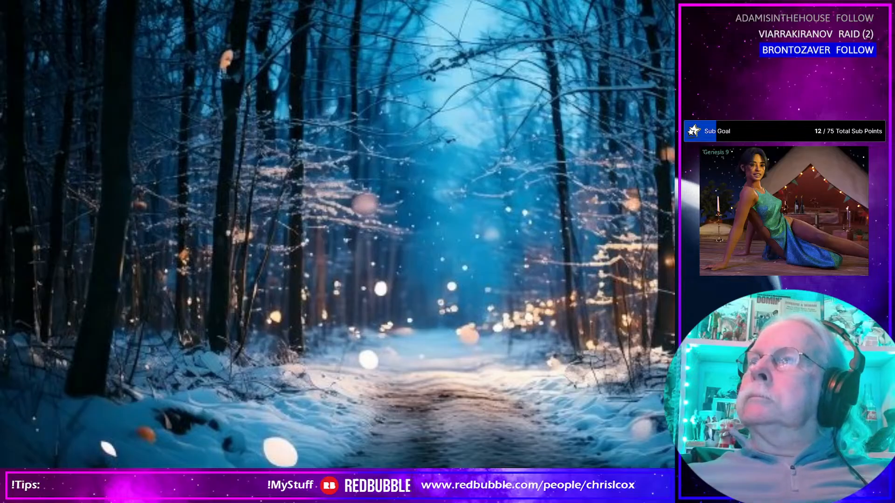
drag(673, 74, 221, 44)
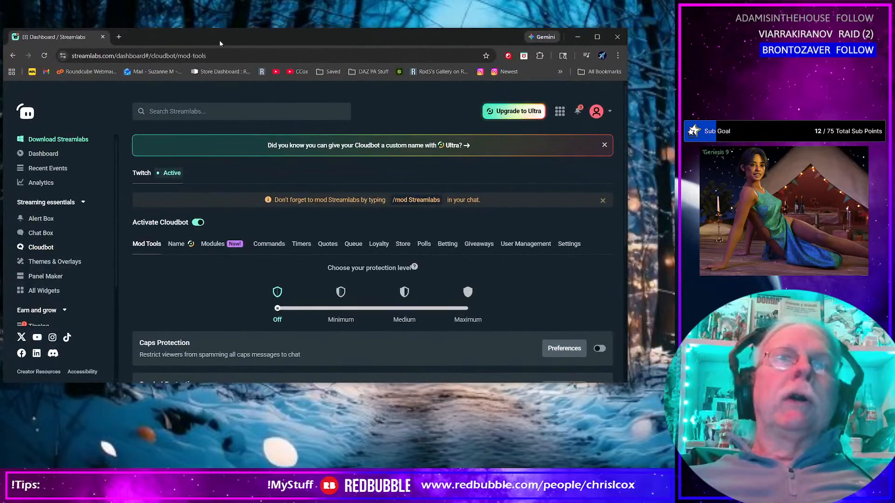
click(269, 244)
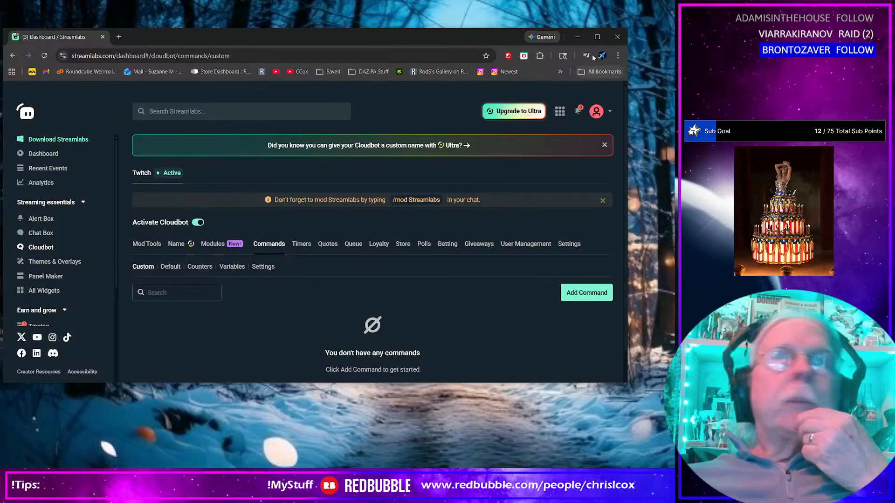
click(618, 37)
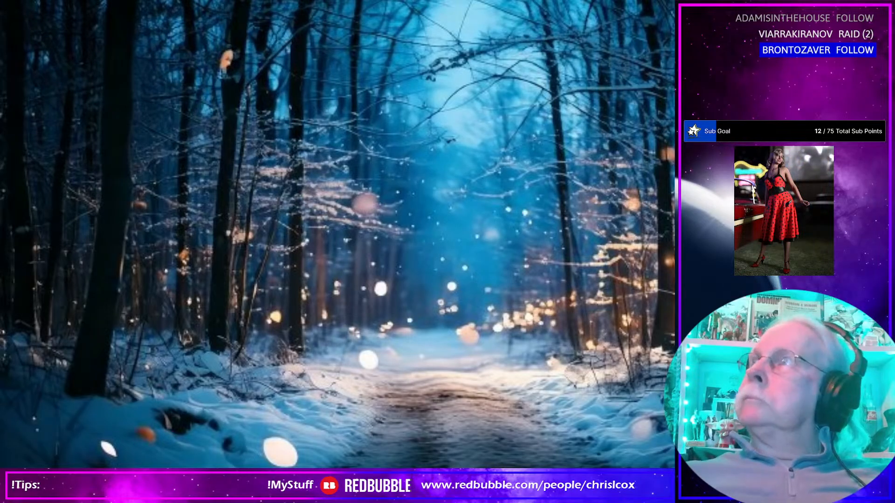
- Open the Cloudbot custom commands in the other browser's Streamlabs dashboard and look through the list up to page 2
drag(894, 117, 325, 31)
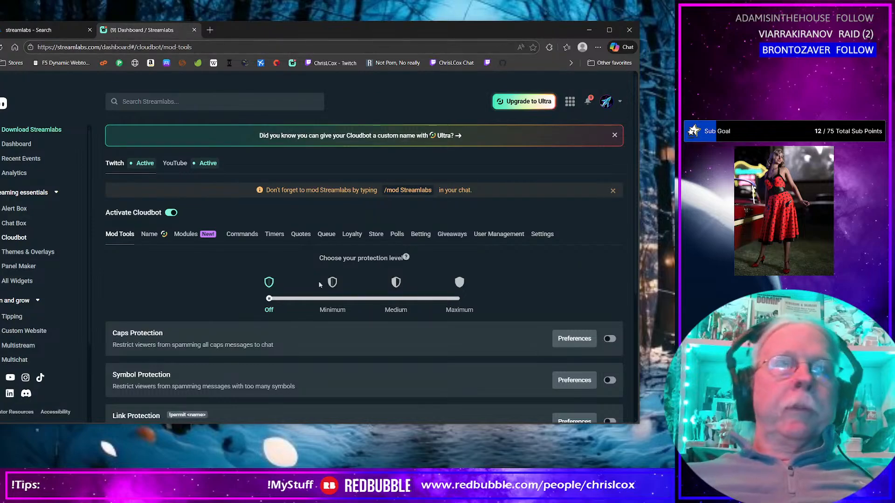
click(242, 234)
scroll(367, 322, down, 3)
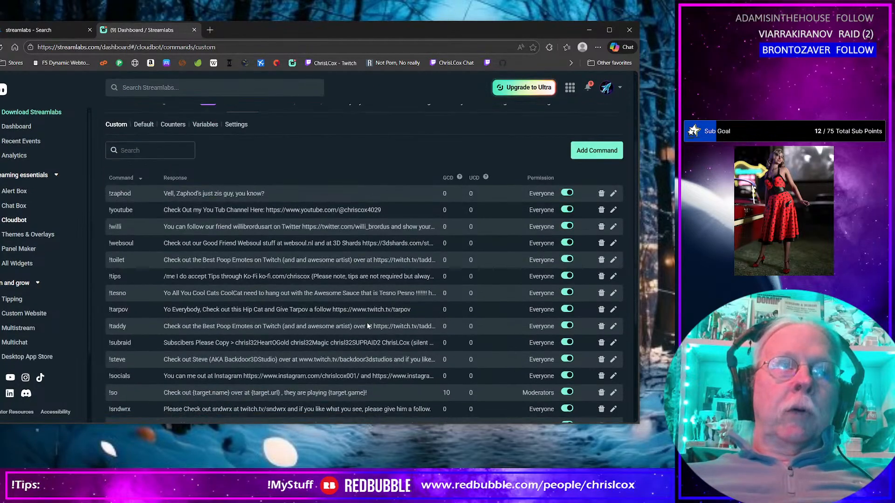
scroll(367, 322, down, 5)
scroll(368, 323, up, 6)
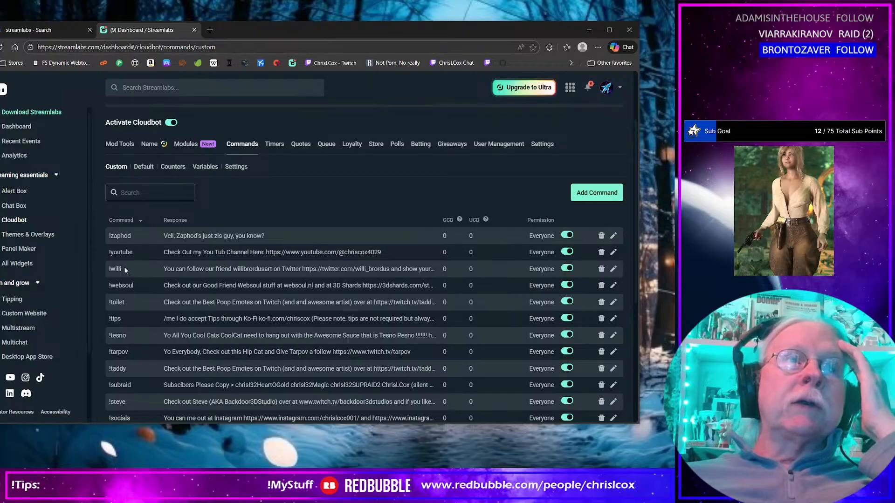
scroll(139, 288, down, 4)
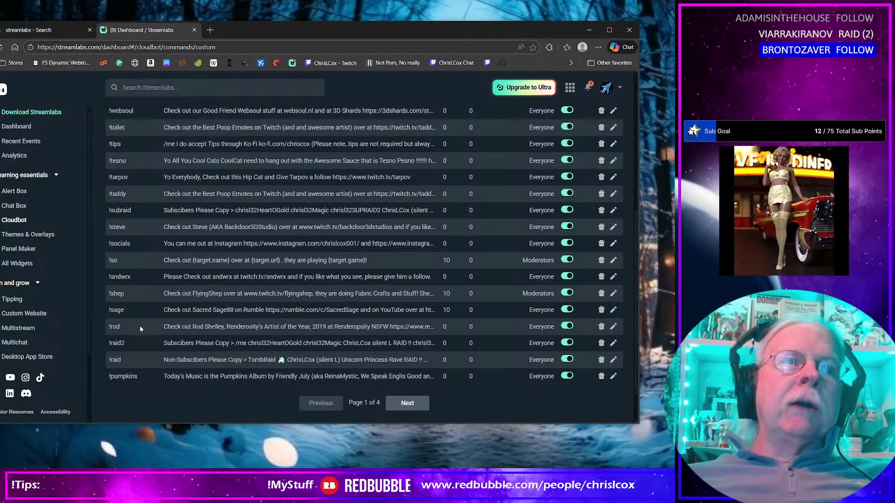
click(407, 403)
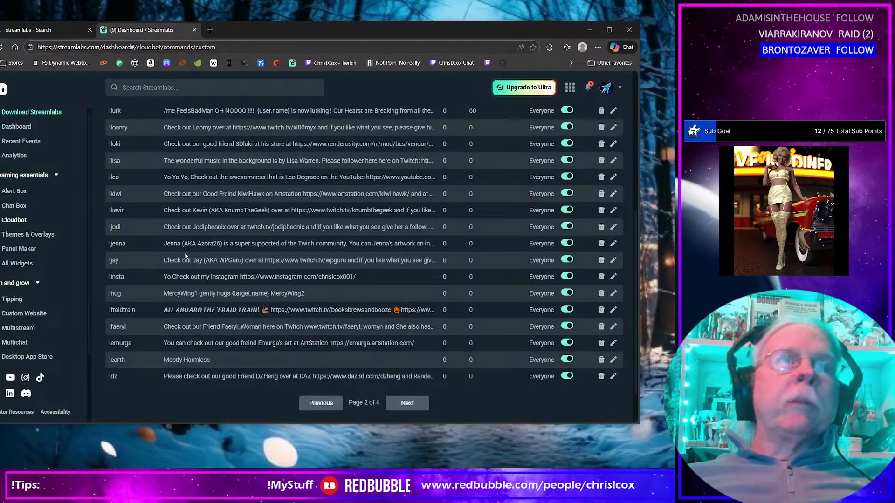
click(151, 88)
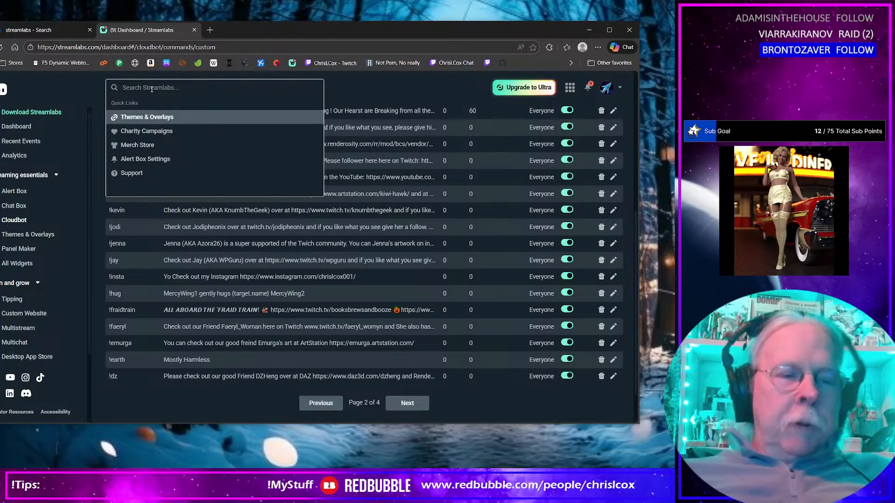
text(rod)
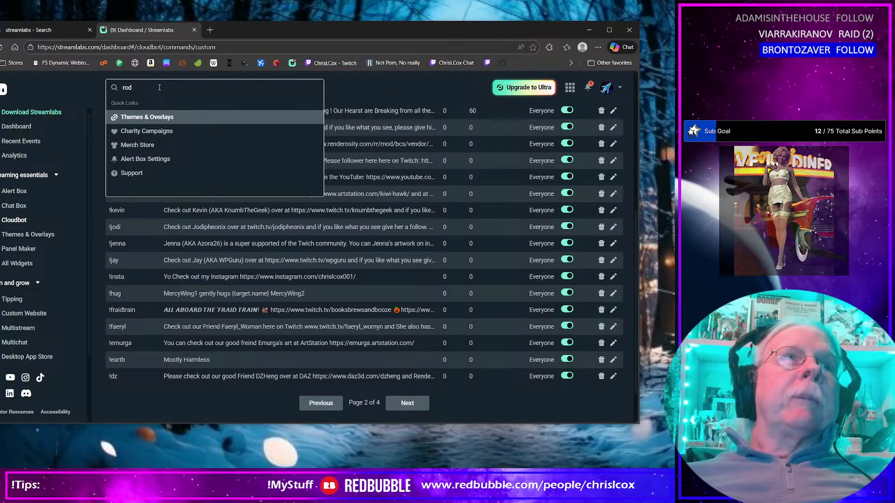
click(368, 96)
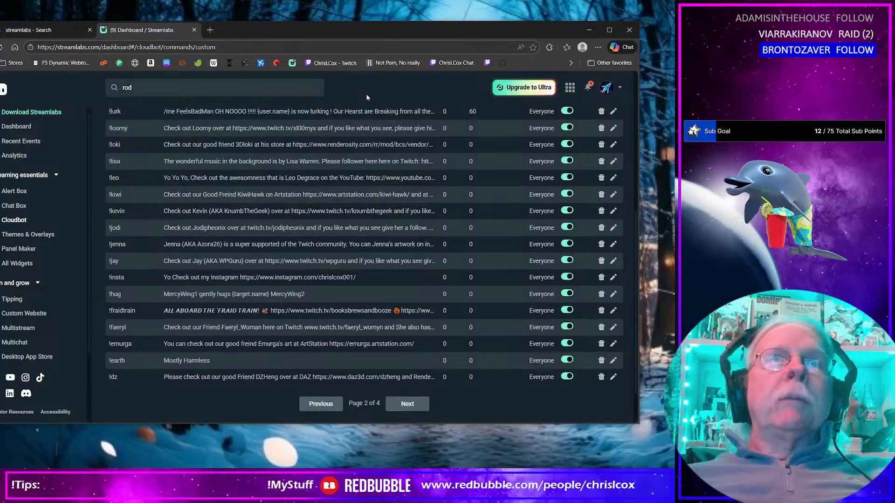
- Search the custom commands list for "rod"
scroll(366, 93, up, 5)
click(121, 283)
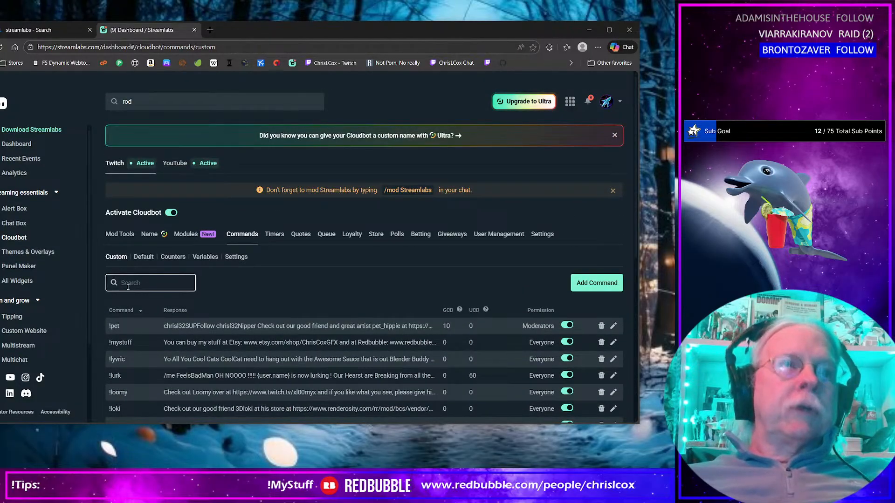
text(rod)
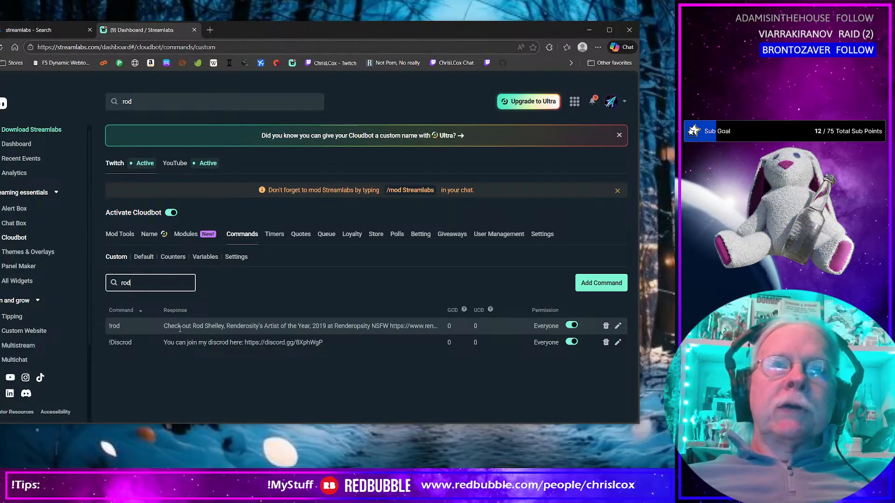
- Open the !rod command for editing, copy its entire response text and read it through
click(618, 327)
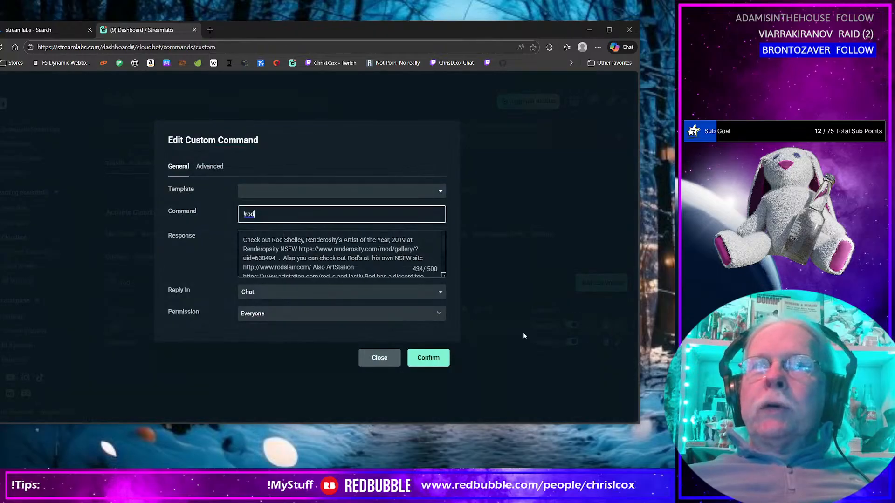
click(339, 252)
key(ctrl+a)
key(ctrl+c)
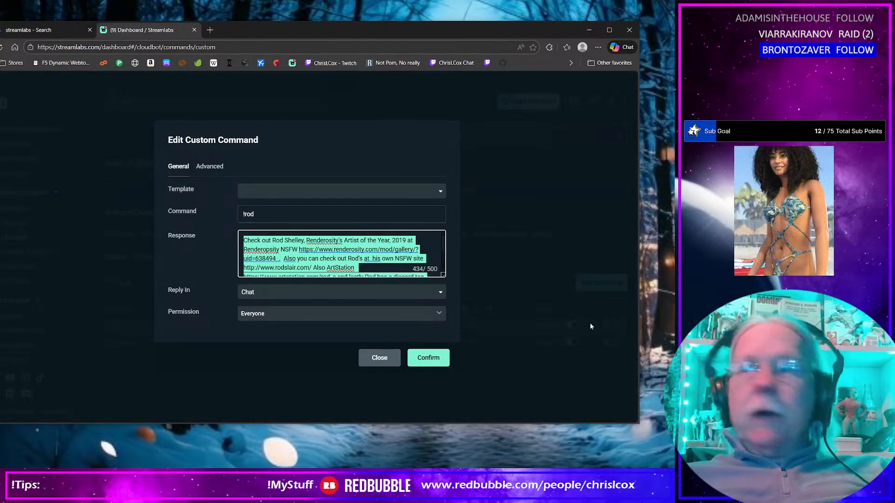
scroll(301, 267, down, 2)
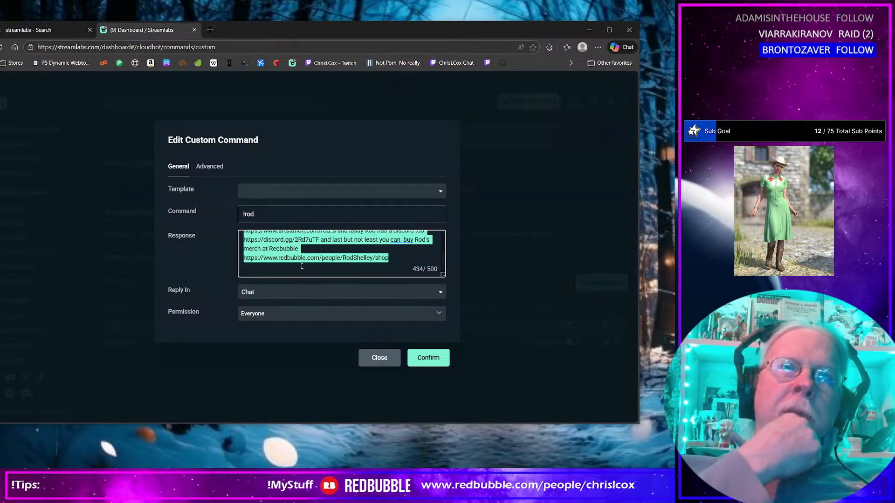
scroll(303, 265, up, 3)
scroll(308, 265, down, 3)
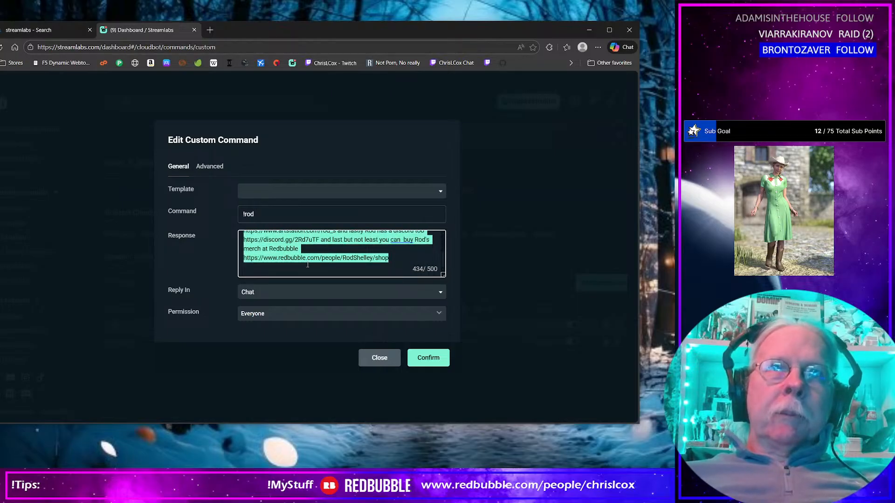
scroll(308, 265, up, 3)
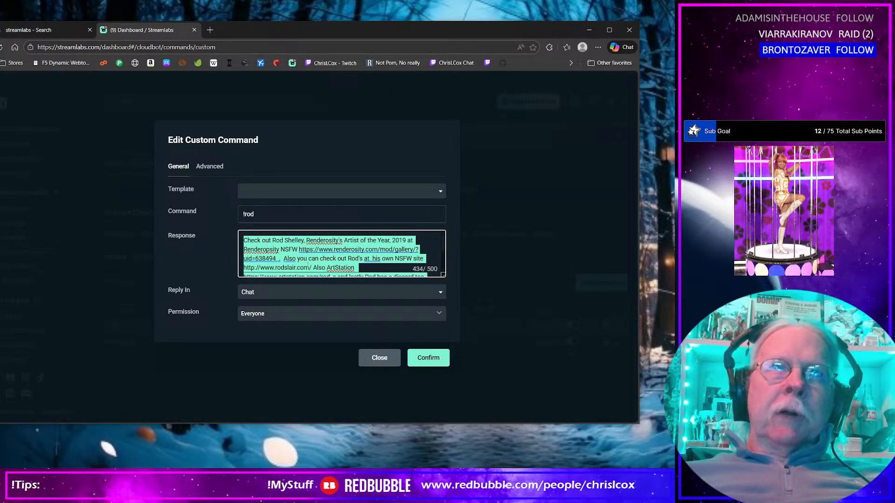
- Switch to Streamer.bot and locate the rod command in its list of chat commands
key(alt+Tab)
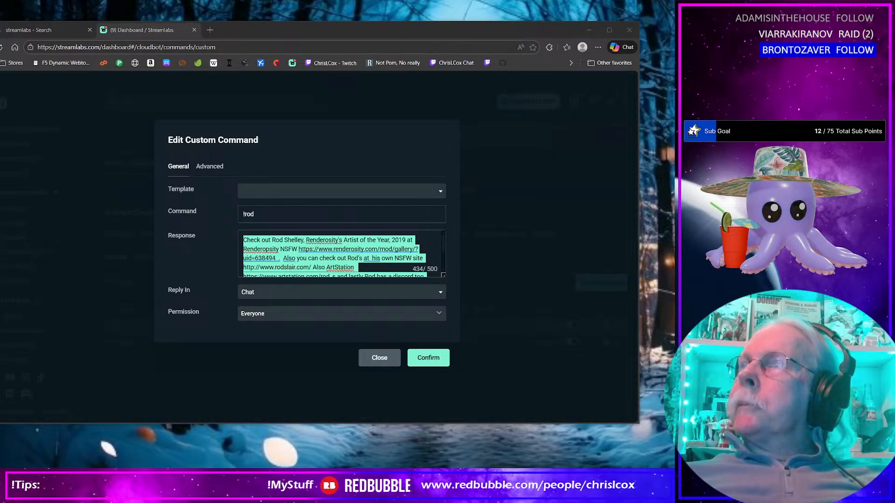
drag(671, 100, 186, 53)
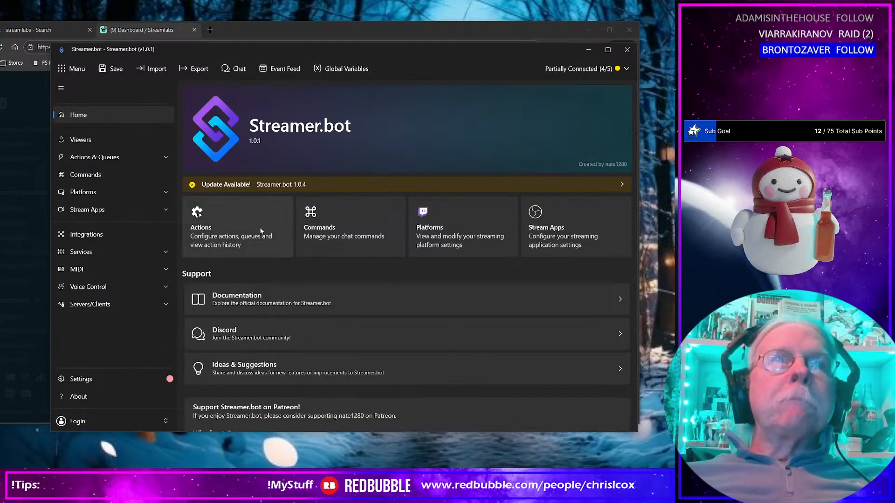
click(84, 174)
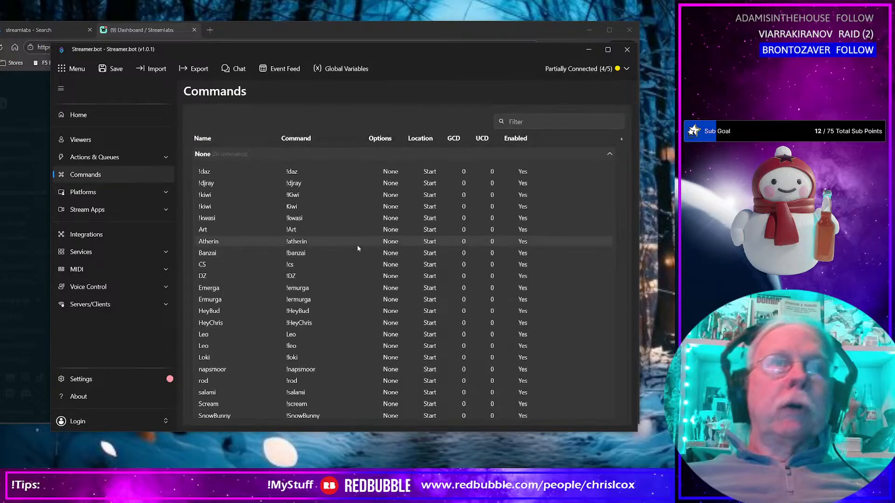
scroll(252, 257, down, 2)
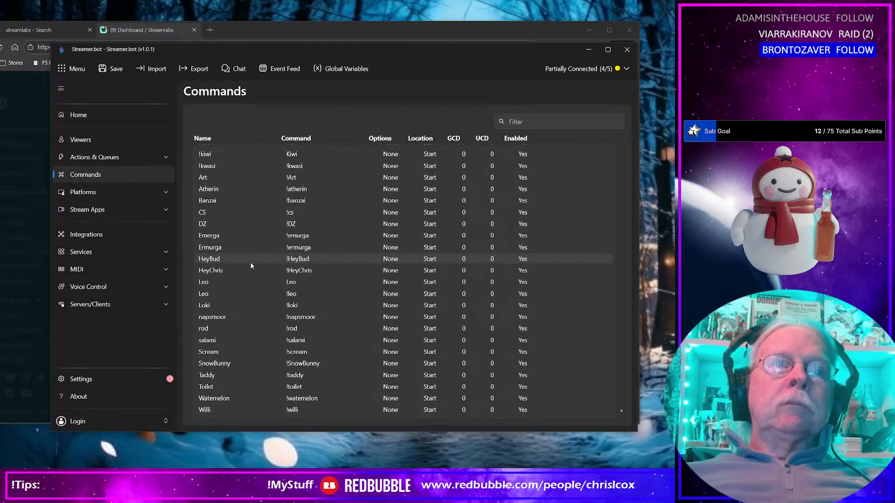
click(209, 330)
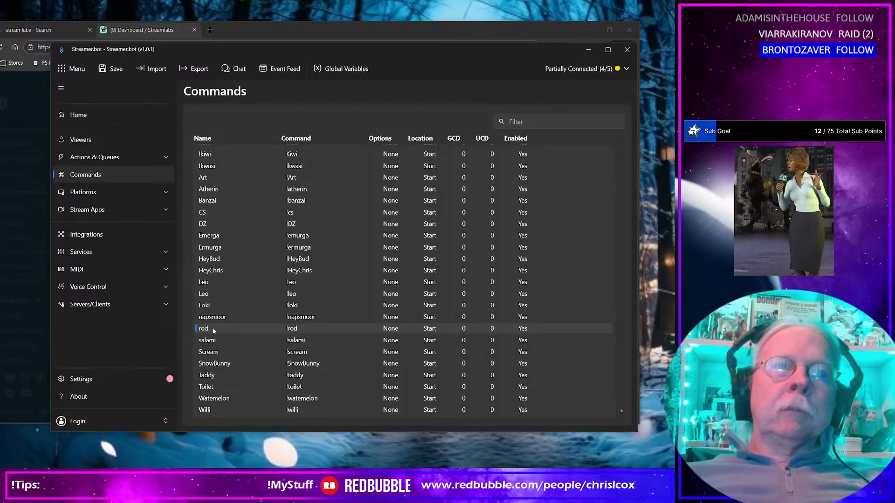
right_click(213, 330)
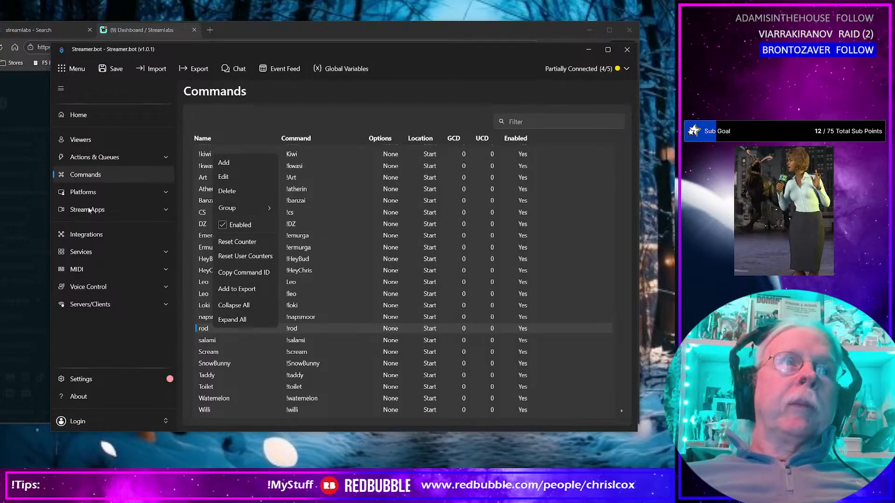
- Open the list of actions and select the Rod action to show its trigger and sub-actions
click(81, 158)
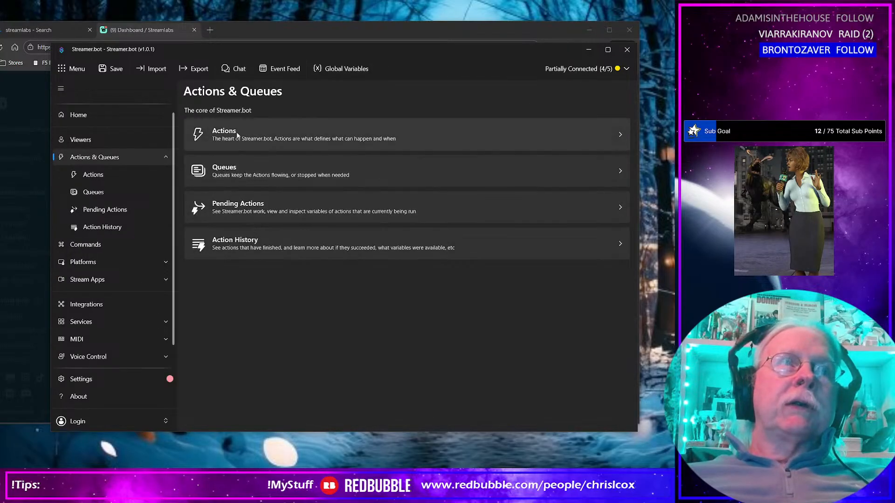
click(239, 192)
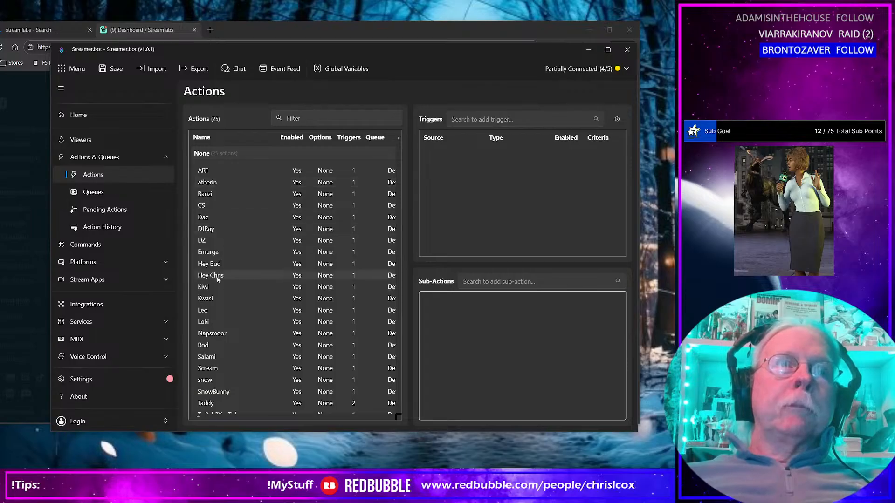
click(203, 345)
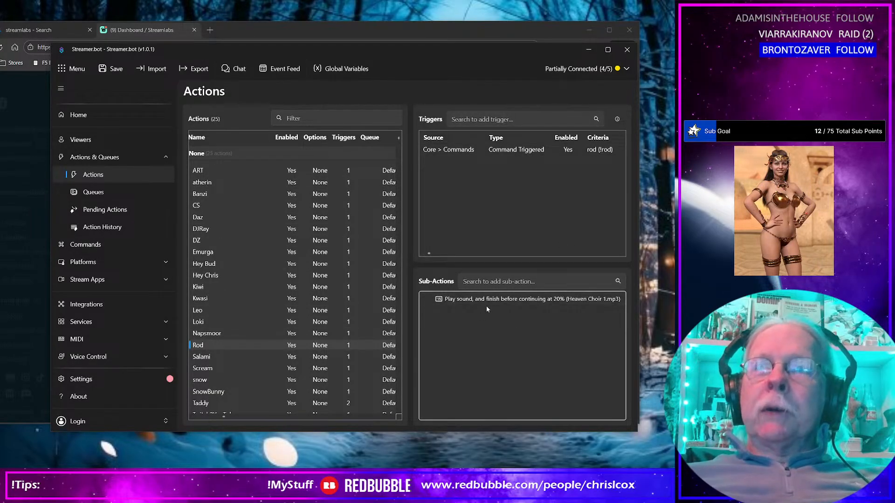
- Add a YouTube Send Message to Channel sub-action to the Rod action and paste the copied !rod response as its message
right_click(455, 318)
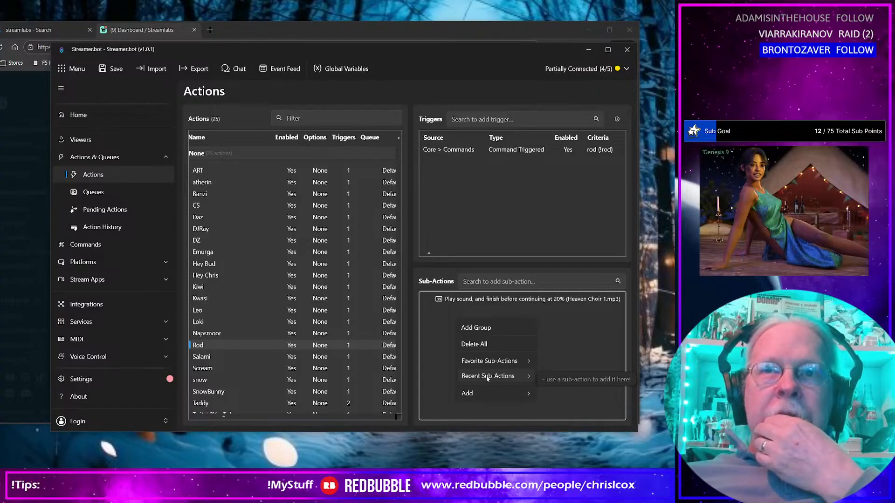
mouse_move(490, 367)
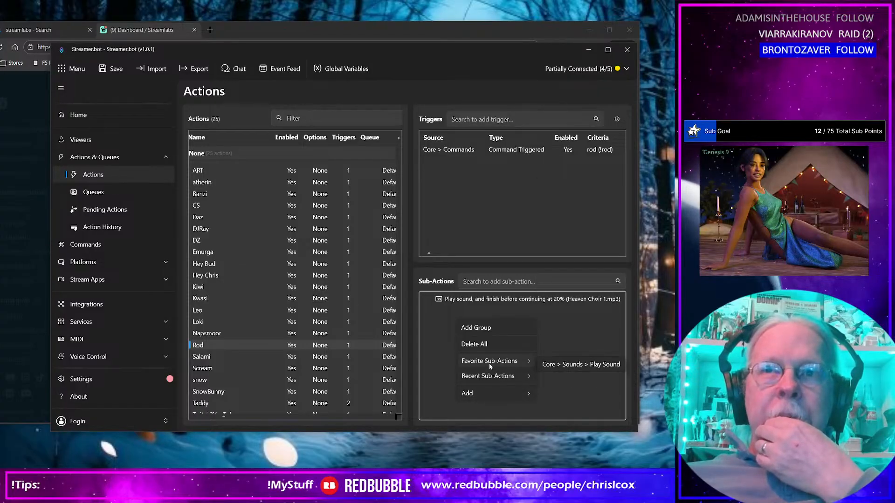
mouse_move(487, 390)
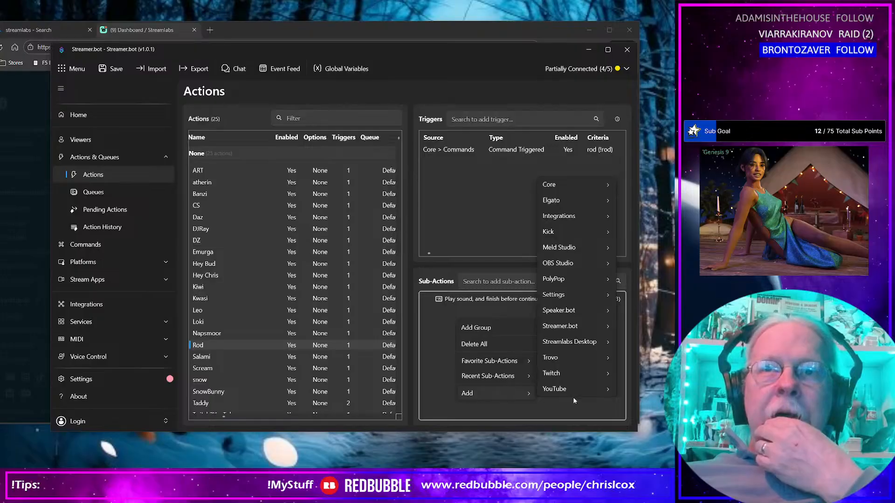
mouse_move(571, 390)
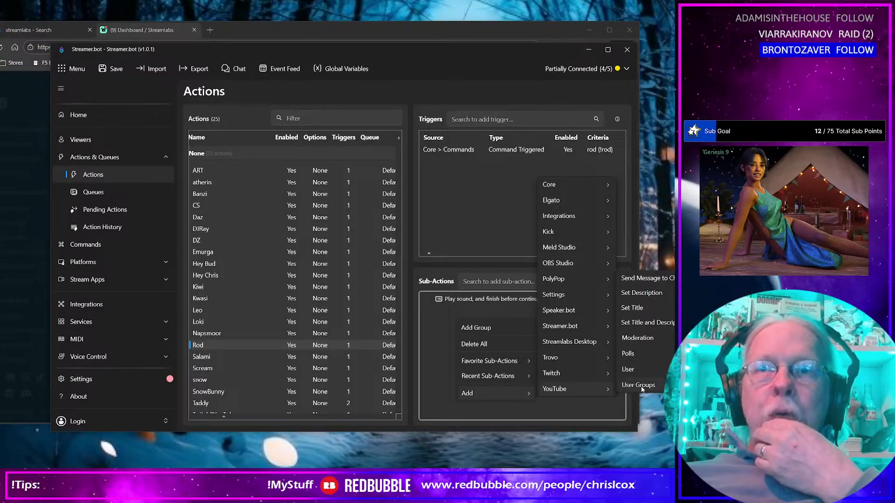
click(644, 279)
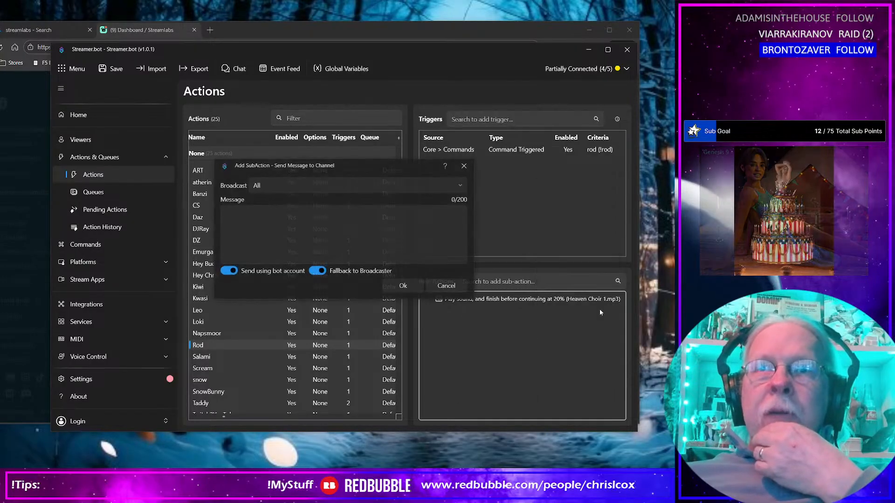
click(252, 218)
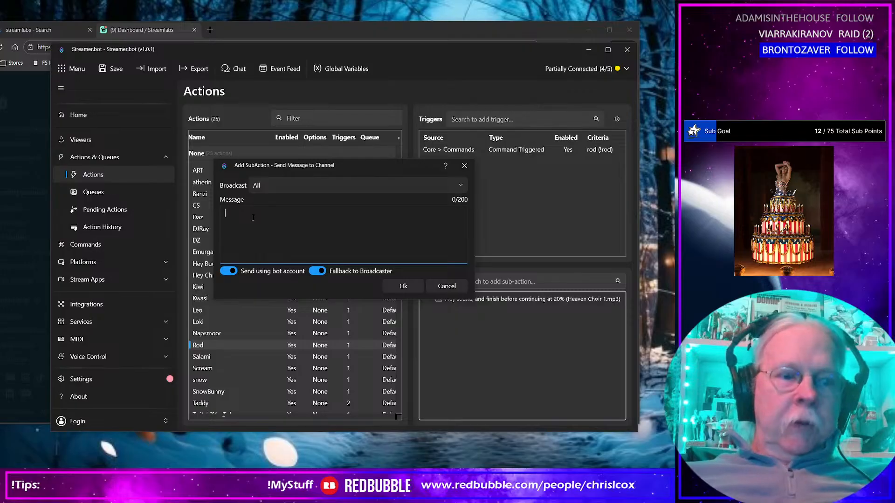
key(ctrl+v)
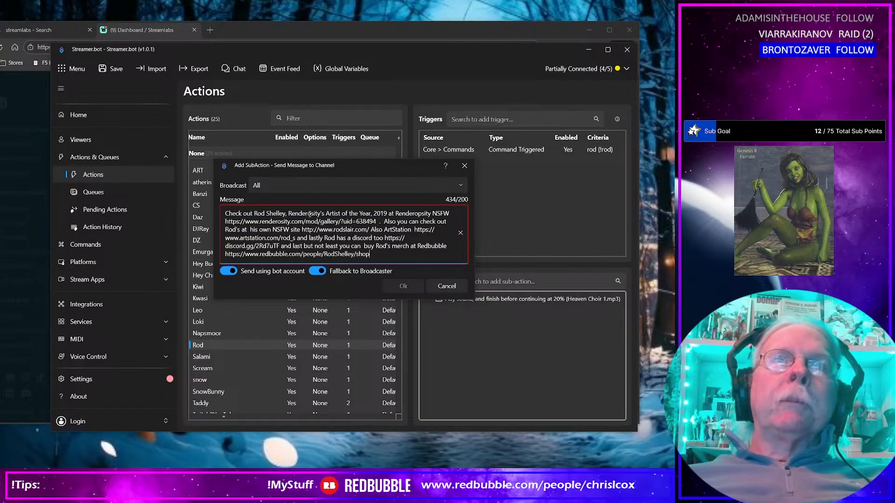
- Delete the phrase "Renderosity's Artist of the Year, 2019" from the YouTube message
click(289, 213)
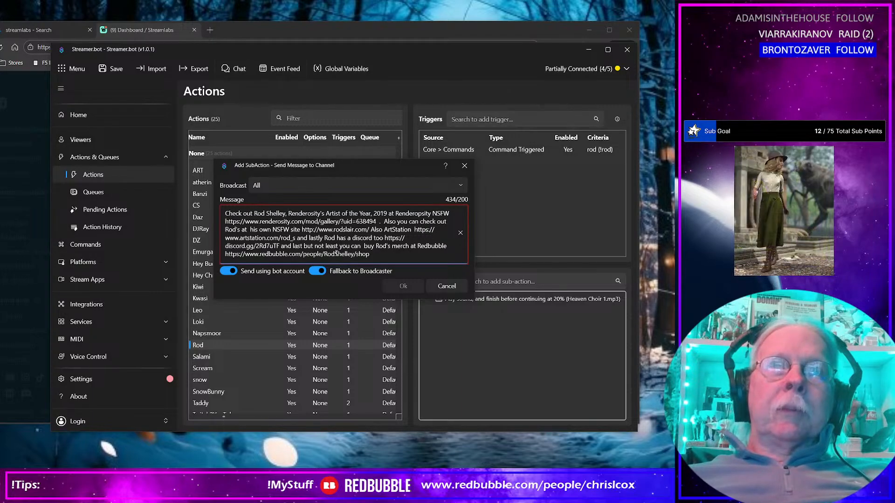
key(ctrl+shift+Right)
key(ctrl+shift+Right)
key(ctrl+shift+Right)
key(ctrl+shift+Right)
key(ctrl+shift+Right)
key(ctrl+shift+Right)
key(ctrl+shift+Right)
key(ctrl+shift+Right)
key(ctrl+shift+Right)
key(ctrl+shift+Right)
key(ctrl+shift+Right)
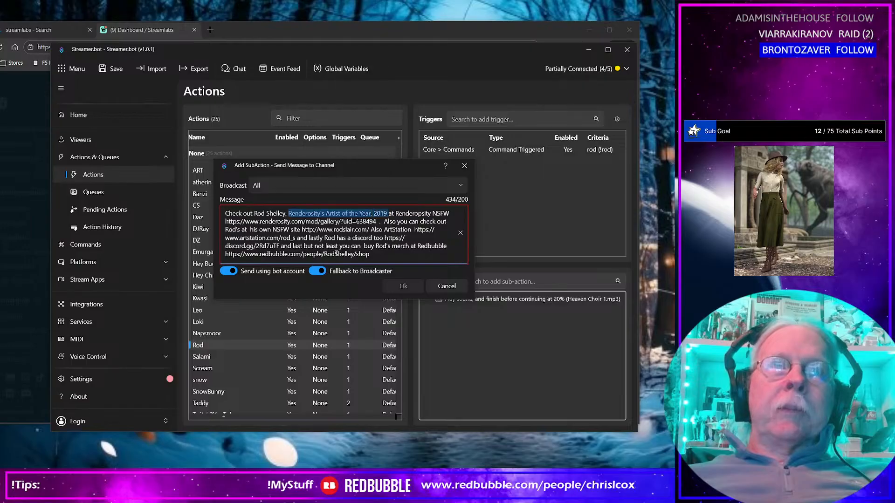
key(ctrl+shift+Left)
key(ctrl+shift+Left)
key(ctrl+shift+Left)
key(ctrl+shift+Left)
key(ctrl+shift+Left)
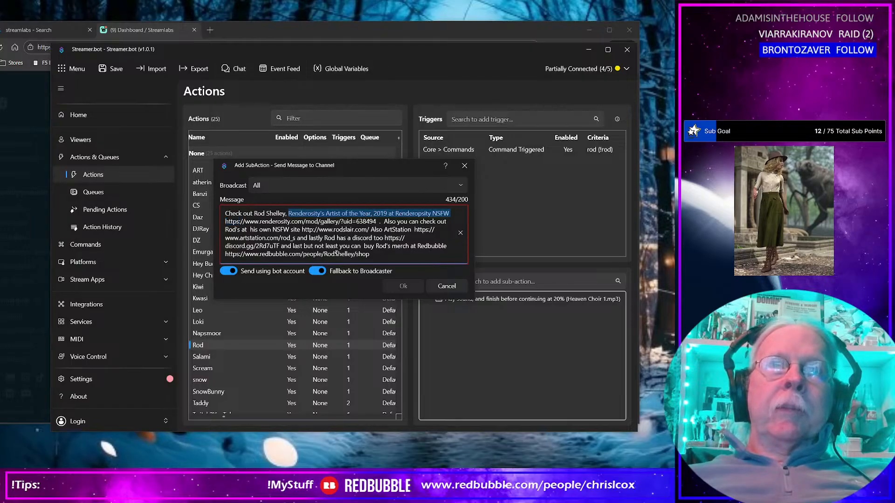
key(ctrl+shift+Left)
key(ctrl+shift+Left)
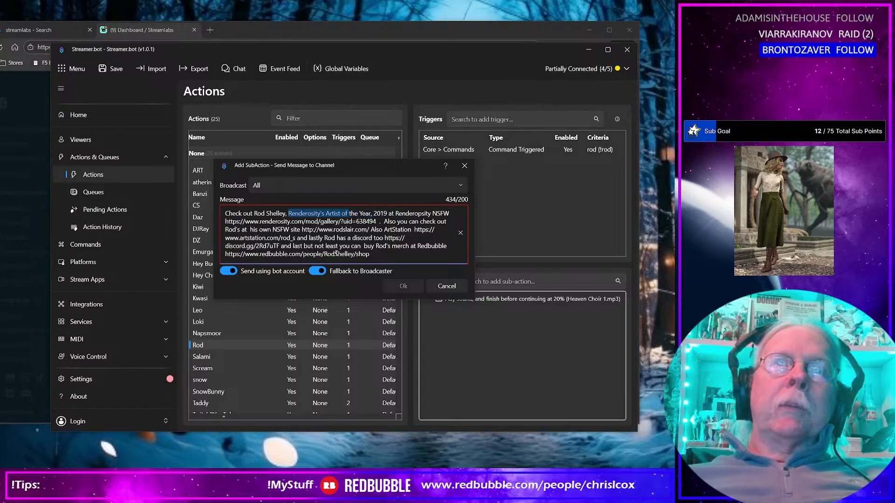
key(ctrl+shift+Right)
key(ctrl+shift+Right)
key(ctrl+shift+Right)
key(ctrl+shift+Right)
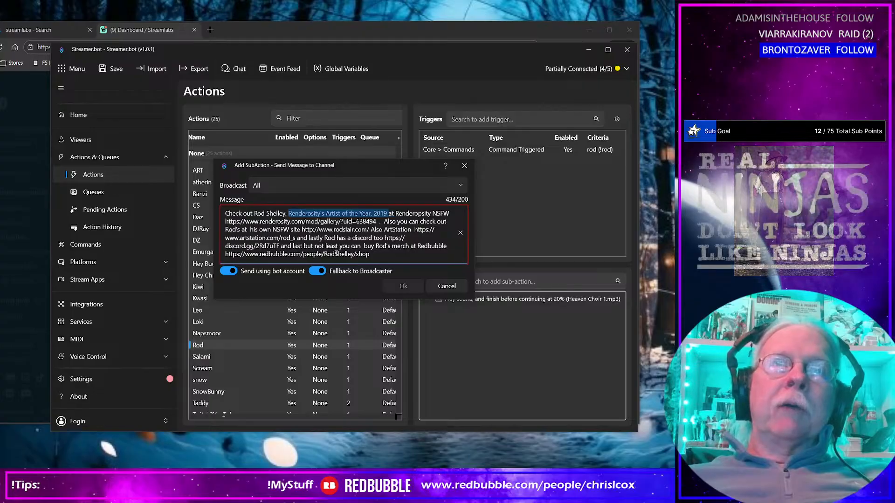
key(BackSpace)
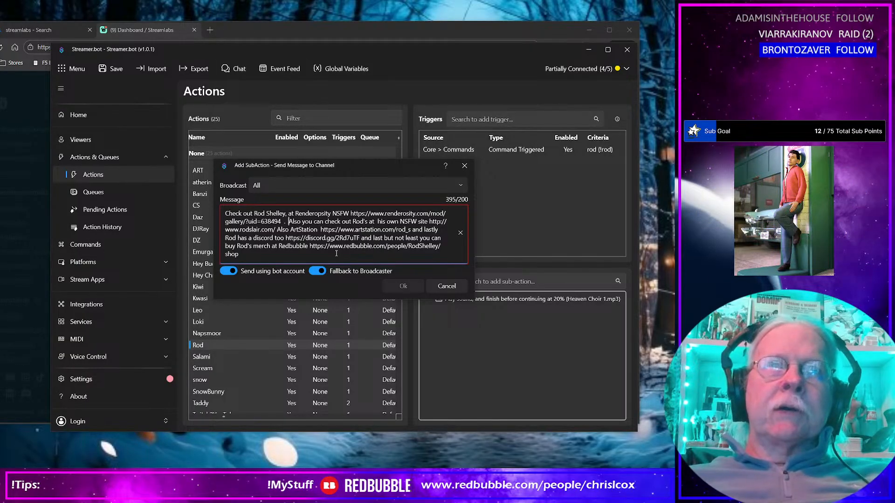
- Delete the message text from "Also you can check out" through "last but not least you can", keeping the Redbubble merch part
key(ctrl+shift+Right)
key(ctrl+shift+Right)
key(ctrl+shift+Right)
key(ctrl+shift+Right)
key(ctrl+shift+Right)
key(ctrl+shift+Right)
key(ctrl+shift+Right)
key(ctrl+shift+Right)
key(ctrl+shift+Right)
key(ctrl+shift+Right)
key(ctrl+shift+Right)
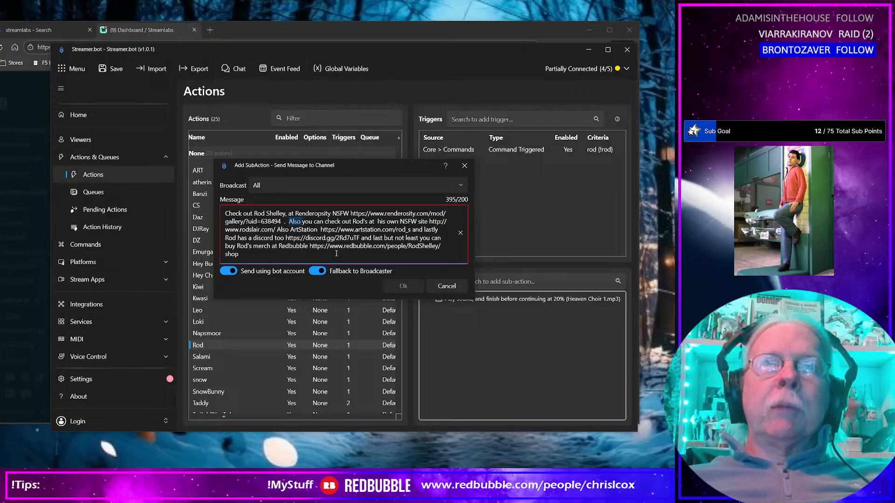
key(ctrl+shift+Right)
key(ctrl+shift+Right)
key(ctrl+shift+Right)
key(ctrl+shift+Right)
key(ctrl+shift+Right)
key(ctrl+shift+Right)
key(ctrl+shift+Right)
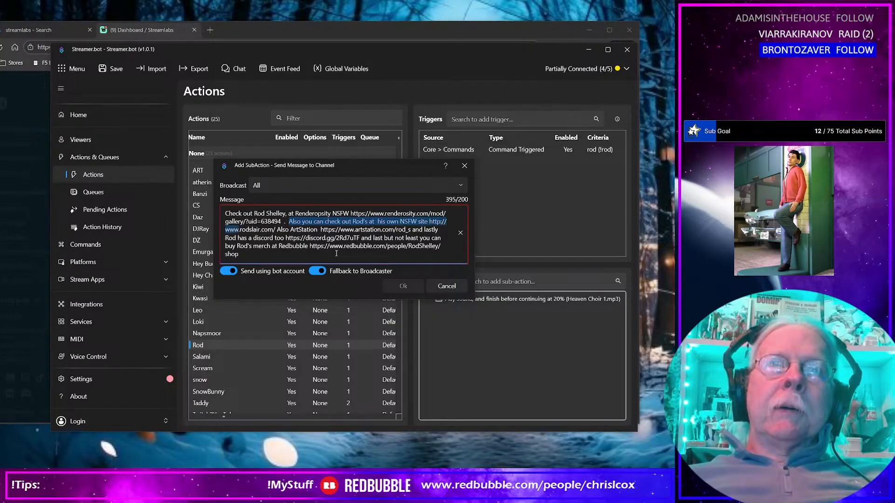
key(ctrl+shift+Right)
key(ctrl+shift+Right)
key(ctrl+shift+Right)
key(ctrl+shift+Right)
key(ctrl+shift+Right)
key(ctrl+shift+Right)
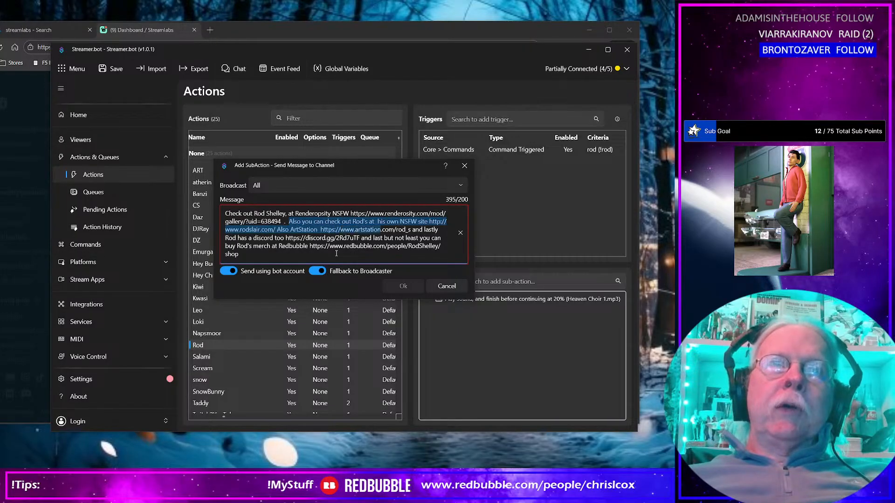
key(ctrl+shift+Right)
key(ctrl+shift+Right)
key(ctrl+shift+Right)
key(ctrl+shift+Right)
key(ctrl+shift+Right)
key(ctrl+shift+Right)
key(ctrl+shift+Right)
key(ctrl+shift+Right)
key(ctrl+shift+Right)
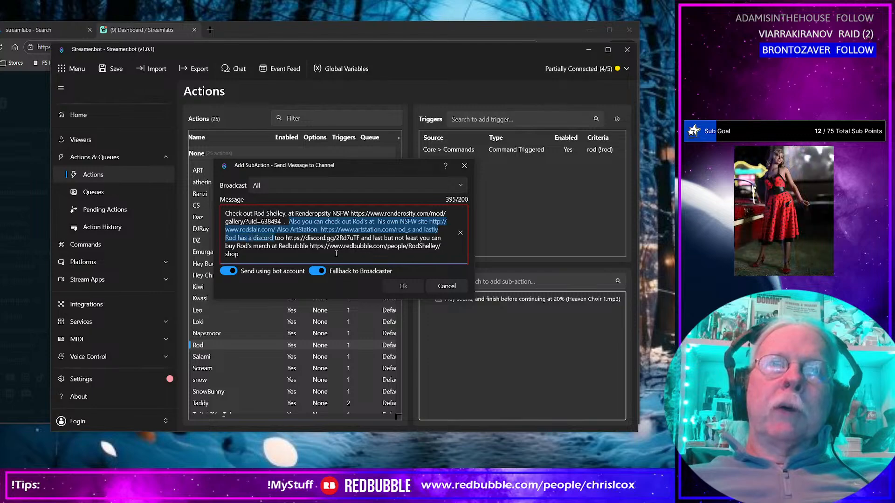
key(ctrl+shift+Right)
key(ctrl+shift+Right)
key(ctrl+shift+Right)
key(ctrl+shift+Right)
key(ctrl+shift+Right)
key(ctrl+shift+Right)
key(ctrl+shift+Right)
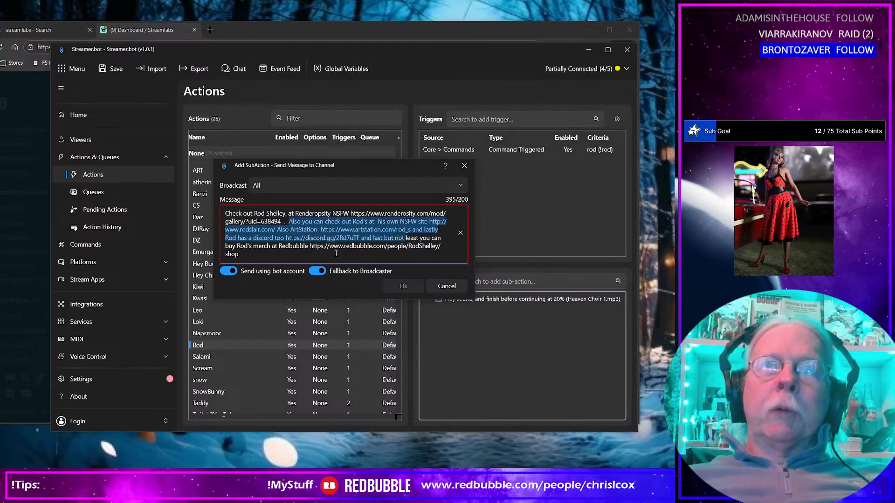
key(shift+Left)
key(Delete)
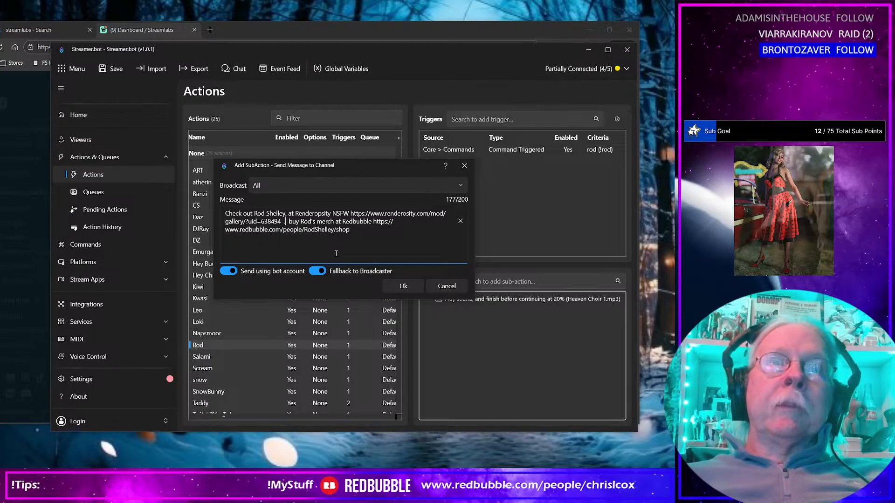
- Replace the period before the Redbubble merch part with "and", remove the extra space, and save the YouTube message sub-action
key(BackSpace)
key(BackSpace)
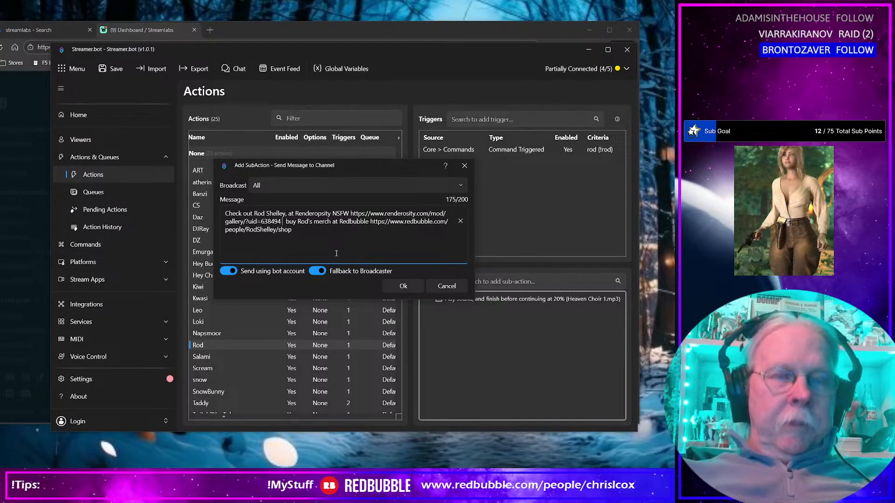
text(a)
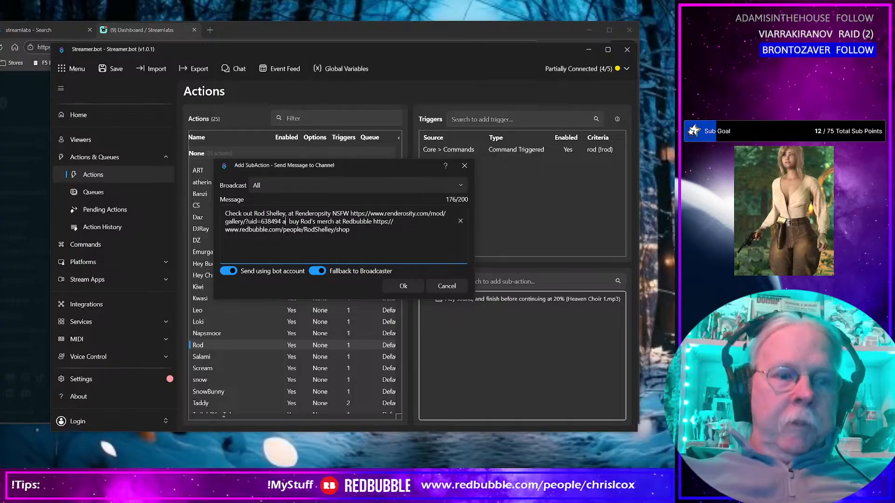
text(nd)
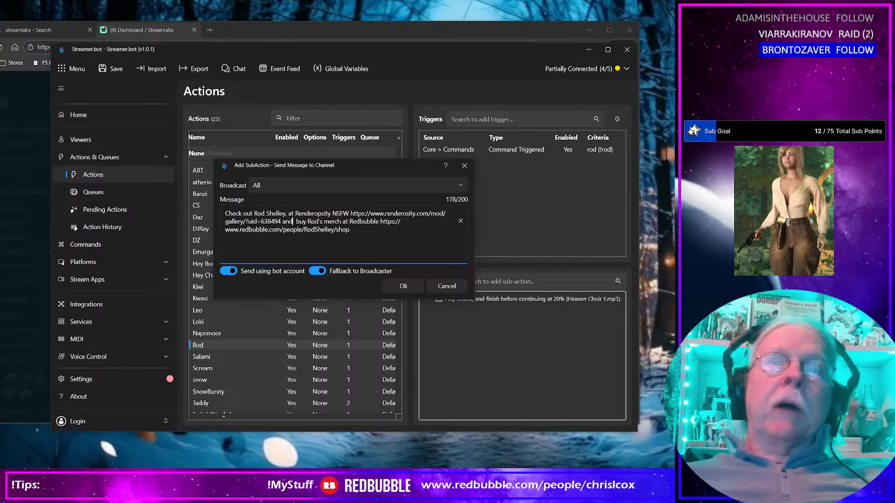
key(Delete)
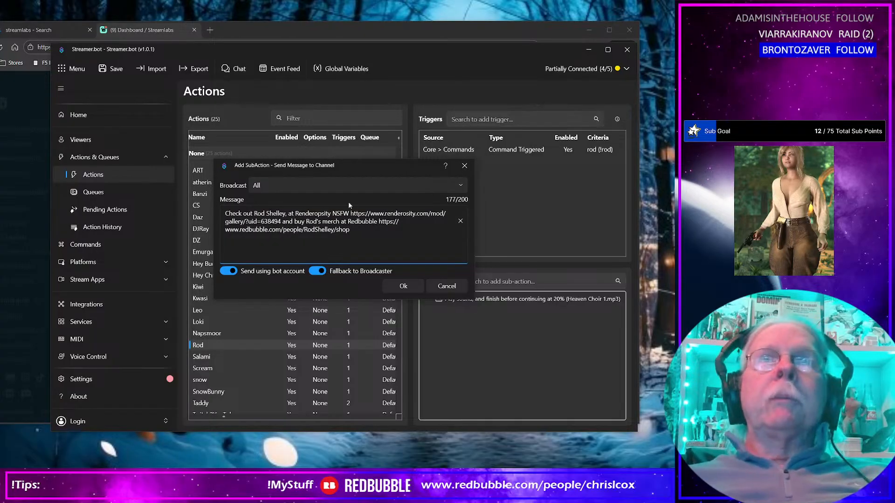
drag(328, 167, 383, 163)
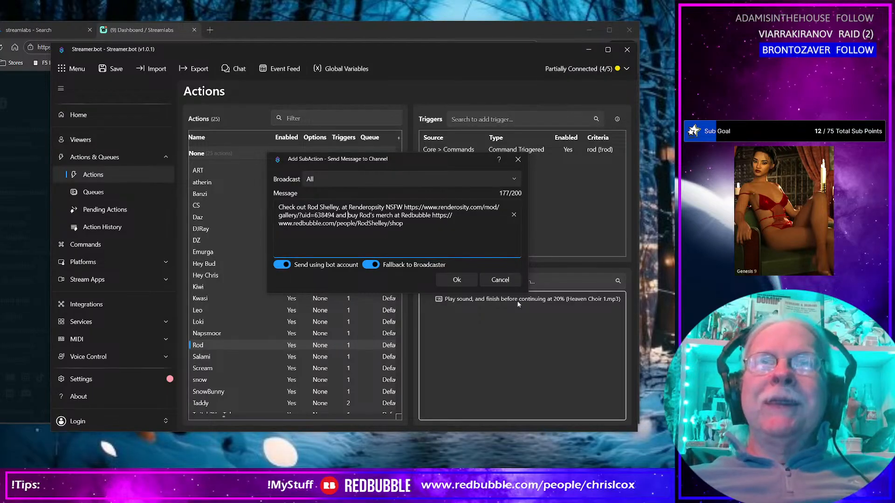
click(455, 280)
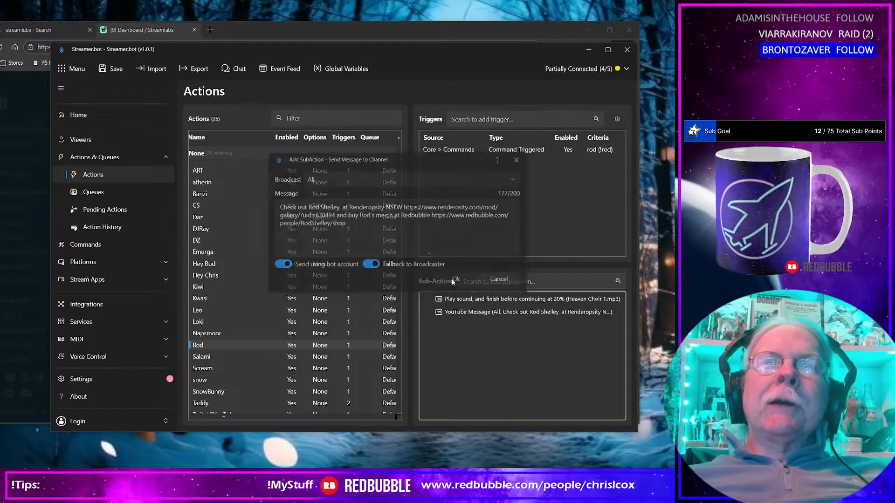
- Add a Twitch Send Message to Channel sub-action to the Rod action containing the full copied !rod response, and save it
right_click(491, 351)
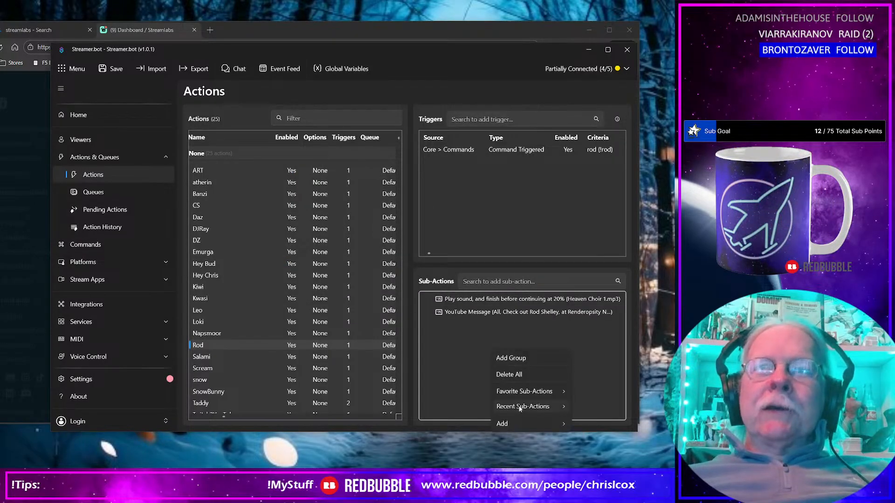
mouse_move(510, 426)
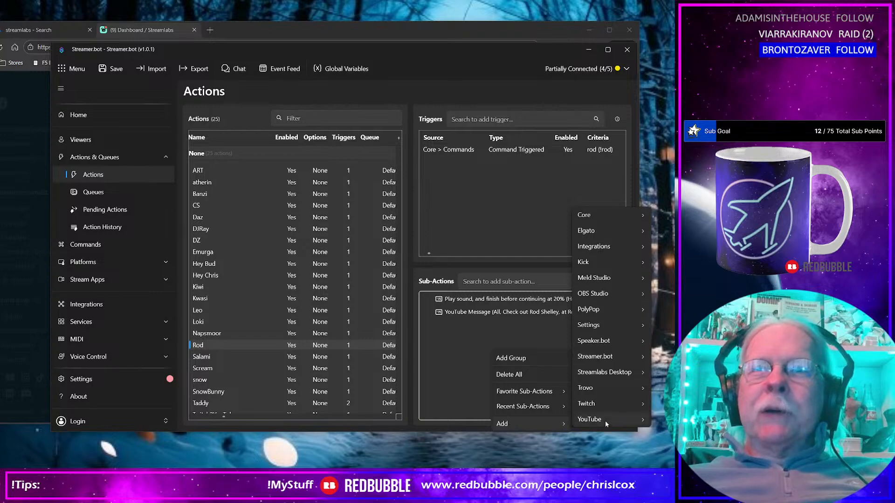
mouse_move(588, 405)
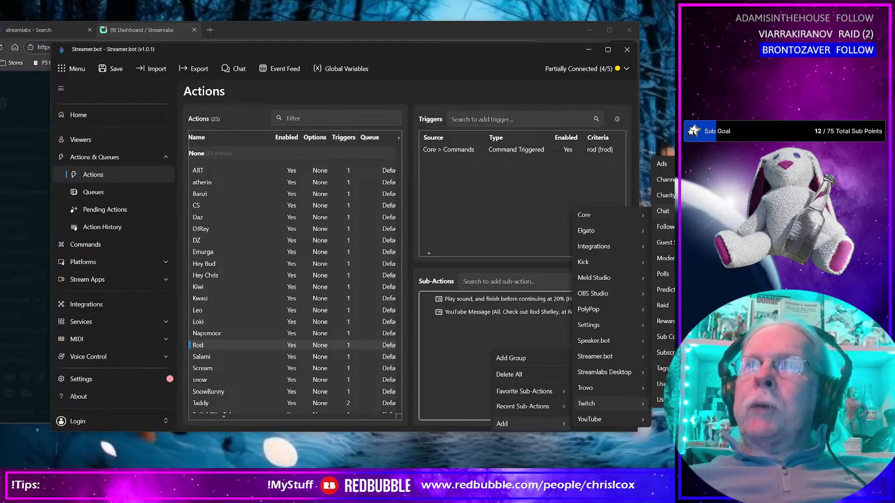
click(765, 275)
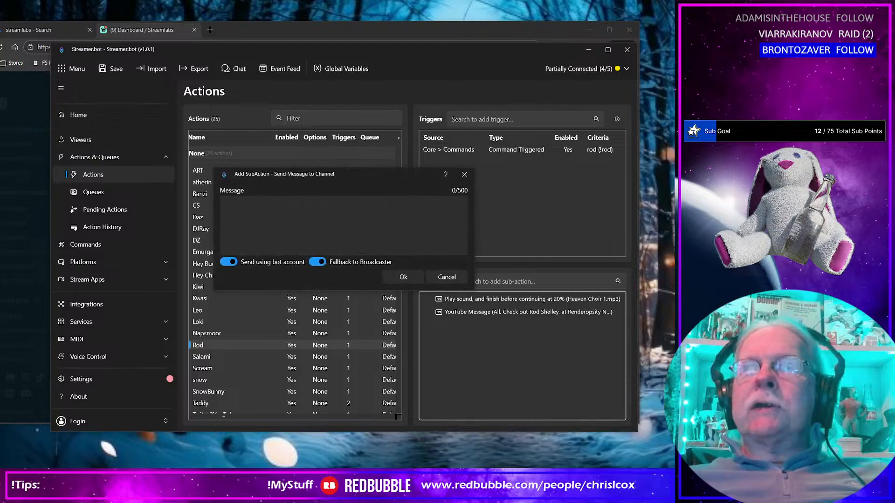
click(258, 218)
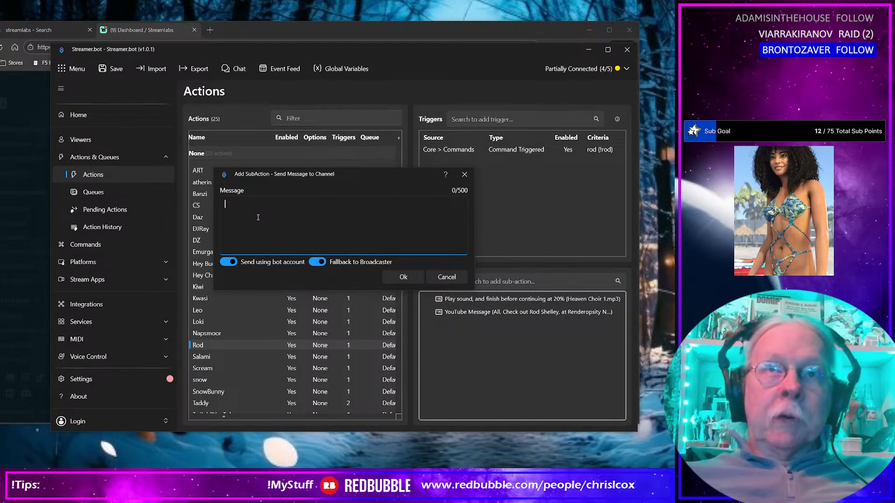
text(Check out Rod Shelley, Renderosity's Artist of the Year, 2019 at Renderopsity NSFW https://www.renderosity.com/mod/gallery/?uid=638494  .  Also you can check out Rod's at  his own NSFW site http://www.rodslair.com/ Also ArtStation  https://www.artstation.com/rod_s and lastly Rod has a discord too https://discord.gg/2Rd7uTF and last but not least you can  buy Rod's merch at Redbubble https://www.redbubble.com/people/RodShelley/shop)
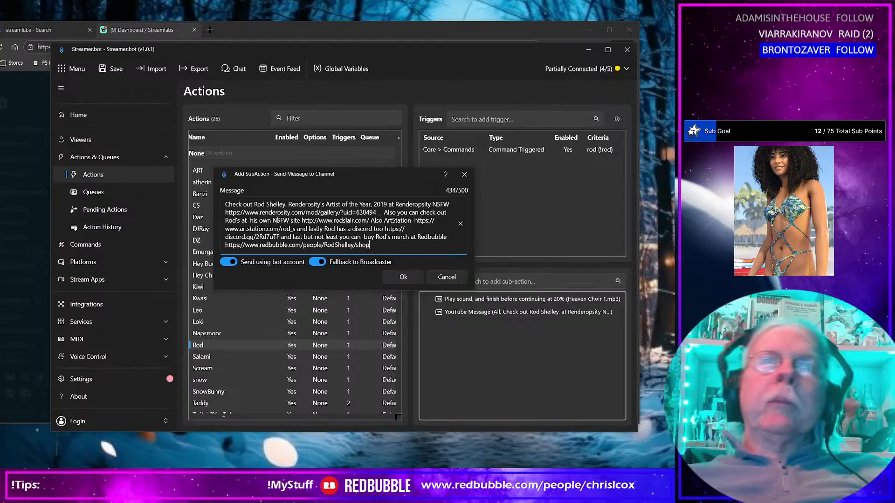
click(404, 277)
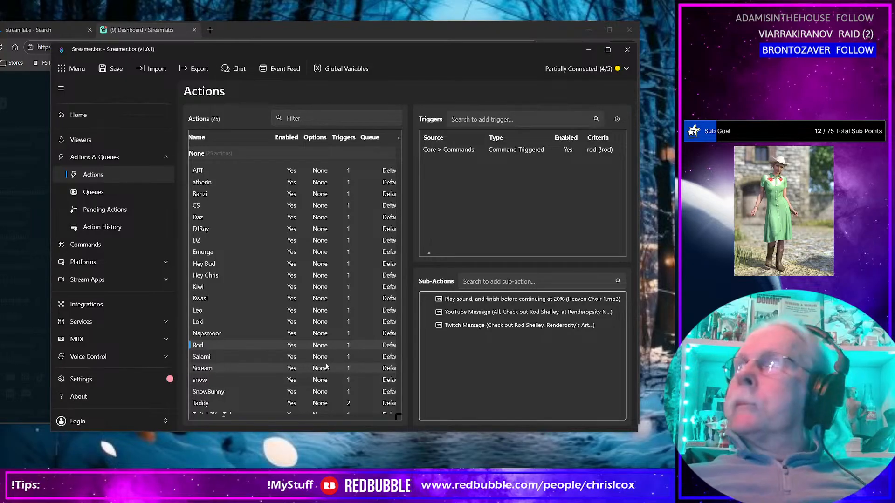
- Switch to the Streamlabs Cloudbot page, close the !rod edit dialog without saving, and disable the !rod command
key(alt+Tab)
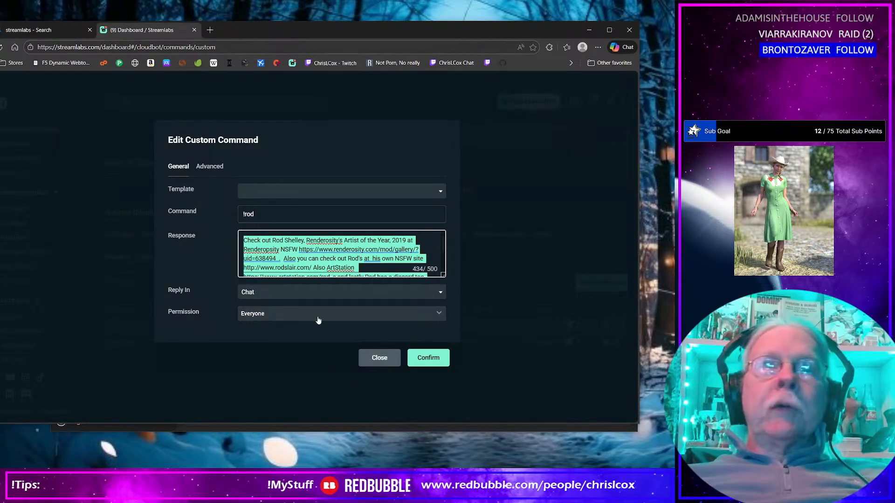
click(380, 358)
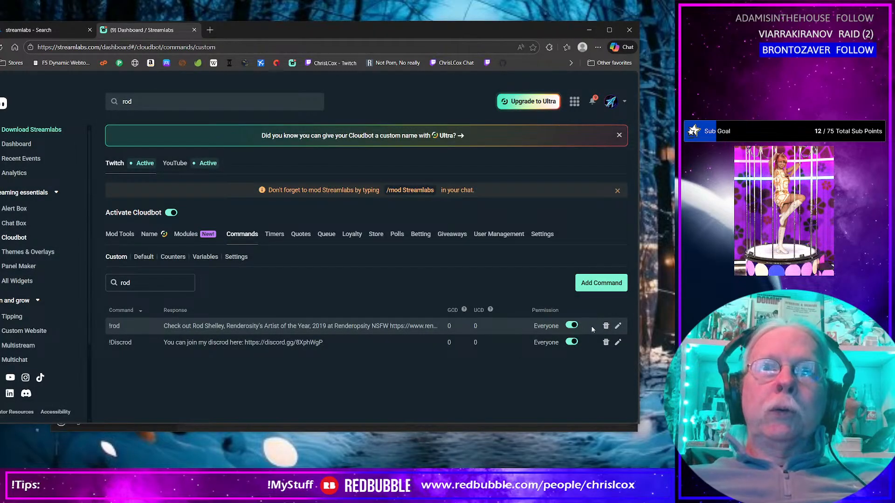
click(571, 326)
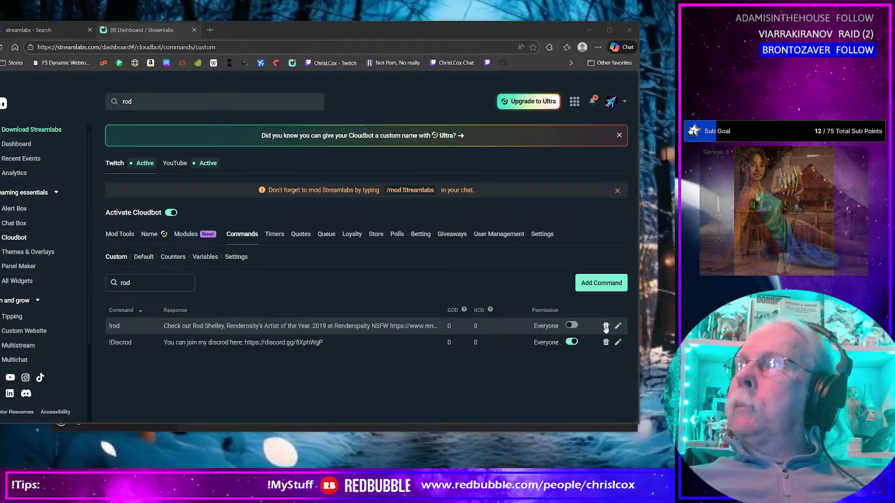
- Check the Rod action's YouTube message in Streamer.bot, and delete the !rod command on the Streamlabs Cloudbot page
key(alt+Tab)
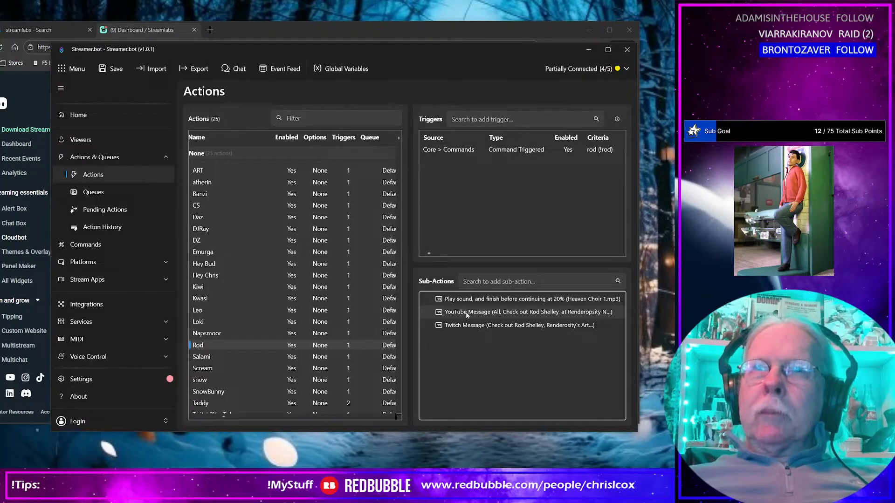
click(467, 315)
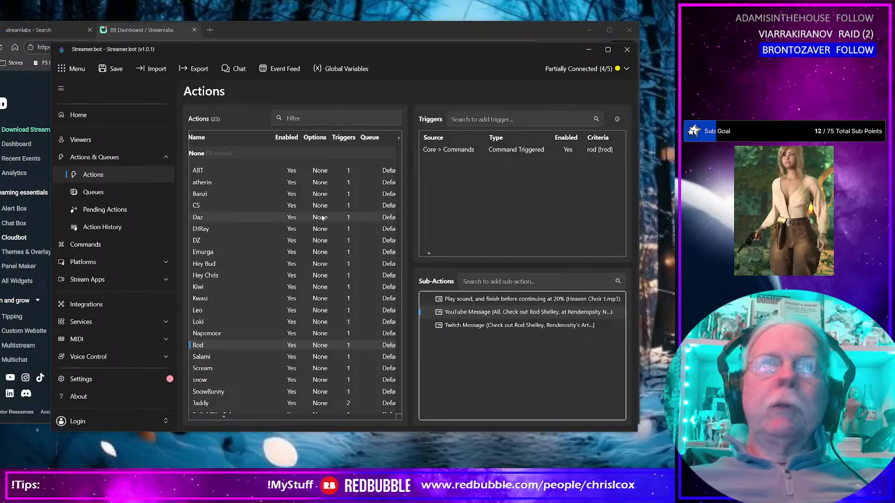
click(244, 28)
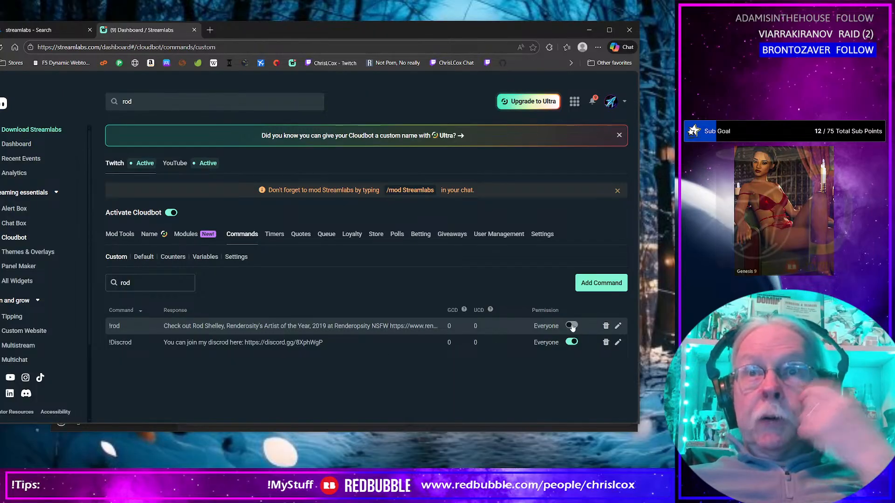
click(605, 325)
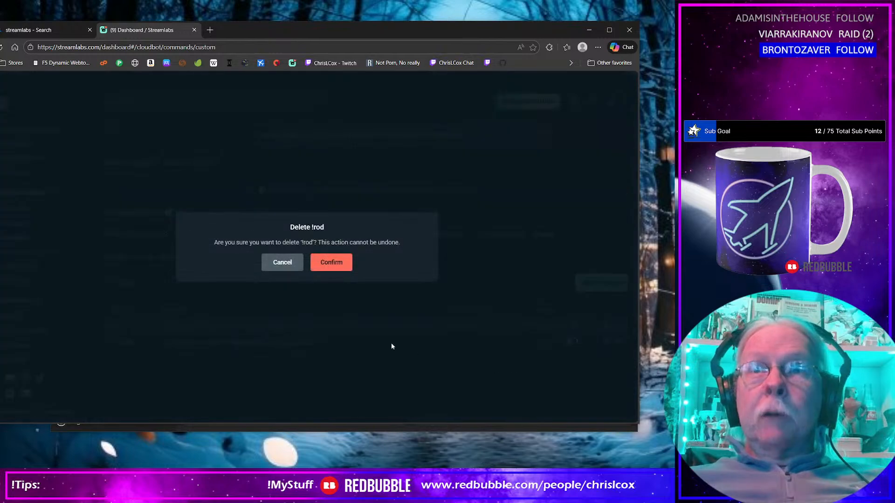
click(340, 263)
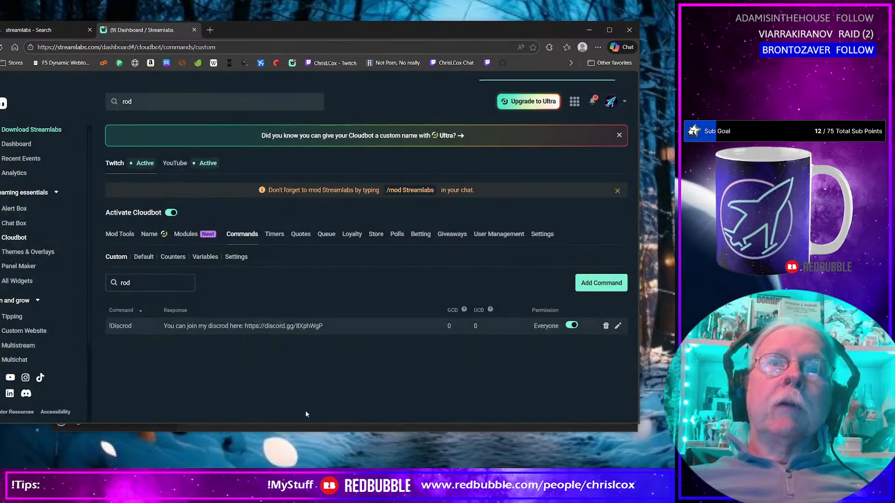
- Move the browser and Streamer.bot windows off the screen and bring the Blender window fully into view
drag(371, 34, 371, 0)
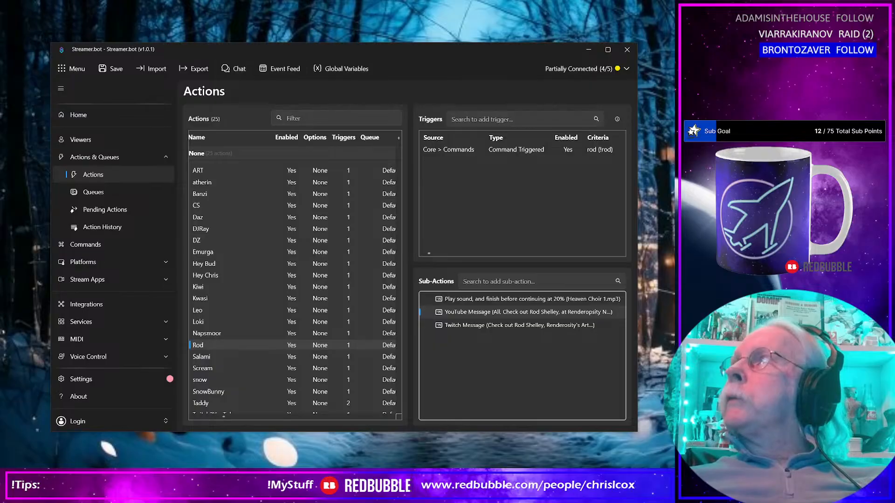
drag(388, 51, 388, 0)
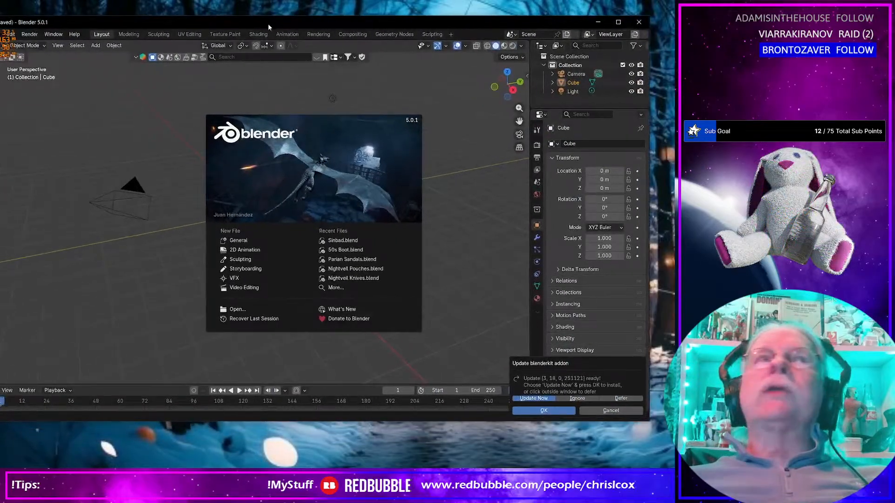
drag(268, 24, 299, 11)
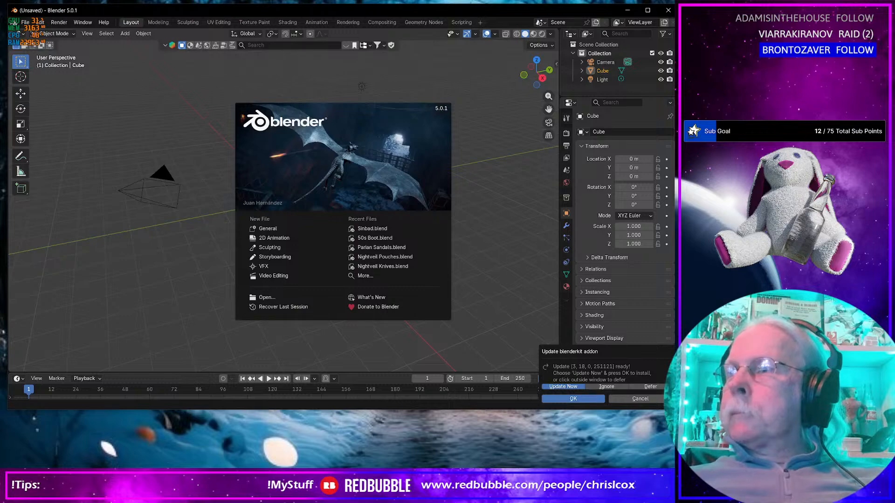
- Bring the Daz Studio window onto the screen over Blender, enlarge it, and reposition it
drag(269, 52, 148, 12)
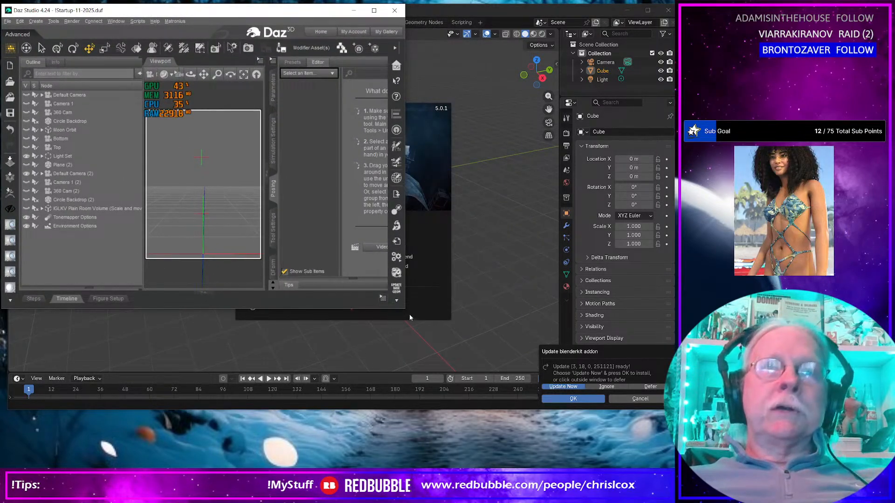
drag(410, 318, 690, 462)
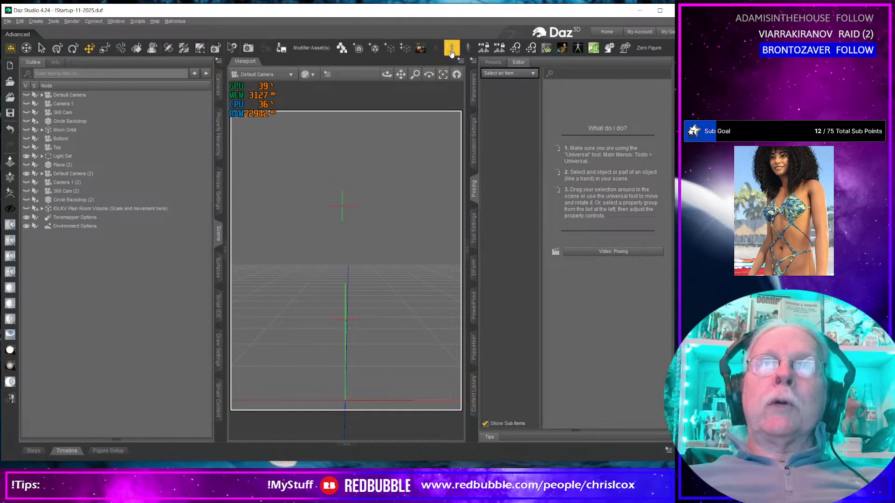
drag(450, 10, 697, 9)
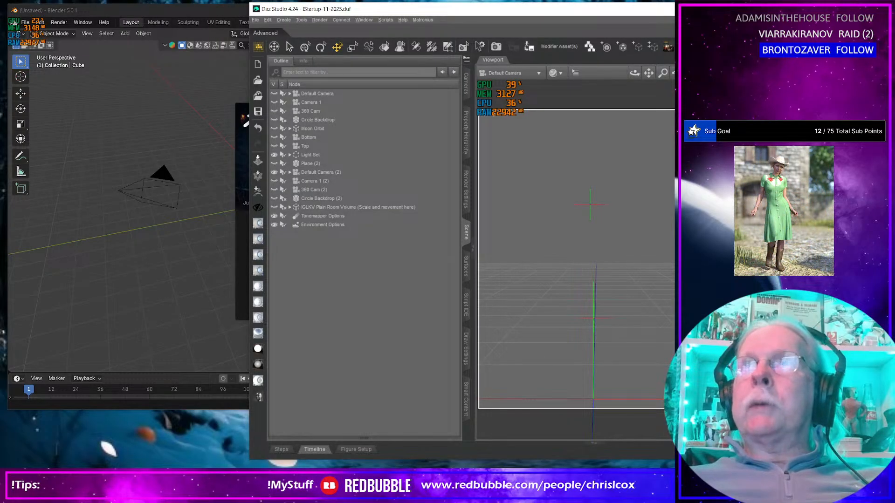
drag(677, 10, 450, 16)
- Bring the Content Library into view and select the Parian directory under Daz Studio Formats
drag(666, 232, 510, 233)
scroll(621, 206, down, 10)
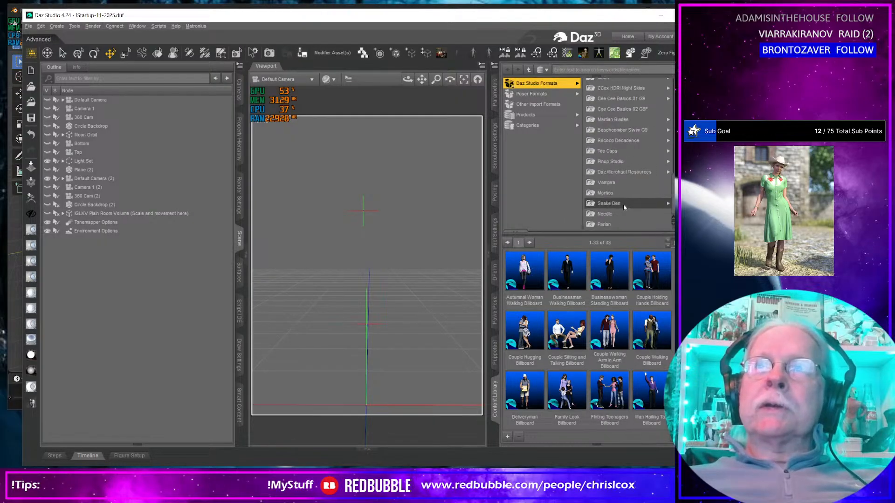
click(605, 226)
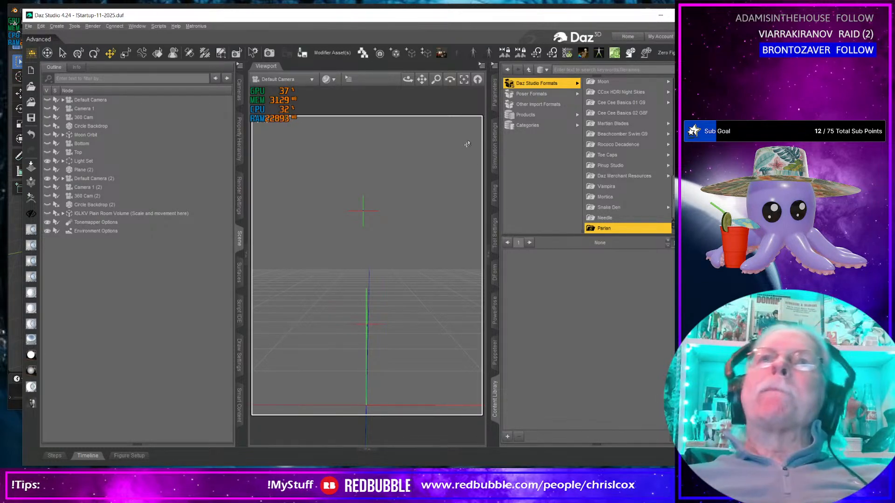
click(494, 67)
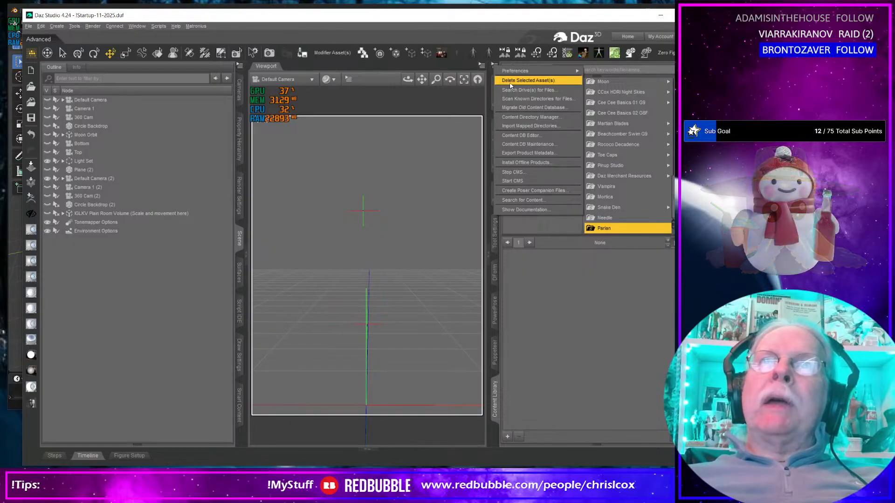
click(29, 26)
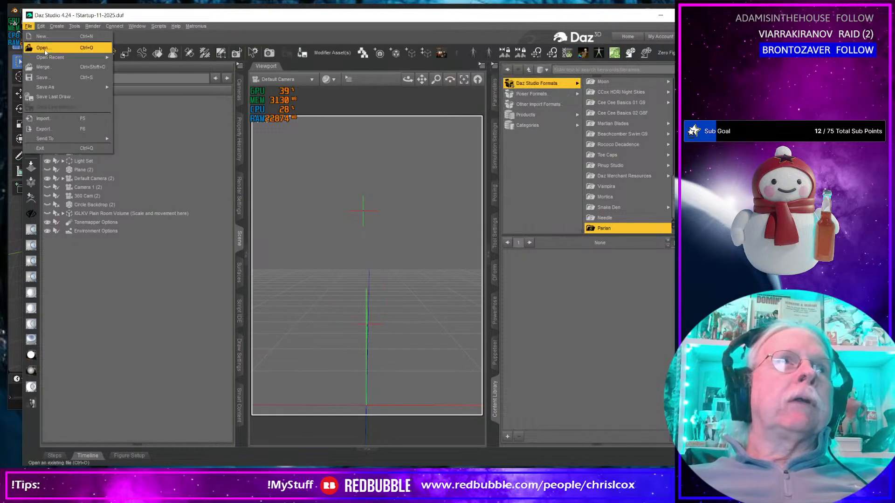
mouse_move(47, 56)
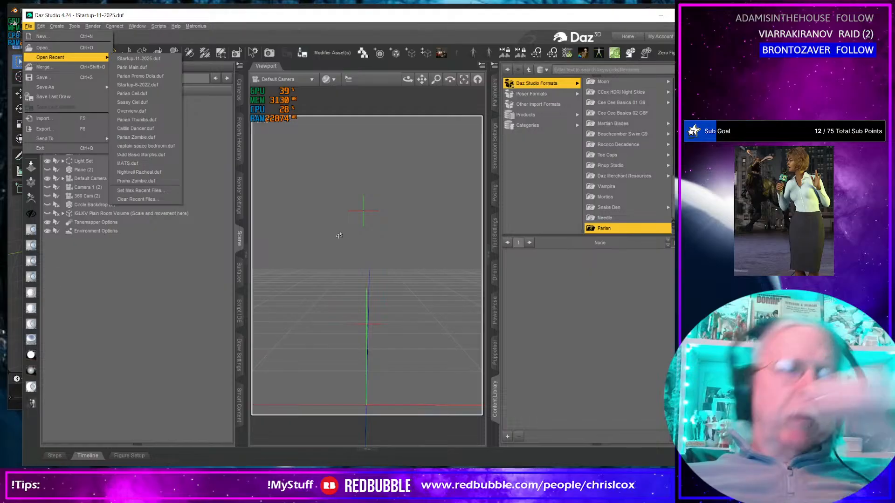
- Open File Explorer and go to the Dresses folder inside Projects on drive D
key(super+e)
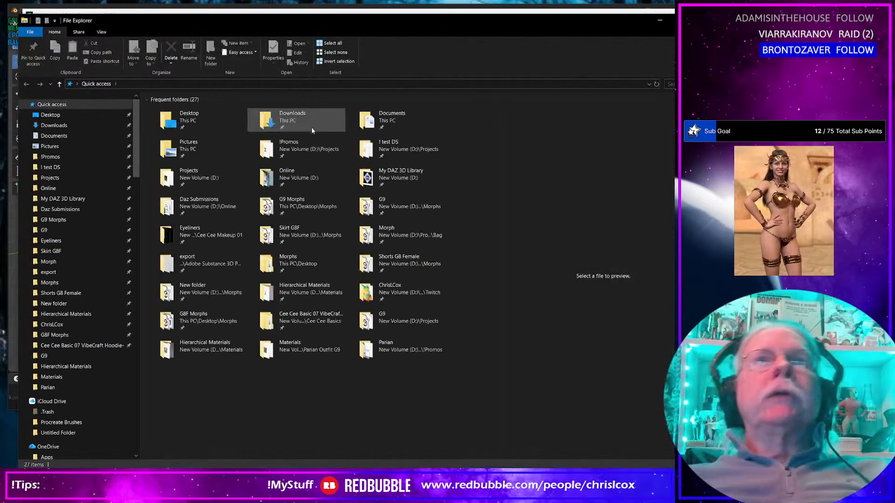
click(55, 177)
scroll(211, 293, down, 5)
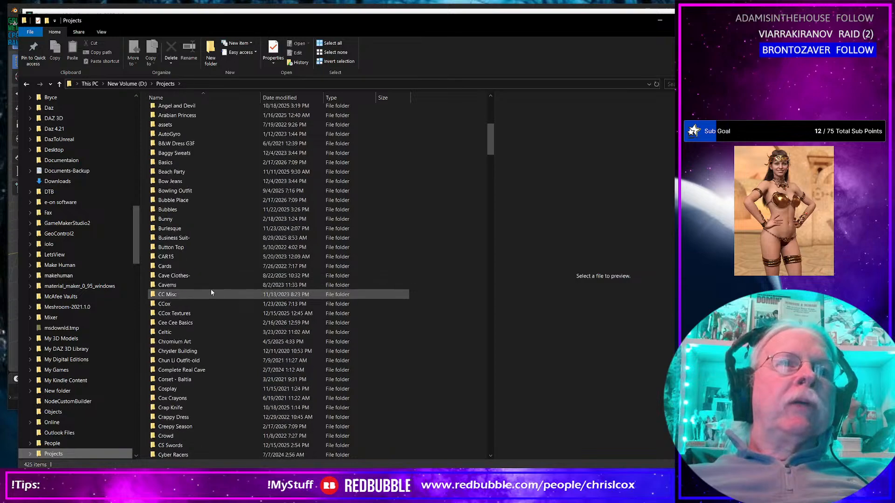
scroll(222, 344, down, 5)
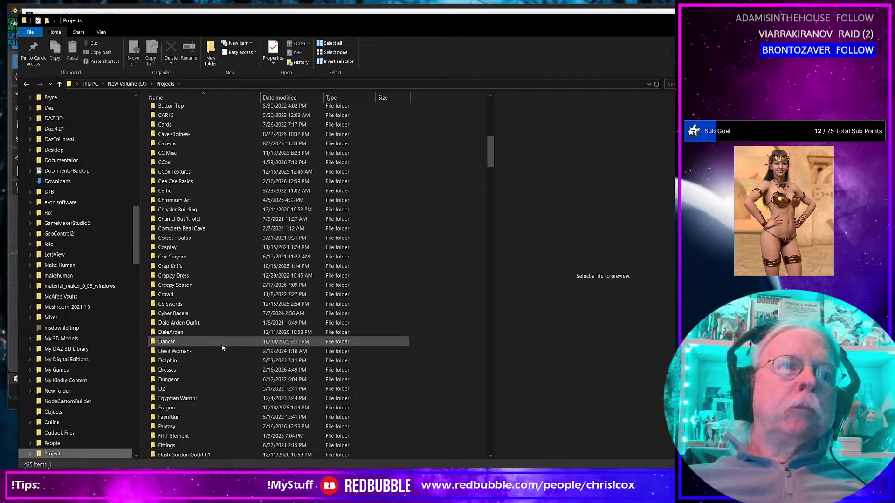
double_click(189, 370)
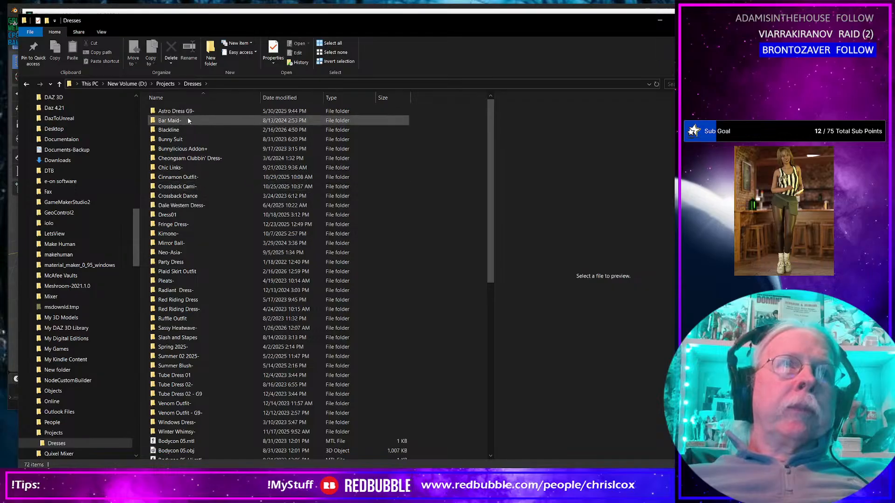
- Sort the Dresses folder by date modified and open the WIP subfolder of the Blackline project
click(284, 100)
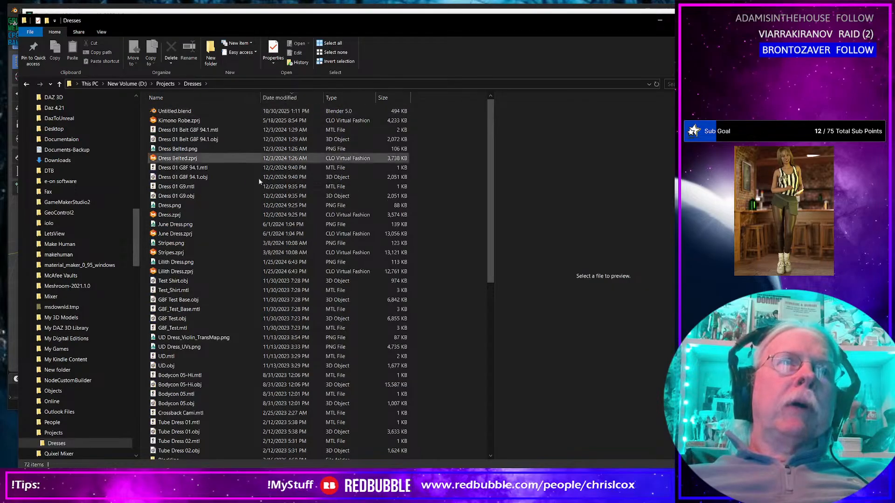
scroll(224, 326, down, 6)
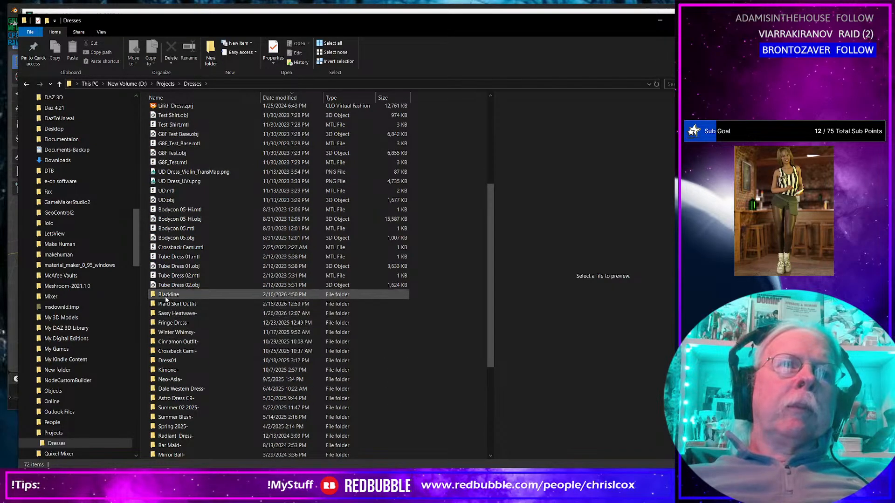
click(212, 295)
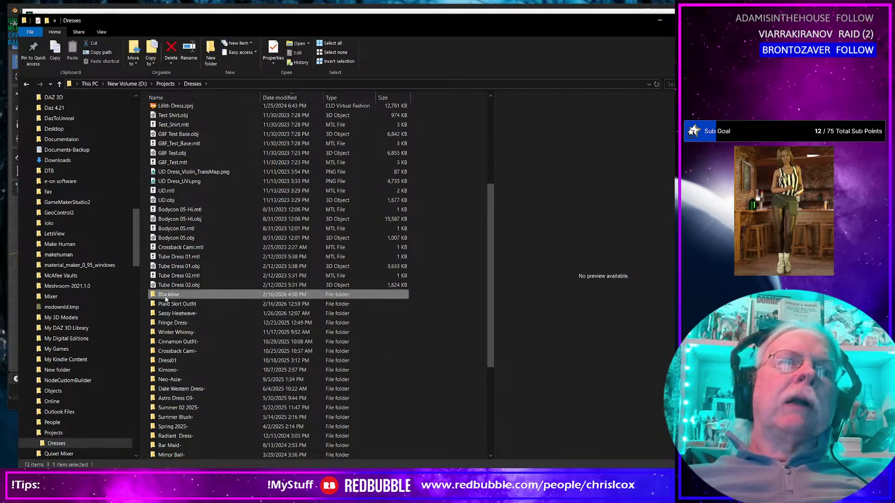
click(281, 98)
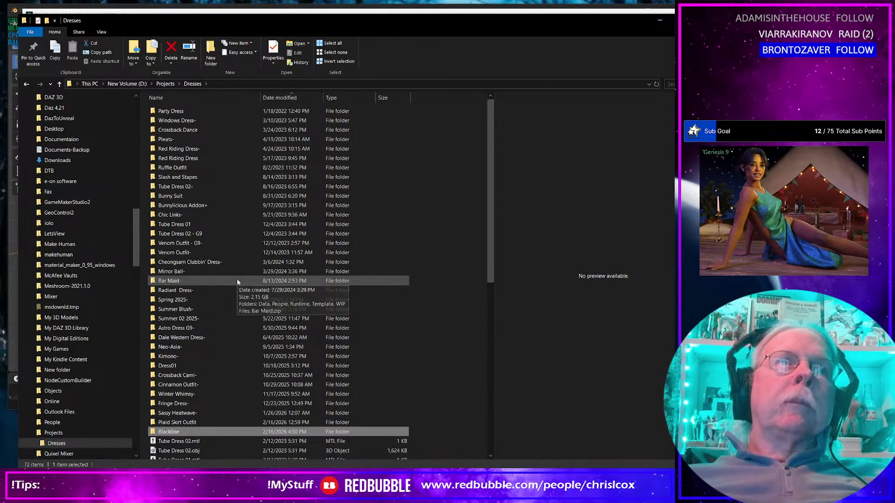
key(Return)
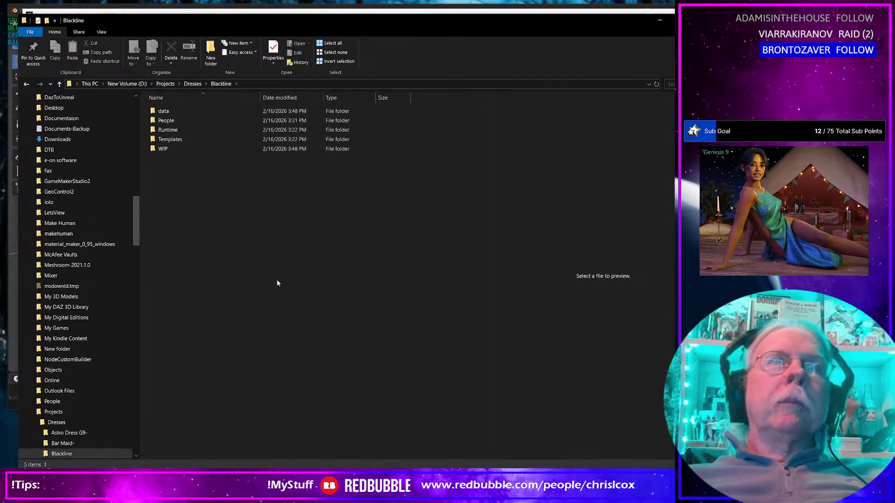
double_click(169, 149)
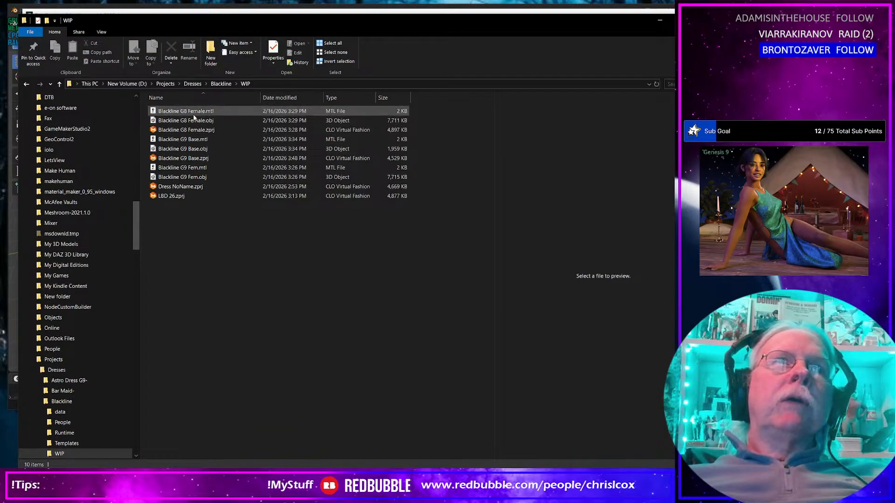
- Browse Blackline's People folder down to the Genesis 9 clothing folder Blackline Dress G9, examine its files, and minimize File Explorer
click(63, 401)
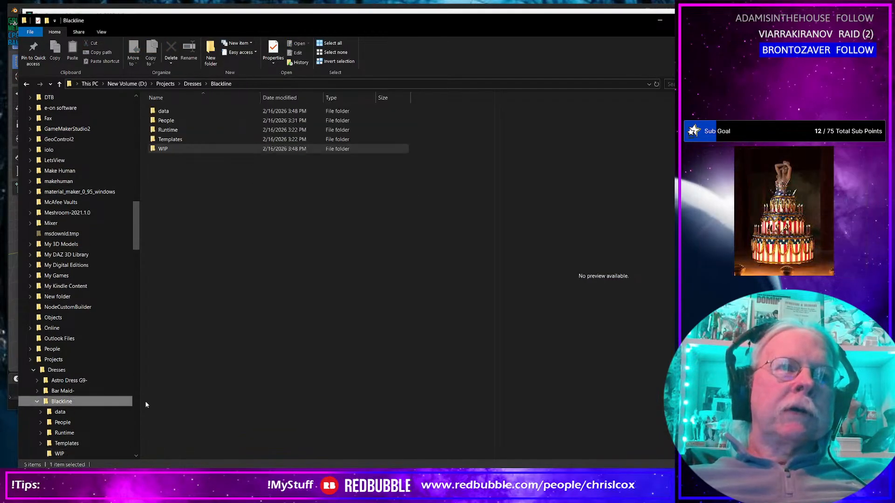
double_click(175, 121)
click(176, 122)
double_click(176, 121)
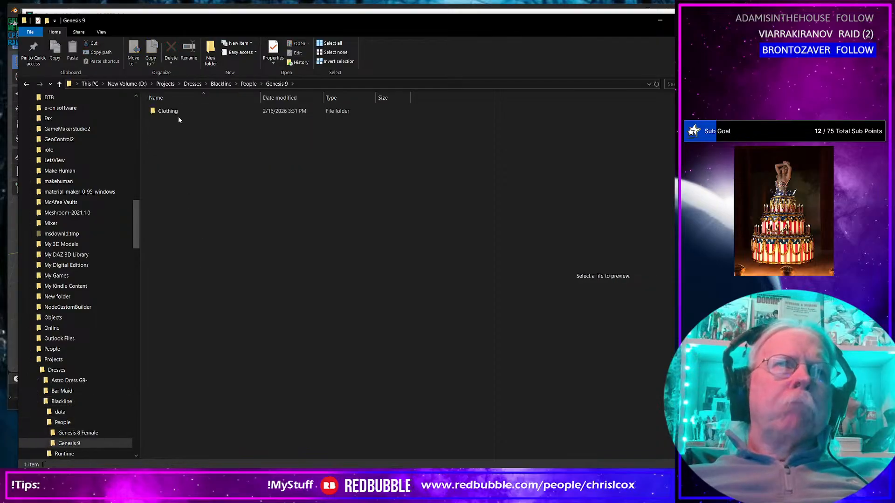
double_click(178, 112)
click(180, 113)
double_click(179, 113)
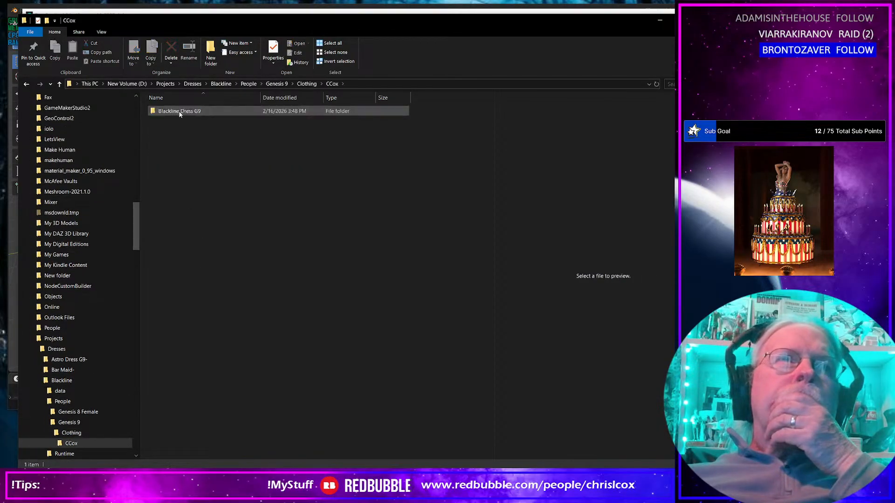
double_click(176, 112)
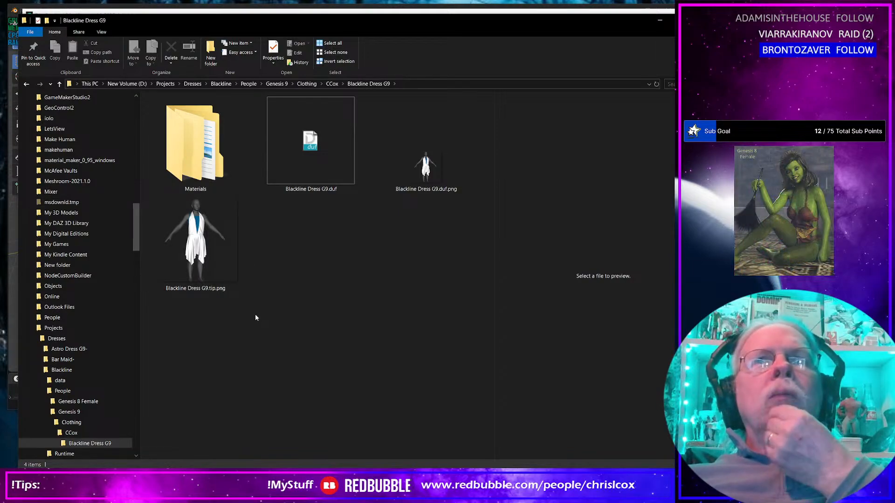
click(660, 21)
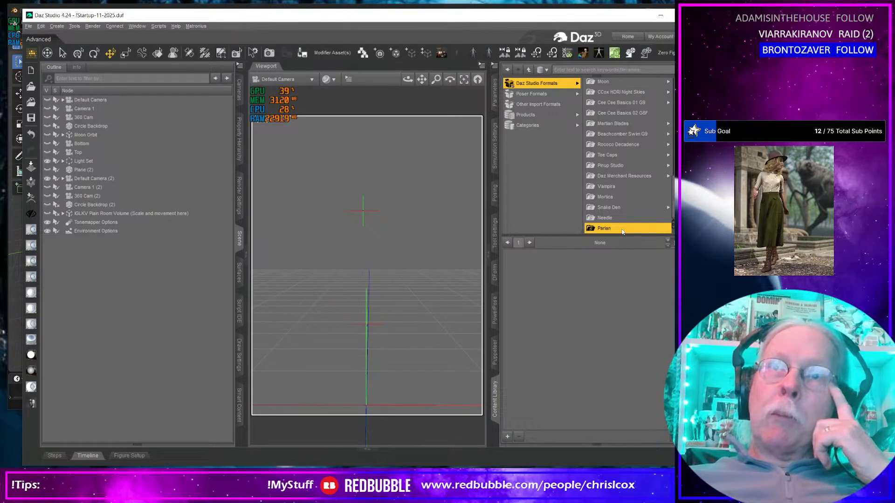
- Add the Blackline folder from D:/Projects/Dresses to the DAZ Studio Formats set in the Content Directory Manager and accept the change
click(493, 67)
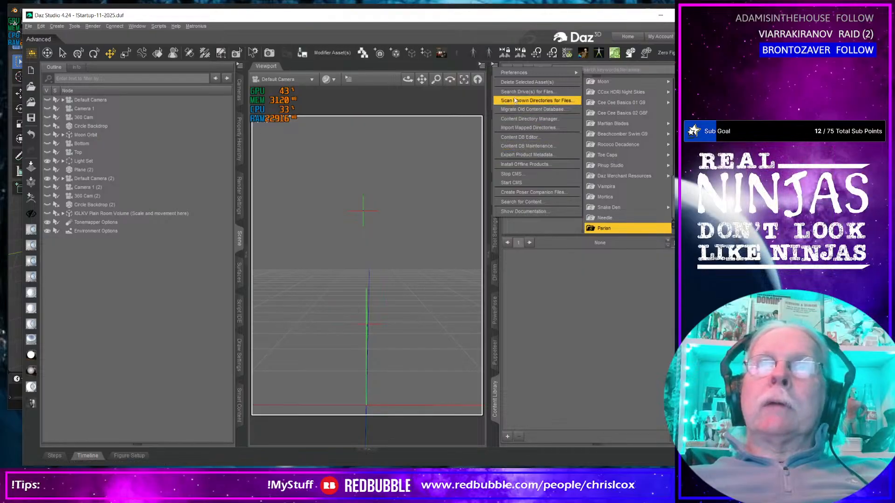
click(522, 119)
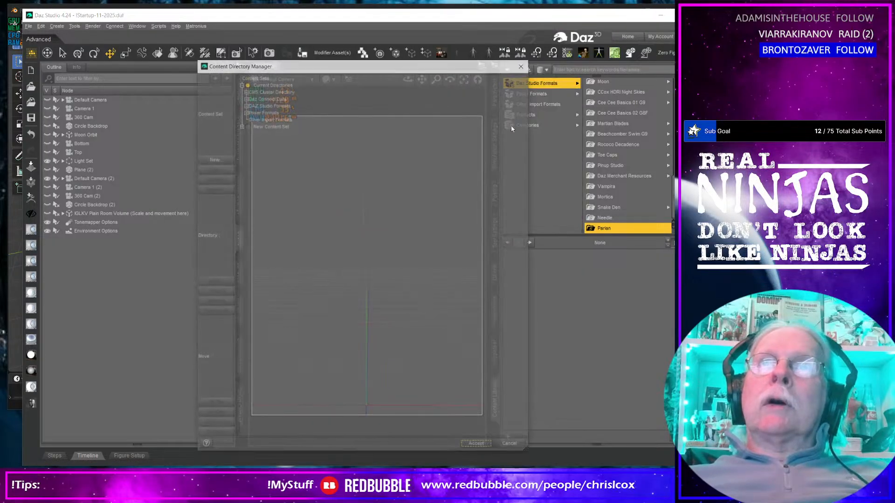
click(272, 106)
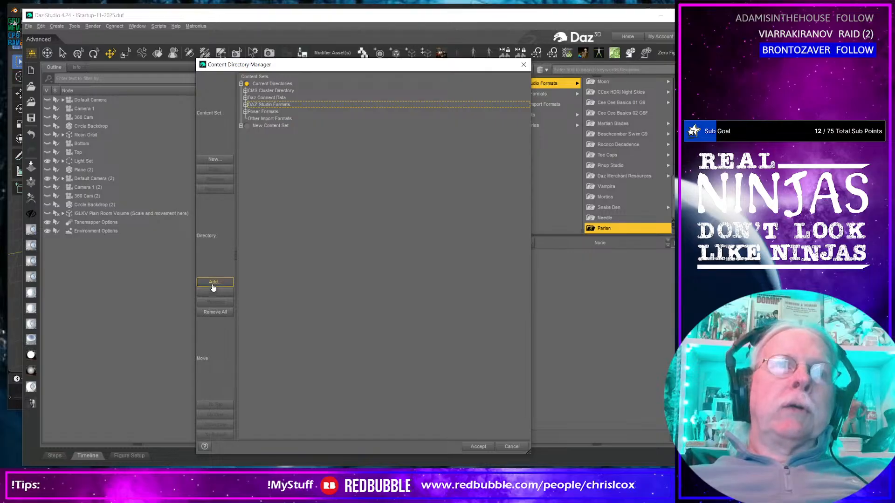
click(214, 282)
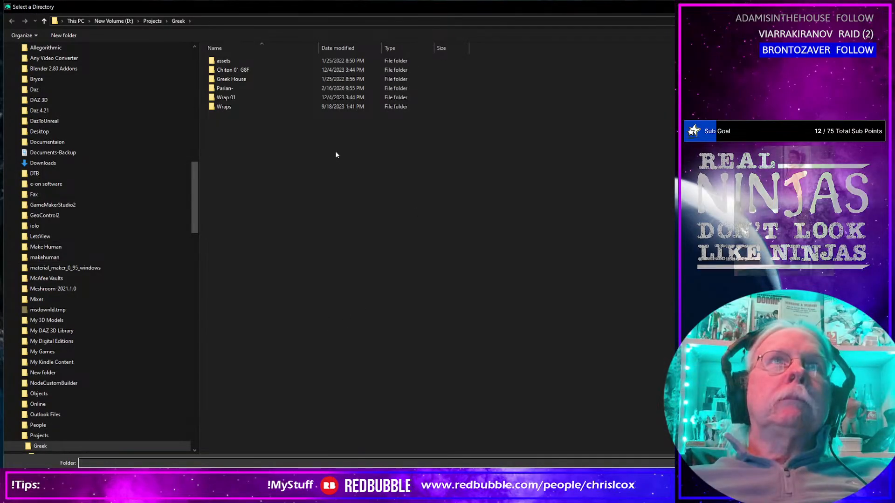
click(154, 21)
click(238, 217)
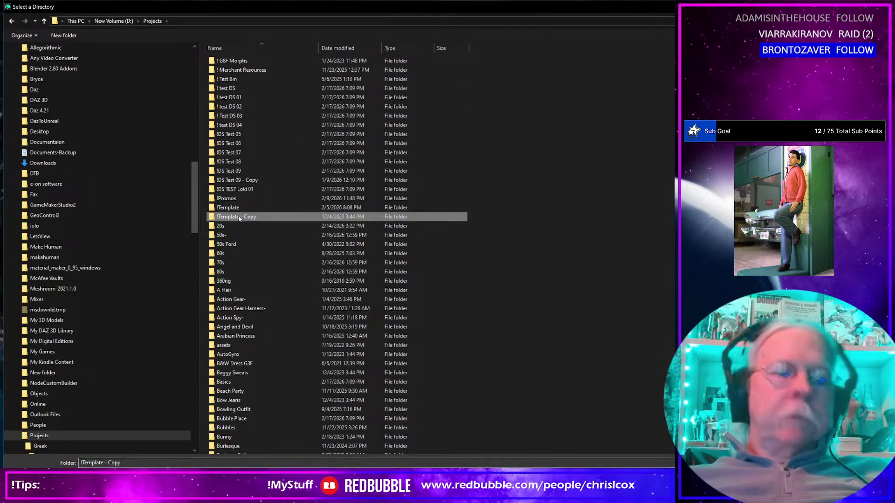
text(dr)
key(Return)
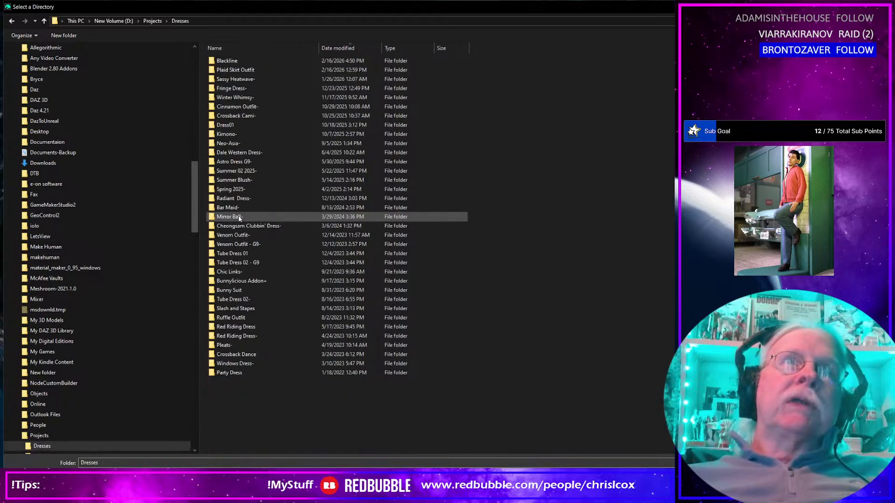
click(231, 62)
double_click(232, 63)
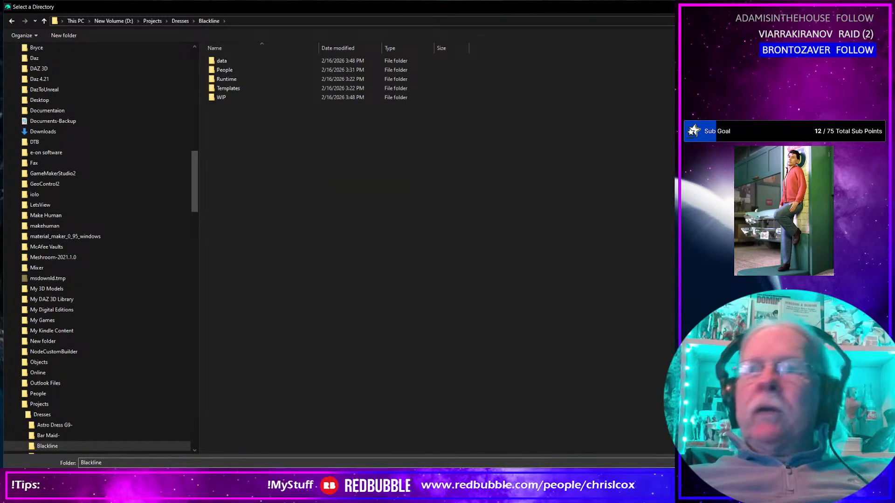
key(Return)
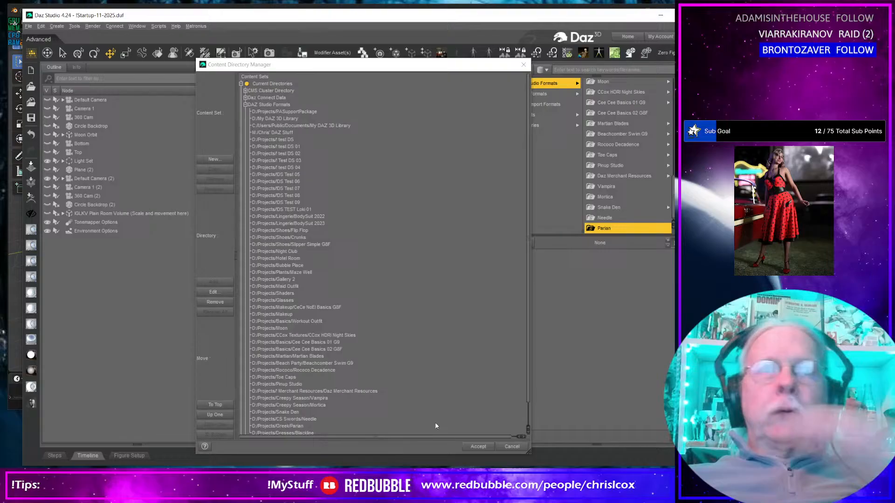
click(478, 447)
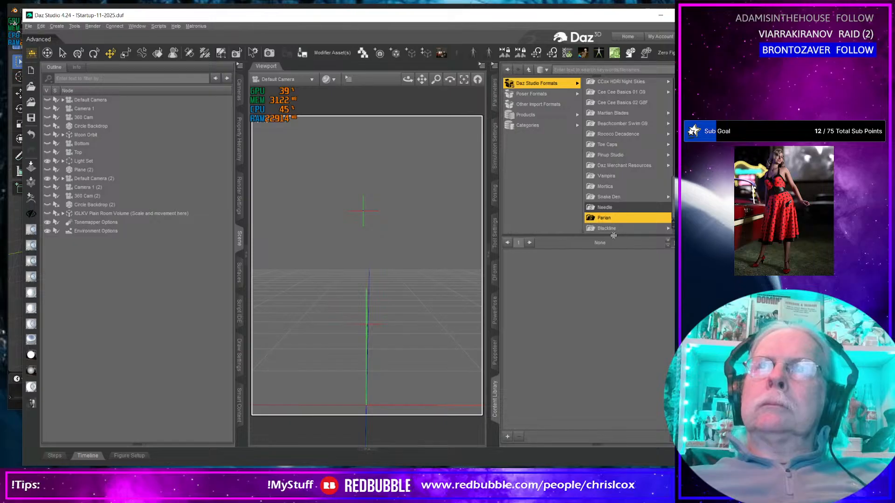
- Browse the new Blackline directory in the Content Library through the People clothing folders and CCox to Blackline Dress G9
click(609, 228)
click(668, 84)
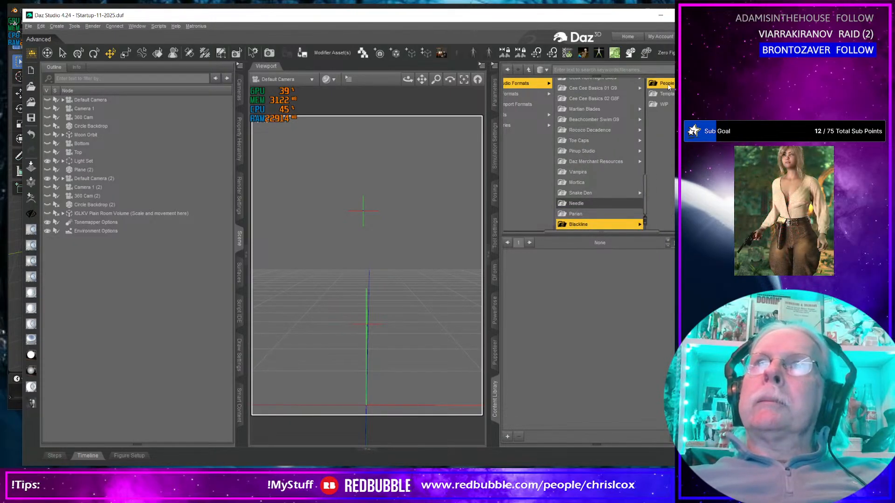
click(616, 95)
click(631, 85)
click(634, 87)
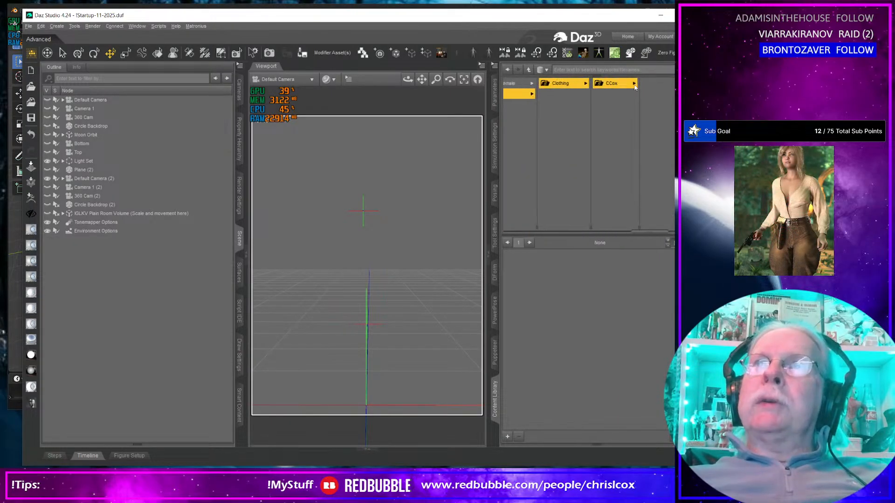
click(635, 87)
- Load the Blackline Dress G9 into the scene without a figure and delete it again
double_click(522, 275)
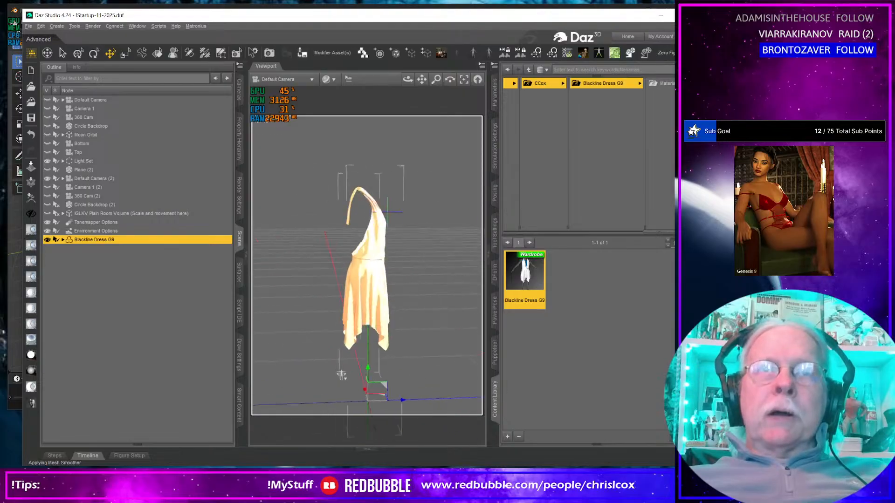
key(Delete)
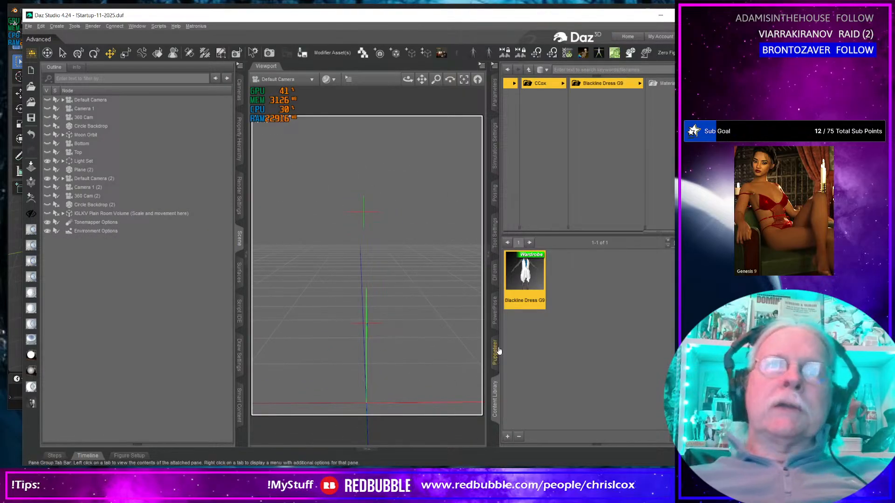
mouse_move(531, 267)
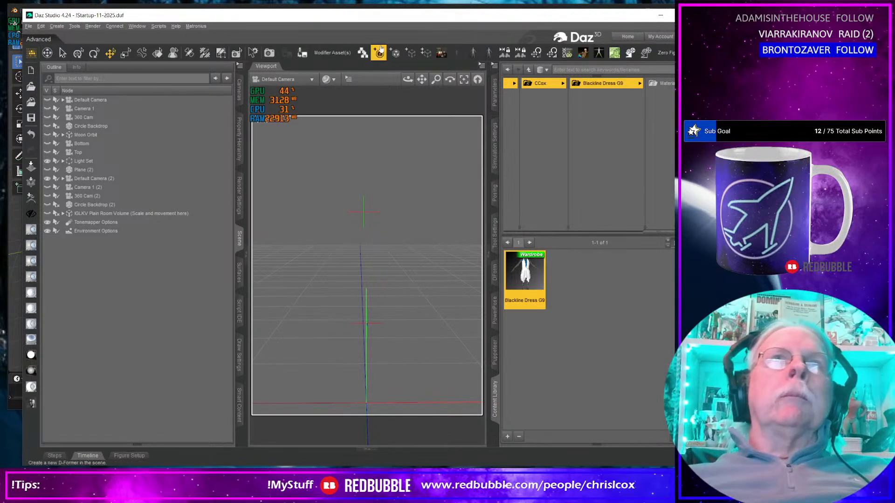
- Load the Genesis 8 Female figure and view the Anne Klein Jovi Peep Toe Slingback Pumps page in the web browser
click(442, 55)
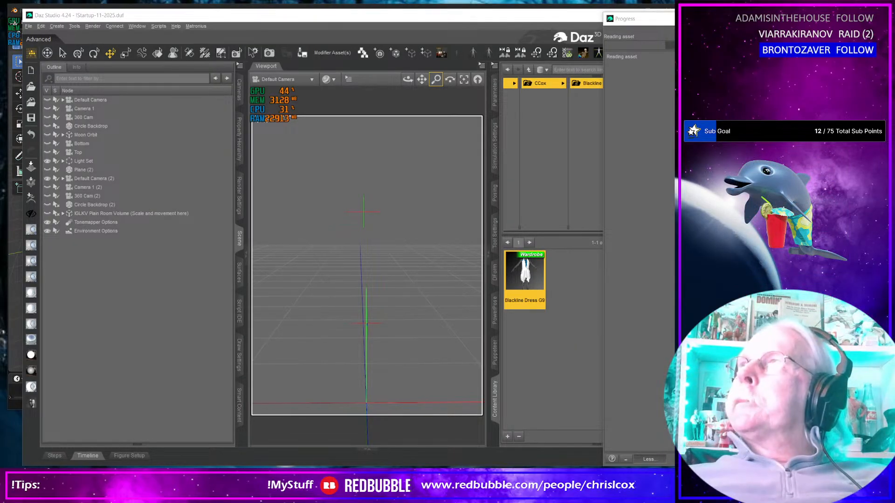
drag(671, 58, 408, 64)
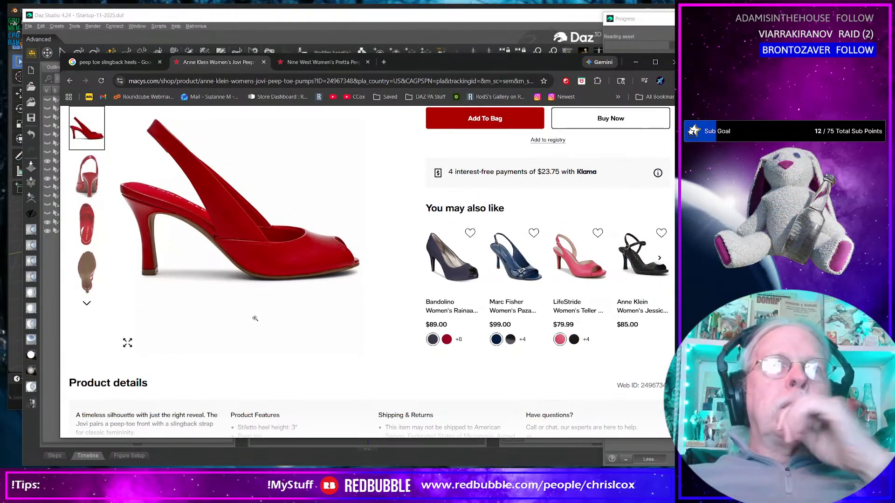
scroll(255, 319, up, 4)
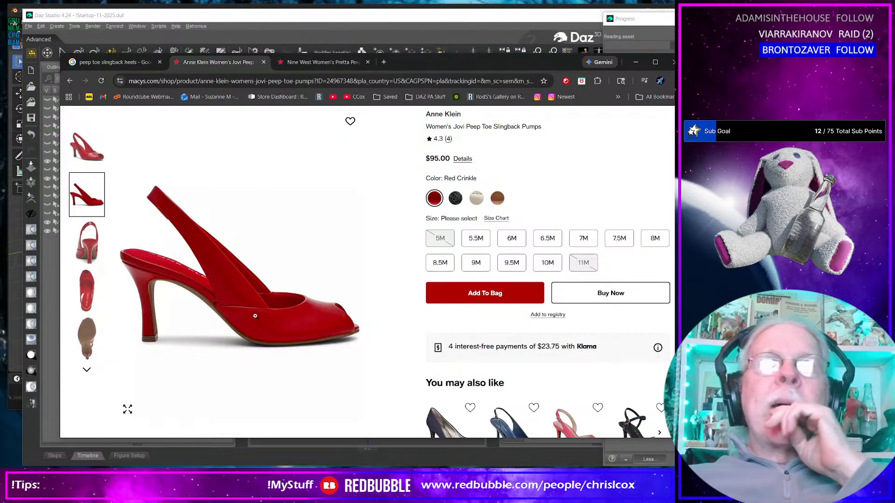
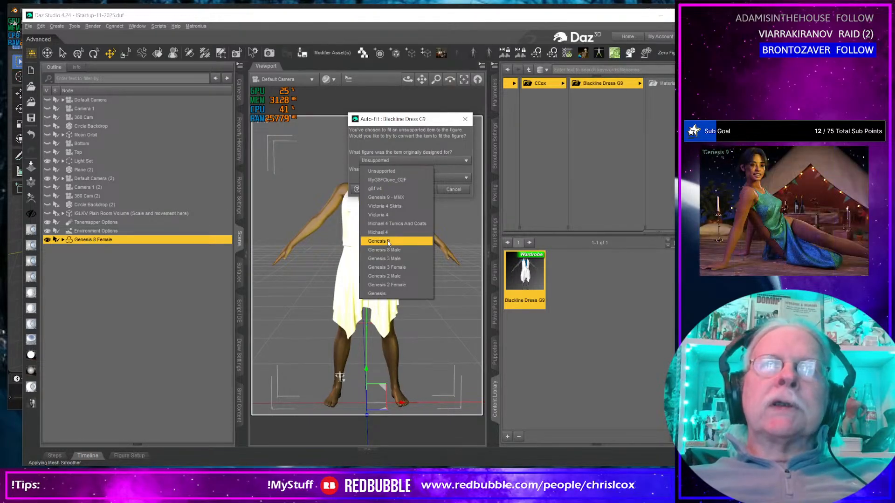
- Auto-fit the Blackline dress to the Genesis 8 Female, with Genesis 9 as the original figure and Dresses/Knee-Length as the item type
click(388, 242)
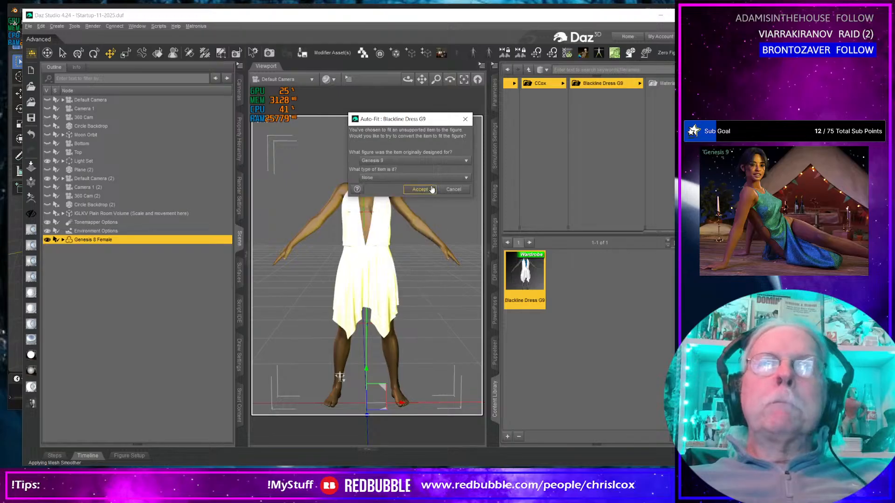
click(420, 178)
mouse_move(393, 238)
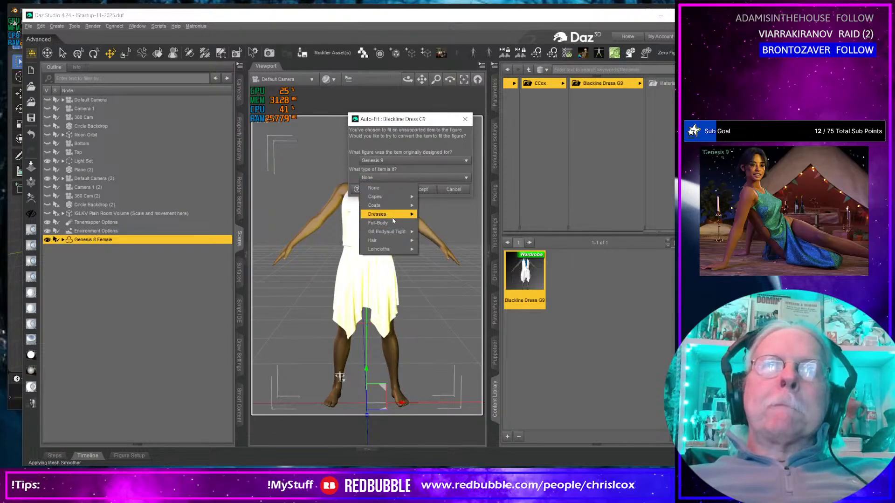
mouse_move(392, 215)
click(456, 233)
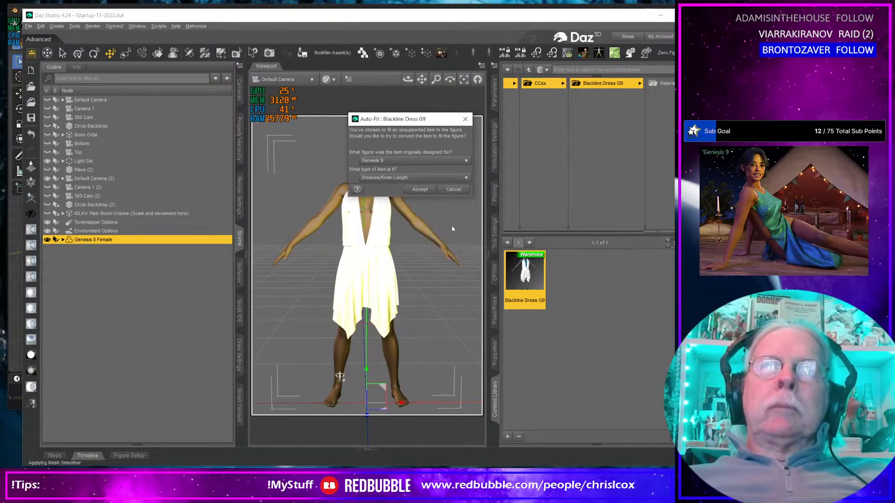
click(424, 189)
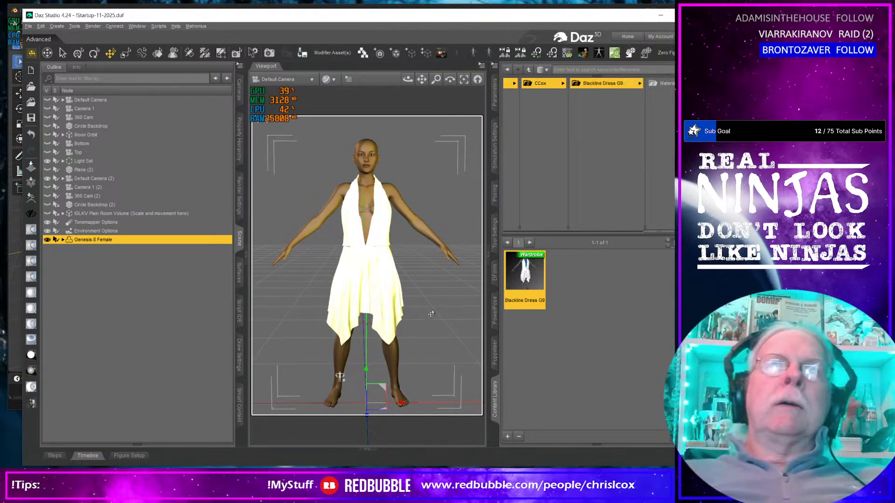
- Set Update Base Geometry to Update Vertex Positions (from file) and start browsing for the geometry file
mouse_move(418, 314)
middle_down()
mouse_move(333, 317)
mouse_move(418, 313)
middle_up()
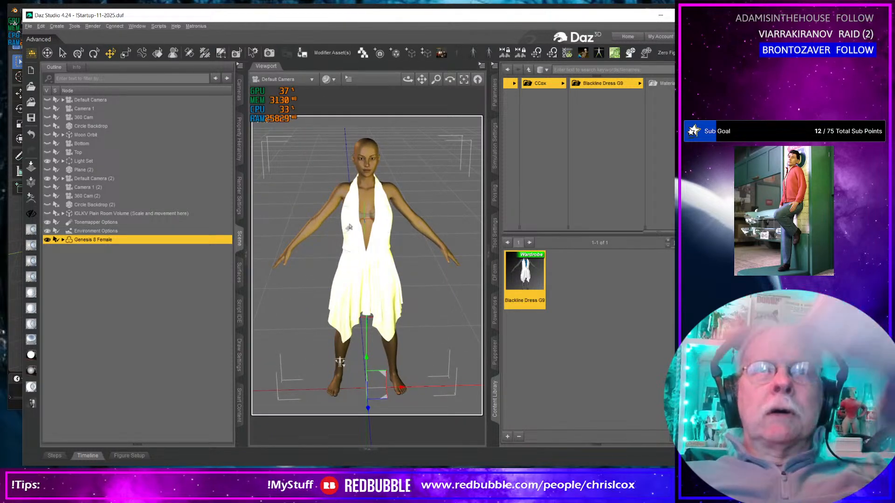
mouse_move(413, 290)
middle_down()
mouse_move(340, 293)
mouse_move(413, 289)
middle_up()
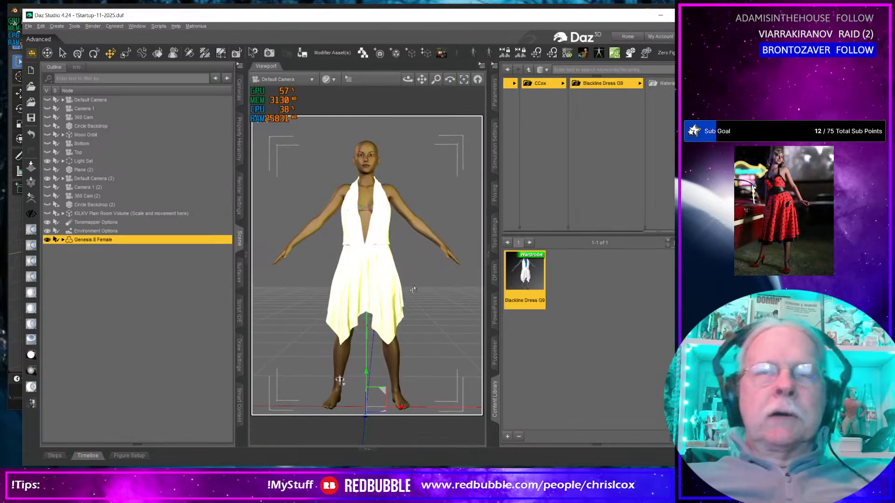
scroll(421, 286, up, 4)
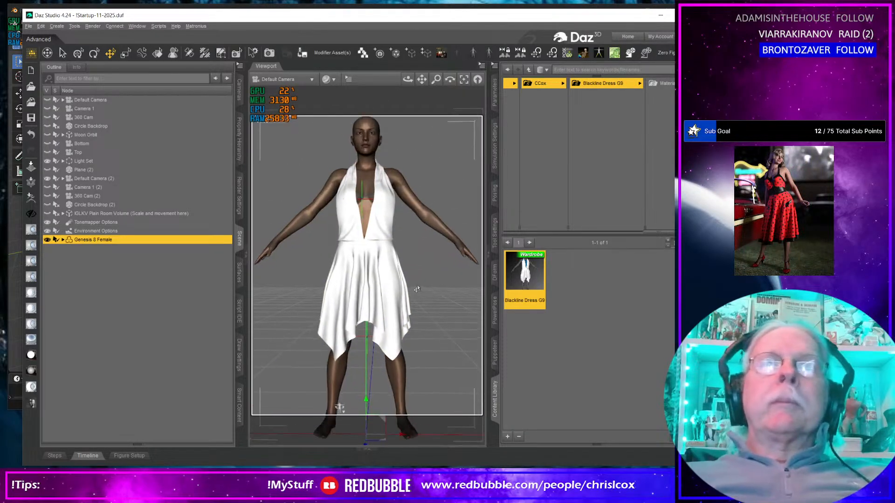
middle_drag(420, 287, 456, 260)
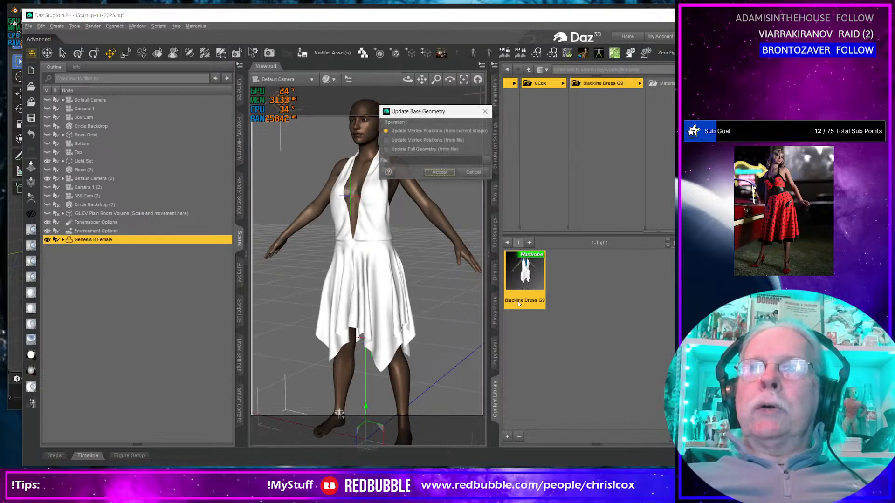
click(420, 140)
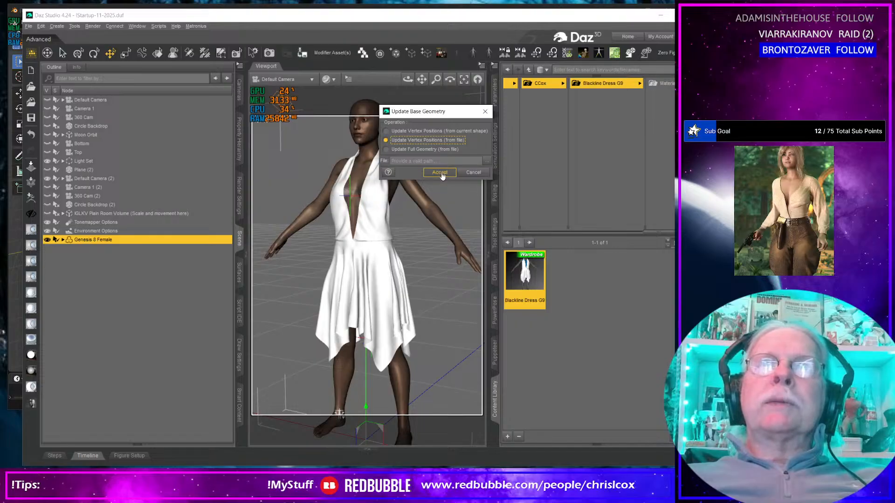
click(486, 160)
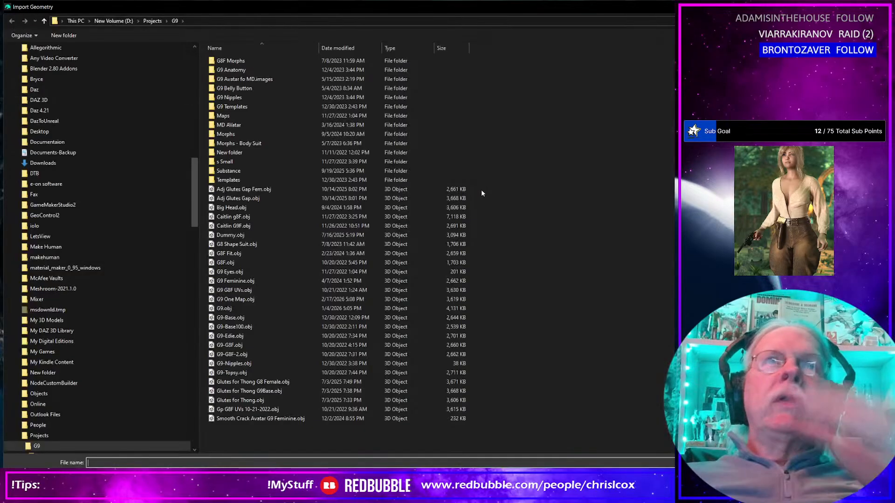
- Go to the WIP folder of Blackline under Projects and Dresses and select Blackline G8 Female.obj
click(153, 20)
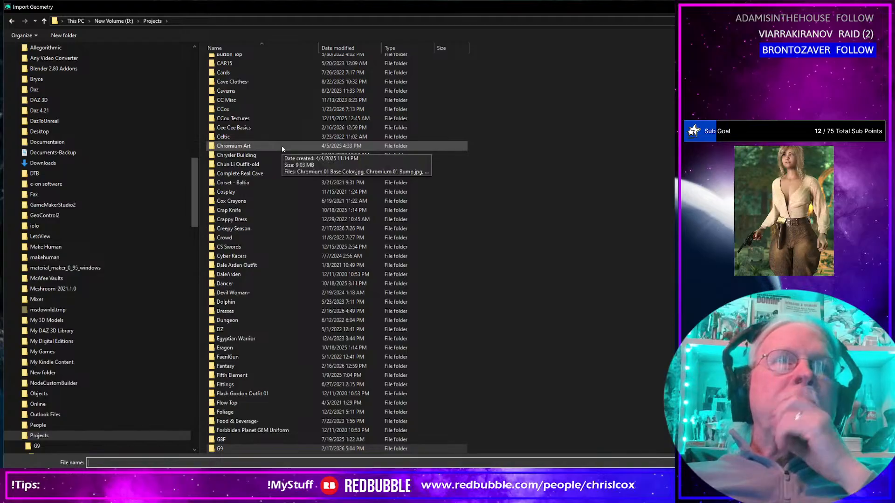
scroll(281, 149, down, 6)
double_click(229, 147)
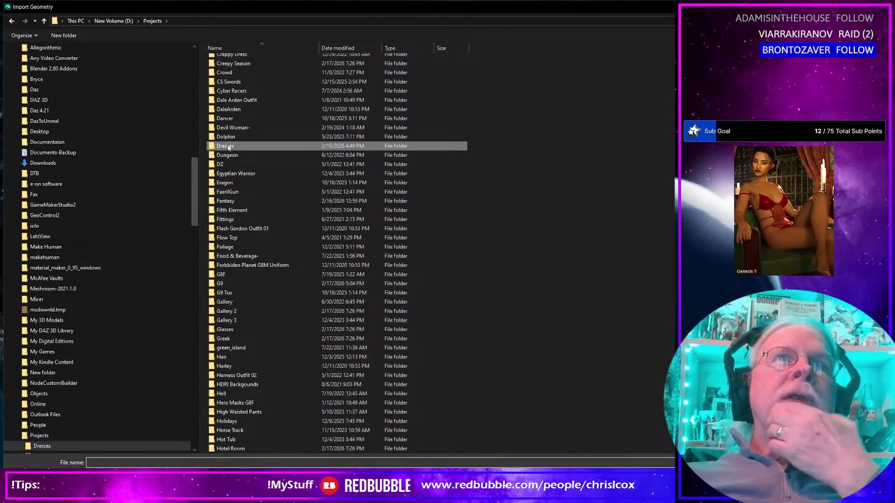
double_click(248, 161)
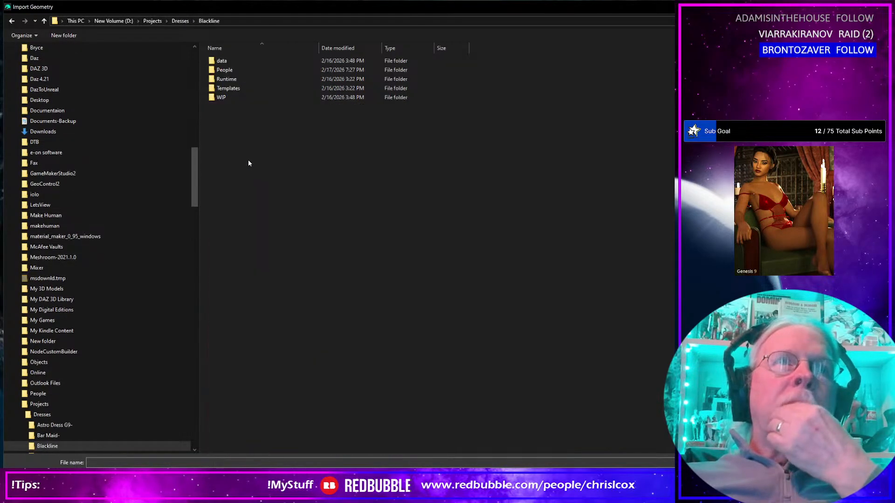
double_click(233, 98)
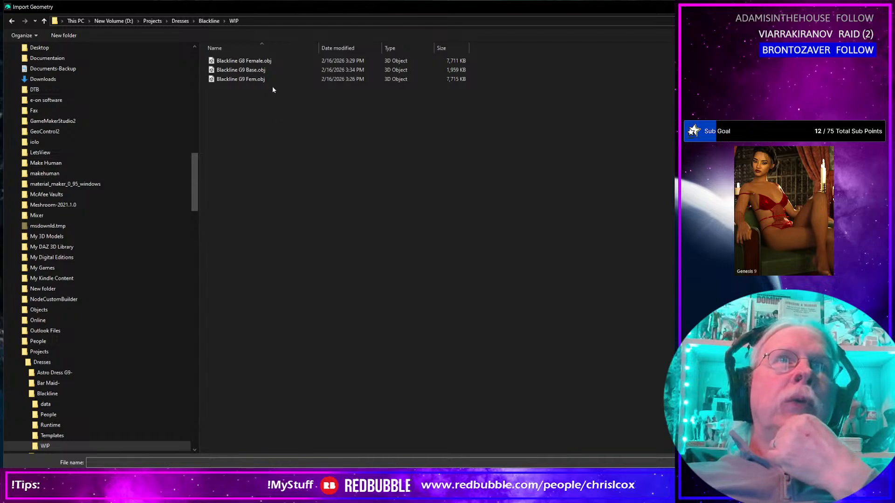
click(273, 61)
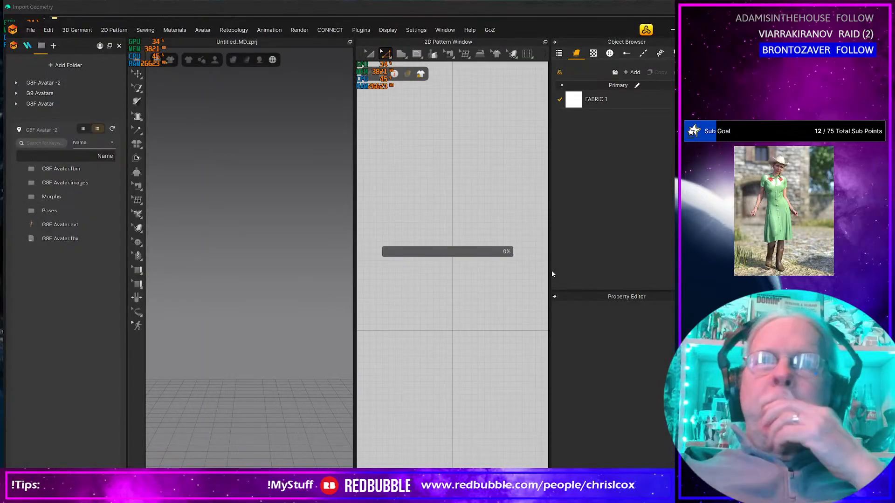
- Open the project Blackline G8 Female.zprj from the WIP folder of Blackline under Projects and Dresses
click(33, 30)
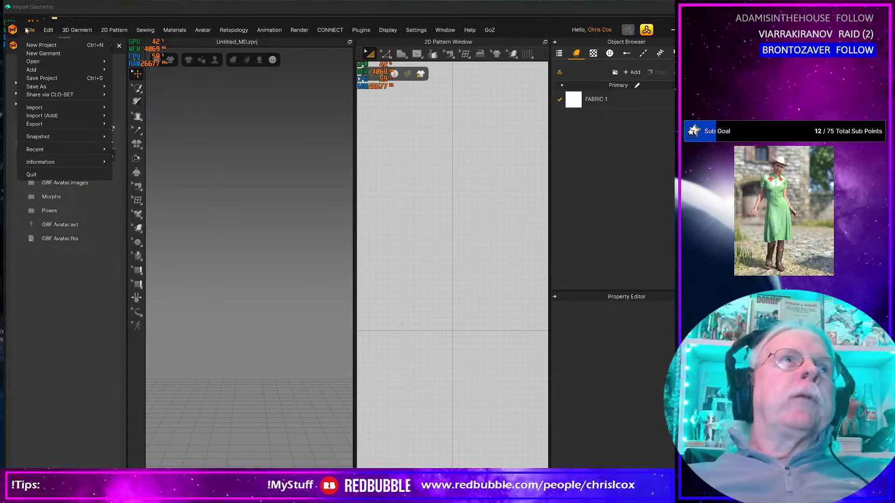
mouse_move(43, 64)
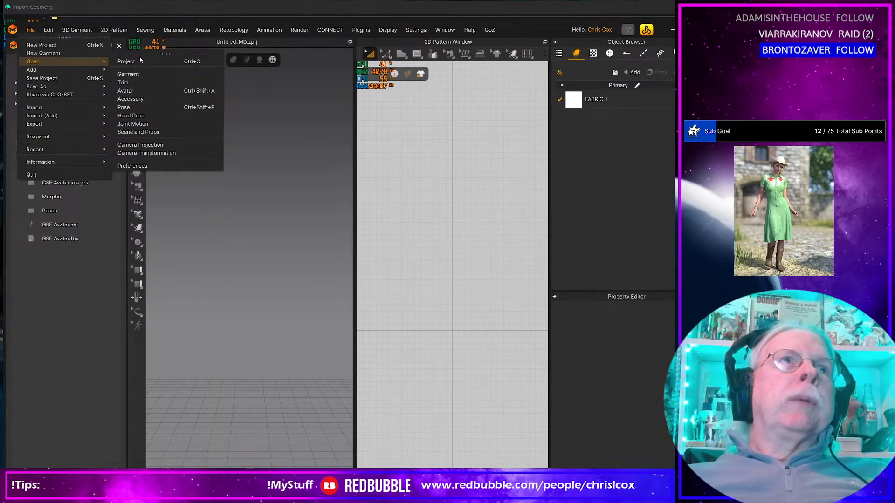
click(139, 60)
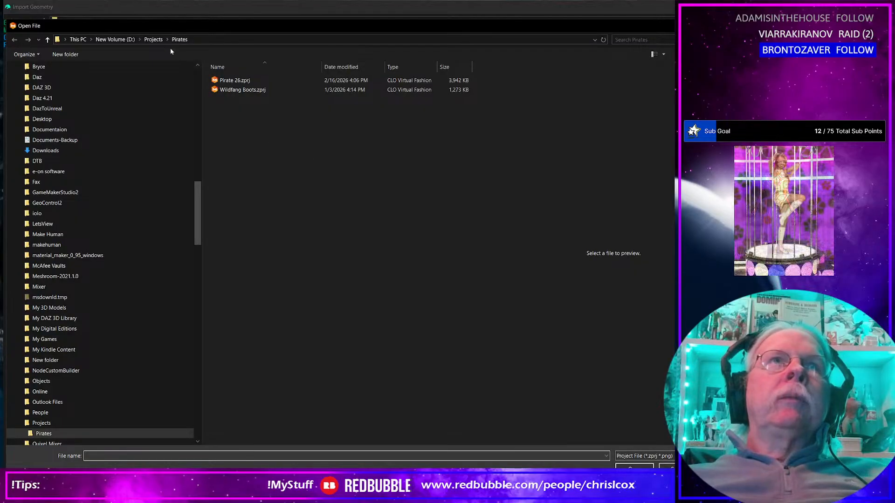
click(154, 39)
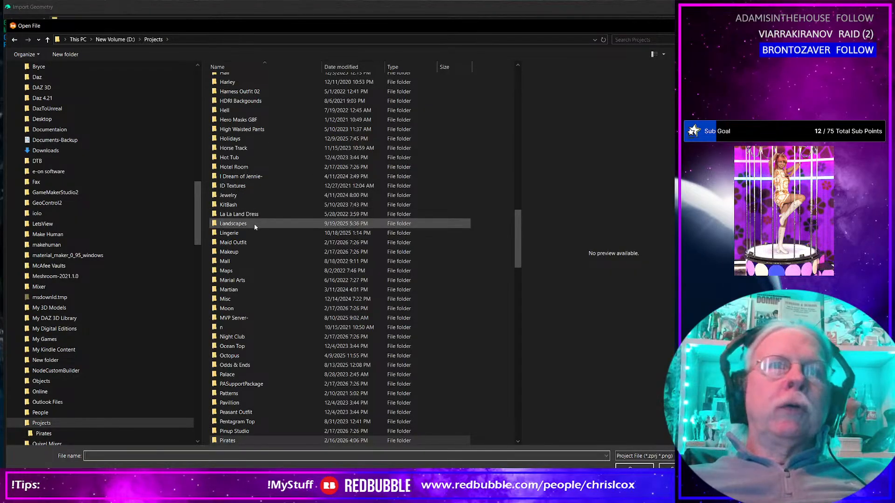
click(253, 224)
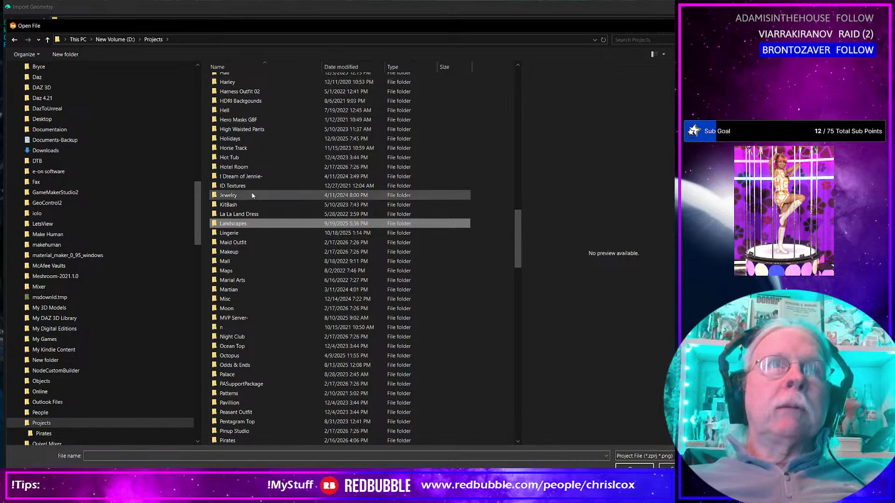
key(d)
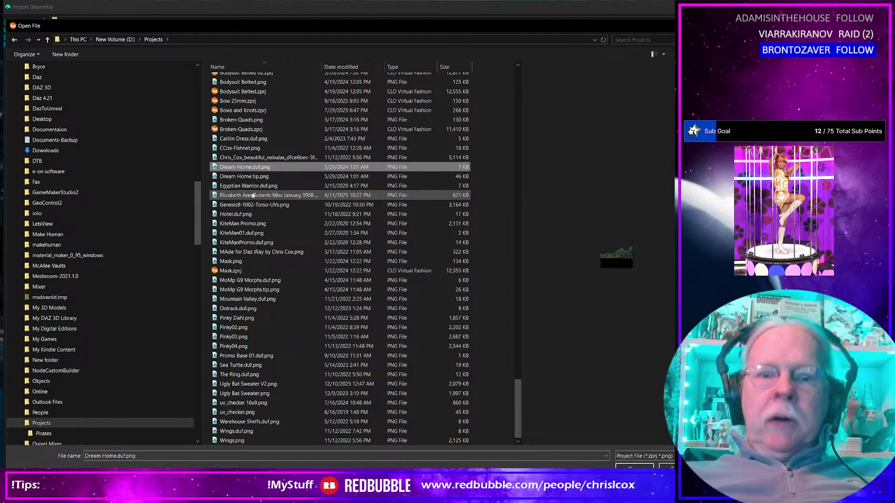
key(Home)
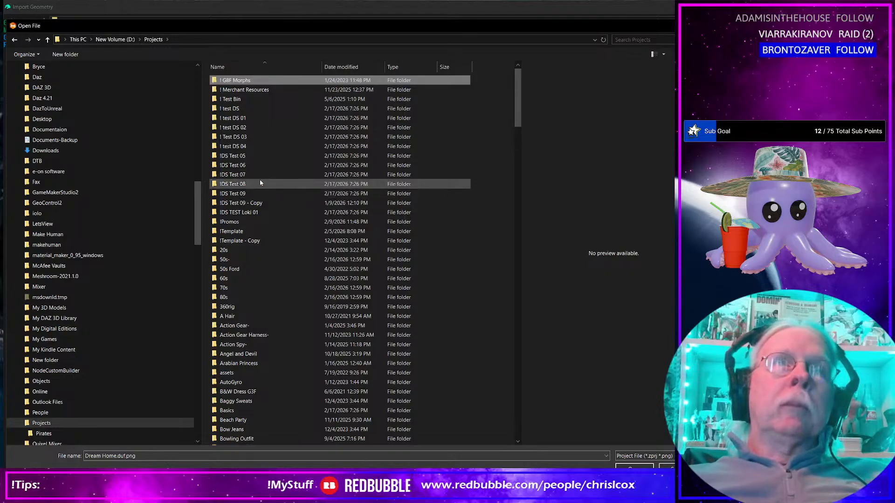
scroll(260, 183, down, 18)
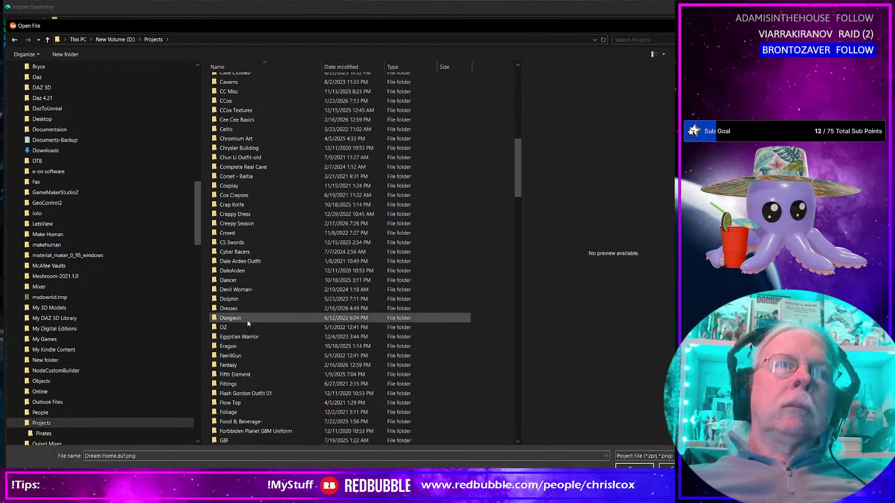
double_click(245, 309)
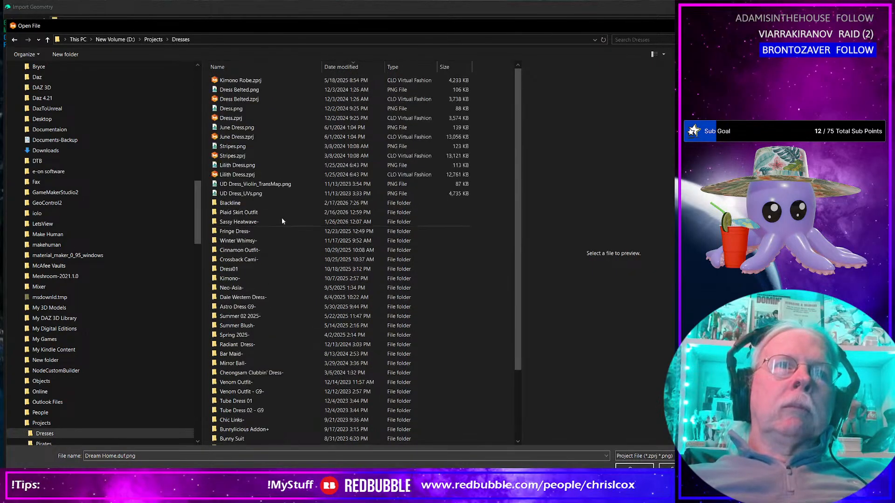
double_click(229, 203)
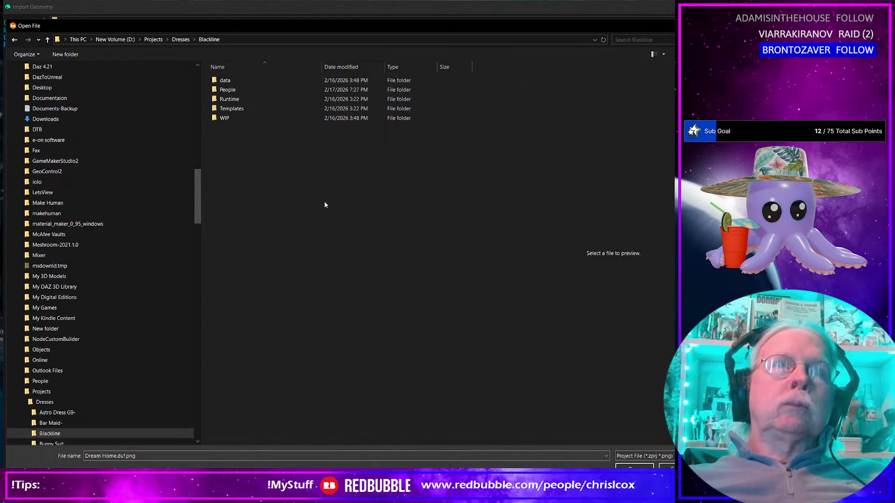
double_click(224, 118)
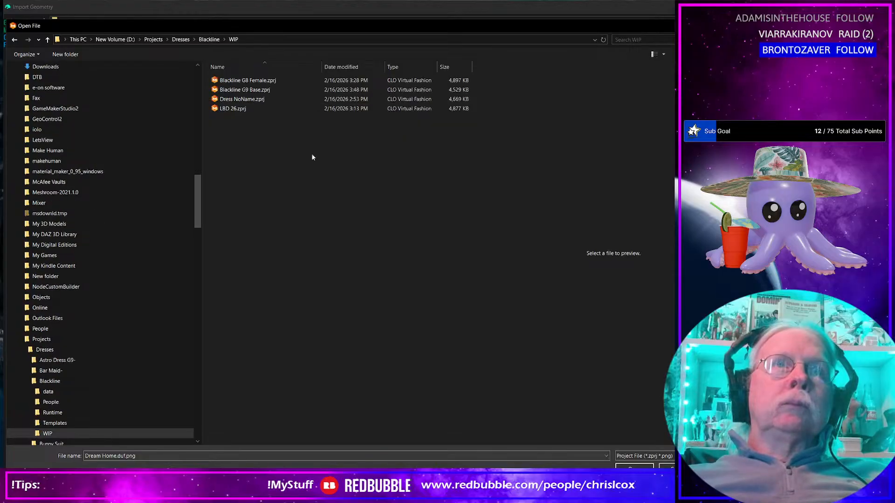
double_click(258, 81)
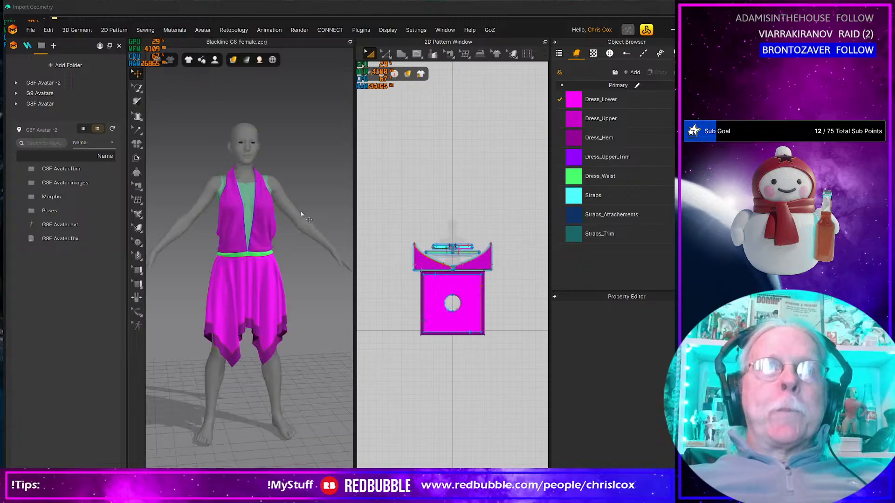
- Select all the dress patterns in the 2D pattern view and set their Particle Distance to 10 mm
drag(371, 221, 539, 356)
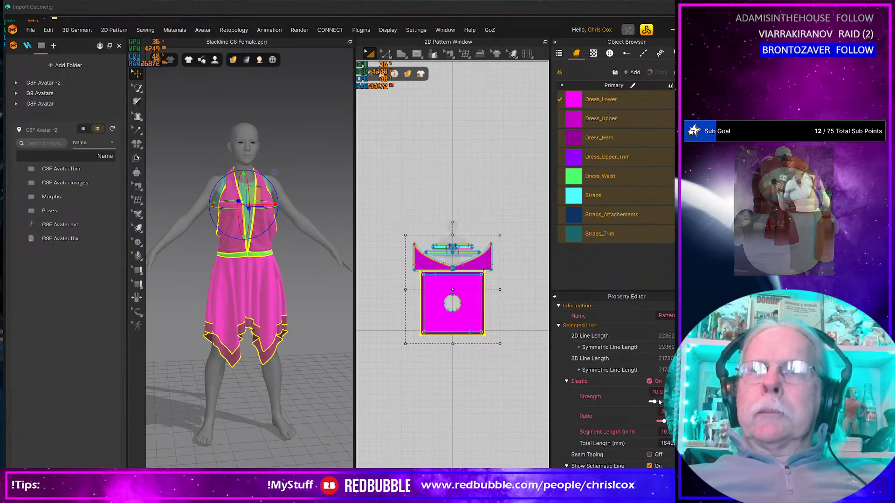
scroll(619, 390, down, 2)
scroll(657, 427, down, 2)
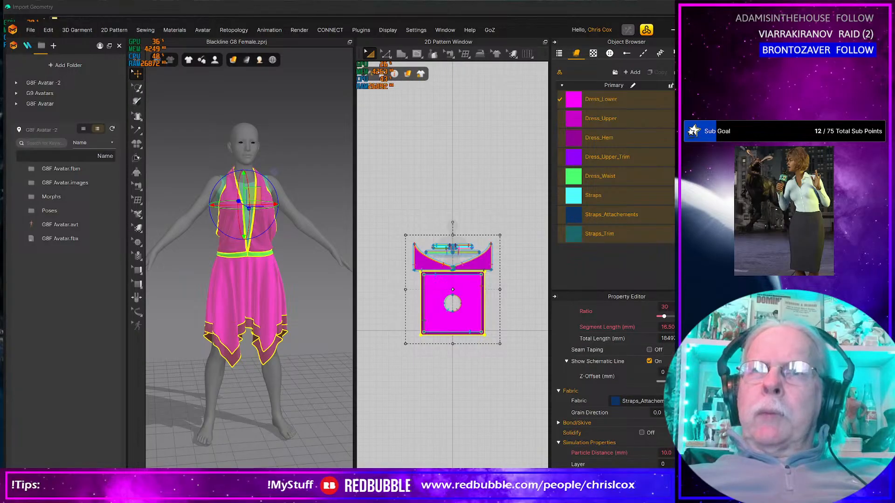
click(667, 454)
text(1)
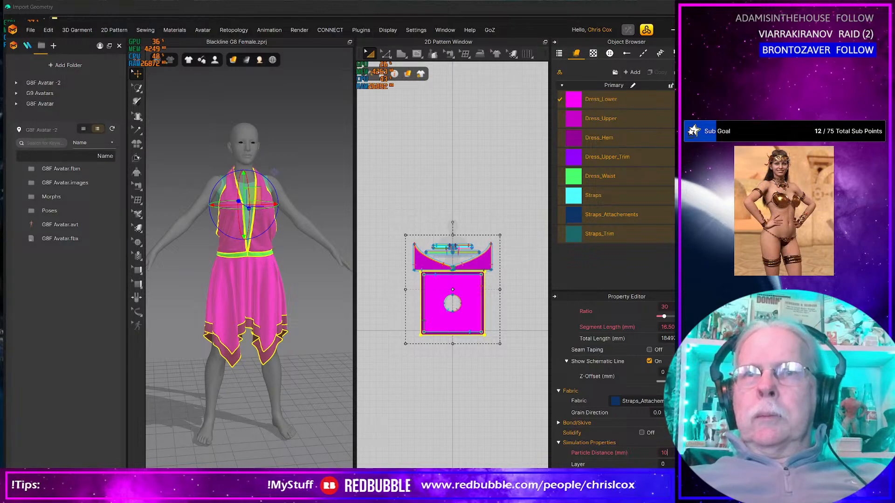
text(0)
key(Return)
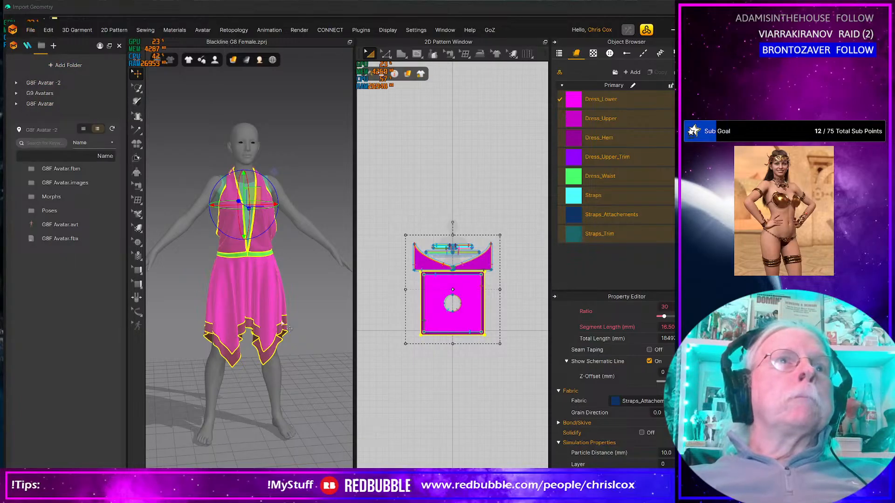
- Save the project and briefly run the simulation so the dress settles on the avatar
key(ctrl+s)
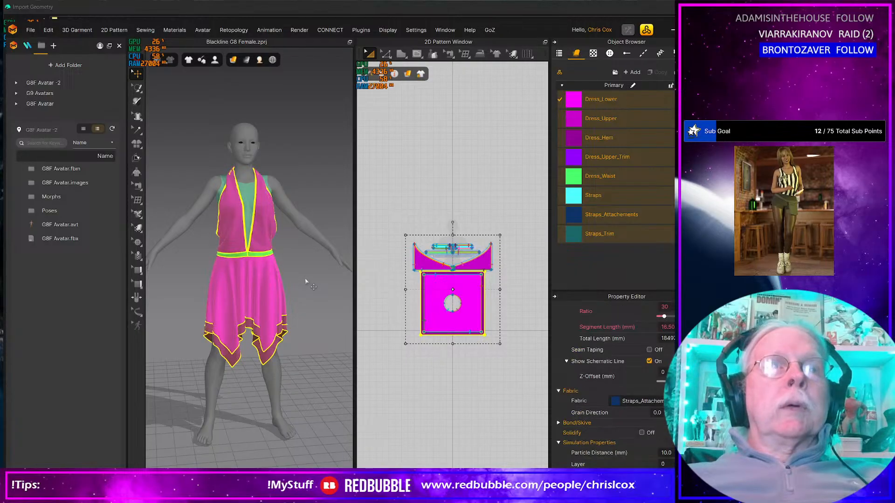
key(space)
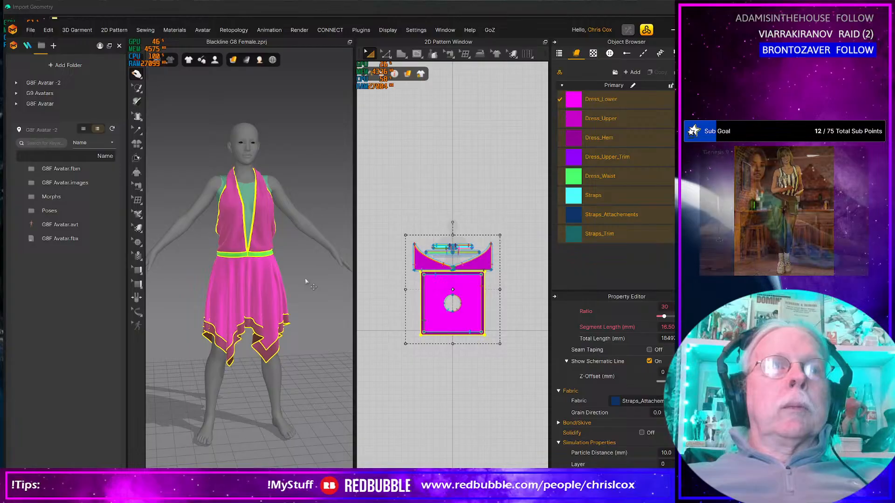
key(space)
- Export all patterns as a single, welded, thin OBJ object in metres, replacing Blackline G8 Female.obj in the WIP folder
click(30, 31)
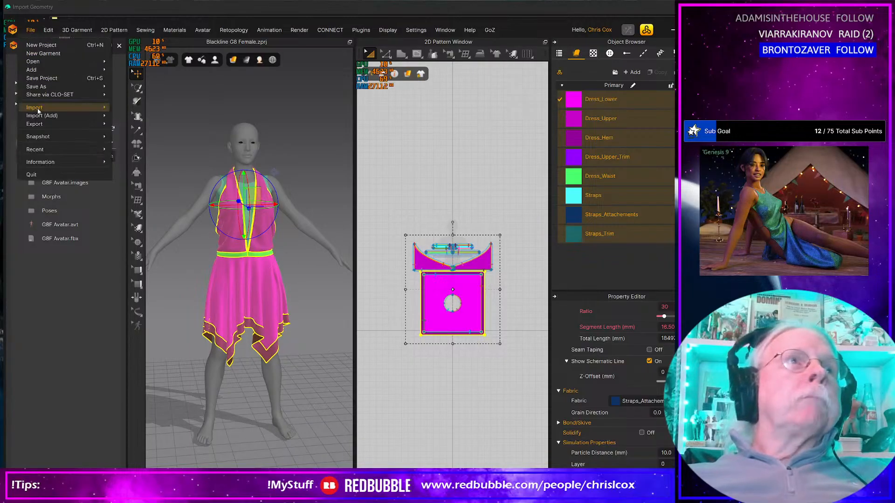
mouse_move(42, 123)
click(201, 161)
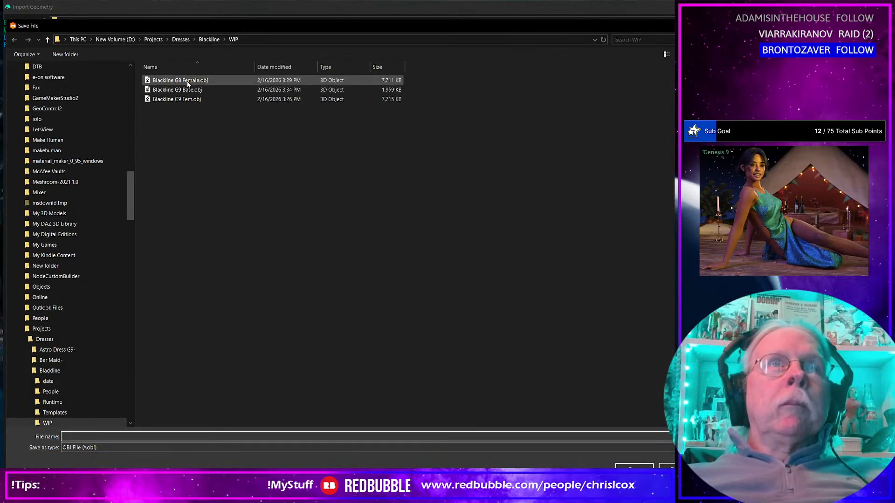
click(188, 82)
click(188, 82)
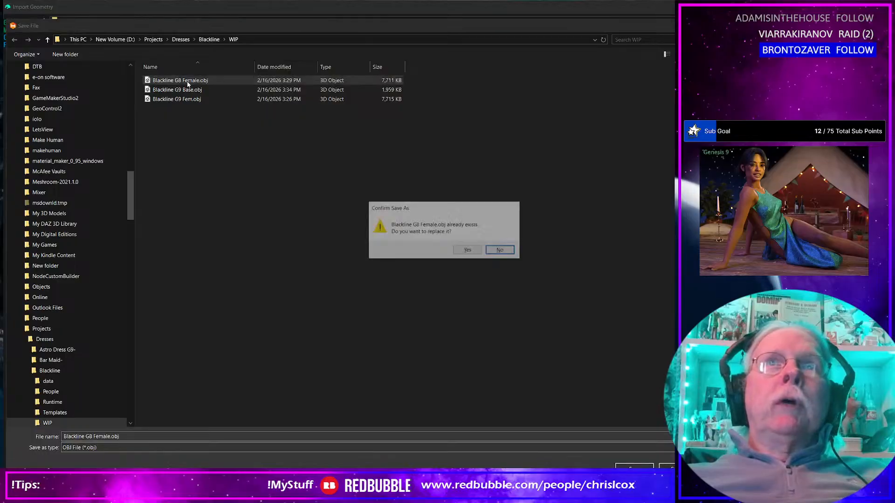
click(469, 252)
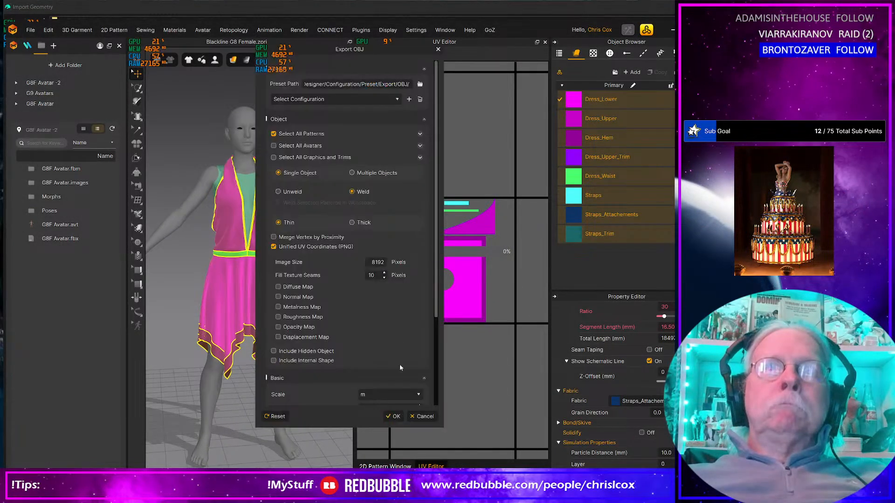
click(395, 417)
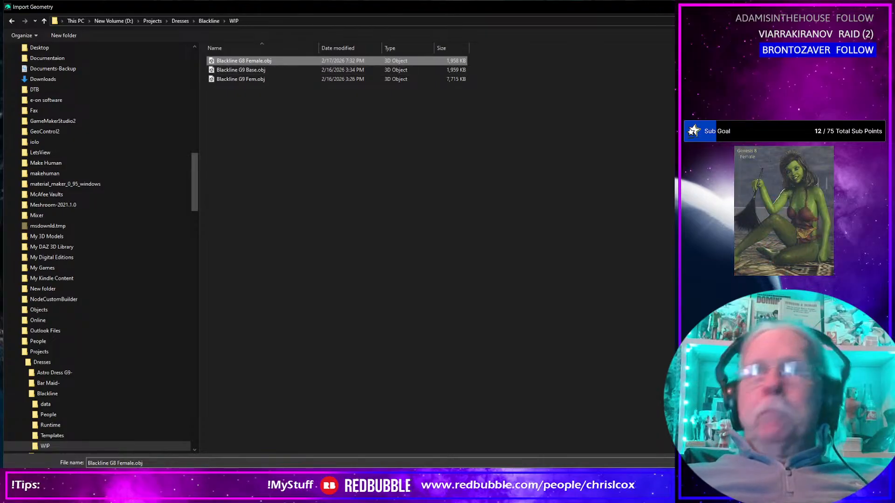
- In Daz Studio, try to update the selected Genesis 8 Female's vertex positions from Blackline G8 Female.obj at a 10309.3% import scale
key(Return)
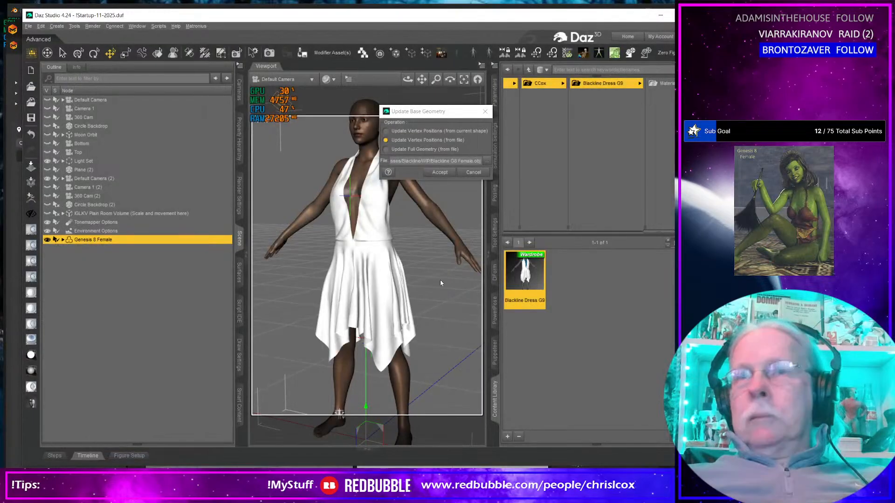
click(409, 141)
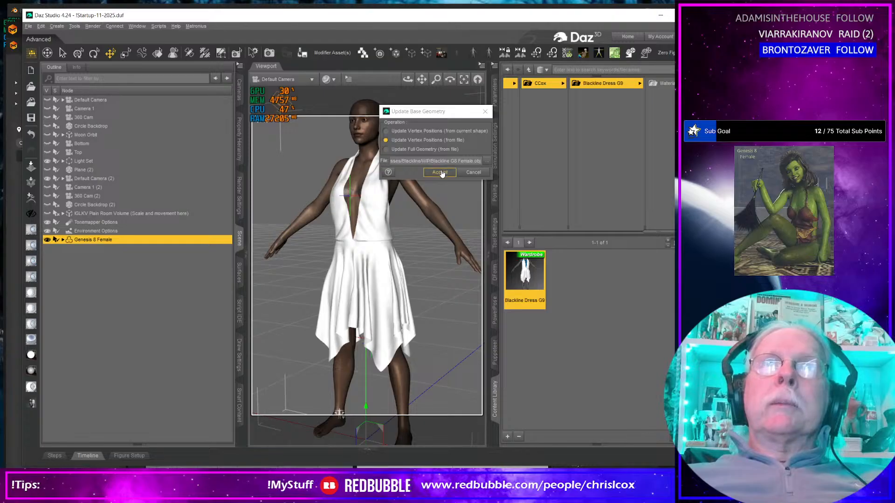
click(441, 172)
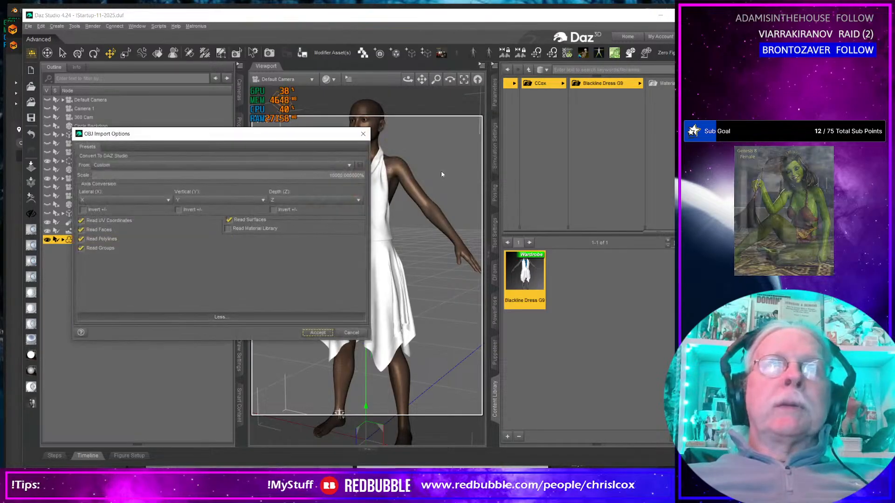
click(334, 180)
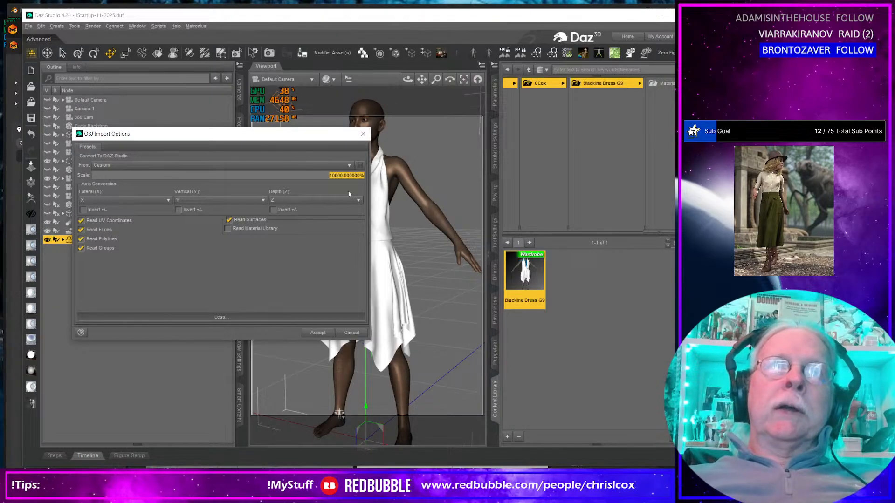
text(103)
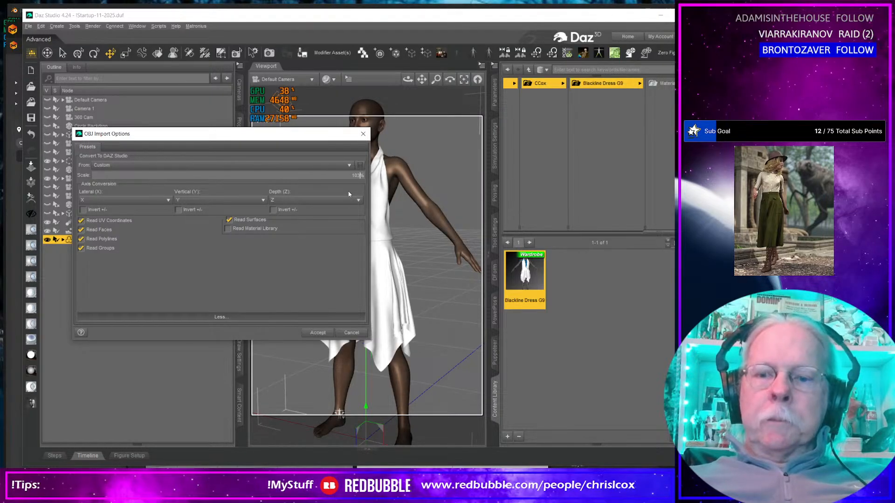
text(09.3)
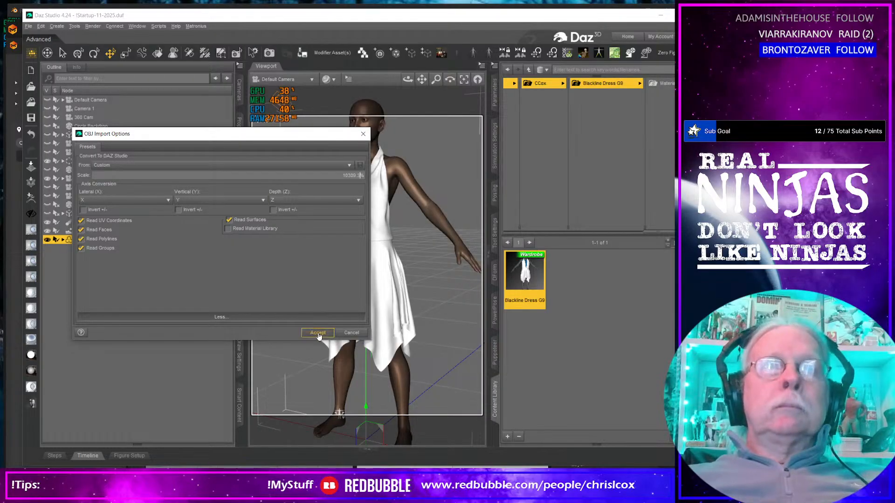
click(318, 334)
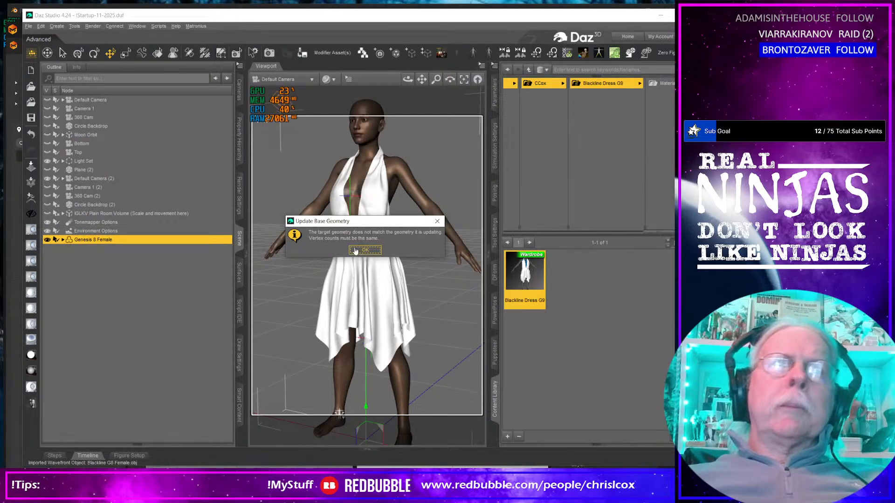
click(355, 251)
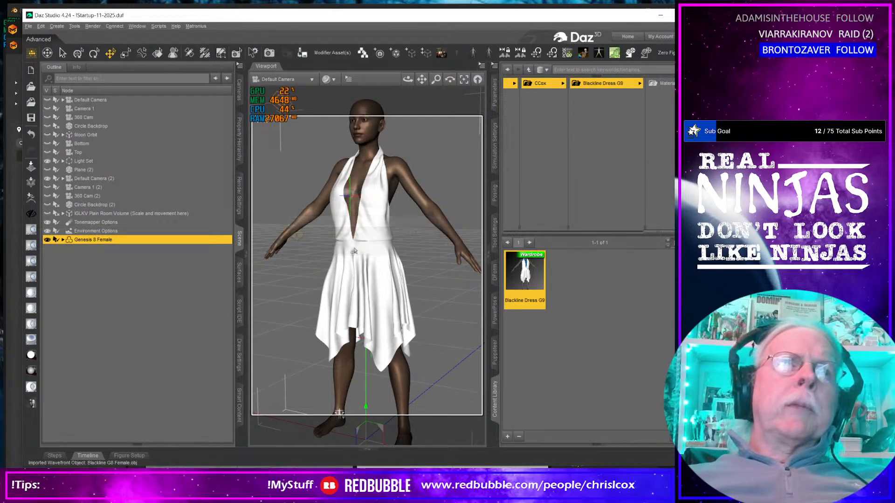
- Update the vertex positions of Blackline Dress G9 from Blackline G8 Female.obj, keeping the custom import scale of about 10309.3%
click(63, 240)
click(95, 257)
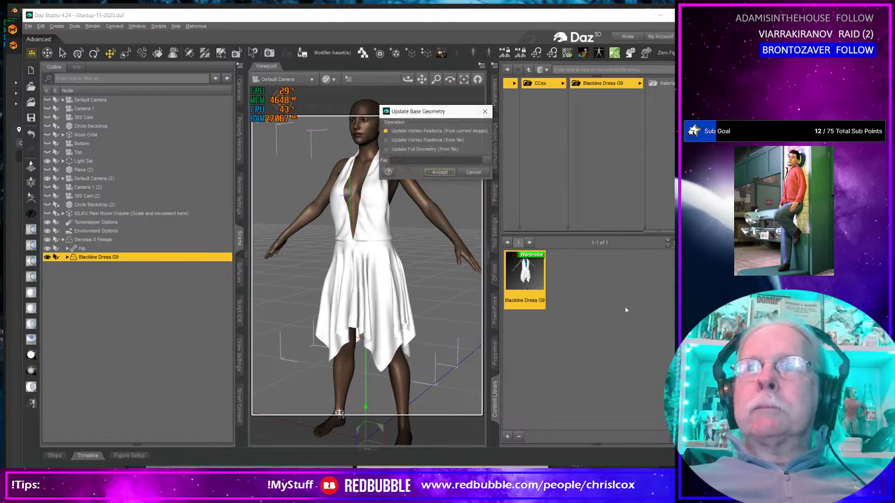
click(410, 140)
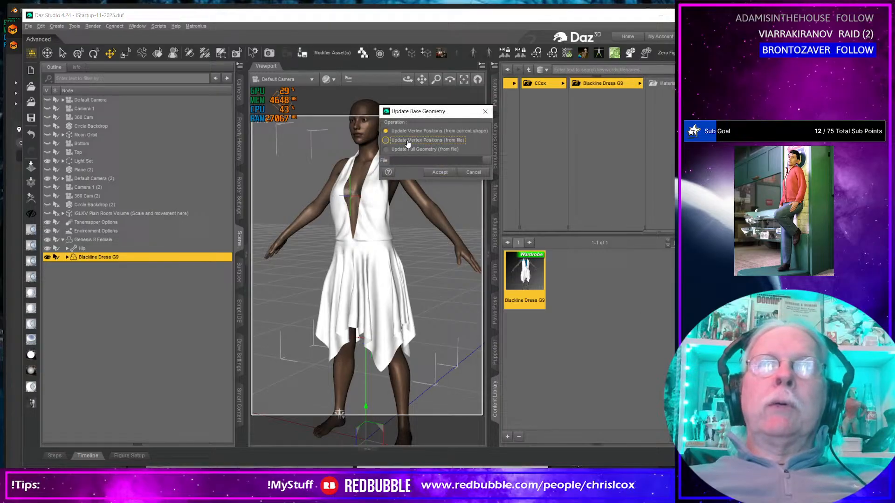
click(486, 162)
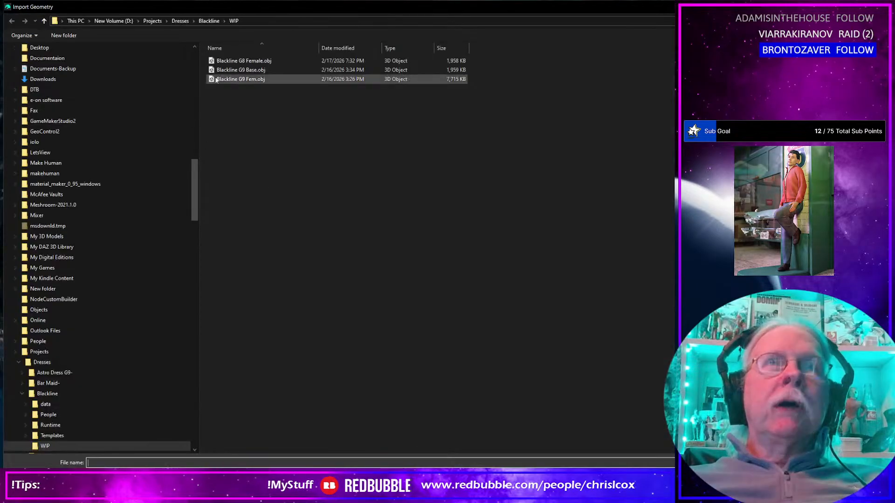
double_click(241, 62)
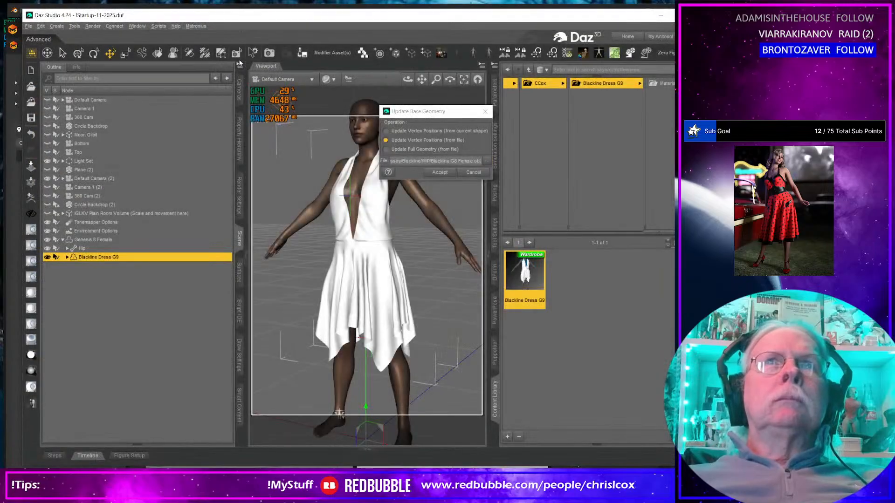
click(437, 173)
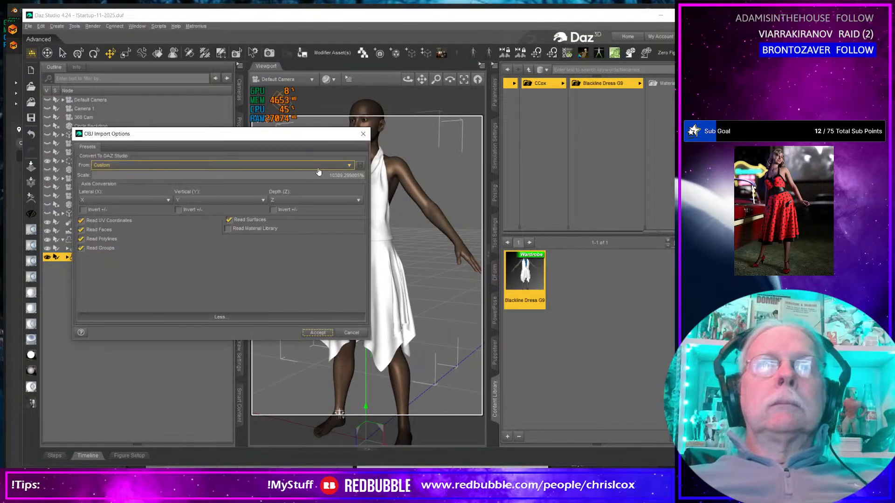
click(316, 336)
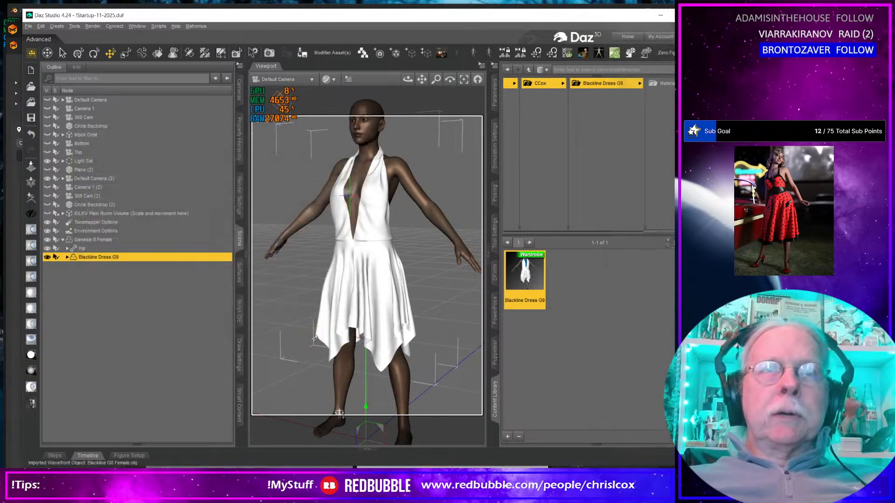
middle_drag(344, 326, 444, 315)
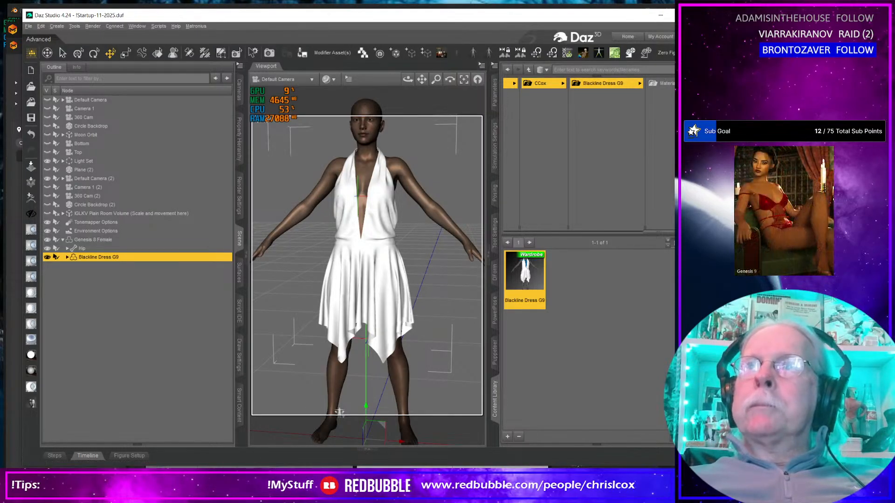
- Transfer the rigging from Genesis 8 Female to Blackline Dress G9 with the Transfer Utility, using the Dresses/Knee-Length projection template
click(398, 288)
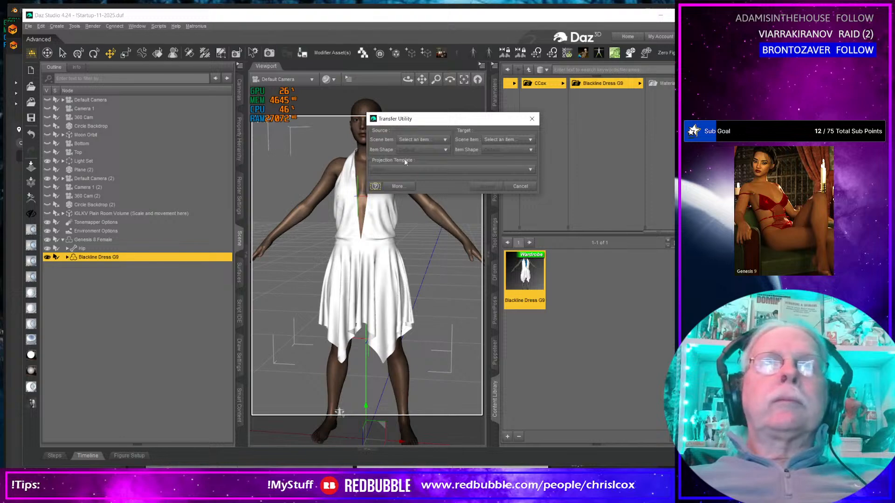
click(421, 140)
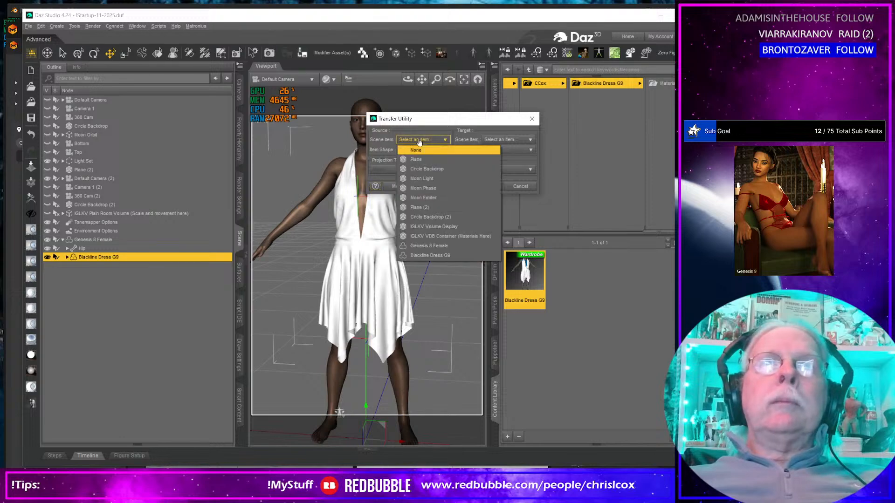
click(425, 246)
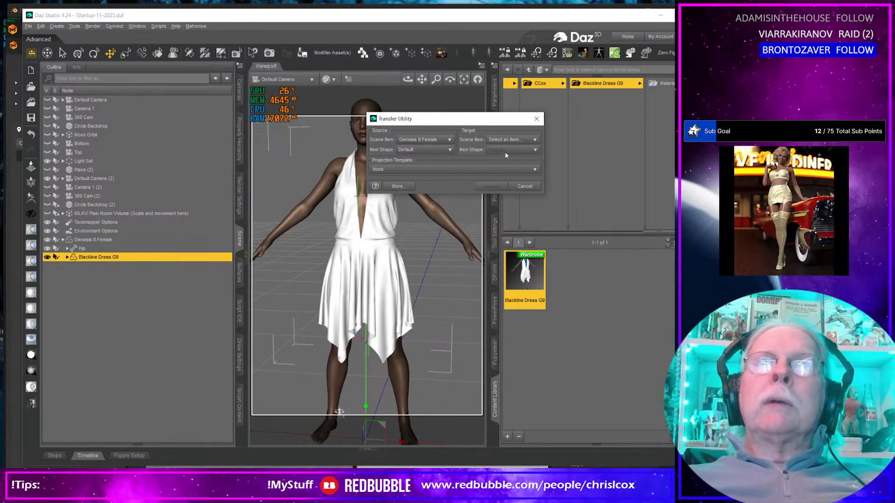
click(512, 140)
click(530, 256)
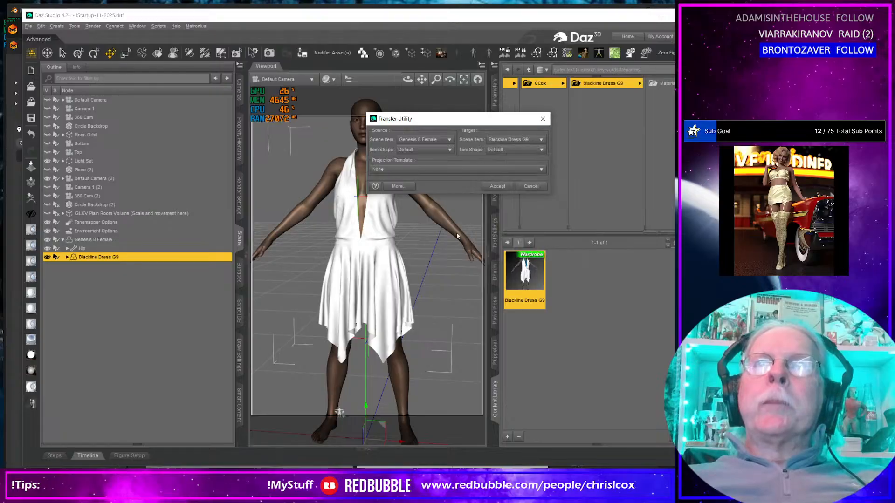
click(404, 171)
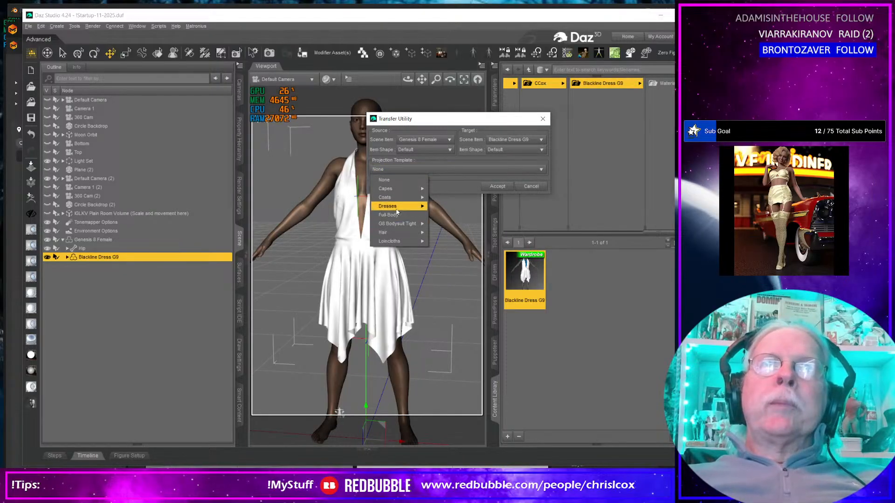
mouse_move(401, 206)
click(451, 216)
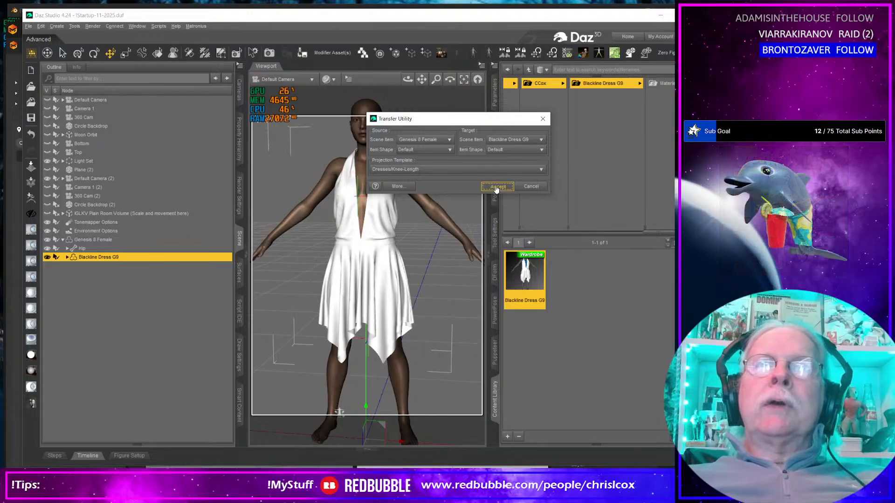
click(495, 186)
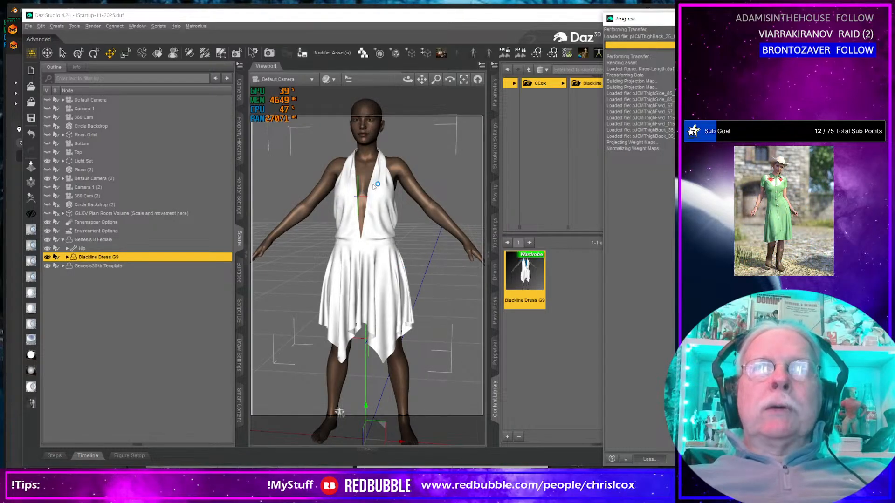
middle_drag(380, 228, 471, 228)
middle_drag(342, 413, 339, 413)
middle_drag(317, 289, 340, 290)
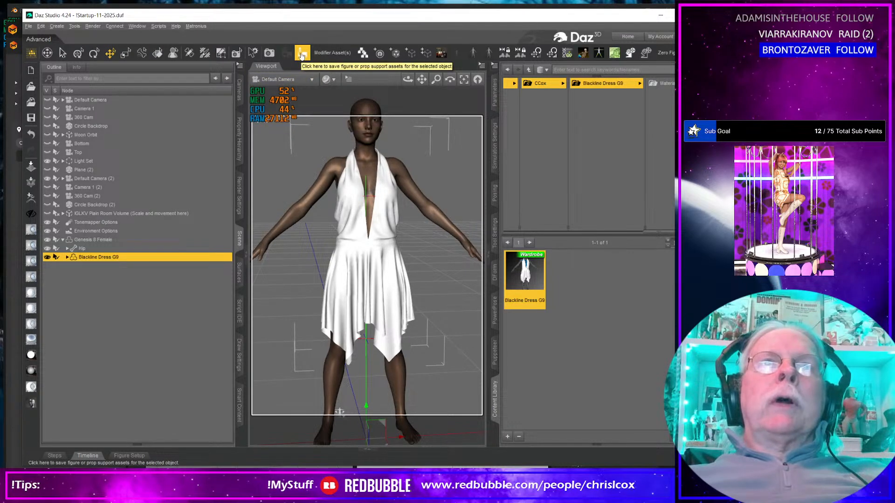
- Review the dress's mesh smoothing settings and remove its smoothing modifier
click(496, 96)
click(536, 193)
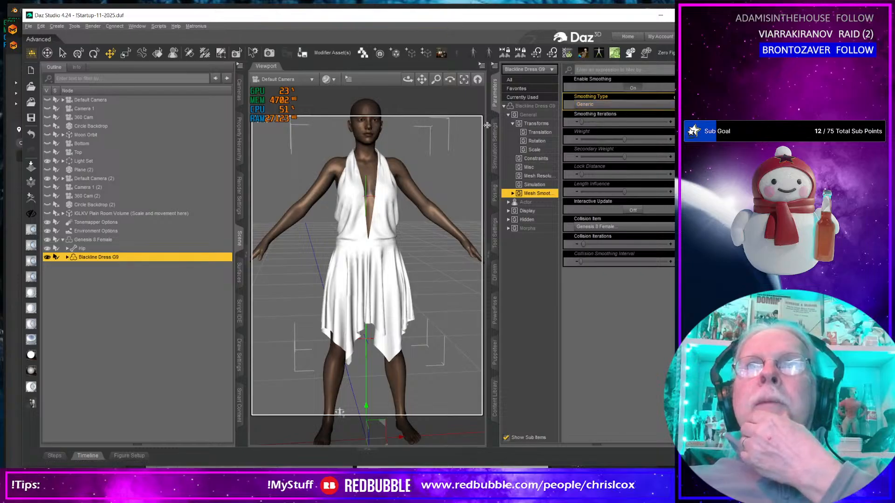
click(240, 66)
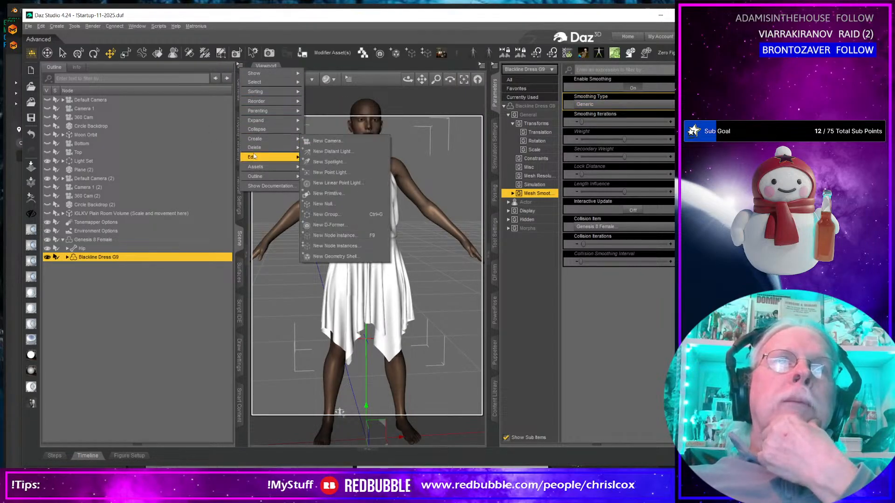
mouse_move(261, 157)
mouse_move(351, 163)
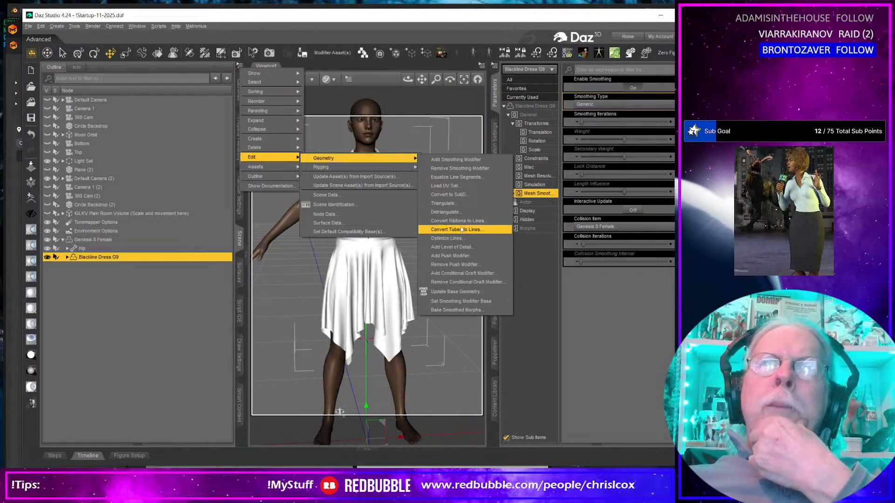
click(455, 169)
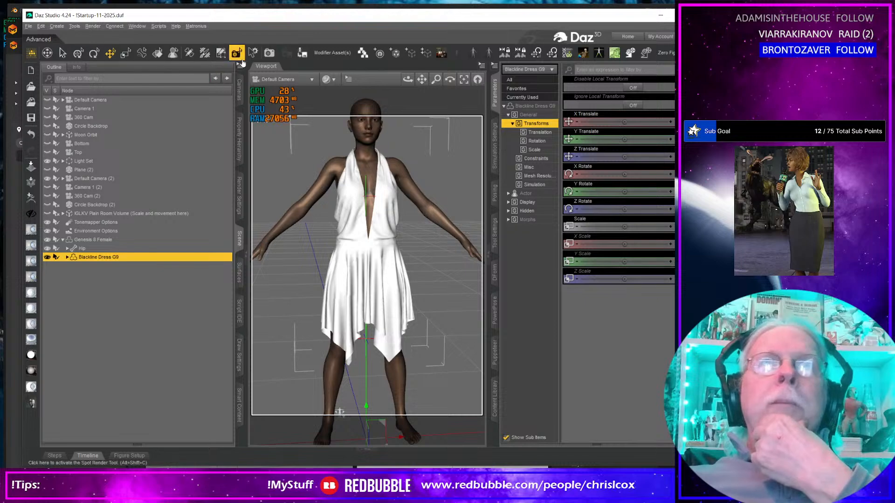
- Add a new smoothing modifier to Blackline Dress G9 and set its smoothing type to Generic
click(240, 65)
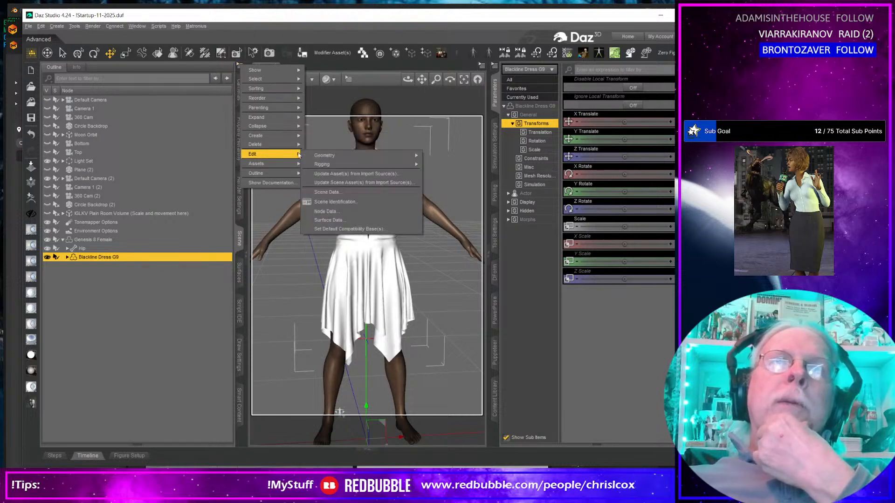
mouse_move(332, 155)
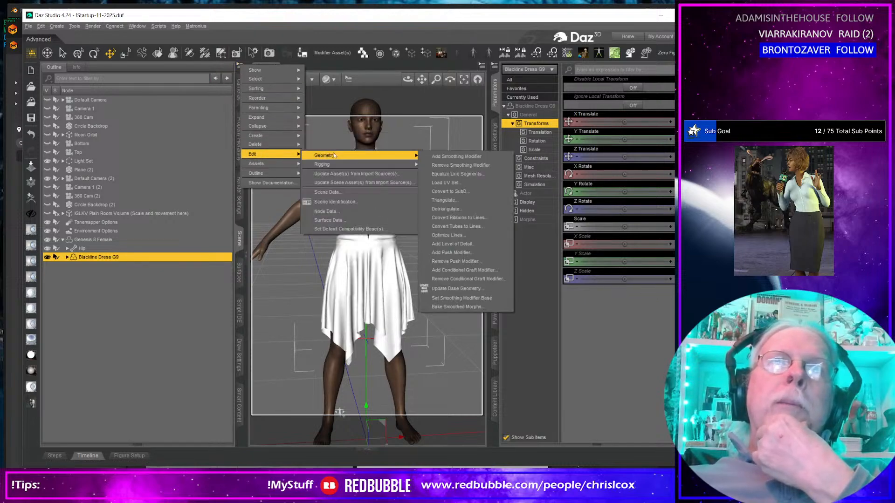
click(469, 158)
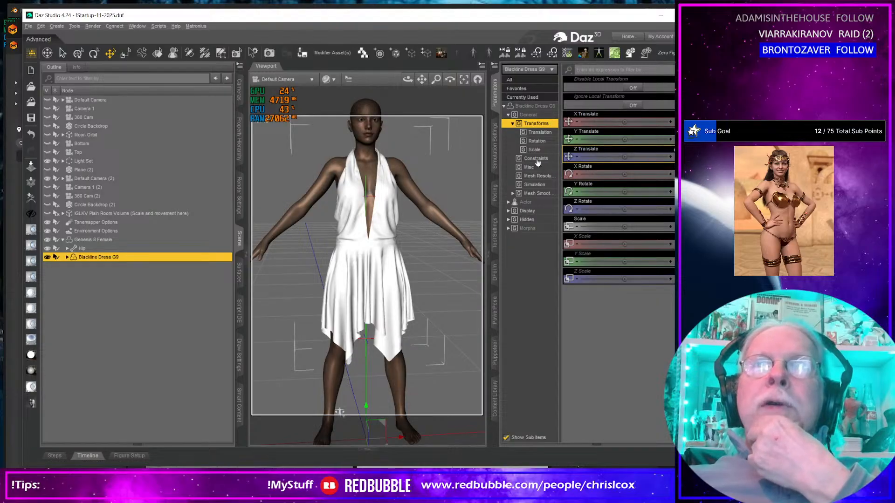
click(528, 194)
click(620, 103)
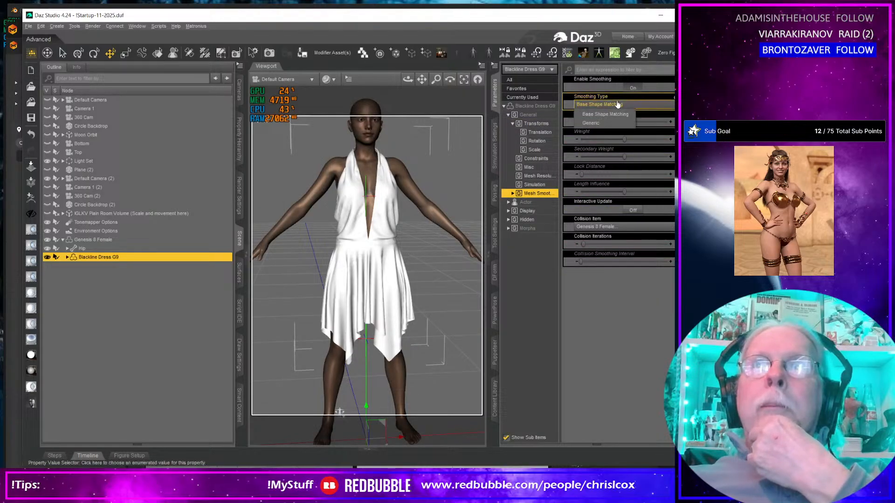
click(592, 123)
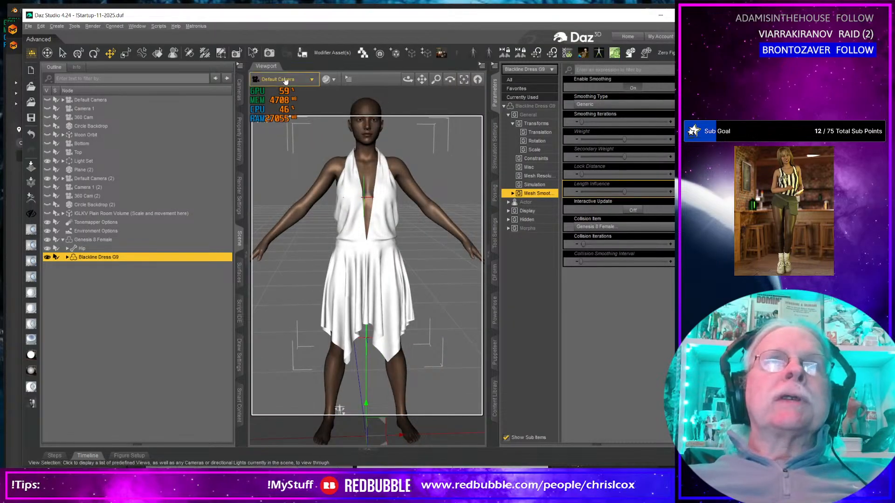
- Start saving the dress as a figure/prop asset and browse to Outfit G8 Female within D:\Projects\Dresses\Blackline\People\Genesis 8 Female\Clothing
click(303, 53)
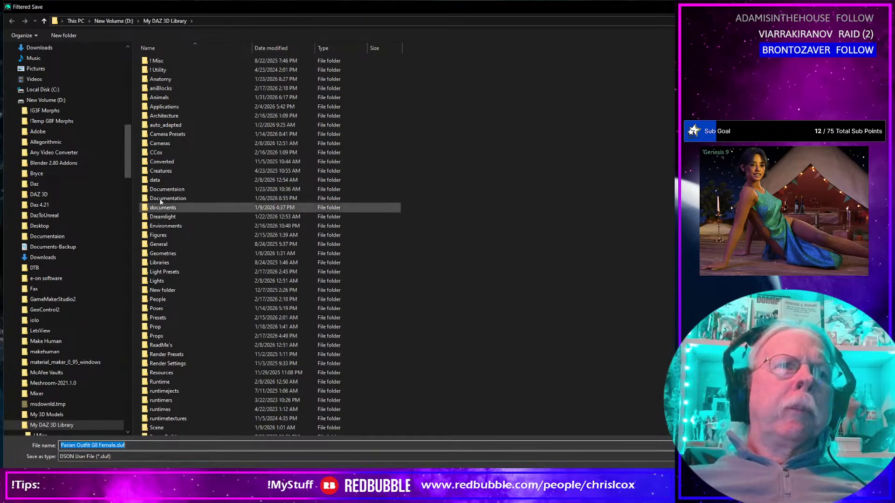
click(113, 21)
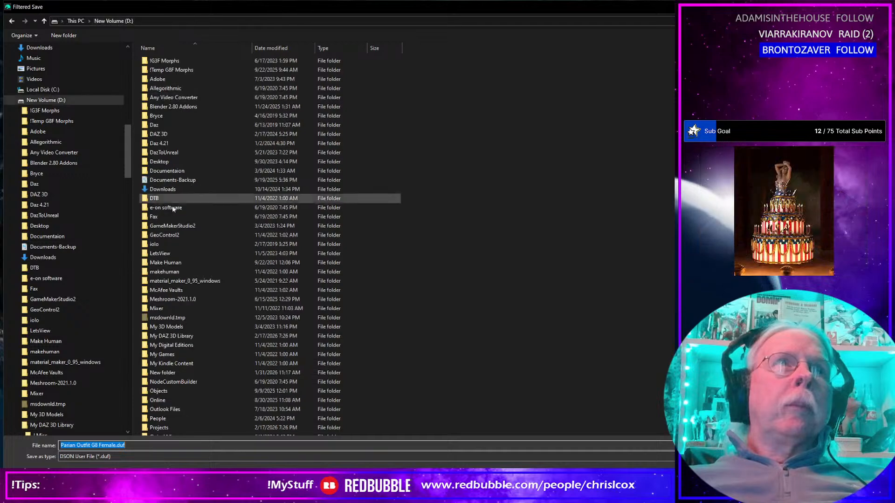
scroll(173, 233, down, 4)
click(175, 322)
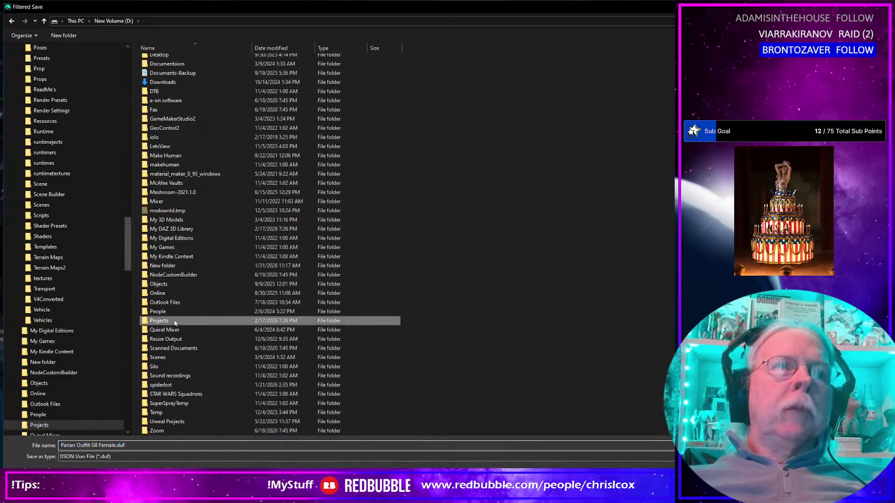
double_click(175, 322)
scroll(198, 304, down, 5)
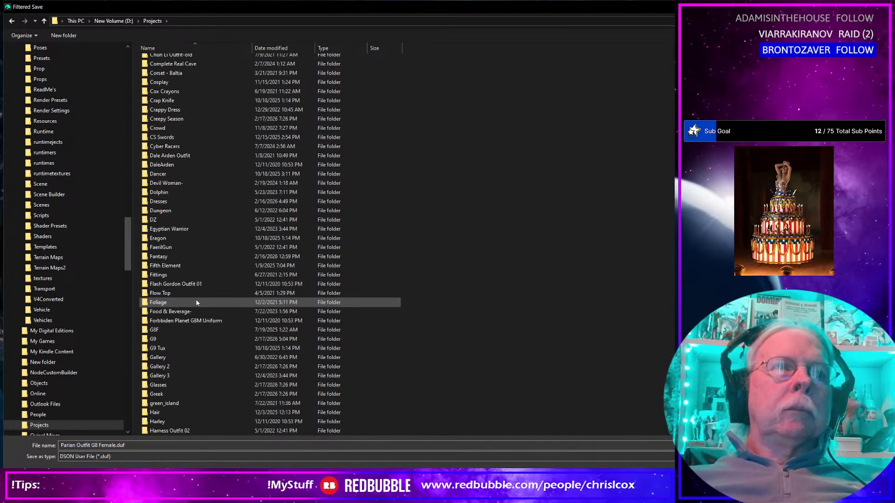
double_click(182, 202)
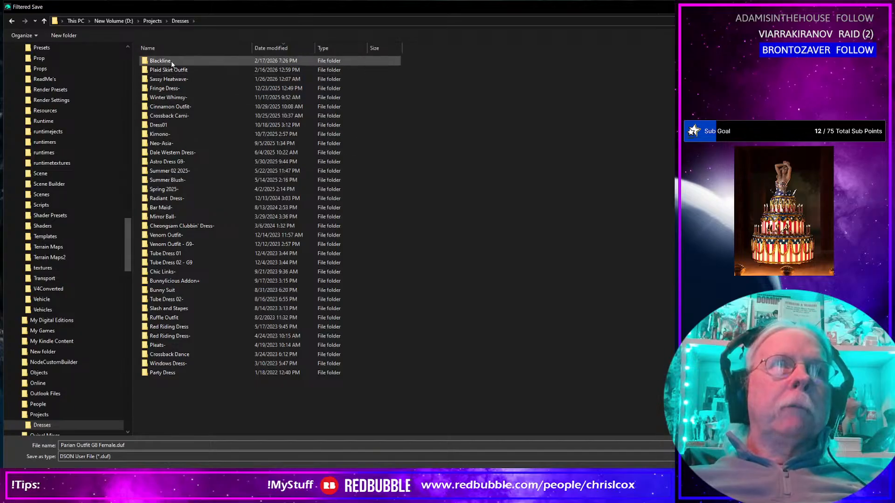
double_click(171, 61)
double_click(163, 70)
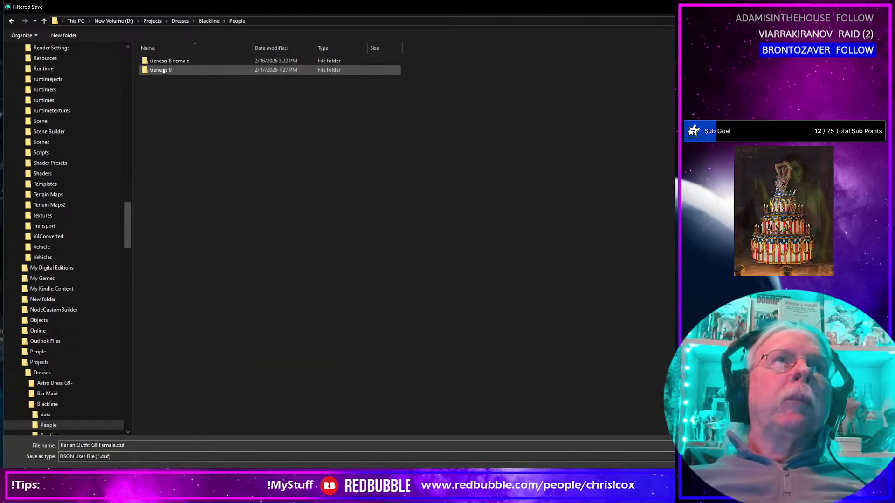
double_click(179, 60)
double_click(179, 61)
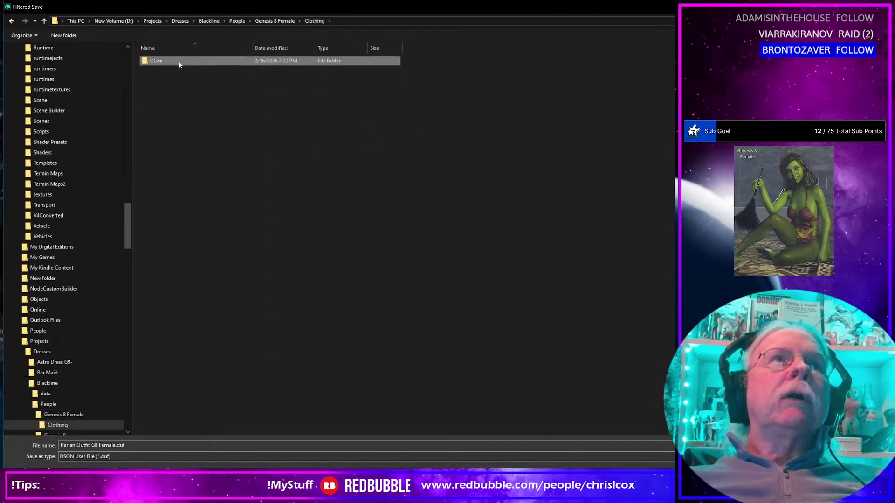
double_click(179, 61)
double_click(179, 61)
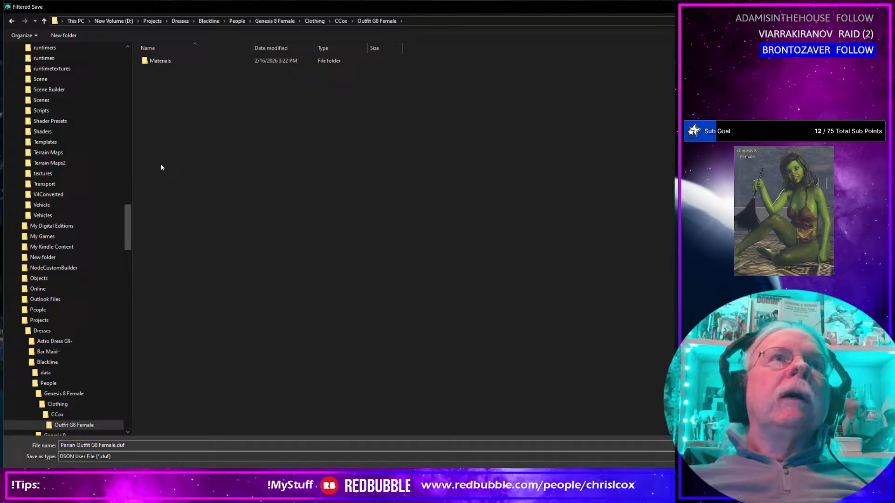
- Rename the Outfit G8 Female folder under Genesis 8 Female\Clothing as Blackline Dress G8 Female and open it
click(76, 417)
click(156, 64)
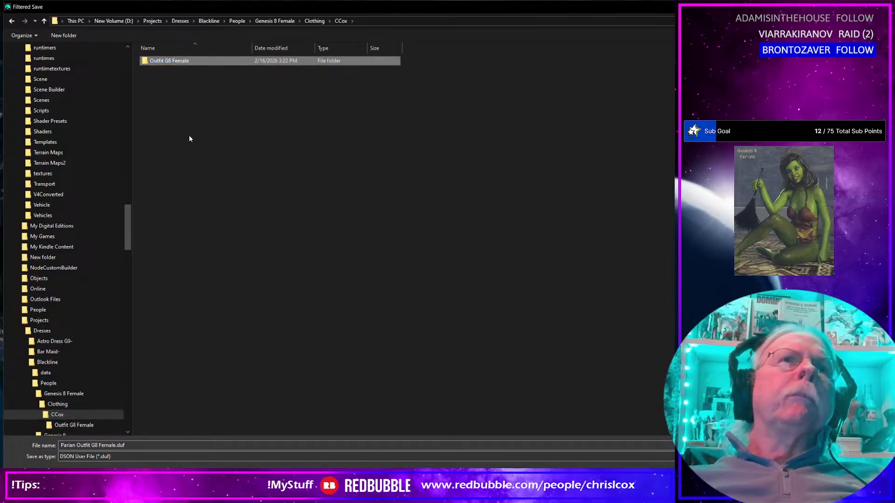
click(161, 61)
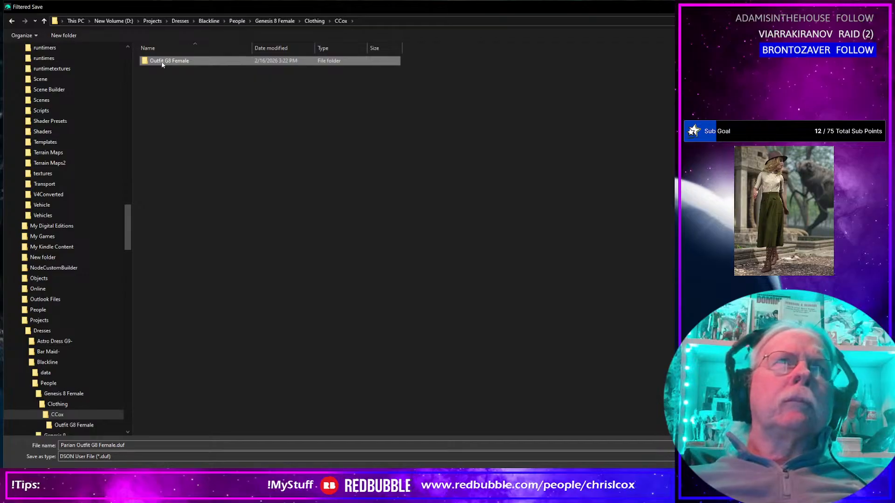
click(161, 61)
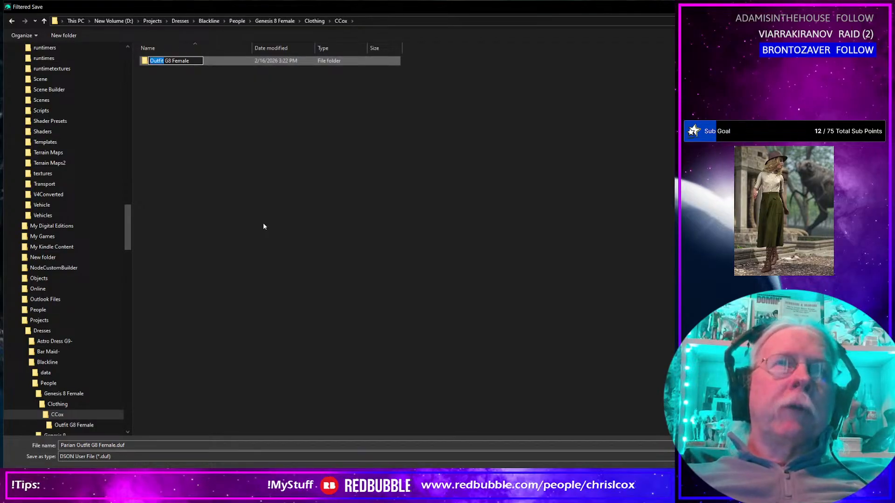
text(B)
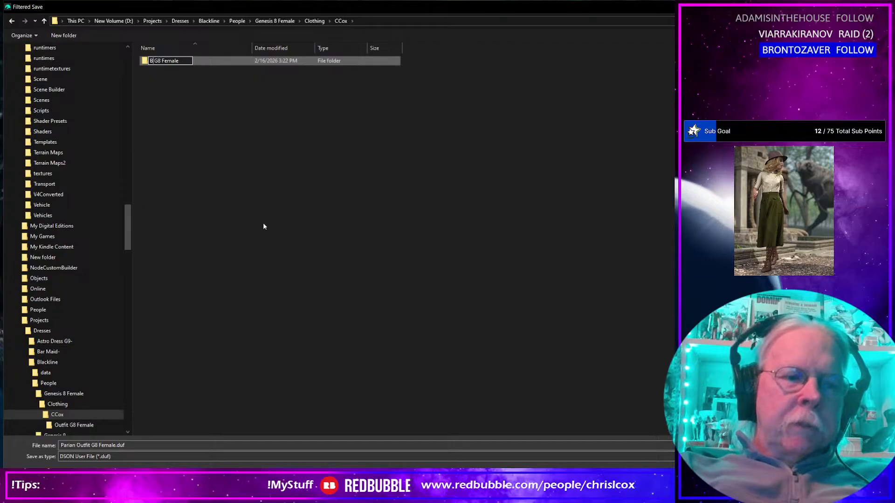
text(lackline)
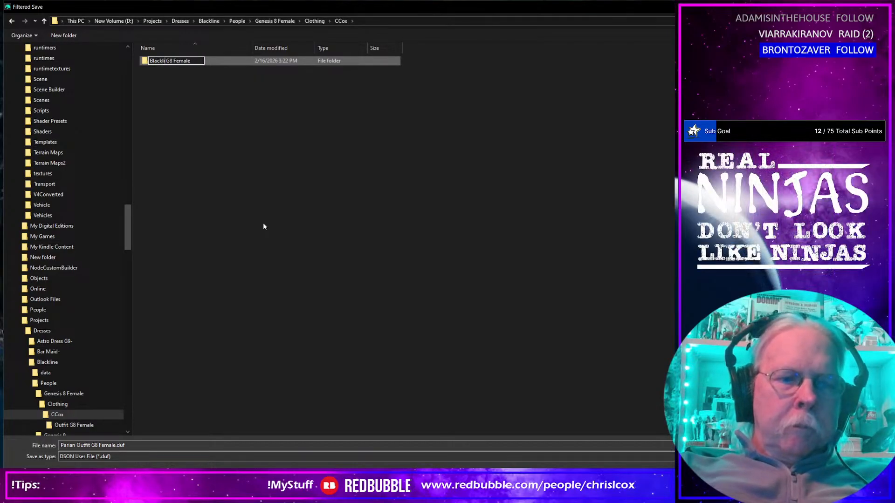
text( Dress)
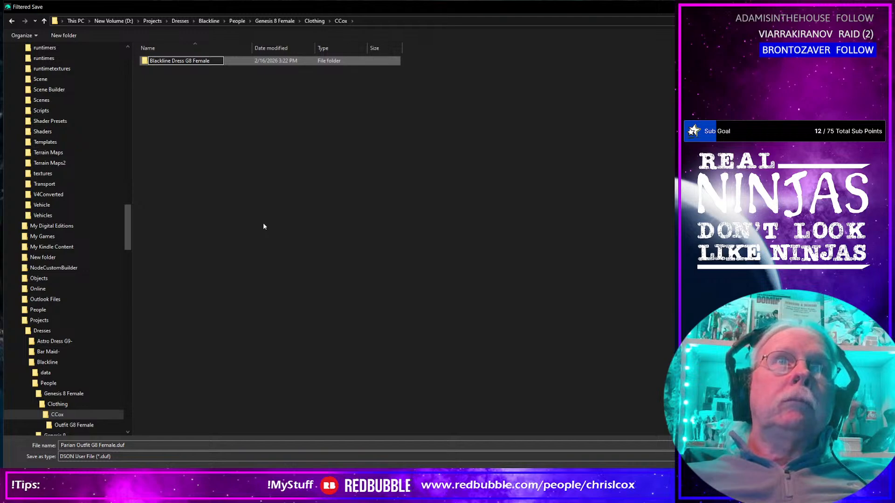
key(Return)
key(Return)
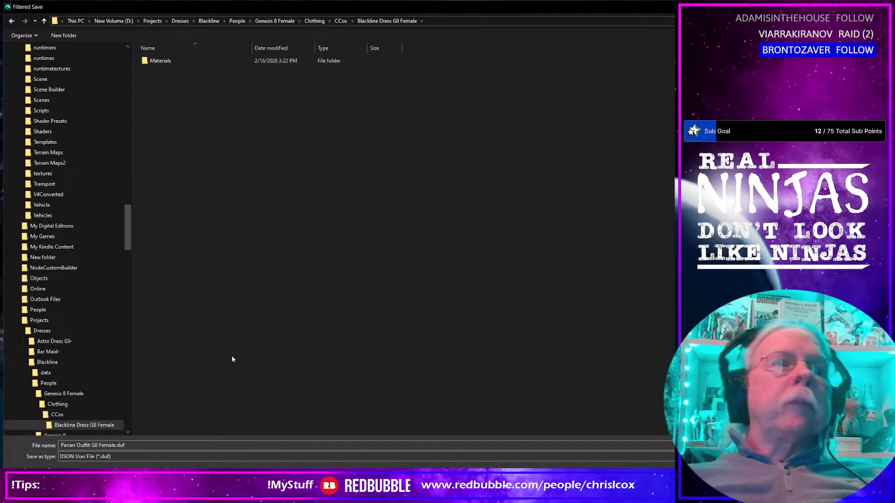
click(152, 445)
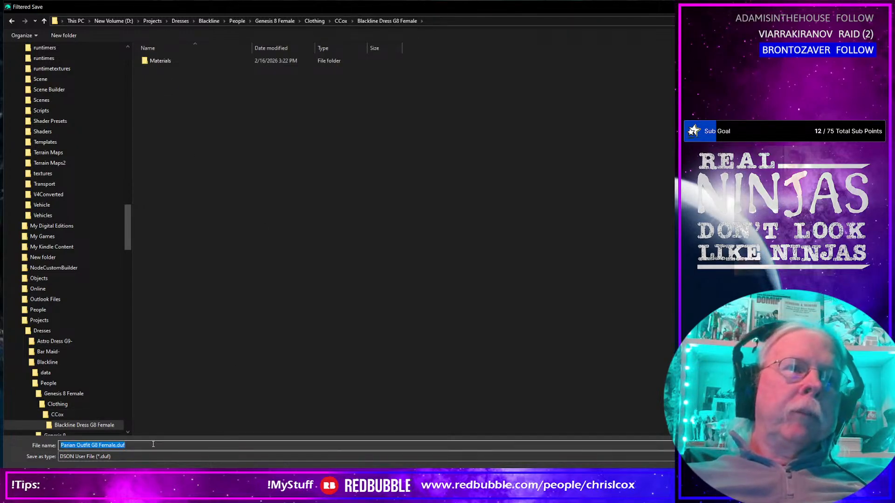
key(Home)
key(shift+Right)
key(shift+Right)
key(shift+Right)
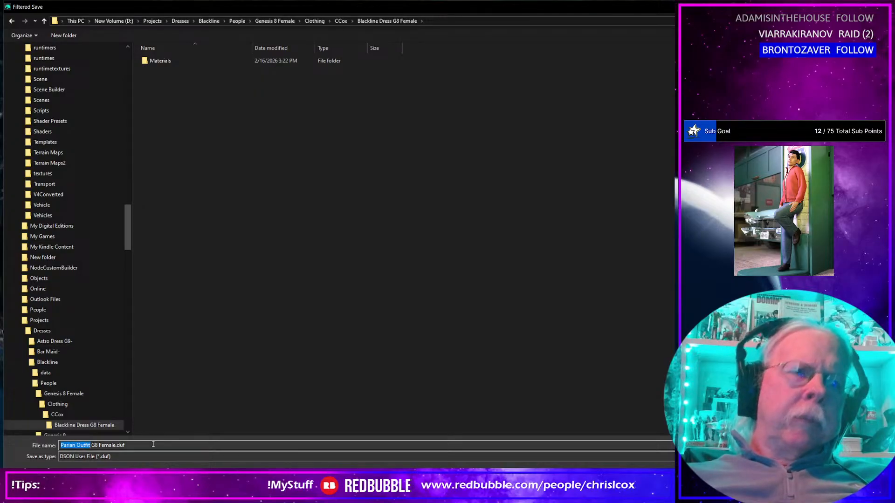
text(B)
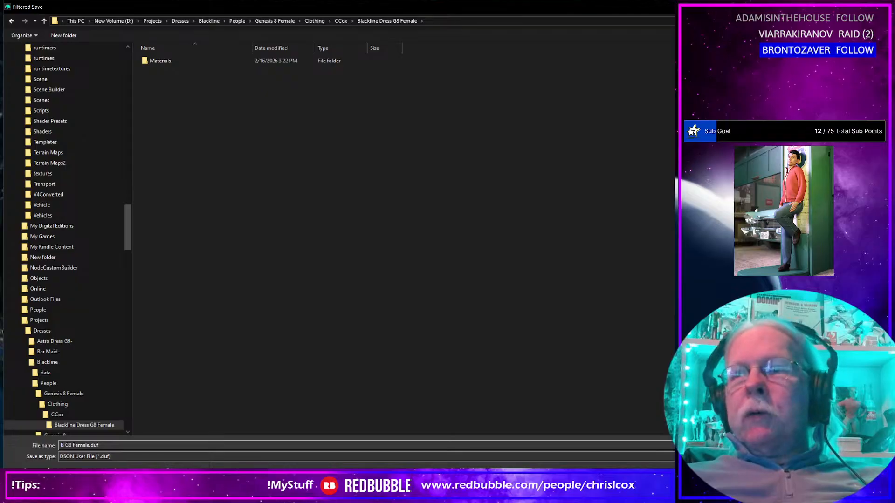
key(Escape)
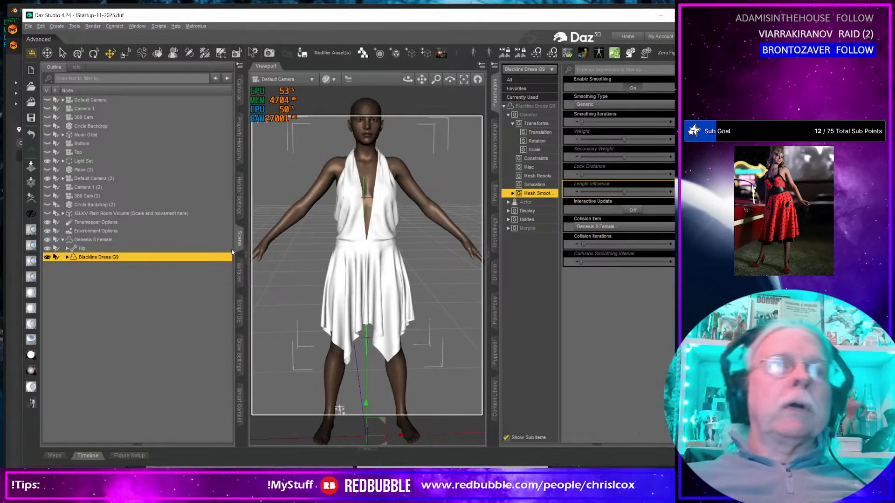
- Relabel the dress as Blackline Dress G8 Female and set its node name to Blackline Dress in Scene Identification
double_click(105, 258)
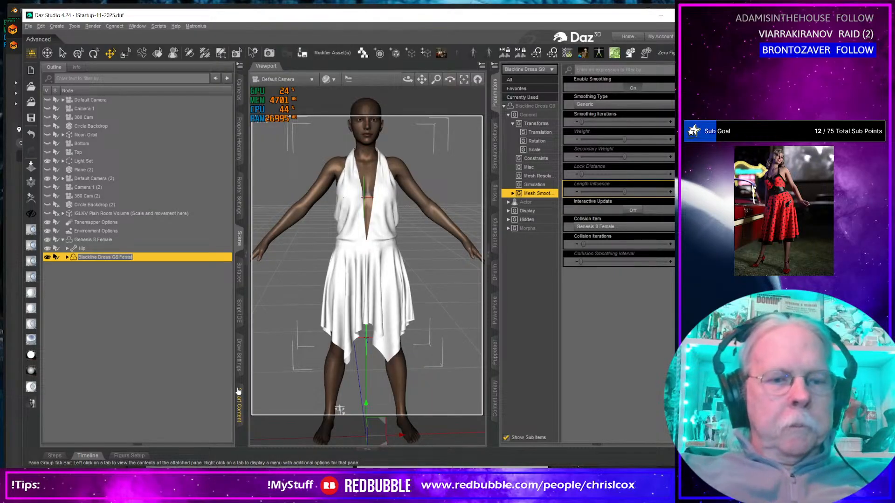
click(239, 66)
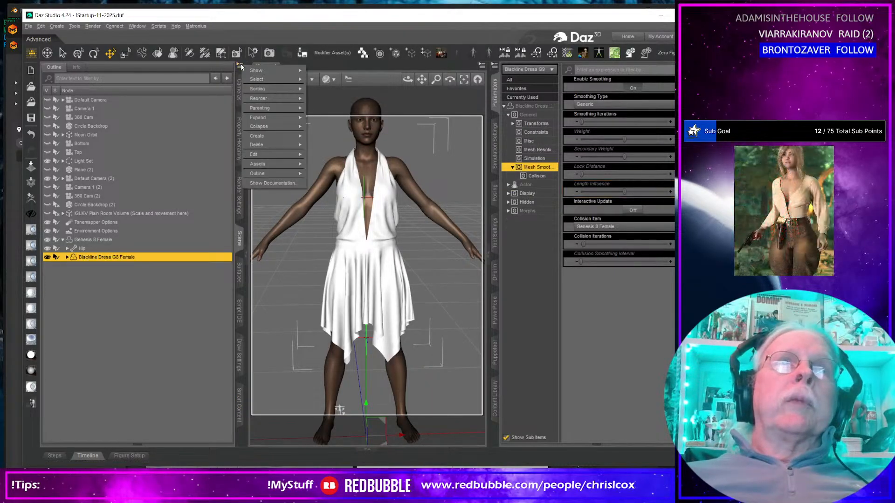
mouse_move(259, 154)
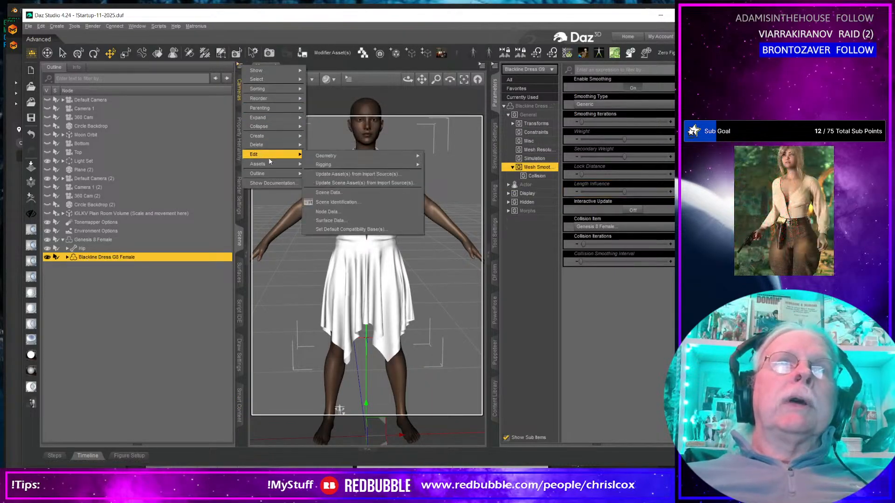
click(360, 203)
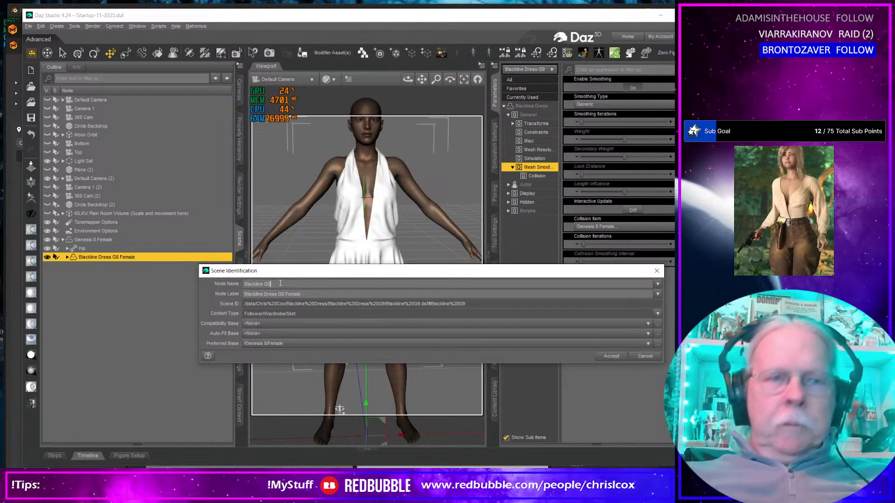
key(BackSpace)
text(Dress)
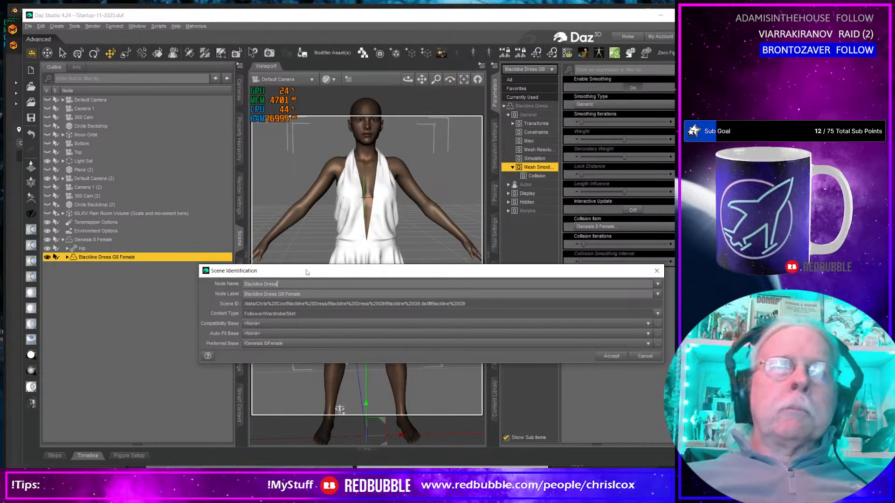
drag(307, 272, 304, 239)
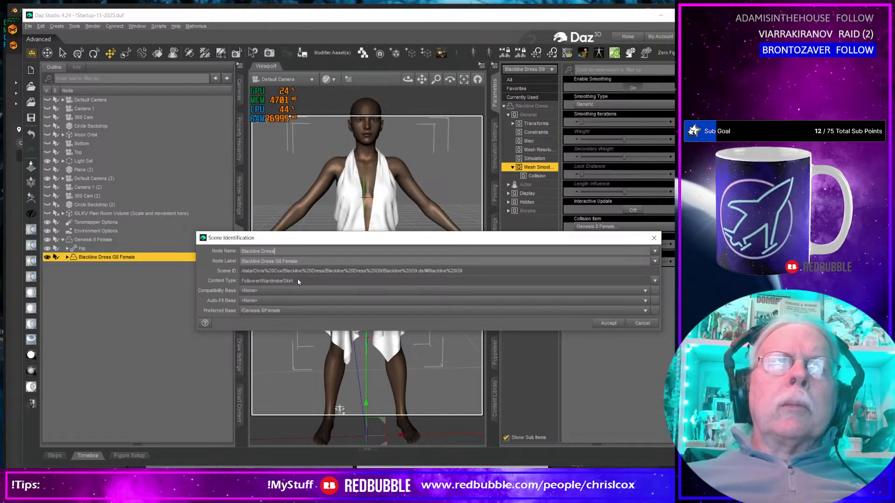
- Set the dress's content type to Follower/Wardrobe/Dress and accept the scene identification
click(655, 281)
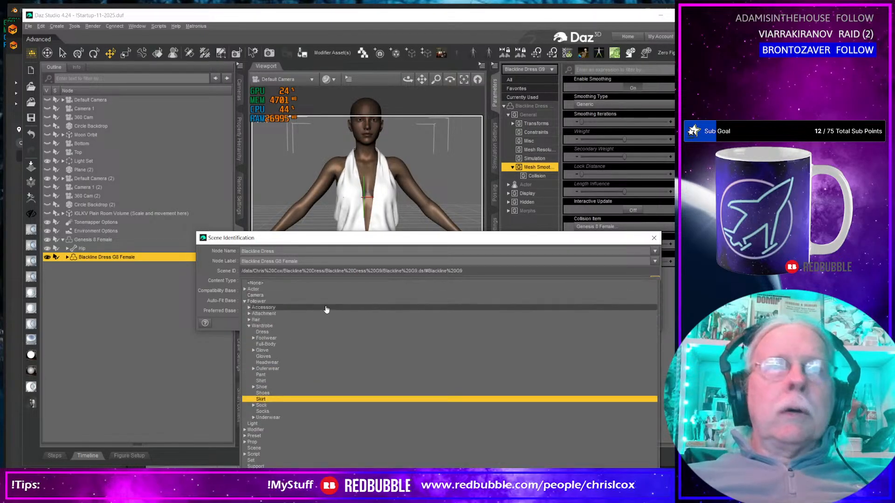
click(262, 332)
click(608, 323)
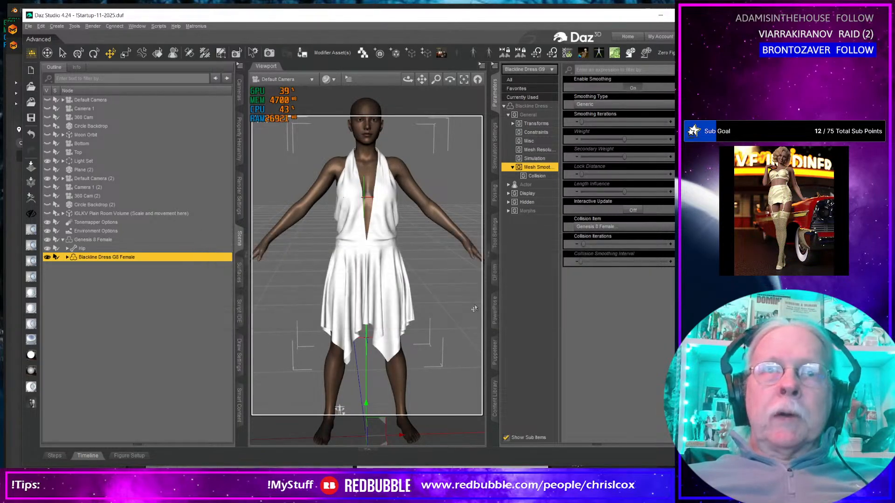
- Start saving the dress as a figure/prop asset and browse to the vendor folder within D:\Projects\Dresses\Blackline\People\Genesis 8 Female\Clothing
click(302, 53)
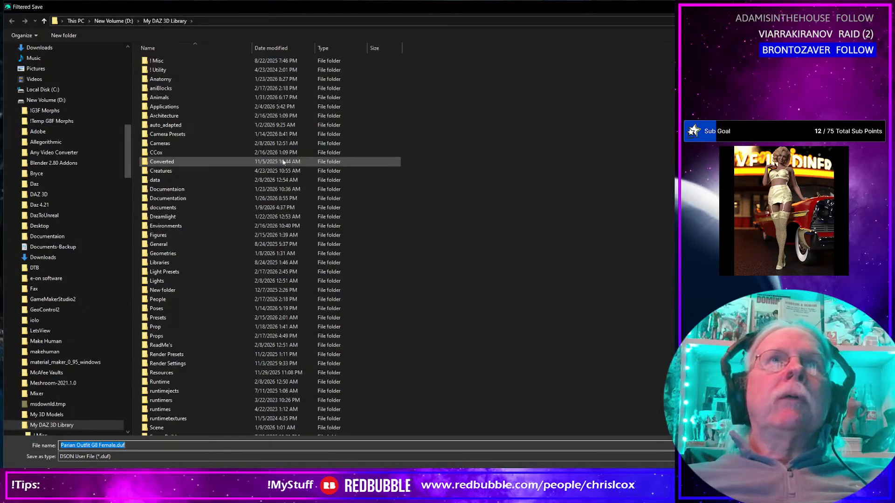
click(114, 21)
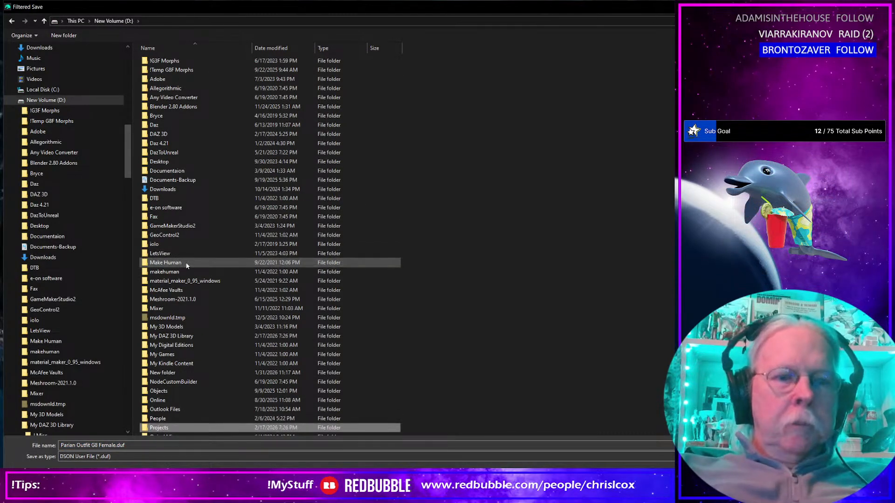
key(Return)
text(dr)
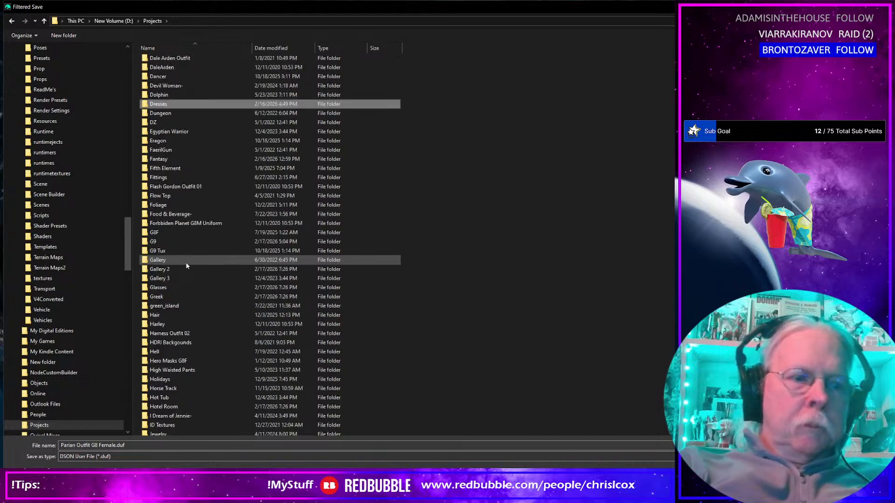
key(Return)
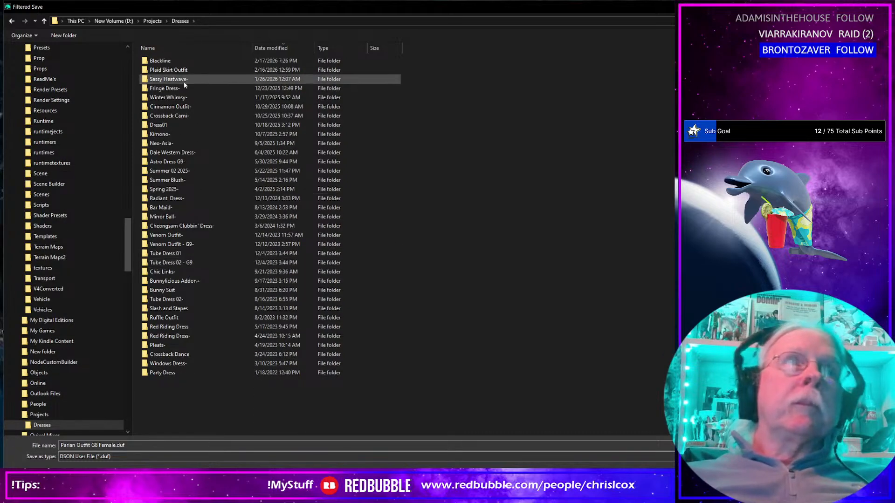
double_click(183, 61)
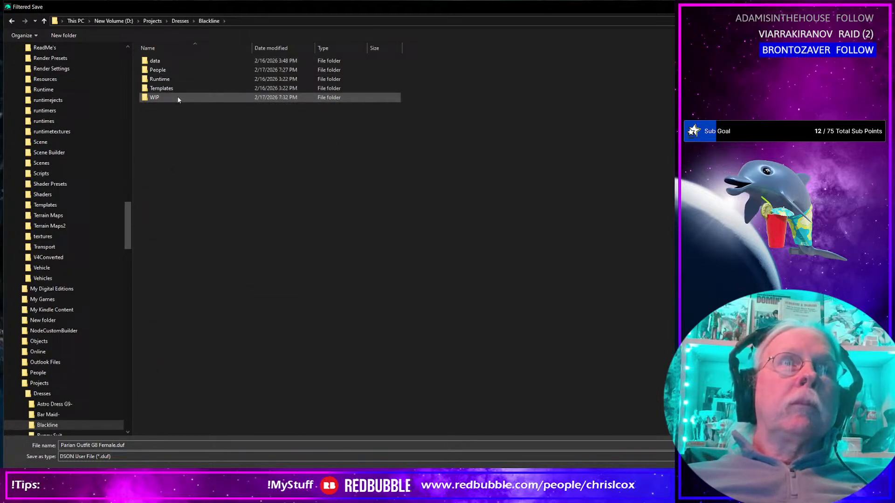
double_click(166, 70)
double_click(171, 64)
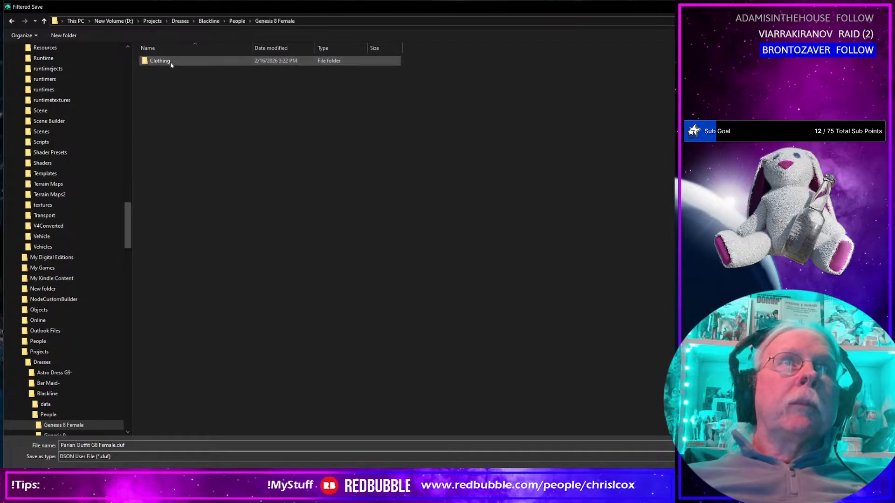
double_click(171, 65)
double_click(170, 64)
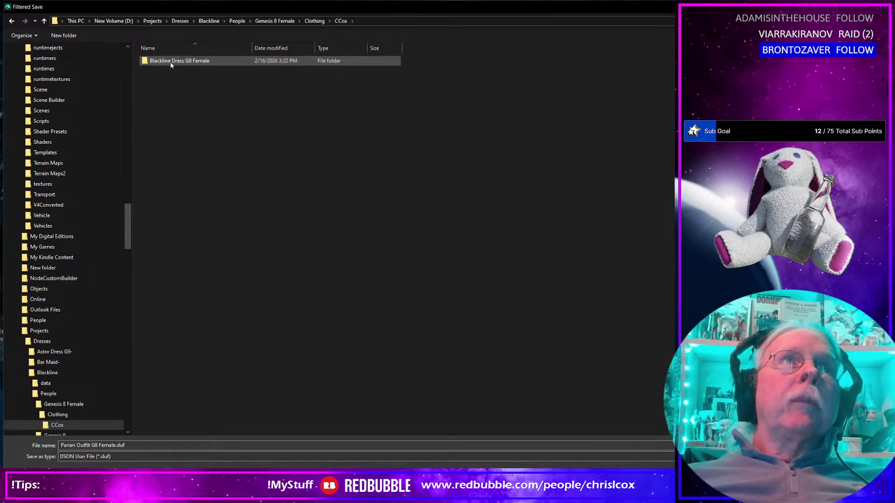
click(170, 64)
- Name the asset file Blackline Dress G8 Female.duf and confirm the save location
click(154, 443)
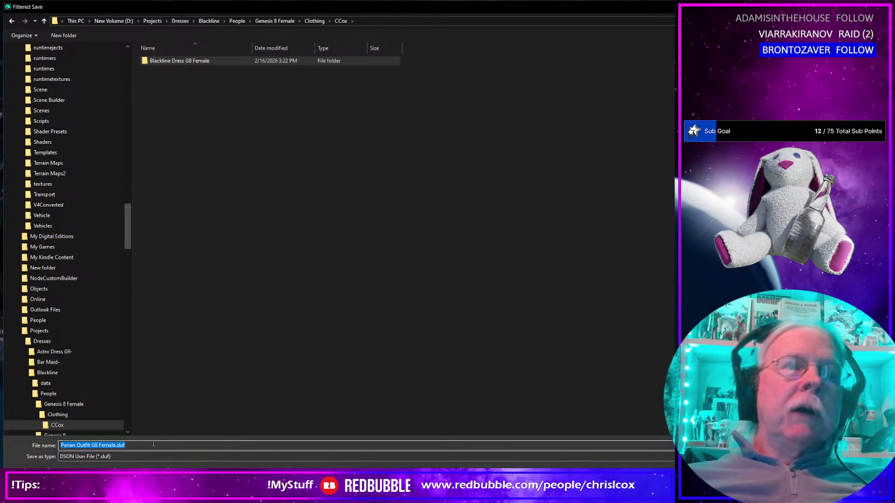
click(153, 443)
key(Left)
key(Left)
key(Left)
key(Left)
key(Left)
key(Left)
key(Left)
key(Left)
key(Left)
key(Left)
key(Left)
key(Left)
key(Left)
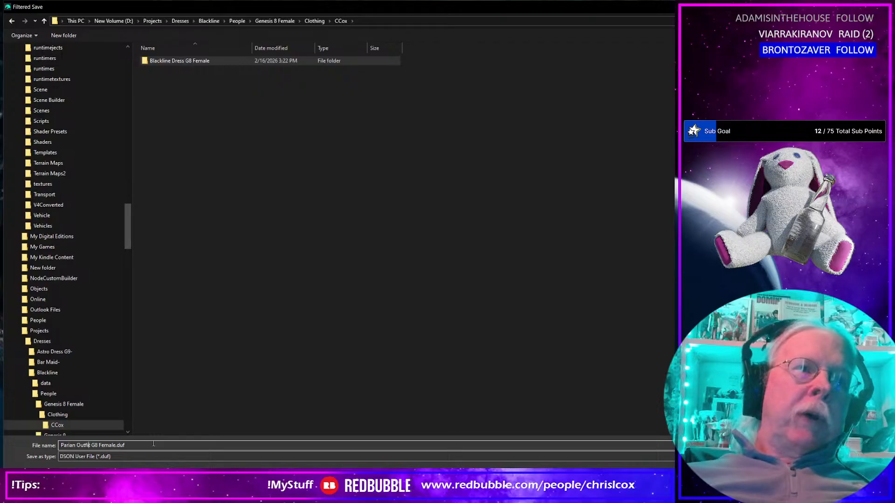
key(shift+Home)
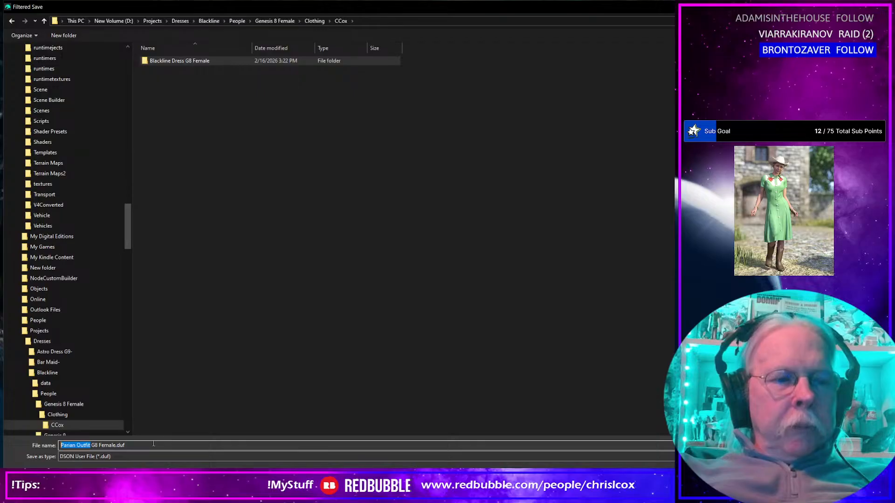
text(Blackli)
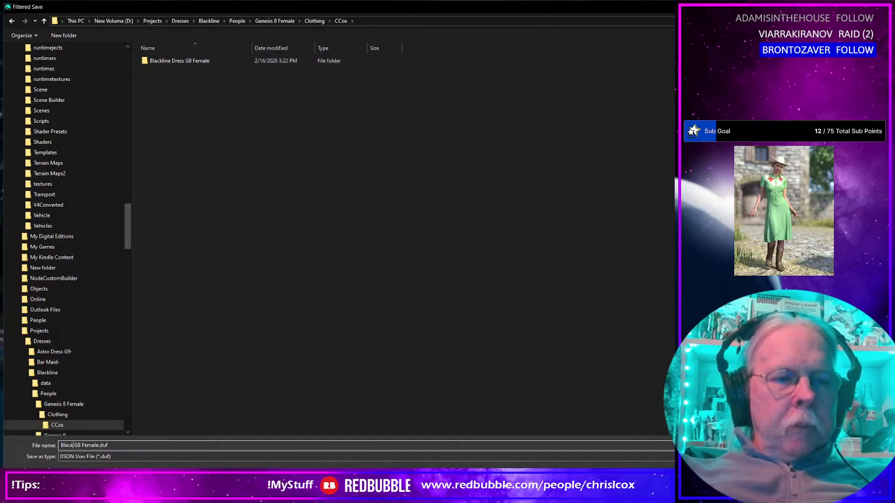
text(ne Dress)
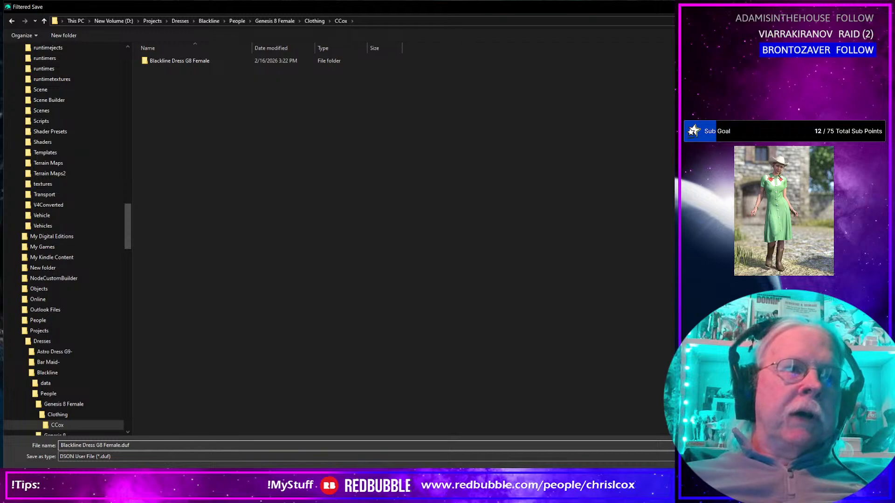
key(Return)
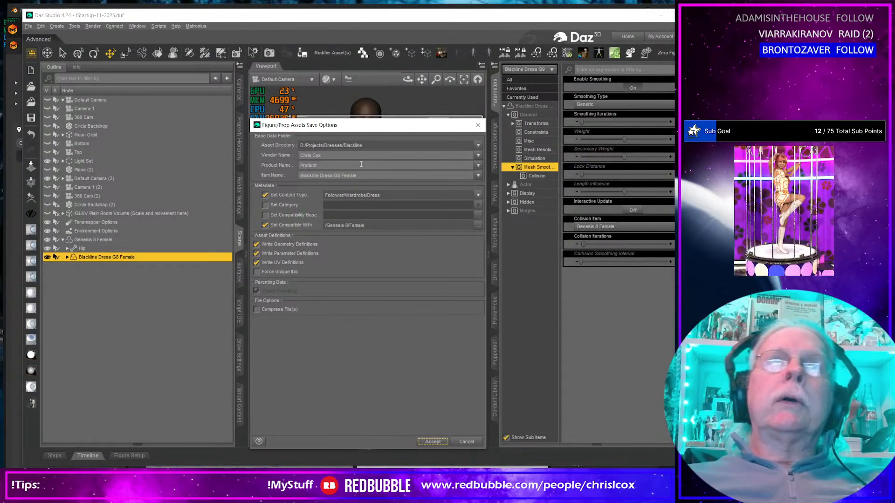
- Set the product name to Blackline Dress in the save options and write the figure/prop asset
click(479, 165)
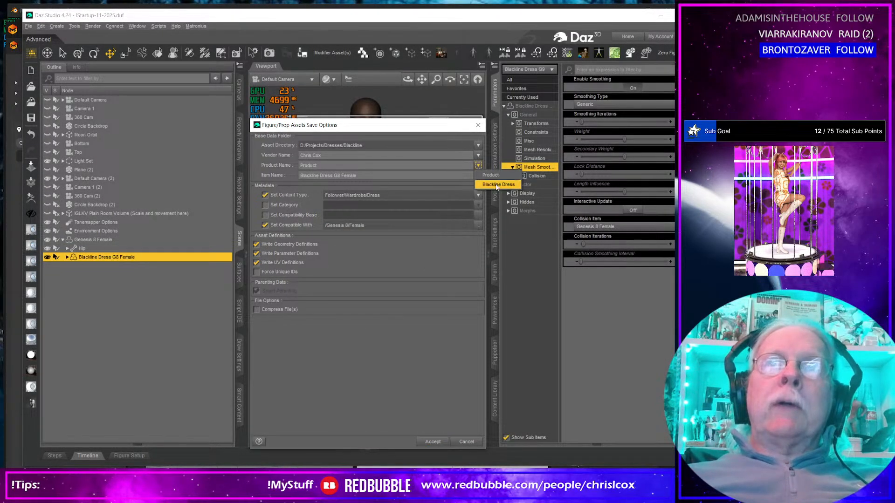
click(497, 185)
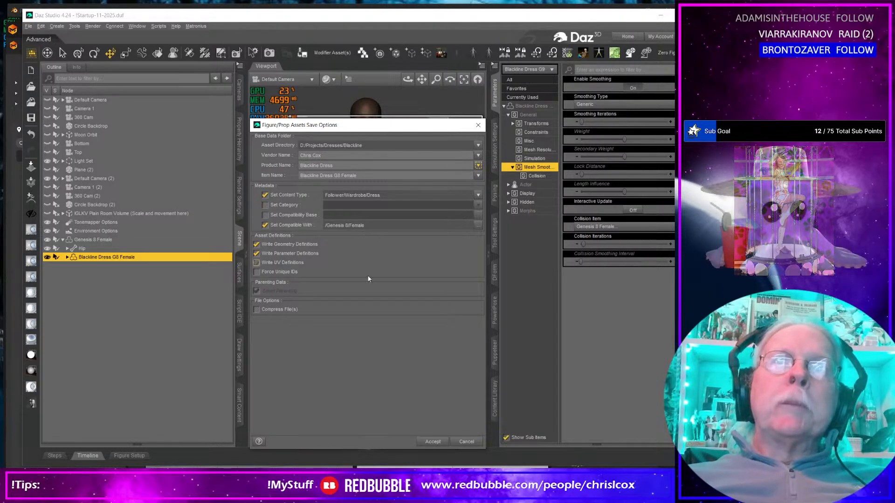
click(432, 441)
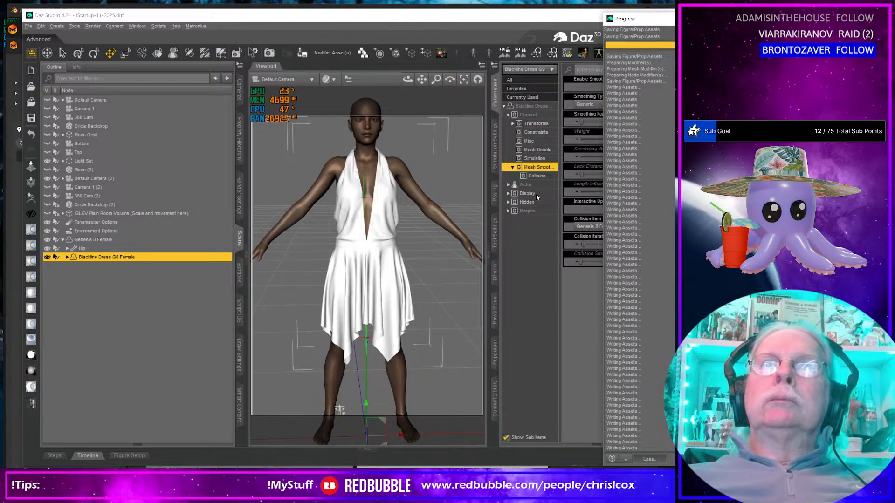
- Check the dress's mesh resolution and smoothing settings and open the Shaders folder in the Blackline Dress G9 materials, showing the AO Color presets
click(539, 150)
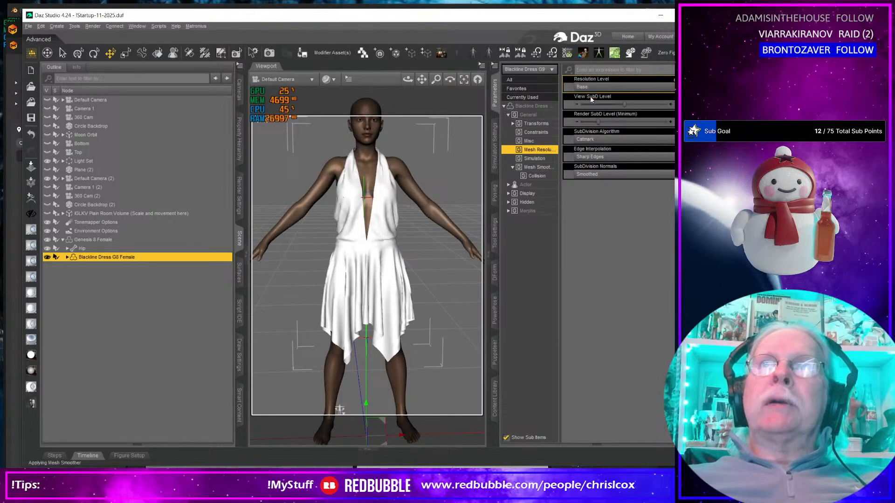
click(537, 167)
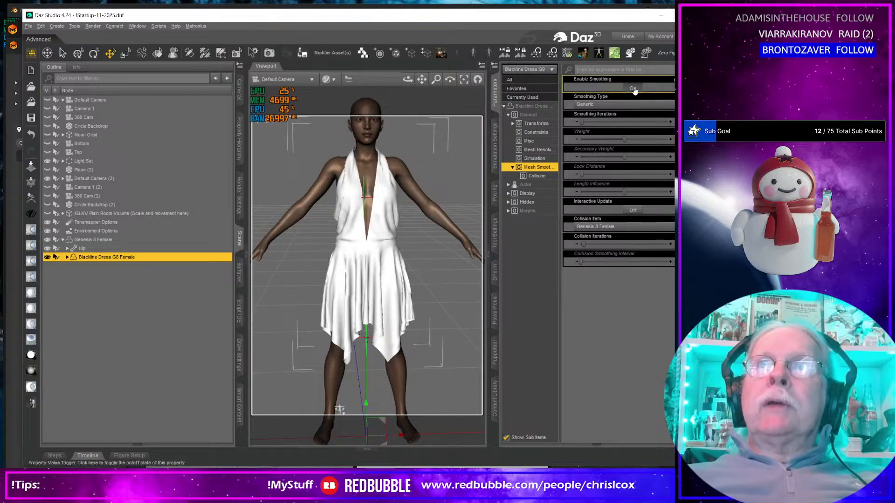
click(495, 401)
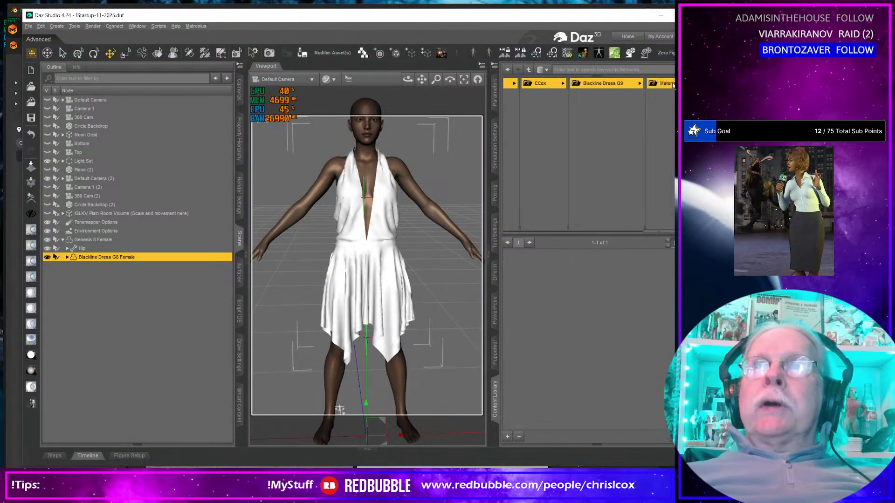
click(671, 83)
click(632, 106)
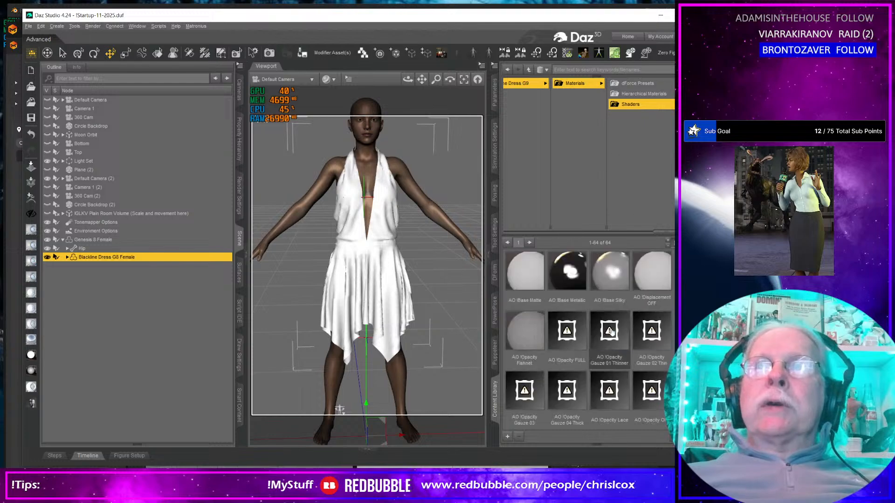
scroll(555, 361, down, 4)
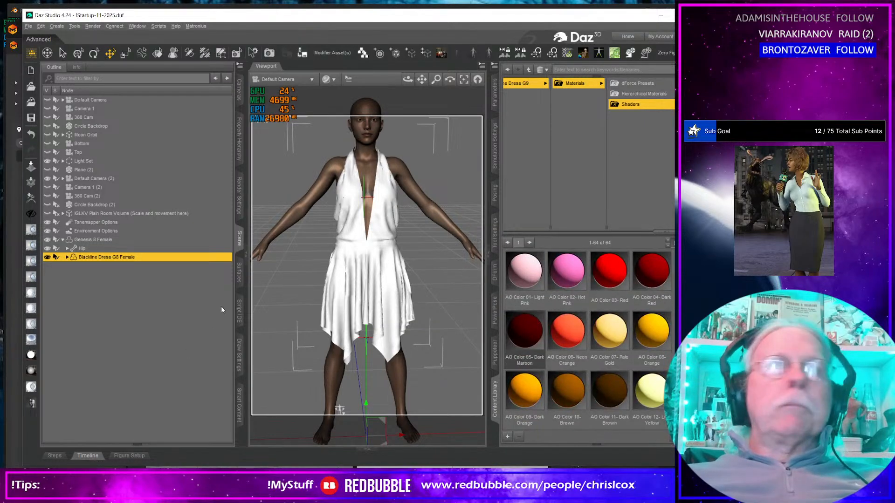
- Apply the AO Color 02 Hot Pink shader to the dress's Dress_Hem surface and AO Color 03 Red to Dress_Lower
click(240, 272)
click(45, 114)
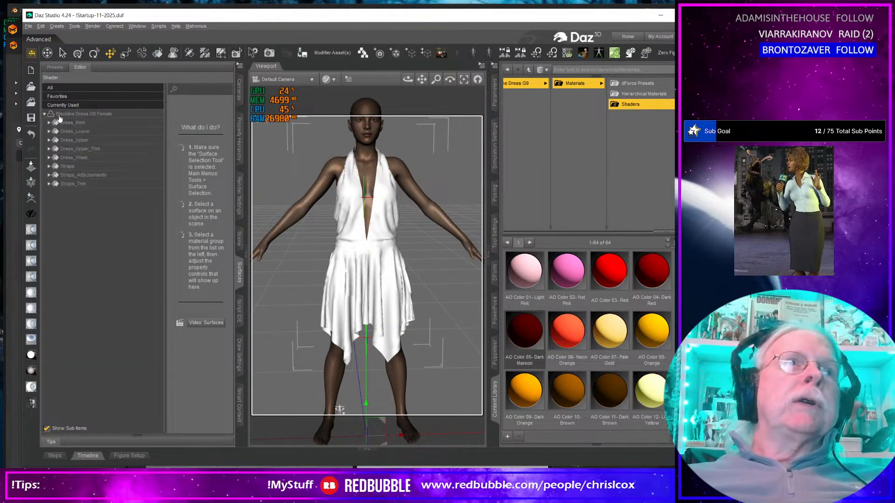
click(80, 124)
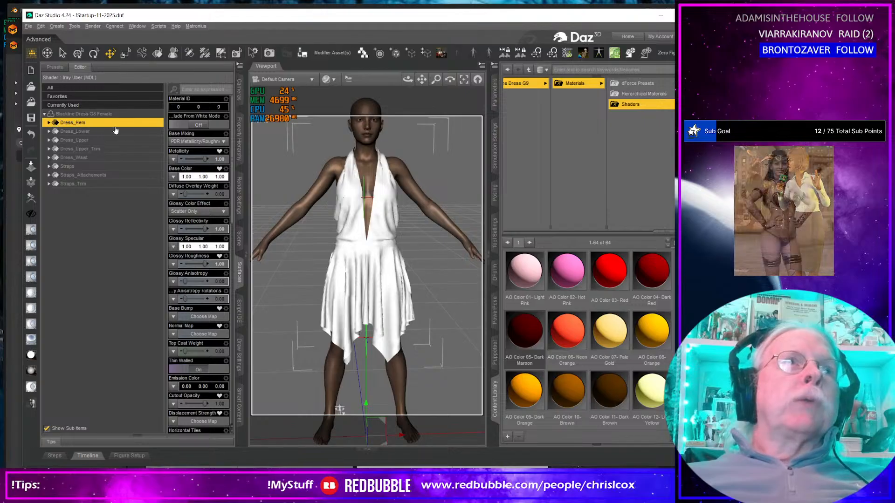
double_click(572, 275)
click(86, 132)
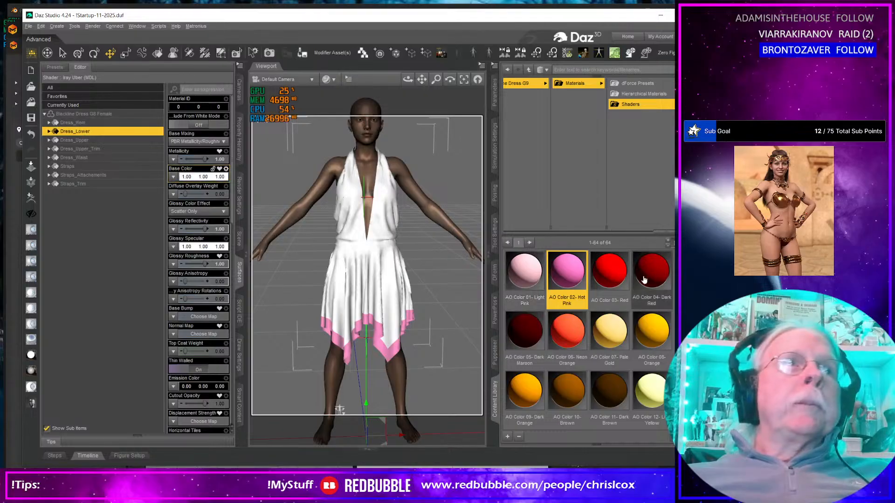
double_click(610, 271)
- Apply AO Color 04 Dark Red to the Dress_Upper surface and AO Color 05 Dark Maroon to Dress_Upper_Trim
click(72, 140)
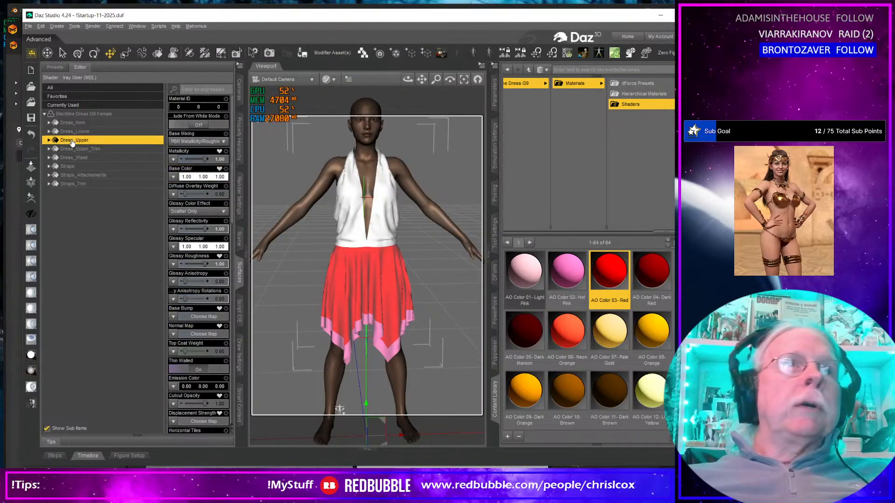
double_click(652, 272)
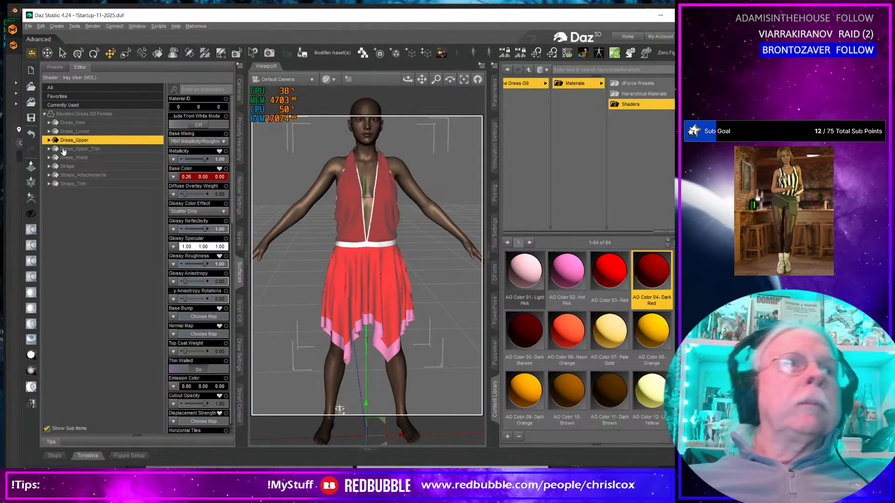
click(64, 150)
double_click(526, 328)
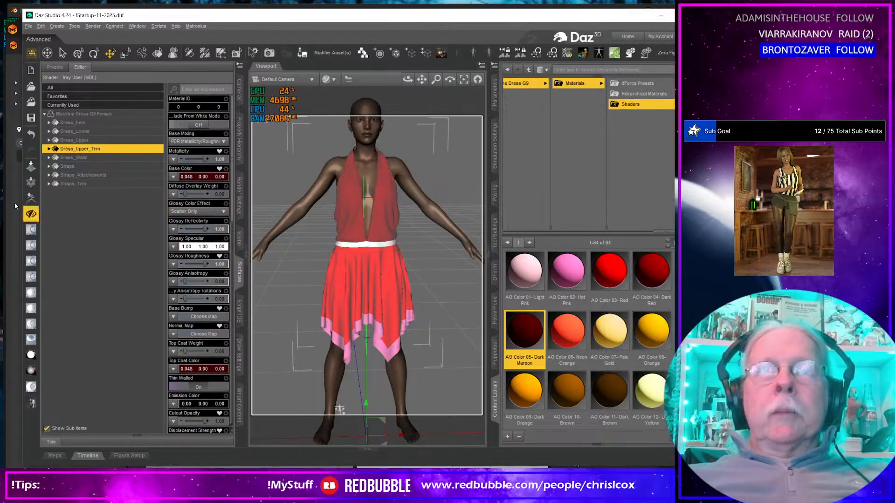
- Apply AO Color 06 Neon Orange to the Dress_Waist surface and AO Color 07 Pale Gold to Straps
click(87, 159)
double_click(572, 332)
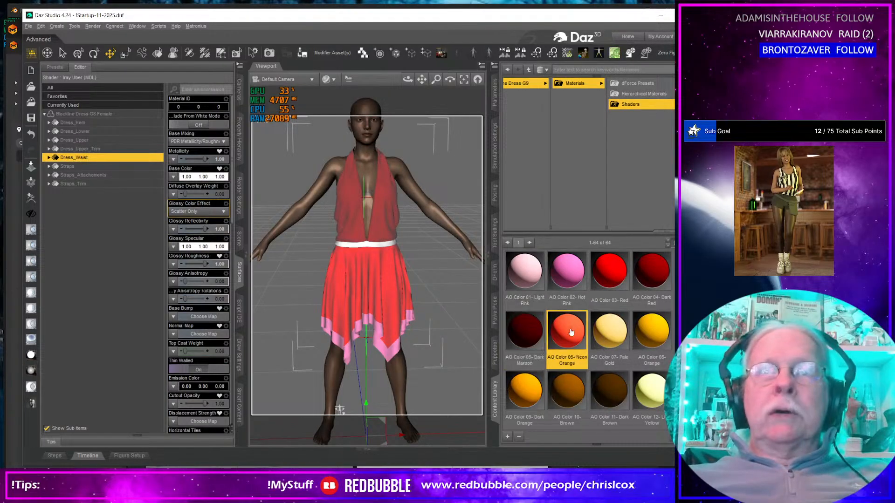
click(69, 167)
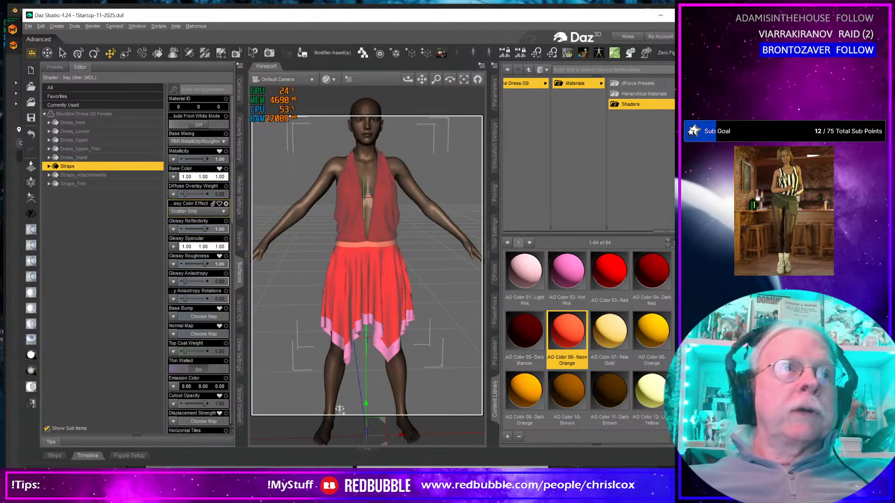
double_click(610, 331)
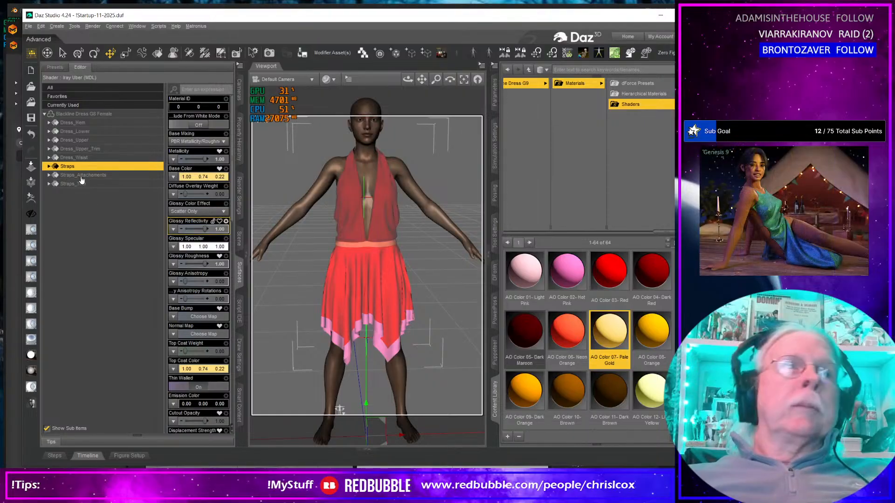
- Apply AO Color 08 Orange to the Straps_Attachements surface and AO Color 10 Brown to Straps_Trim
click(82, 175)
double_click(652, 331)
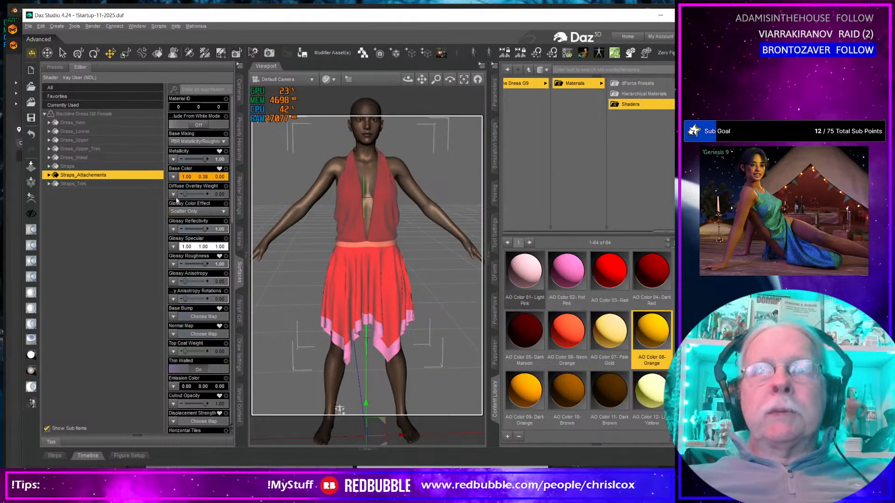
click(93, 184)
double_click(574, 396)
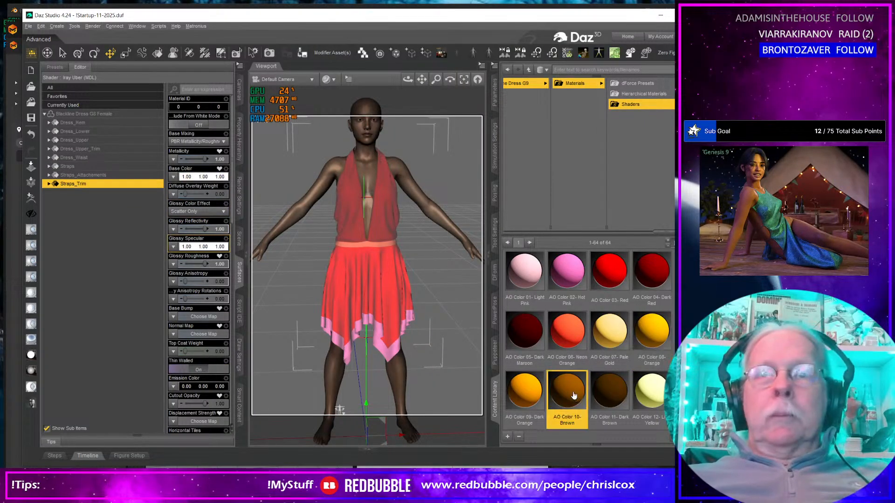
mouse_move(408, 79)
mouse_down()
mouse_move(490, 82)
mouse_move(409, 80)
mouse_up()
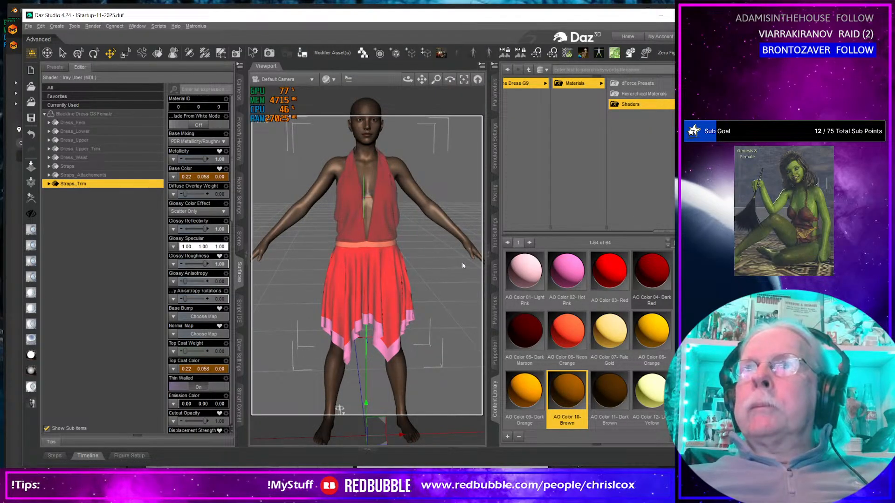
- Start a Wavefront OBJ export and create a Substance folder inside Projects\Dresses\Blackline\WIP as the save location
key(ctrl+e)
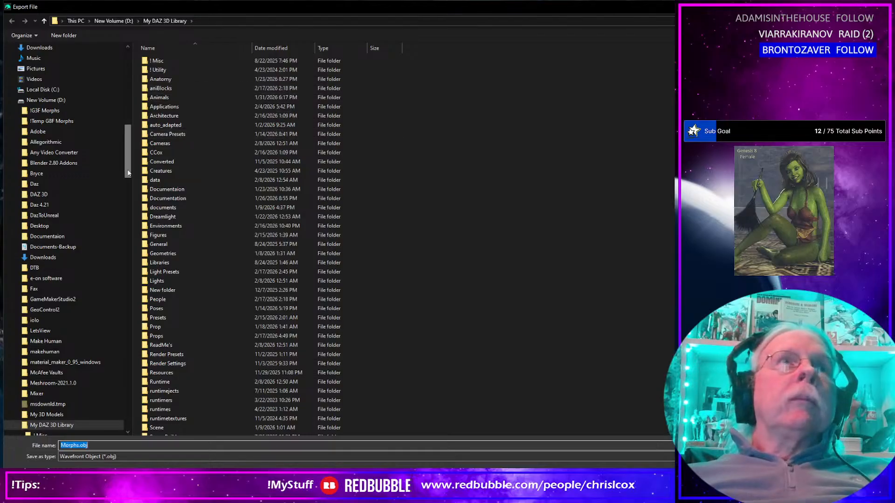
drag(129, 164, 132, 88)
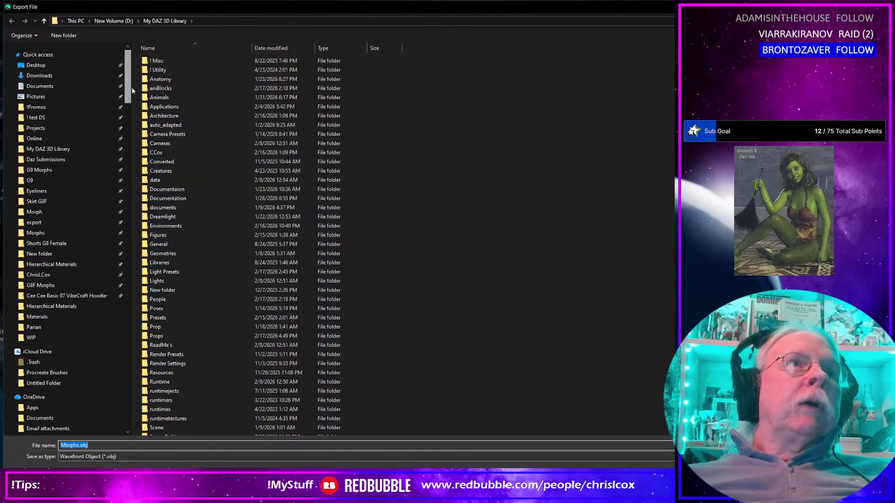
click(55, 338)
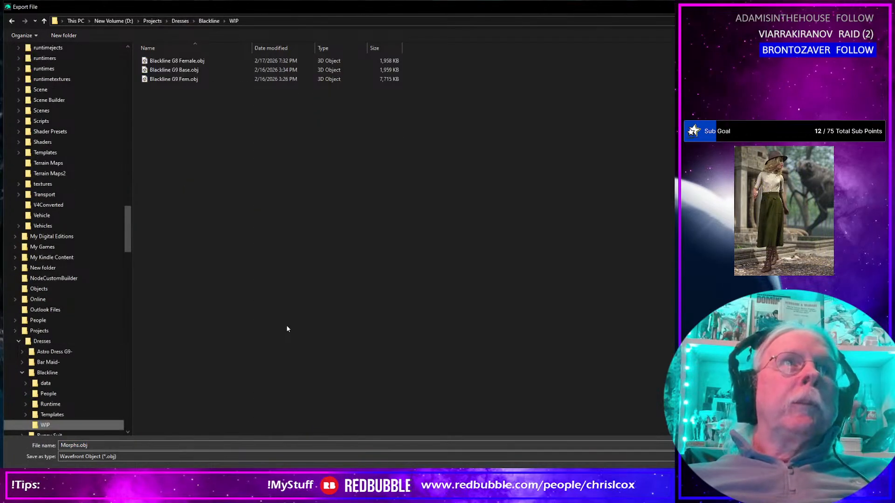
right_click(181, 349)
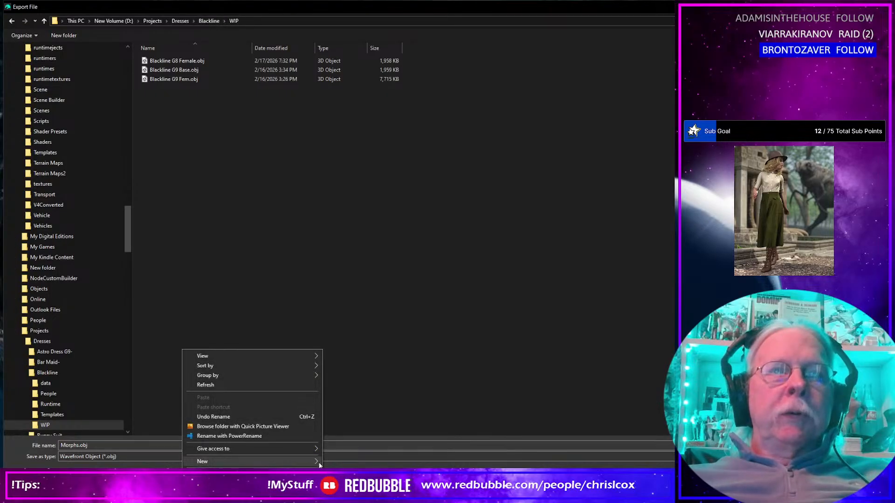
mouse_move(320, 463)
click(351, 362)
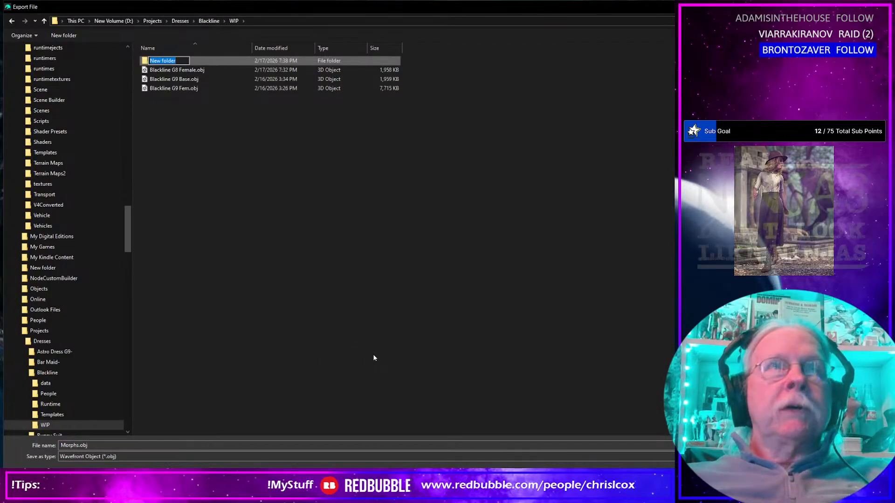
text(Subst)
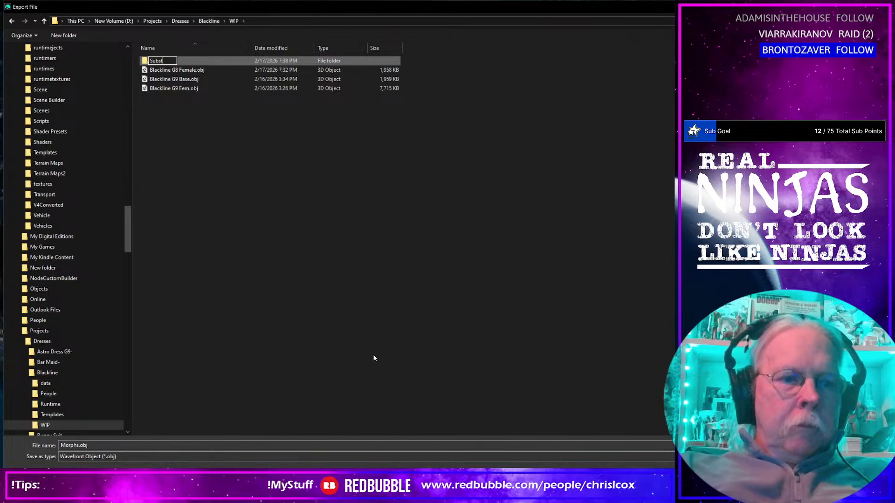
text(ance)
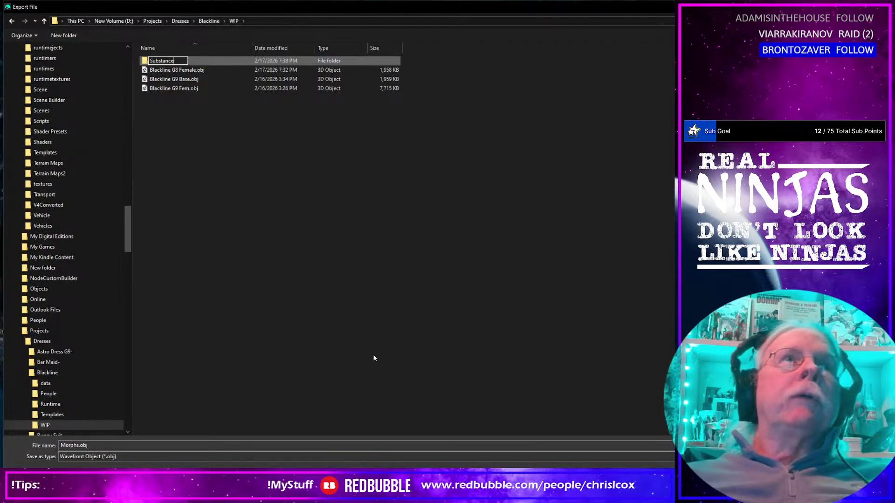
key(Return)
key(Return)
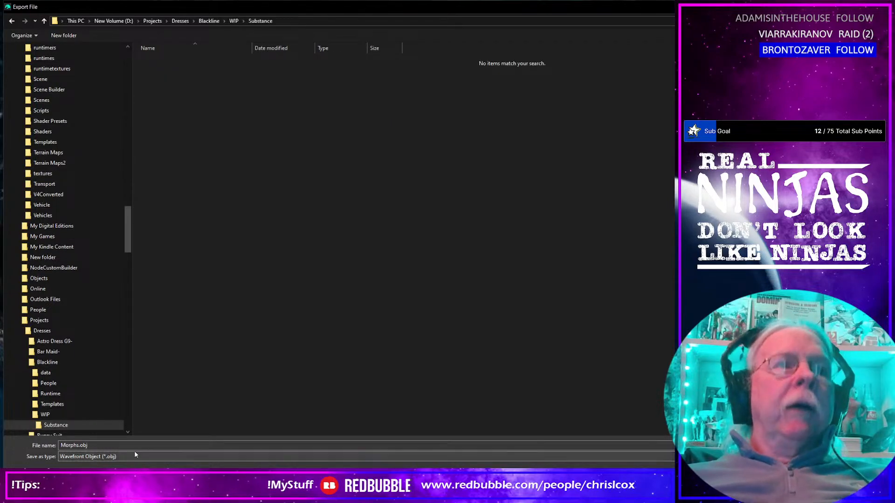
- Name the OBJ file Blackline Dress G8 Female and export it with the Custom preset options as they are
text(Blackline)
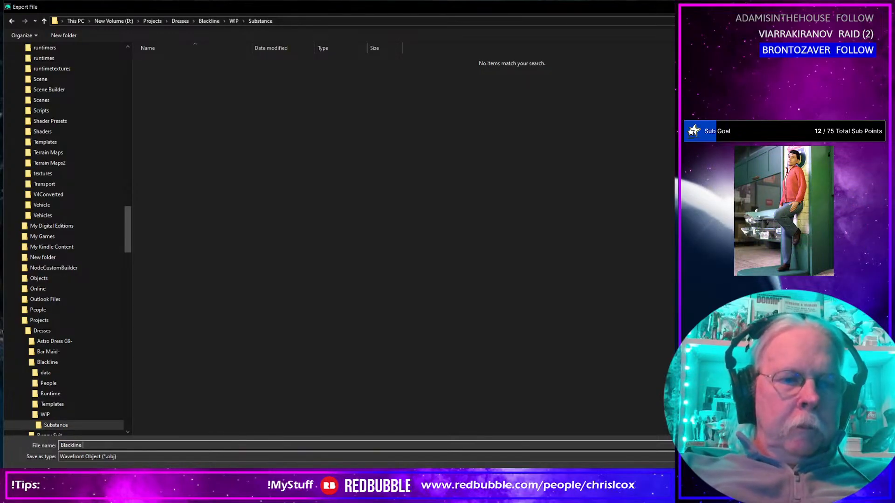
text( Dress G8)
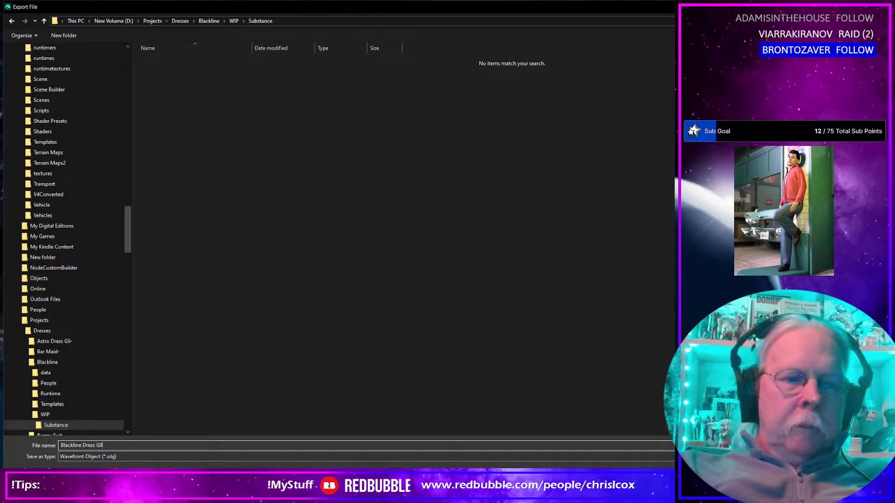
text(emale)
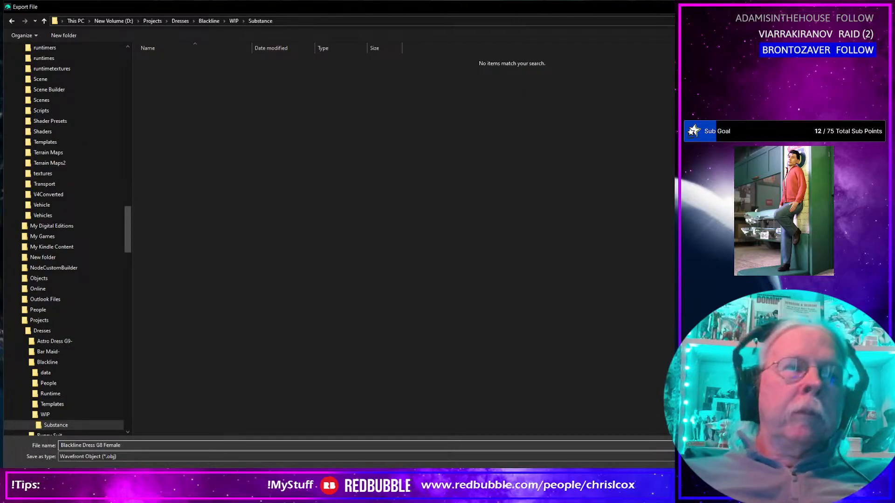
key(Return)
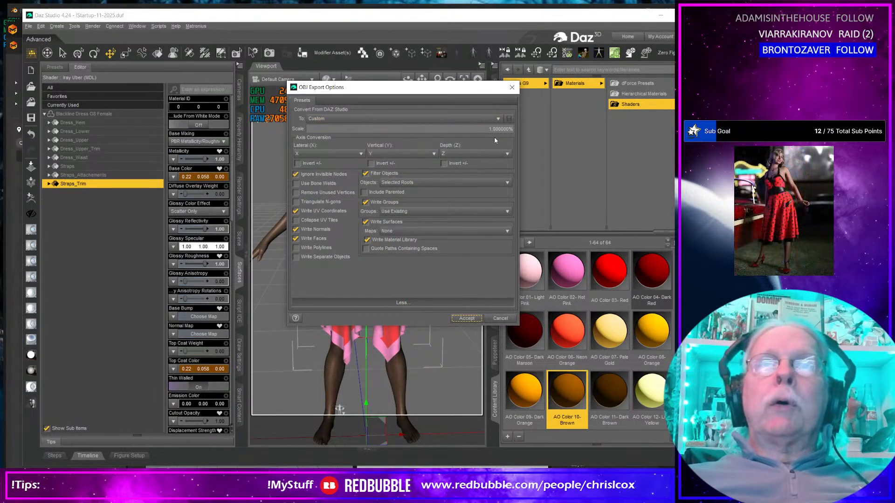
click(466, 319)
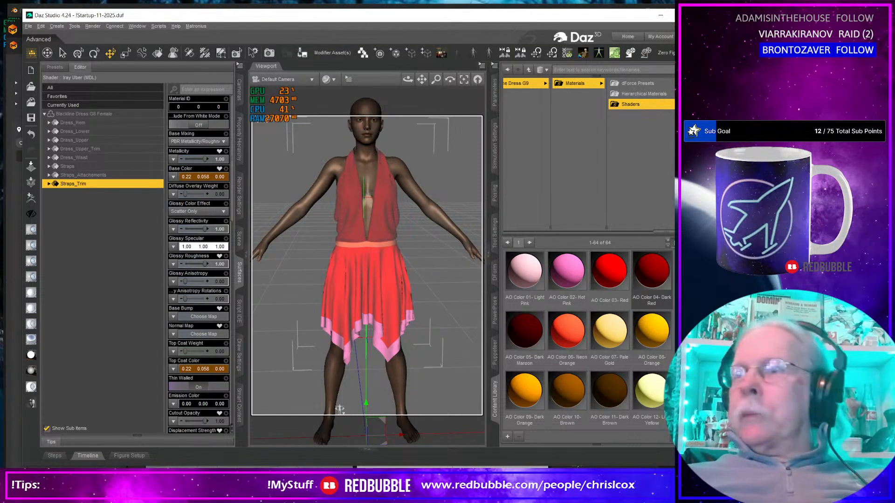
- Switch to Blender, dismiss the splash screen and delete the default cube
key(alt+Tab)
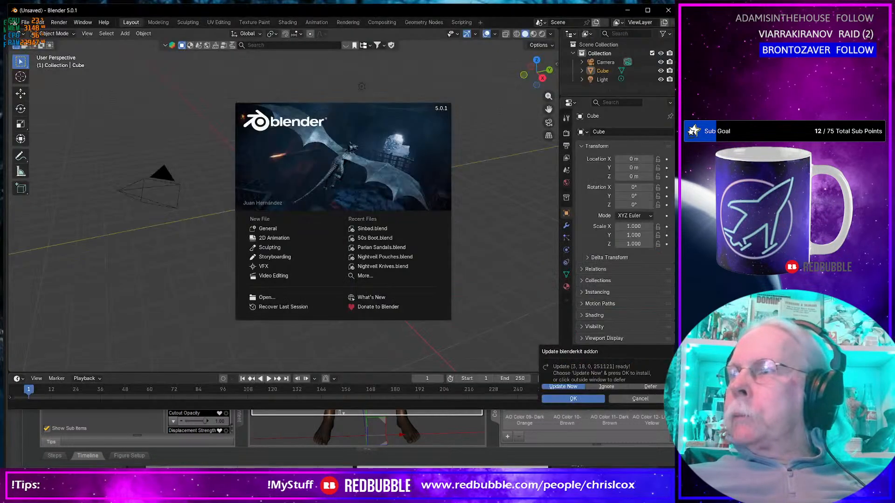
click(468, 327)
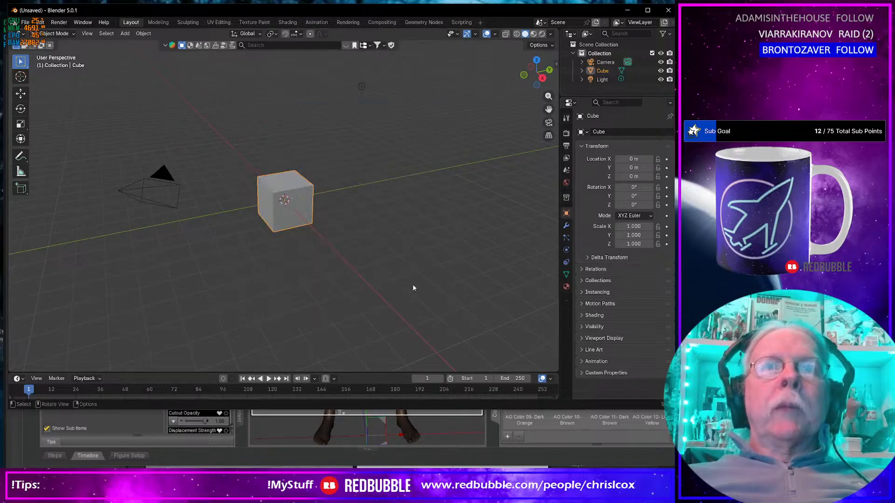
key(Delete)
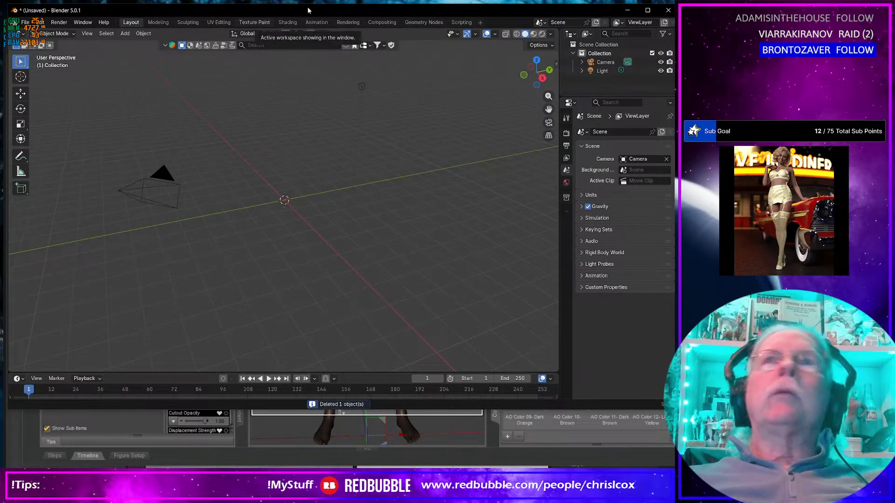
- Reposition and enlarge the Blender window, and switch back to Daz Studio
mouse_move(309, 7)
mouse_down()
mouse_move(317, 10)
mouse_move(304, 9)
mouse_up()
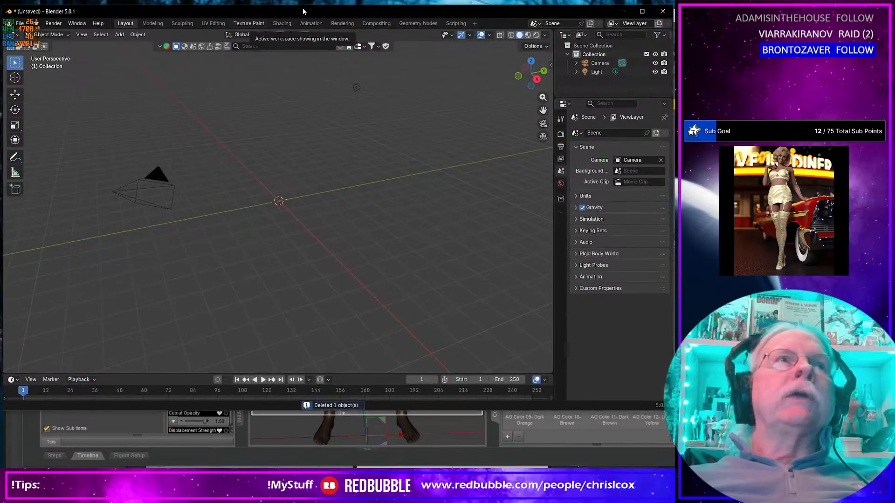
drag(673, 410, 695, 470)
key(alt+Tab)
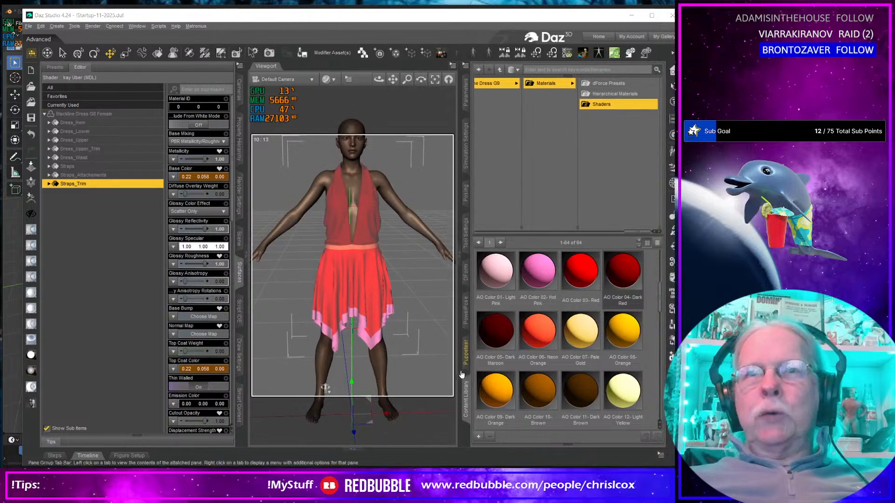
- Switch to Blender, start a Wavefront OBJ import and open the bookmarked Projects folder with its contents sorted by name
key(alt+Tab)
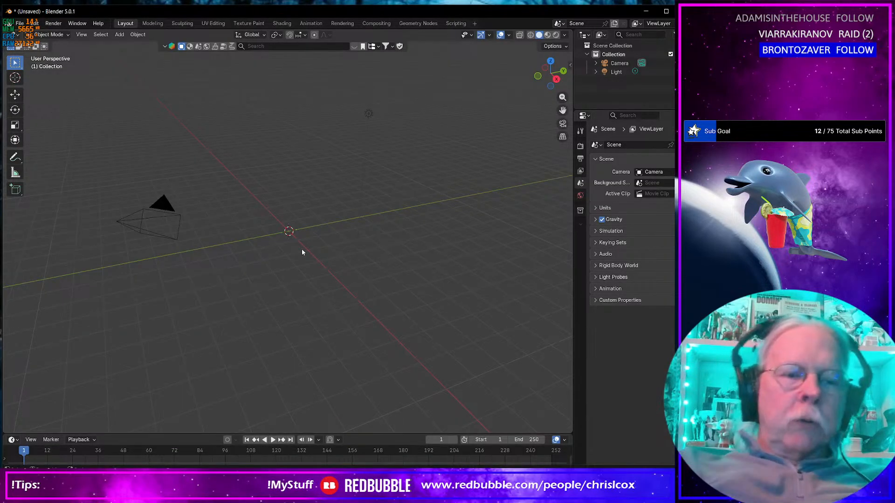
key(ctrl+i)
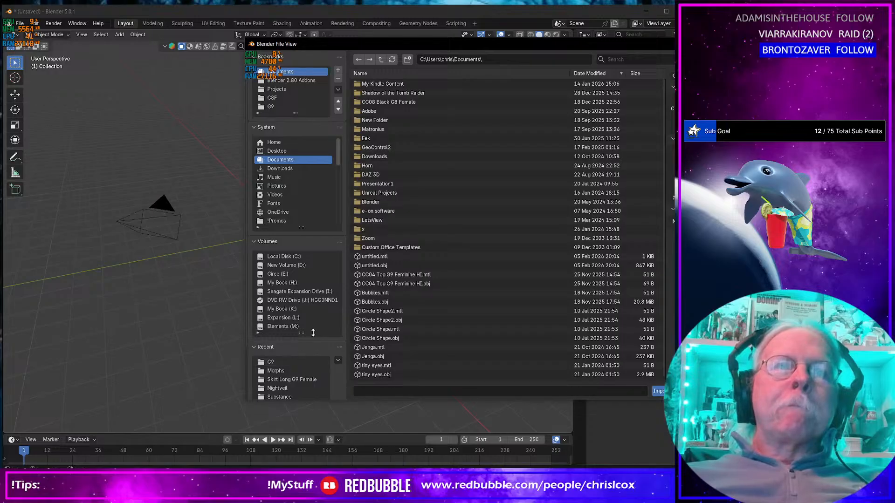
click(283, 89)
click(391, 147)
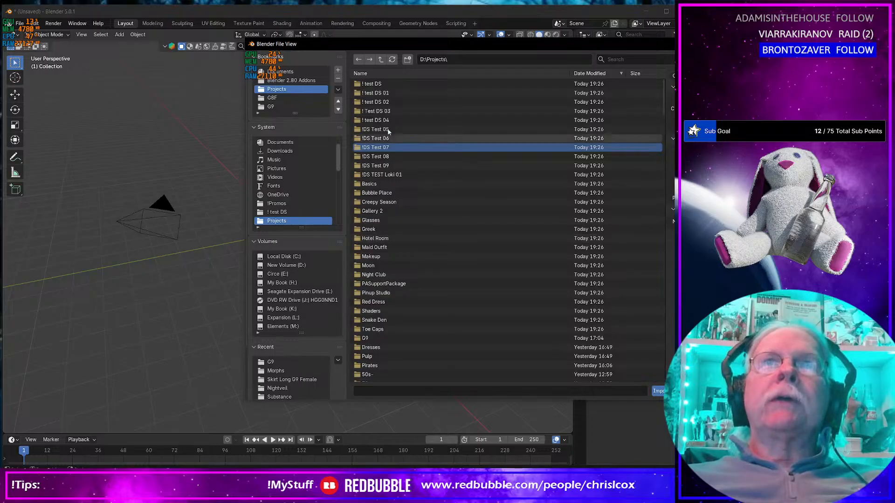
click(370, 71)
scroll(388, 238, down, 8)
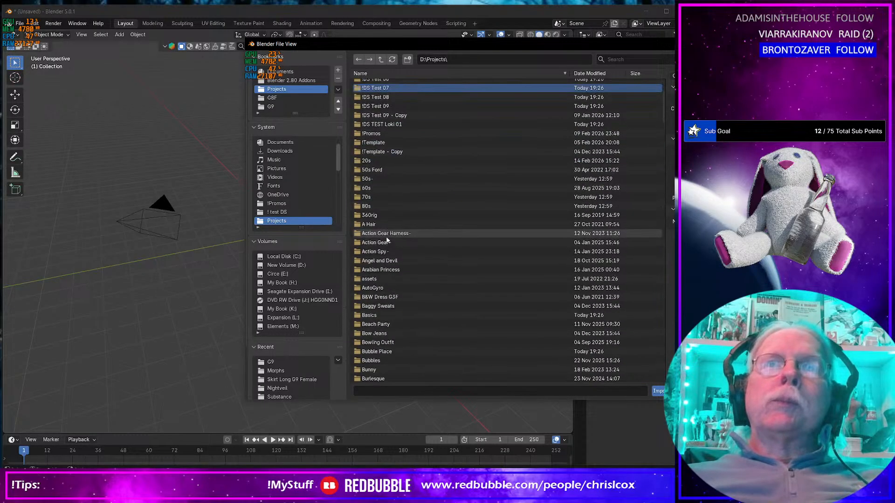
- Import Blackline Dress G8 Female.obj from Dresses\Blackline\WIP\Substance inside the Projects folder
scroll(397, 238, down, 2)
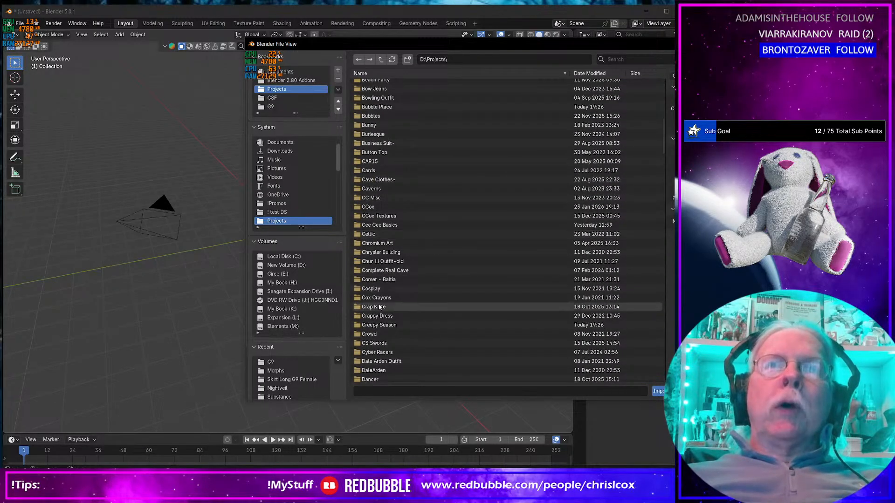
scroll(380, 319, down, 1)
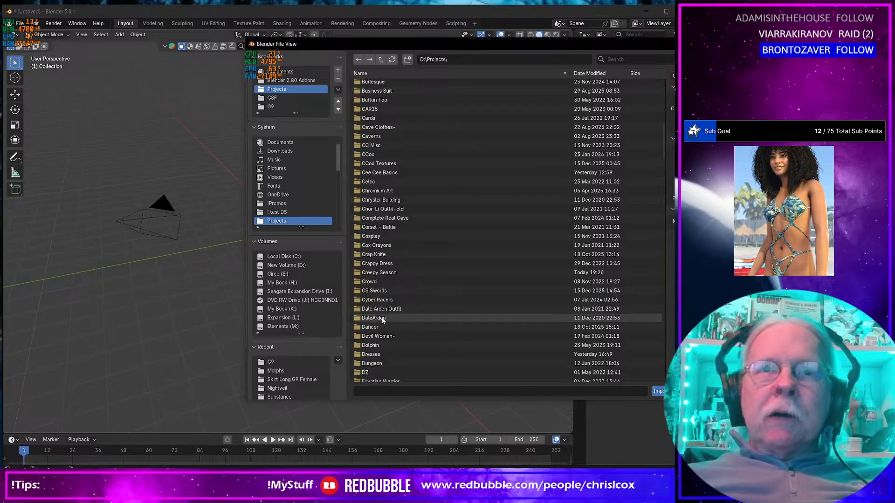
double_click(372, 355)
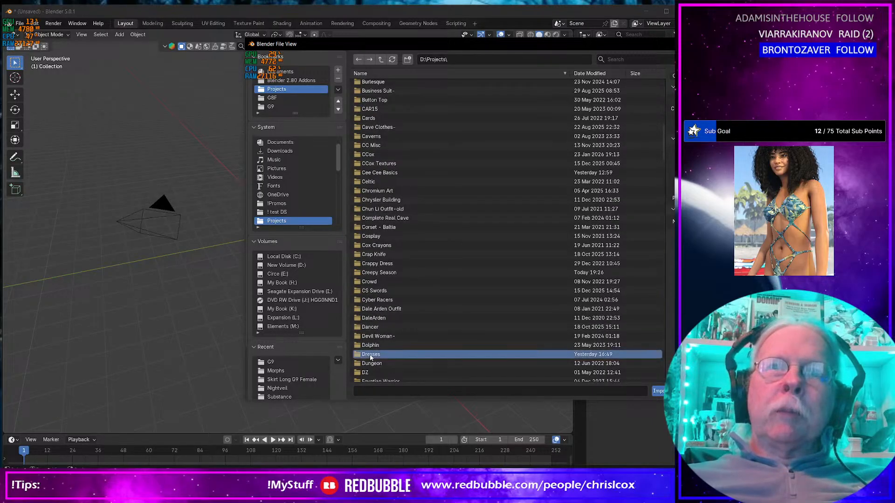
double_click(372, 102)
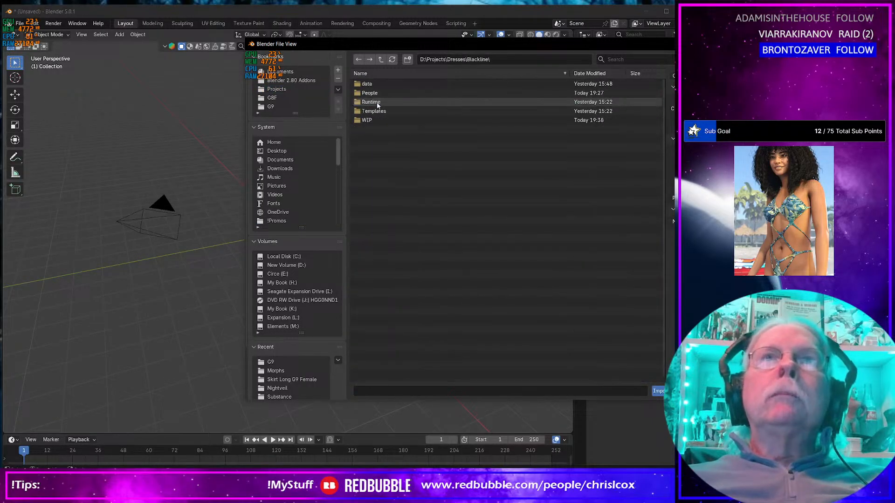
double_click(369, 121)
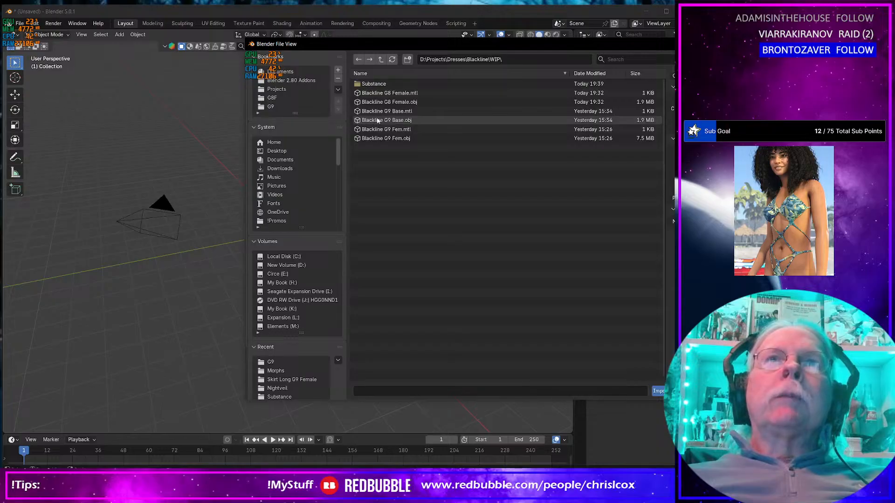
double_click(380, 85)
click(387, 83)
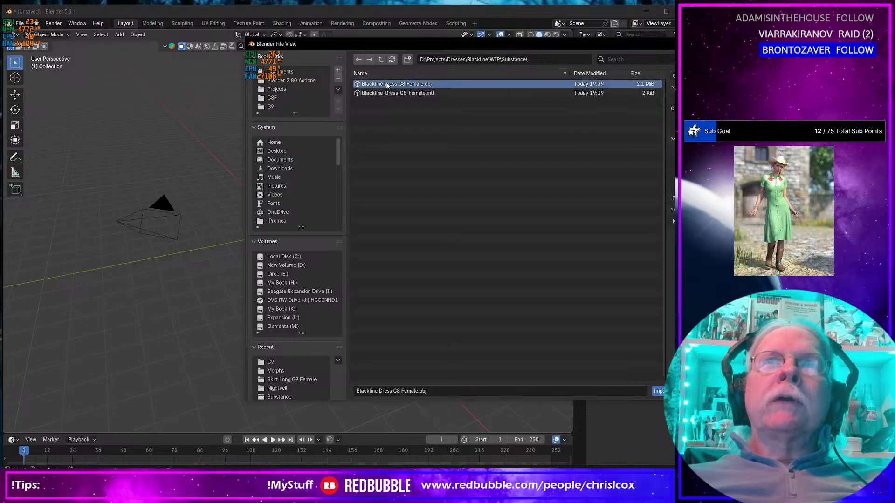
double_click(387, 84)
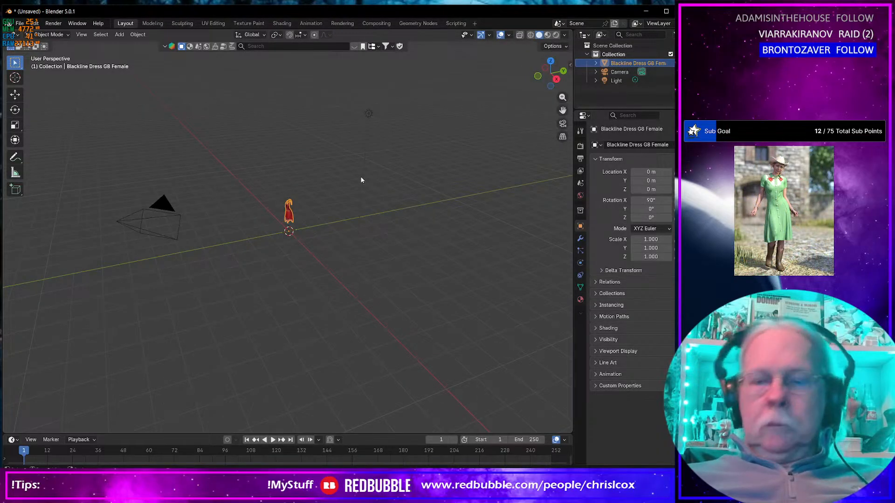
- Frame the imported dress and examine its straps, trim and material colors from the back and the front
key(KP_Decimal)
middle_drag(254, 280, 216, 188)
scroll(282, 265, down, 2)
scroll(284, 254, up, 5)
scroll(295, 234, up, 2)
scroll(295, 234, down, 8)
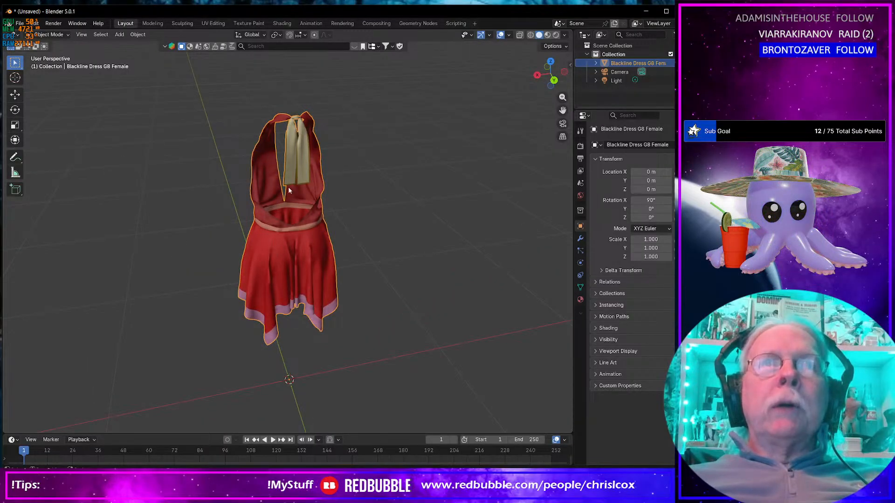
middle_drag(289, 190, 299, 232)
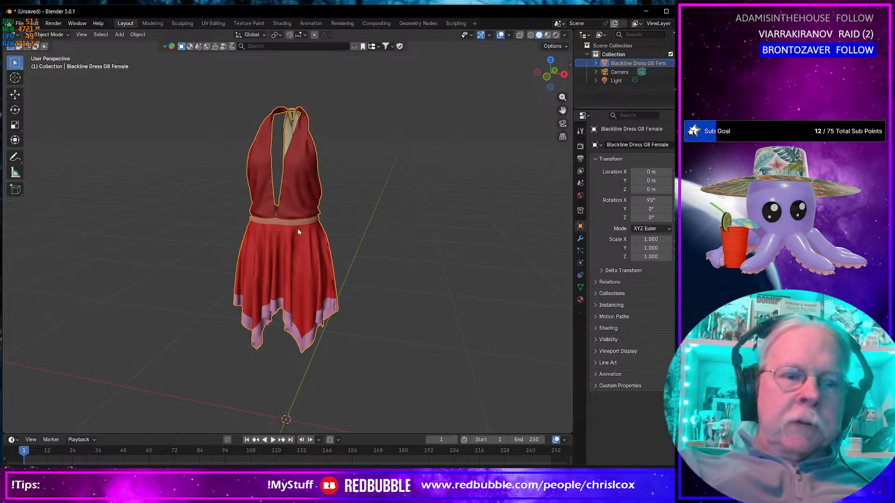
- Export the dress as an OBJ named Blackline Dress G8 Female NM.obj into the recent Substance folder
key(ctrl+shift+e)
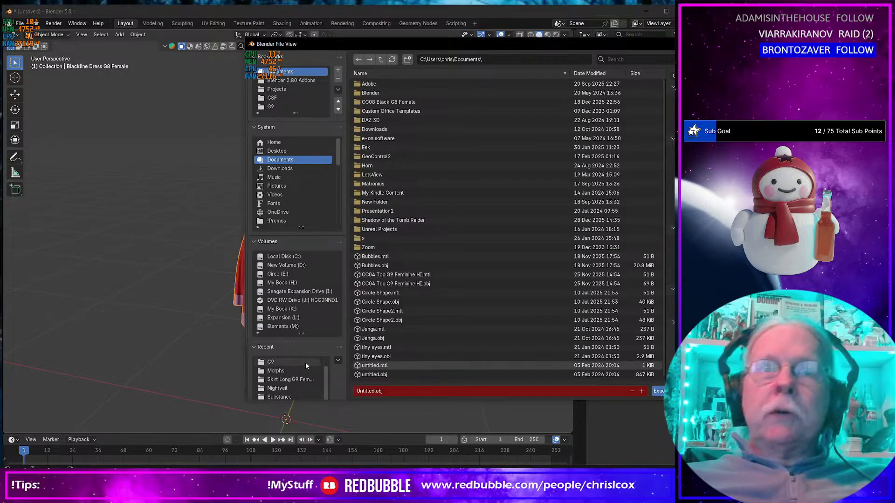
scroll(288, 364, up, 1)
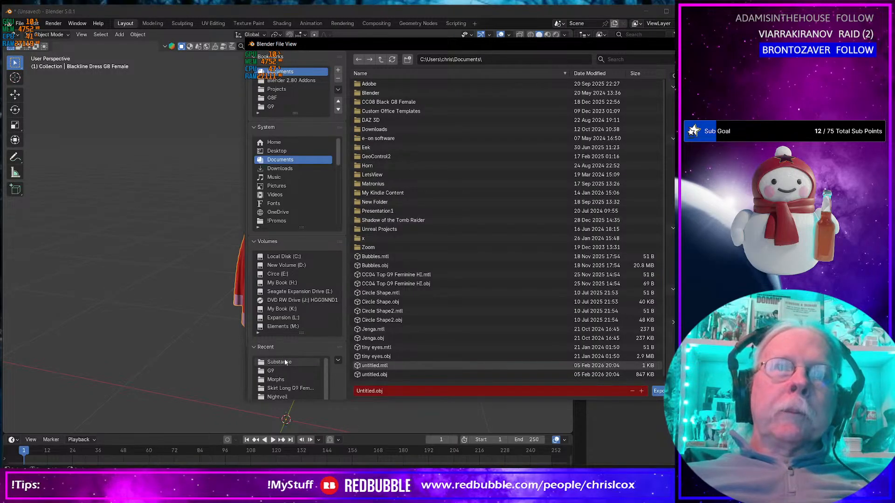
click(284, 363)
click(416, 85)
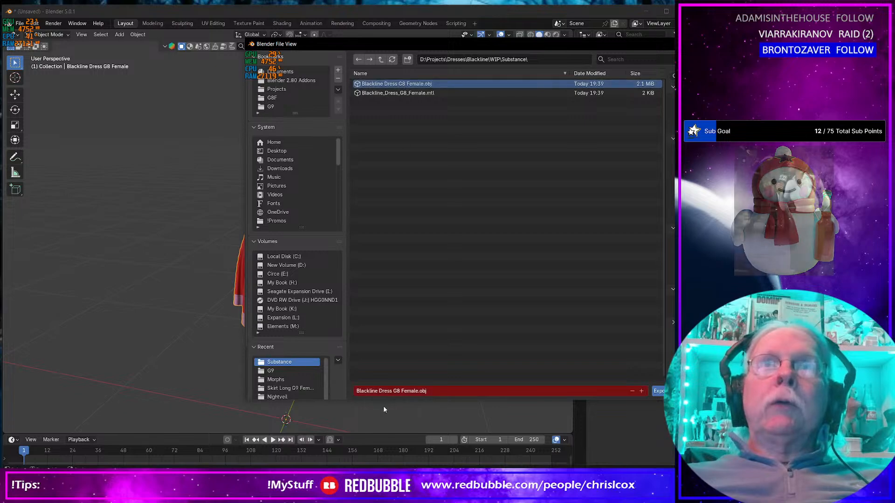
click(433, 391)
key(Left)
key(Left)
key(Left)
key(Left)
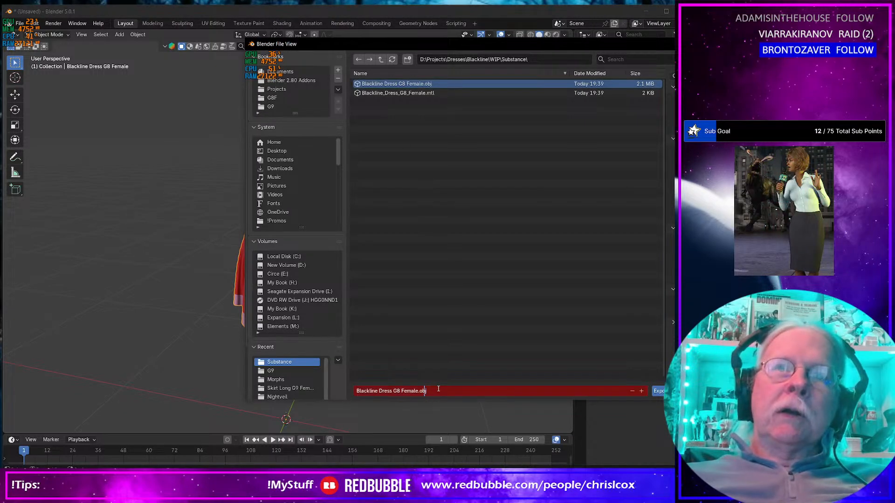
text(NM)
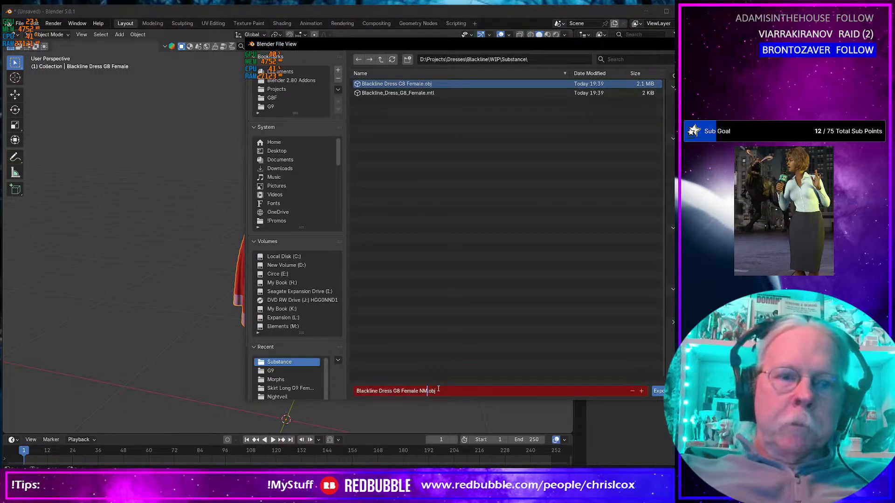
key(Return)
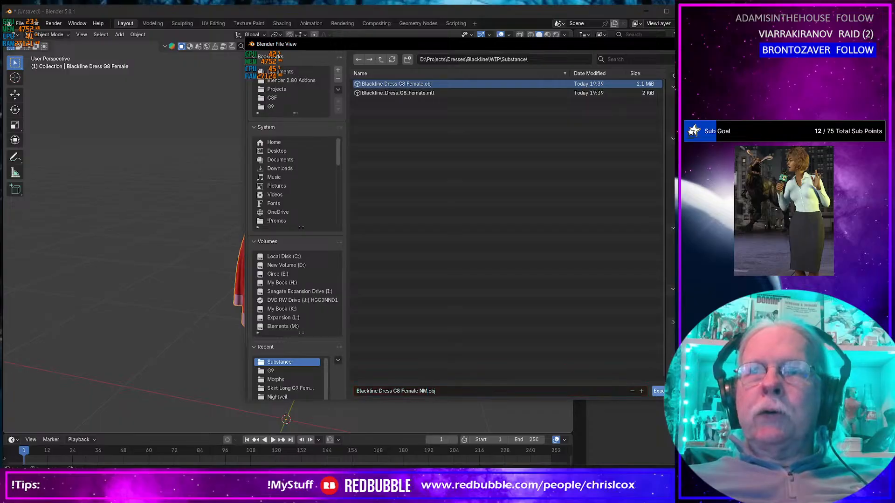
- Hide the dress in Blender, then switch to Daz Studio and delete the figure with its dress from the scene
middle_drag(358, 285, 336, 280)
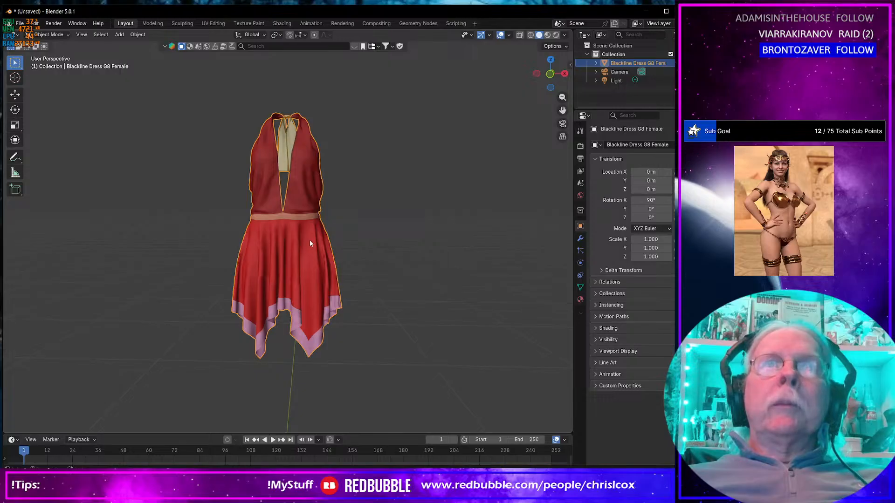
key(h)
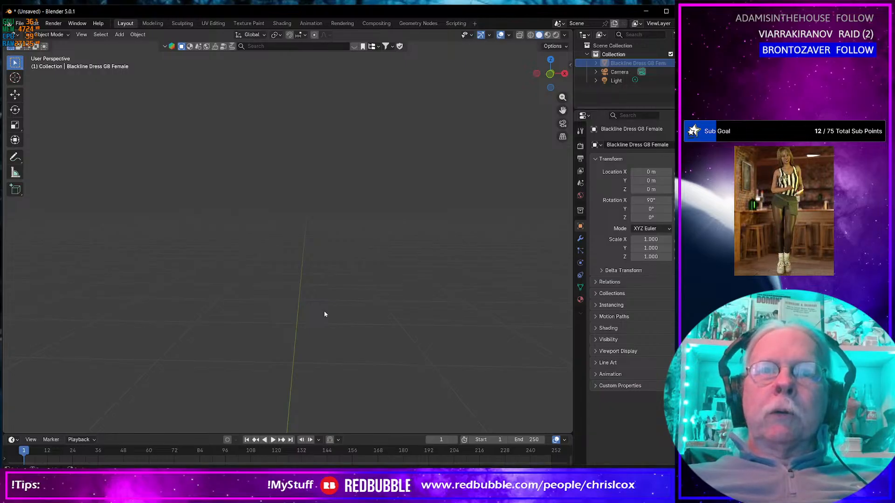
key(alt+Tab)
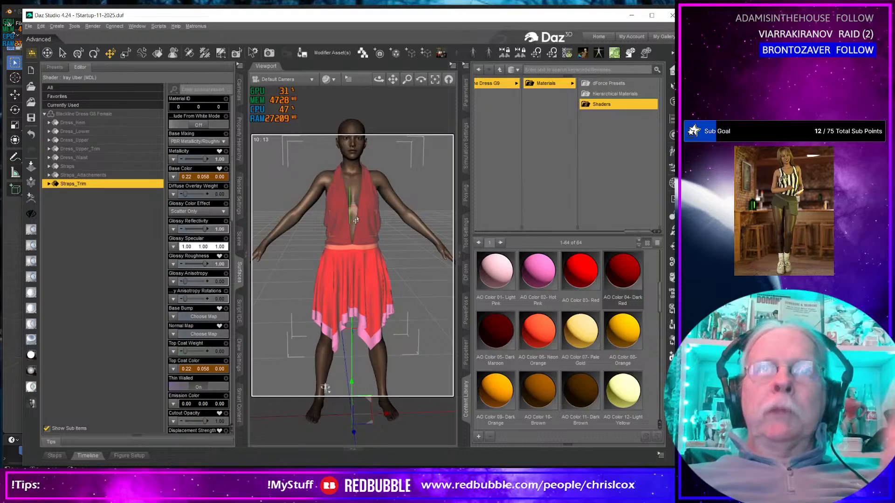
key(Delete)
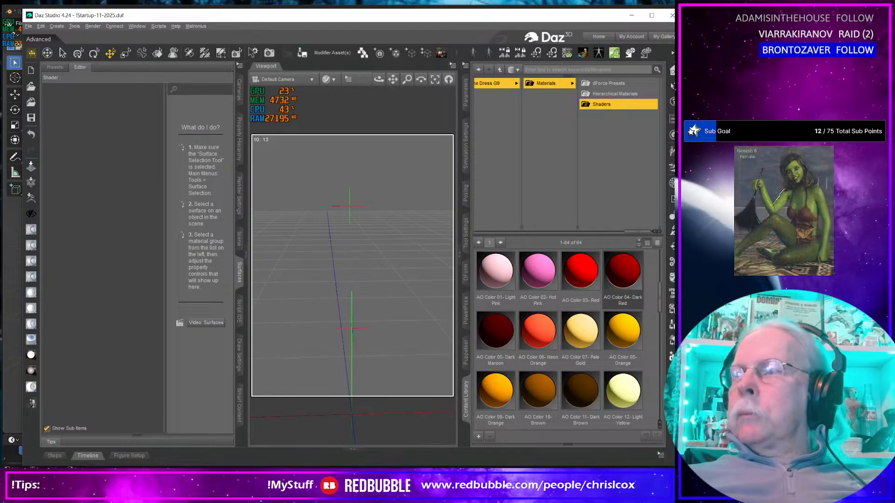
- Switch back to Blender and close the untitled file without saving the changes
key(alt+Tab)
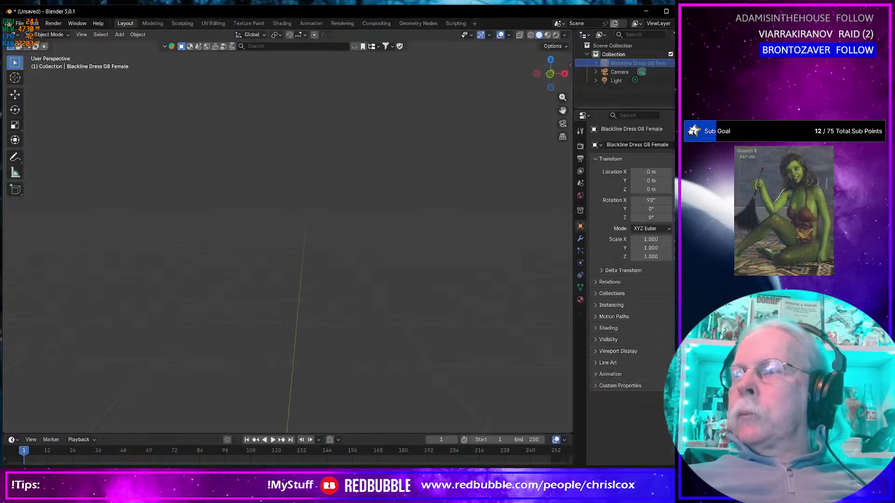
click(19, 23)
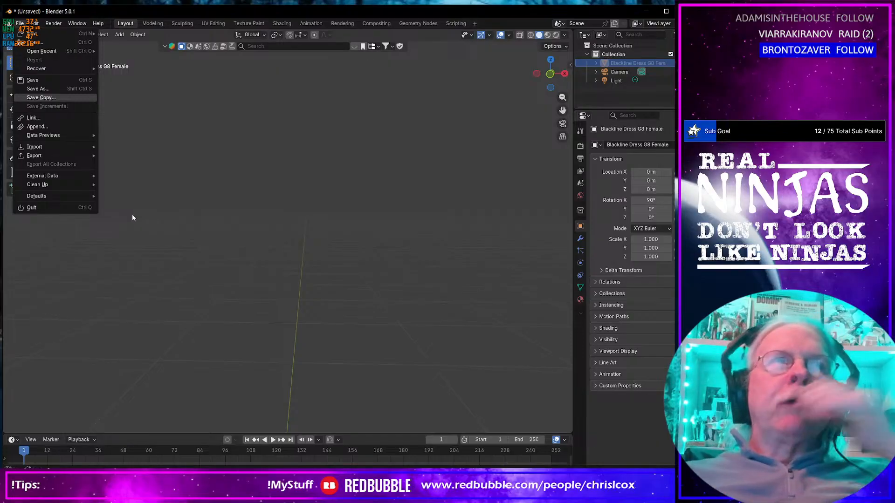
mouse_move(51, 147)
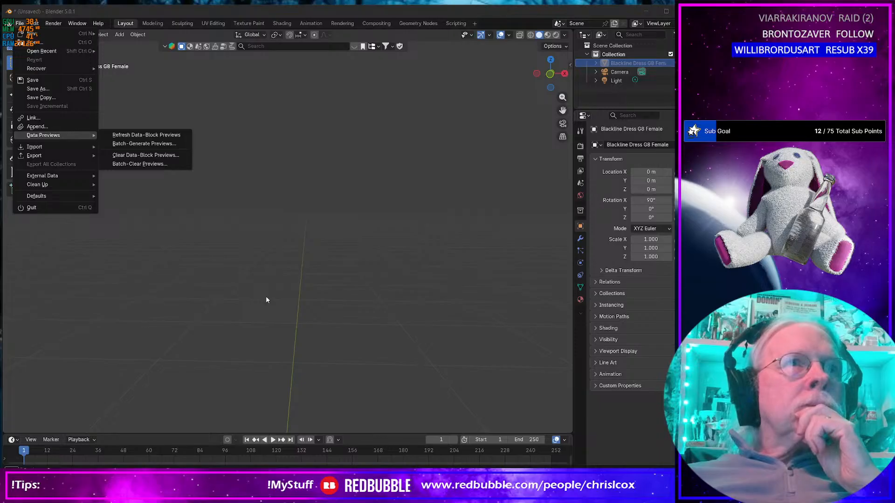
click(46, 44)
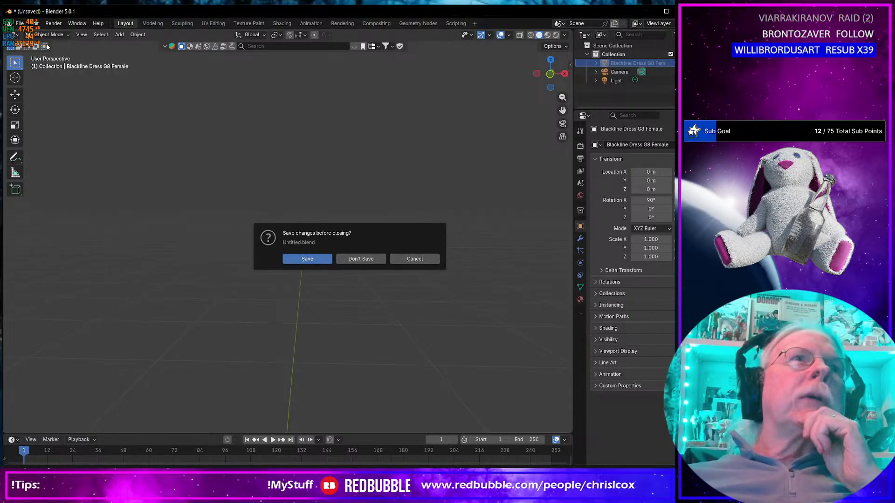
click(361, 259)
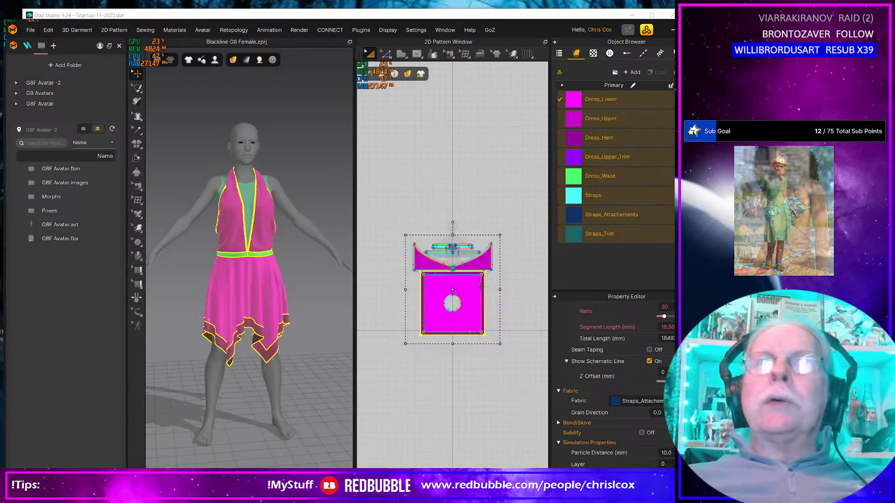
- Deselect the dress patterns in Marvelous Designer and close the program without saving the project
click(488, 198)
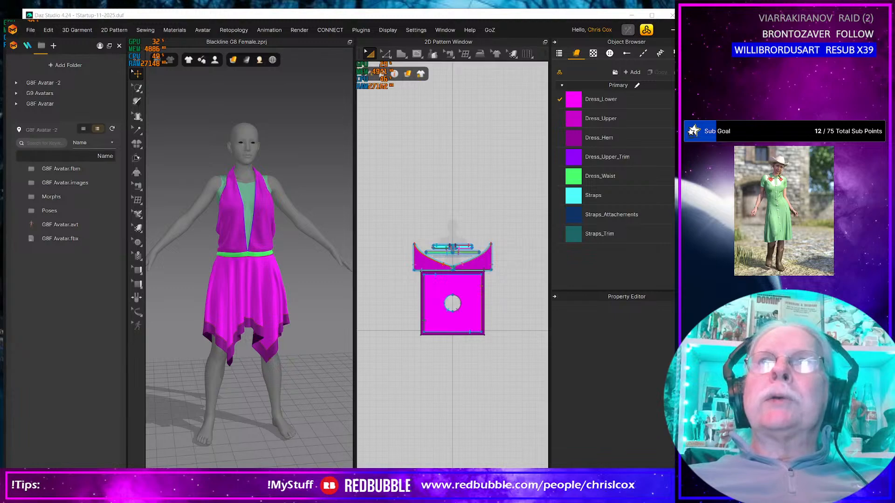
click(713, 30)
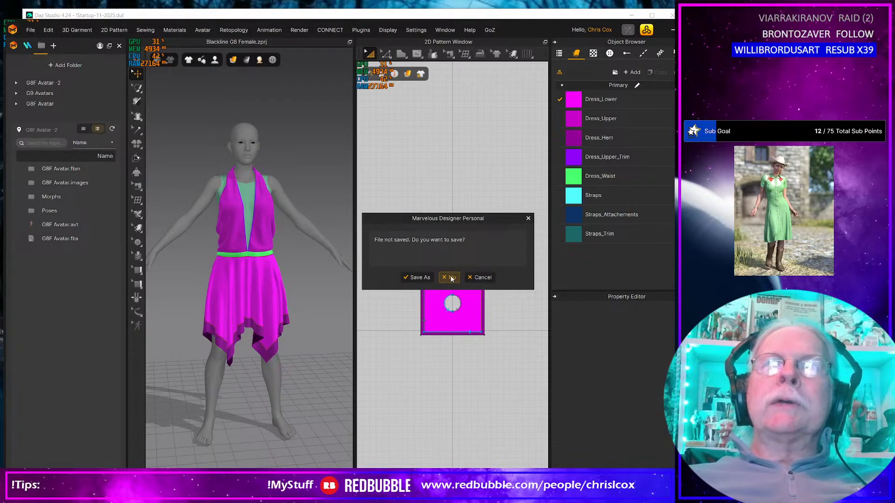
click(481, 278)
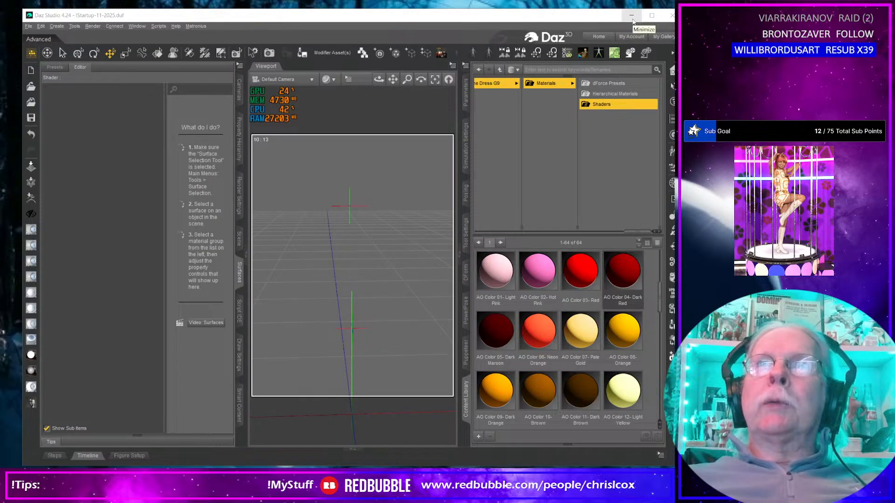
- Load Blackline Dress G9 from the Daz Studio content library, view it, and switch to the browser's peep toe slingback pumps page
click(494, 83)
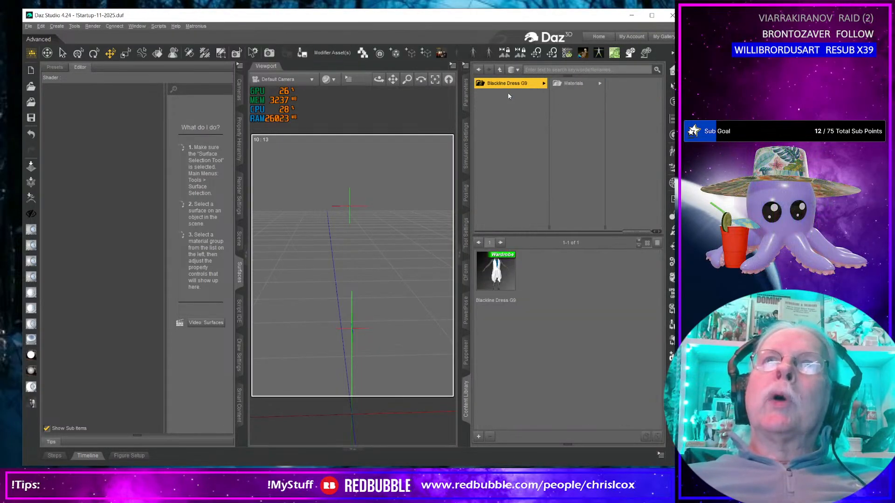
double_click(495, 280)
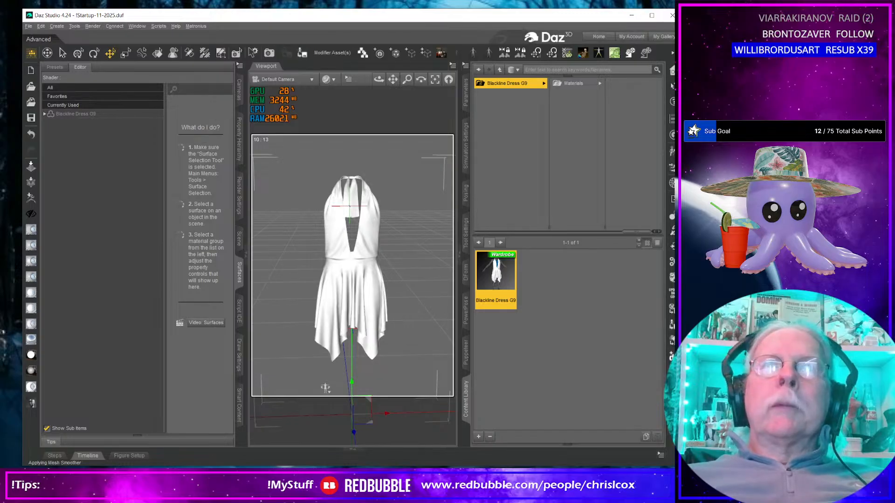
middle_drag(354, 247, 386, 320)
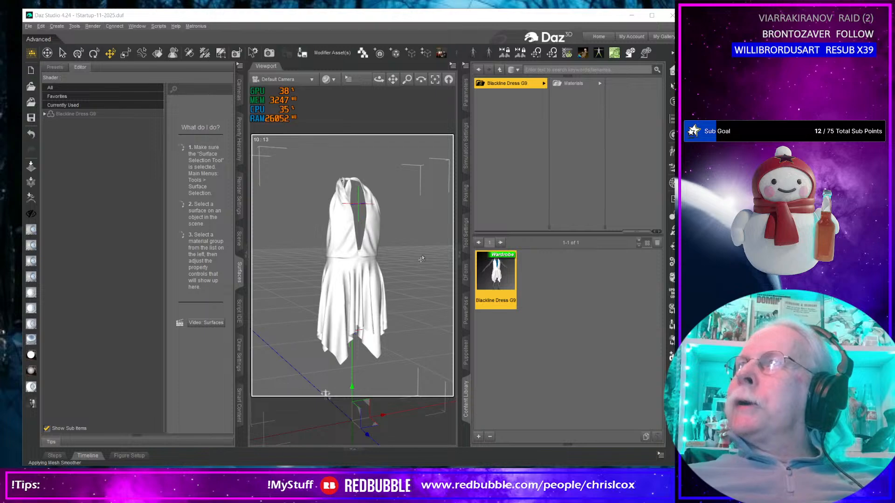
key(alt+Tab)
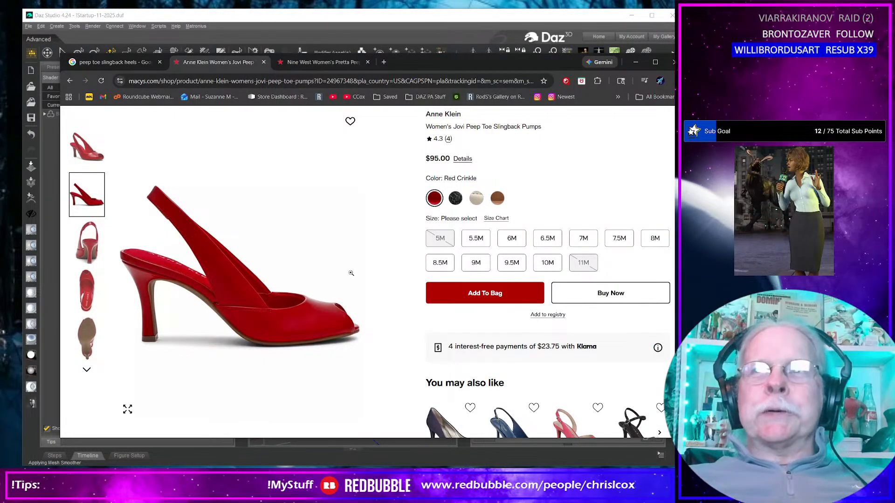
- Switch to Blender, discard the untitled scene's changes, and browse to the Shoes folder in D:\Projects for a file to open
click(636, 62)
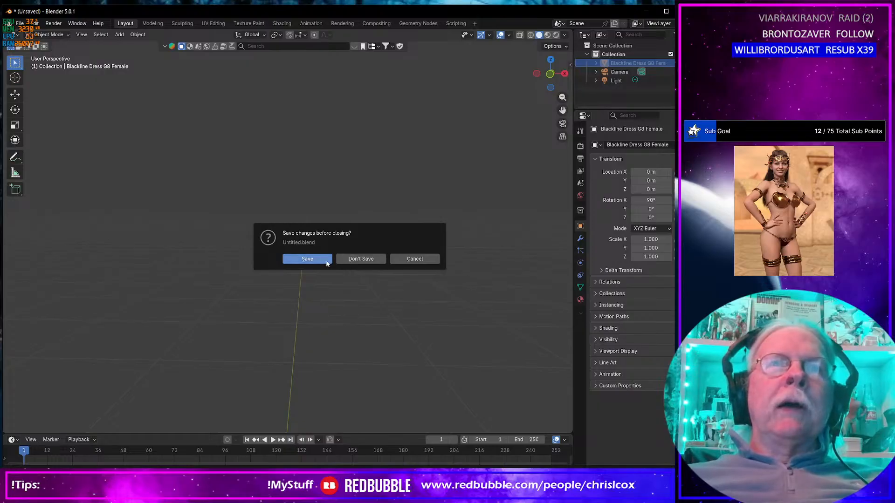
click(375, 259)
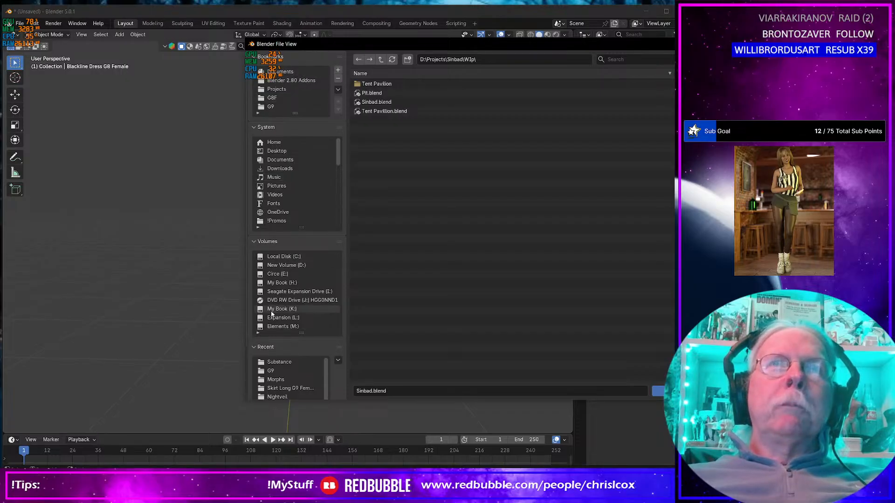
click(277, 90)
click(386, 188)
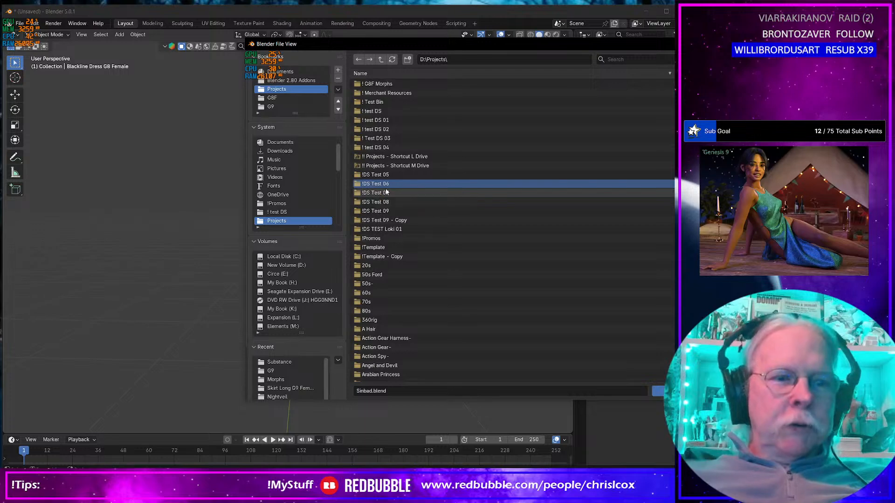
scroll(411, 264, down, 8)
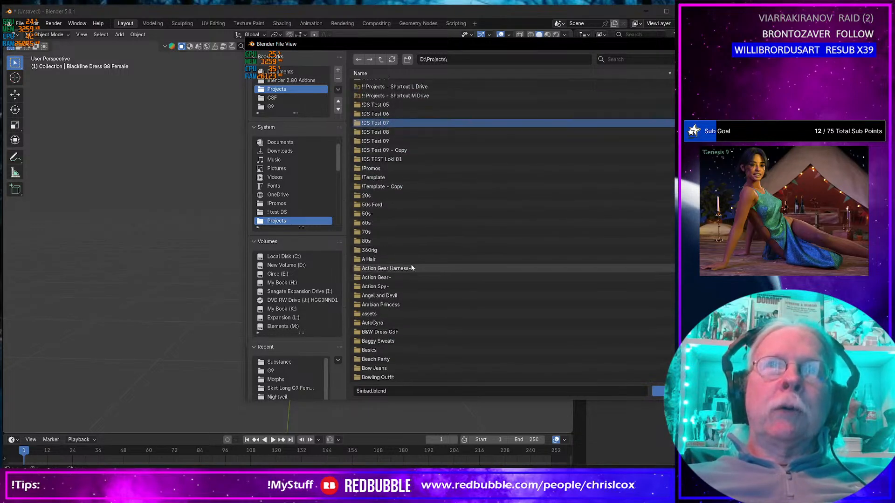
scroll(410, 263, down, 12)
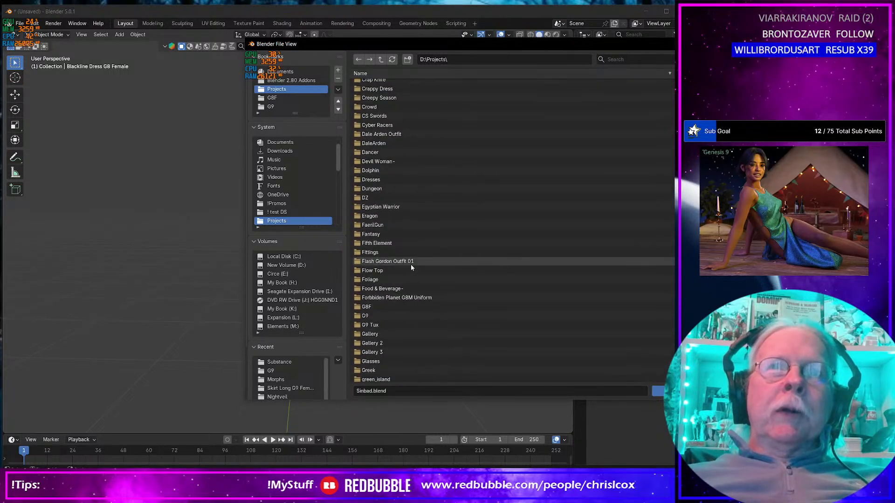
scroll(409, 263, down, 15)
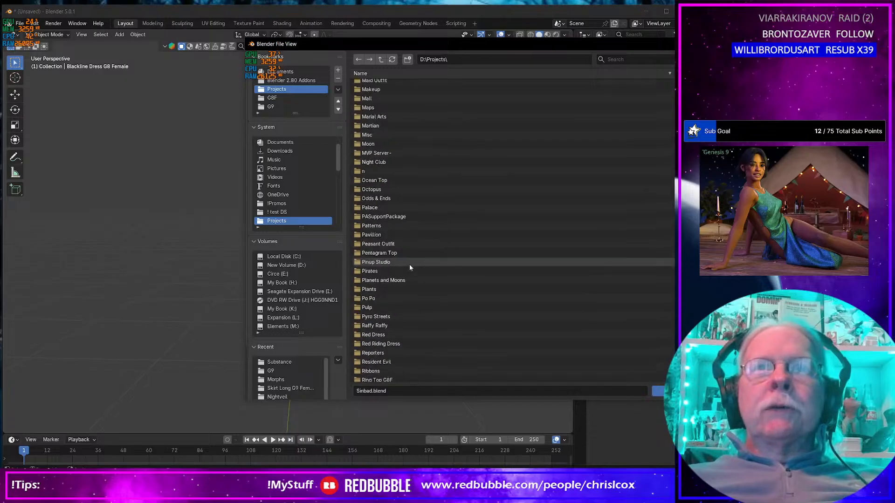
scroll(409, 264, down, 6)
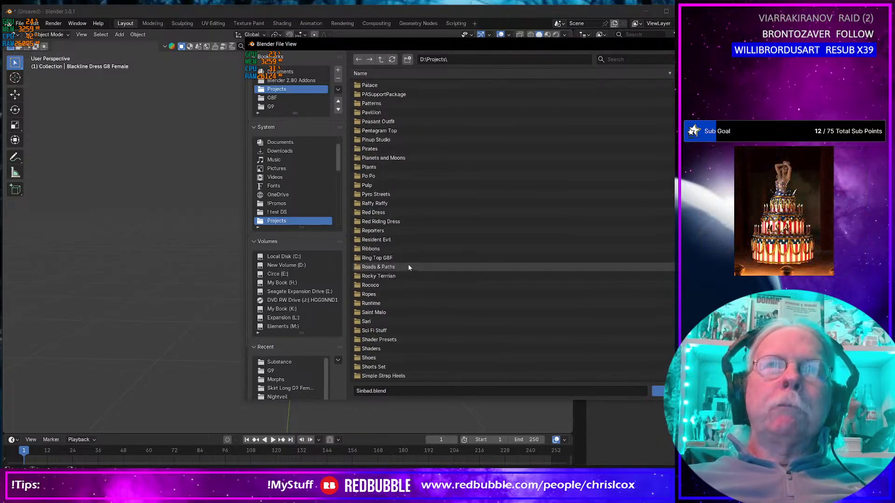
scroll(408, 264, down, 4)
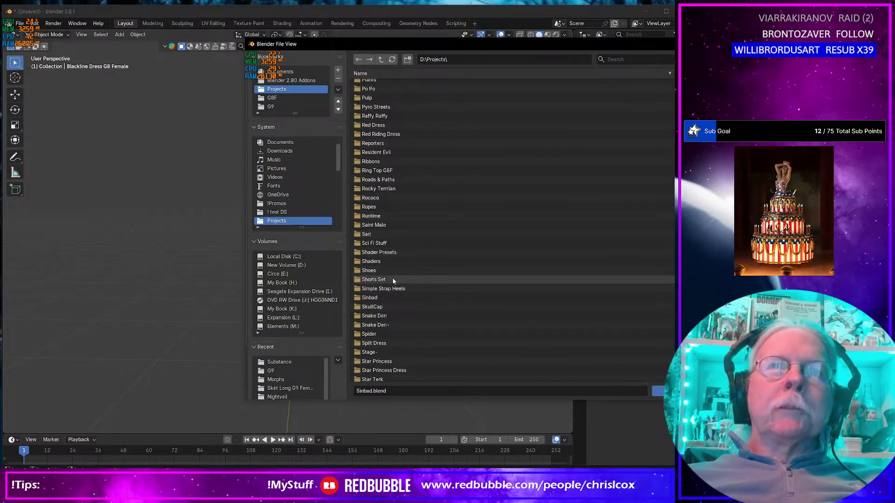
click(381, 271)
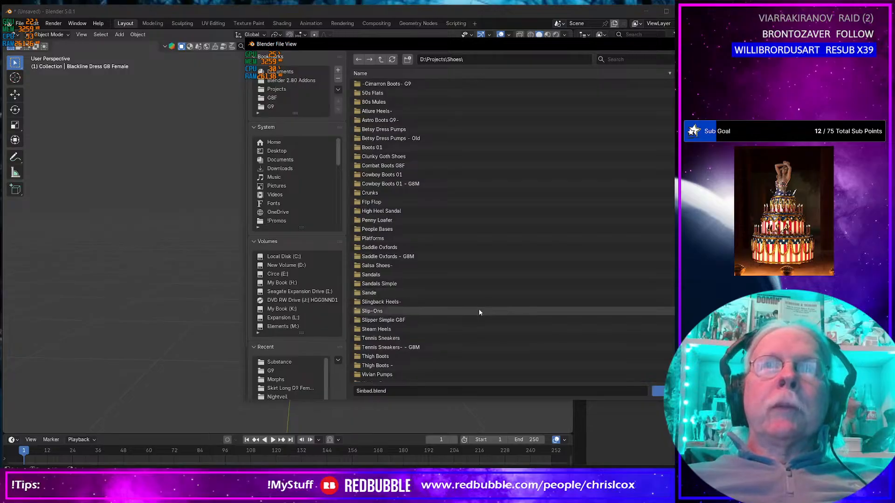
- Open Low Poly Rebel Boot.blend from the Shoes folder and look through the scene's collections
scroll(479, 309, down, 10)
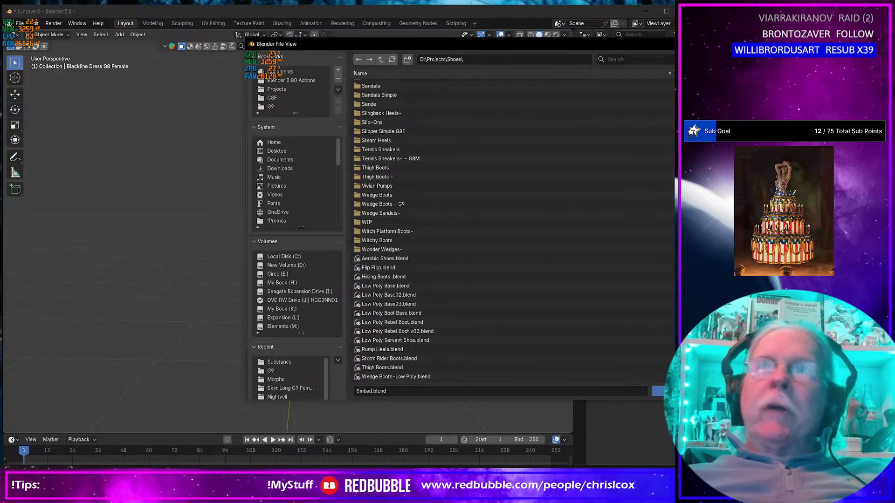
click(696, 73)
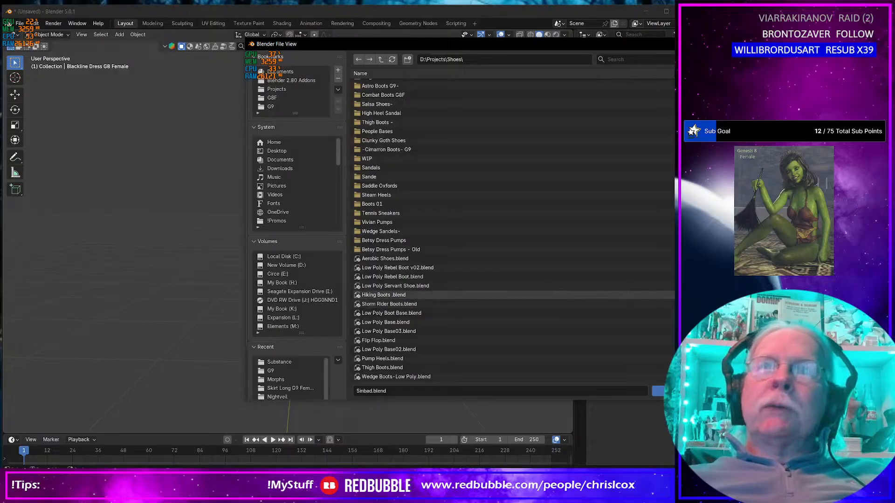
click(430, 268)
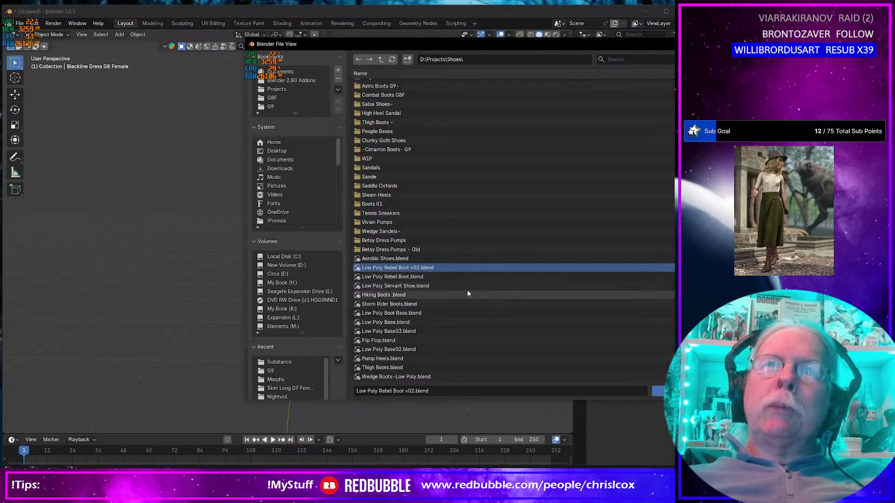
click(455, 287)
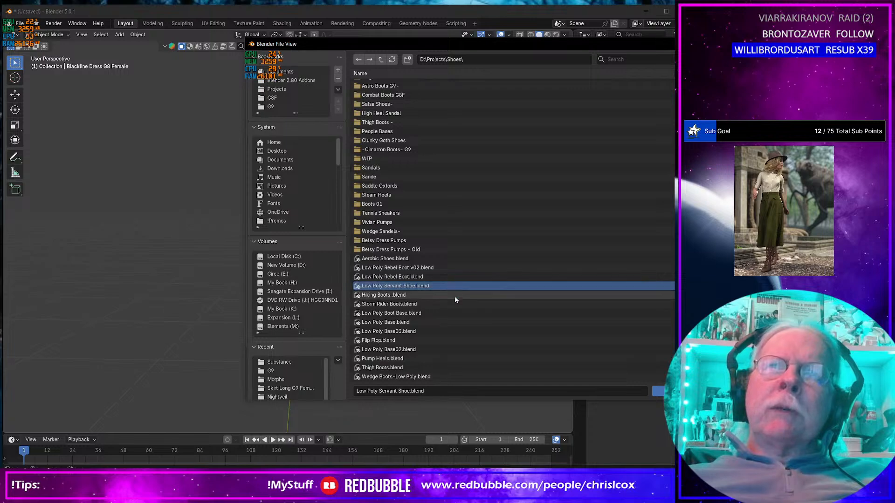
click(454, 303)
click(454, 314)
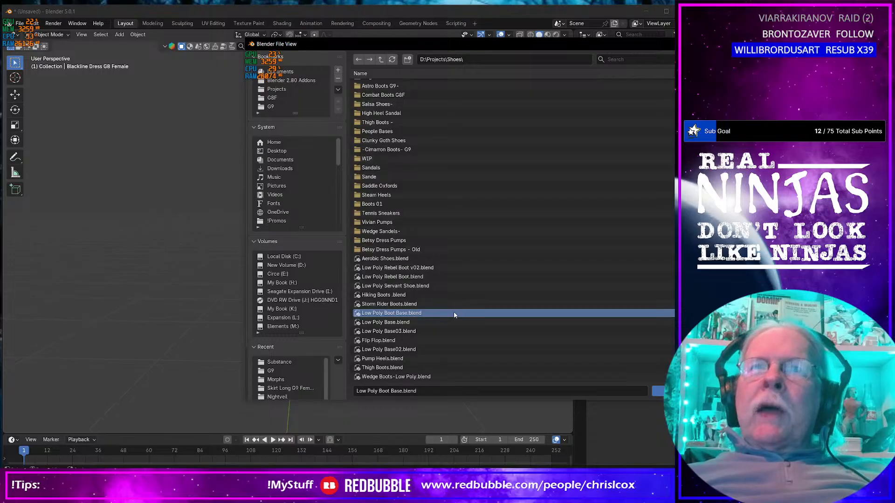
click(444, 286)
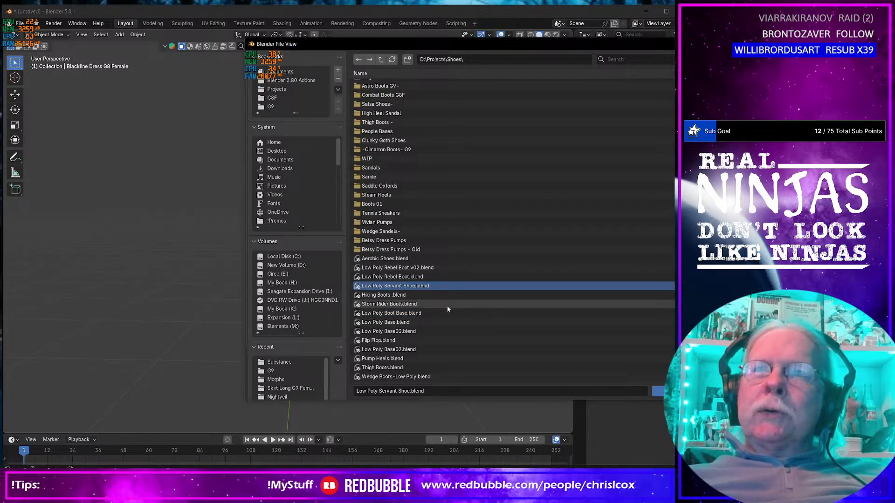
click(437, 277)
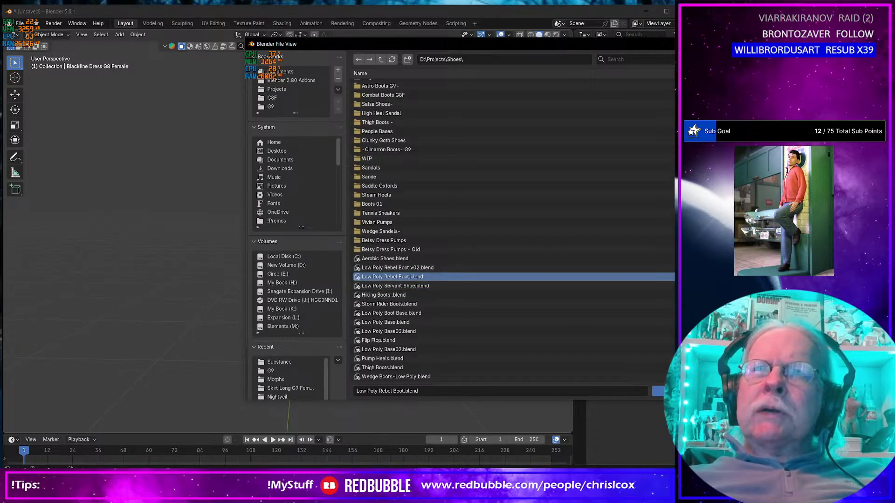
double_click(441, 276)
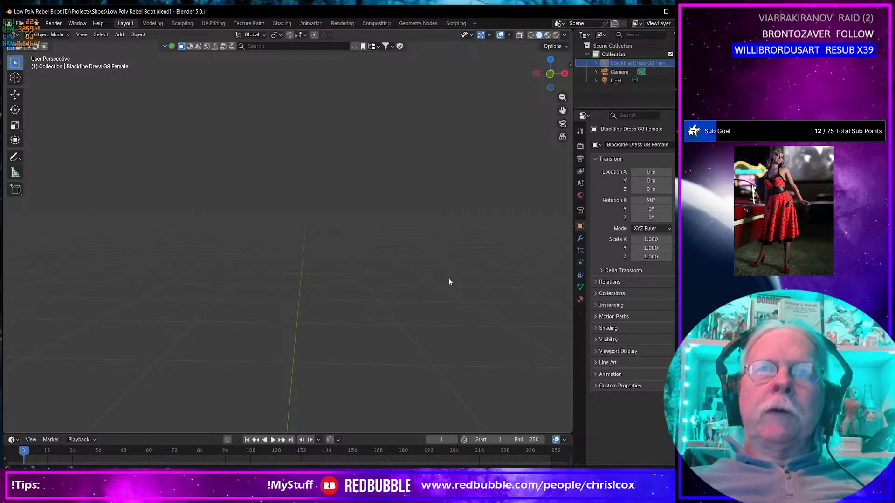
click(580, 88)
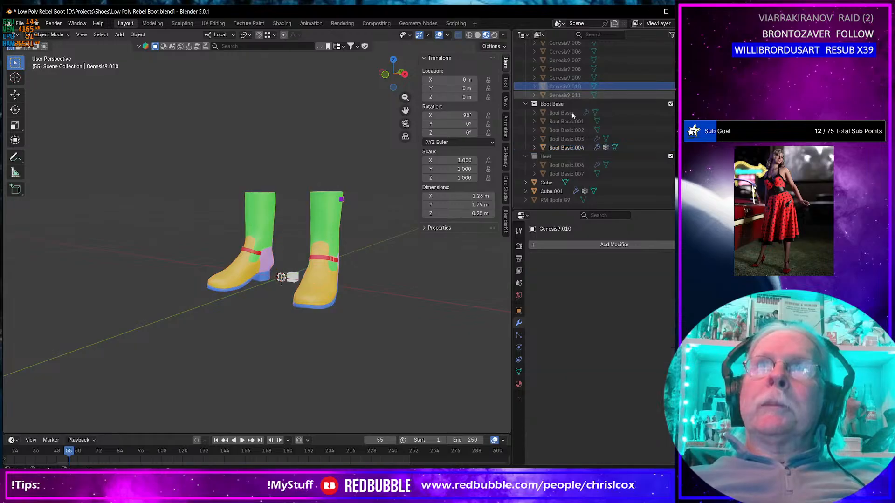
scroll(583, 152, up, 5)
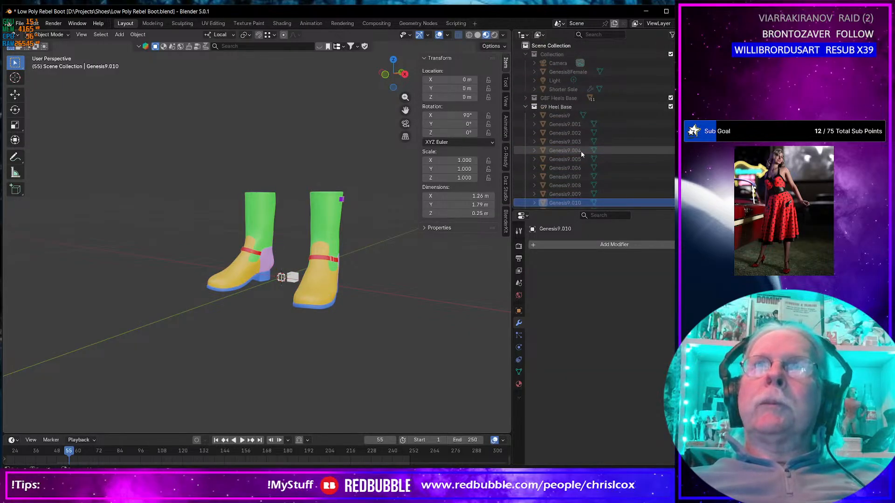
scroll(567, 147, down, 5)
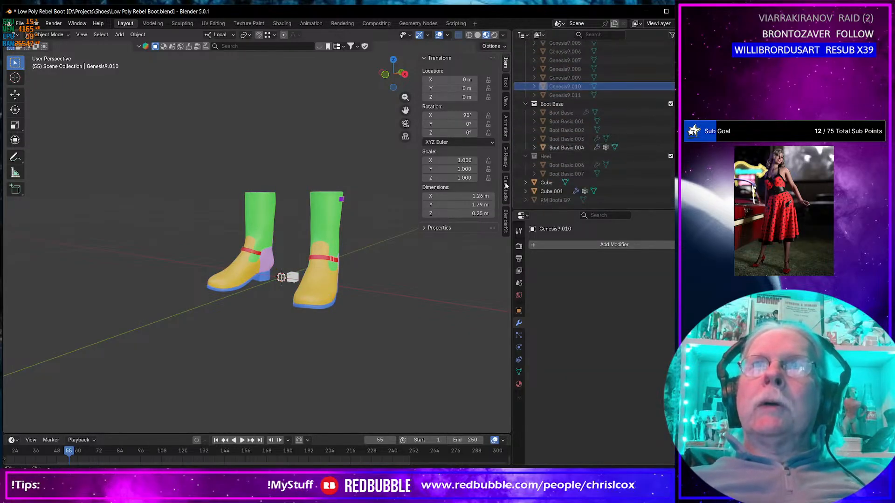
- Start saving the boot scene as a new file and choose the folder D:\Projects\Dresses\Blackline\WIP
click(20, 25)
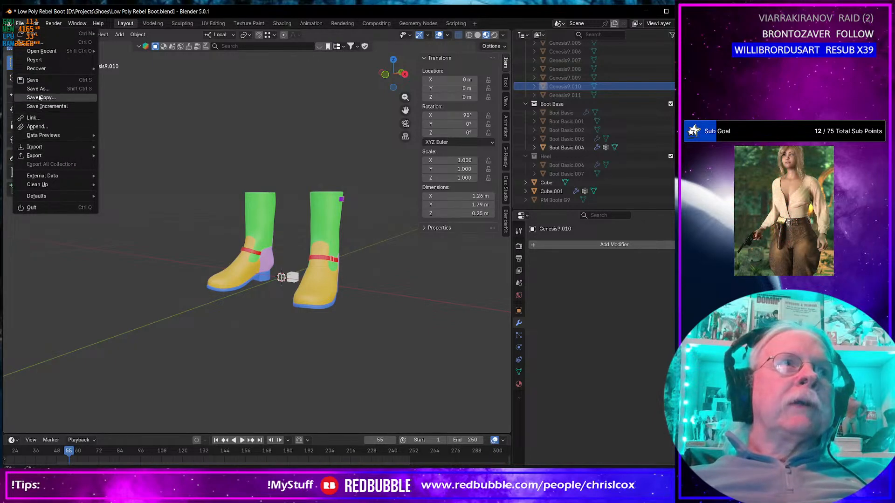
click(37, 89)
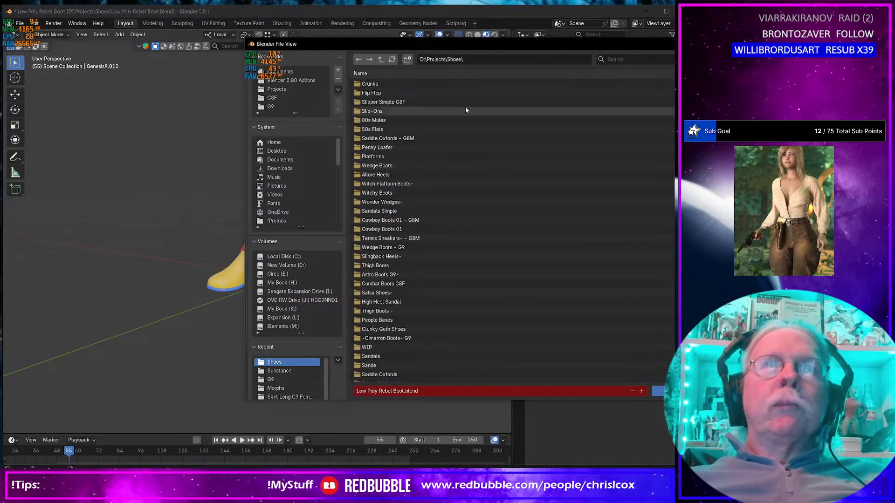
click(380, 60)
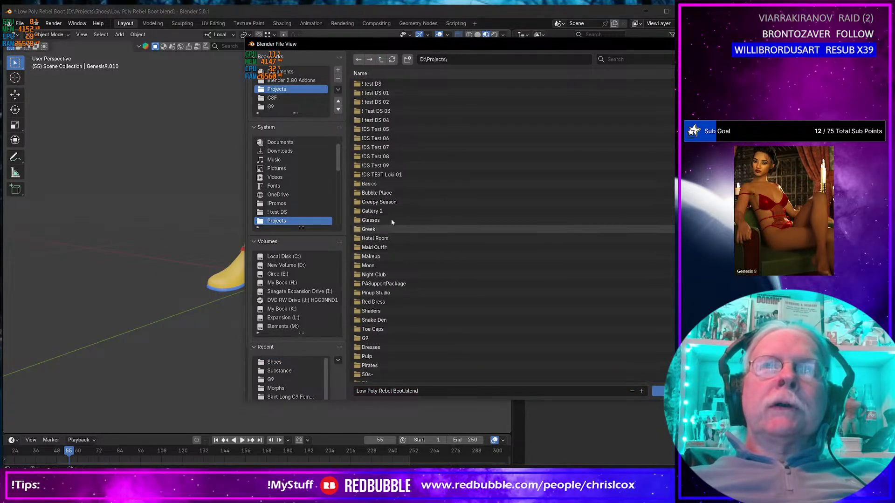
click(361, 73)
scroll(398, 225, down, 6)
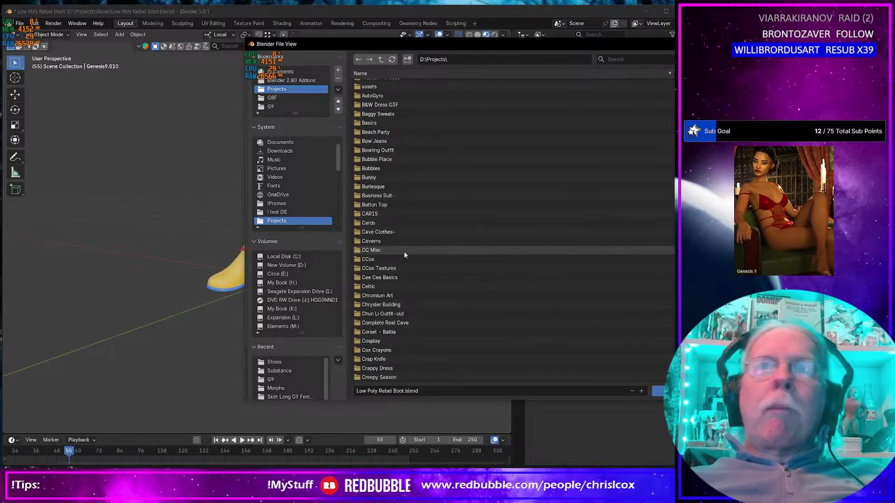
scroll(384, 299, down, 5)
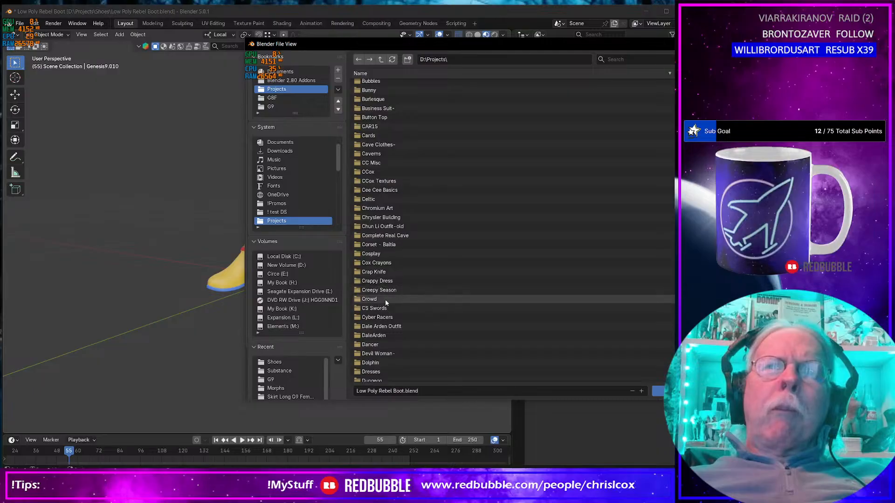
scroll(385, 300, down, 3)
click(382, 321)
double_click(383, 321)
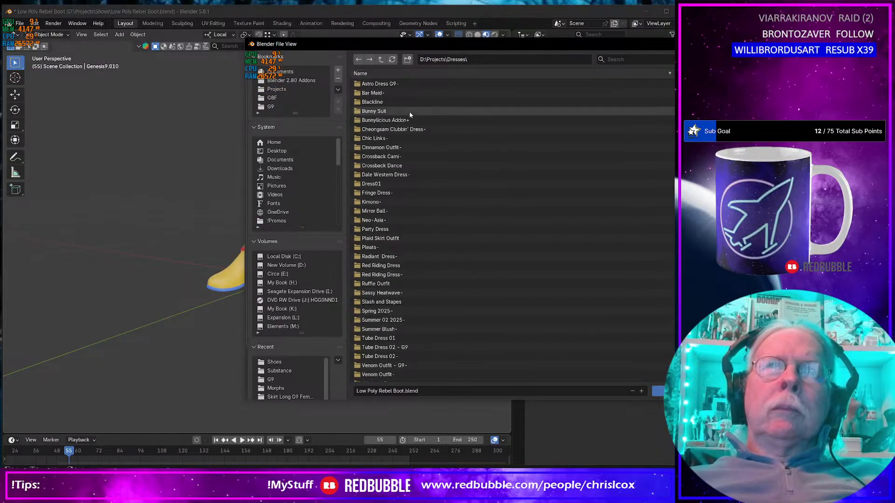
double_click(387, 102)
double_click(376, 119)
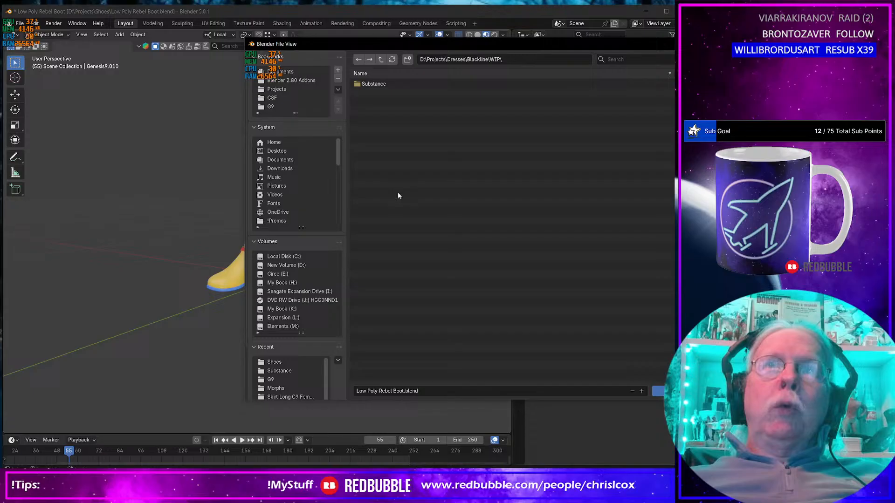
- Name the file Blackline Heels and save it in the WIP folder
click(433, 394)
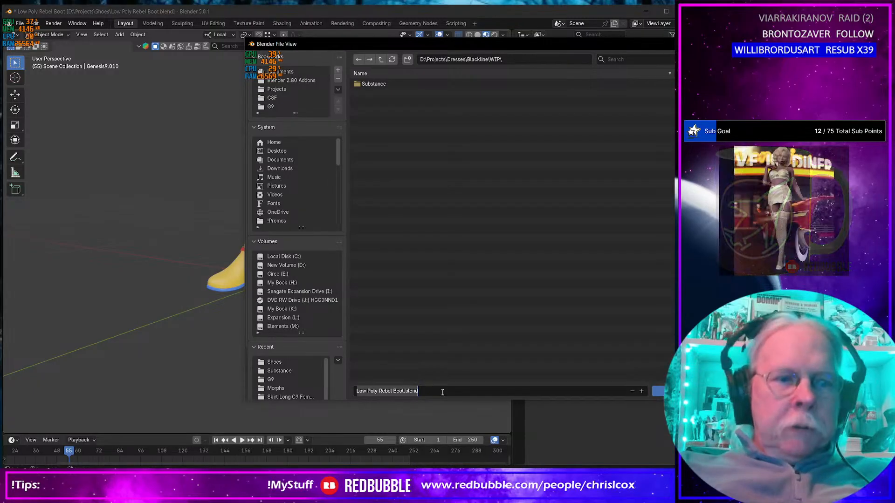
text(Blackline Heels)
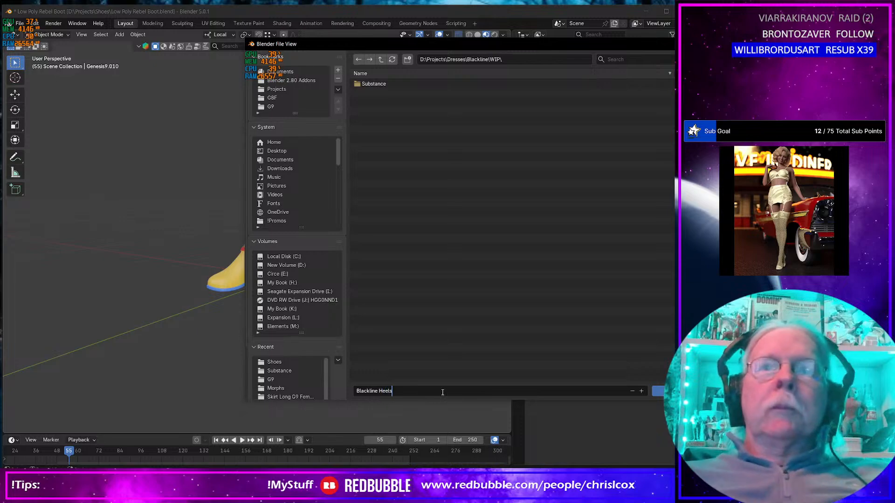
key(Return)
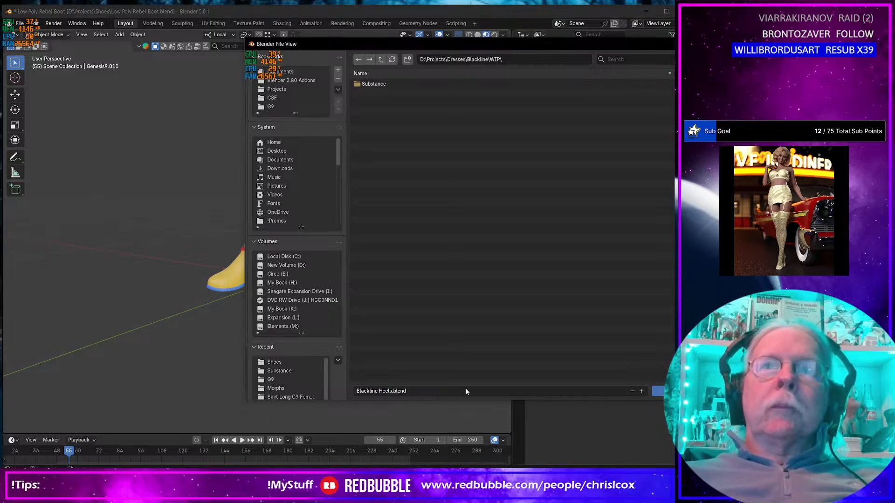
click(658, 390)
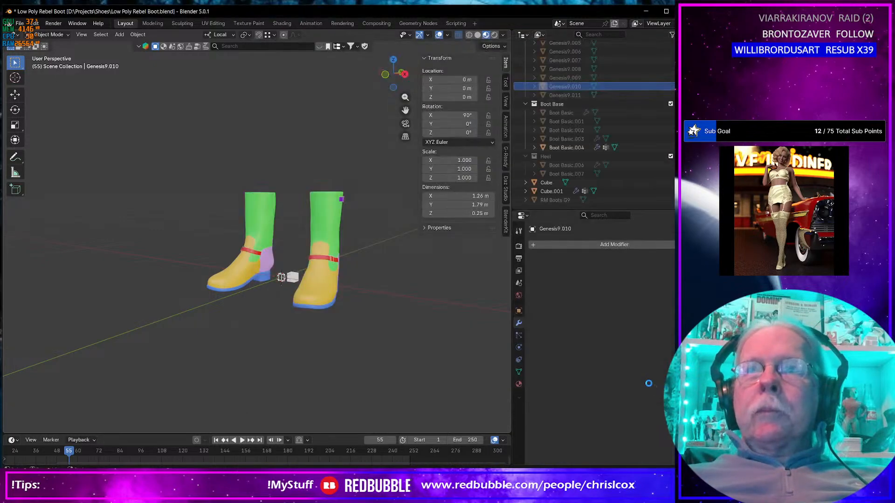
- Enlarge the outliner, show Boot Basic in the Boot Base collection, and hide Boot Basic.004
drag(565, 211, 556, 286)
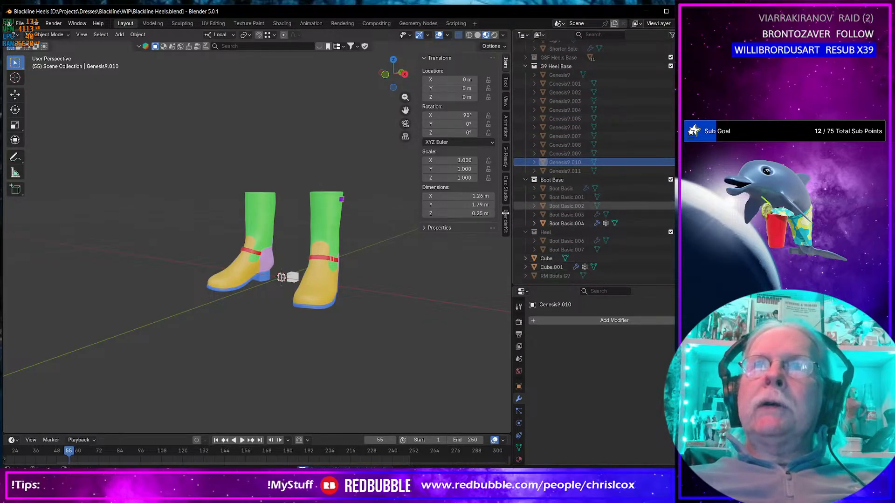
click(562, 223)
click(569, 179)
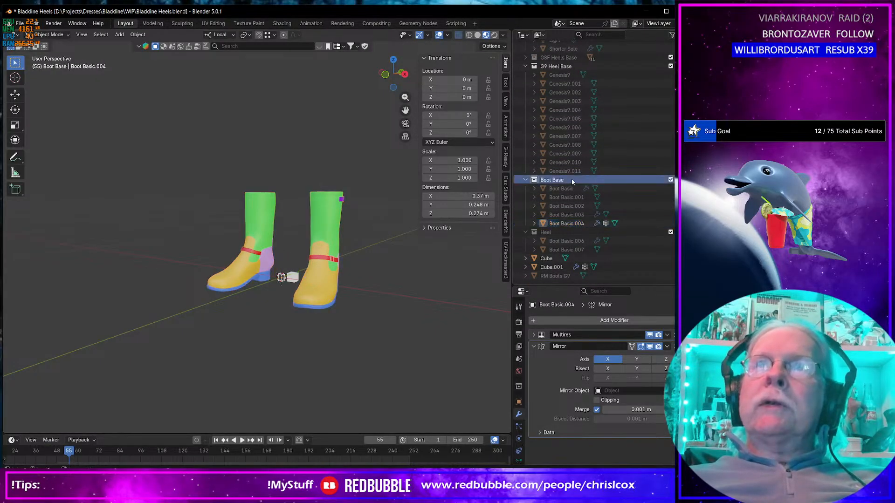
right_click(572, 179)
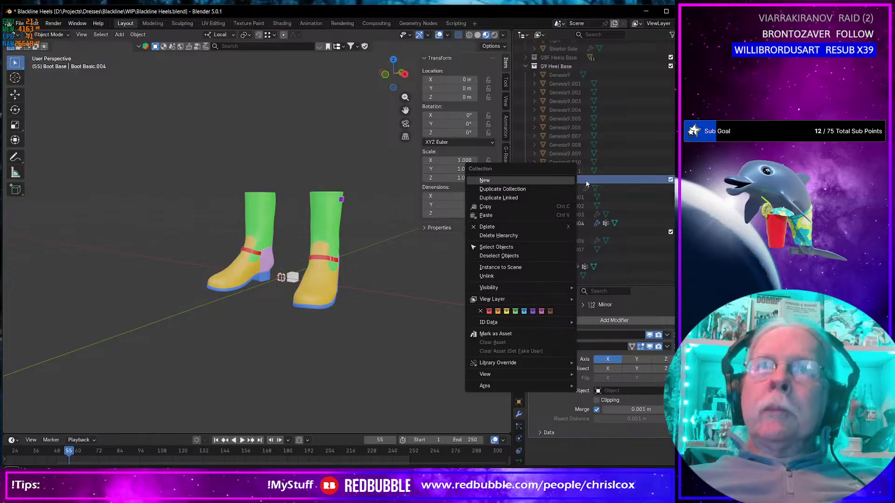
click(585, 180)
click(679, 188)
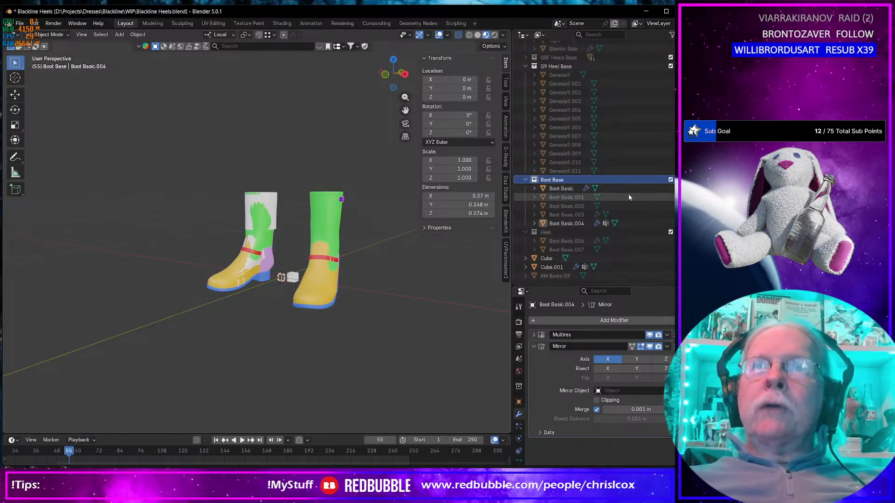
click(679, 223)
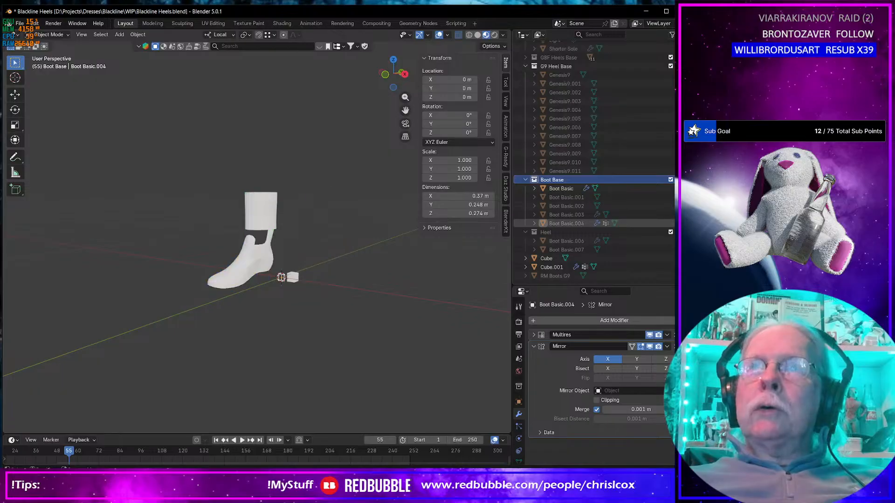
- Select the Boot Basic mesh and examine its sole from below
click(258, 218)
middle_drag(258, 218, 324, 213)
scroll(312, 224, up, 6)
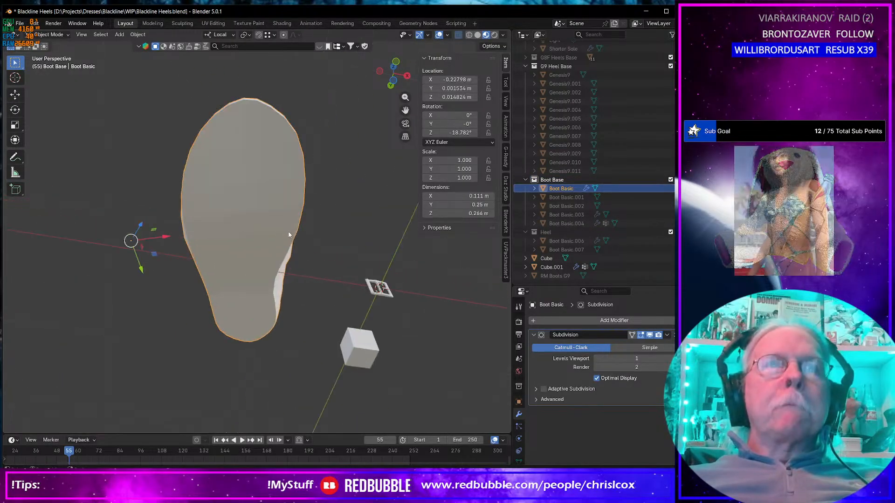
- Display the scene in wireframe and examine the Boot Basic mesh from below and from the side
click(471, 37)
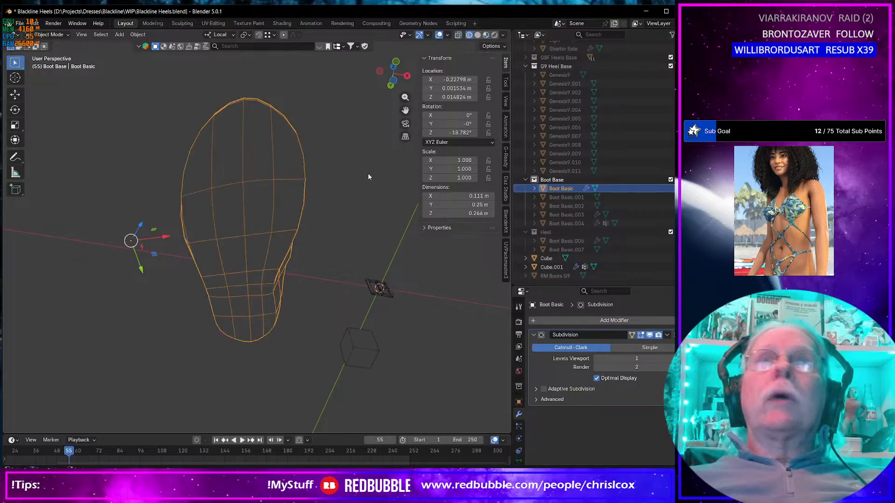
mouse_move(338, 199)
middle_down()
mouse_move(328, 208)
mouse_move(325, 199)
middle_up()
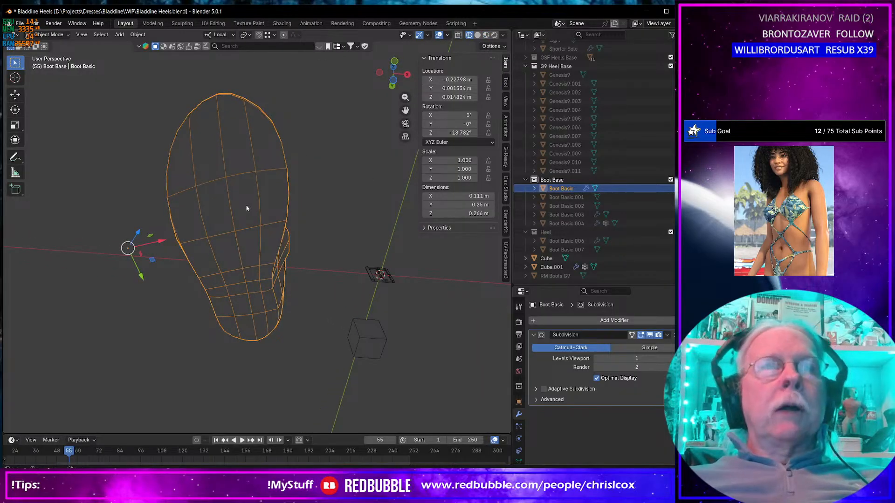
middle_drag(247, 207, 194, 231)
middle_drag(145, 299, 174, 340)
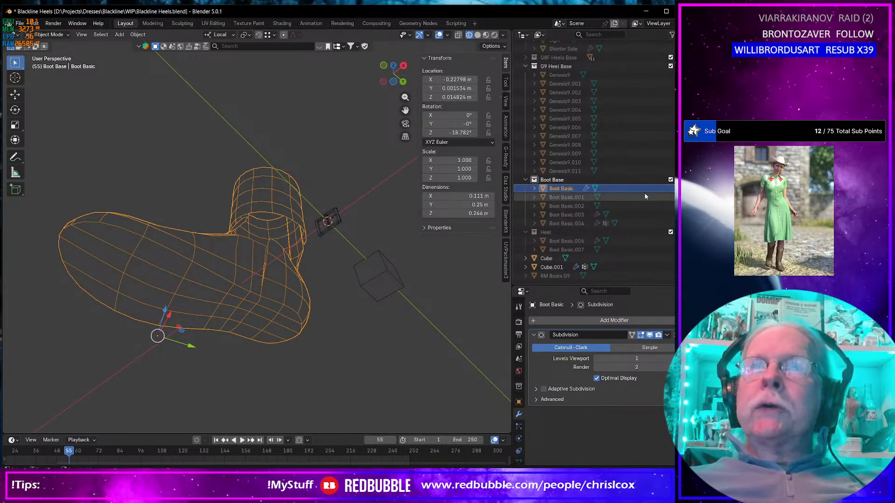
- Move Boot Basic into the G9 Heel Base collection and delete the Boot Base collection with its hierarchy
right_click(569, 190)
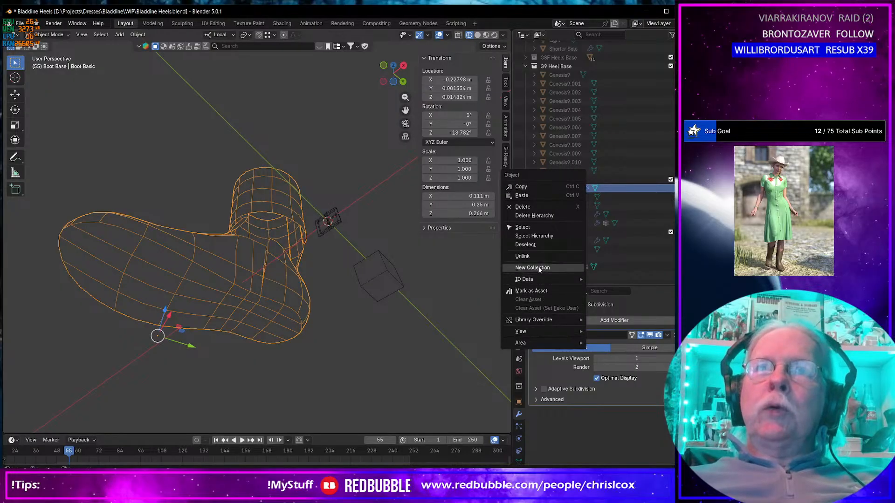
drag(569, 190, 570, 177)
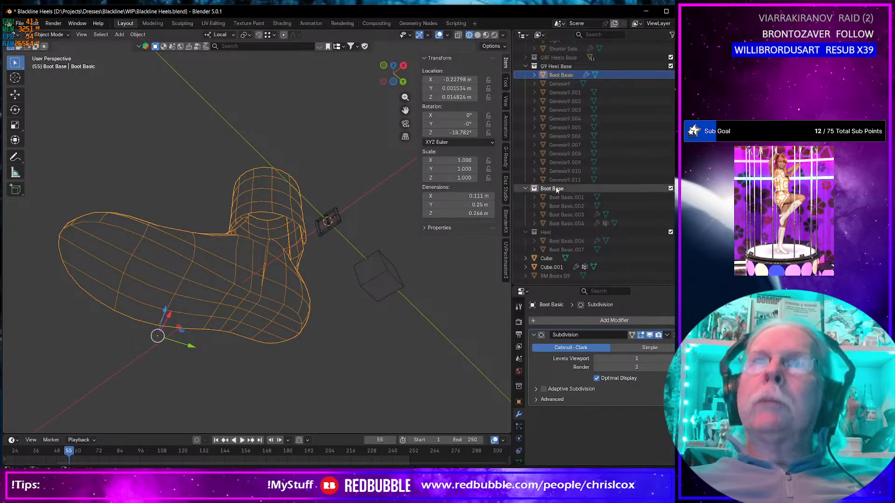
click(574, 188)
right_click(574, 189)
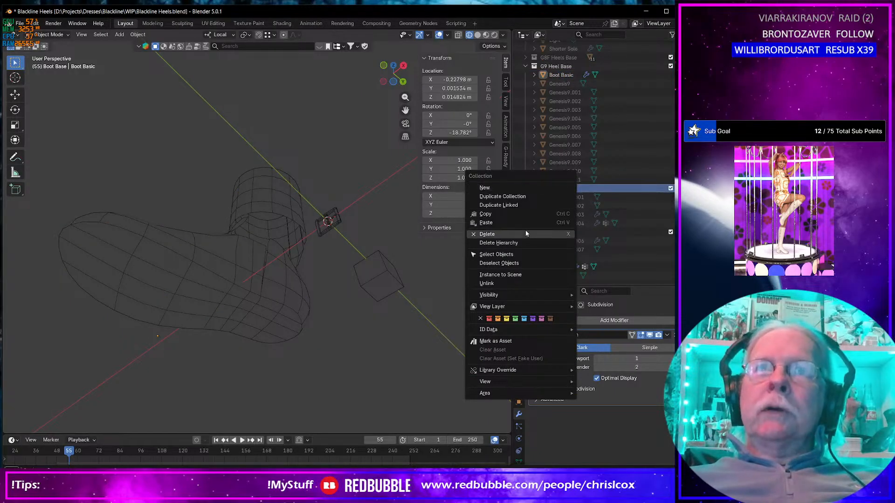
click(521, 241)
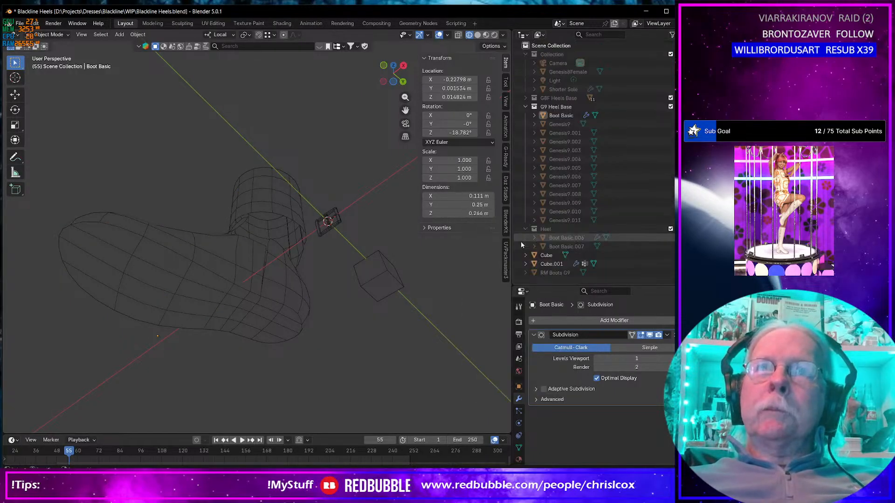
- Leave only Boot Basic.006 visible in the Heel collection and delete the Boot Basic object from G9 Heel Base
click(574, 230)
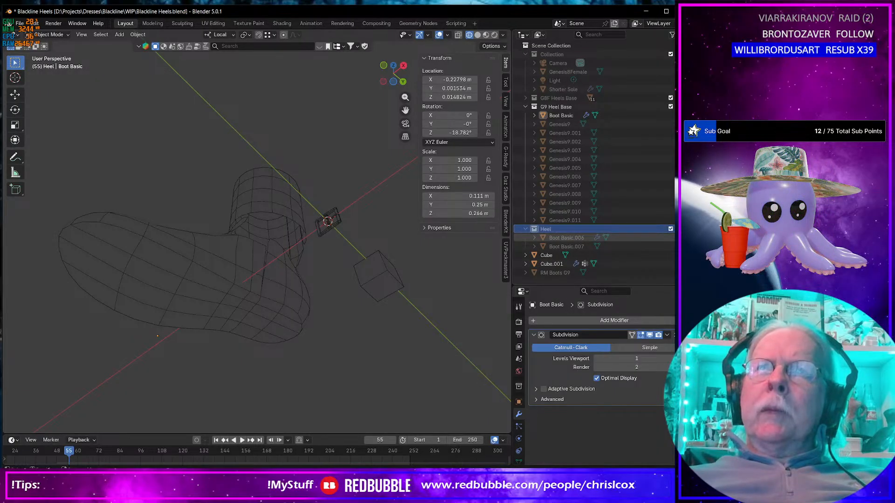
click(680, 228)
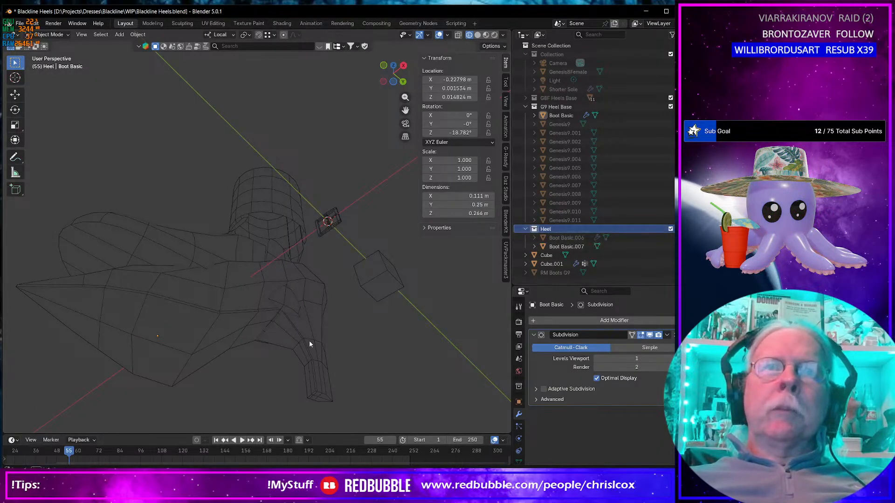
middle_drag(309, 340, 269, 343)
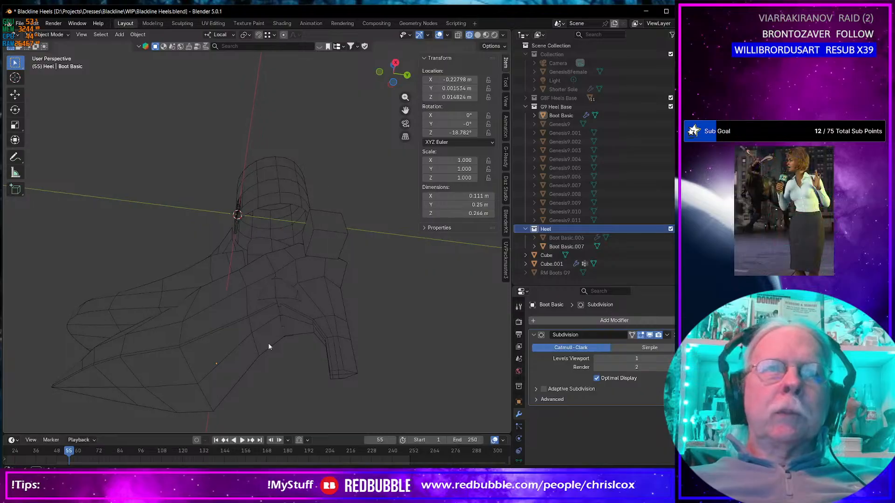
click(680, 238)
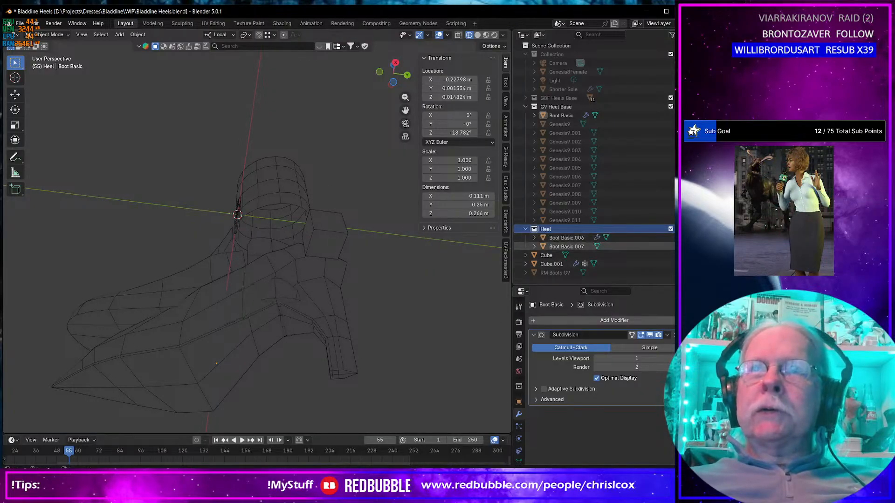
click(680, 247)
middle_drag(368, 327, 392, 368)
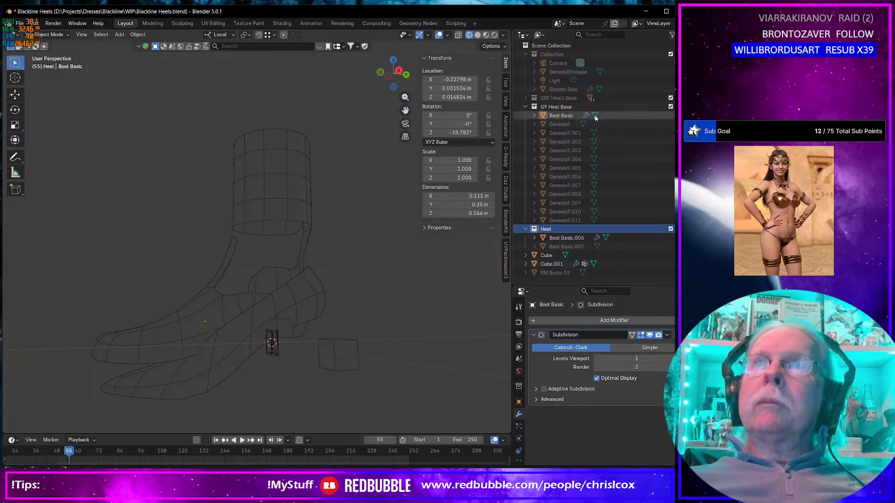
click(578, 117)
key(Delete)
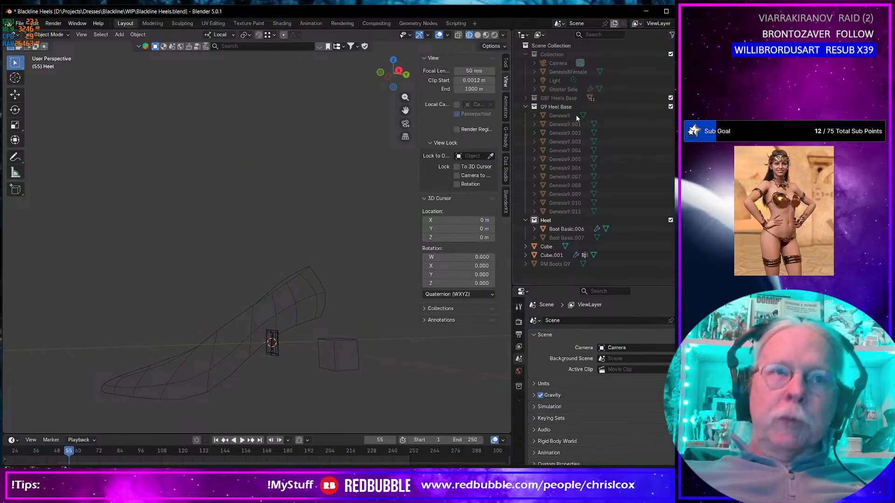
- Inspect the Boot Basic.006 sole from several angles and select the small cube near its heel
click(314, 303)
middle_drag(315, 306, 312, 236)
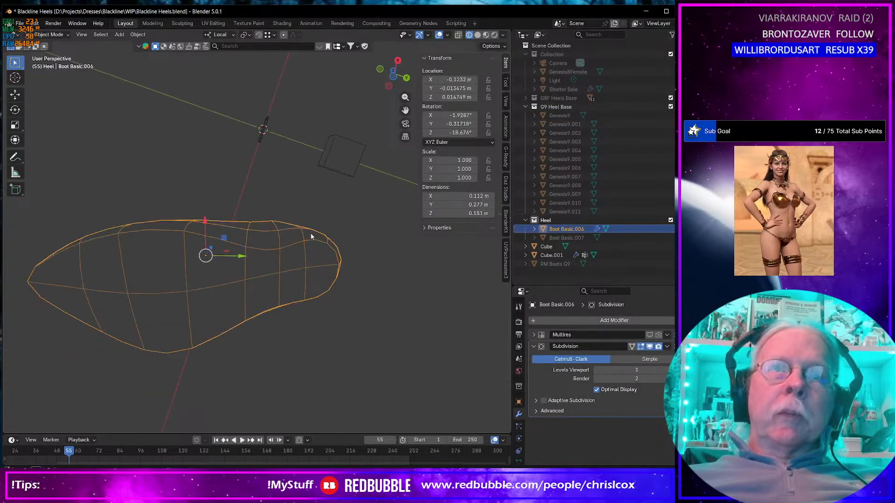
middle_drag(399, 253, 413, 347)
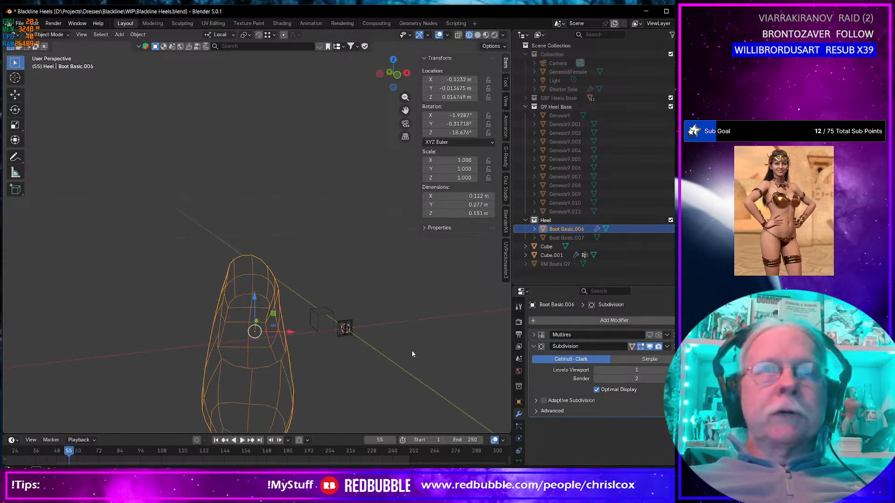
middle_drag(348, 367, 251, 319)
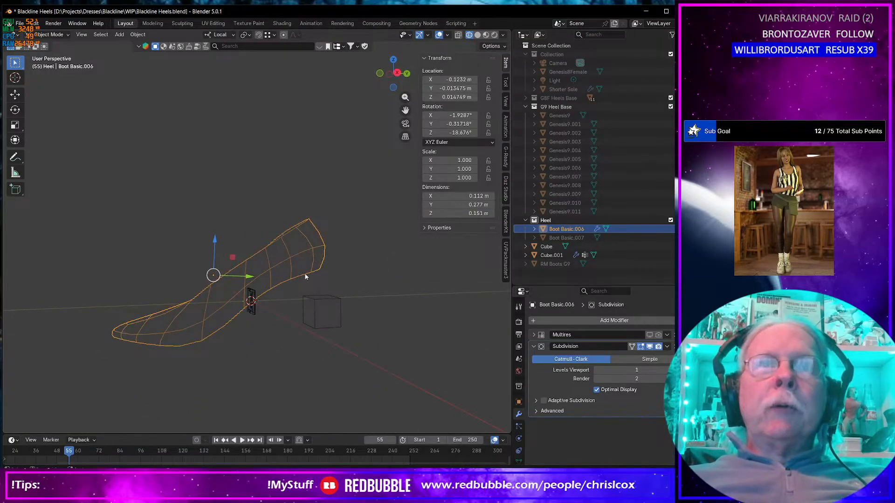
middle_drag(305, 277, 315, 295)
click(315, 296)
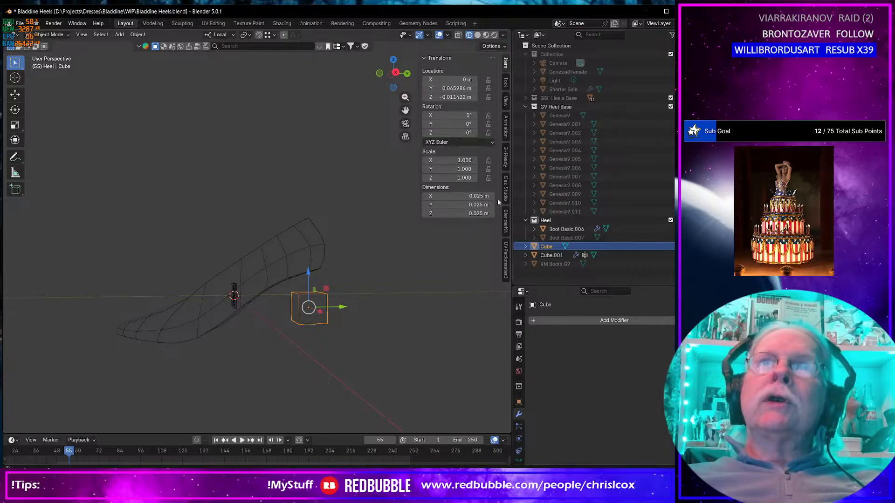
click(477, 196)
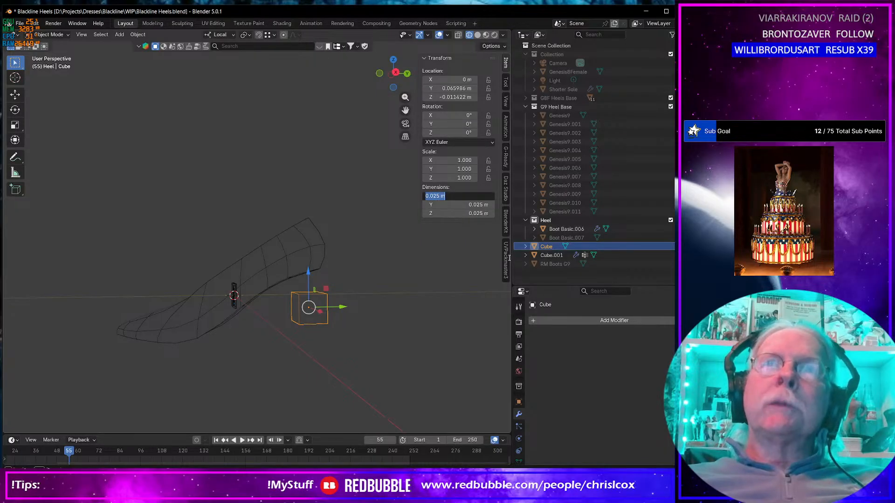
text(.0)
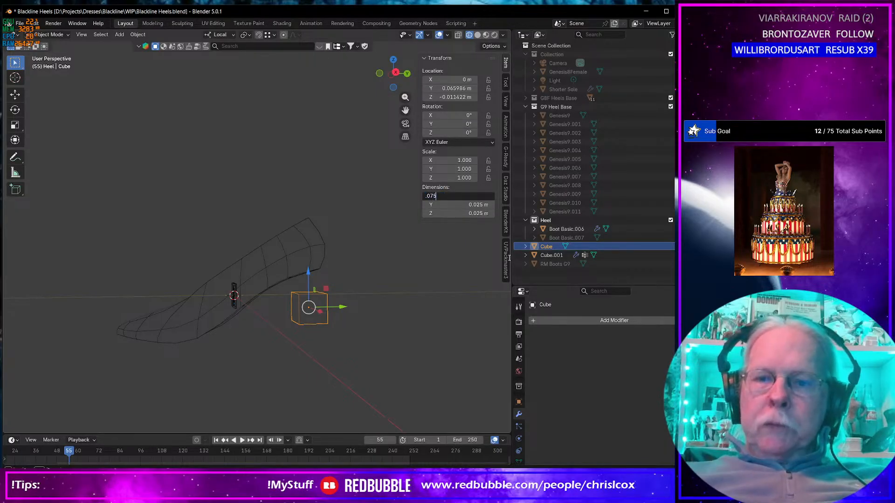
text(75)
key(Tab)
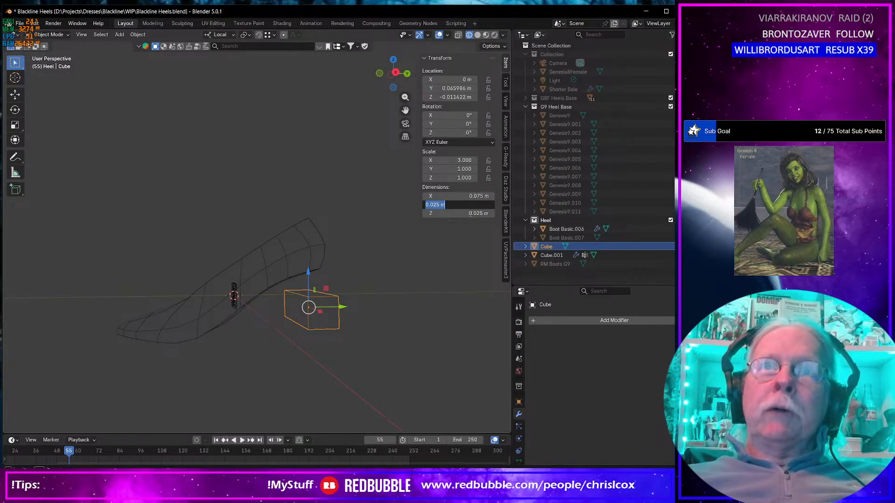
key(Return)
key(ctrl+z)
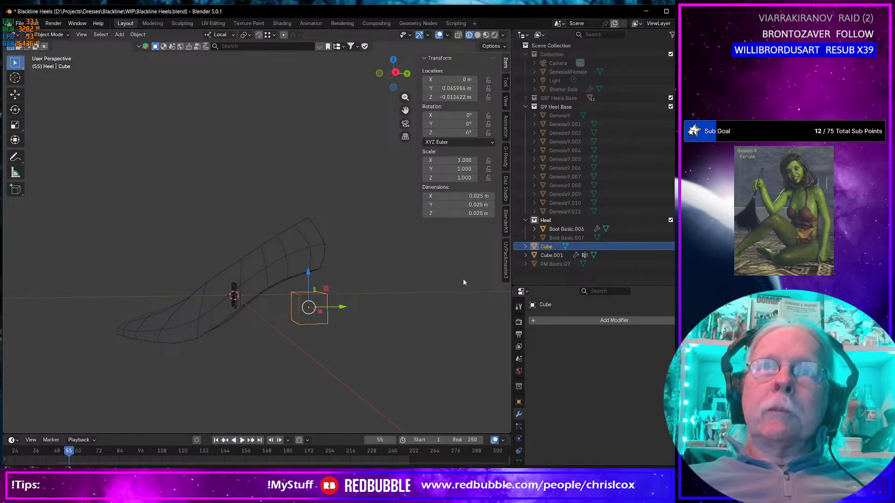
- Set the cube's Z dimension to 0.075 m
click(460, 214)
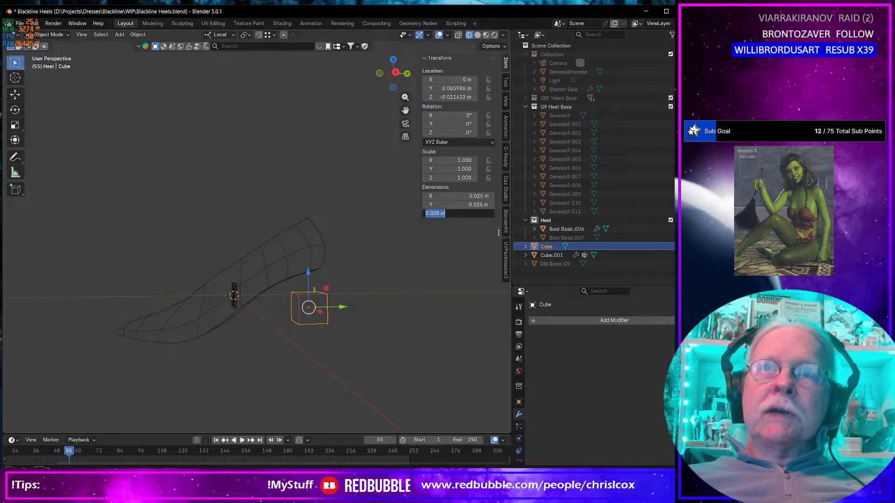
text(.075)
key(Return)
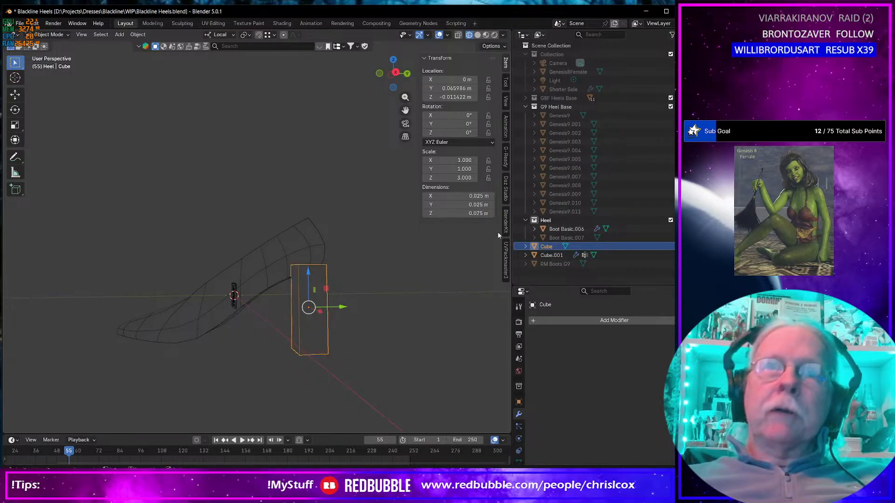
- In the left orthographic view, move the cube about 0.035 m along its local Y axis to sit under the sole's heel
middle_drag(338, 342, 366, 356)
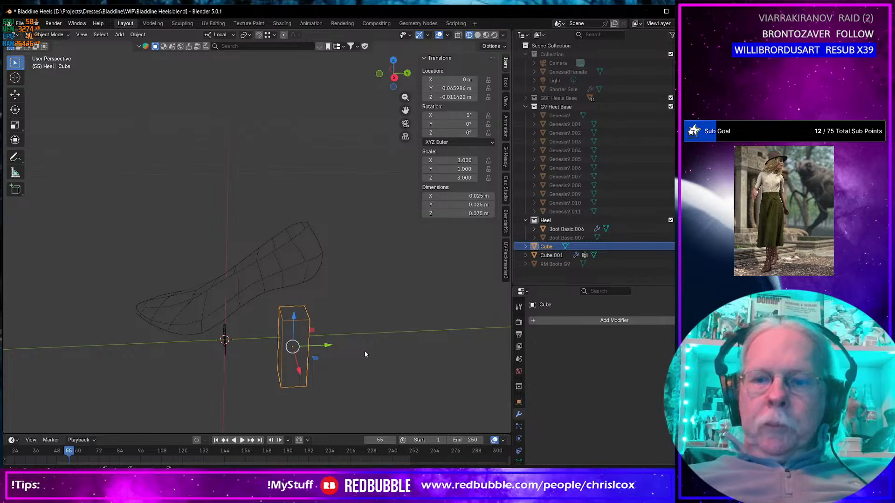
key(ctrl+KP_3)
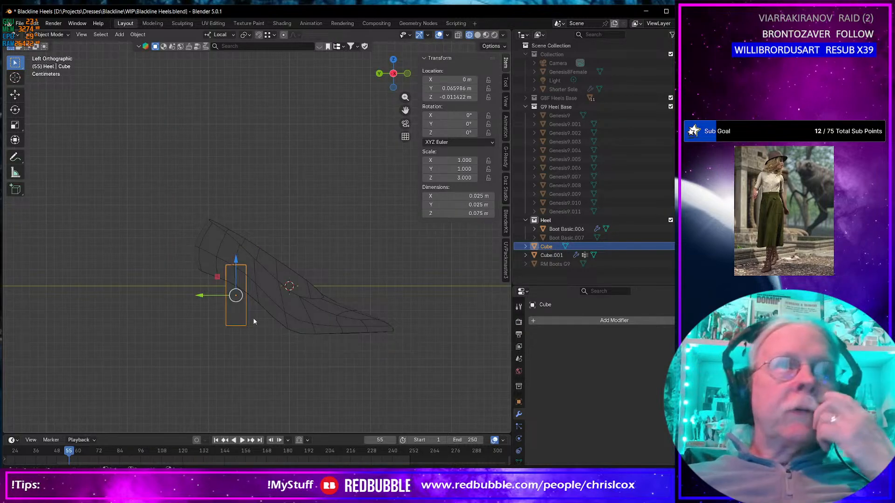
scroll(212, 309, up, 4)
shift+middle_drag(274, 334, 259, 200)
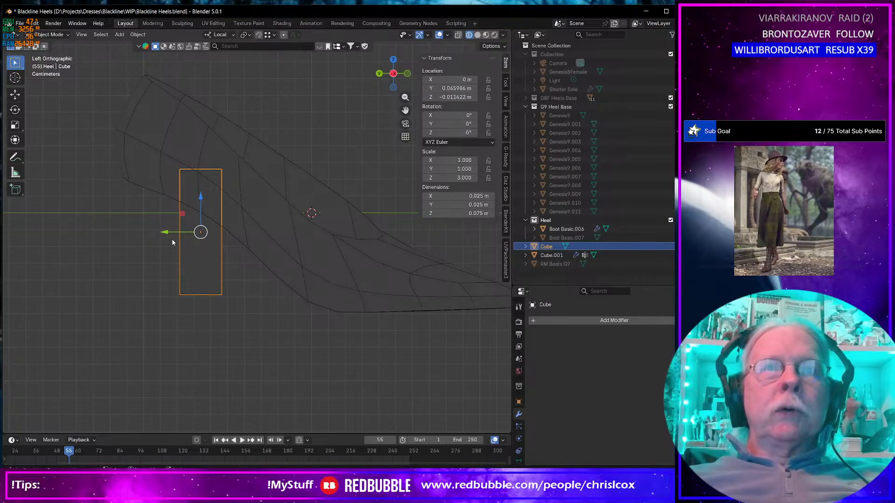
drag(157, 230, 100, 230)
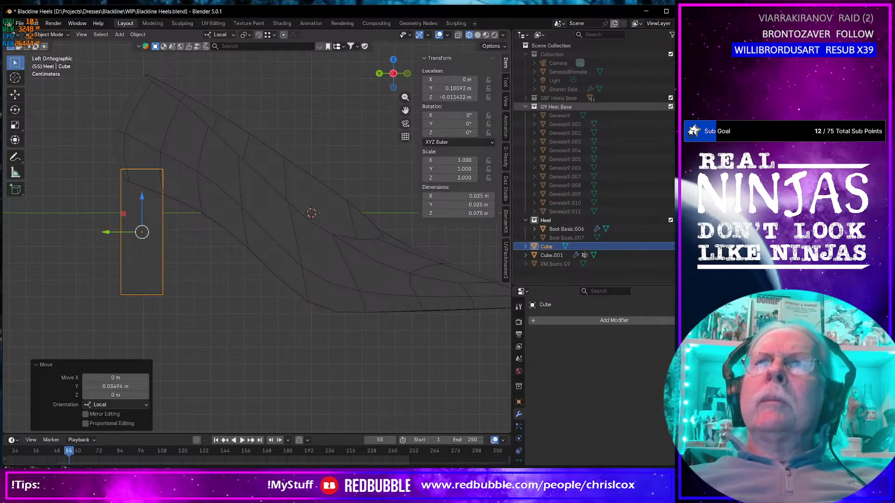
- Show the Genesis9 foot temporarily to compare it with the sole and the heel block, and hide it again
click(679, 115)
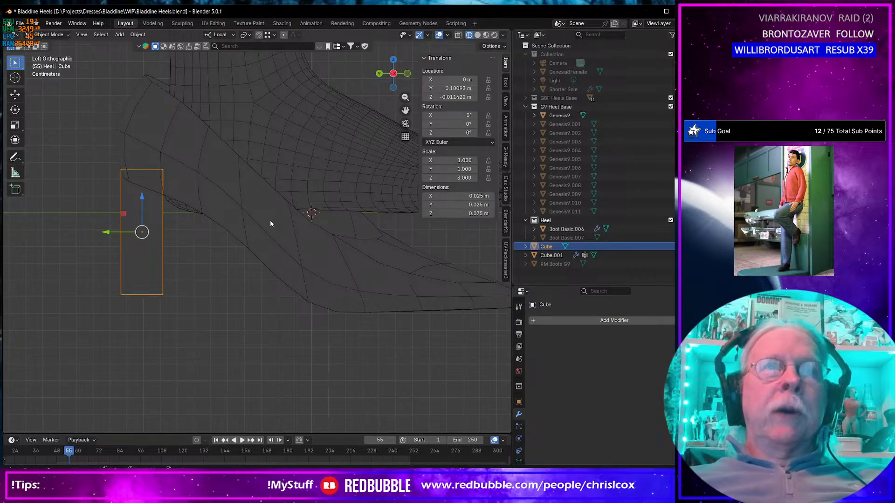
middle_drag(245, 257, 262, 269)
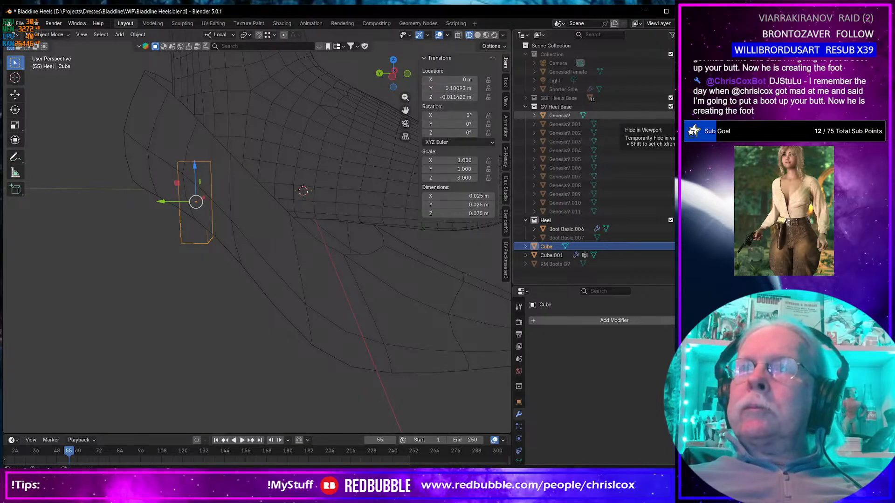
click(670, 116)
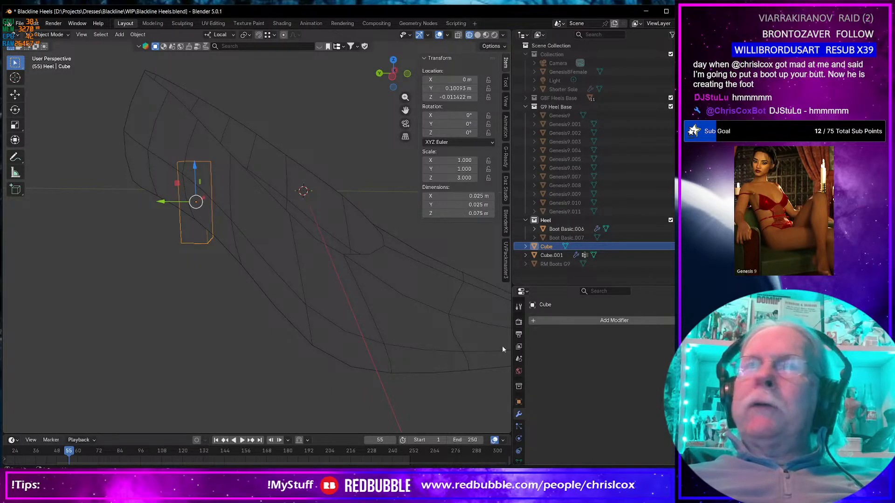
- Show the Genesis9.004 foot and check how it sits relative to the sole and the heel block
scroll(331, 294, down, 6)
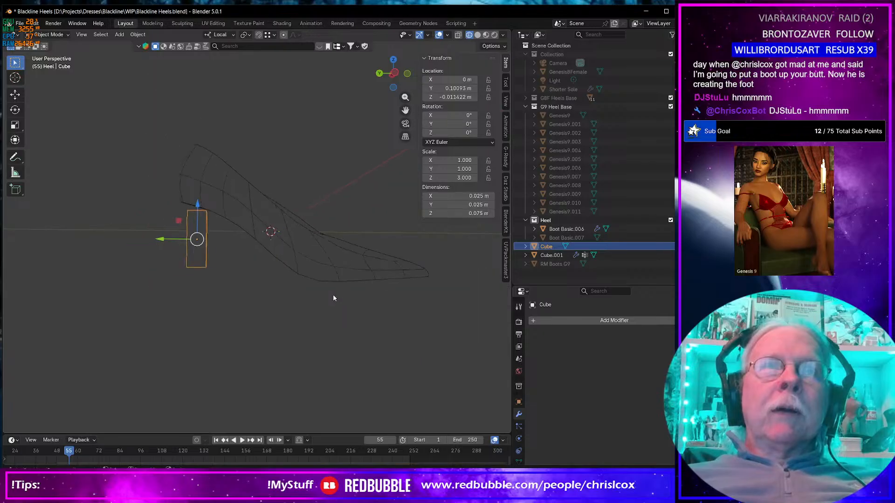
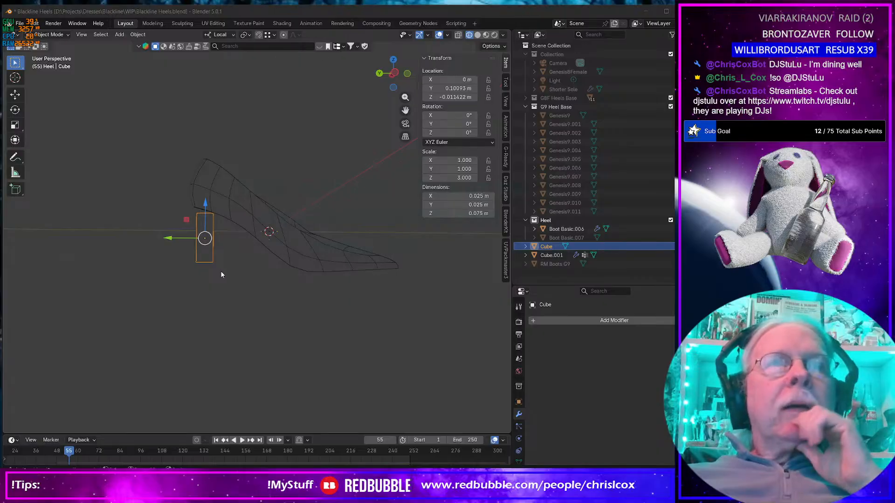
mouse_move(221, 273)
middle_down()
mouse_move(175, 280)
mouse_move(223, 269)
middle_up()
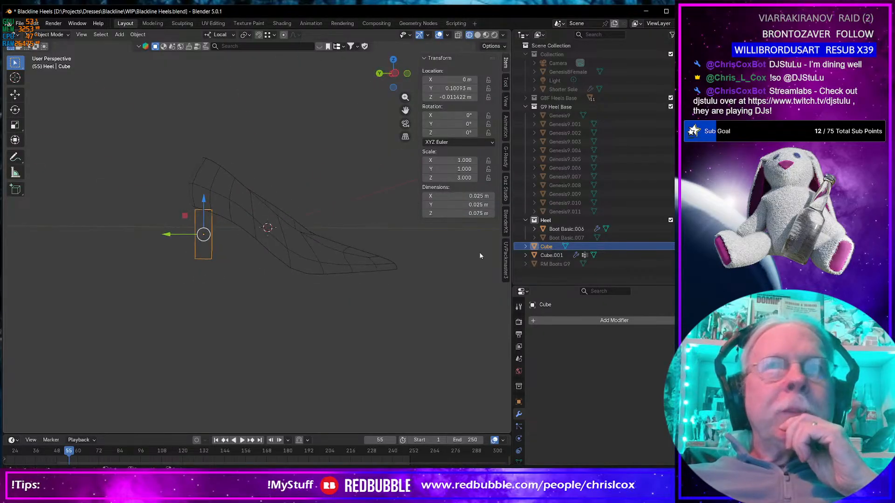
click(680, 151)
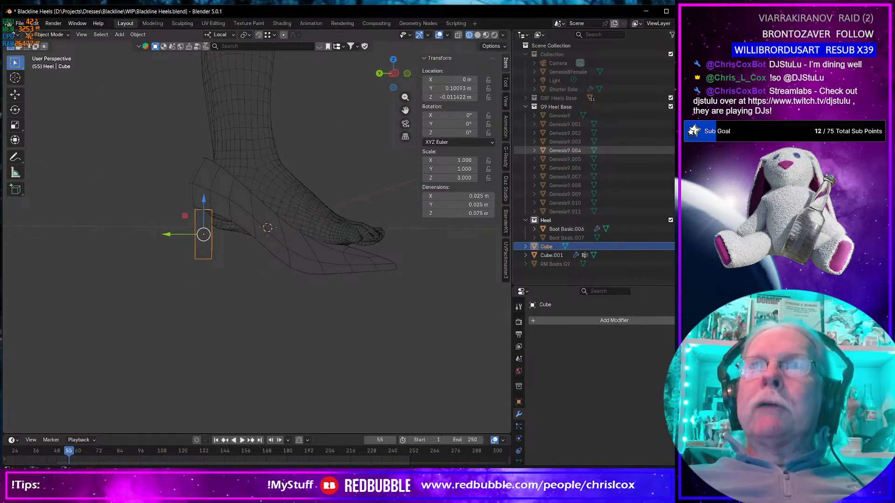
mouse_move(247, 223)
middle_down()
mouse_move(278, 223)
mouse_move(263, 223)
middle_up()
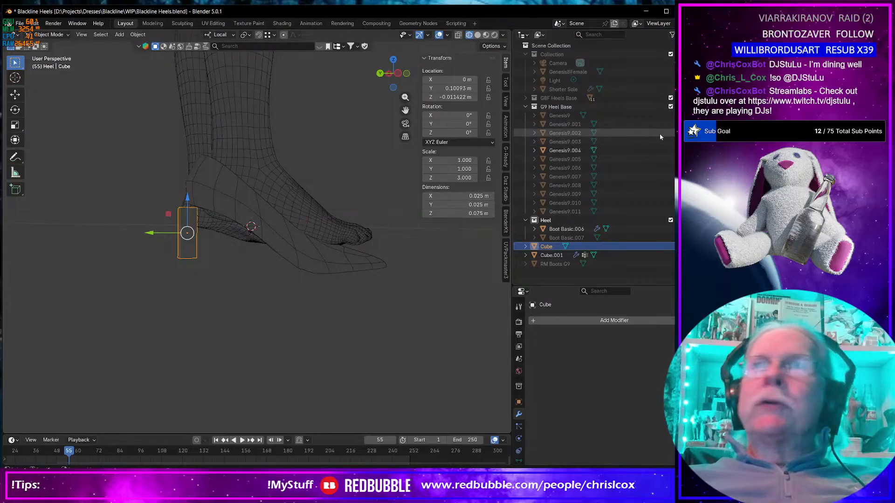
- Show the Genesis9.008 foot in place of Genesis9.004 and compare it with the sole in the left orthographic view
click(679, 151)
click(679, 185)
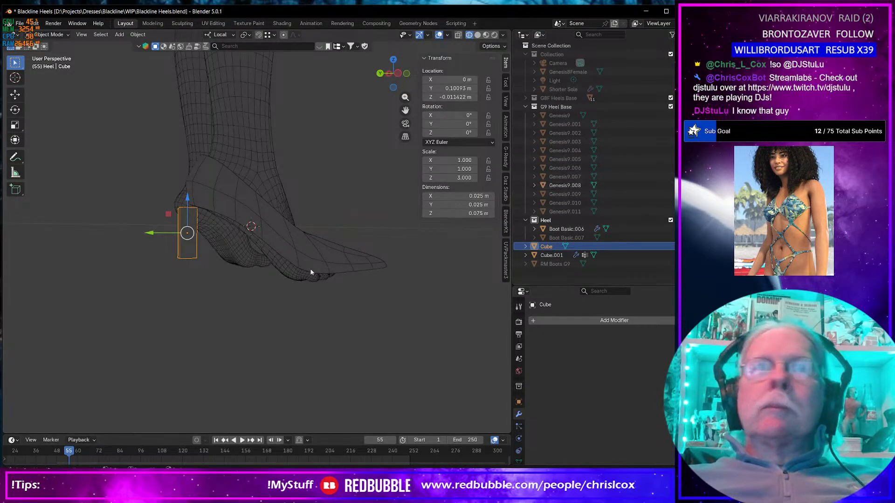
middle_drag(311, 272, 281, 267)
key(ctrl+KP_3)
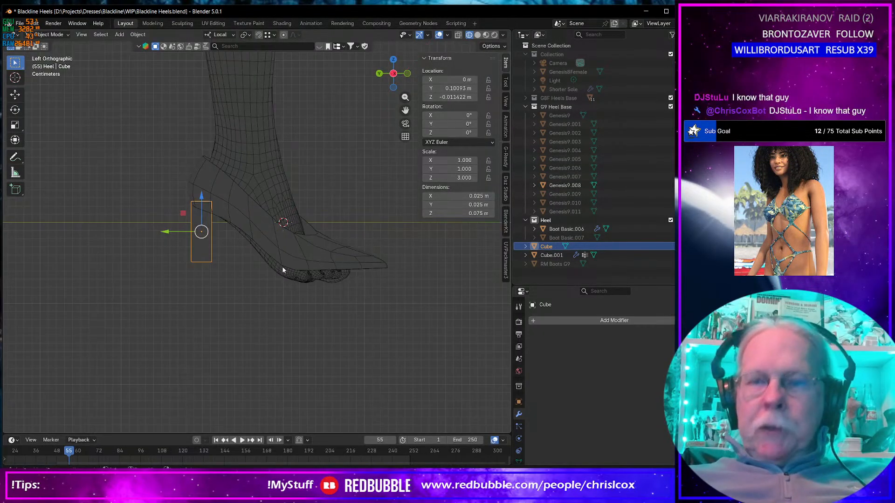
scroll(282, 270, up, 2)
click(282, 258)
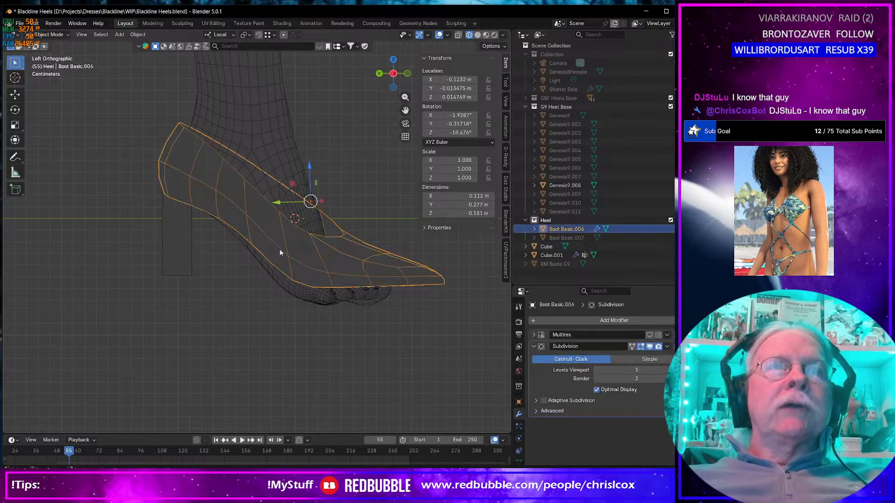
- Hide the Boot Basic.006 sole and swap the Genesis9.008 foot for Genesis9.006 to compare both with the heel block
key(h)
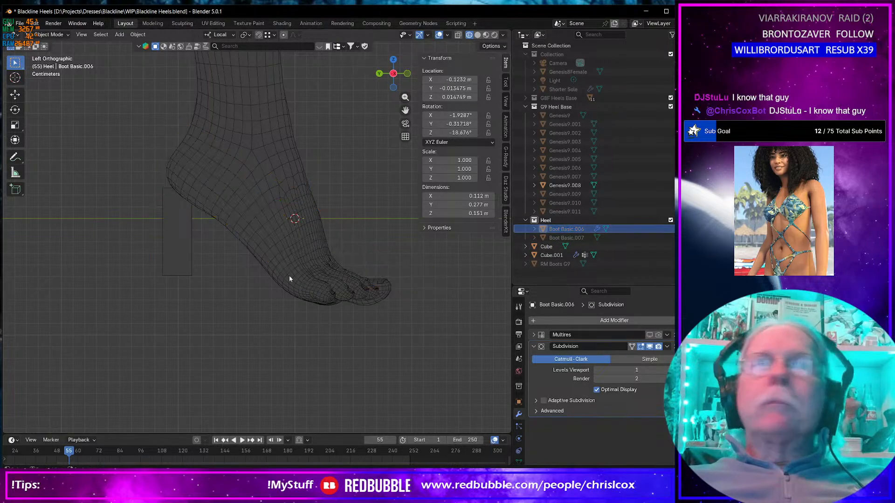
click(290, 218)
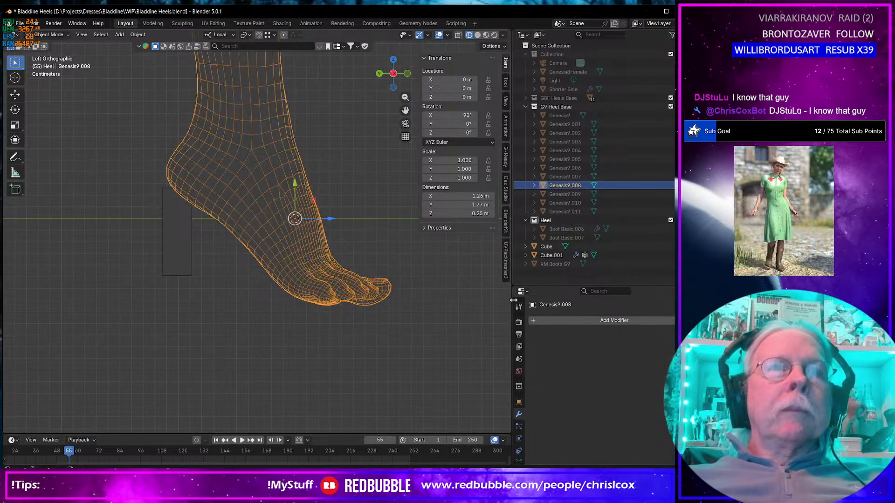
click(680, 185)
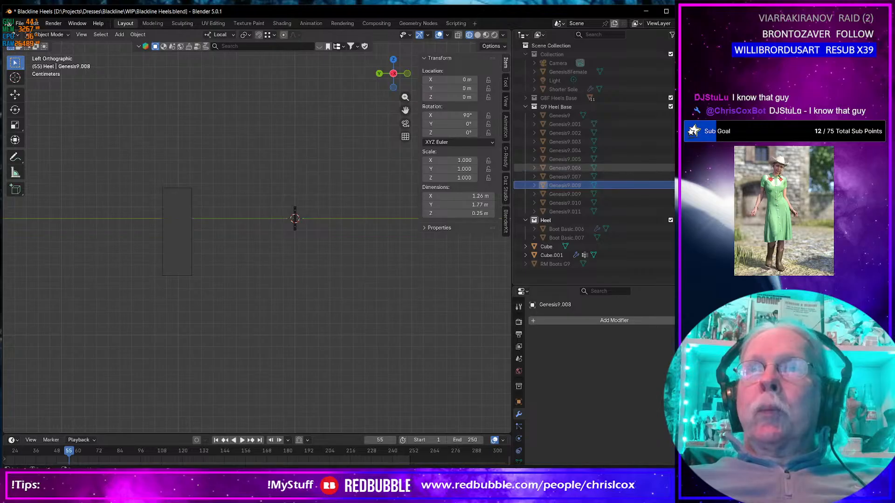
click(680, 168)
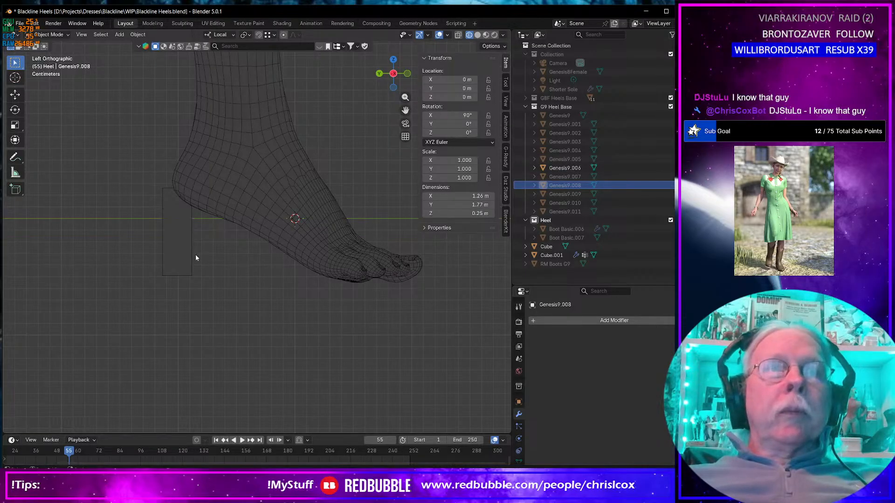
- Show the Genesis9.007 foot instead of Genesis9.006 and move the cube about -0.007 m along its local Y axis under the heel
click(178, 231)
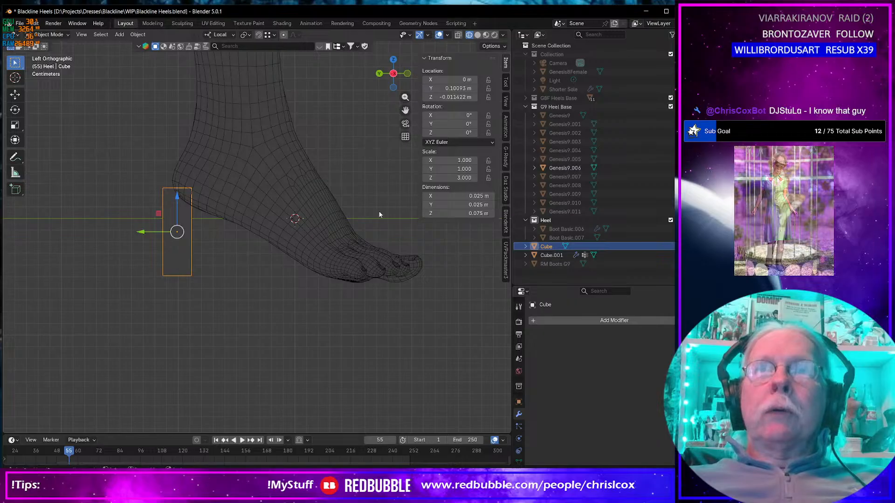
click(680, 168)
click(679, 177)
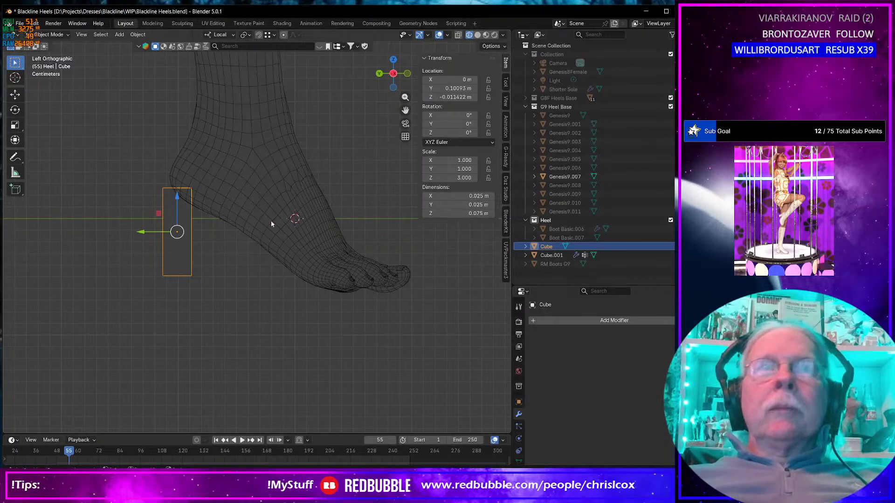
drag(142, 232, 151, 232)
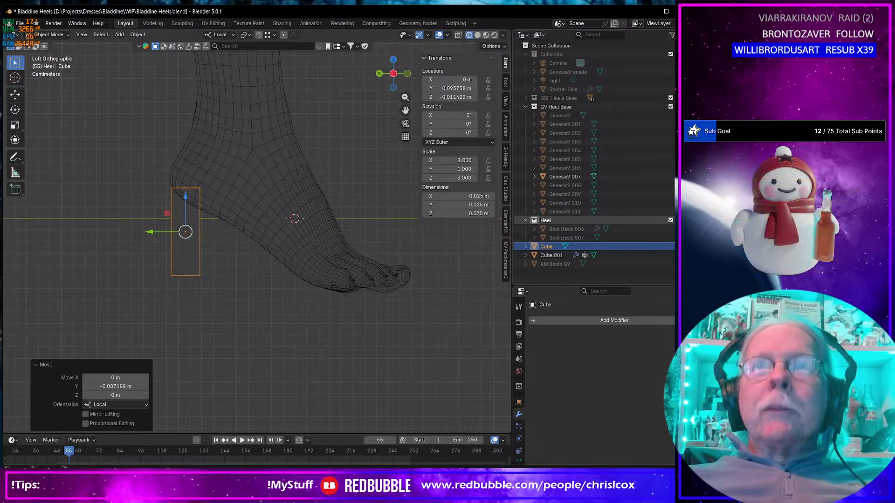
- Duplicate the underside faces of Boot Basic.006 from heel to toe in place and separate the copy into its own object
click(302, 229)
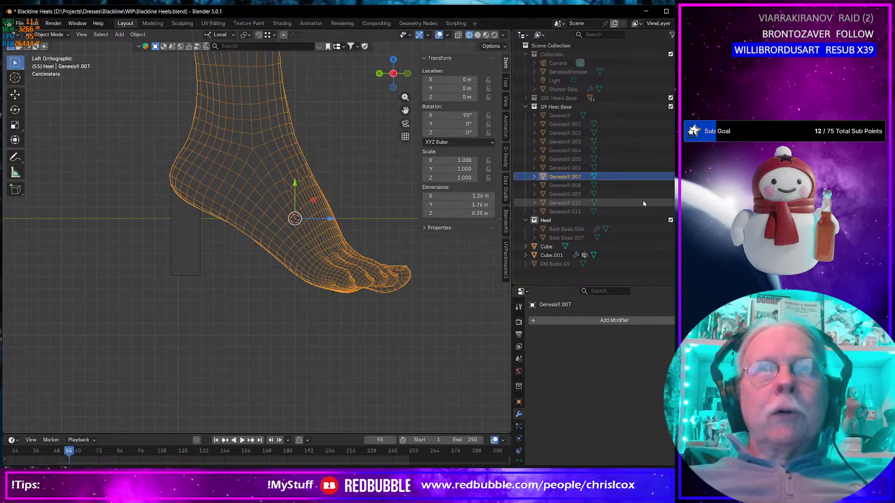
middle_drag(294, 261, 352, 215)
click(300, 252)
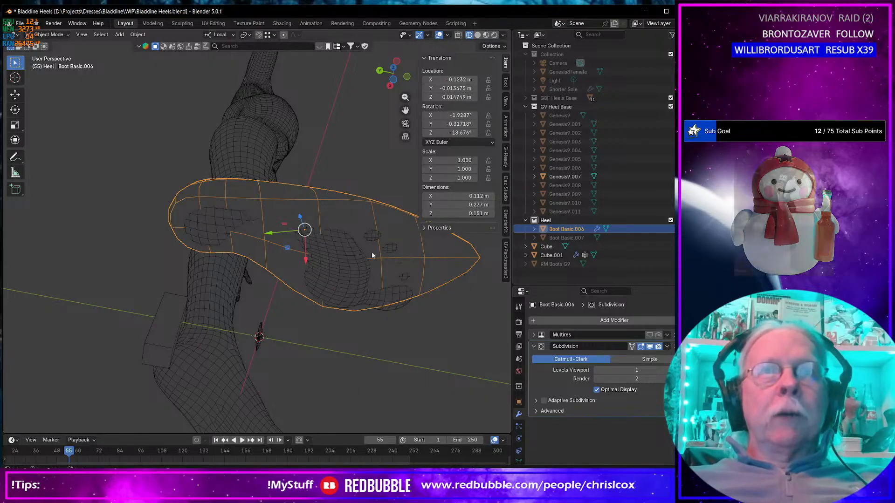
key(Tab)
click(189, 215)
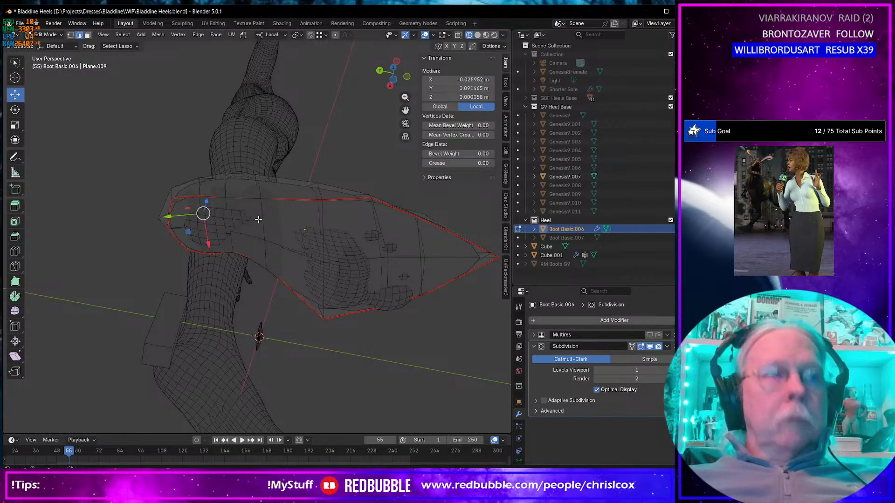
key(3)
click(192, 212)
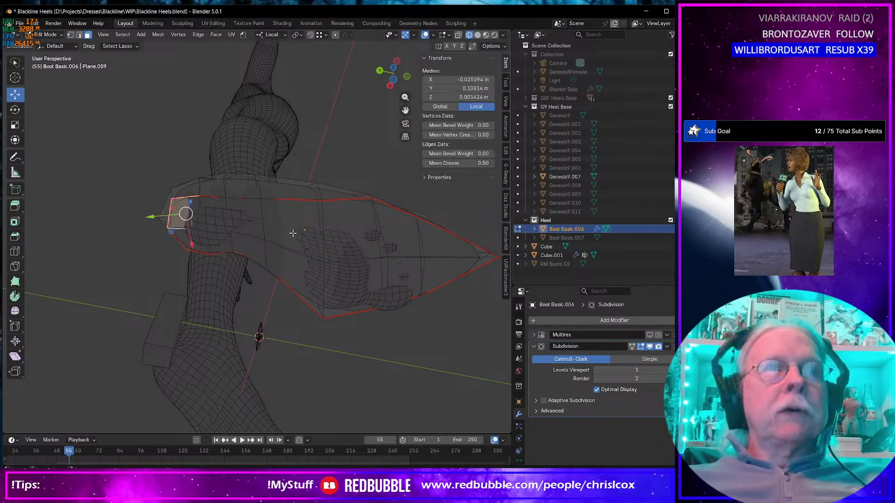
ctrl+shift+click(433, 271)
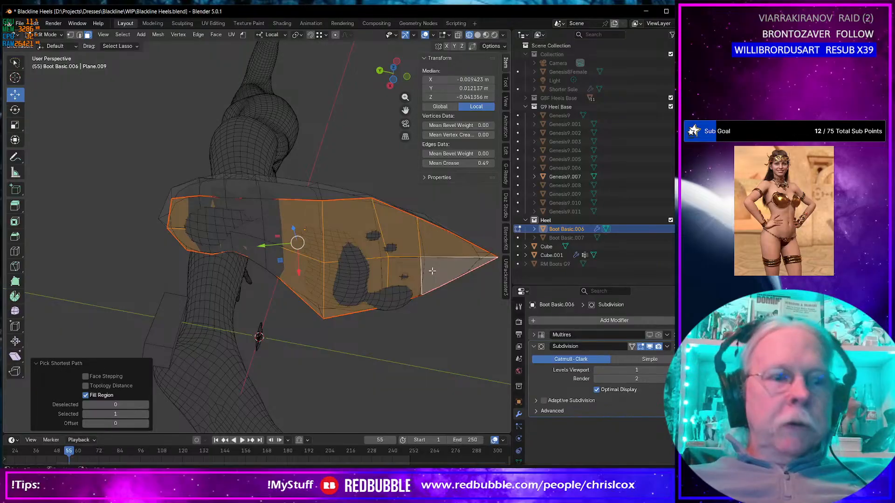
key(g)
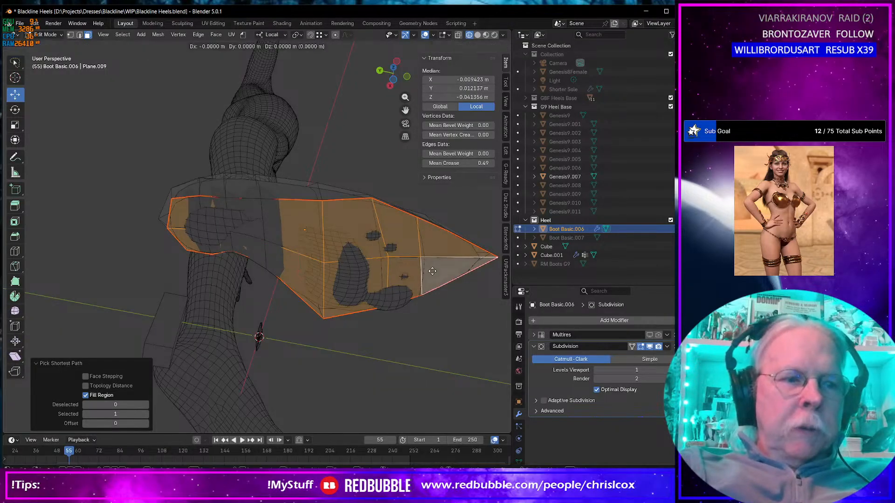
click(433, 271)
key(p)
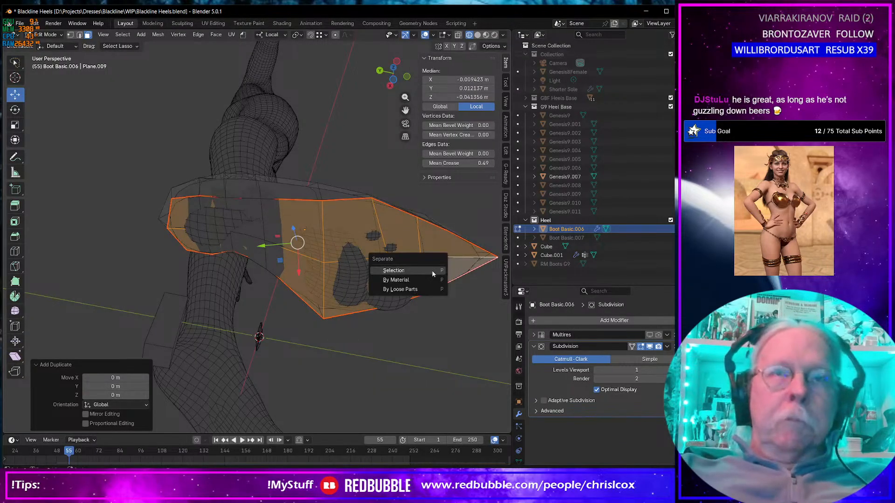
click(433, 271)
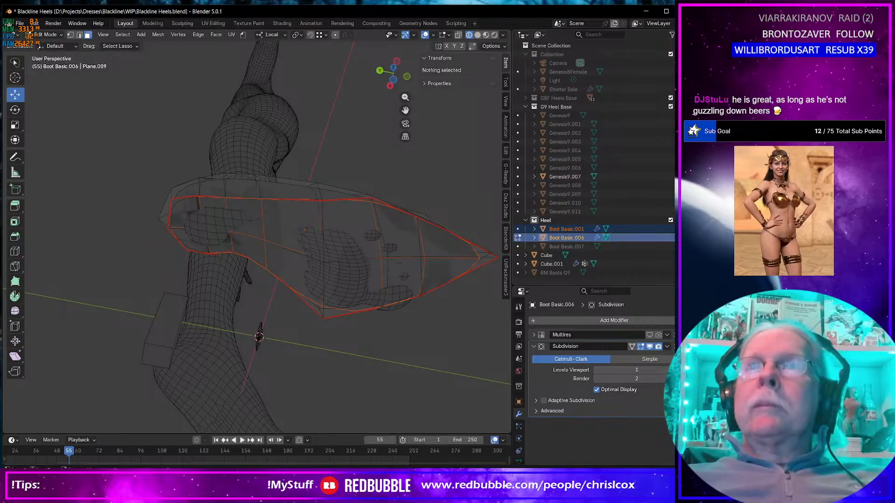
- Show Boot Basic.001 and Boot Basic.007 briefly for comparison, hide both again, and hide the cube
middle_drag(394, 235, 391, 274)
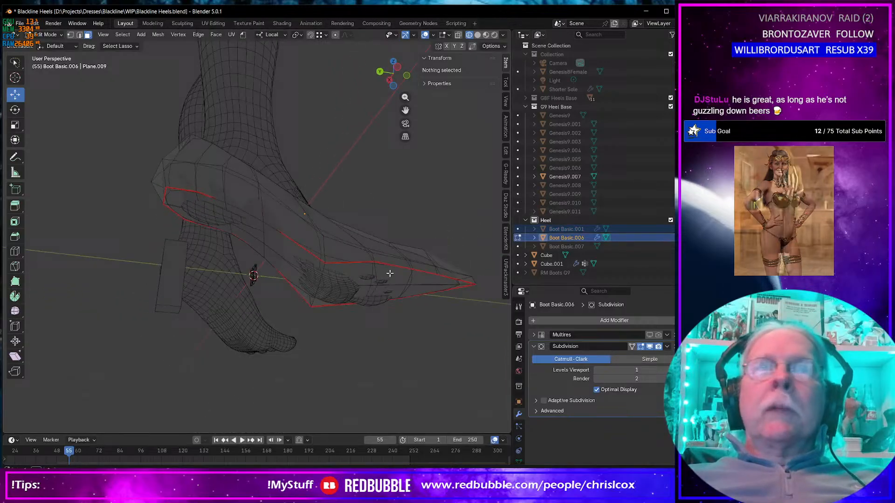
click(319, 243)
key(ctrl+z)
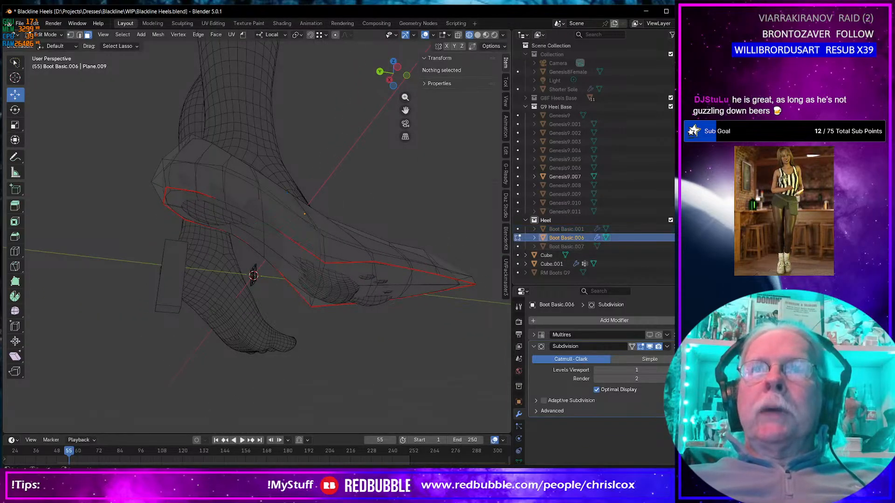
click(680, 229)
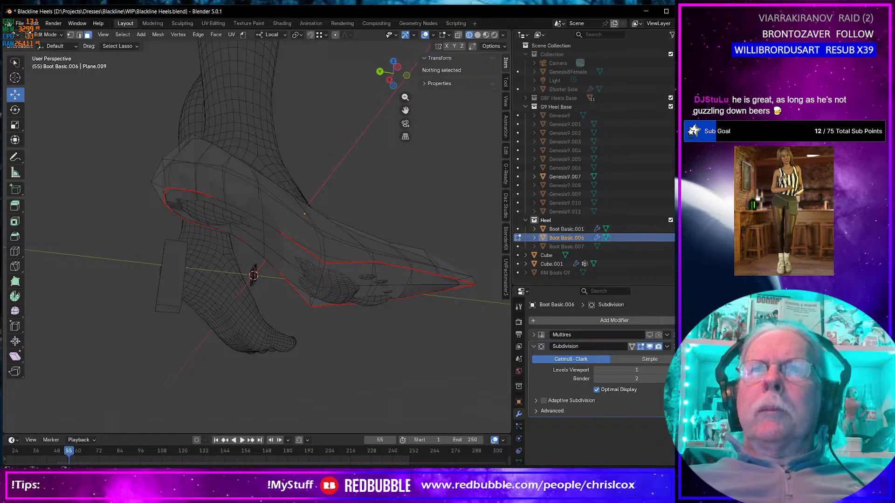
click(680, 247)
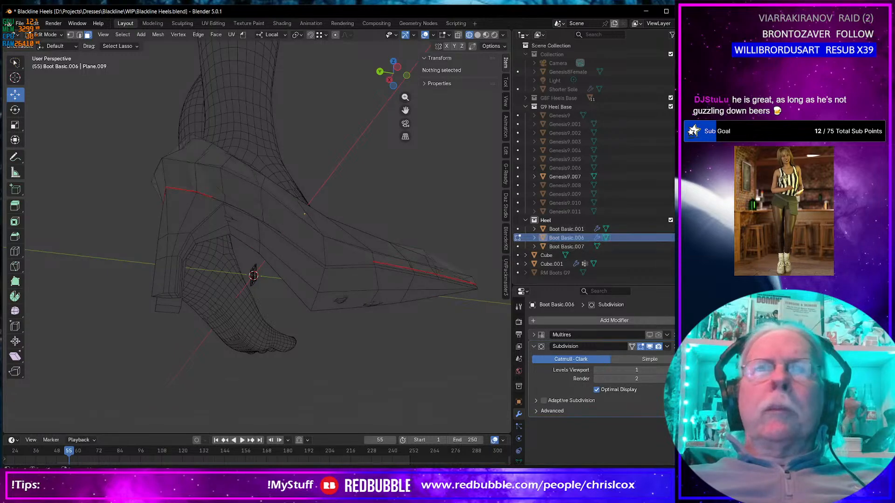
click(679, 229)
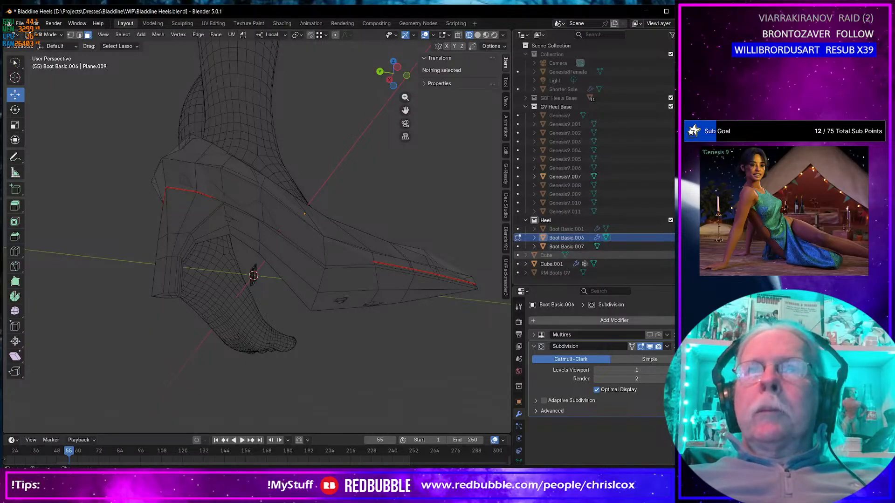
click(680, 246)
- Delete all faces of Boot Basic.006 except the underside faces running from heel to toe
middle_drag(299, 278, 295, 255)
key(Tab)
click(182, 202)
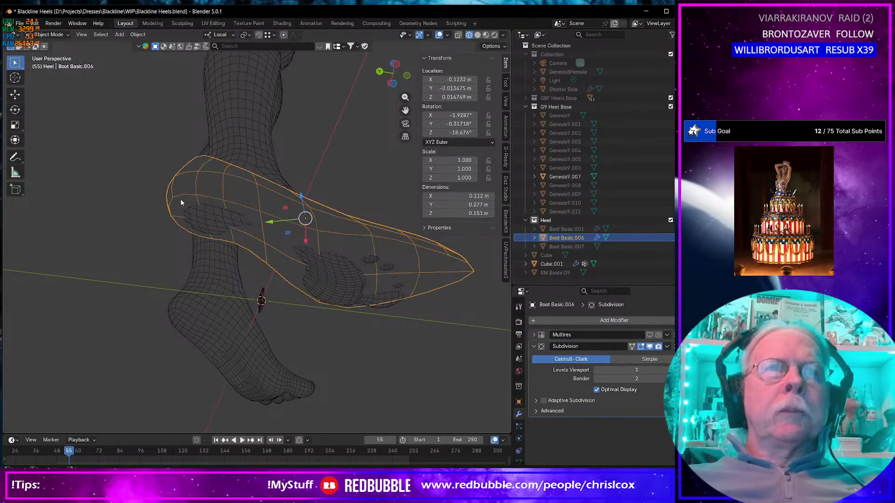
key(Tab)
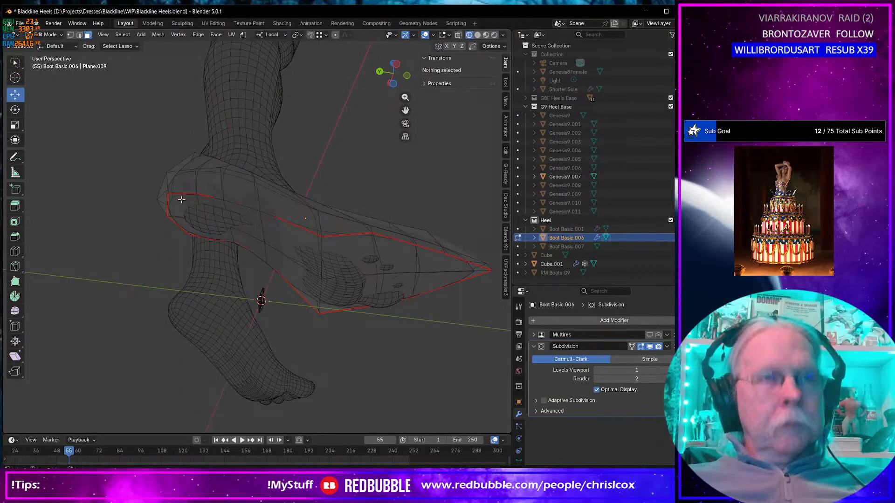
click(182, 200)
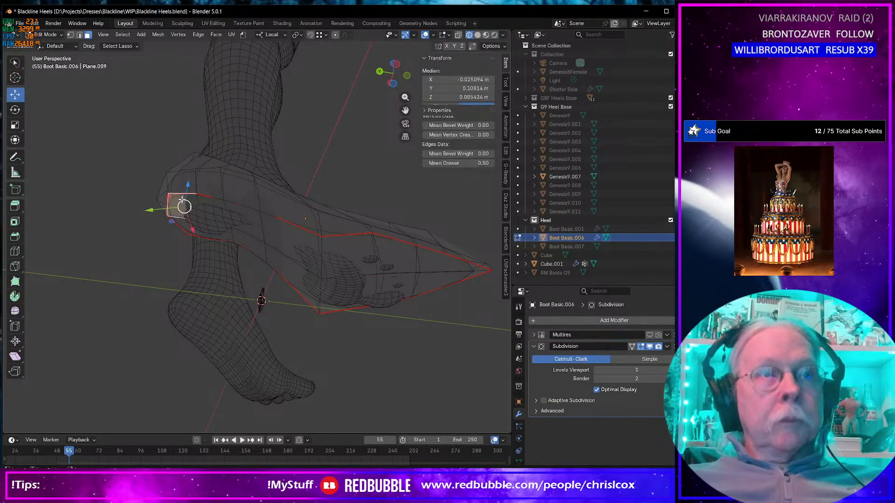
ctrl+shift+click(434, 275)
alt+click(434, 275)
key(x)
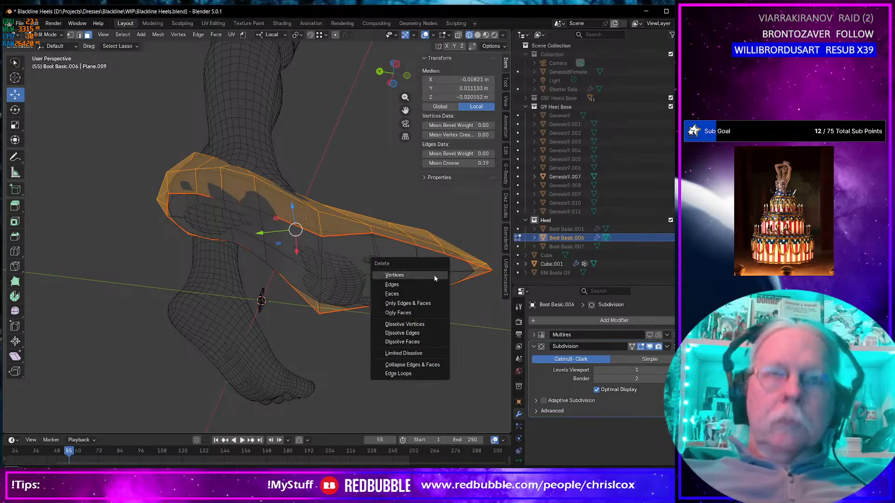
click(425, 293)
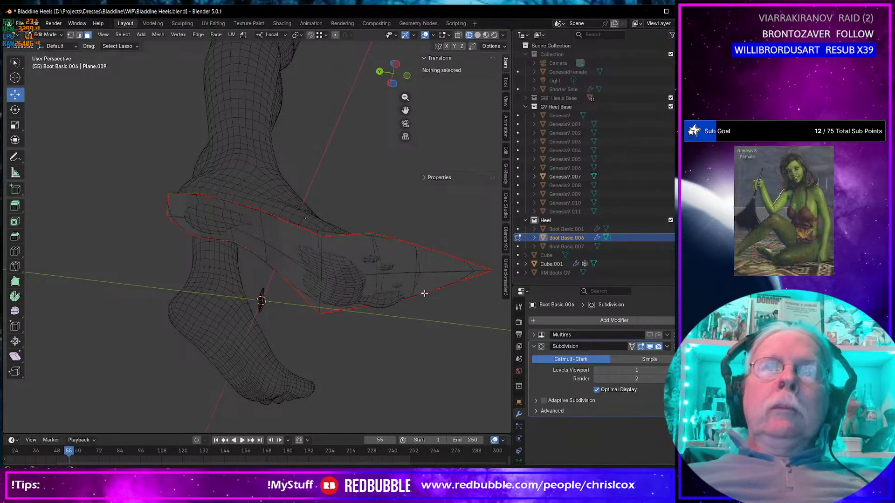
- Move the flat front faces of the sole, from the ball to the toe tip, about 0.0095 m along local Y
middle_drag(424, 295, 456, 296)
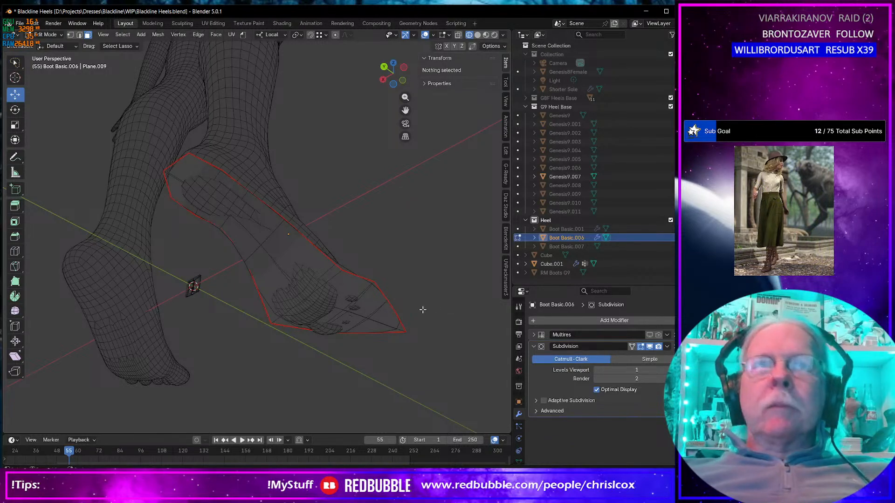
middle_drag(350, 302, 330, 284)
click(348, 281)
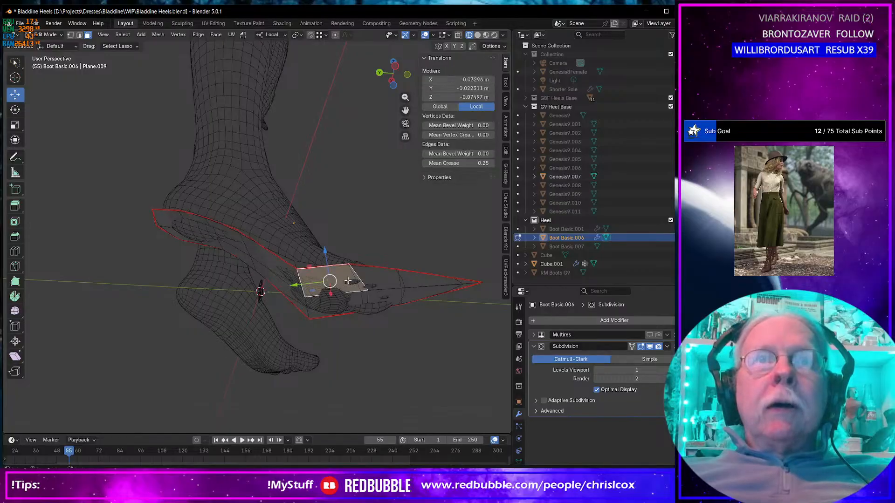
ctrl+shift+click(420, 290)
middle_drag(420, 290, 384, 322)
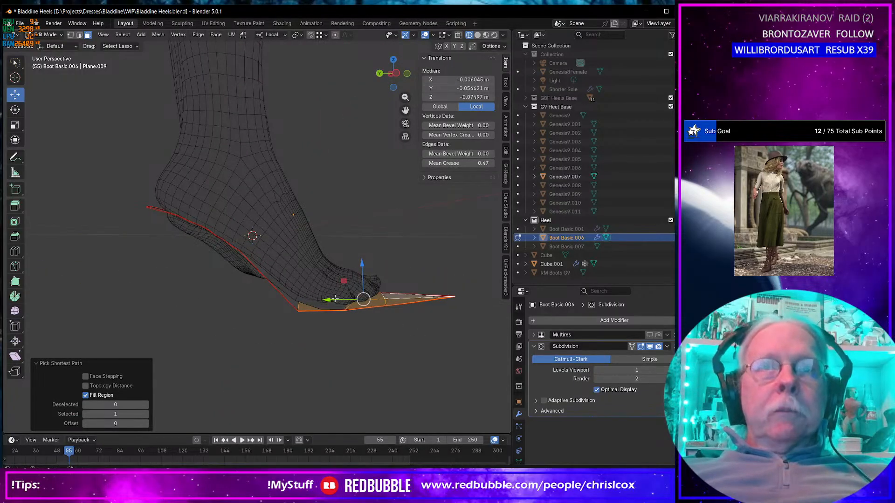
drag(335, 298, 315, 301)
mouse_move(316, 301)
middle_down()
mouse_move(341, 306)
mouse_move(336, 297)
middle_up()
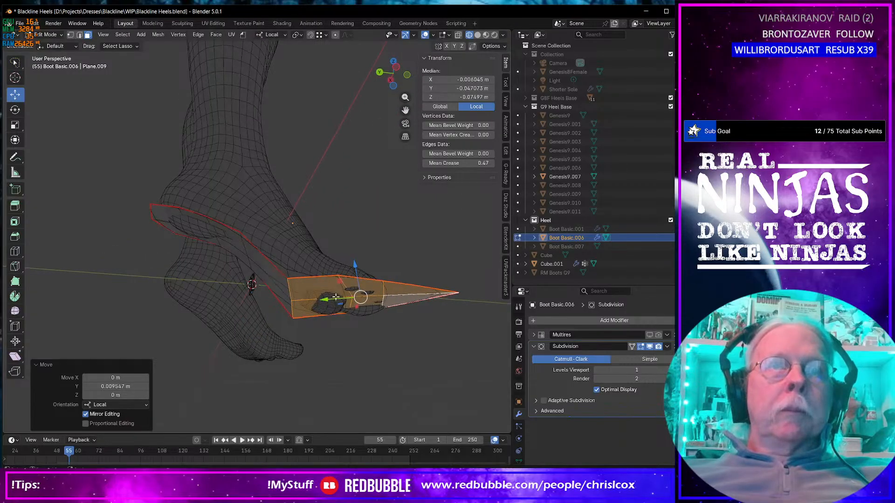
- Straighten the sole's crosswise edge row just ahead of the ball with the LoopTools Gstretch tool
click(348, 293)
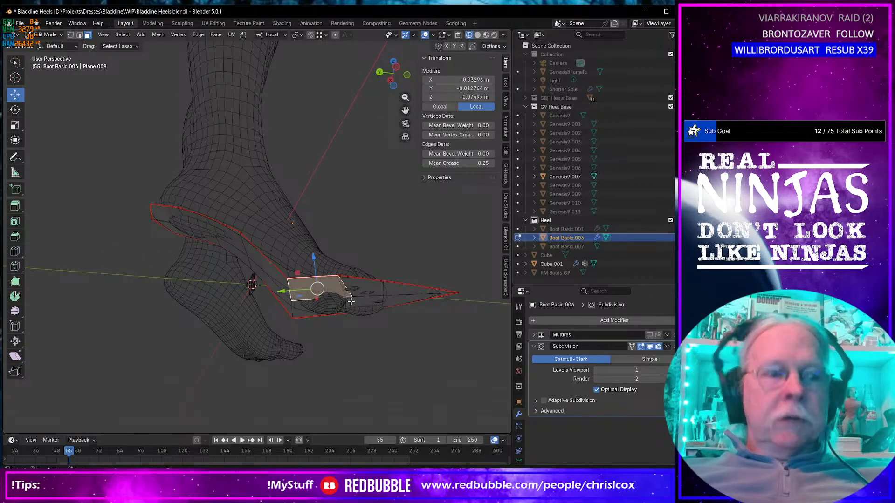
key(2)
click(351, 296)
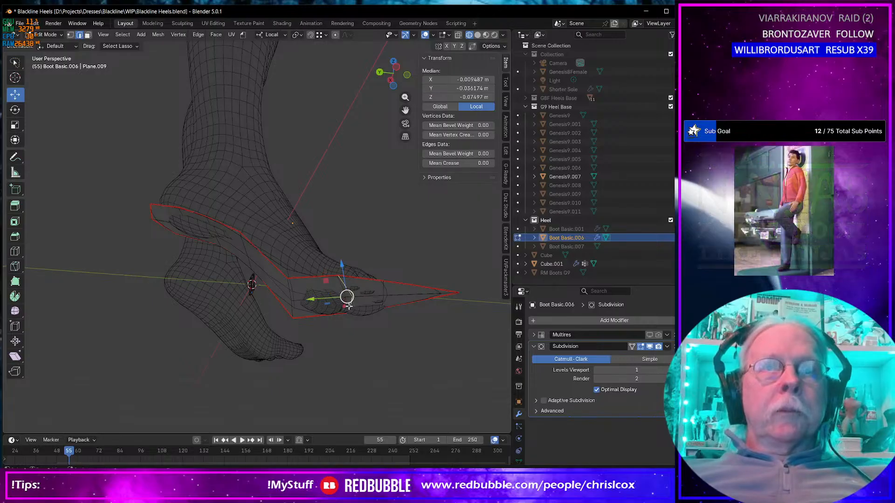
right_click(348, 306)
mouse_move(326, 190)
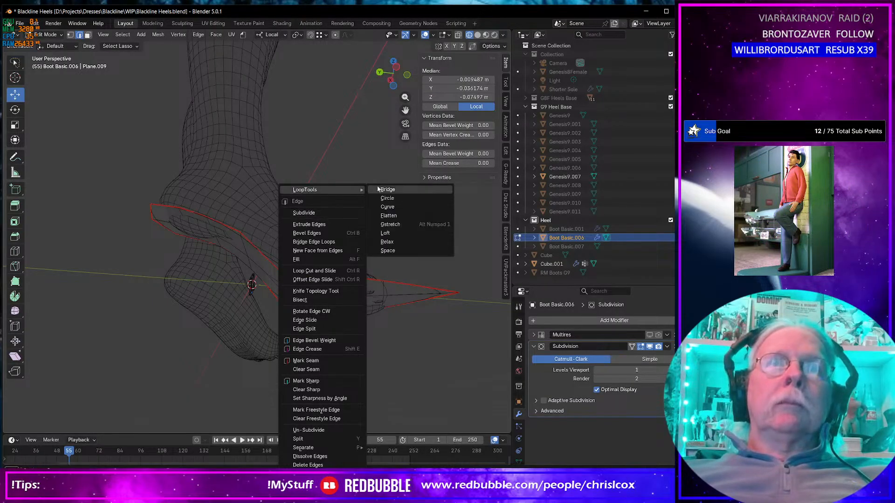
click(390, 224)
- From the bottom view, rotate the straightened edge row about 7.1° and move it about 0.012 m along local Y
middle_drag(384, 240, 400, 247)
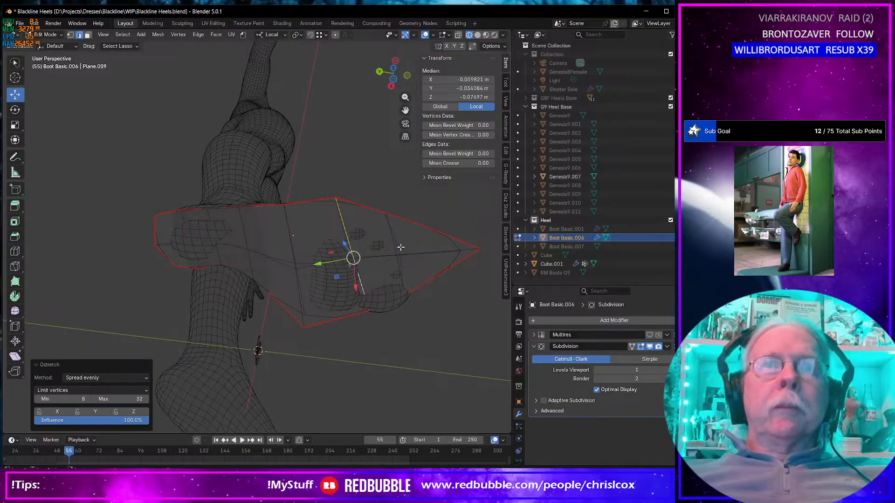
key(ctrl+KP_7)
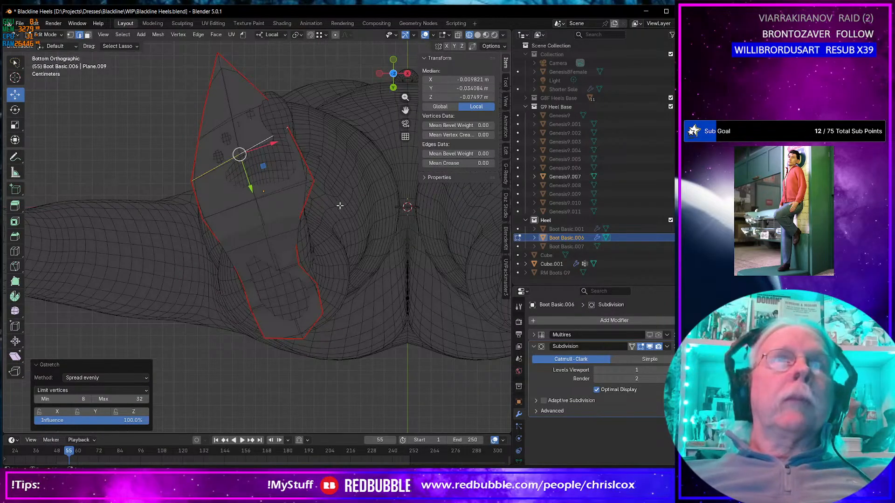
key(r)
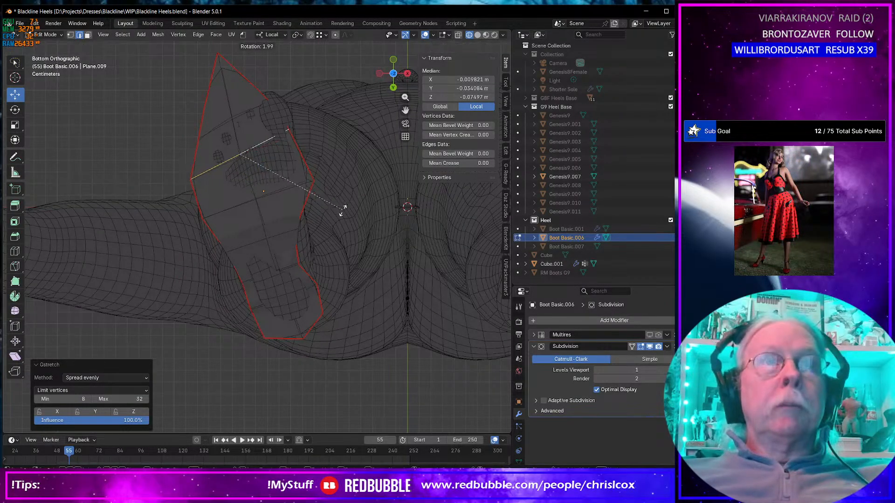
click(340, 221)
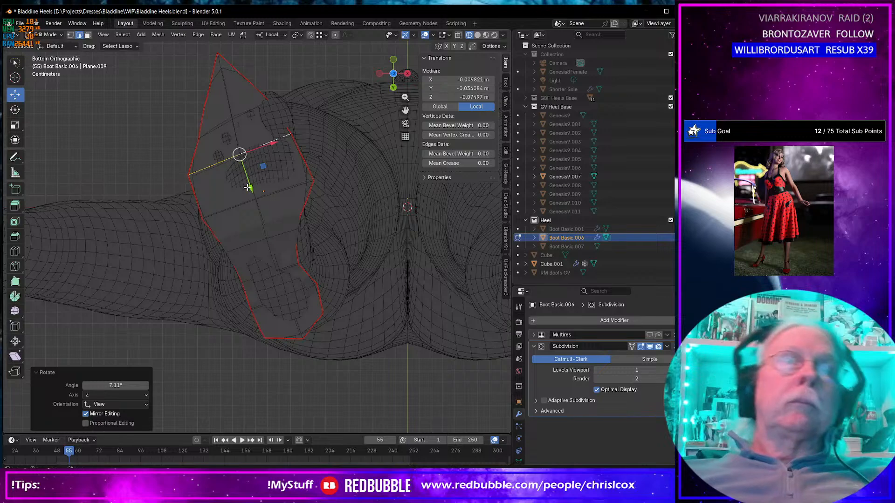
drag(247, 188, 256, 204)
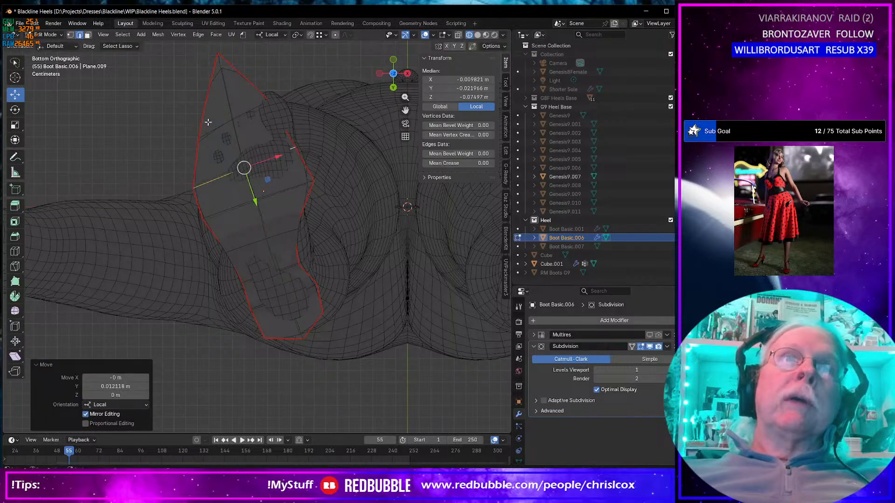
- Straighten the next crosswise edge row towards the toe tip with LoopTools Gstretch
alt+click(213, 129)
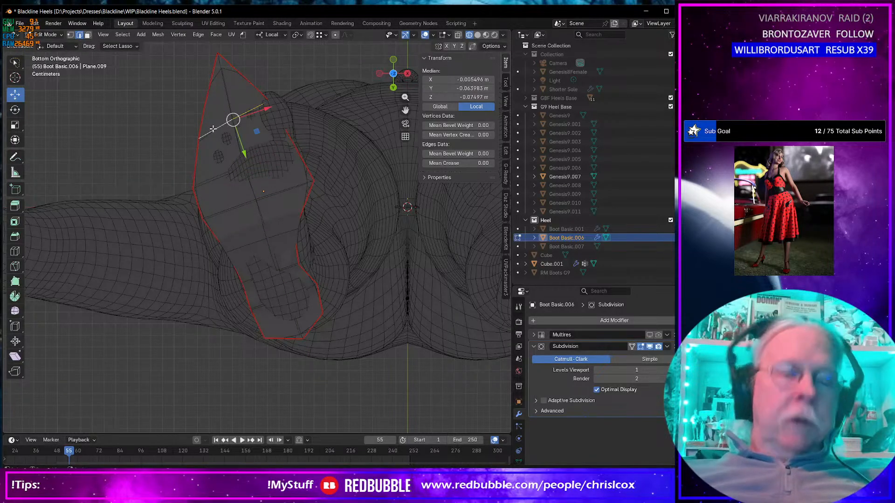
right_click(213, 129)
mouse_move(213, 129)
click(258, 163)
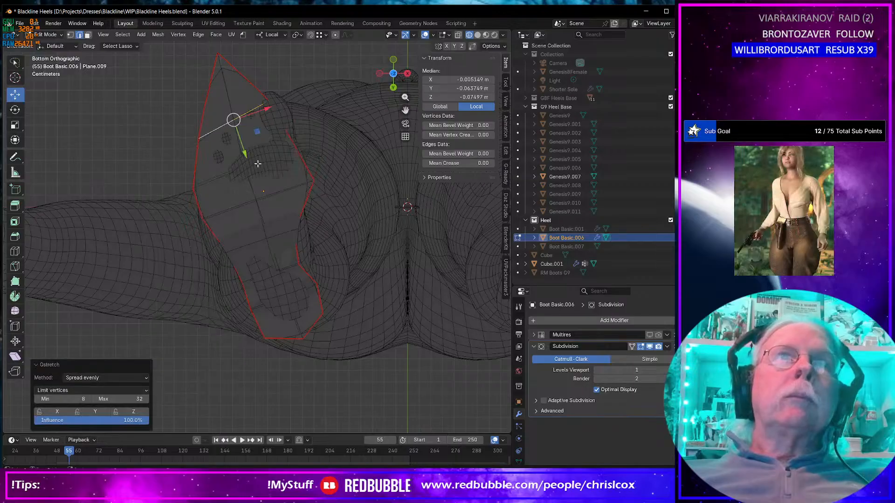
- Rotate the edge row nearest the toe tip about 6.6° in the bottom view and move it about 0.0016 m along local Y
key(r)
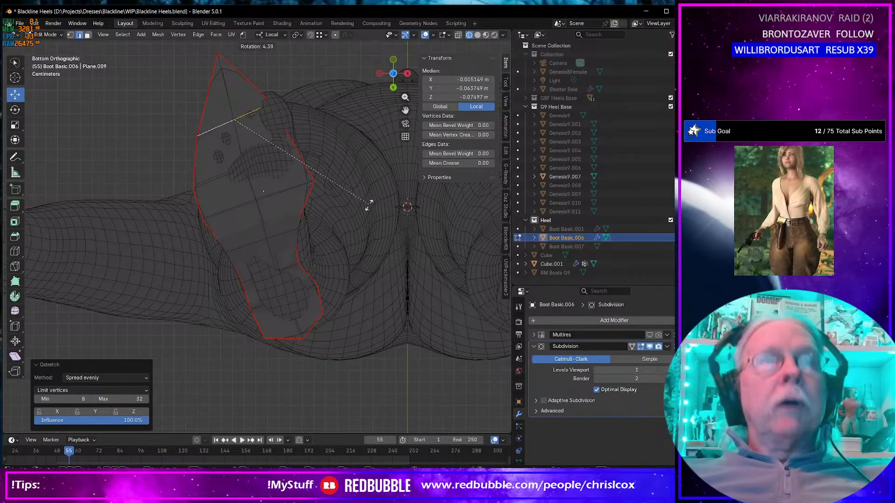
click(365, 208)
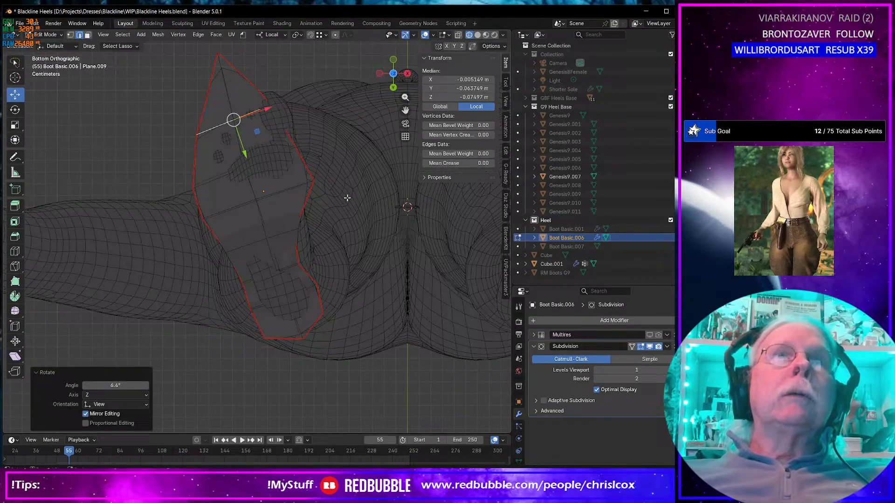
key(g)
key(y)
click(245, 155)
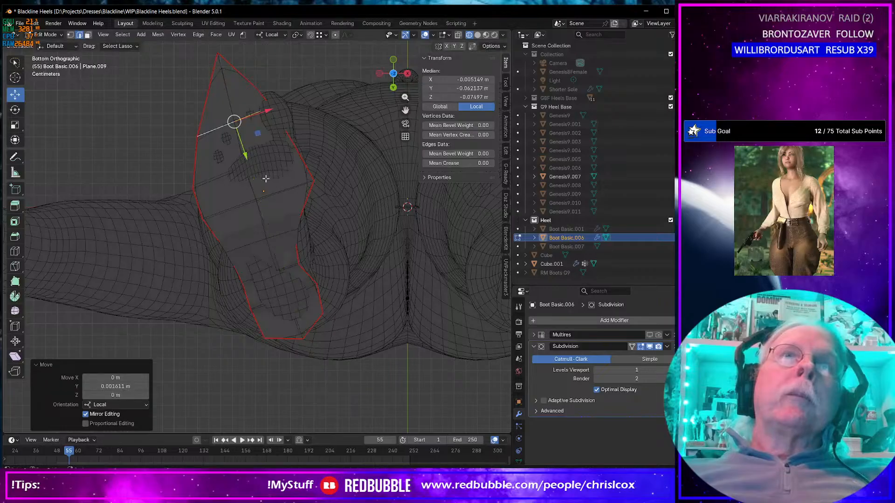
middle_drag(266, 179, 336, 305)
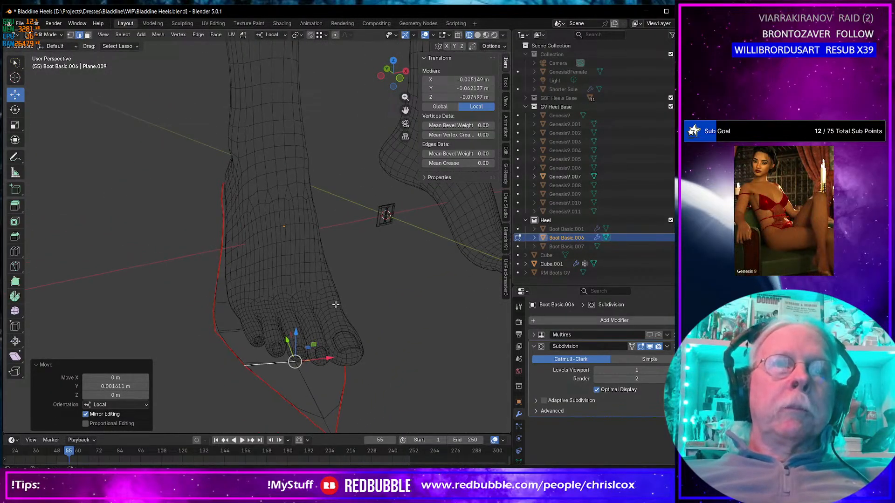
shift+click(238, 333)
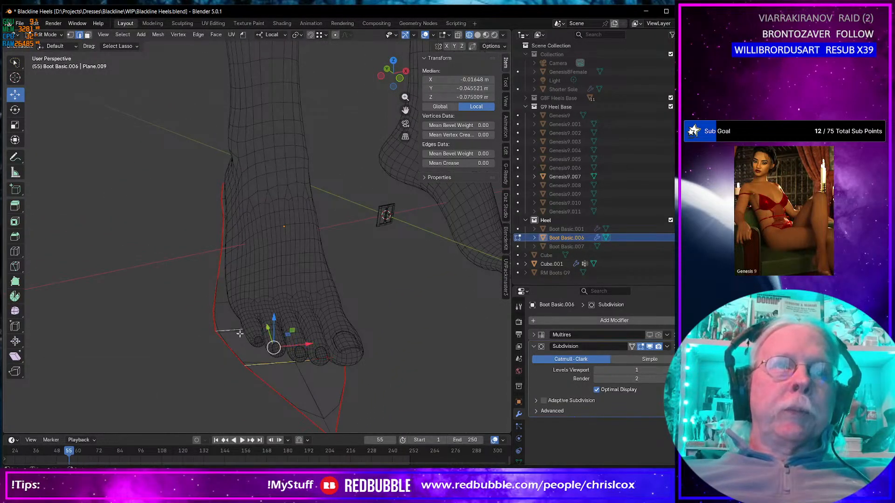
shift+click(321, 411)
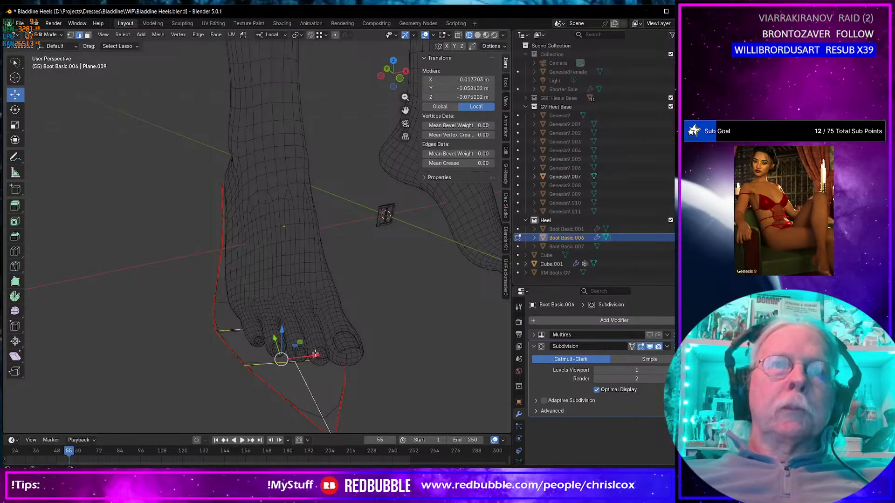
drag(316, 354, 328, 355)
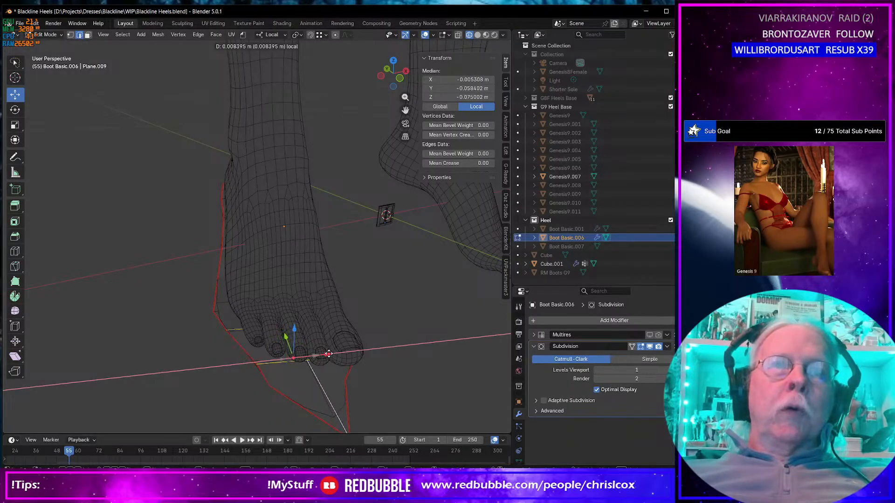
key(ctrl+z)
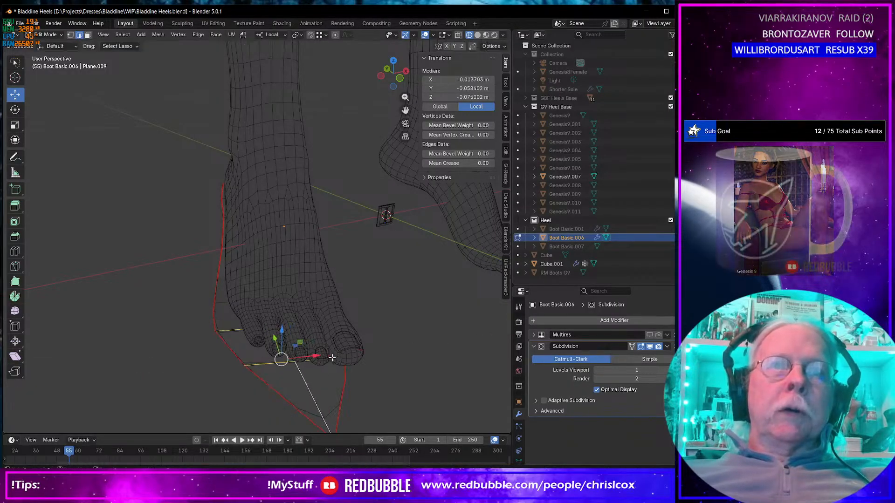
alt+click(310, 413)
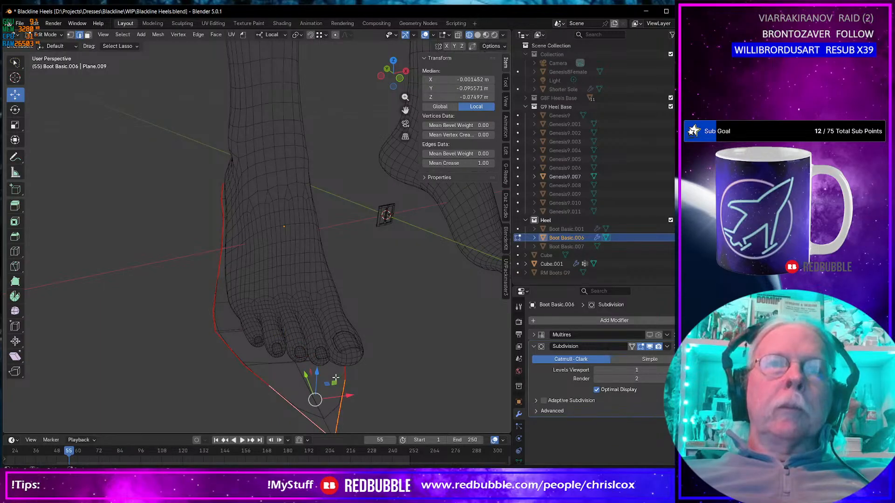
shift+click(301, 372)
- Move the two rows of sole faces under the toes and at the toe tip about 0.0105 m along local X
middle_drag(339, 396, 342, 278)
key(3)
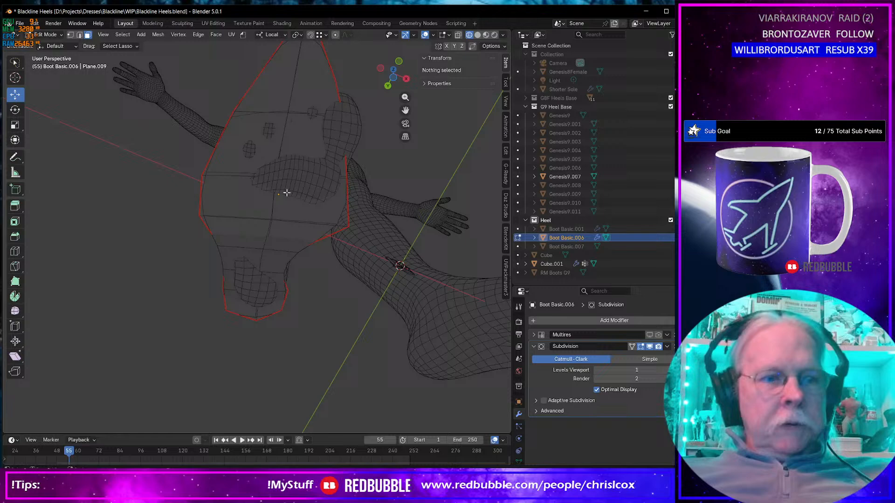
click(283, 85)
ctrl+shift+click(312, 148)
middle_drag(312, 149, 307, 262)
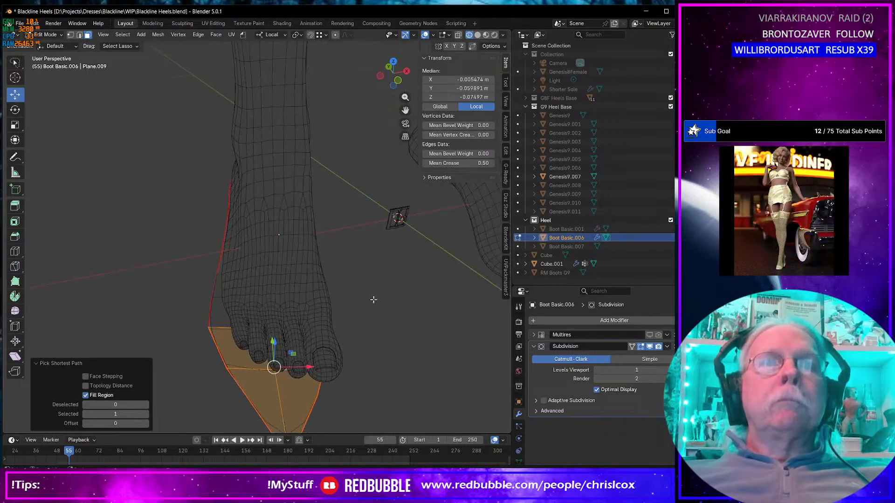
drag(313, 369, 326, 368)
- Shift the crosswise edge row at the ball, where the arch begins, along local X and raise it about 0.0022 m along local Z
middle_drag(327, 368, 321, 275)
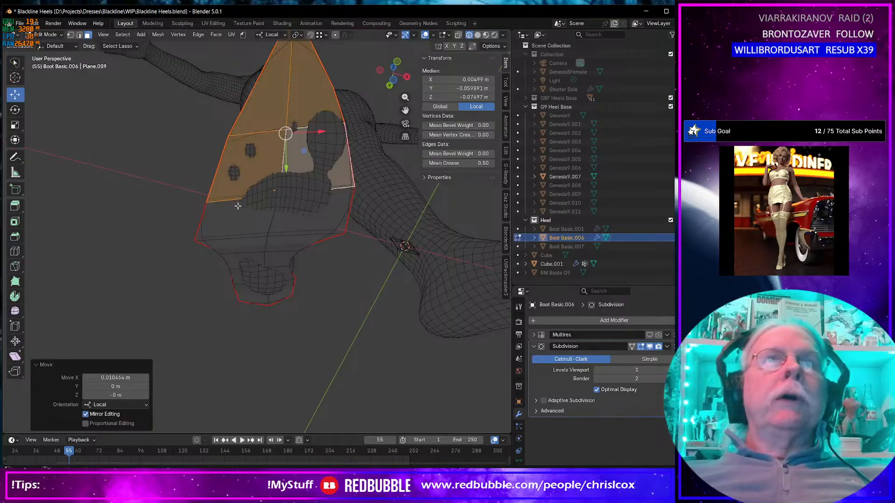
alt+click(239, 235)
middle_drag(238, 235, 237, 204)
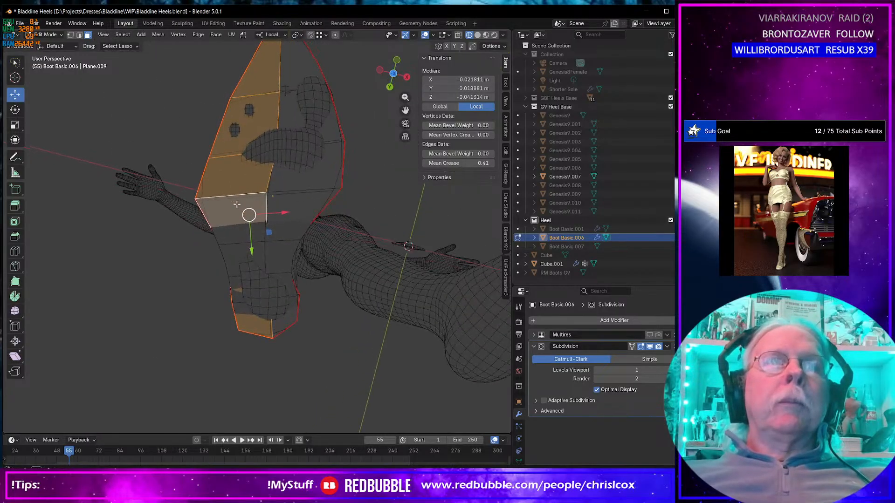
key(2)
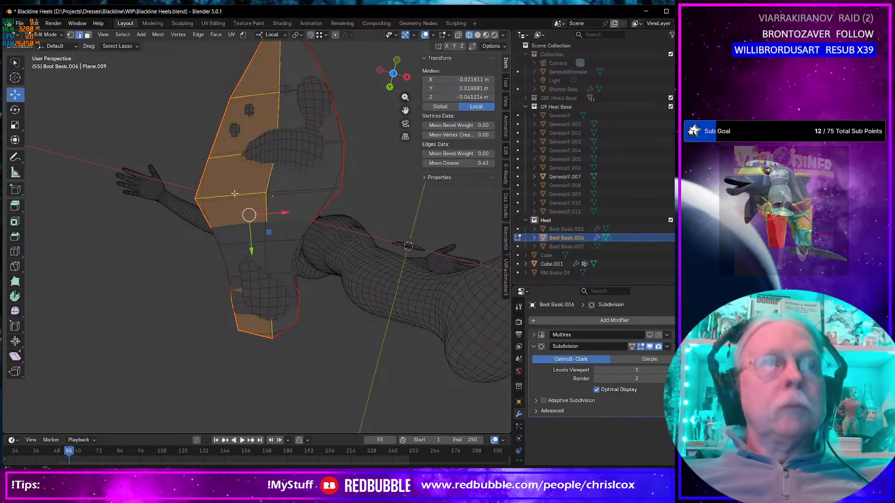
alt+click(272, 204)
drag(296, 196, 311, 193)
middle_drag(311, 196, 214, 287)
drag(286, 264, 285, 261)
middle_drag(285, 261, 323, 283)
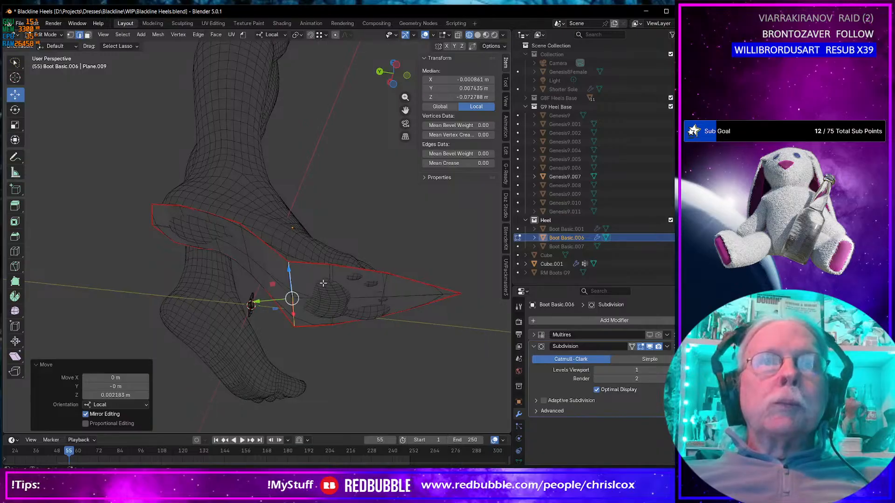
- Lower the sole faces under the toes and at the toe tip about 0.0032 m along local Z
key(3)
click(350, 278)
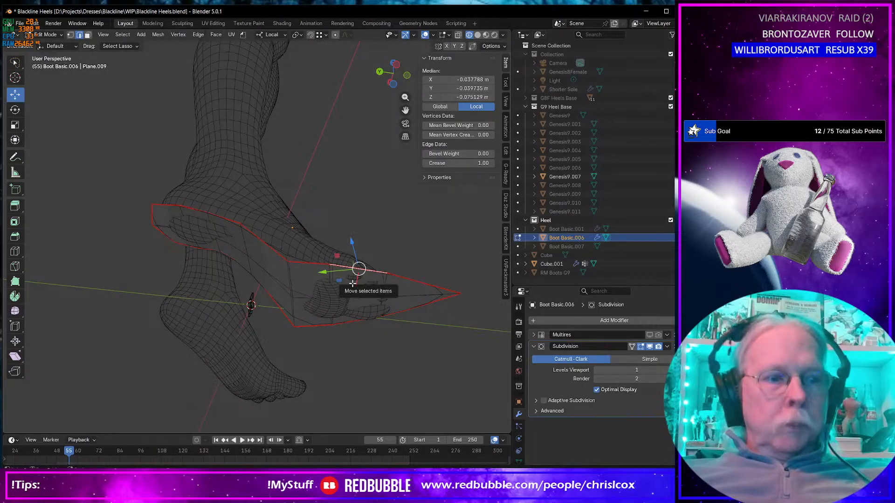
shift+click(360, 309)
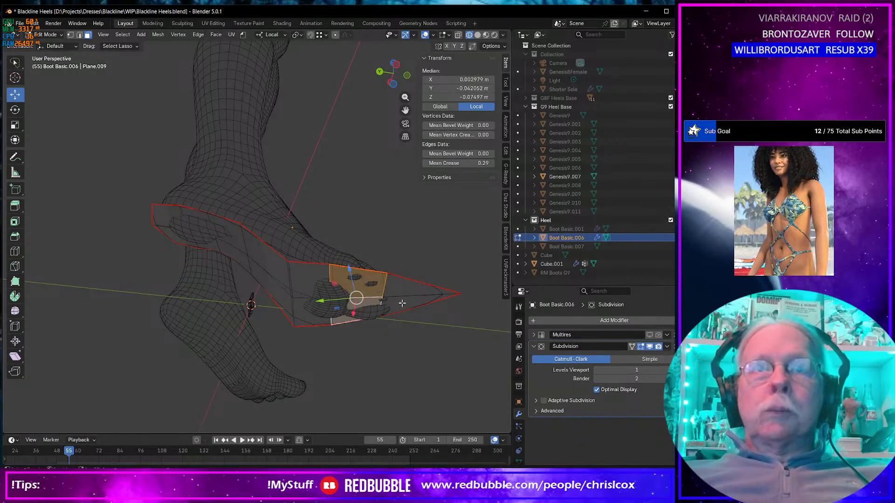
shift+click(403, 304)
middle_drag(394, 305, 391, 317)
drag(365, 264, 366, 269)
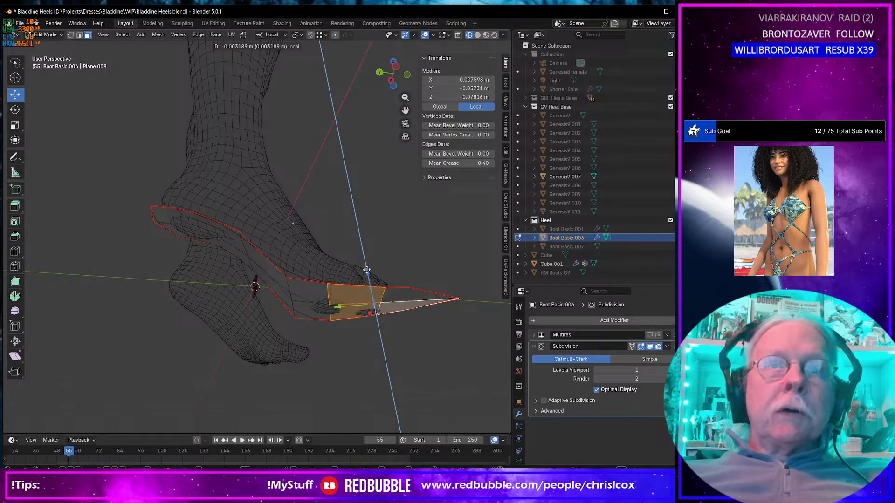
click(366, 269)
mouse_move(366, 272)
middle_down()
mouse_move(386, 267)
mouse_move(364, 273)
middle_up()
- Straighten the crosswise edge row at the front of the rearmost heel faces with LoopTools Gstretch
click(169, 200)
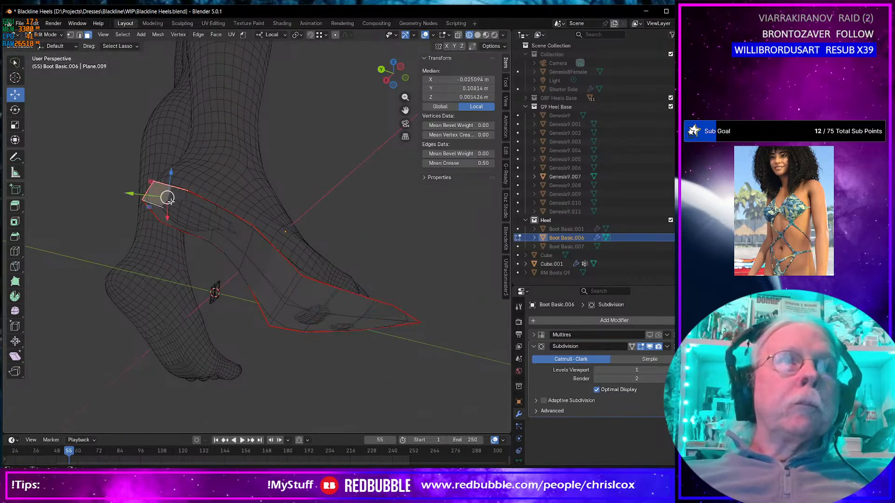
ctrl+shift+click(170, 214)
middle_drag(169, 214, 179, 194)
key(2)
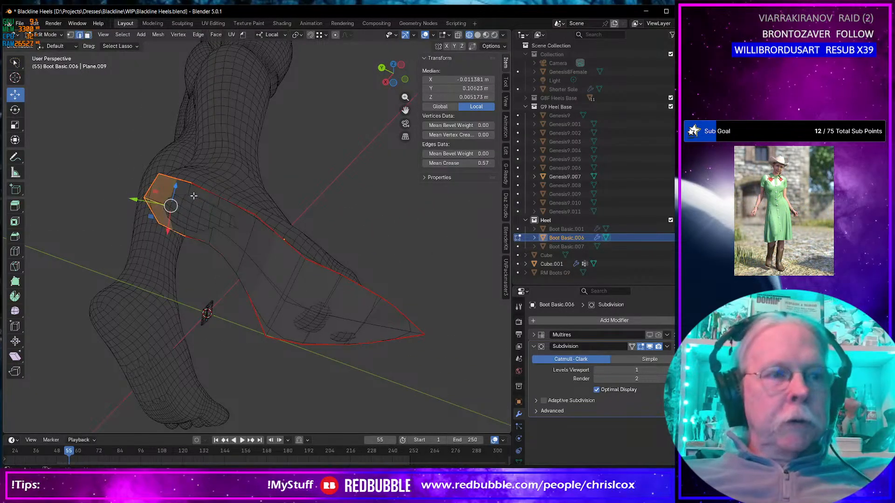
click(189, 194)
middle_drag(189, 195, 204, 185)
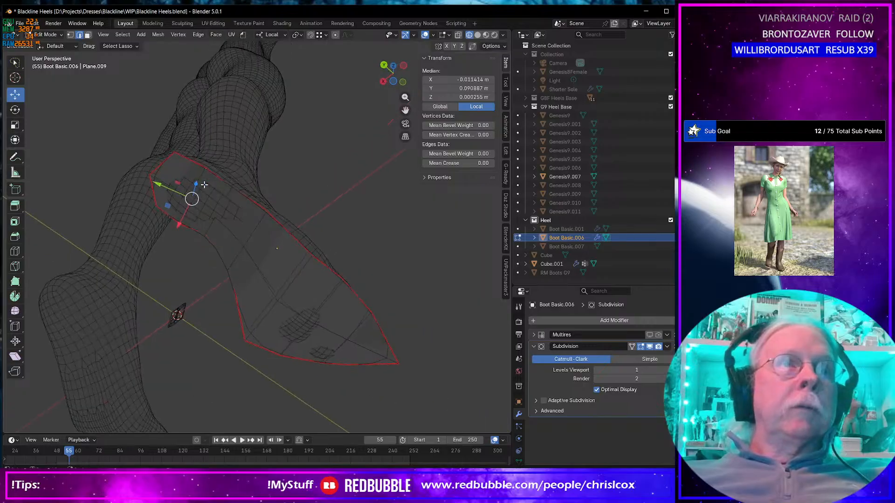
right_click(201, 185)
click(259, 218)
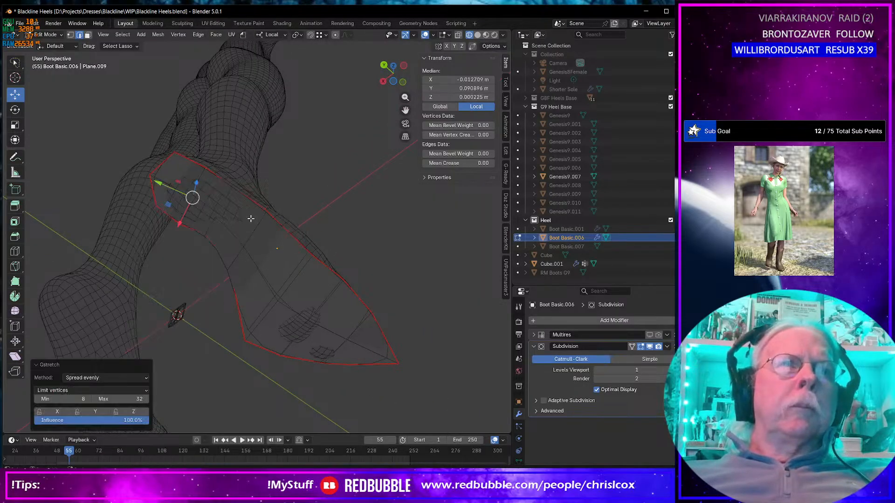
- Flatten the two rearmost heel faces of the sole by scaling them to 0 along local Z
key(3)
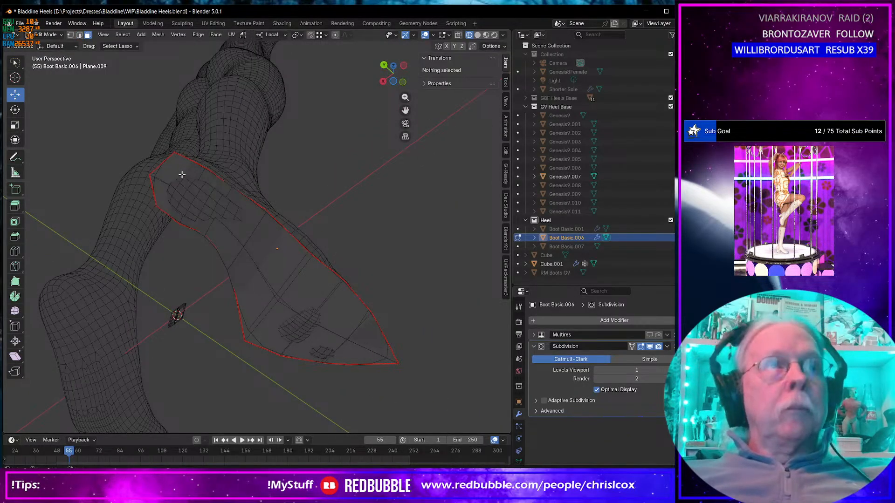
click(170, 196)
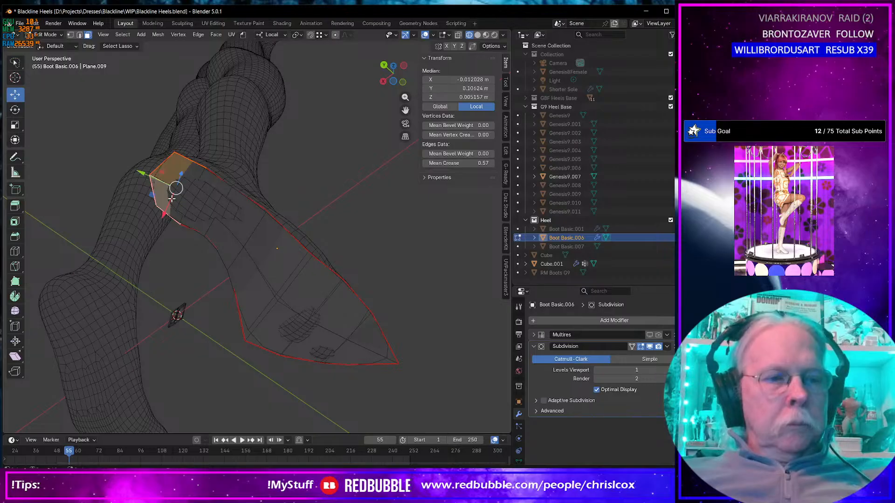
middle_drag(171, 198, 186, 246)
key(s)
key(z)
key(0)
key(Return)
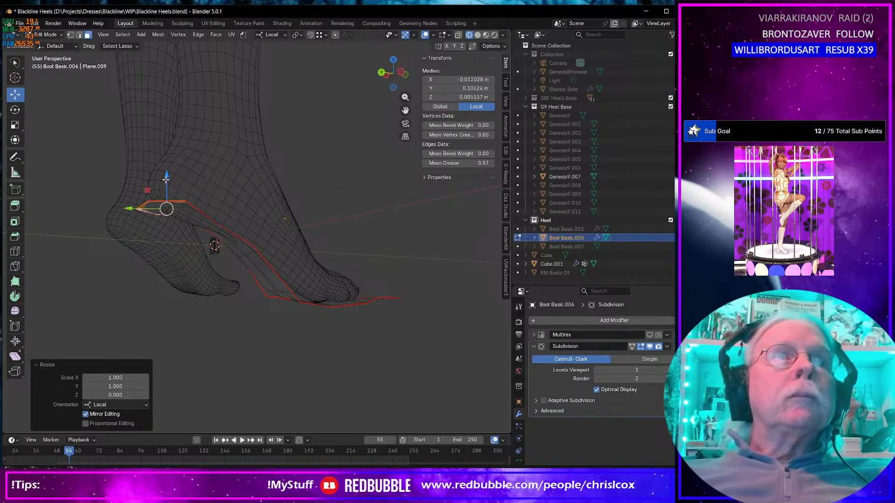
- Lower the two rearmost heel faces of the sole about 0.0102 m along local Z and shift them about 0.0052 m forward along local Y
drag(166, 178, 134, 223)
middle_drag(135, 224, 148, 242)
- Tilt the two rearmost heel faces about 10.8° in the side view and raise them about 0.0043 m along local Z
key(r)
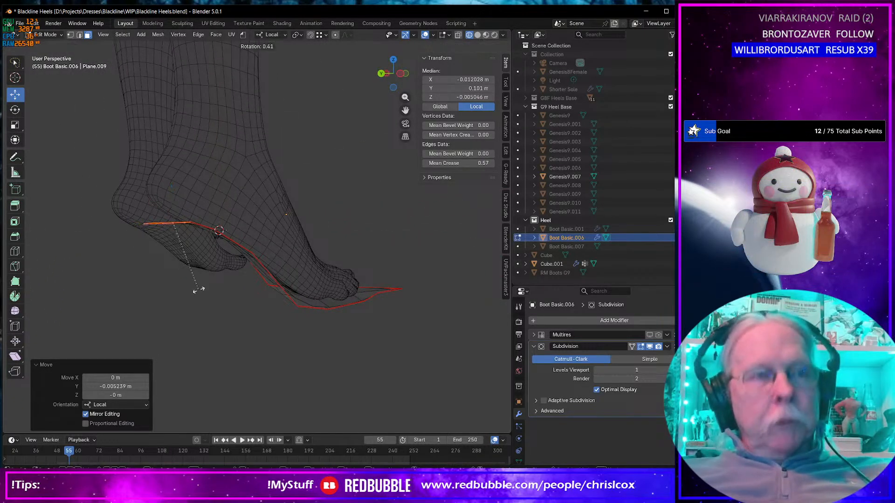
click(184, 290)
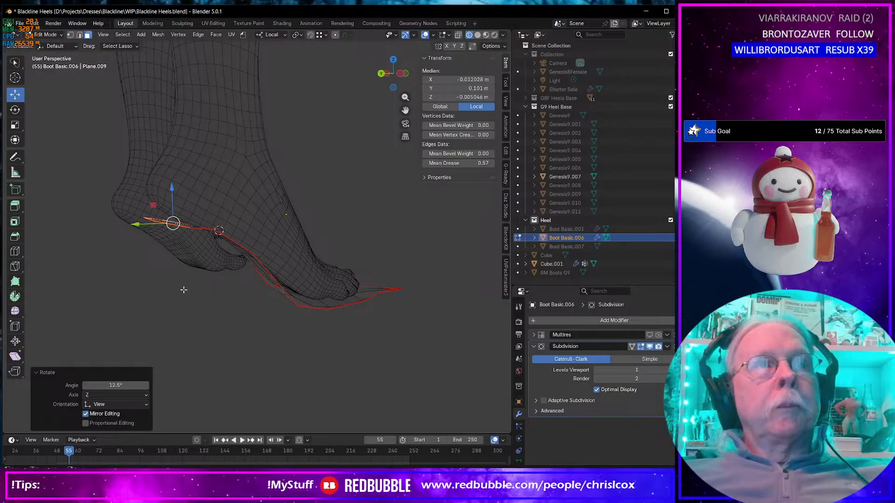
middle_drag(184, 290, 175, 289)
key(r)
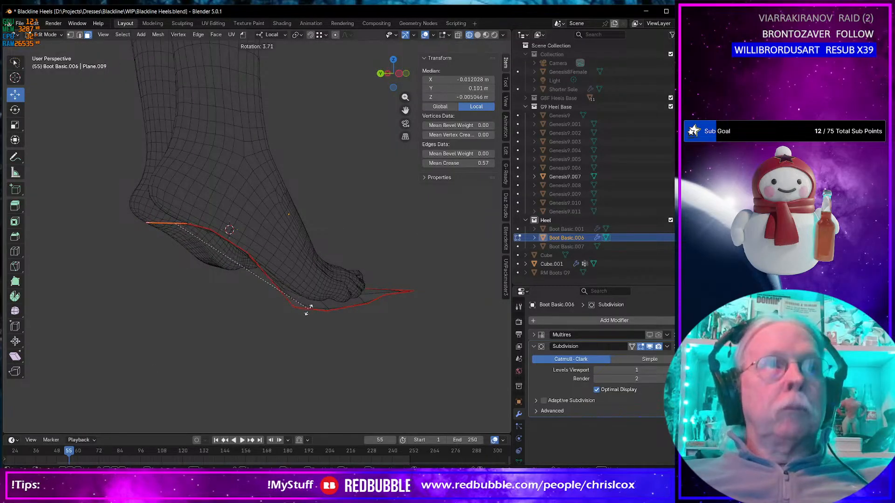
click(280, 312)
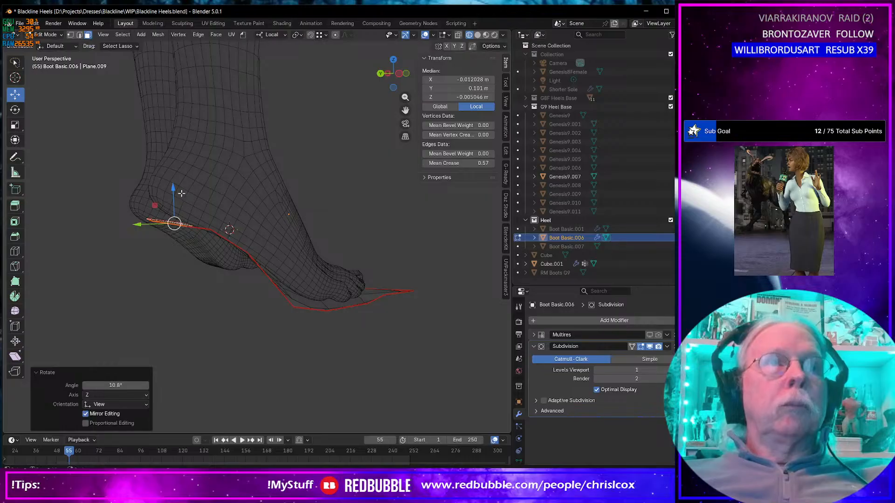
drag(174, 192, 174, 187)
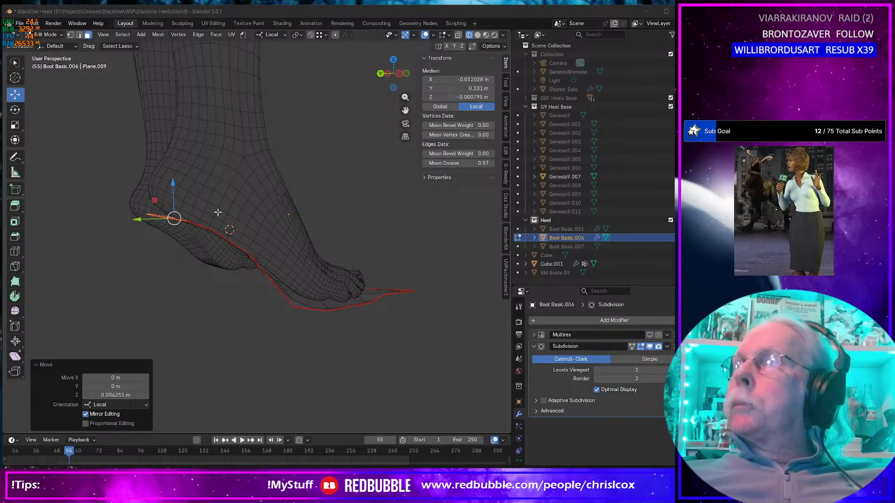
- Switch to the browser to examine the heel area in the red slingback pump photo, and return to Blender
key(alt+Tab)
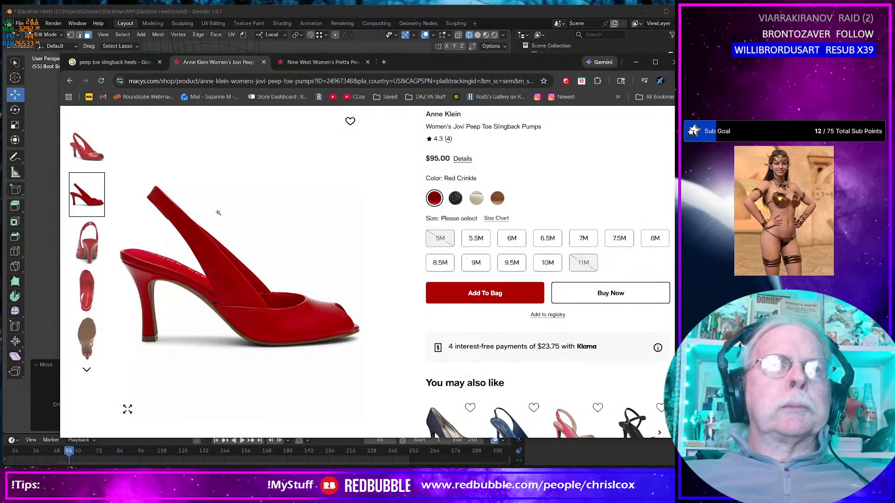
key(alt+Tab)
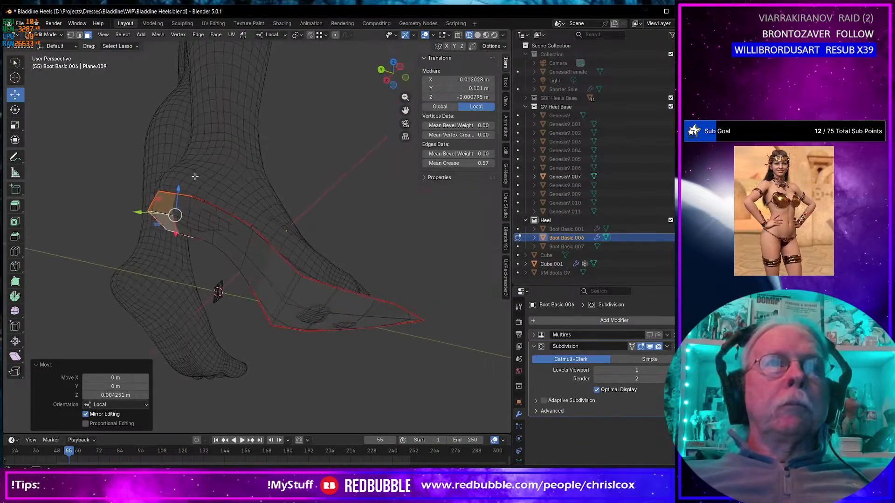
- Level the crosswise edge row at the front of the rearmost heel faces by scaling it to 0 along local Z
alt+click(191, 202)
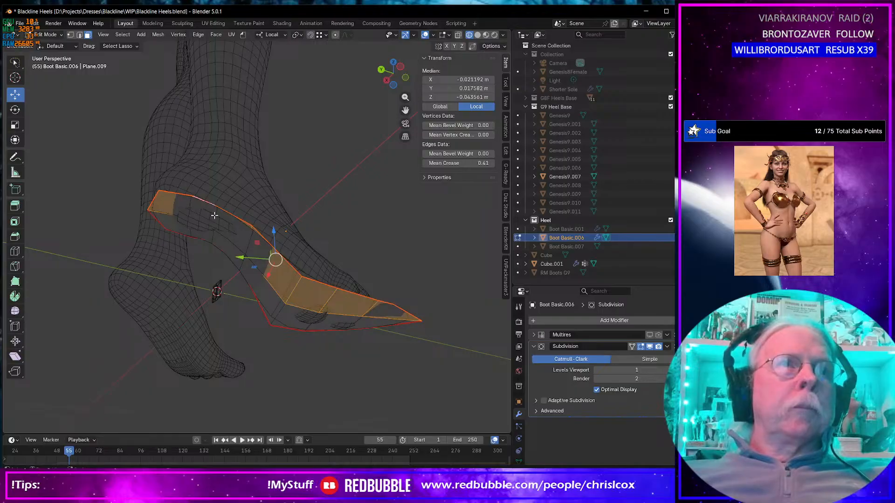
click(190, 209)
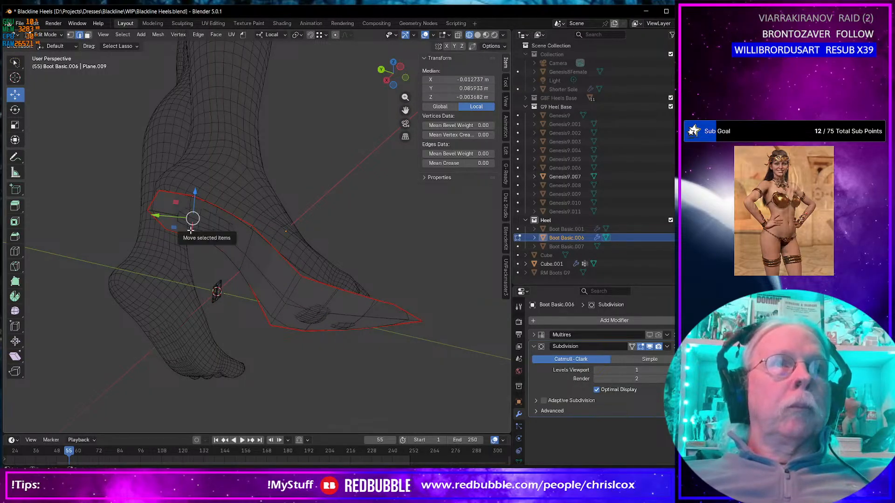
key(s)
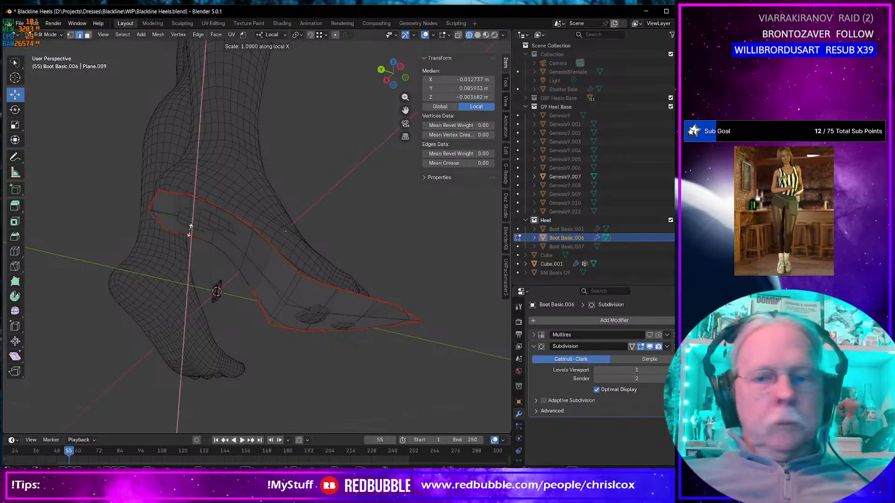
click(187, 231)
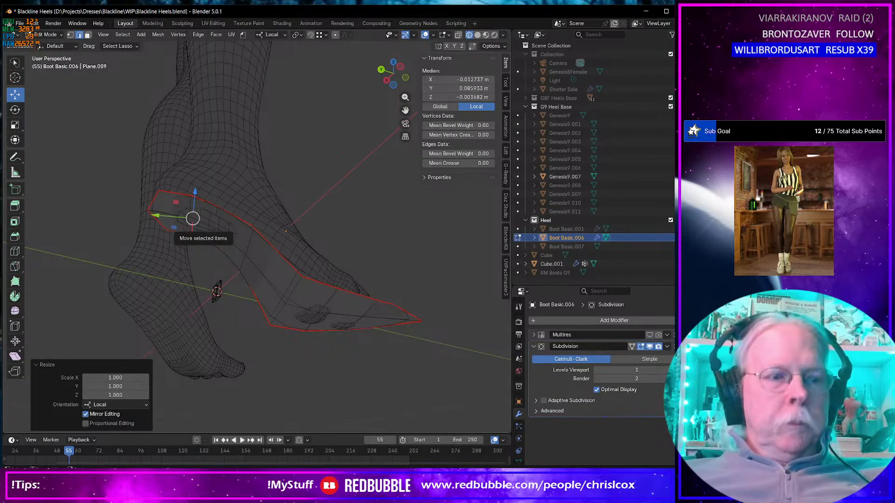
text(sz)
text(0)
key(Return)
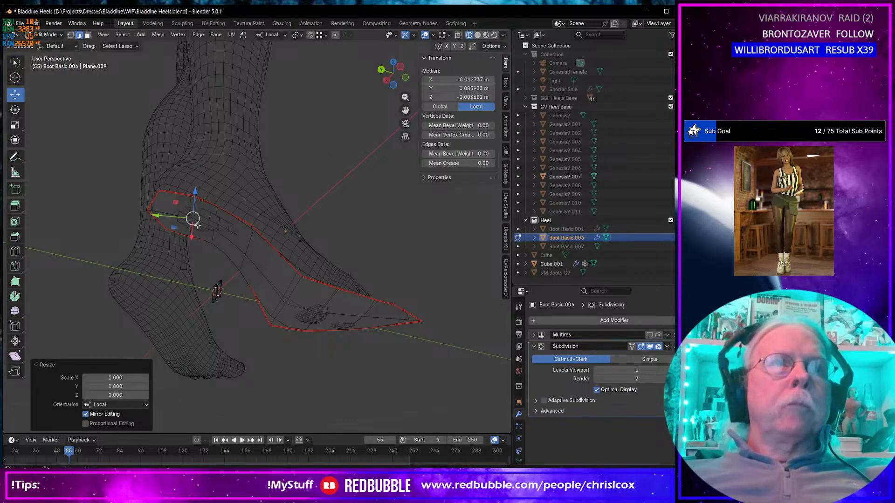
- From below, shift the two crosswise edge rows between heel and arch along local X, the one nearer the arch by about 0.0019 m
alt+click(215, 216)
key(ctrl+KP_7)
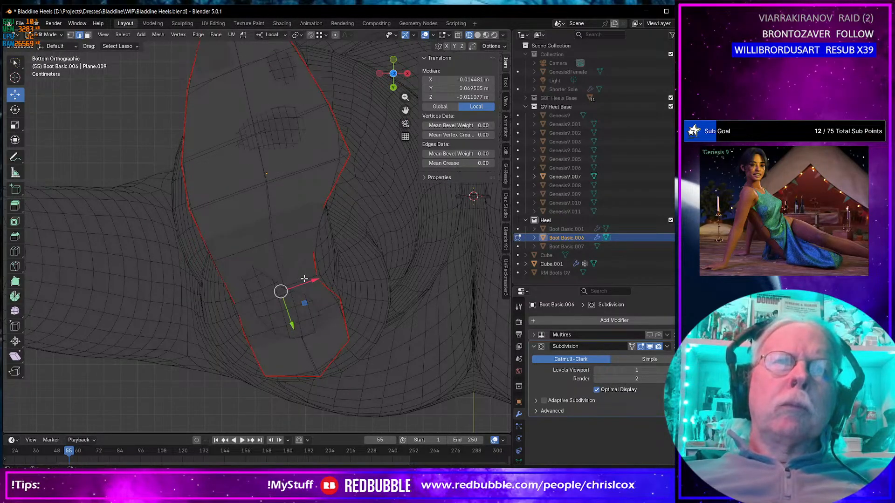
click(309, 278)
alt+click(296, 281)
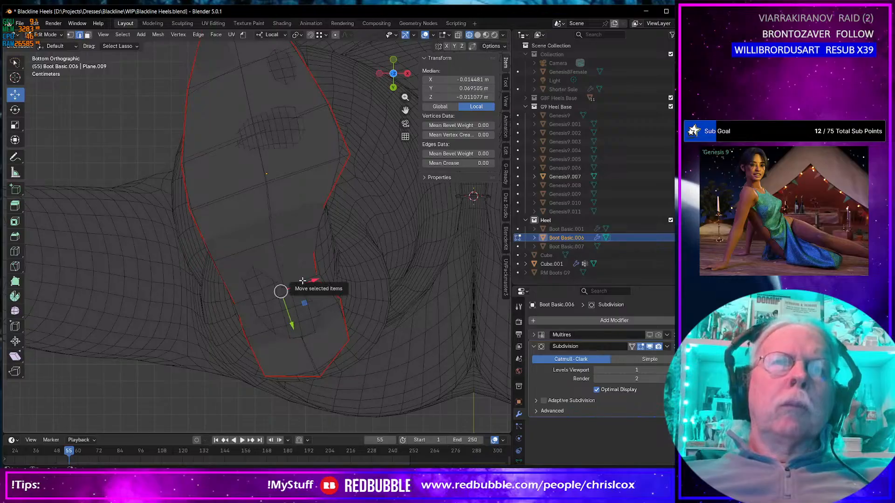
scroll(302, 281, down, 4)
click(315, 284)
click(280, 256)
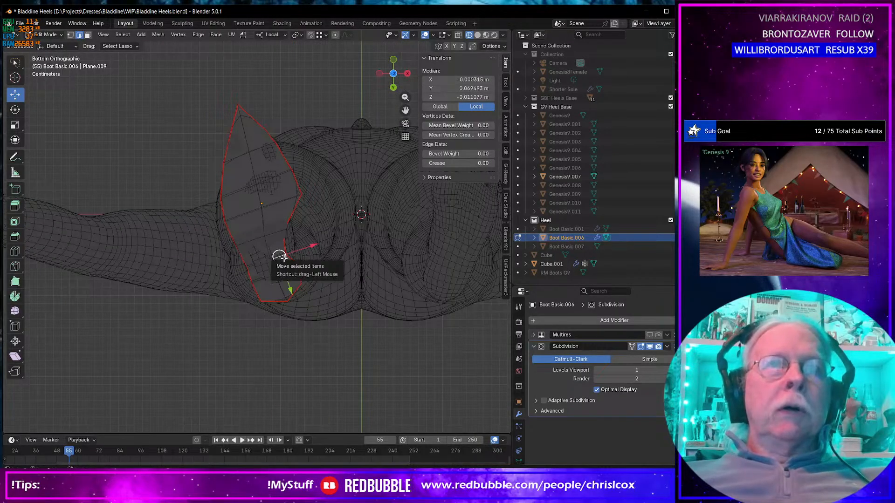
shift+click(256, 263)
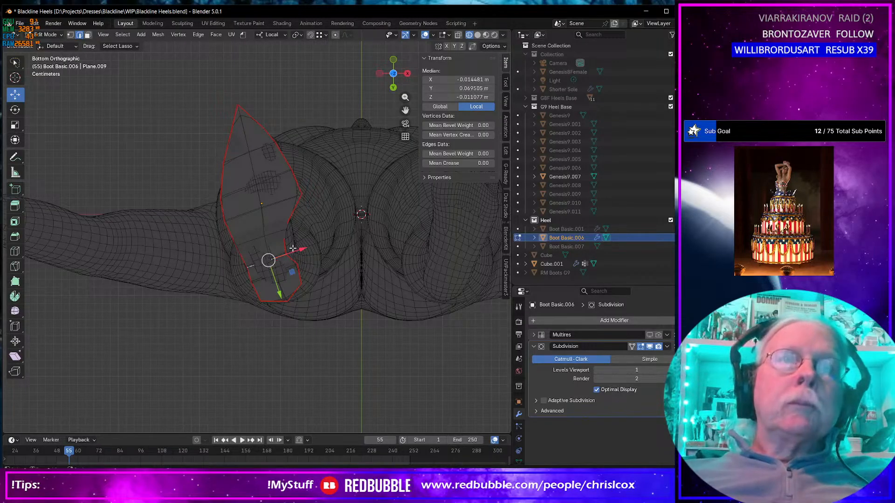
drag(297, 251, 297, 226)
click(253, 240)
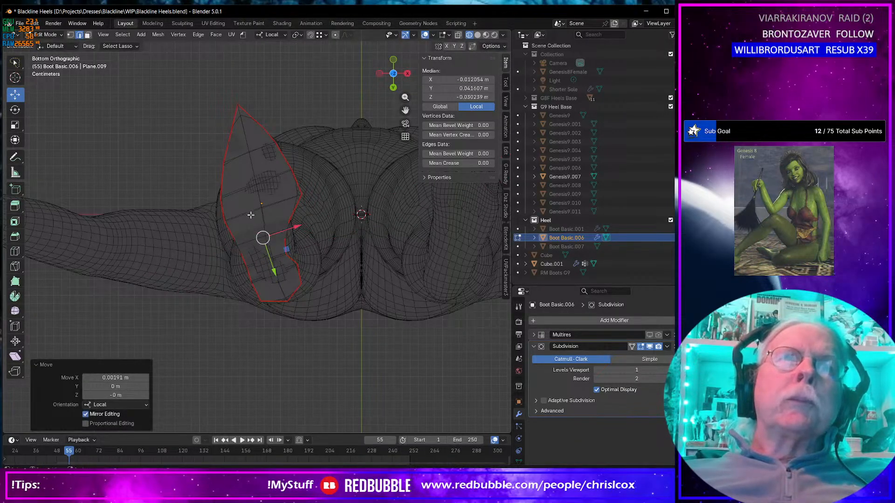
- Slide the inner-side border vertex at the front of the rearmost heel faces slightly inward along its crosswise edge
middle_drag(258, 214, 276, 316)
scroll(284, 308, down, 4)
scroll(283, 306, up, 11)
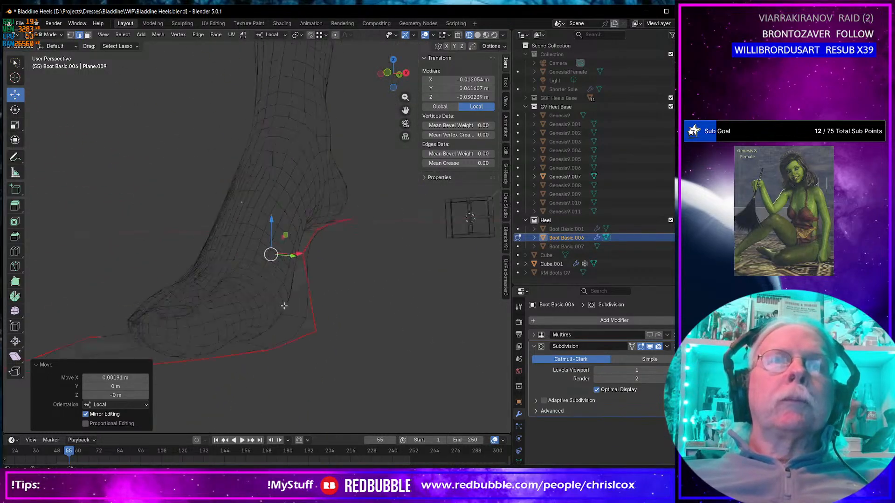
middle_drag(309, 291, 289, 329)
click(321, 291)
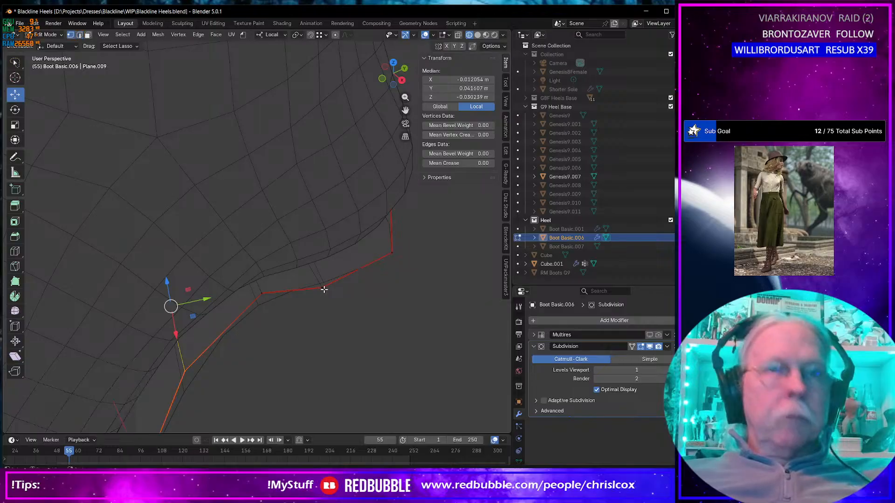
key(shift+v)
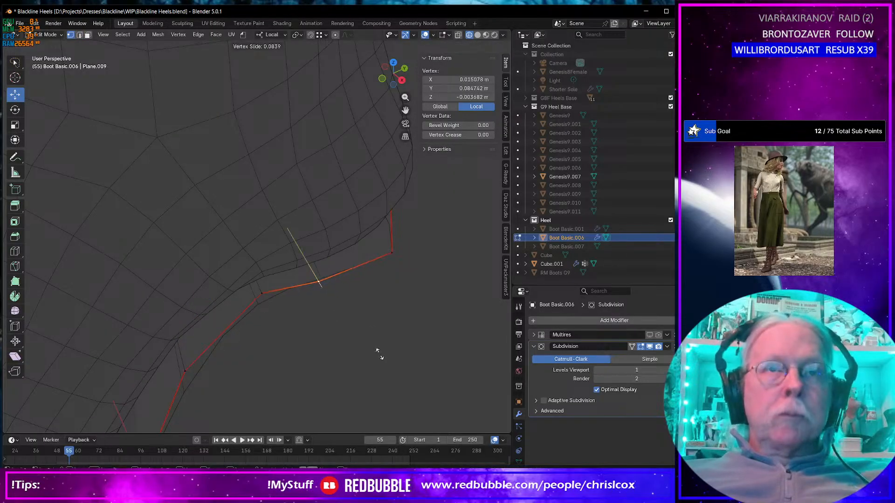
click(374, 348)
- Move the heel's inner rear corner vertex about 0.0042 m inward along local X and 0.0008 m forward along local Y, and return to face selection
click(392, 253)
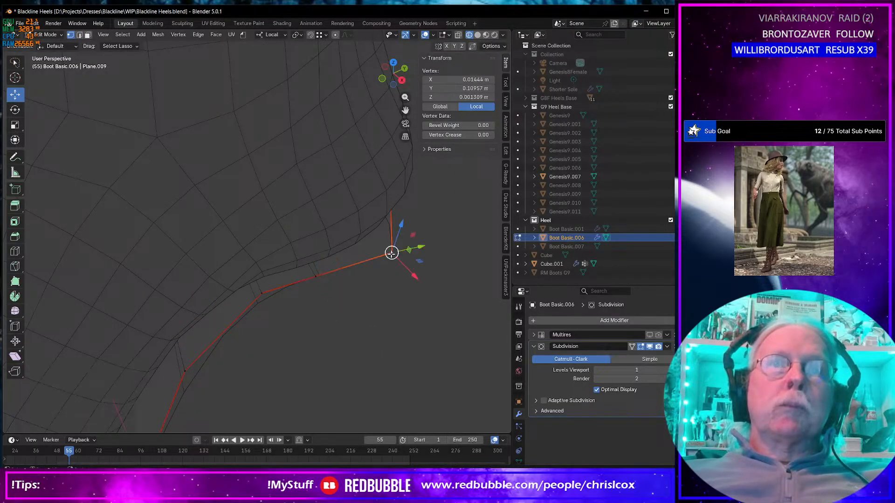
drag(427, 257, 395, 259)
middle_drag(394, 259, 358, 239)
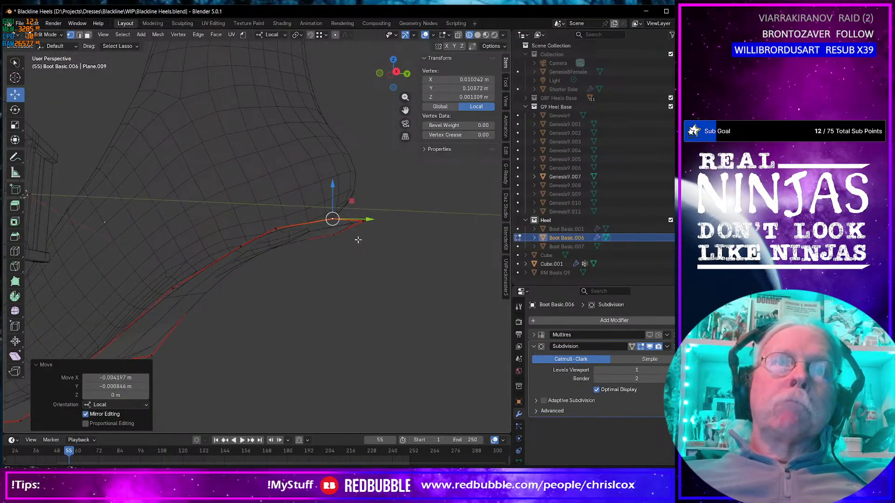
drag(364, 221, 331, 185)
click(334, 235)
mouse_move(329, 214)
middle_down()
mouse_move(345, 232)
mouse_move(328, 209)
mouse_move(321, 215)
middle_up()
middle_drag(314, 244, 286, 231)
key(3)
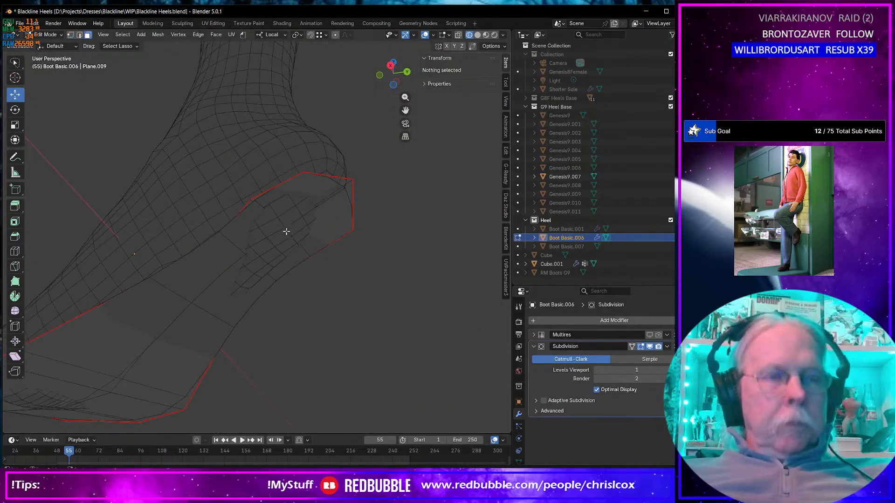
ctrl+shift+click(289, 196)
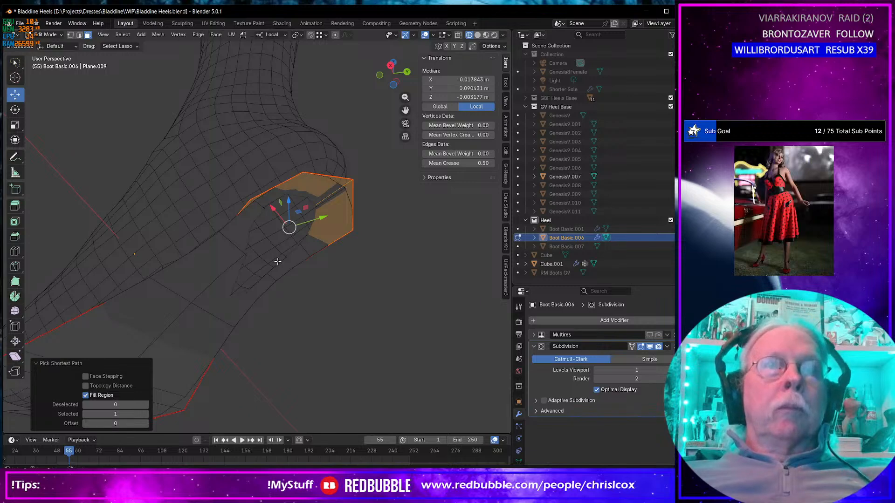
click(284, 265)
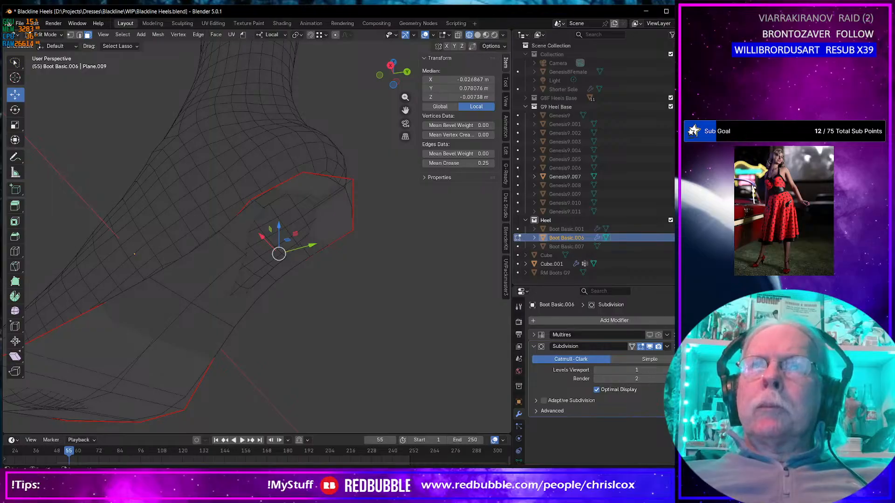
click(680, 238)
click(680, 238)
middle_drag(375, 270, 375, 253)
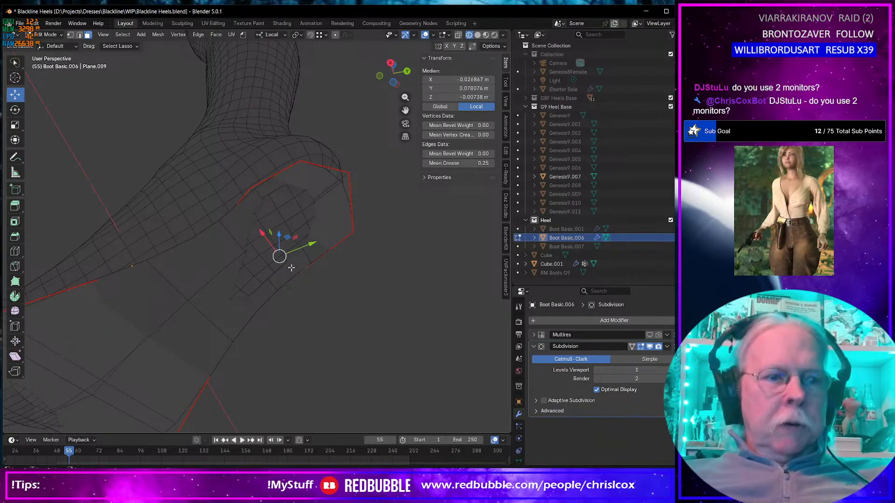
mouse_move(292, 269)
middle_down()
mouse_move(299, 280)
mouse_move(236, 194)
mouse_move(270, 240)
mouse_move(301, 252)
middle_up()
shift+click(275, 250)
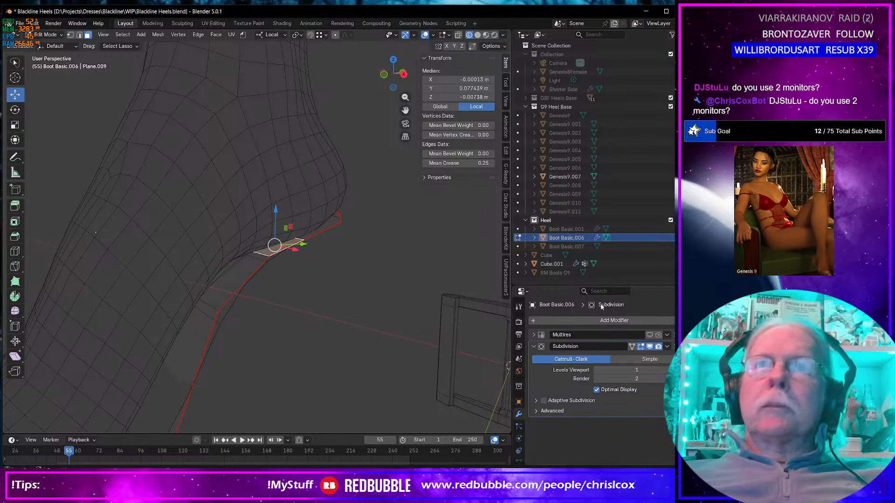
middle_drag(342, 302, 260, 279)
key(ctrl+KP_Add)
key(ctrl+KP_Add)
key(ctrl+KP_Add)
key(ctrl+KP_Add)
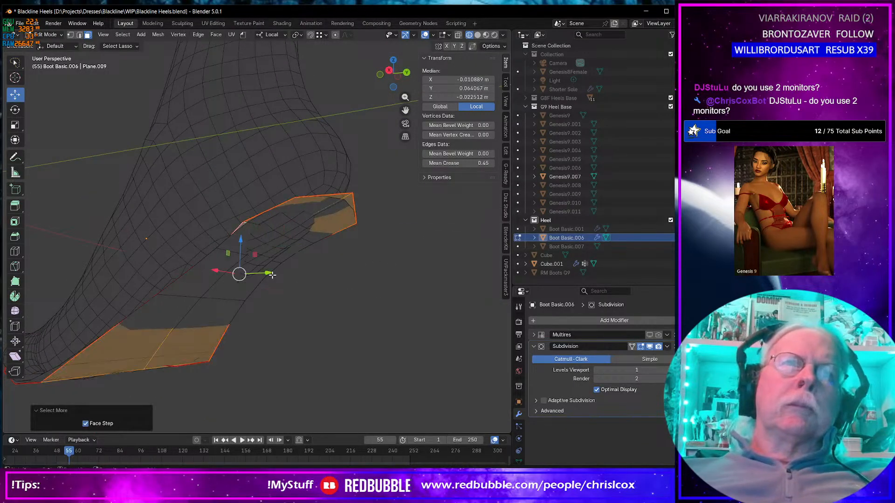
key(ctrl+KP_Add)
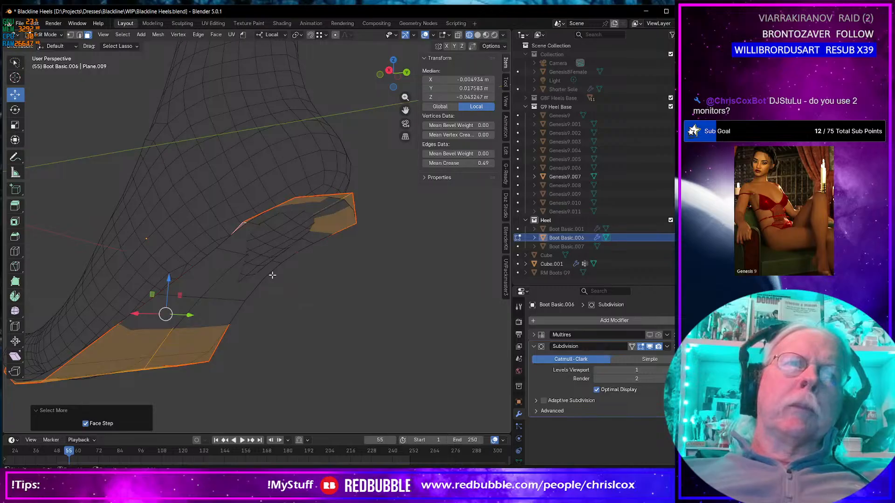
- Select the four rearmost faces of the sole under the heel and flatten them with LoopTools Flatten
click(240, 232)
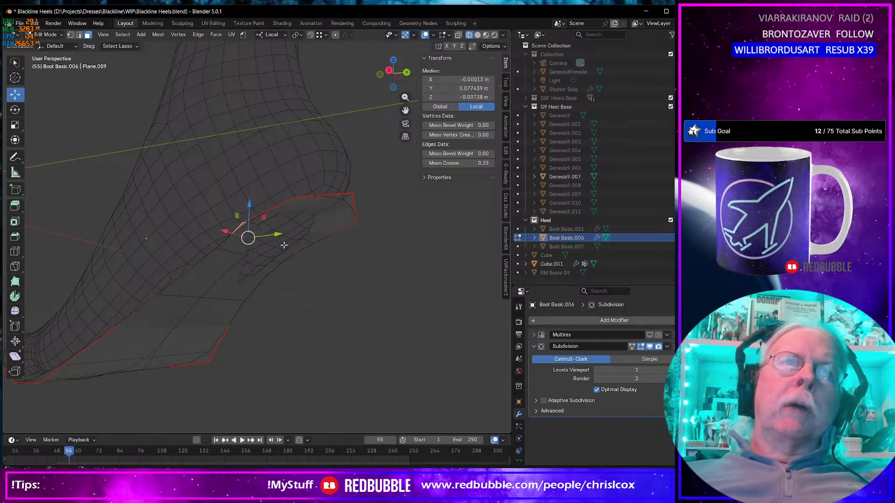
shift+click(293, 250)
shift+click(329, 226)
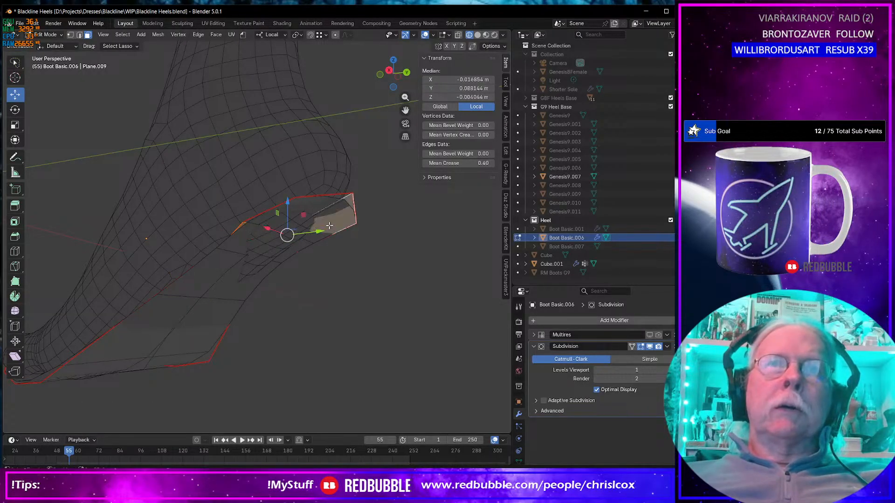
shift+click(311, 211)
right_click(311, 210)
mouse_move(322, 210)
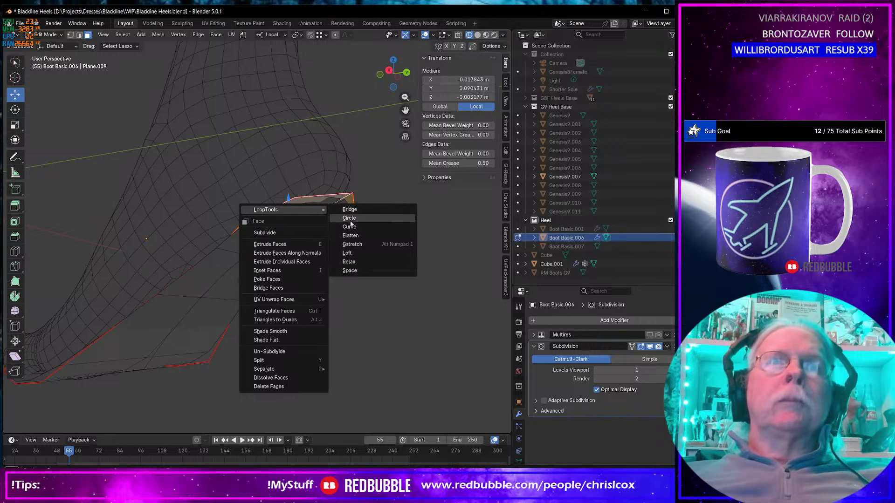
click(336, 236)
- Lower the four heel faces about 0.0012 m along local Z and shift them about 0.0038 m along local X
middle_drag(337, 237, 359, 248)
drag(290, 202, 301, 217)
middle_drag(301, 217, 254, 175)
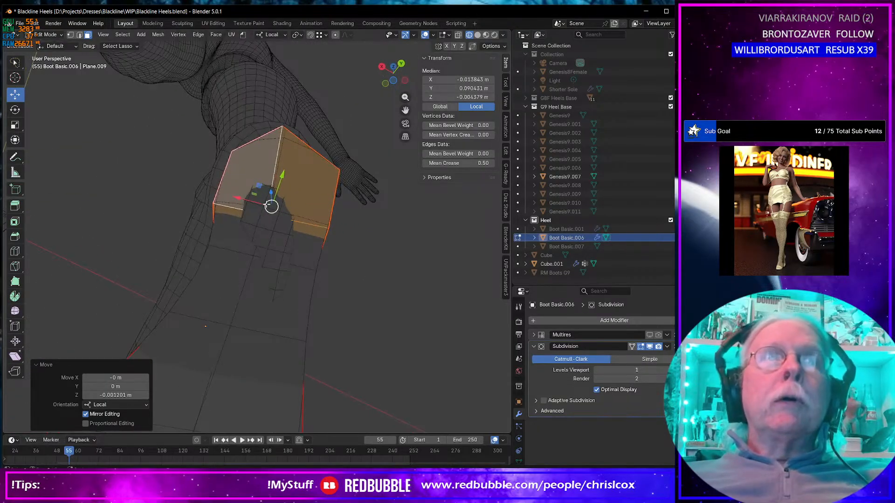
drag(247, 199, 237, 220)
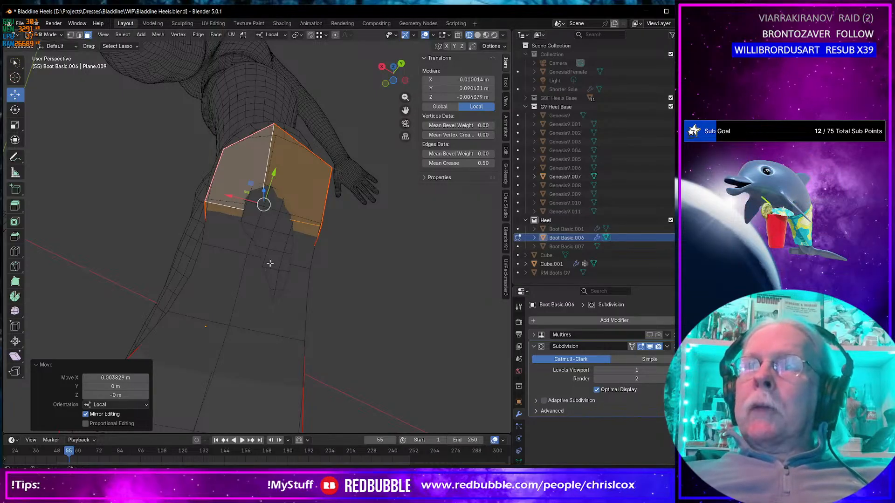
key(2)
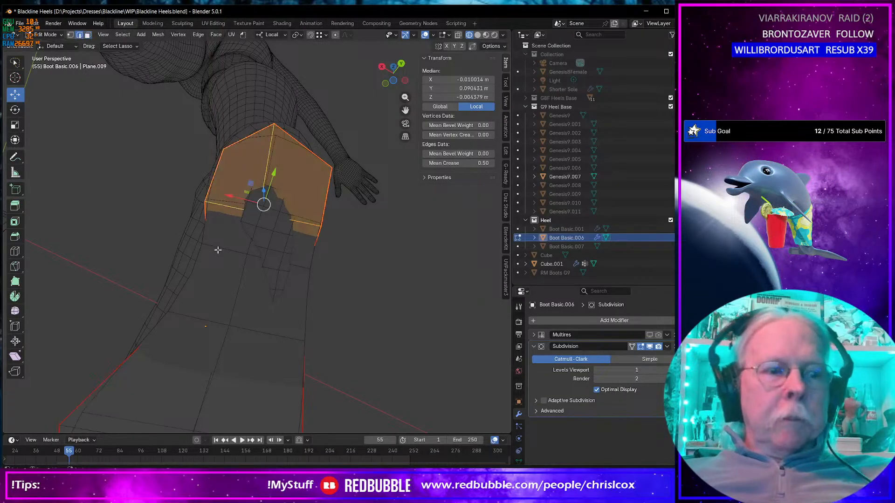
- Shift the crosswise edge row before the heel faces about 0.0018 m along local X, and the next row about 0.0009 m forward and 0.0019 m up
alt+click(218, 250)
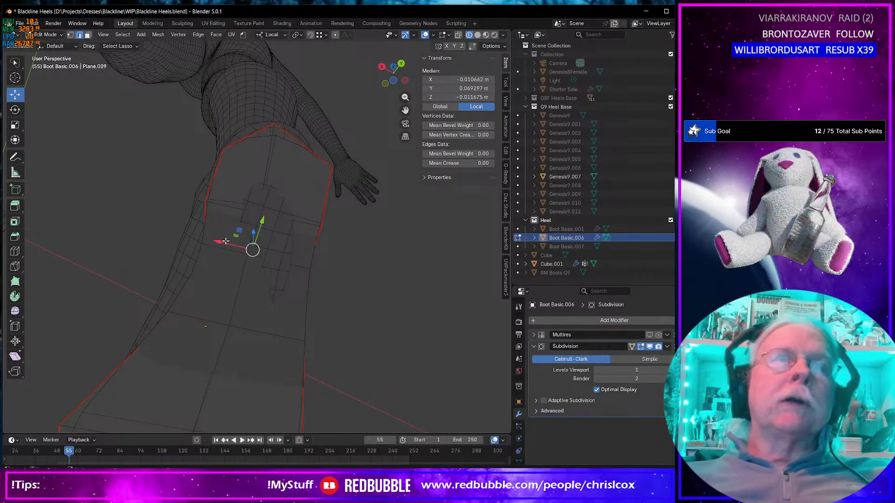
drag(217, 243, 213, 244)
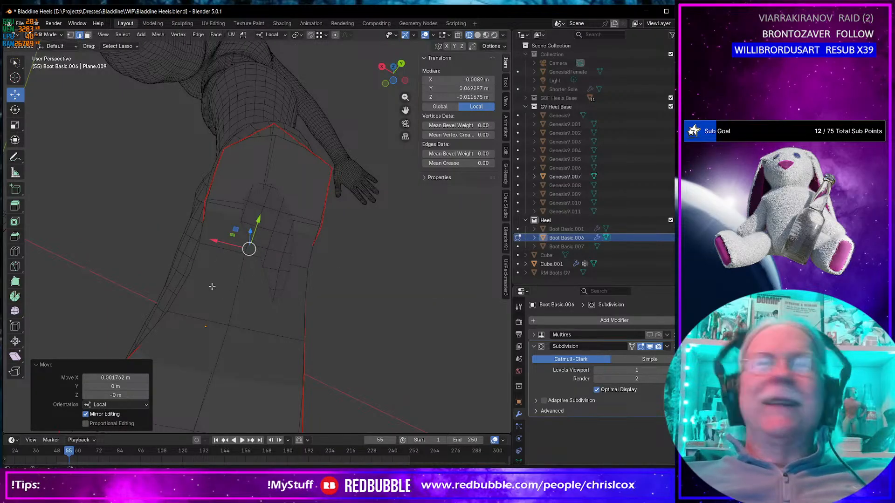
middle_drag(326, 287, 367, 362)
scroll(367, 362, up, 6)
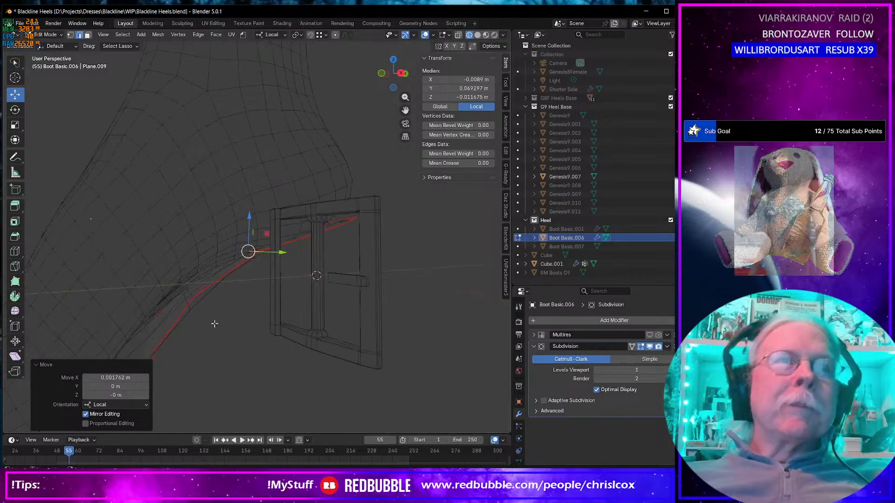
click(189, 295)
middle_drag(227, 330, 229, 325)
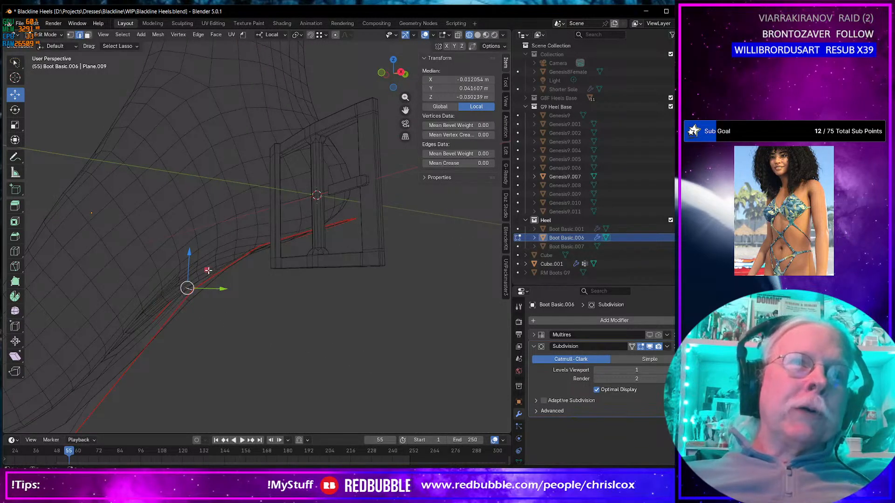
drag(208, 271, 206, 270)
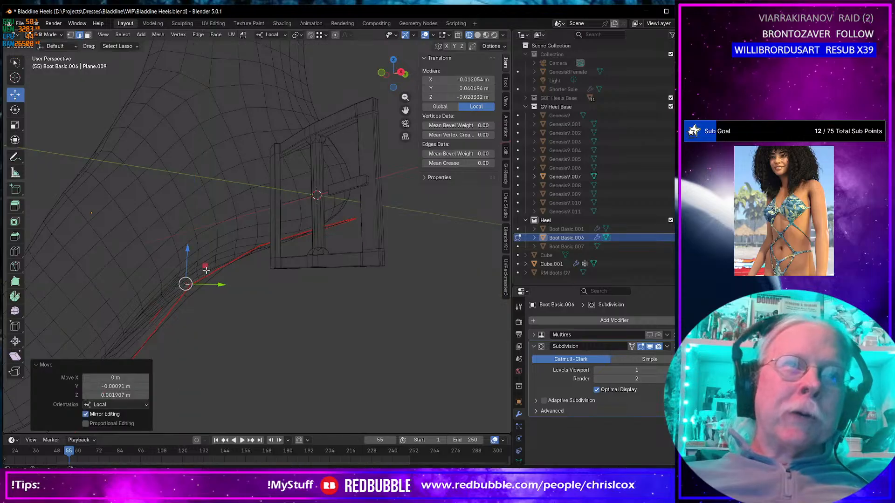
- Lower the crosswise edge row just in front of the heel faces about 0.0025 m along local Z
middle_drag(206, 270, 155, 266)
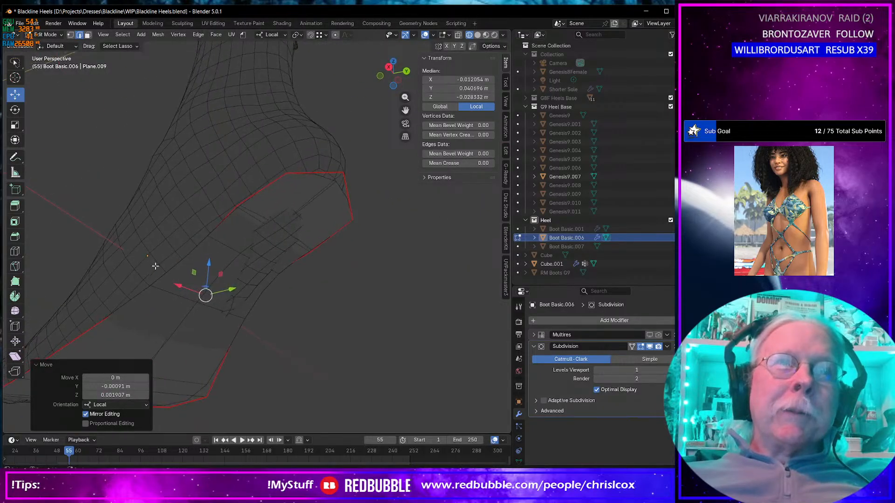
click(276, 238)
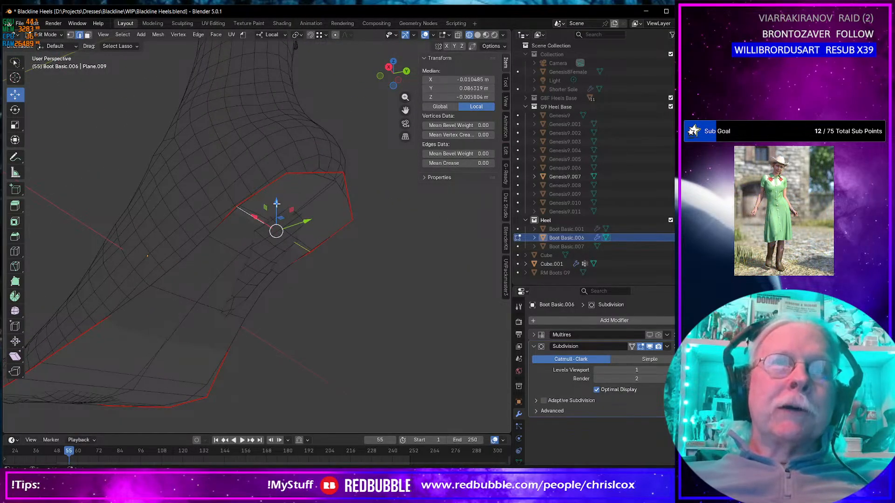
drag(277, 204, 246, 226)
click(229, 240)
middle_drag(247, 229, 296, 266)
scroll(296, 269, up, 3)
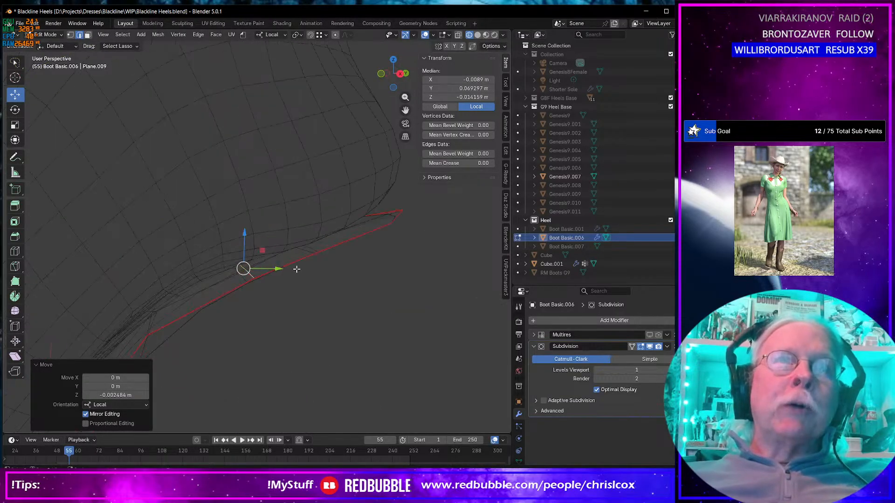
- Slide the inner-side border vertex beside the big toe's tip slightly outward along its crosswise edge, with a factor of about -0.037
scroll(292, 286, down, 9)
mouse_move(266, 303)
middle_down()
mouse_move(337, 330)
mouse_move(322, 323)
mouse_move(326, 312)
mouse_move(268, 302)
middle_up()
scroll(326, 327, up, 3)
middle_drag(288, 314, 280, 376)
scroll(285, 329, up, 3)
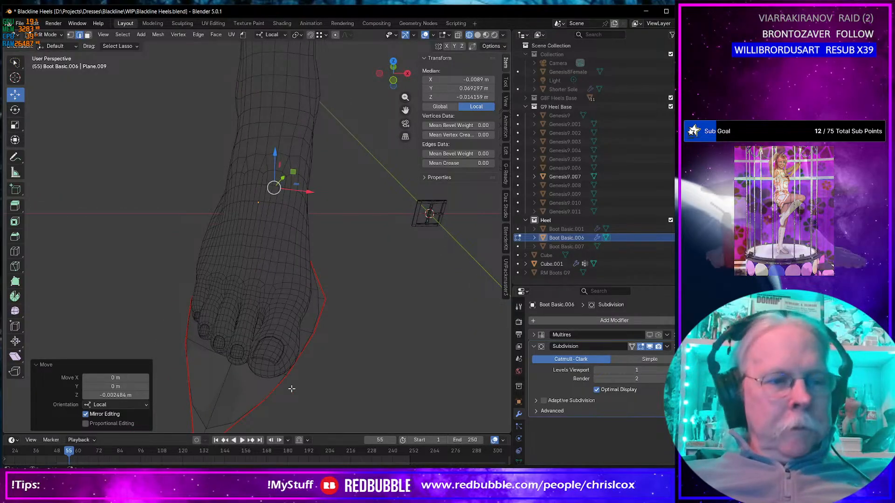
key(1)
click(287, 376)
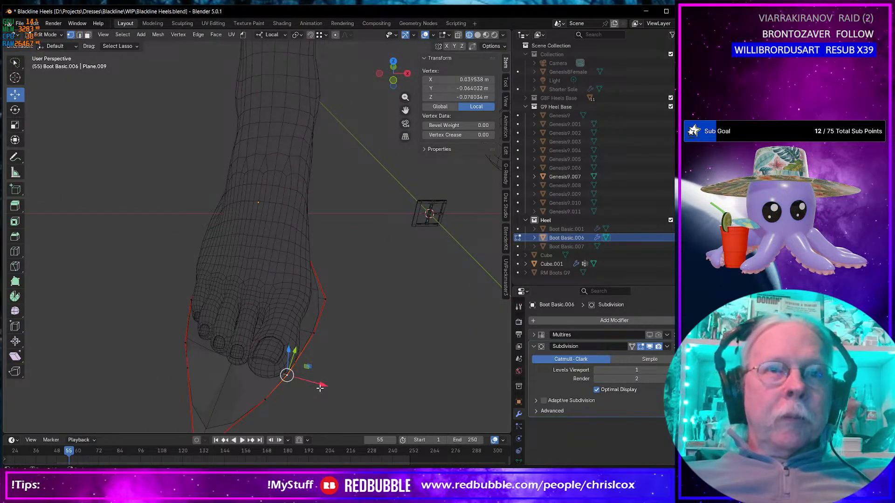
key(shift+v)
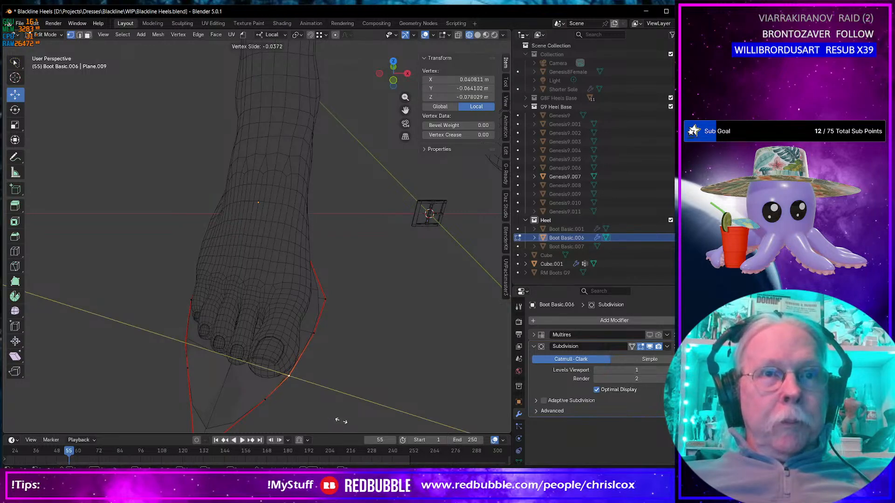
click(340, 391)
- Slide the inner-side border vertex at the ball of the foot inward along its crosswise edge by a factor of about 0.058
click(313, 332)
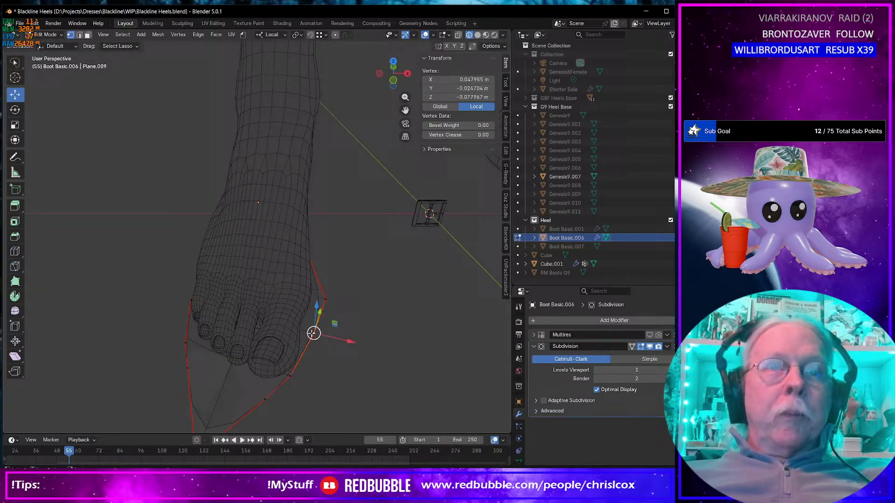
click(323, 297)
key(shift+v)
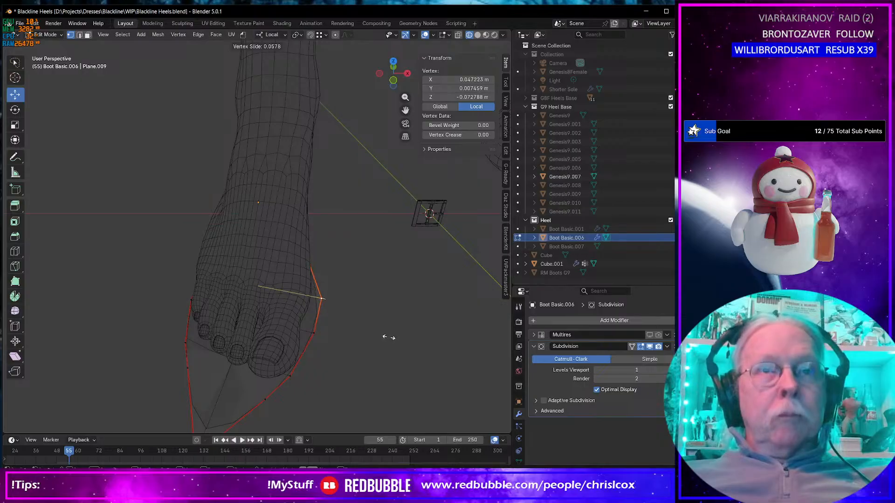
click(388, 338)
- Move the outer-side border vertex between the small toes and the sole's tip about 0.003 m outward along local X and 0.0136 m down along local Z
middle_drag(388, 338, 366, 385)
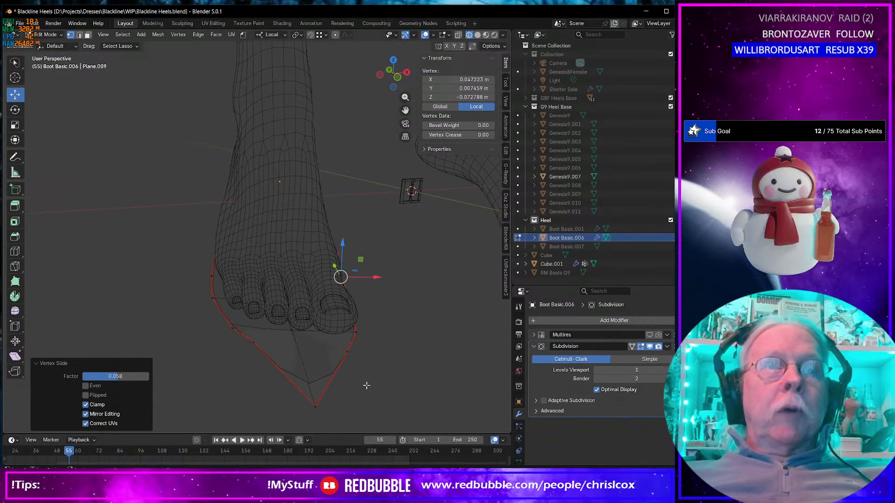
click(251, 341)
middle_drag(251, 341, 238, 364)
drag(230, 372, 227, 385)
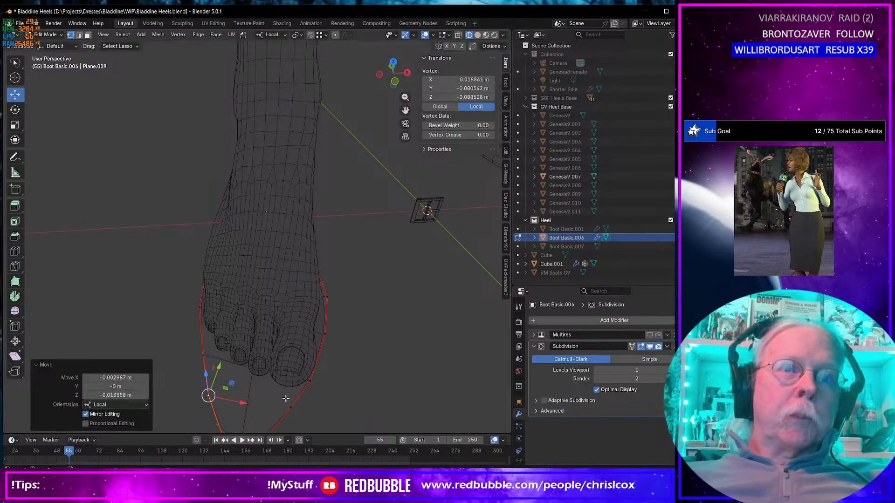
- Move the inner-side border vertex between the big toe and the sole's tip about 0.0009 m outward along local X
shift+middle_drag(286, 399, 319, 375)
click(339, 340)
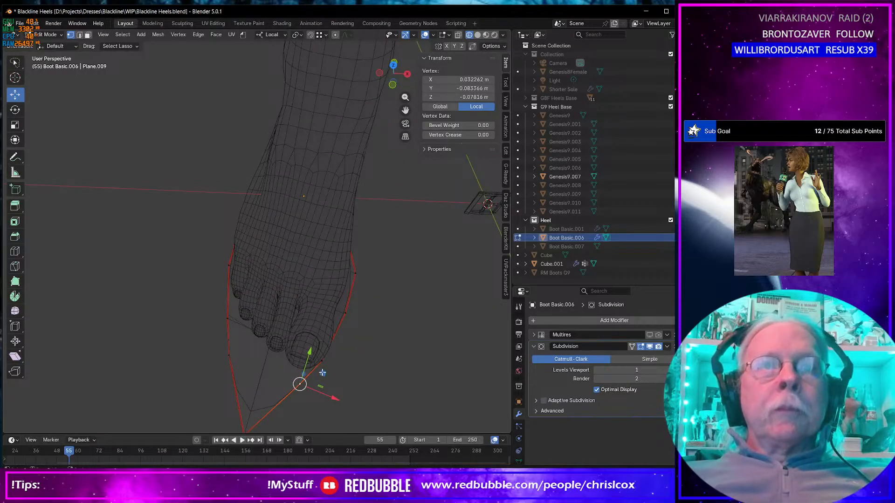
drag(322, 373, 325, 371)
- Examine the smoothed sole outline around the toes in Object Mode and return to vertex editing
middle_drag(283, 406, 317, 366)
middle_drag(427, 184, 280, 411)
key(Tab)
click(364, 268)
key(Tab)
key(Tab)
click(270, 370)
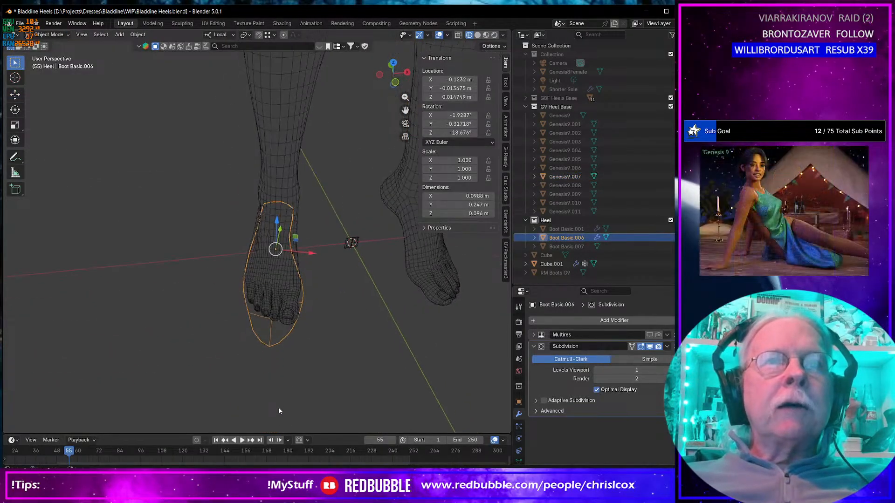
key(Tab)
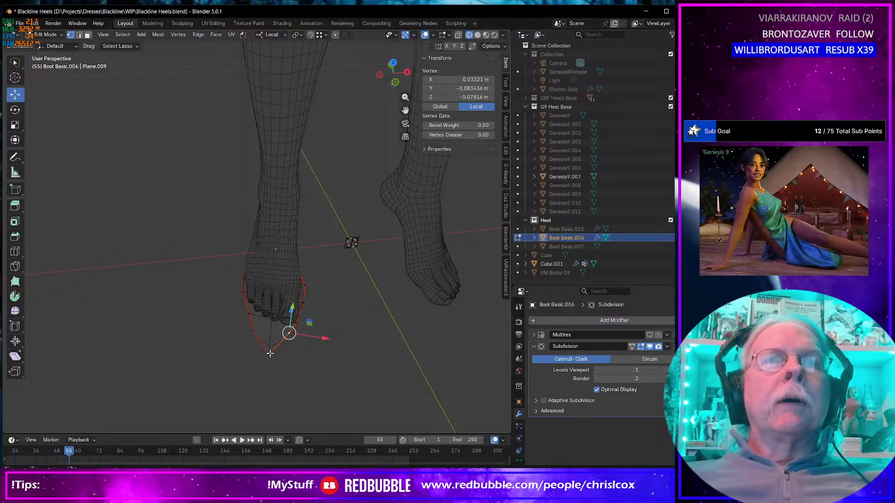
- Move the sole's tip vertex about 0.0017 m along local X and lower it about 0.0065 m along local Z
click(270, 354)
key(g)
key(x)
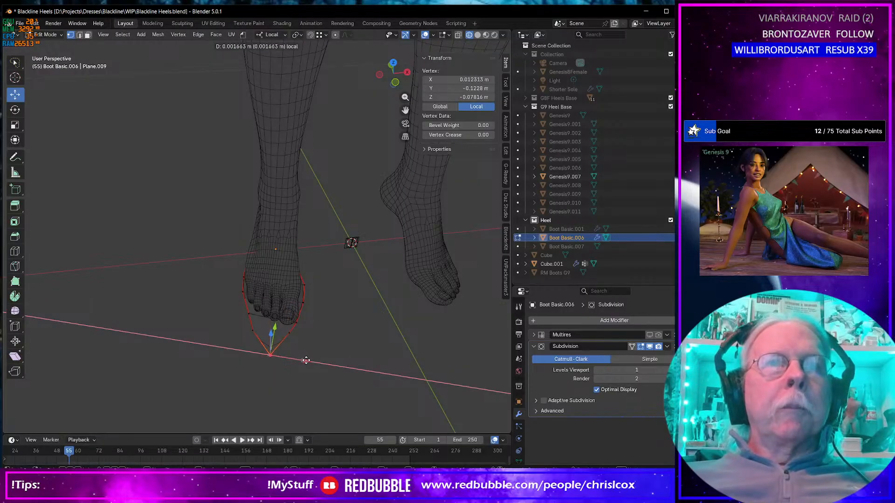
click(303, 360)
key(g)
key(z)
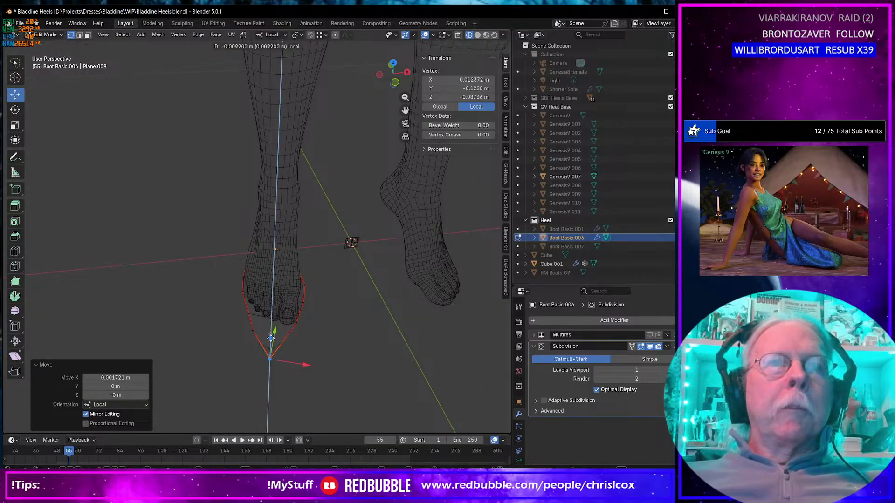
click(271, 337)
- Shift the outer-side border vertex nearest the tip about 0.0015 m inward along local X
click(251, 328)
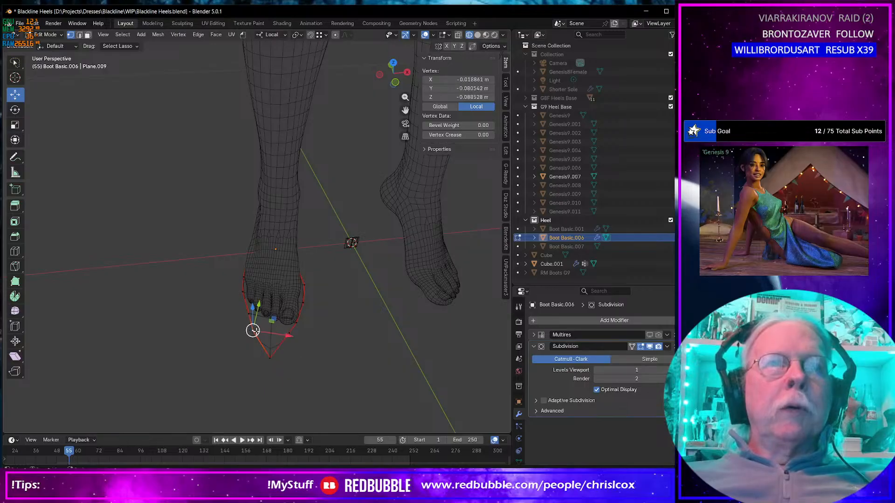
key(g)
key(x)
click(286, 344)
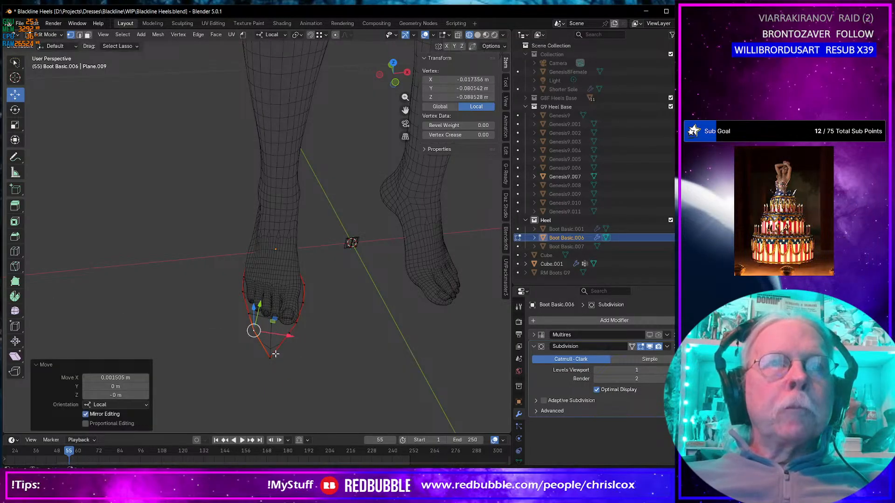
- Raise the sole's tip vertex about 0.0145 m along local Z and shift it about 0.0014 m along local X
click(275, 355)
key(g)
key(z)
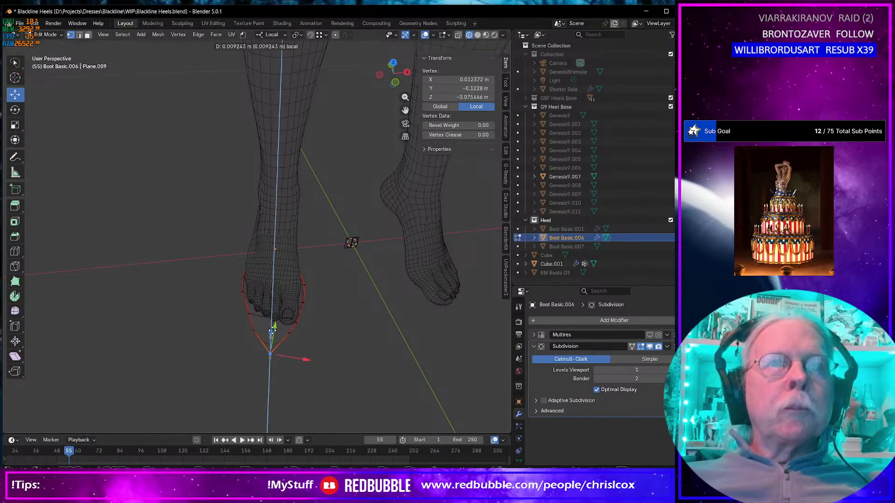
click(272, 326)
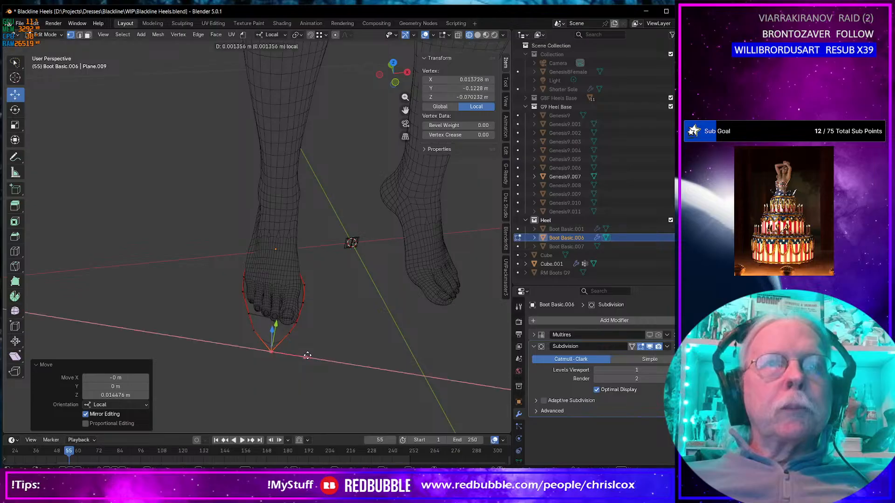
- Shift the inner-side border vertex nearest the tip about 0.0011 m outward along local X and check the sole's outline in Object Mode
click(289, 334)
drag(321, 336, 324, 336)
middle_drag(324, 356, 309, 259)
key(Tab)
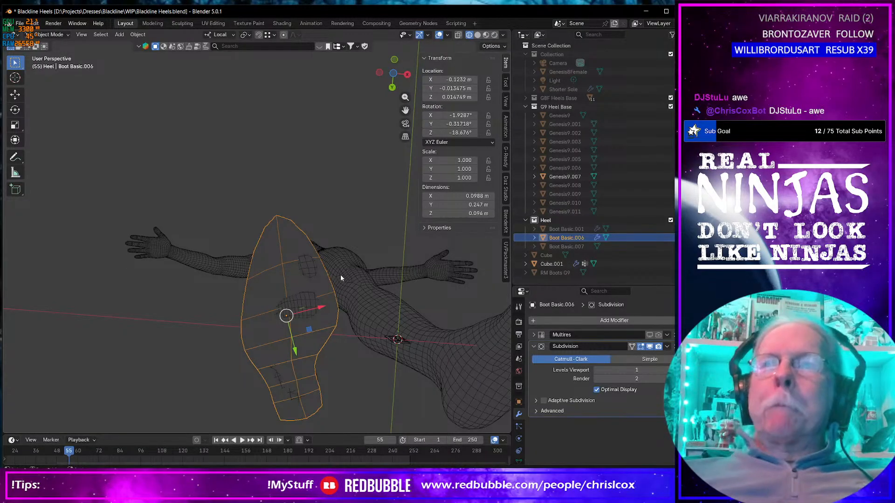
middle_drag(357, 287, 256, 373)
- Select the faces at the sole's pointed front in Edit Mode and flatten them by scaling to 0 along local Z
key(Tab)
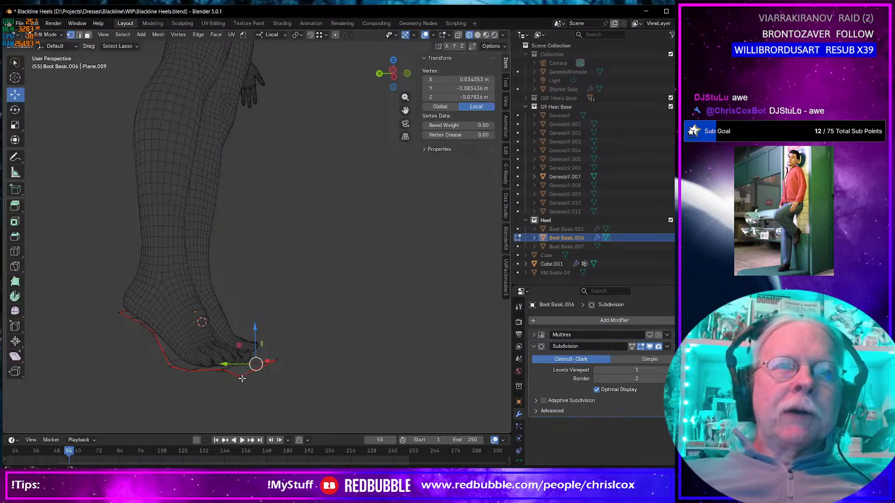
click(240, 376)
ctrl+shift+click(227, 369)
middle_drag(229, 371, 257, 172)
shift+click(273, 308)
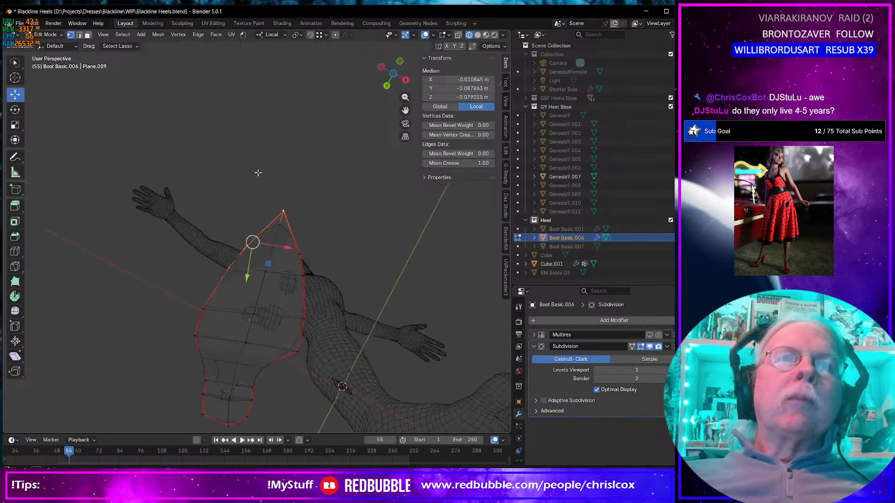
ctrl+shift+click(265, 270)
ctrl+shift+click(302, 273)
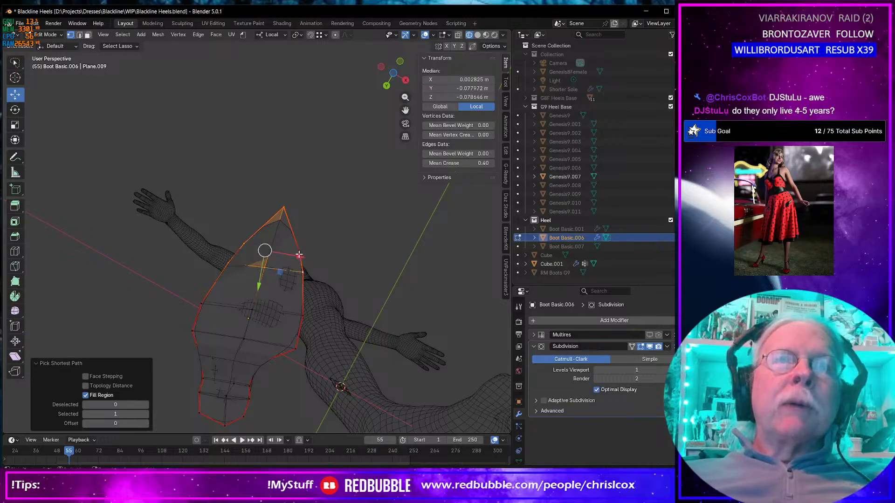
ctrl+shift+click(300, 262)
key(s)
key(z)
key(0)
key(Return)
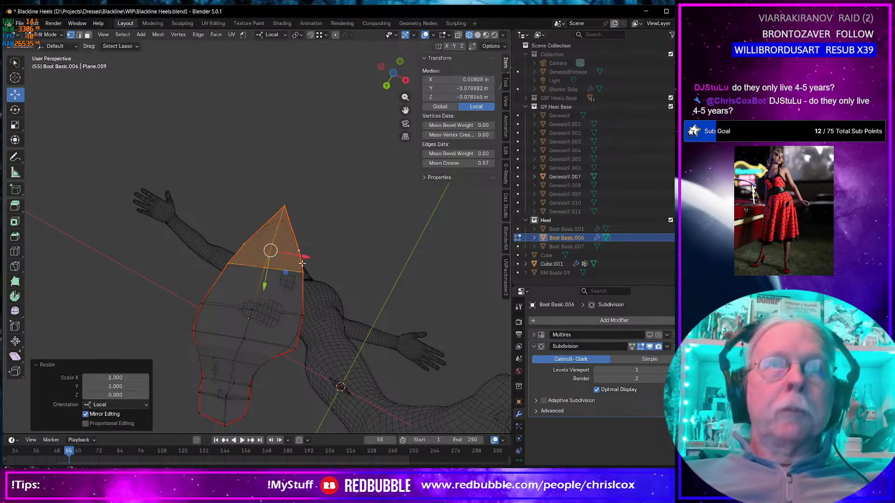
- Raise the flattened front faces about 0.0005 m along local Z and the tip vertex alone another 0.0009 m
middle_drag(300, 263, 384, 365)
key(KP_Decimal)
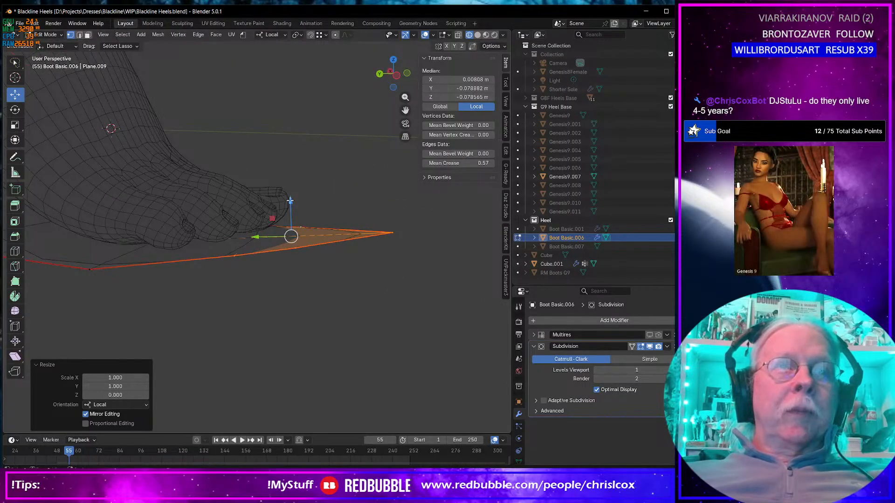
drag(288, 199, 289, 202)
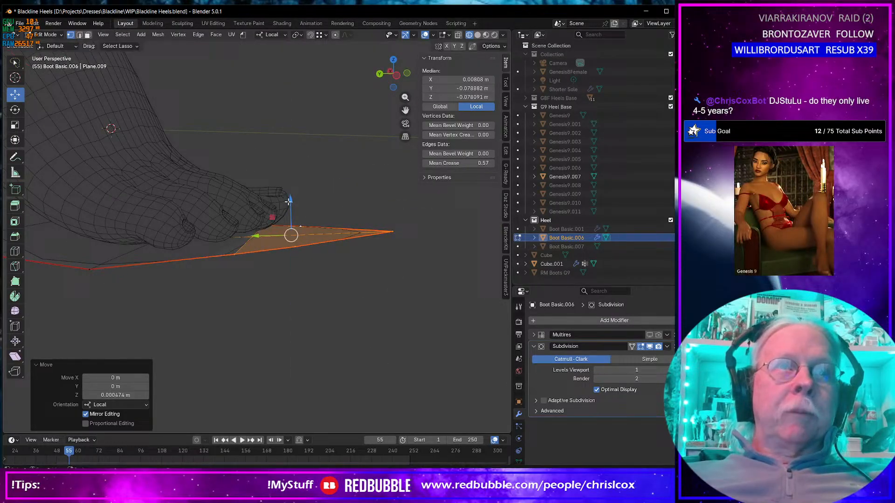
click(391, 231)
drag(392, 195, 391, 192)
- Slide the outer-side border vertex in the sole's rear arch outward along its crosswise edge by a factor of about -0.097
middle_drag(296, 230, 291, 197)
middle_drag(297, 238, 278, 241)
middle_drag(220, 270, 302, 323)
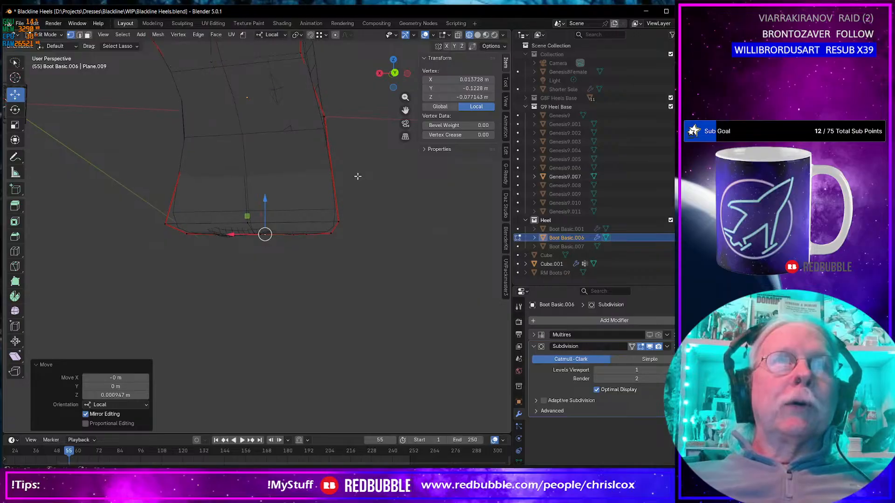
shift+middle_drag(357, 176, 377, 230)
click(341, 167)
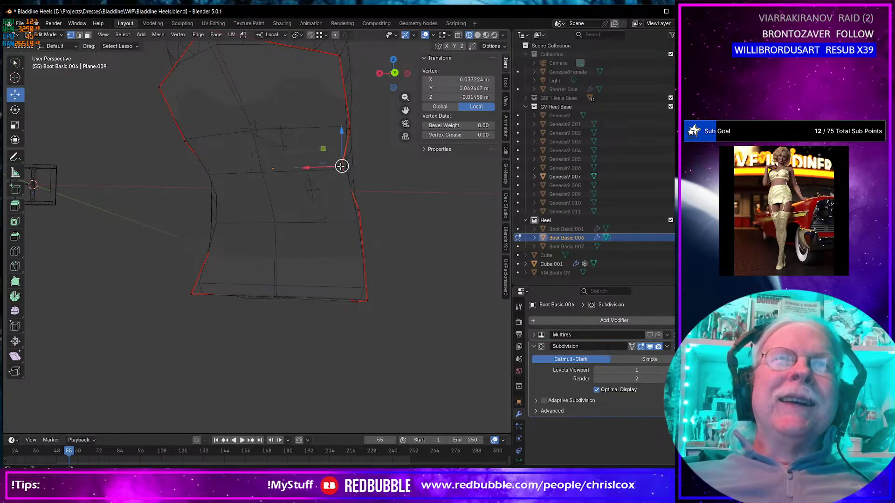
drag(303, 166, 307, 168)
key(ctrl+z)
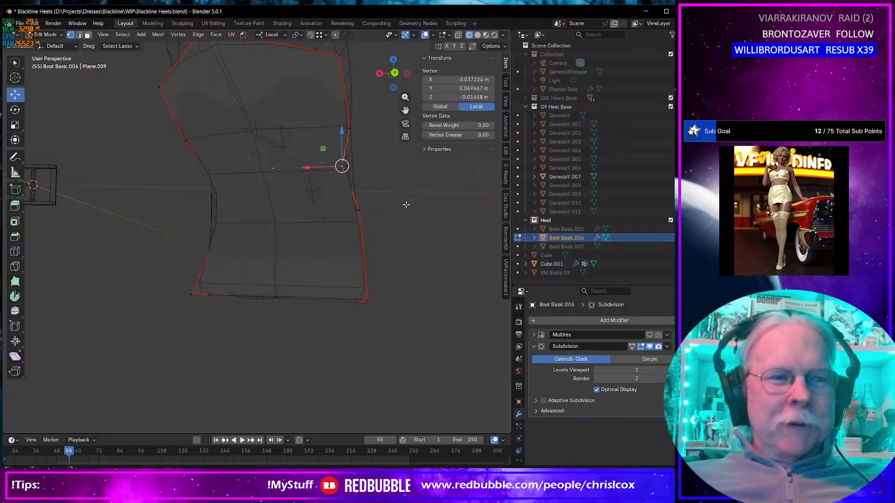
key(shift+v)
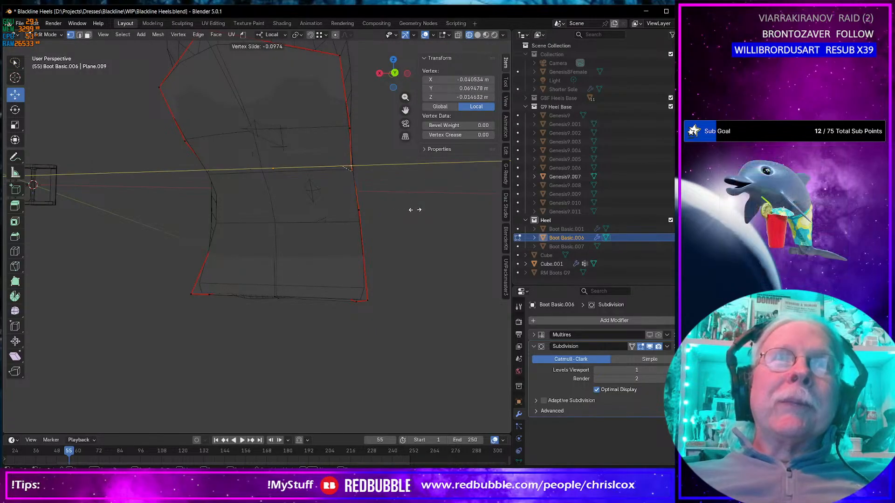
click(415, 210)
- Return to Object Mode and set the sole's viewport subdivision level to 2
middle_drag(412, 210, 257, 229)
click(149, 266)
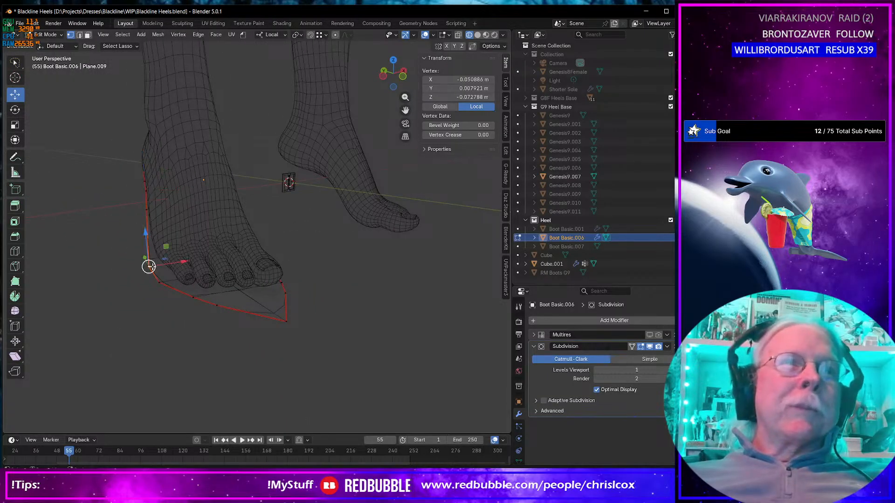
middle_drag(180, 278, 170, 280)
key(Tab)
middle_drag(244, 290, 255, 213)
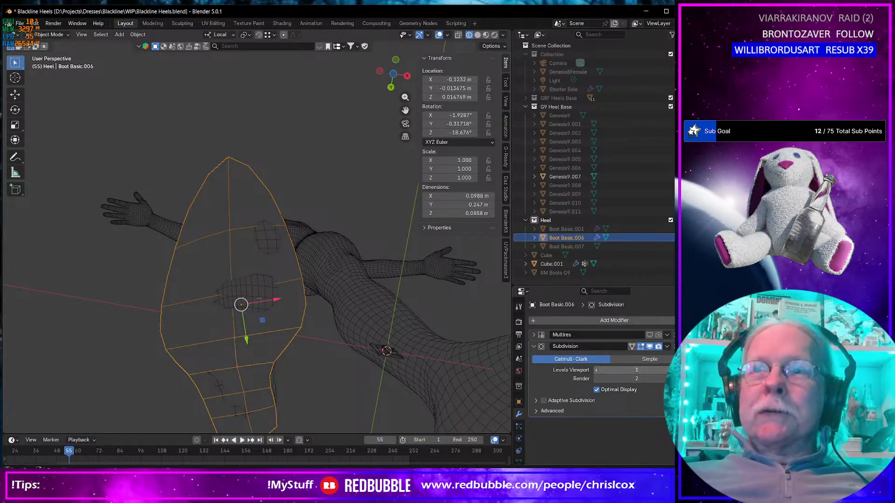
click(674, 371)
middle_drag(342, 289, 376, 352)
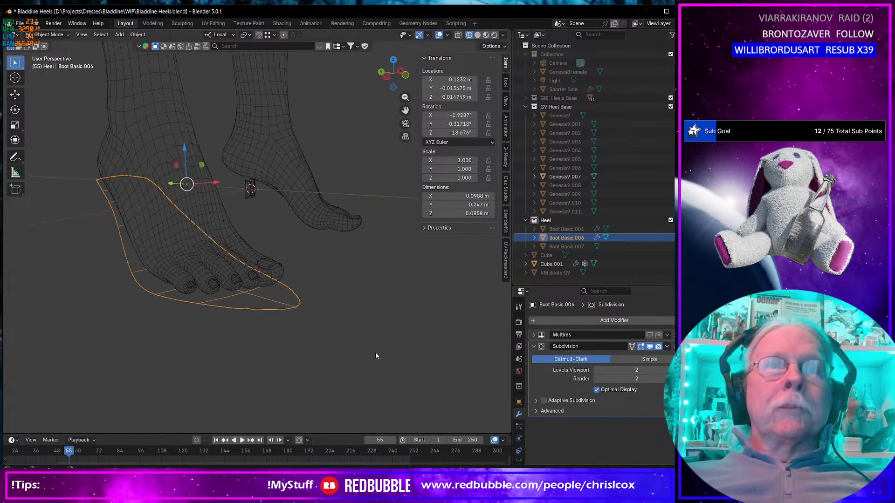
- Switch the viewport to Material Preview shading and check the sole against the foot from several sides
click(448, 35)
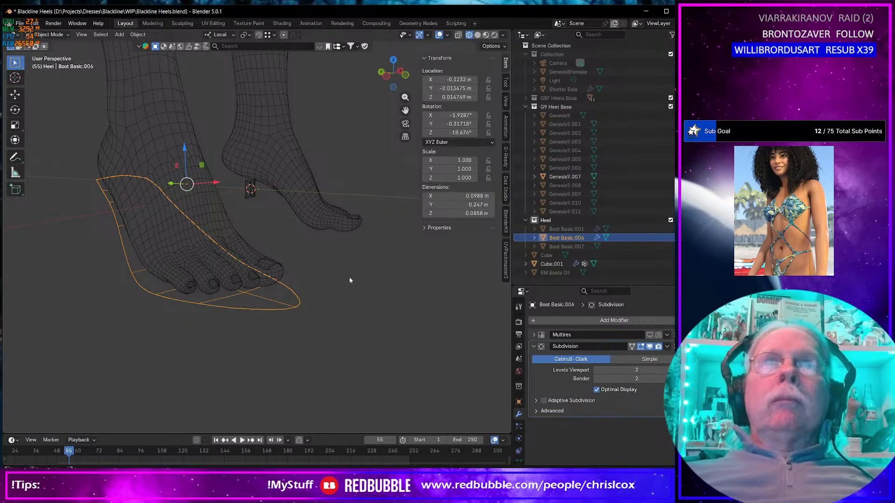
click(486, 36)
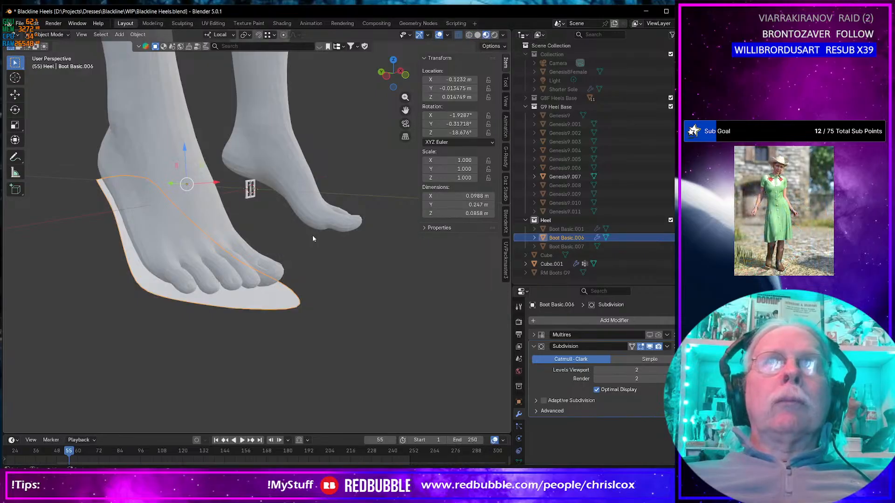
mouse_move(312, 235)
middle_down()
mouse_move(331, 160)
mouse_move(326, 213)
mouse_move(236, 248)
mouse_move(283, 248)
middle_up()
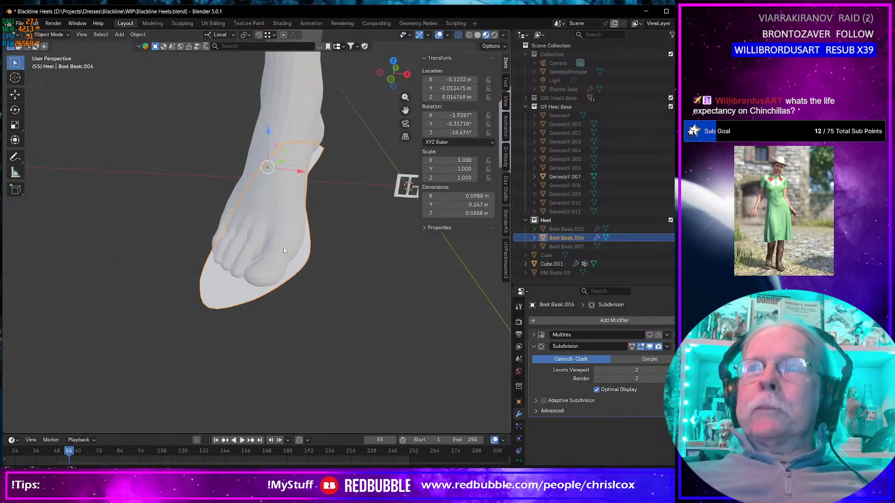
middle_drag(342, 280, 298, 266)
click(284, 226)
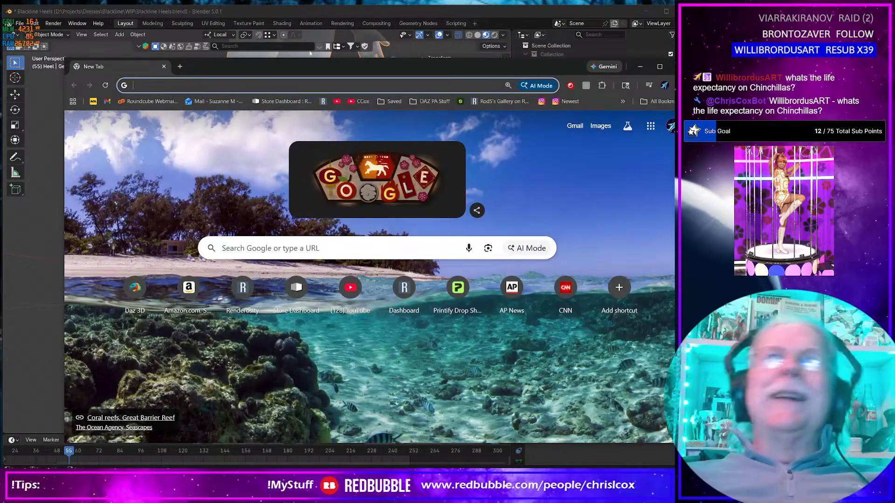
drag(308, 67, 674, 77)
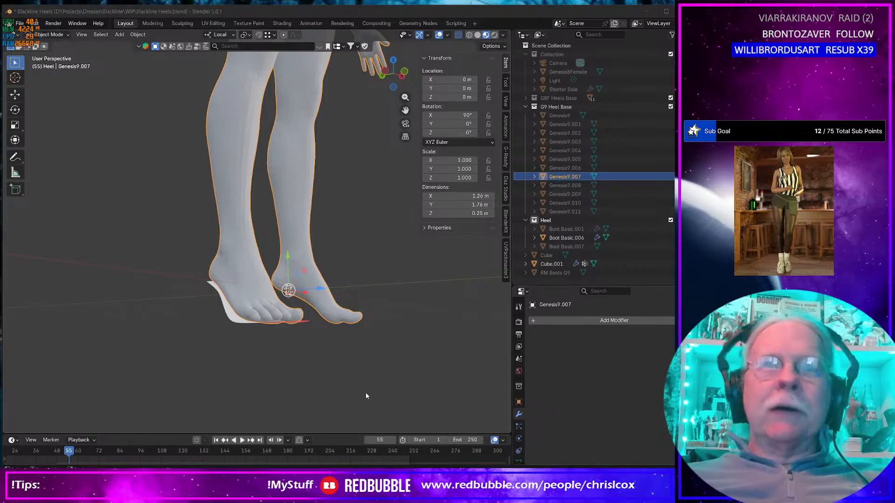
mouse_move(366, 396)
middle_down()
mouse_move(291, 393)
mouse_move(275, 378)
mouse_move(248, 380)
mouse_move(261, 404)
mouse_move(385, 402)
mouse_move(406, 393)
mouse_move(363, 408)
middle_up()
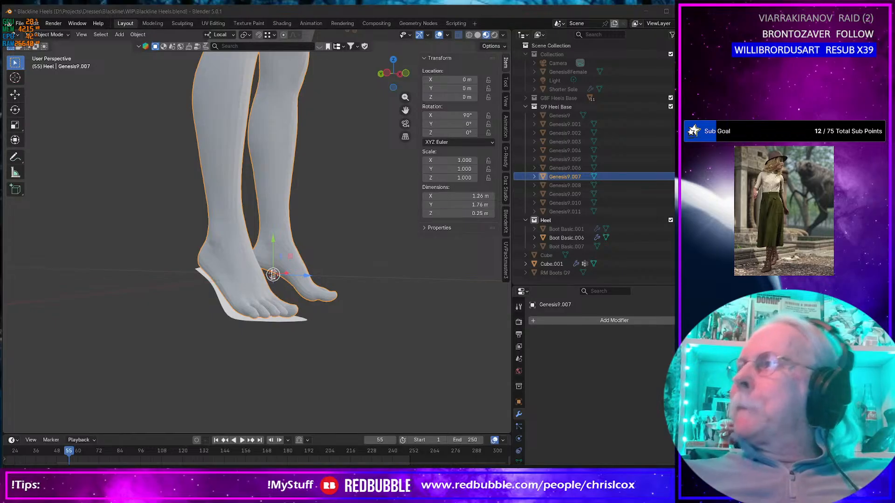
middle_drag(308, 338, 306, 271)
- Select Boot Basic.006 and apply its Subdivision modifier in Object Mode within the UV Editing workspace
click(286, 327)
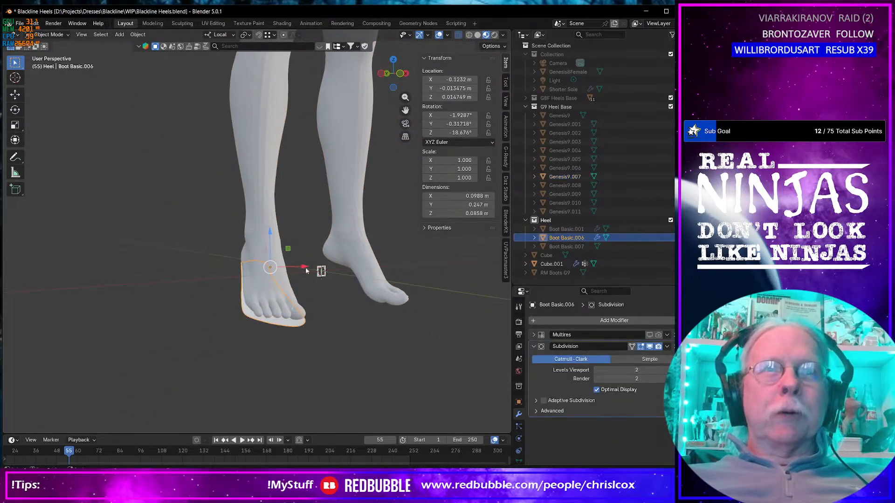
click(218, 23)
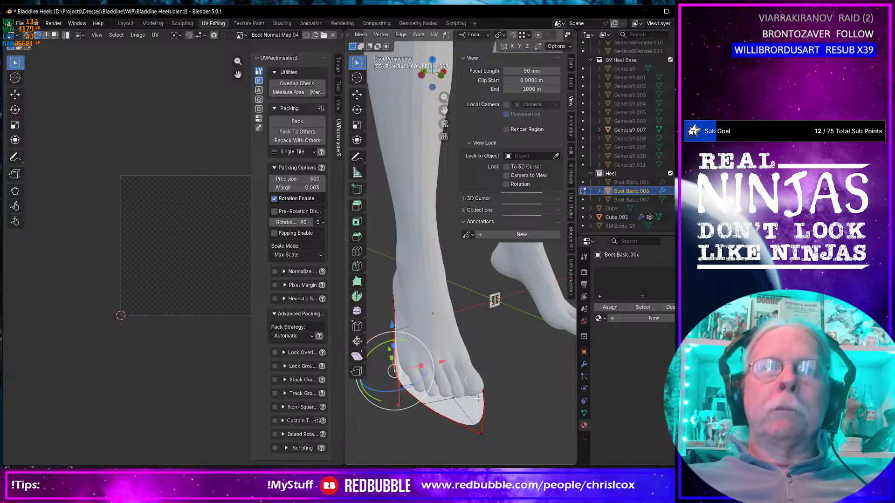
key(Tab)
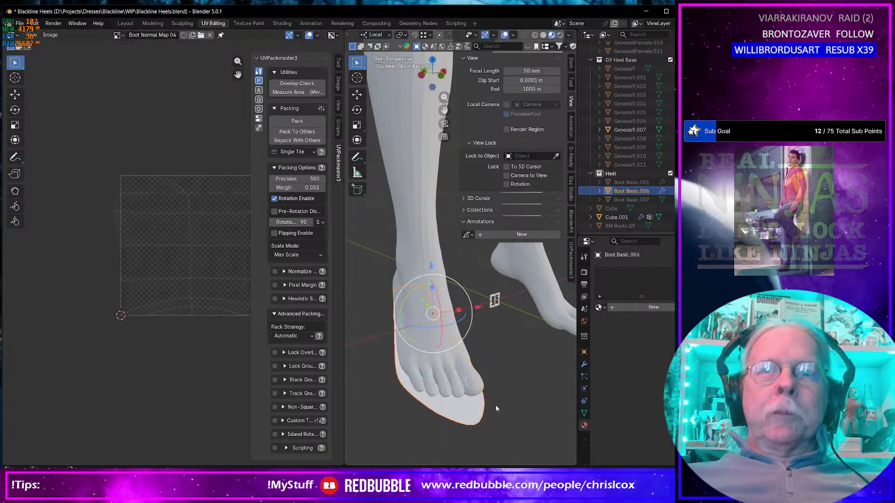
click(605, 308)
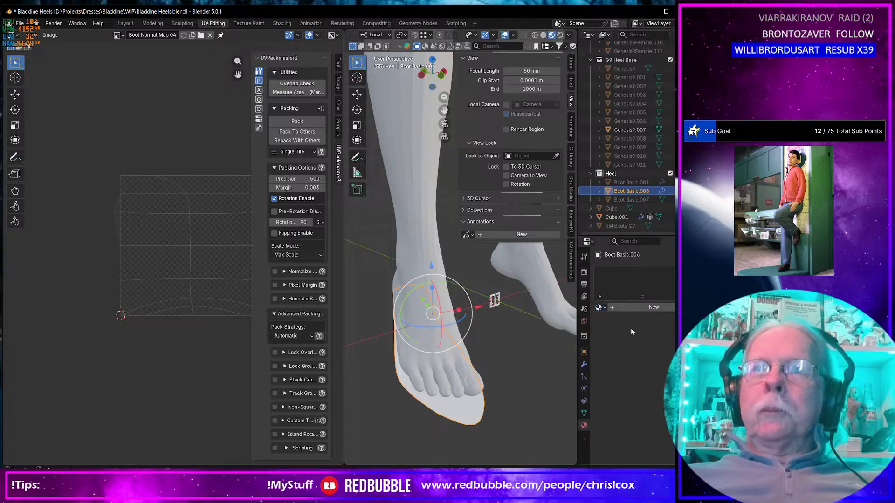
click(585, 364)
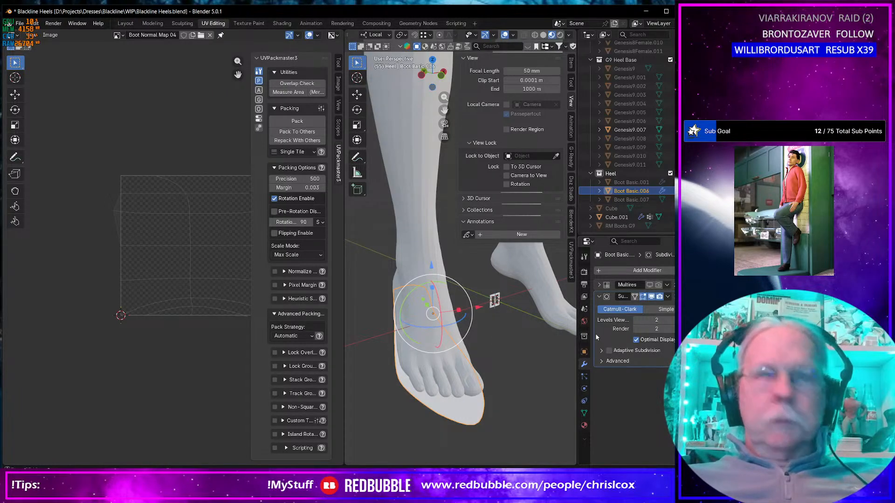
key(ctrl+x)
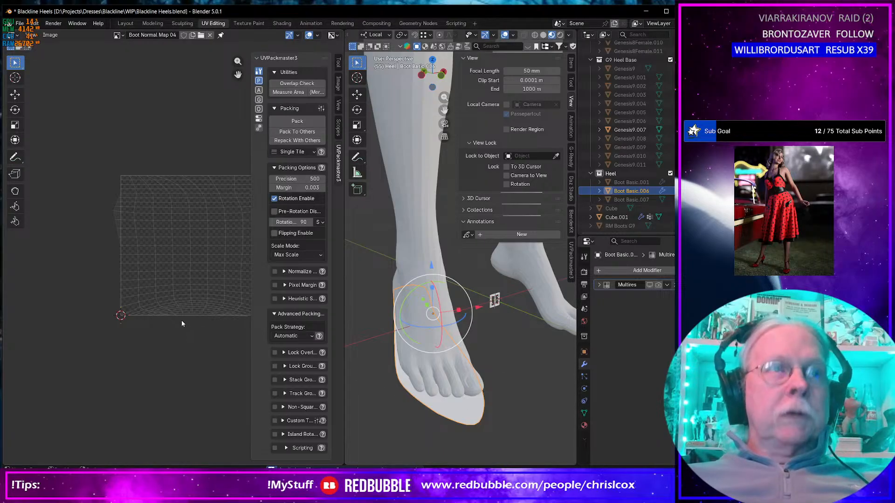
- Select the sole's entire linked mesh in Edit Mode and unwrap it with Unwrap Minimum Stretch
key(Tab)
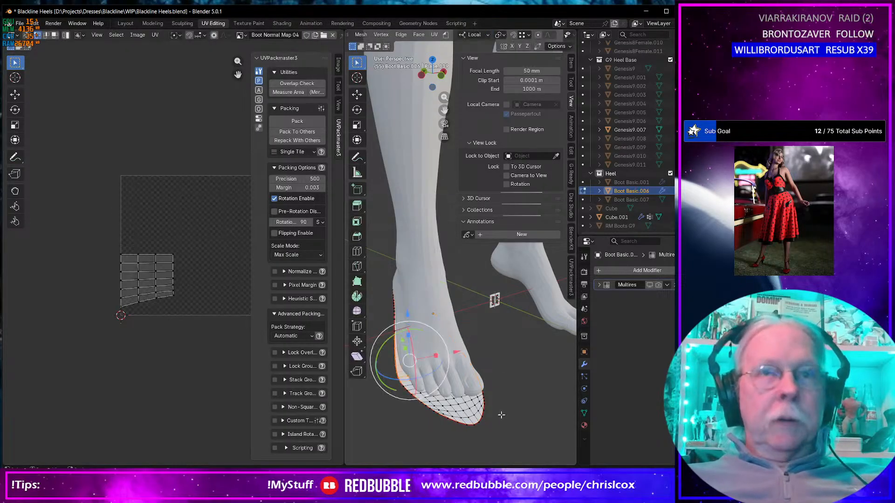
key(ctrl+l)
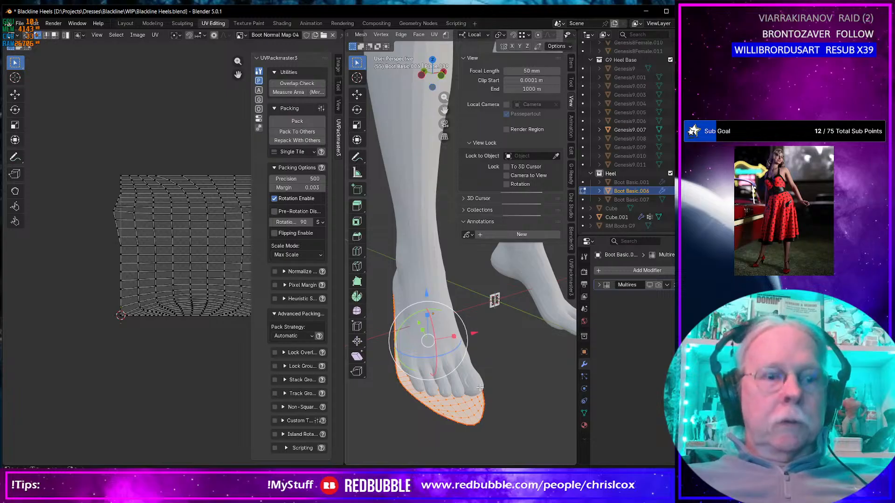
key(u)
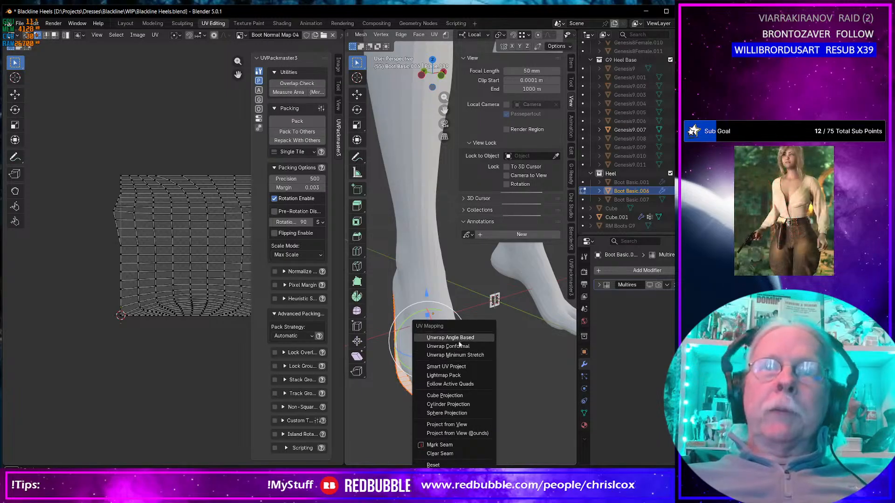
click(455, 355)
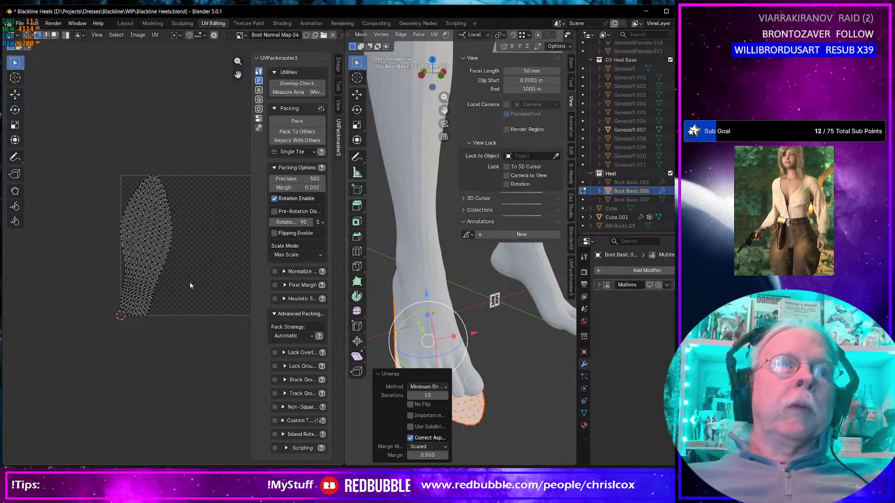
- Return to the Layout workspace and open the OBJ export for the selected sole
click(125, 23)
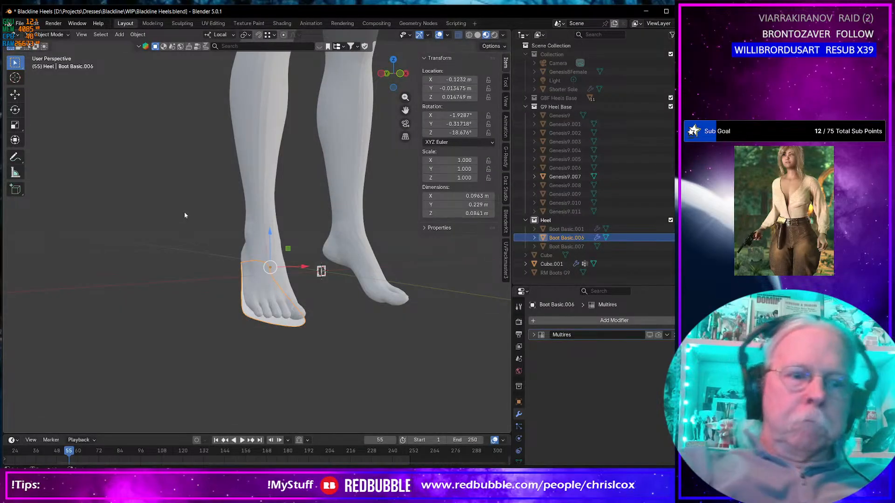
key(ctrl+shift+i)
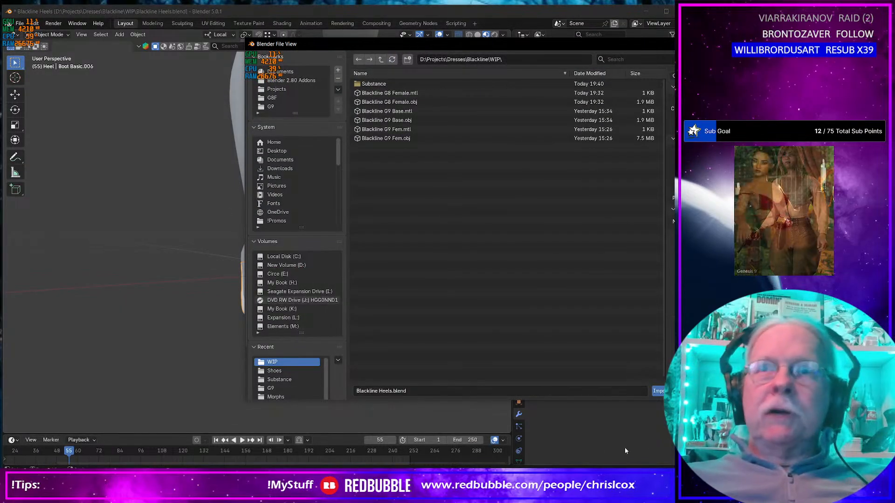
click(745, 391)
key(ctrl+shift+e)
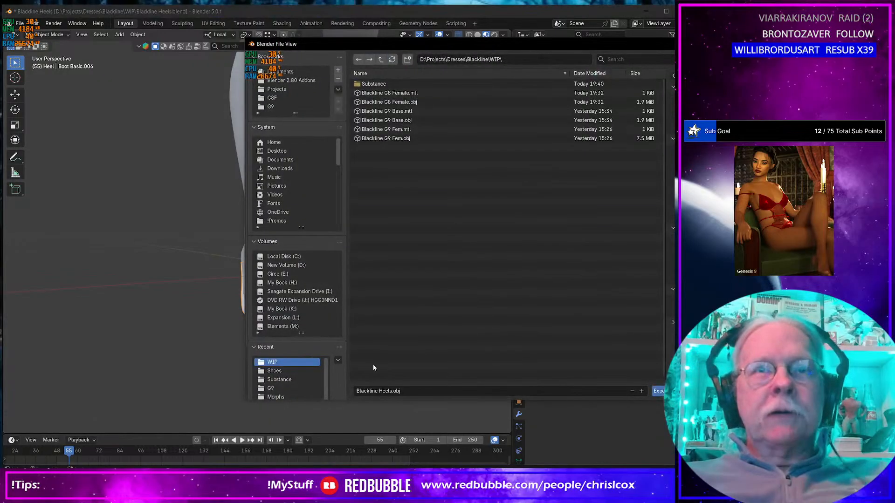
- Name the export file Blackline Heels Sole.obj and export it to the WIP folder
click(385, 392)
click(385, 391)
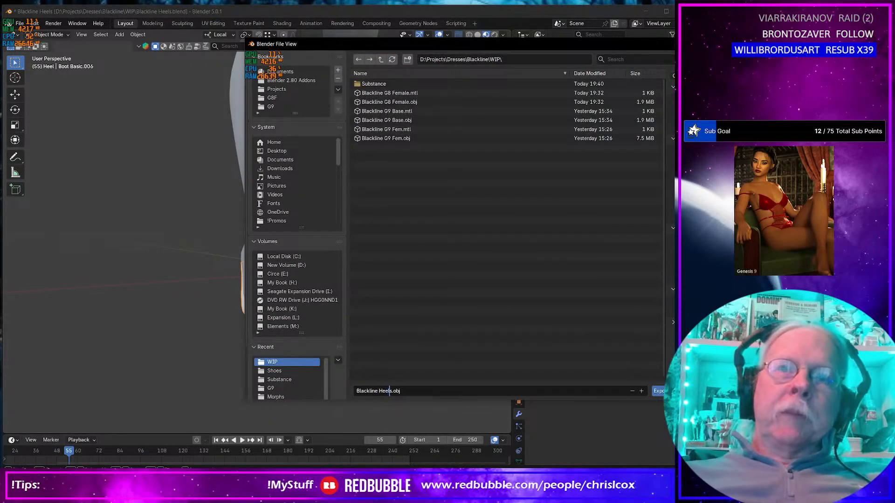
key(shift+Right)
key(shift+Right)
key(shift+Right)
key(shift+Right)
text(s)
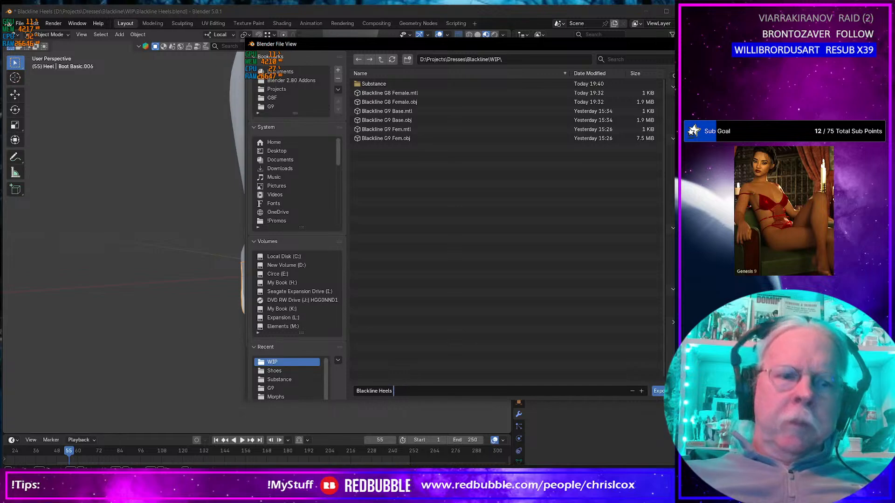
text(OLE)
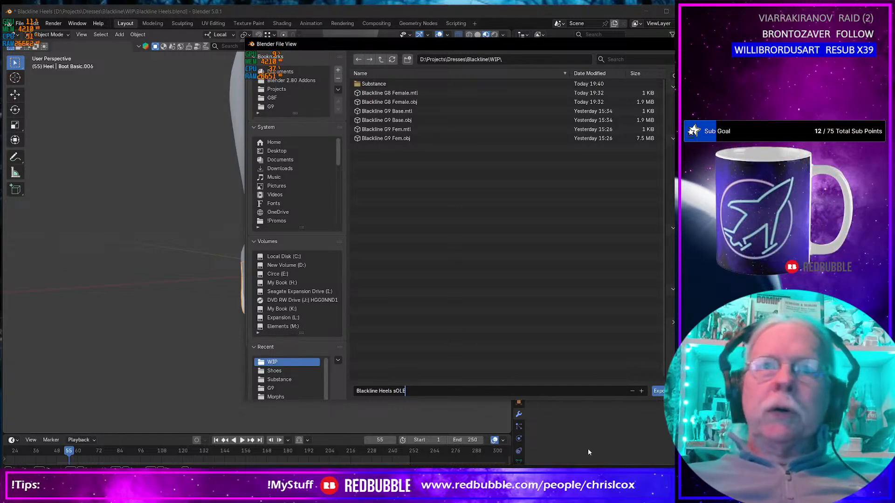
key(shift+Left)
key(shift+Left)
key(shift+Left)
key(shift+Left)
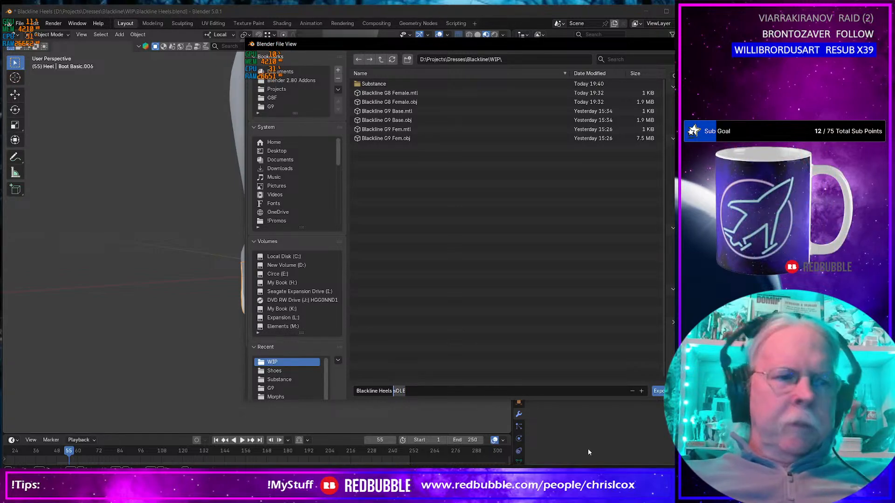
text(Sole)
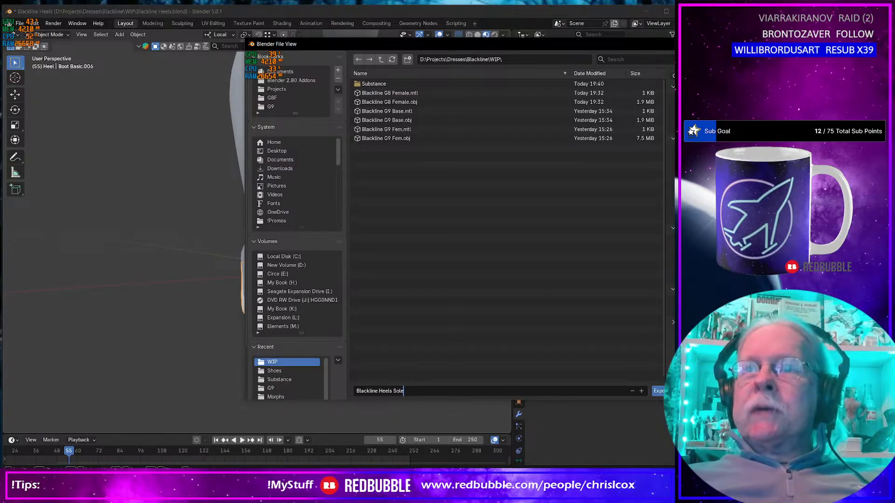
key(Return)
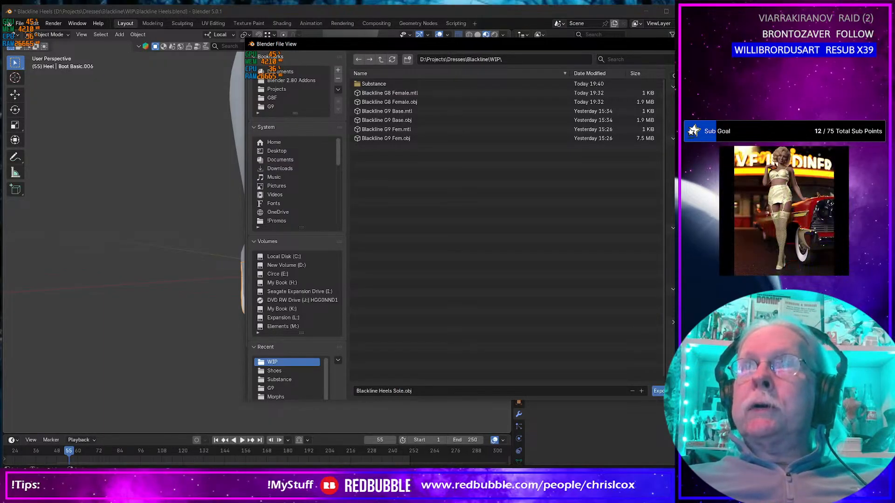
click(659, 391)
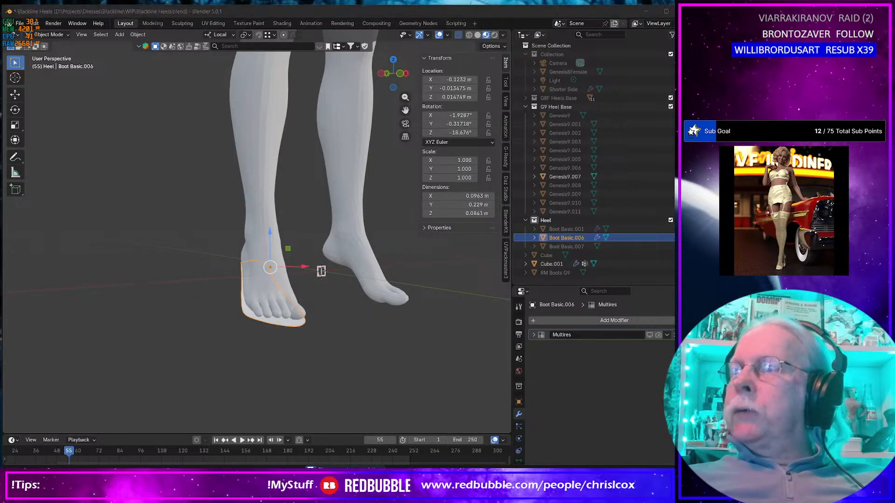
click(294, 237)
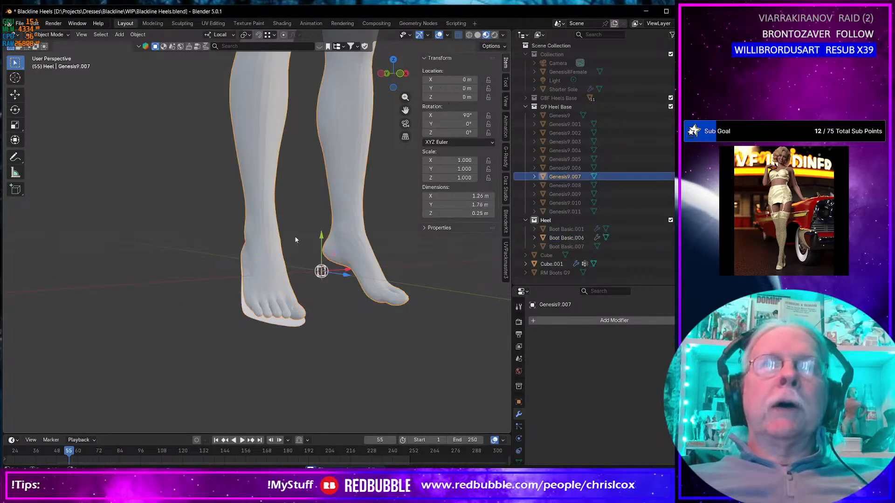
mouse_move(294, 236)
middle_down()
mouse_move(273, 237)
mouse_move(281, 243)
middle_up()
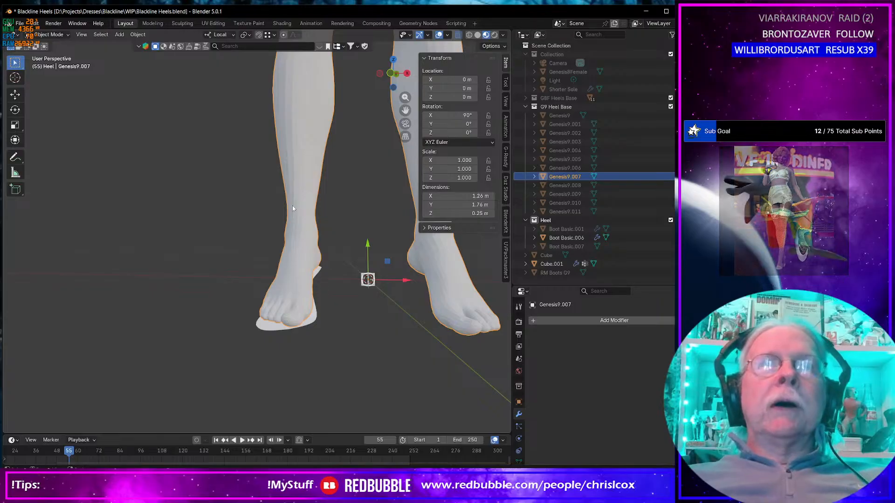
- Duplicate the Genesis9.007 figure in place and enter Edit Mode on the copy
key(shift+d)
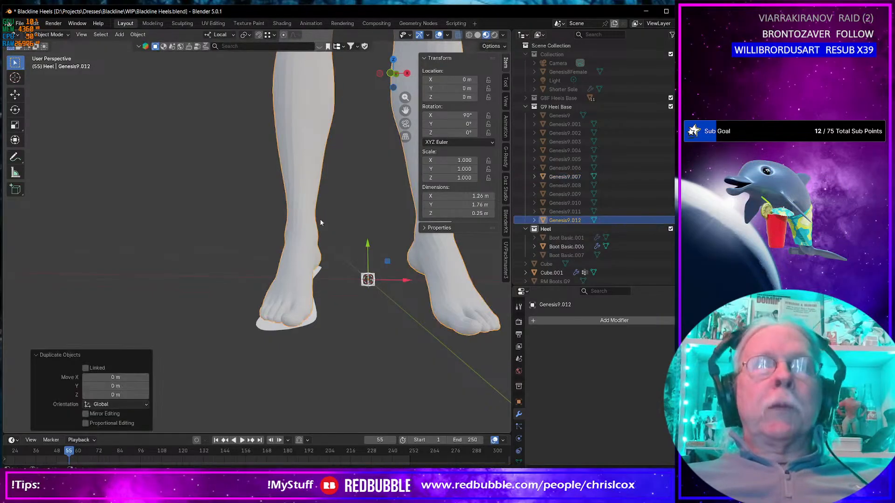
key(Escape)
key(Tab)
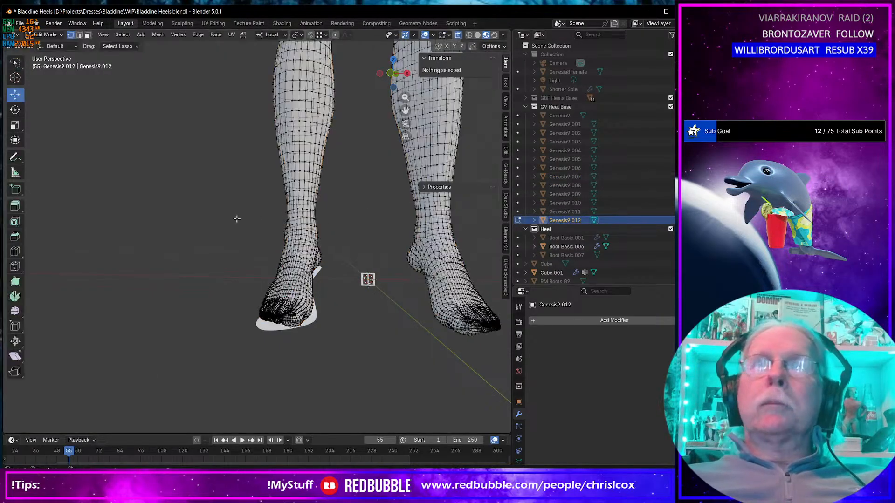
- Delete all vertices of the duplicate except the foot and ankle above the sole, and return to Object Mode
scroll(323, 243, up, 3)
scroll(323, 243, down, 2)
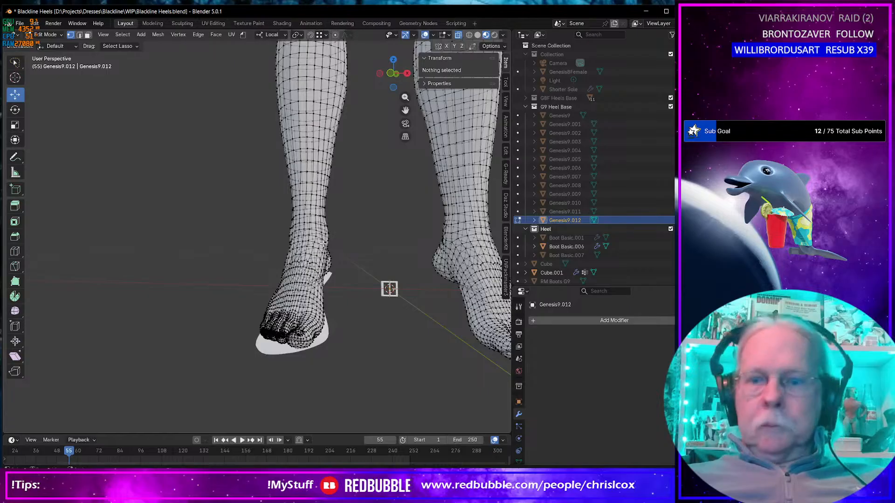
key(KP_1)
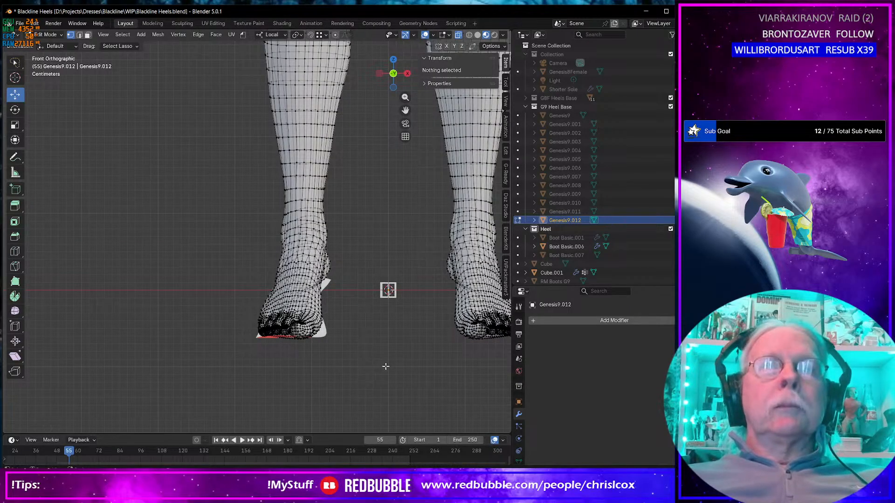
mouse_move(301, 271)
mouse_down()
mouse_move(236, 196)
mouse_move(331, 175)
mouse_move(205, 264)
mouse_move(462, 398)
mouse_move(453, 394)
mouse_up()
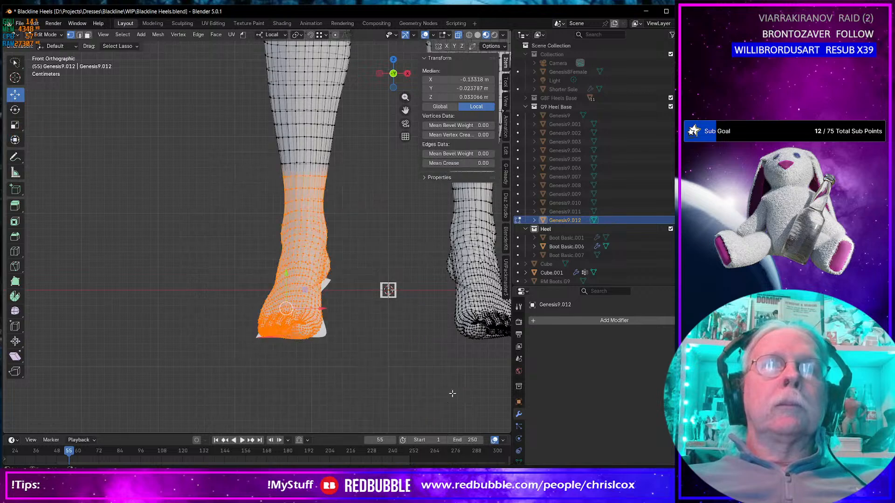
key(ctrl+i)
key(x)
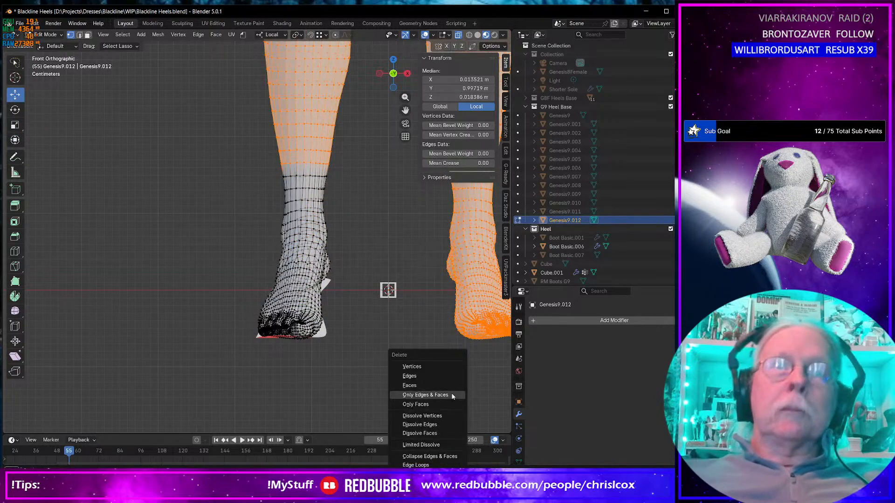
click(430, 368)
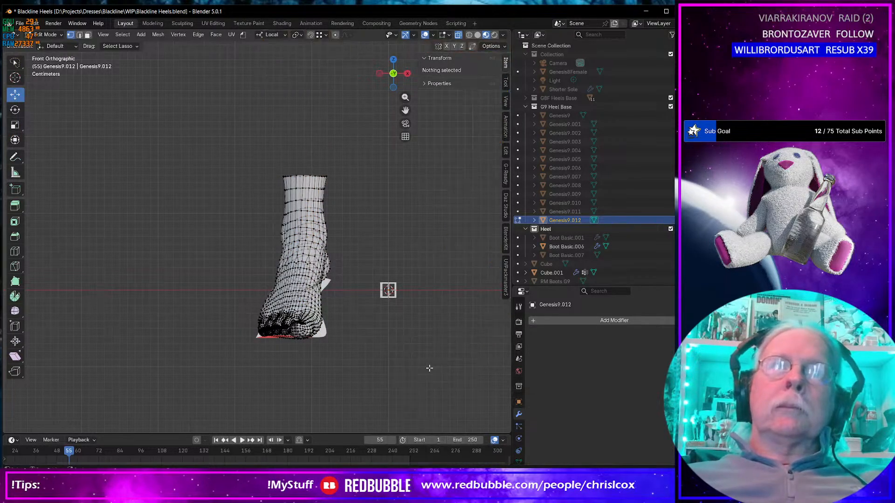
key(Tab)
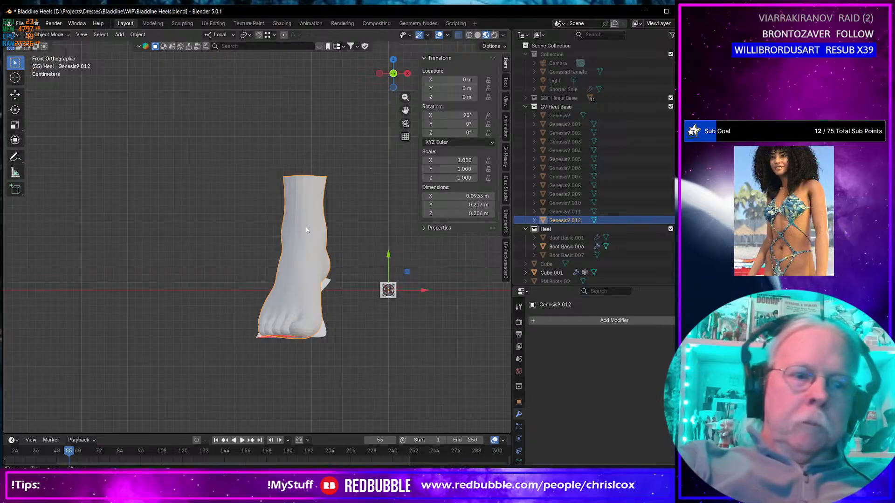
- Try to save the trimmed foot to the WIP folder as Blackline Heel Pose through the import dialog
key(ctrl+shift+i)
click(390, 392)
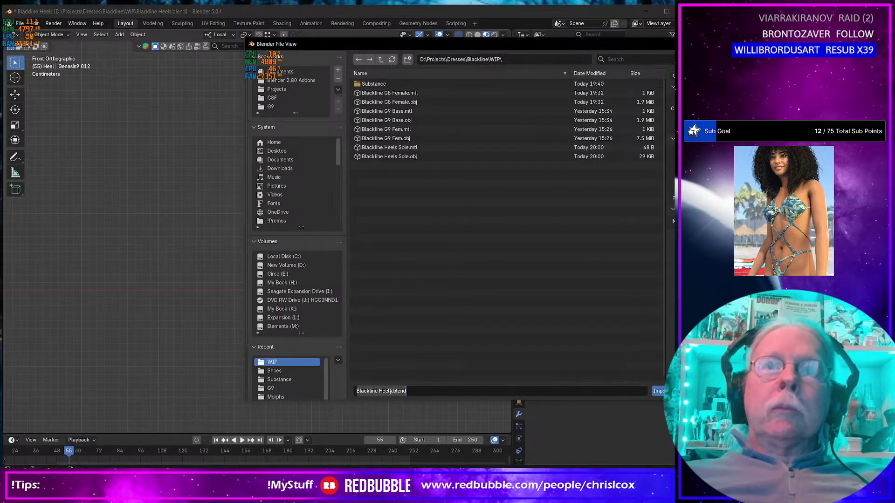
drag(393, 391, 406, 391)
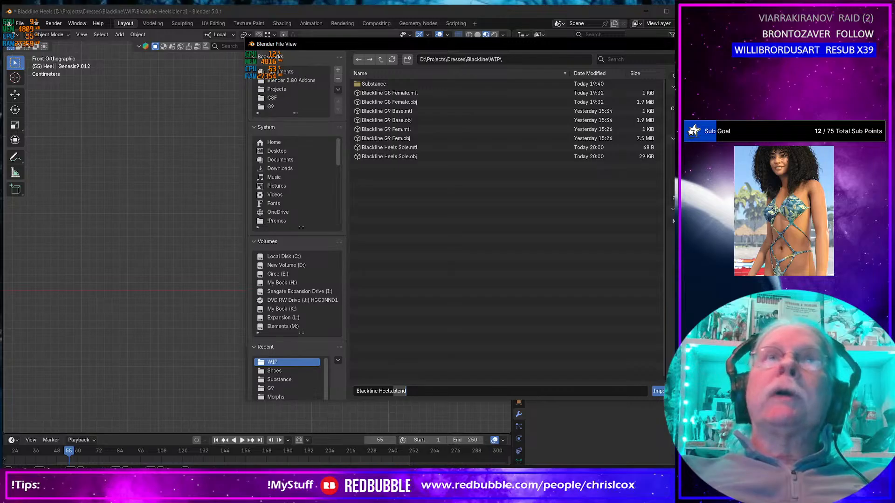
key(BackSpace)
key(BackSpace)
key(BackSpace)
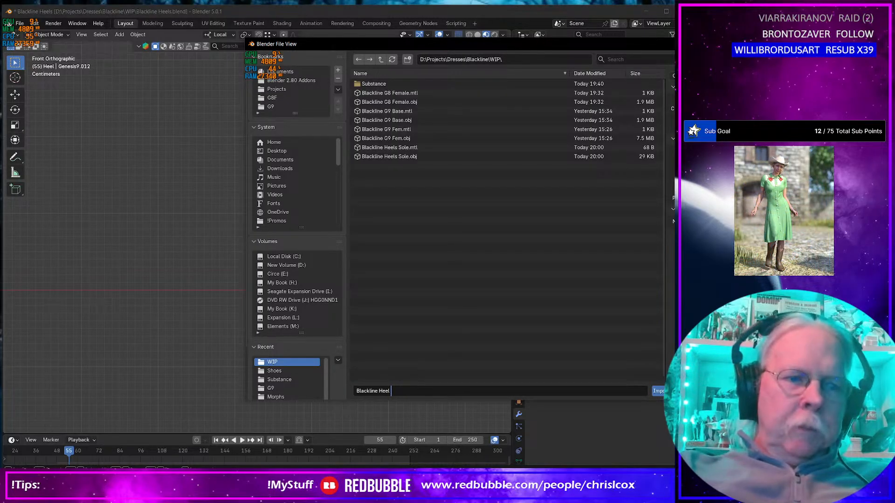
text(Pose)
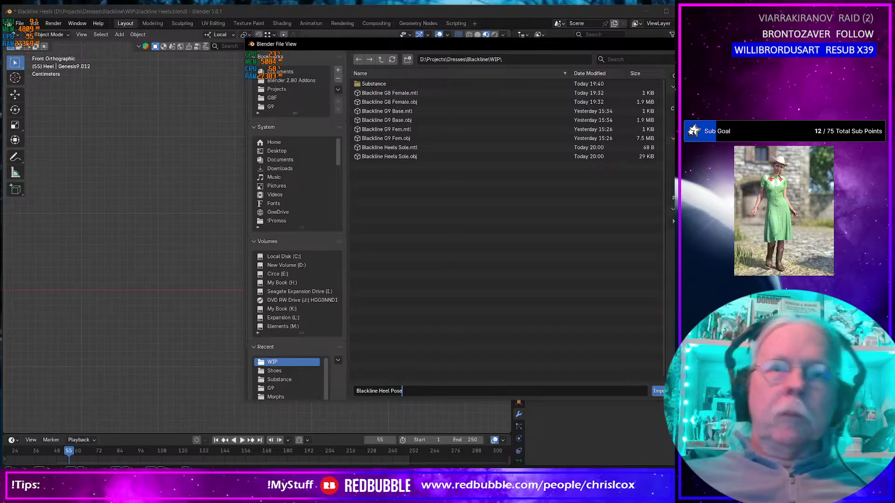
click(658, 391)
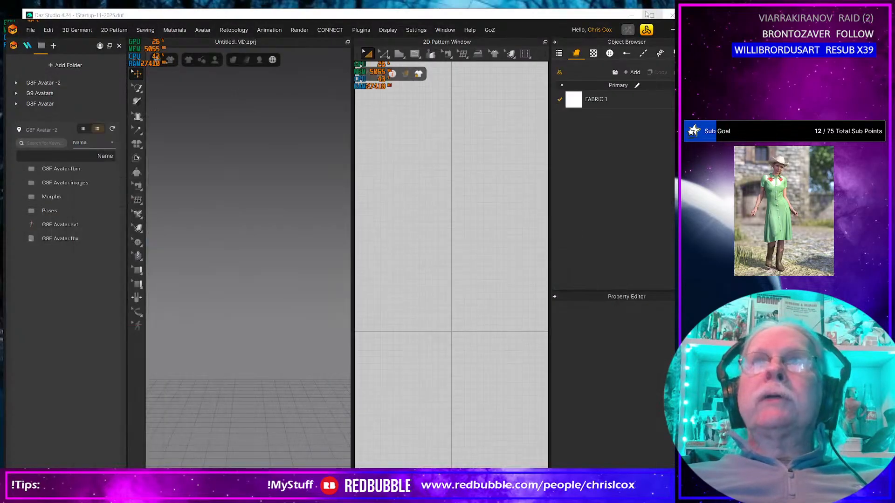
- Switch to Marvelous Designer and open the additive OBJ import at the WIP folder
click(646, 10)
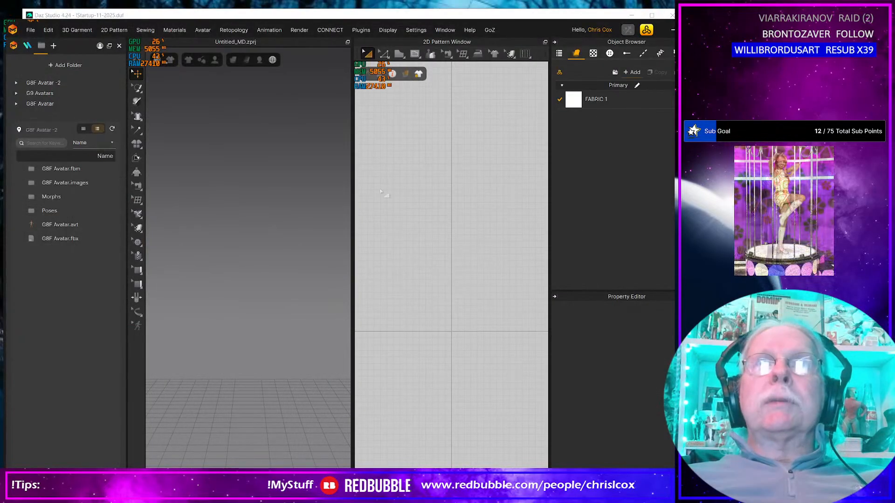
click(30, 30)
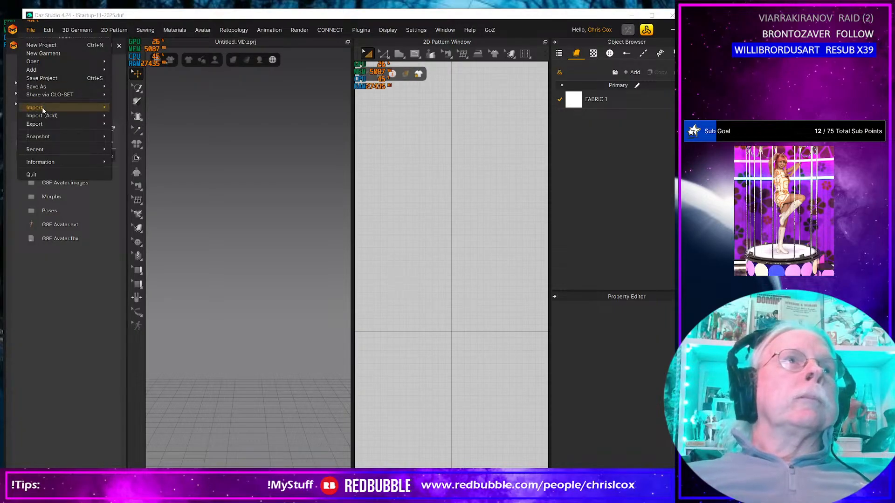
mouse_move(89, 116)
click(130, 116)
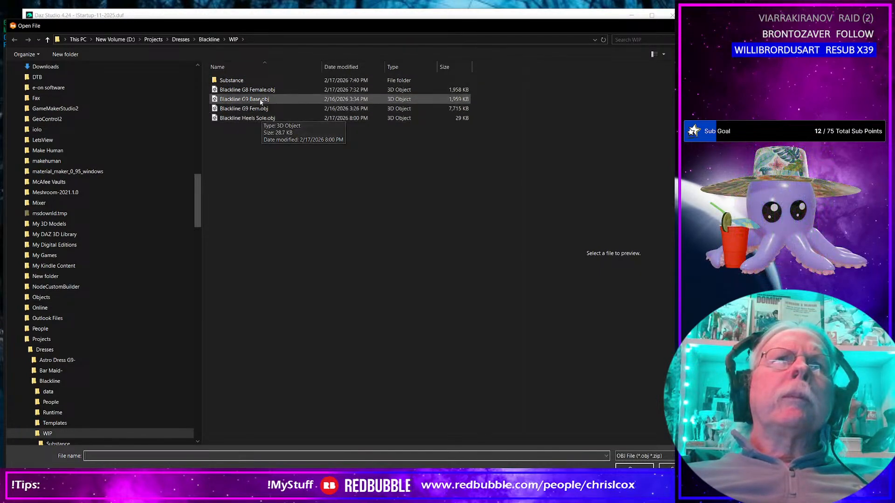
- Return to Blender and export the selected foot mesh as Blackline Heels Pose.obj to the WIP folder
key(alt+Tab)
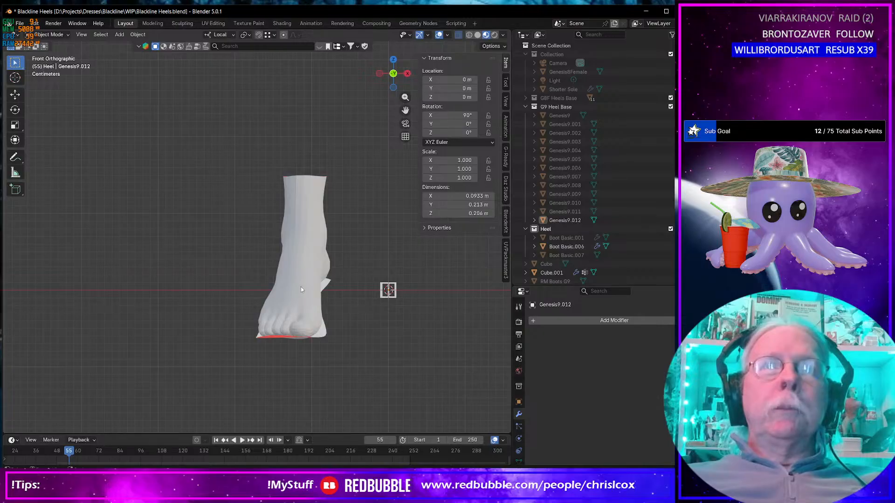
click(296, 260)
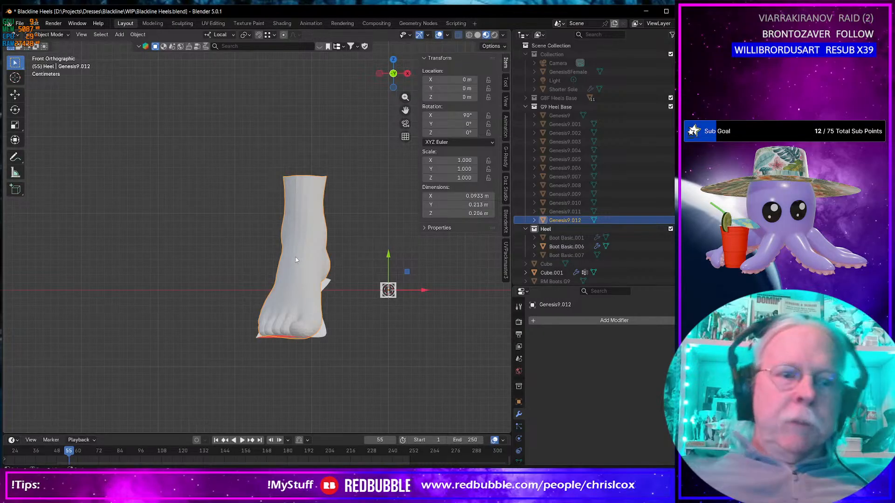
key(ctrl+shift+e)
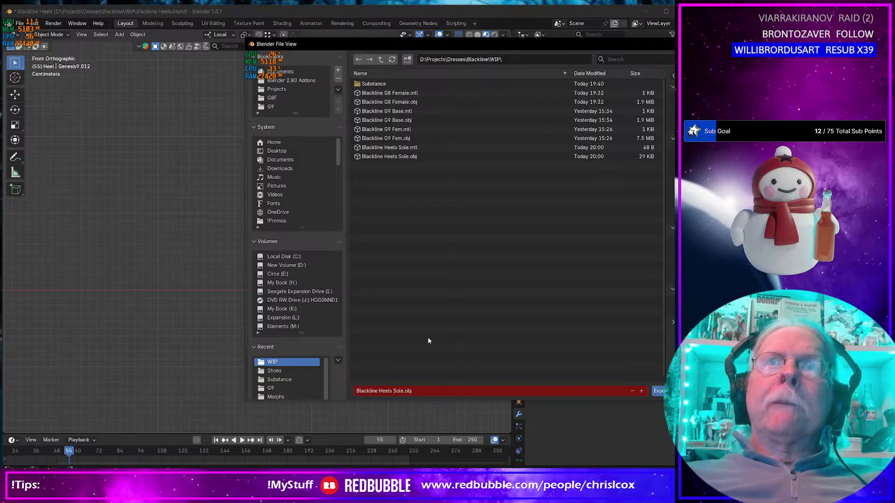
click(396, 391)
drag(395, 392, 463, 397)
key(BackSpace)
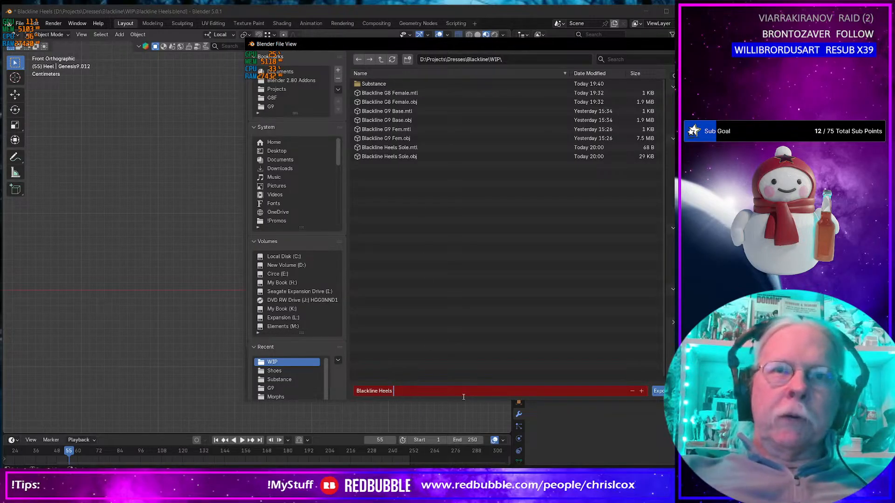
text(Pose)
key(Return)
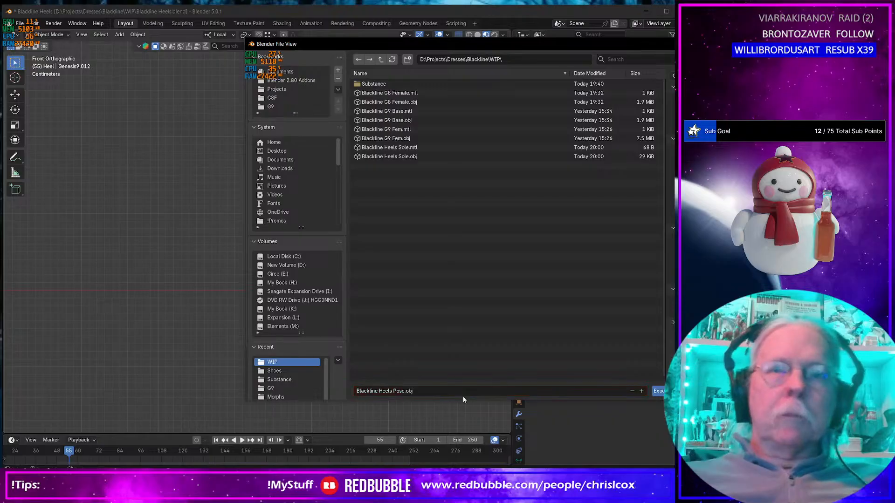
click(658, 391)
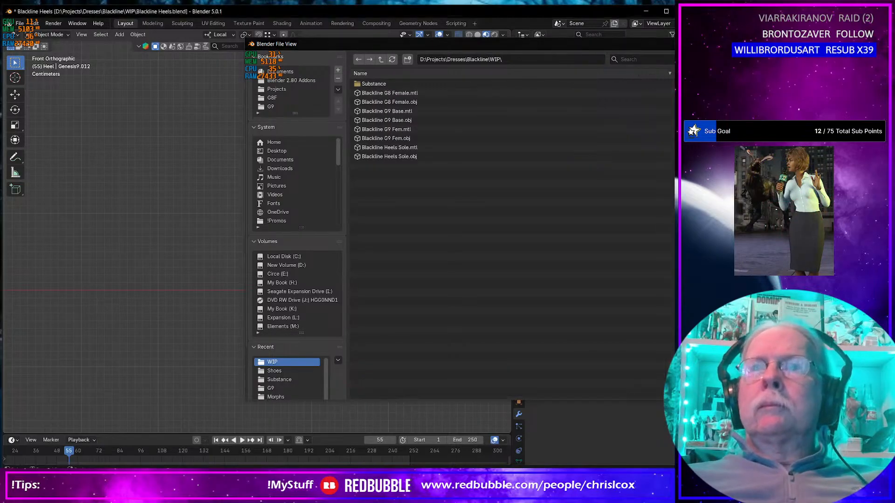
- Switch back to Marvelous Designer, import Blackline Heels Pose.obj and select the foot mesh in the 3D view
key(alt+Tab)
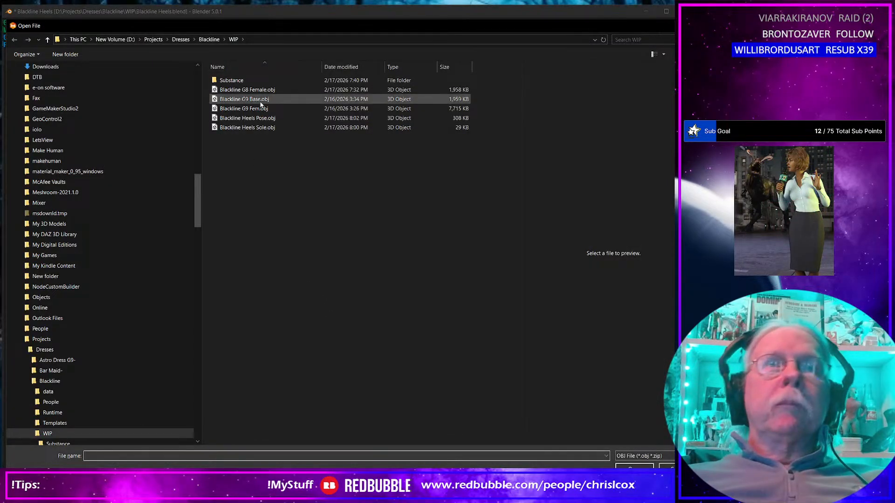
click(268, 118)
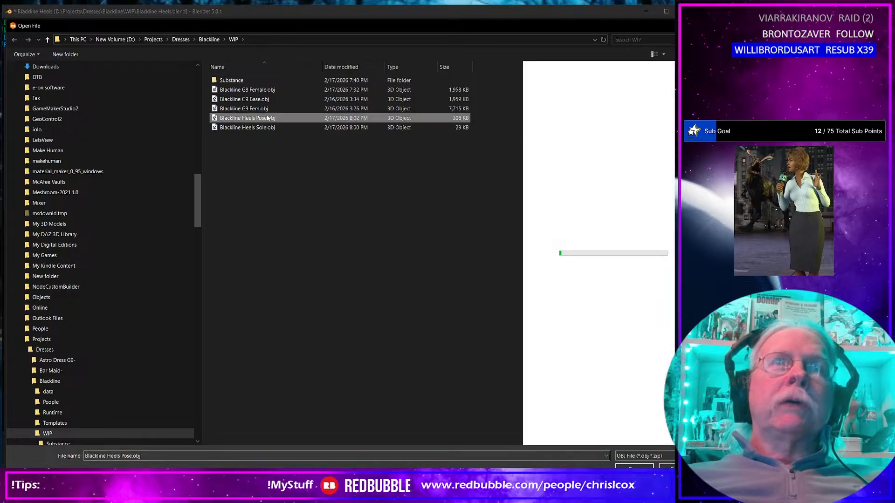
double_click(267, 118)
click(375, 413)
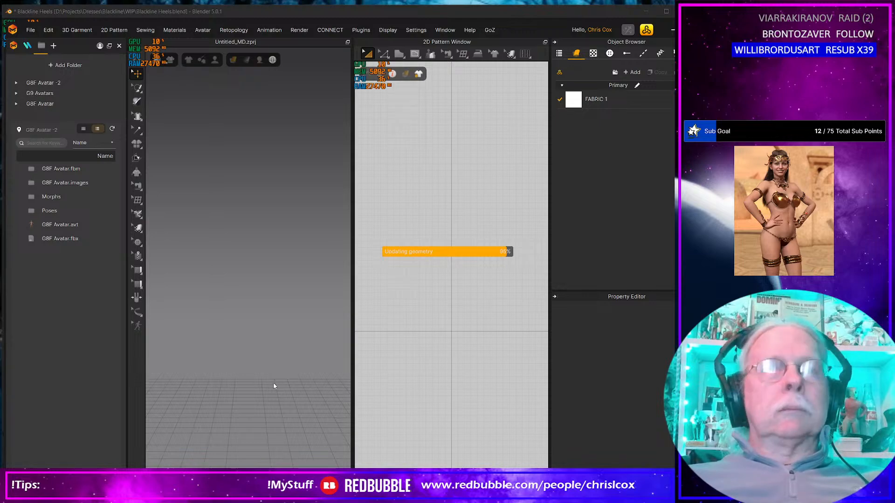
scroll(253, 333, down, 2)
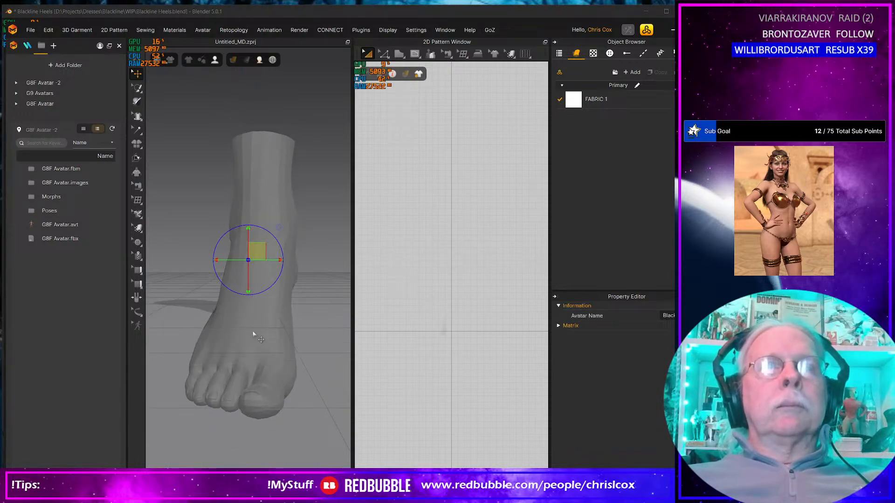
click(255, 332)
middle_drag(255, 333, 280, 324)
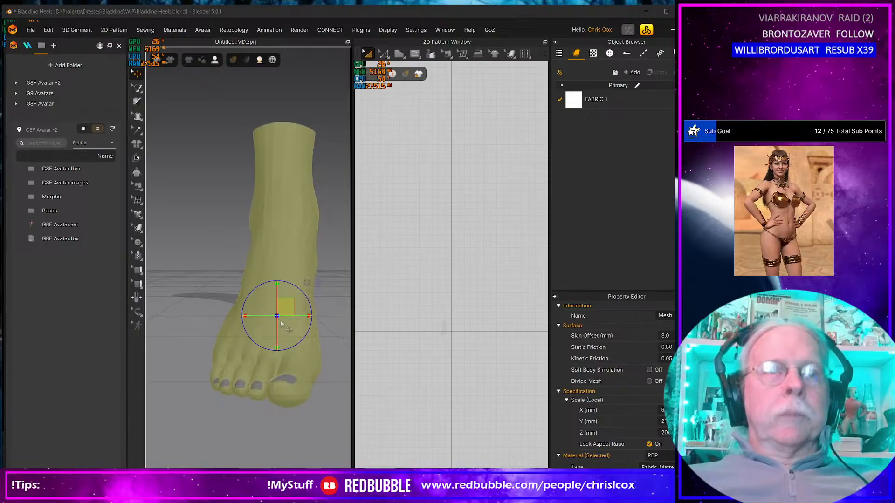
- Try adding Blackline Heels Sole.obj as a garment in metres at 100% scale, and delete the imported sole
click(31, 30)
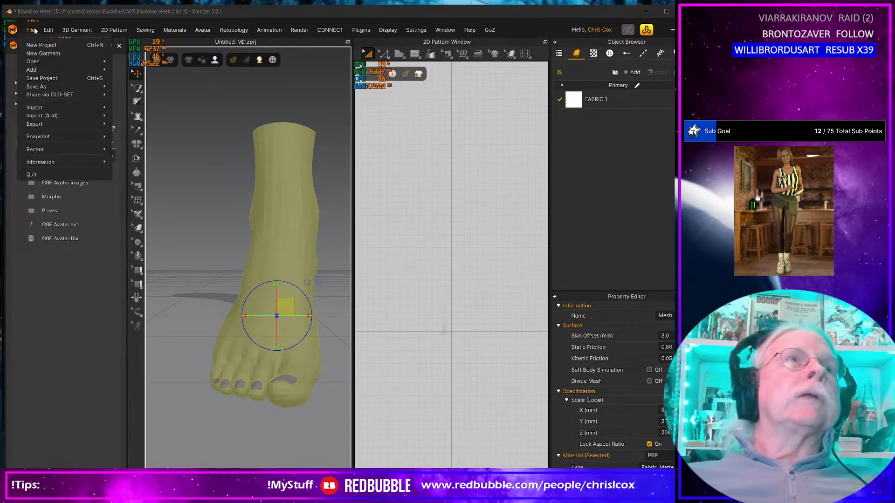
mouse_move(47, 117)
click(129, 122)
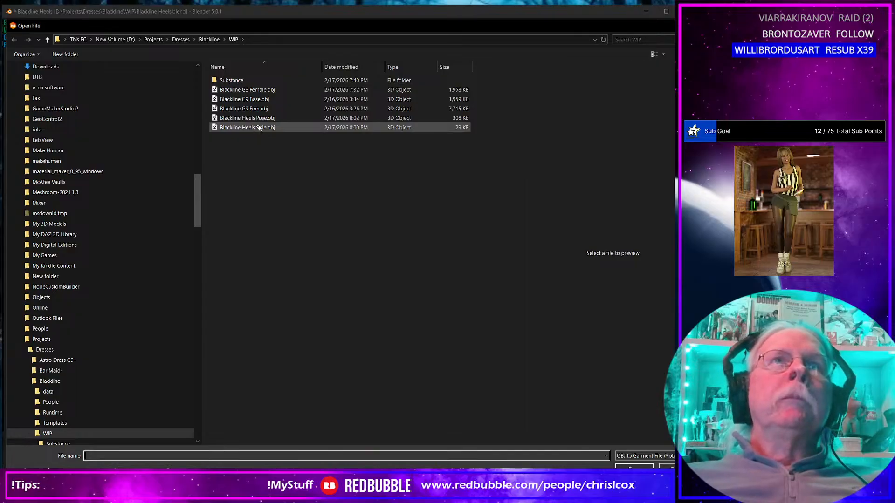
click(267, 128)
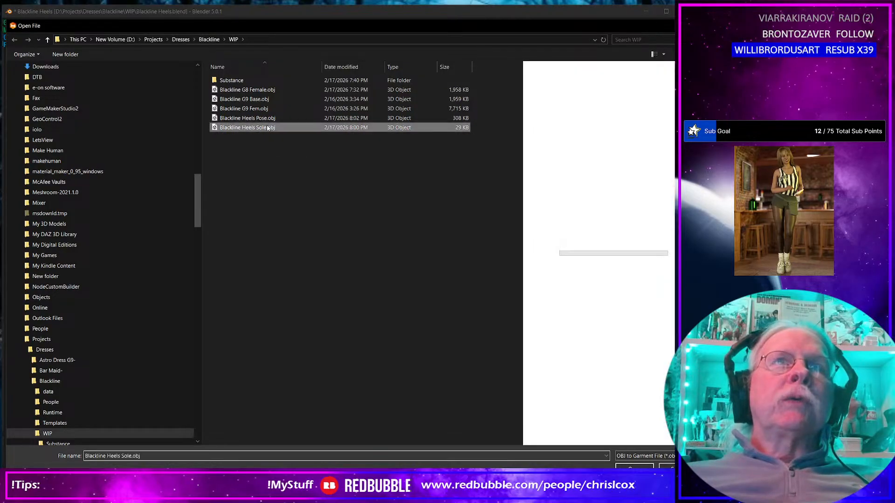
double_click(267, 127)
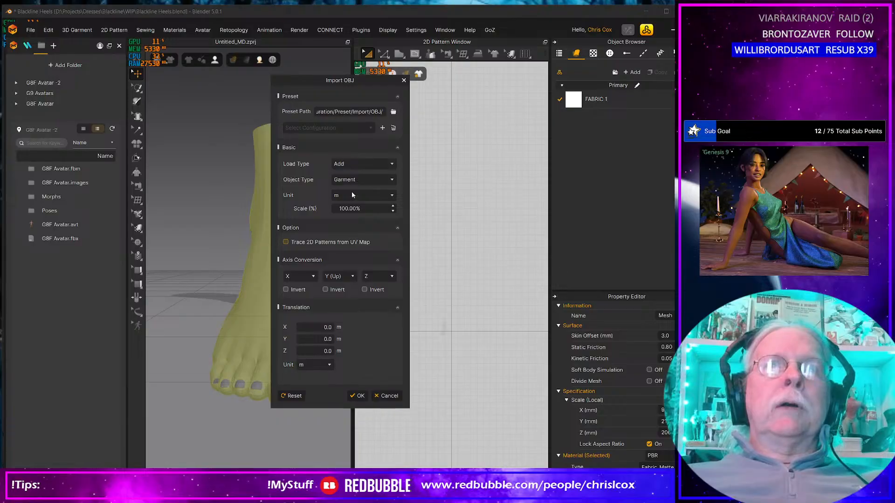
click(361, 396)
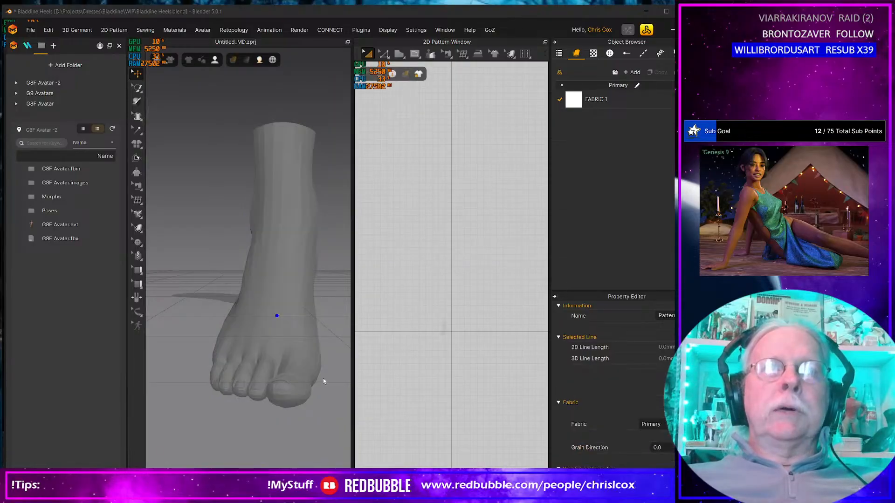
click(262, 411)
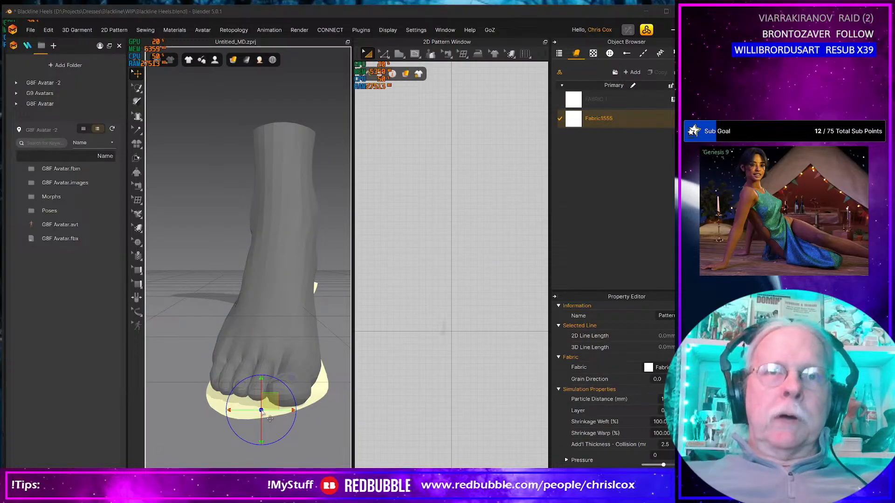
key(Delete)
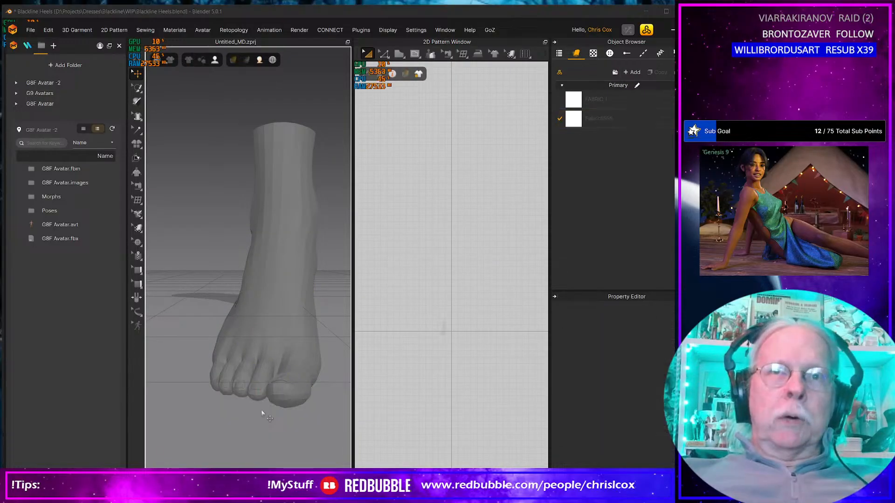
- Import Blackline Heels Sole.obj as an added garment in metres at 100% scale, with 2D patterns traced from the UV map
click(31, 31)
mouse_move(70, 116)
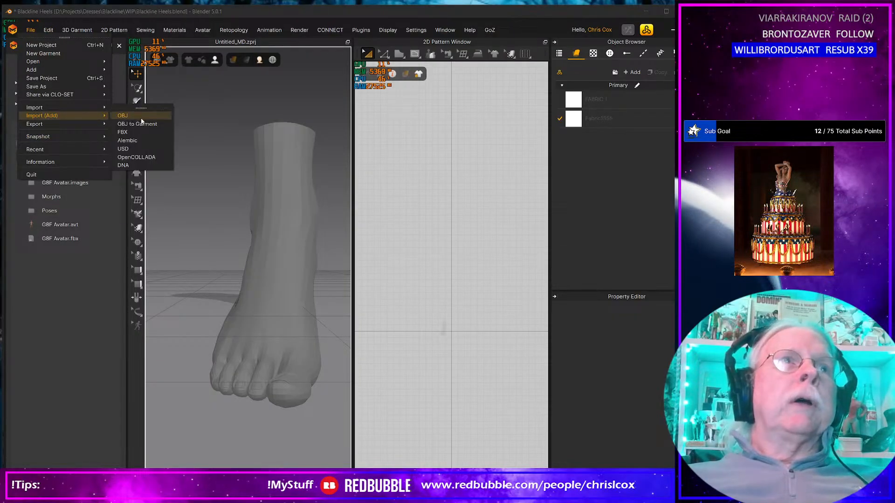
click(140, 124)
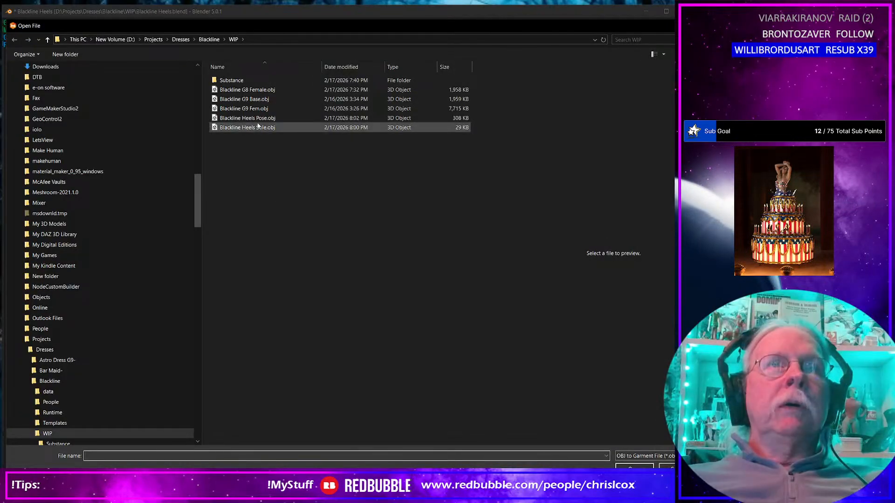
click(260, 127)
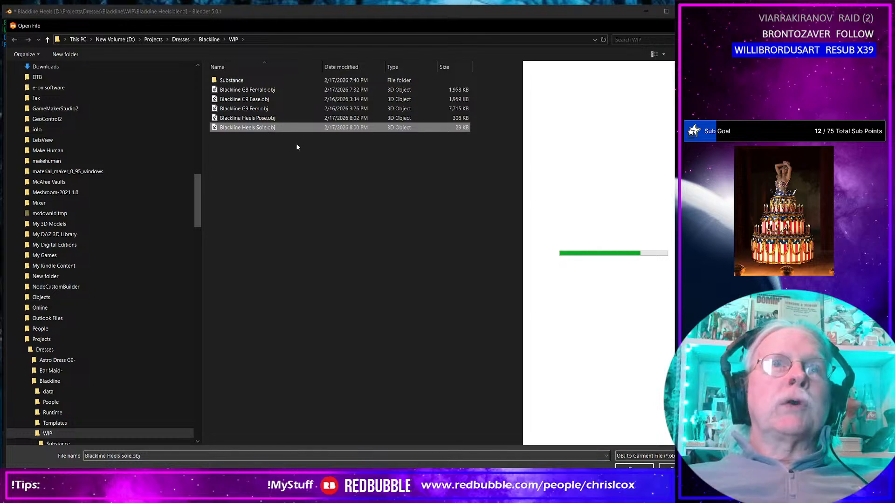
click(634, 467)
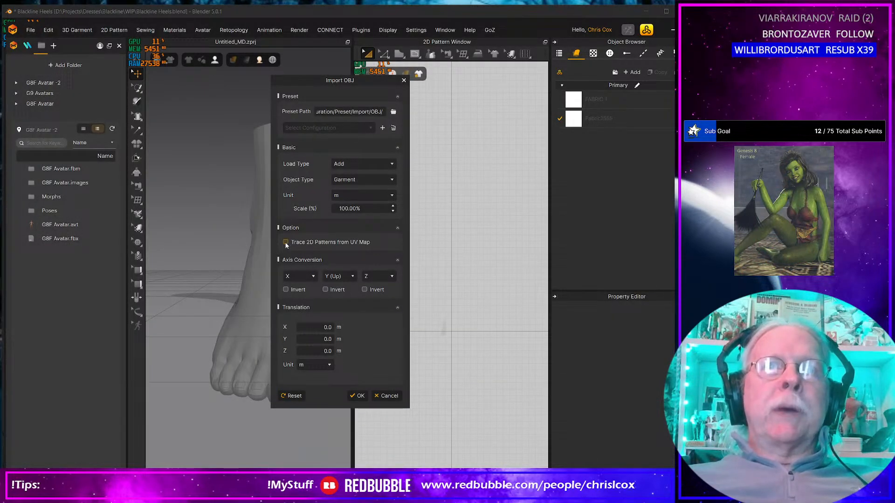
click(365, 399)
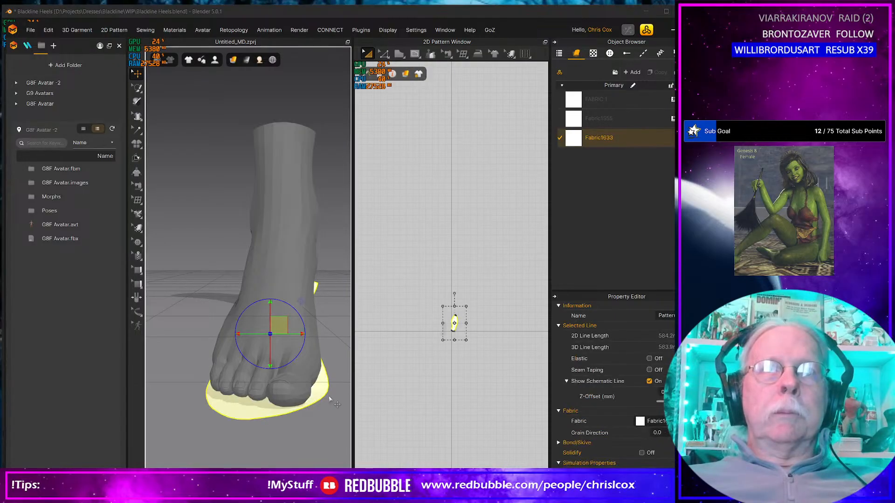
scroll(456, 340, up, 10)
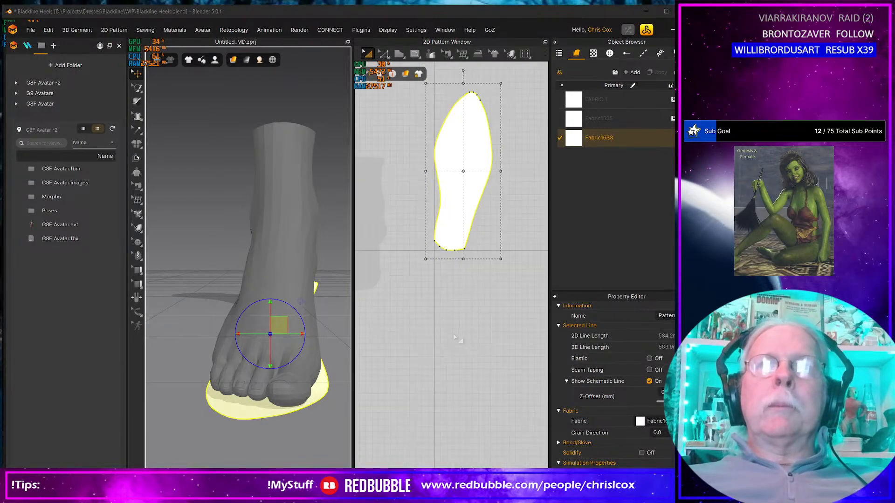
- Examine the imported sole's fit against the foot from the side, back and underneath
right_drag(261, 373, 188, 377)
middle_drag(188, 377, 300, 335)
right_drag(300, 336, 310, 362)
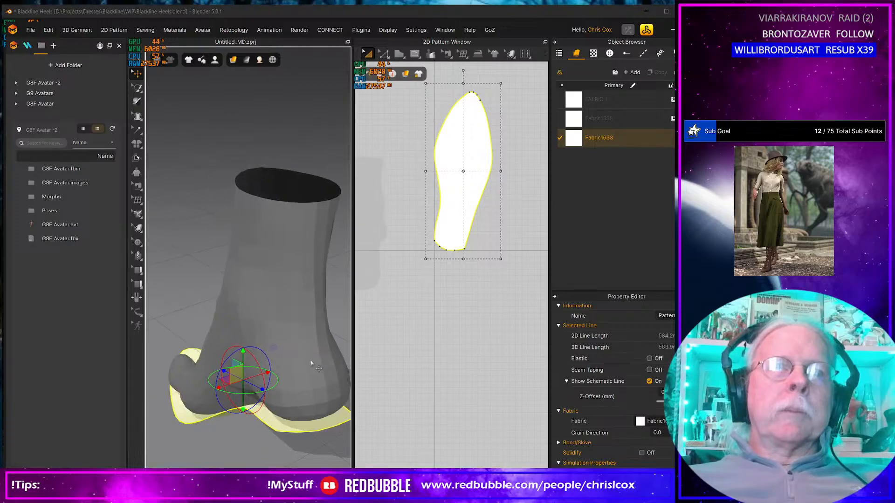
middle_drag(310, 362, 256, 348)
right_drag(255, 348, 271, 276)
middle_drag(272, 276, 300, 274)
right_drag(299, 274, 290, 250)
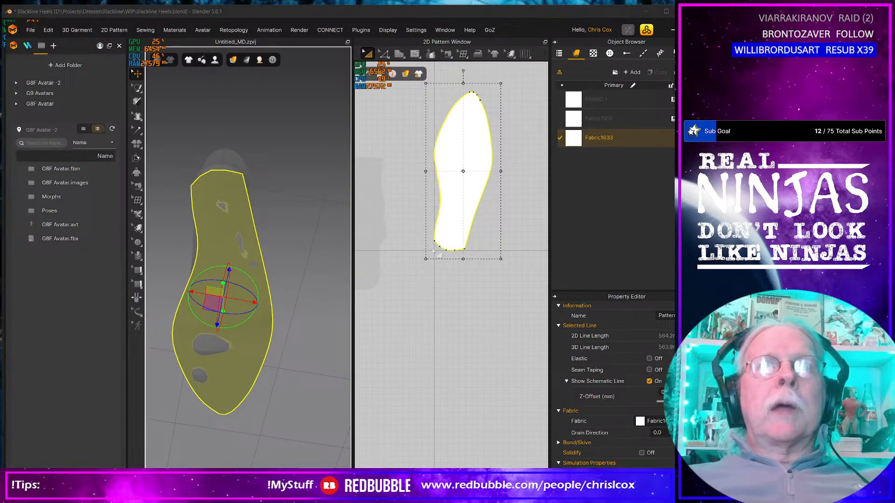
right_drag(313, 262, 300, 329)
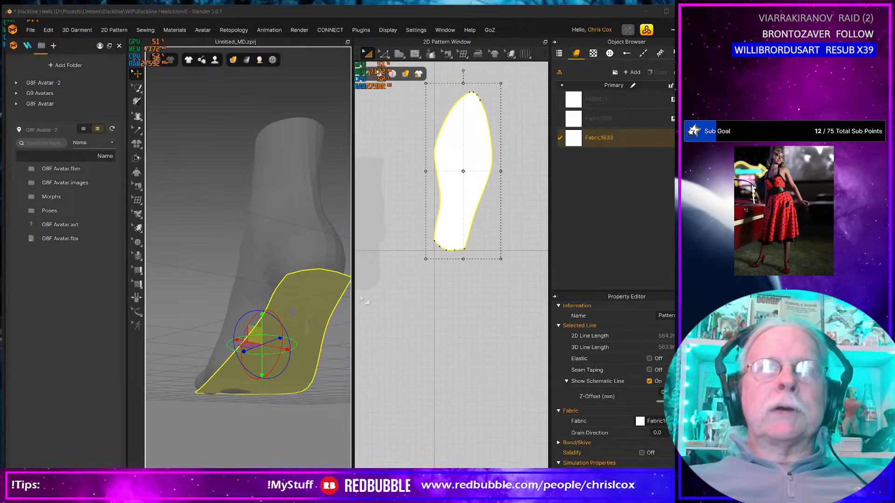
right_drag(297, 300, 267, 292)
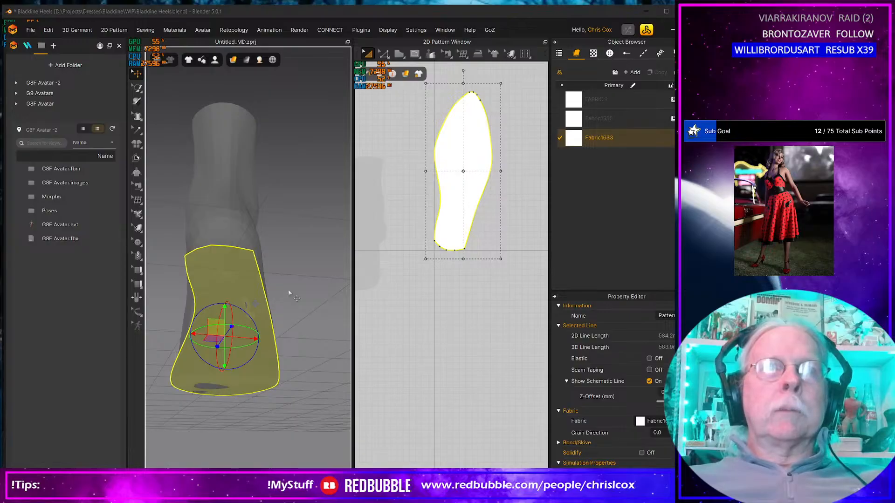
- Switch to Blender and inspect the Boot Basic.006 sole's mesh from underneath in Edit Mode
key(alt+Tab)
right_click(315, 346)
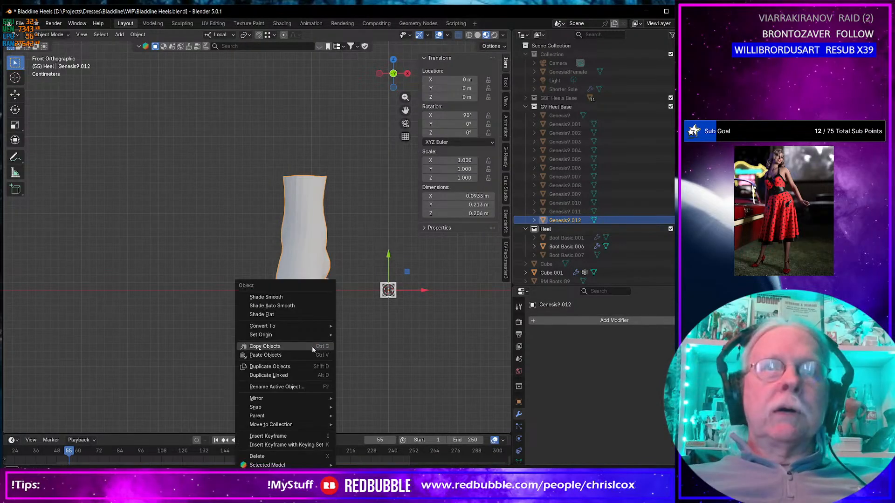
click(329, 284)
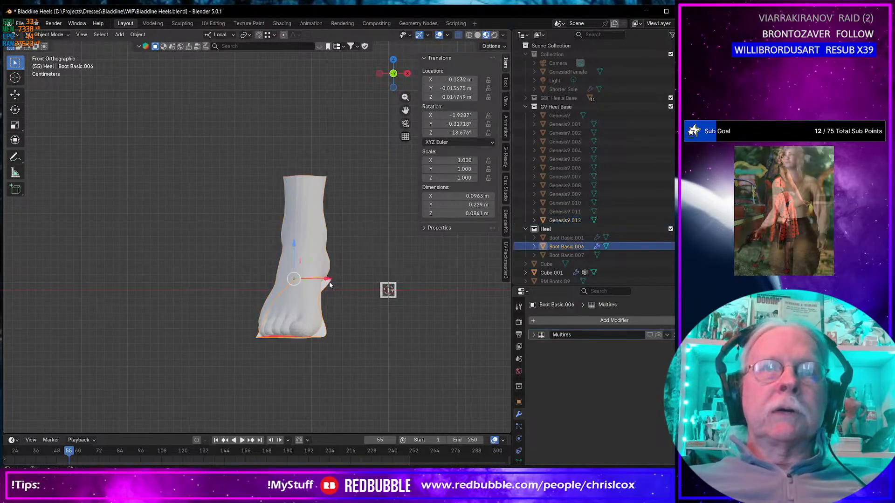
middle_drag(330, 284, 272, 240)
scroll(284, 301, up, 4)
key(Tab)
mouse_move(289, 208)
shift+middle_down()
mouse_move(290, 260)
mouse_move(289, 209)
shift+middle_up()
scroll(289, 210, down, 2)
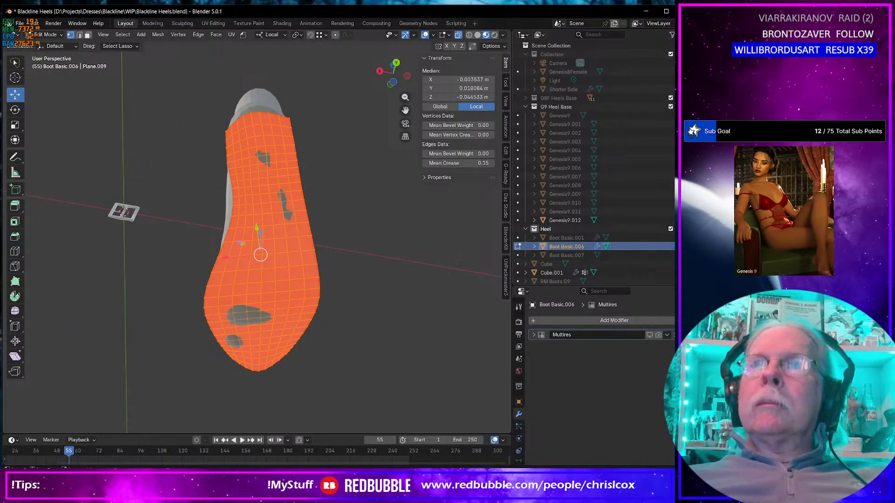
- Hide the Boot Basic.006 sole, show Boot Basic.001 and open its mesh in Edit Mode
click(679, 246)
click(679, 238)
click(574, 238)
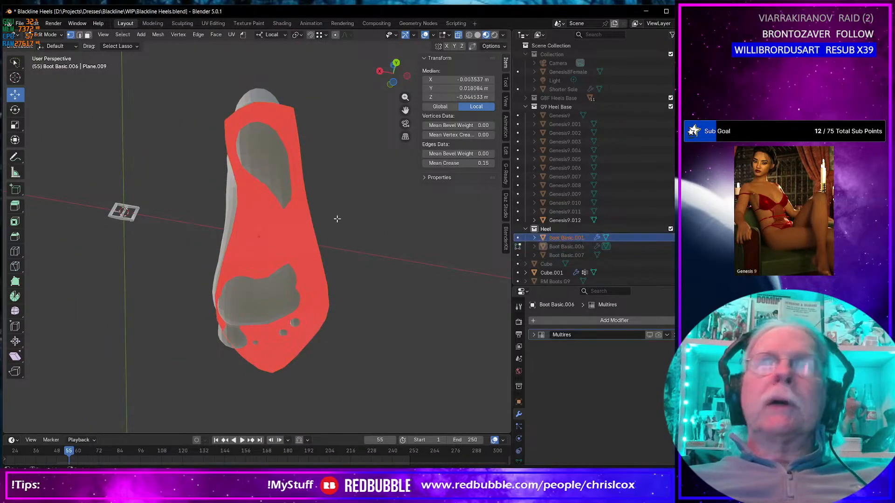
key(Tab)
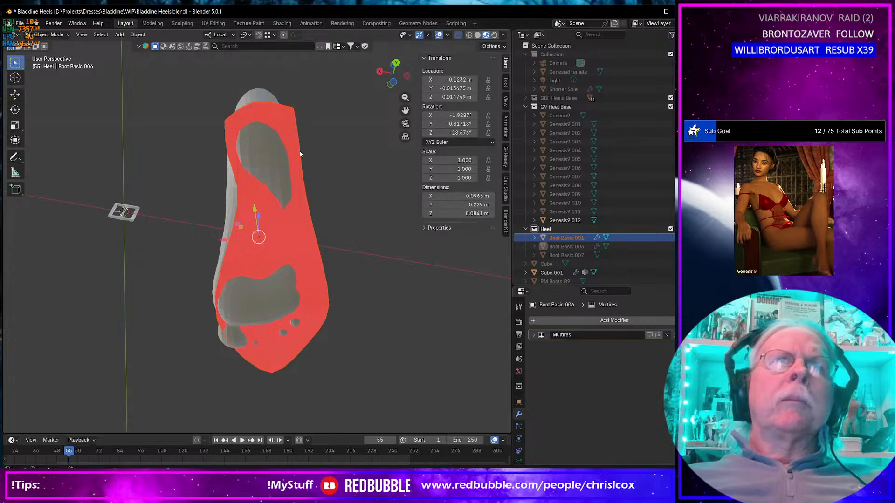
click(298, 228)
key(Tab)
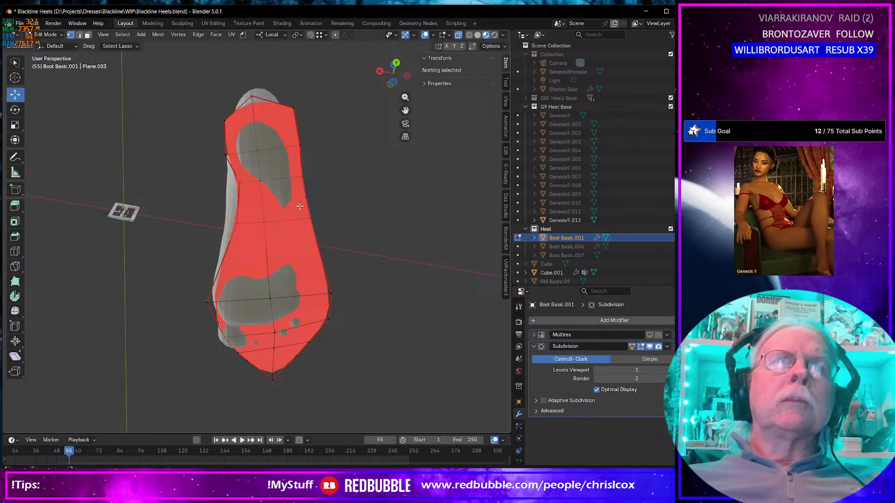
- Select the inner and outer corner vertices at the heel end of the Boot Basic.001 sole
shift+middle_drag(300, 207, 340, 272)
scroll(329, 223, down, 3)
scroll(328, 222, up, 6)
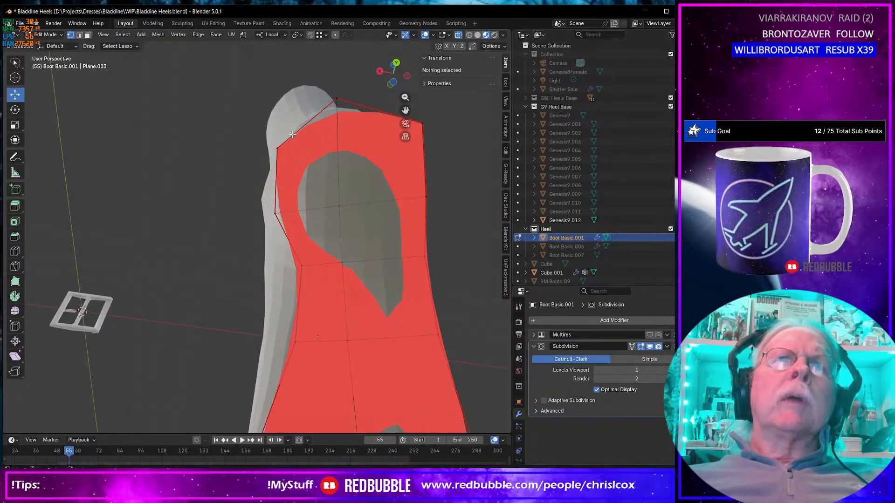
click(277, 148)
shift+middle_drag(433, 150, 392, 240)
shift+click(381, 213)
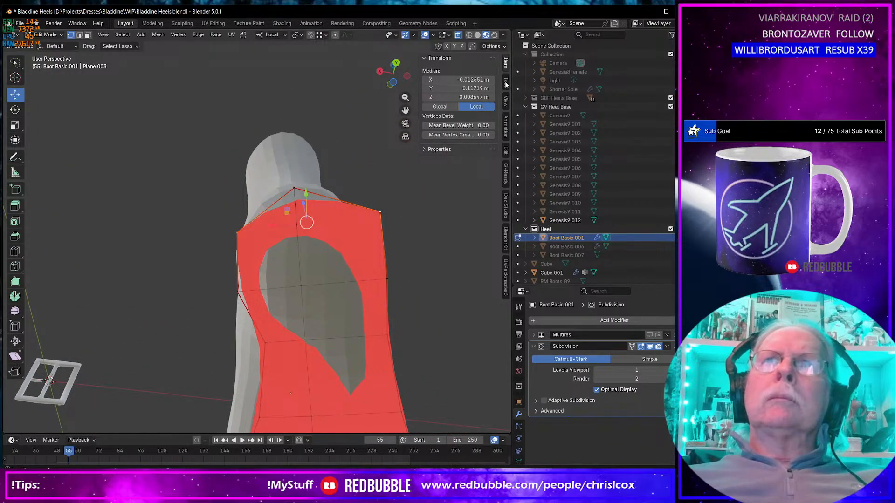
- Set the sole's viewport subdivision level to 2 and inspect the shape of the heel end
middle_drag(341, 247, 332, 366)
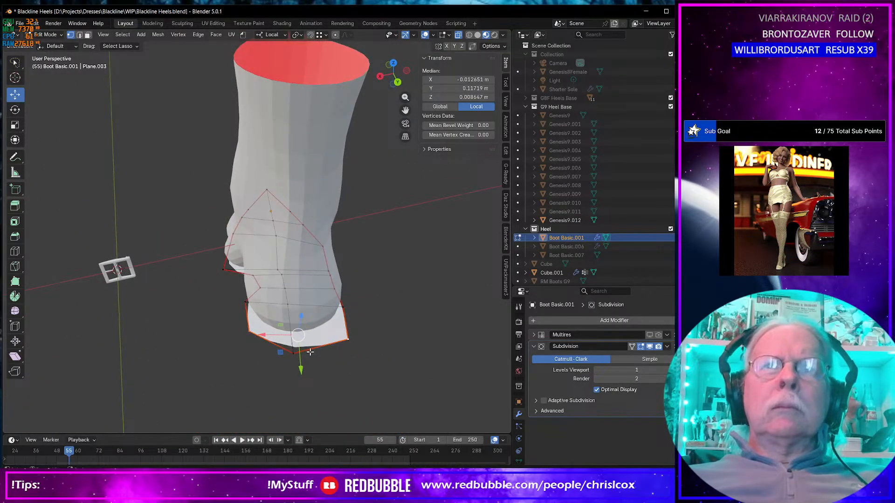
key(ctrl+2)
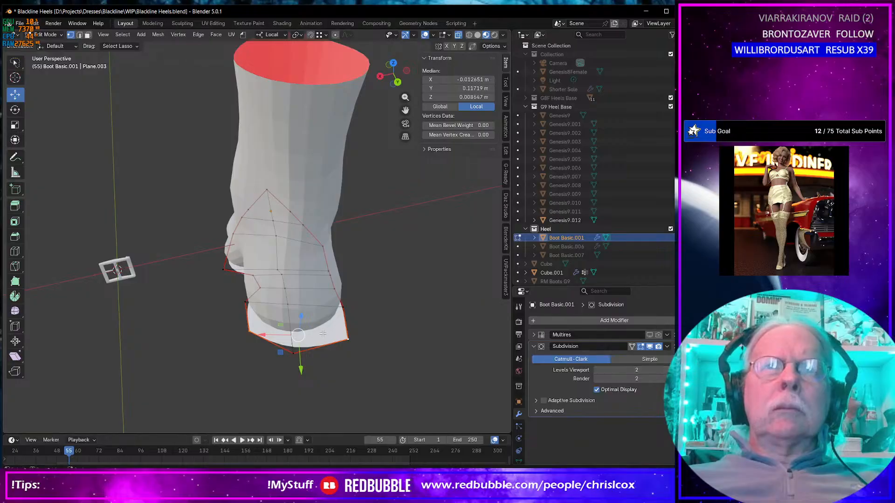
middle_drag(323, 334, 317, 237)
scroll(245, 266, down, 2)
scroll(245, 266, down, 2)
scroll(244, 266, up, 4)
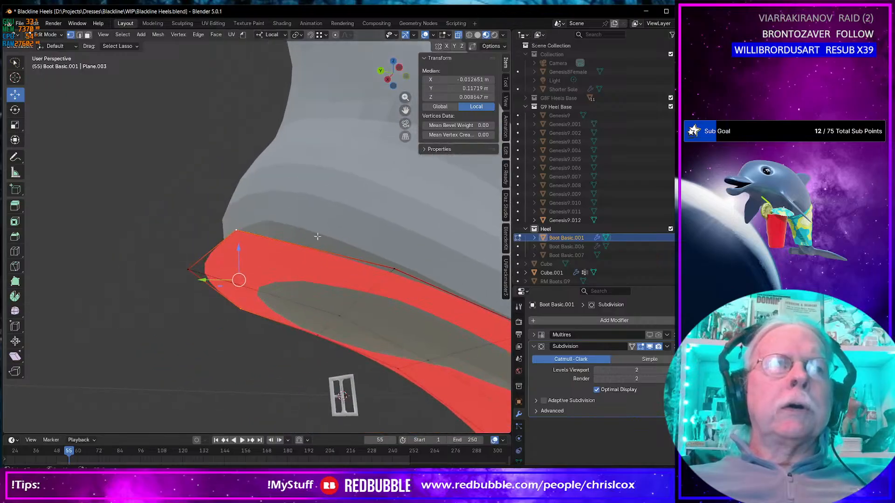
drag(474, 136, 493, 136)
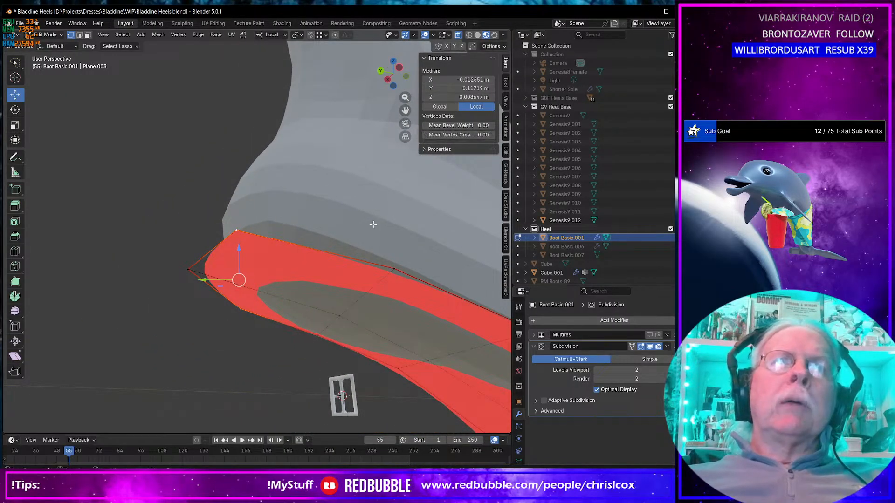
middle_drag(306, 276, 357, 263)
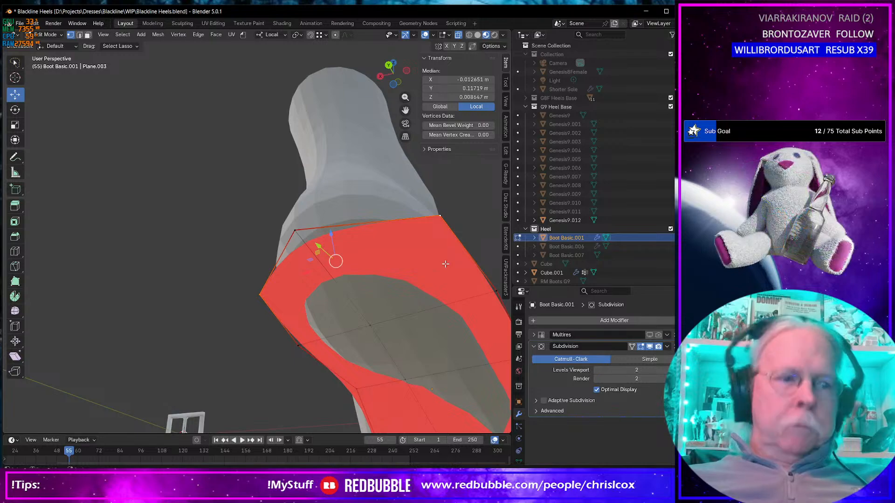
- Merge all vertices of the Boot Basic.001 sole by distance
key(a)
key(m)
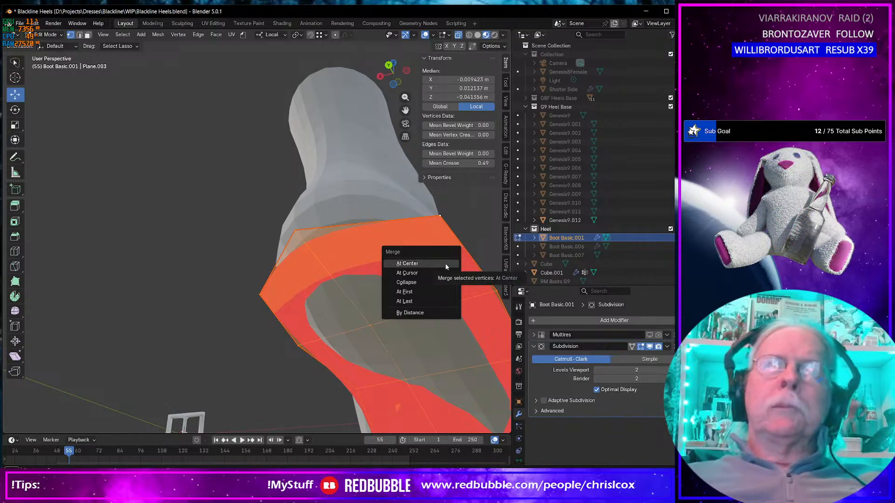
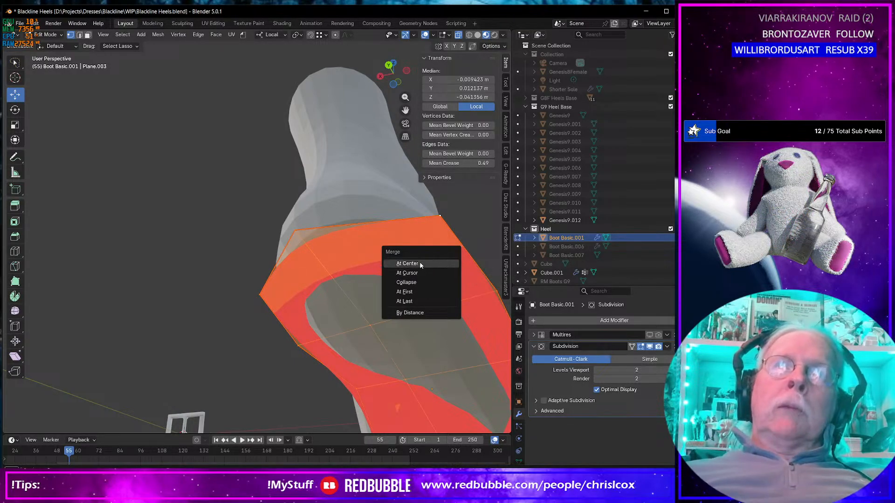
click(410, 313)
- Try deleting both corner vertices at the sole's heel end, and undo the deletion
click(441, 217)
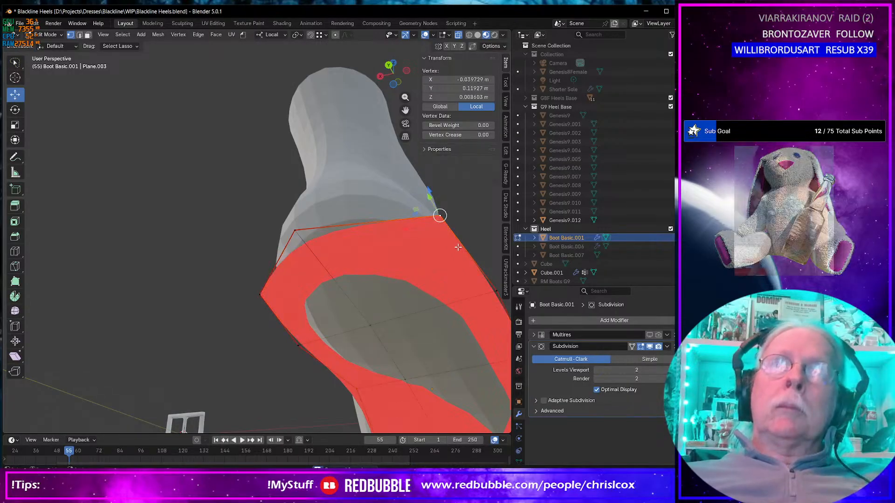
middle_drag(451, 250, 411, 225)
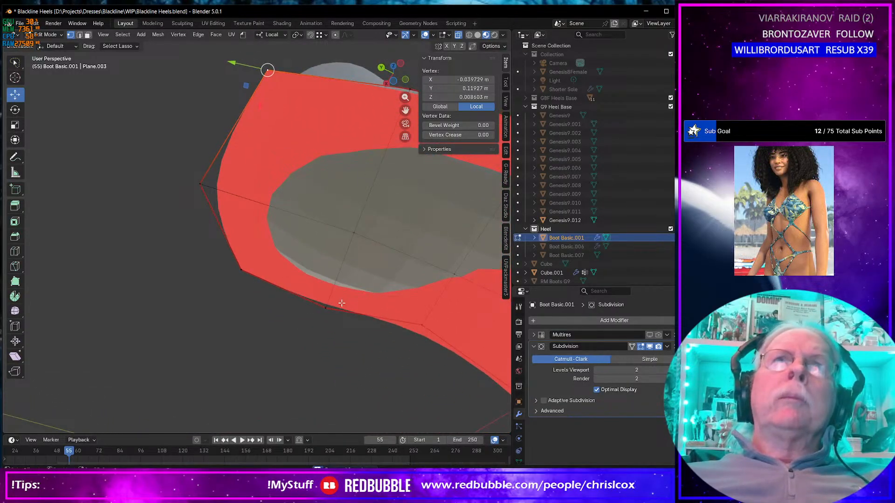
shift+click(241, 270)
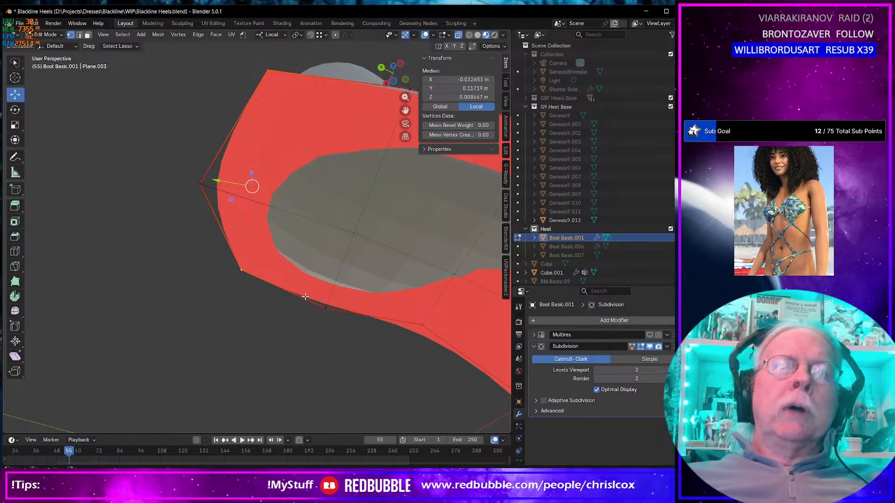
scroll(305, 297, up, 4)
scroll(305, 297, down, 5)
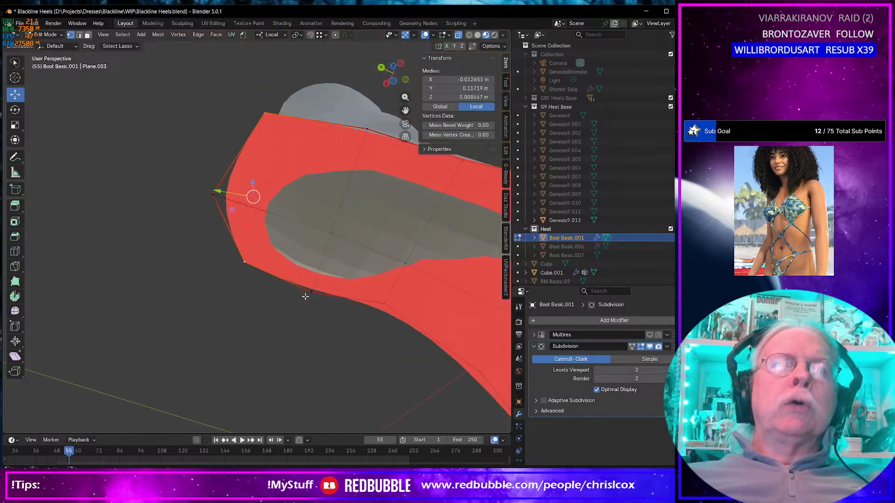
key(x)
click(268, 113)
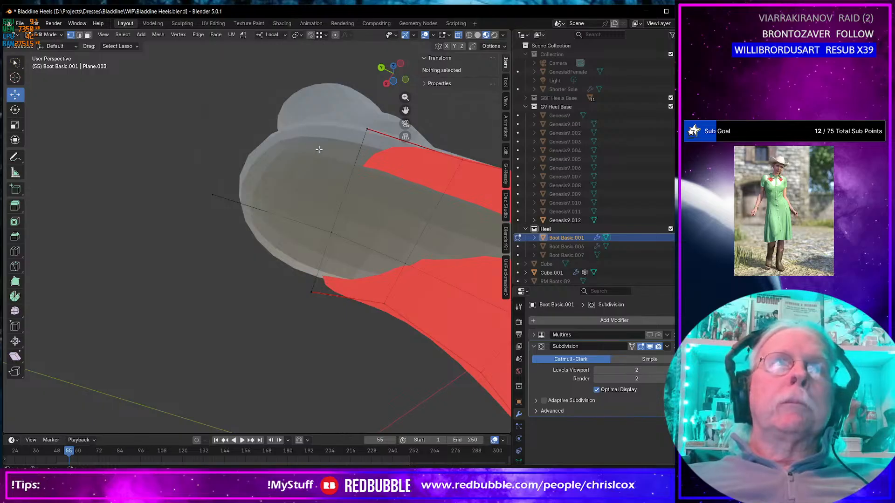
key(ctrl+z)
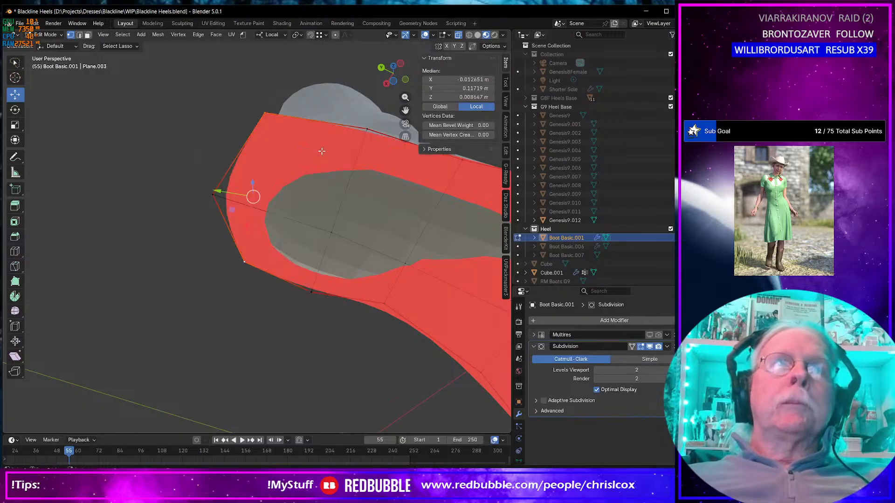
- Delete only the outer corner vertex at the sole's heel end
click(263, 112)
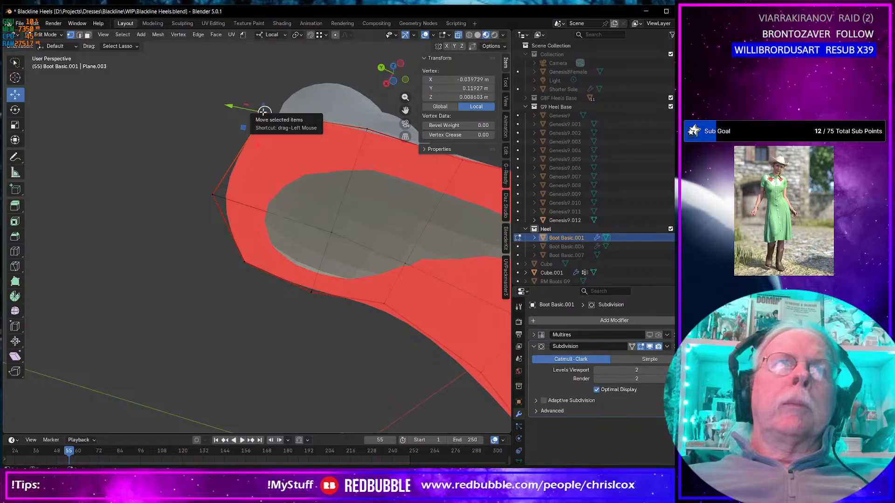
key(x)
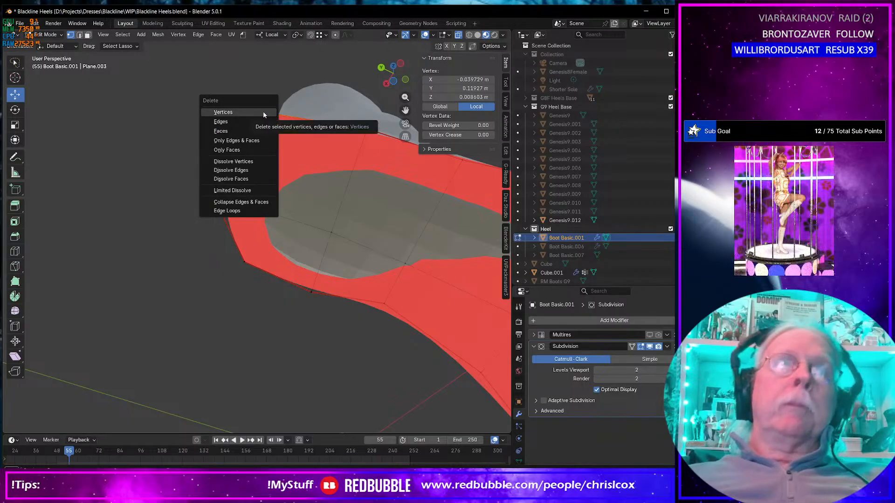
click(263, 112)
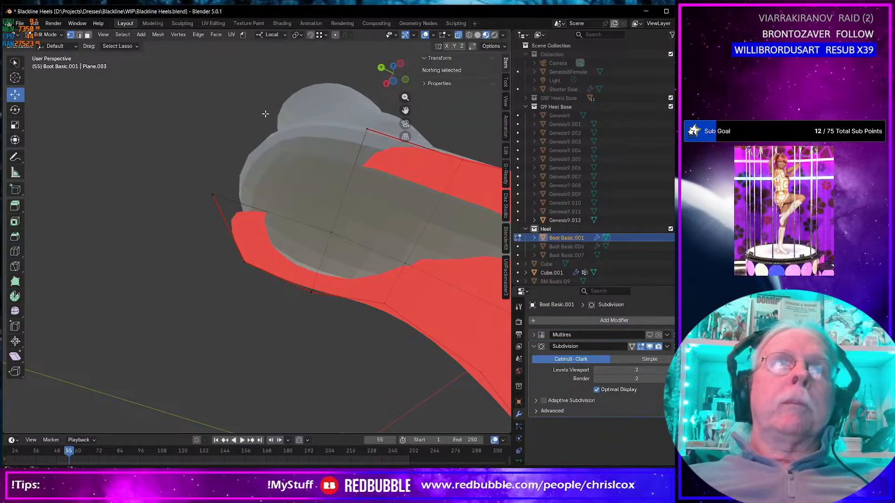
- Fill a triangular face between the tip, outer side and centre vertices in the gap at the sole's heel end
click(212, 194)
shift+click(369, 129)
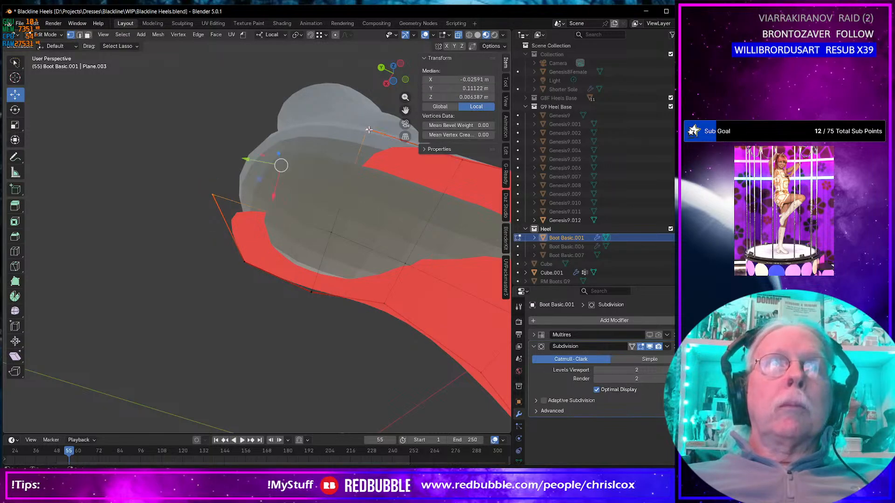
key(f)
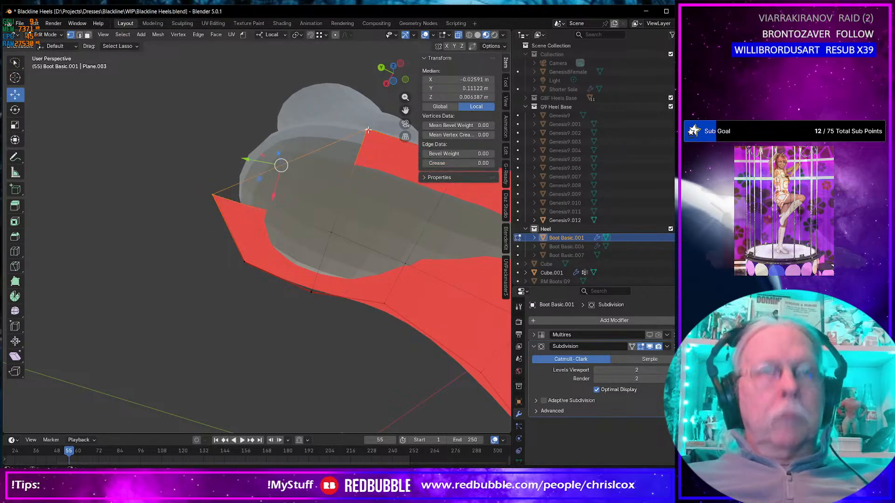
middle_drag(311, 275, 342, 276)
shift+click(343, 257)
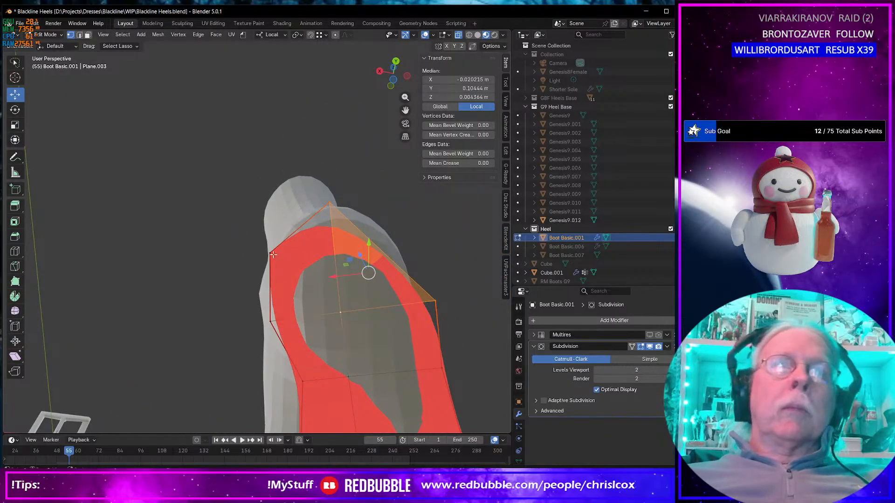
- Delete the remaining inner corner vertex at the heel end and fill its gap with a triangular face
click(271, 254)
right_click(301, 276)
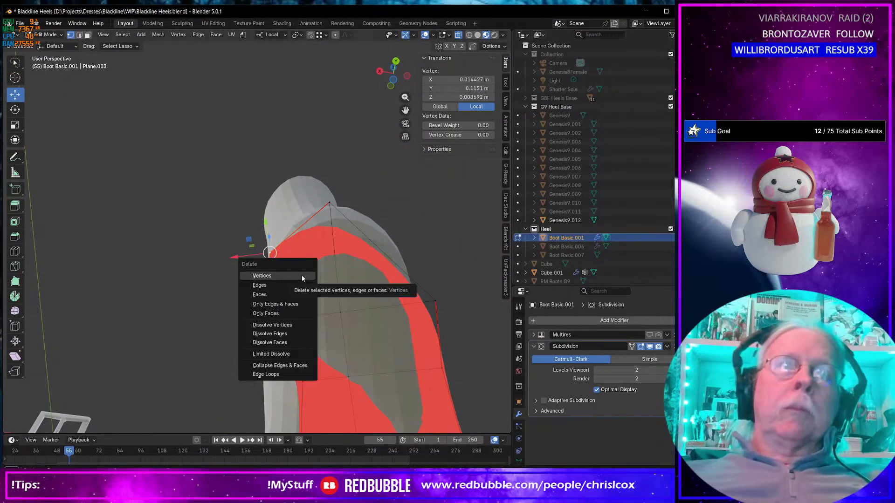
click(274, 320)
click(272, 320)
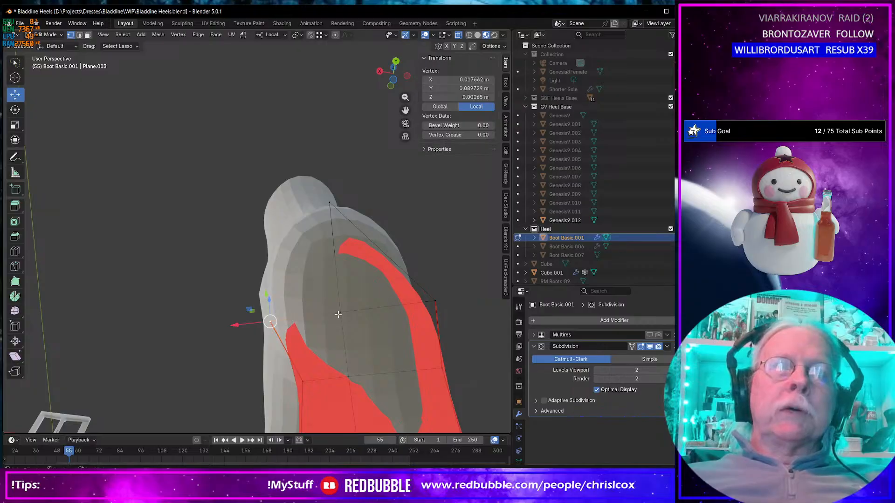
shift+click(325, 210)
shift+click(329, 203)
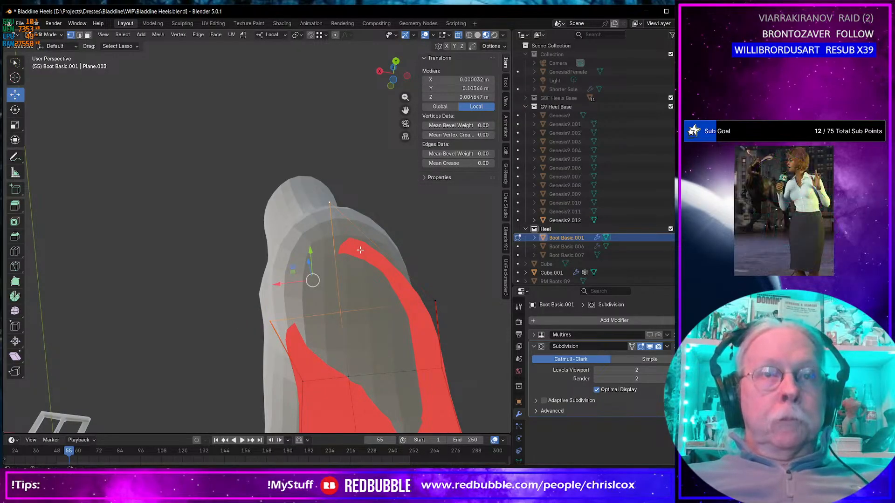
key(f)
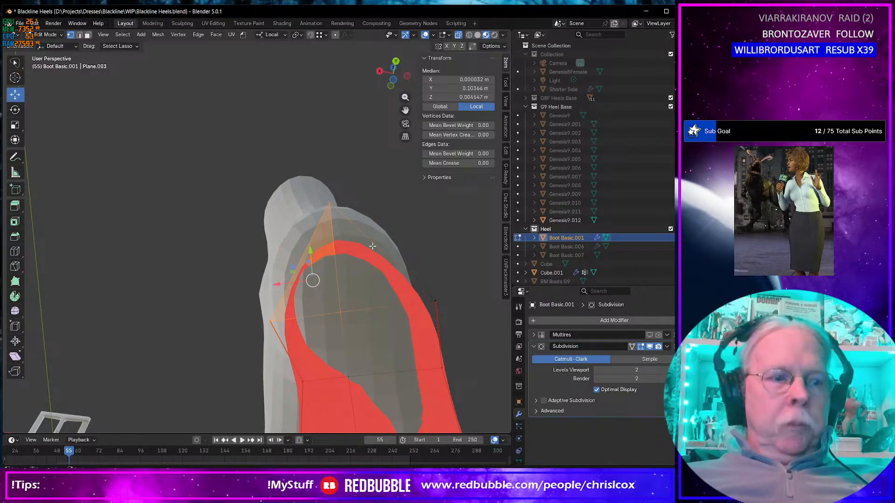
- Subdivide the two slanted outer edges of the heel end with one cut
click(299, 261)
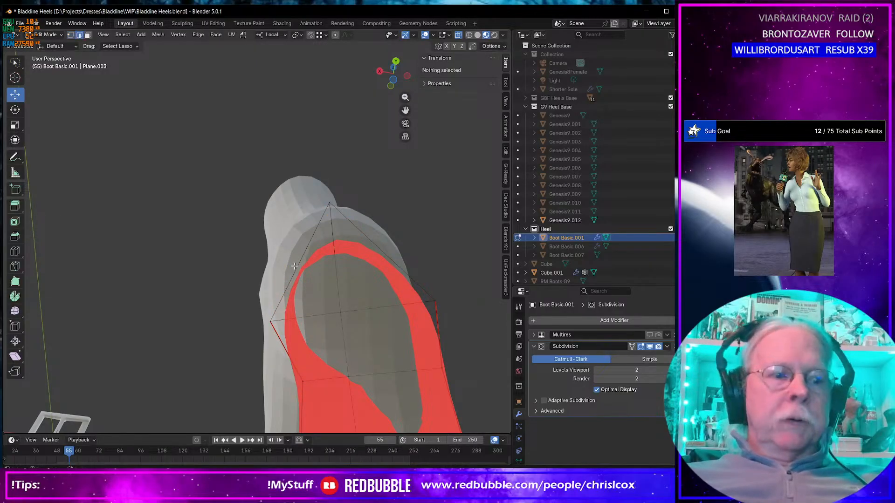
click(297, 265)
shift+click(381, 254)
right_click(355, 212)
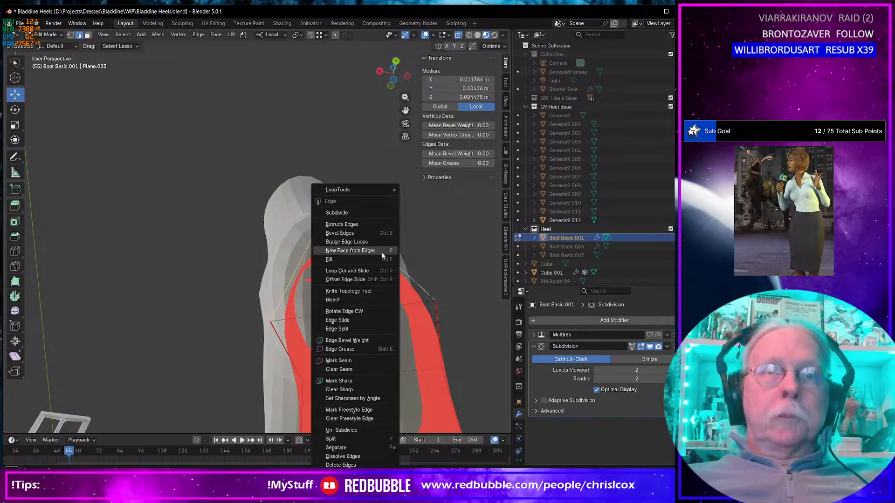
click(354, 213)
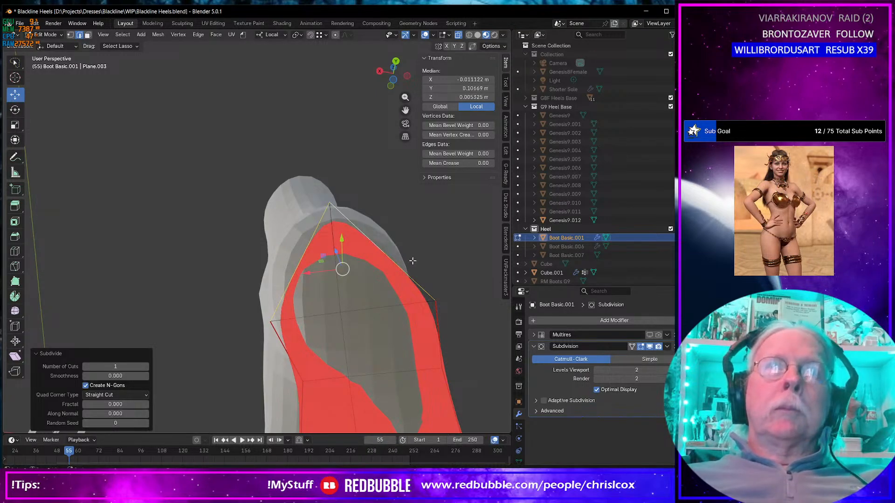
- Scale the two new midpoint vertices of the heel end apart along local X by about 1.55
key(1)
click(384, 254)
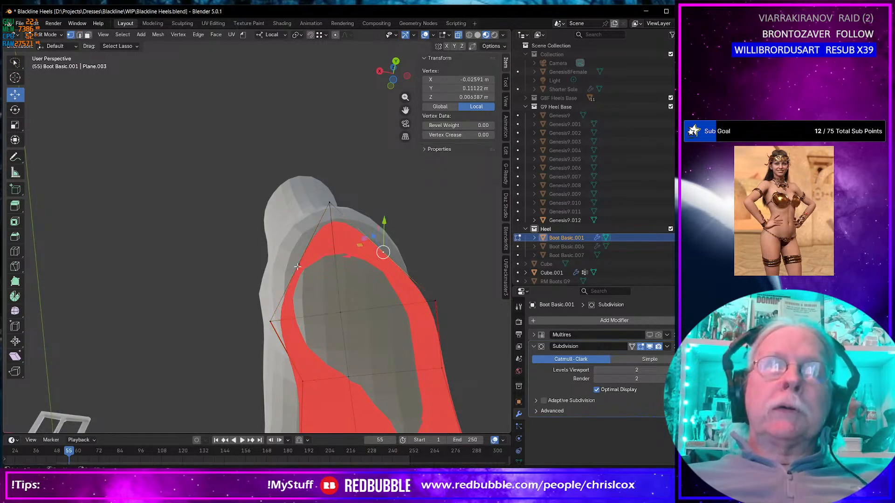
shift+click(299, 266)
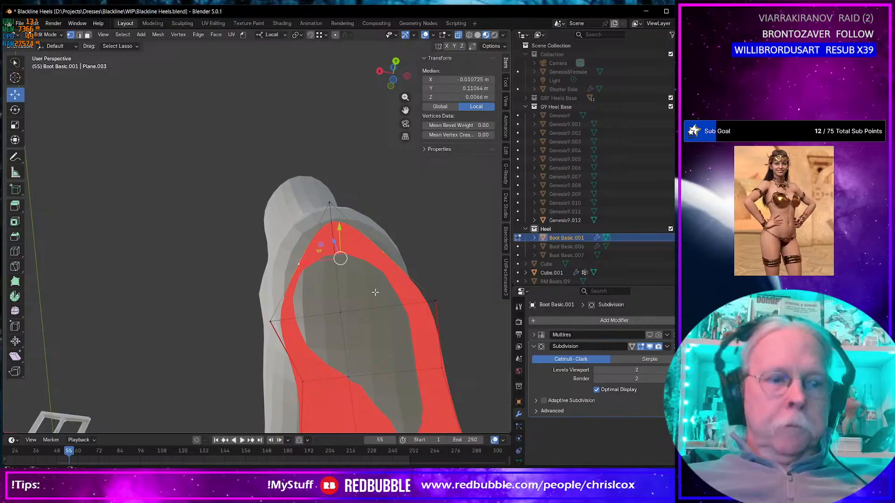
key(s)
key(x)
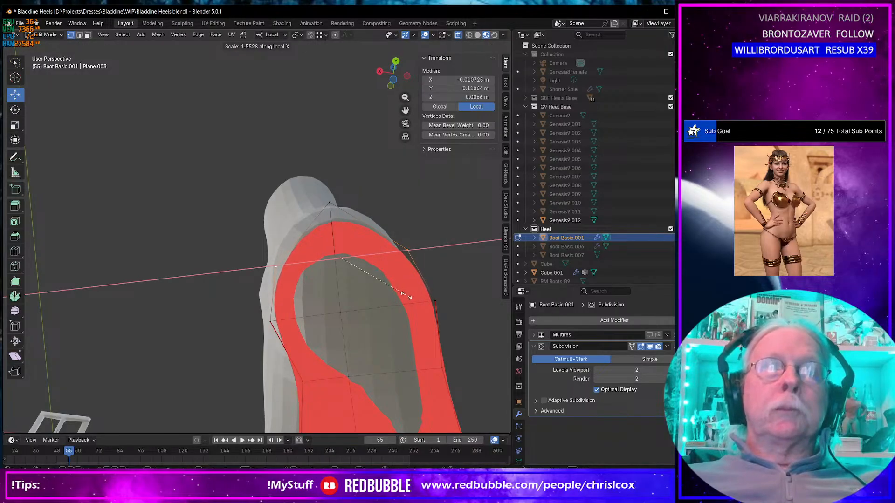
click(405, 294)
- Move the outer side vertex of the heel end inward by about 0.003 m along local X
middle_drag(405, 294, 400, 262)
key(Tab)
key(Tab)
scroll(351, 345, up, 3)
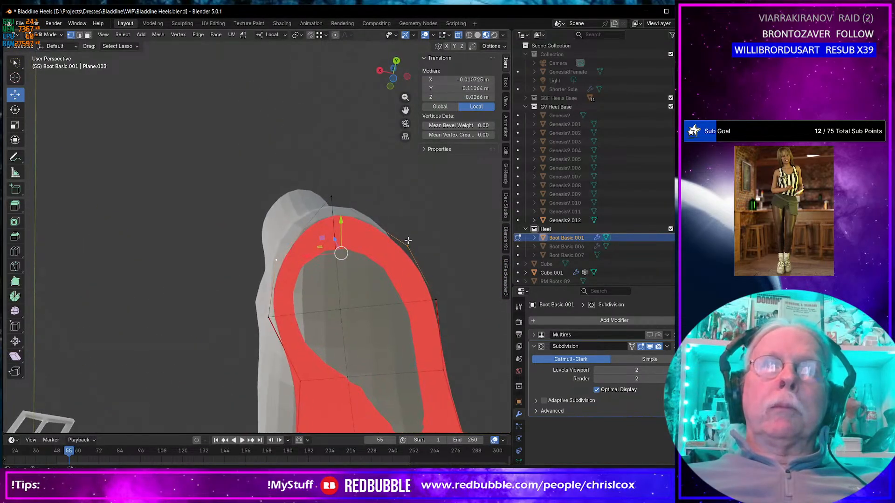
click(408, 246)
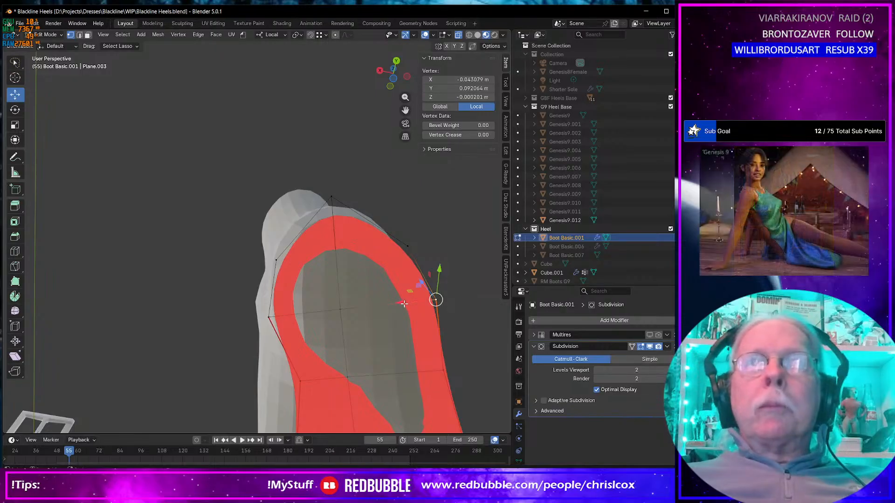
key(g)
key(x)
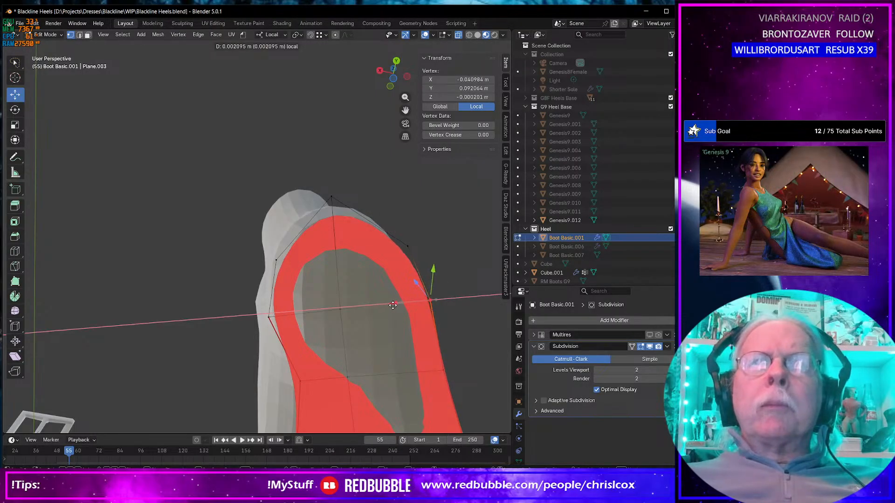
click(394, 319)
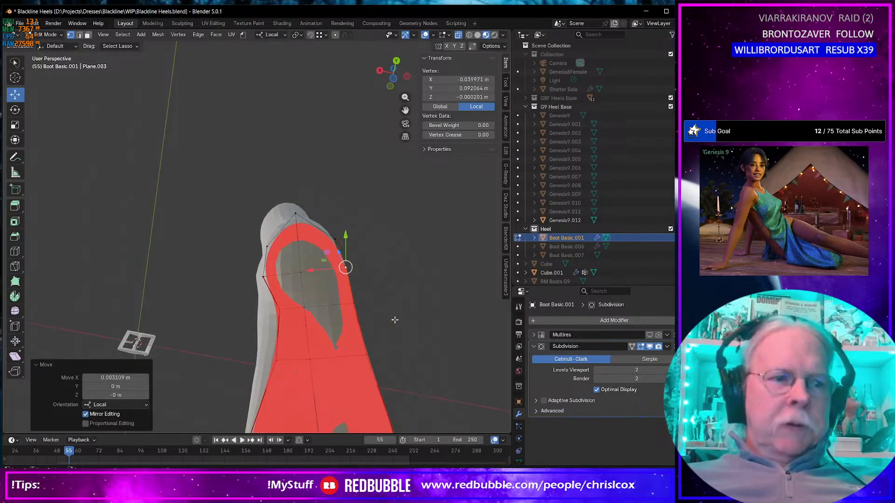
- Undo the heel-end edits back to before the corner vertices were deleted
key(2)
key(ctrl+z)
key(ctrl+z)
key(ctrl+z)
key(ctrl+z)
key(ctrl+z)
key(ctrl+z)
key(ctrl+z)
key(ctrl+z)
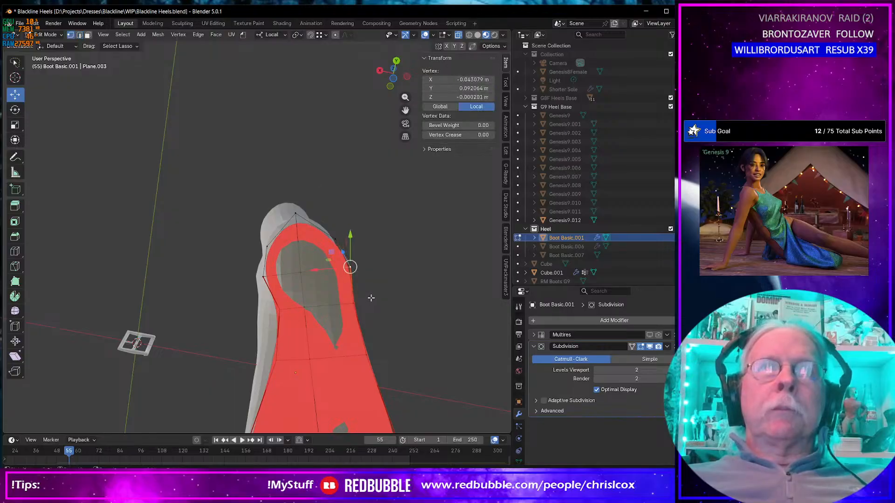
key(ctrl+z)
key(ctrl+z)
key(ctrl+z)
key(ctrl+z)
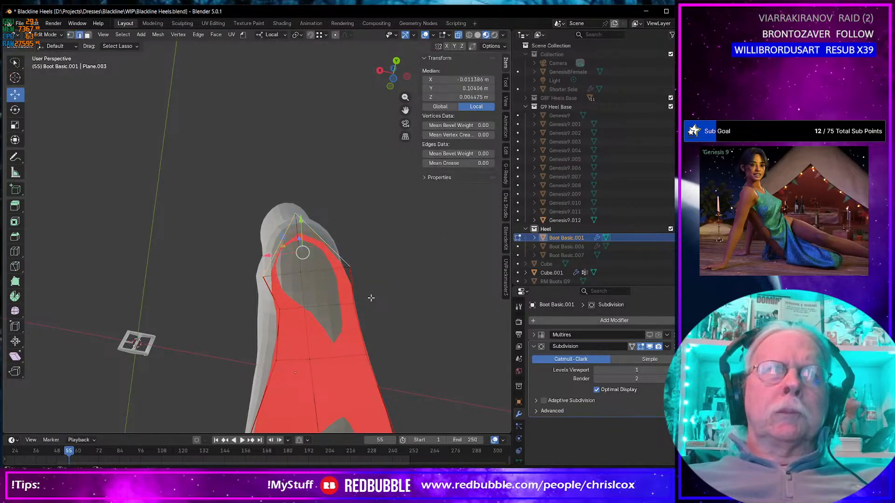
key(ctrl+z)
key(ctrl+z)
key(ctrl+z)
key(ctrl+z)
key(ctrl+z)
key(ctrl+z)
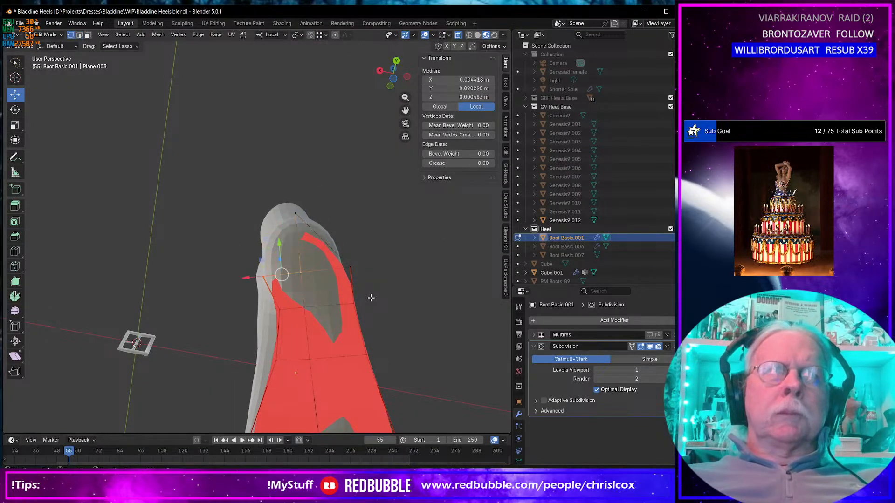
key(ctrl+z)
key(ctrl+z)
key(ctrl+z)
key(ctrl+z)
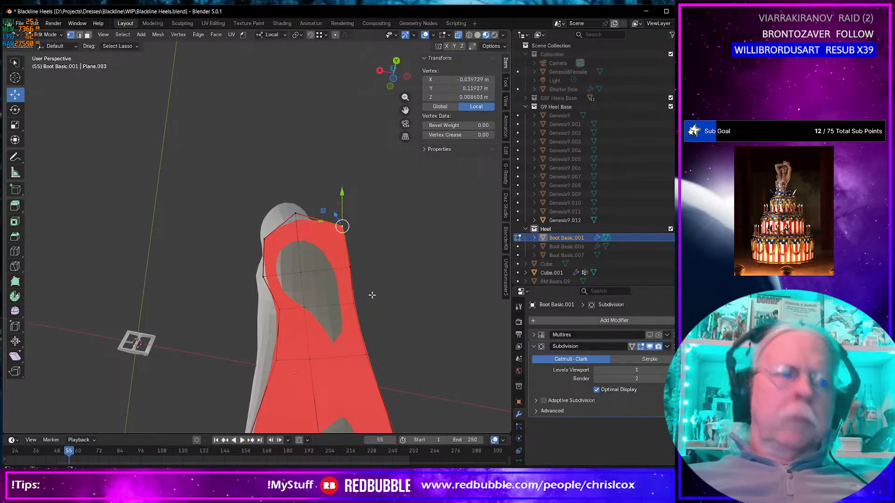
key(ctrl+z)
key(ctrl+z)
key(ctrl+z)
key(ctrl+z)
key(ctrl+z)
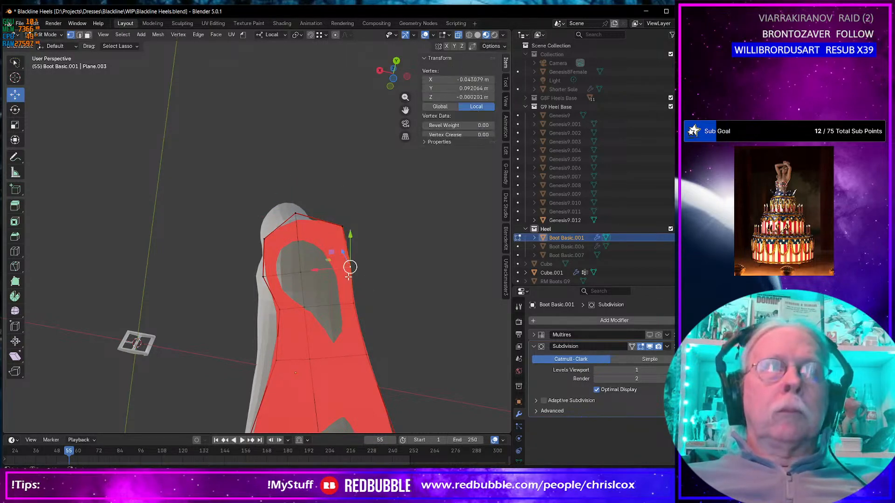
- Clear the sharp marking from all selected edges of the sole, and deselect everything
right_click(354, 282)
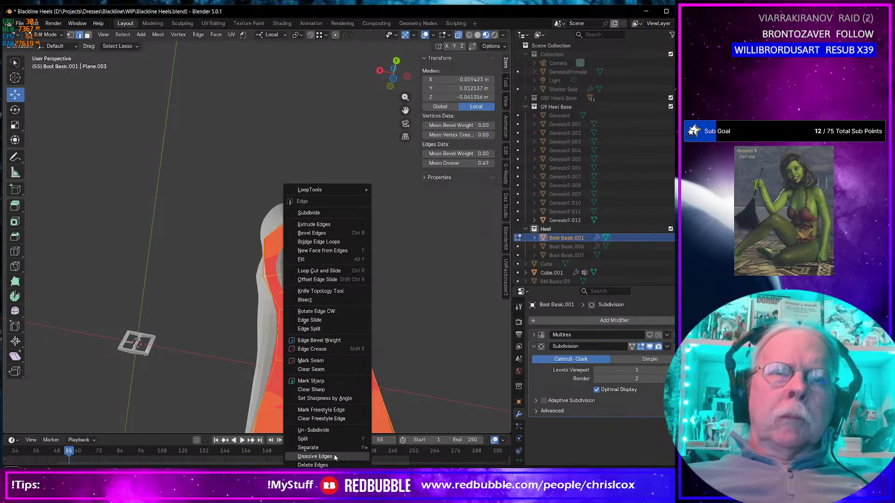
click(319, 390)
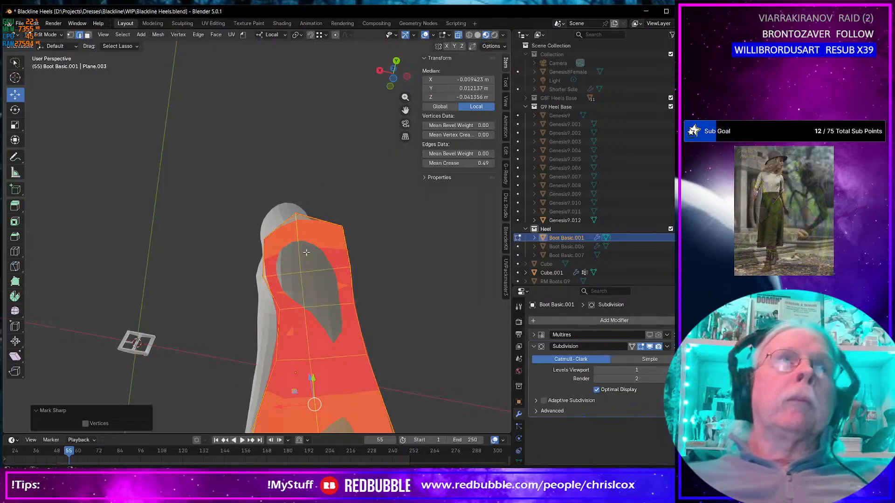
click(340, 228)
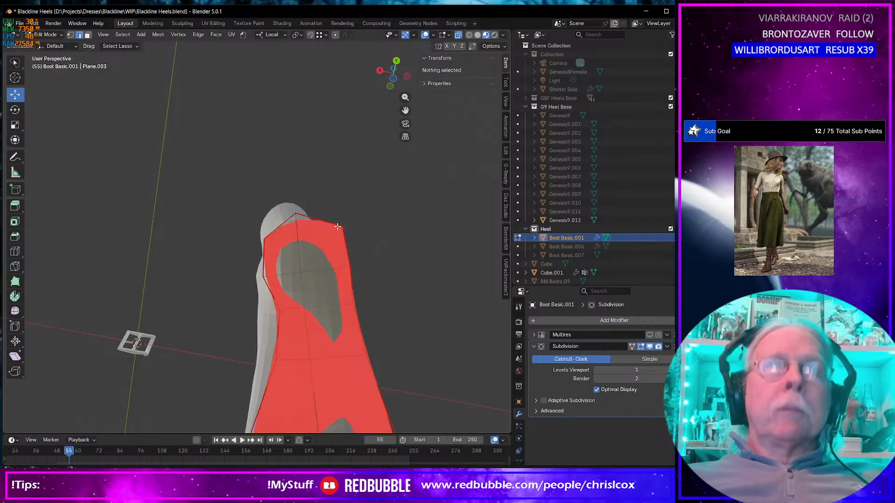
- Delete both corner vertices at the sole's heel end
key(1)
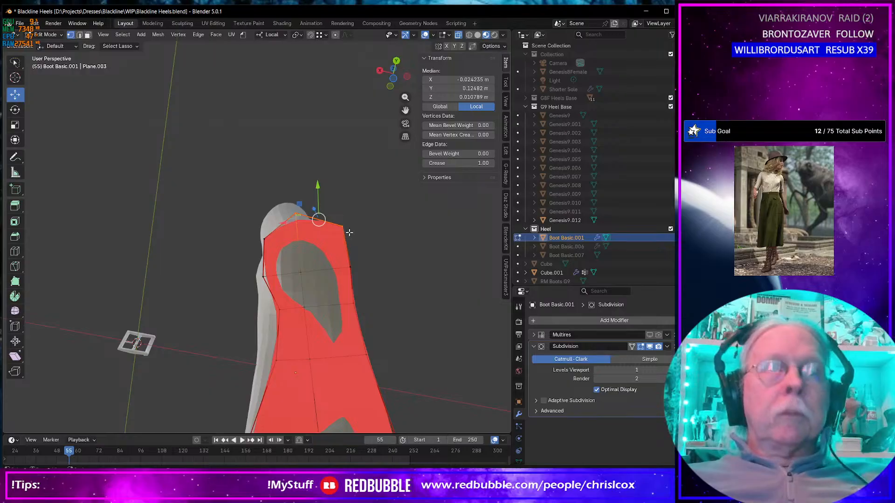
click(343, 225)
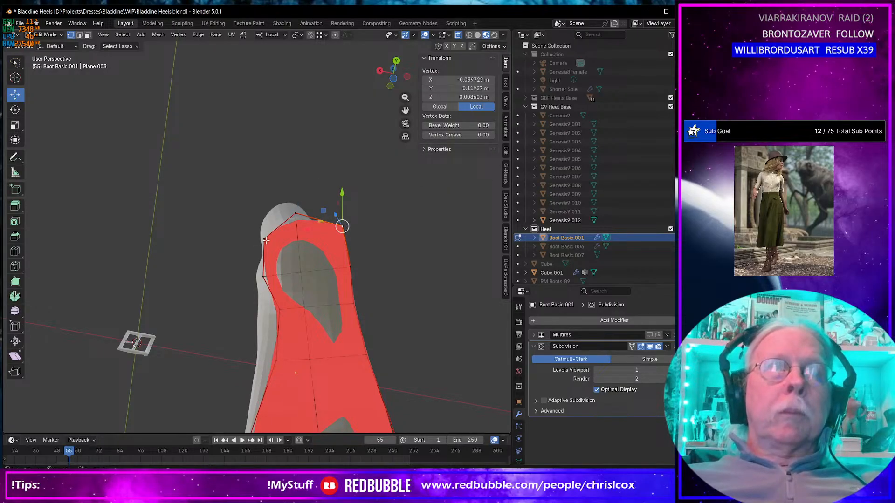
shift+click(265, 241)
key(x)
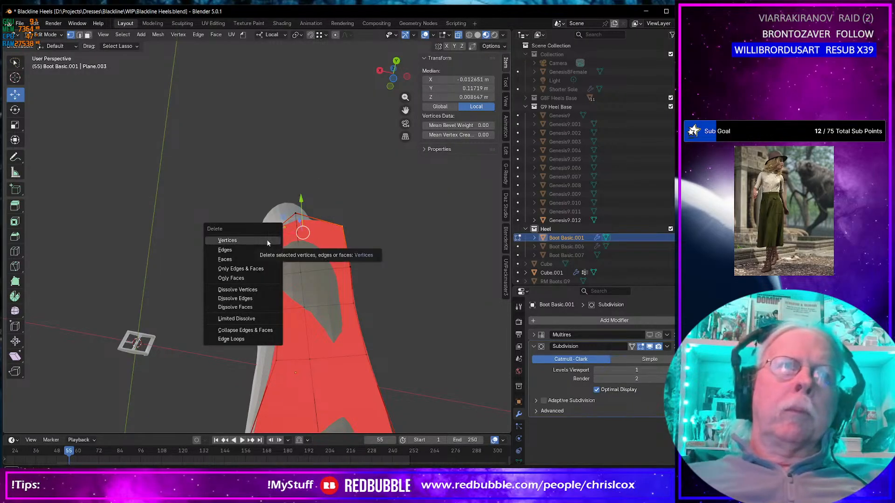
click(268, 243)
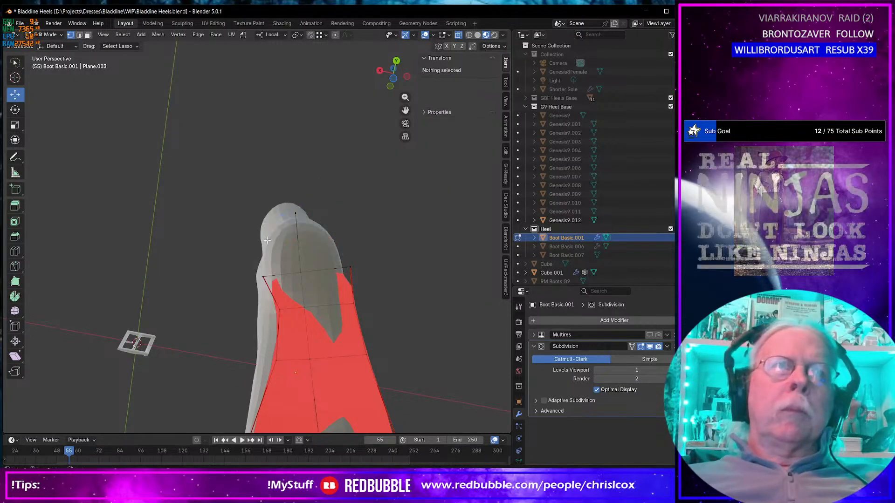
- Fill a triangular face on each side of the heel end's centre line, between the tip, centre and side vertices
click(264, 276)
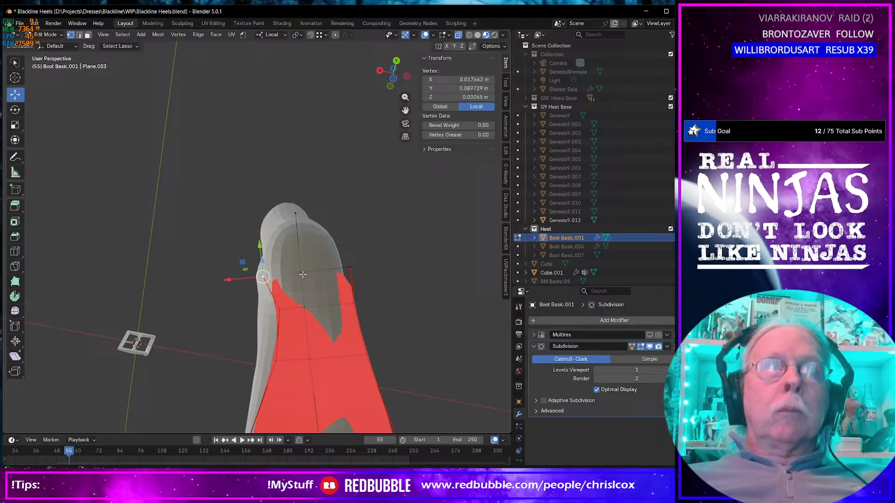
shift+click(293, 215)
shift+click(303, 276)
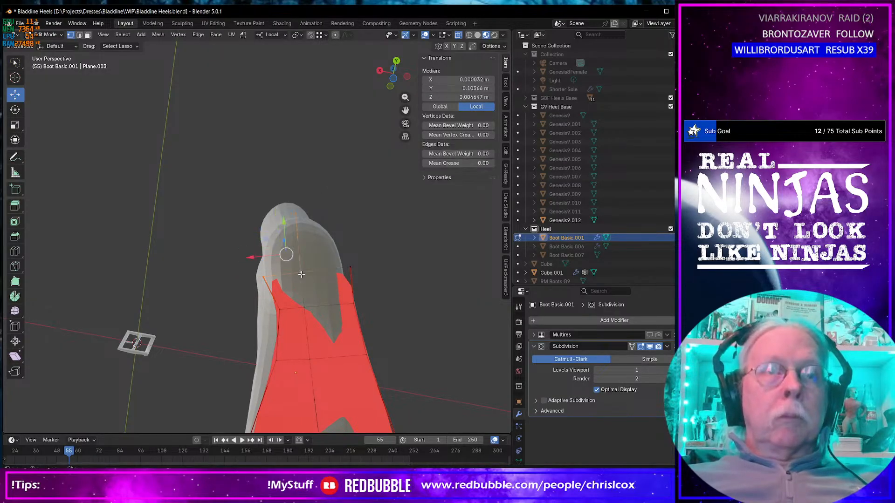
key(alt+a)
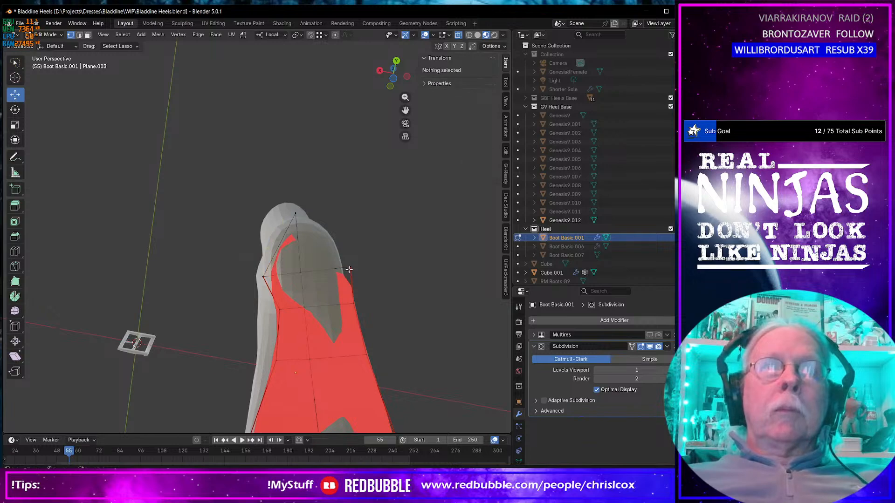
click(350, 268)
shift+click(303, 275)
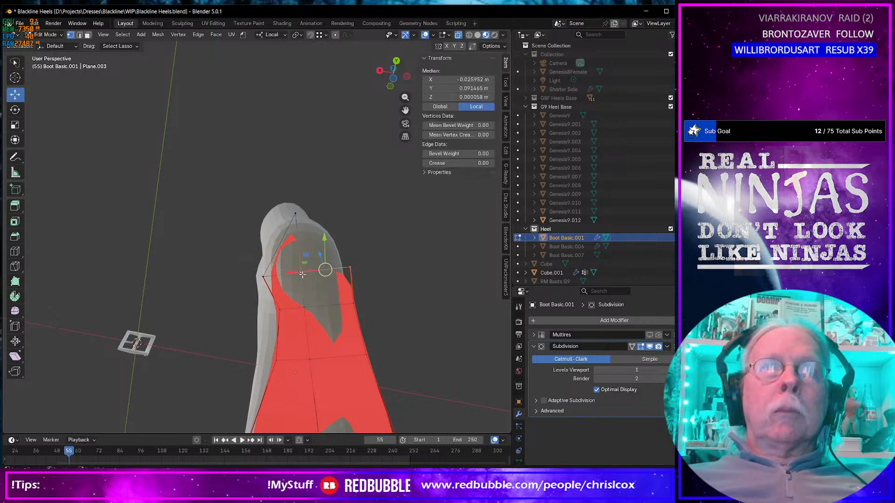
shift+click(295, 216)
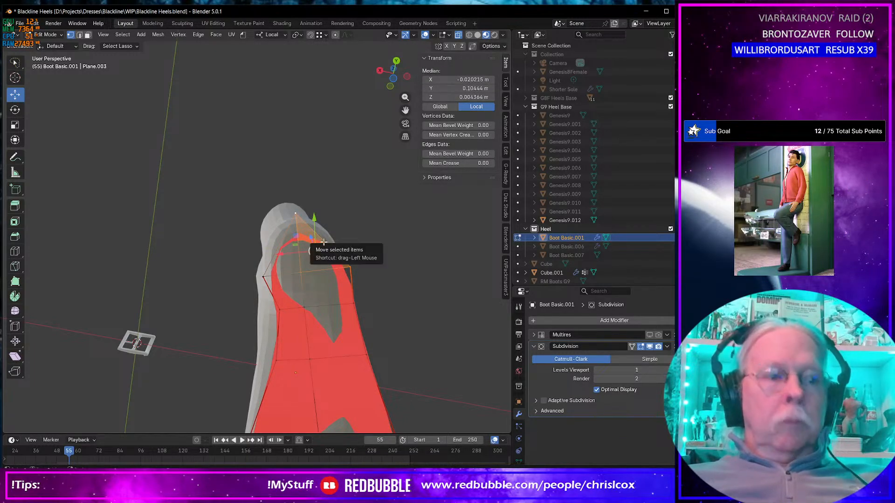
- Subdivide the two outer edges at the sole's heel end with one cut each
key(2)
shift+click(275, 256)
right_click(275, 264)
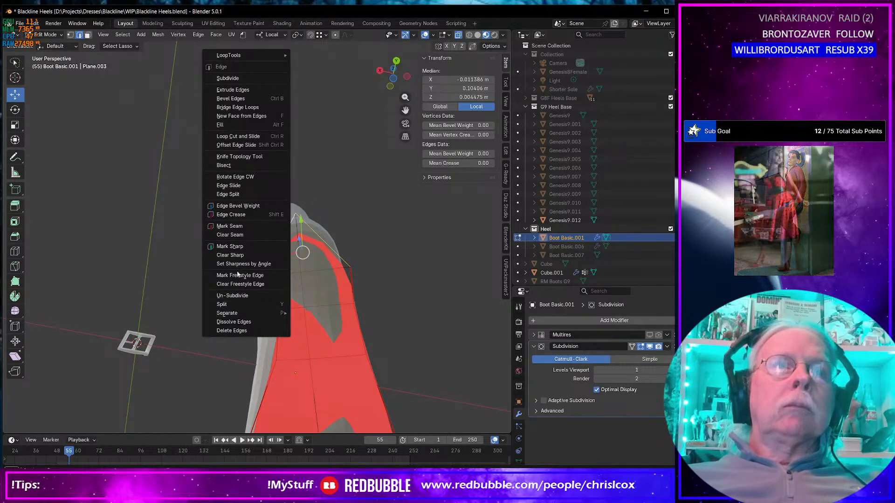
click(228, 78)
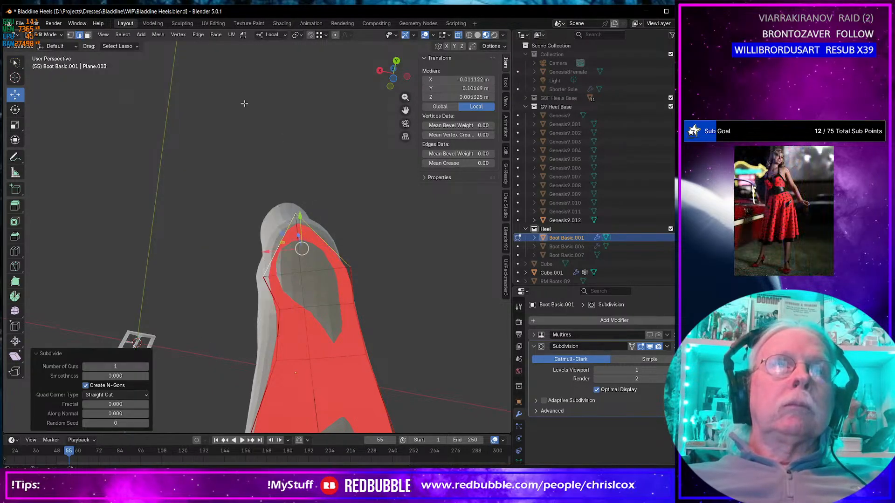
- On the heel's negative X side, move the side vertex about 0.002 m inward and the new midpoint about 0.013 m outward along local X
key(1)
click(324, 240)
middle_drag(325, 241, 356, 283)
click(355, 258)
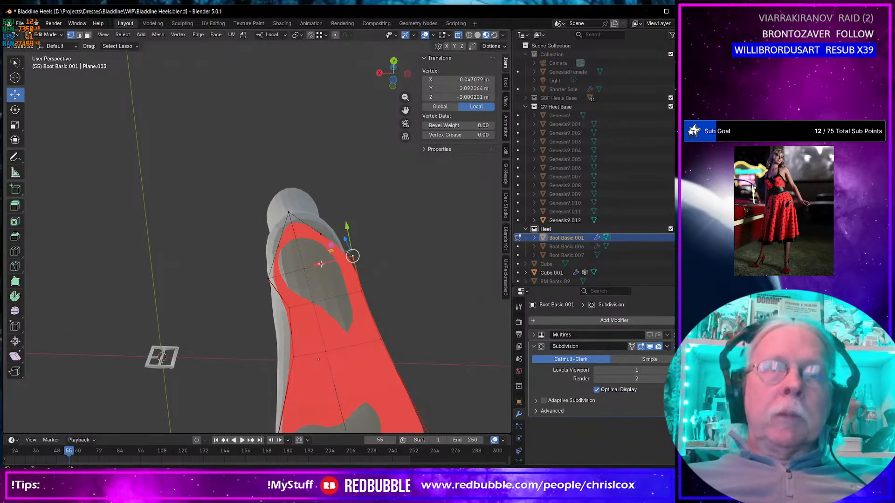
key(g)
key(x)
click(319, 239)
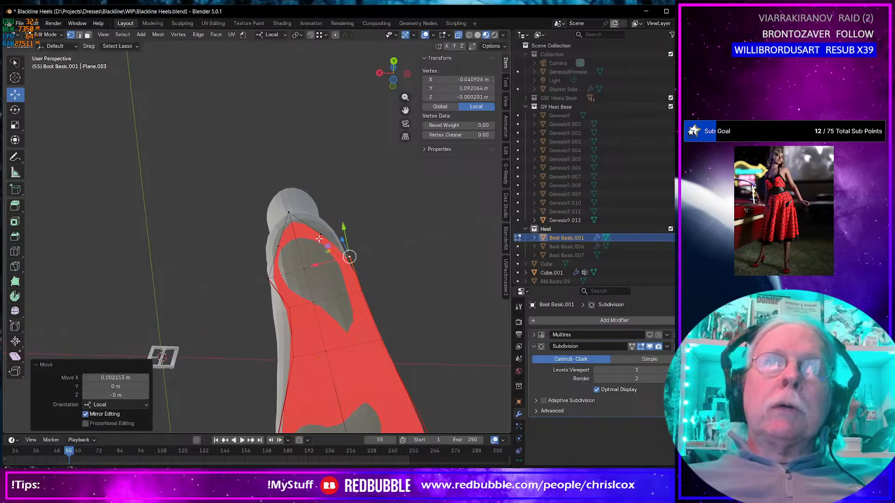
click(318, 239)
key(g)
key(x)
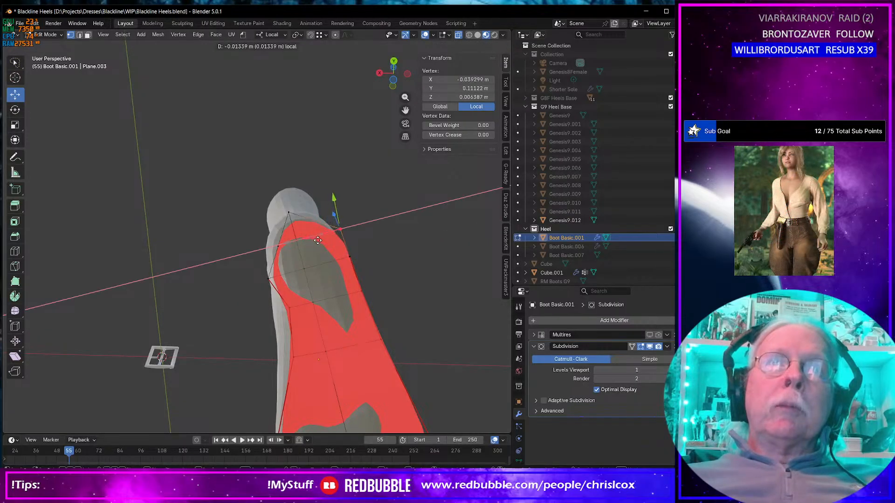
click(313, 247)
- Move the new midpoint vertex on the heel's positive X side about 0.009 m outward along local X
click(278, 277)
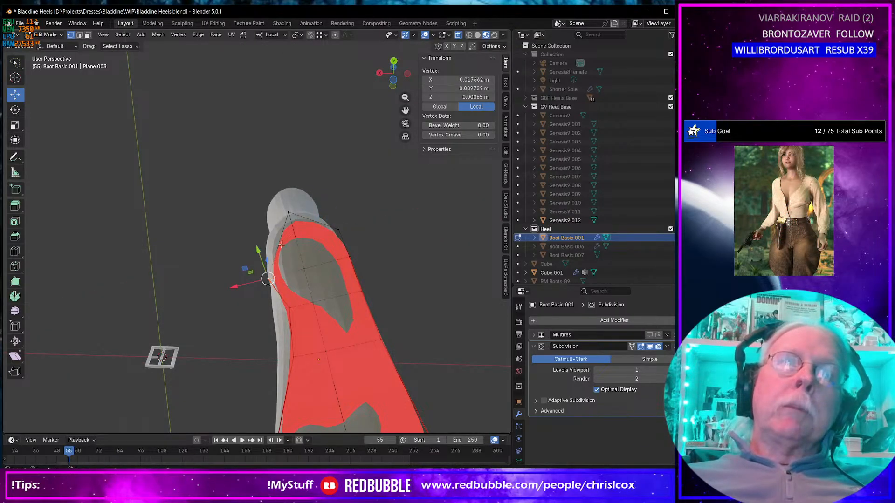
click(280, 245)
key(g)
key(x)
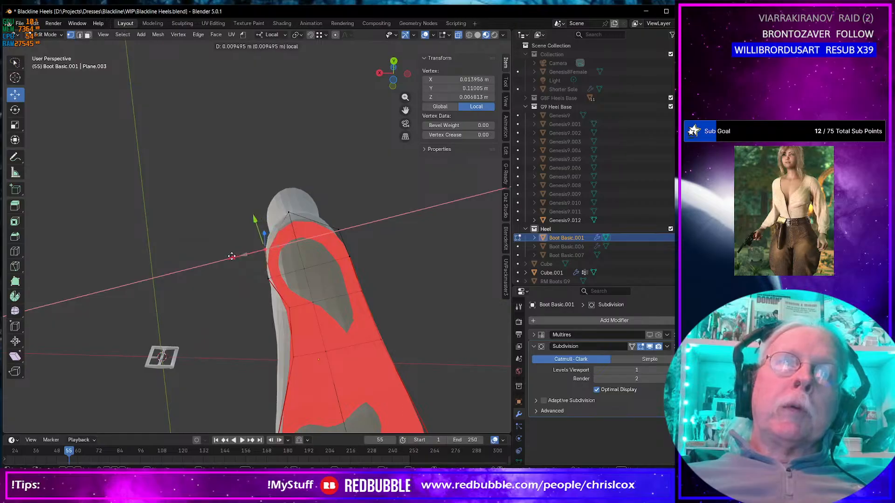
click(256, 277)
- On the positive X side, move the vertex below the heel curve about 0.003 m outward and the one above it about 0.006 m inward
click(291, 307)
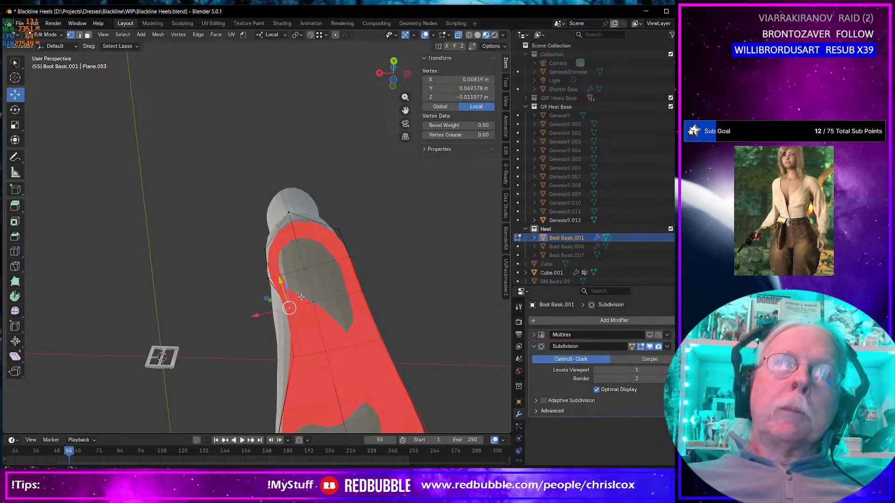
middle_drag(289, 306, 290, 293)
key(g)
key(x)
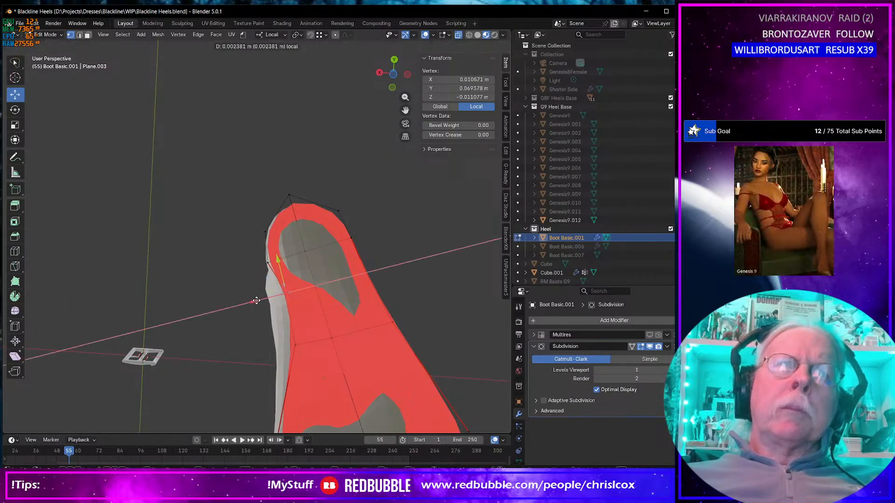
click(272, 264)
click(267, 262)
key(g)
key(x)
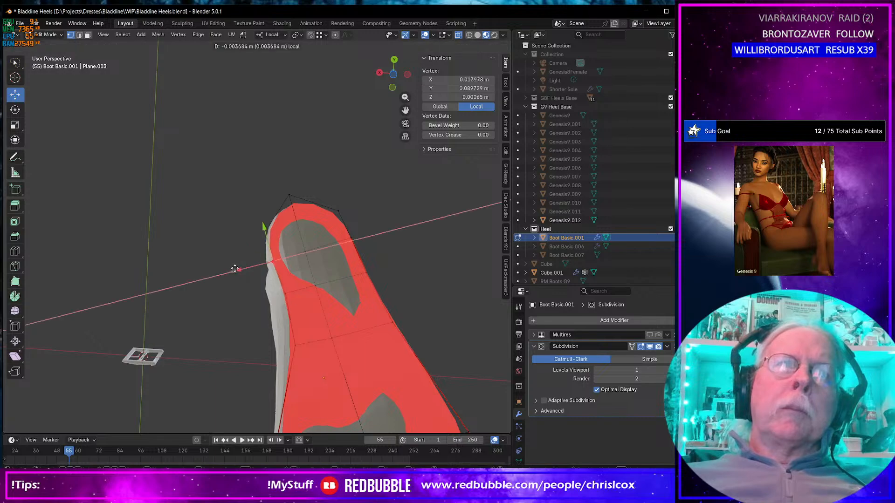
click(269, 279)
- Shift the midpoint and side vertices on the heel's negative X side slightly inward along local X
middle_drag(270, 279, 321, 279)
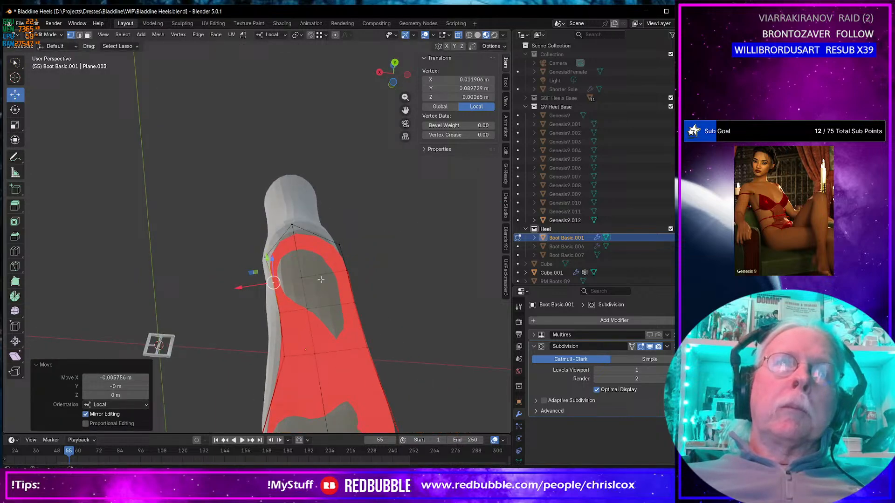
click(339, 245)
shift+click(348, 275)
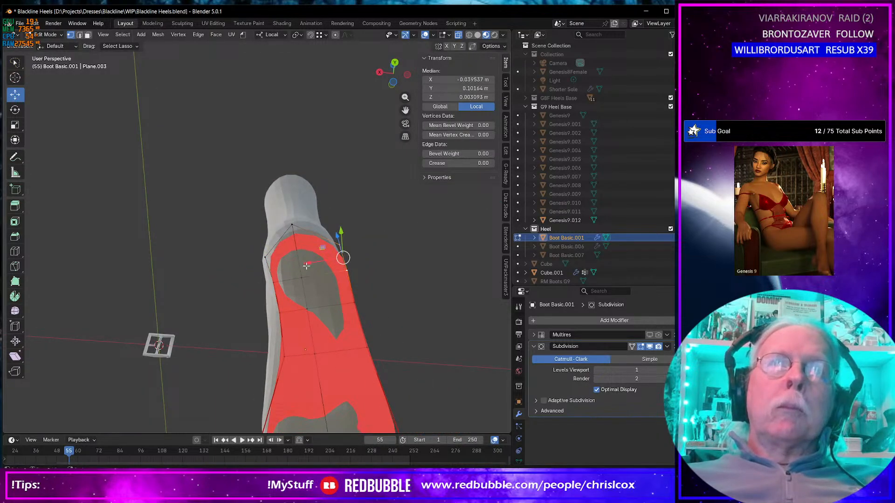
drag(306, 266, 289, 304)
- Move the three border vertices on the heel's positive X side together about 0.003 m outward along local X
click(279, 311)
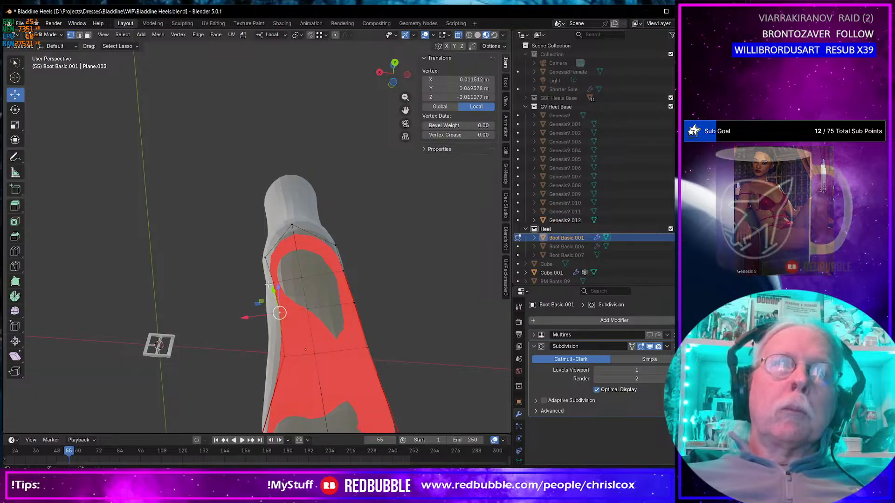
shift+click(273, 283)
shift+click(264, 258)
drag(252, 288, 245, 290)
middle_drag(245, 291, 309, 253)
scroll(310, 253, down, 2)
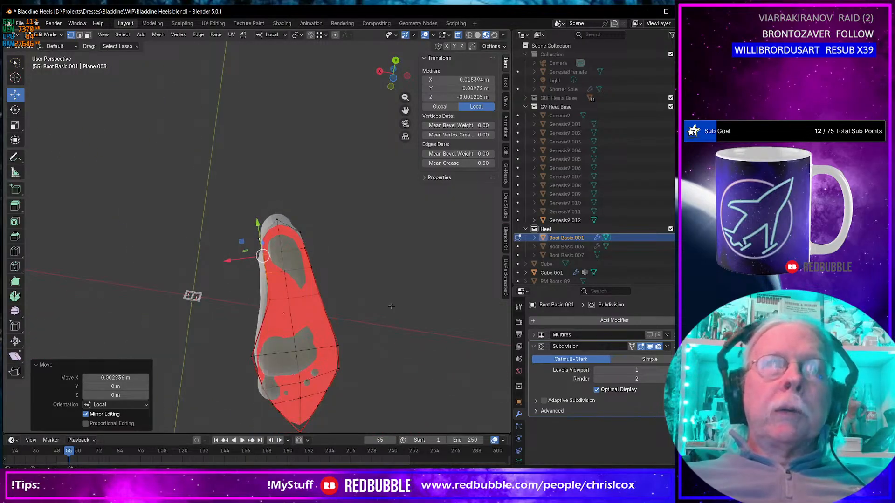
- Set the sole's Subdivision viewport level to 2 and return to Object Mode
click(675, 370)
middle_drag(325, 315, 347, 350)
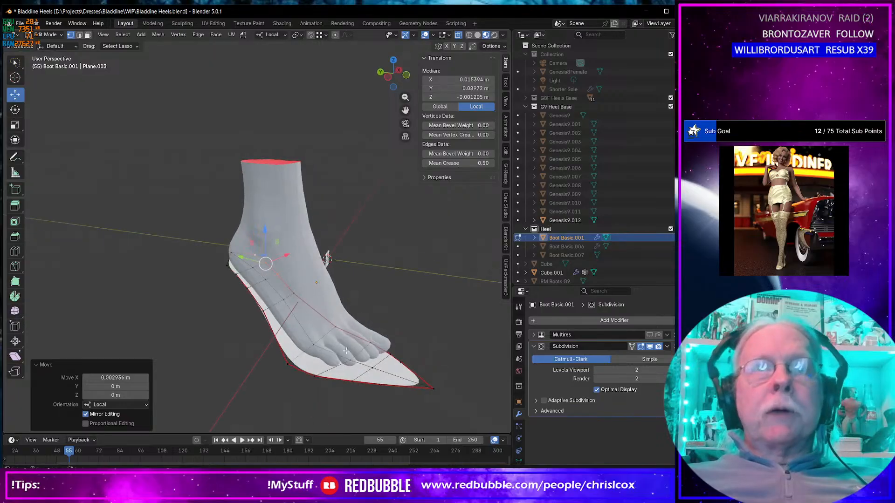
key(Tab)
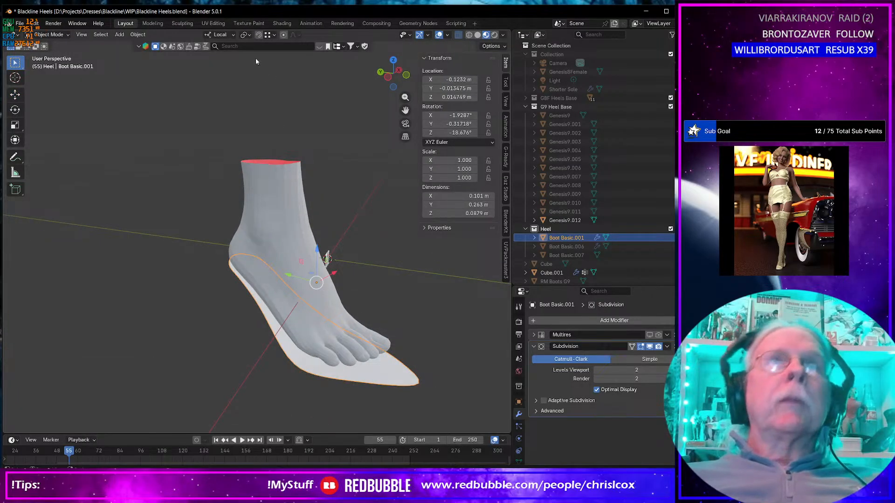
key(Tab)
key(Tab)
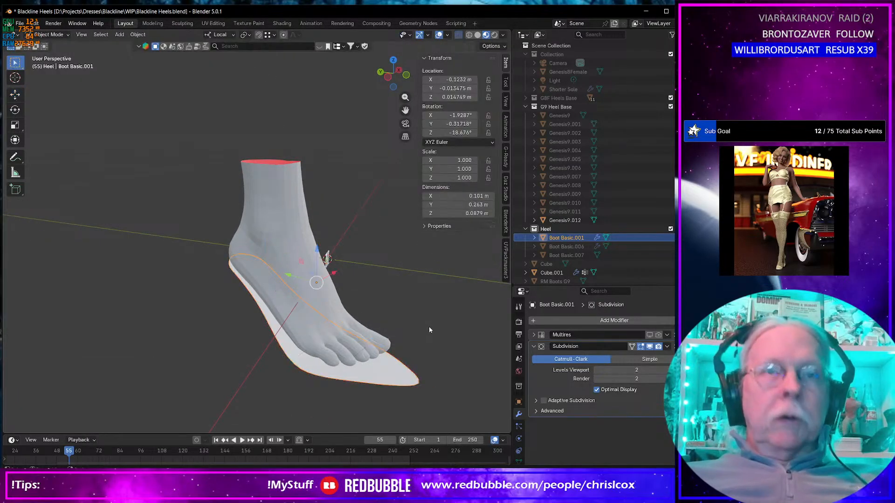
- Duplicate the sole in place and hide the original Boot Basic.001
key(shift+d)
key(Escape)
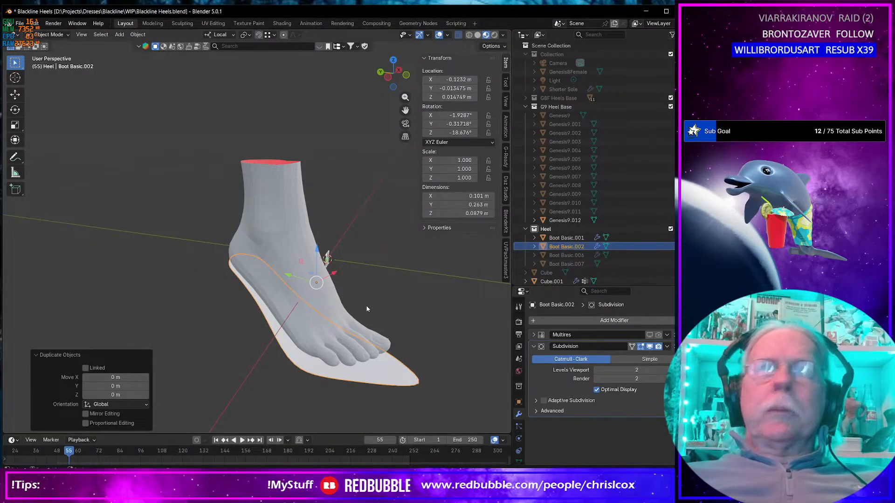
click(680, 238)
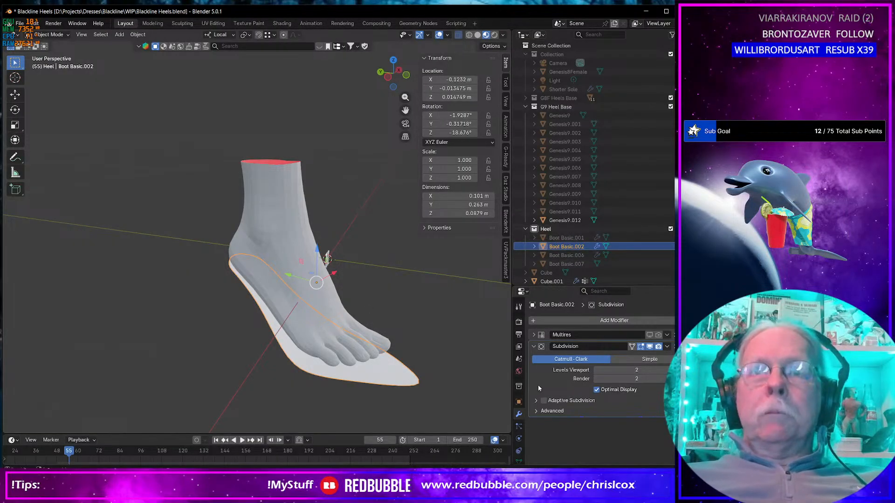
- Apply the Subdivision modifier on the sole copy and unwrap its whole mesh with Minimum Stretch
key(ctrl+x)
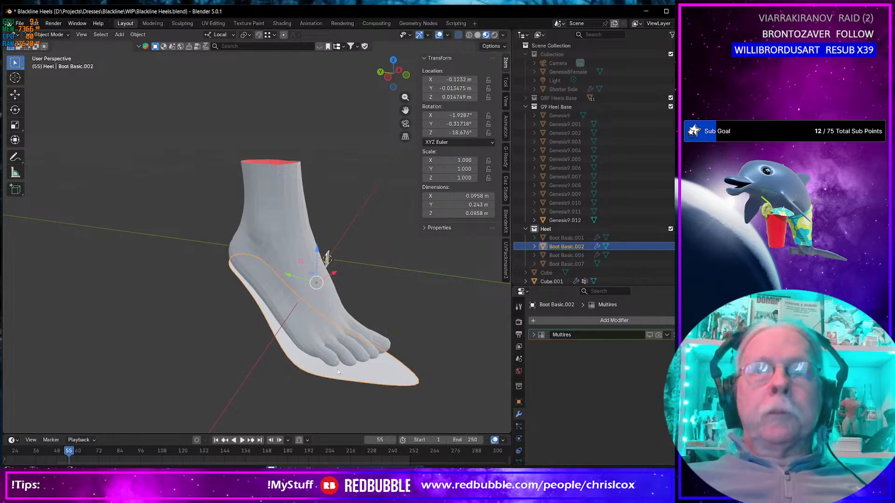
click(211, 24)
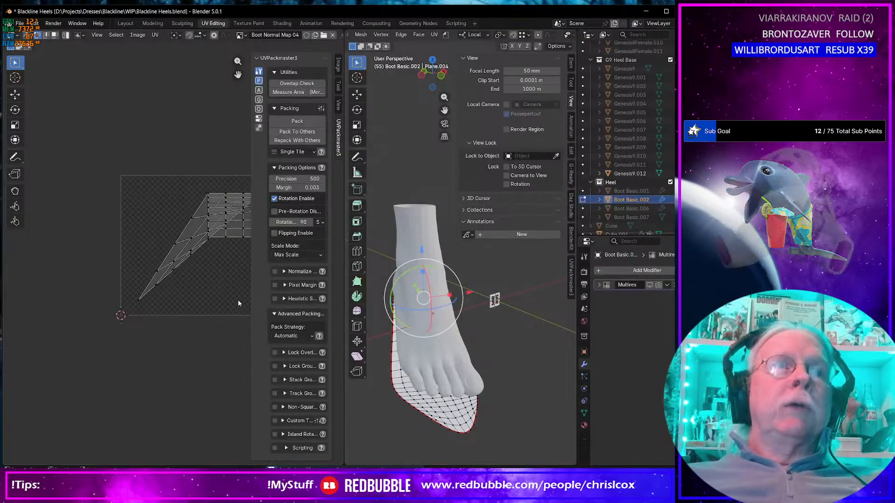
key(a)
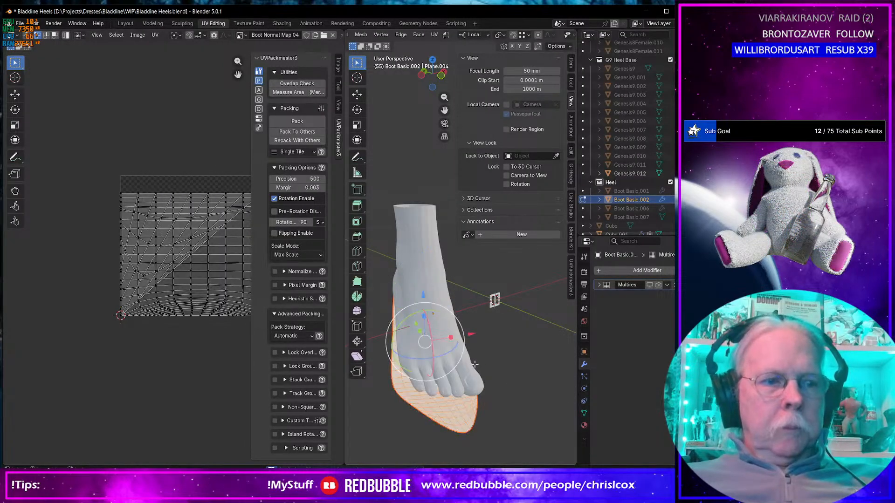
key(u)
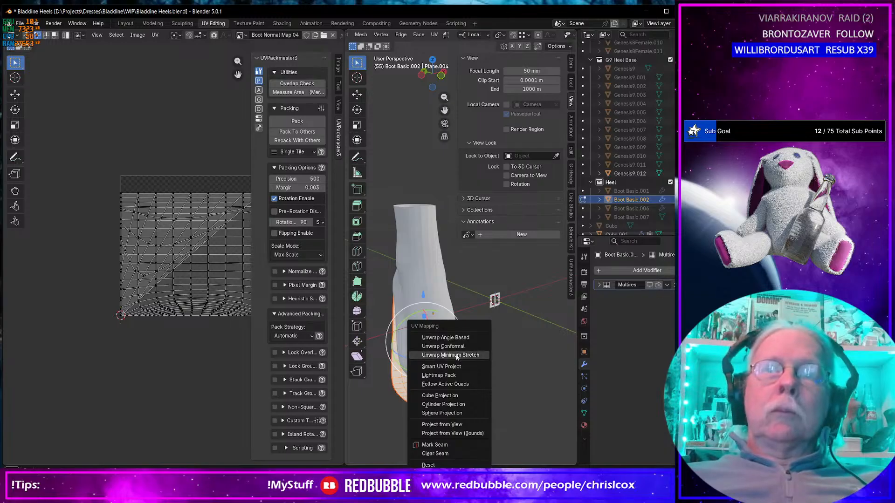
click(456, 356)
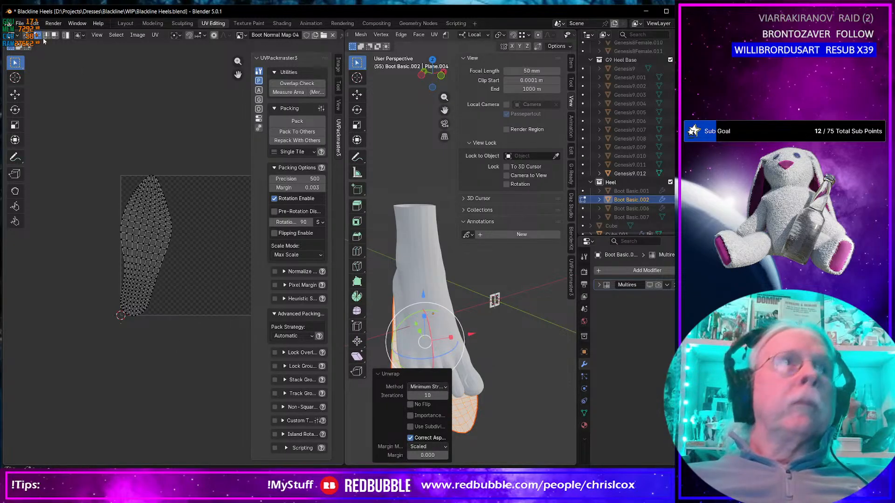
- Return to the Layout workspace and open the OBJ export for the unwrapped sole copy in the WIP folder
click(133, 24)
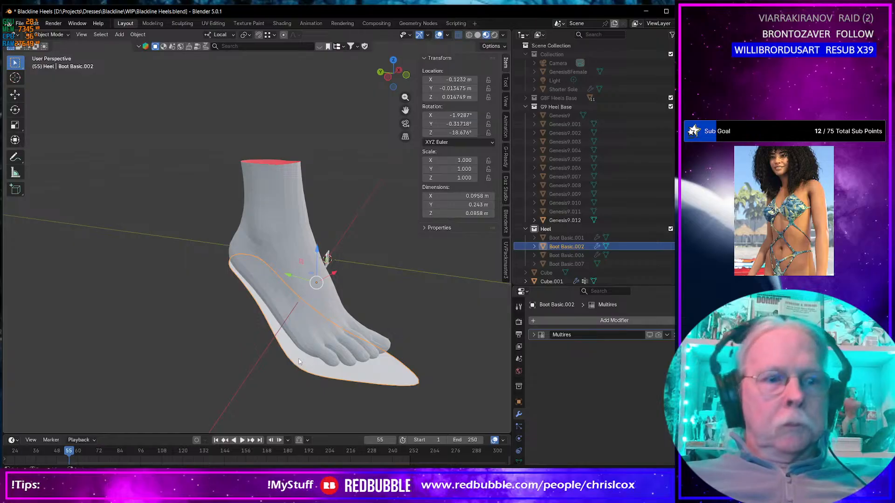
key(ctrl+shift+e)
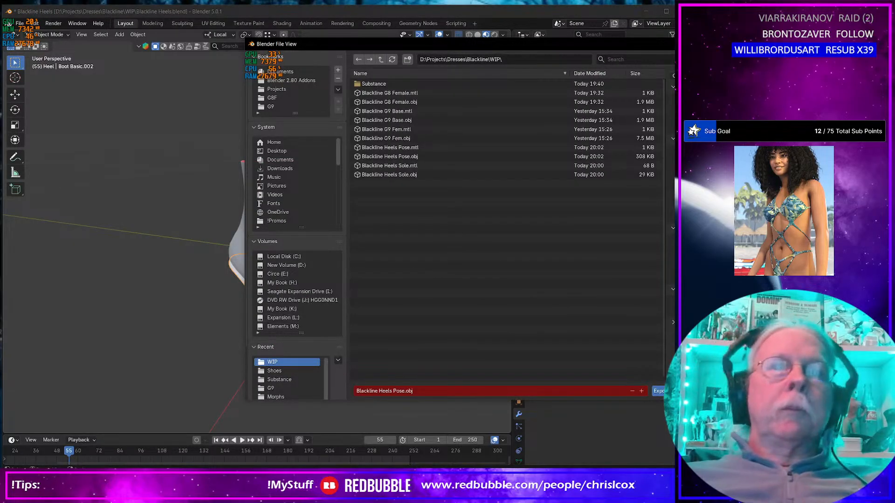
- Export the selected sole over Blackline Heels Pose.obj, switch to Marvelous Designer and delete the existing pattern piece
click(658, 393)
key(alt+Tab)
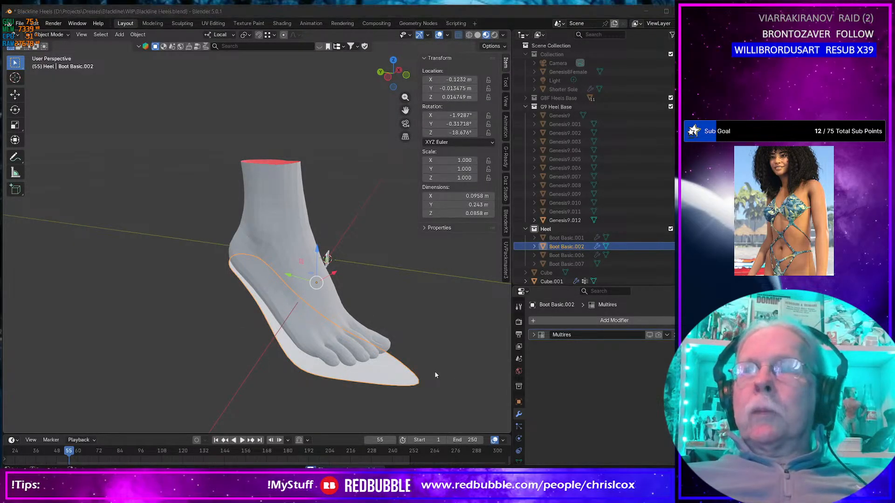
key(Delete)
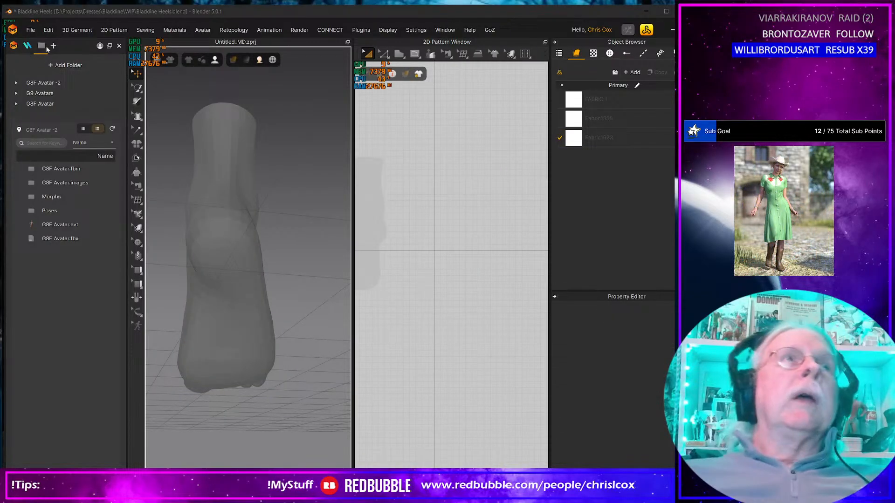
- Add Blackline Heels Sole.obj to the scene as a garment in metres, tracing its 2D pattern from the UV map
click(30, 30)
mouse_move(47, 124)
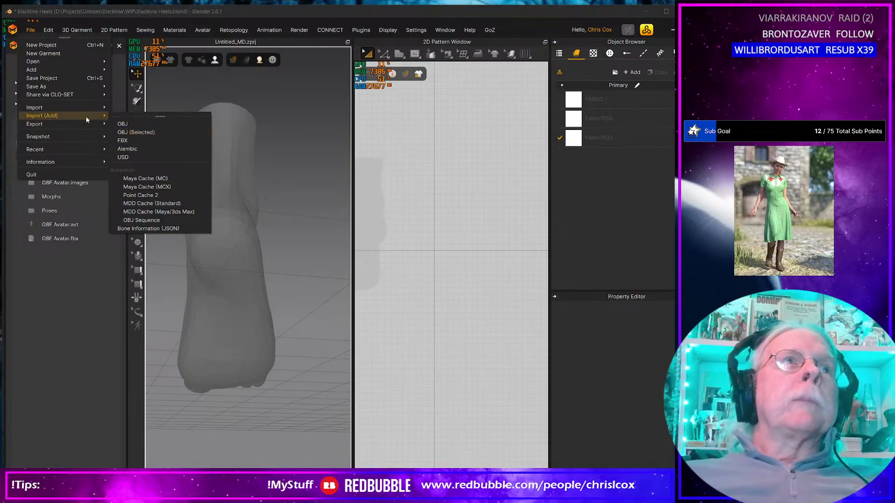
mouse_move(86, 116)
click(138, 125)
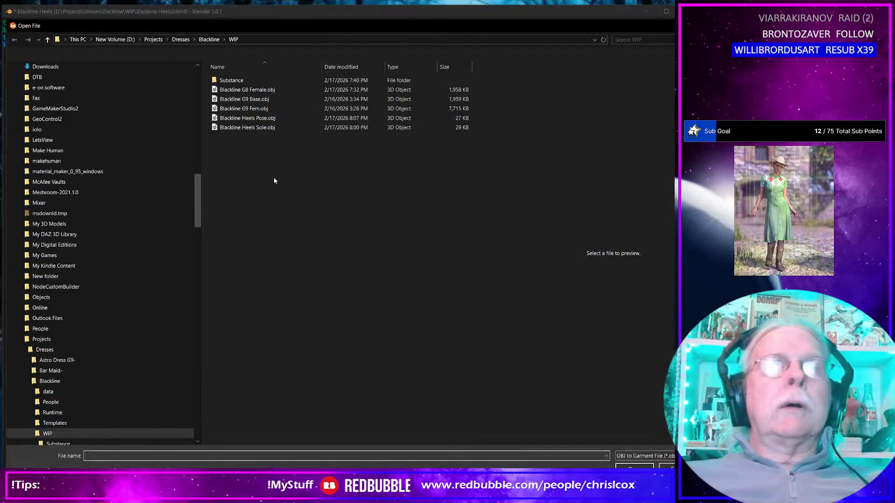
click(266, 129)
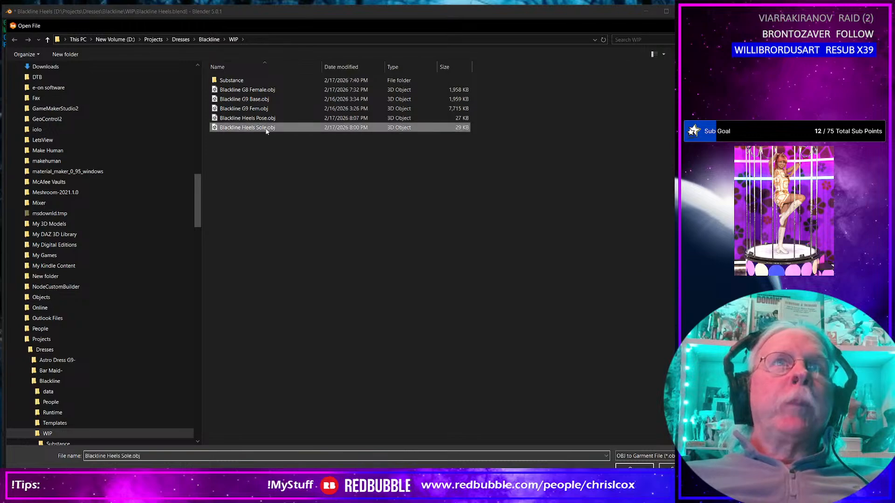
double_click(265, 129)
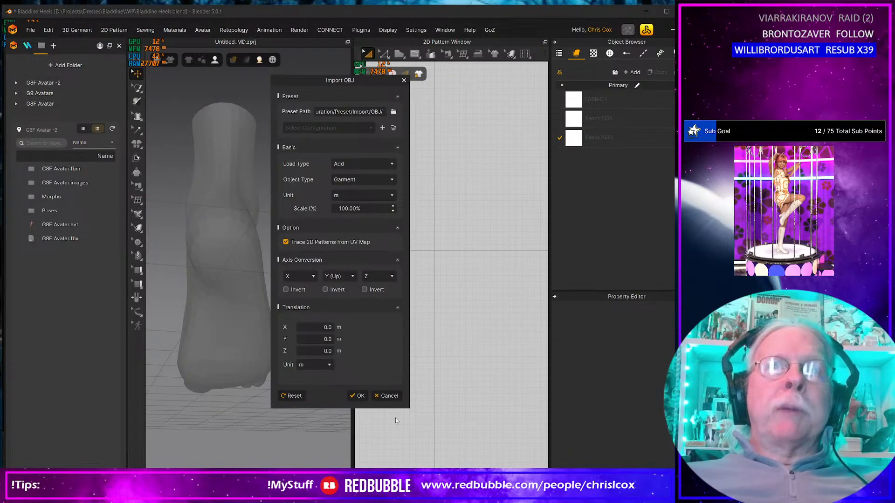
click(360, 396)
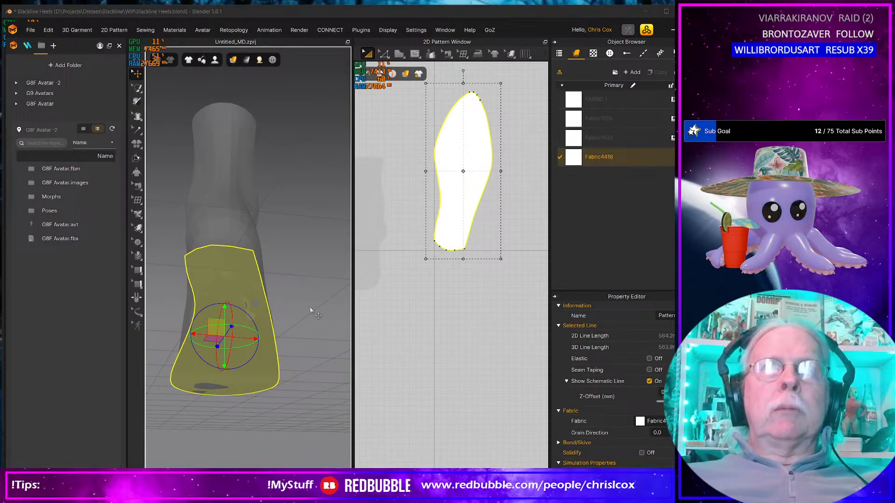
- Delete the imported sole pattern
scroll(301, 310, up, 2)
scroll(456, 237, down, 3)
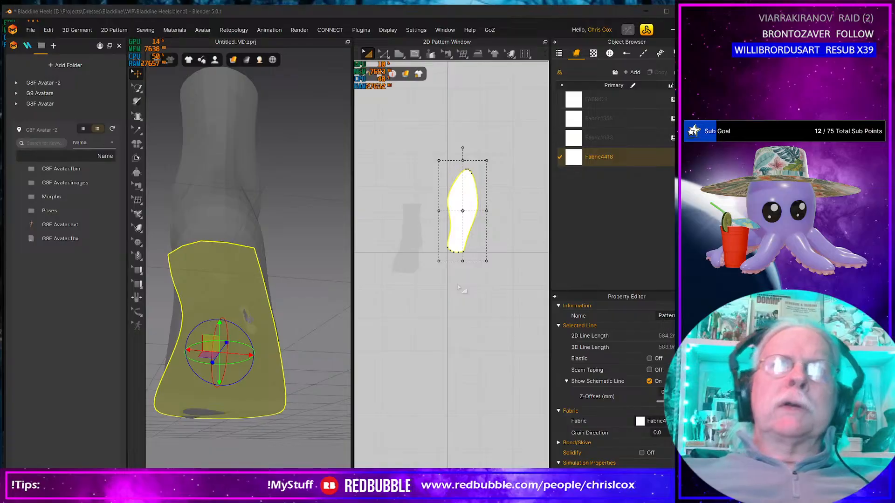
key(Delete)
- Switch to Blender and import Blackline Heels Sole.obj for comparison with the current sole
key(alt+Tab)
middle_drag(336, 279, 317, 299)
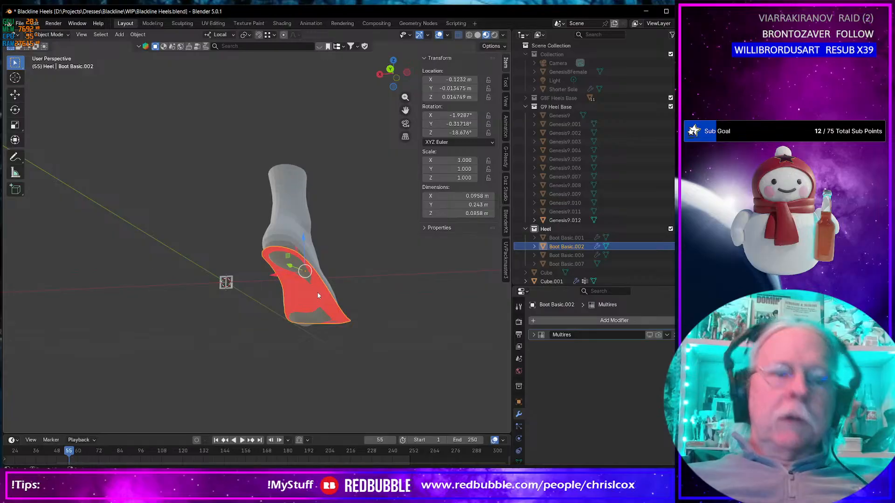
key(ctrl+shift+i)
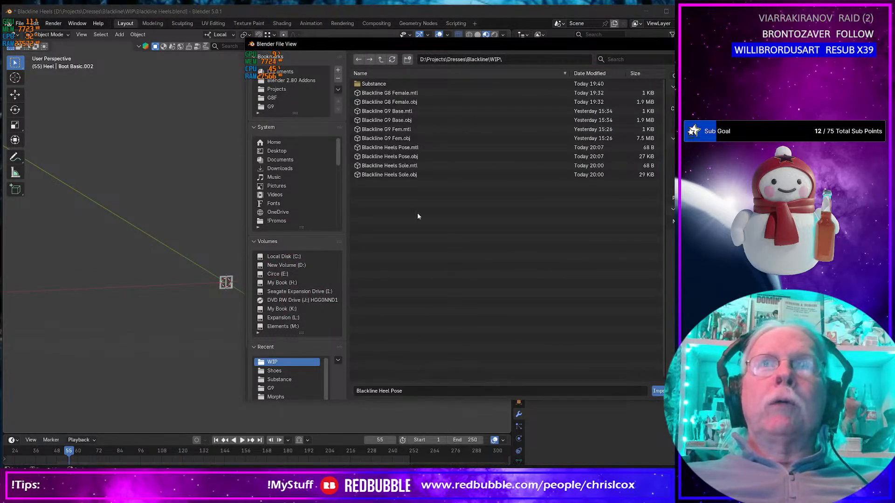
double_click(415, 175)
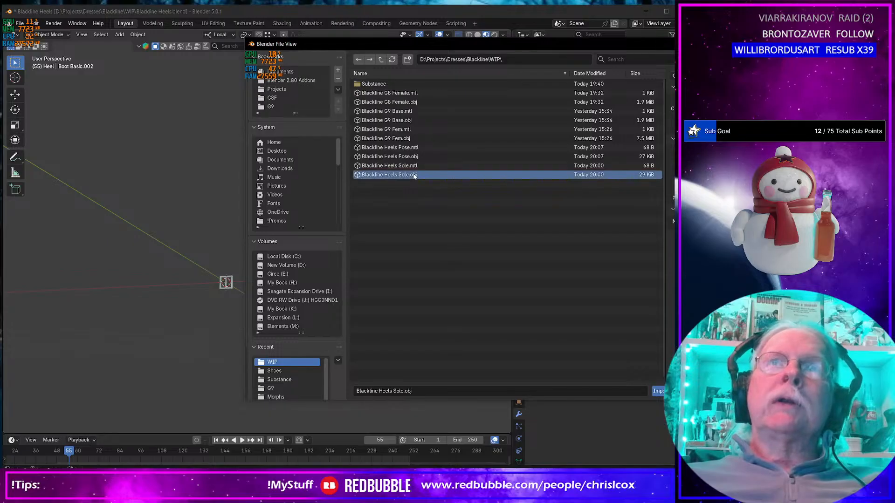
key(alt+Tab)
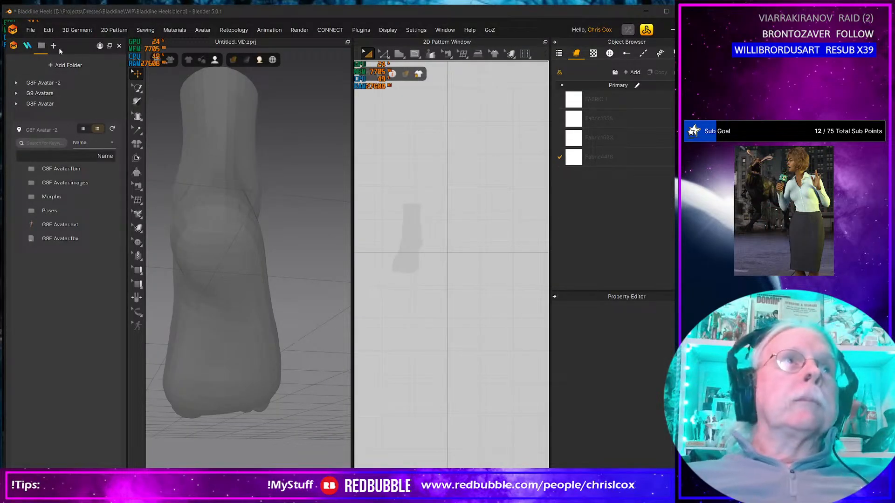
click(37, 31)
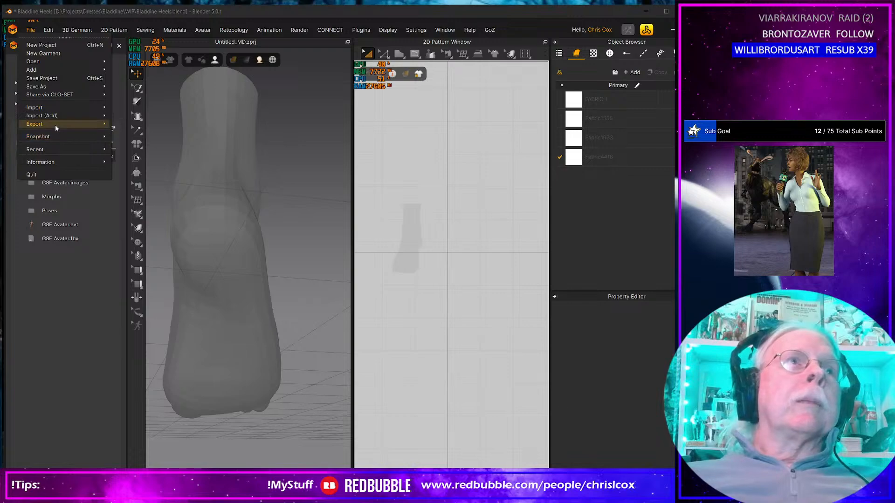
mouse_move(55, 125)
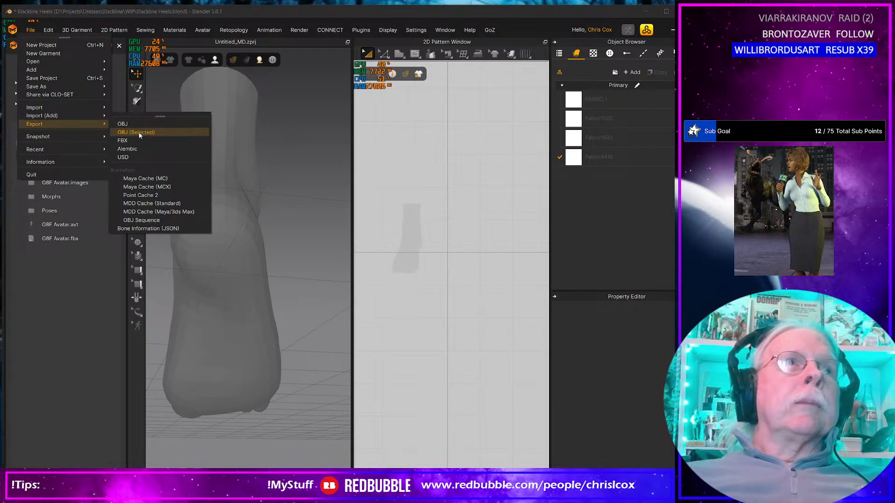
mouse_move(103, 118)
click(164, 125)
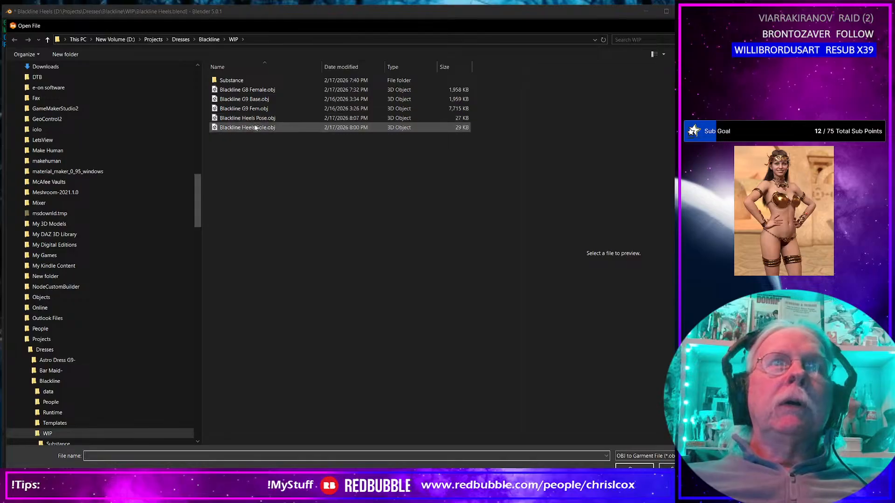
double_click(251, 128)
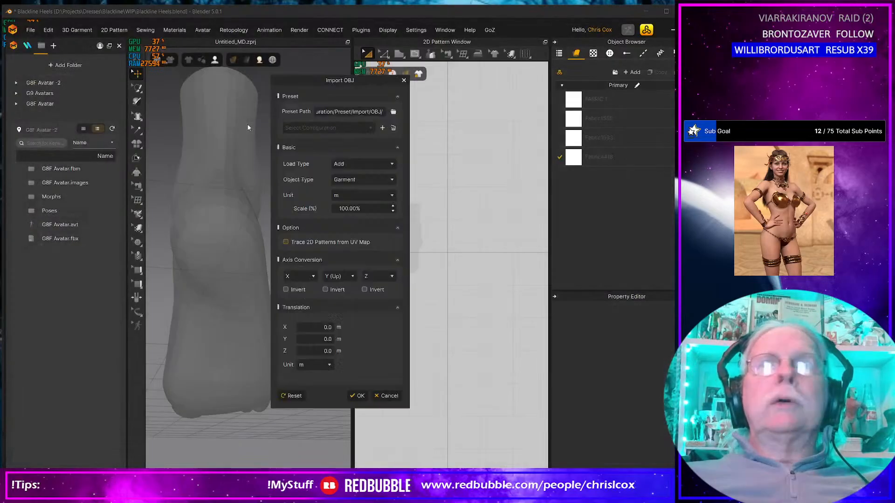
click(379, 397)
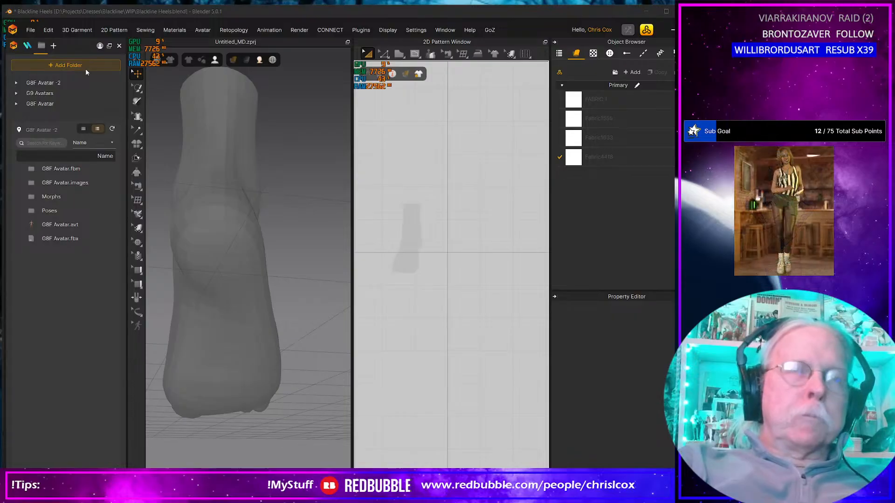
- Switch to Blender, compare the imported sole with Boot Basic.002, and import Blackline Heels Sole.obj again
key(alt+Tab)
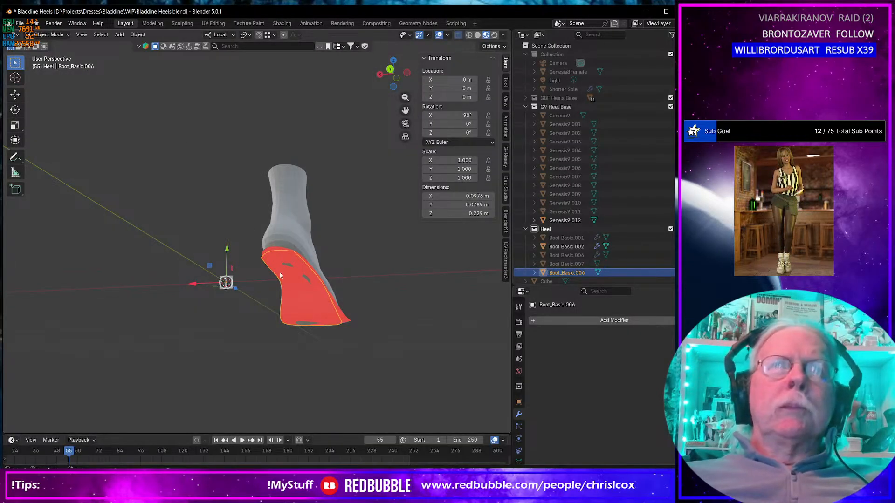
middle_drag(280, 276, 296, 238)
click(369, 244)
click(292, 242)
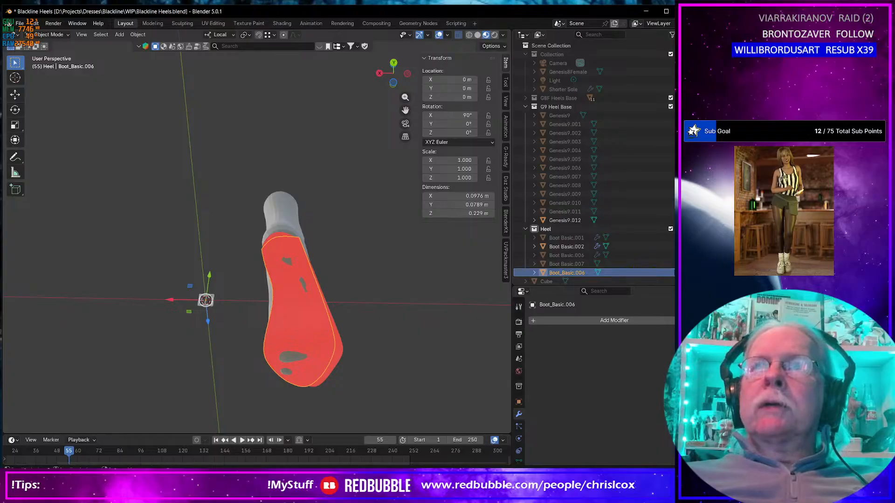
click(578, 247)
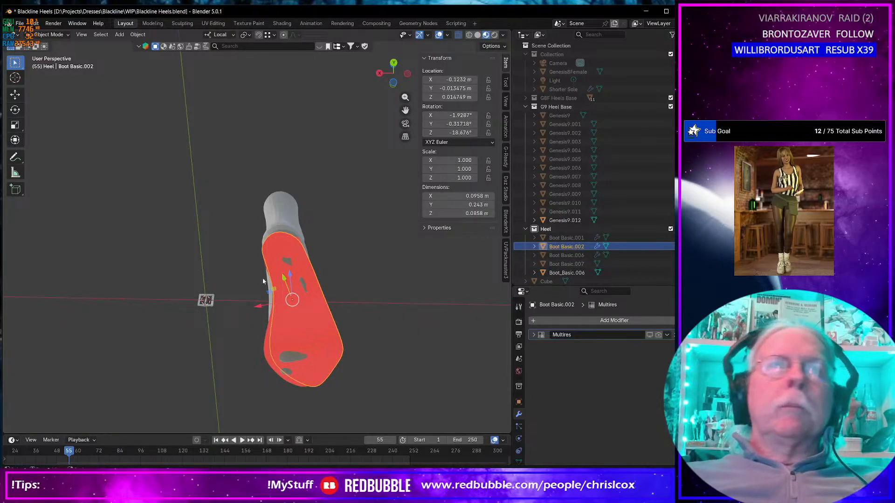
key(ctrl+i)
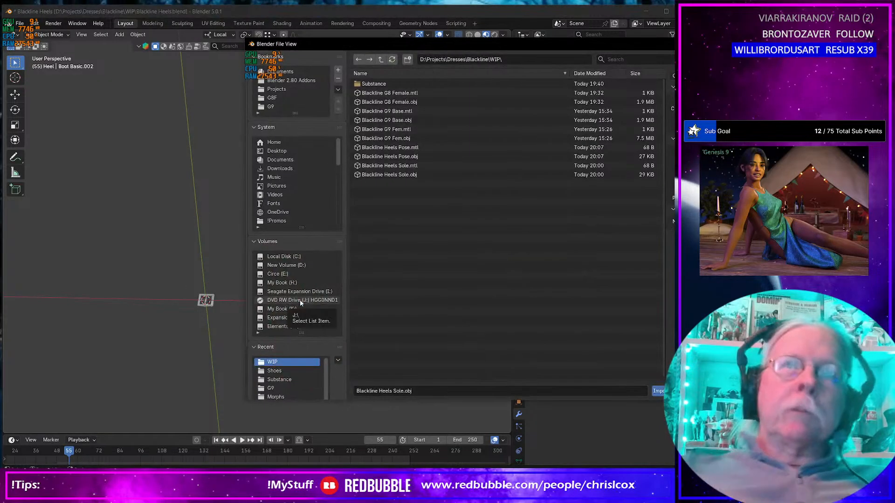
click(659, 390)
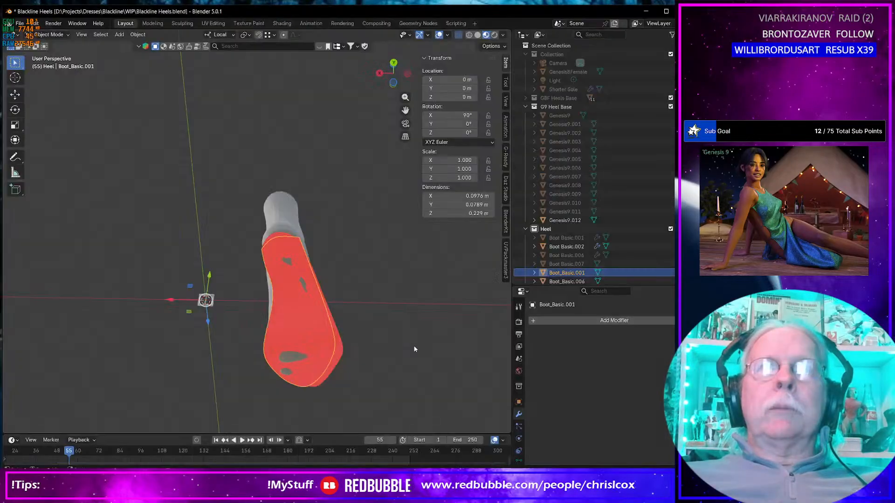
- Export only the Boot Basic.002 sole, overwriting Blackline Heels Sole.obj in the WIP folder
click(379, 337)
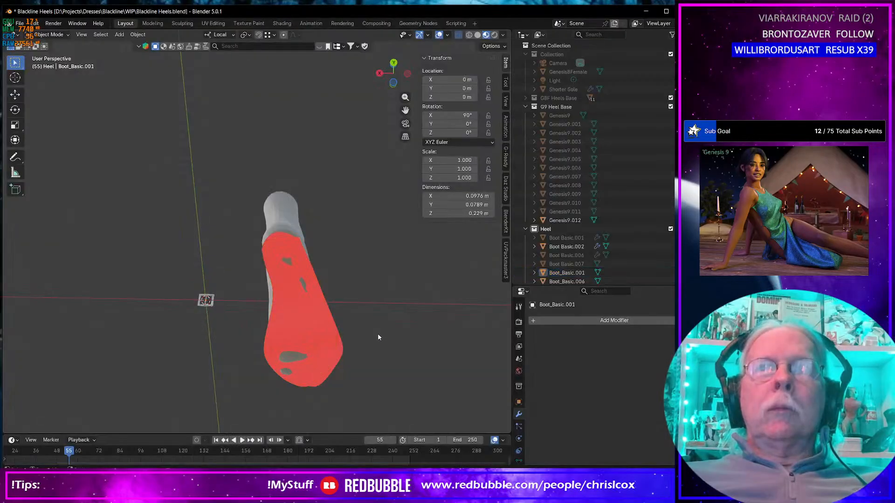
click(288, 237)
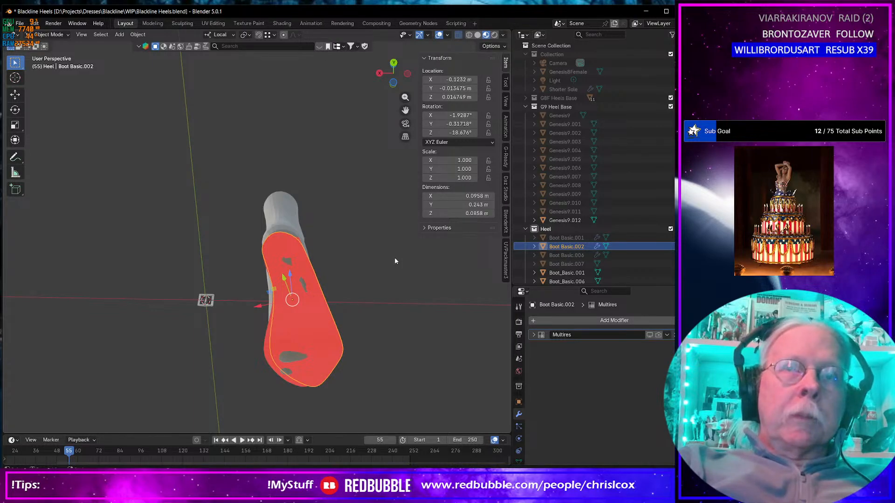
key(ctrl+e)
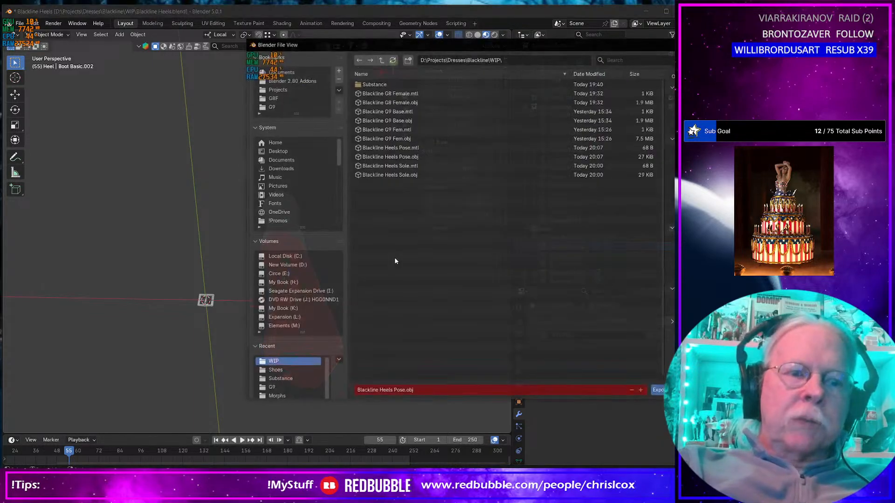
double_click(394, 175)
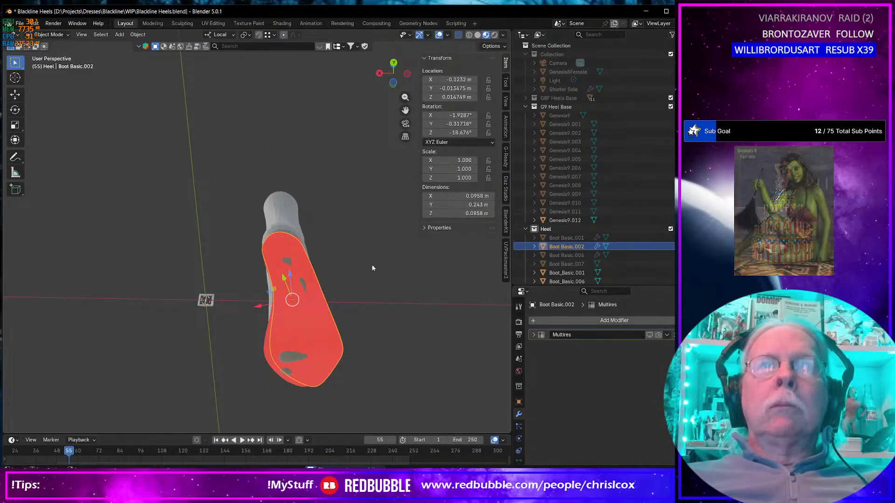
- Switch to Marvelous Designer, add Blackline Heels Sole.obj as a garment in metres with UV-traced patterns, and check its fit under the foot
key(alt+Tab)
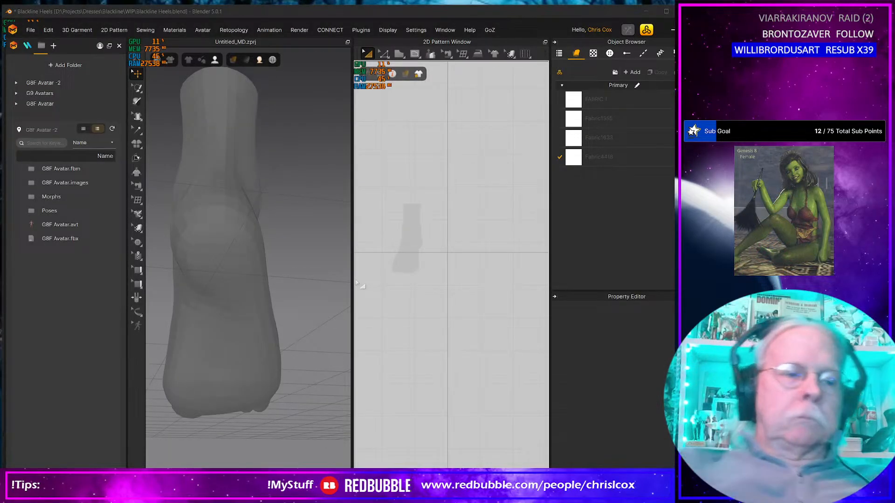
click(30, 30)
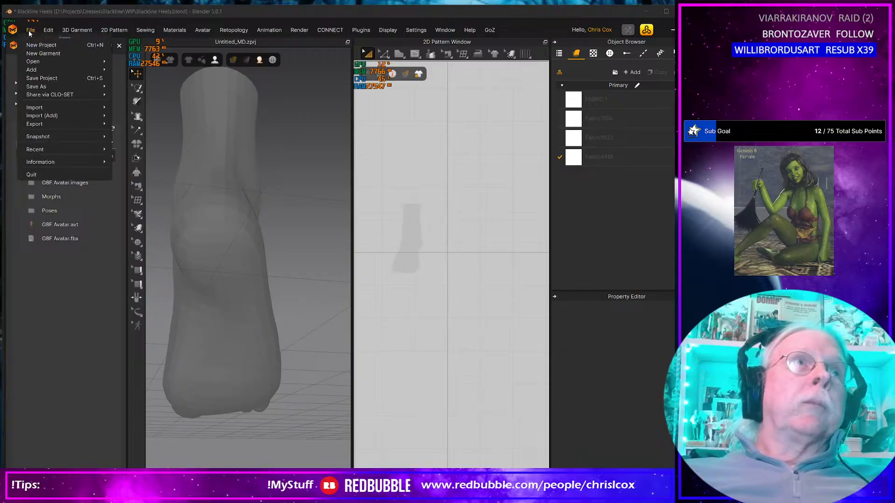
mouse_move(54, 116)
click(136, 124)
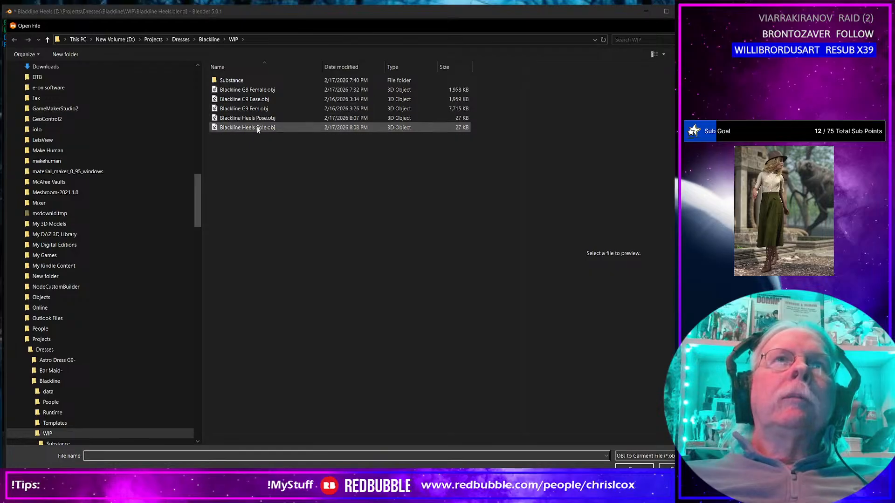
click(258, 128)
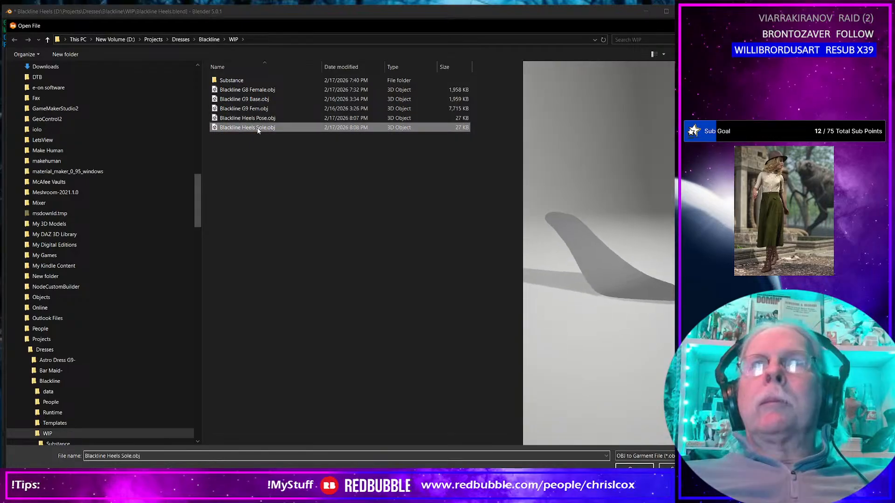
double_click(258, 128)
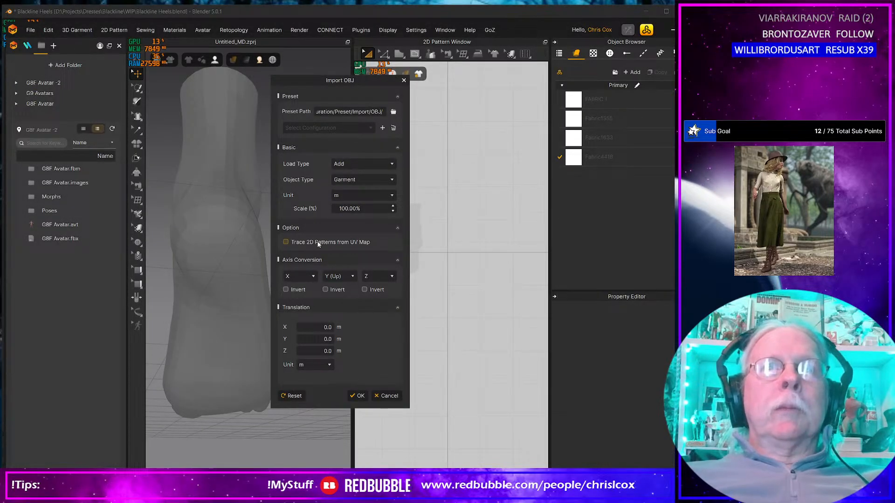
click(359, 396)
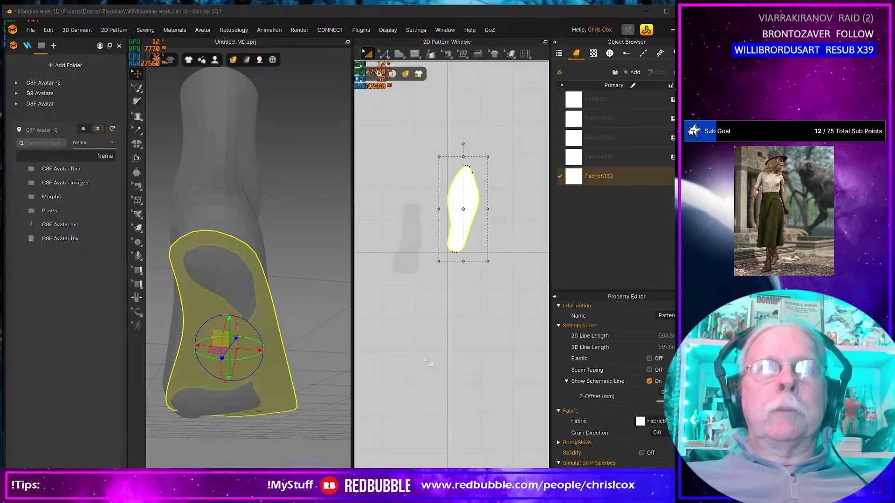
scroll(245, 345, up, 2)
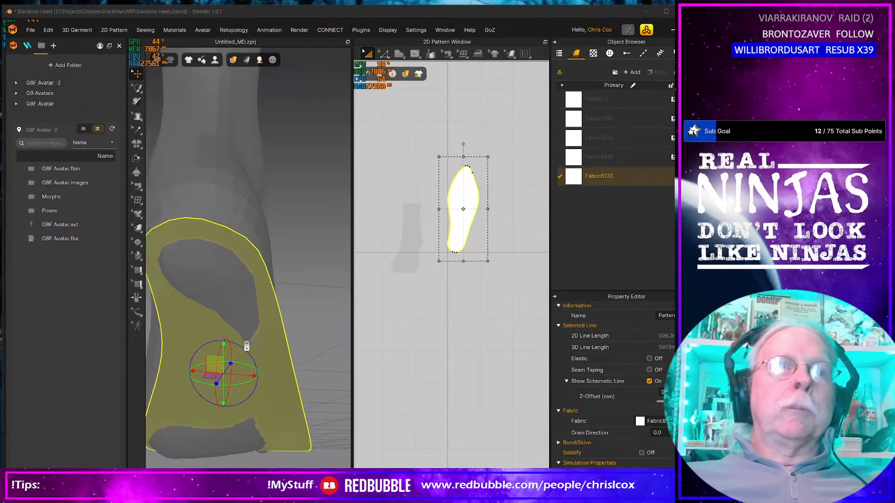
scroll(253, 303, down, 3)
right_drag(253, 304, 393, 334)
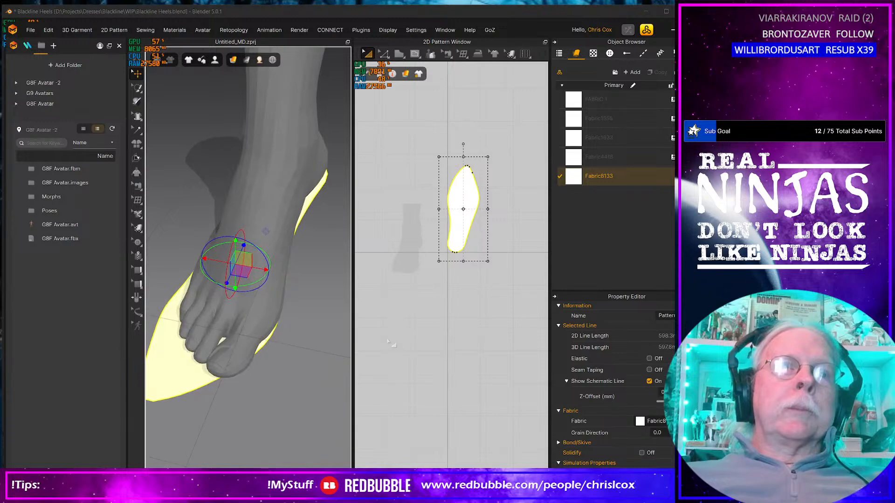
right_drag(267, 358, 305, 383)
- Switch to Blender and delete the two imported sole copies, Boot_Basic.006 and Boot_Basic.001
key(alt+Tab)
right_click(310, 297)
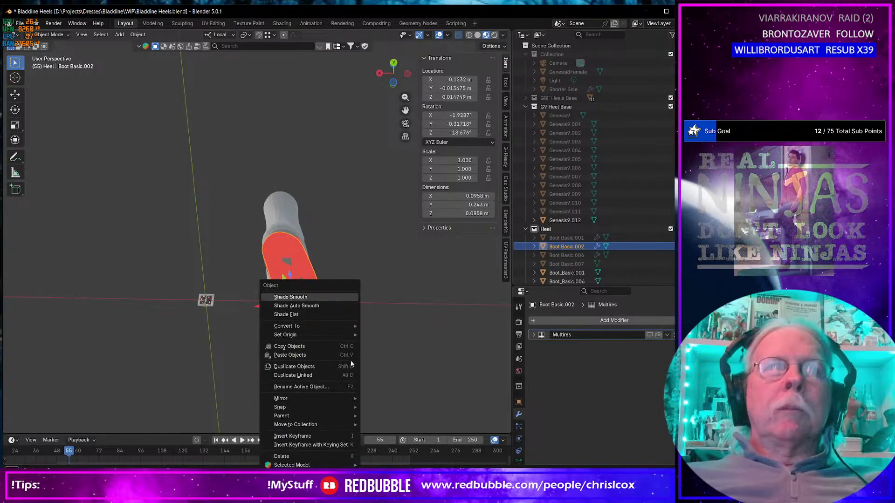
middle_drag(373, 293, 392, 274)
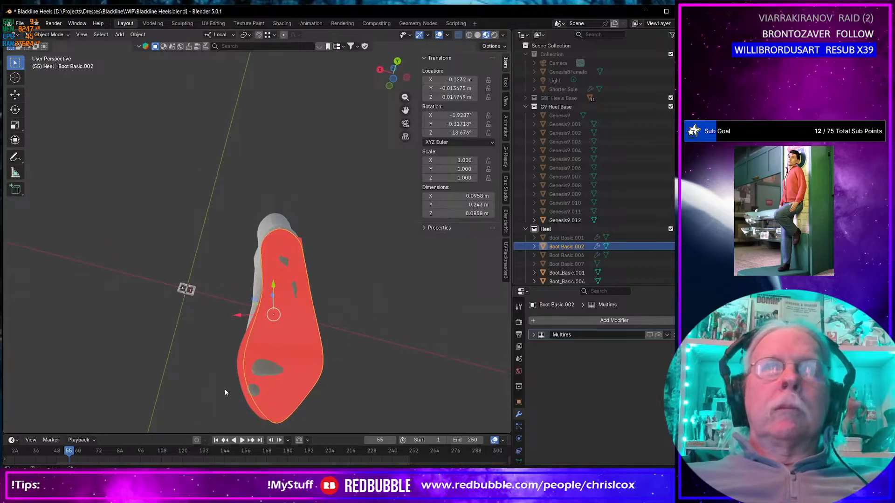
click(245, 388)
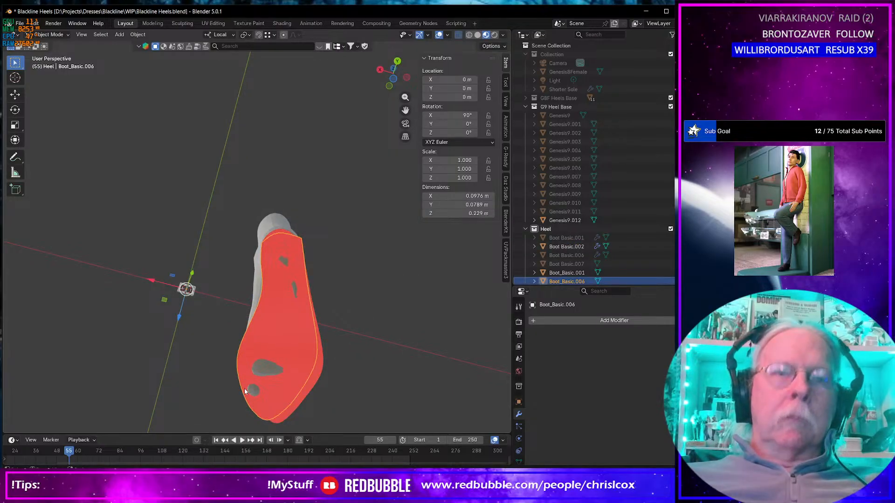
key(Delete)
click(244, 388)
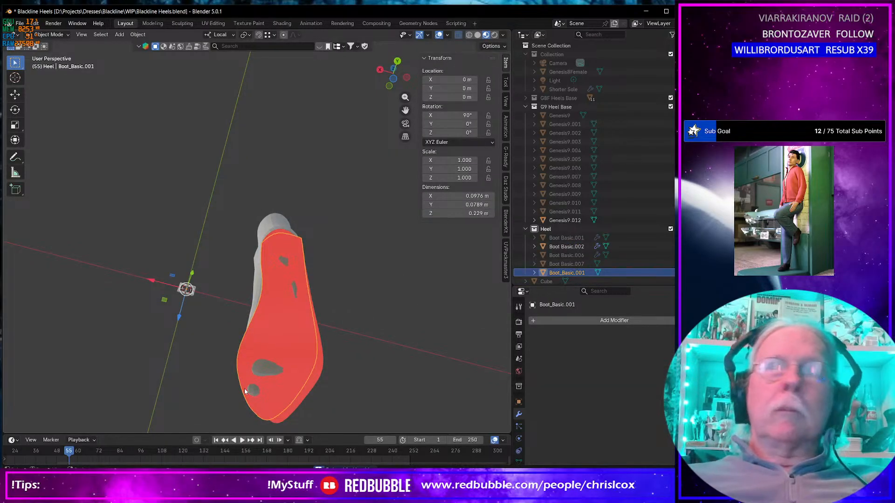
key(Delete)
- Compare the Boot Basic.002 and Boot Basic.006 soles under the foot by toggling their visibility, and delete Boot Basic.006
click(288, 396)
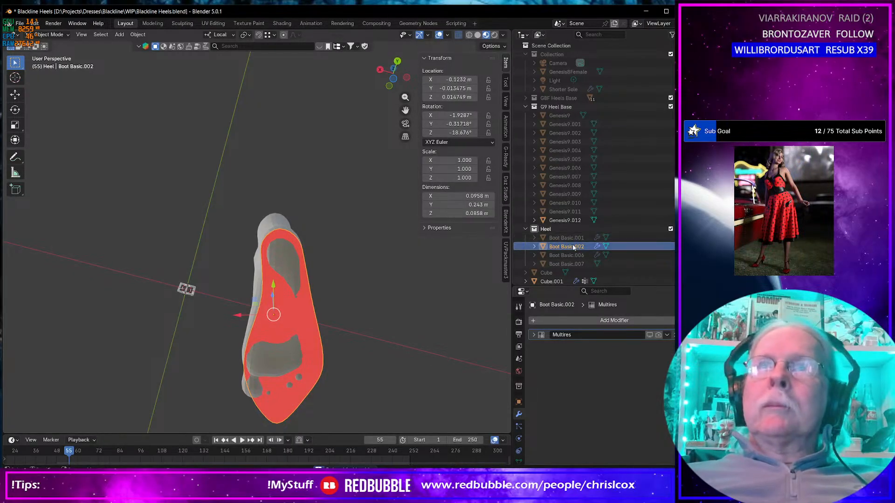
click(679, 246)
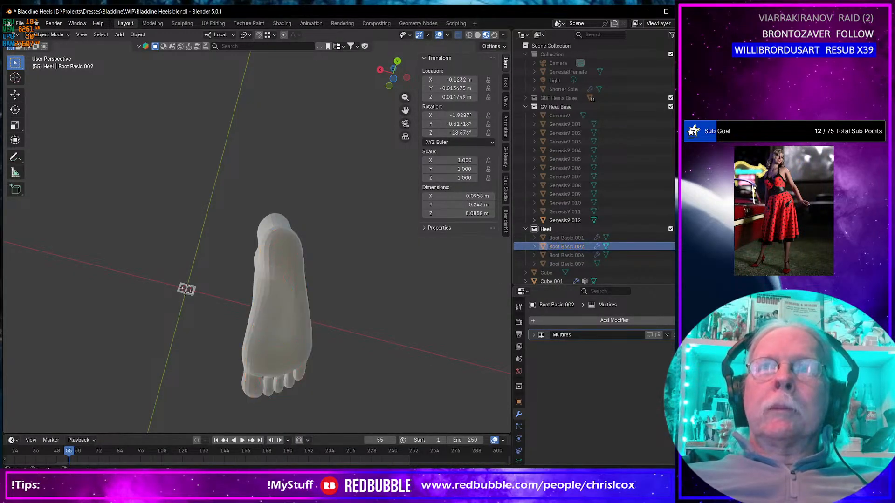
click(679, 247)
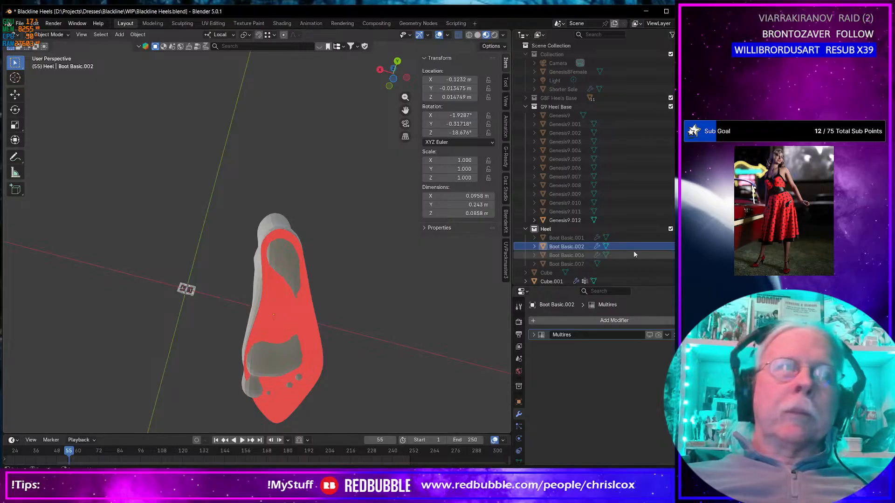
click(679, 246)
click(679, 256)
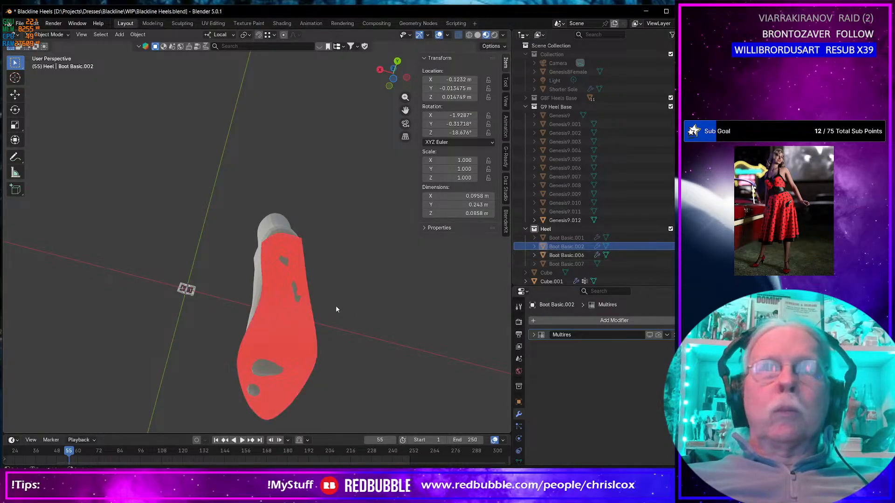
click(283, 304)
key(Tab)
key(Tab)
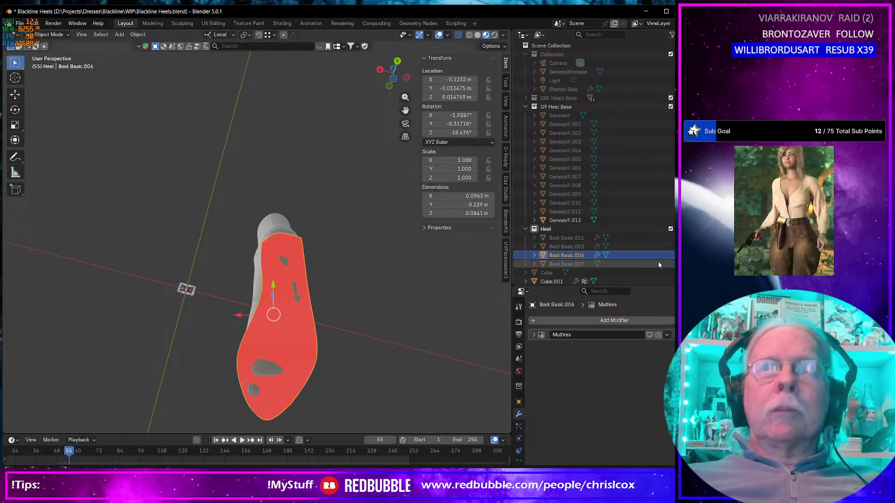
key(Delete)
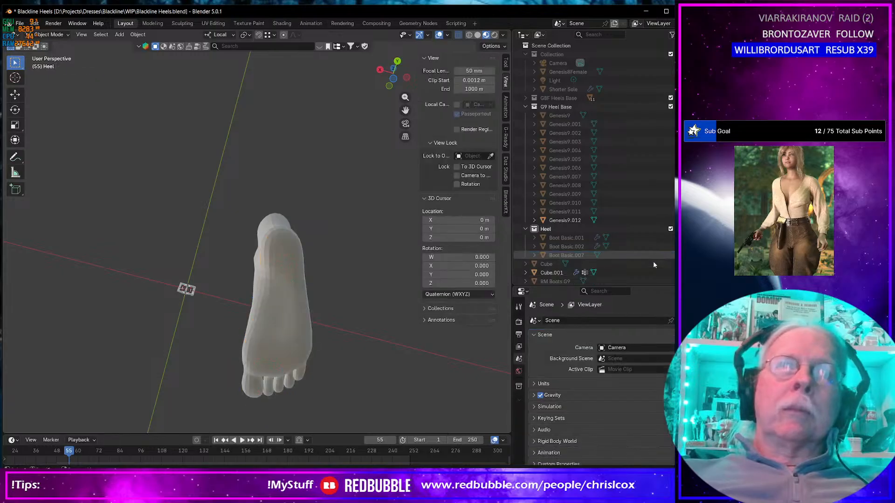
- Unhide the Boot Basic.002 sole and delete it
click(679, 247)
click(288, 346)
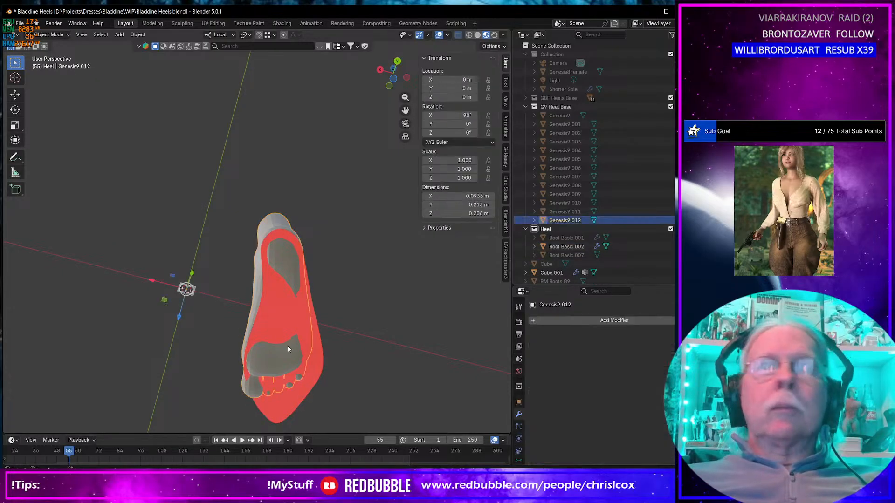
key(Tab)
key(Tab)
click(319, 368)
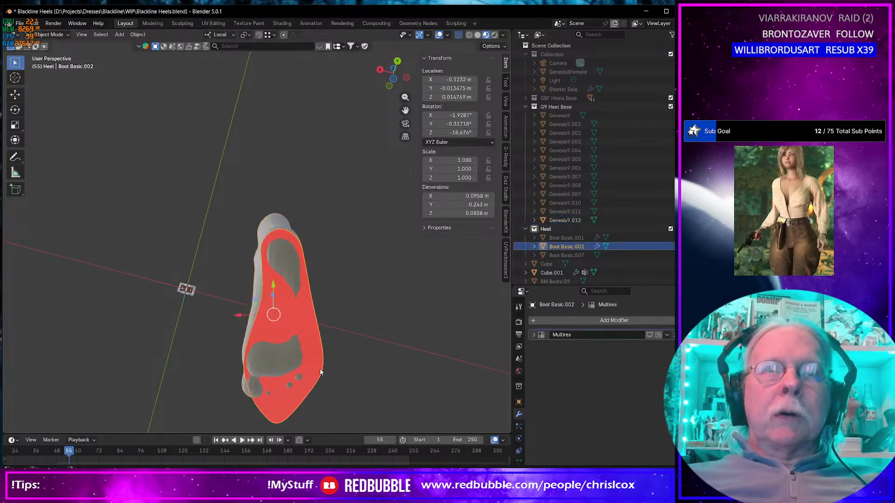
key(Delete)
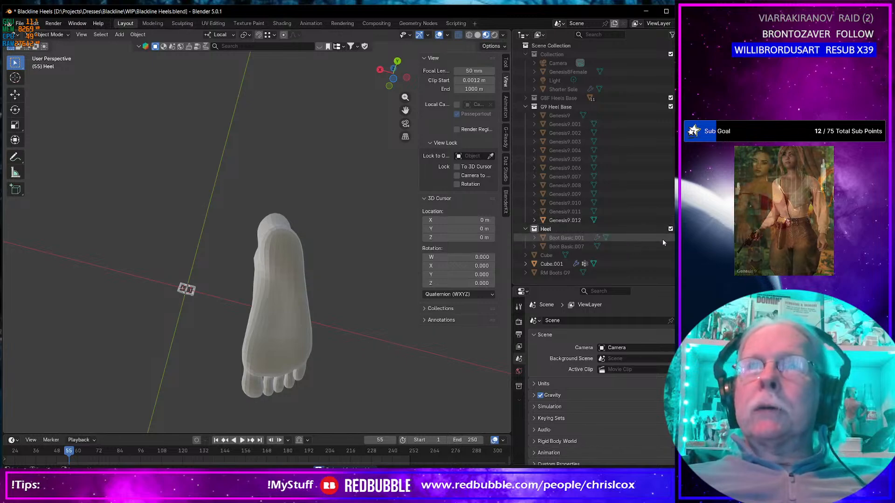
- Unhide Boot Basic.001 and straighten the crosswise edge loop under the toes of its mesh with LoopTools Gstretch
click(679, 238)
click(583, 239)
key(Tab)
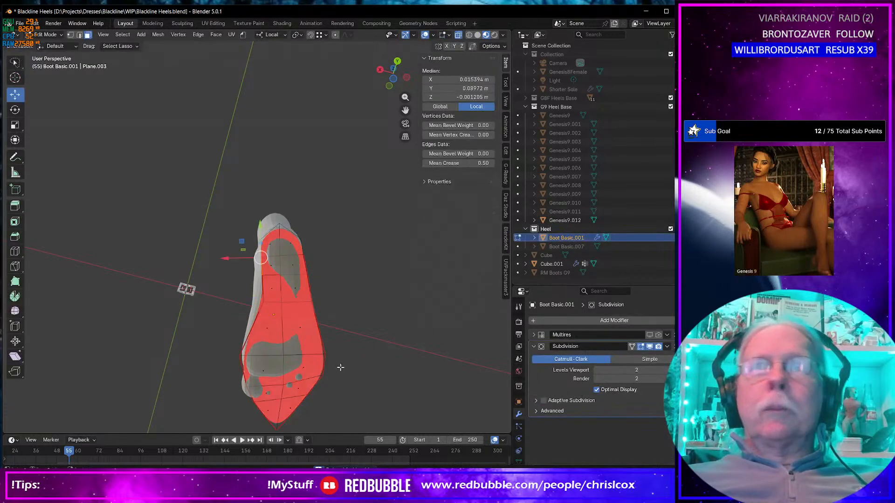
middle_drag(290, 387, 300, 375)
key(2)
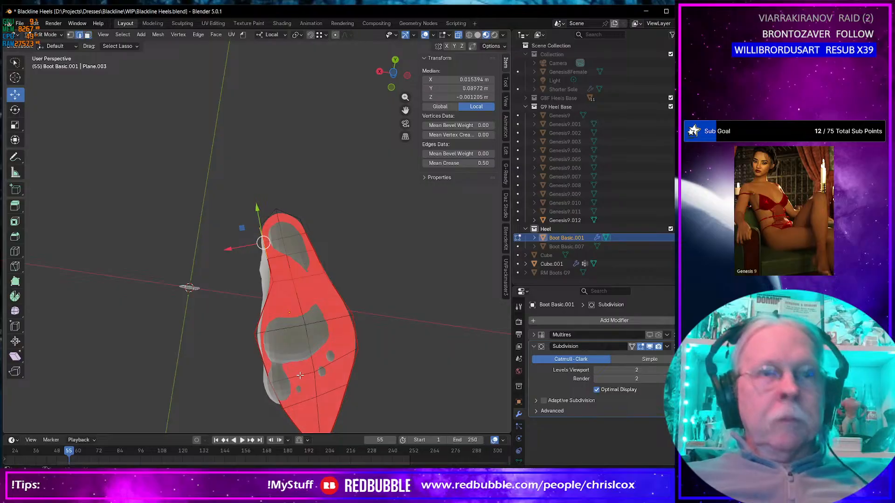
click(300, 375)
right_click(301, 375)
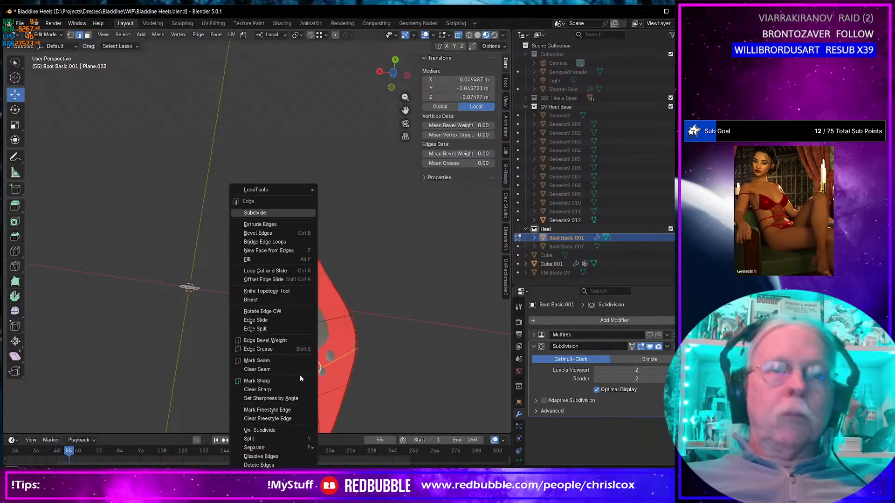
mouse_move(262, 190)
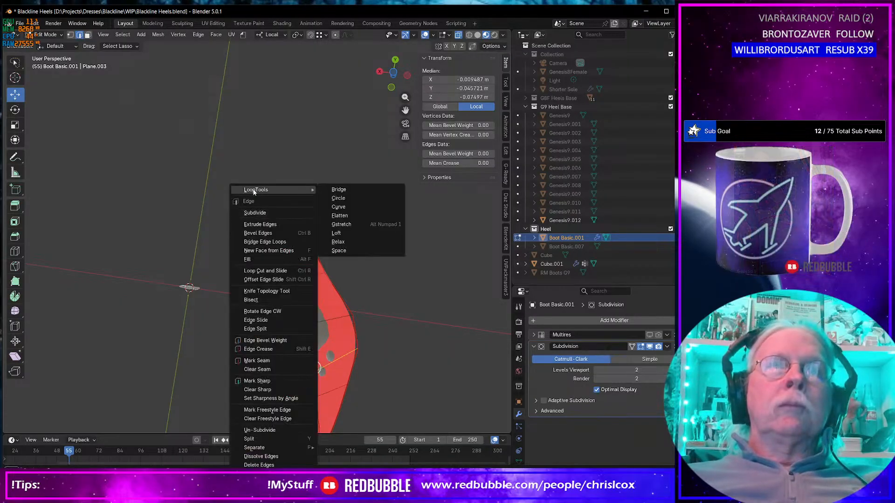
click(356, 223)
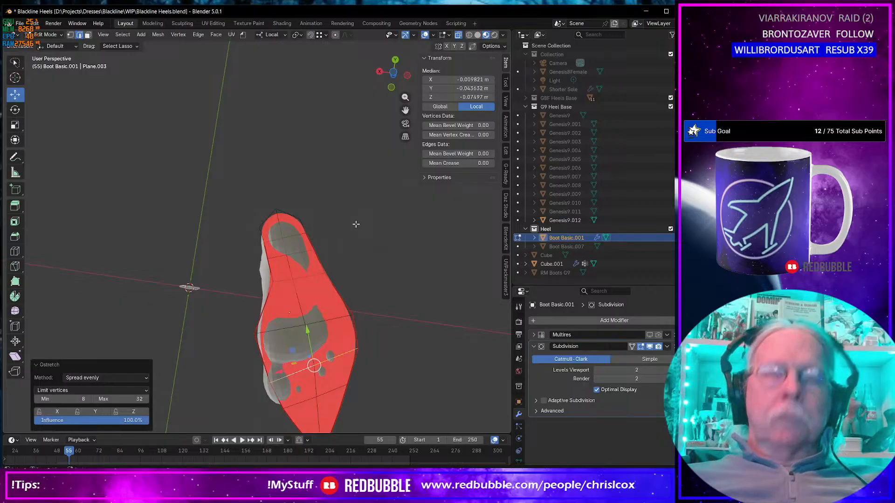
- In bottom view, rotate the straightened edge loop about 7° and shift it about 0.007 m along local X toward the big toe
key(ctrl+KP_7)
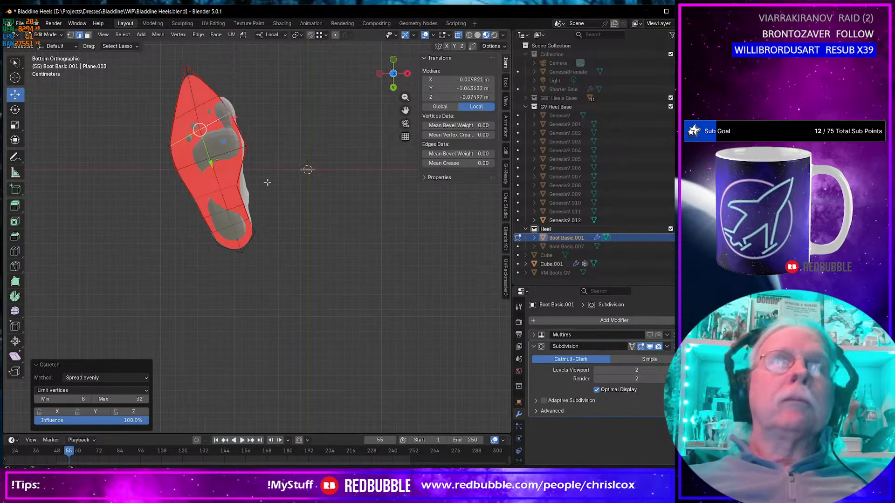
key(KP_Decimal)
scroll(342, 184, down, 3)
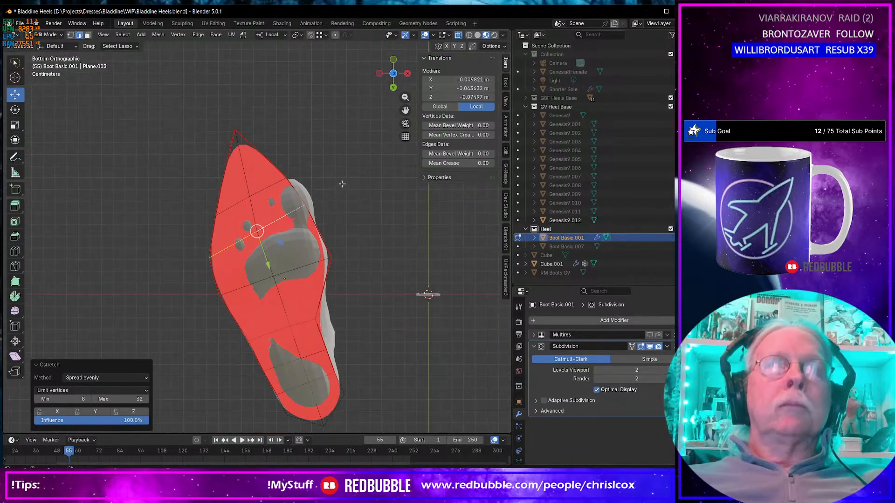
key(r)
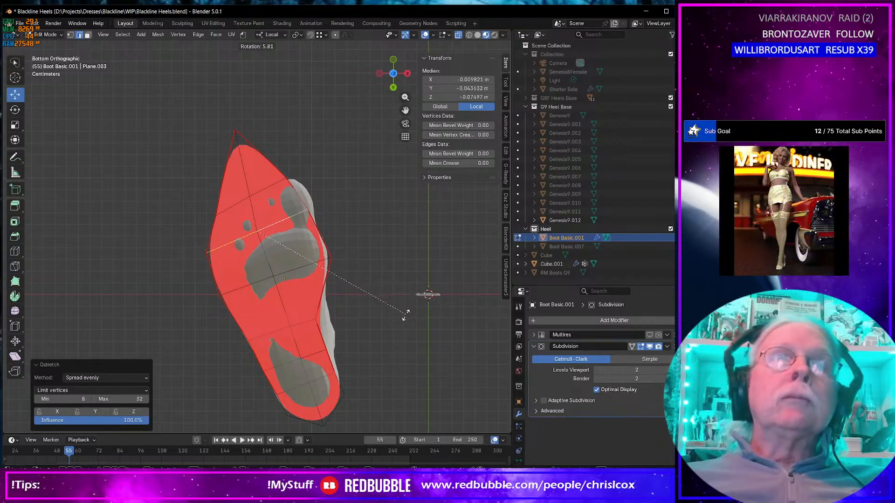
click(405, 318)
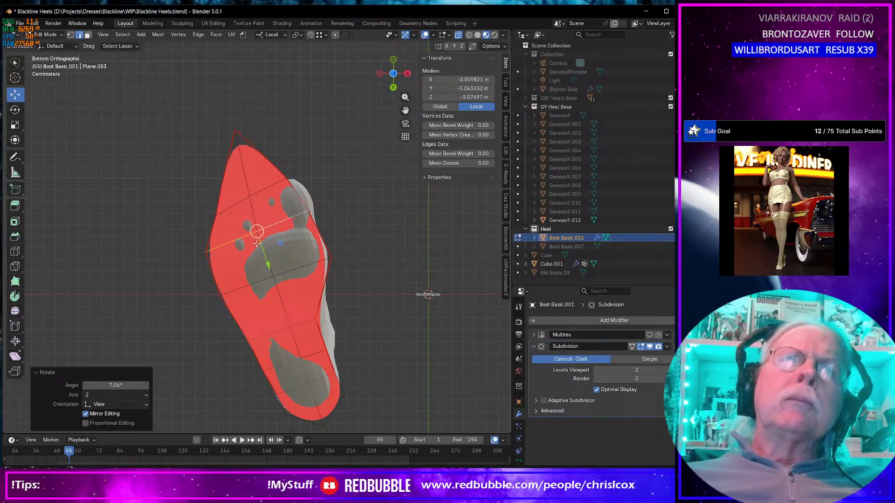
key(g)
key(x)
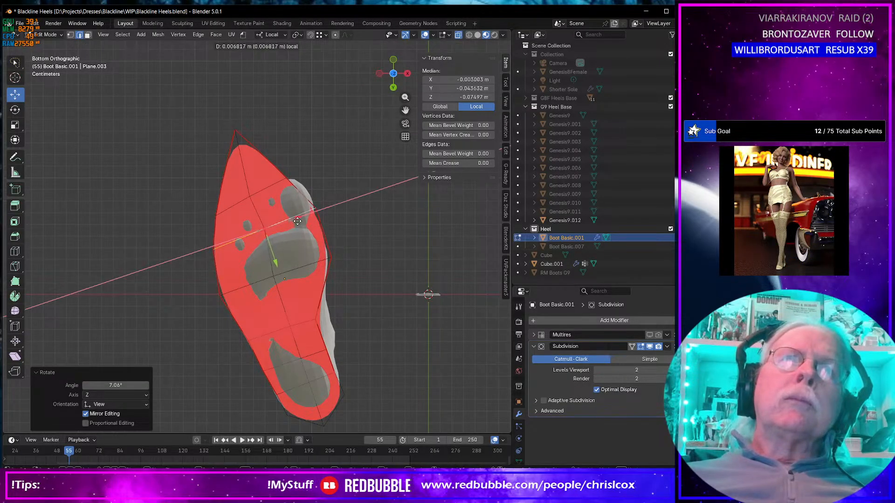
click(299, 221)
- Rotate the next crosswise edge loop toward the toe tip by about 8.65° and move it about 0.0114 m along local X
click(263, 189)
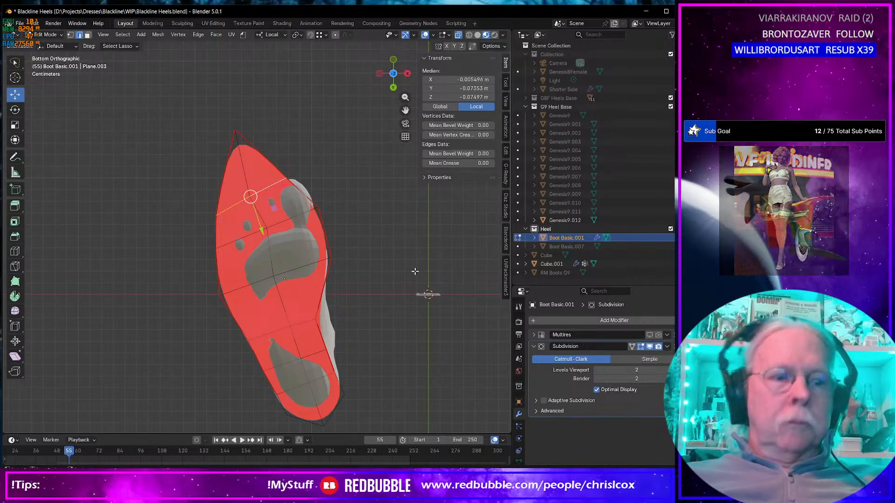
key(r)
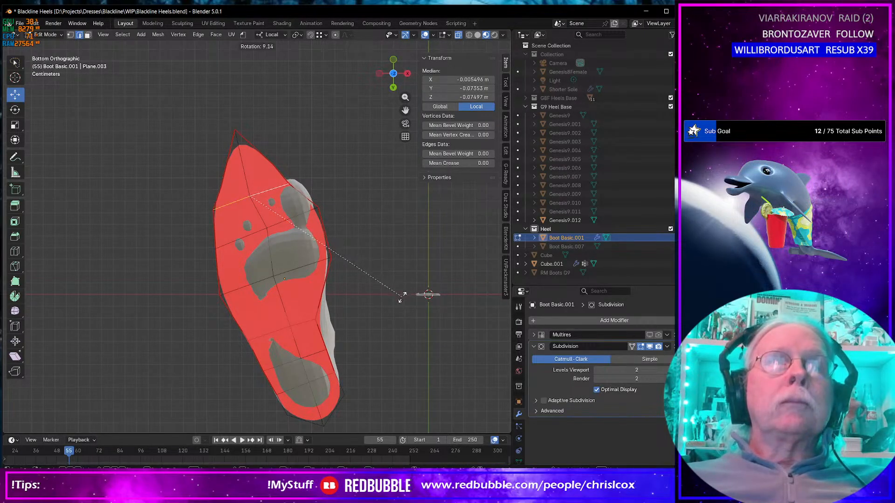
click(402, 296)
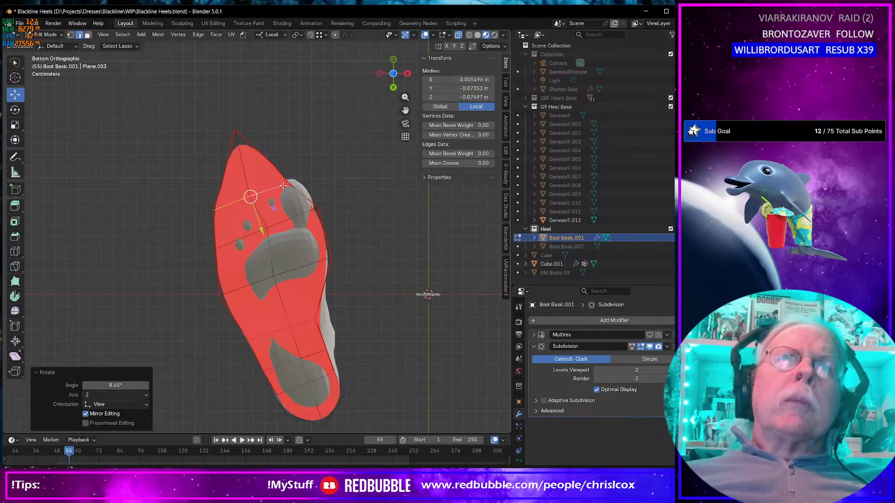
drag(283, 185, 300, 182)
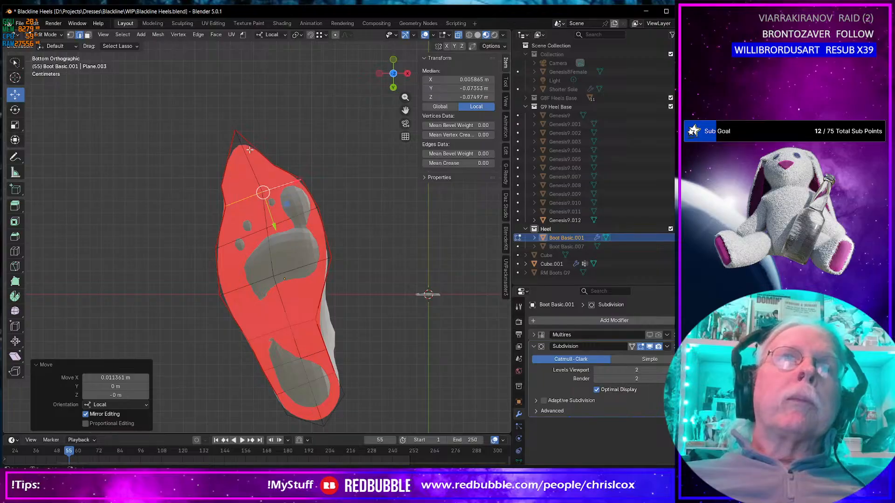
- Shift the toe-tip vertices about 0.0109 m along local X and smooth the little-toe outline, moving its lower vertex about -0.0021 m along X
key(1)
mouse_move(205, 118)
mouse_down()
mouse_move(256, 177)
mouse_move(245, 140)
mouse_move(233, 136)
mouse_move(291, 149)
mouse_up()
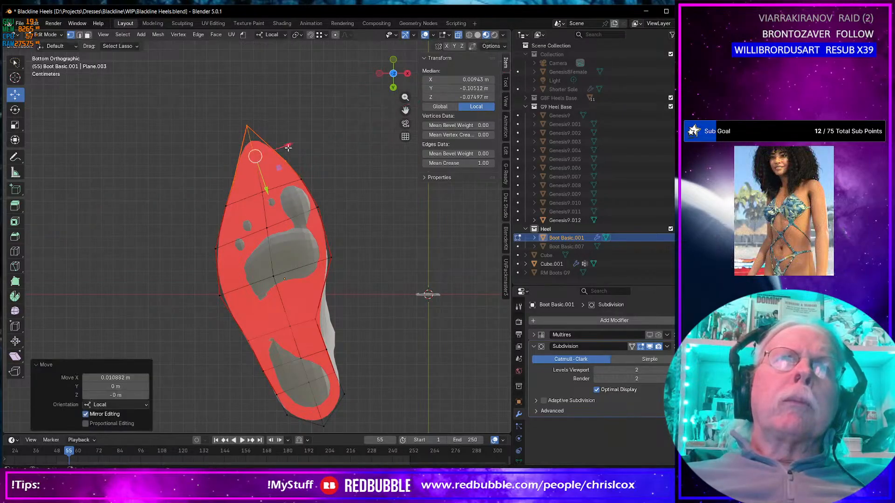
click(233, 176)
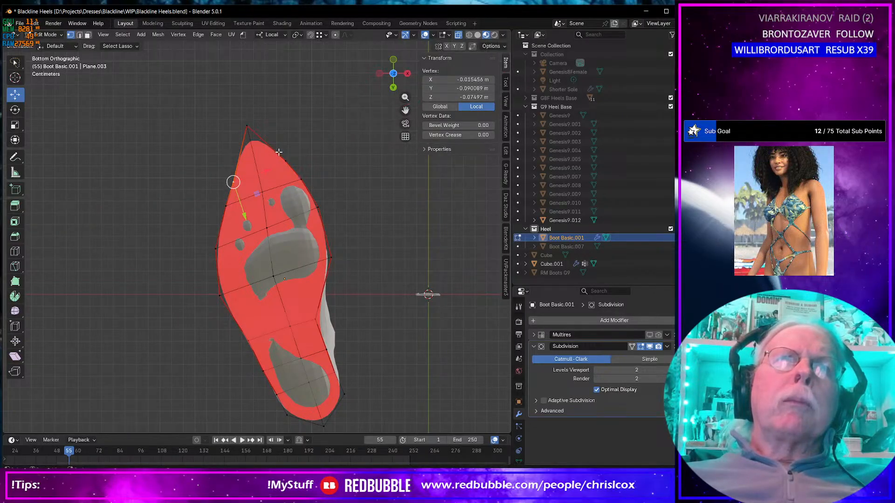
drag(265, 173, 255, 199)
click(226, 206)
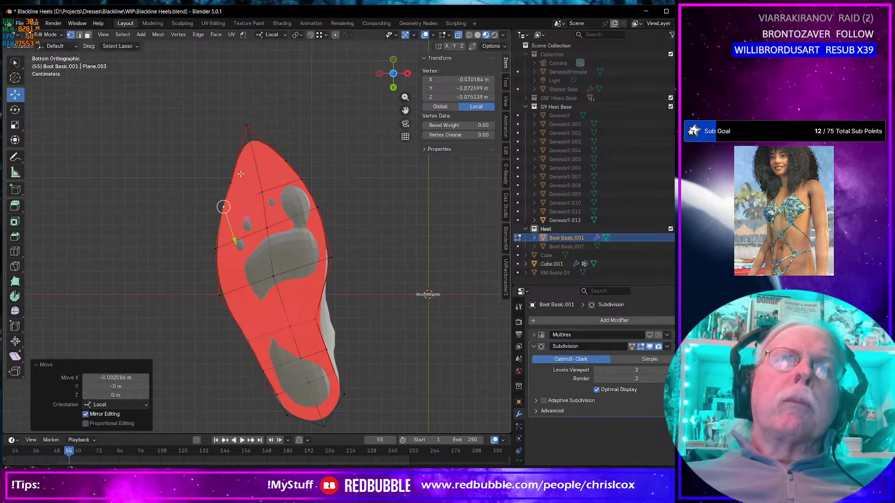
- Try to straighten the sole's centre line from toe tip to heel with LoopTools Gstretch, and undo it
click(247, 126)
scroll(268, 123, down, 1)
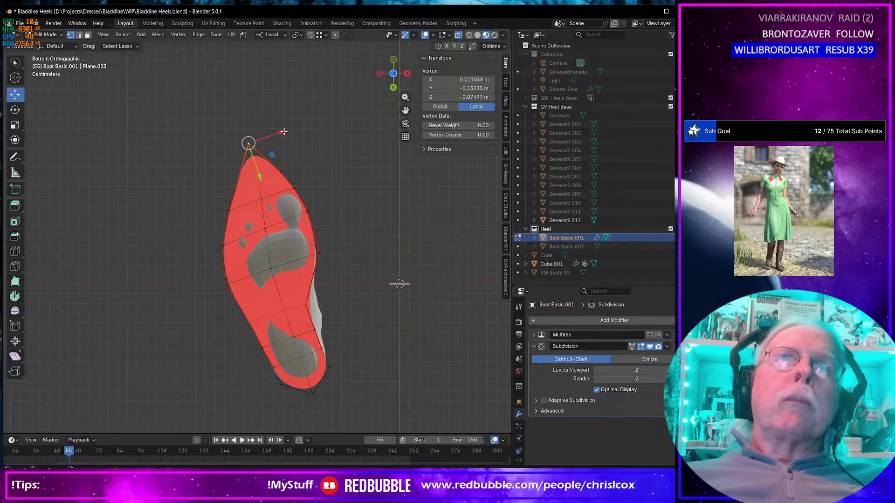
ctrl+shift+click(312, 394)
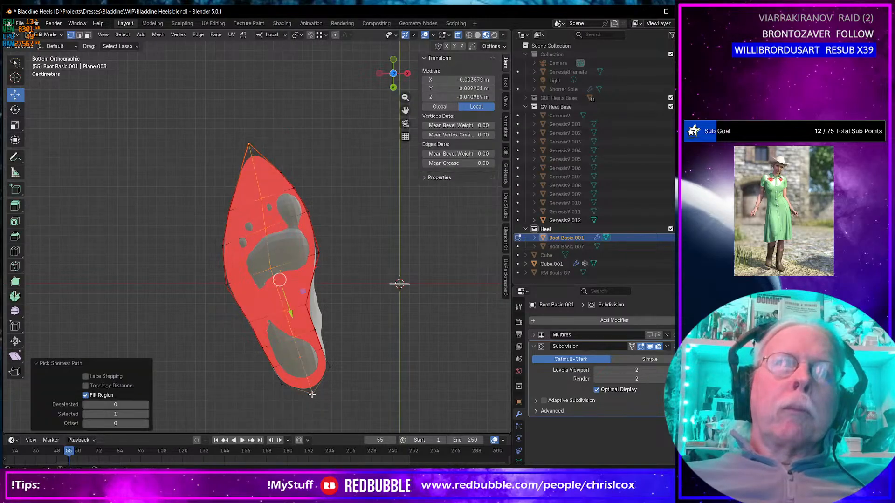
right_click(304, 378)
mouse_move(265, 251)
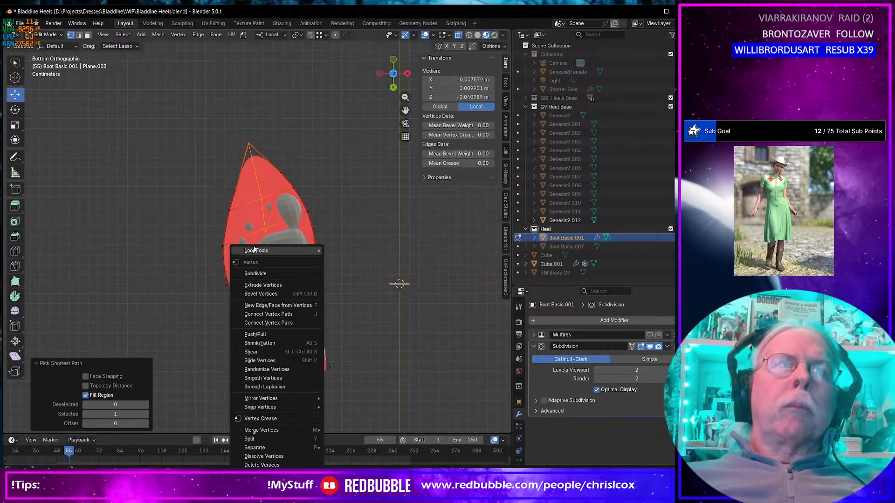
click(347, 285)
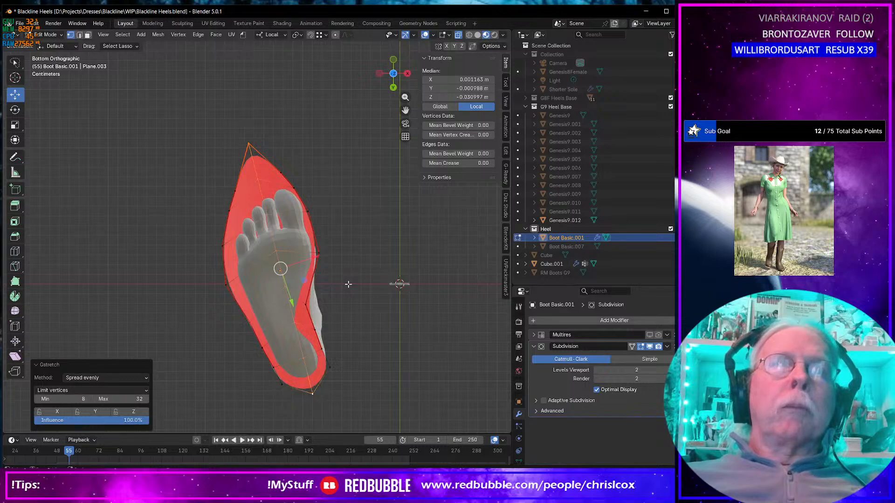
key(ctrl+z)
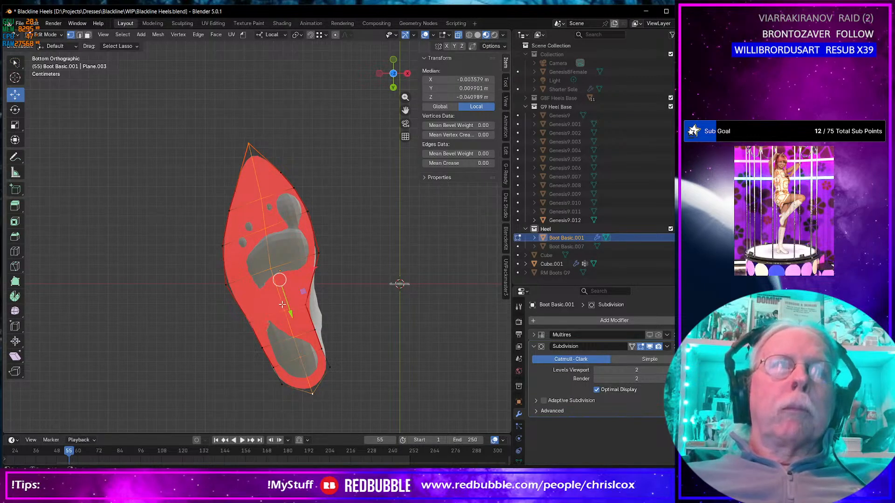
- Pull the toe-tip vertex back about 0.005 m along local Y and move the little-toe side vertex about -0.0024 m along local X
click(250, 145)
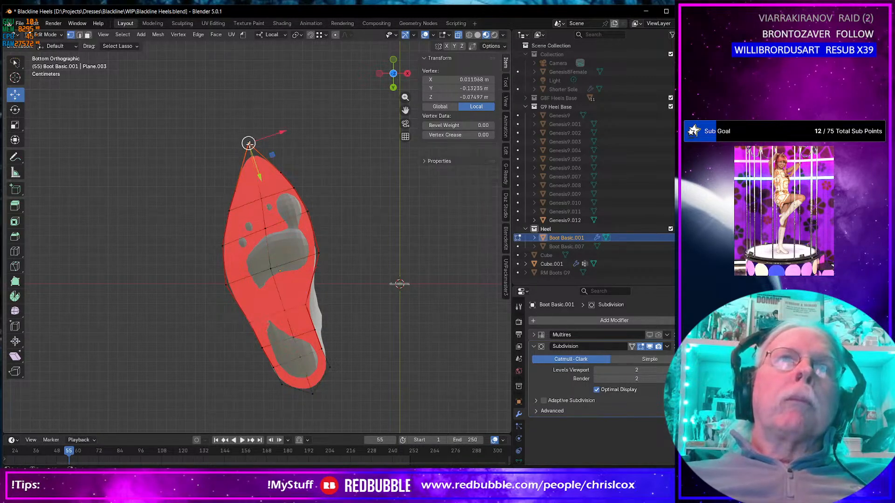
drag(259, 178, 238, 205)
click(249, 187)
click(229, 211)
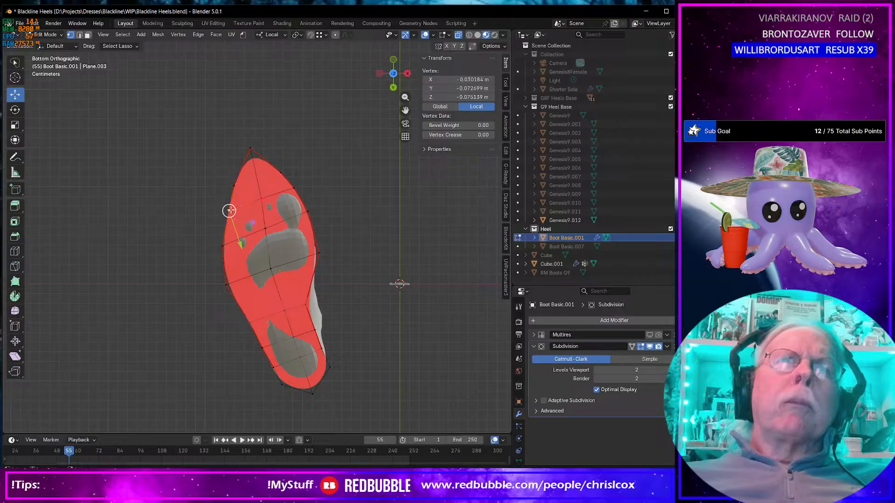
key(g)
key(x)
key(x)
click(258, 204)
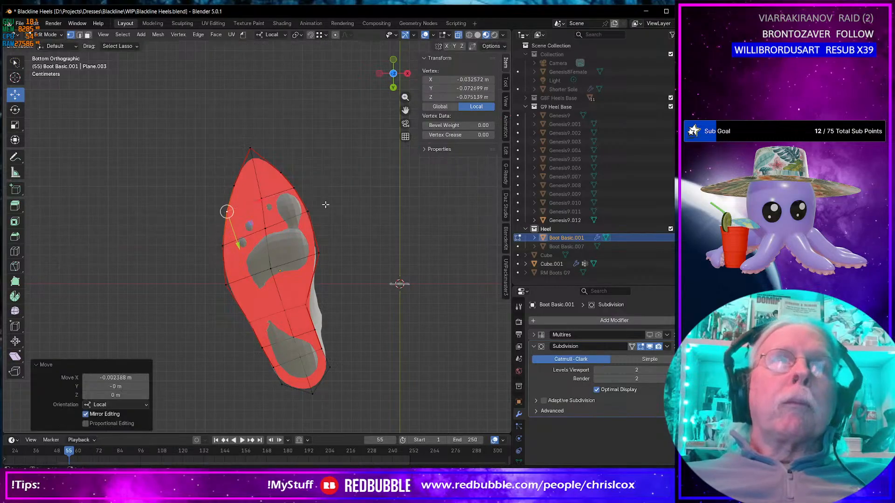
- Move the two outline vertices beside the big toe about 0.0002 m outward along local X
click(300, 192)
shift+click(308, 210)
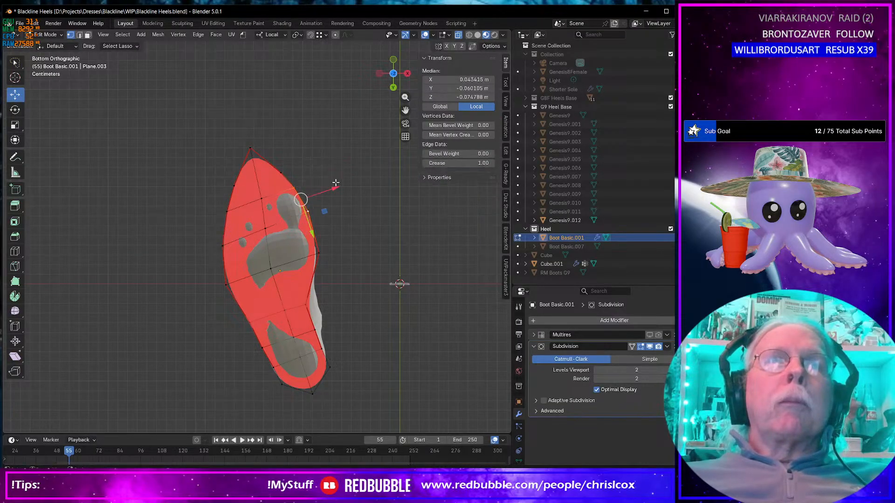
key(g)
key(x)
key(x)
click(339, 186)
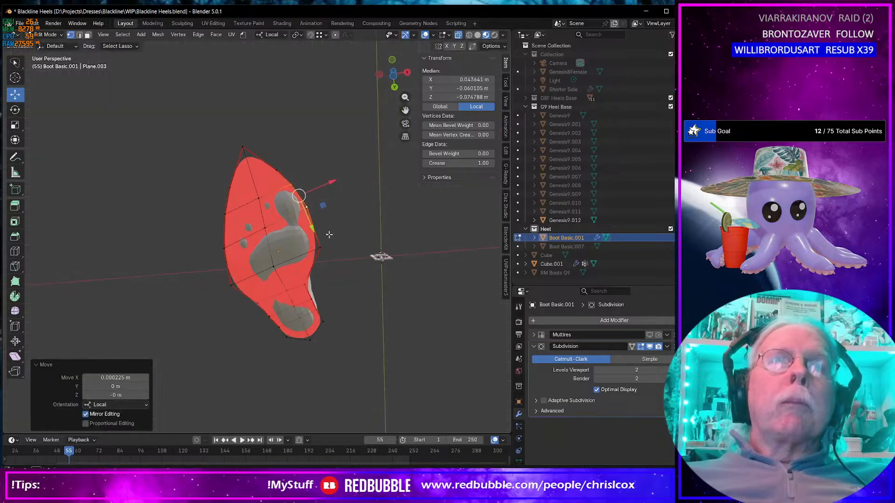
- Check the sole's toe outline from above and move the forward little-toe side vertex about 0.0057 m inward along local X
middle_drag(339, 186, 373, 363)
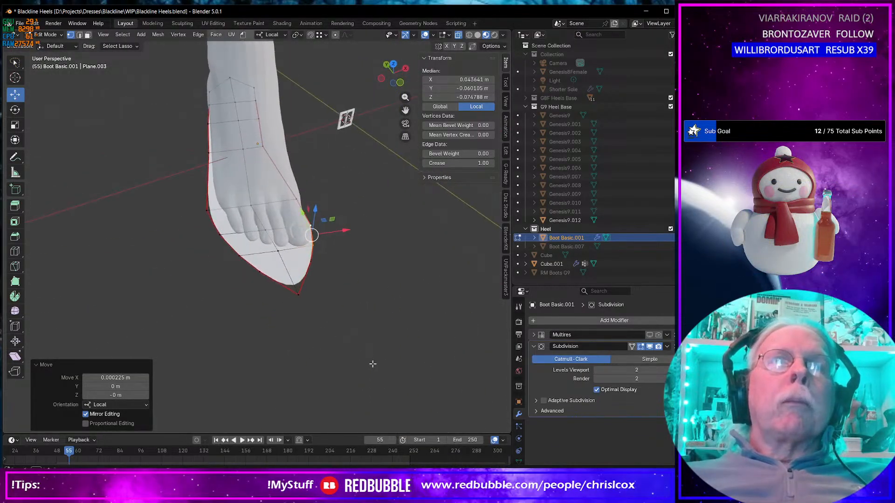
click(236, 254)
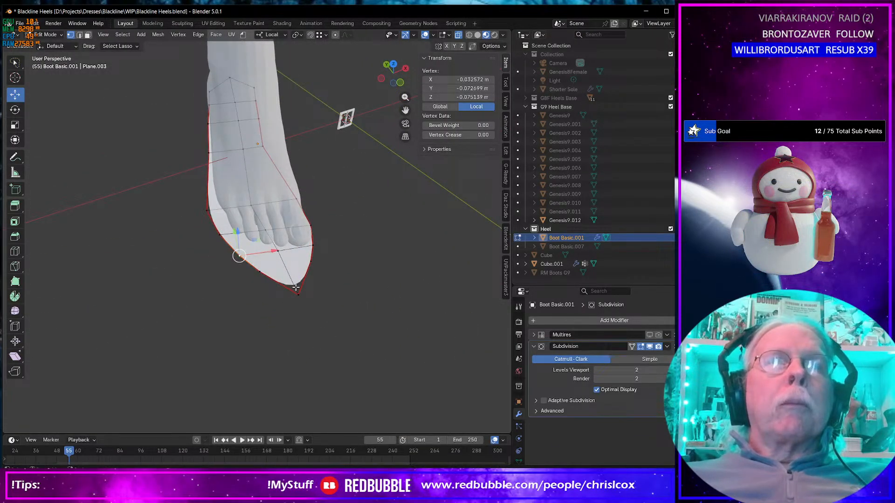
click(296, 290)
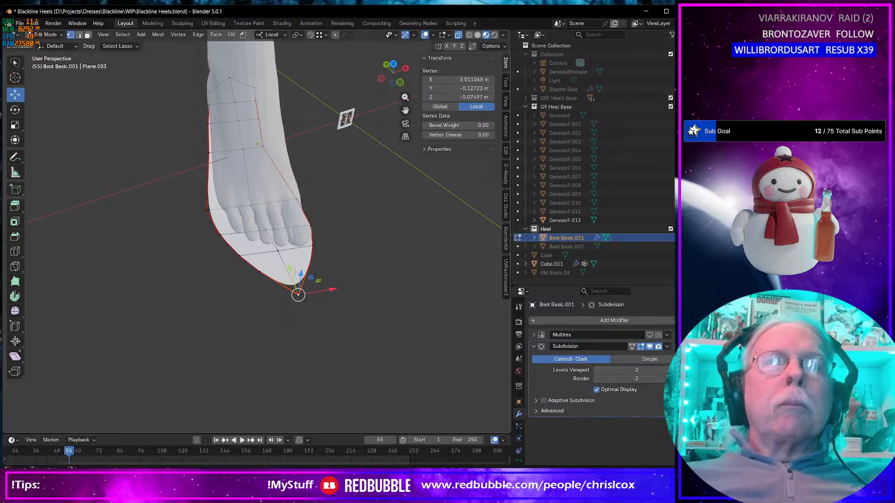
click(278, 251)
drag(270, 231, 271, 267)
click(240, 255)
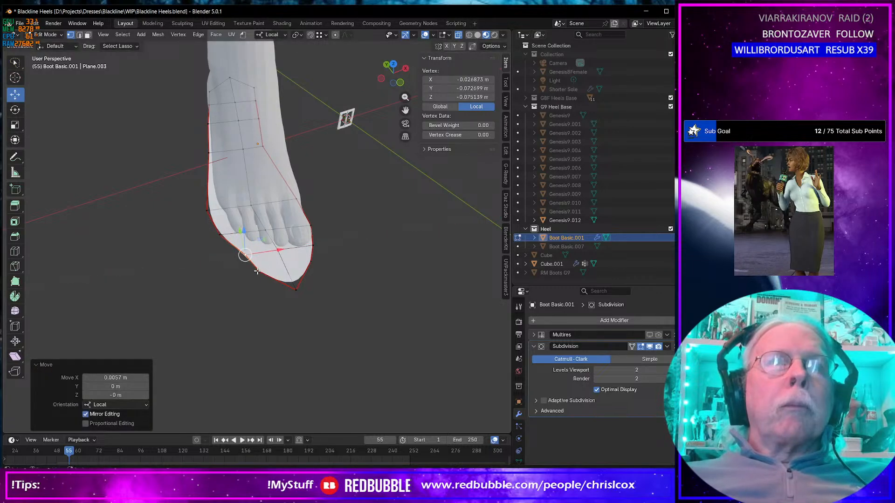
- Move the outline vertex between the little-toe side and the toe tip about 0.0049 m in local X and 0.0035 m in local Y
click(257, 271)
middle_drag(259, 274, 284, 327)
drag(271, 262, 276, 257)
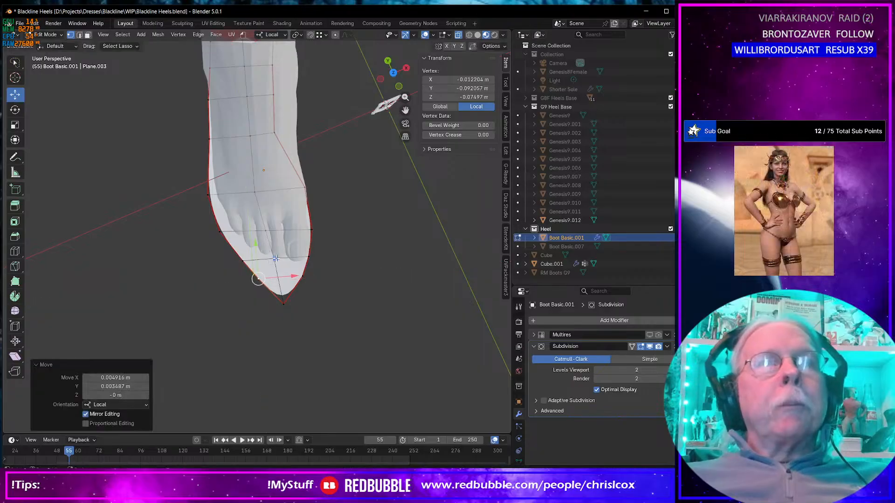
- Refine the little-toe side outline vertices and reposition the toe-tip vertex, including a shift of about 0.0018 m along local Y
click(222, 231)
drag(256, 228, 257, 229)
click(242, 261)
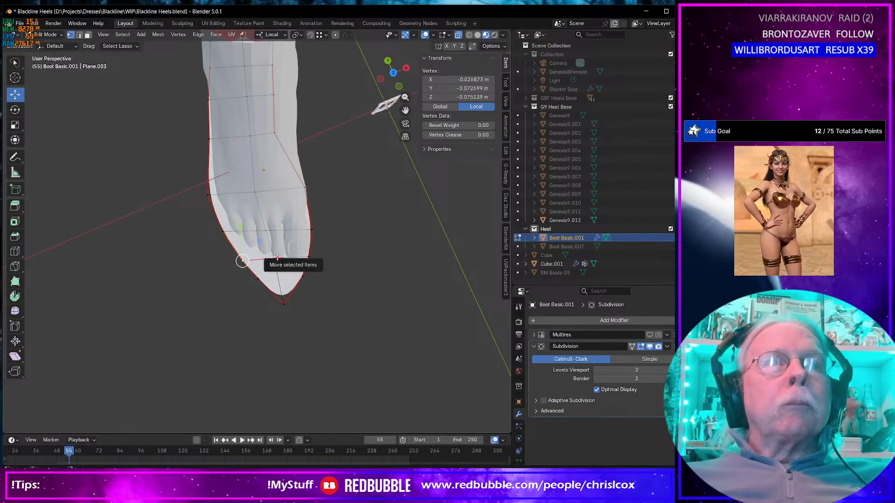
drag(275, 259, 306, 286)
click(275, 259)
shift+click(283, 303)
click(286, 301)
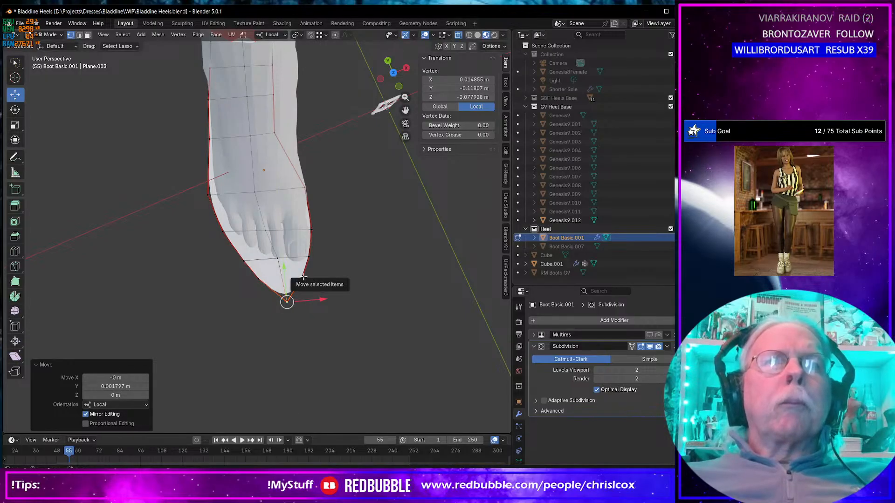
- From underneath the sole, select the lengthwise centre-line vertex path from the toe tip to the heel
middle_drag(307, 286, 292, 132)
scroll(287, 171, down, 2)
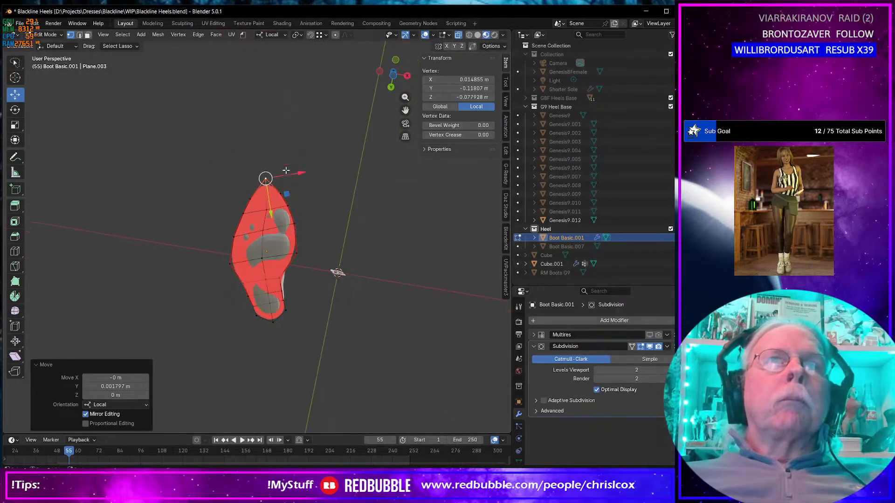
scroll(293, 192, up, 3)
middle_drag(294, 192, 282, 186)
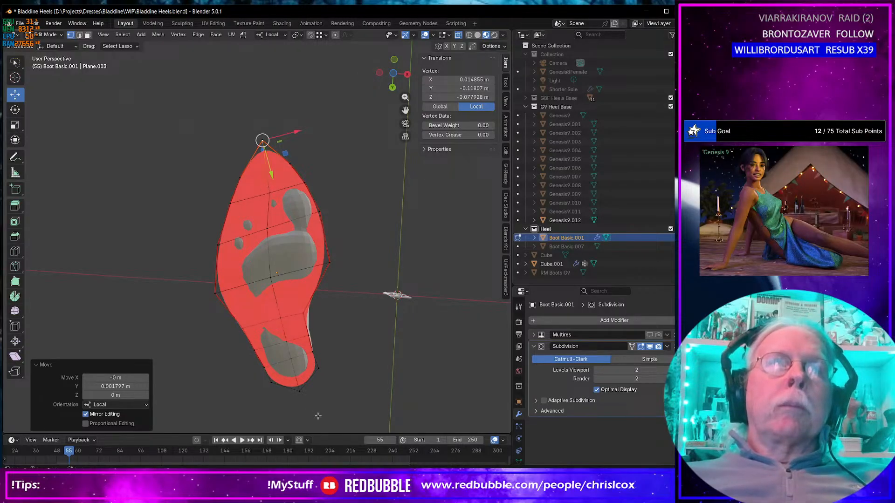
ctrl+shift+click(300, 395)
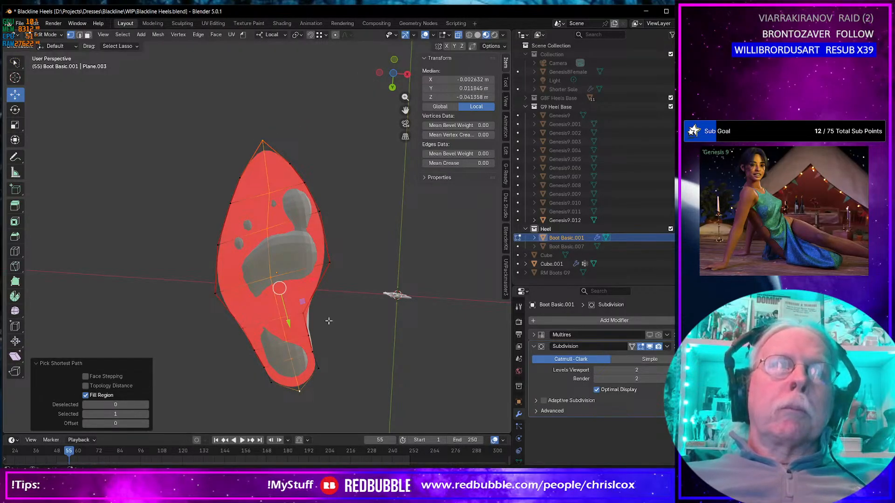
- Try scaling the centre line along local X, freely and to 0, and undo both attempts
key(s)
key(x)
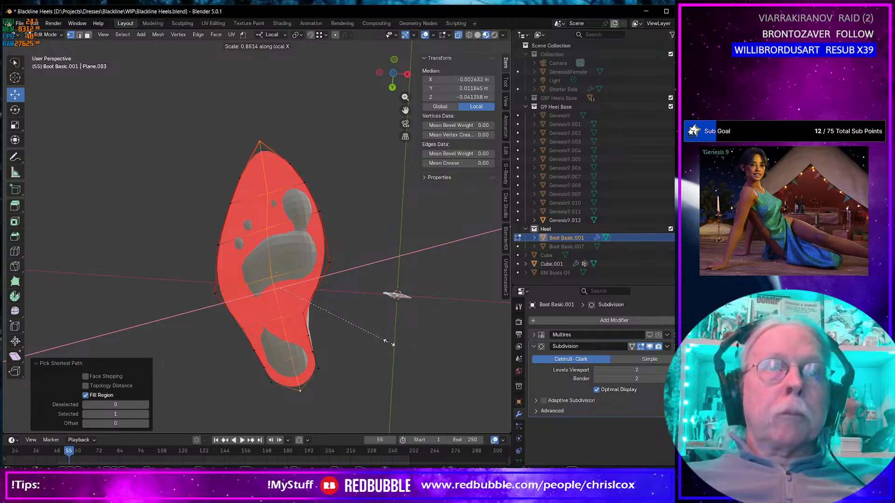
click(347, 323)
key(ctrl+z)
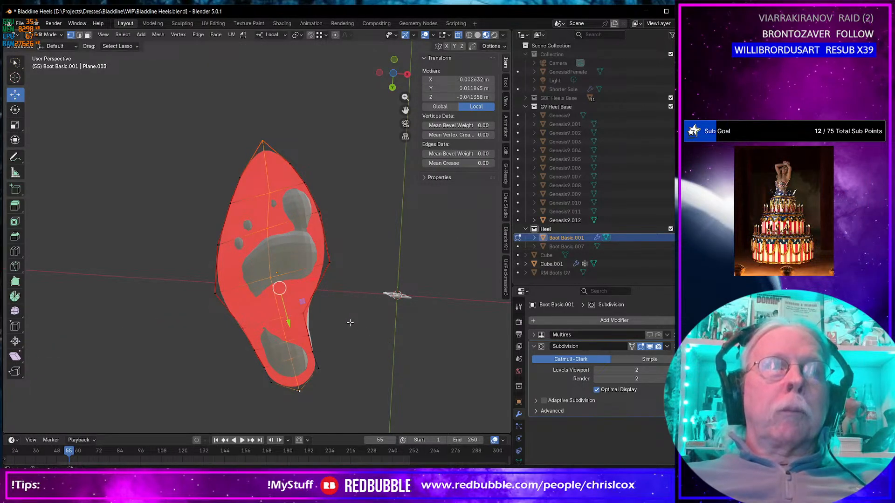
key(s)
key(x)
key(0)
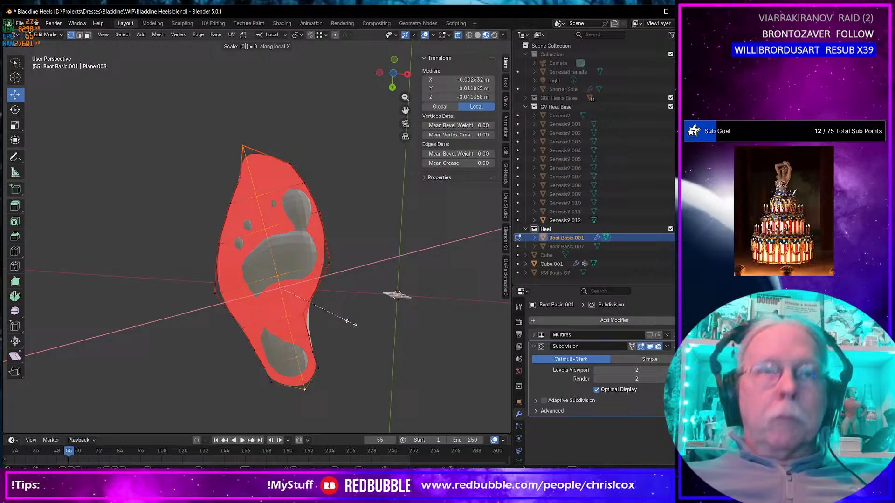
key(r)
click(379, 327)
key(ctrl+z)
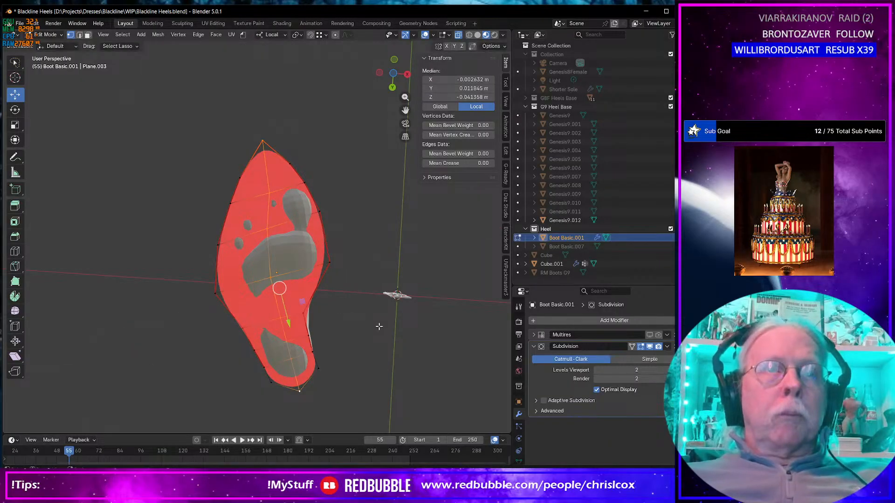
- Flatten the centre line by scaling it to 0 along local X, and rotate it about 5.9° toward the big-toe side
key(s)
key(x)
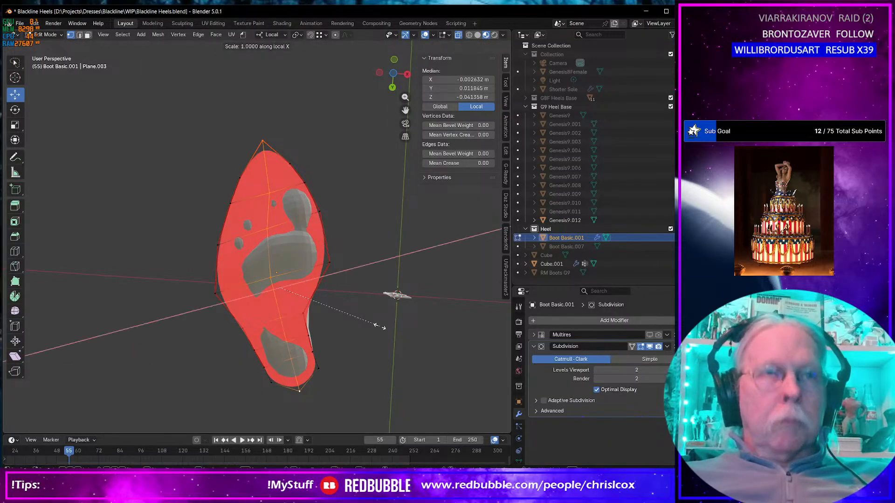
key(0)
click(379, 327)
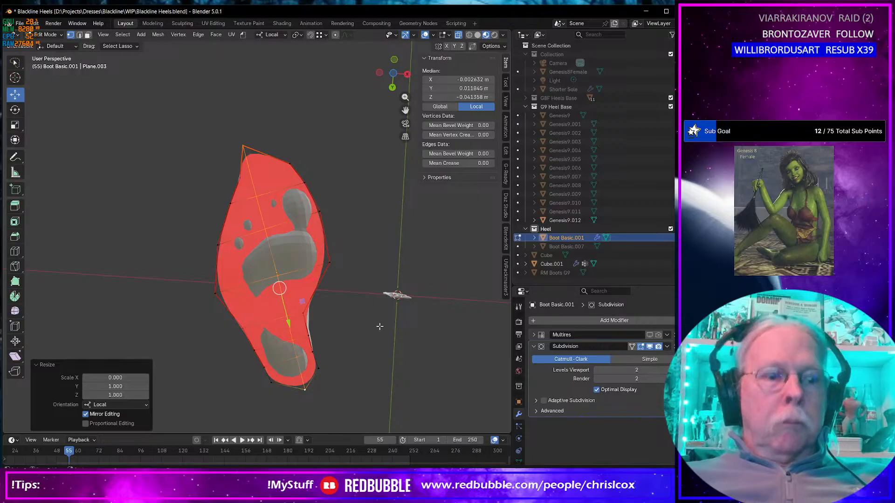
key(r)
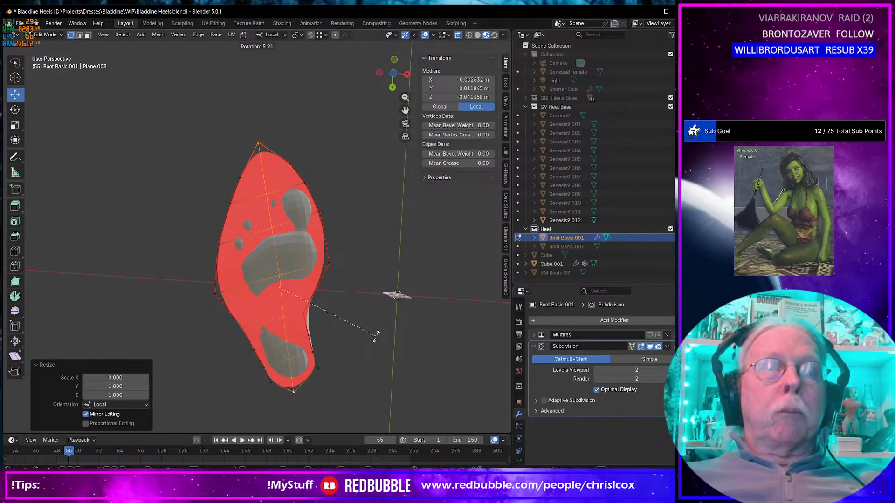
click(376, 336)
- Inspect the reshaped sole around the foot, leave mesh editing and duplicate Boot Basic.001 in place
middle_drag(329, 317, 366, 423)
middle_drag(291, 247, 322, 271)
key(Tab)
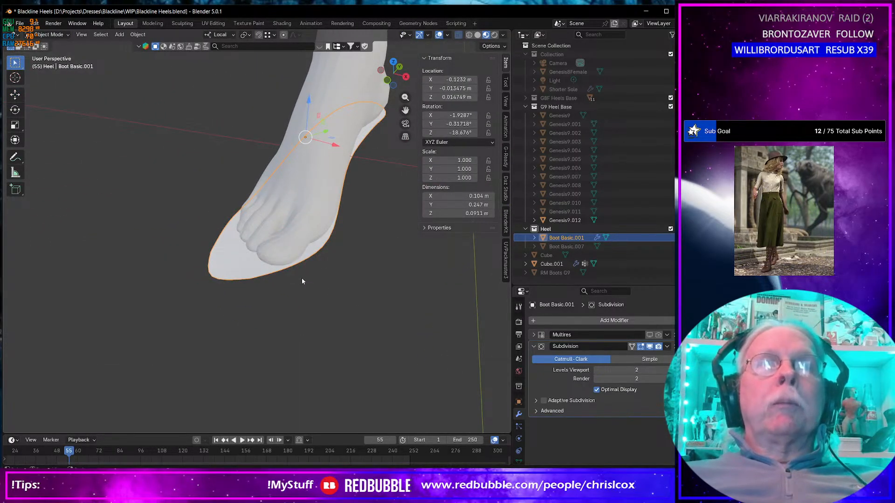
key(shift+d)
key(Escape)
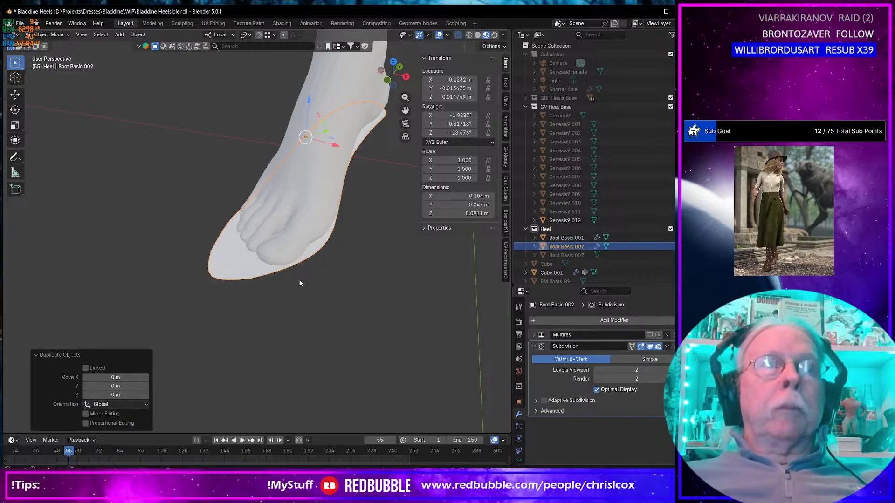
- In the UV Editing workspace, duplicate Boot Basic.001 in place again and hide Boot Basic.001 and Boot Basic.002
click(205, 24)
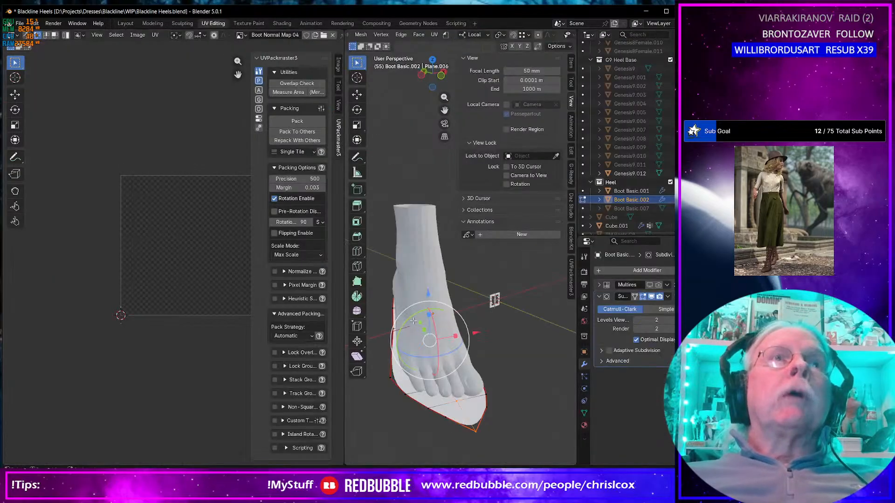
key(Tab)
key(Tab)
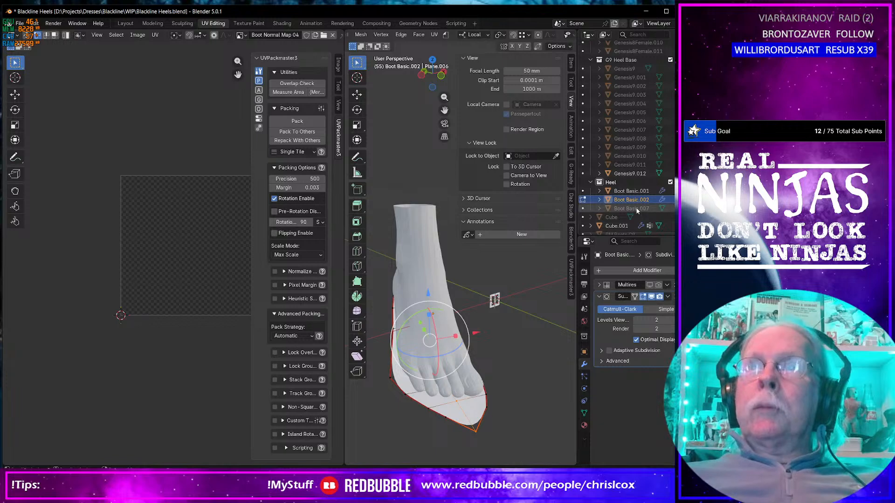
key(Tab)
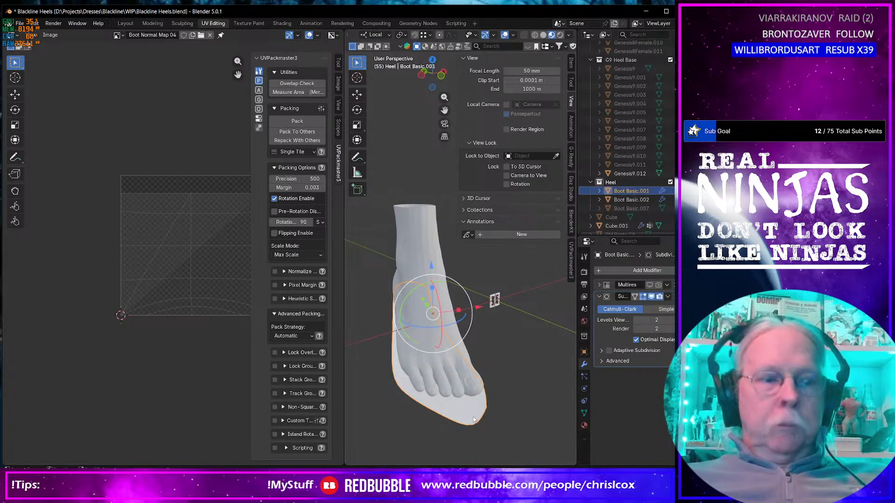
key(shift+d)
key(Escape)
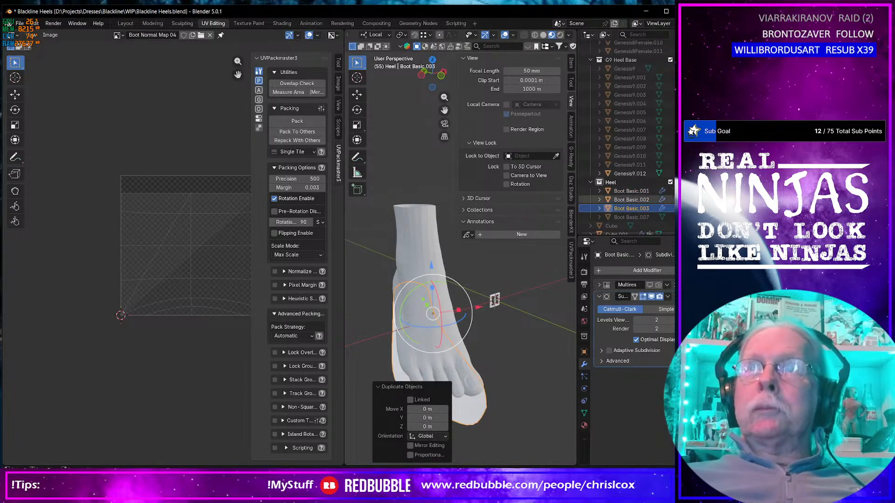
click(679, 191)
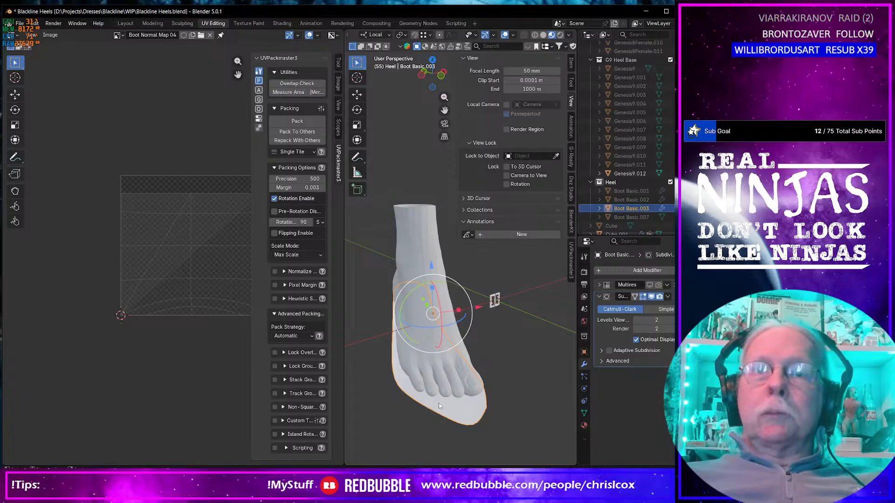
- Open the mesh of Boot Basic.003 for editing, viewed from the underside of the sole
right_click(597, 334)
mouse_move(596, 334)
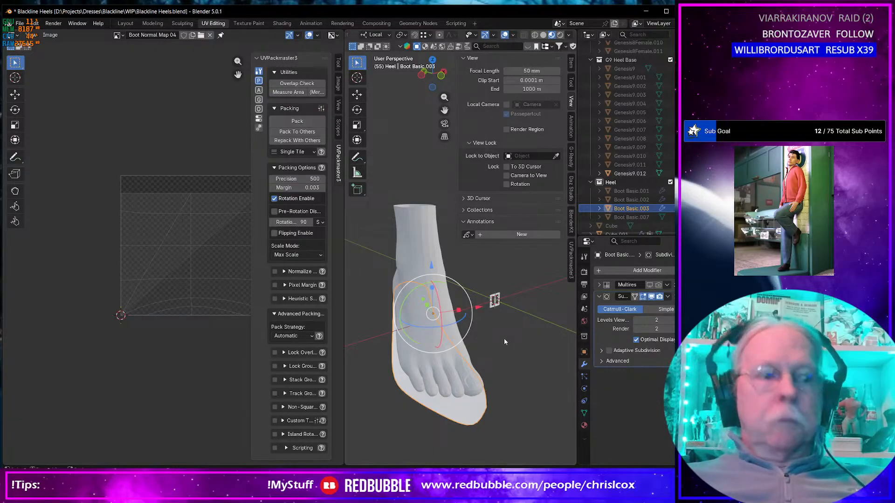
key(Tab)
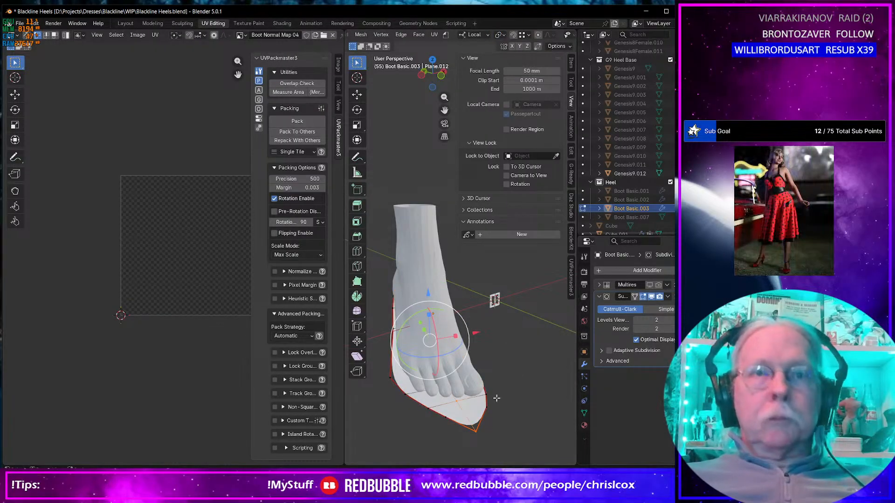
middle_drag(467, 415, 471, 362)
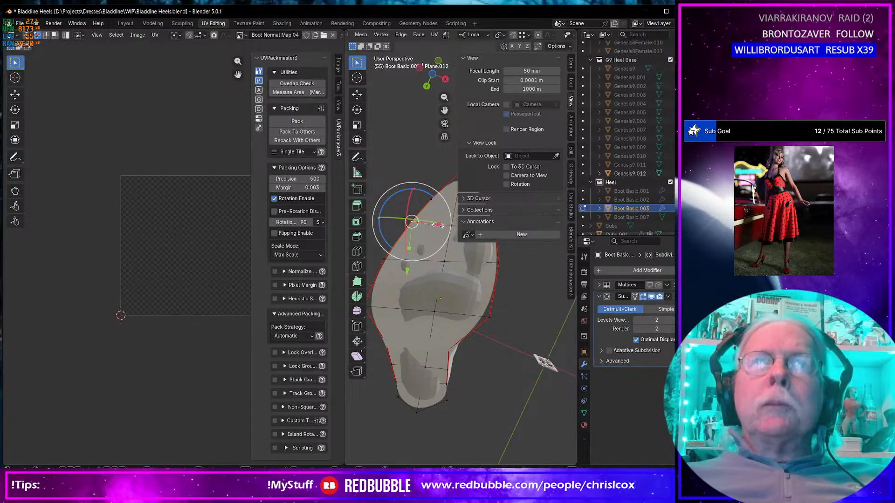
- Try scaling the selected little-toe side outline vertex along local X and moving it, and undo the move
key(s)
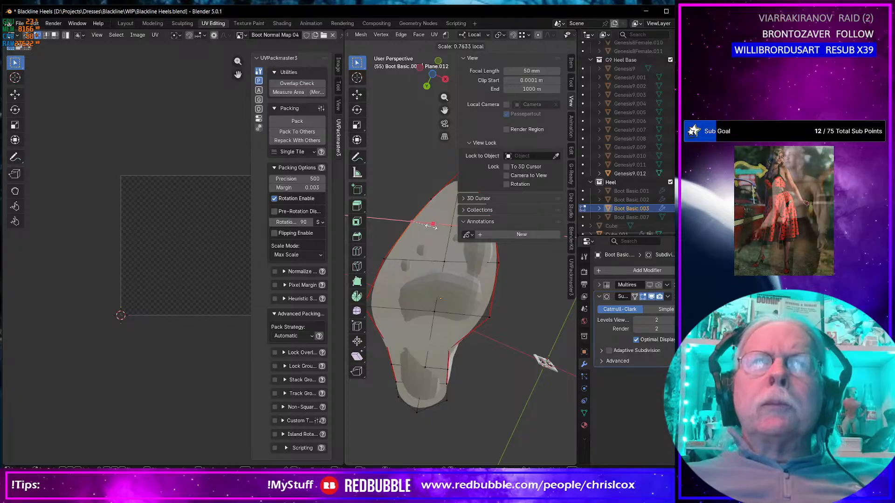
click(433, 226)
middle_drag(376, 183, 410, 201)
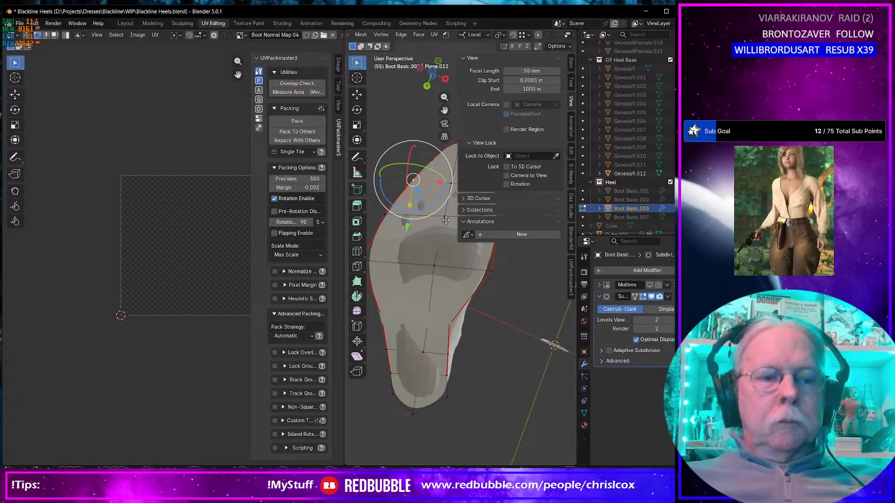
key(g)
click(448, 186)
key(ctrl+z)
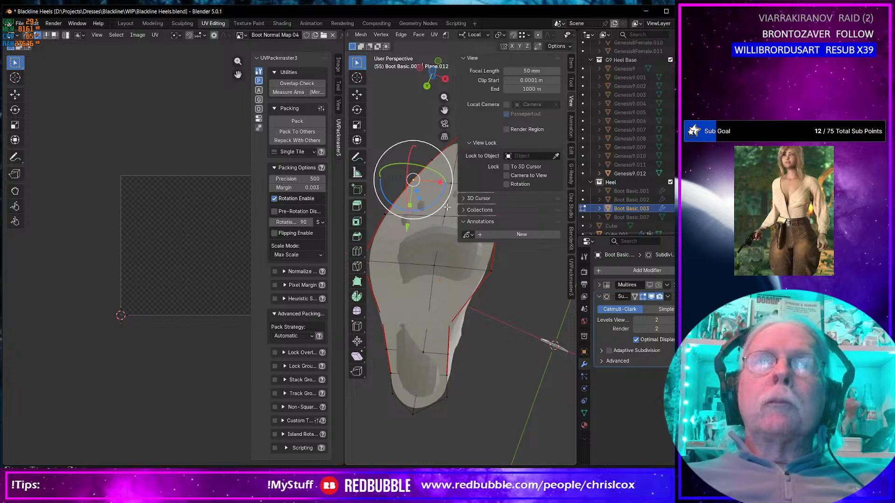
- Move the selected little-toe side outline vertex about -0.0025 m along local X and leave mesh editing
key(shift+space)
key(g)
drag(446, 183, 443, 184)
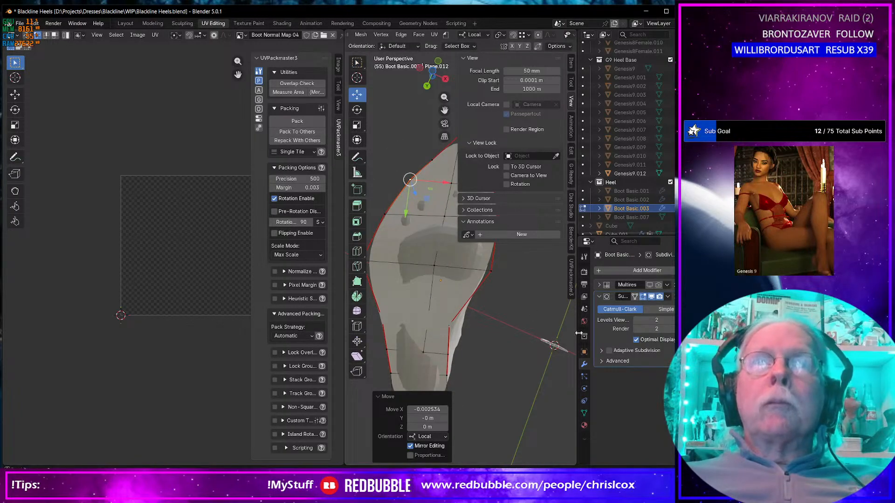
key(Tab)
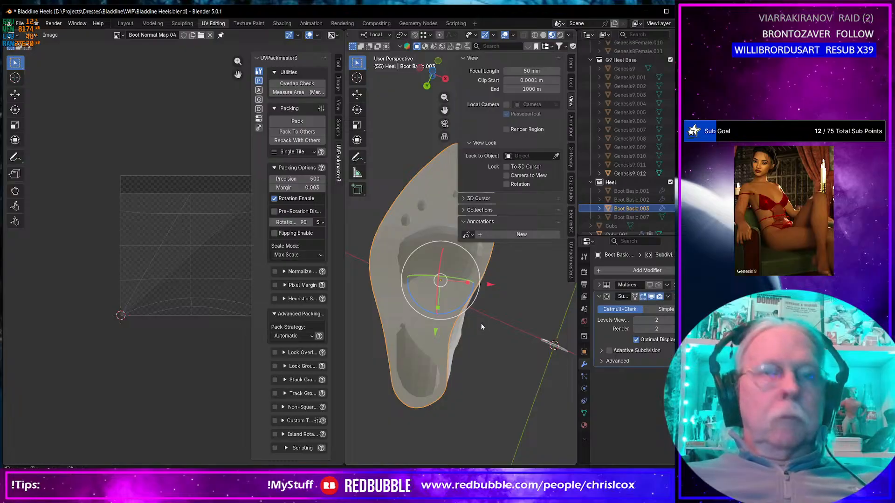
key(Tab)
key(Tab)
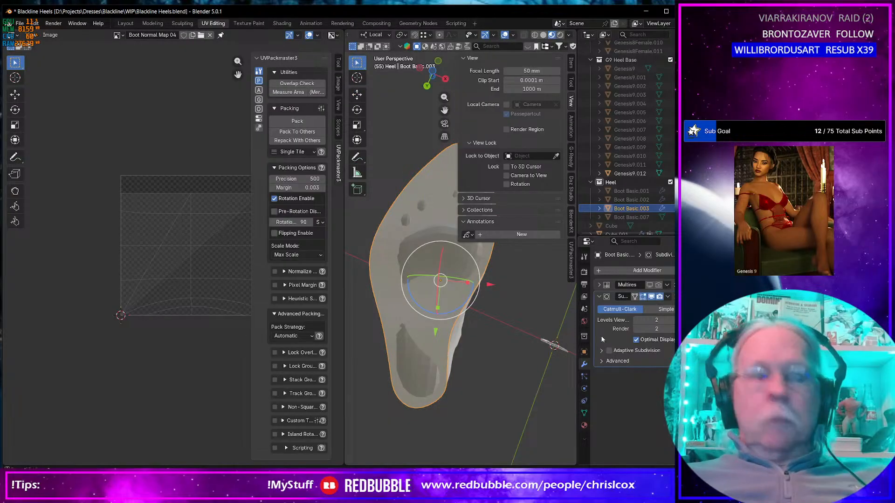
- Apply the Subdivision modifier to Boot Basic.003, unwrap its whole mesh and return to the Layout workspace
key(ctrl+a)
key(Tab)
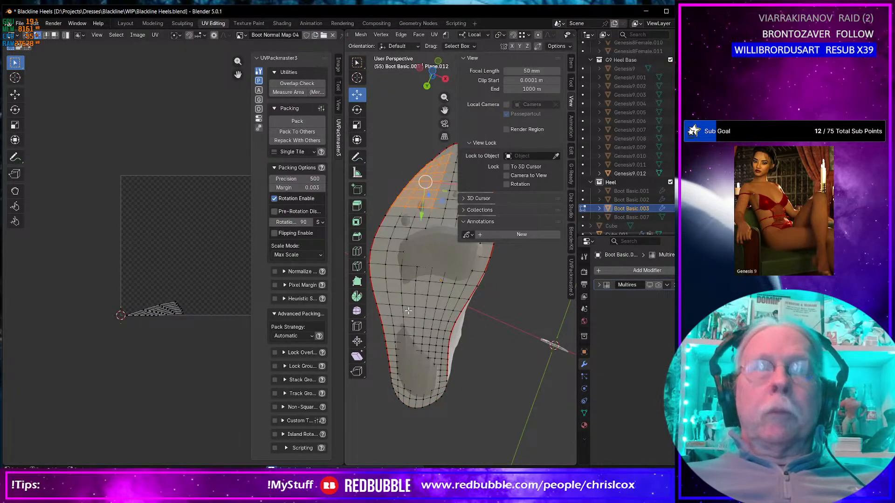
key(a)
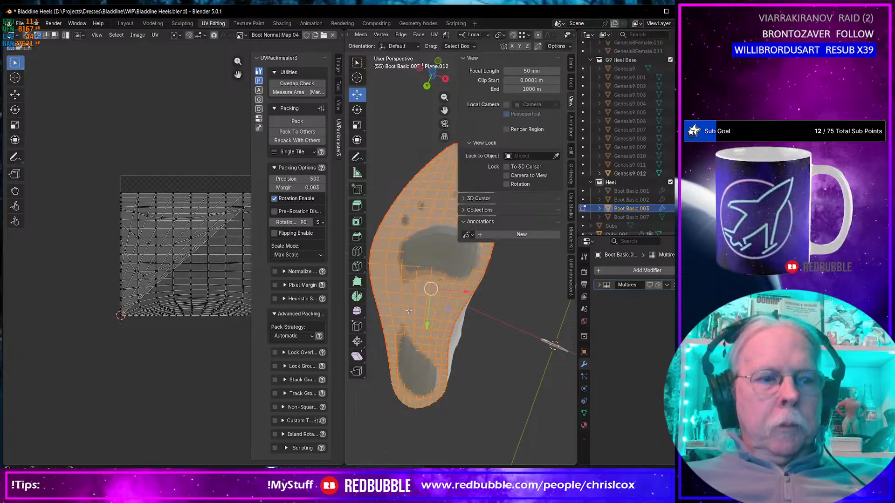
key(u)
click(410, 312)
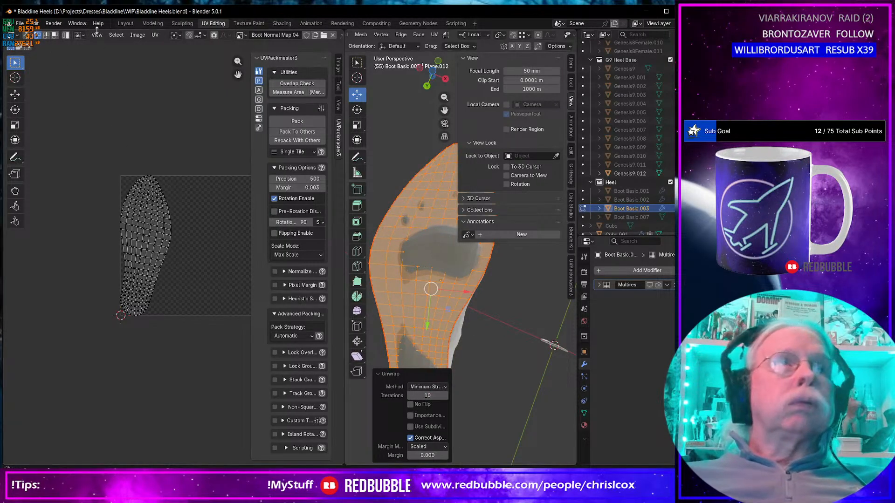
click(125, 23)
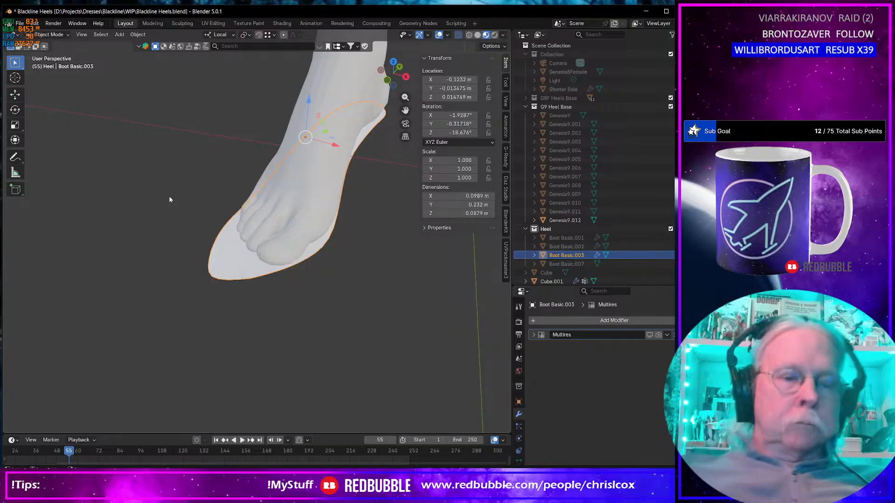
key(ctrl+shift+i)
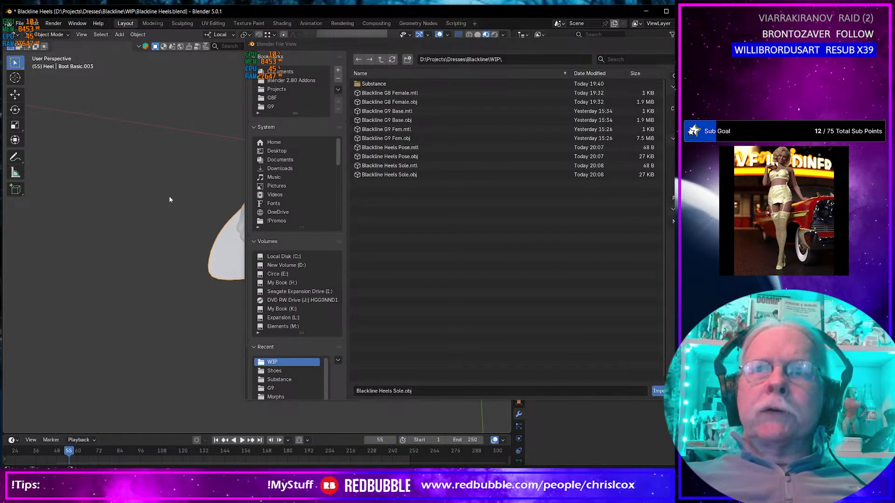
click(669, 391)
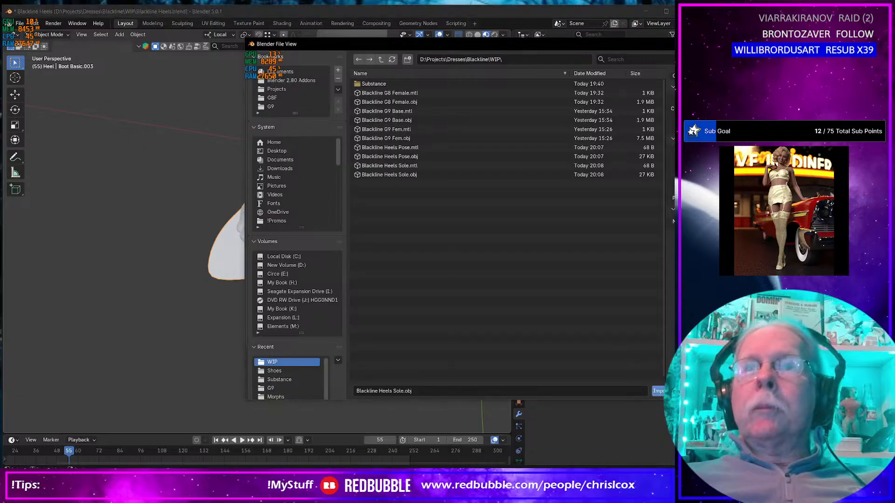
key(Escape)
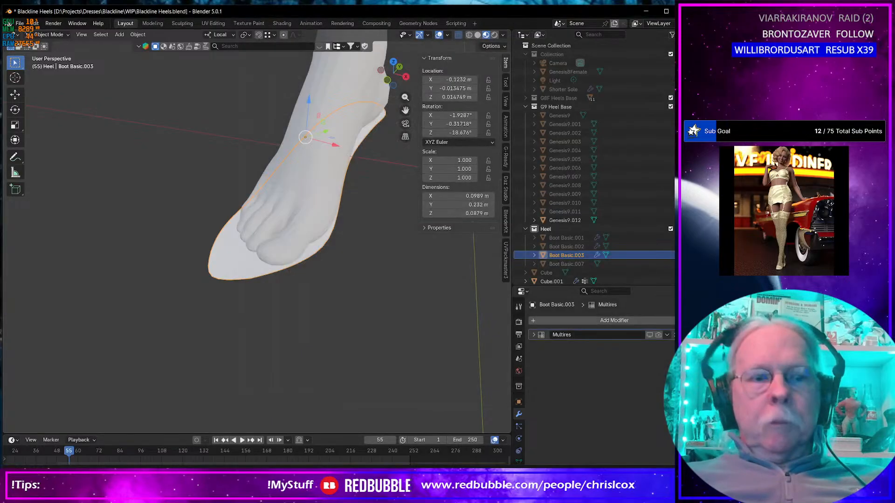
- Export the sole over Blackline Heels Sole.obj in the WIP folder and switch to Marvelous Designer
key(ctrl+shift+e)
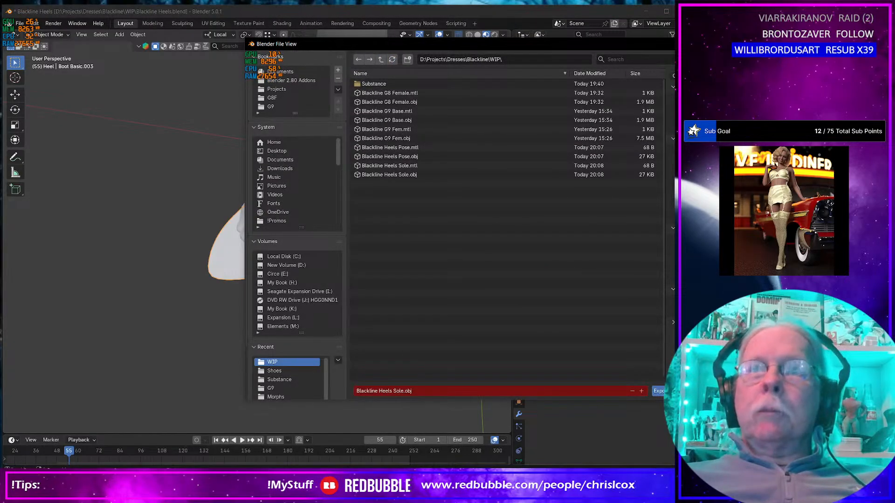
click(670, 391)
key(alt+Tab)
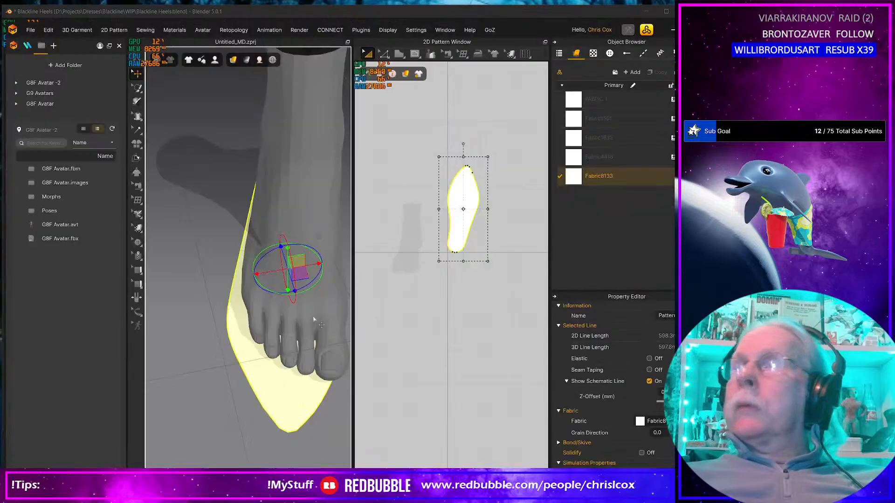
- Delete the old sole pattern and add Blackline Heels Sole.obj as a garment in metres, tracing 2D patterns from the UV map
click(284, 376)
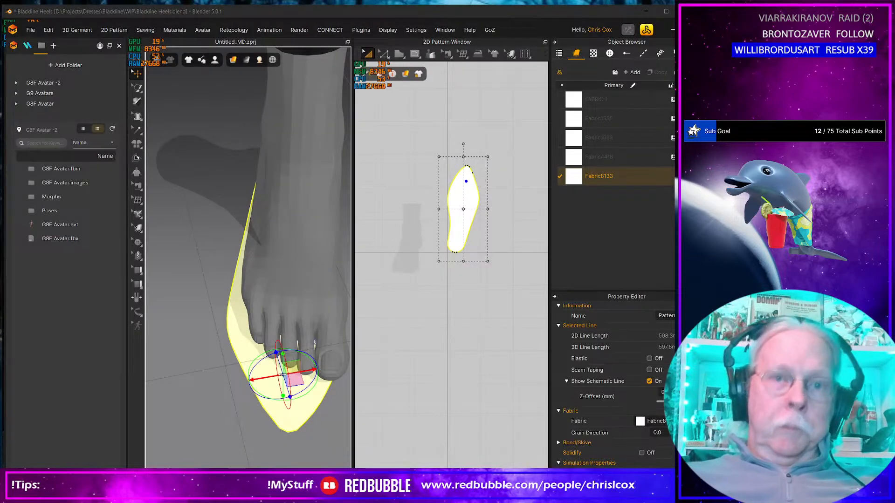
key(Delete)
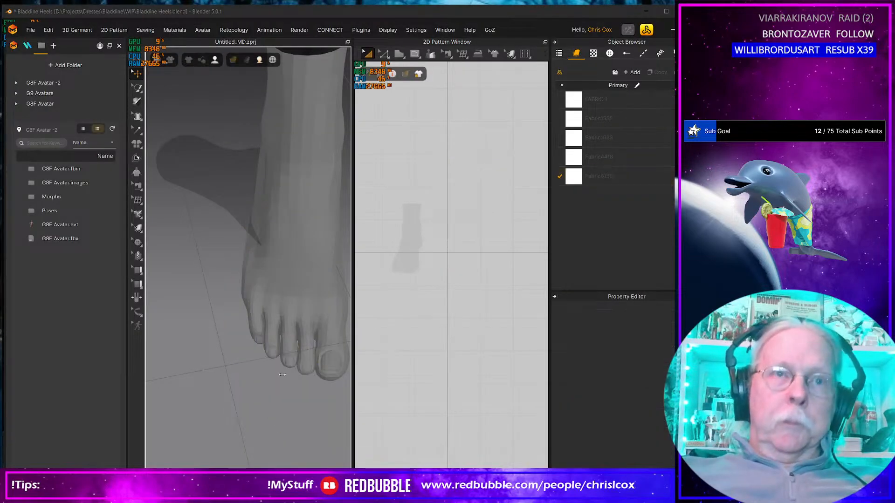
click(32, 32)
mouse_move(37, 117)
click(124, 124)
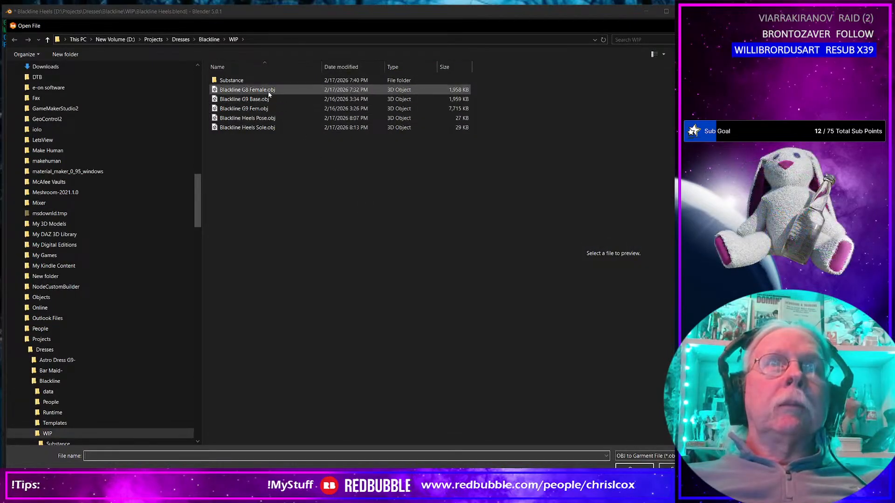
click(268, 129)
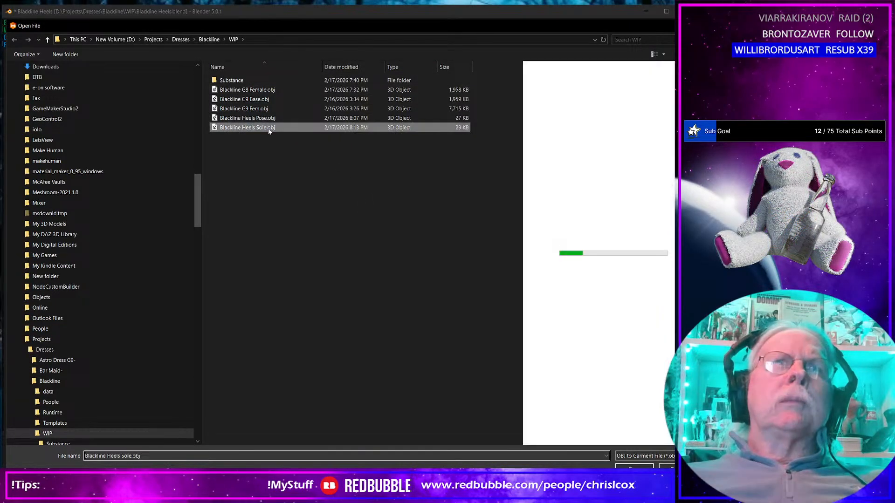
double_click(268, 128)
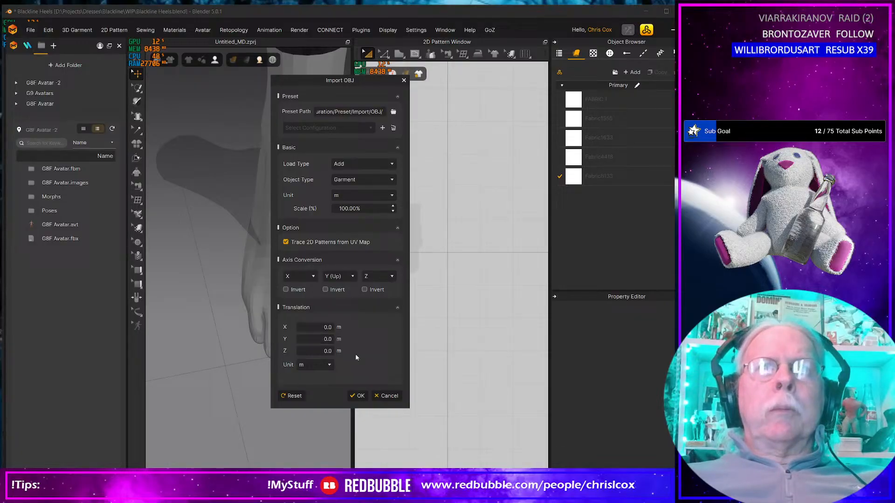
click(359, 396)
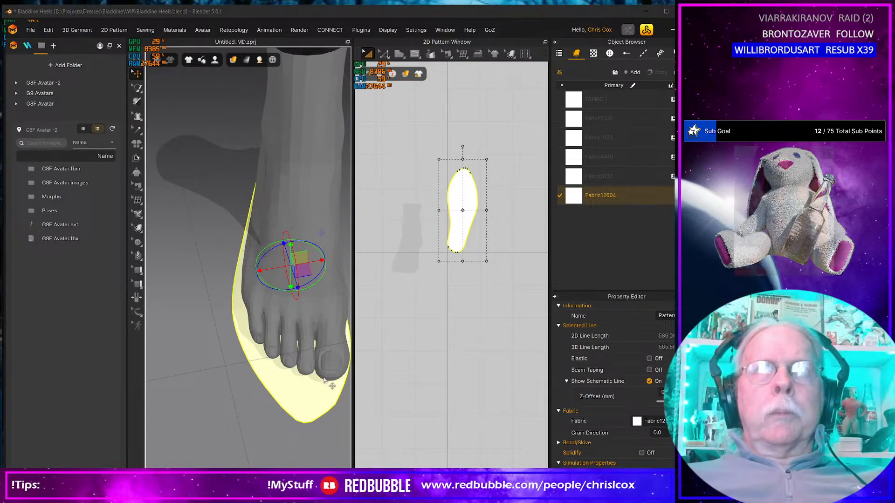
- Inspect the imported sole from the underside to check how its outline fits the foot and heel
scroll(310, 374, down, 3)
mouse_move(315, 371)
middle_down()
mouse_move(318, 362)
mouse_move(342, 365)
mouse_move(319, 385)
middle_up()
right_drag(242, 334, 395, 271)
scroll(300, 225, up, 5)
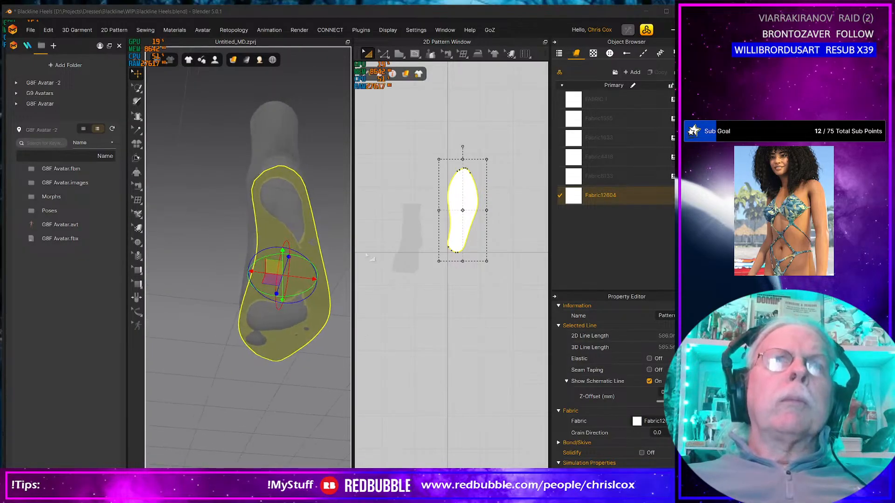
middle_drag(300, 226, 268, 224)
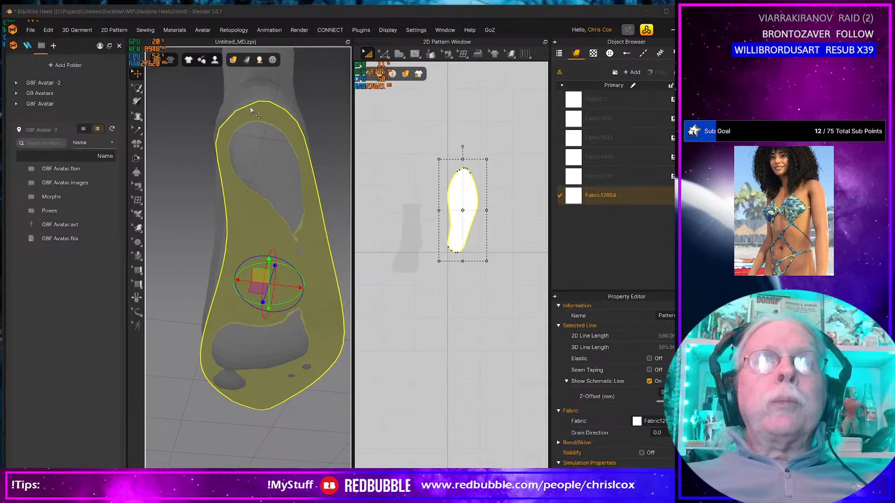
middle_drag(283, 166, 278, 166)
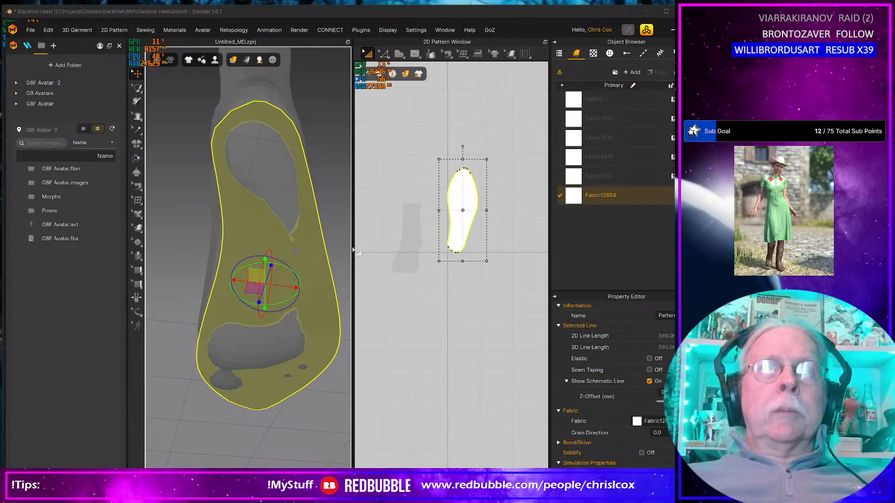
- Switch back to Blender, check the sole in bottom view and delete the Boot Basic.003 duplicate
key(alt+Tab)
middle_drag(305, 269, 275, 216)
key(ctrl+KP_7)
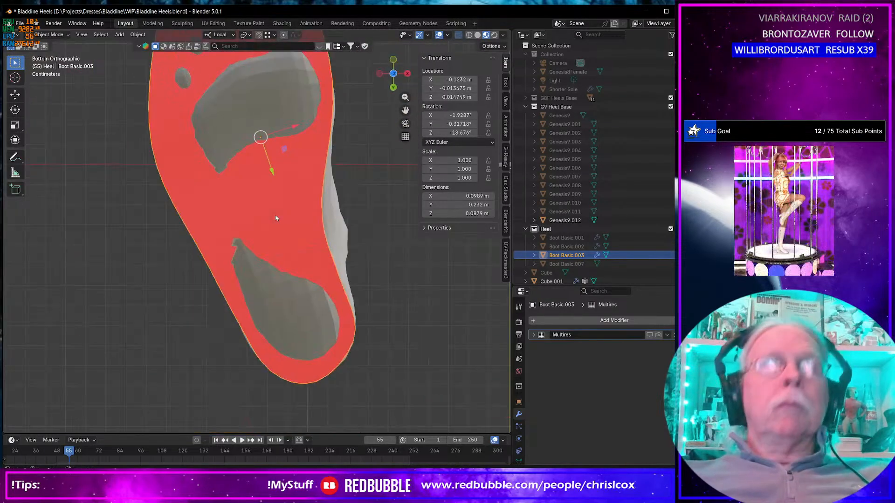
shift+middle_drag(386, 369, 355, 377)
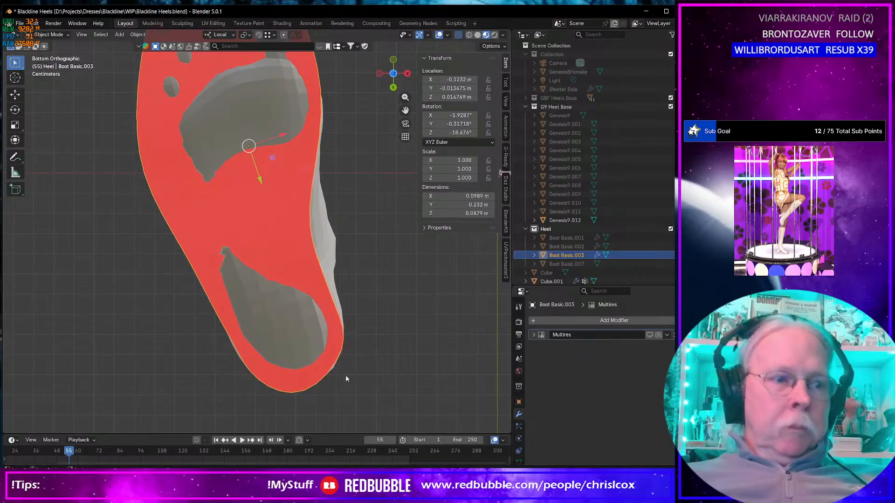
key(Tab)
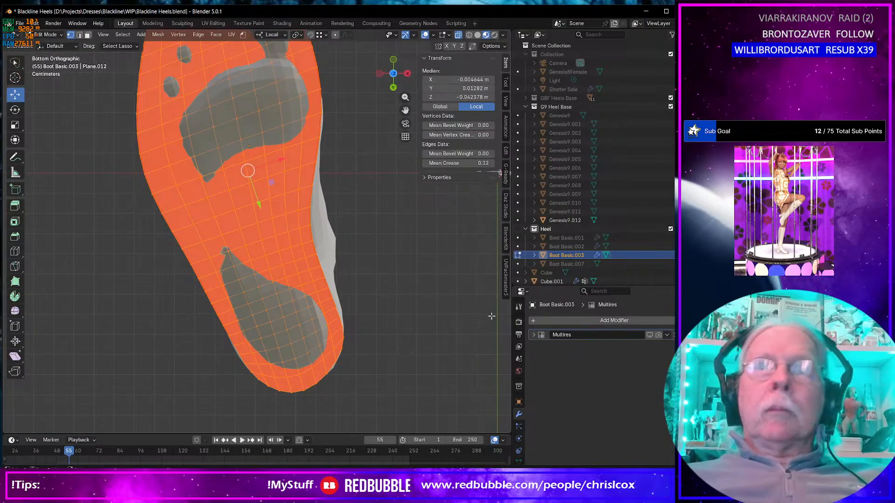
key(Tab)
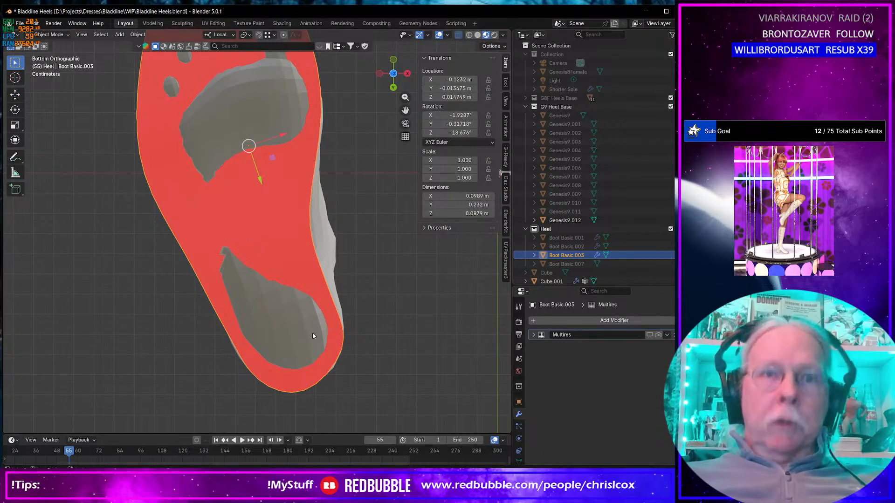
key(Delete)
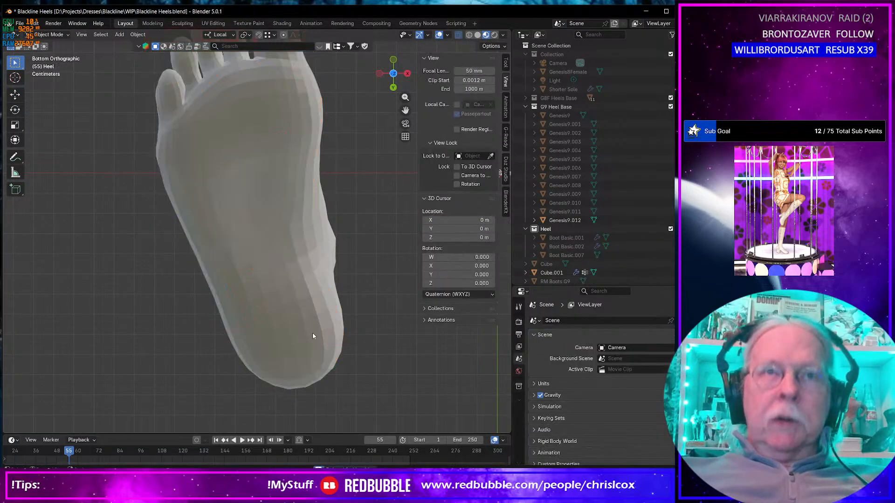
- Show Boot Basic.002, open its mesh for editing and move the rear heel tip vertex about 0.005 m along local X
click(648, 247)
key(Tab)
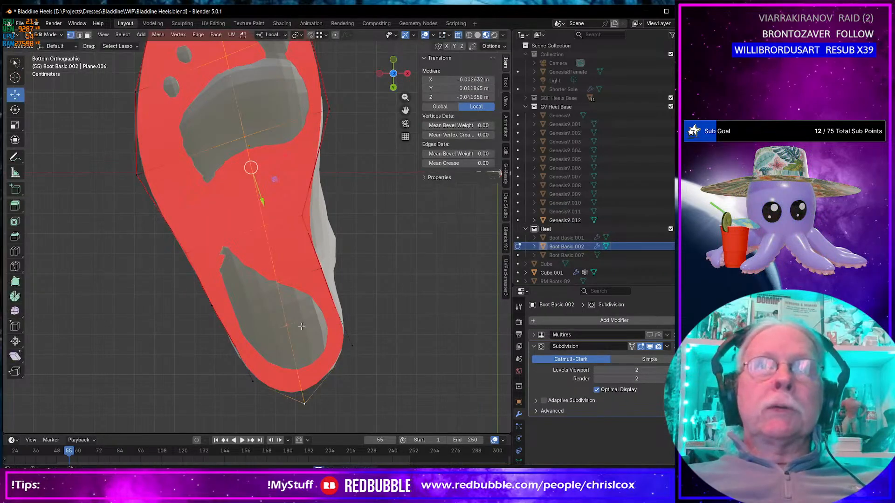
click(351, 346)
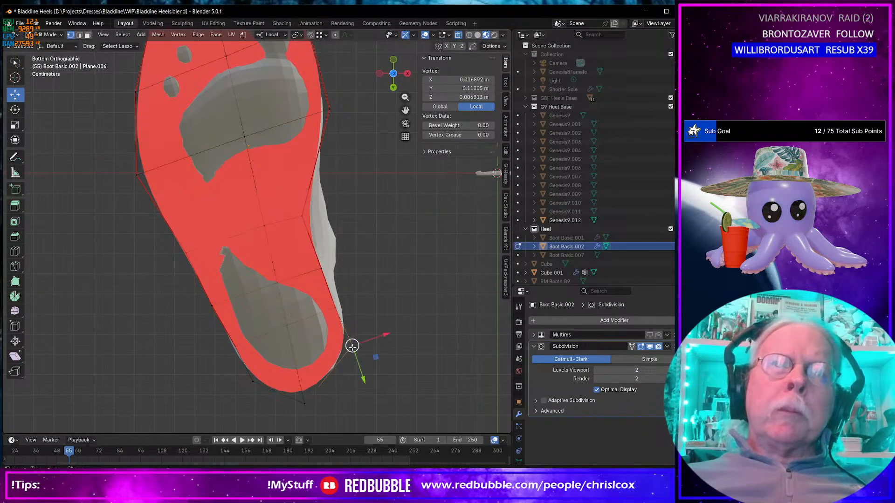
click(305, 404)
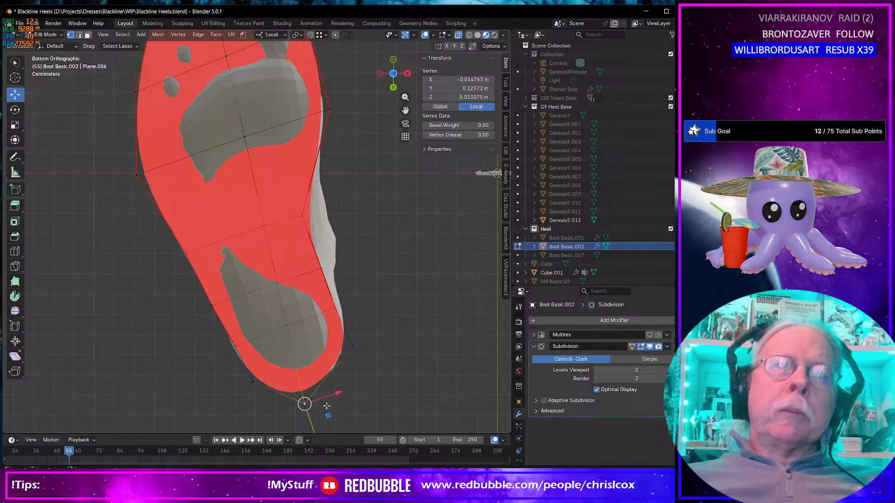
key(g)
key(x)
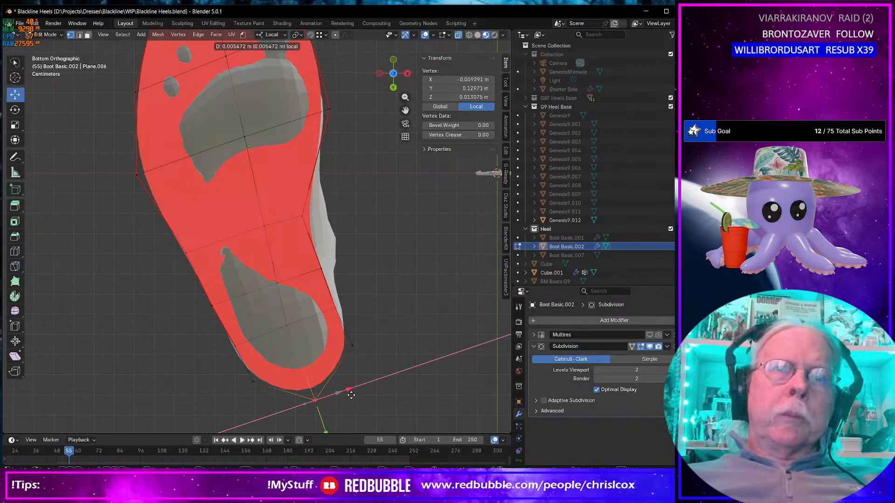
click(314, 399)
- Adjust the three outline vertices on the inner side of the heel, moving the foremost about -0.0028 m along local X
click(336, 308)
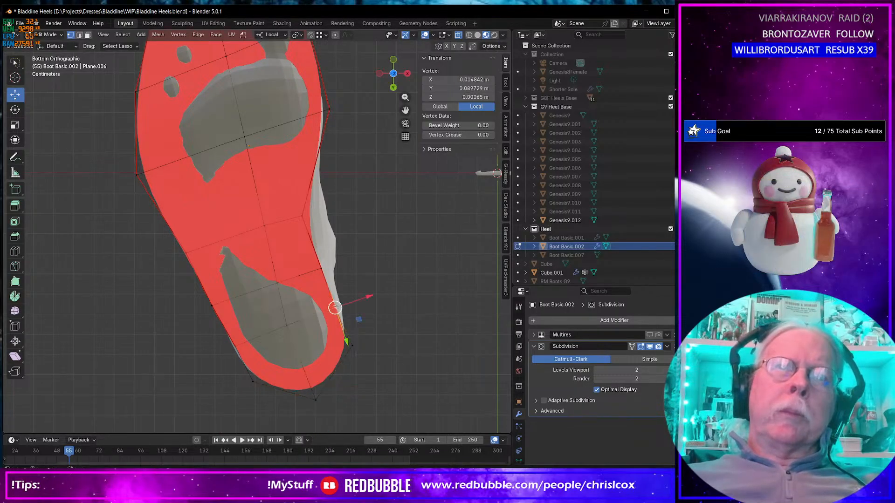
drag(368, 295, 371, 296)
click(321, 268)
drag(353, 259, 347, 262)
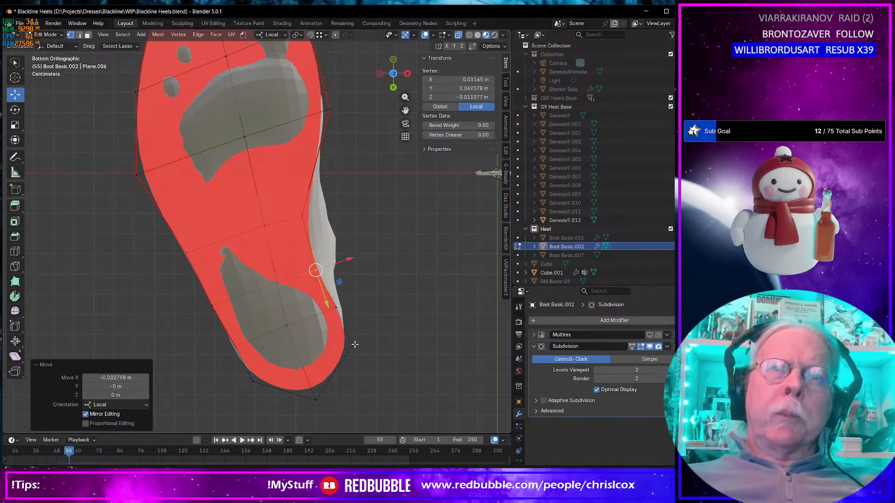
click(353, 345)
drag(372, 355, 373, 357)
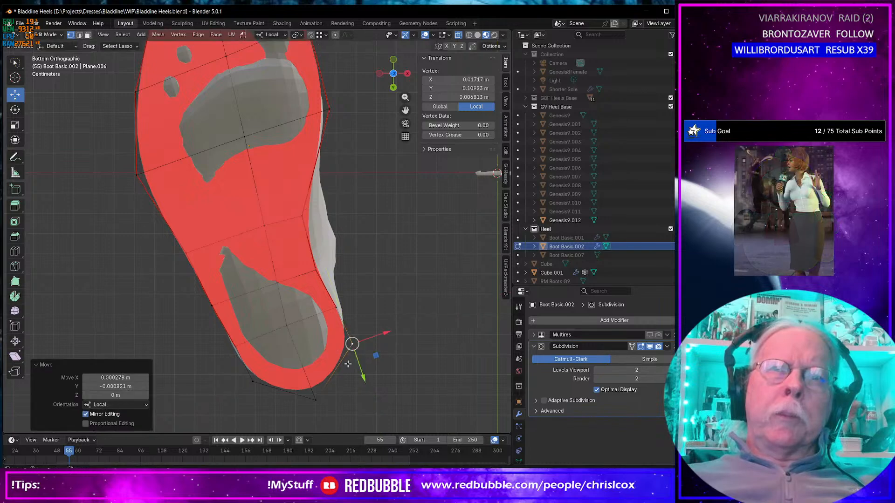
- Apply a LoopTools operation to the two rearmost heel faces of the sole and clear the selection
key(3)
click(275, 374)
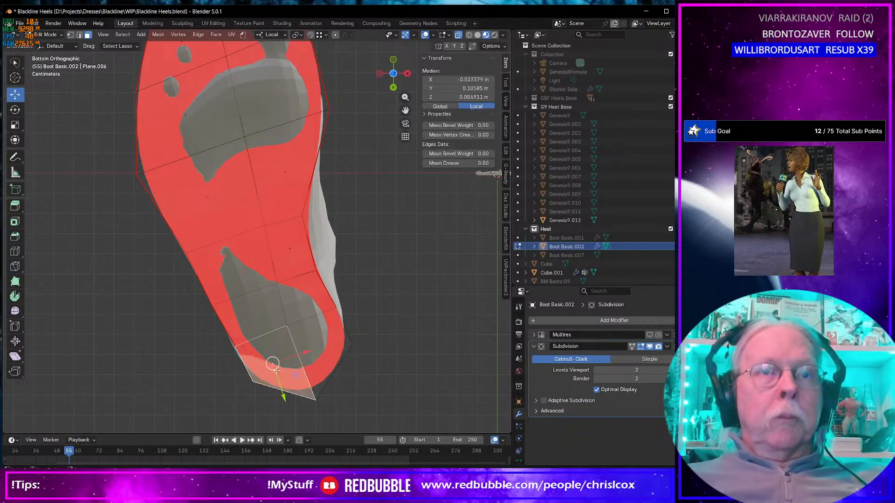
shift+click(321, 357)
right_click(320, 356)
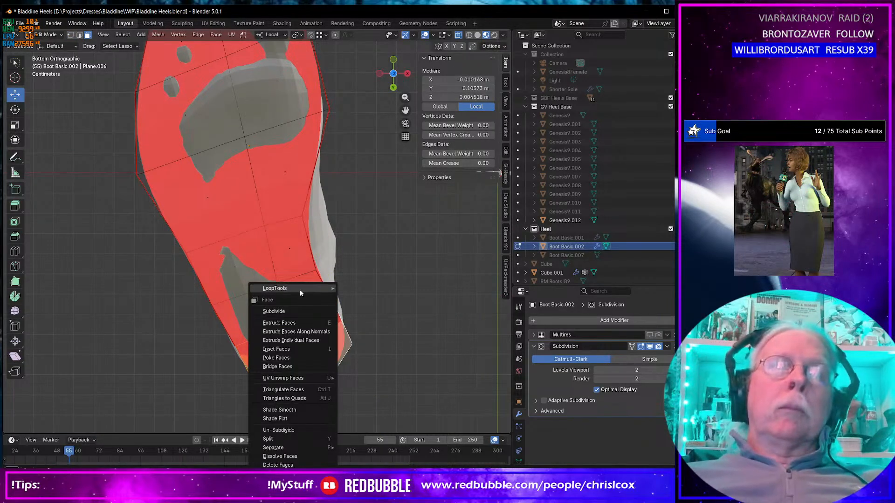
mouse_move(300, 289)
click(378, 316)
click(397, 361)
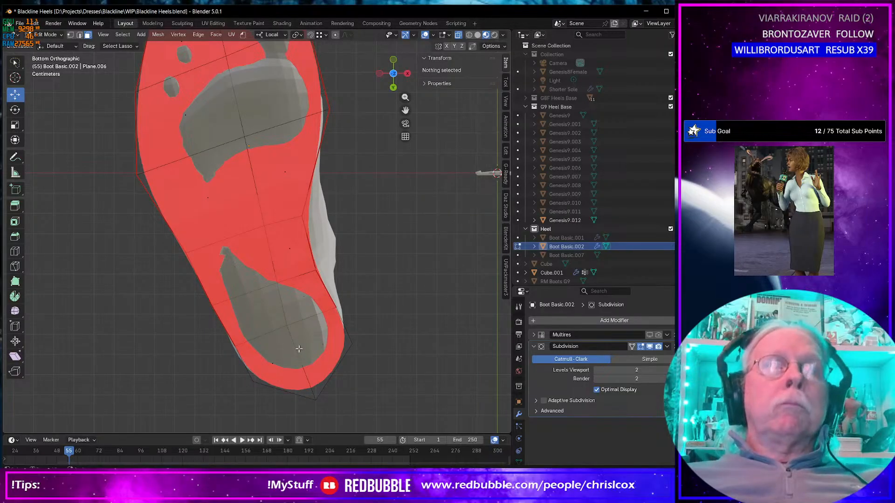
- Slide the heel's centre vertex toward the inner edge by a factor of about 0.071 and leave mesh editing
click(287, 327)
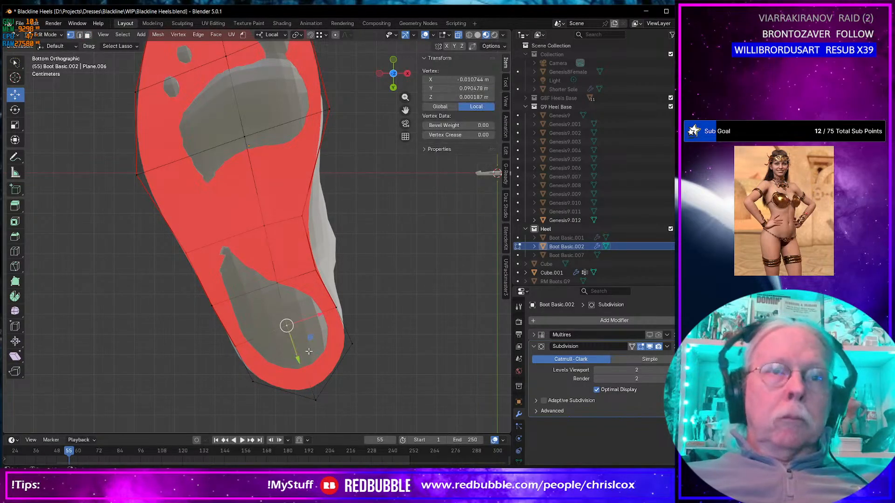
key(shift+v)
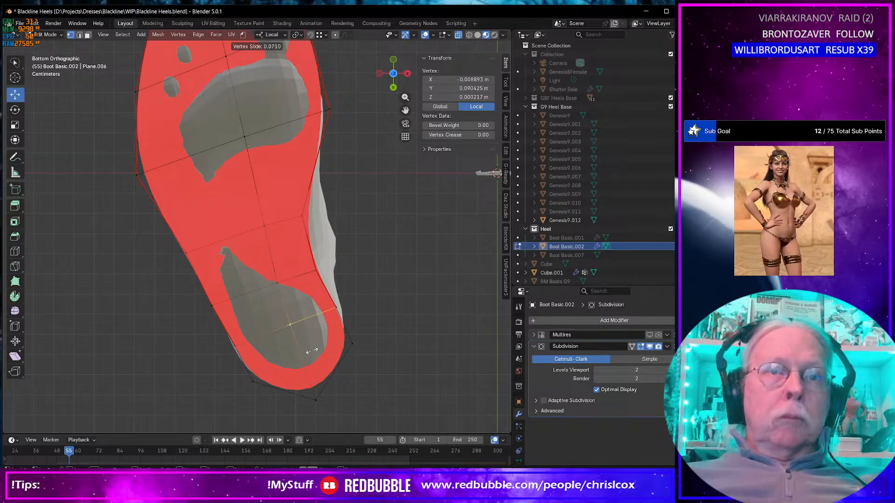
click(311, 351)
scroll(282, 288, down, 3)
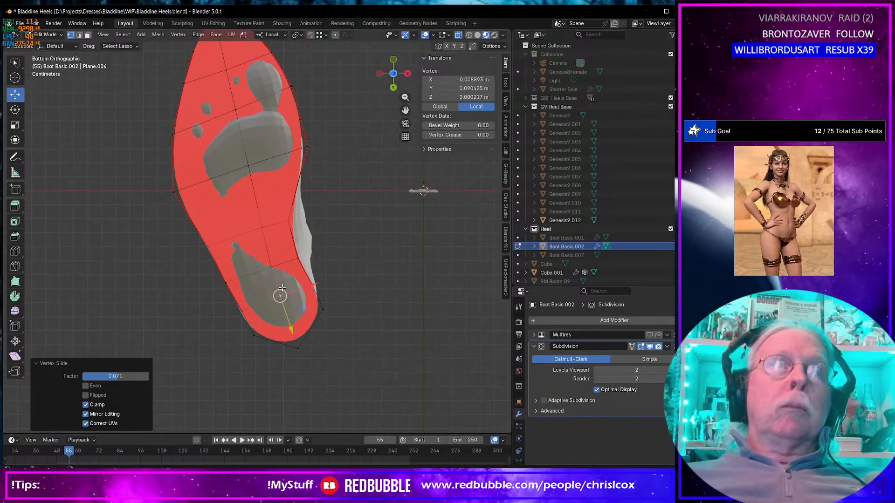
scroll(282, 288, up, 2)
key(Tab)
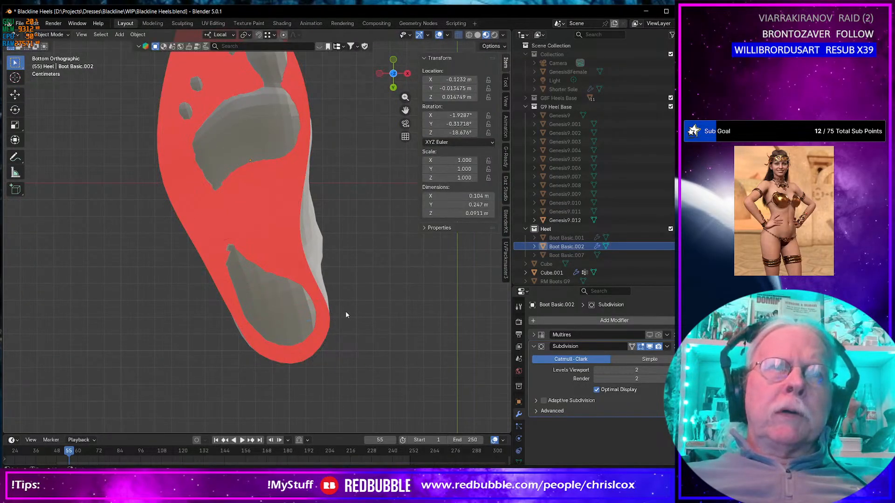
middle_drag(345, 314, 177, 140)
middle_drag(132, 31, 272, 407)
key(Tab)
key(Tab)
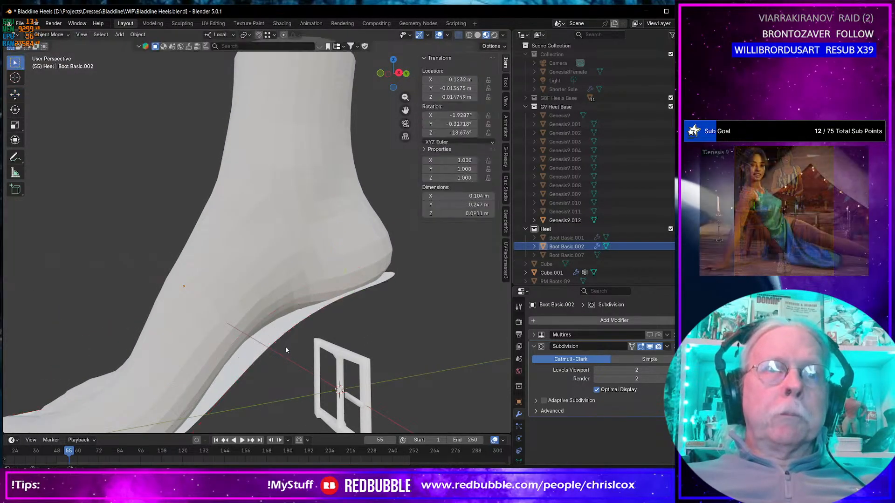
key(Tab)
key(Tab)
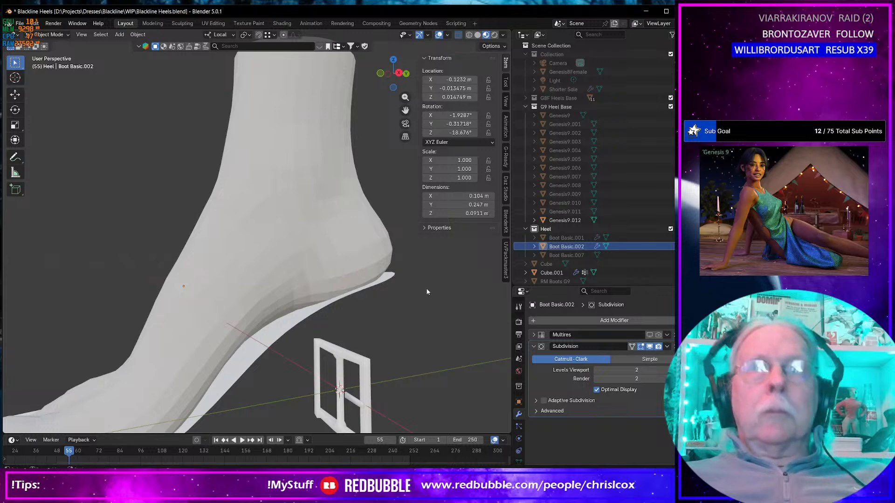
key(shift+d)
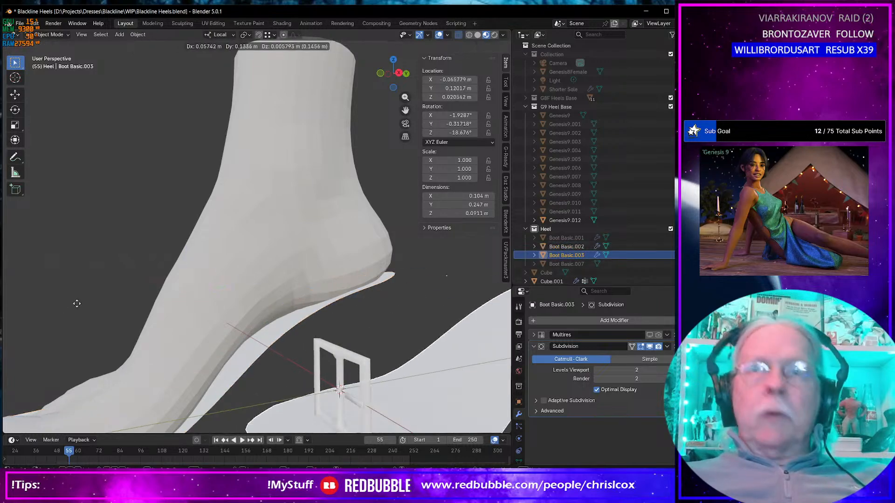
click(93, 295)
key(ctrl+z)
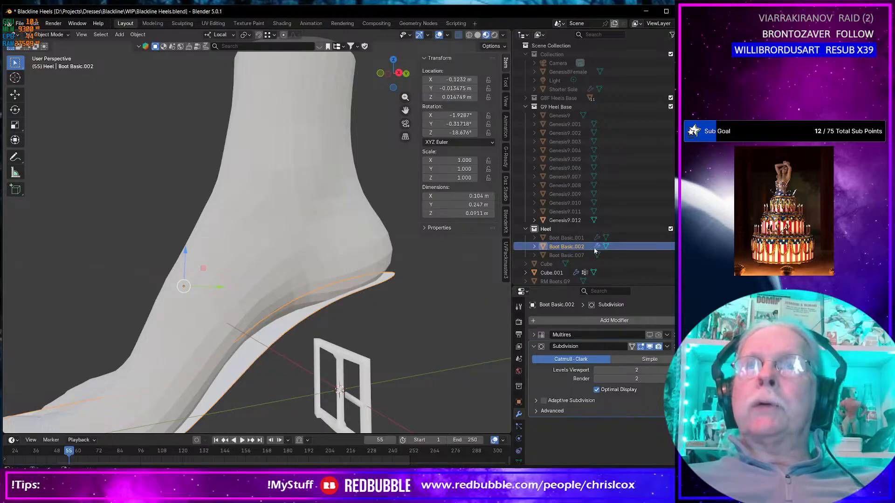
- Duplicate the Boot Basic.002 sole in place and hide the original
scroll(326, 345, down, 5)
key(shift+d)
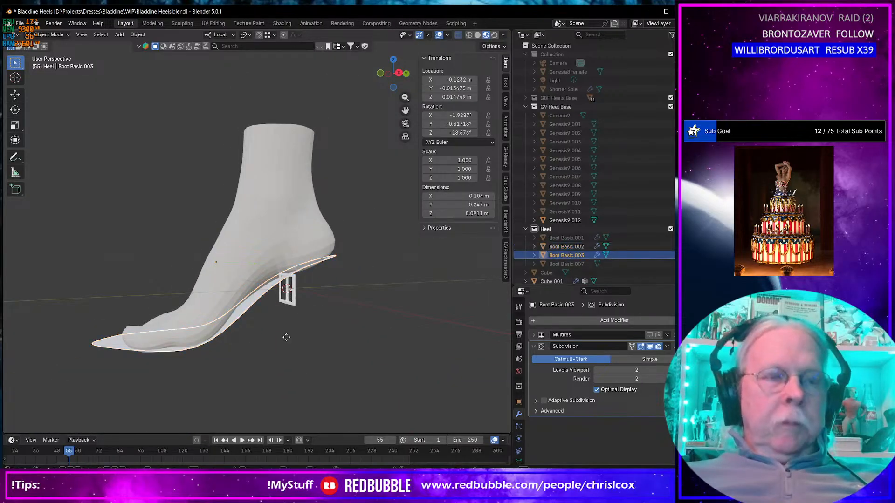
right_click(286, 337)
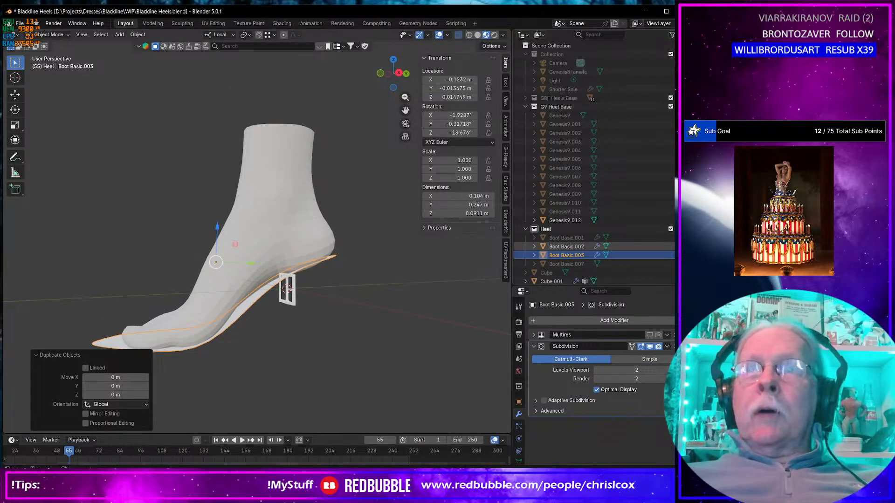
click(578, 255)
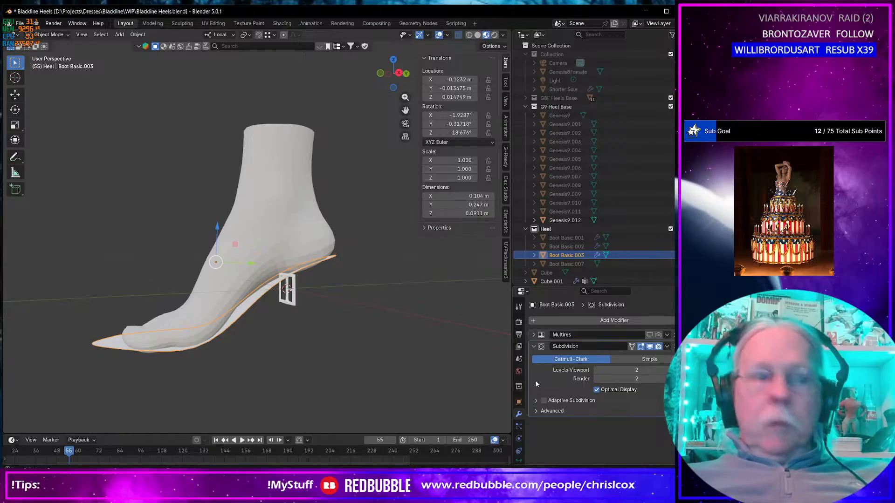
- Apply the sole copy's Subdivision modifier and unwrap its entire mesh with the Minimum Stretch method
key(ctrl+x)
key(Tab)
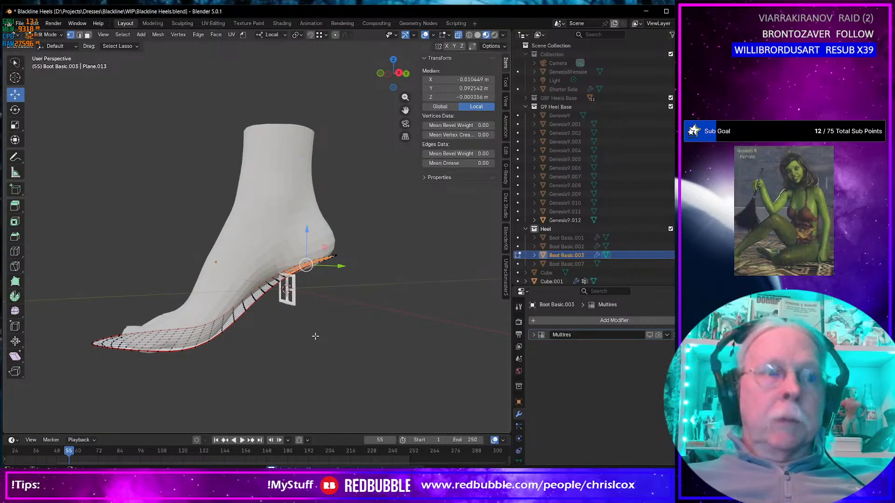
key(a)
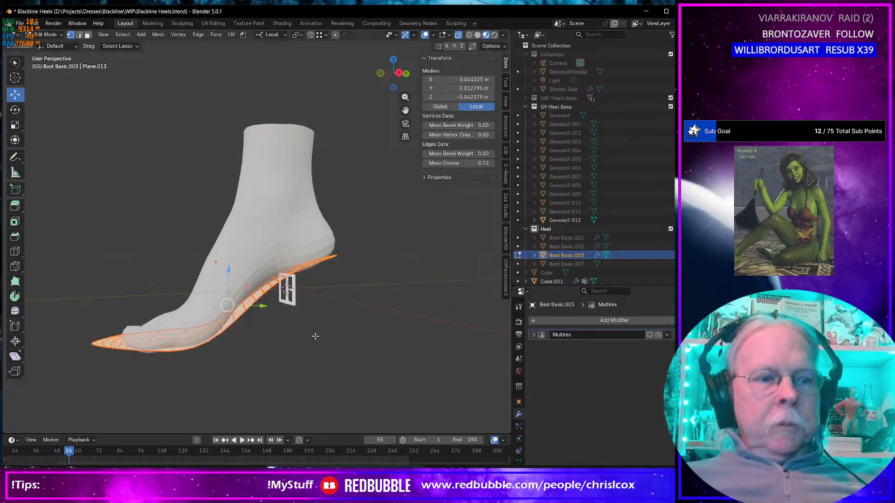
key(u)
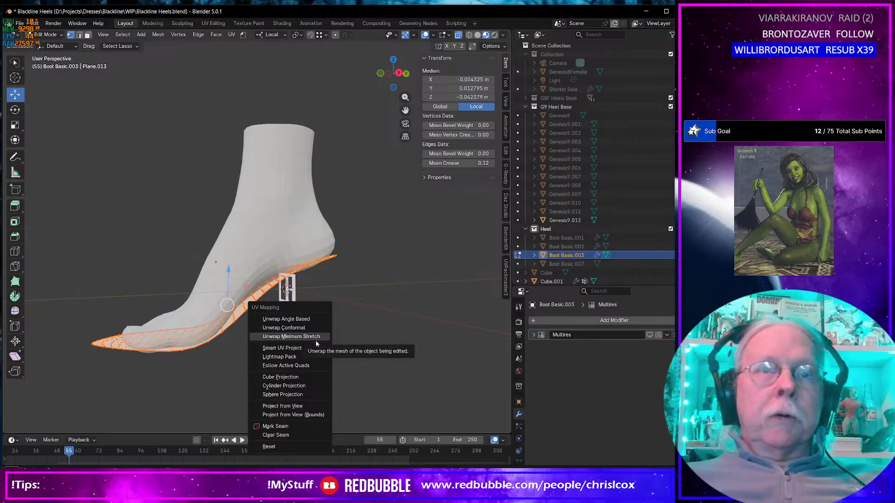
click(317, 337)
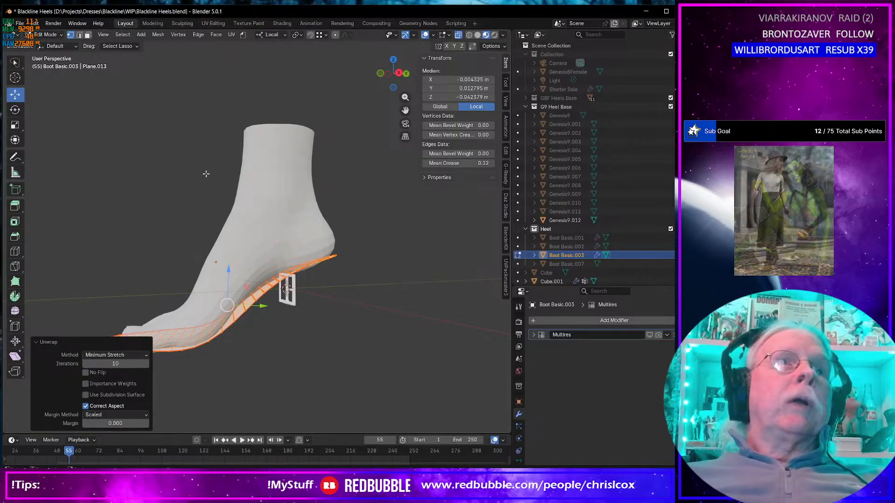
key(Tab)
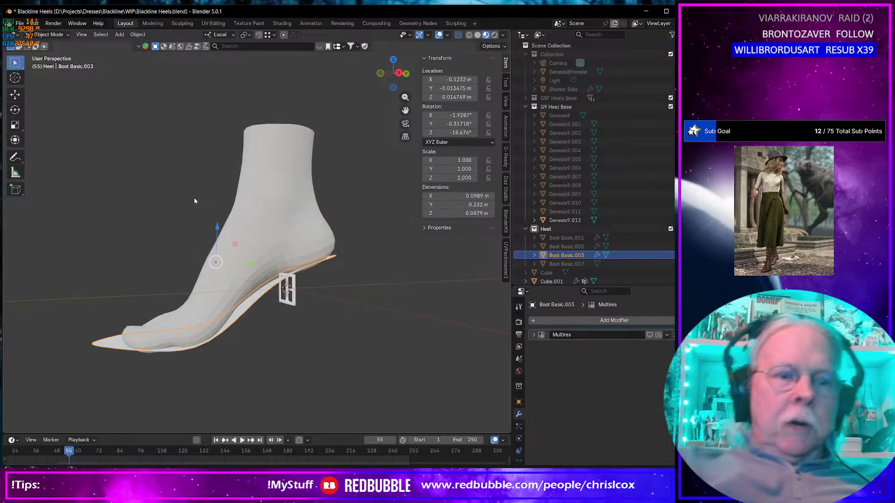
- Export the unwrapped sole over Blackline Heels Sole.obj, switch to Marvelous Designer and delete the old sole pattern
key(ctrl+shift+e)
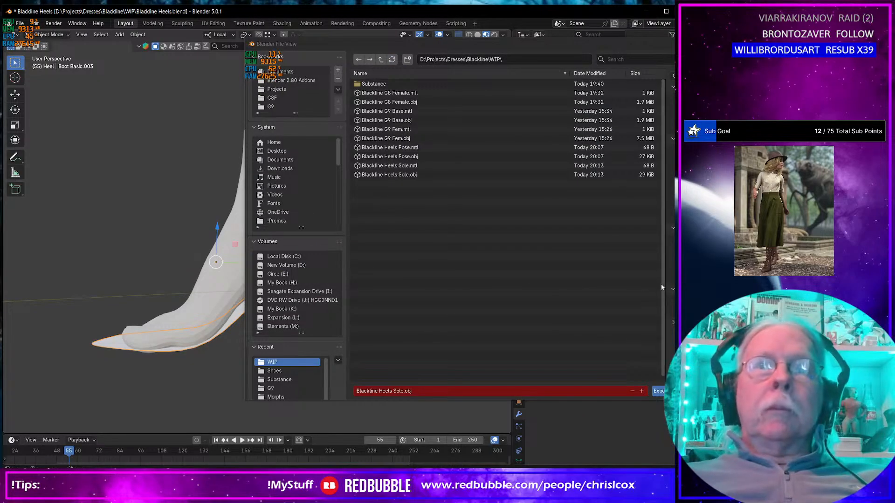
click(658, 391)
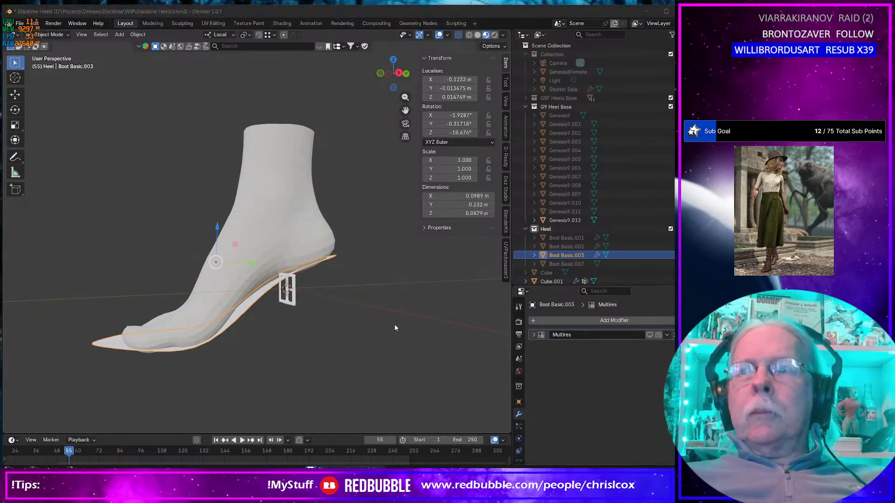
key(alt+Tab)
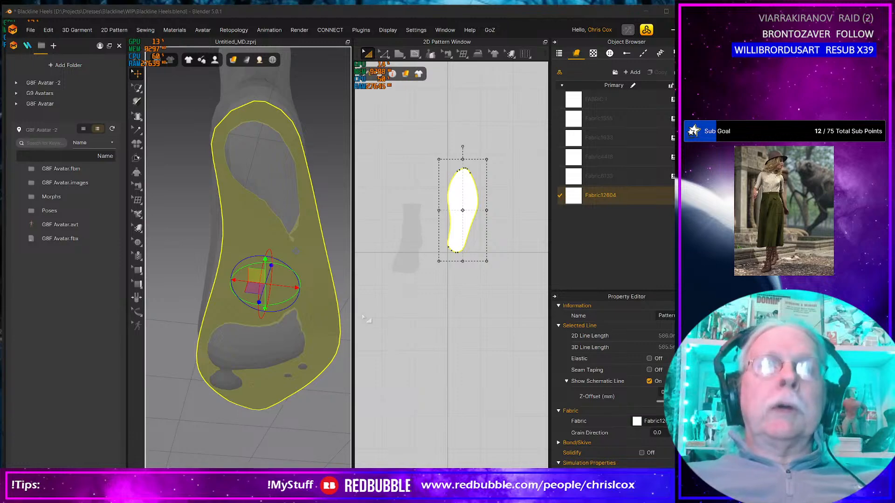
key(Delete)
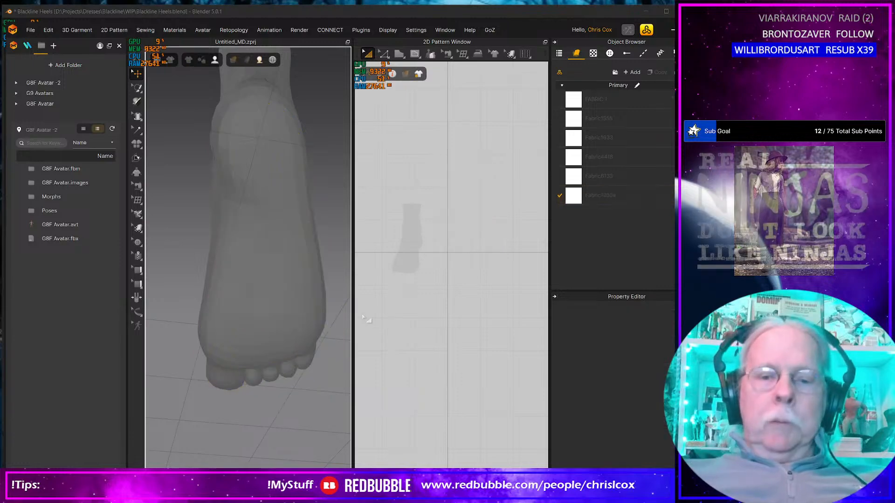
- Add Blackline Heels Sole.obj as a garment in metres at 100% scale, with 2D patterns traced from the UV map
click(31, 29)
mouse_move(102, 121)
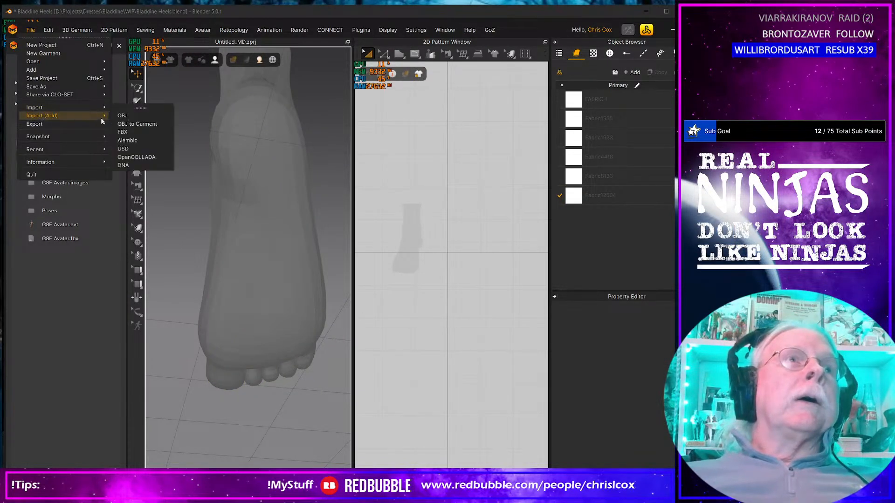
click(135, 127)
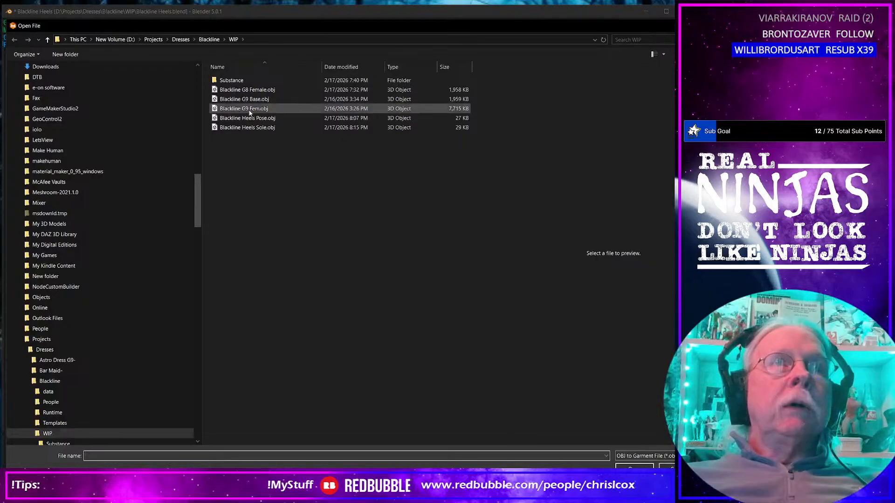
click(260, 128)
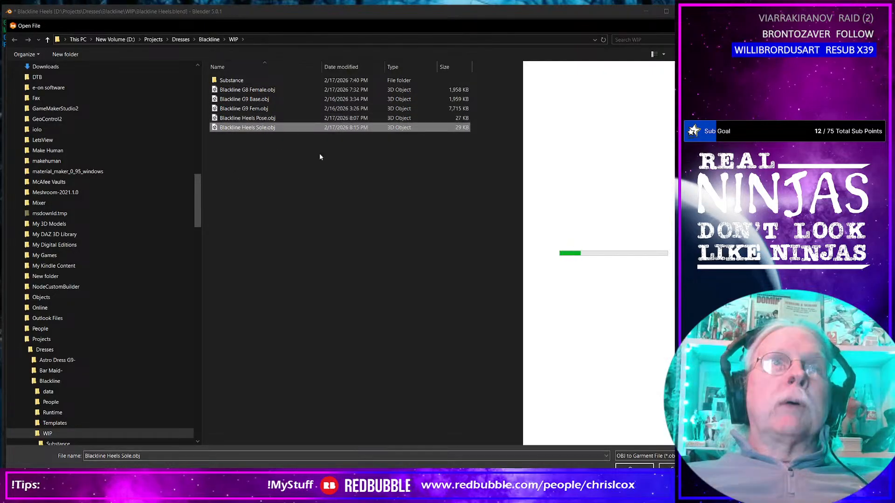
click(634, 469)
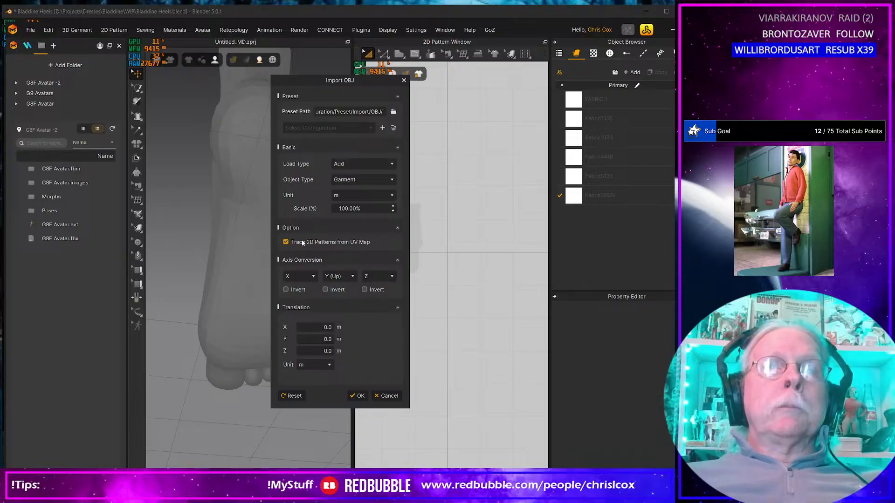
click(358, 396)
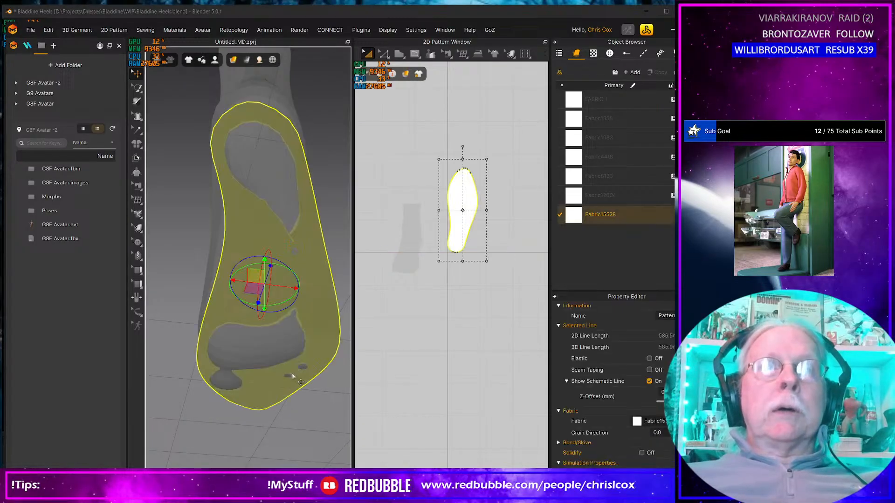
- Convert the two outer corner points at the sole pattern's heel end to curve points, using Maintain Curve
middle_drag(292, 374, 297, 346)
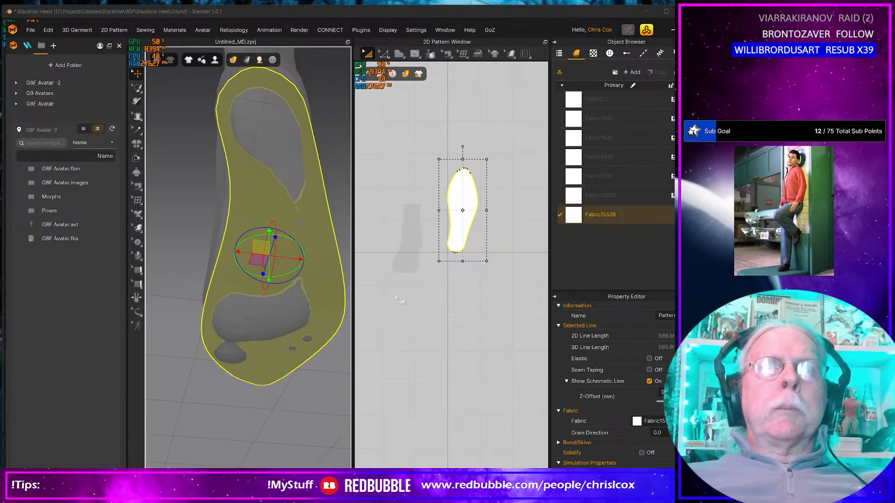
scroll(290, 278, up, 2)
scroll(272, 285, down, 3)
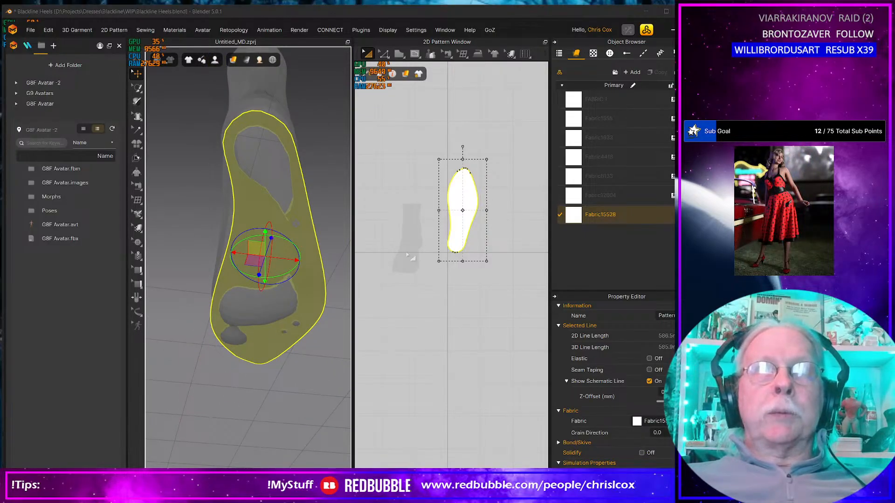
scroll(407, 255, up, 5)
scroll(423, 327, up, 1)
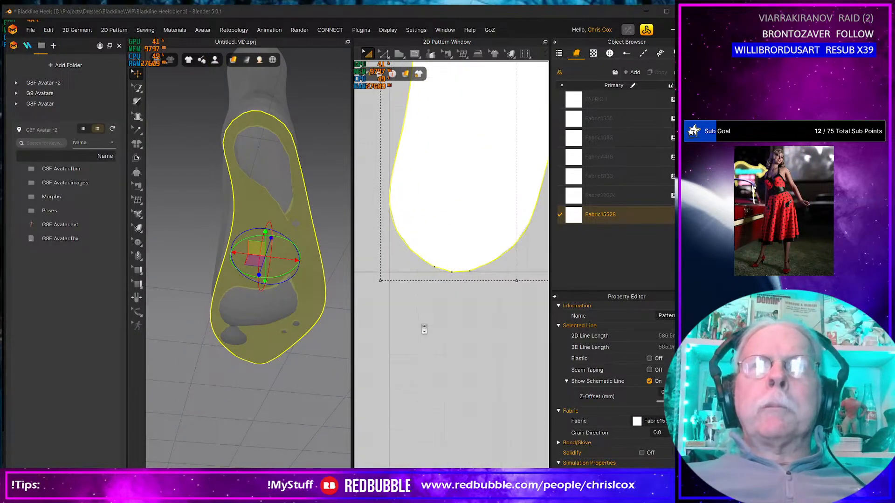
key(v)
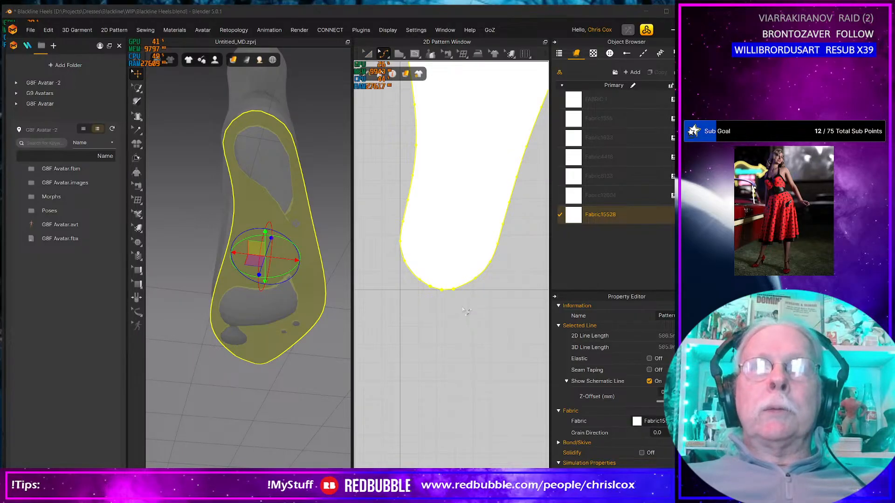
key(a)
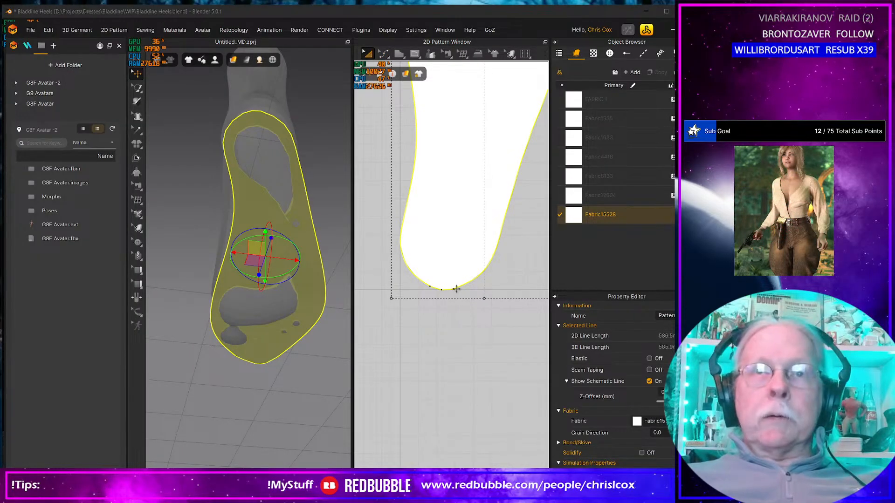
key(z)
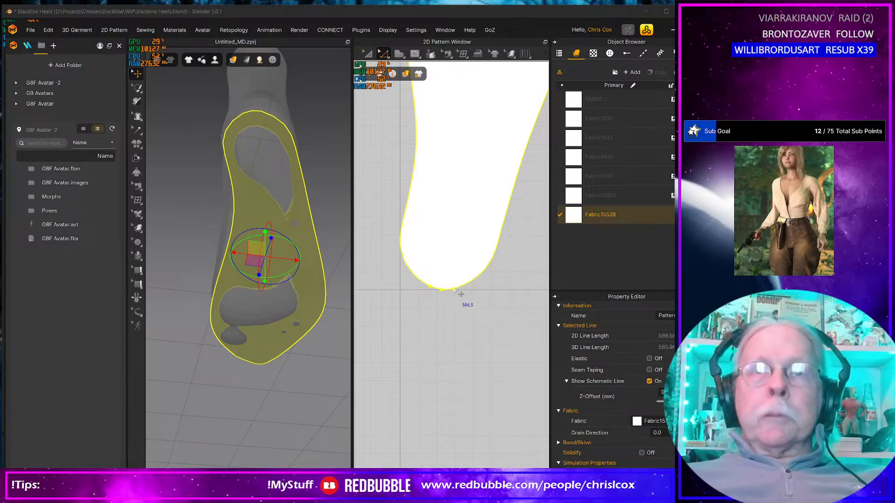
click(455, 292)
right_click(430, 285)
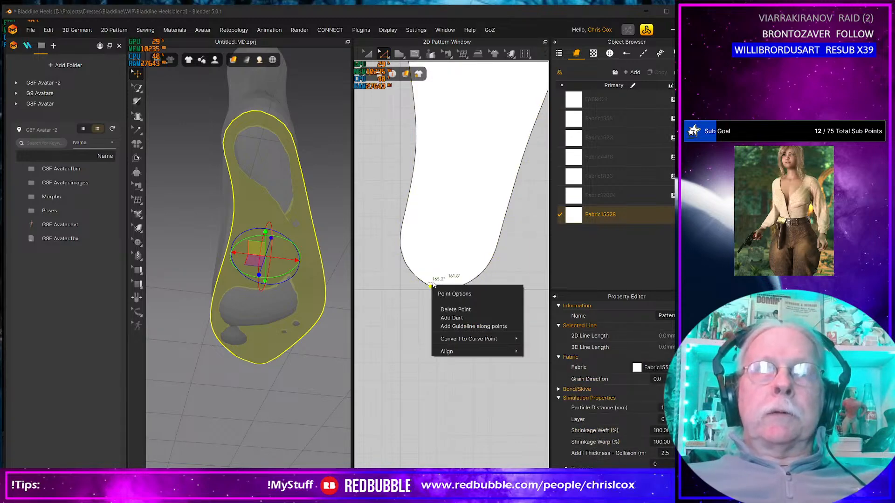
mouse_move(470, 339)
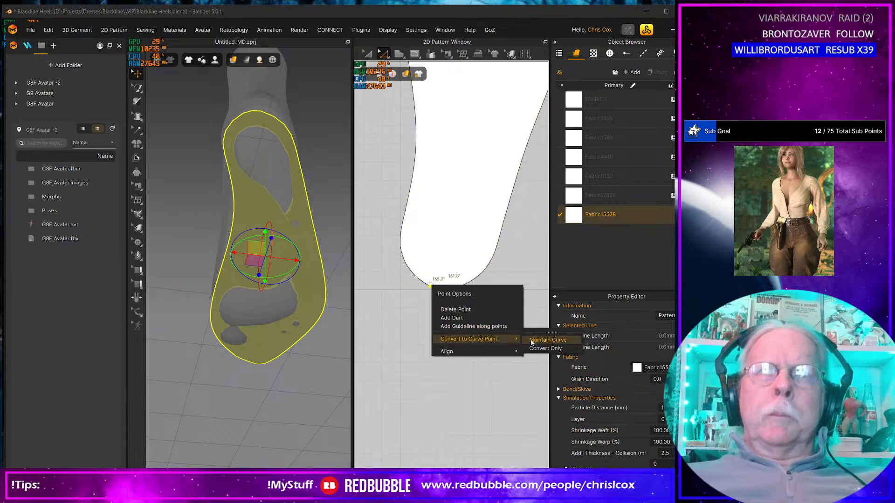
click(548, 340)
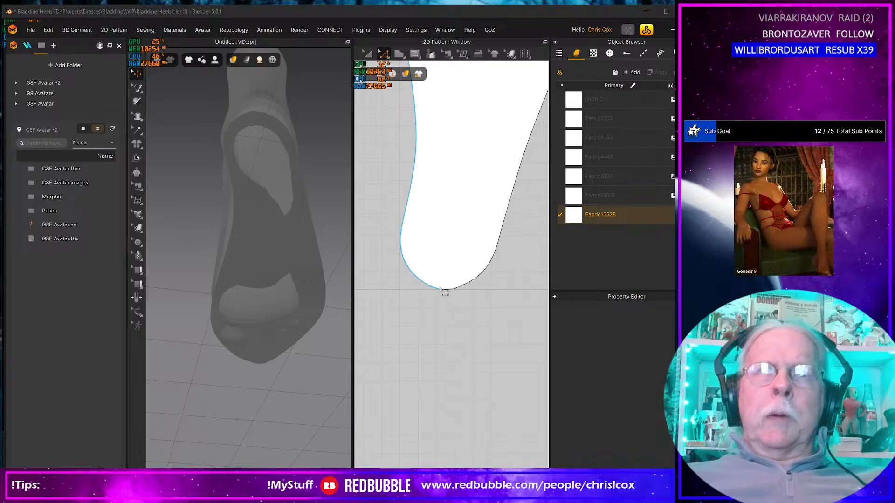
- Convert the remaining corner point at the heel's lowest spot to a curve point with Maintain Curve
click(442, 289)
right_click(442, 290)
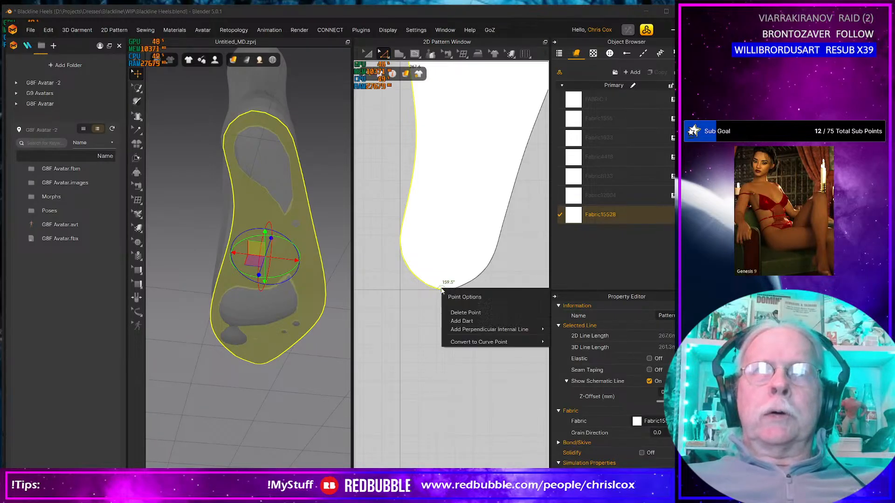
mouse_move(522, 342)
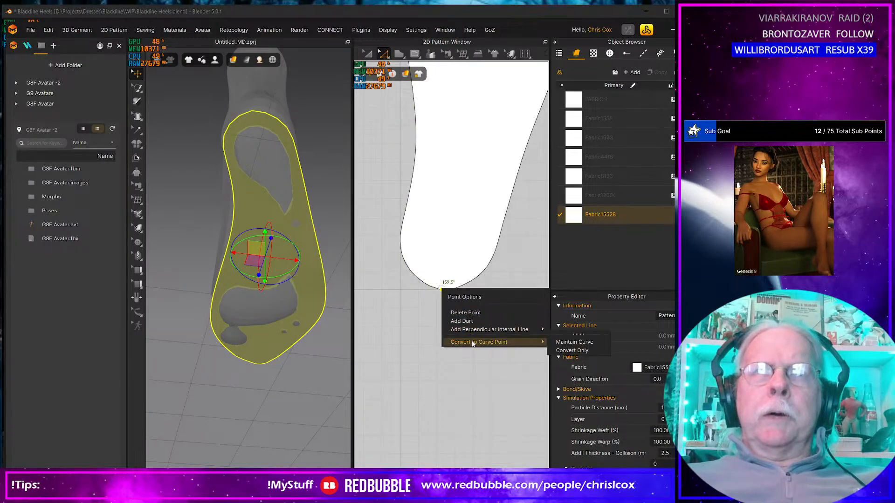
click(564, 342)
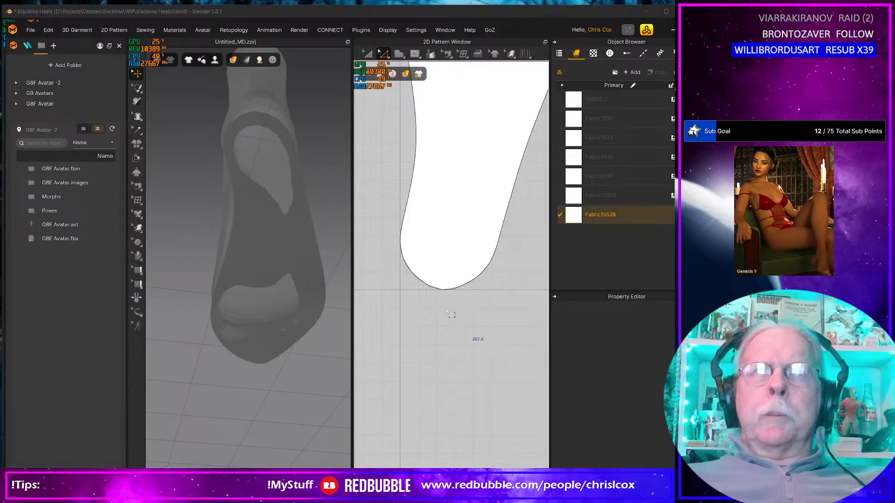
scroll(442, 309, down, 8)
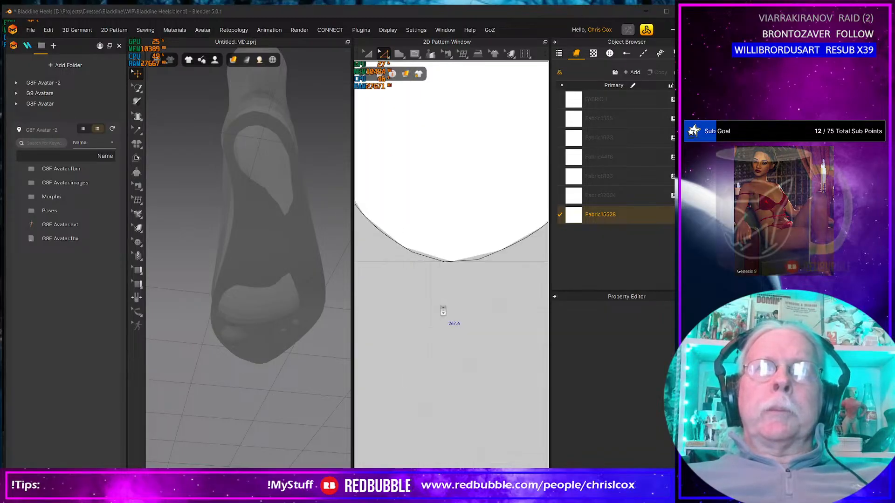
scroll(439, 302, up, 5)
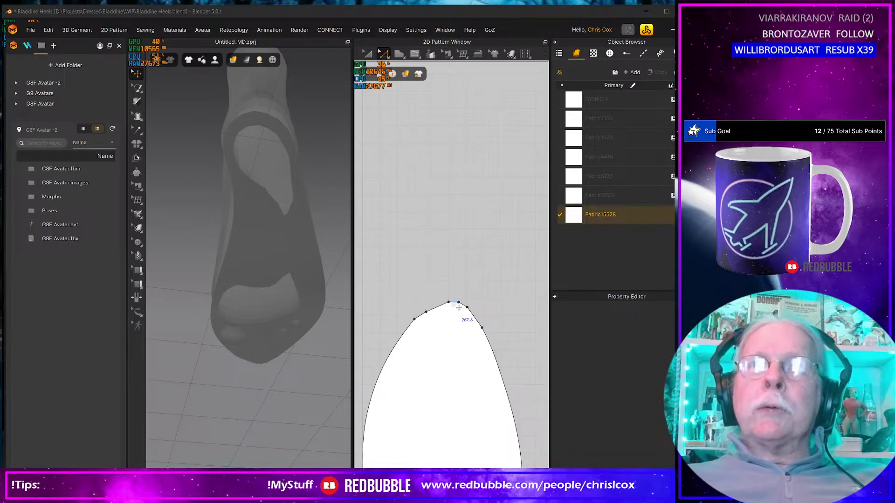
click(439, 316)
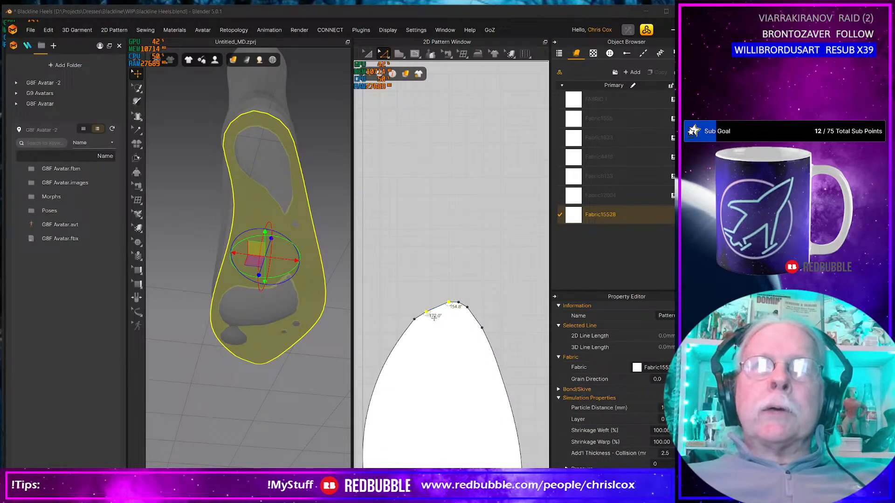
shift+click(415, 319)
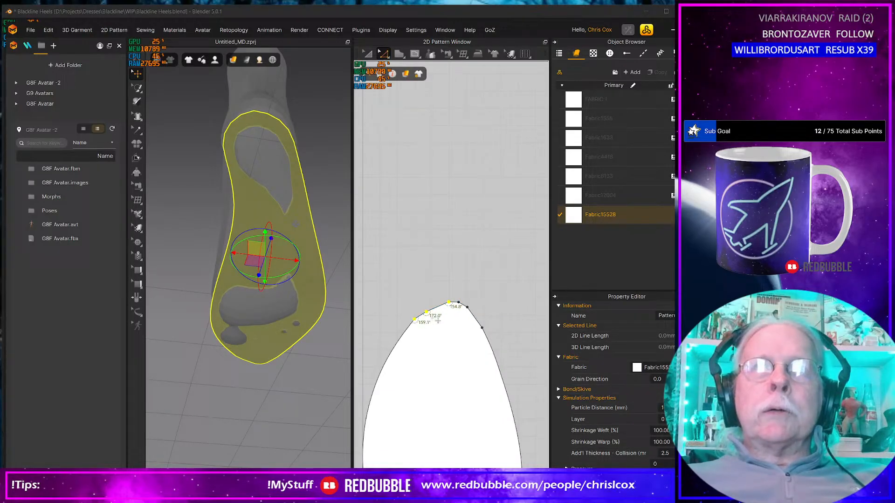
shift+click(470, 311)
shift+click(483, 329)
right_click(480, 328)
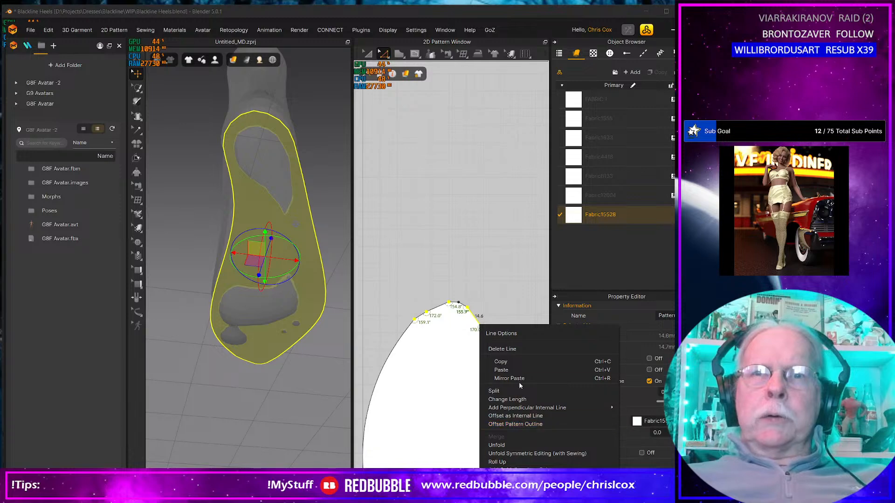
click(520, 299)
click(520, 297)
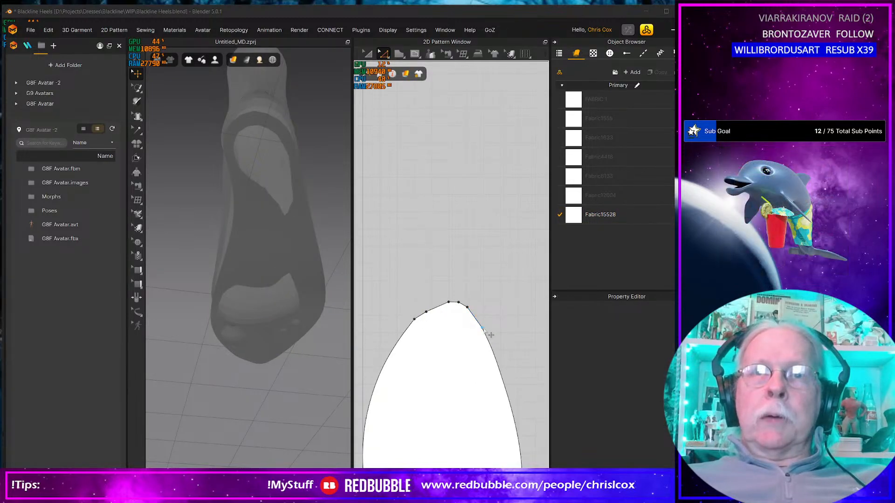
- Convert the three corner points to the right of the toe tip to curve points, one by one, with Convert Only
click(482, 329)
right_click(484, 330)
mouse_move(574, 383)
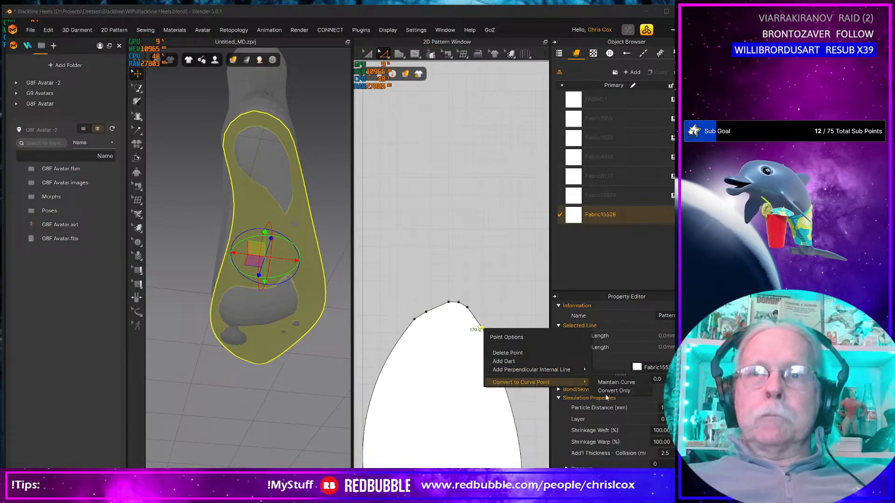
click(610, 392)
click(468, 310)
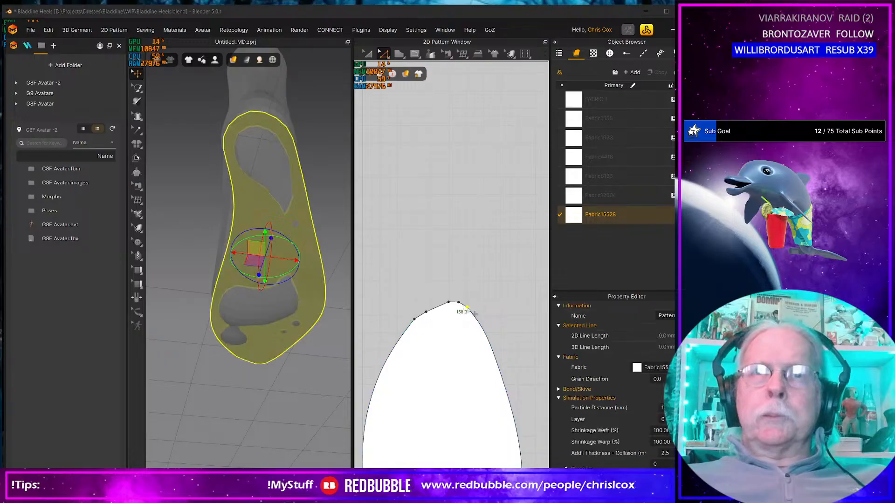
right_click(468, 309)
mouse_move(554, 362)
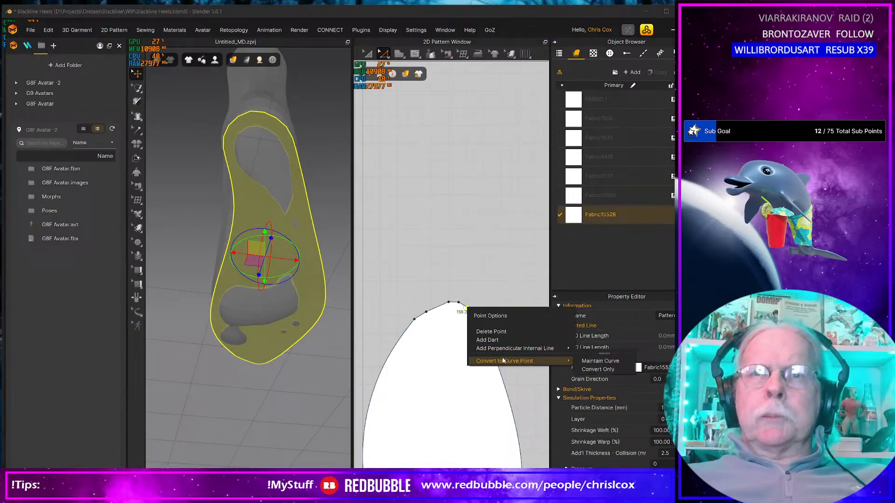
click(592, 369)
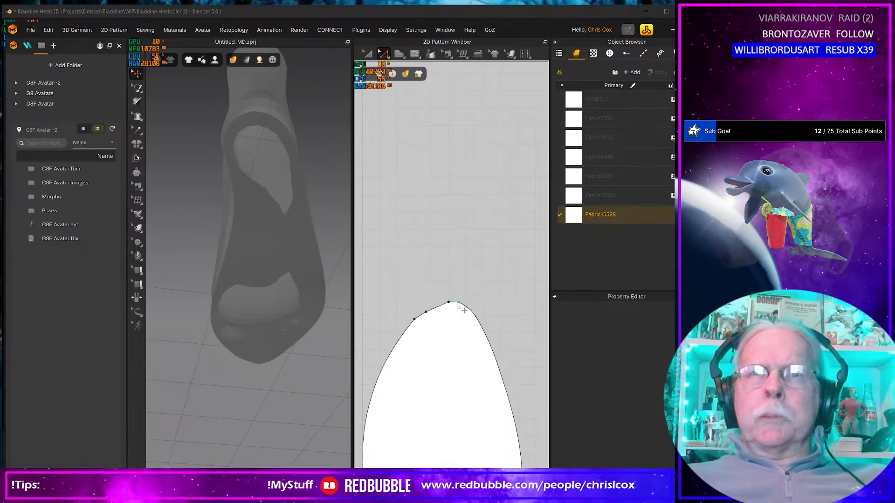
click(464, 309)
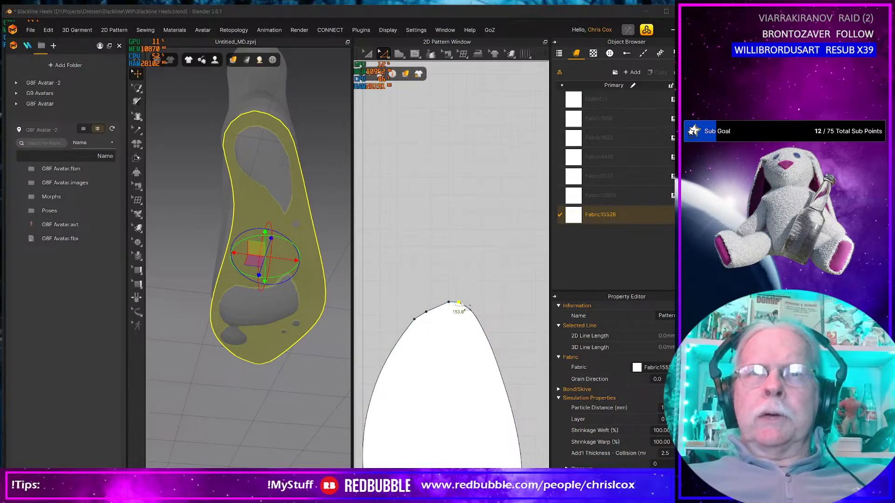
right_click(459, 304)
mouse_move(549, 359)
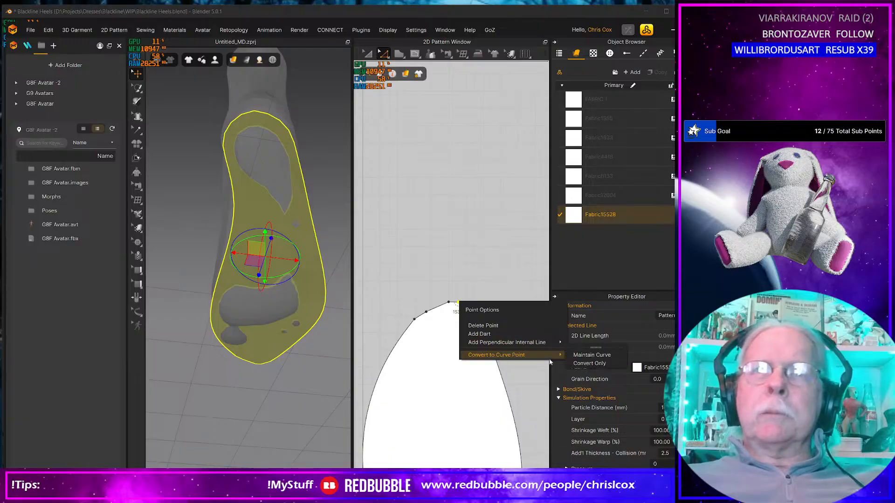
click(590, 363)
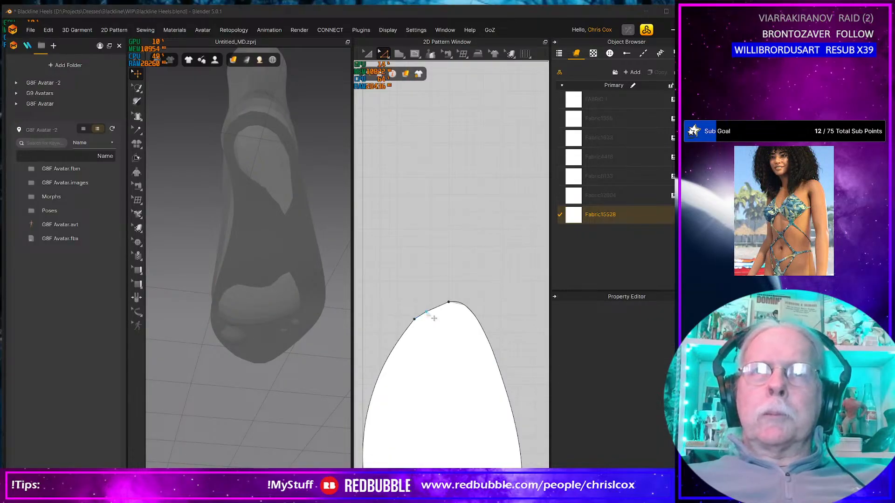
- Convert the two corner points to the left of the toe tip to curve points with Convert Only
click(426, 312)
right_click(426, 312)
mouse_move(513, 365)
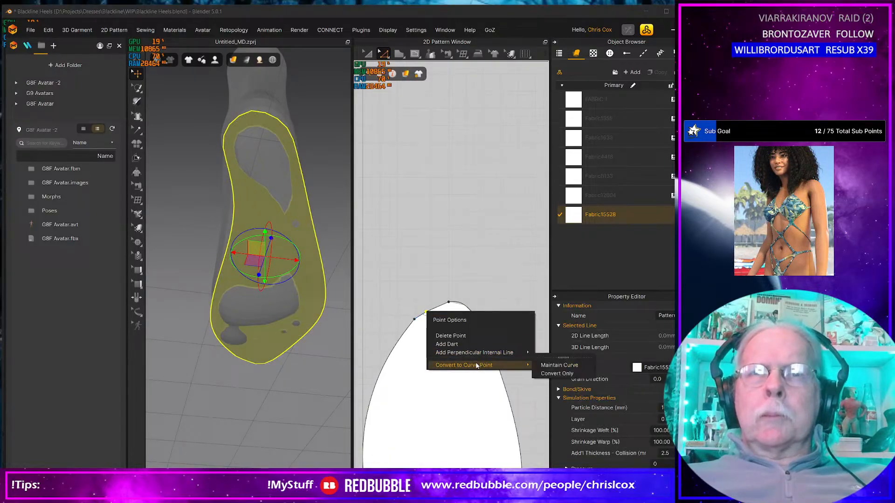
click(545, 373)
click(414, 321)
right_click(414, 321)
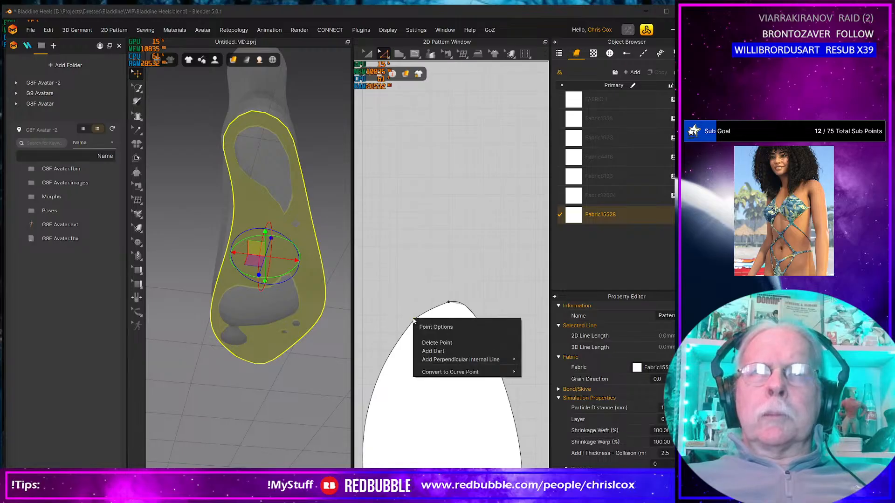
mouse_move(494, 372)
click(536, 376)
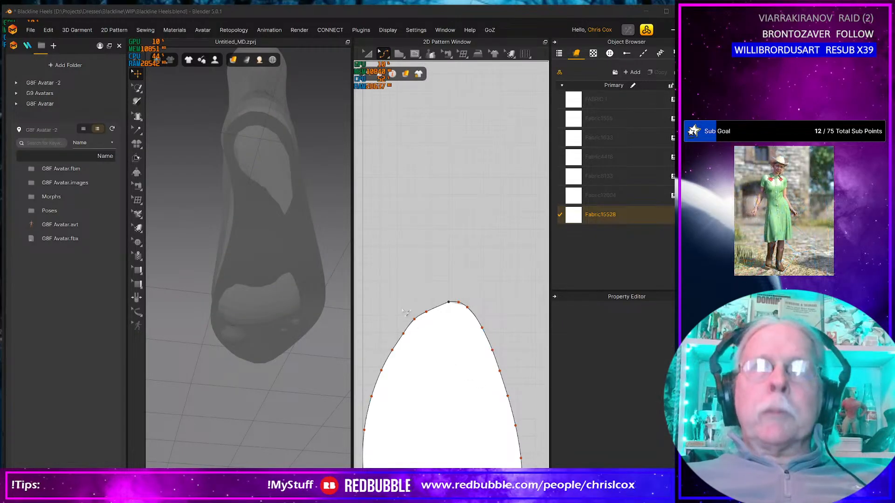
- Delete the outer converted curve point left of the toe tip and the curve point immediately right of it
click(414, 320)
key(Delete)
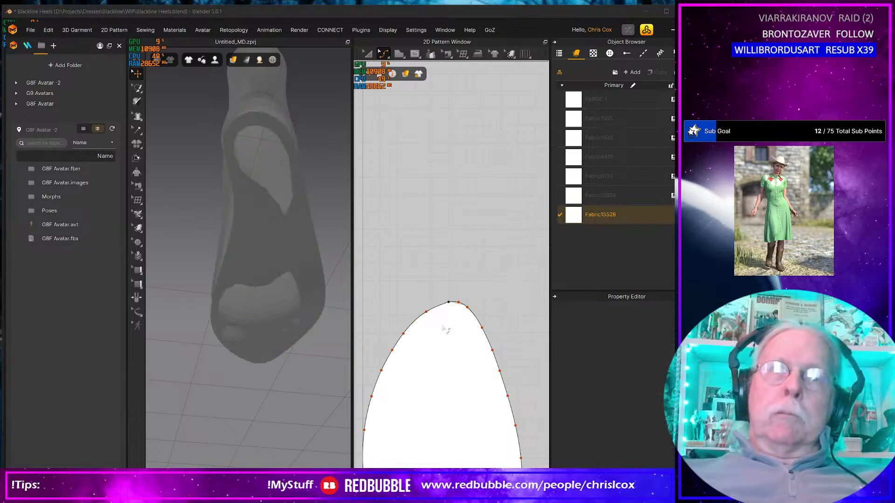
click(458, 302)
key(Delete)
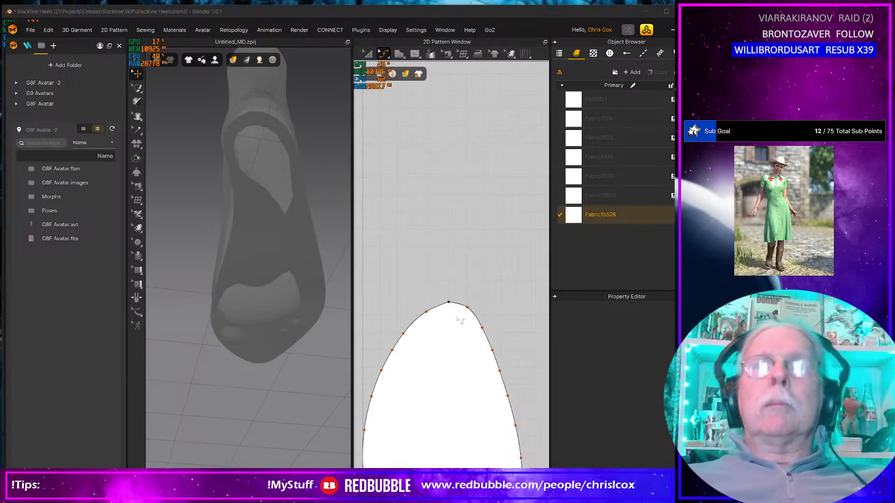
- Delete the dense cluster of curve points just left of the heel's lowest point
scroll(458, 320, down, 10)
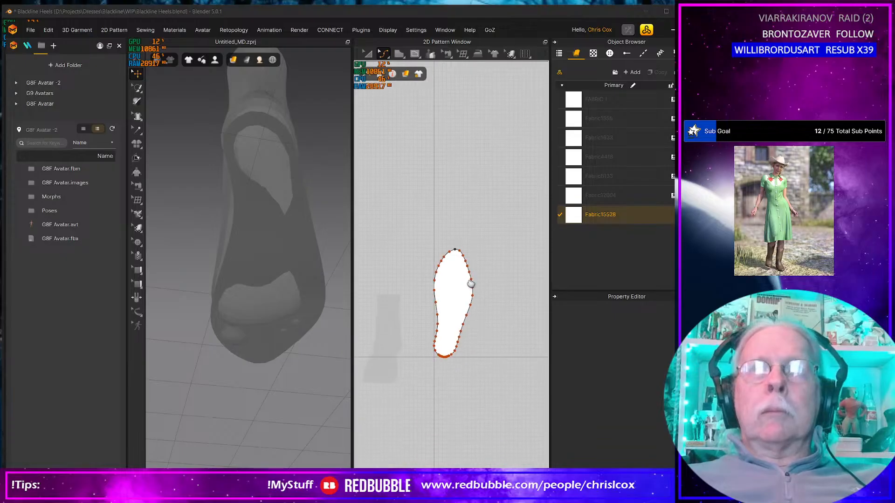
scroll(467, 362, up, 5)
scroll(421, 353, up, 5)
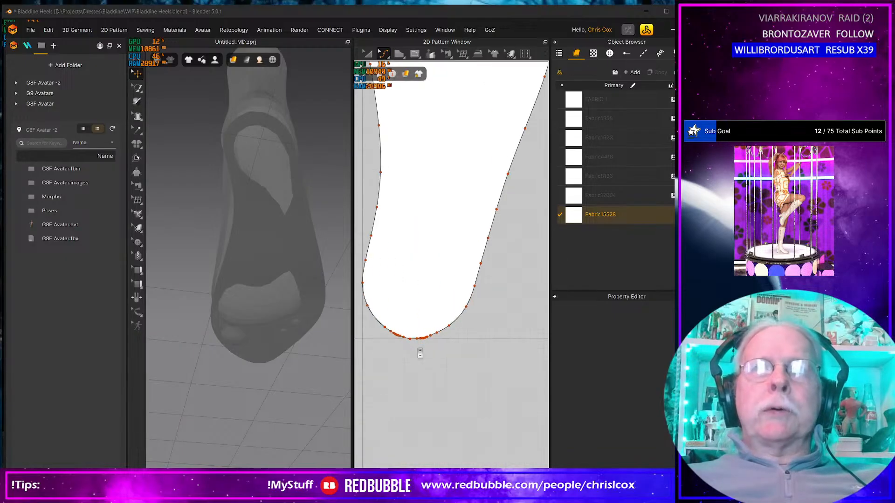
scroll(449, 355, up, 1)
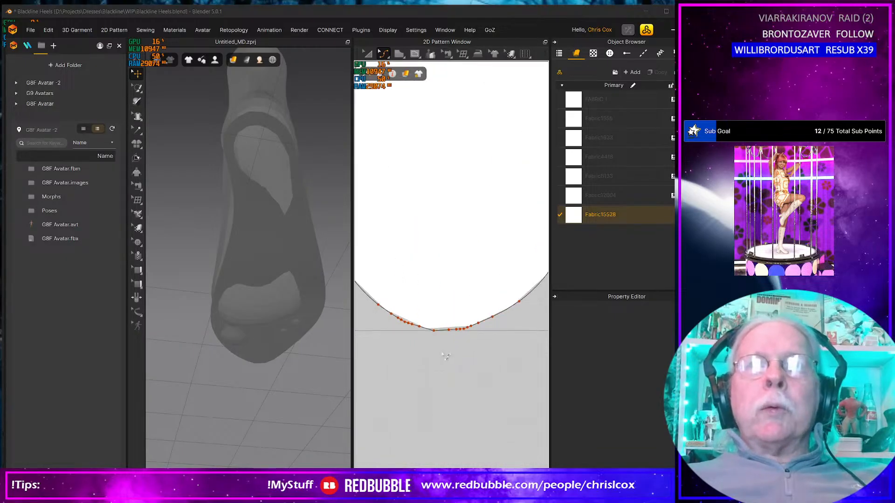
drag(423, 345, 389, 312)
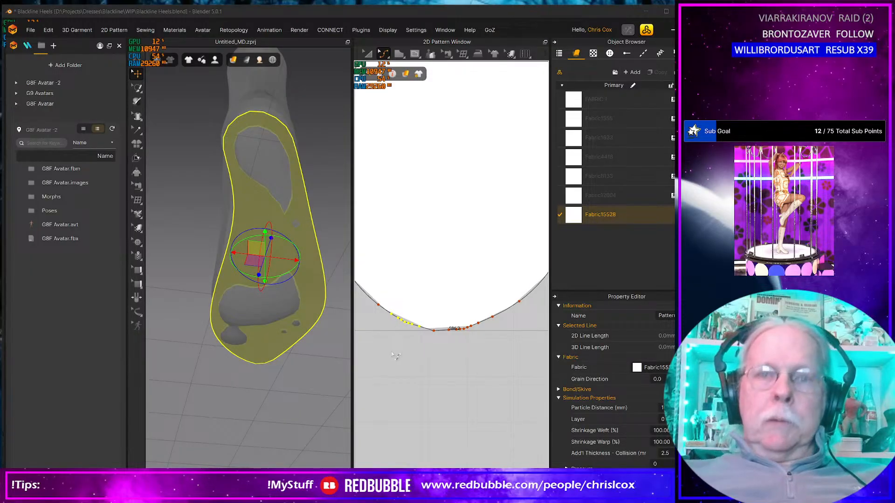
click(396, 356)
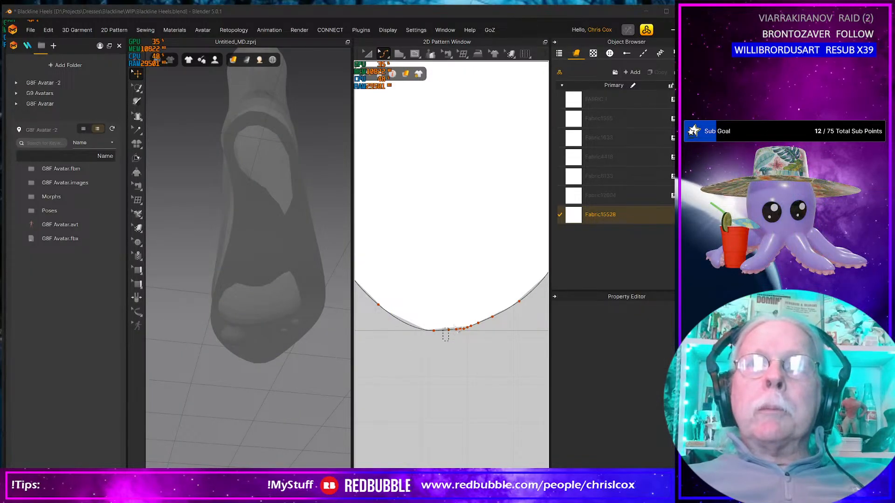
- Delete the dense cluster of curve points just right of the heel's lowest point
drag(444, 330, 502, 317)
key(Delete)
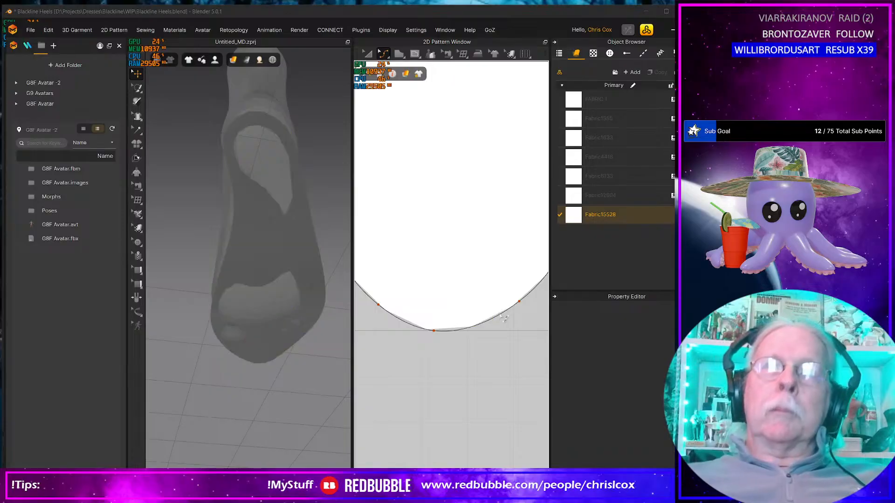
scroll(445, 332, down, 5)
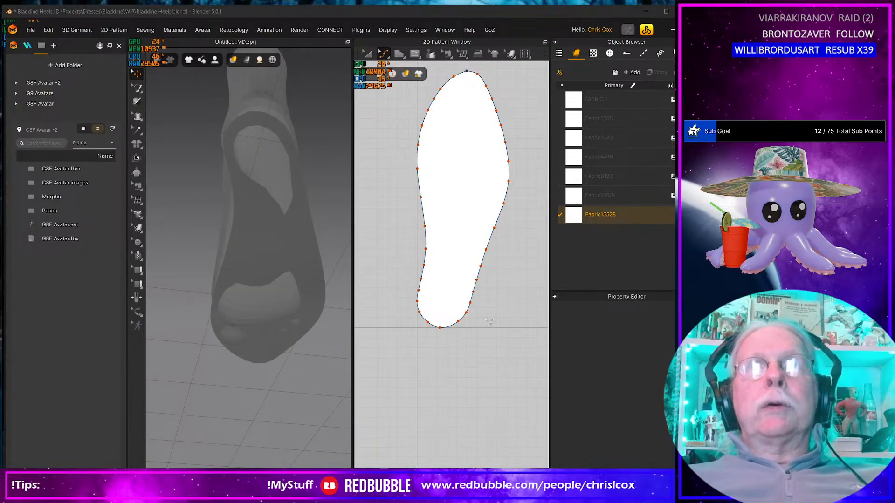
- Select the whole sole pattern and examine its toe area around the foot against the peep toe slingback reference photo in the browser
key(a)
click(450, 326)
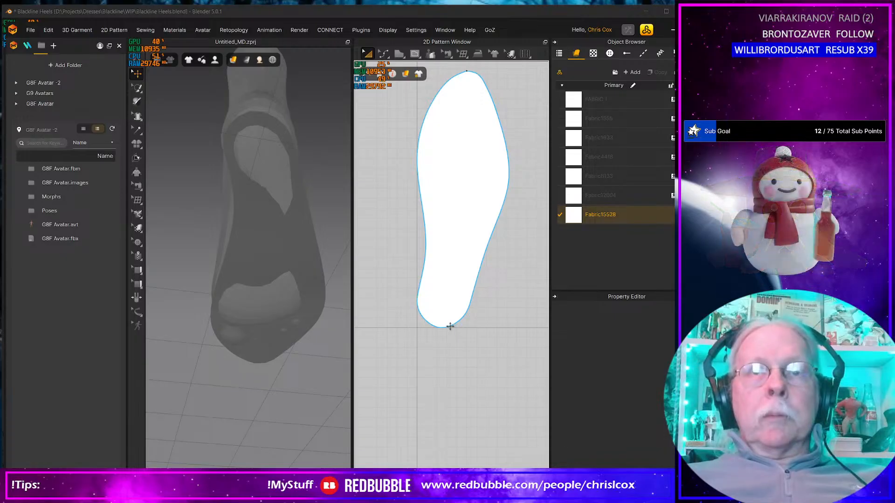
click(449, 326)
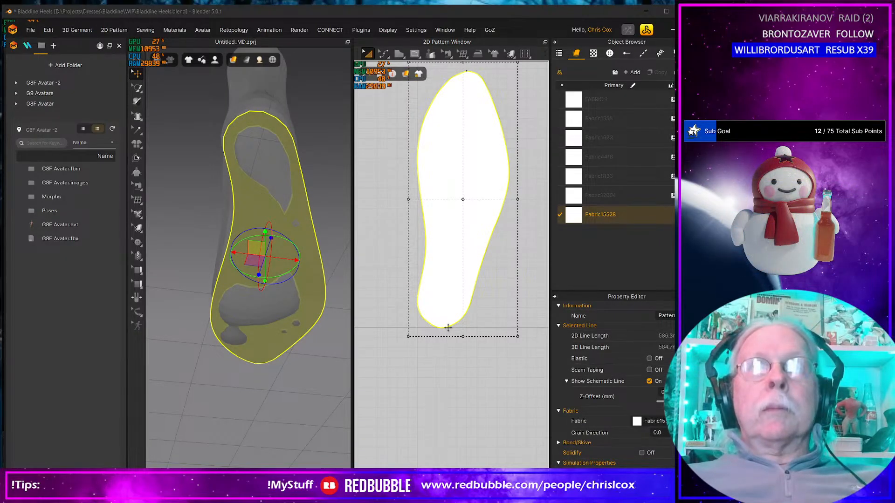
right_drag(271, 306, 302, 423)
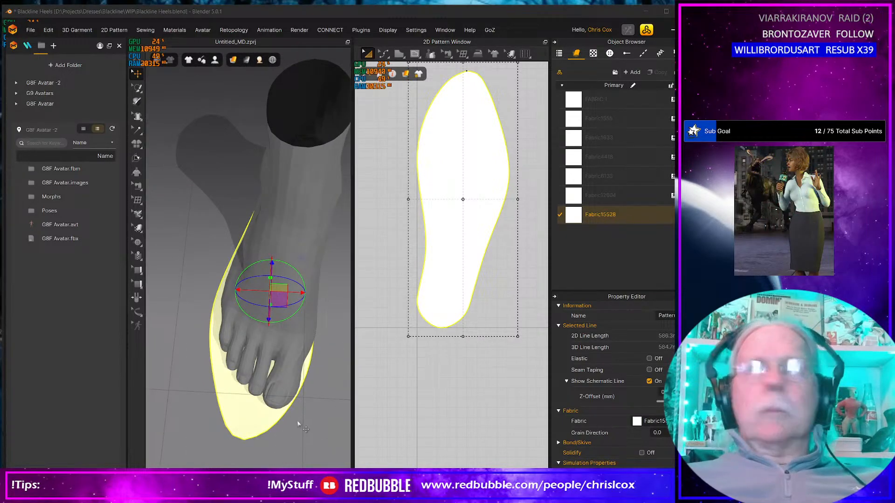
key(alt+Tab)
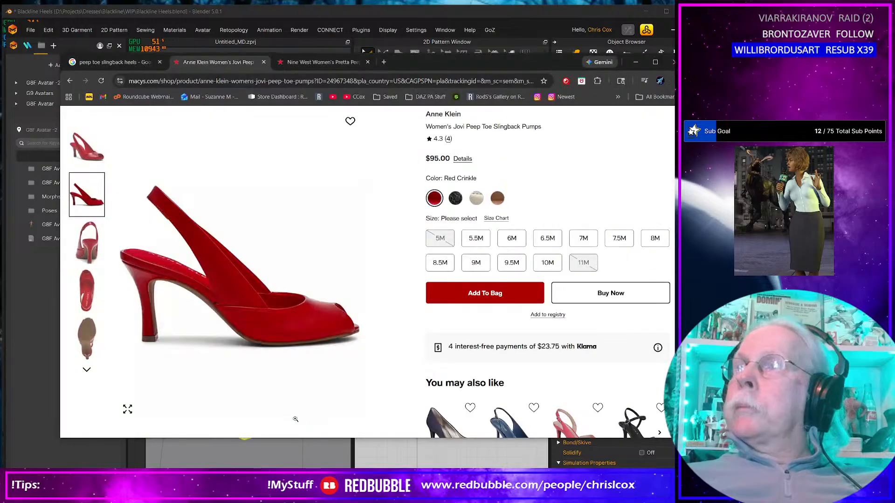
key(alt+Tab)
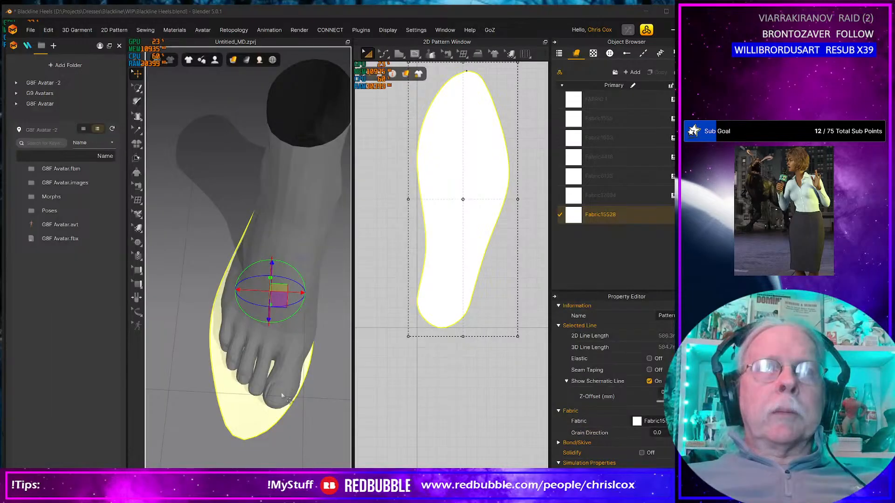
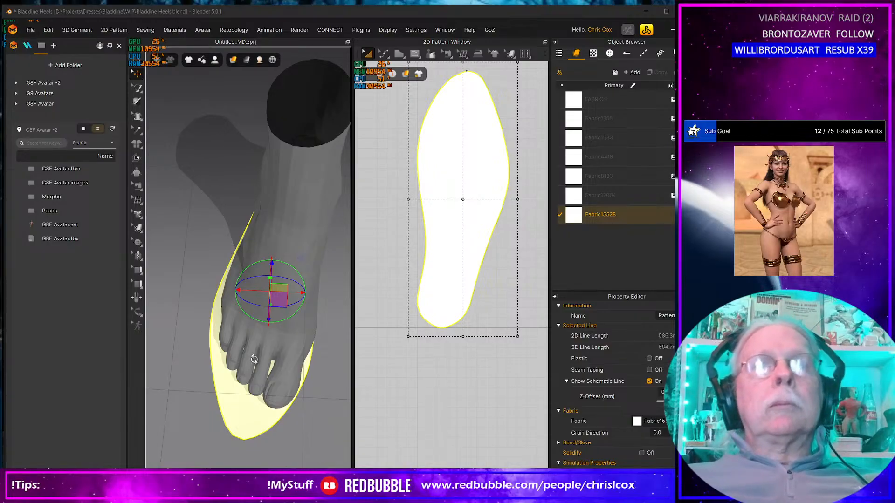
- Deselect the sole pattern and set the ground height in the simulation properties to -35
mouse_move(254, 360)
right_down()
mouse_move(306, 326)
mouse_move(300, 313)
mouse_move(241, 348)
mouse_move(257, 353)
right_up()
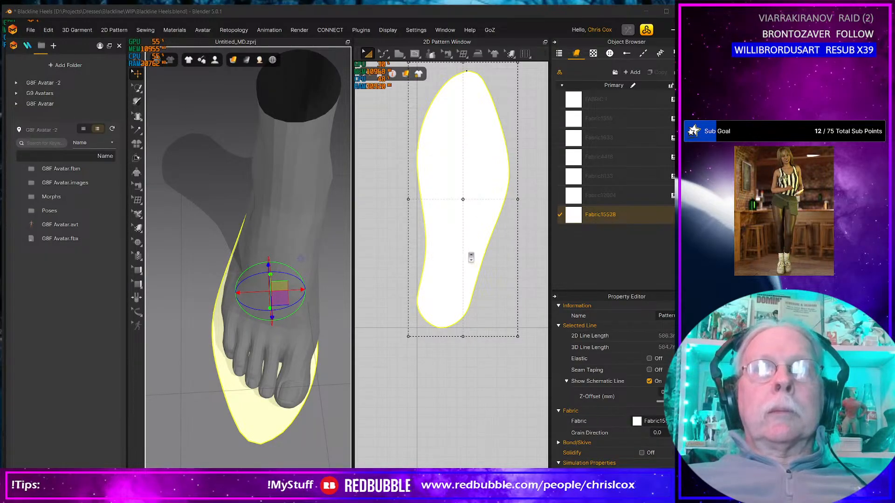
scroll(468, 255, down, 3)
right_drag(323, 343, 240, 415)
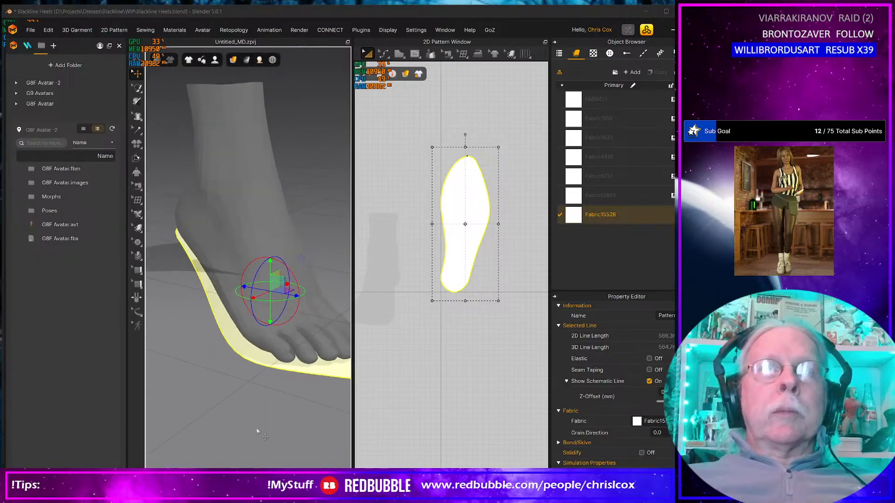
right_click(240, 415)
click(277, 394)
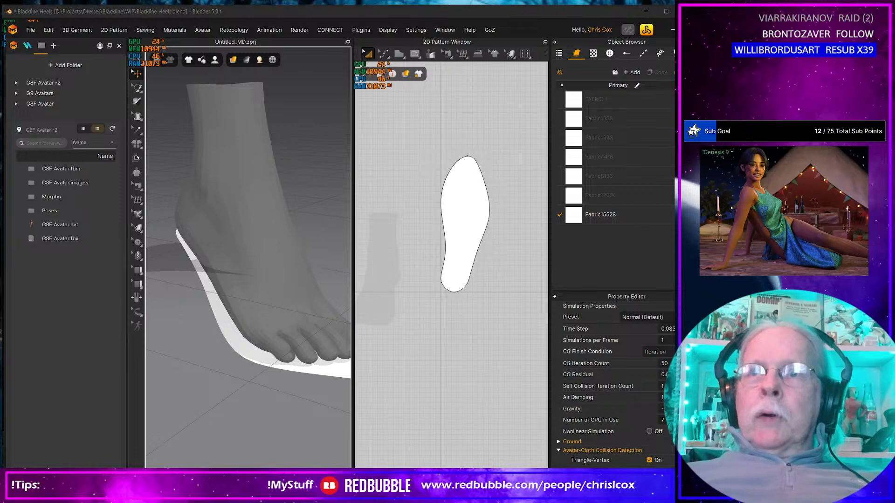
click(559, 442)
scroll(653, 419, down, 3)
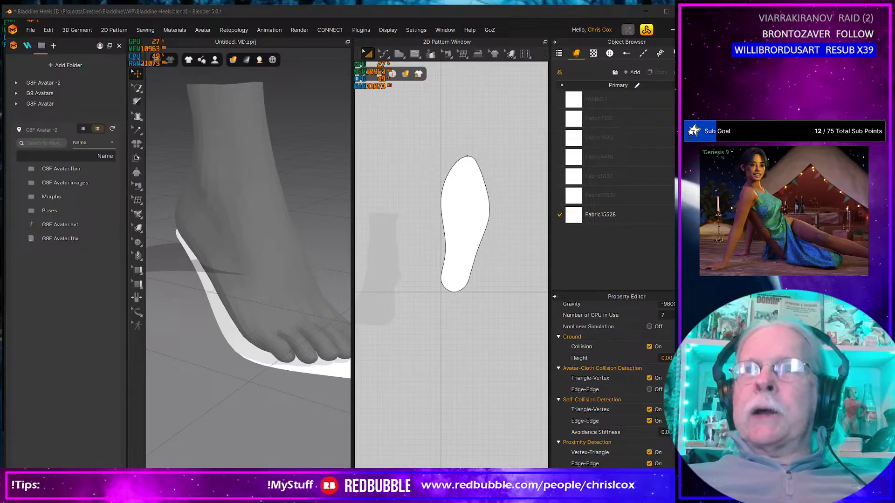
click(667, 359)
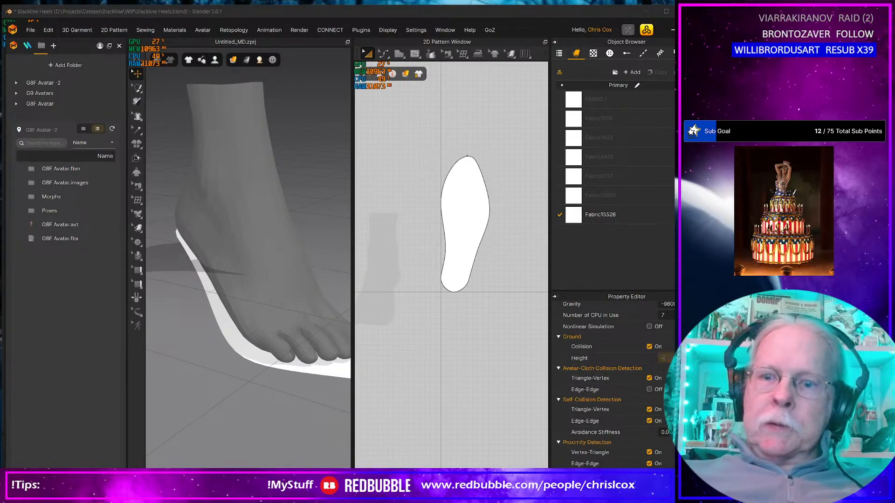
key(Return)
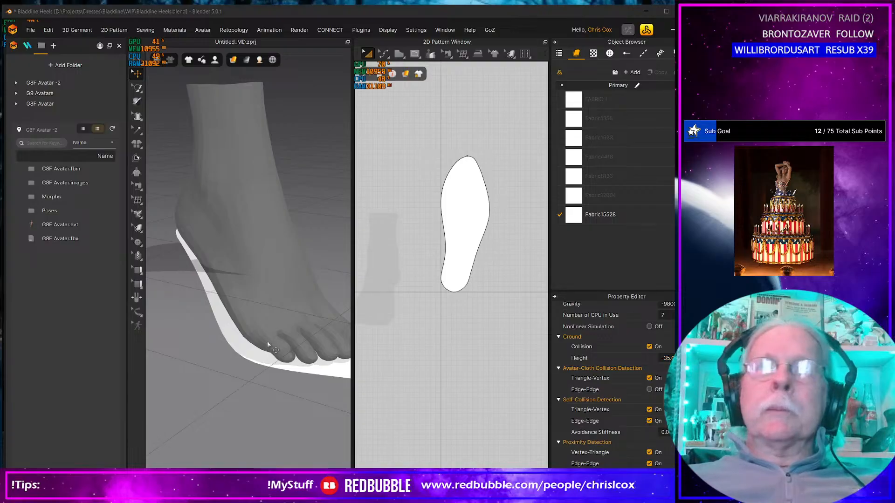
- Run the cloth simulation on the sole beneath the foot and undo it
scroll(273, 376, down, 2)
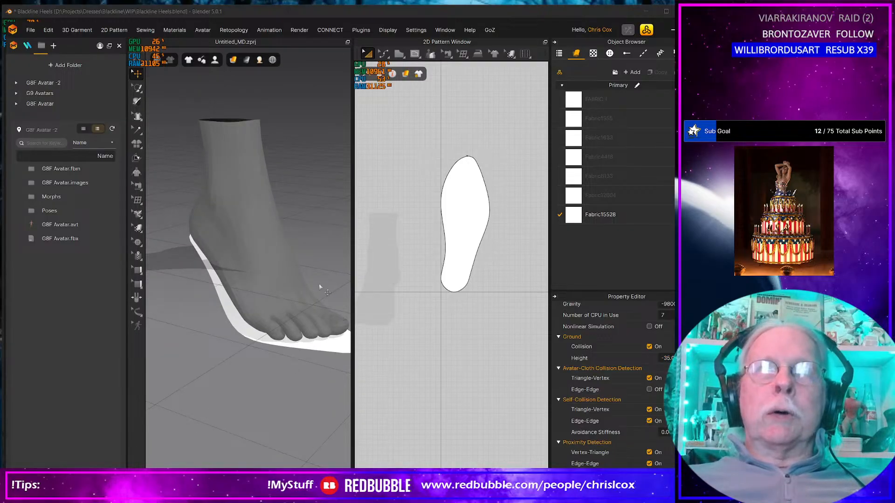
key(space)
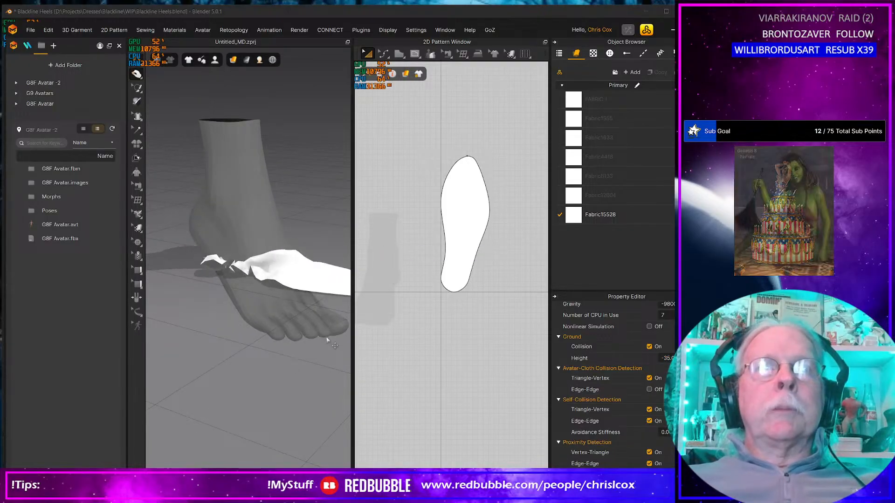
scroll(280, 340, down, 3)
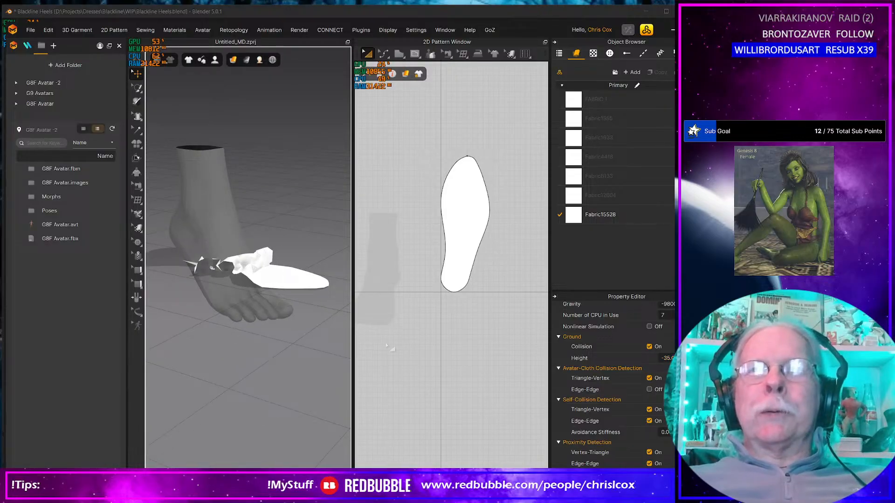
middle_drag(288, 329, 294, 333)
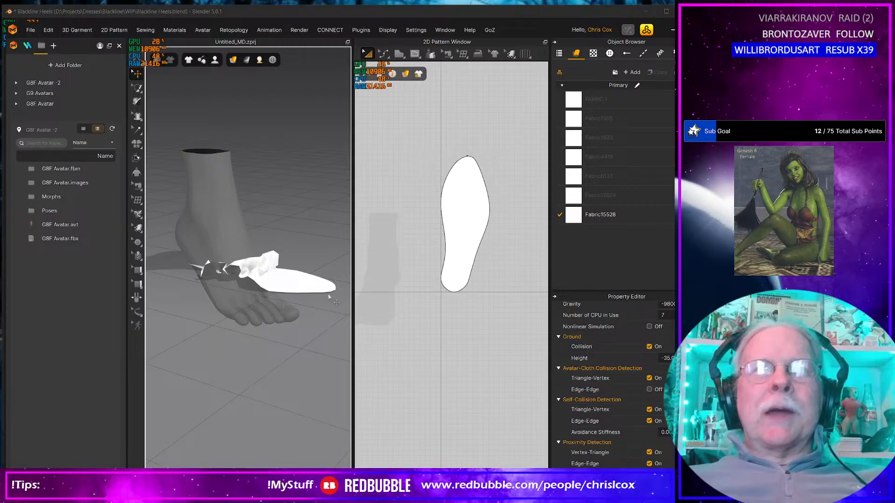
drag(674, 359, 631, 365)
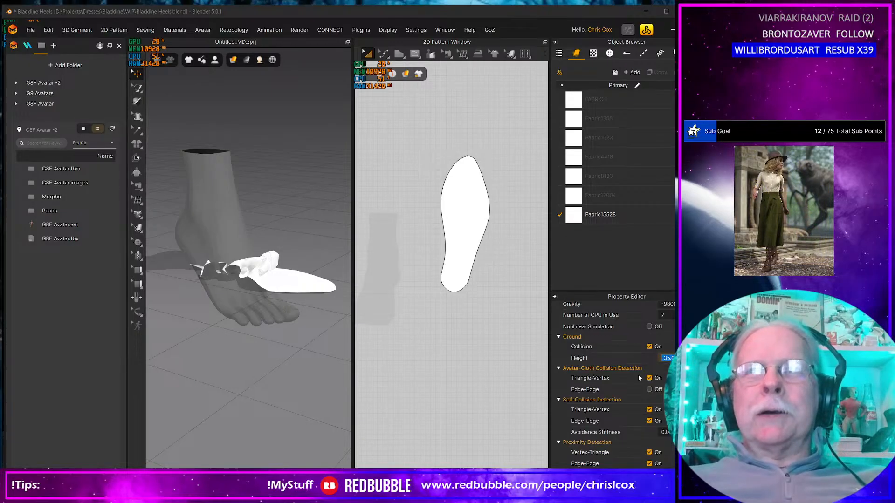
click(307, 365)
key(ctrl+z)
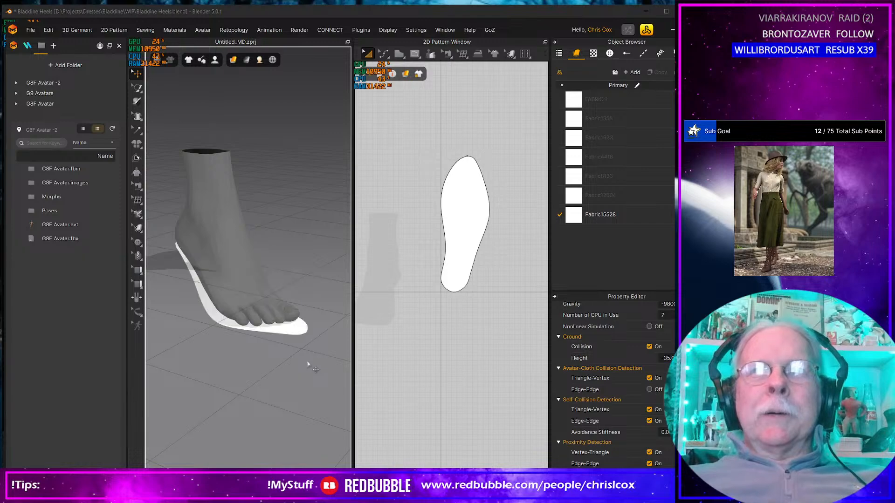
- Turn off ground collision, simulate the sole again and undo the simulation
click(649, 347)
key(space)
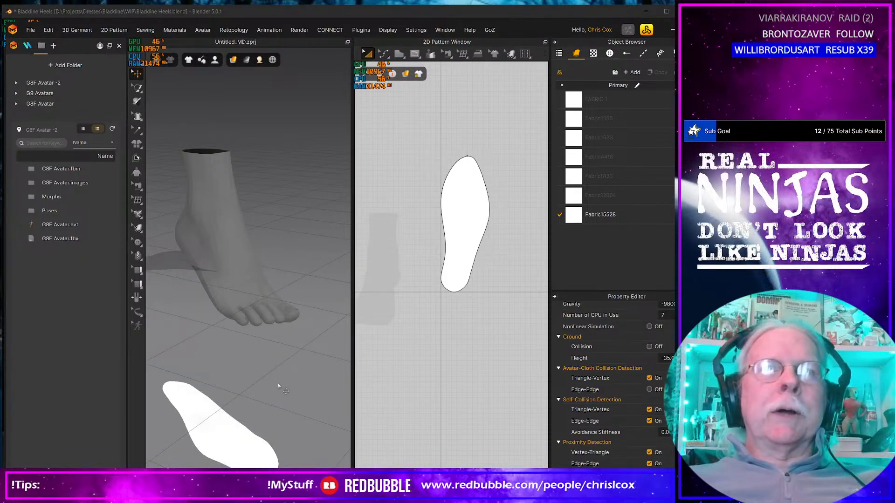
key(ctrl+z)
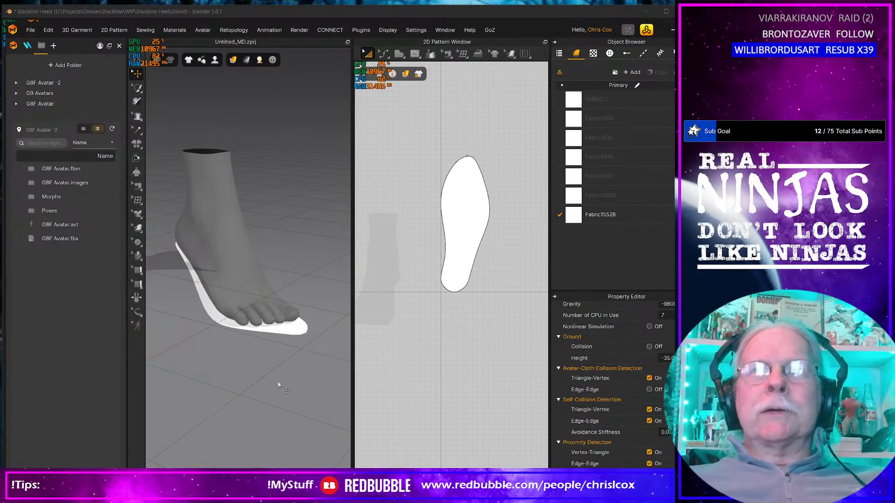
- Check the sole's toe area around the foot from the front and delete the sole pattern
click(296, 331)
right_drag(296, 376, 262, 404)
scroll(262, 404, up, 5)
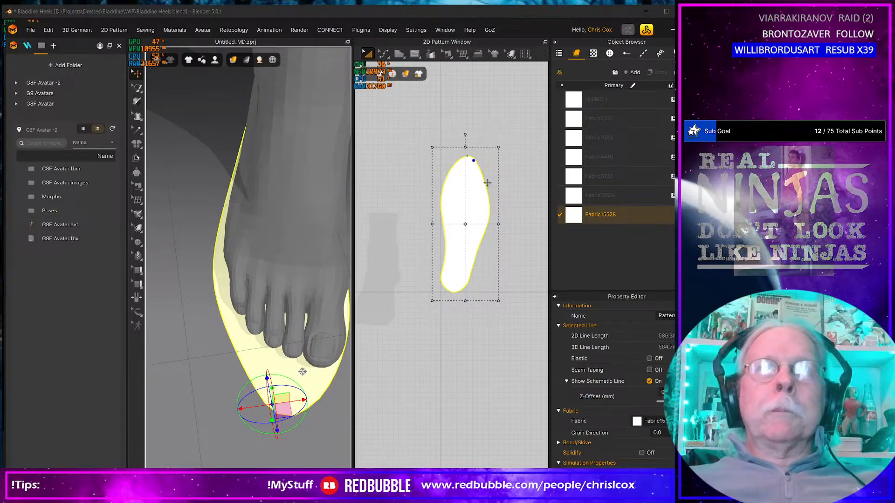
click(458, 260)
key(Delete)
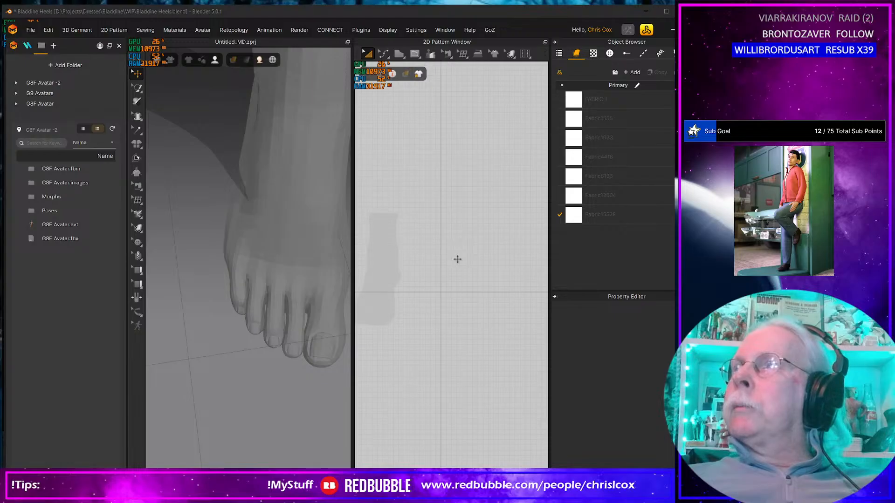
- Switch to Blender and delete the Boot Basic.003 sole object
key(alt+Tab)
right_click(270, 375)
key(Escape)
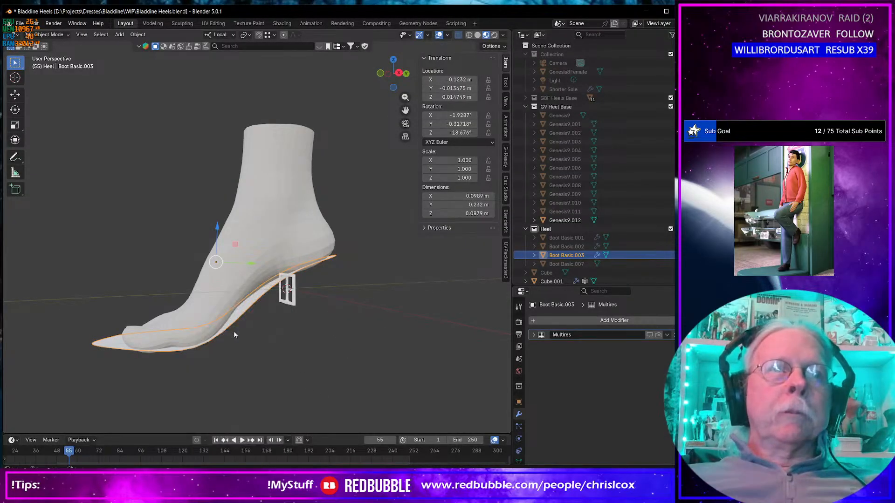
middle_drag(303, 387, 285, 379)
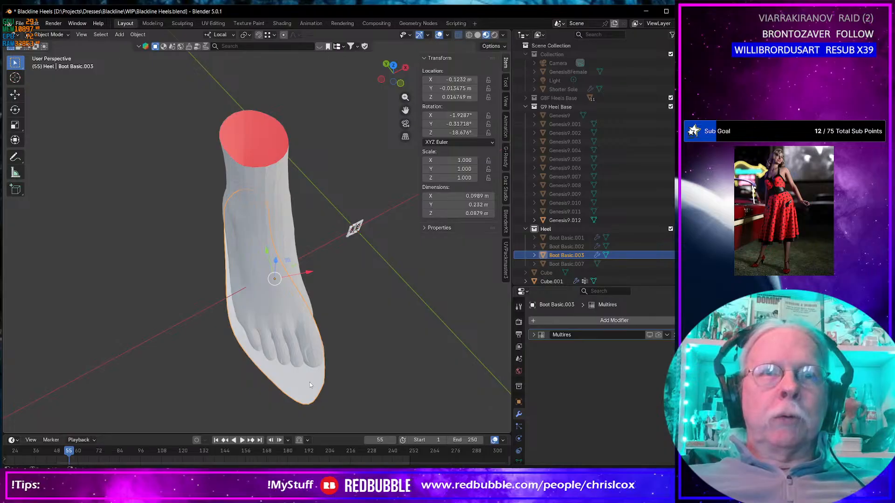
key(Tab)
key(alt+Tab)
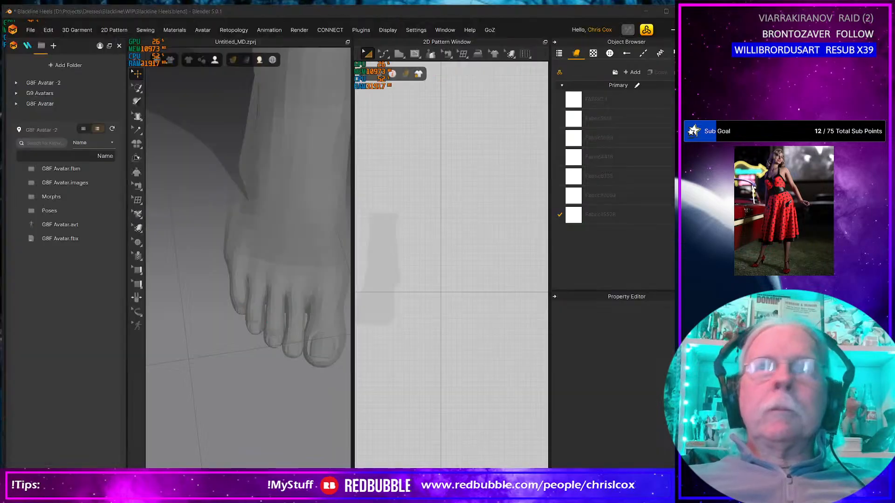
key(alt+Tab)
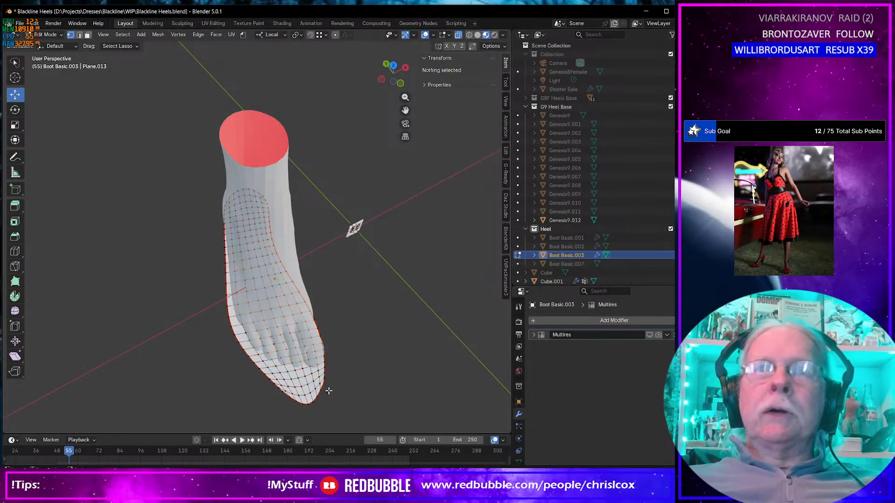
key(Tab)
key(Delete)
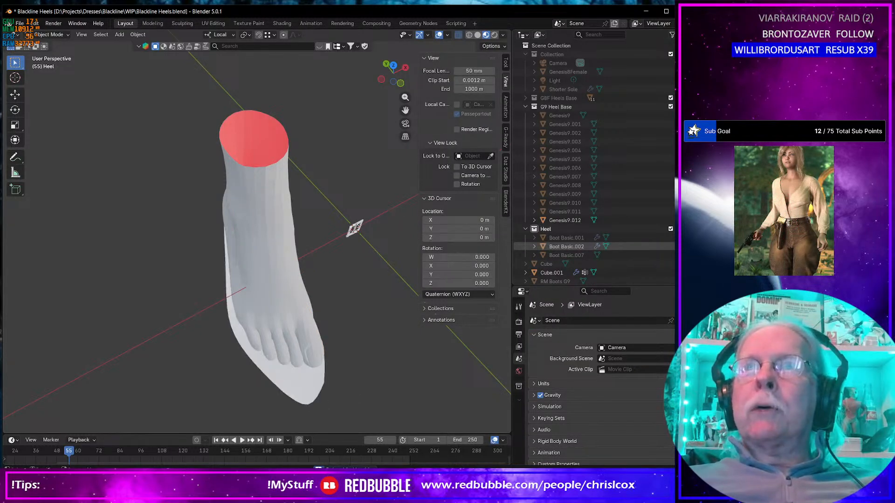
- Enter Edit Mode on Boot Basic.002 and slide the little-toe-side vertex of the row nearest the tip back along its edge
click(570, 248)
key(Tab)
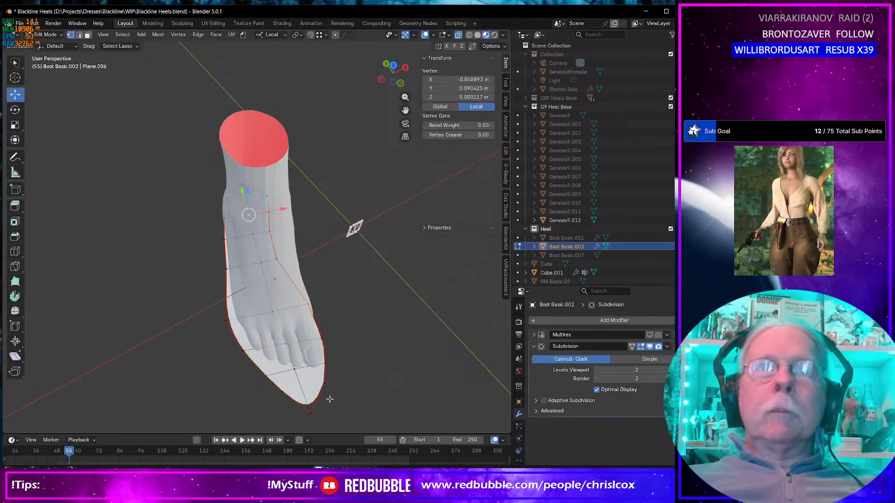
click(310, 412)
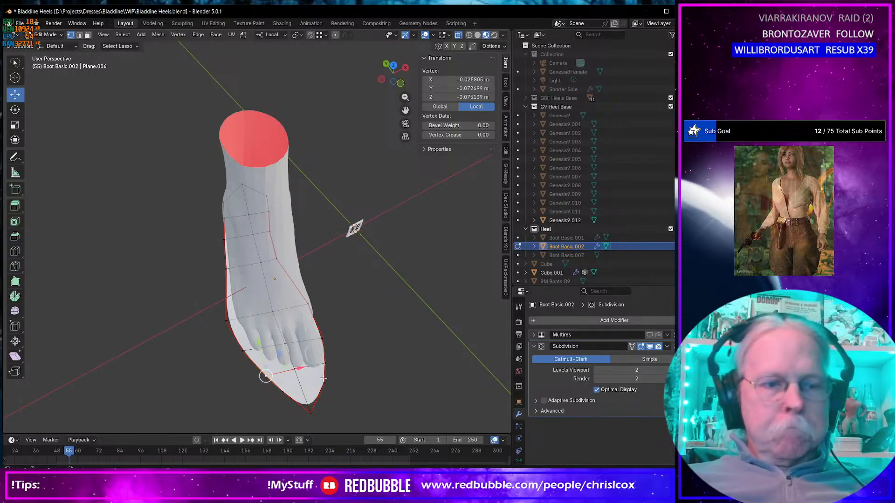
key(shift+v)
click(308, 367)
- Slide the middle and big-toe-side vertices of the same row back along their edges toward the heel
click(295, 369)
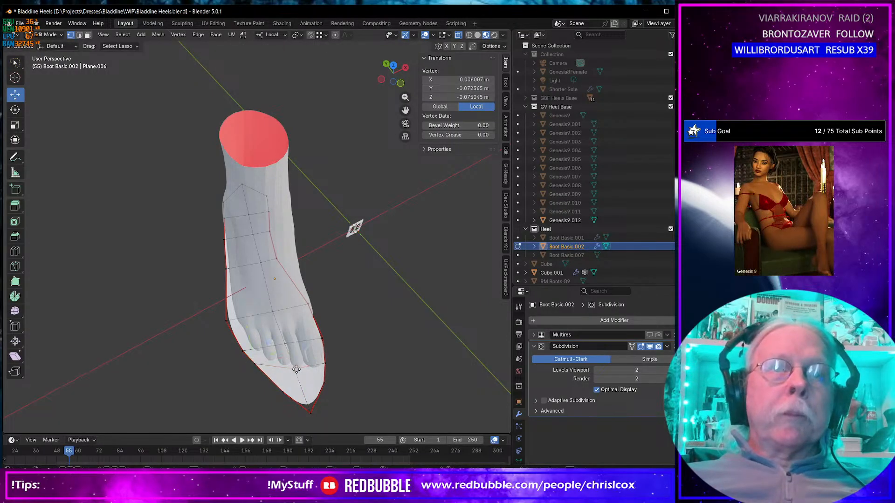
key(shift+v)
click(290, 360)
key(g)
key(g)
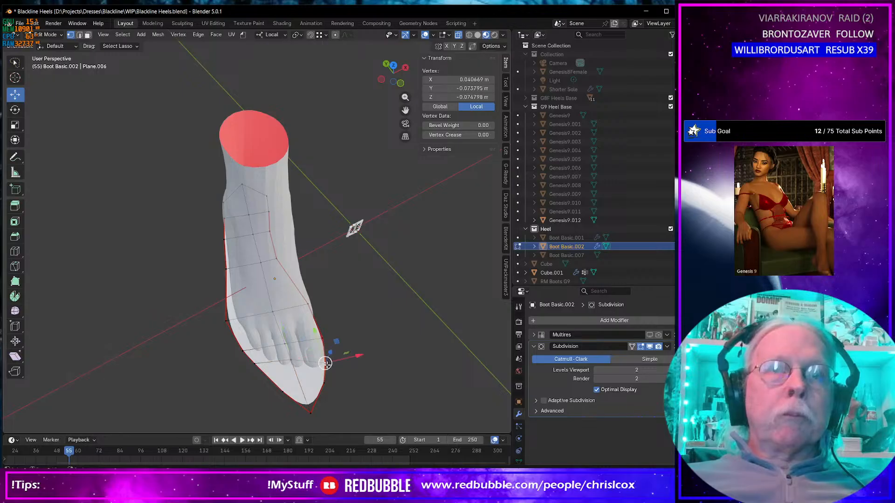
click(327, 353)
- Select the row of vertices across the toes and even it out with LoopTools Gstretch
shift+click(254, 362)
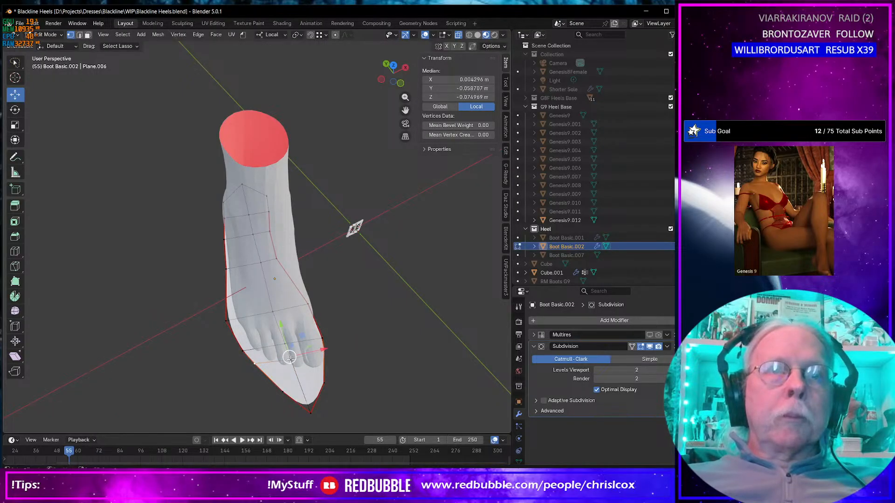
right_click(289, 261)
mouse_move(286, 252)
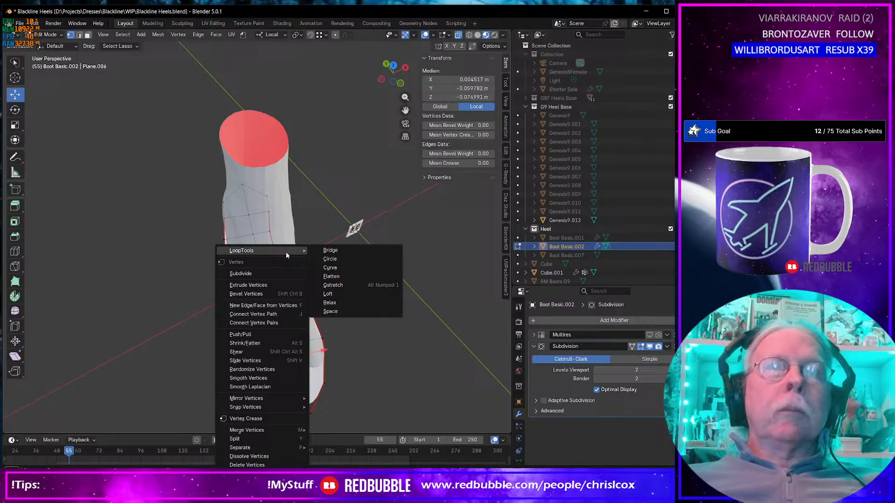
click(351, 285)
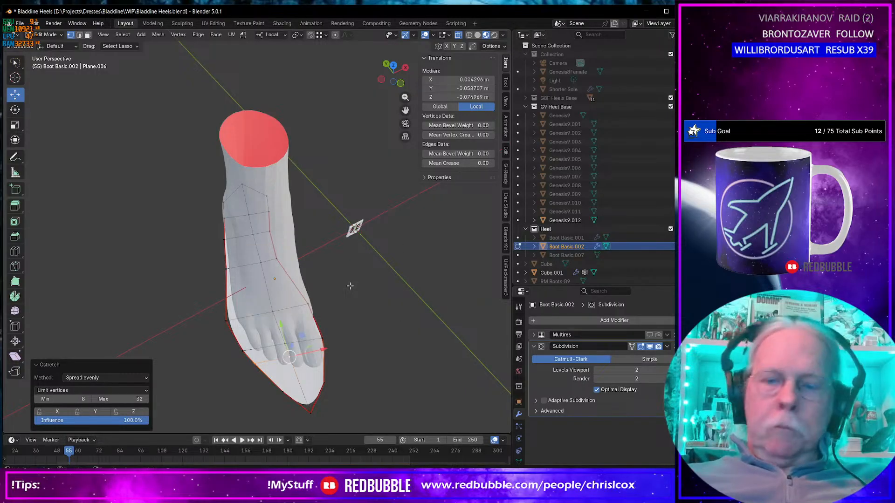
- Edge-slide the next row of vertices behind it toward the heel by a factor of about 0.354
key(ctrl+KP_7)
key(KP_Decimal)
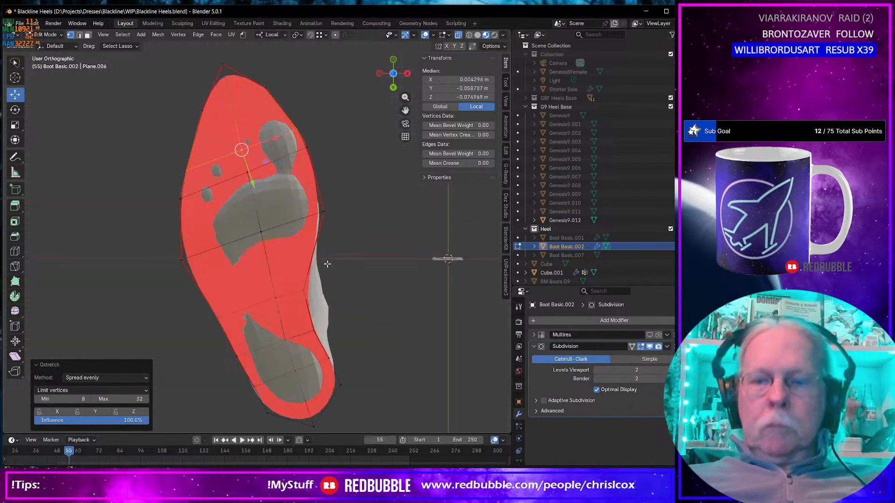
scroll(331, 266, down, 5)
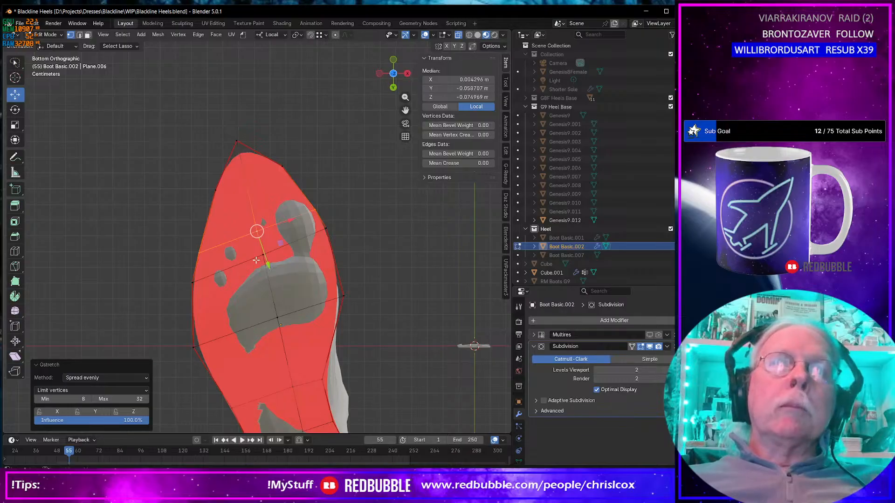
drag(256, 260, 276, 264)
key(g)
key(g)
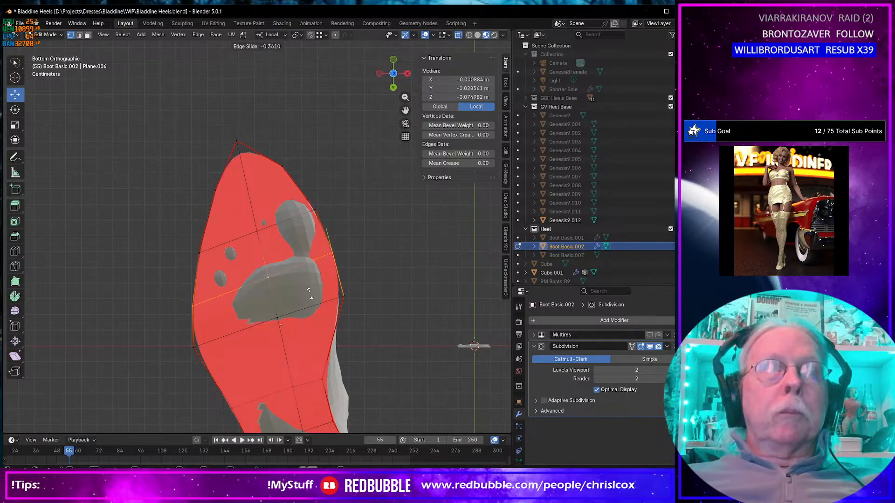
click(309, 292)
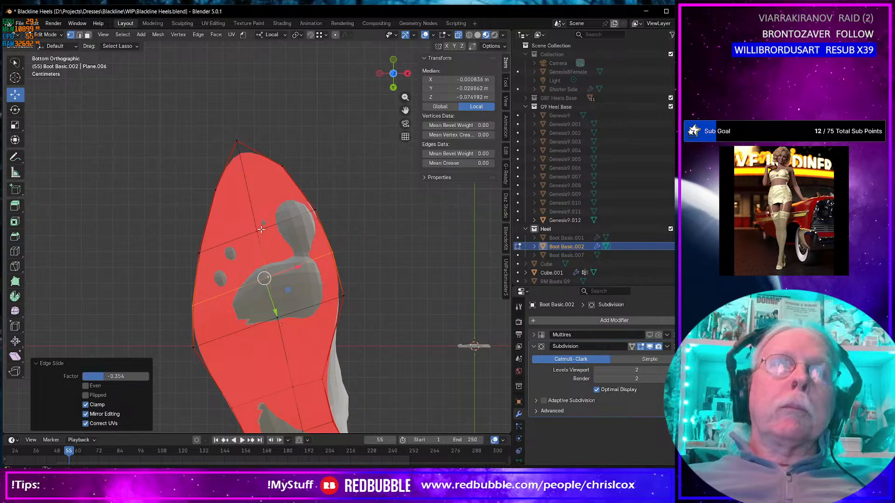
- Rotate the toe row about 1.81° in the bottom view and edge-slide it toward the heel by a factor of about 0.216
alt+click(261, 228)
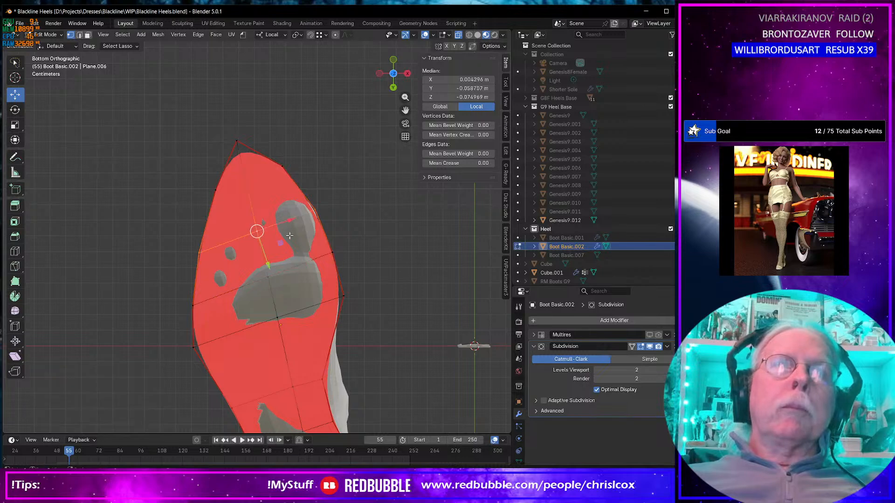
click(382, 265)
key(g)
key(g)
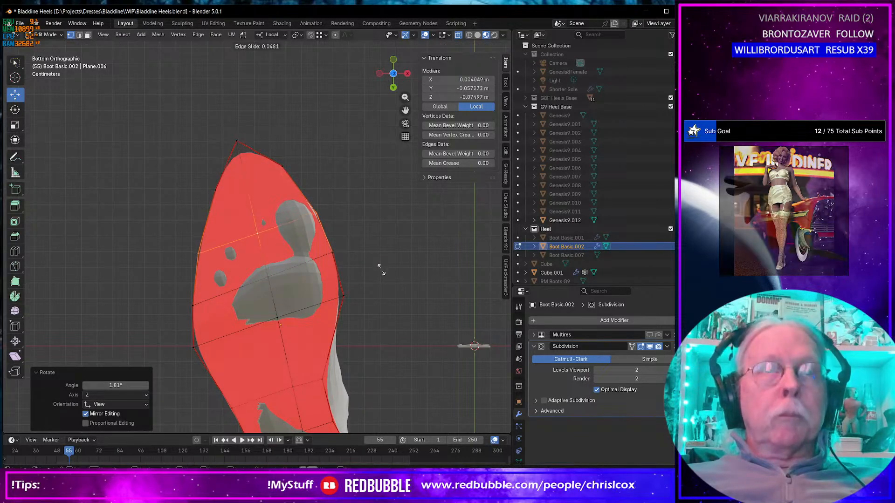
click(382, 280)
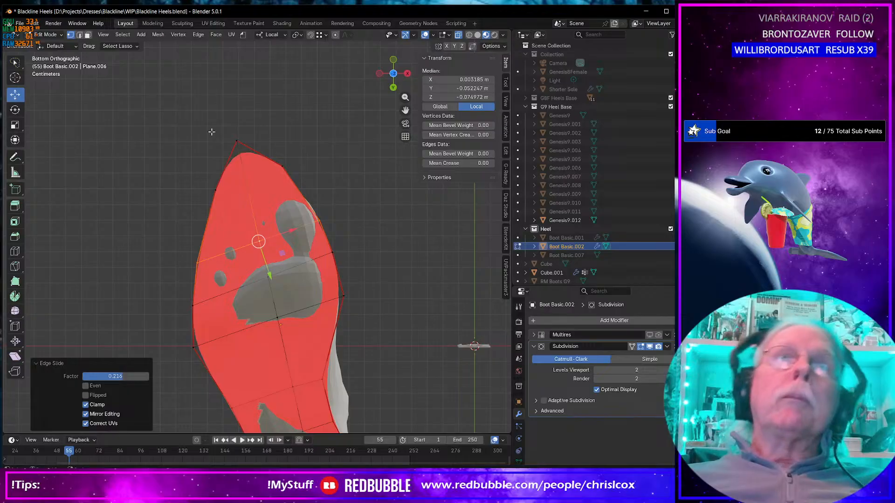
- Select the tip vertex and its two neighbouring side vertices and move them along local Y toward the heel
mouse_move(212, 133)
mouse_down()
mouse_move(303, 177)
mouse_move(196, 191)
mouse_move(207, 136)
mouse_up()
drag(180, 165, 246, 188)
key(g)
key(y)
key(y)
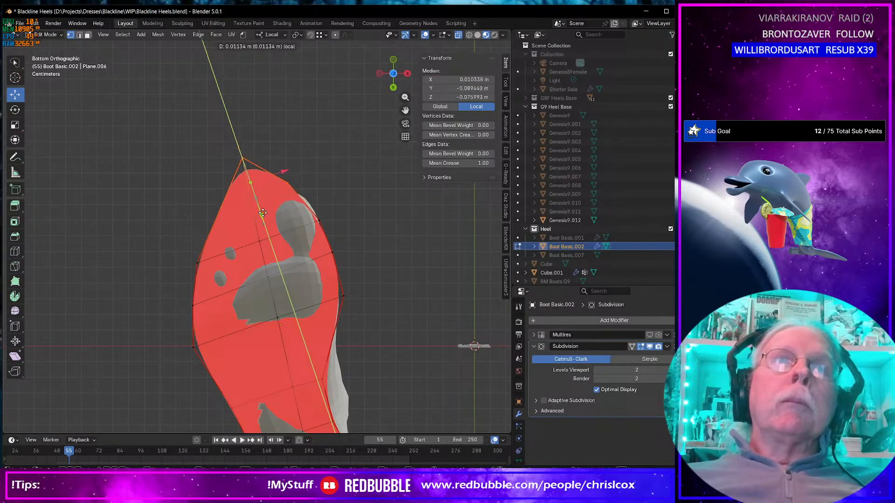
click(265, 219)
- Move the little-toe-side vertex beside the tip outward by about -0.0041 m in X and -0.0033 m in Y
click(224, 214)
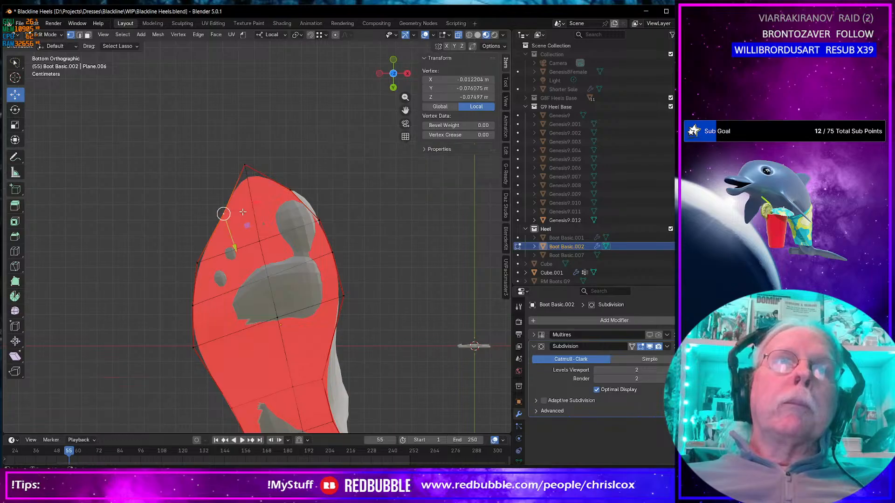
key(g)
key(y)
key(y)
click(282, 194)
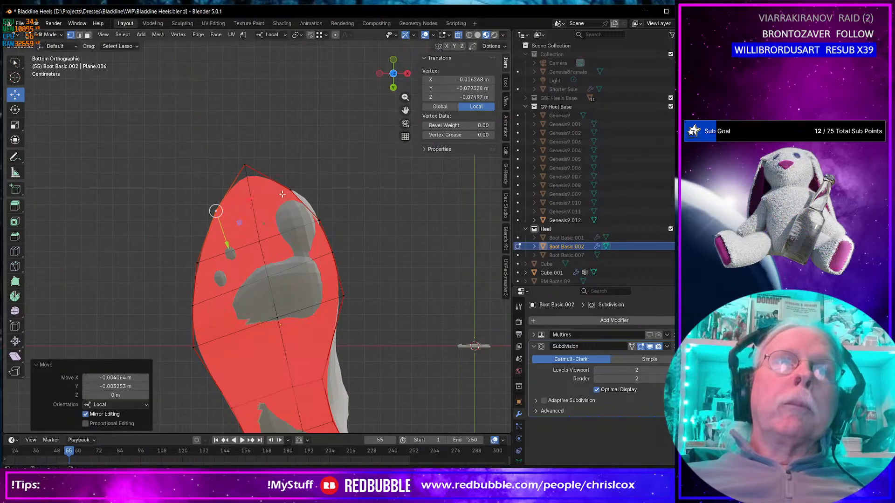
- Move the big-toe-side vertex beside the tip outward along local X by about 0.004 m
click(290, 191)
key(g)
key(x)
key(x)
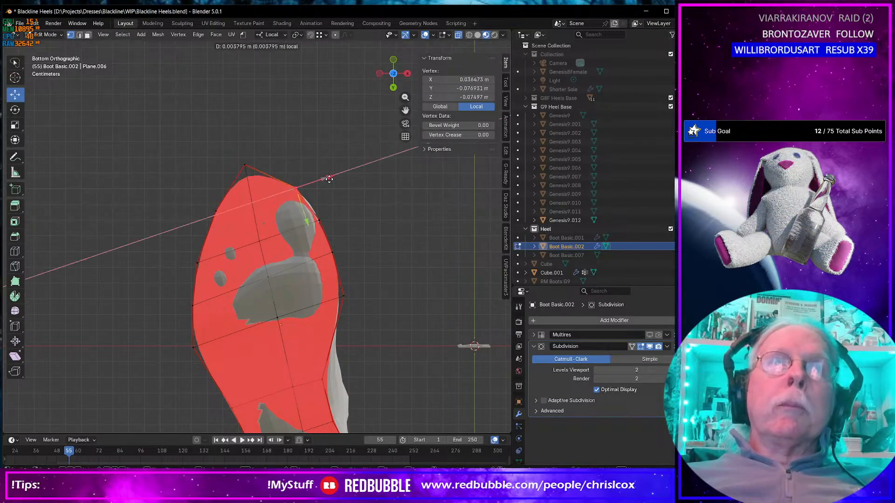
click(330, 182)
- Move the big-toe-side end vertex of the toe row outward along local X by about 0.0029 m
click(336, 219)
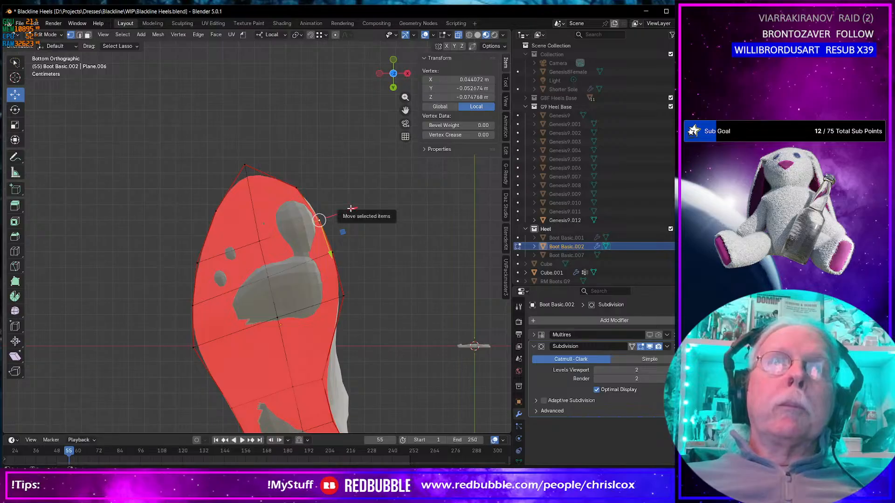
key(g)
key(x)
key(x)
click(352, 218)
- Move the two foremost little-toe-side outline vertices behind the tip inward along local X by about 0.003 m
middle_drag(353, 219, 297, 342)
scroll(294, 338, up, 3)
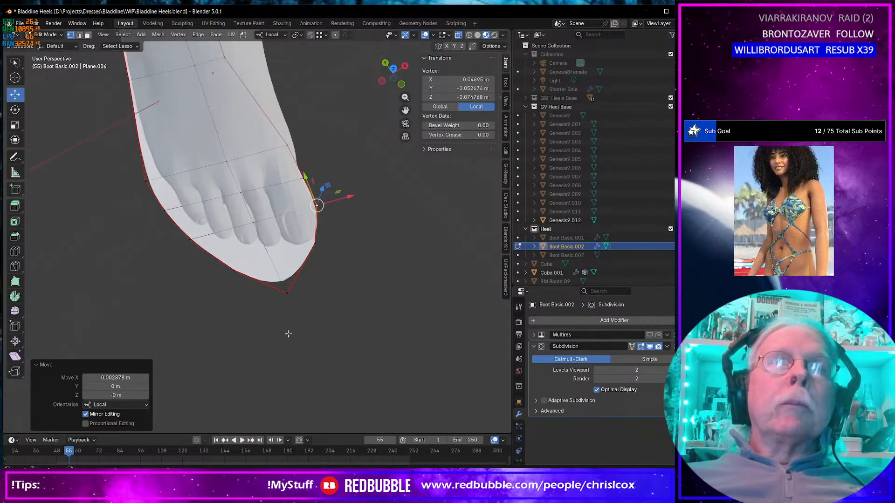
click(174, 240)
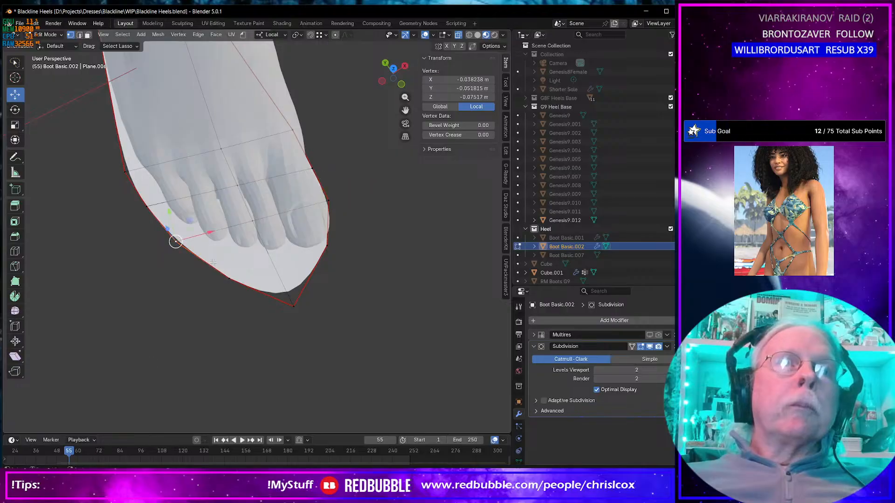
shift+click(227, 275)
key(g)
key(x)
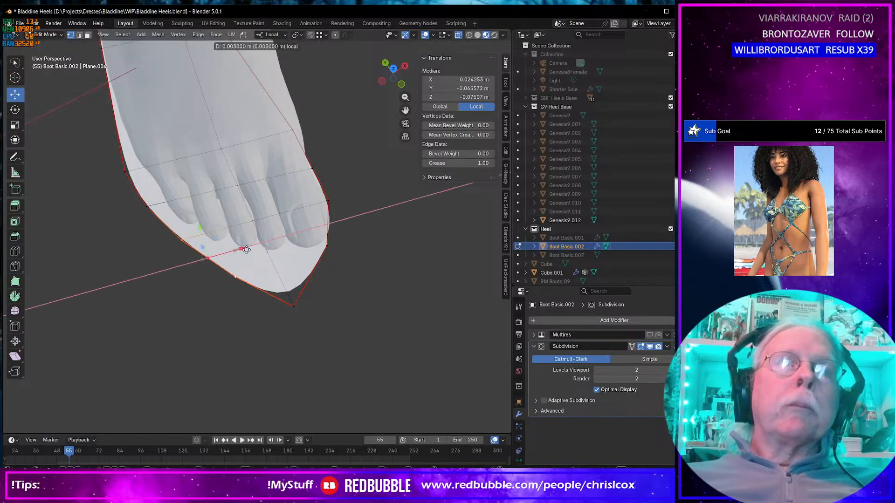
click(247, 257)
- Move the tip vertex in the local XY plane by about 0.0026 m in X and 0.0028 m in Y
click(295, 302)
key(g)
key(shift+z)
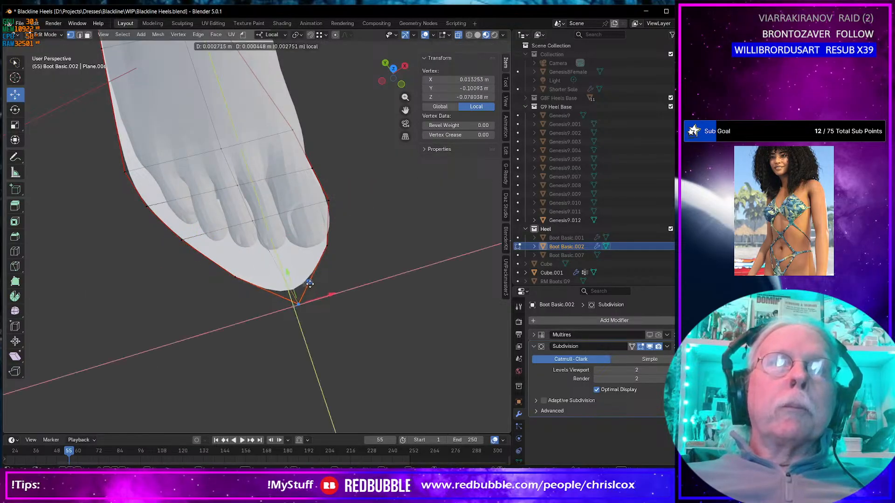
click(307, 280)
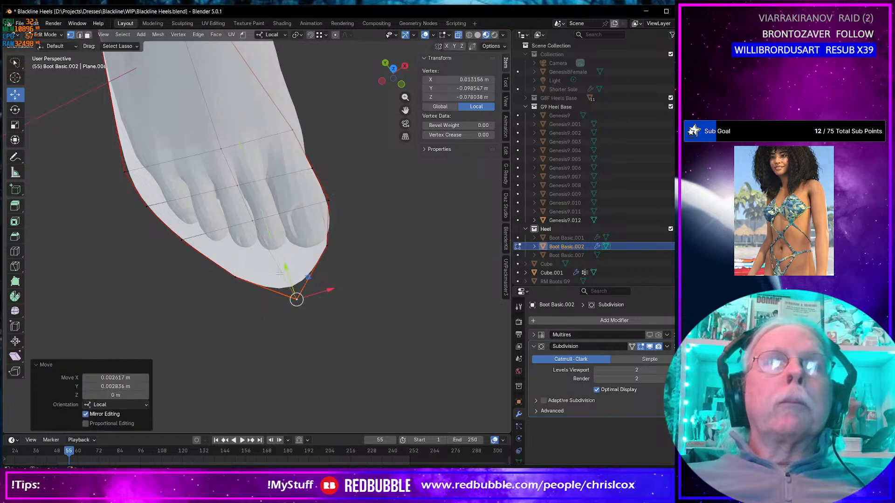
- Move the two little-toe-side outline vertices farther back, beside the ball, inward along local X by about 0.0017 m
click(125, 173)
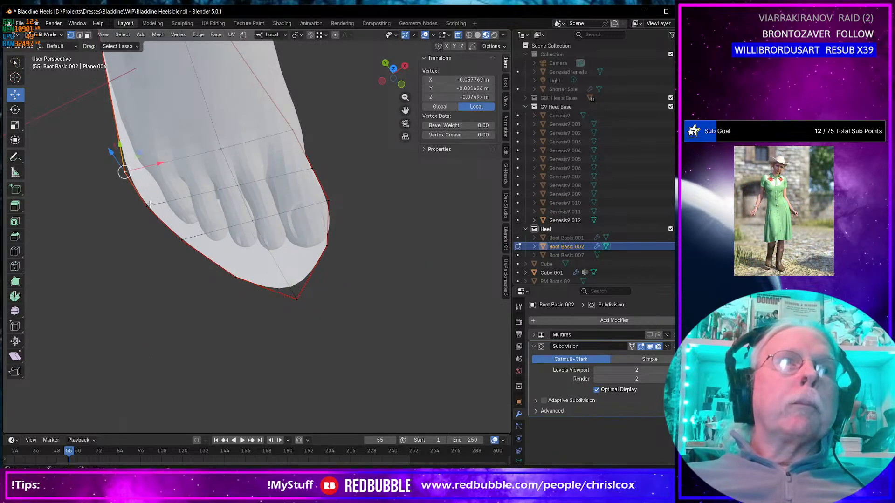
shift+click(149, 204)
key(g)
key(x)
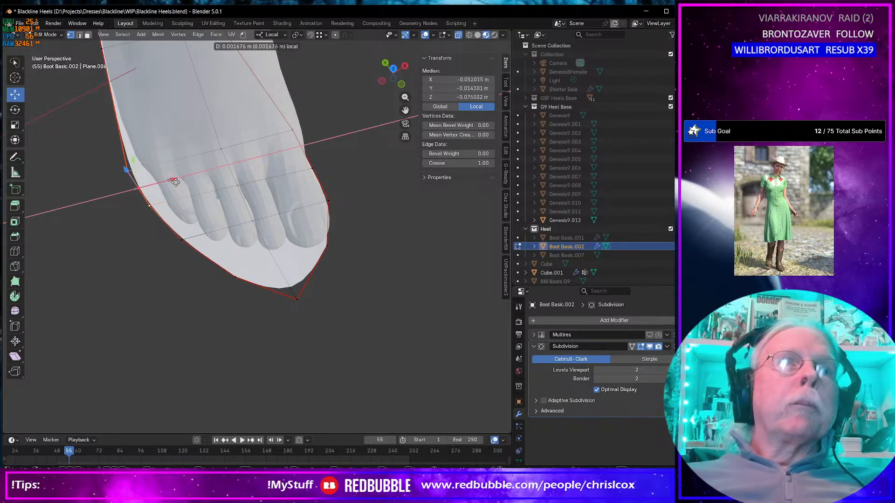
click(176, 181)
- Pull the little-toe-side vertex at the ball of the foot inward along local X by about 0.001 m, and again by about 0.0099 m
middle_drag(176, 182, 188, 153)
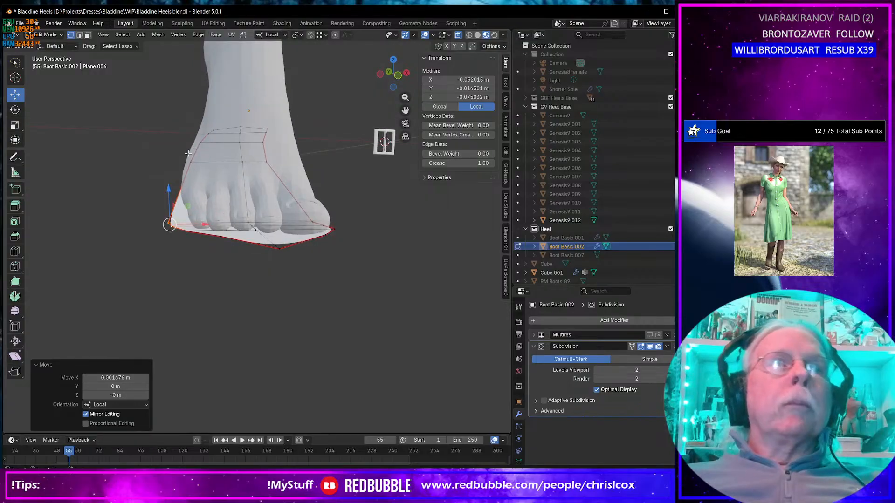
click(168, 223)
key(g)
key(x)
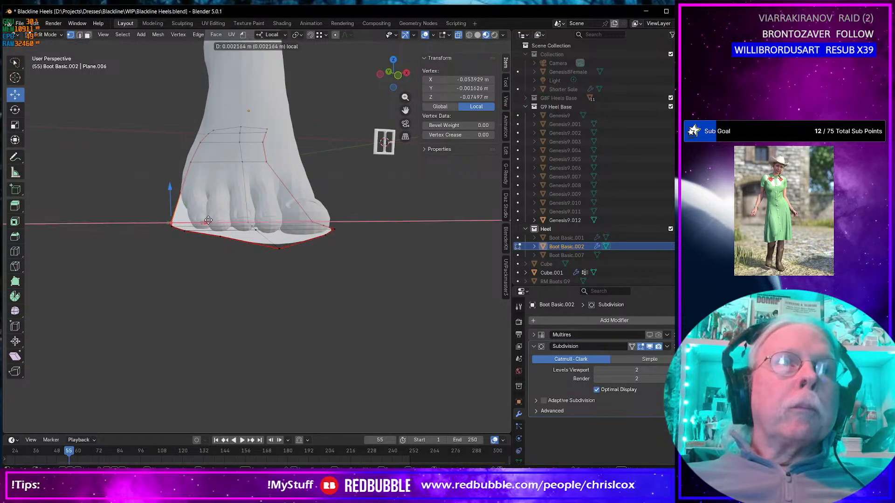
click(206, 220)
middle_drag(207, 220, 202, 145)
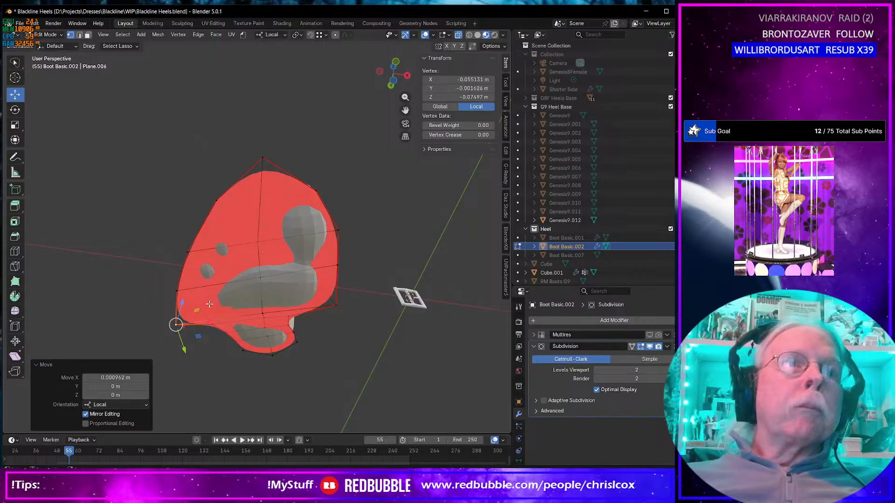
middle_drag(201, 303, 206, 246)
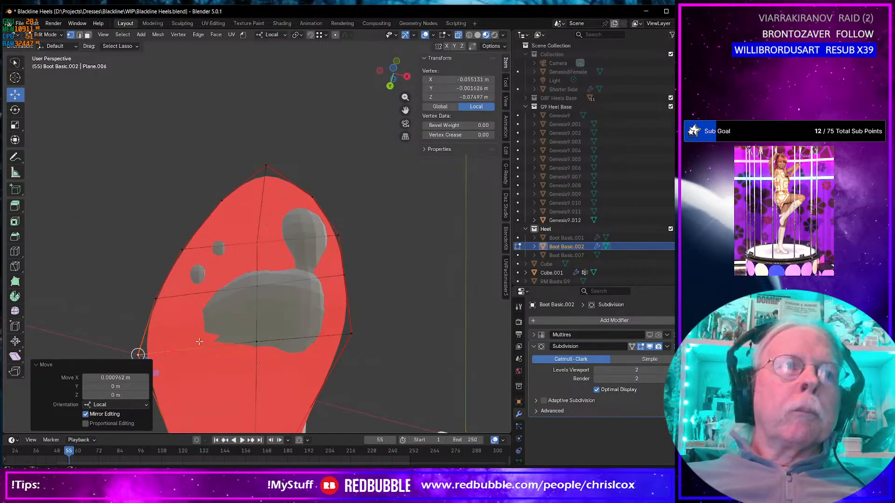
key(g)
key(x)
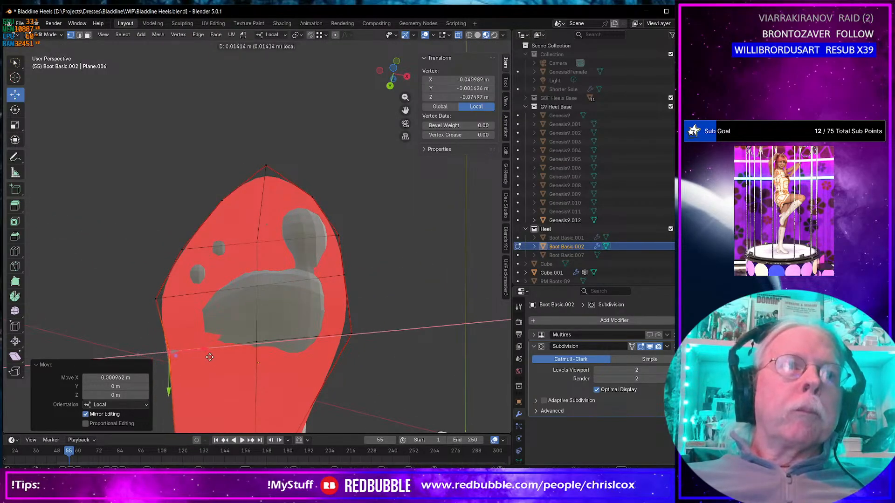
drag(220, 358, 198, 360)
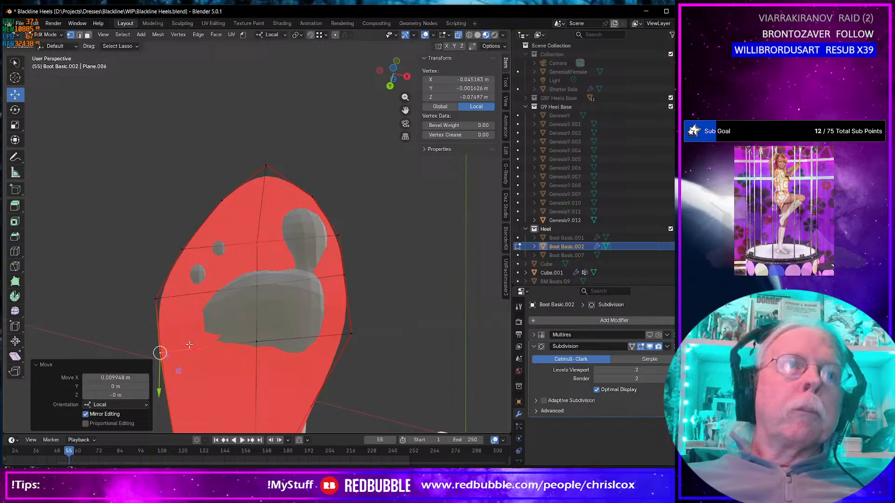
- Move the next two little-toe-side vertices toward the tip inward along local X, by about 0.0066 m and 0.003 m respectively
click(158, 300)
drag(179, 301, 204, 300)
key(ctrl+z)
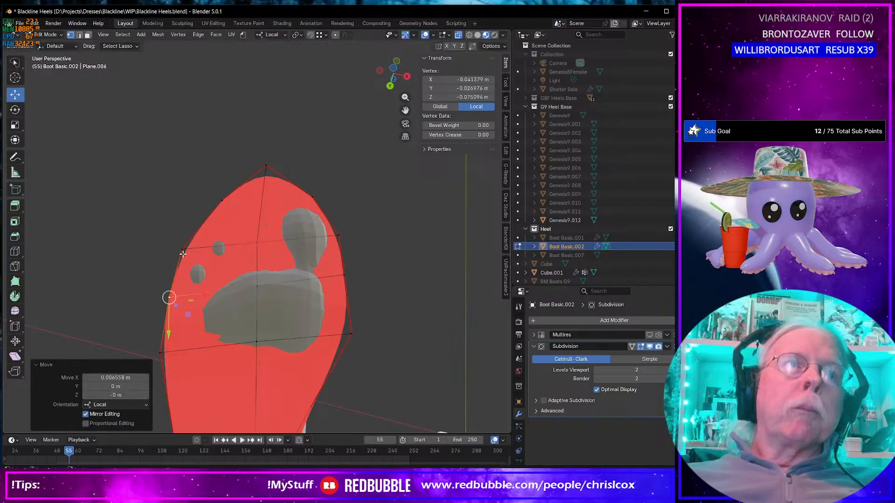
click(182, 252)
drag(220, 249, 230, 248)
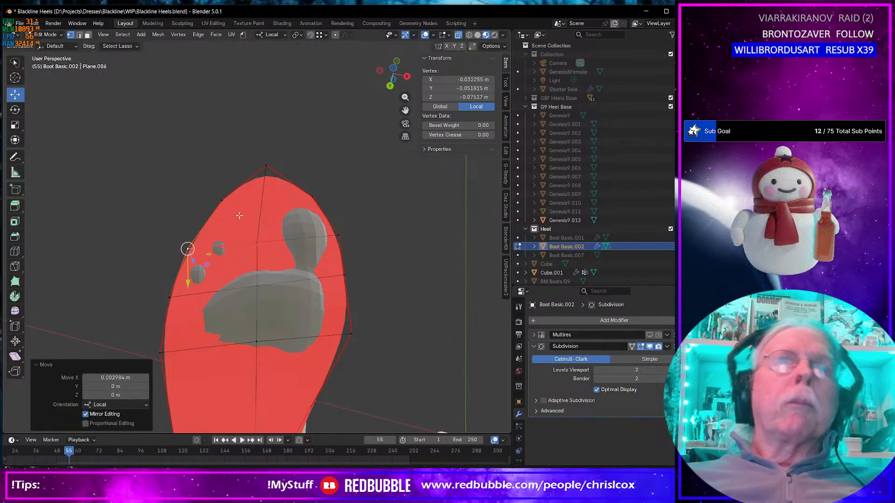
- Nudge the two side vertices beside the tip slightly along local Y toward the heel and check the toe outline from the front and below
click(312, 197)
shift+click(224, 199)
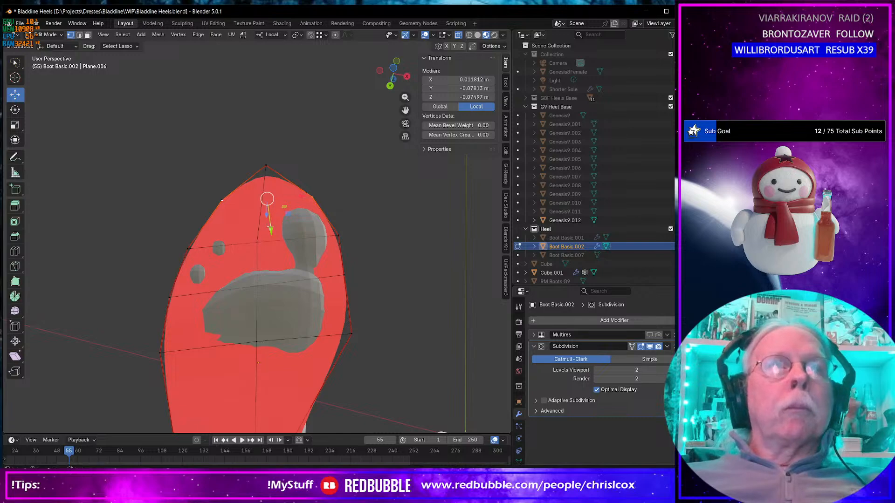
drag(270, 229, 272, 231)
click(266, 165)
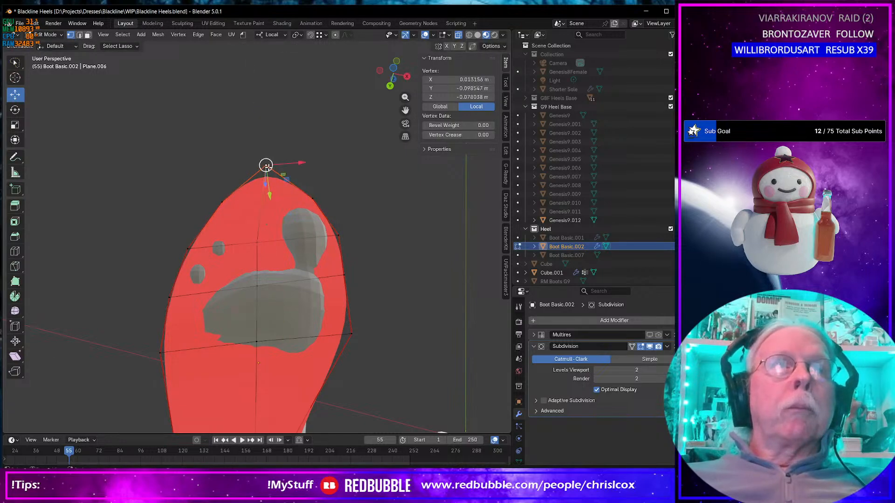
middle_drag(277, 199, 273, 300)
mouse_move(276, 254)
middle_down()
mouse_move(268, 306)
mouse_move(322, 280)
mouse_move(275, 257)
middle_up()
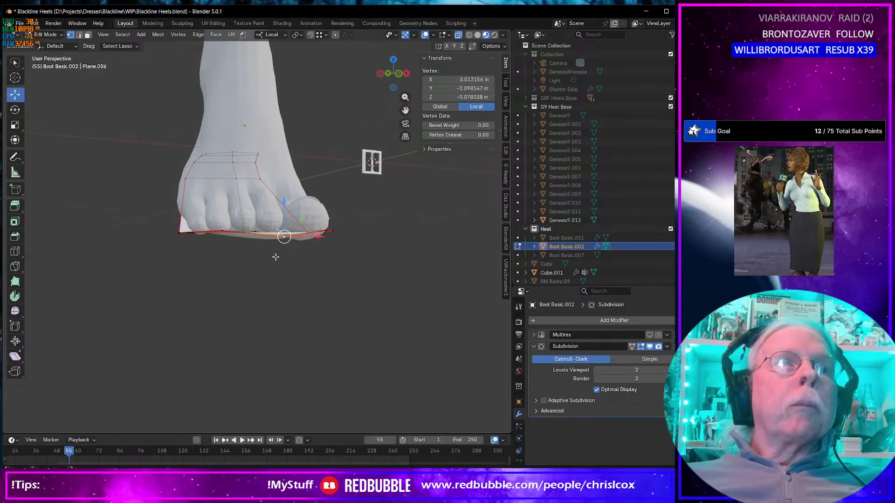
click(178, 233)
middle_drag(178, 233, 221, 279)
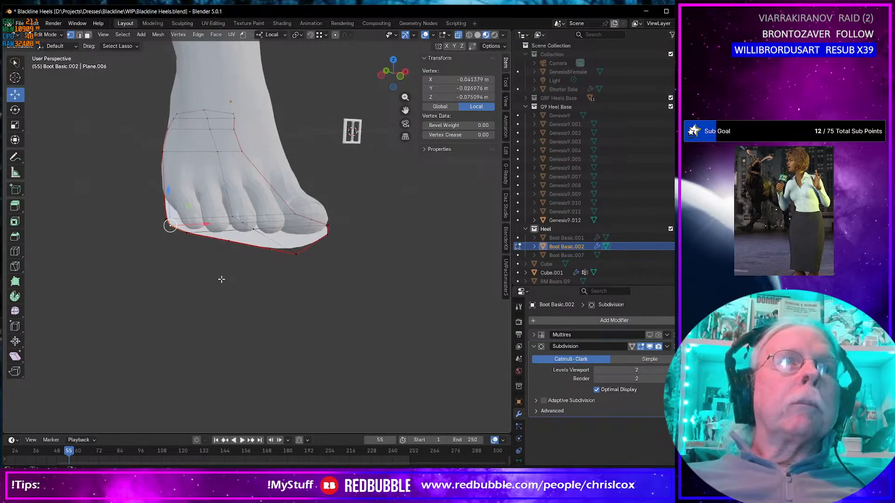
key(ctrl+KP_7)
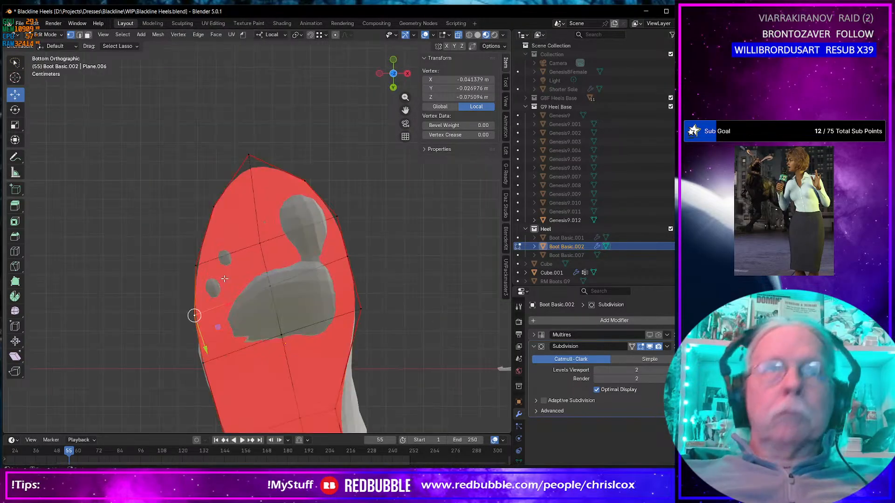
- Move two neighbouring little-toe-side outline vertices beside the ball outward along local X, the rear one by about 0.0029 m and the front one by about 0.0014 m
click(203, 363)
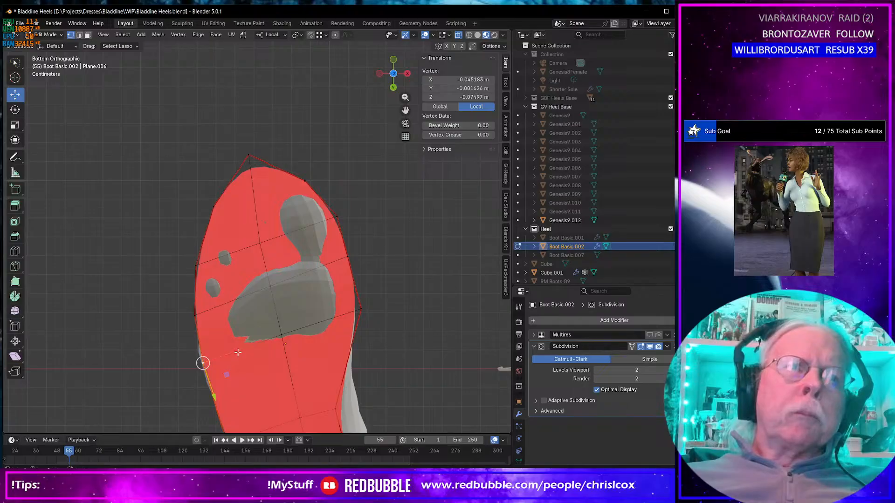
key(g)
key(x)
drag(233, 357, 230, 358)
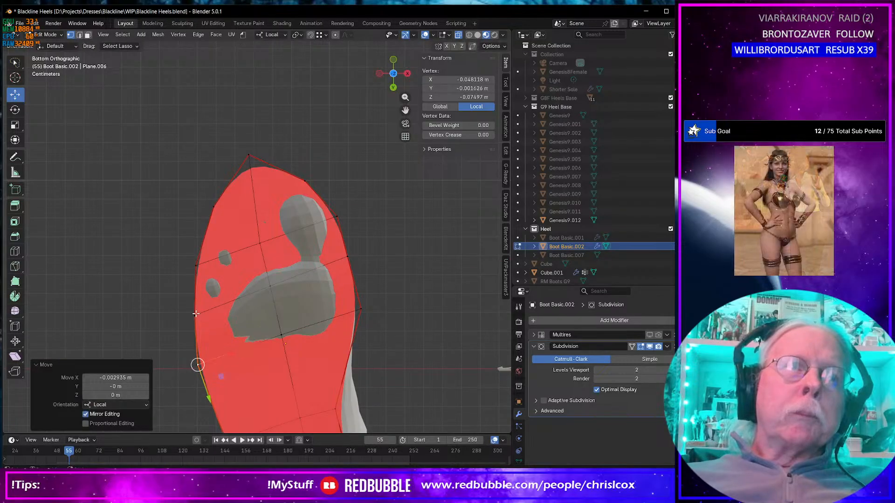
click(195, 313)
key(g)
key(x)
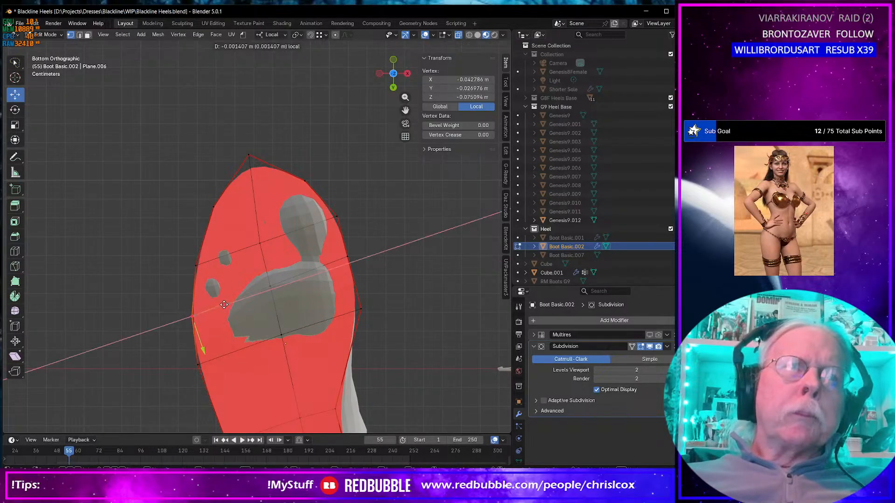
click(224, 305)
- Examine the smoothed sole outline around the toes and ball from below in Object Mode
middle_drag(225, 305, 391, 155)
key(Tab)
scroll(271, 162, up, 2)
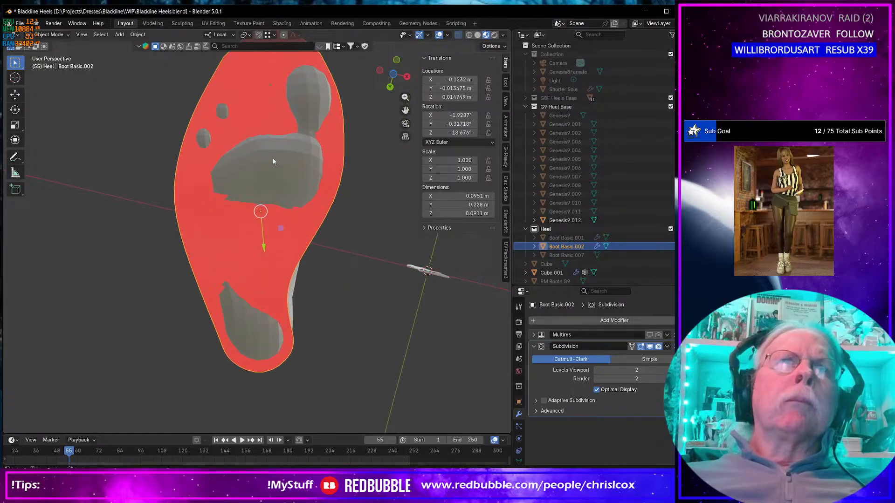
middle_drag(296, 152, 296, 247)
key(Tab)
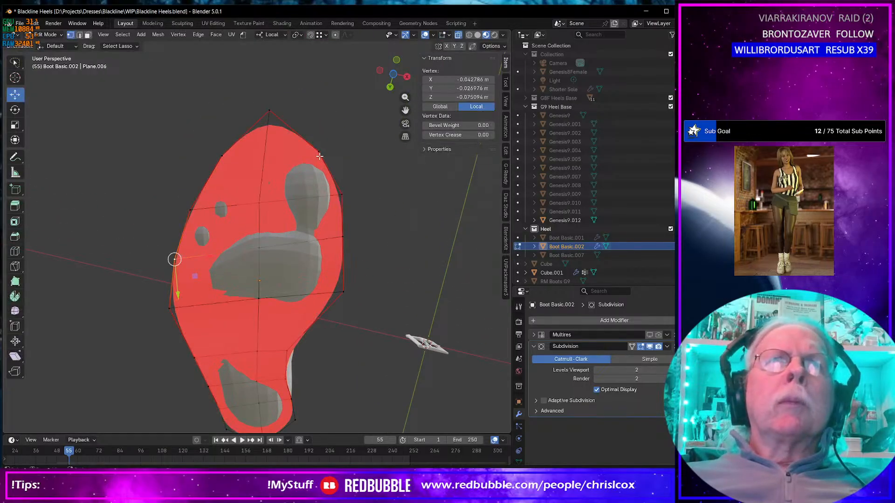
key(Tab)
mouse_move(323, 221)
middle_down()
mouse_move(307, 182)
mouse_move(299, 272)
mouse_move(328, 133)
mouse_move(241, 363)
middle_up()
shift+middle_drag(276, 281, 258, 298)
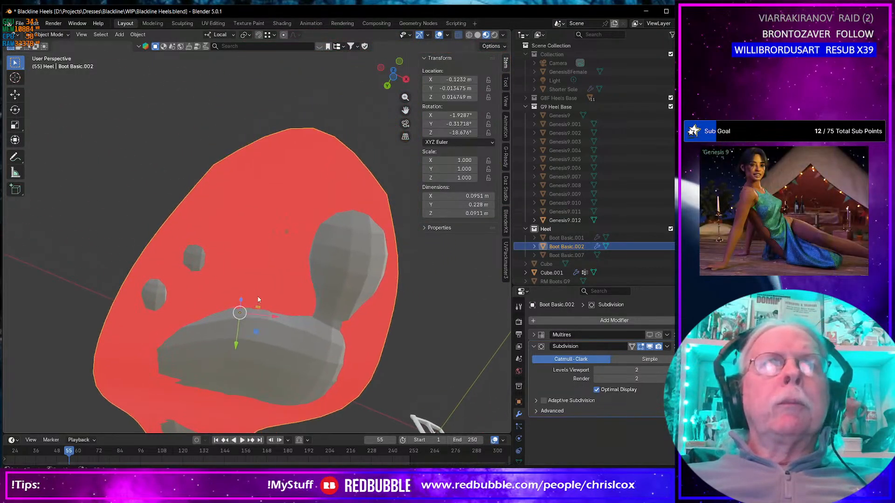
- Delete the two side vertices beside the toe tip of the sole mesh
key(Tab)
click(386, 195)
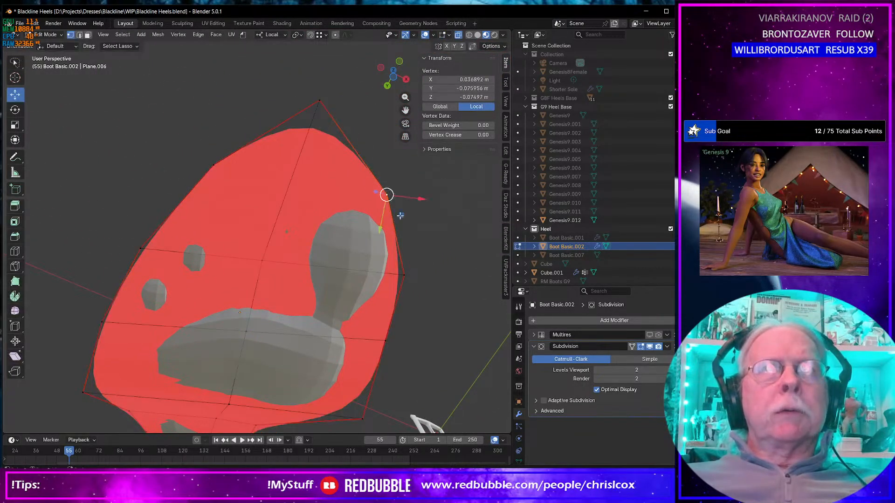
shift+click(216, 165)
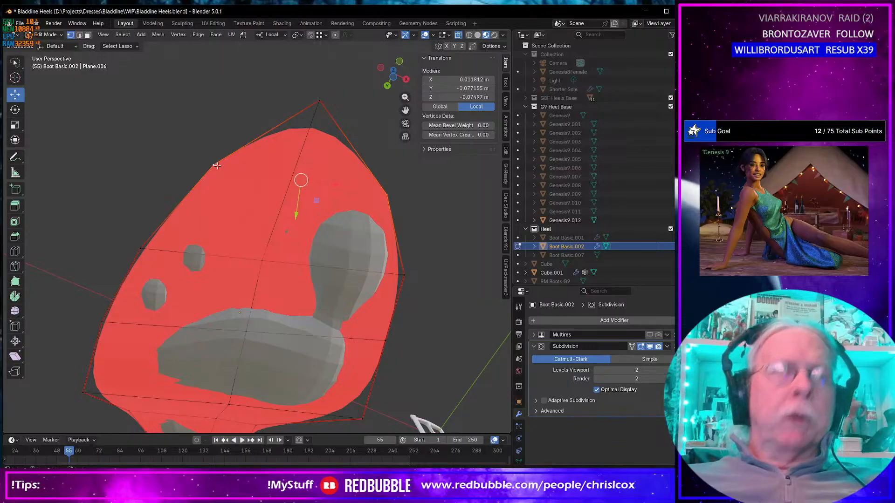
key(x)
click(217, 165)
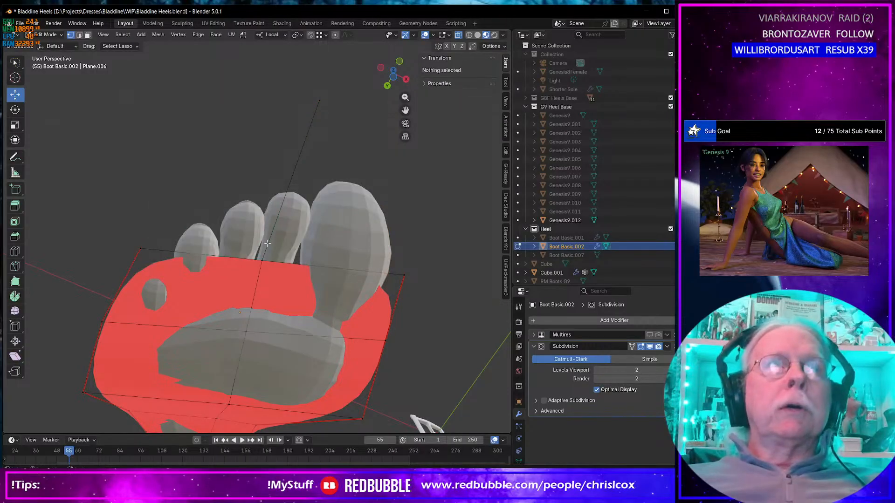
- Fill a triangular face on each side of the toe's centre edge, joining the tip to the foremost side vertices
click(262, 259)
shift+click(319, 99)
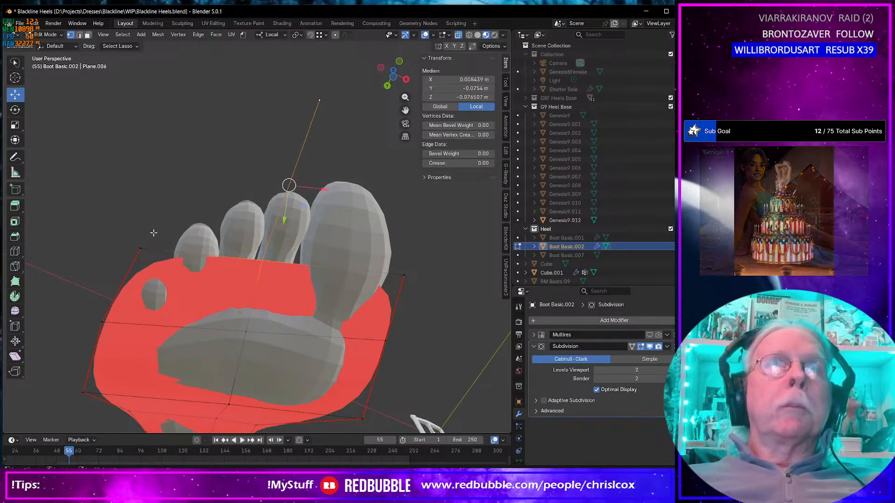
shift+click(139, 246)
key(f)
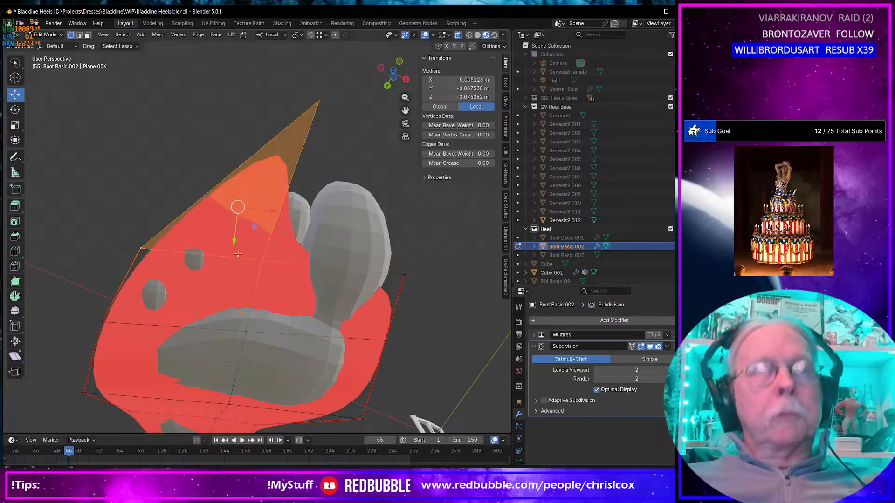
key(ctrl+z)
key(ctrl+z)
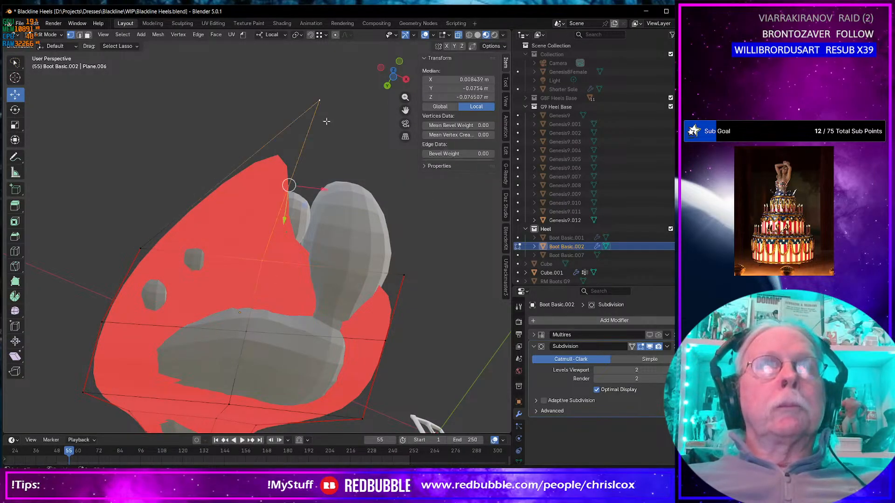
shift+click(405, 274)
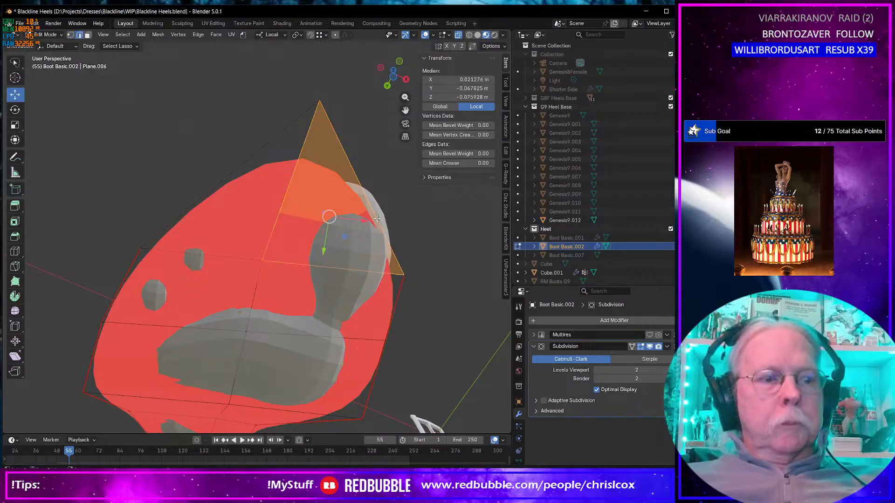
- Subdivide the two outer edges of the new toe triangles with one cut
key(2)
shift+click(216, 185)
key(ctrl+e)
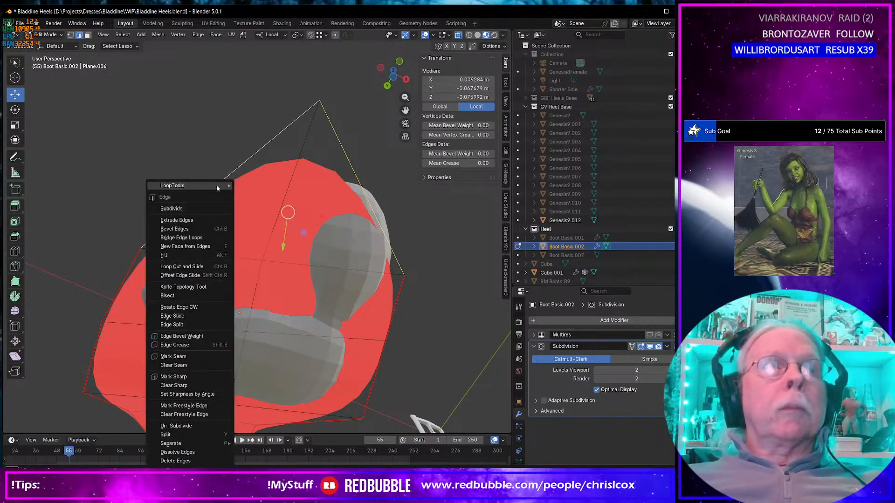
mouse_move(191, 187)
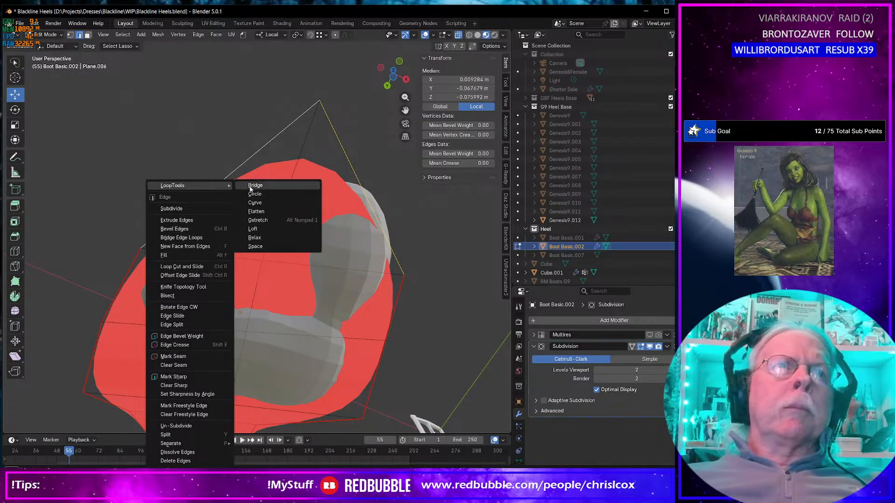
click(205, 209)
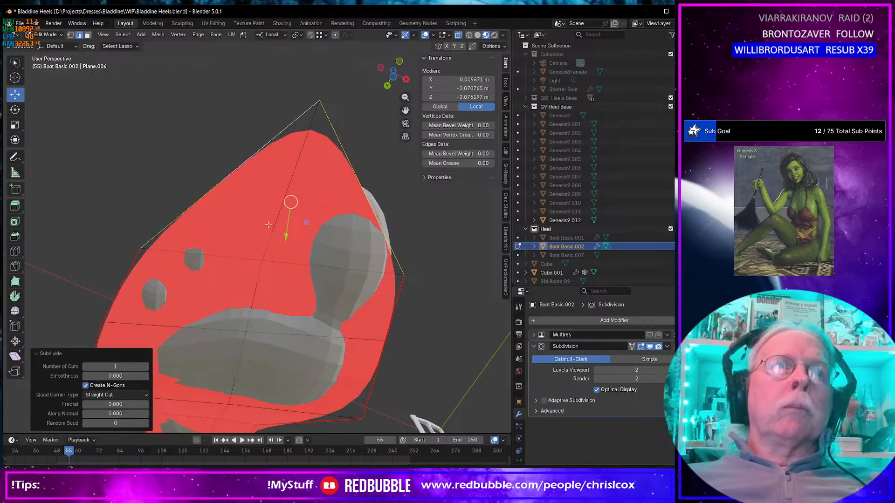
middle_drag(302, 211, 278, 230)
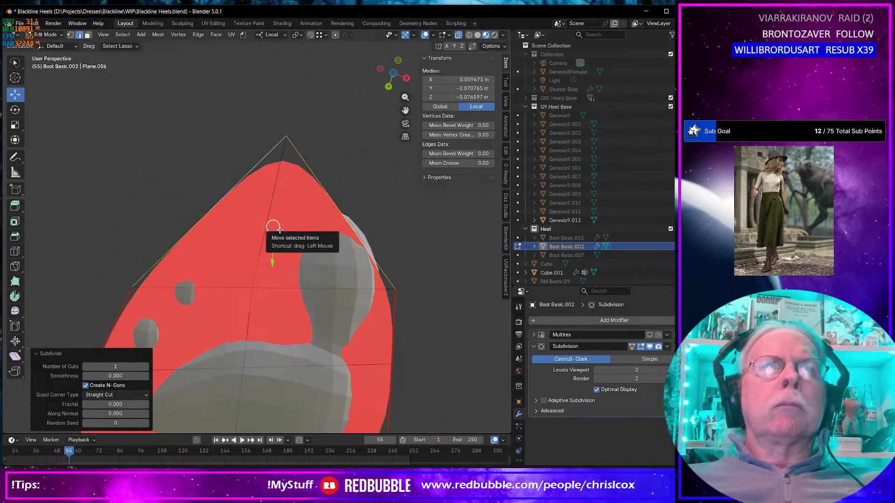
- Move the new midpoint vertex on the little-toe side of the tip outward along local X
key(1)
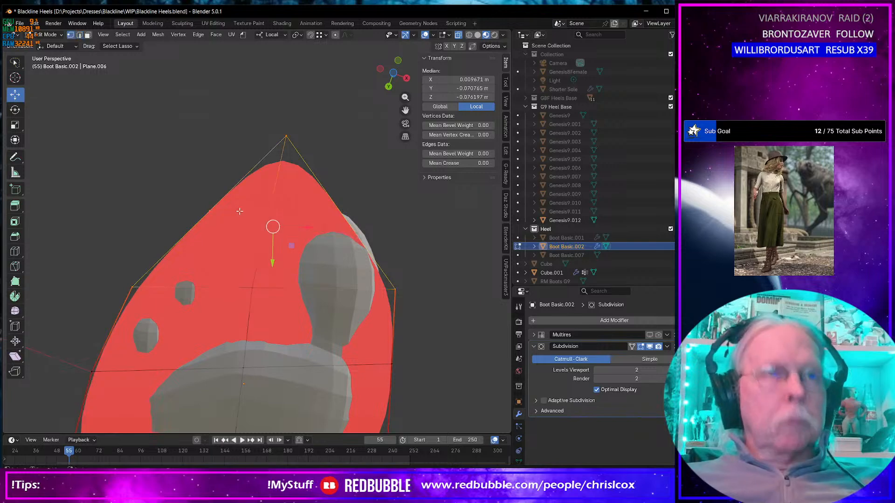
click(208, 213)
key(g)
key(x)
key(x)
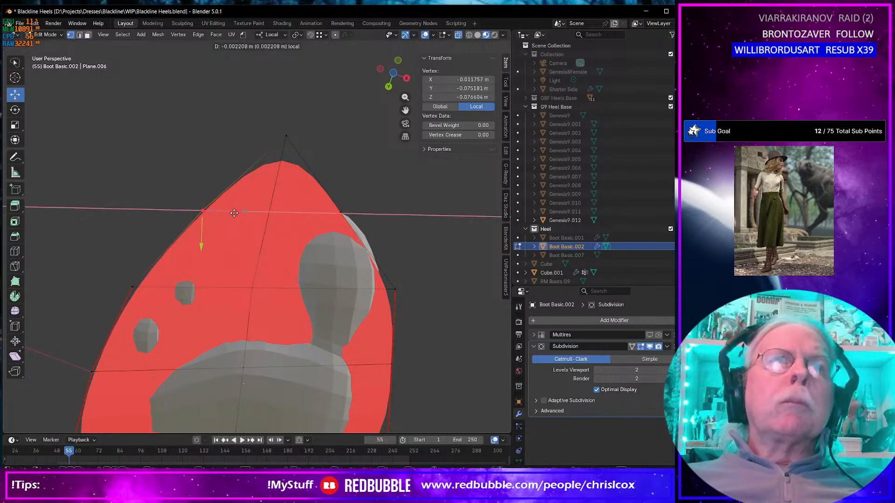
click(230, 214)
- Move the new midpoint vertex on the big-toe side of the tip outward along local X by about 0.0072 m
click(343, 213)
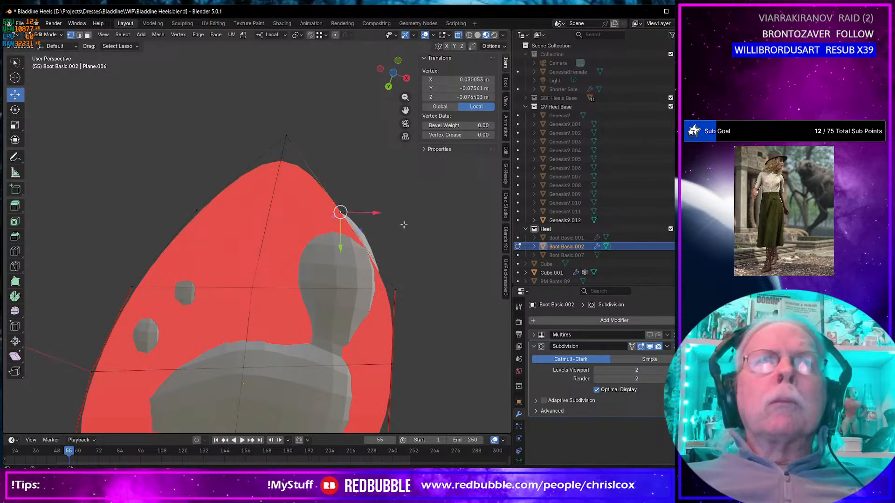
key(g)
key(x)
key(x)
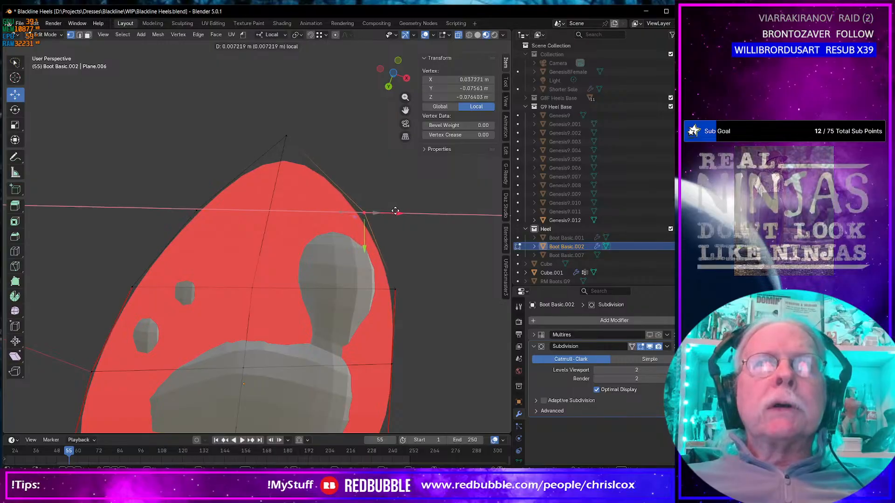
drag(396, 212, 395, 212)
- Select the sole faces from the ball to the toe tip and lower them along local Z by about 0.0027 m
scroll(343, 258, down, 10)
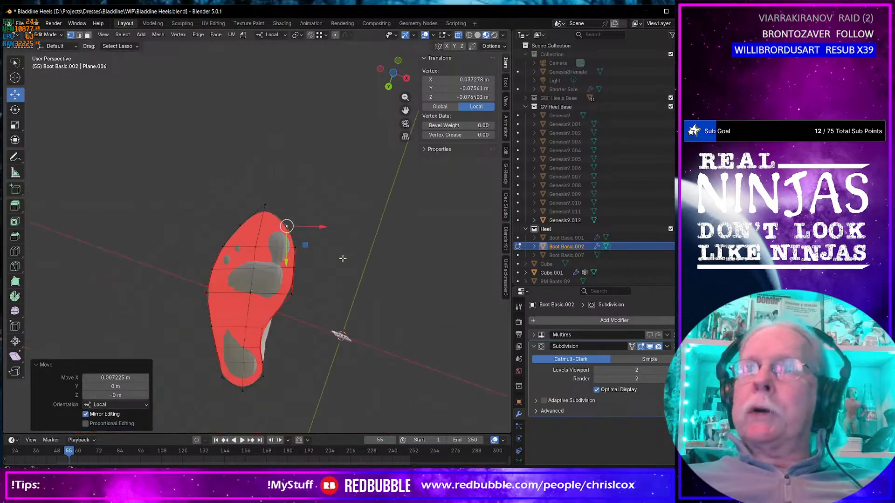
middle_drag(297, 233, 299, 270)
scroll(291, 290, up, 5)
scroll(256, 315, up, 5)
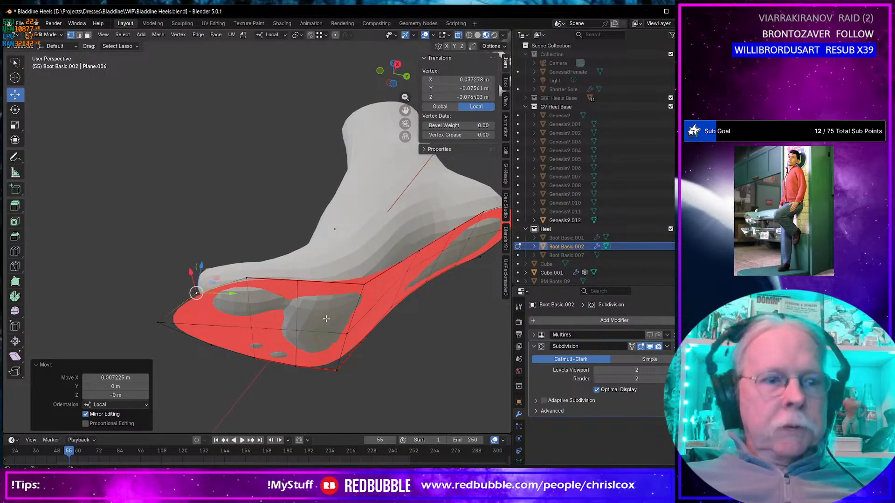
key(3)
click(320, 319)
ctrl+shift+click(234, 342)
mouse_move(270, 338)
middle_down()
mouse_move(271, 347)
mouse_move(272, 323)
middle_up()
drag(271, 305, 272, 311)
mouse_move(272, 311)
middle_down()
mouse_move(185, 317)
mouse_move(278, 315)
middle_up()
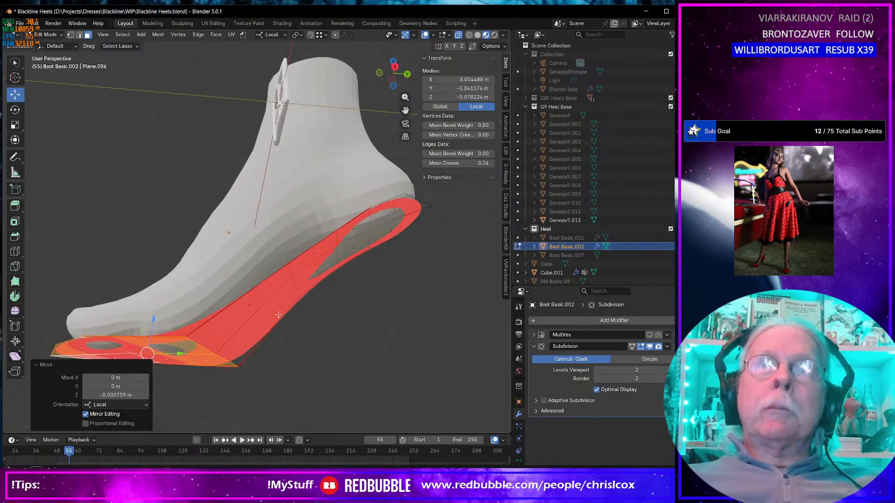
- Lower the rear crosswise edge on the little-toe side of the heel seat along local Z
click(366, 228)
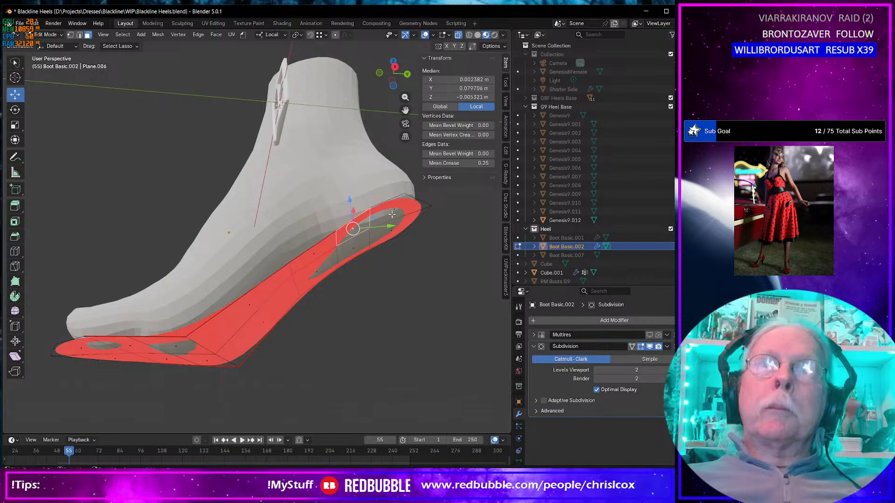
key(2)
click(368, 219)
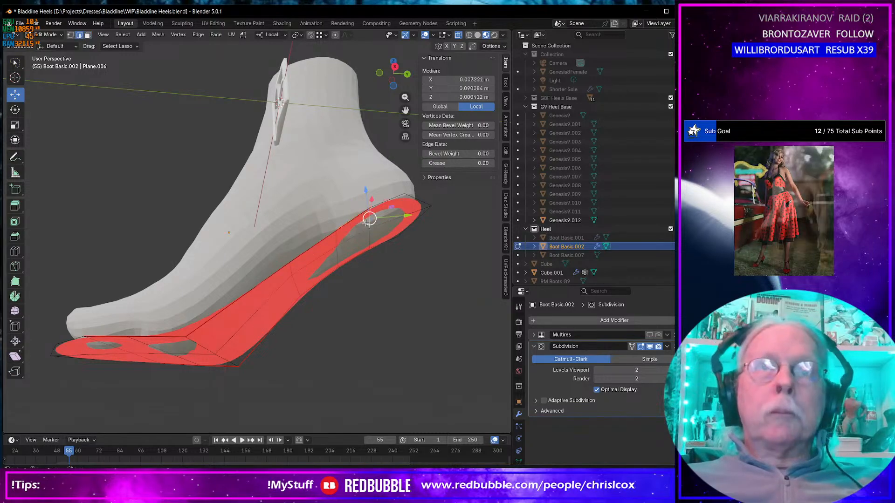
shift+click(367, 238)
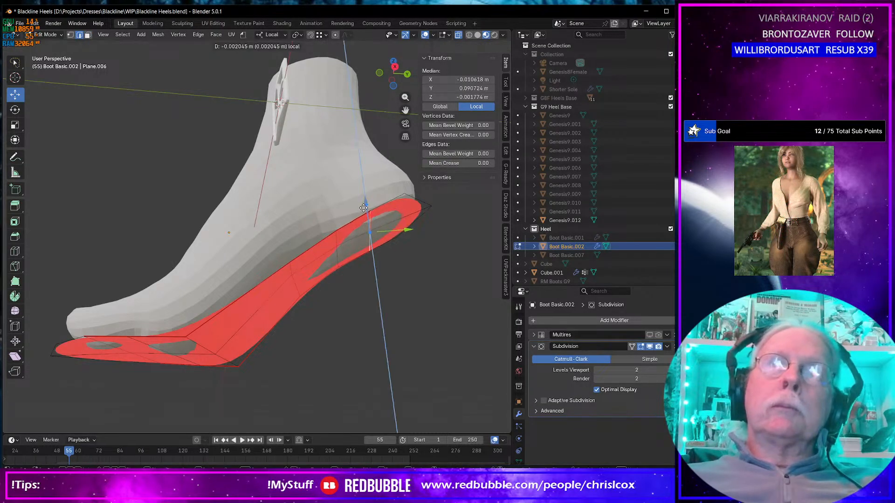
drag(363, 205, 353, 225)
- Lower the next crosswise heel edge toward the arch along local Z by about 0.002 m
click(336, 241)
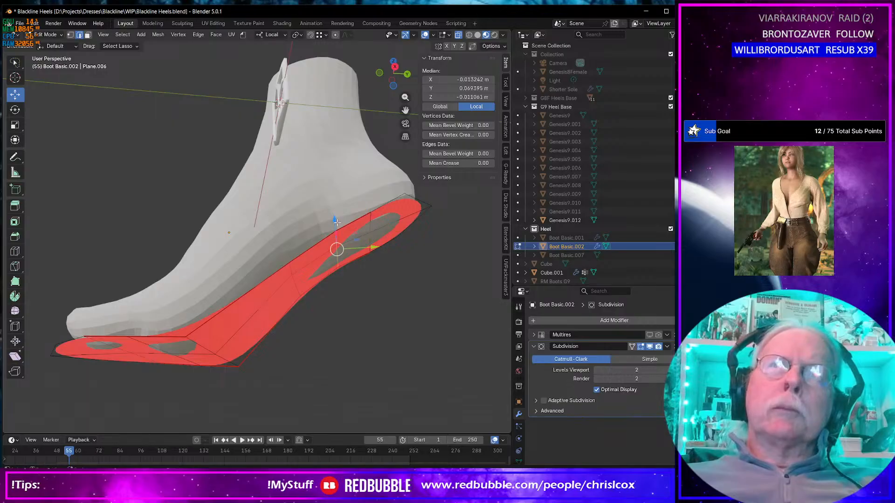
key(g)
key(z)
click(336, 223)
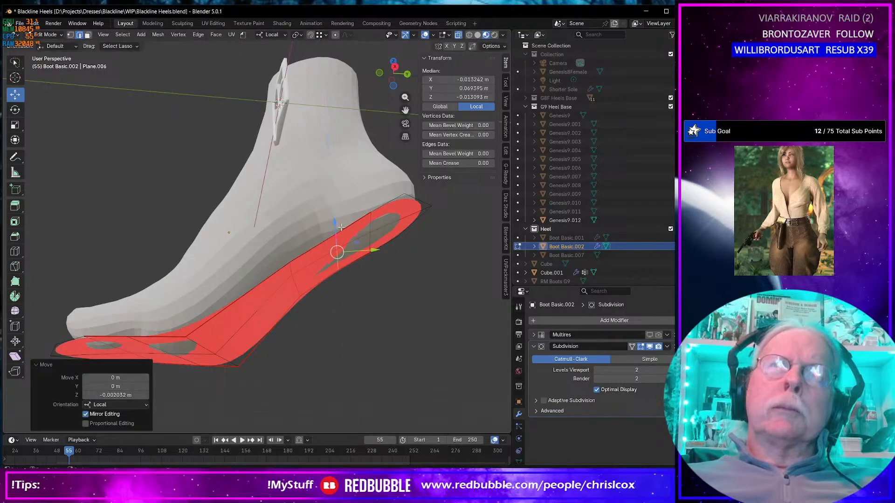
middle_drag(336, 222, 360, 237)
click(364, 222)
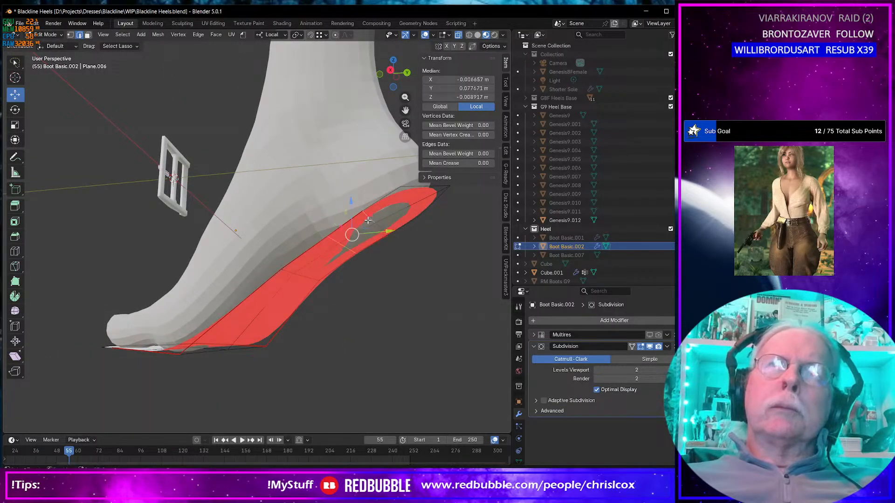
key(g)
key(z)
drag(356, 197, 356, 200)
key(ctrl+z)
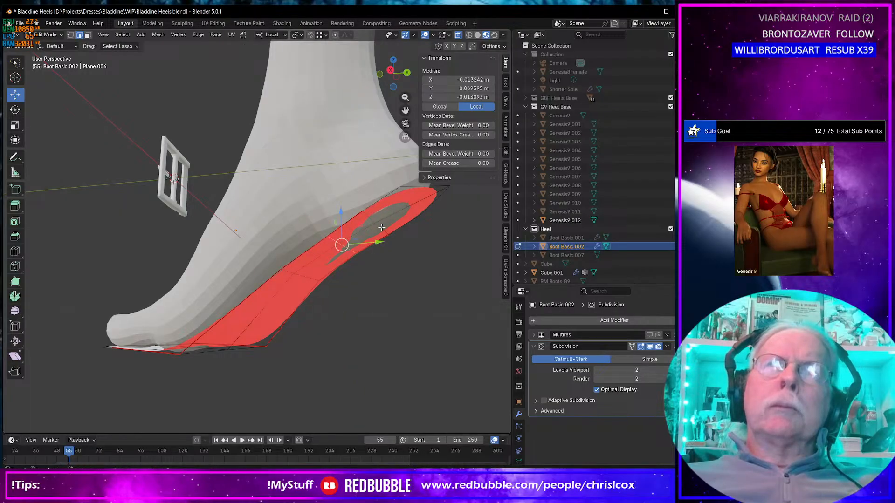
- Lower the rear crosswise heel edge further along local Z and level it by scaling it to 0 along Z
drag(375, 195, 375, 201)
key(s)
key(z)
key(0)
key(Return)
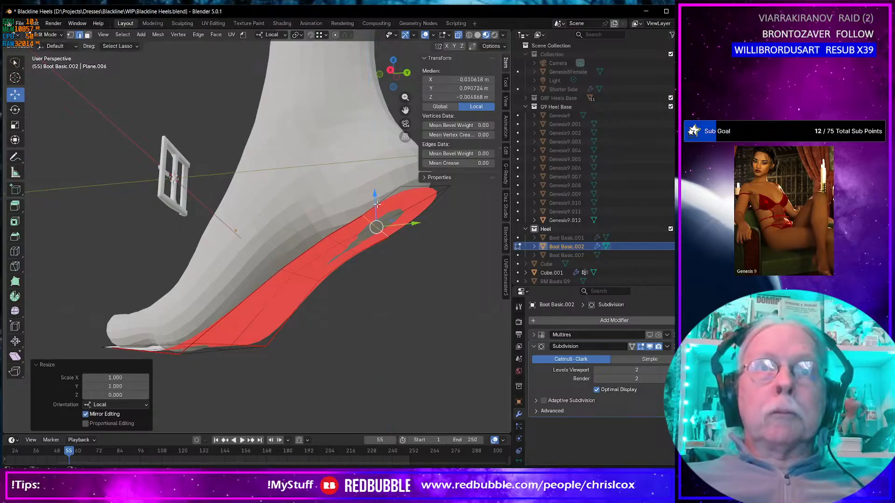
- Lower the crosswise edge at the front of the heel seat along local Z by about 0.0017 m
middle_drag(373, 219, 445, 228)
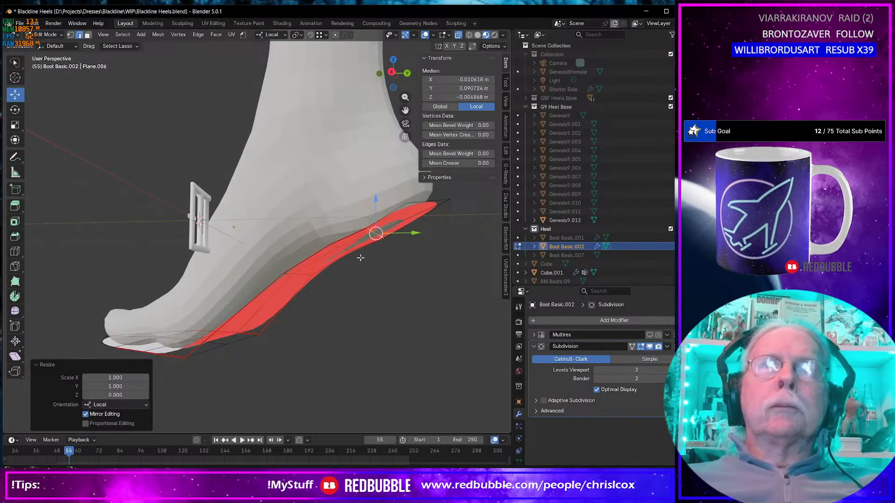
alt+click(340, 232)
click(334, 246)
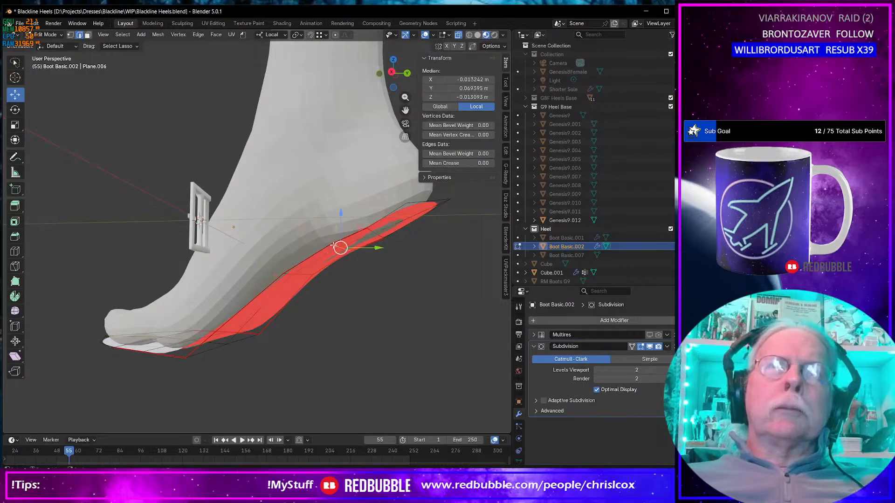
drag(340, 217, 339, 222)
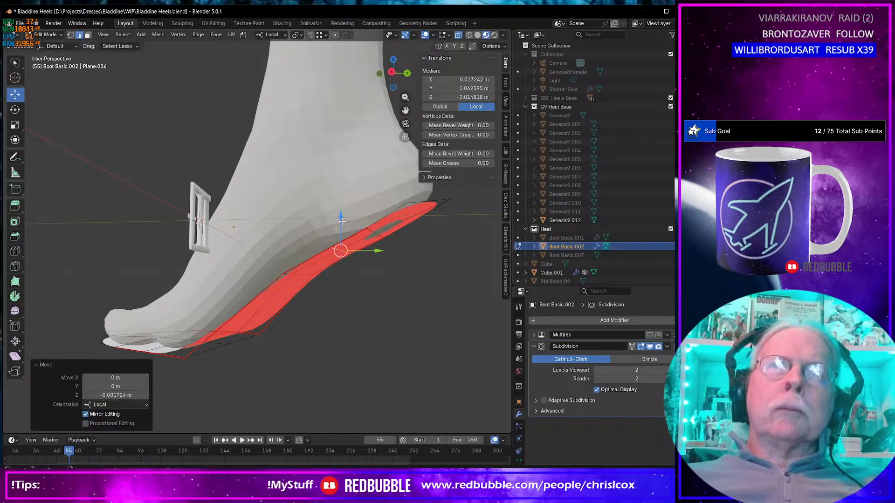
- Lower the vertex on the rear rim of the heel seat slightly along local Z
middle_drag(340, 222, 414, 197)
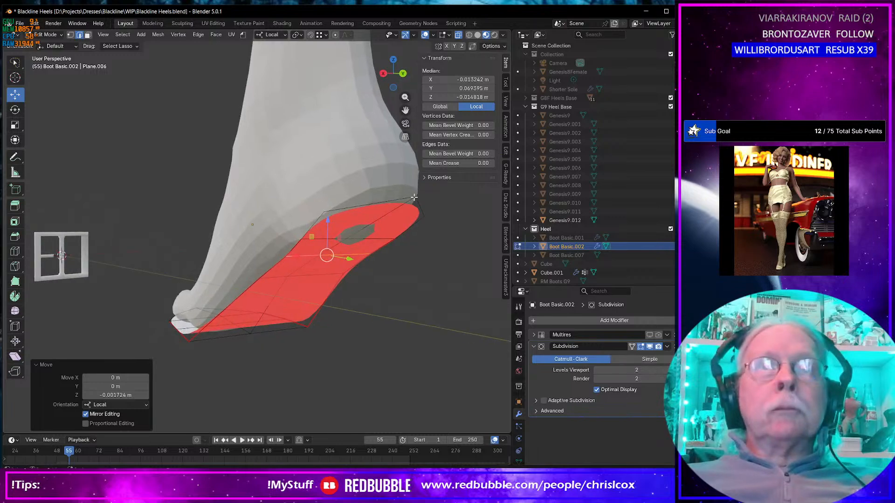
key(1)
click(419, 197)
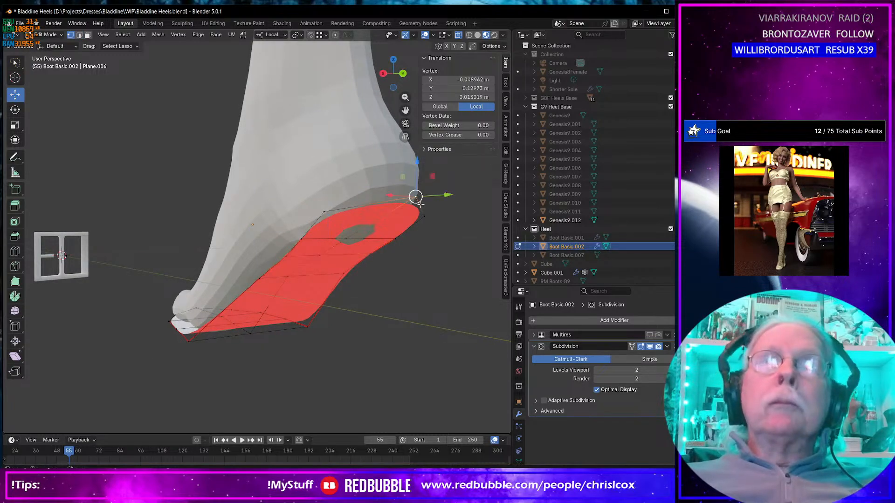
middle_drag(416, 196, 465, 182)
drag(461, 184, 461, 201)
- Flatten the two rearmost faces of the heel seat with LoopTools
middle_drag(460, 202, 313, 137)
key(alt+a)
click(293, 178)
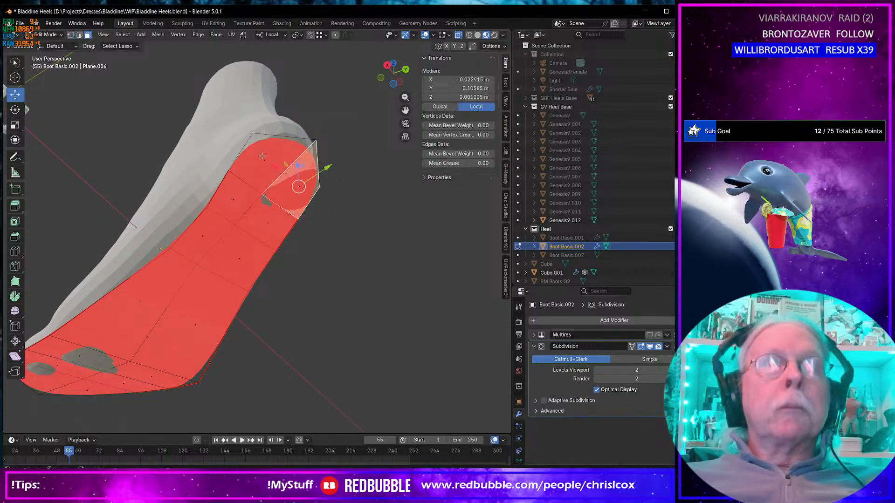
right_click(269, 174)
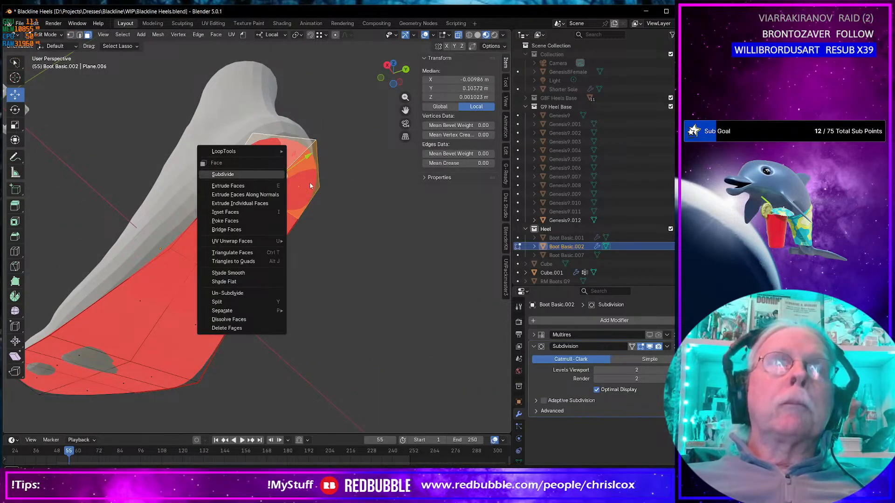
mouse_move(266, 155)
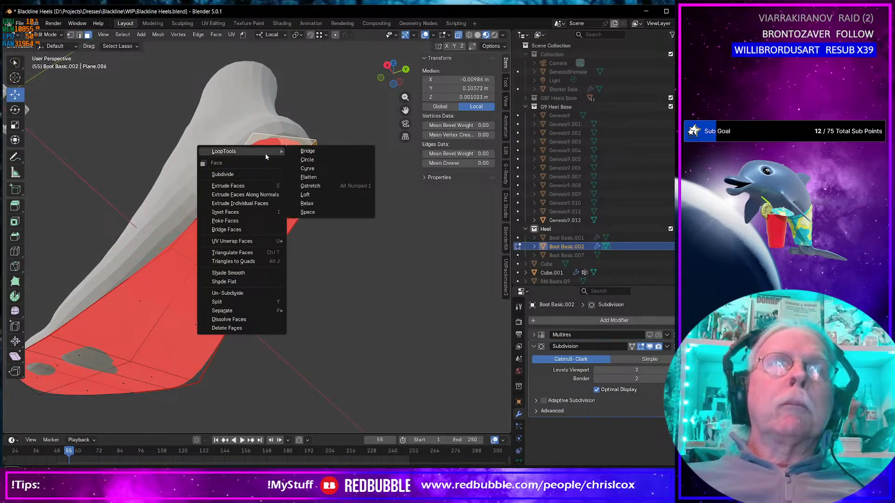
click(309, 177)
middle_drag(308, 177, 276, 204)
scroll(352, 232, down, 4)
- Duplicate the sole object in place and apply the Subdivision modifier on the copy
key(Tab)
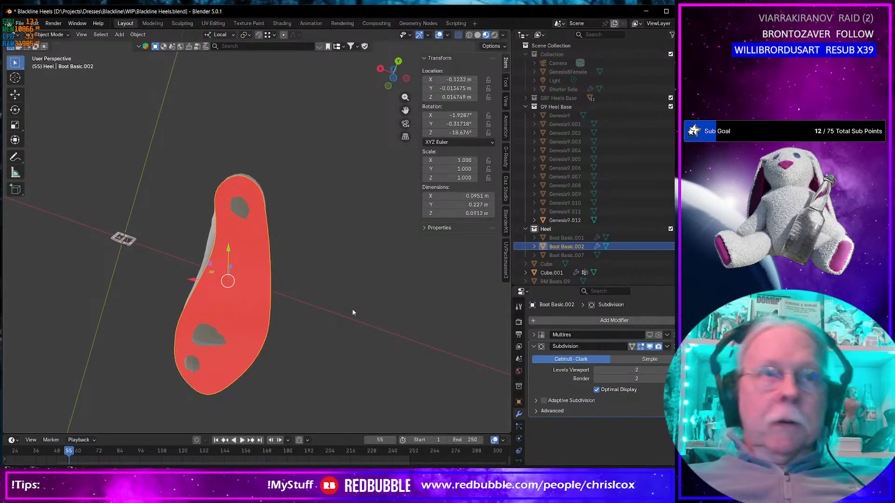
key(Tab)
key(Tab)
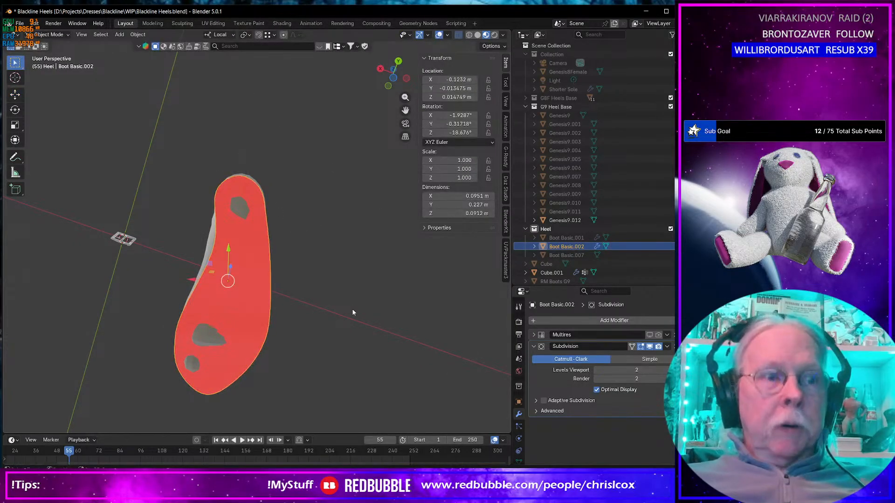
key(shift+d)
right_click(353, 312)
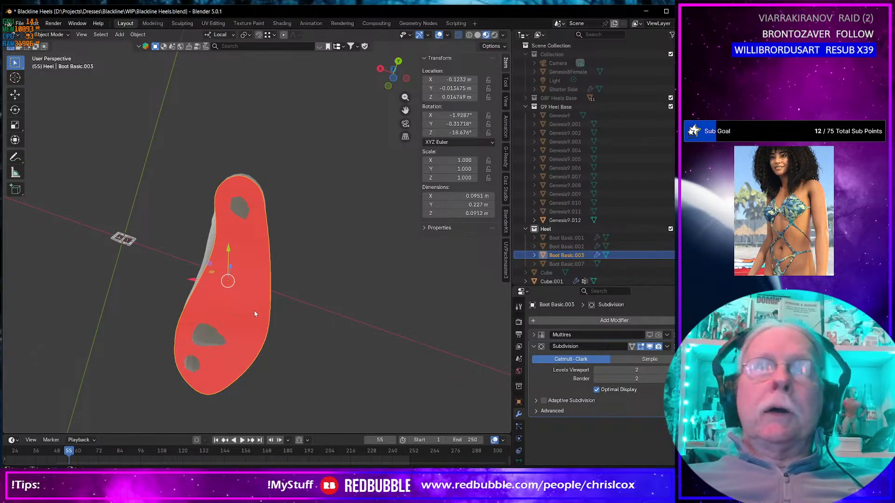
key(ctrl+a)
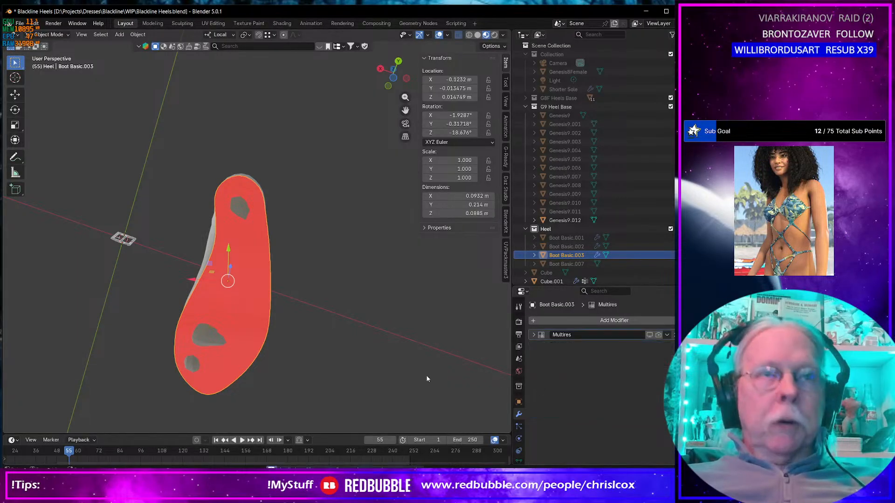
- Unwrap all faces of the duplicated sole with the Minimum Stretch method
key(Tab)
key(a)
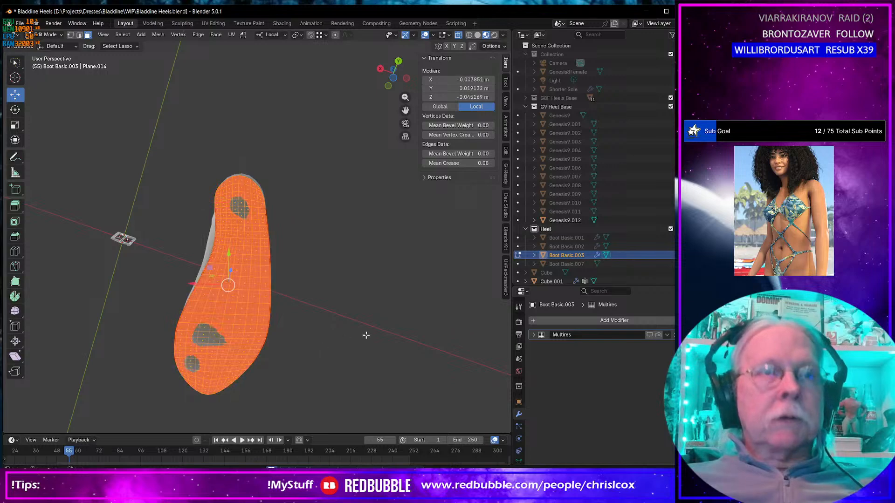
click(219, 24)
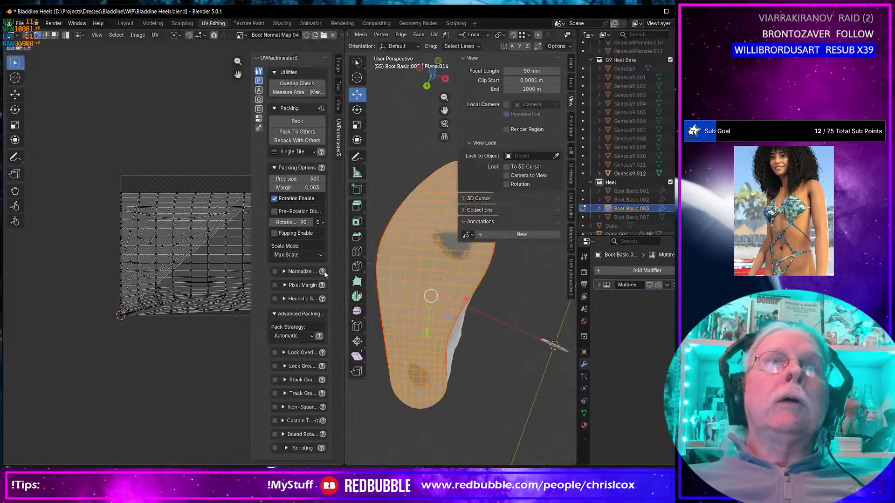
key(u)
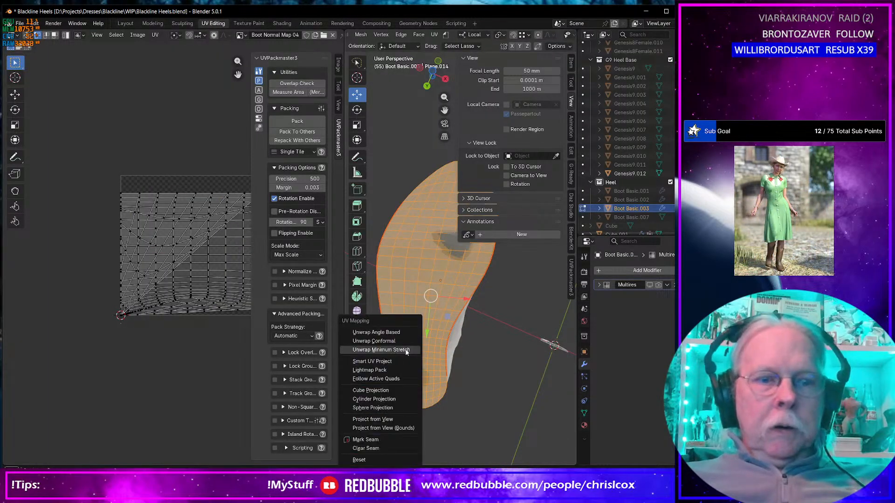
click(377, 350)
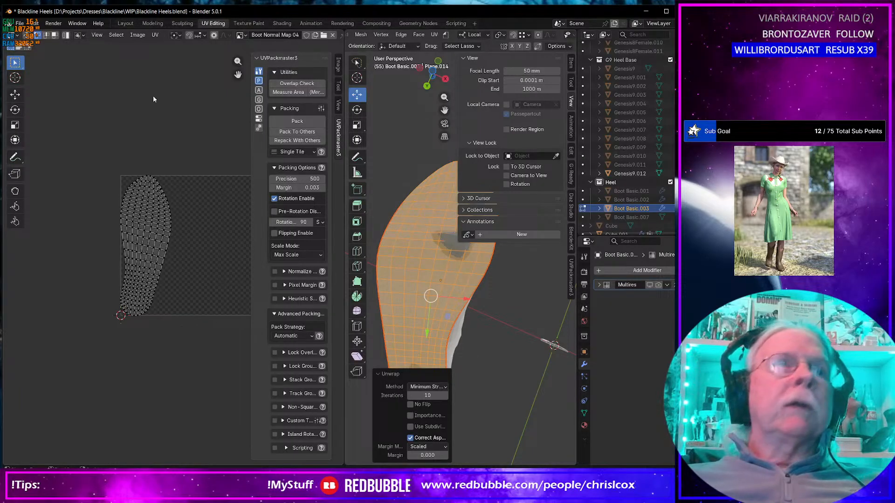
- Export the duplicated sole over Blackline Heels Sole.obj in the WIP folder and switch to Marvelous Designer
click(125, 23)
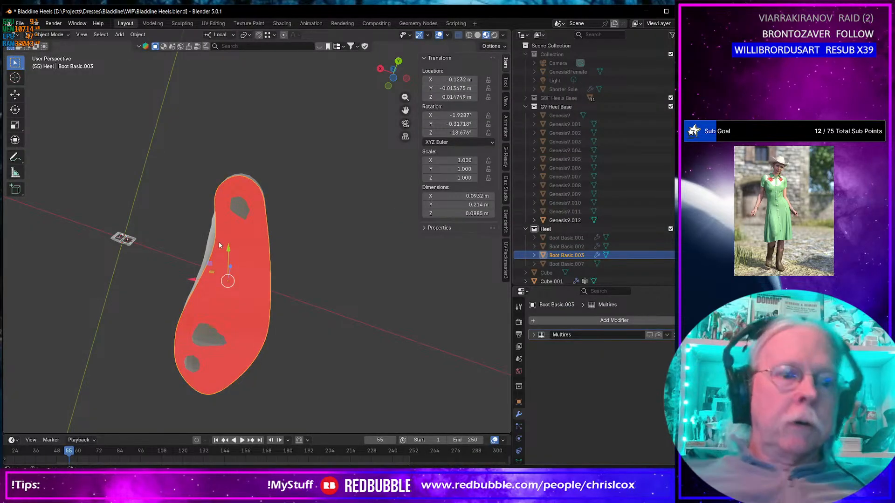
key(ctrl+e)
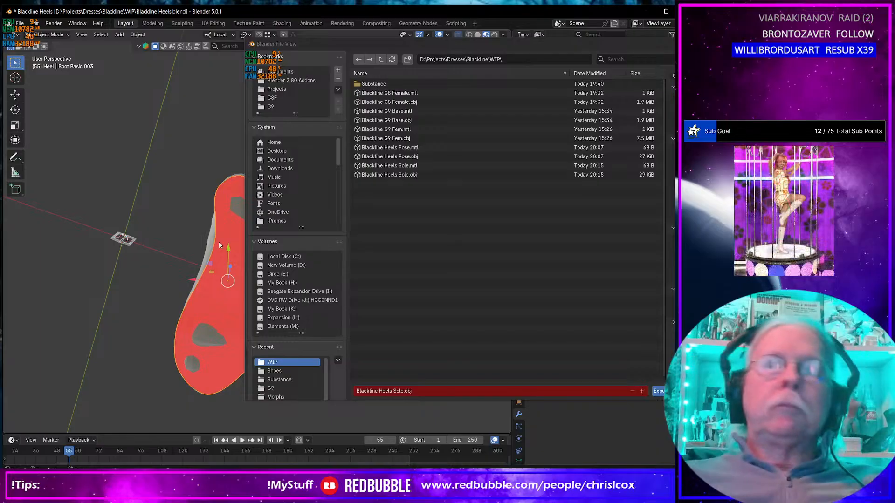
click(659, 391)
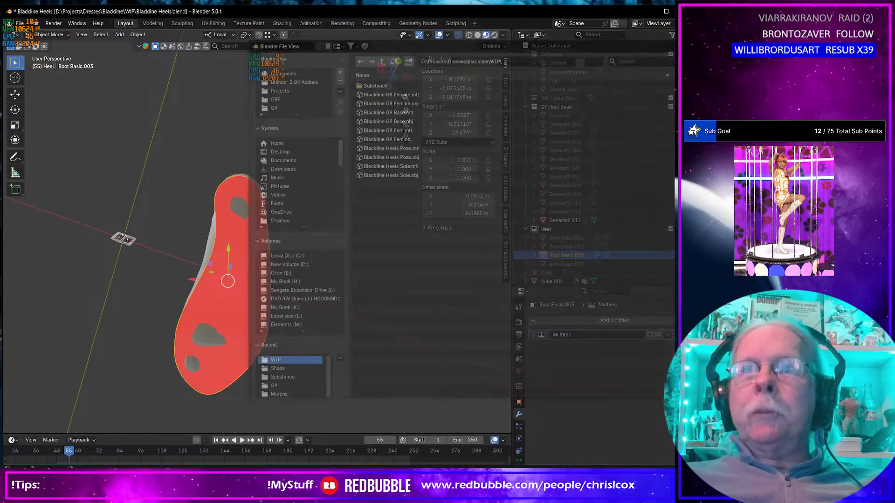
key(alt+Tab)
right_drag(336, 323, 290, 309)
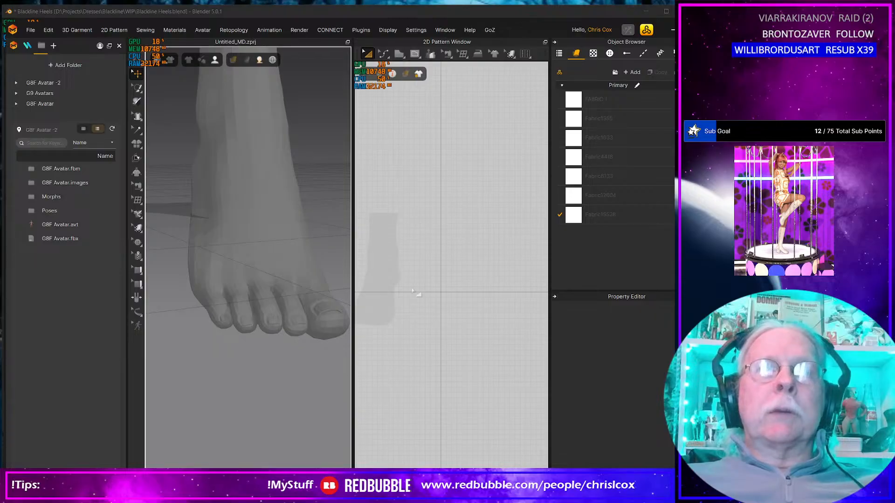
- Try importing Blackline Heels Sole.obj as an added garment in metres at 100% scale, and delete the imported piece
click(31, 30)
mouse_move(46, 115)
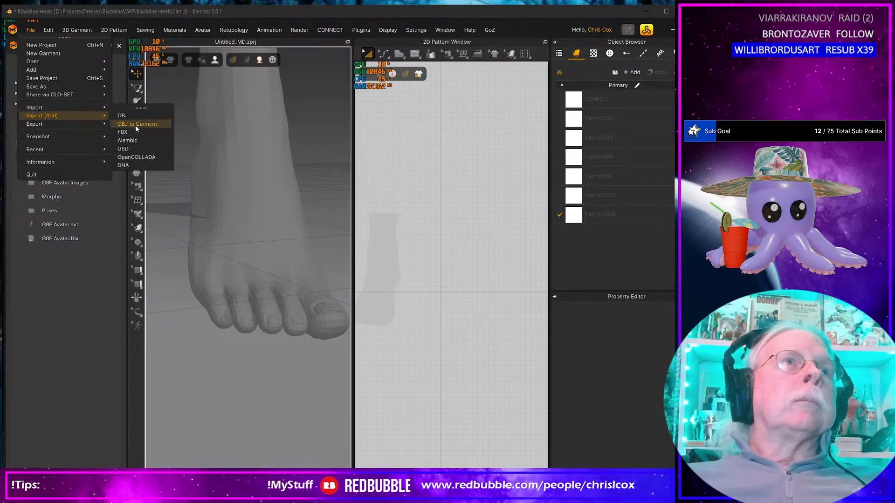
click(135, 124)
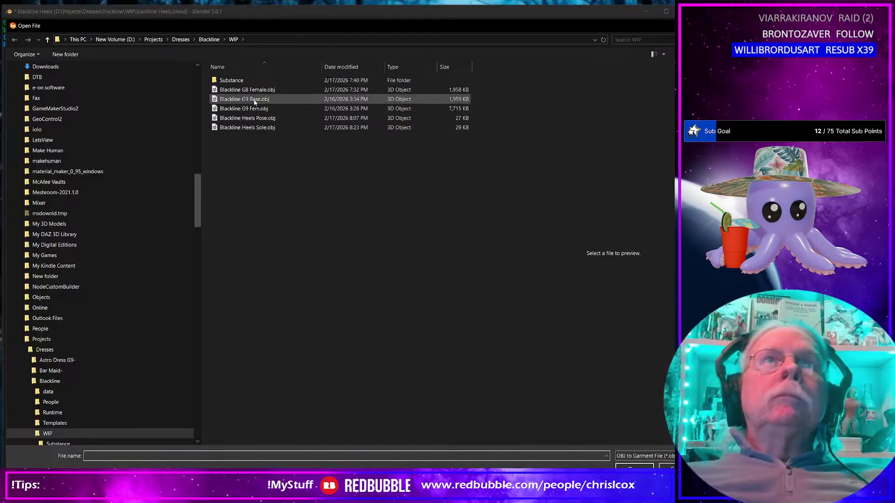
double_click(255, 128)
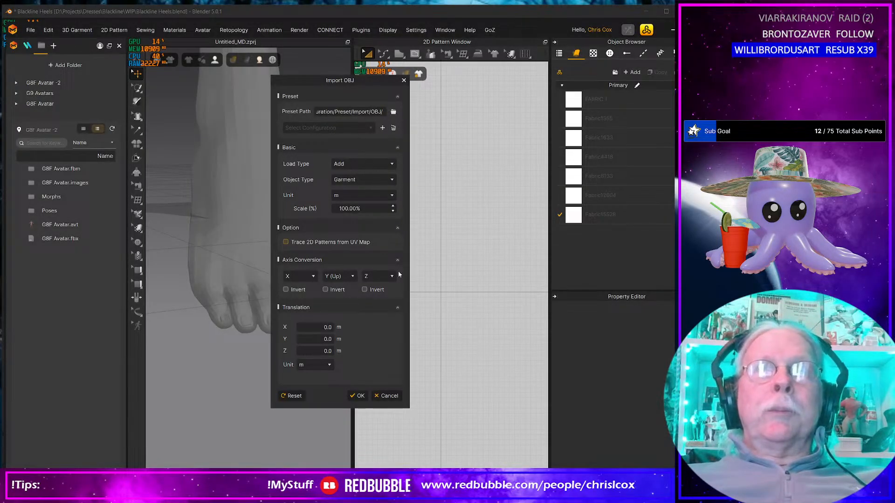
click(358, 395)
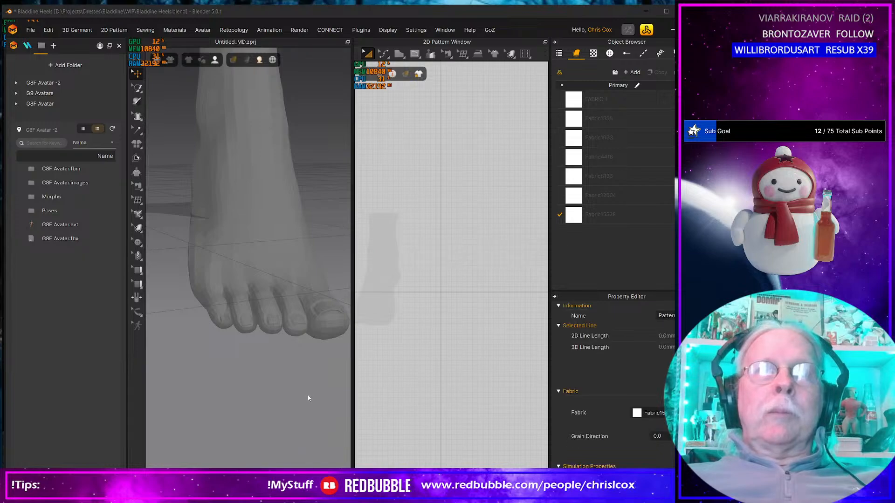
click(305, 349)
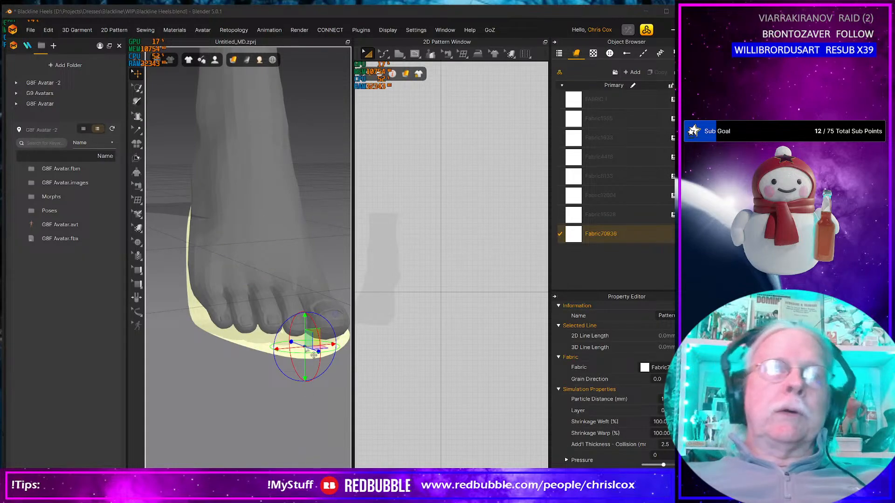
key(Delete)
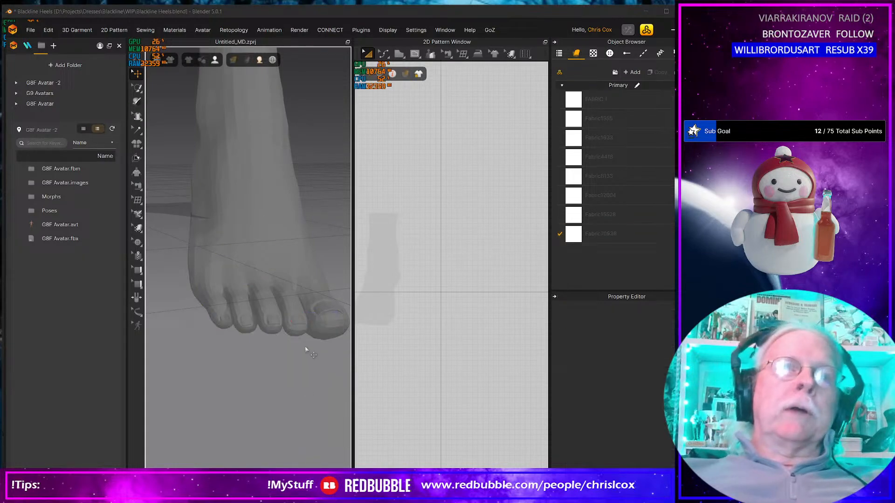
- Import Blackline Heels Sole.obj as an added garment in metres at 100% scale, with Trace 2D Patterns from UV Map enabled
click(29, 31)
mouse_move(44, 116)
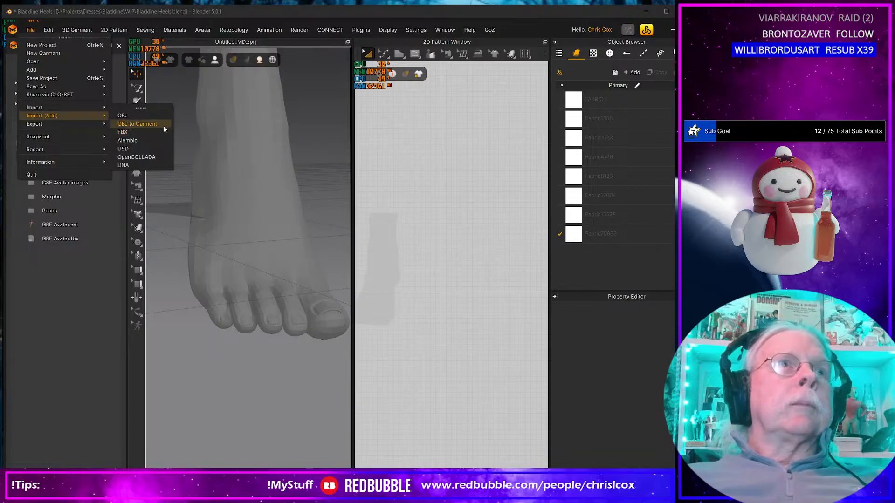
click(163, 125)
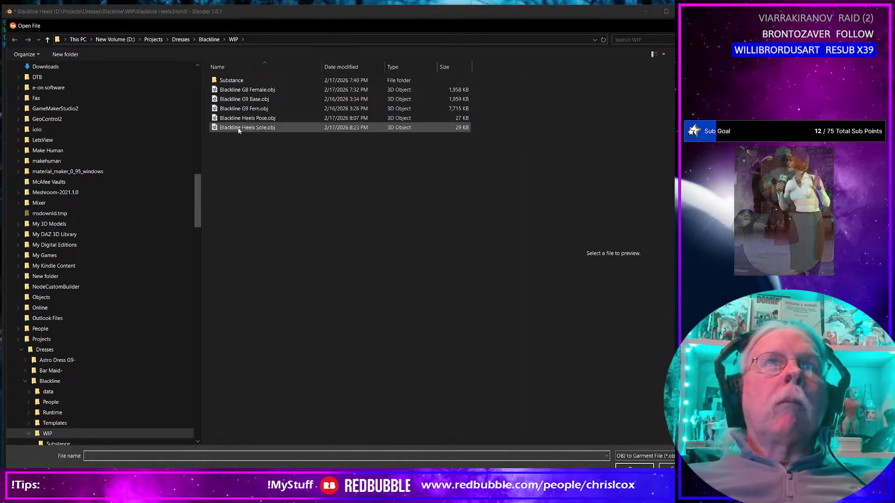
double_click(238, 128)
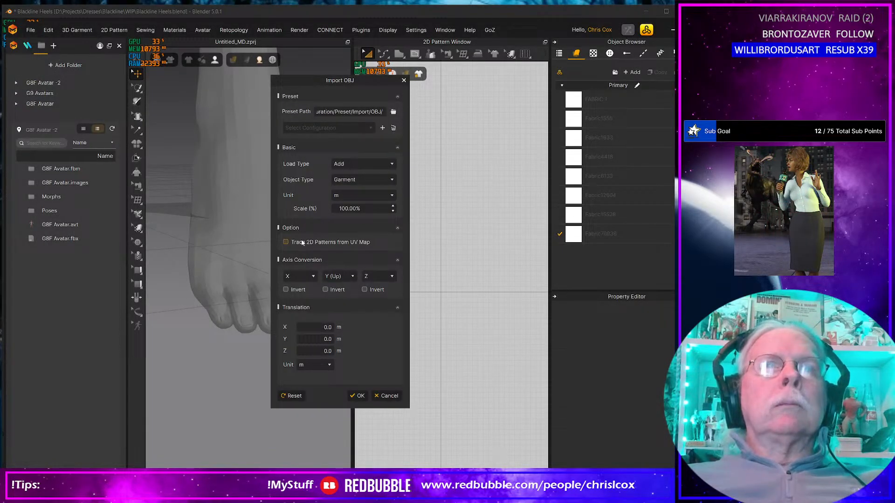
click(359, 396)
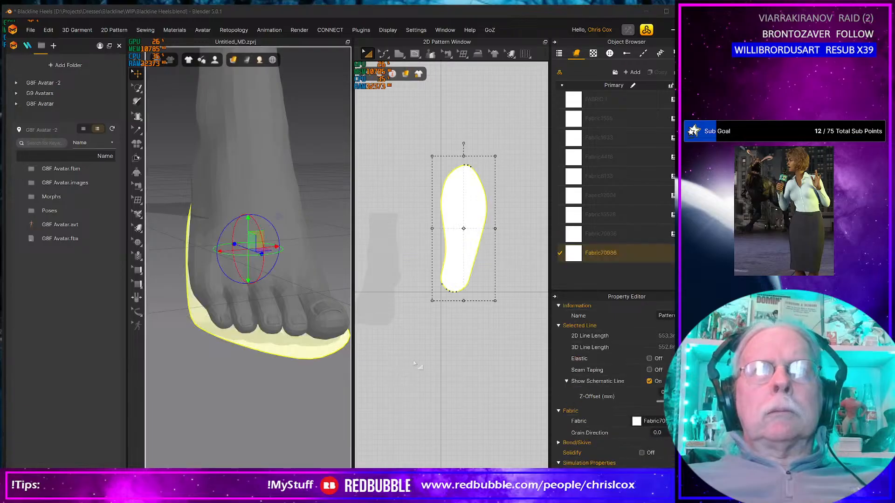
scroll(448, 322, down, 2)
scroll(447, 317, up, 8)
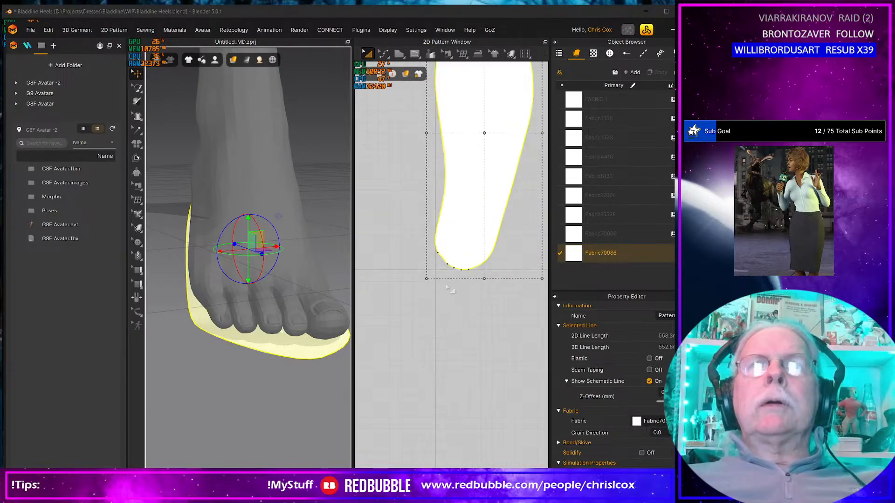
- Convert the cluster of segment points along the sole pattern's heel edge to curve points
middle_drag(447, 284, 439, 338)
key(z)
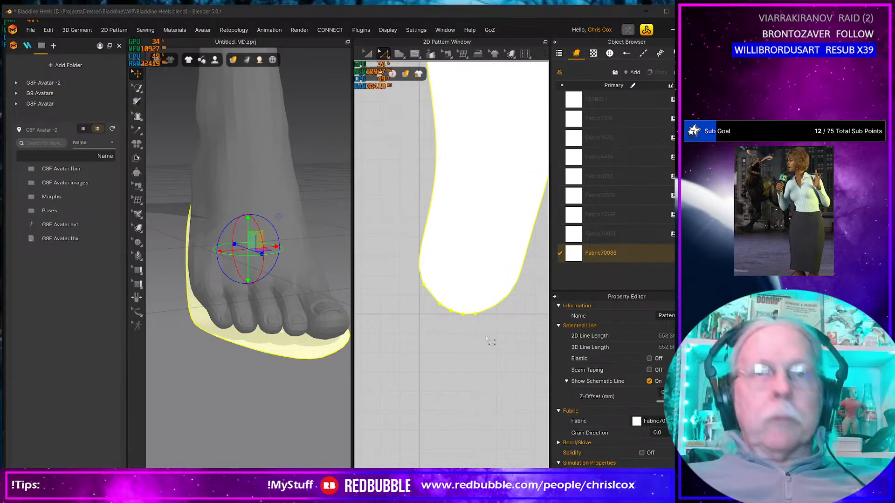
drag(490, 340, 393, 276)
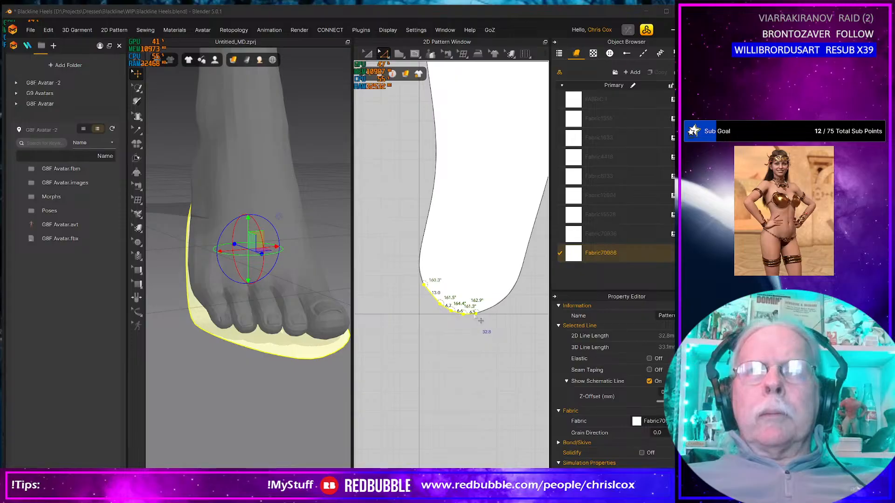
right_click(481, 320)
mouse_move(532, 359)
click(577, 367)
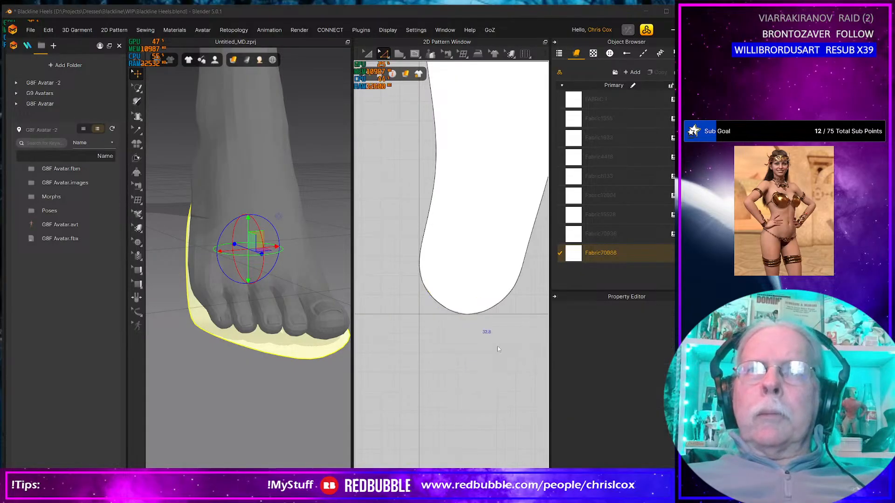
- Convert the two points beside the sole pattern's toe tip to curve points using Convert Only
middle_drag(460, 207, 450, 299)
middle_drag(474, 154, 467, 320)
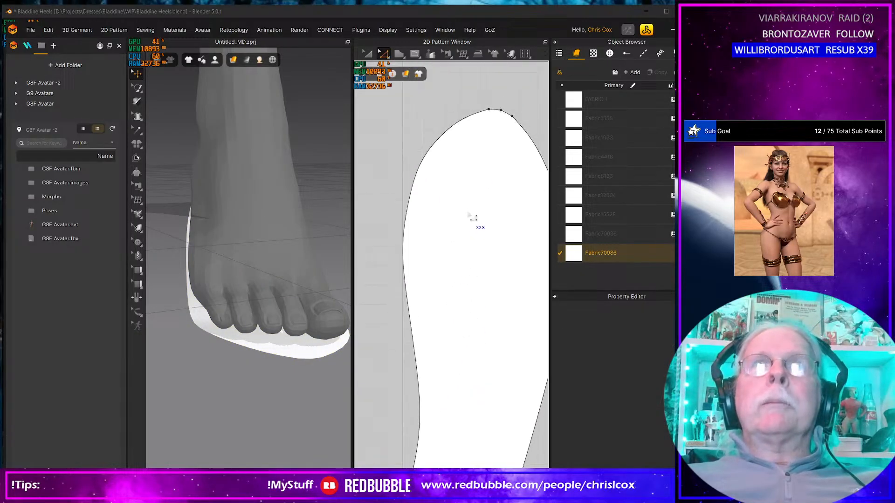
middle_drag(470, 216, 479, 238)
drag(467, 192, 503, 230)
right_click(485, 205)
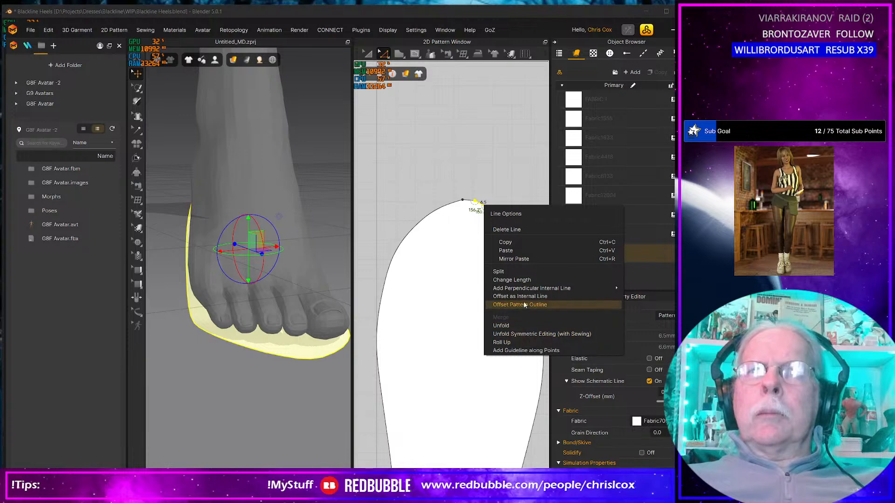
click(506, 230)
click(485, 207)
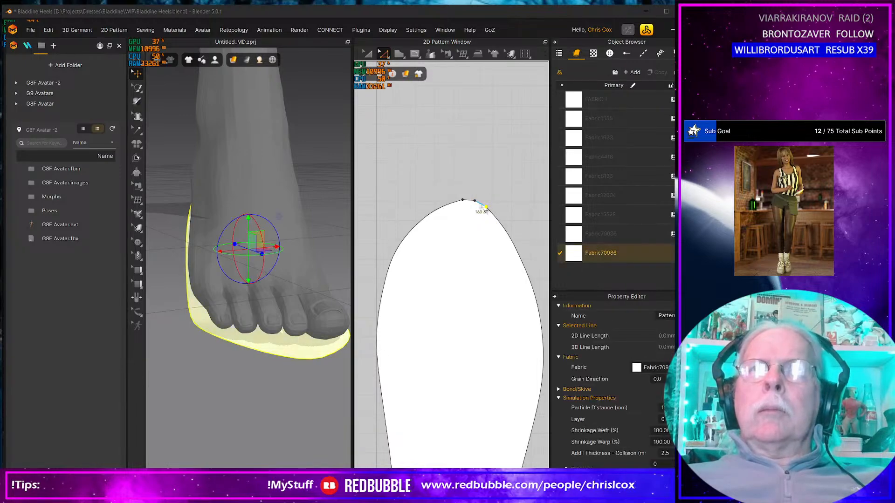
right_click(485, 208)
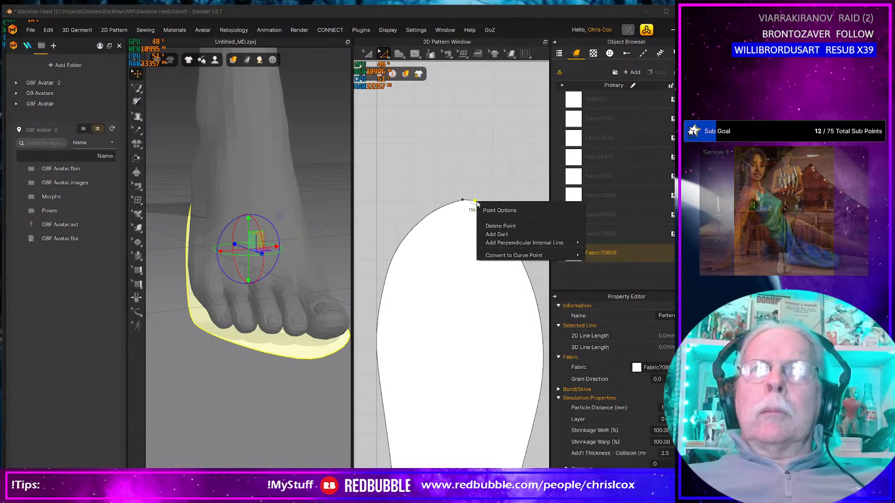
mouse_move(532, 255)
click(607, 264)
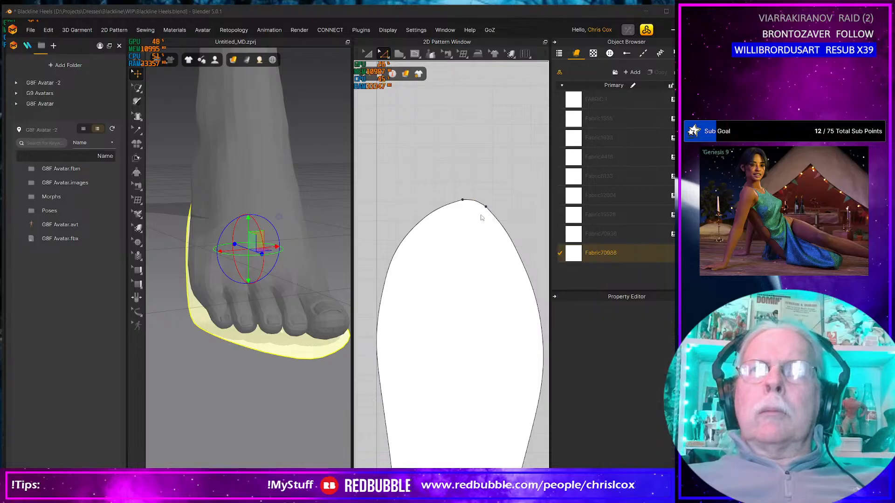
right_click(486, 210)
mouse_move(540, 263)
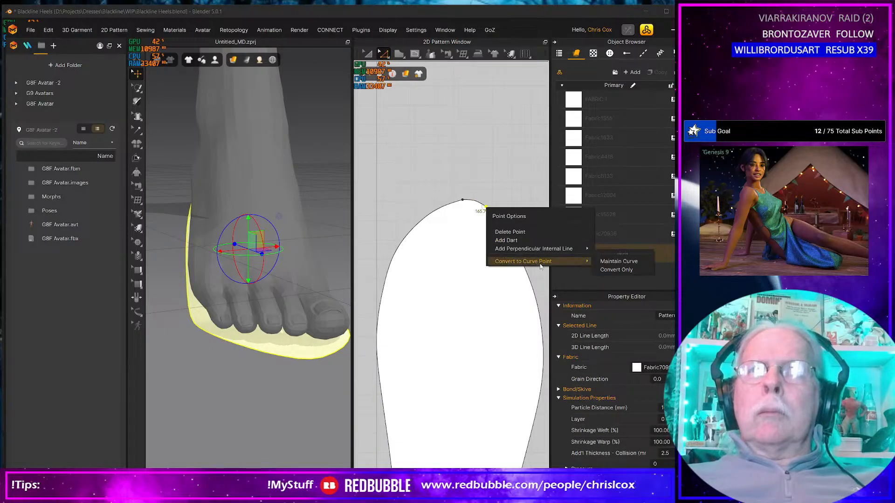
click(617, 271)
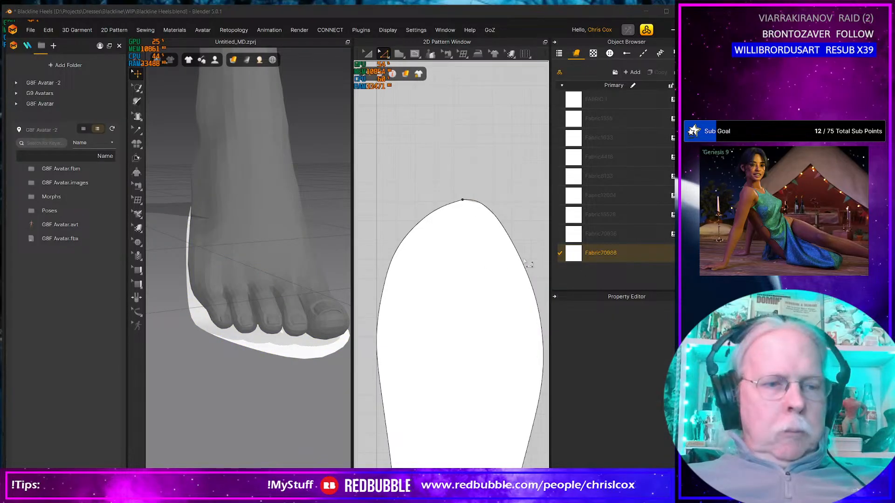
- Delete the curve point nearest the toe tip on the sole outline to smooth that curve
key(v)
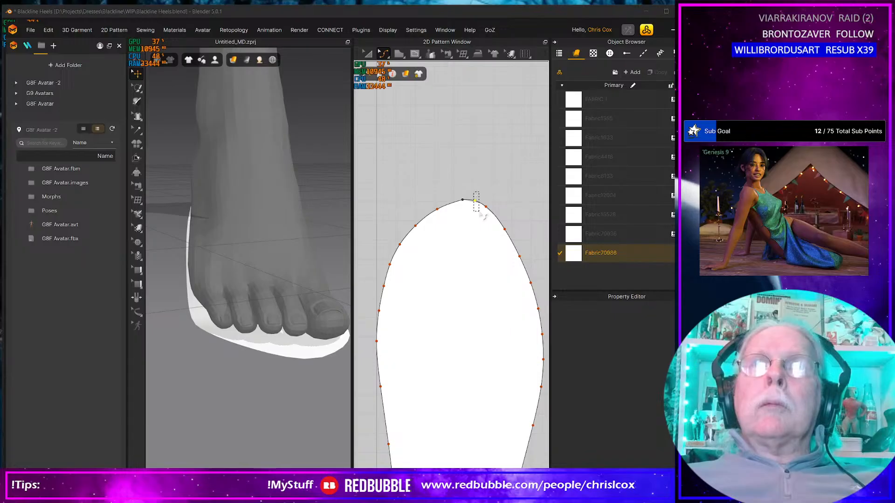
click(475, 201)
key(Delete)
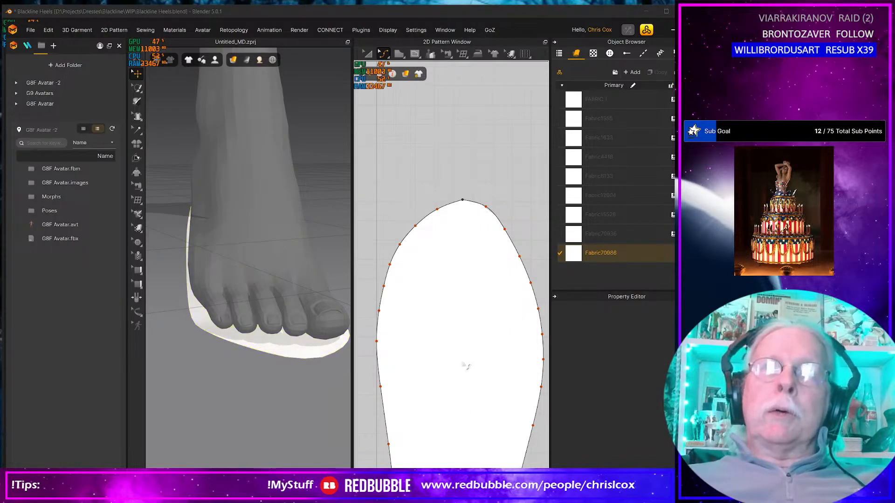
- Examine the curve points around the sole's heel and how the sole fits under the foot in 3D
middle_drag(499, 411, 489, 347)
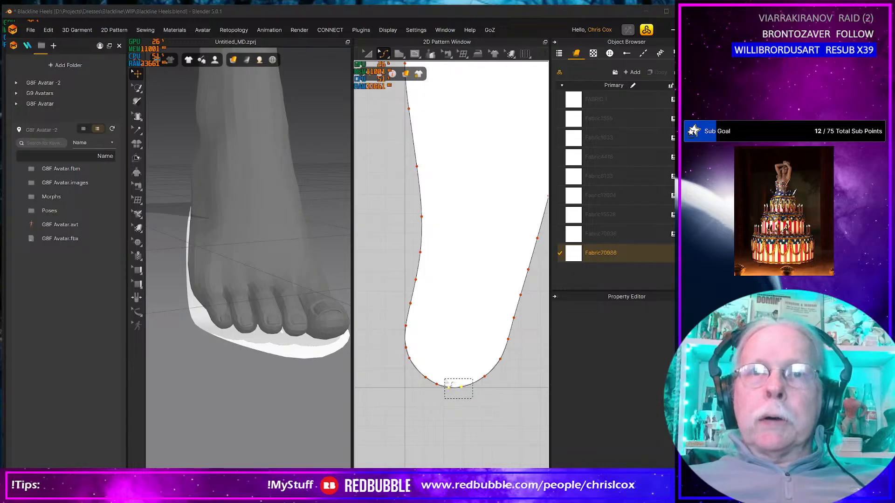
drag(445, 380, 444, 379)
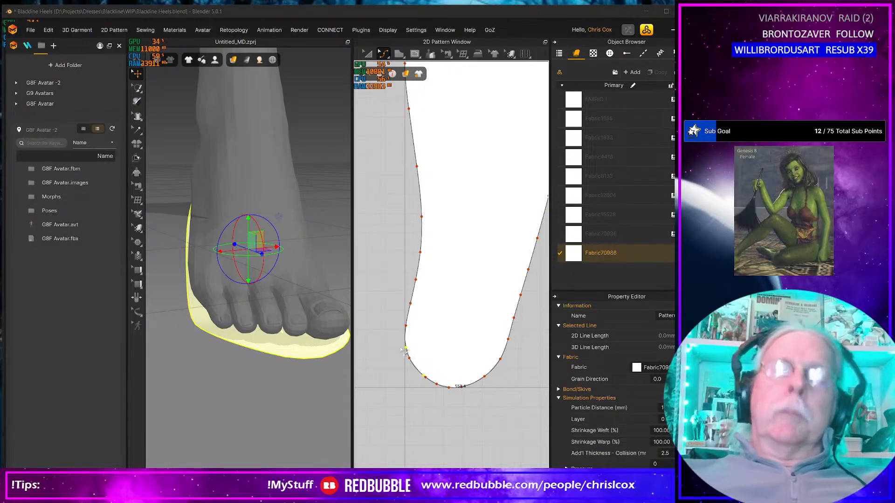
click(386, 355)
right_drag(271, 355, 368, 281)
scroll(452, 295, down, 2)
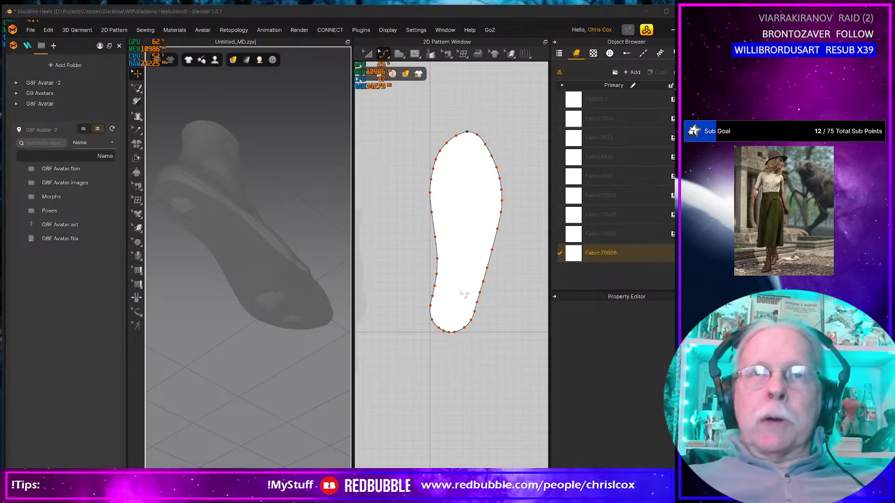
middle_drag(462, 293, 465, 315)
right_drag(297, 345, 210, 417)
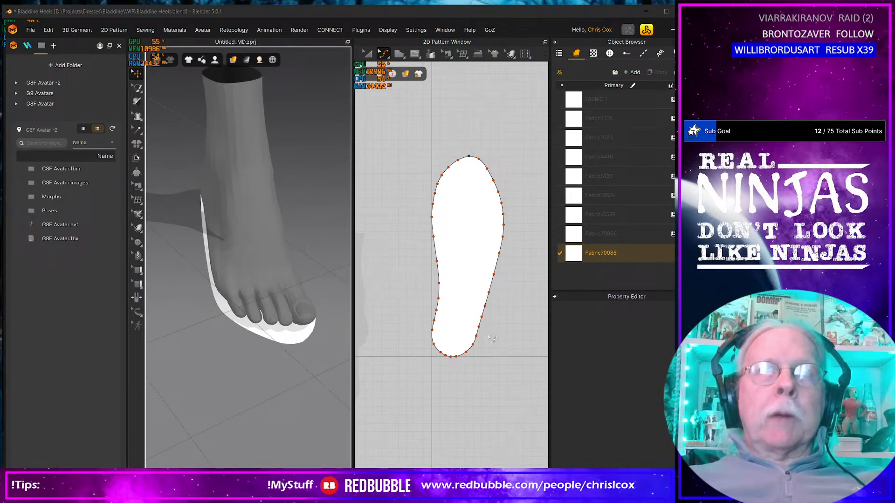
click(284, 338)
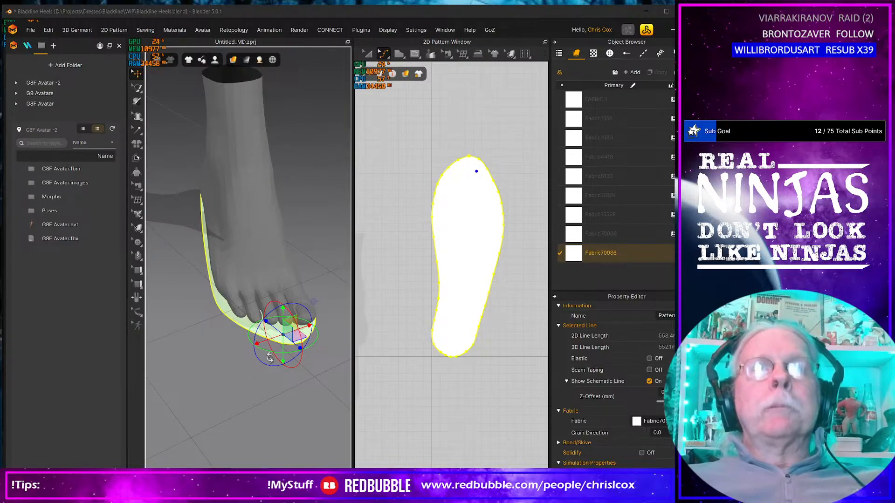
right_drag(267, 356, 246, 385)
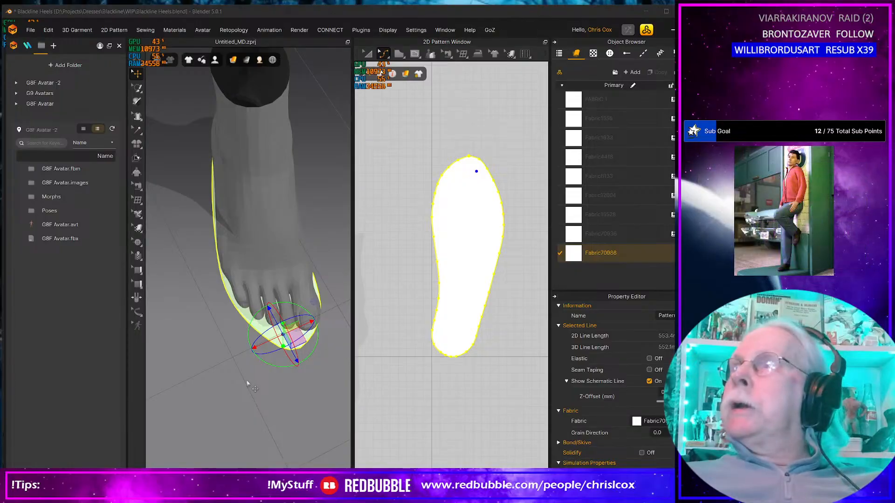
- Switch to the browser to study the side view of the red Anne Klein peep-toe slingback, then return to Marvelous Designer
key(alt+Tab)
mouse_move(95, 285)
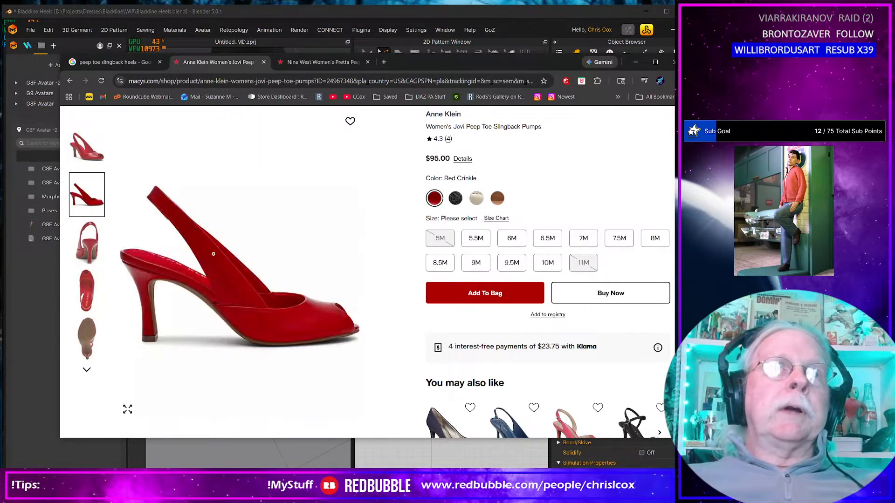
key(alt+Tab)
key(alt+Tab)
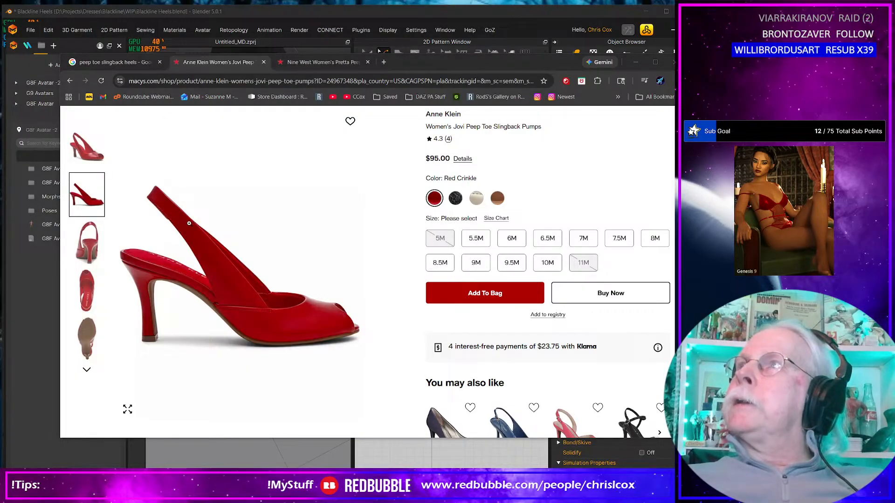
key(alt+Tab)
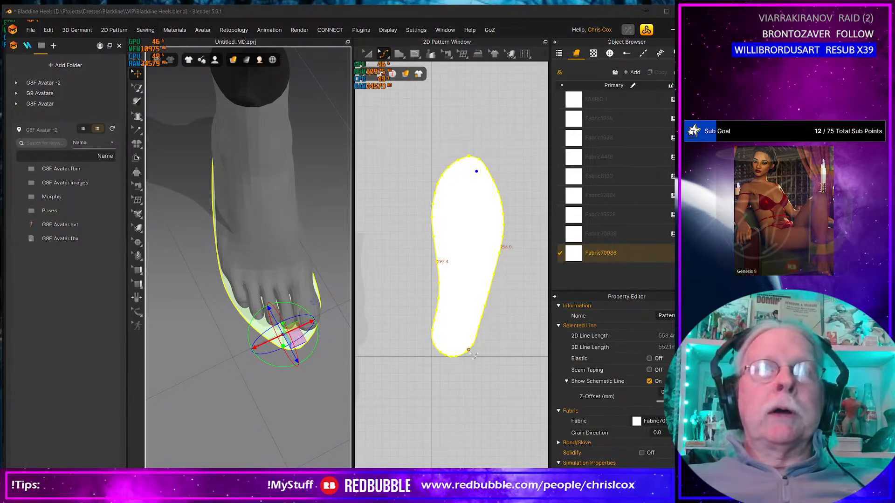
- Draw a rectangular pattern piece about 99 mm wide beside the sole pattern
scroll(511, 334, down, 3)
middle_drag(500, 336, 420, 353)
click(400, 56)
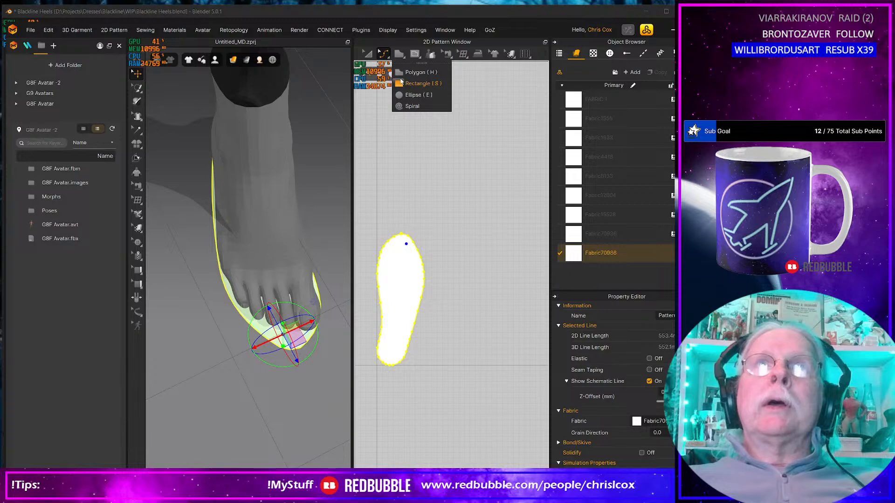
click(401, 83)
drag(456, 244, 511, 285)
- Move the rectangle's two upper corners inward to form a symmetric trapezoid with a top edge about 59 mm long
key(z)
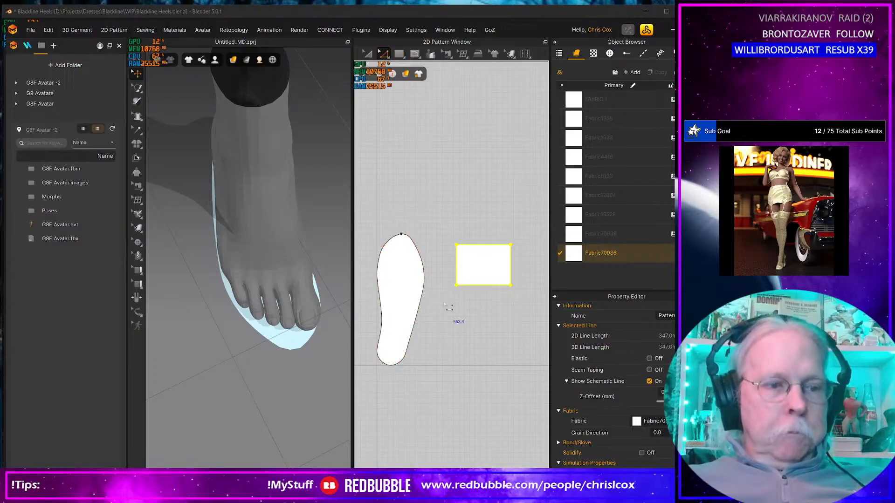
click(464, 252)
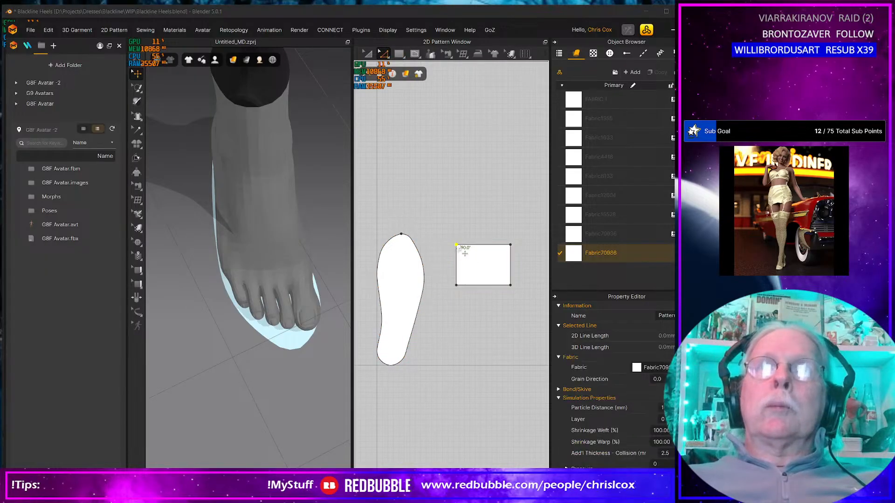
drag(464, 253, 499, 245)
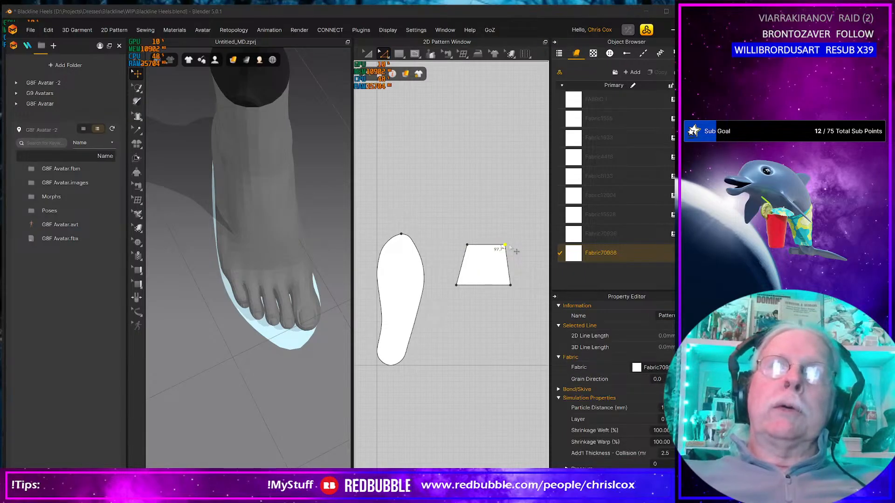
- Curve the trapezoid's edges: dip the top to about 65 mm, arch the bottom upward to about 122 mm, and bow both sides slightly outward
key(c)
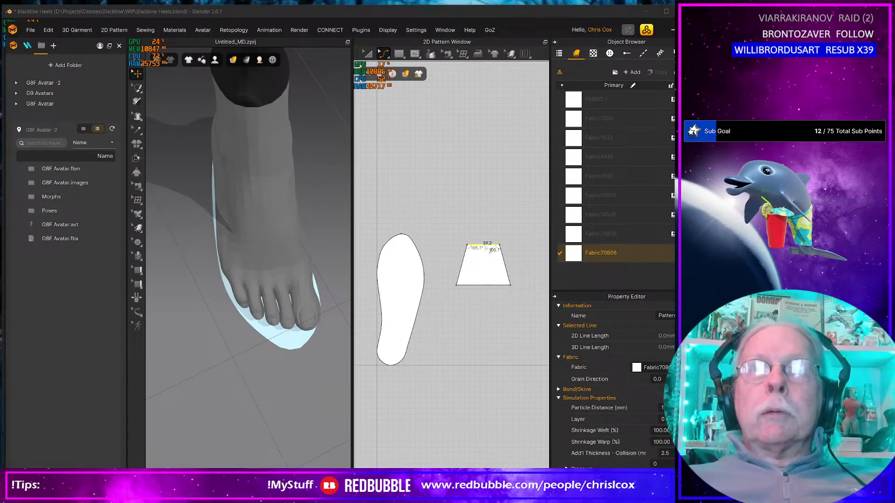
drag(488, 250, 488, 275)
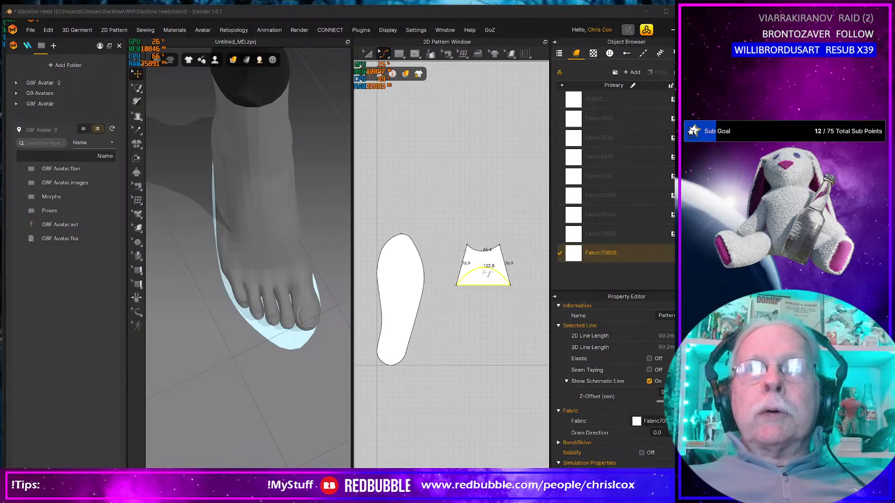
scroll(486, 297, up, 3)
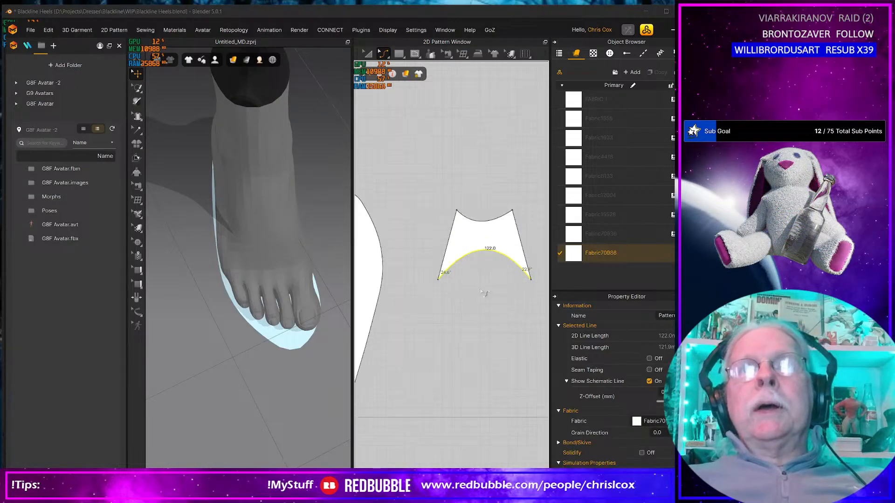
click(451, 243)
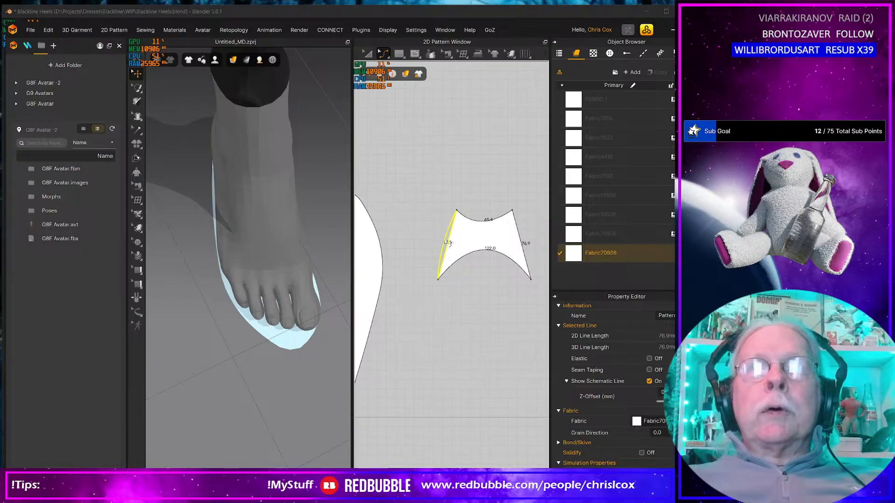
click(522, 240)
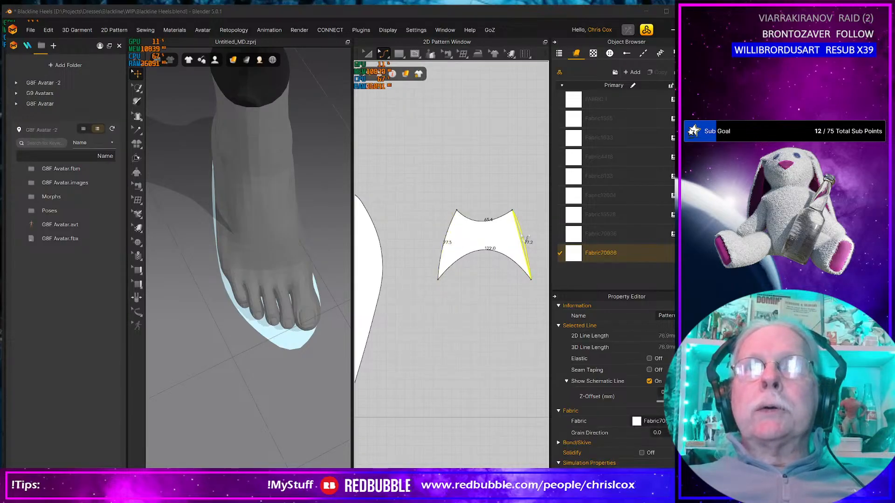
- Move the new curved piece sideways in the 3D view until it sits next to the foot
scroll(511, 293, down, 3)
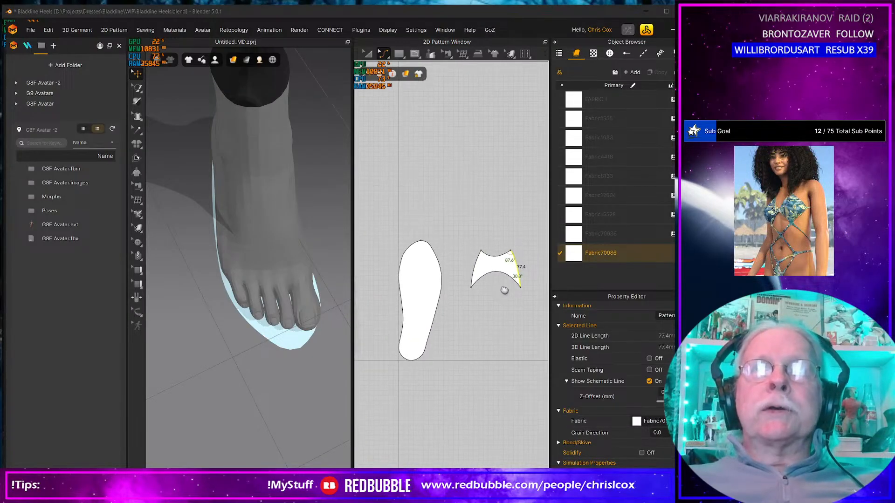
scroll(281, 324, down, 5)
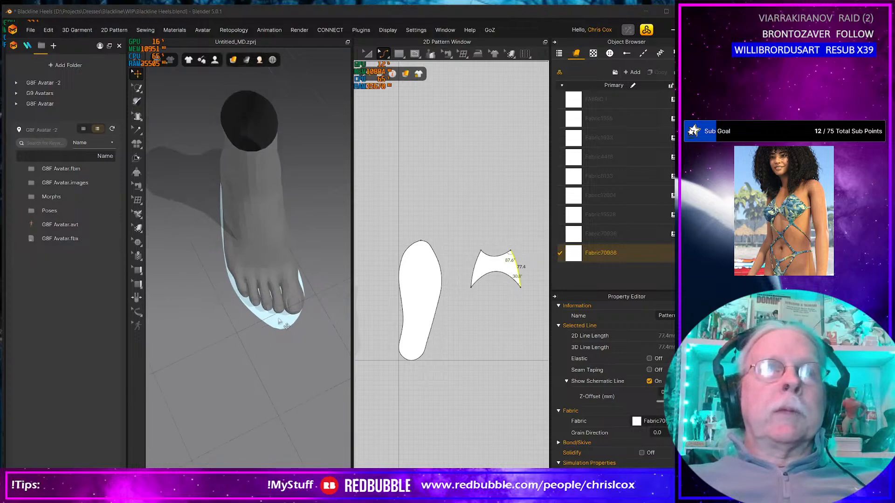
right_drag(280, 324, 261, 299)
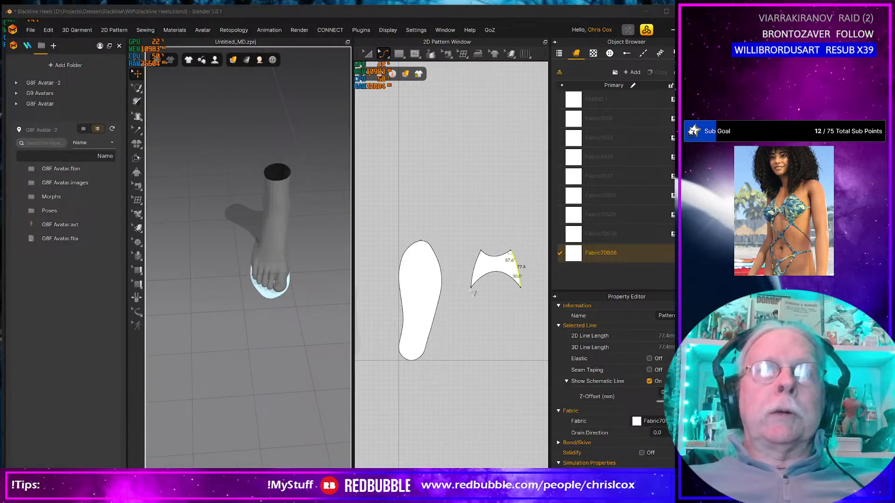
scroll(282, 330, down, 1)
middle_drag(298, 323, 198, 340)
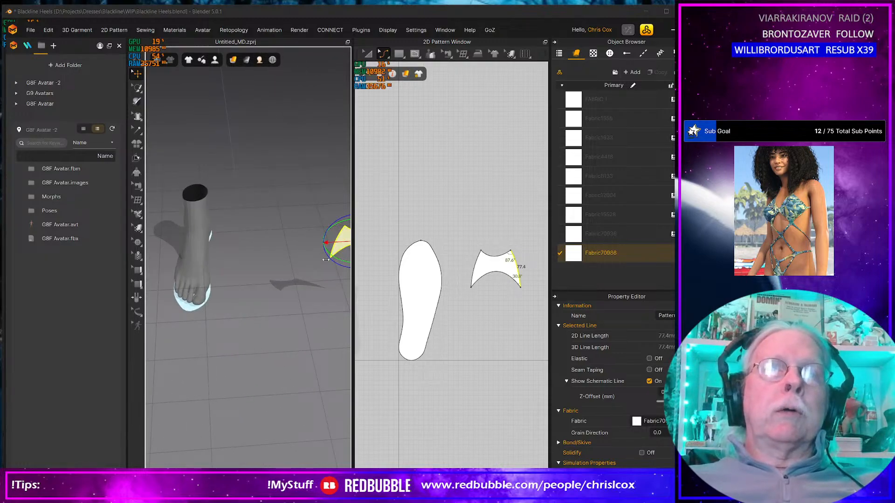
drag(330, 243, 198, 249)
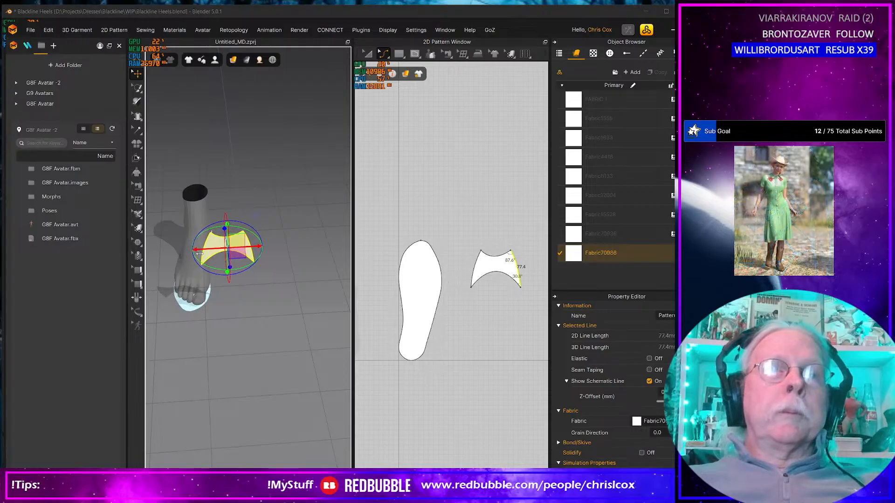
- Move and rotate the curved upper piece in 3D so that it lies over the front of the foot above the toes
drag(231, 223, 204, 296)
right_drag(235, 324, 161, 303)
drag(242, 218, 279, 258)
drag(218, 240, 274, 311)
right_drag(276, 314, 342, 353)
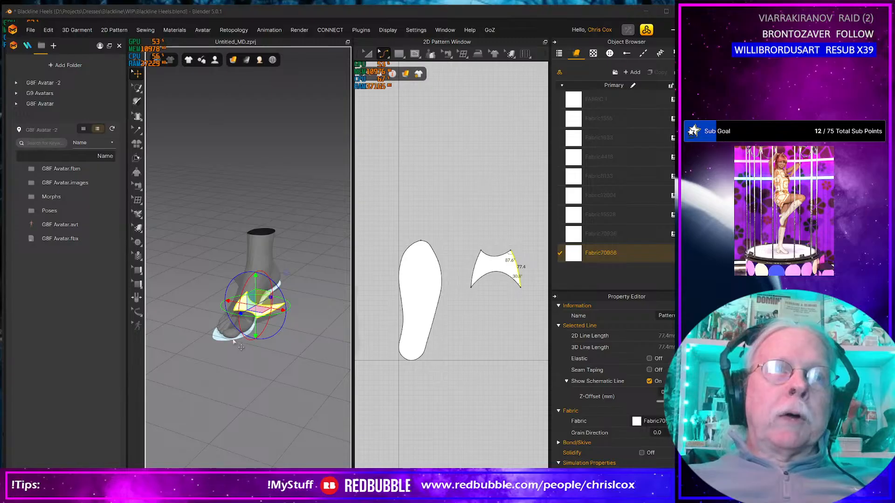
click(234, 341)
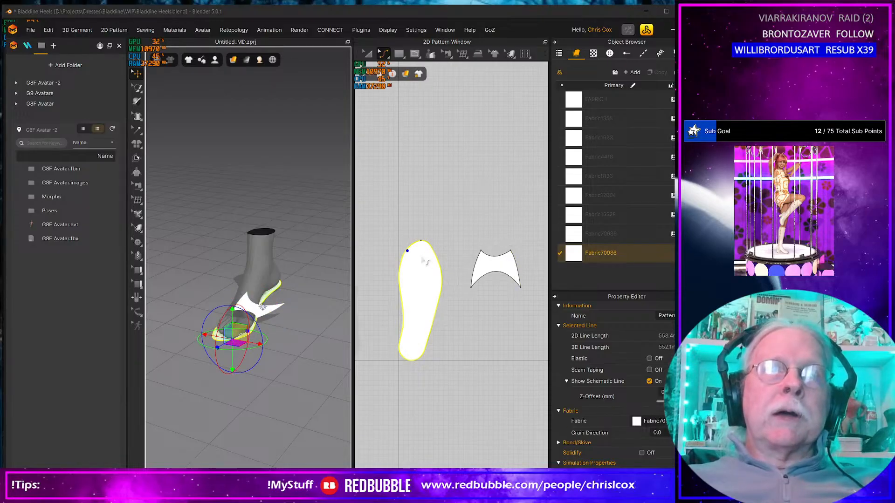
ctrl+click(265, 313)
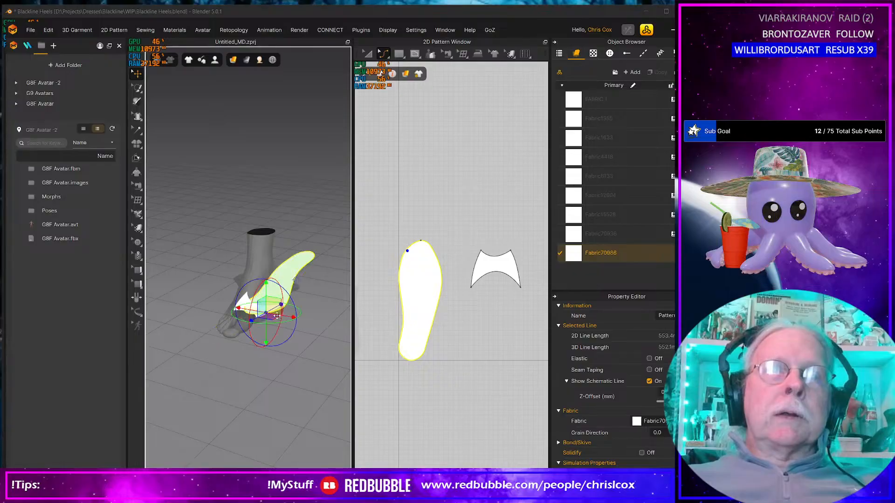
key(ctrl+z)
click(274, 316)
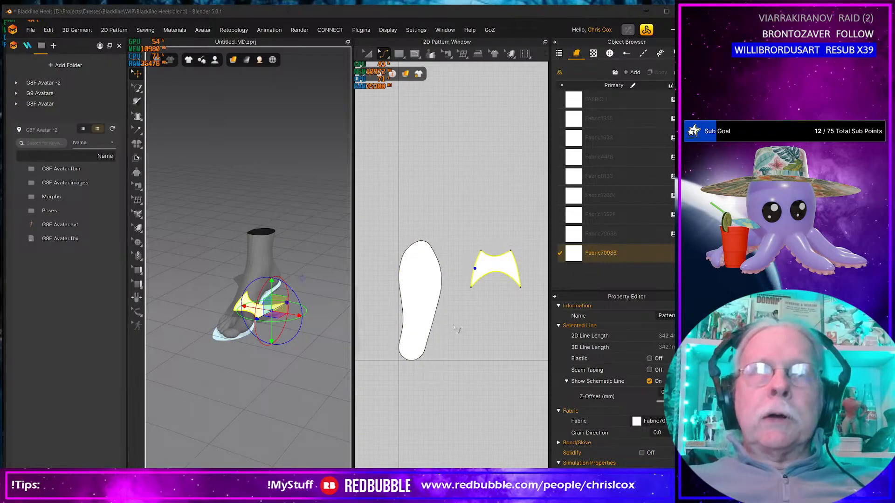
- Free-sew the upper piece's left side edge to the left edge of the sole's front, making a seam about 77.5 mm long
key(m)
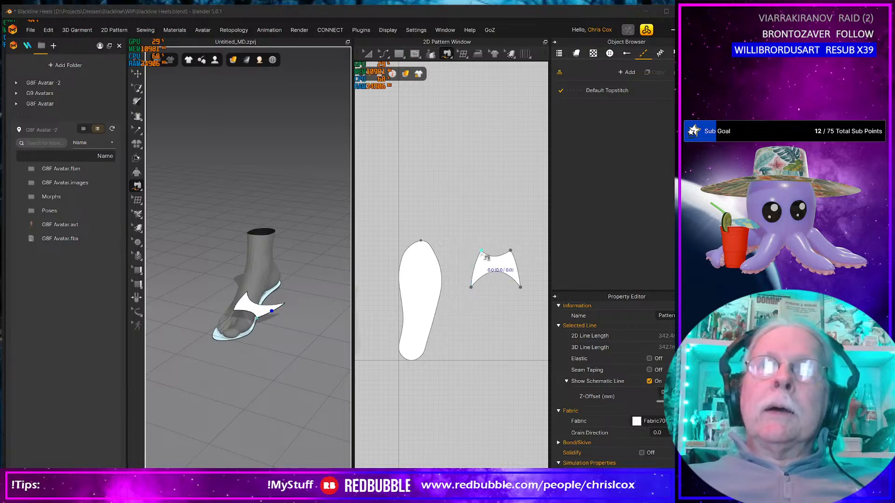
click(480, 252)
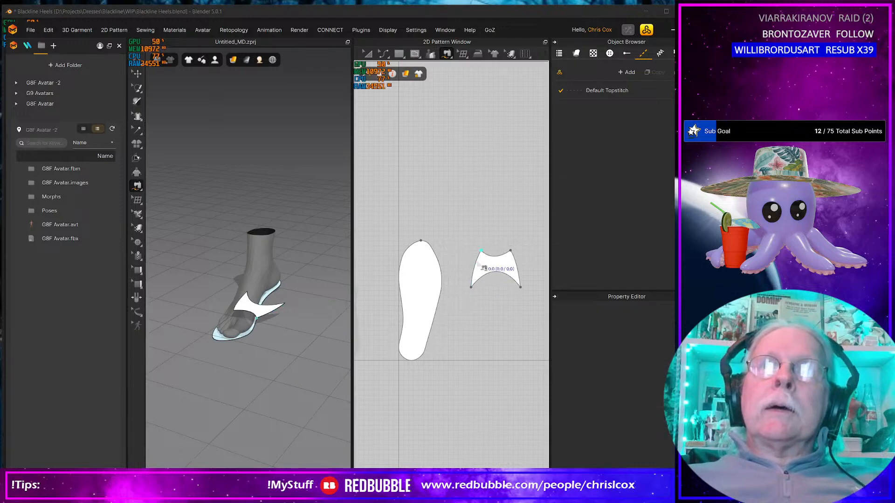
click(472, 287)
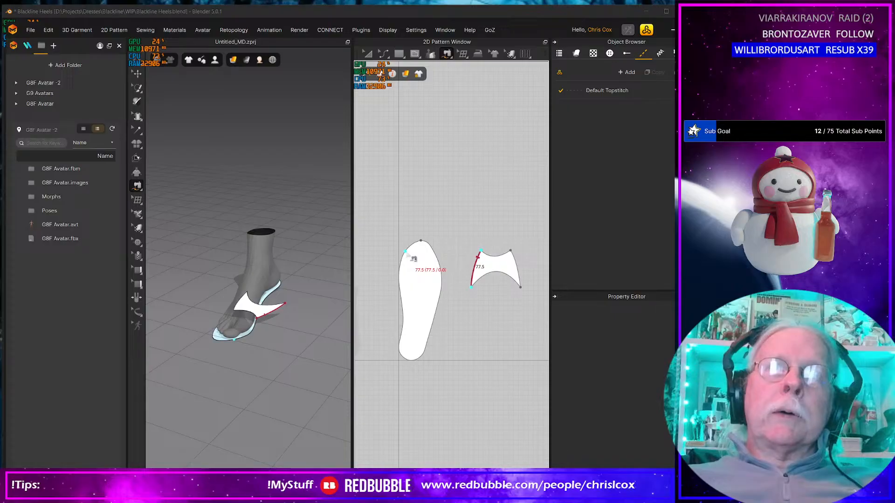
click(407, 253)
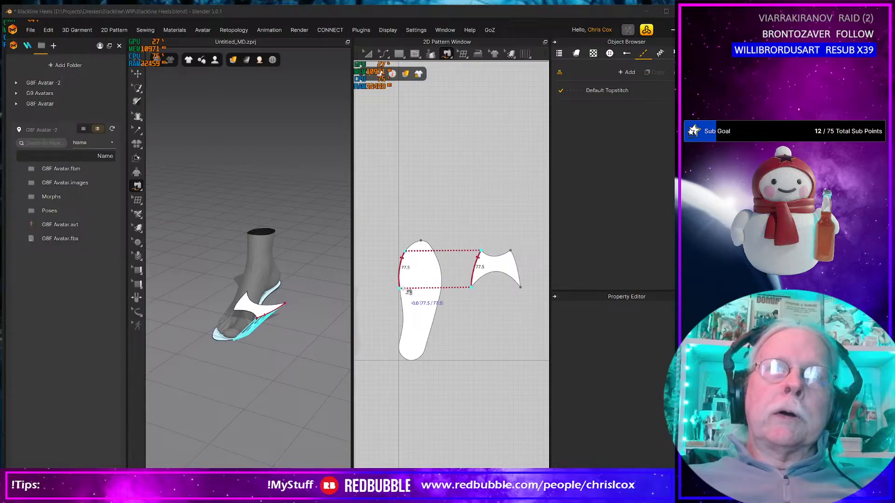
click(411, 288)
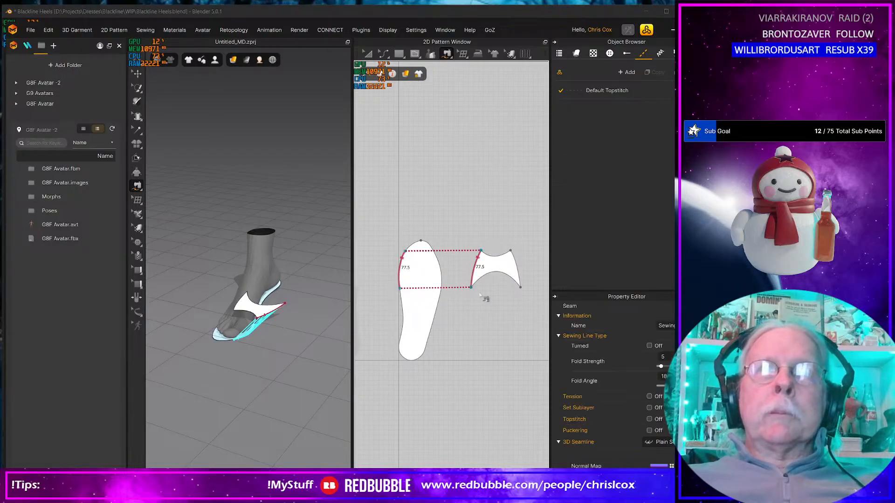
- Free-sew the upper piece's right side edge to the right edge of the sole's front, making a seam about 77.4 mm long
click(511, 253)
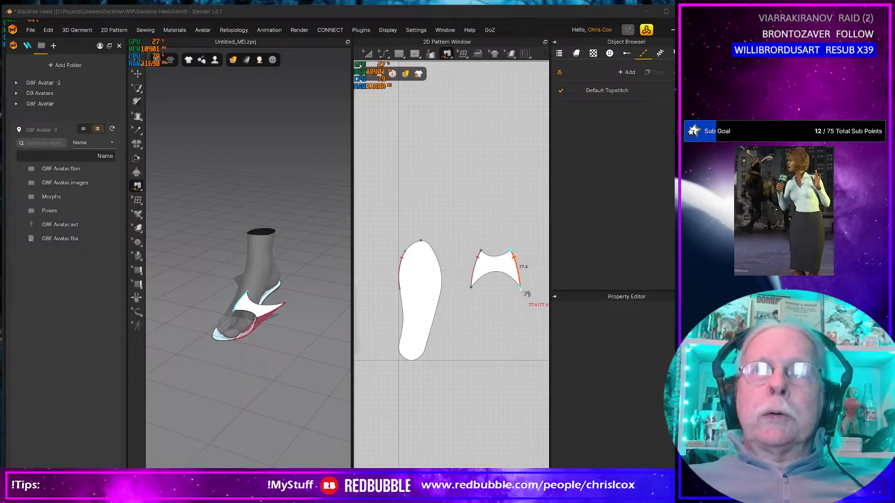
click(520, 287)
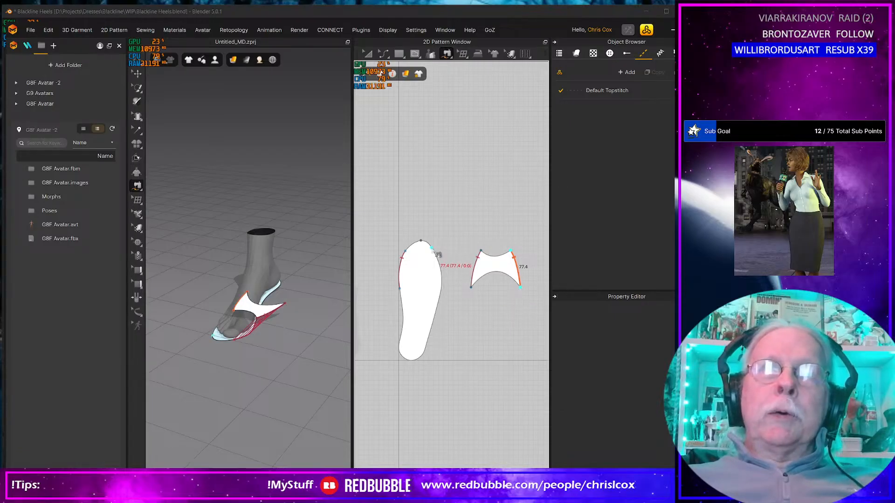
click(437, 253)
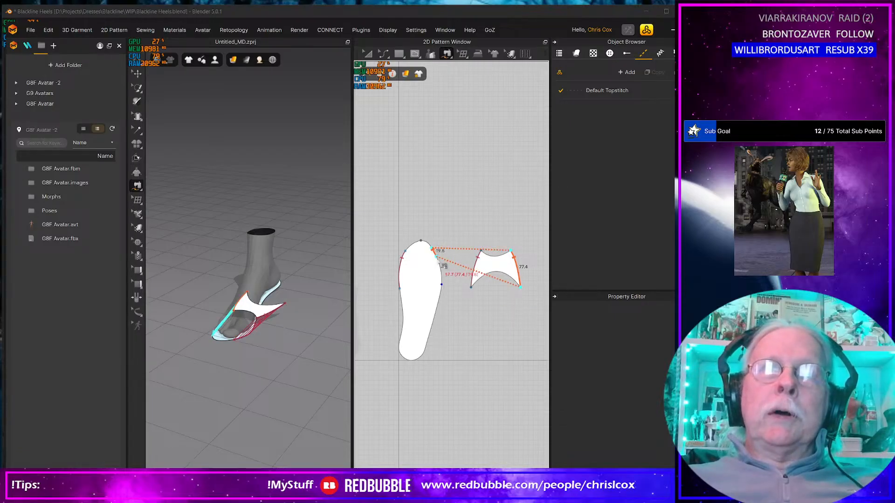
click(446, 289)
- Simulate the sewn upper so it drapes over the toes, and inspect its fit from the side and the front
right_drag(270, 373, 284, 371)
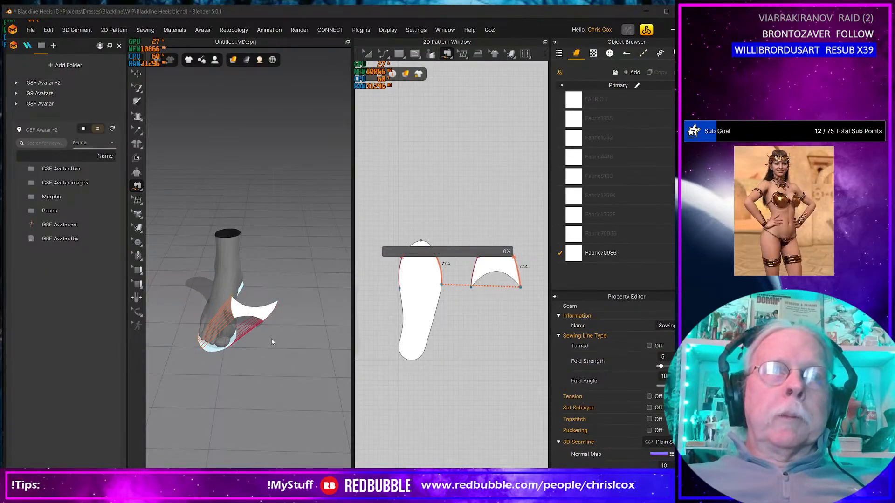
key(space)
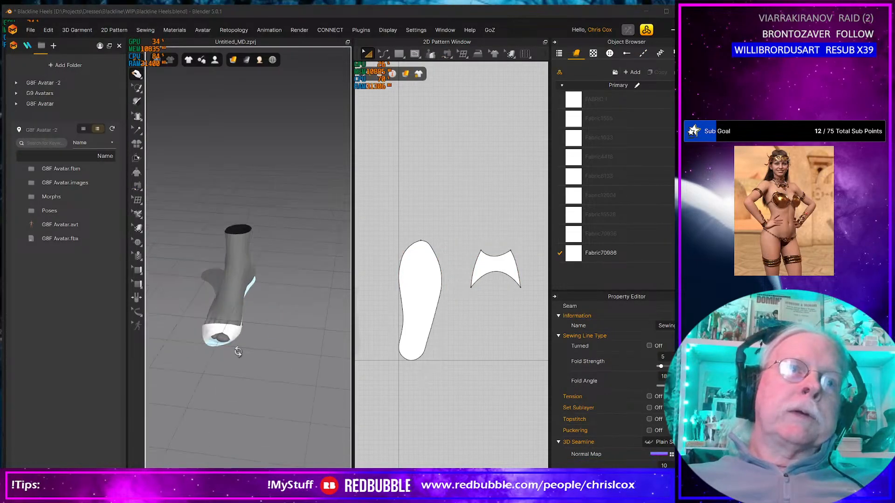
right_drag(275, 340, 293, 389)
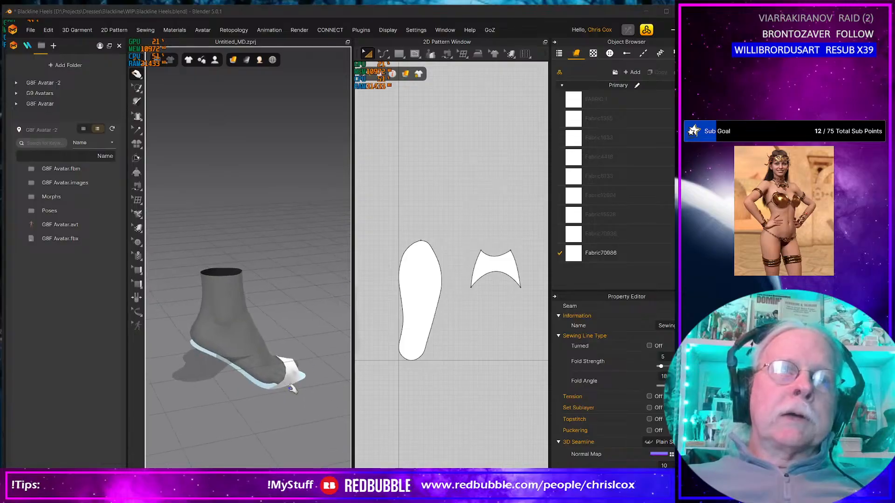
middle_drag(290, 389, 302, 350)
scroll(246, 340, up, 6)
right_drag(301, 350, 240, 334)
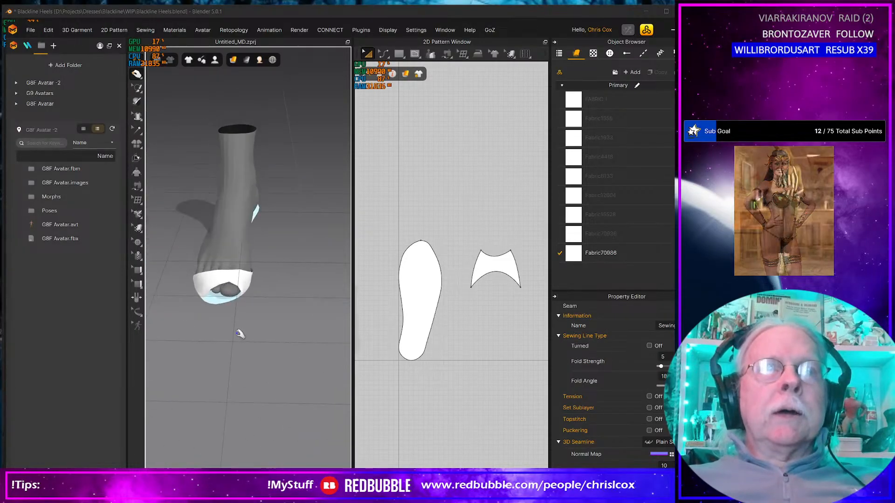
scroll(240, 334, down, 1)
scroll(240, 334, up, 5)
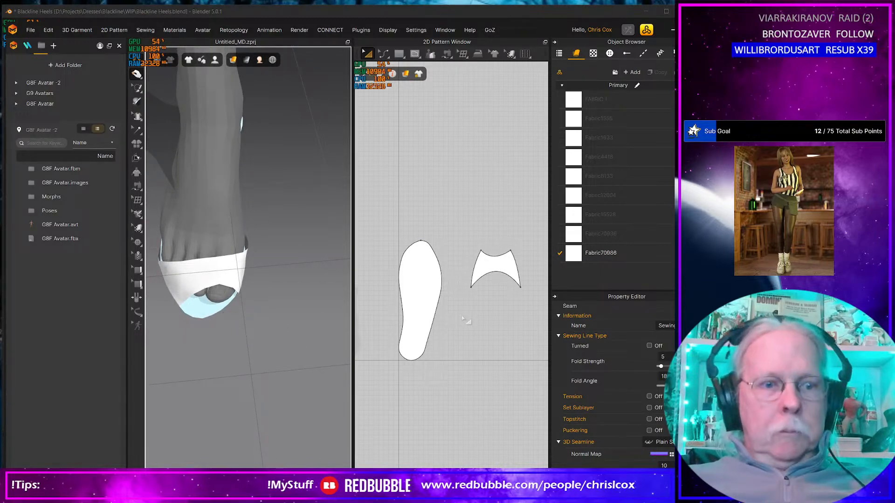
- Slide the right-hand seam on the sole slightly toward the heel, and tug the draped upper into place on the foot
key(n)
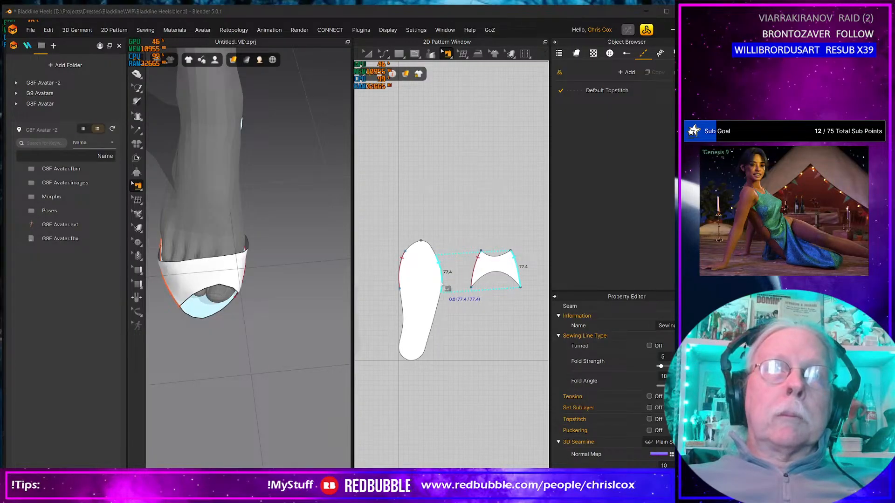
key(a)
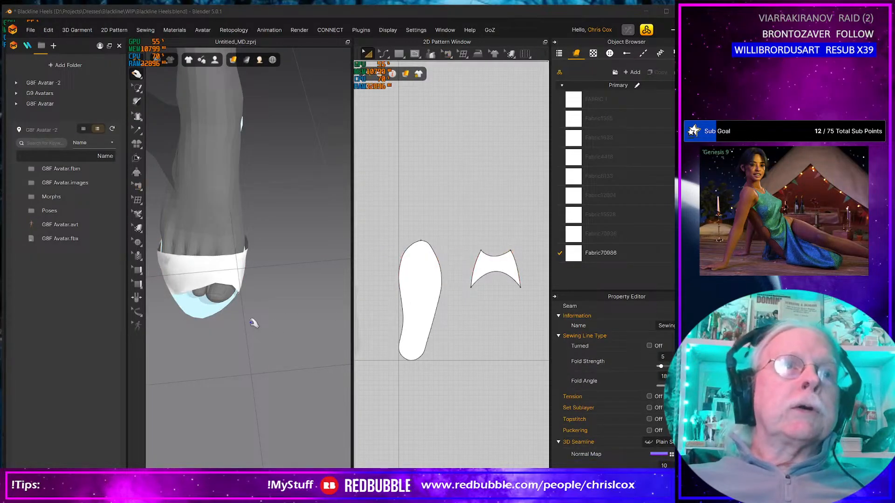
mouse_move(250, 319)
right_down()
mouse_move(242, 340)
mouse_move(260, 273)
mouse_move(240, 309)
right_up()
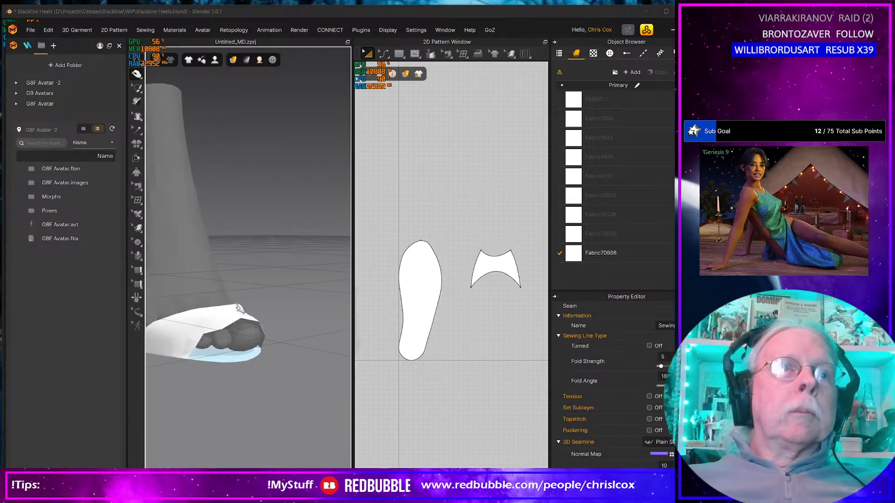
mouse_move(220, 317)
mouse_down()
mouse_move(219, 301)
mouse_move(222, 312)
mouse_up()
right_drag(268, 352, 244, 346)
drag(244, 346, 249, 347)
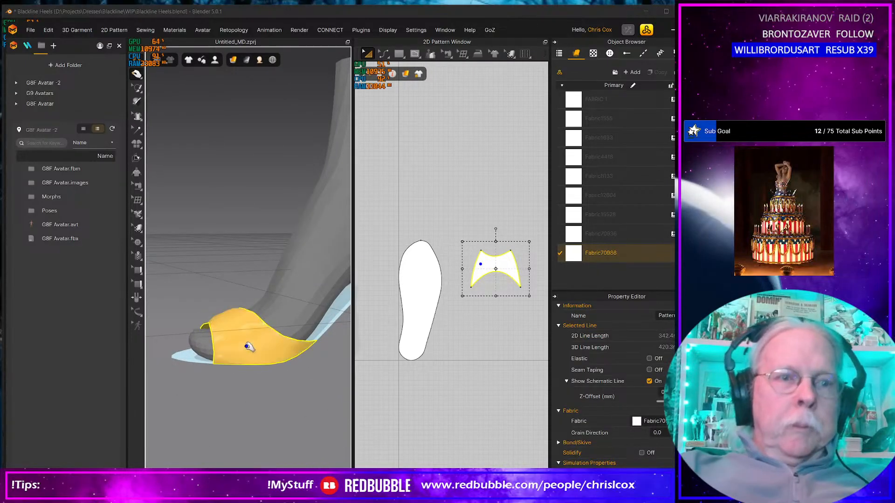
right_drag(248, 347, 275, 382)
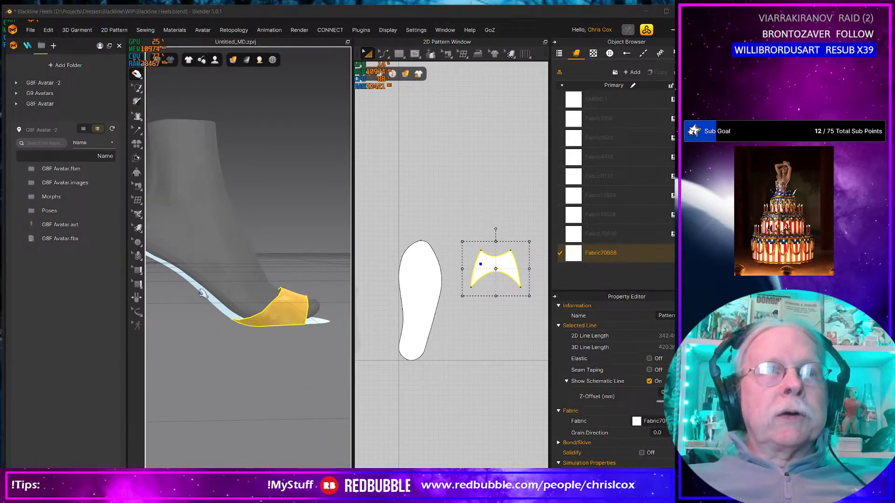
- Delete all curve points from the upper's bottom edge and arch it upward again with a single central curve point
click(491, 325)
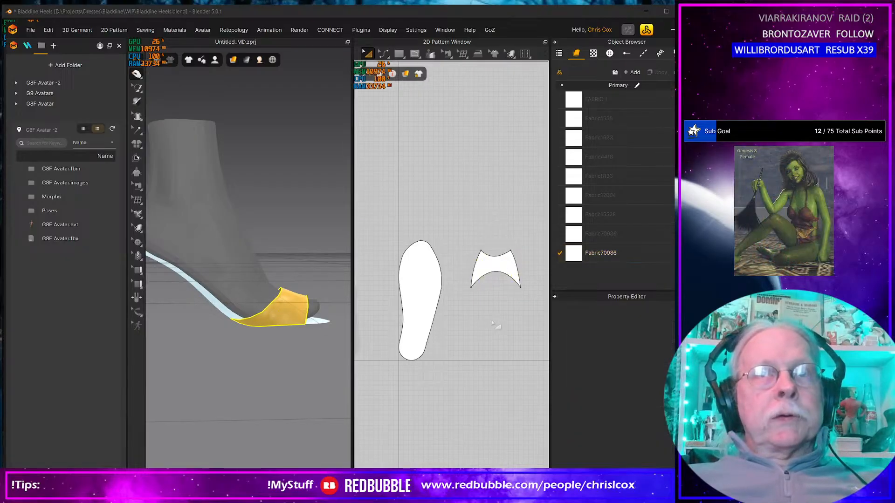
click(471, 286)
key(z)
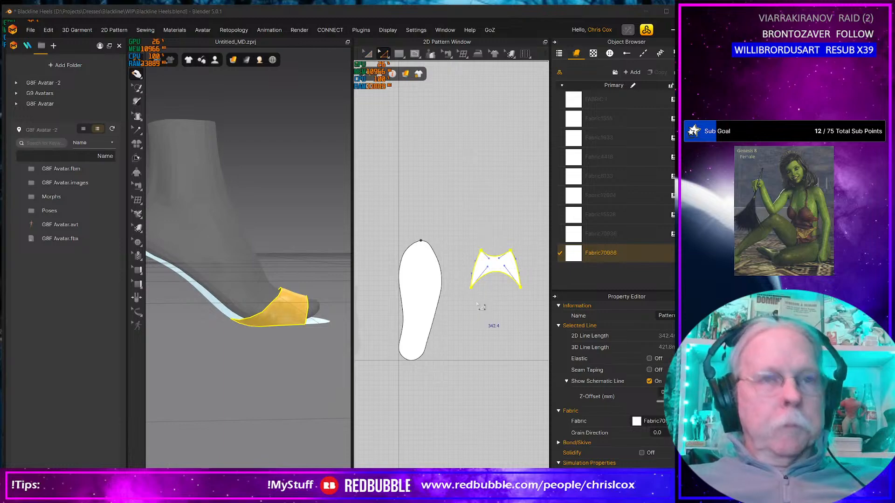
click(472, 287)
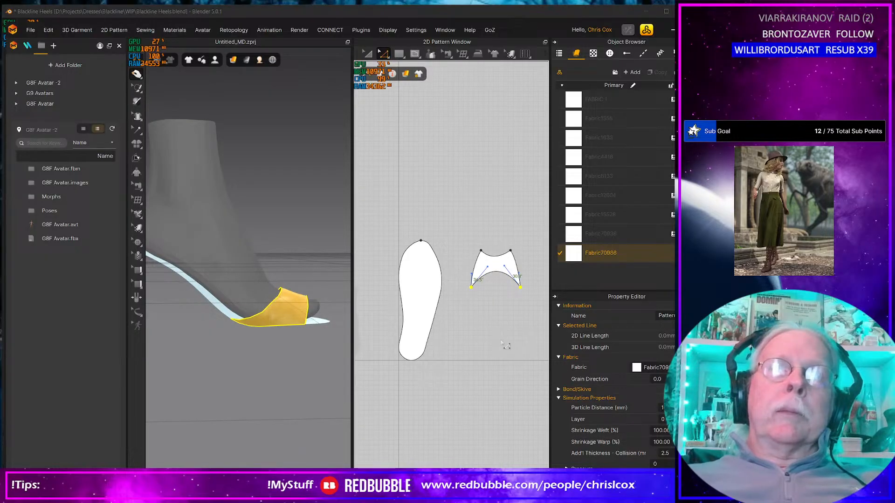
right_click(498, 275)
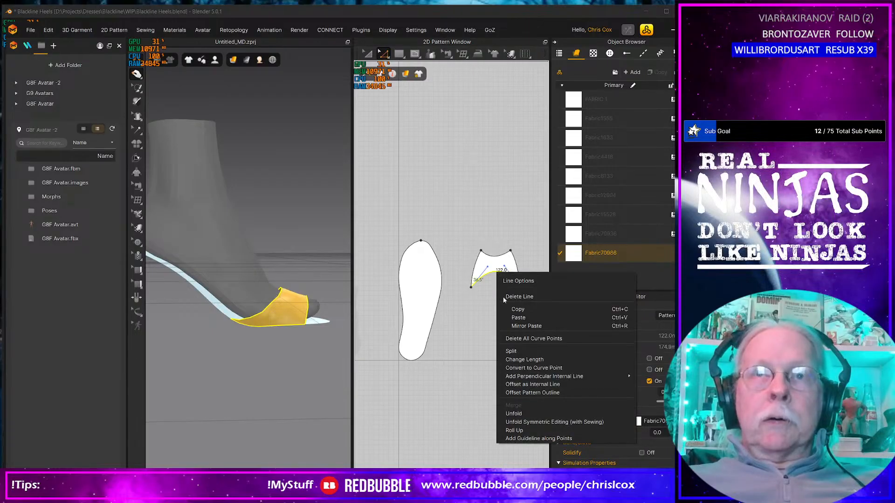
click(528, 339)
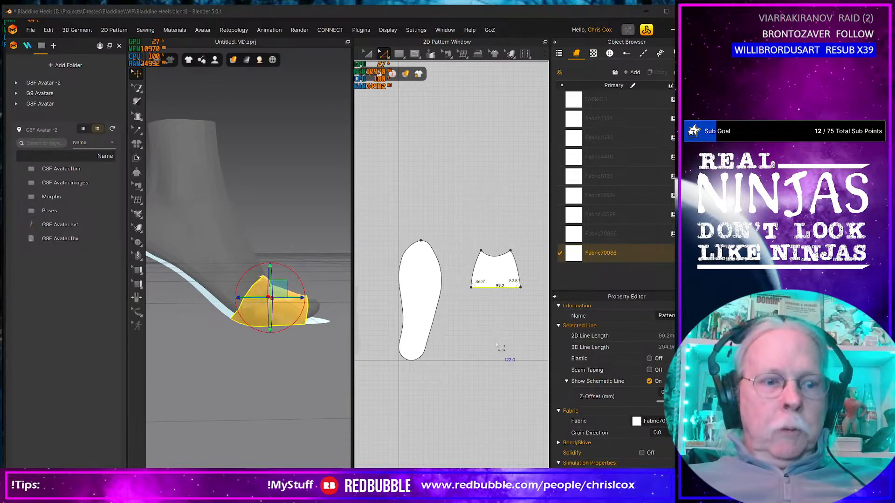
drag(496, 287, 496, 270)
- Move the upper's two bottom corners straight down together, lengthening both side edges to about 107 mm
drag(461, 307, 534, 285)
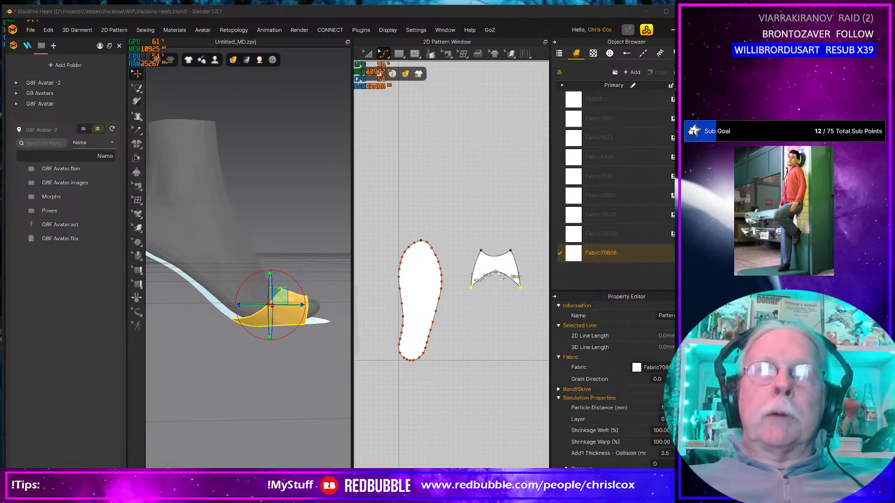
key(Down)
key(Down)
key(Down)
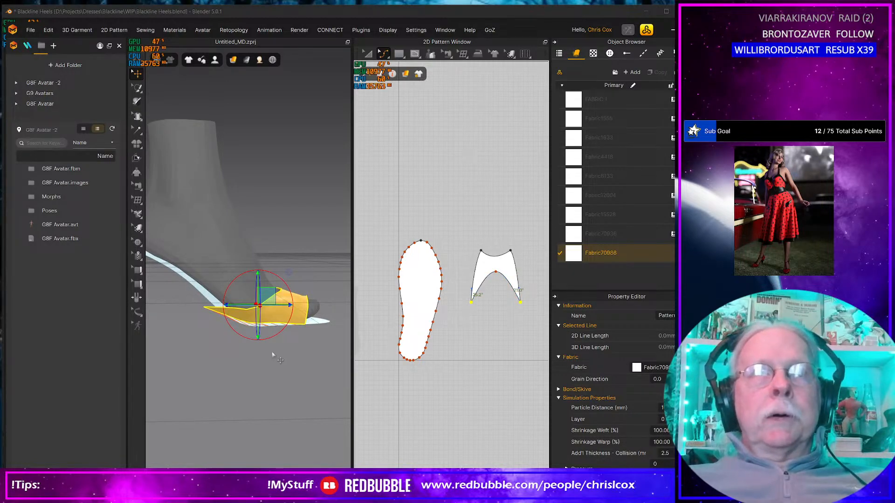
- Extend both seams along the sole's edges toward the heel to match the upper's sides, about 106.6 mm right and 106.7 mm left
key(b)
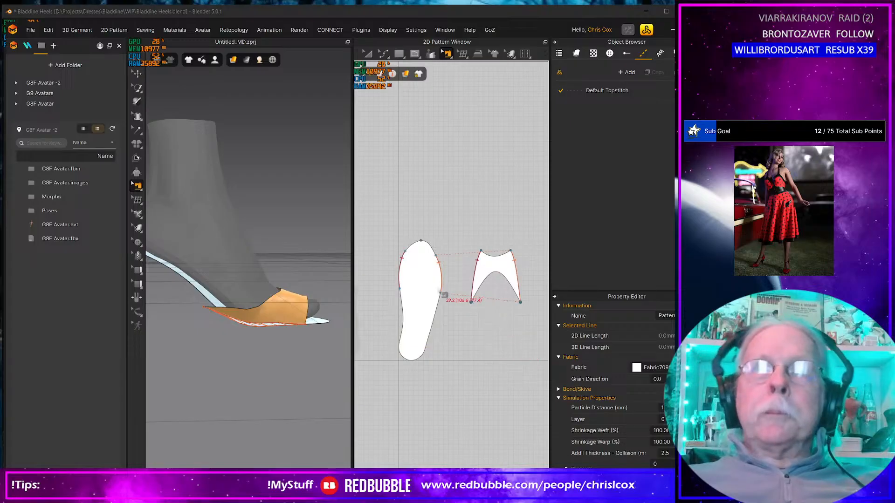
click(438, 305)
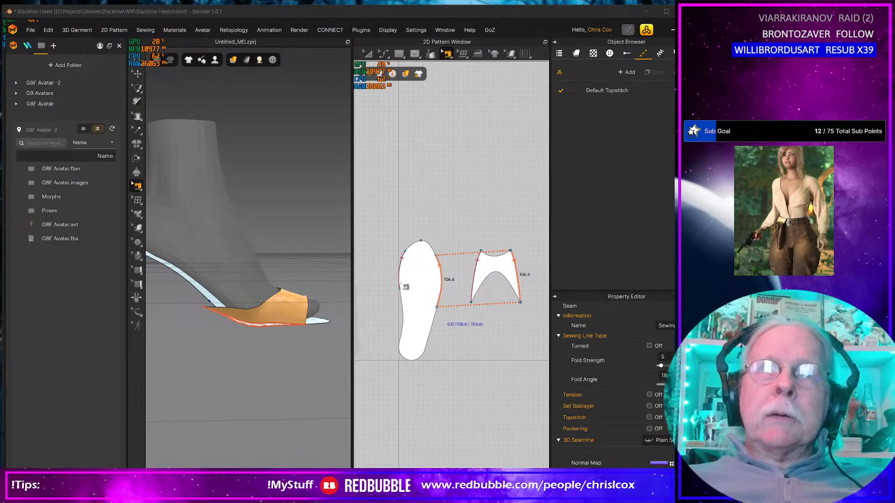
drag(400, 288, 401, 303)
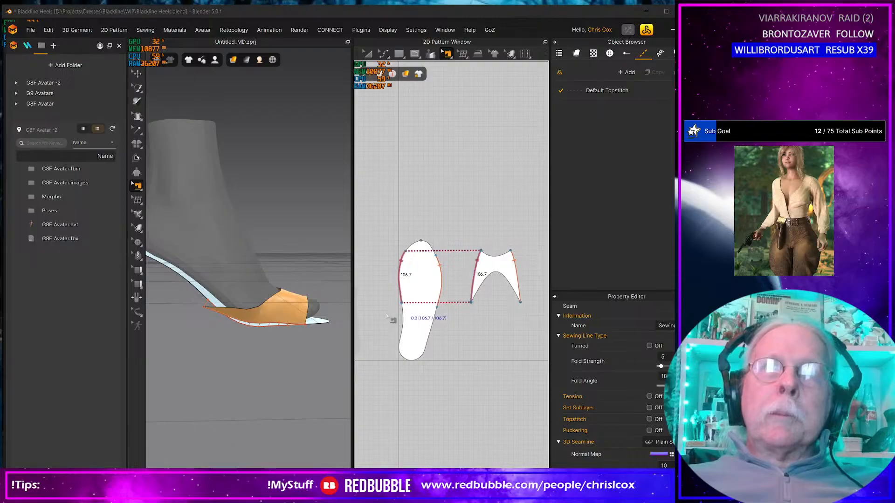
- Simulate the upper with its lengthened sides and inspect the new fit from the side and the front
key(space)
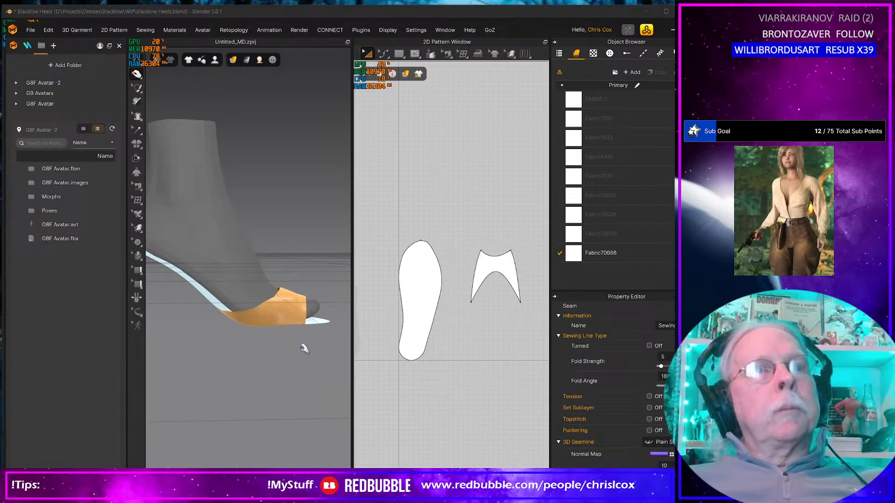
mouse_move(304, 348)
right_down()
mouse_move(99, 346)
mouse_move(316, 341)
right_up()
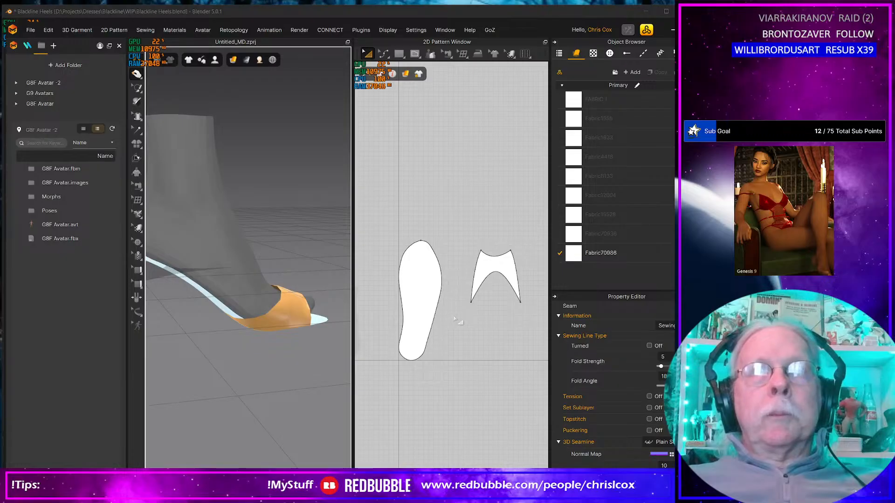
drag(455, 317, 535, 297)
right_drag(305, 329, 219, 349)
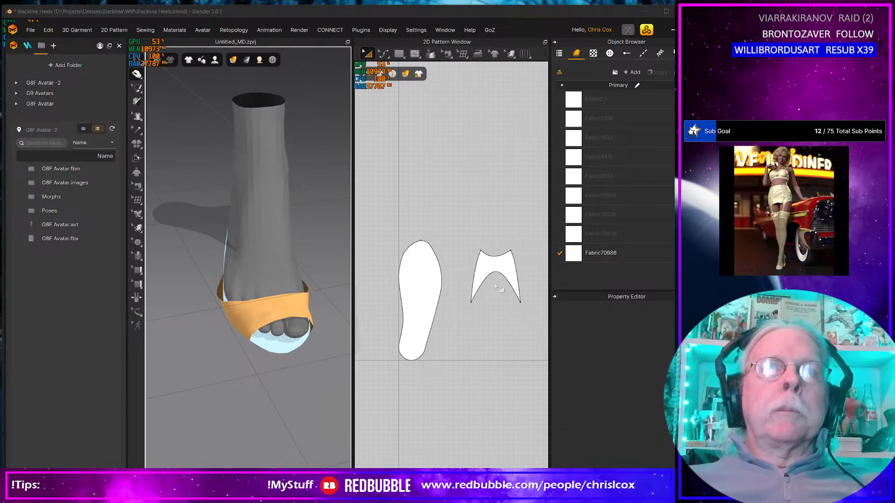
- Show the strain map on the garment and inspect the upper's tension up close from the side
click(480, 282)
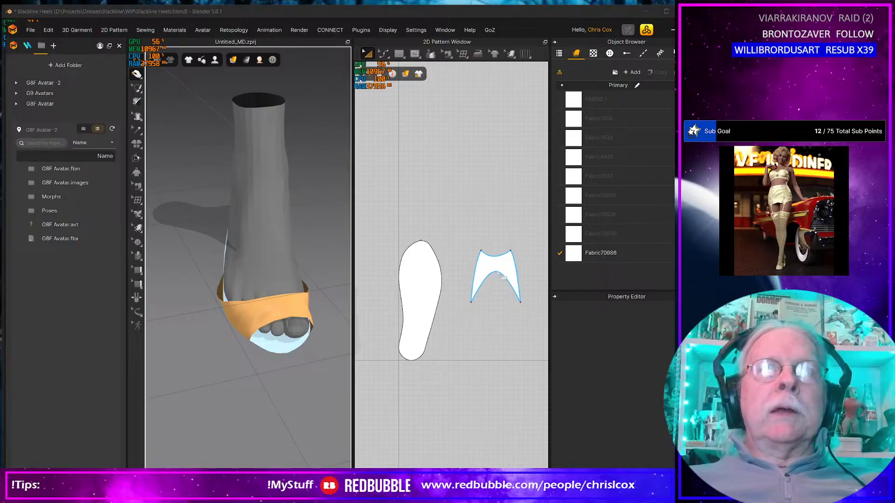
click(418, 287)
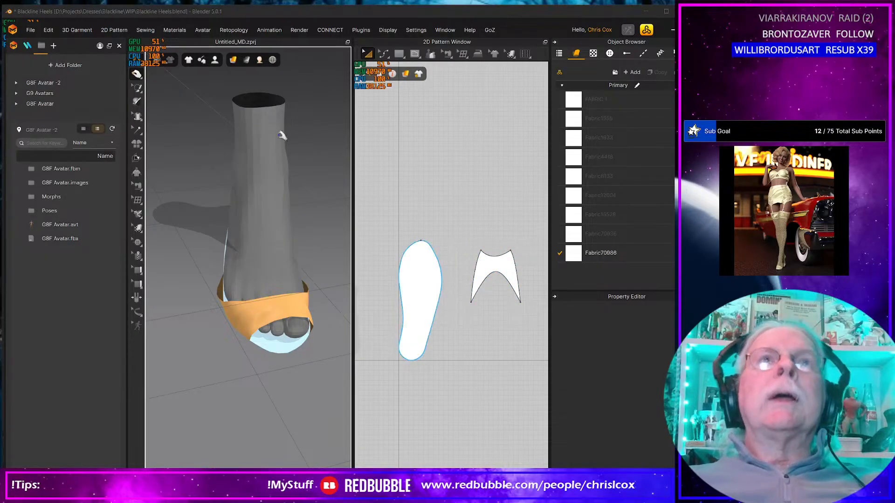
click(233, 60)
mouse_move(250, 61)
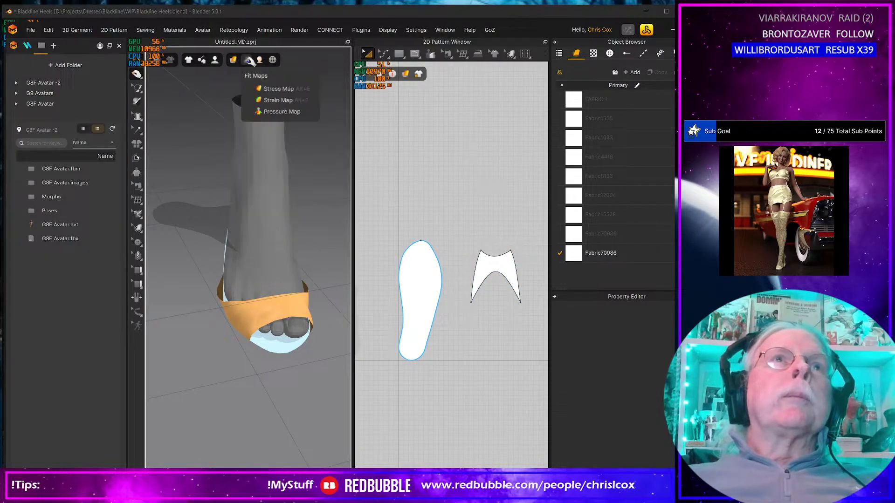
click(278, 100)
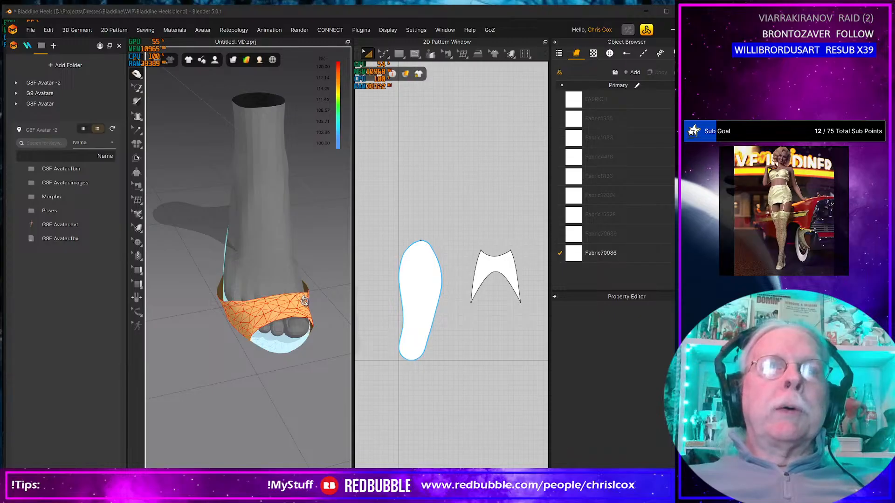
right_drag(311, 302, 342, 264)
scroll(282, 312, up, 5)
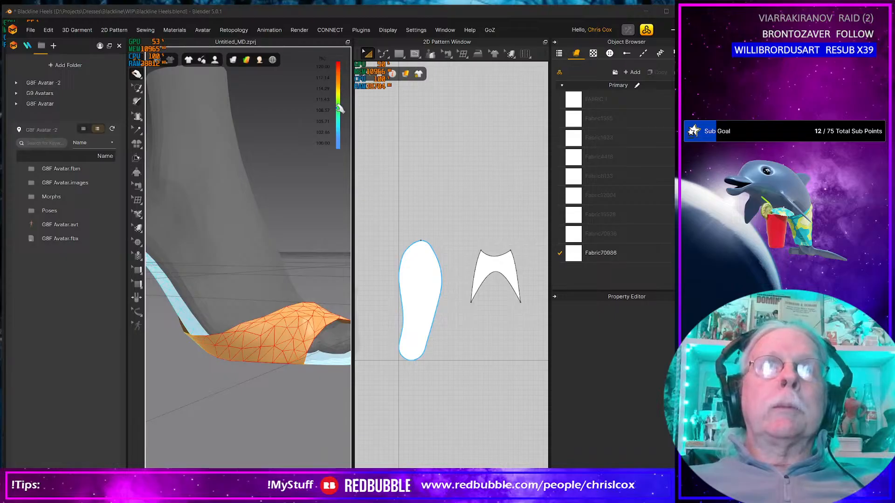
- Widen the upper pattern toward the sole in two stages, simulating in between, until its outline is about 499.7 mm long
click(504, 301)
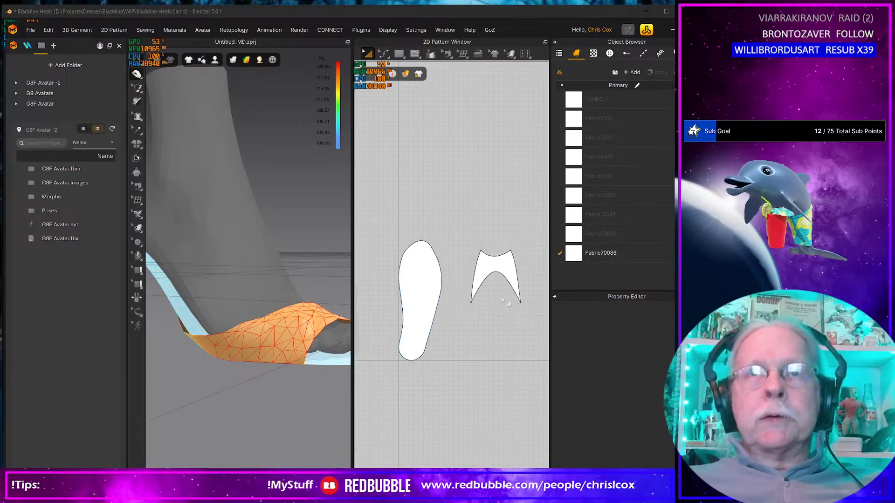
click(496, 265)
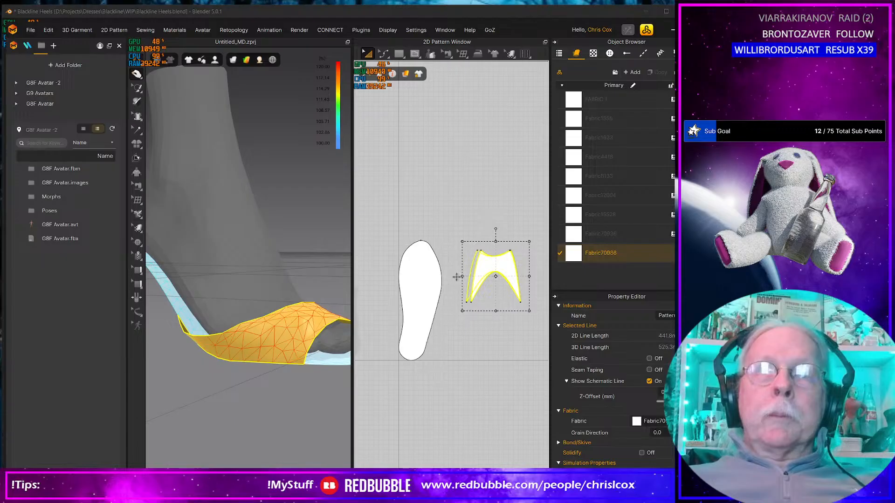
drag(456, 277, 447, 277)
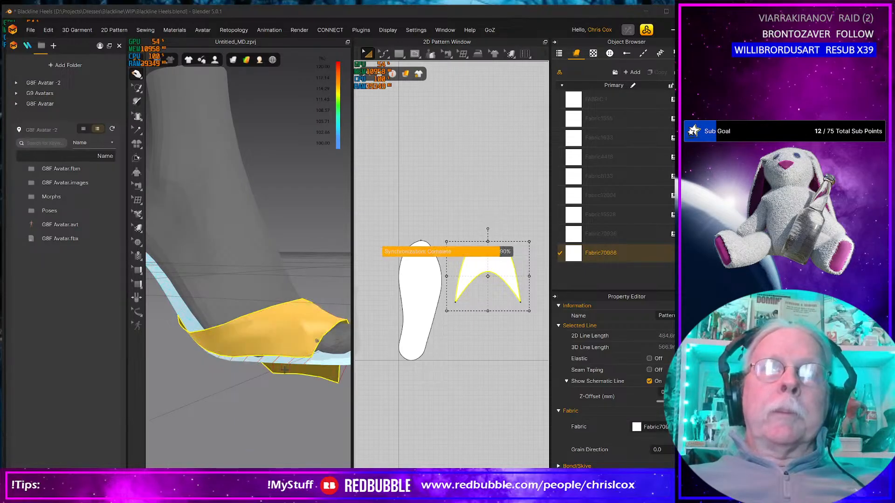
key(space)
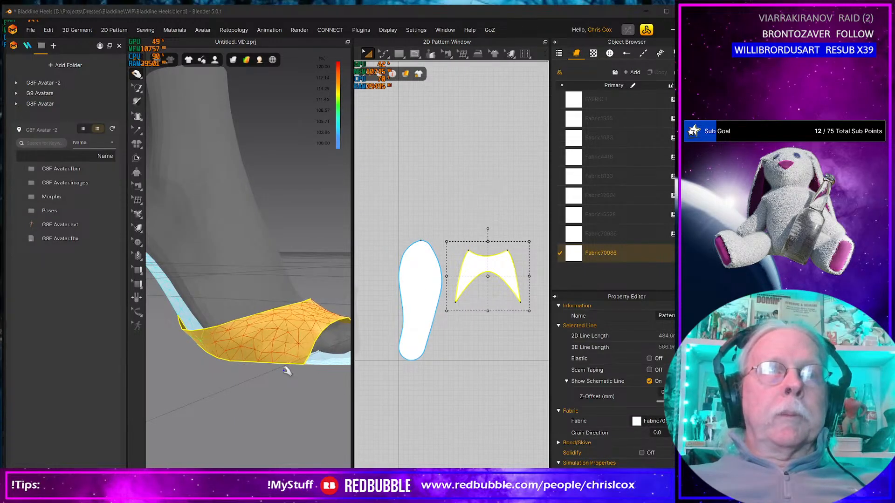
mouse_move(282, 374)
right_down()
mouse_move(196, 396)
mouse_move(165, 370)
mouse_move(286, 377)
right_up()
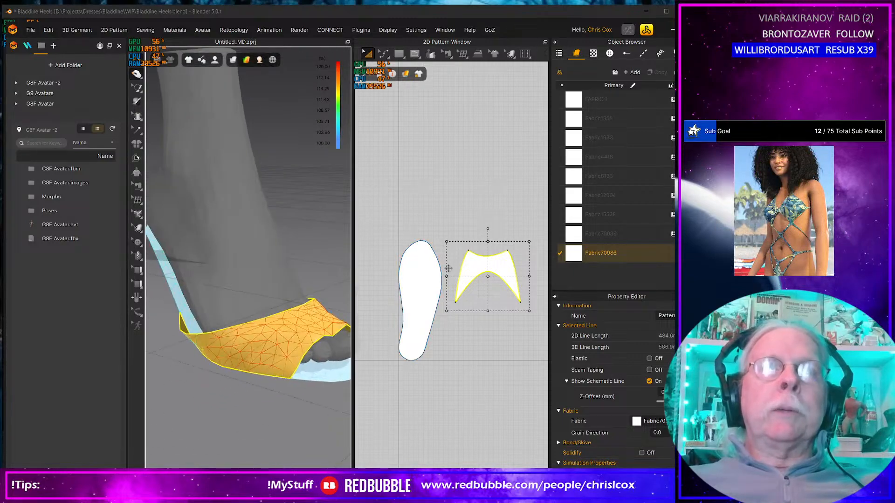
drag(446, 276, 441, 276)
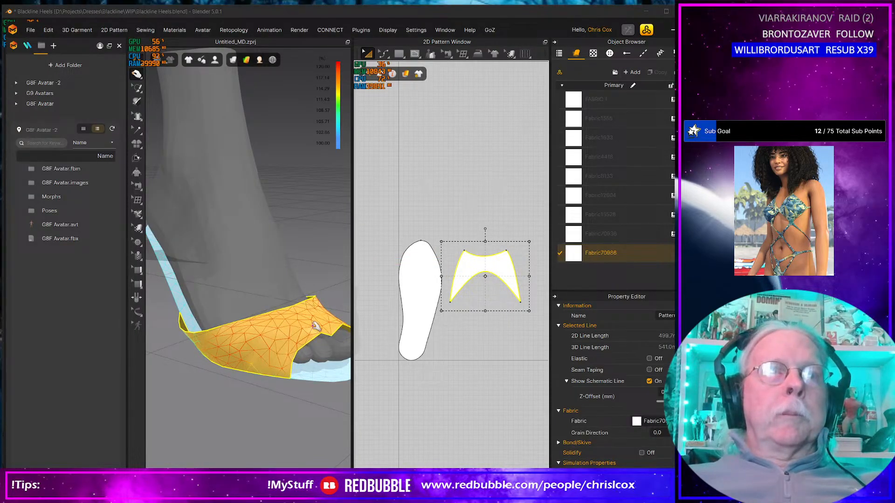
- Tug the widened upper at its toe opening during simulation and inspect the strain from several angles around the foot
drag(316, 327, 334, 270)
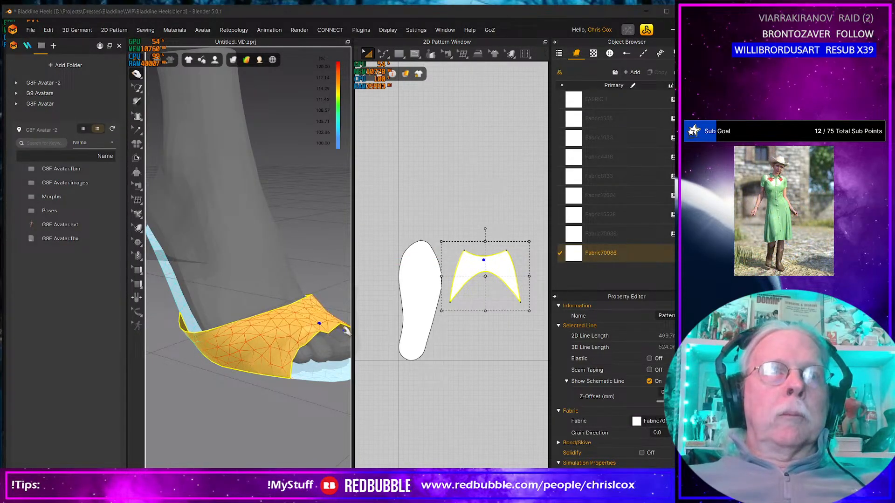
right_drag(334, 335, 210, 345)
middle_drag(263, 342, 139, 346)
right_drag(233, 350, 400, 352)
middle_drag(298, 370, 368, 368)
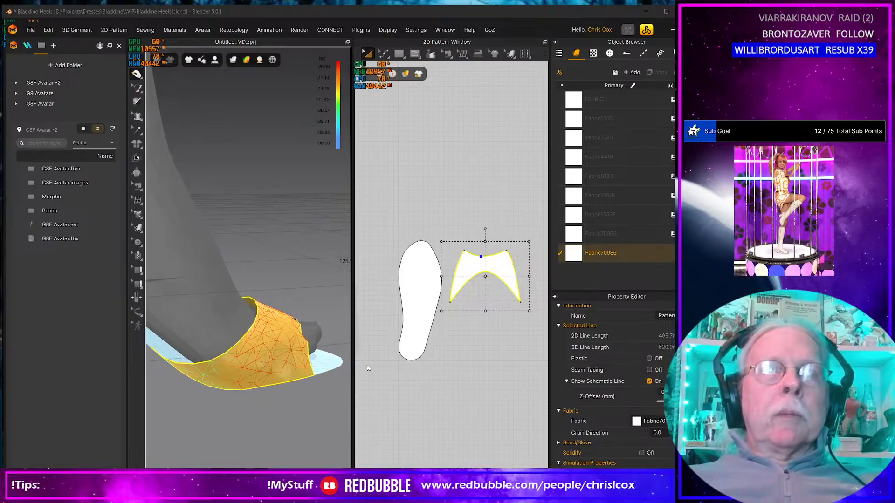
mouse_move(291, 399)
right_down()
mouse_move(262, 416)
mouse_move(279, 410)
right_up()
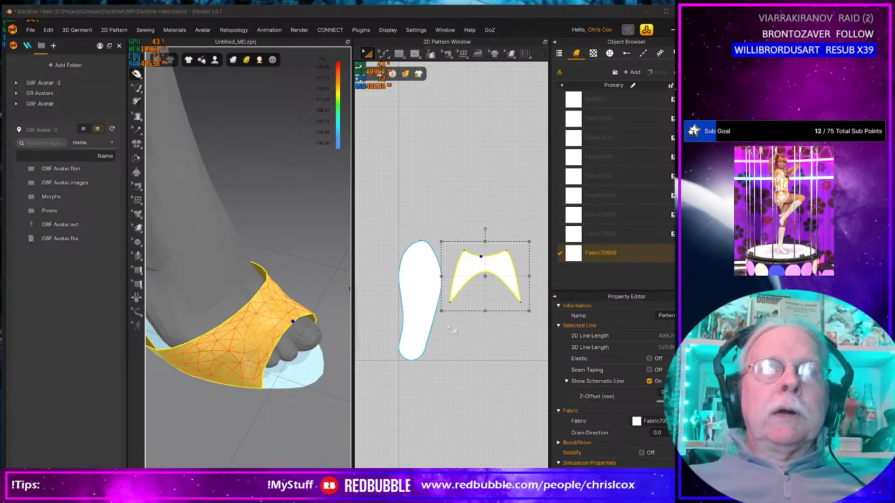
click(476, 319)
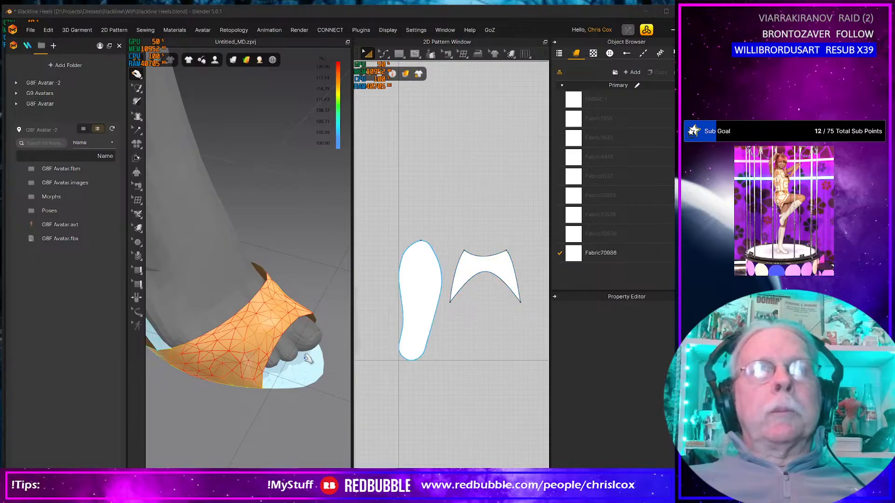
right_drag(308, 359, 276, 356)
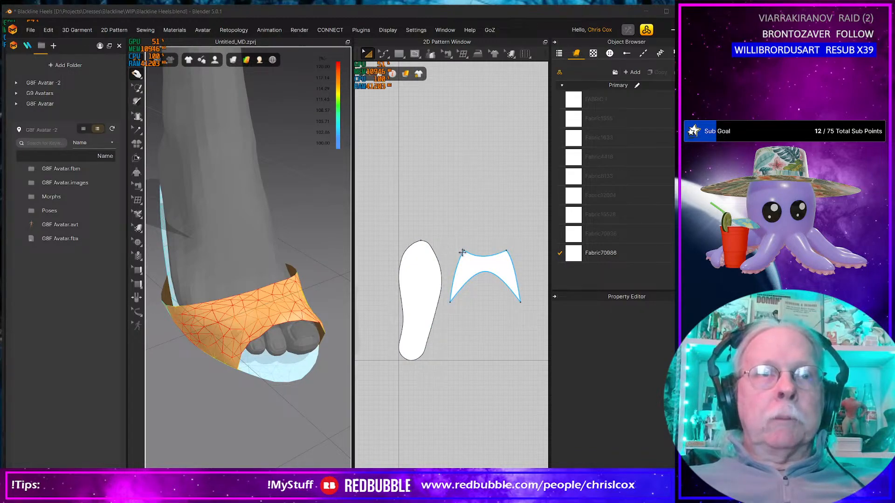
- Move the upper's two bottom corners straight down together, lengthening both side edges to about 128 mm
key(z)
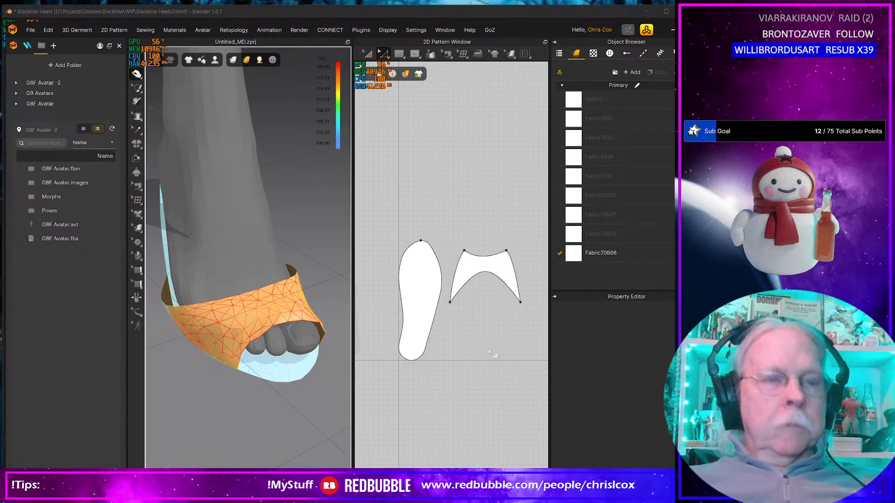
click(451, 302)
shift+click(520, 302)
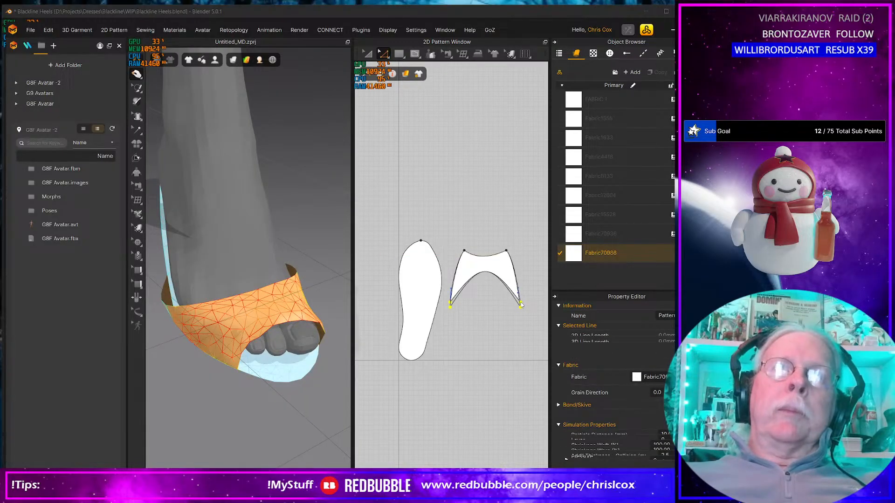
key(Down)
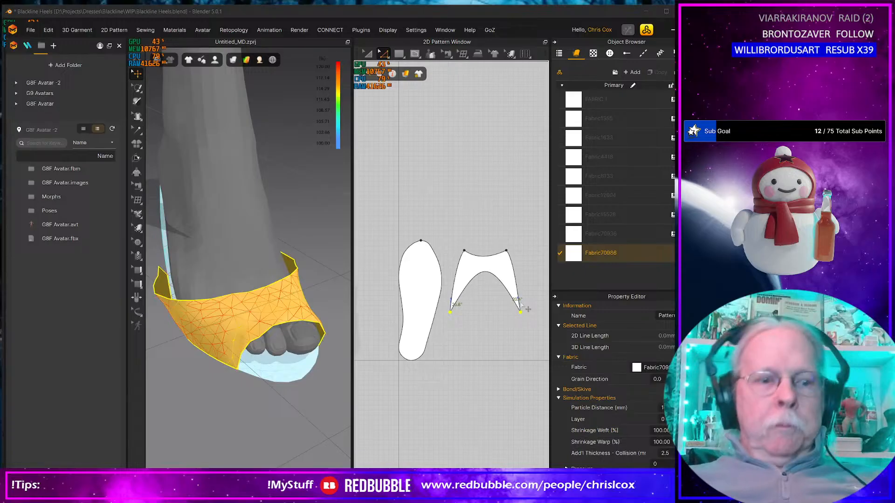
- Extend both seams along the sole's edges toward the heel to match the upper's sides, about 128 mm, and simulate the fit
key(b)
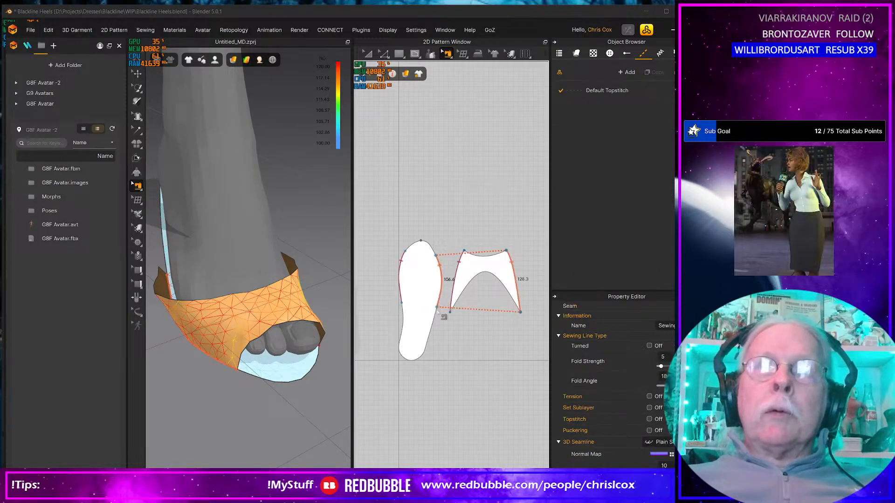
drag(435, 318, 402, 306)
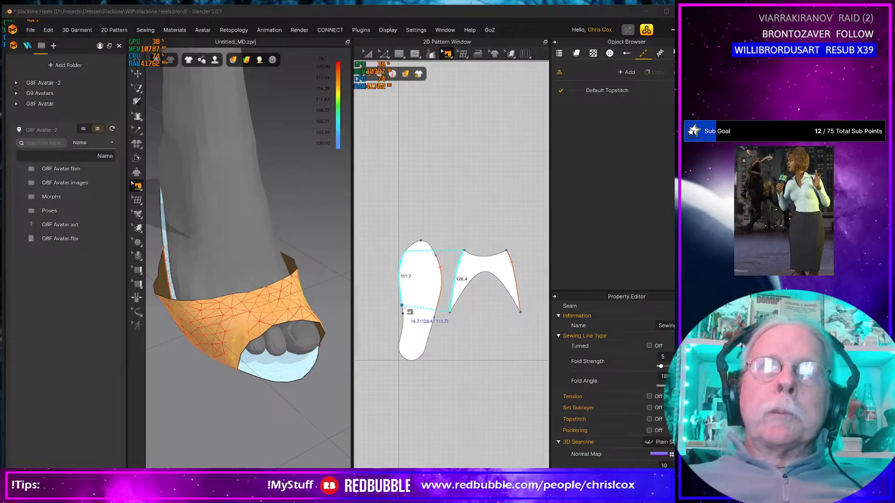
right_drag(277, 360, 96, 350)
key(space)
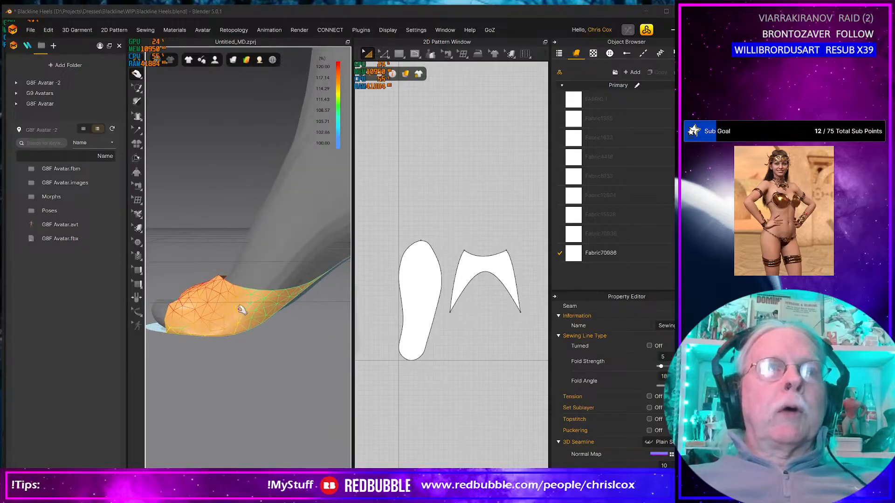
right_drag(278, 301, 342, 332)
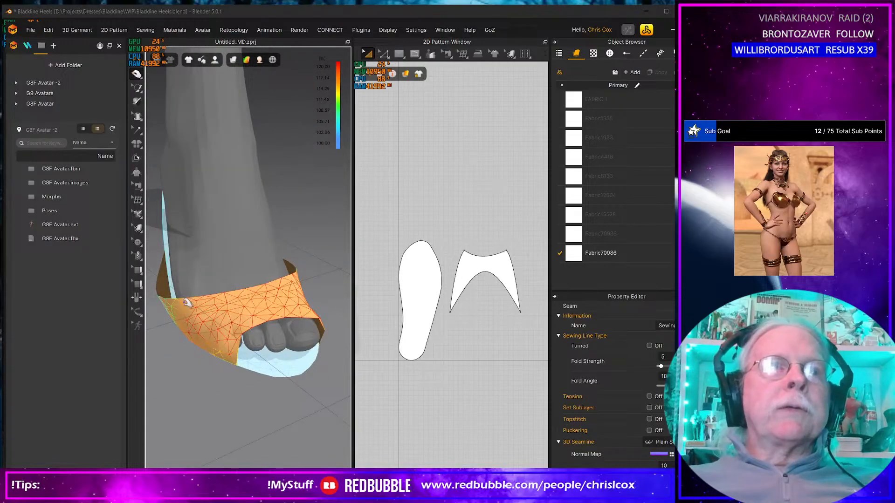
click(173, 298)
key(ctrl+a)
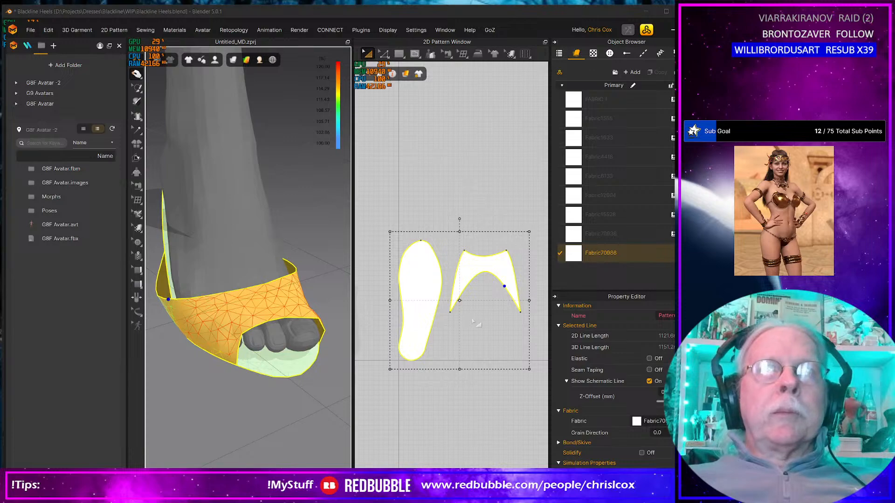
click(523, 318)
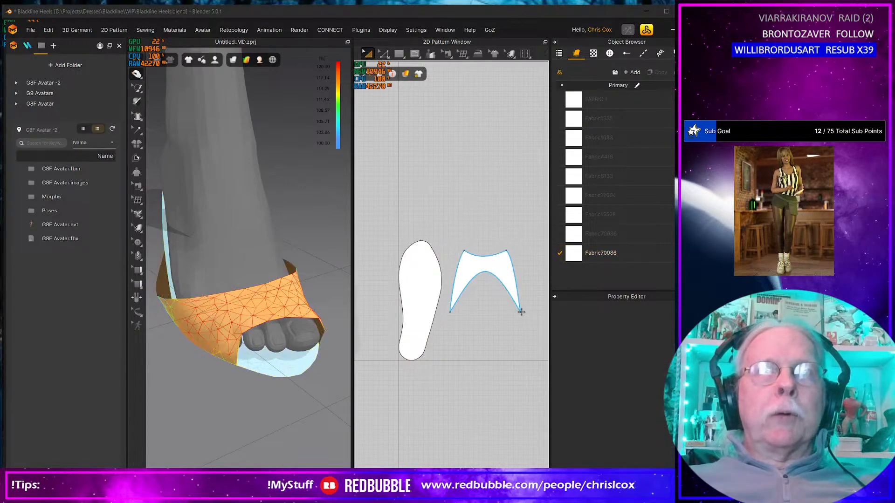
- Move the upper's two bottom corners inward to narrow the span between the side legs, and check the fit from the side
click(521, 312)
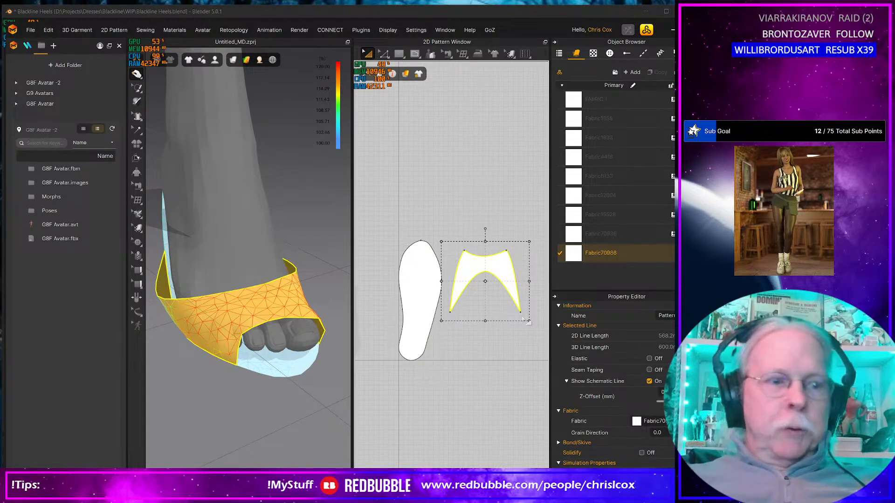
key(z)
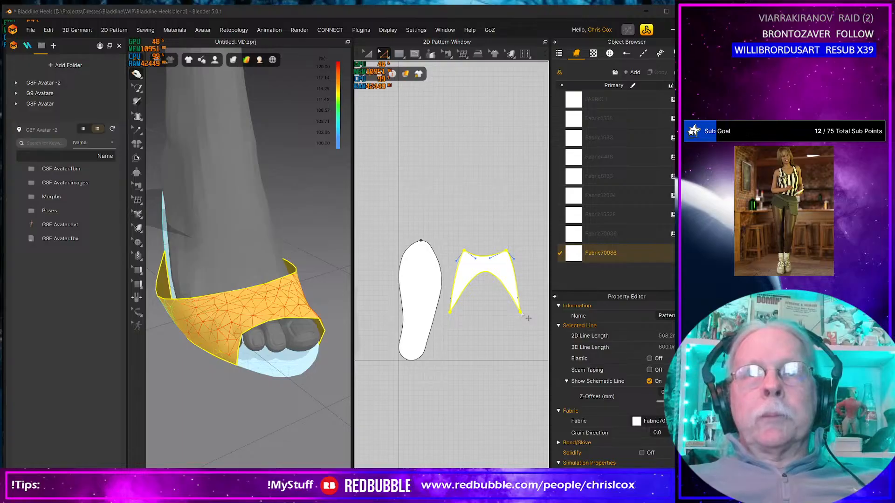
click(521, 313)
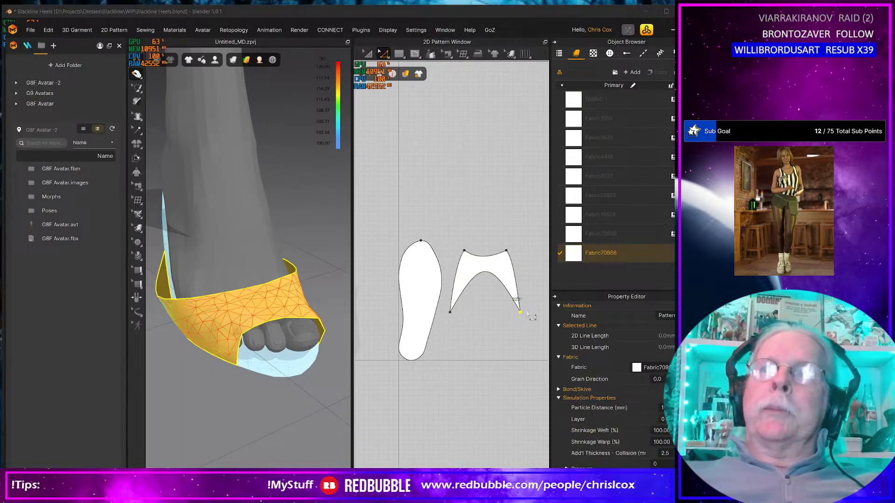
key(Left)
key(Left)
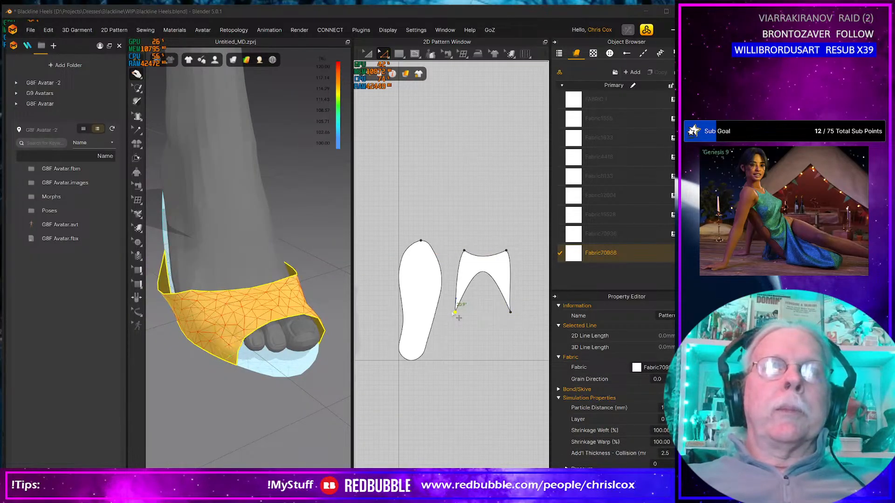
right_drag(210, 356, 263, 394)
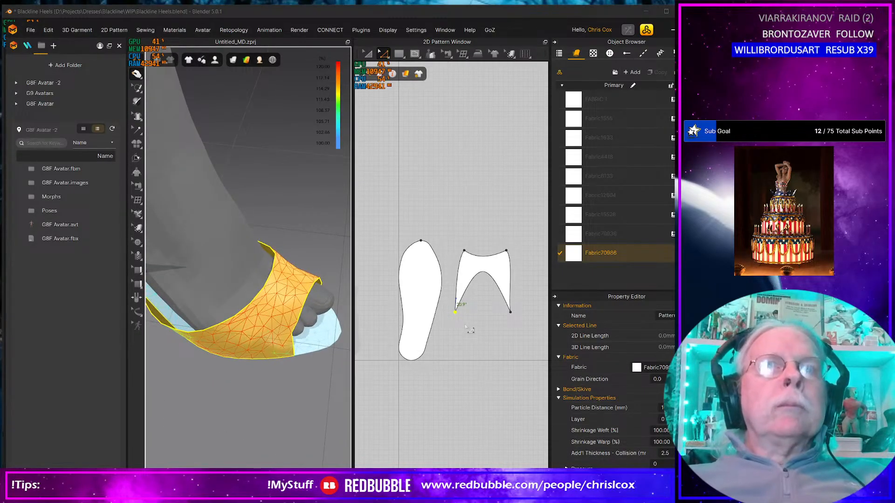
- Add a curve point midway on each side of the upper's inner arch and pull both inward, widening the side legs
scroll(474, 310, up, 4)
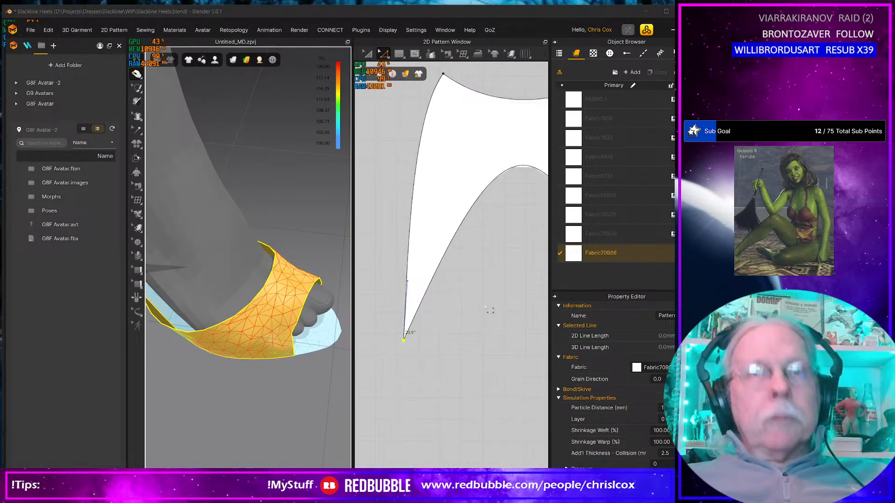
click(450, 246)
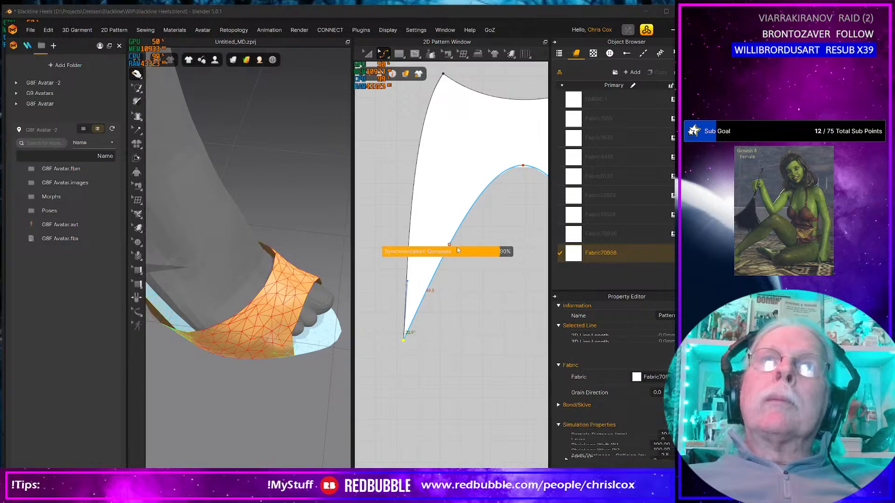
drag(454, 248, 469, 254)
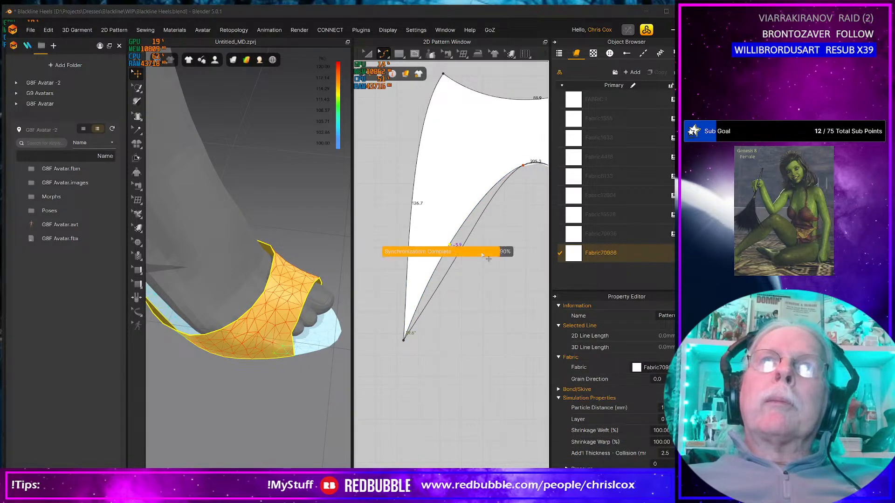
middle_drag(543, 254, 442, 256)
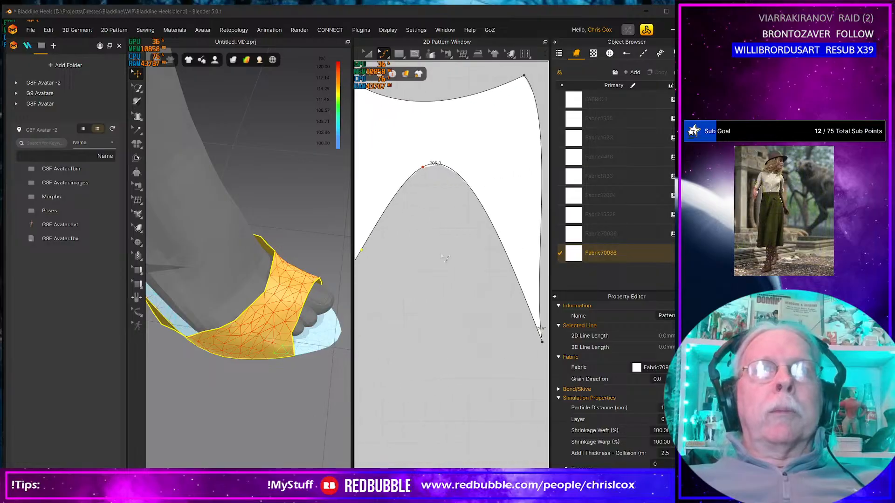
click(501, 242)
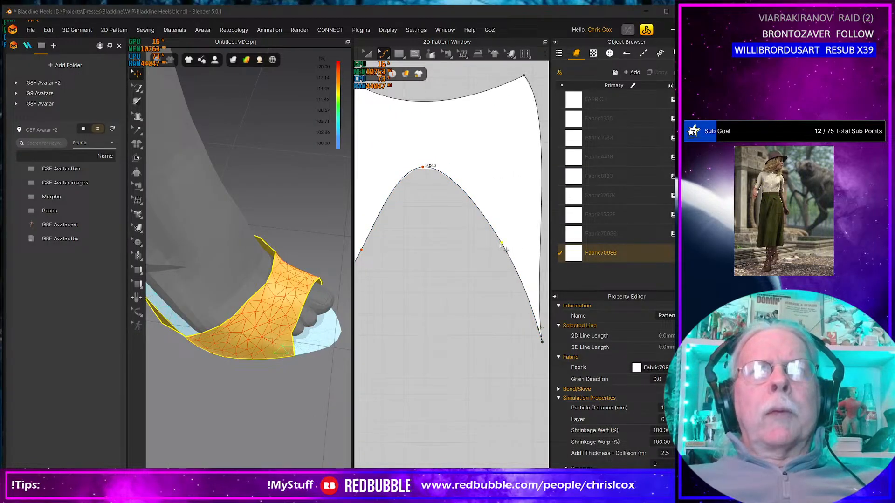
drag(502, 245, 493, 253)
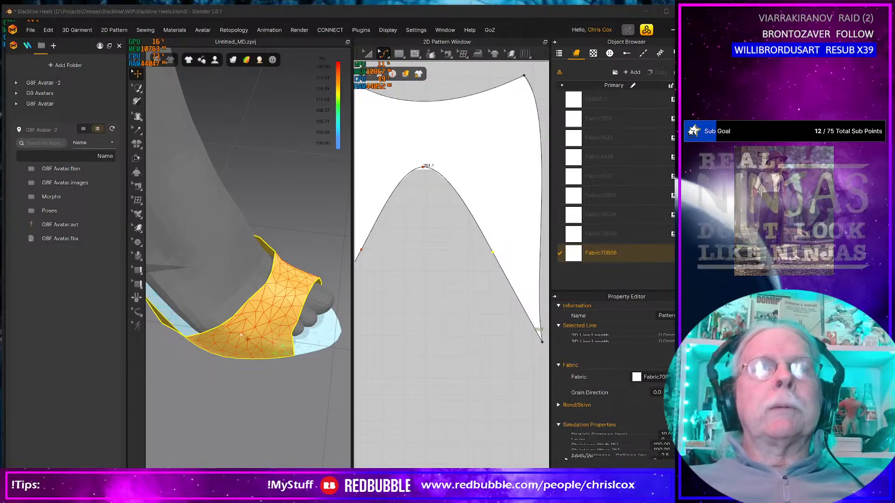
right_drag(211, 370, 200, 329)
scroll(391, 336, down, 2)
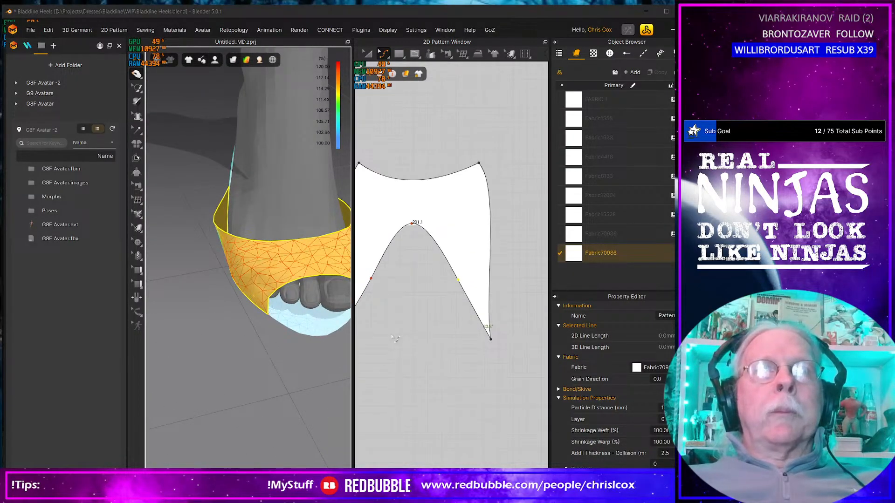
- Move the upper's two bottom corners further inward by equal amounts and check the simulated fit from the side
scroll(394, 337, down, 2)
middle_drag(398, 338, 429, 337)
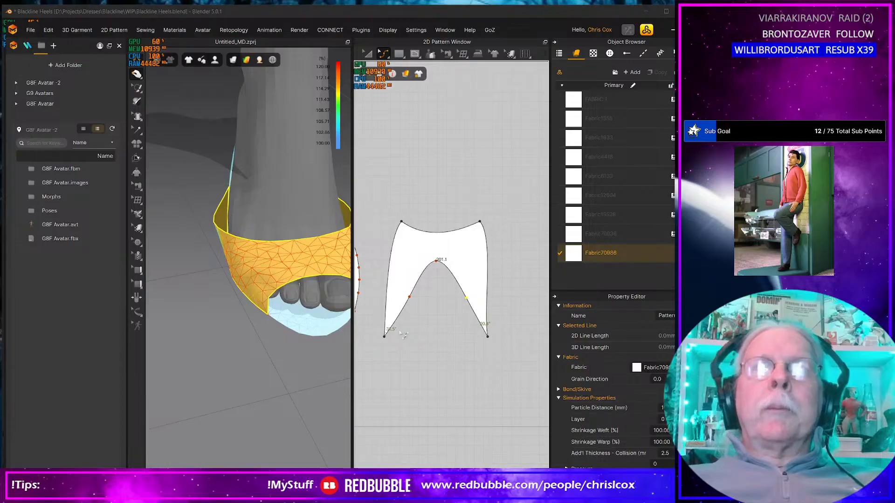
click(386, 336)
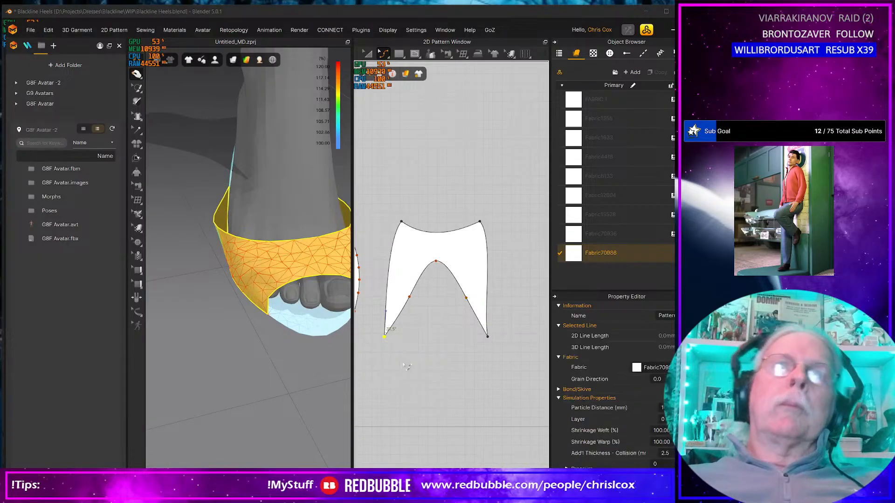
key(Right)
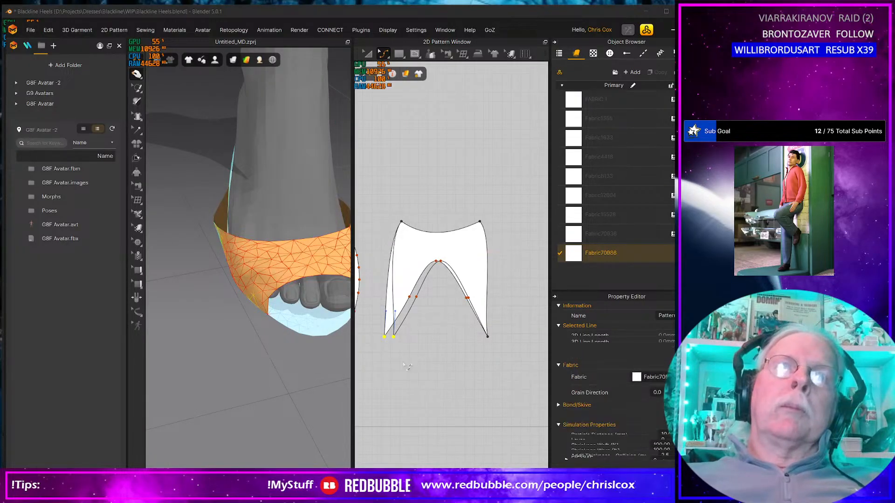
key(Right)
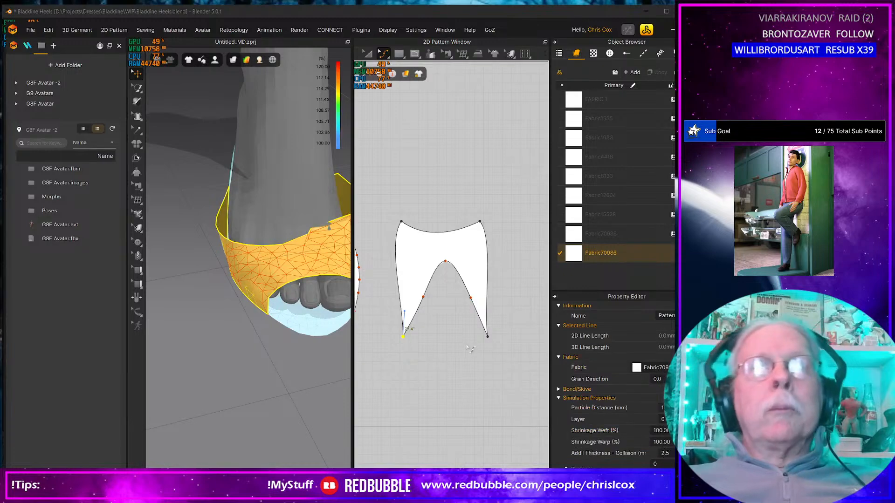
click(488, 339)
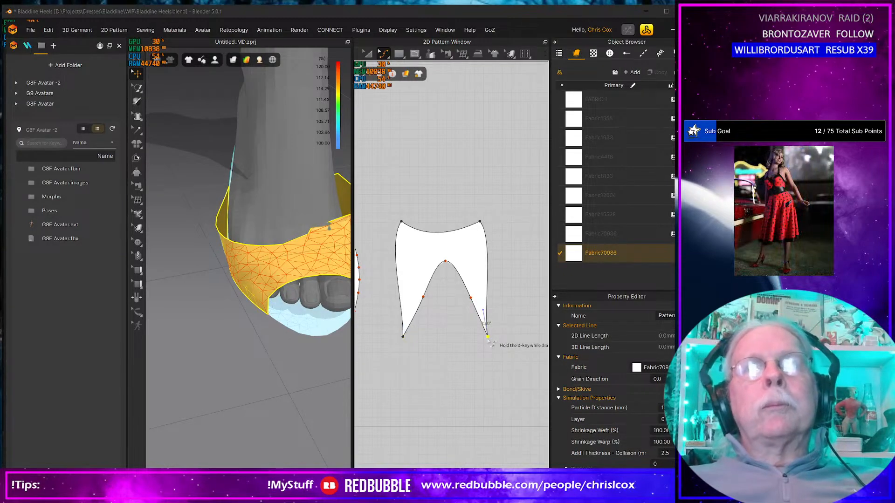
key(Left)
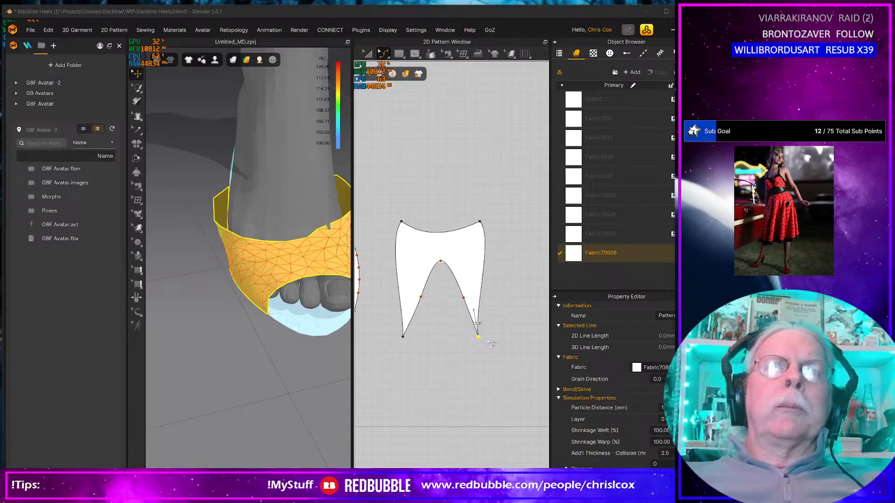
key(Left)
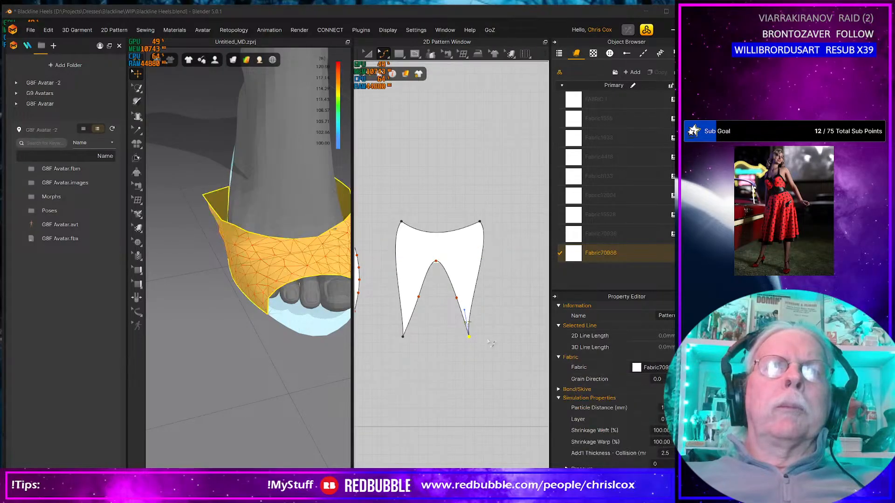
right_drag(212, 317, 285, 298)
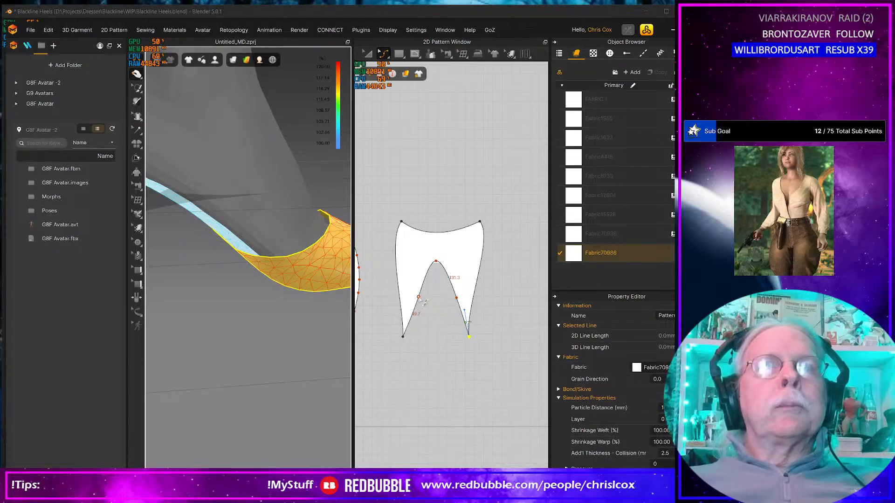
- Shift the two mid-side curve points of the inner arch inward and slightly down, thickening the legs symmetrically
click(419, 298)
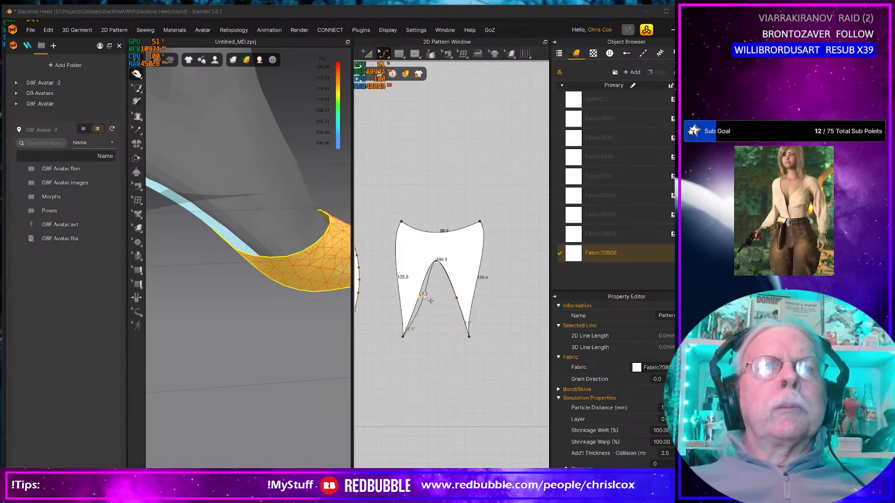
drag(421, 307, 421, 306)
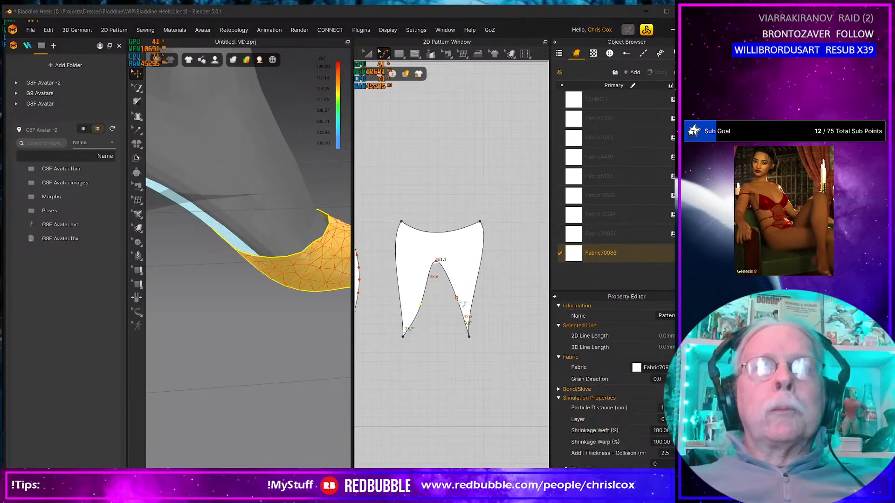
drag(452, 306, 451, 306)
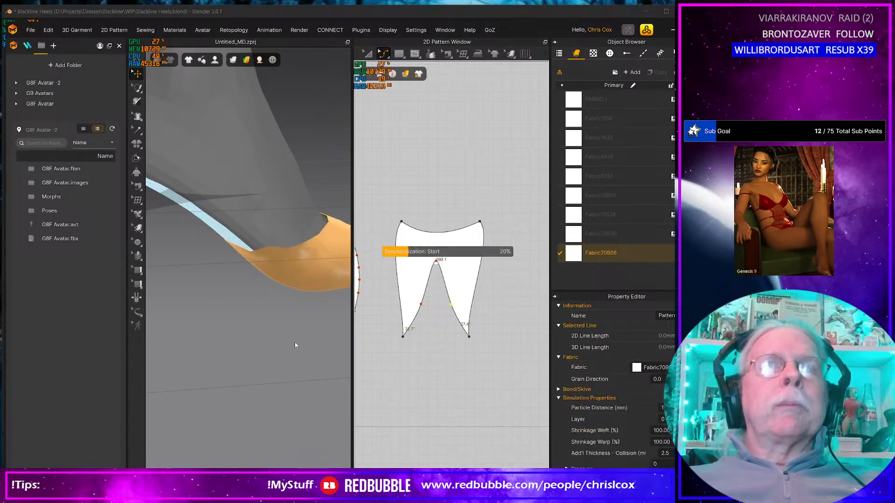
- Examine how the reshaped upper sits along the sole and over the toes from the side, back and front
right_drag(294, 343, 276, 308)
scroll(267, 308, up, 2)
scroll(267, 307, down, 4)
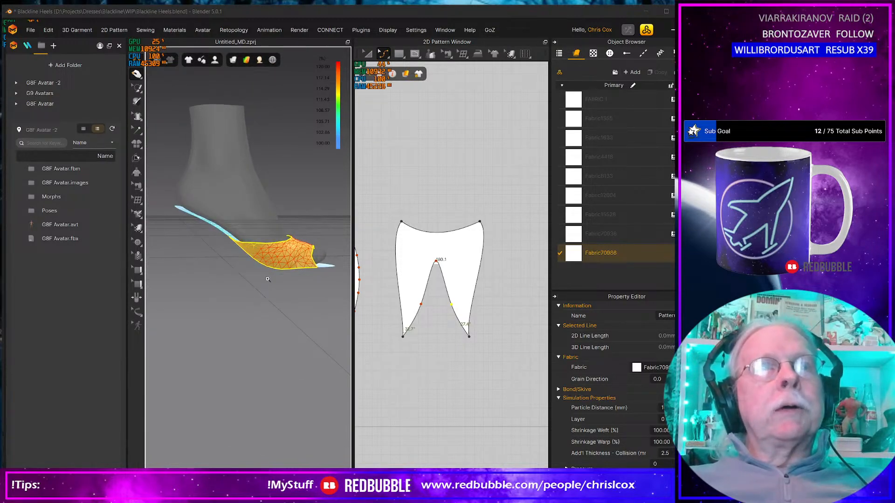
key(alt+Tab)
key(alt+Tab)
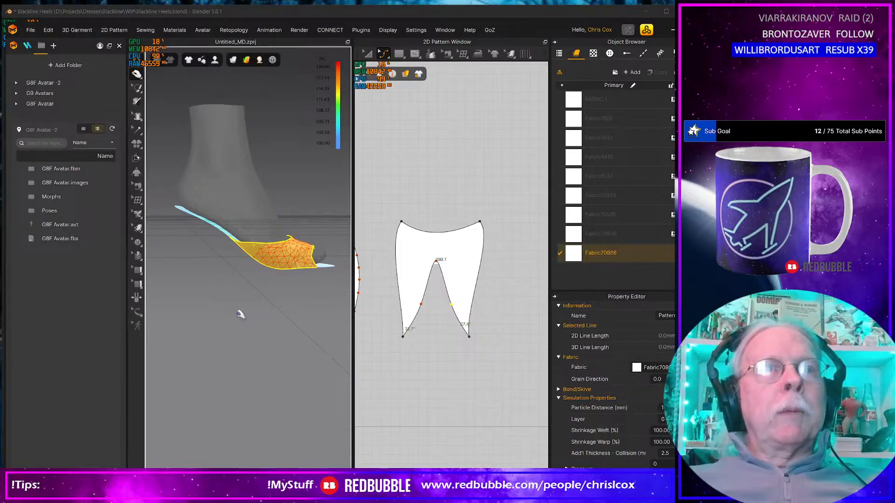
right_drag(236, 313, 242, 312)
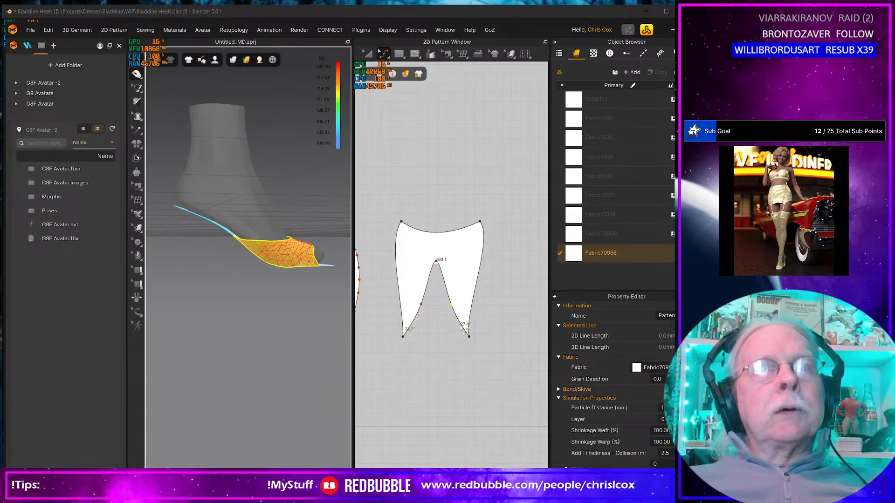
scroll(251, 292, up, 5)
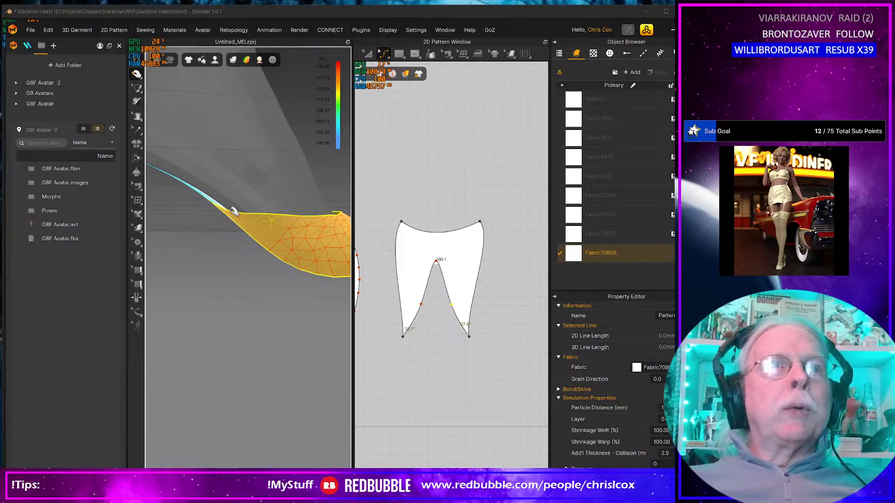
right_drag(234, 217, 186, 267)
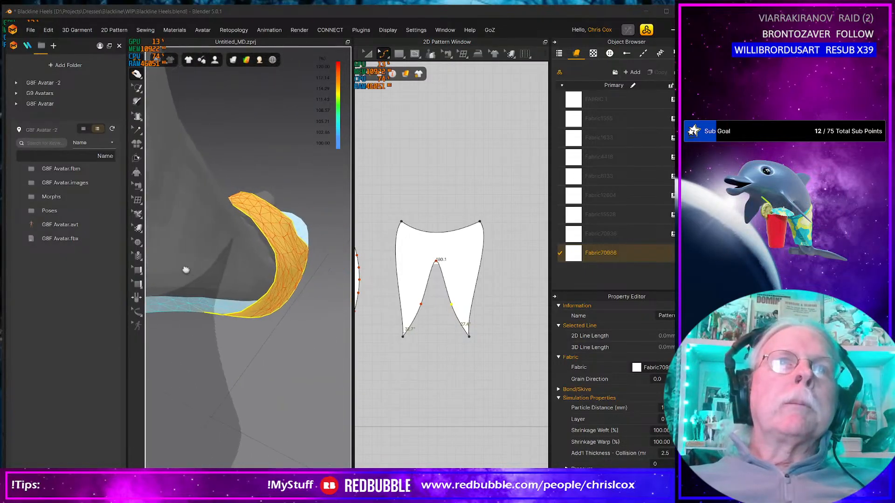
mouse_move(252, 276)
right_down()
mouse_move(270, 293)
mouse_move(287, 285)
mouse_move(219, 283)
mouse_move(268, 279)
right_up()
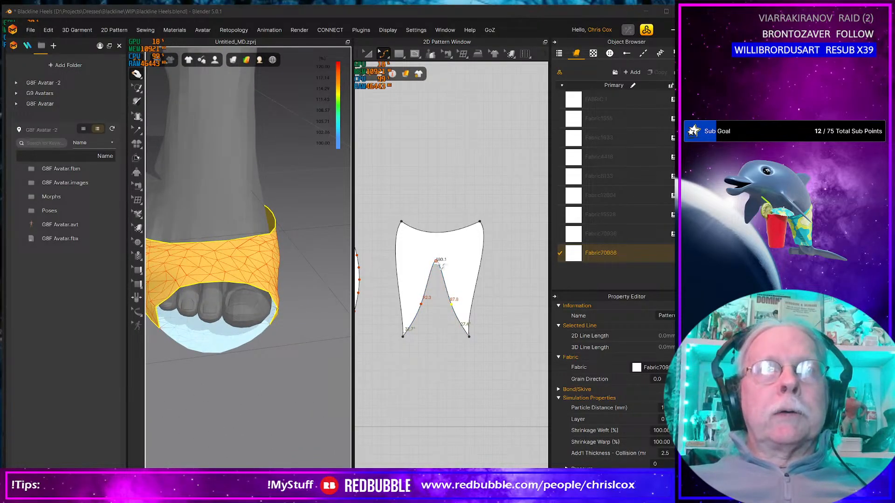
- Lower the peak of the inner arch, bringing its edge to about 160 mm, and compare the fit with the red slingback photo
drag(441, 266, 443, 276)
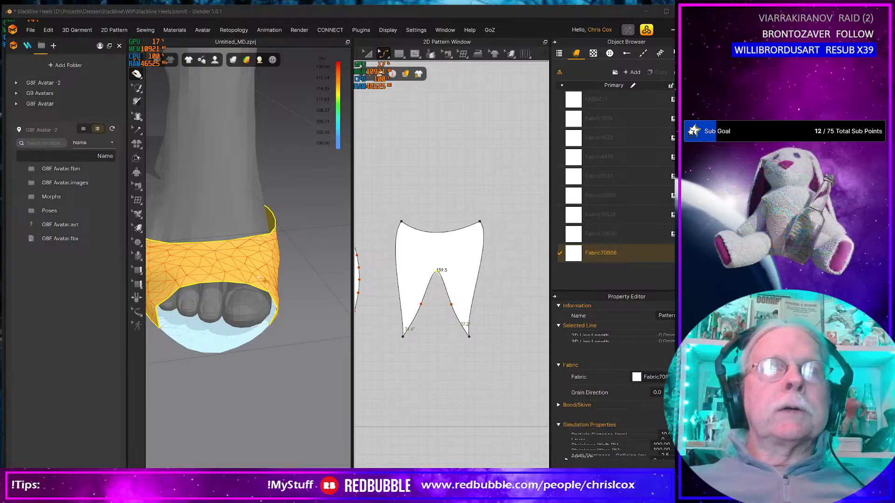
right_drag(220, 260, 274, 278)
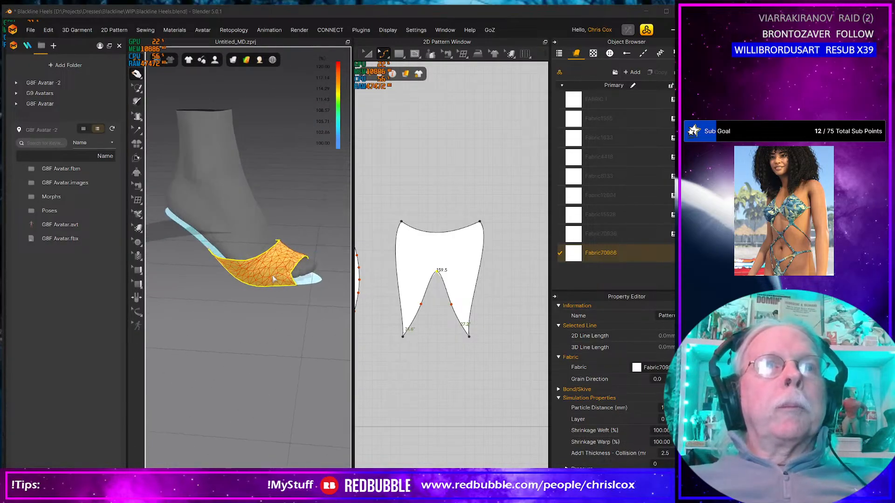
key(alt+Tab)
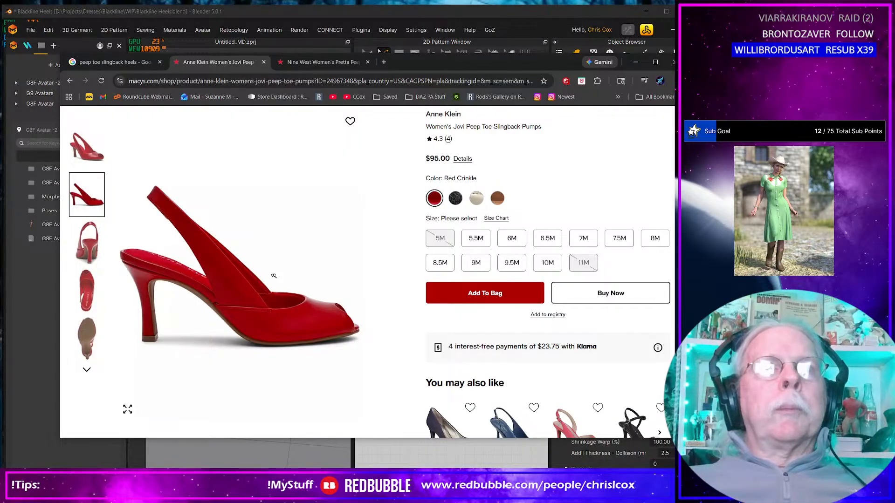
key(alt+Tab)
right_drag(283, 296, 309, 293)
scroll(281, 302, up, 8)
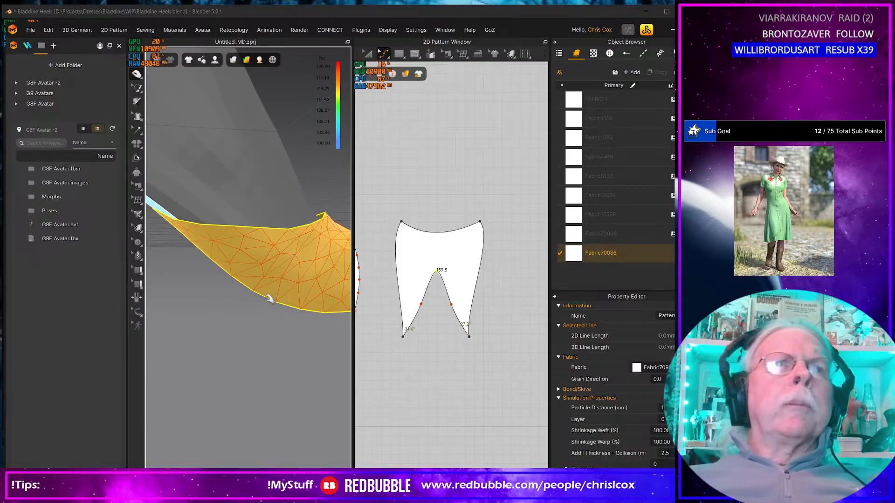
right_drag(249, 292, 252, 292)
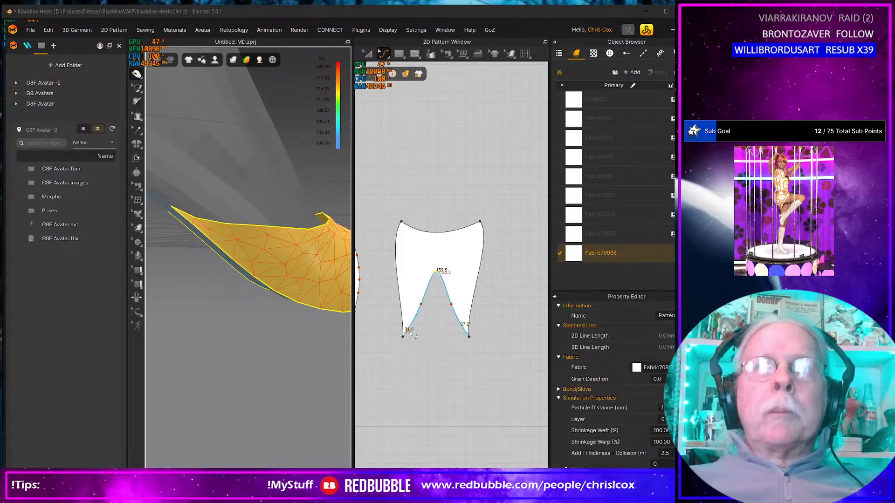
- Add a curve point near each leg tip on the inner arch and pull both toward the center, bringing the edge to about 163 mm
scroll(410, 332, up, 4)
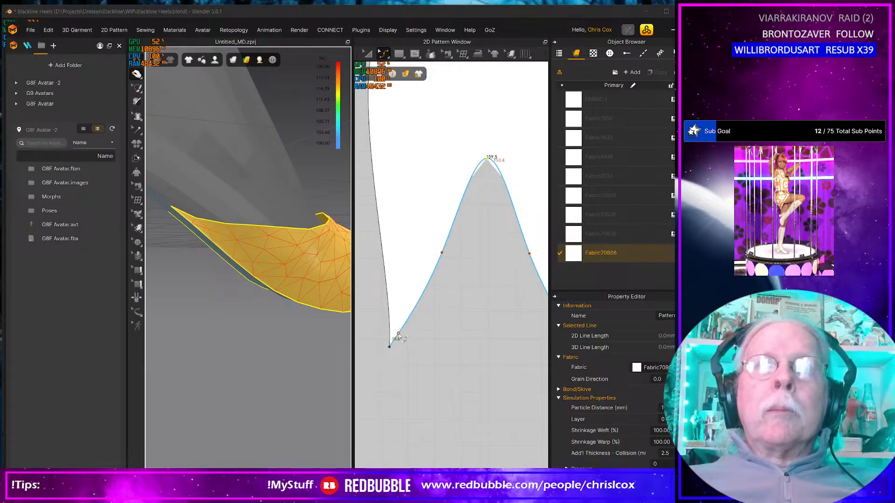
click(399, 335)
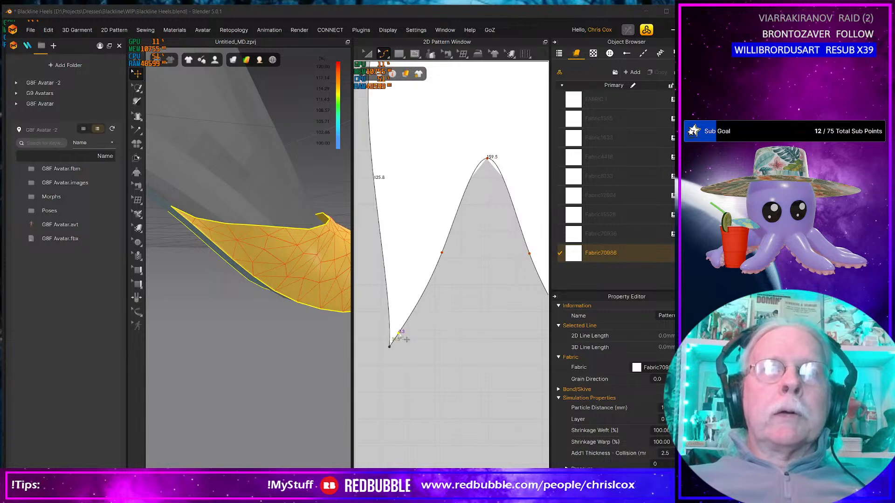
drag(407, 339, 408, 340)
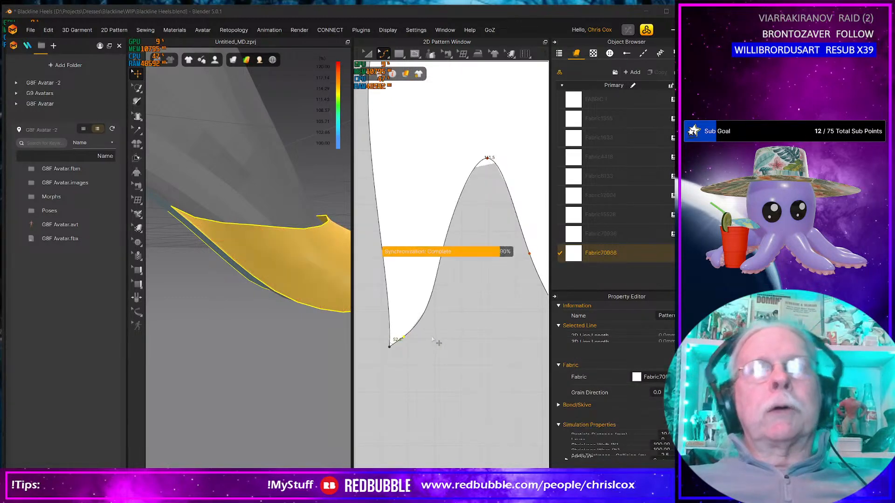
mouse_move(485, 349)
middle_down()
mouse_move(333, 349)
mouse_move(347, 334)
mouse_move(472, 360)
mouse_move(496, 319)
mouse_move(530, 329)
mouse_move(383, 339)
middle_up()
scroll(497, 319, down, 1)
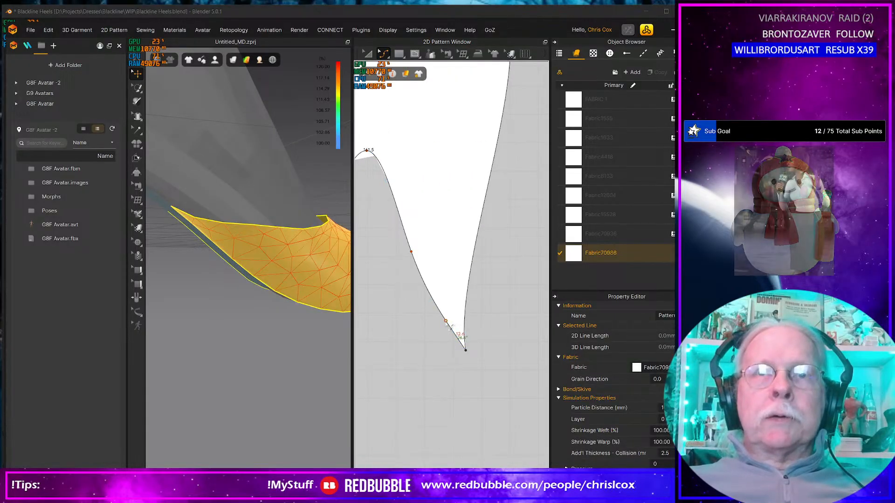
drag(446, 321, 442, 331)
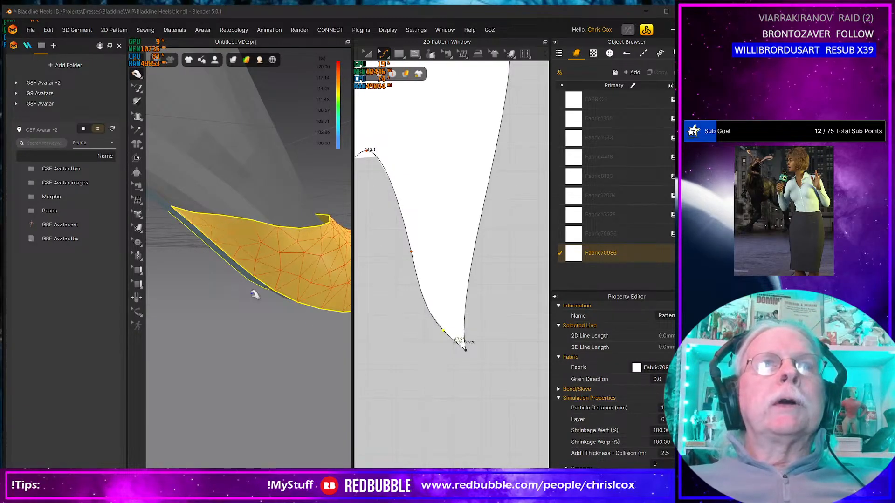
scroll(467, 336, down, 5)
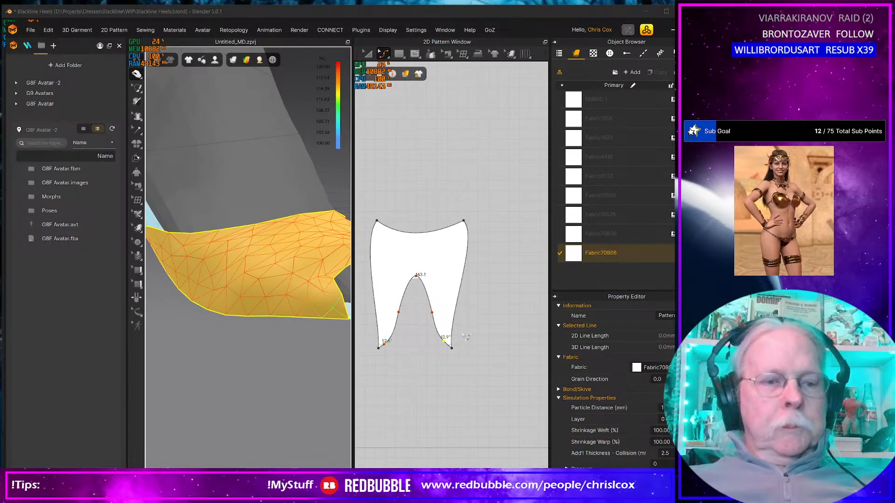
- Delete all curve points from both outer side edges of the toe upper, then check its fit from the front and side
scroll(466, 342, up, 3)
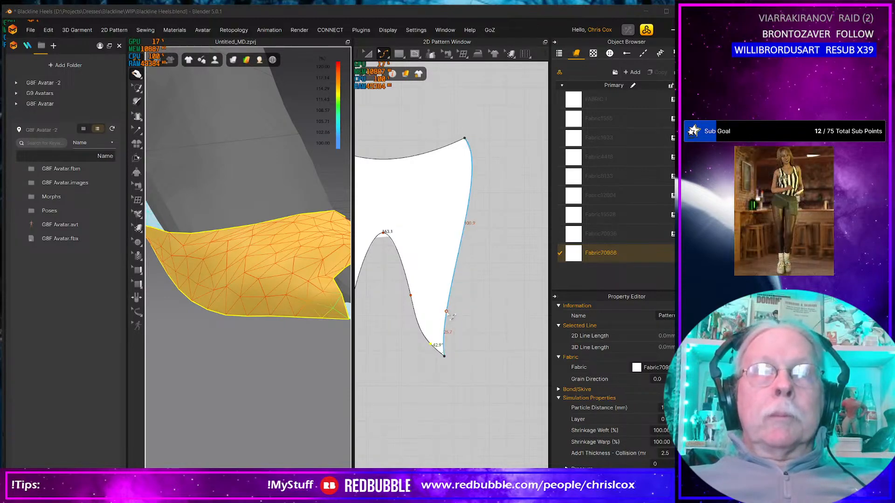
click(449, 313)
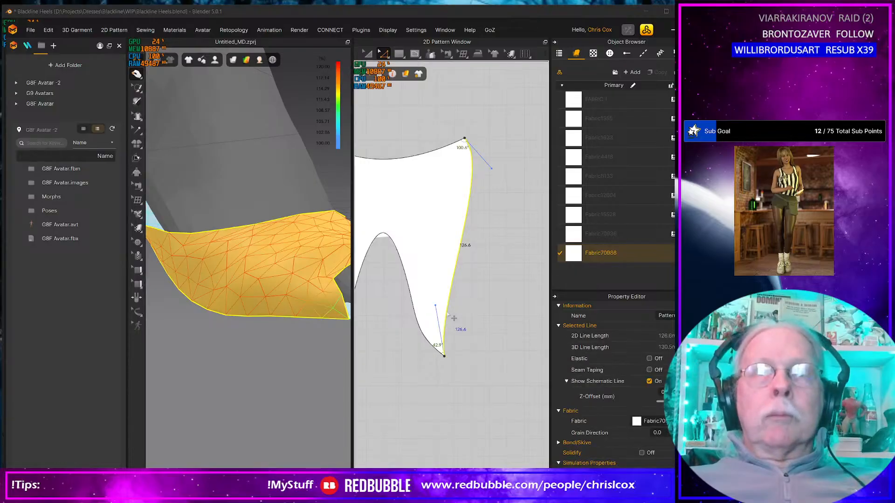
right_click(448, 313)
click(491, 377)
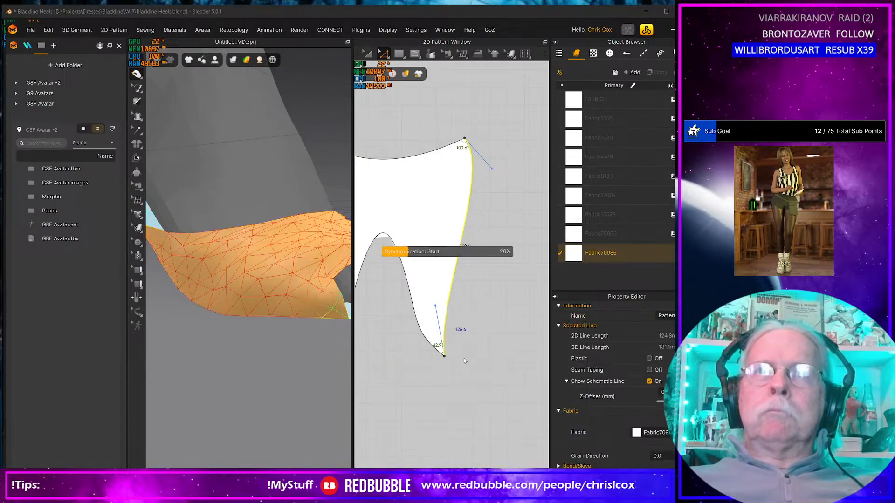
middle_drag(418, 356, 506, 354)
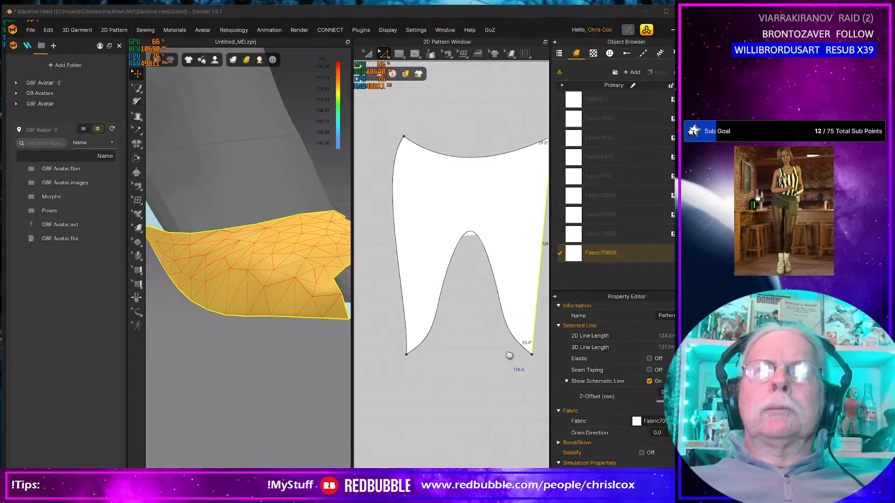
click(402, 276)
right_click(402, 277)
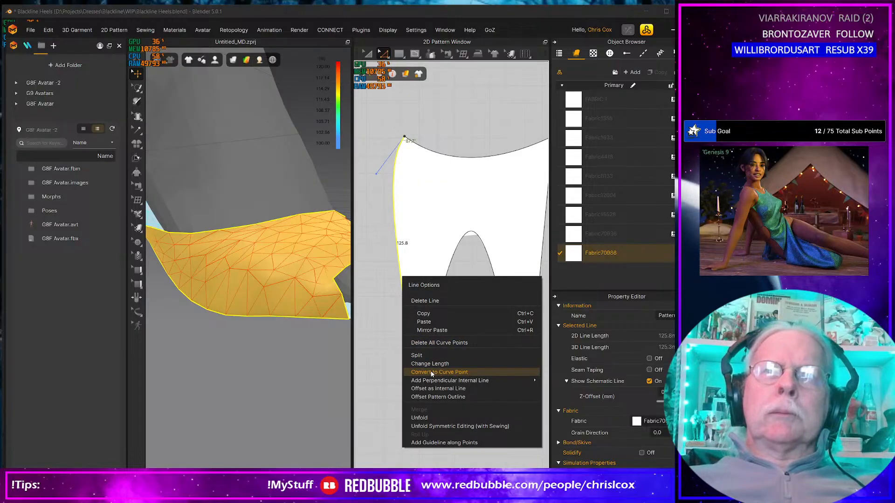
click(424, 343)
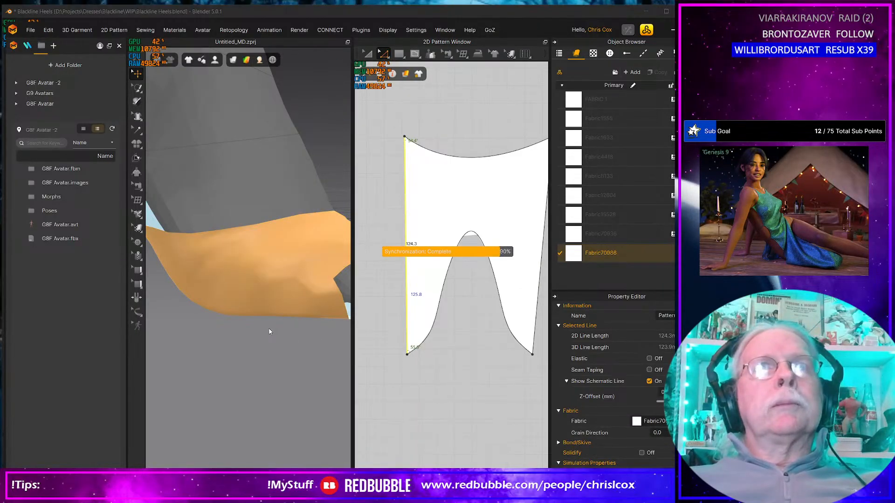
scroll(253, 332, down, 5)
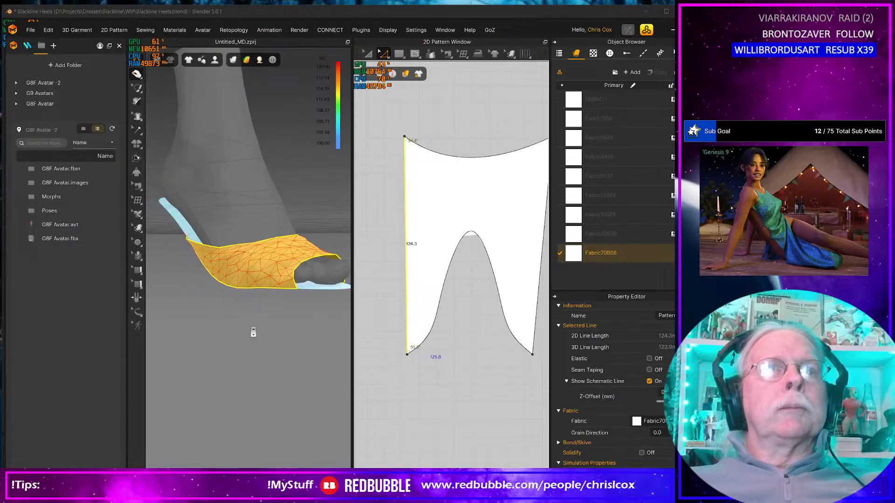
right_drag(231, 343, 180, 334)
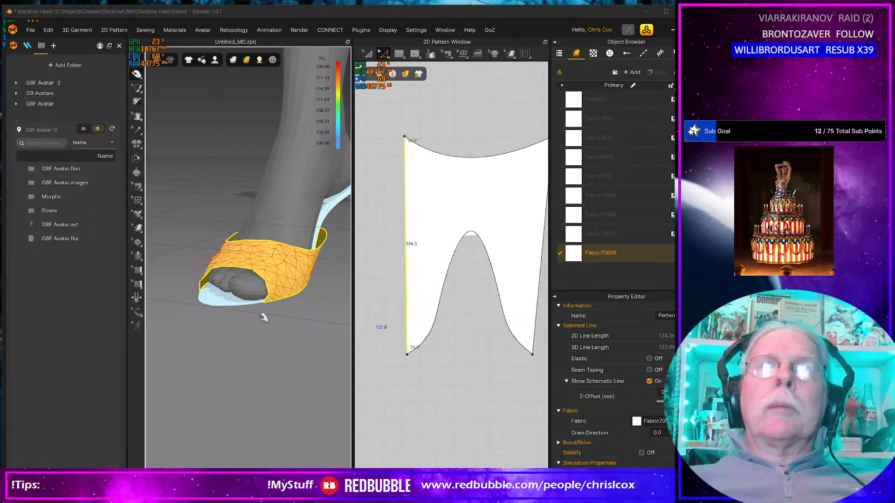
right_drag(263, 317, 317, 347)
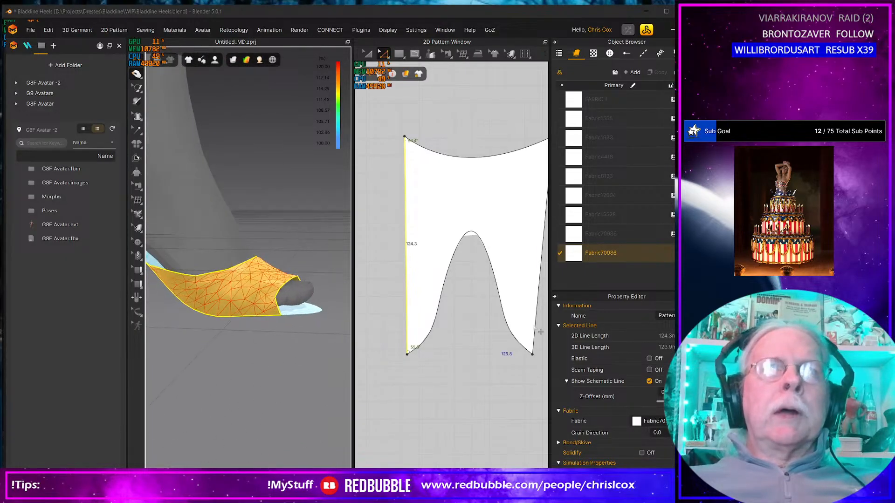
right_drag(493, 339, 463, 354)
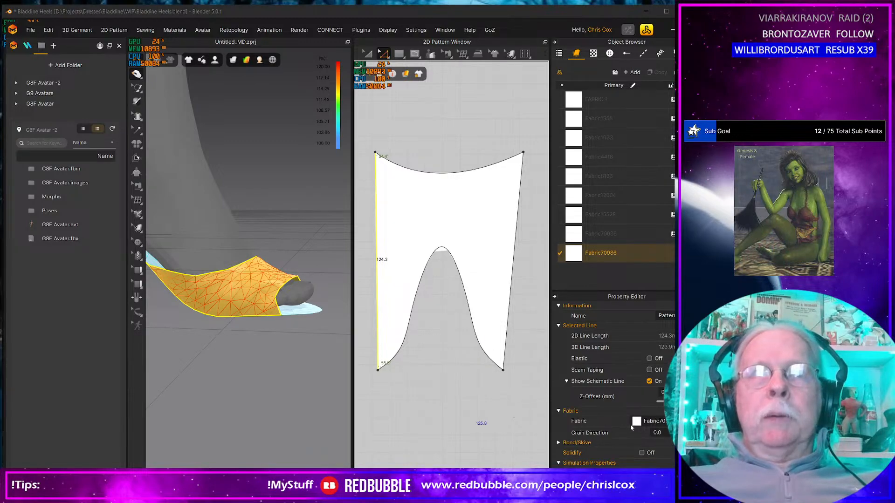
- Select both the sole and toe upper patterns and set their mesh type to the optimized quad option
scroll(632, 428, down, 5)
right_drag(240, 316, 269, 285)
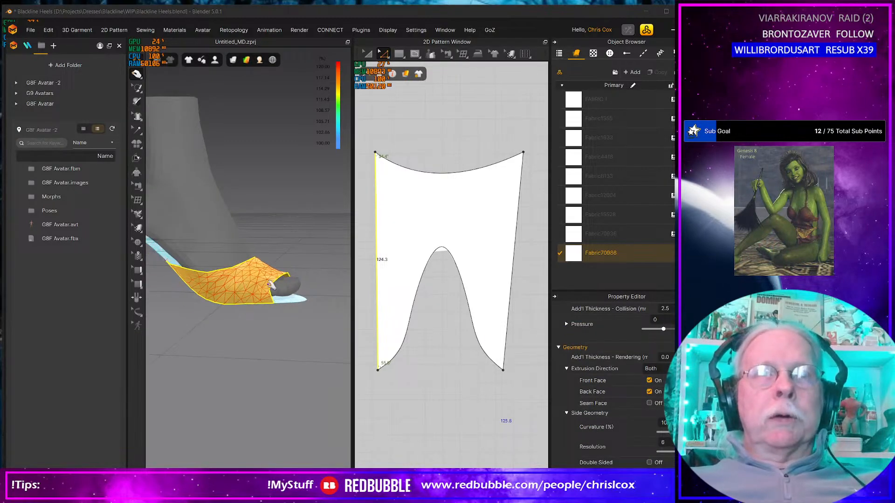
scroll(470, 364, down, 7)
middle_drag(471, 364, 506, 346)
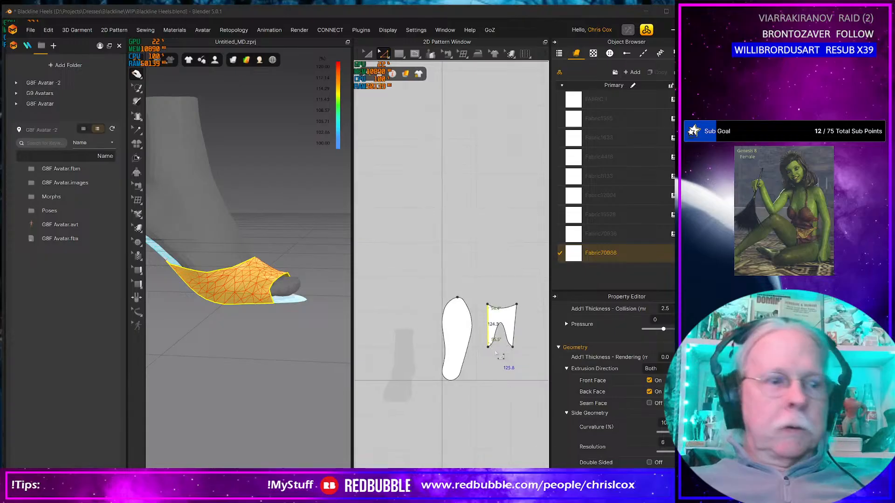
key(a)
key(ctrl+a)
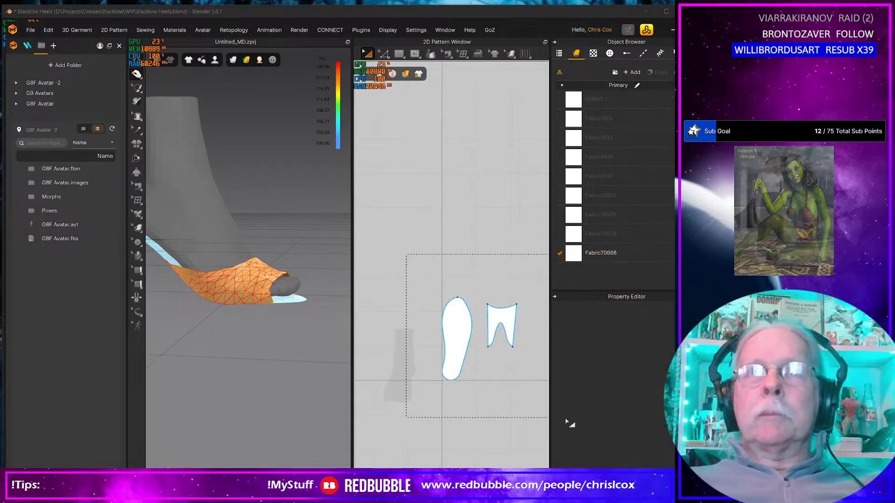
scroll(642, 421, down, 3)
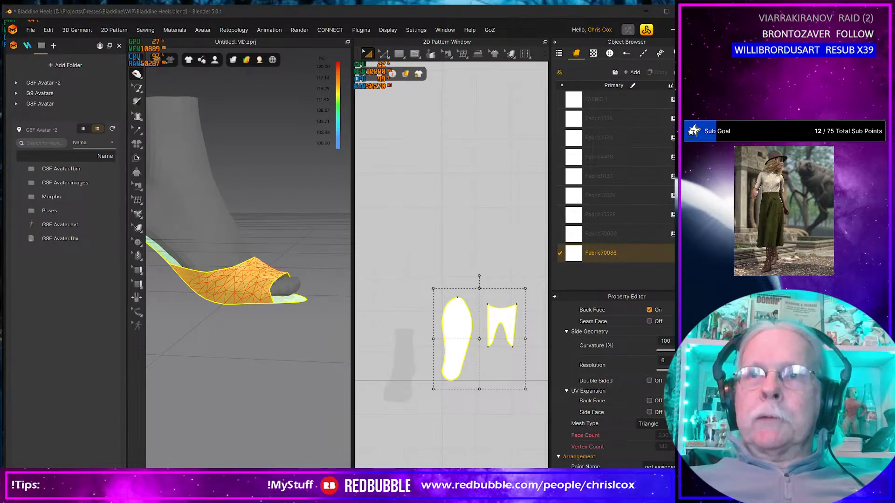
click(663, 425)
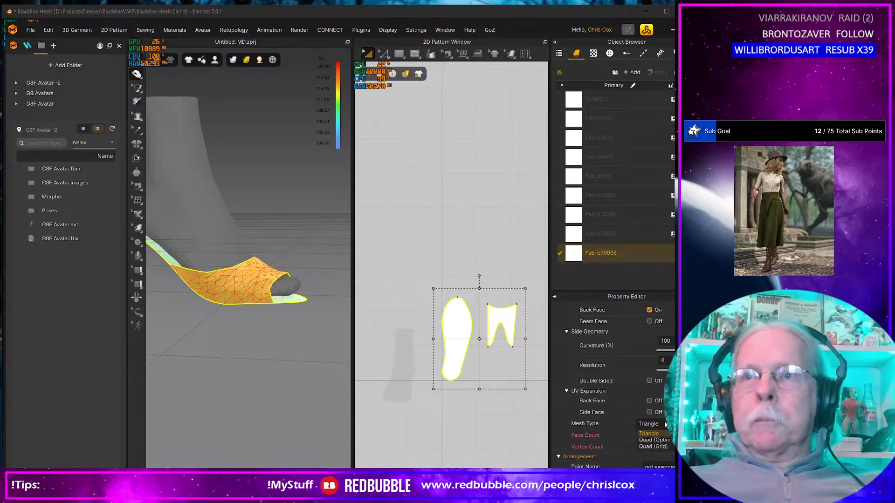
click(655, 443)
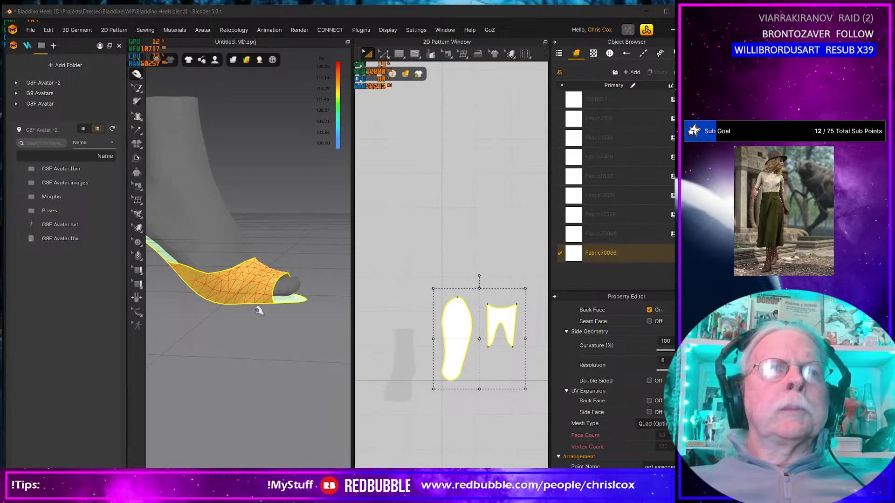
- Shift the inner arch's curve point near the right leg tip slightly outward, bringing the edge to about 162 mm
right_drag(214, 289, 224, 289)
scroll(224, 292, up, 2)
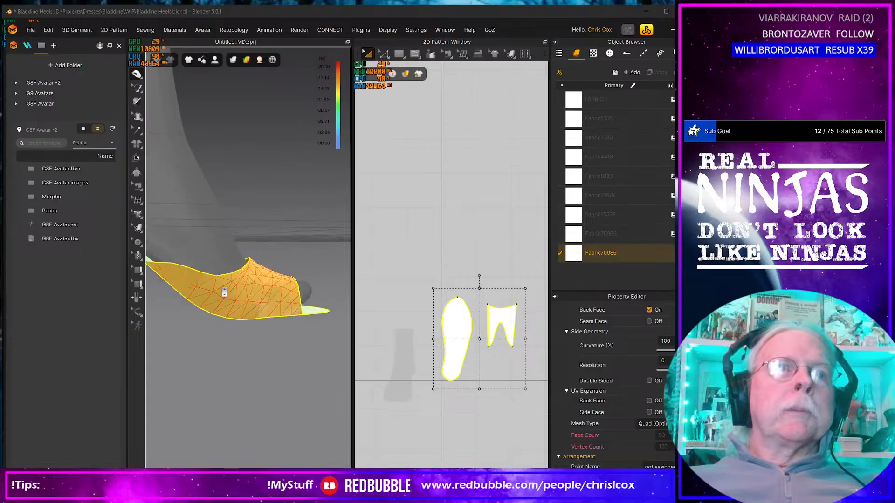
scroll(224, 292, up, 2)
middle_drag(195, 292, 272, 290)
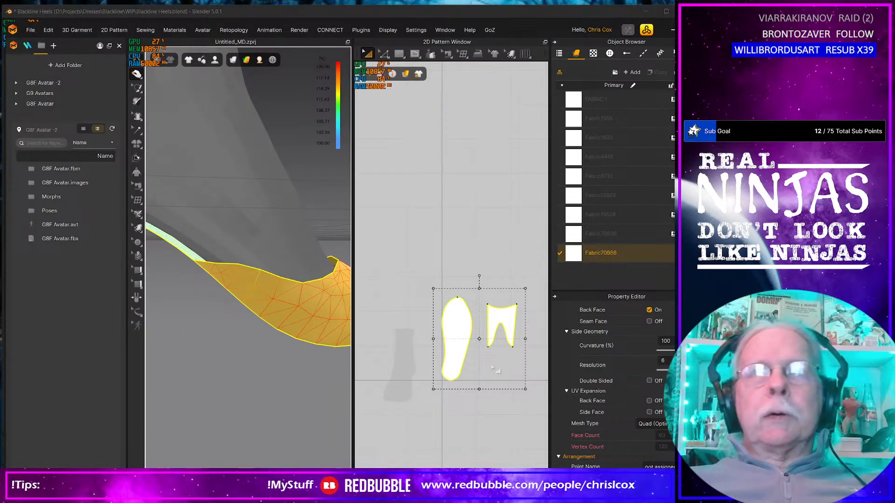
scroll(495, 370, up, 8)
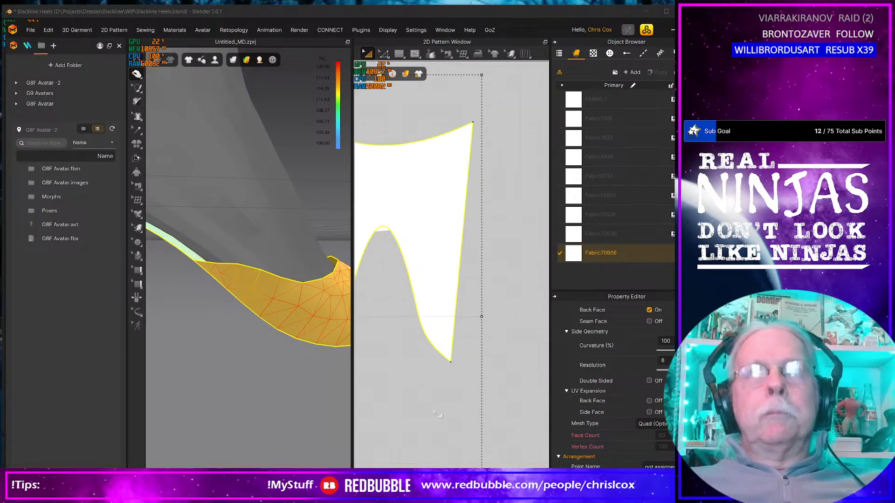
key(c)
click(435, 360)
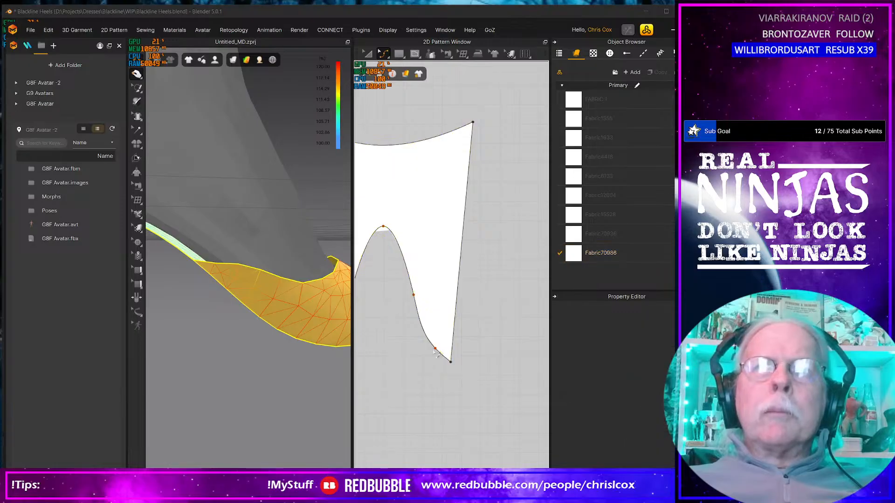
drag(435, 349, 434, 347)
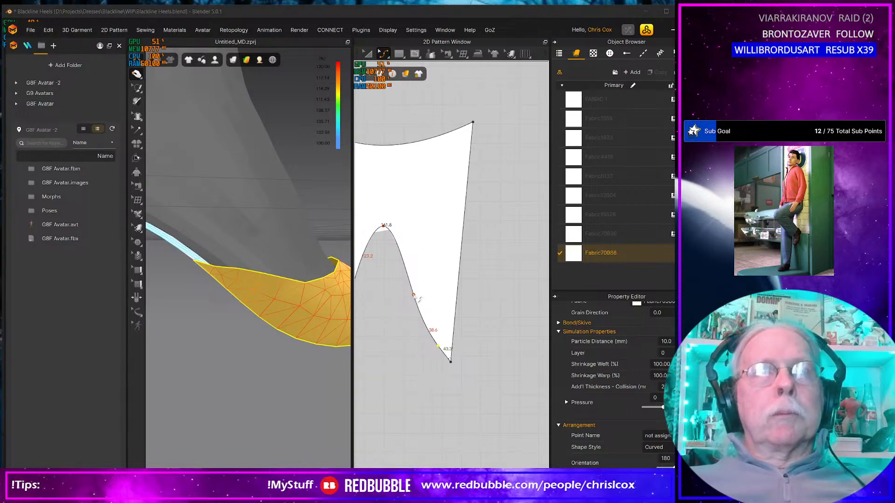
- Move the right mid-side curve point of the inner arch slightly toward the center to smooth the leg's inner edge
drag(415, 296, 412, 296)
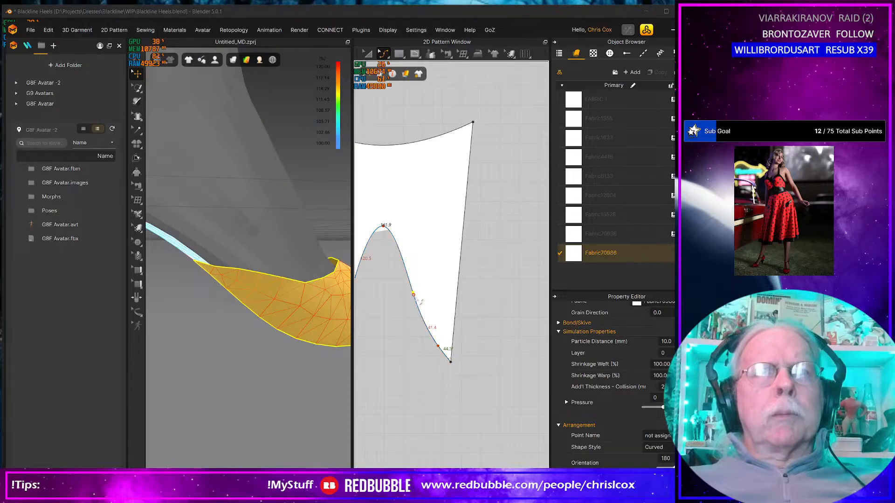
key(ctrl+z)
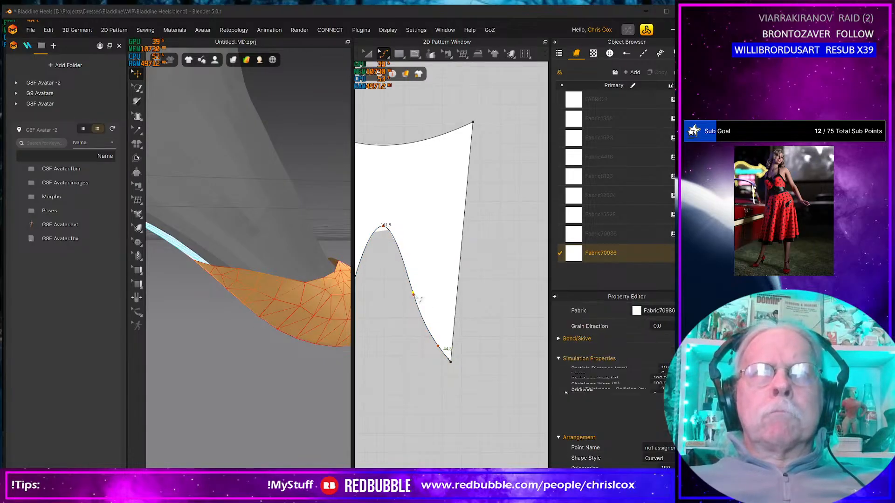
click(413, 295)
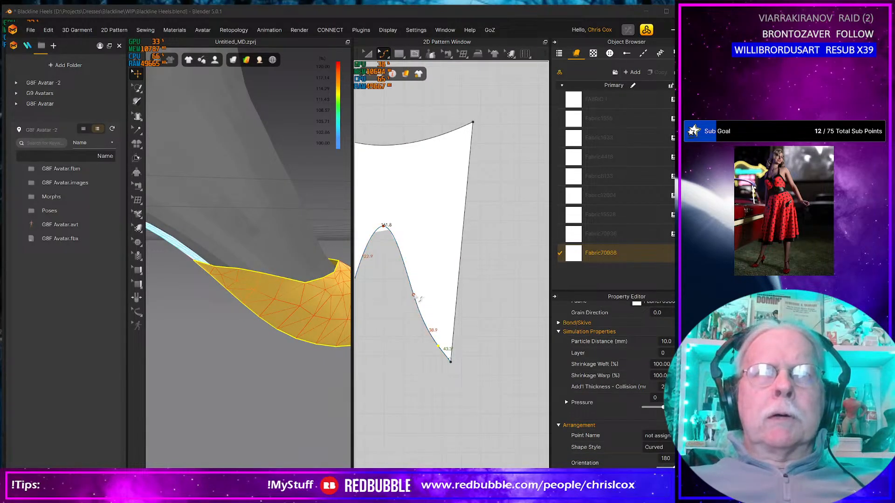
drag(413, 295, 415, 301)
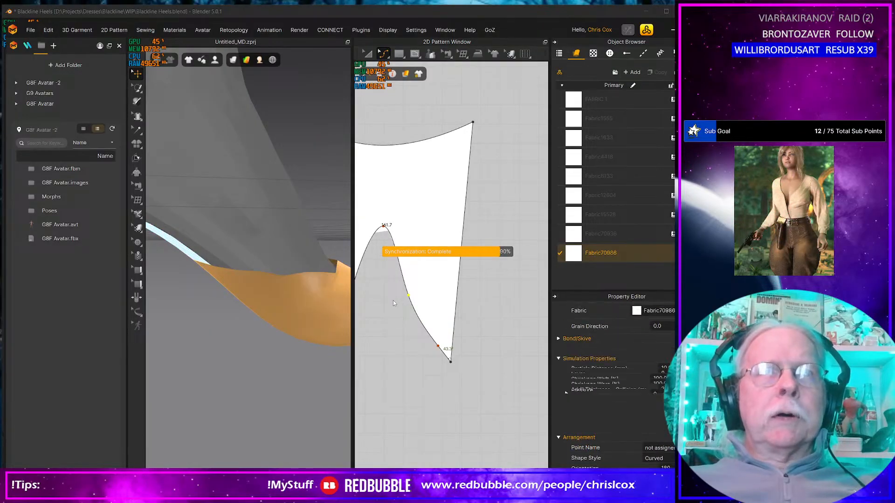
- Raise the inner arch's curve point near the left leg tip to match the right leg, bringing the edge to about 160 mm
right_drag(336, 320, 137, 344)
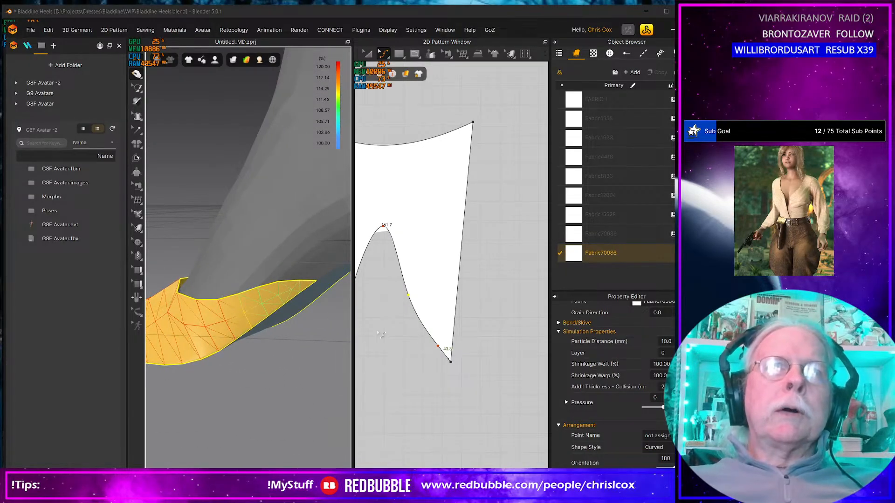
middle_drag(387, 336, 482, 349)
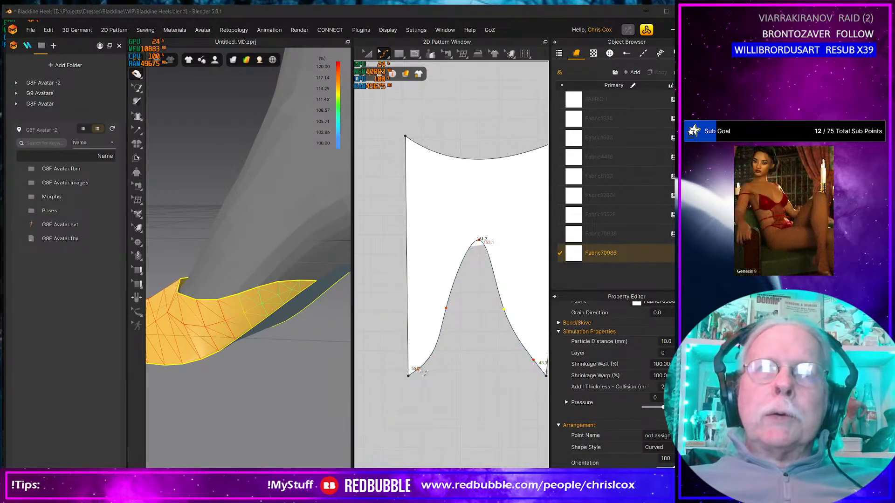
drag(427, 371, 427, 369)
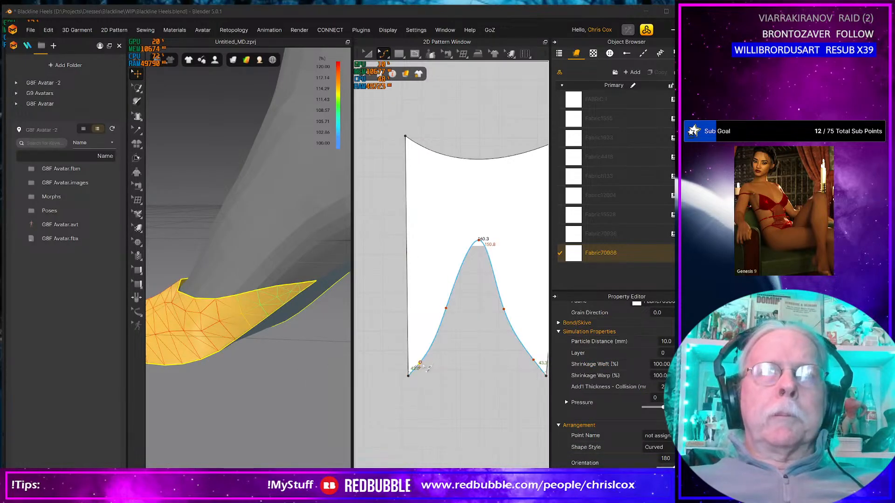
click(425, 369)
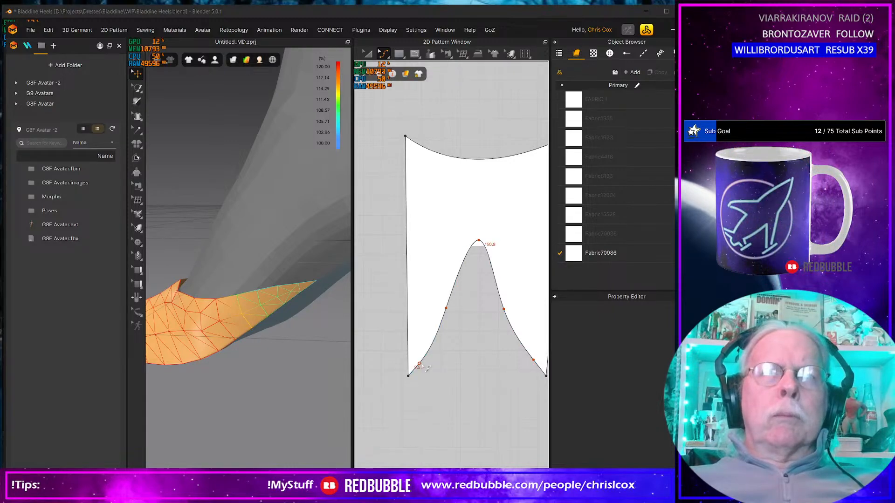
click(426, 369)
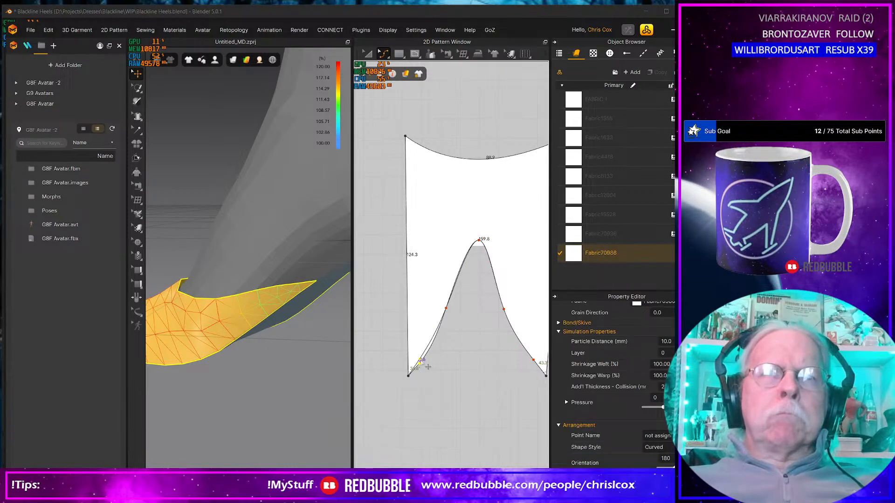
drag(418, 361, 417, 361)
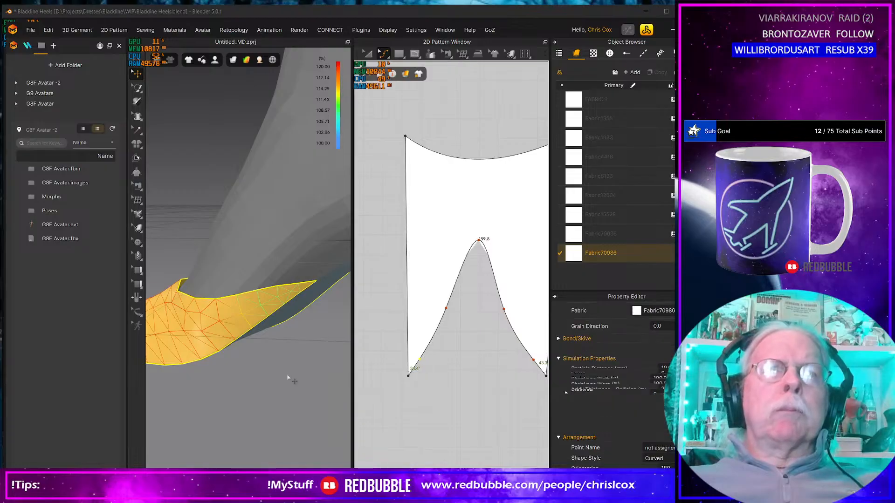
- Compare the simulated upper with the red slingback photo in the browser and examine its fit from both sides of the foot
scroll(282, 375, down, 3)
mouse_move(256, 373)
right_down()
mouse_move(292, 364)
mouse_move(269, 365)
mouse_move(272, 373)
right_up()
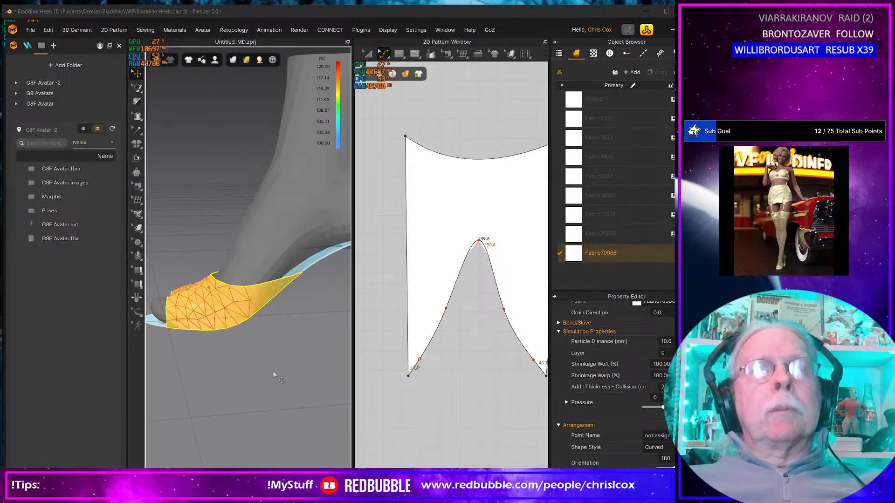
key(alt+Tab)
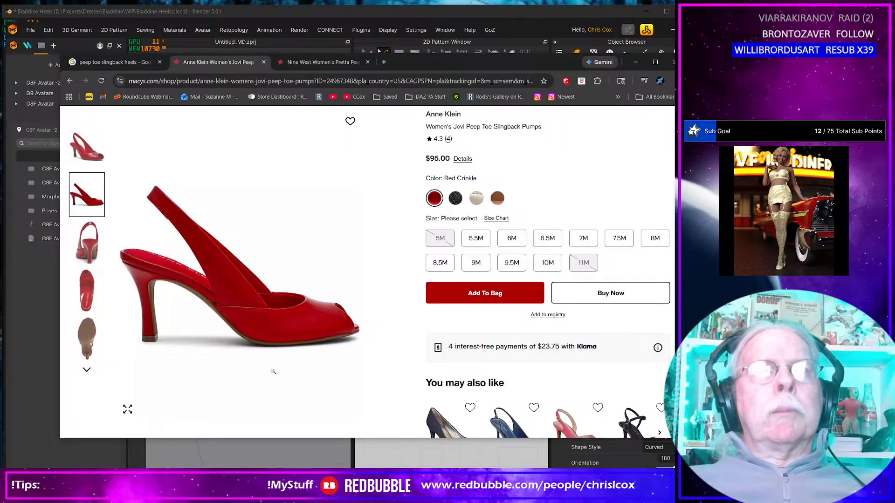
key(alt+Tab)
right_drag(274, 371, 340, 351)
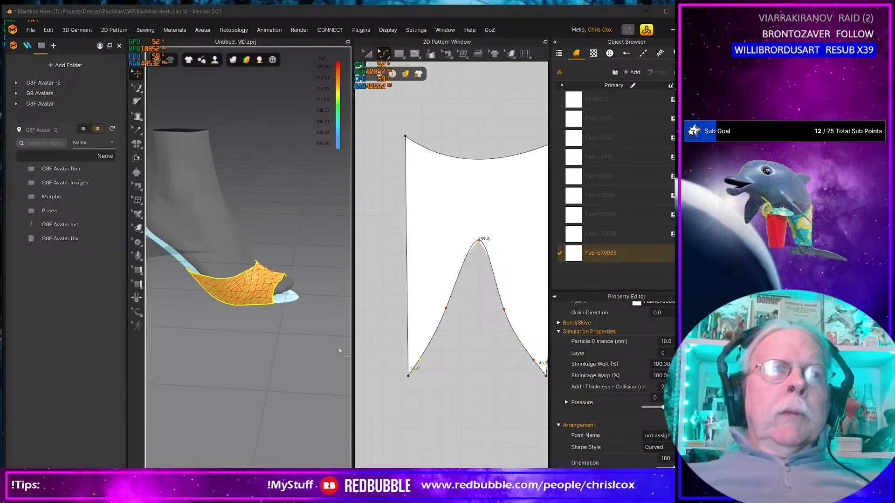
right_drag(261, 345, 271, 317)
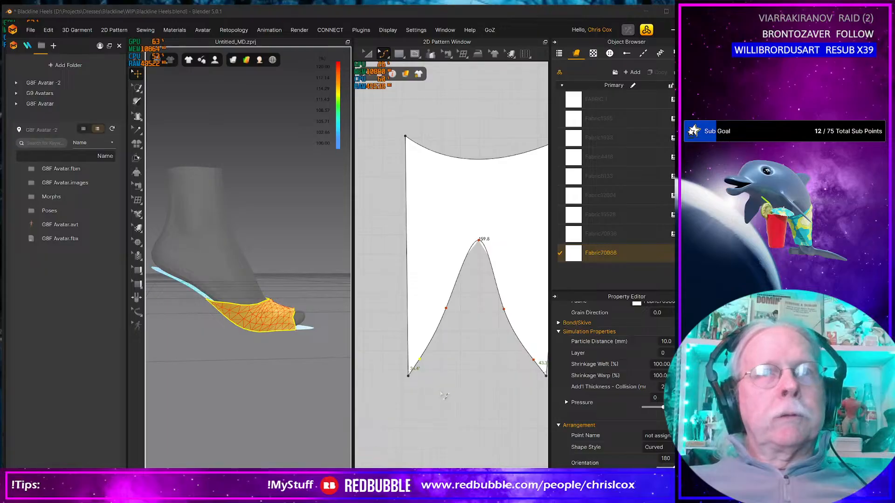
- Examine the simulated toe upper's fit from the outer side and front of the foot
scroll(444, 395, up, 2)
scroll(444, 392, down, 5)
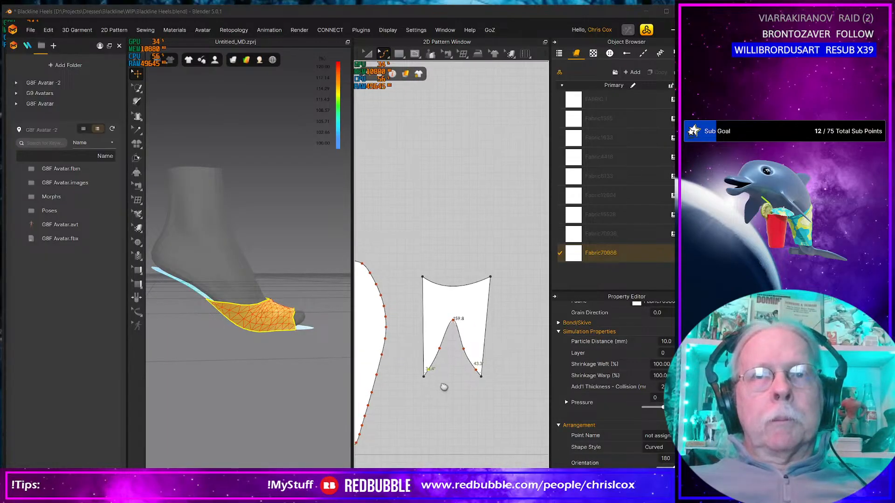
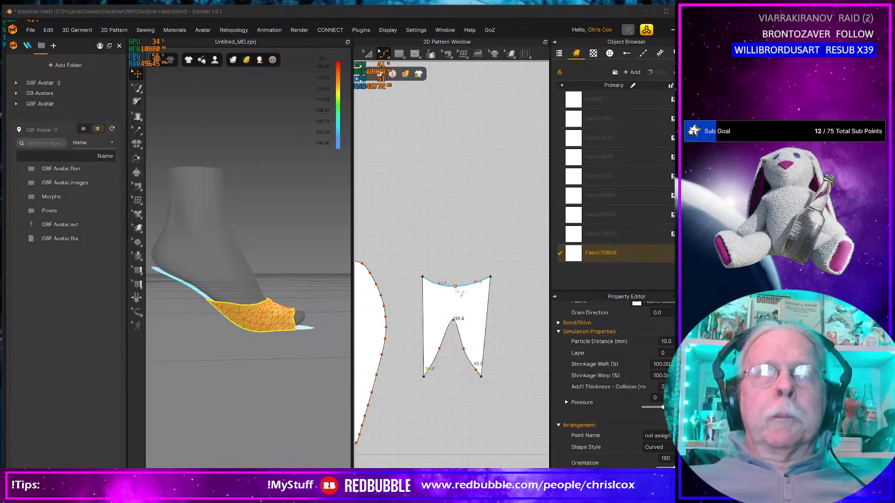
right_click(461, 376)
right_drag(265, 383, 137, 410)
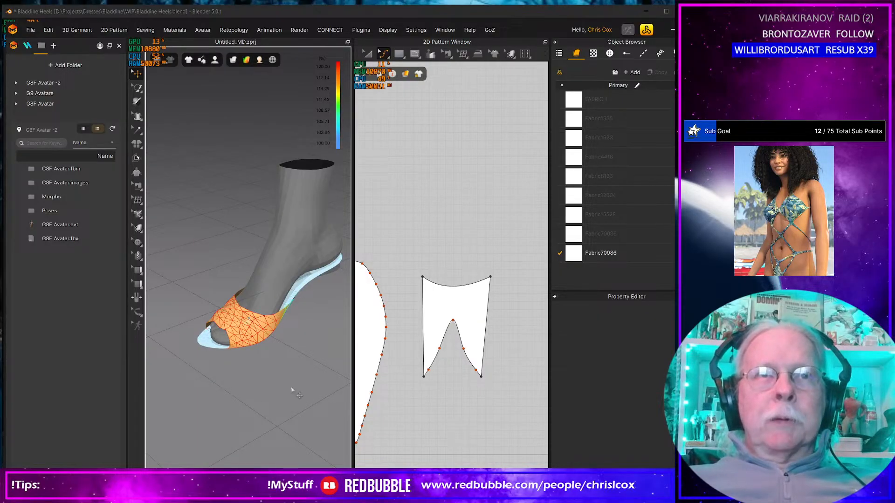
right_drag(292, 389, 271, 387)
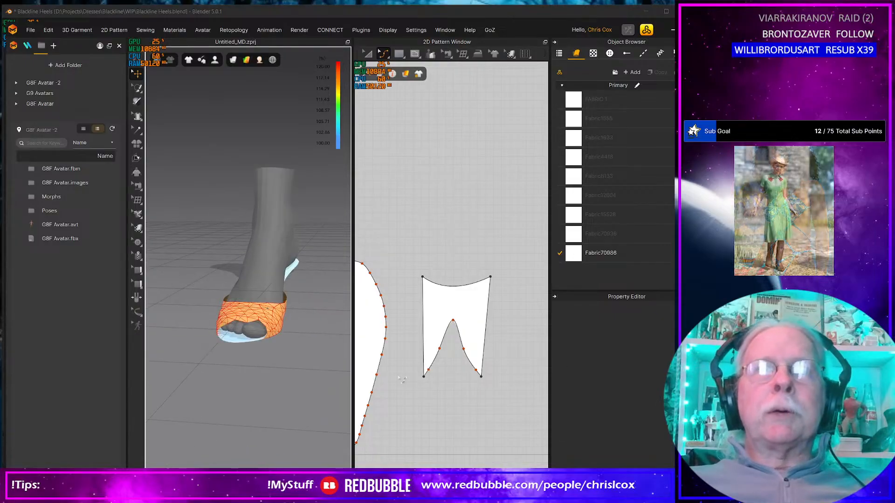
right_drag(438, 397, 478, 369)
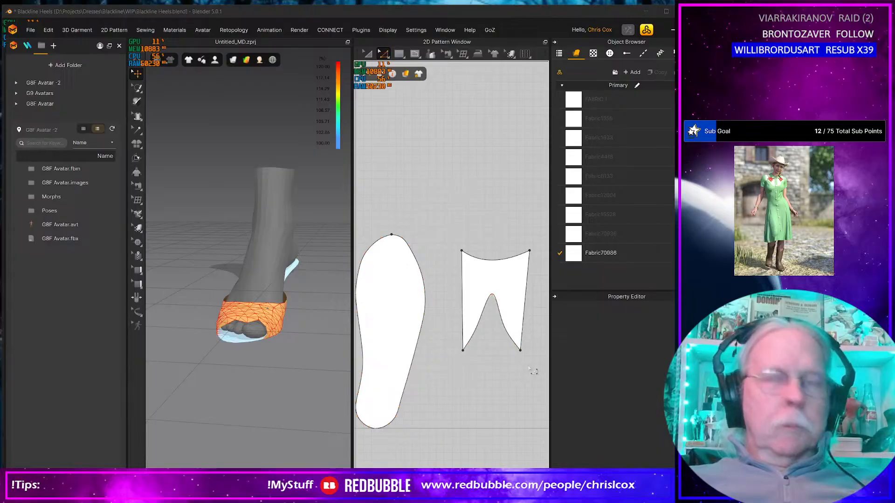
- Try lengthening the toe upper by lowering both leg tips together by about 20 mm
click(520, 351)
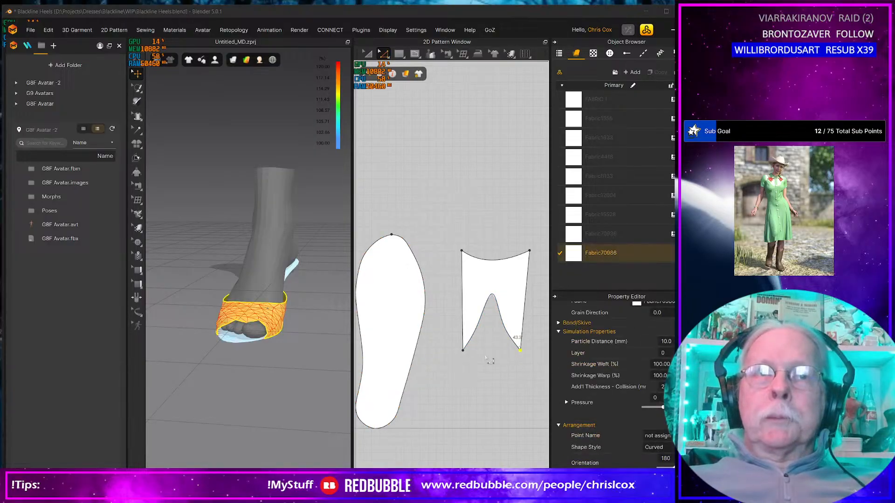
right_drag(226, 397, 217, 306)
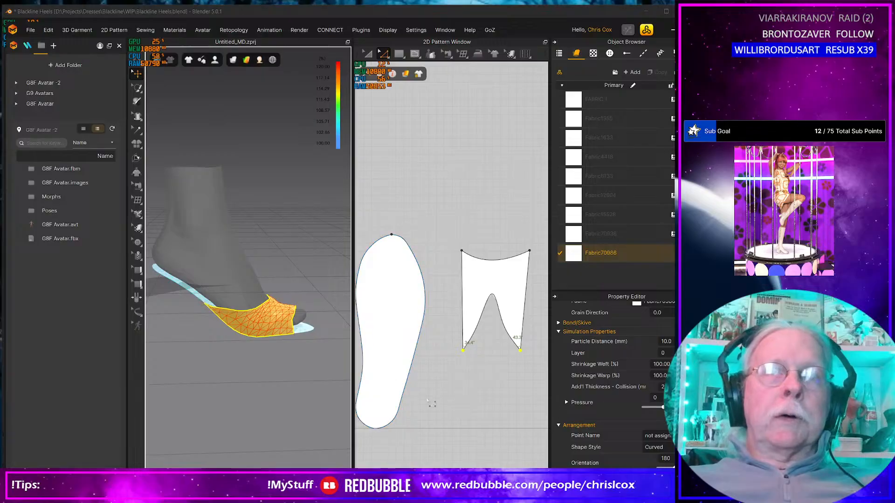
key(ctrl+z)
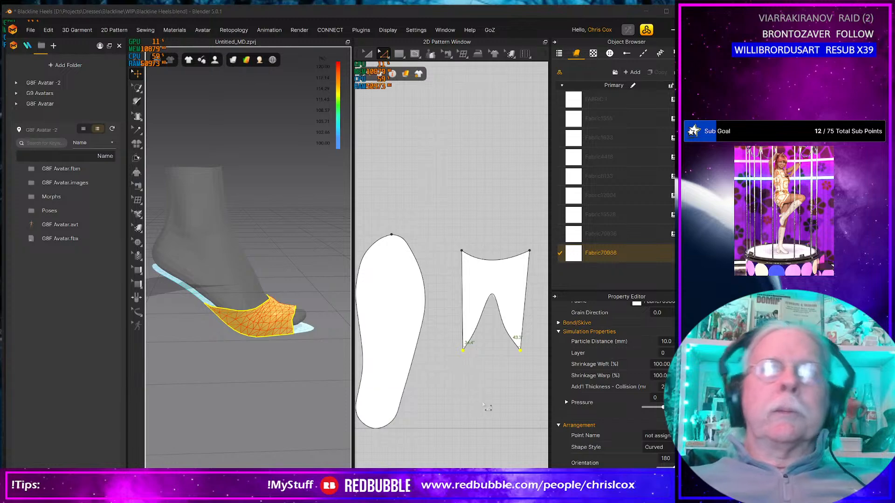
drag(528, 393, 449, 348)
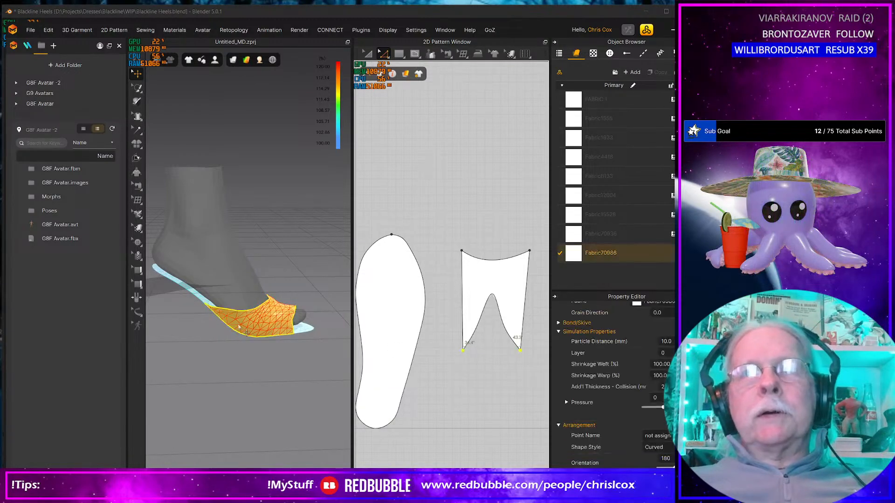
key(Down)
key(Down)
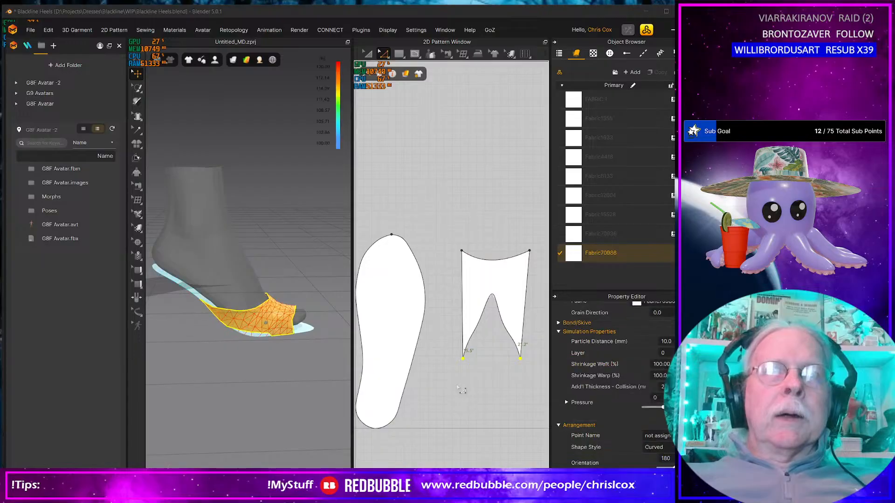
key(Down)
key(Down)
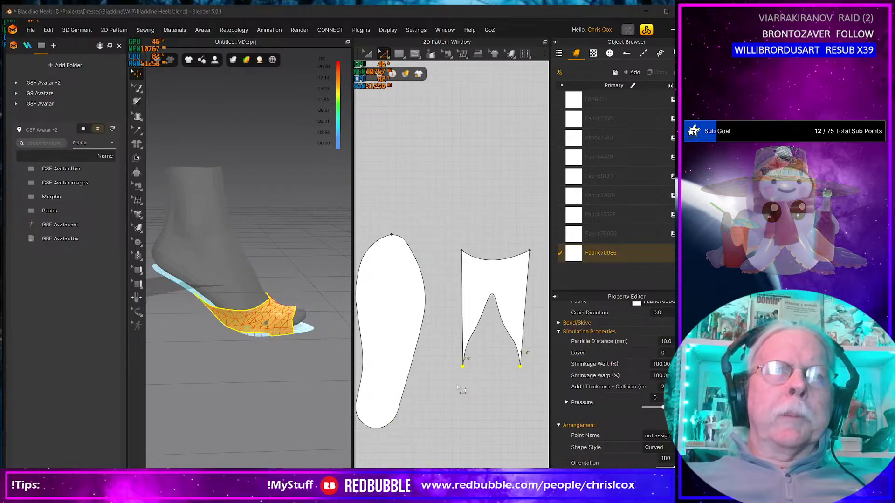
- Extend the seam on the sole's right edge to 144.7 mm to match the upper's right side edge
key(b)
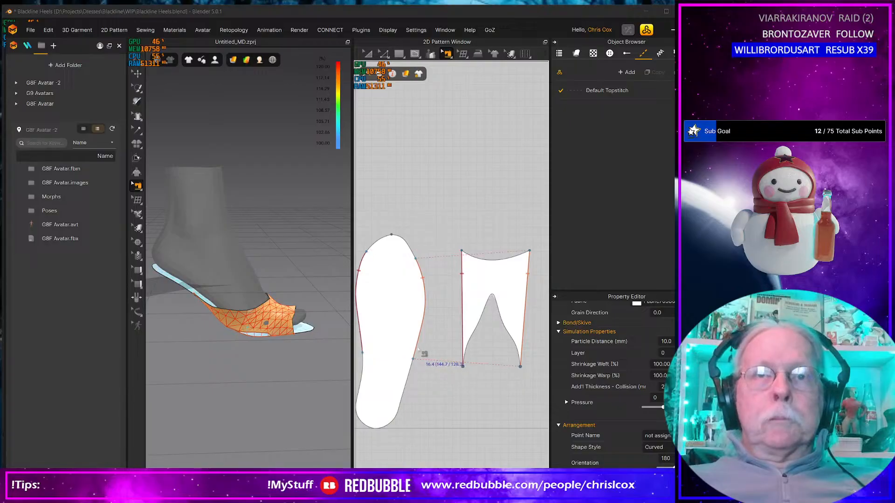
click(419, 359)
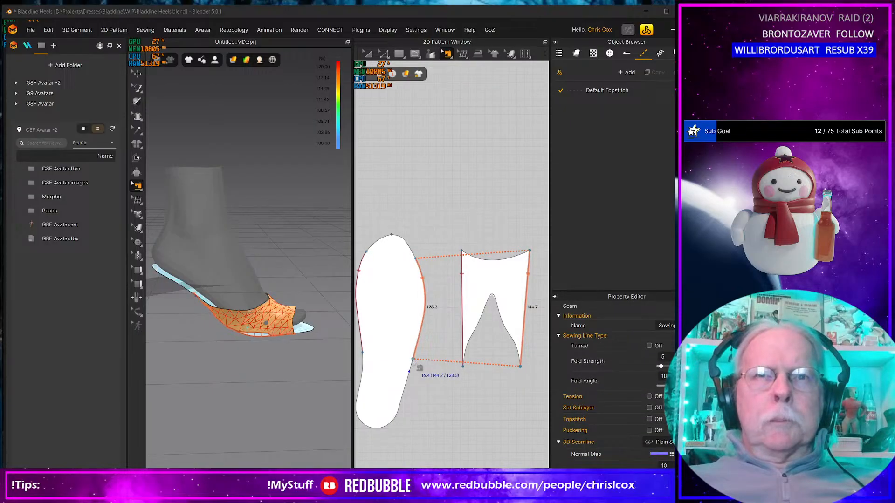
drag(412, 361, 410, 372)
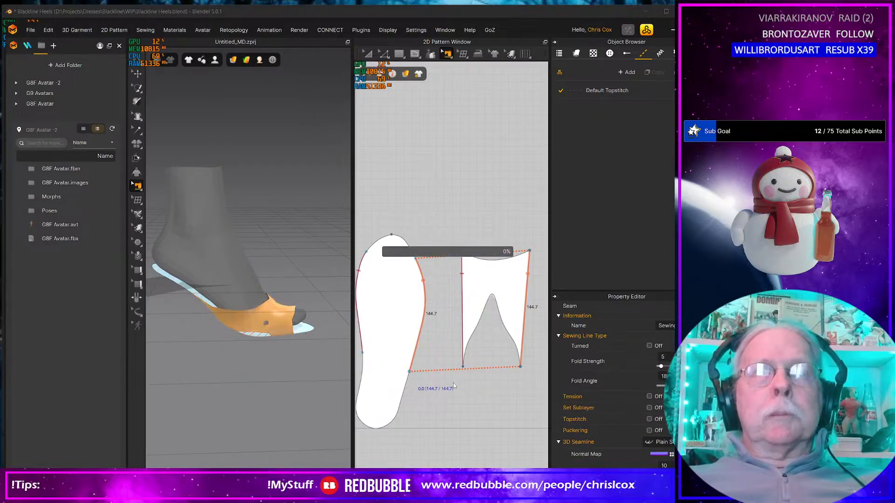
- Undo the sole seam extension and the lowering of both upper leg tips
key(ctrl+z)
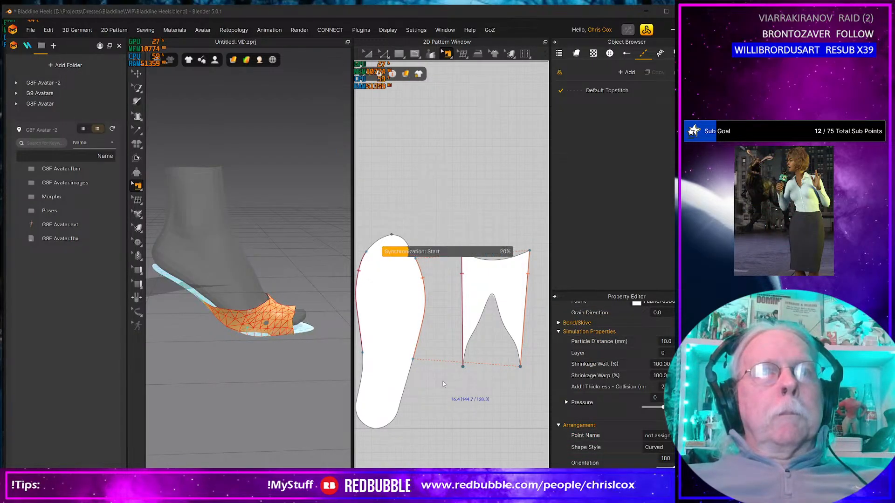
key(Up)
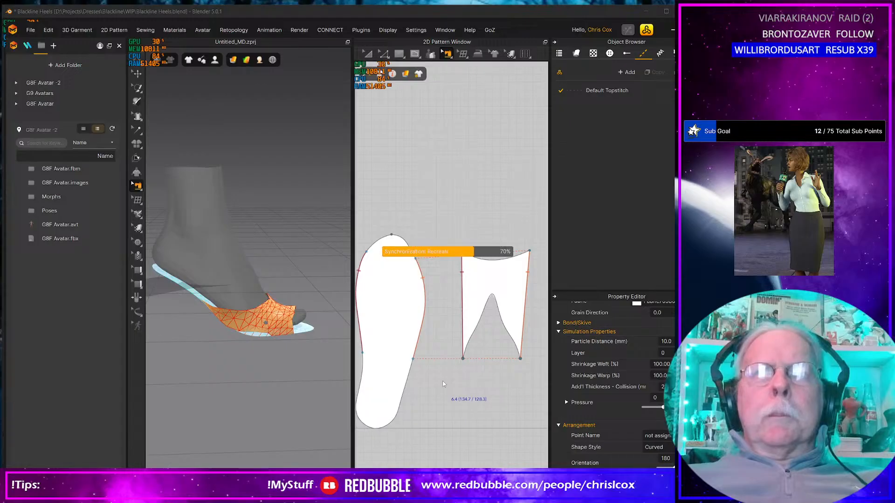
key(Up)
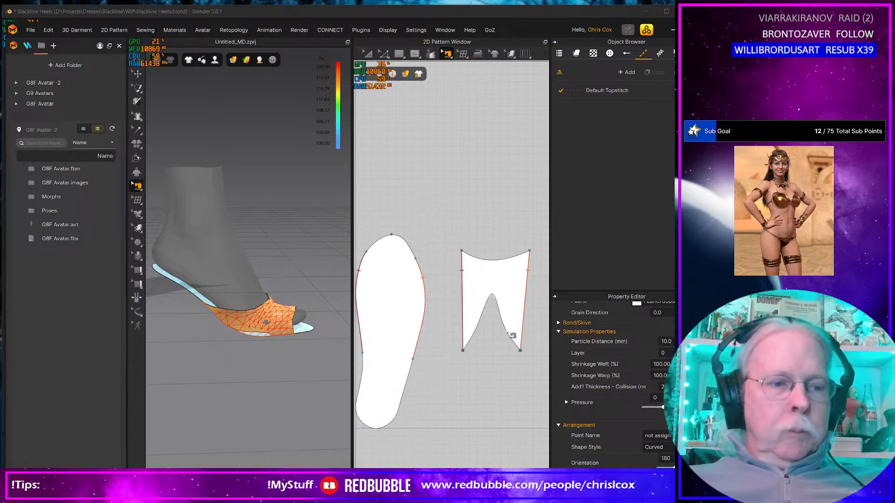
- Delete the two mid-side curve points of the upper's inner arch and simulate the simplified shape
key(z)
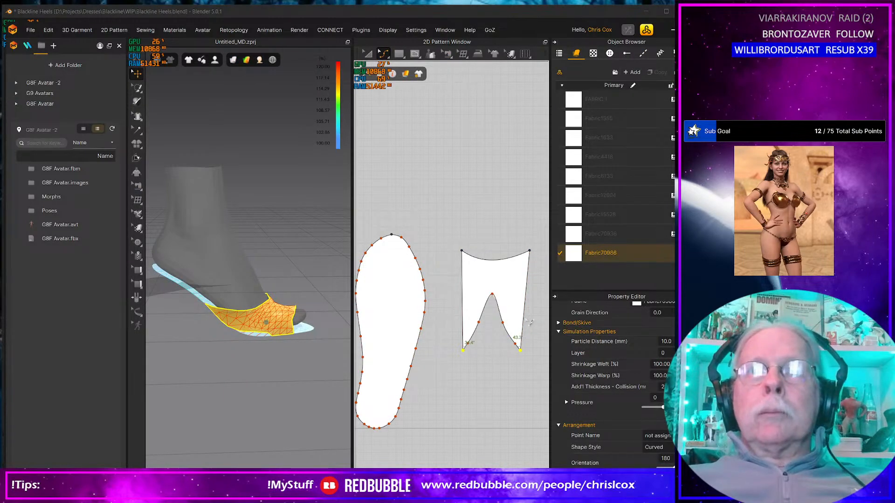
click(480, 322)
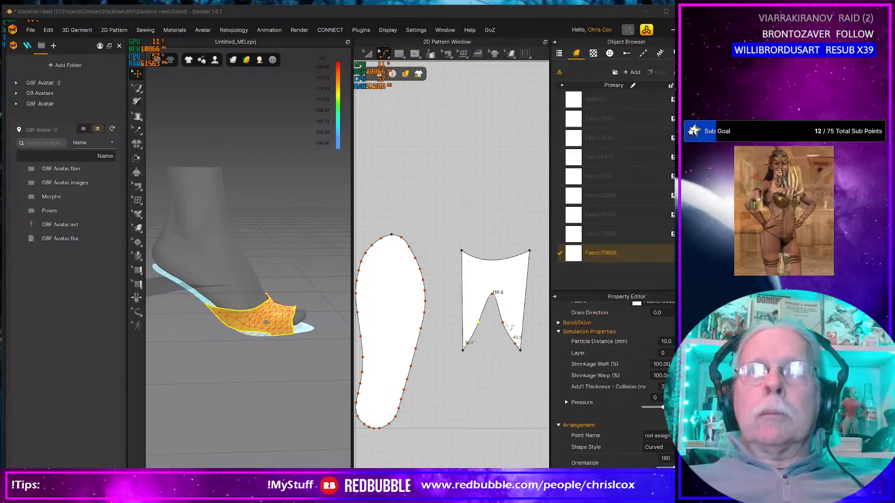
key(space)
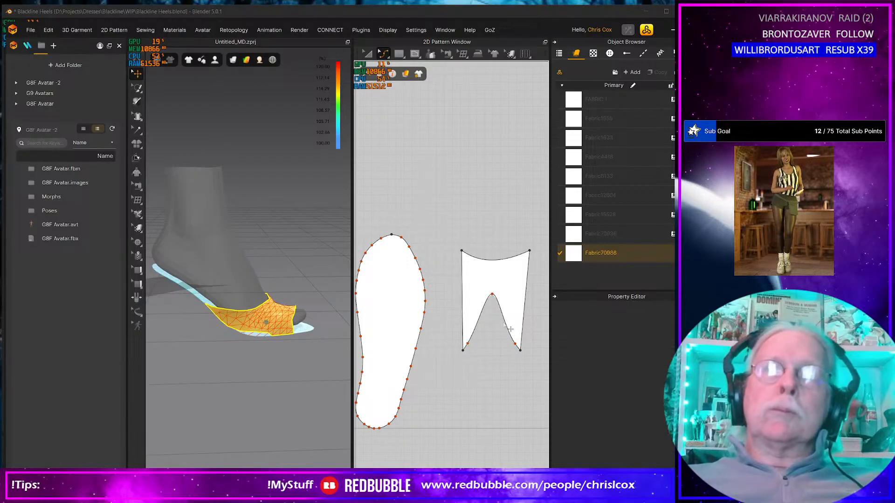
mouse_move(304, 337)
right_down()
mouse_move(206, 340)
mouse_move(166, 326)
mouse_move(308, 321)
right_up()
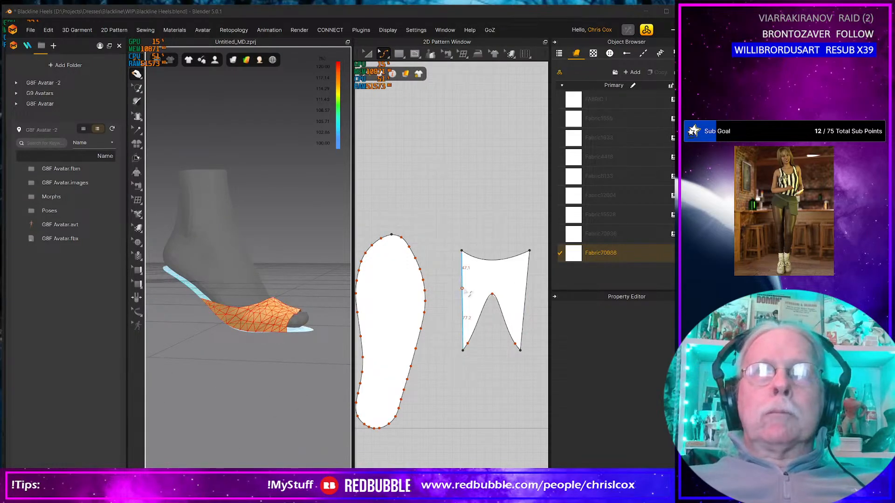
- Select the upper's toe-opening edge and examine how the simulated piece sits around the toes
click(499, 268)
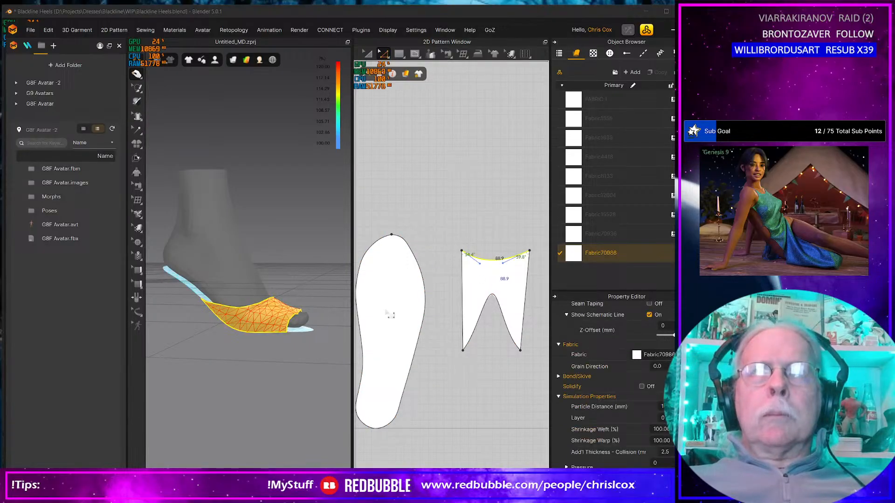
right_drag(289, 361, 348, 331)
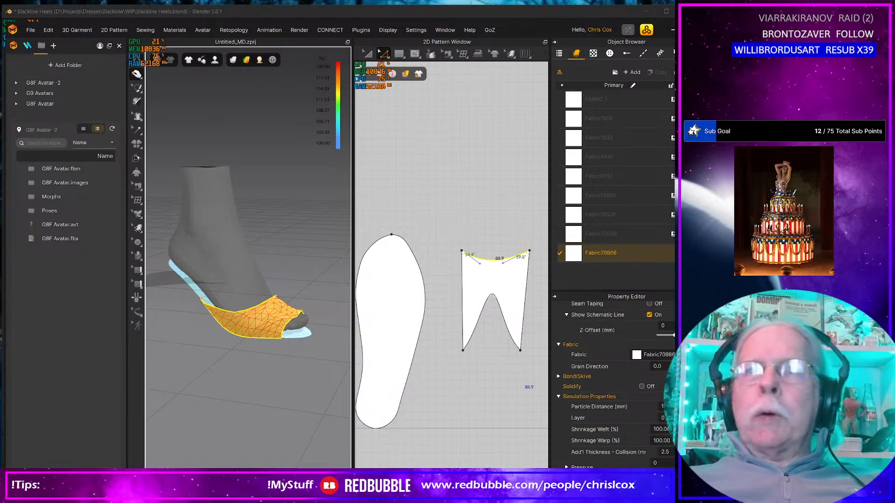
scroll(619, 384, down, 5)
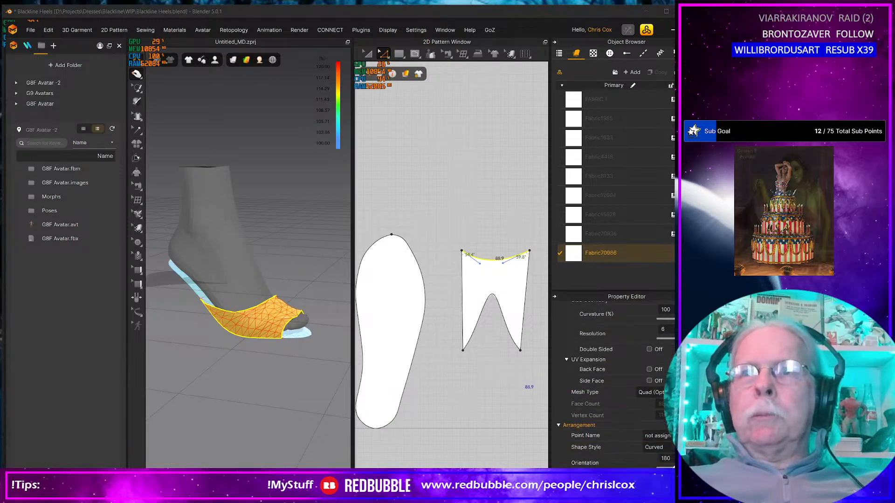
scroll(233, 394, up, 5)
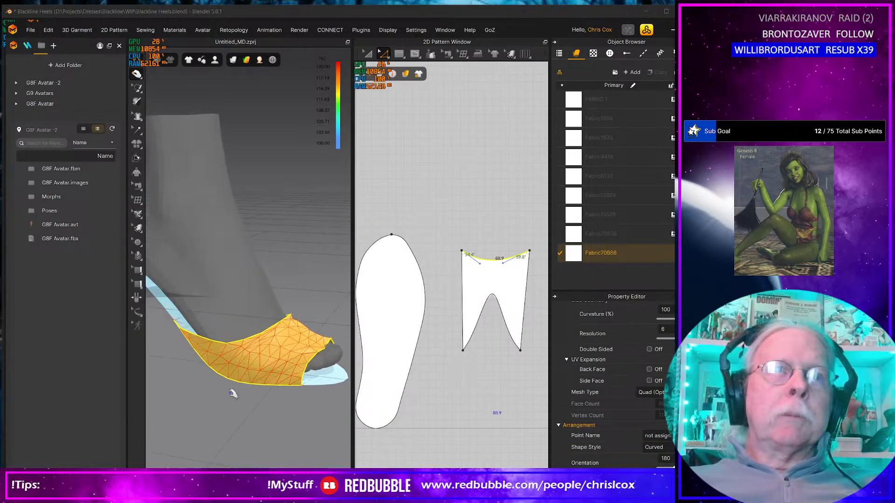
mouse_move(234, 393)
right_down()
mouse_move(245, 381)
mouse_move(234, 390)
right_up()
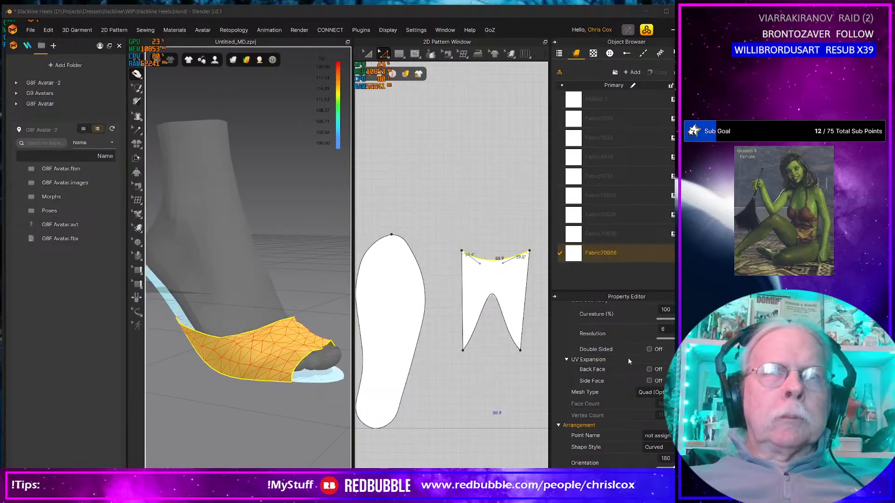
- Set the particle distance of both the sole and toe upper patterns to 5 mm
click(483, 362)
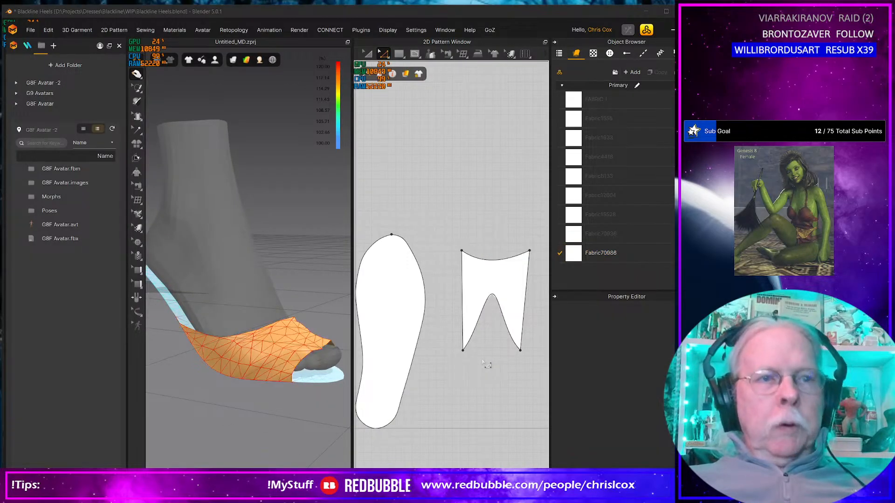
key(ctrl+a)
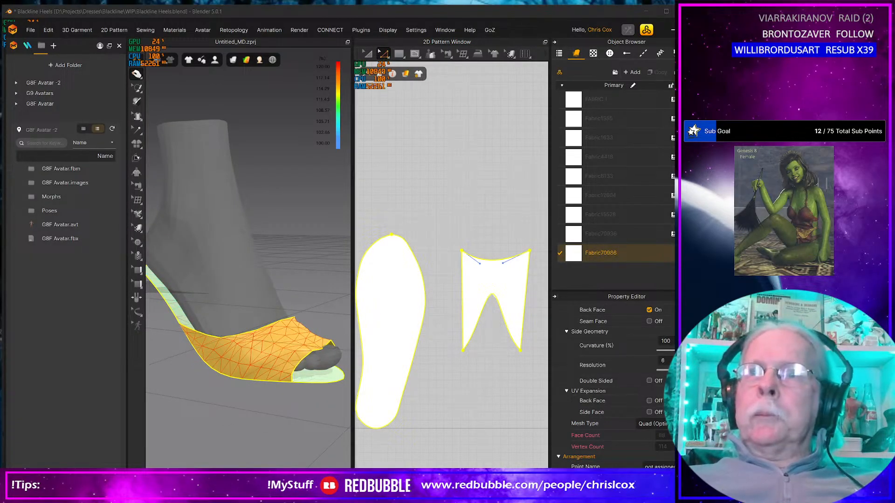
scroll(663, 335, down, 5)
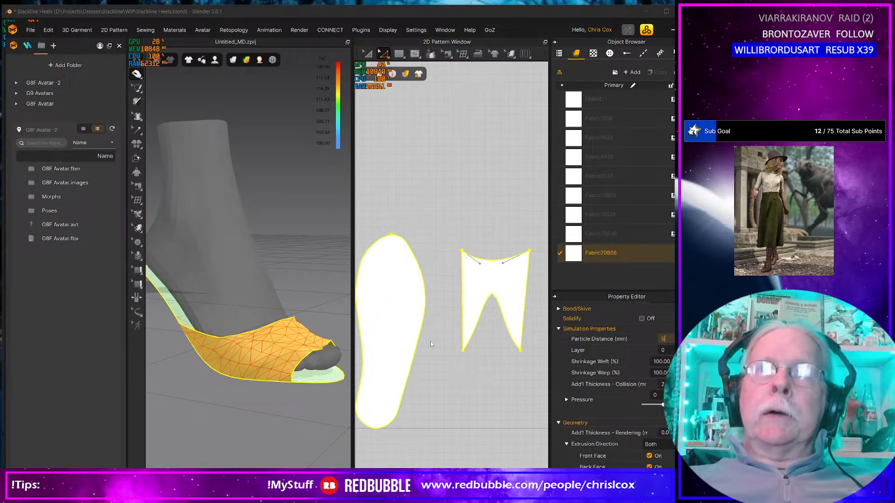
text(5)
key(Return)
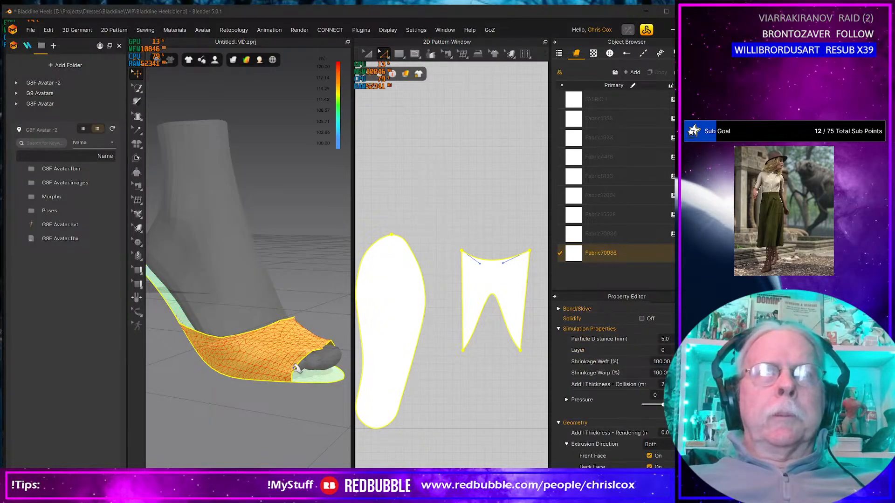
- Run the simulation and pull the upper's toe-opening edge upward at two spots to settle it over the toes
key(space)
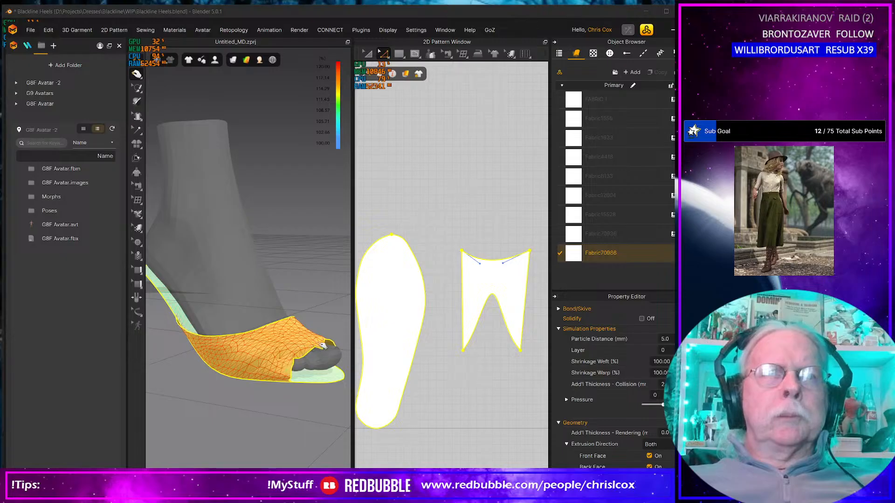
drag(320, 344, 349, 285)
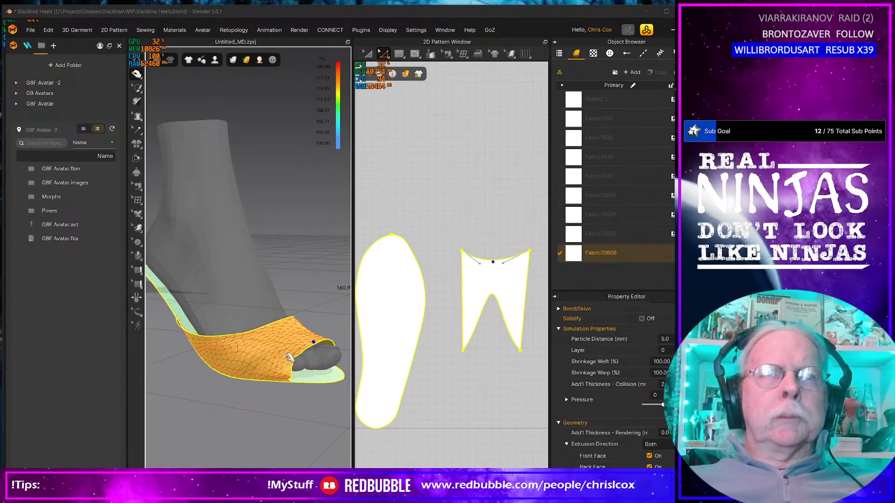
drag(289, 357, 300, 338)
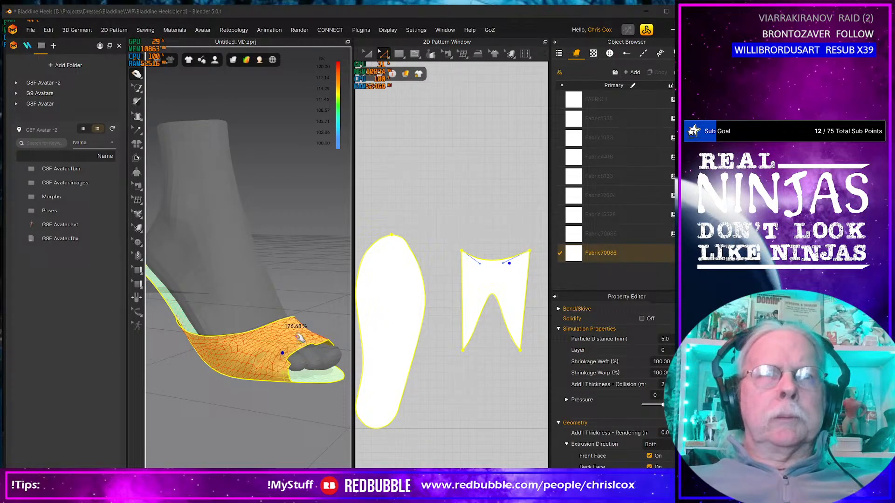
- Set the foot avatar's skin offset to 4 mm
click(242, 287)
click(666, 336)
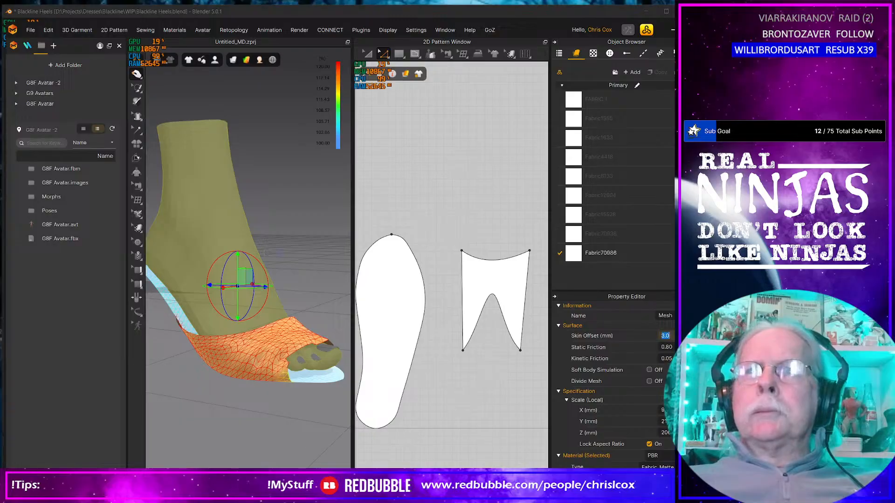
key(Return)
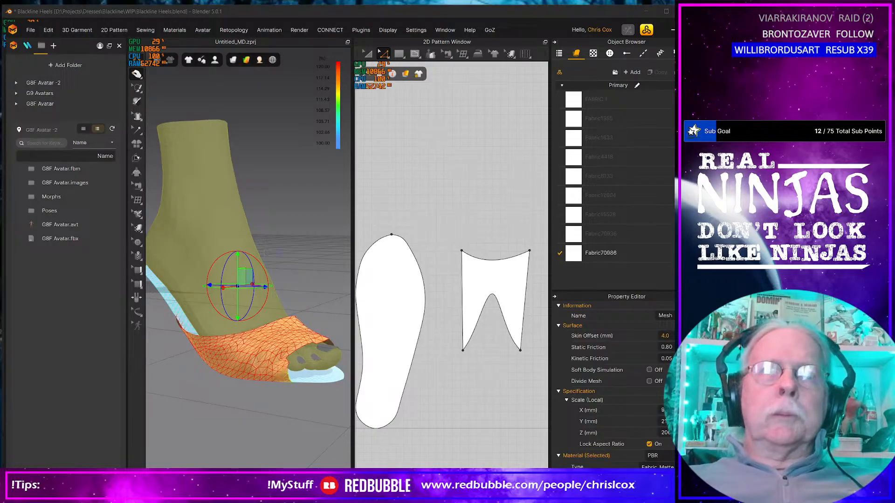
- Tug the simulated toe upper outward at its outer side beside the toe opening and check its fit from both sides of the foot
click(285, 361)
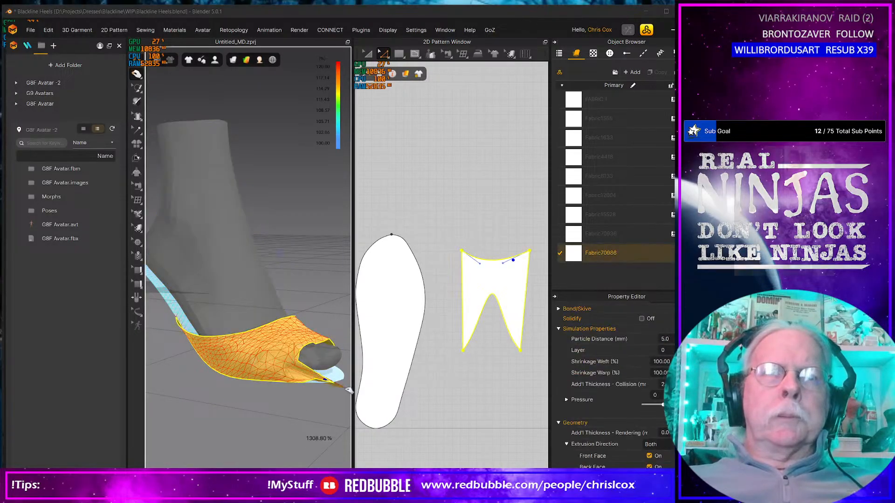
scroll(267, 380, up, 3)
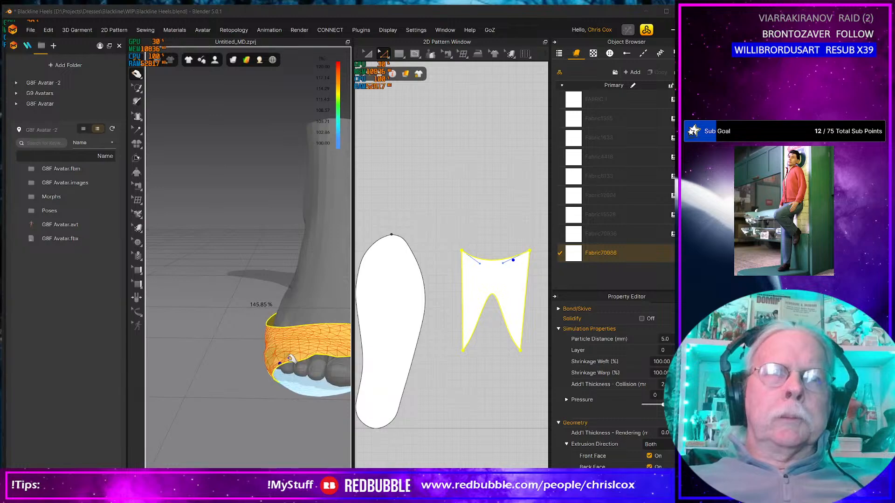
drag(289, 358, 202, 342)
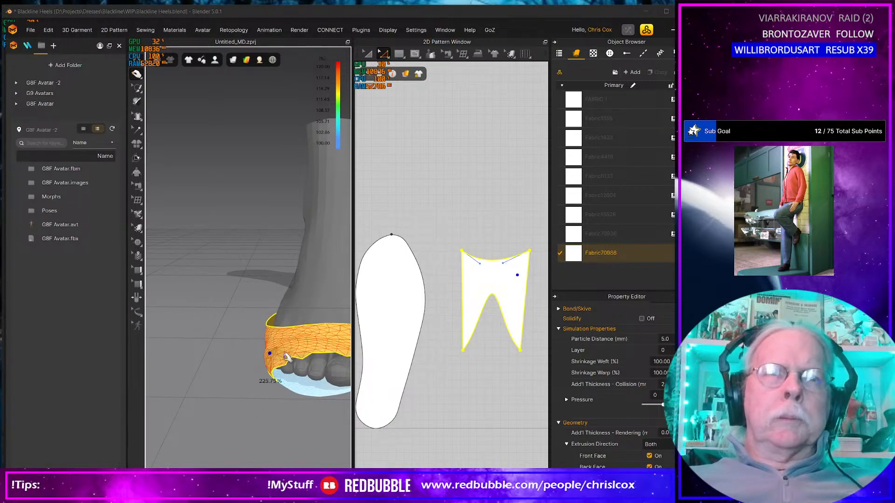
drag(272, 355, 196, 310)
right_drag(312, 371, 254, 358)
middle_drag(275, 369, 238, 391)
scroll(236, 391, up, 2)
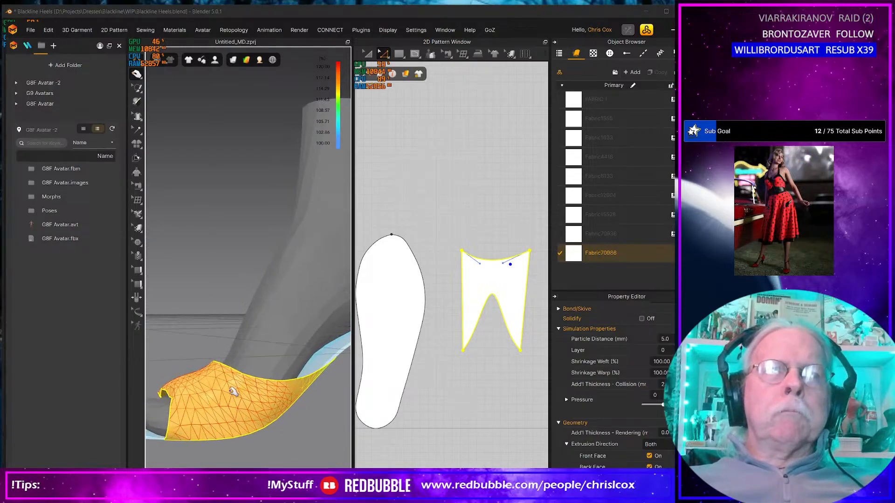
scroll(232, 392, down, 3)
right_drag(229, 395, 288, 407)
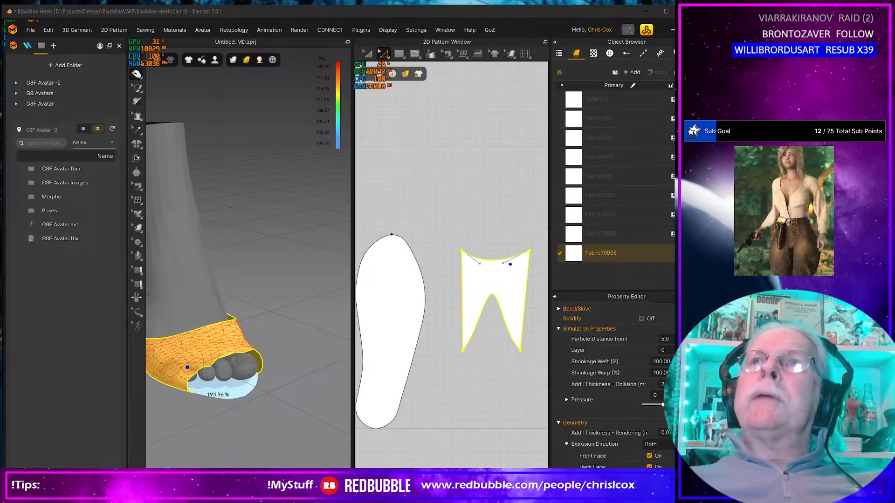
- Delete all the unused fabrics, from FABRIC 1 onward, keeping only the one assigned to the shoe patterns
click(634, 101)
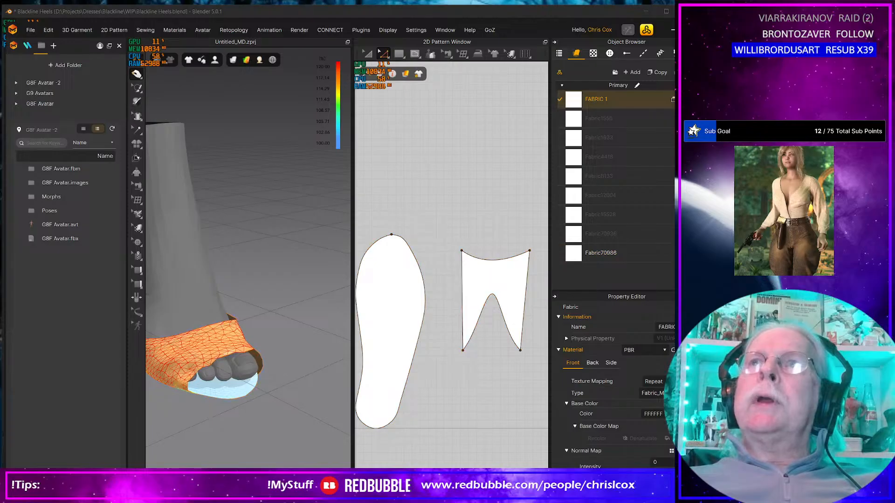
key(Delete)
key(Delete)
key(Delete)
key(Delete)
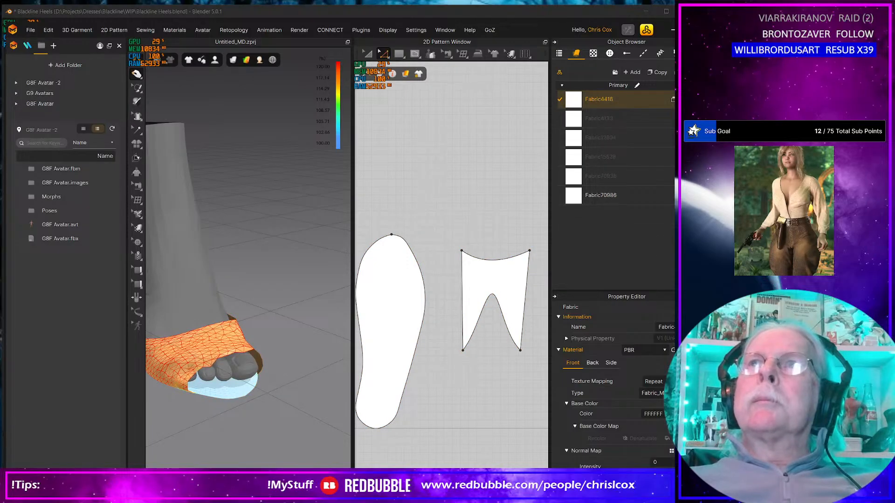
key(Delete)
key(Delete)
key(Delete)
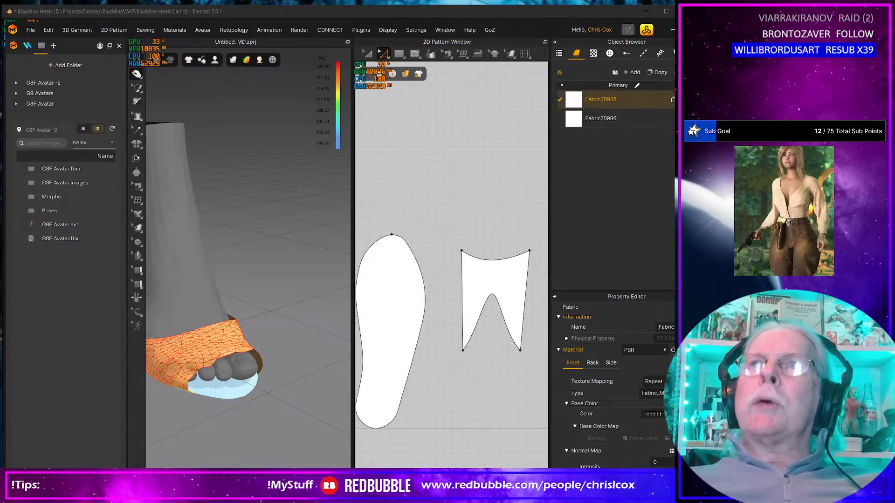
key(Delete)
- Apply the V2_Non-Fabric_PVC_1 physical property preset to the remaining fabric and tug the simulated upper beside the toes
click(607, 102)
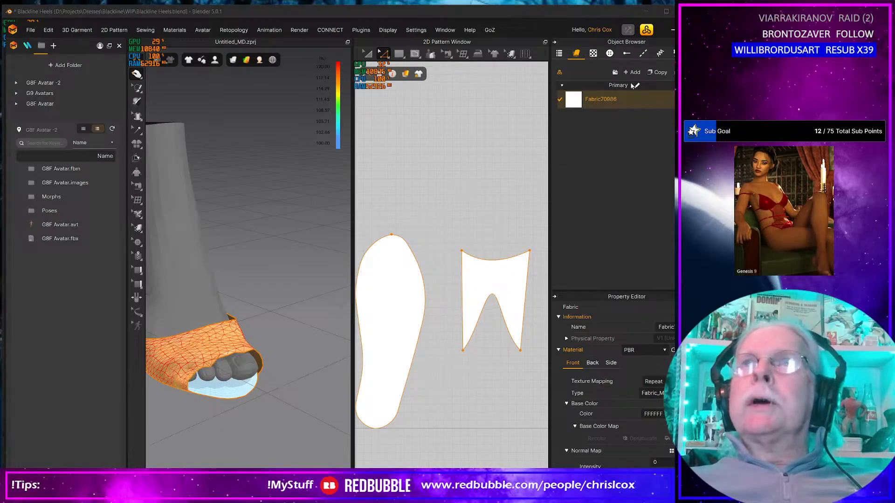
scroll(654, 429, down, 8)
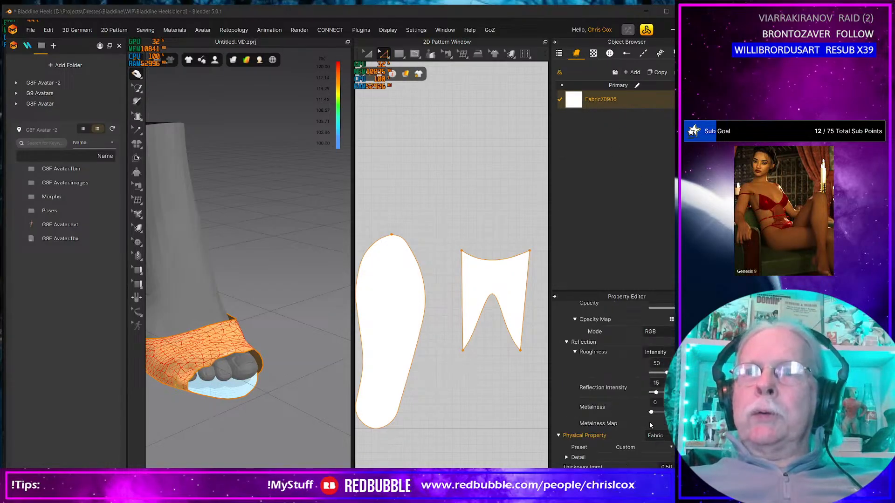
click(653, 447)
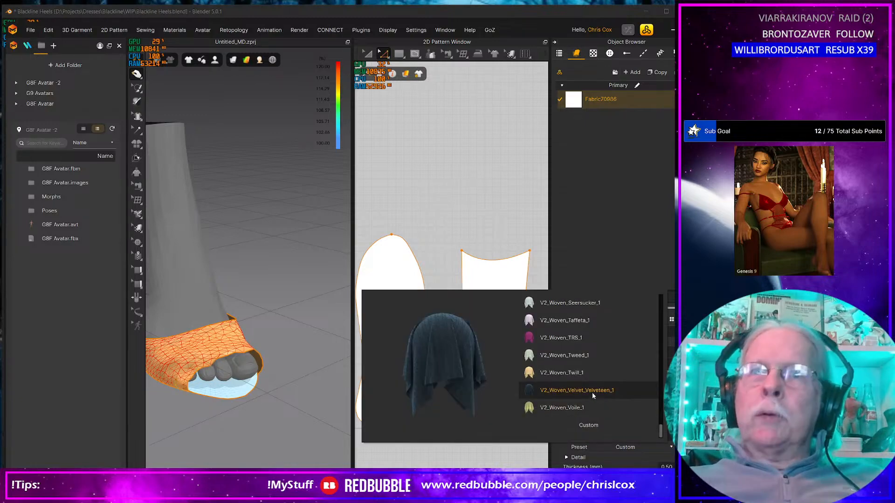
scroll(594, 391, up, 5)
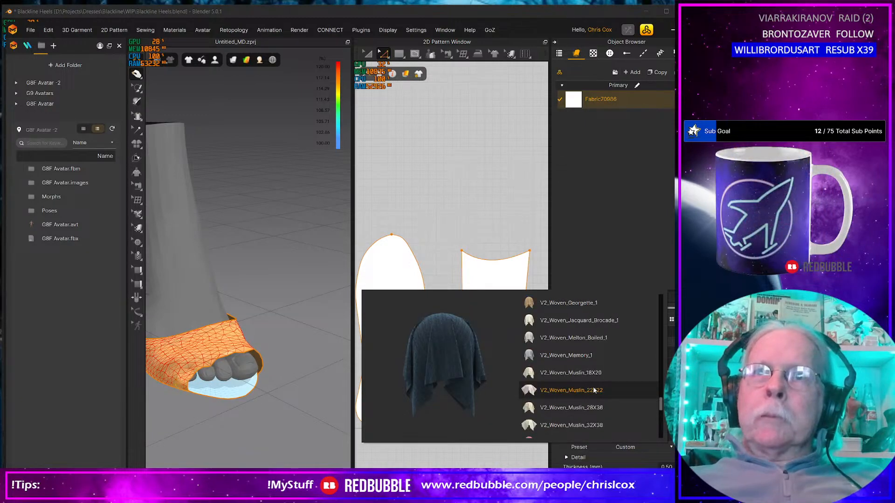
scroll(594, 390, up, 2)
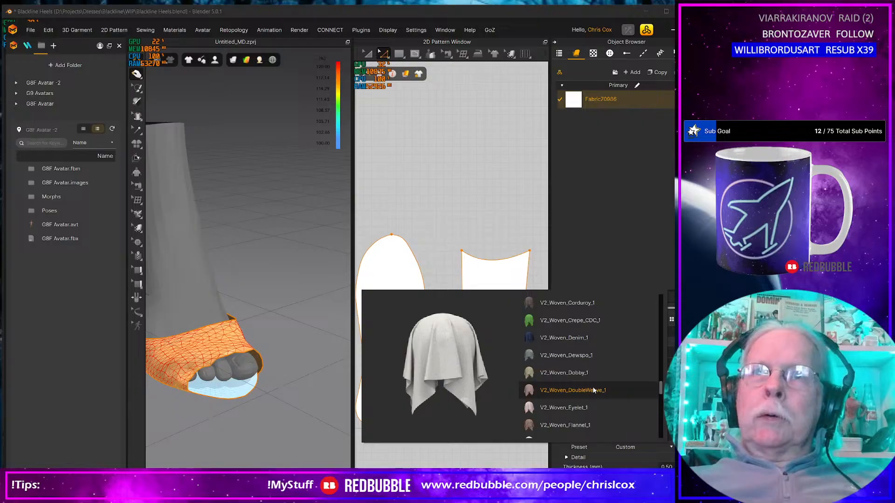
scroll(594, 390, up, 4)
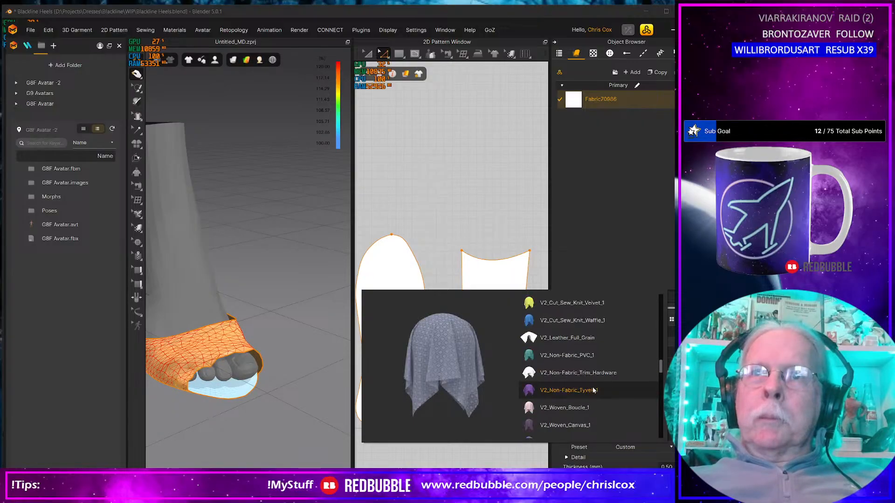
click(573, 358)
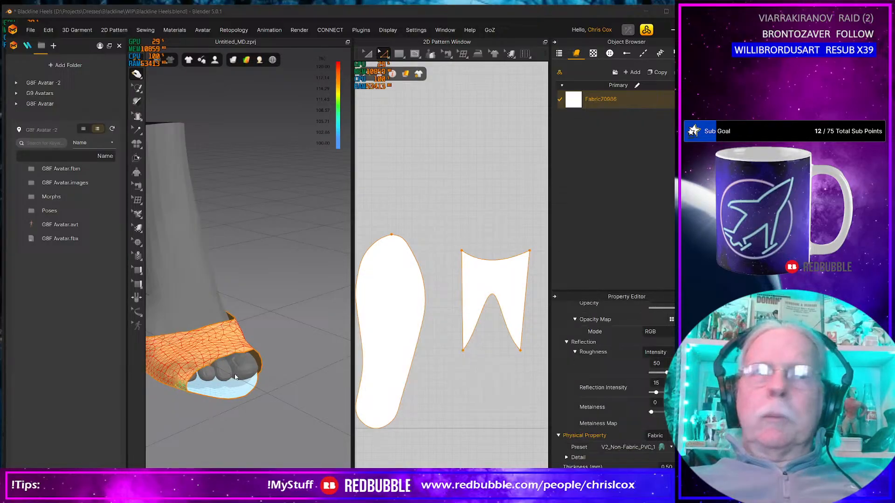
click(214, 381)
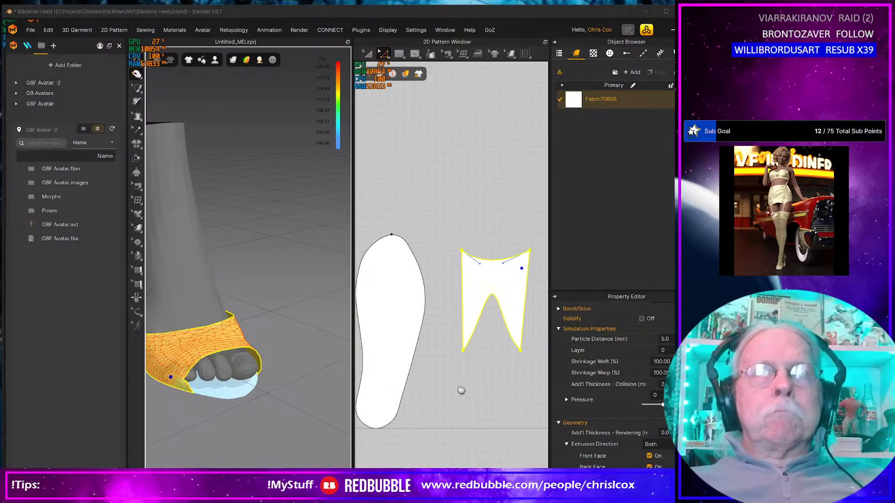
- Move the toe upper pattern's lower-right corner point outward to widen that leg's spread, and resimulate the piece on the foot
right_drag(461, 391, 440, 396)
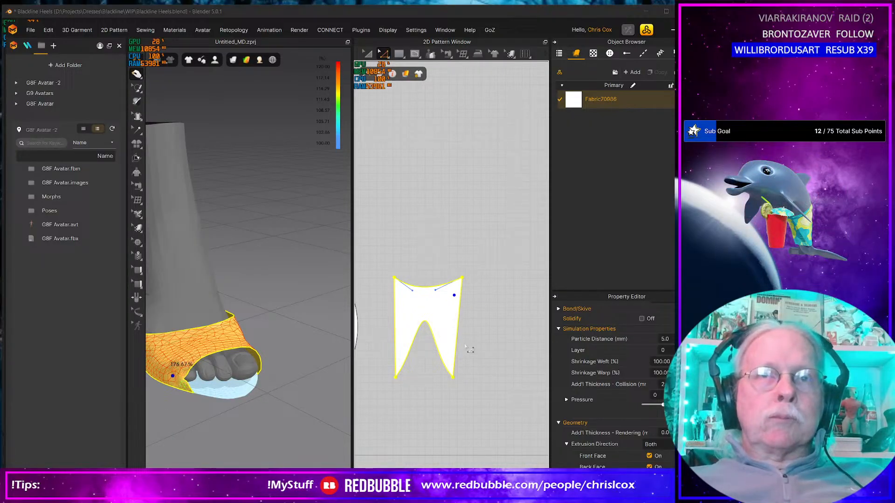
click(473, 376)
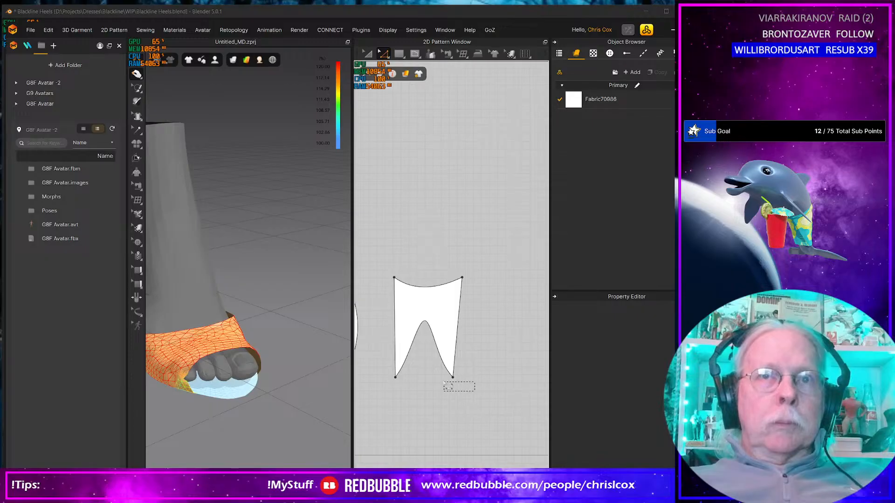
drag(447, 378, 443, 375)
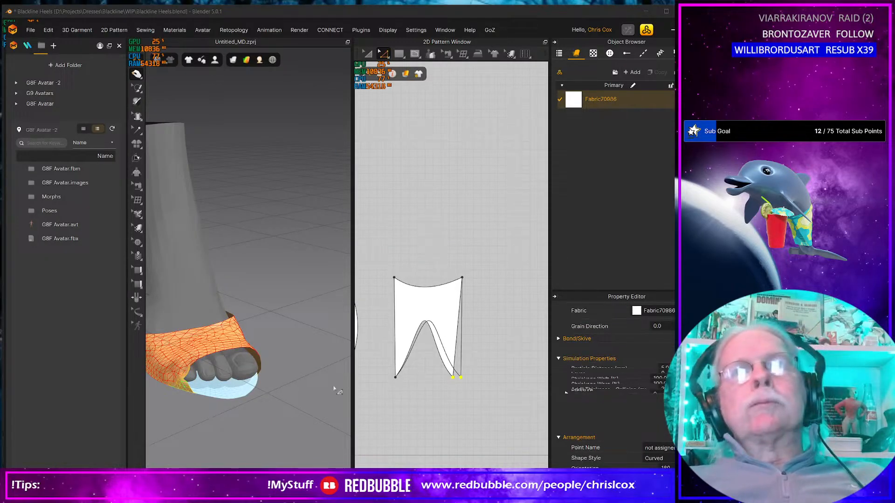
key(space)
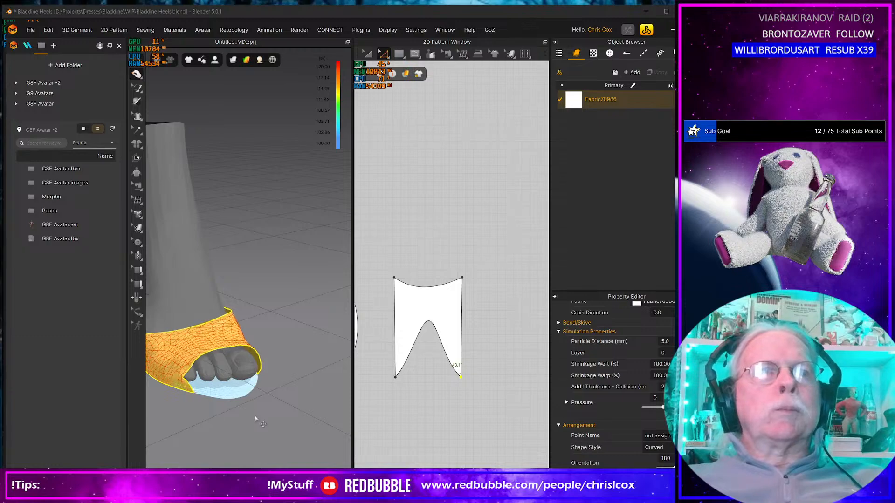
right_drag(256, 415, 324, 376)
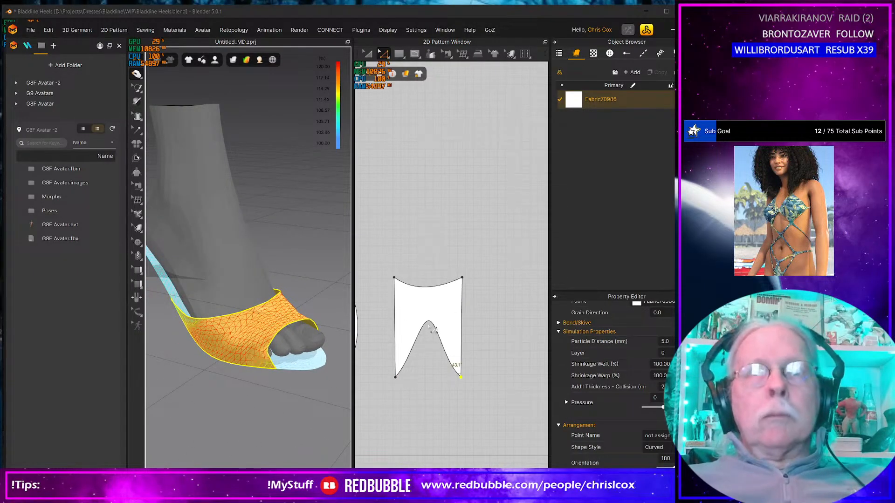
- Add a curve point to each side edge of the toe upper pattern and bow both edges outward to a length of about 125 mm
scroll(432, 330, up, 3)
scroll(432, 331, down, 1)
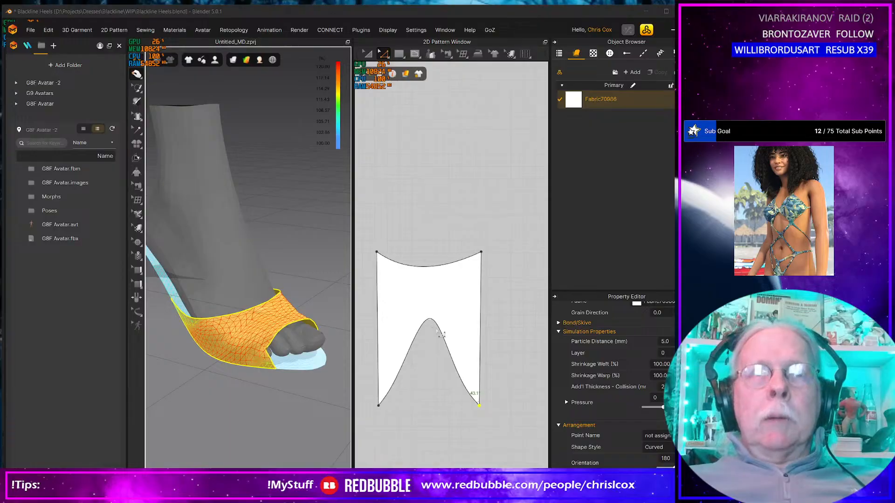
scroll(440, 334, down, 1)
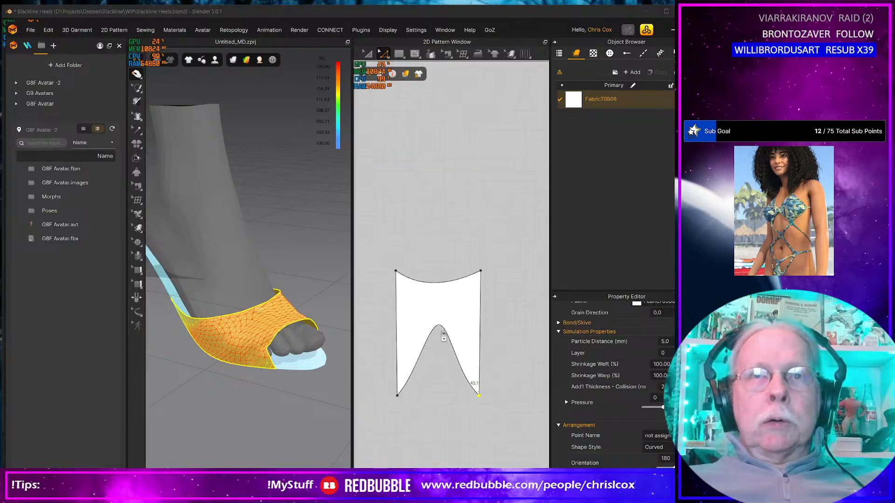
click(480, 314)
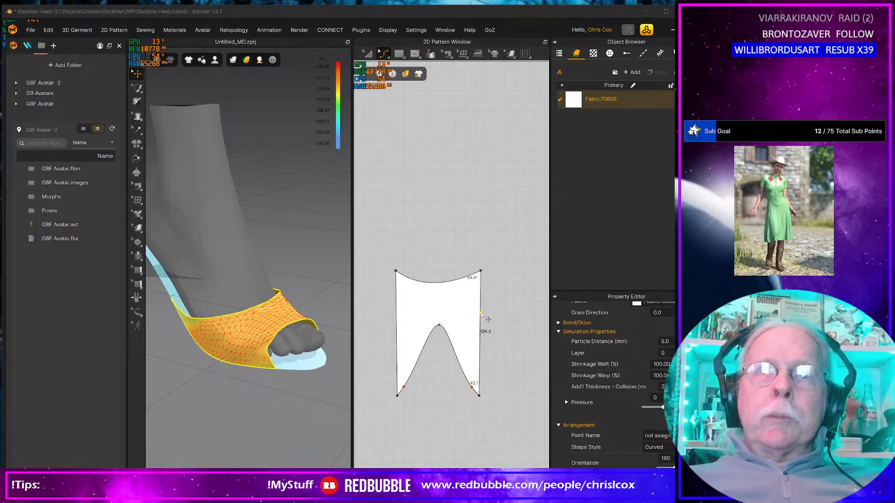
mouse_move(482, 315)
mouse_down()
mouse_move(493, 321)
mouse_move(487, 315)
mouse_up()
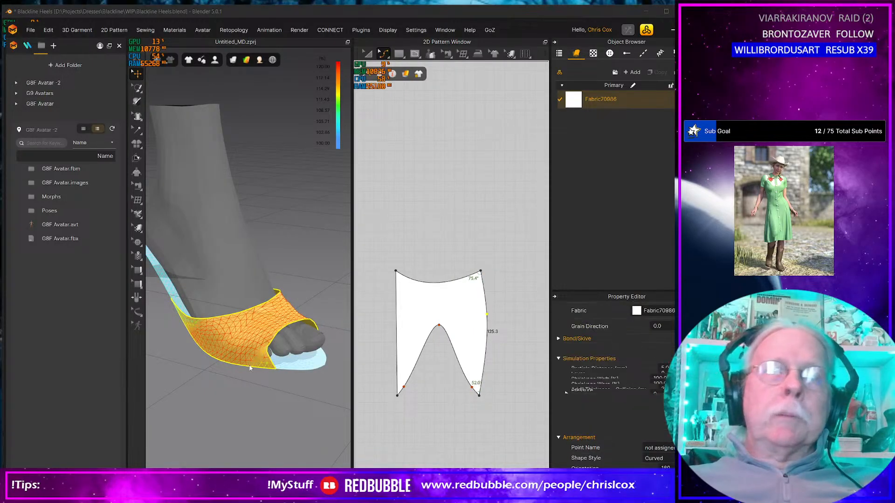
click(394, 318)
drag(395, 318, 399, 322)
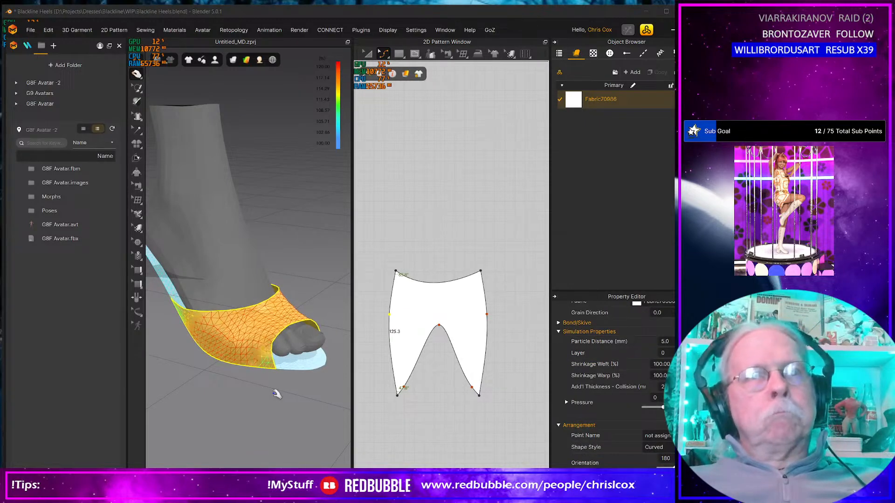
- Inspect the reshaped upper along the sole and pull its side beside the toe opening to settle it in simulation
right_drag(276, 394, 299, 382)
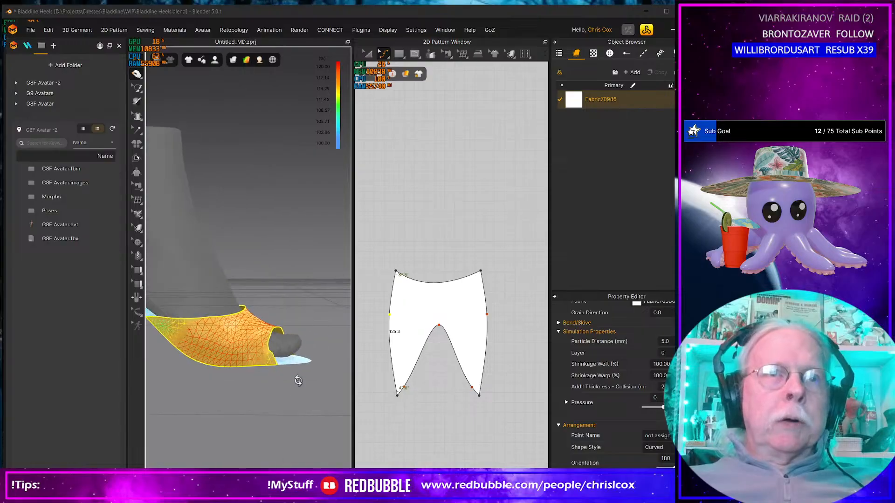
scroll(288, 382, down, 2)
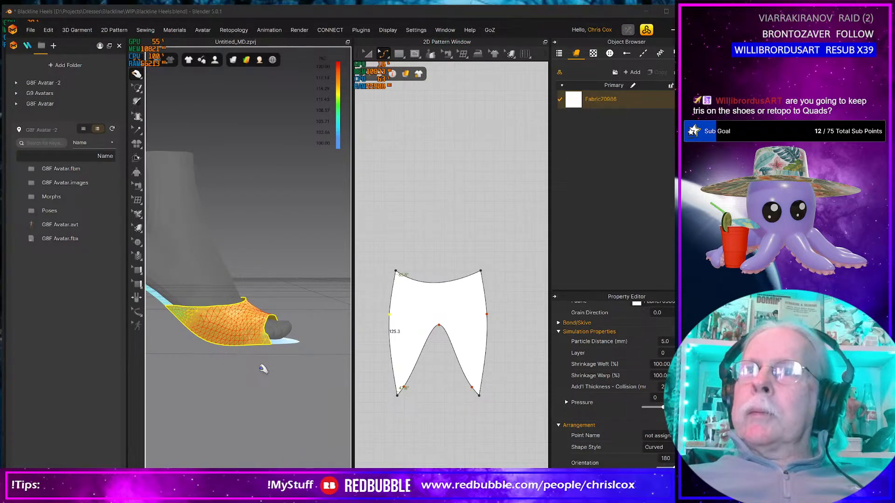
right_drag(264, 369, 262, 403)
scroll(262, 403, up, 8)
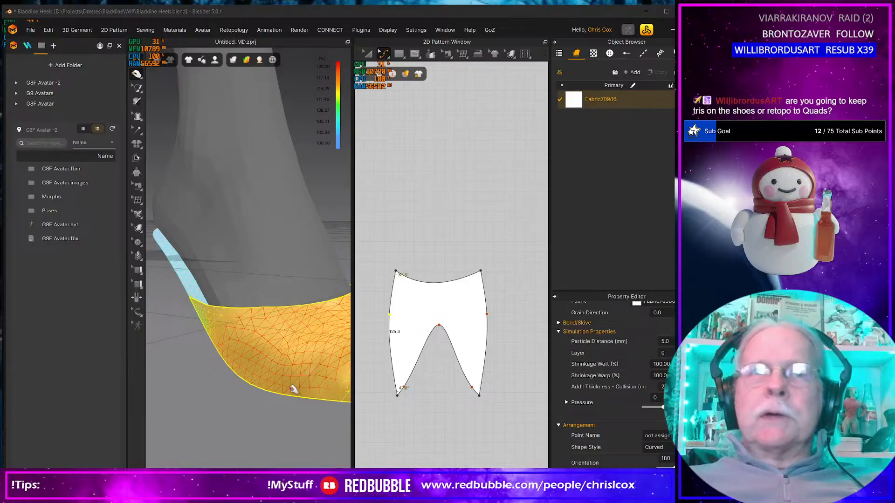
right_drag(297, 379, 254, 369)
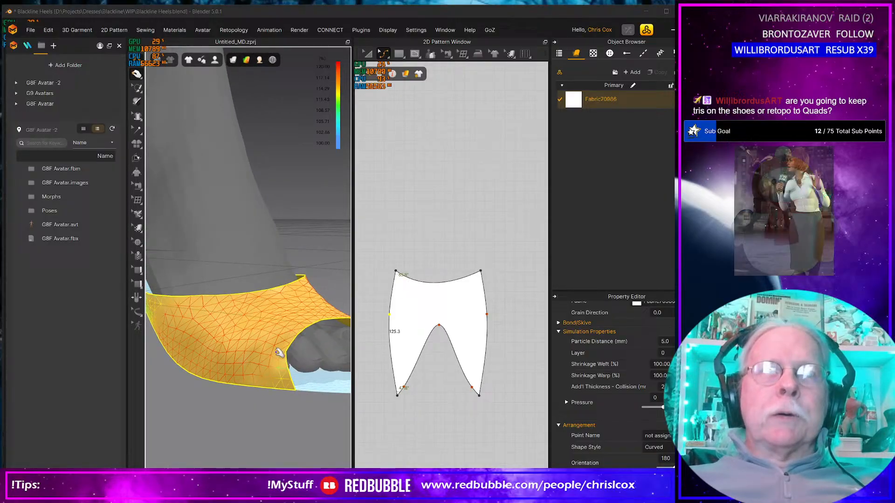
click(254, 361)
mouse_move(250, 360)
right_down()
mouse_move(225, 394)
mouse_move(249, 360)
right_up()
mouse_move(248, 362)
mouse_down()
mouse_move(222, 367)
mouse_move(228, 353)
mouse_move(248, 358)
mouse_up()
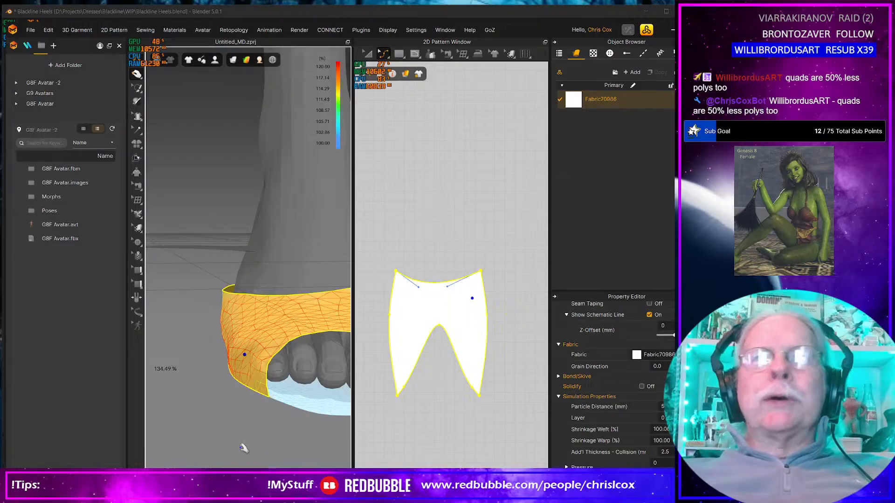
- Examine how the upper fits the foot and sole from the side, the front and the opposite side
right_drag(266, 421, 296, 357)
scroll(230, 398, down, 5)
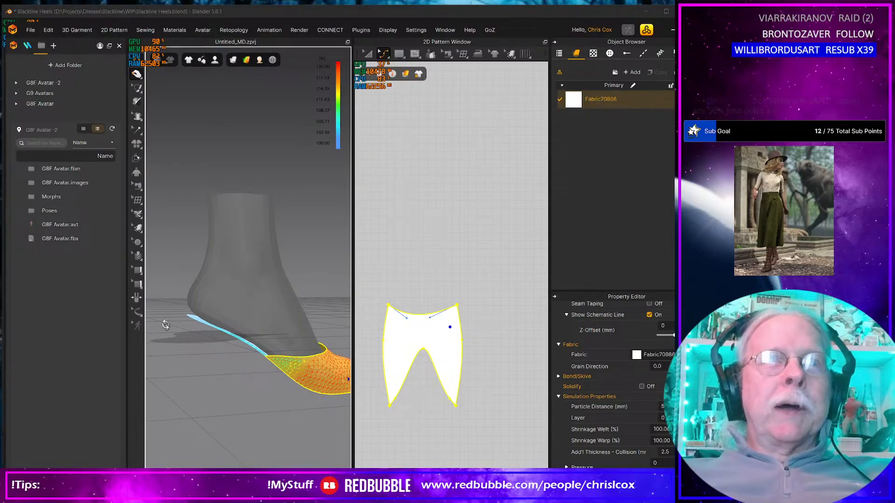
right_drag(164, 320, 118, 325)
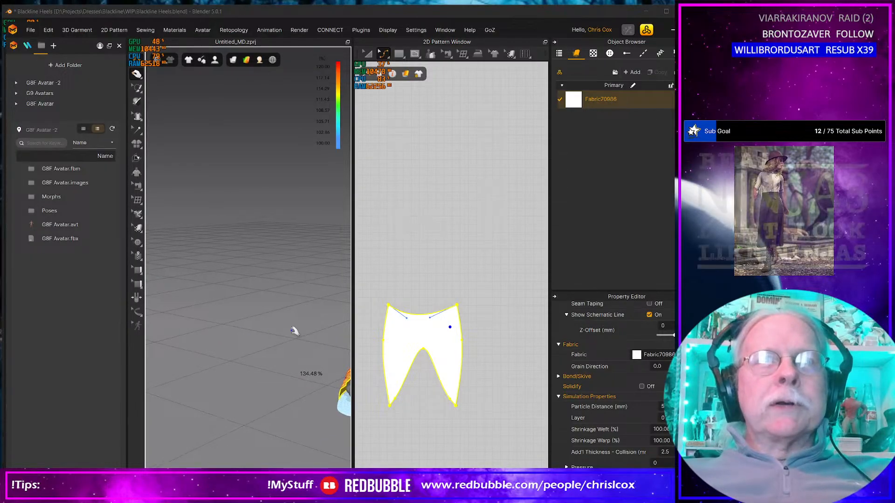
middle_drag(296, 331, 188, 348)
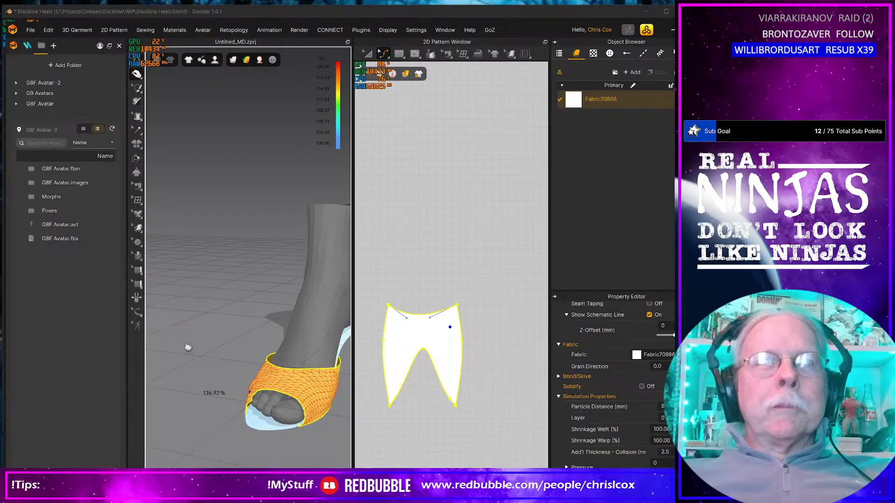
right_drag(265, 423, 330, 308)
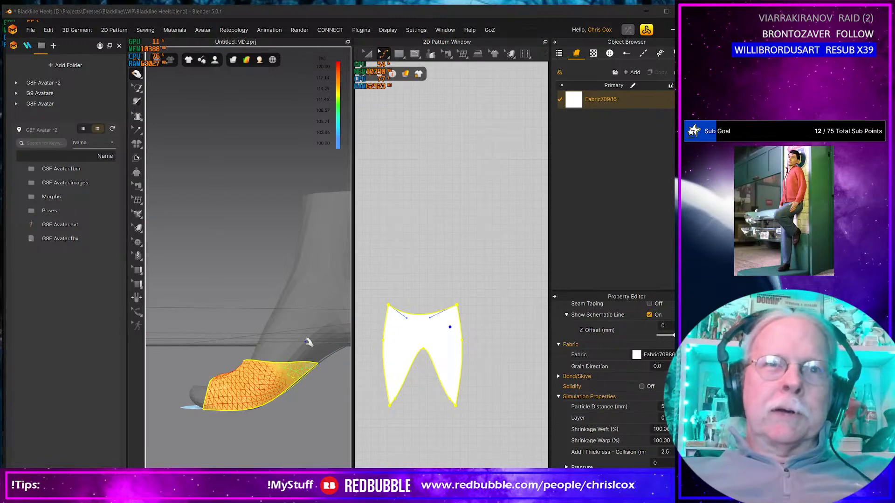
- Try the V2_Non-Fabric_Trim_Hardware physical preset on the shoe fabric and run the simulation on the foot
right_drag(256, 403, 320, 406)
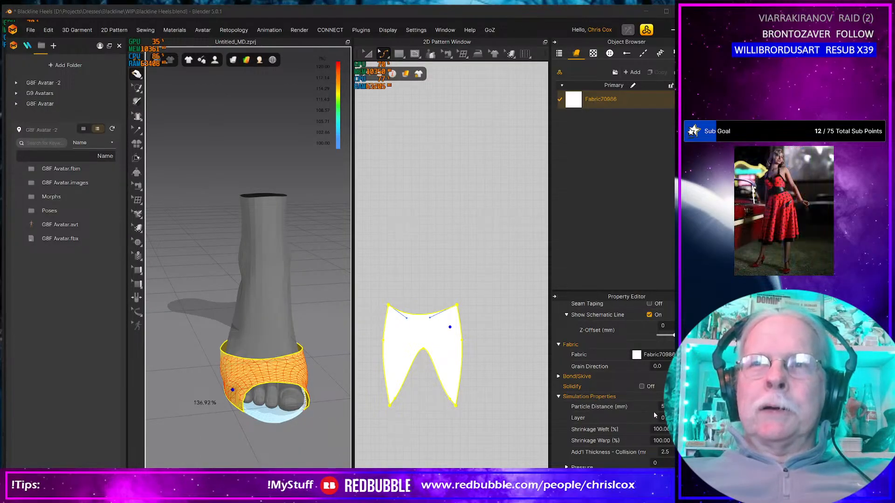
scroll(654, 412, down, 1)
scroll(655, 421, down, 2)
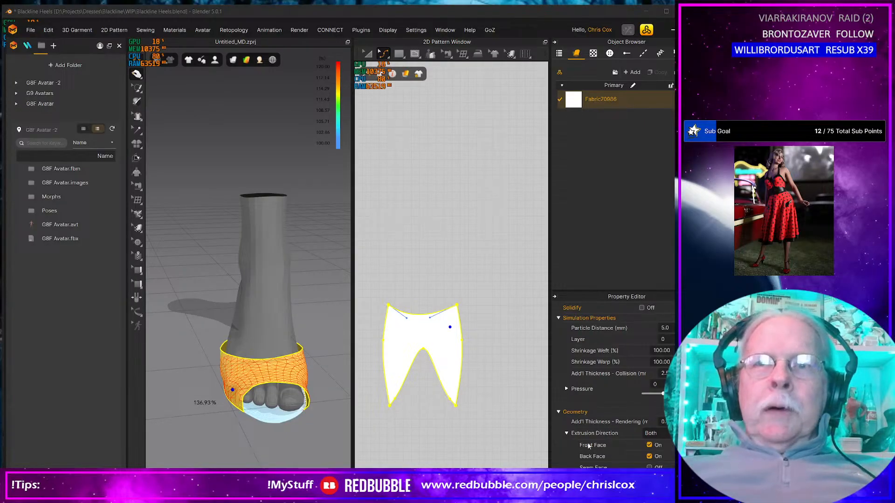
click(622, 104)
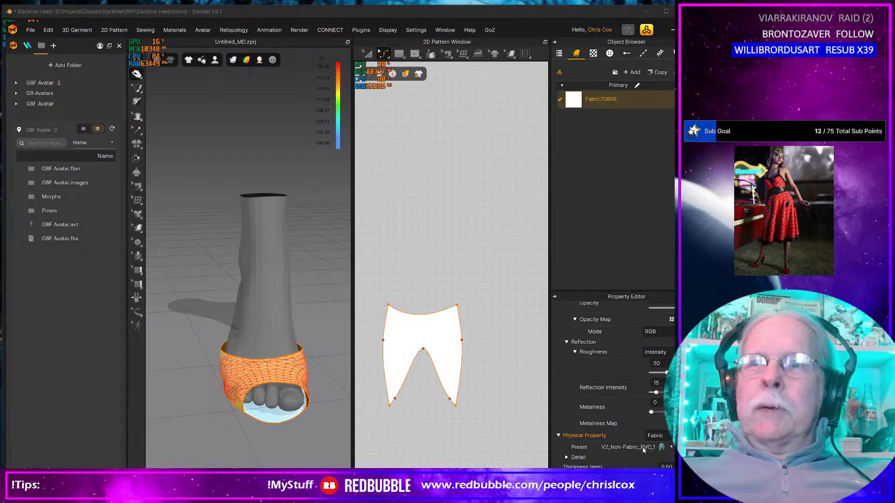
click(672, 448)
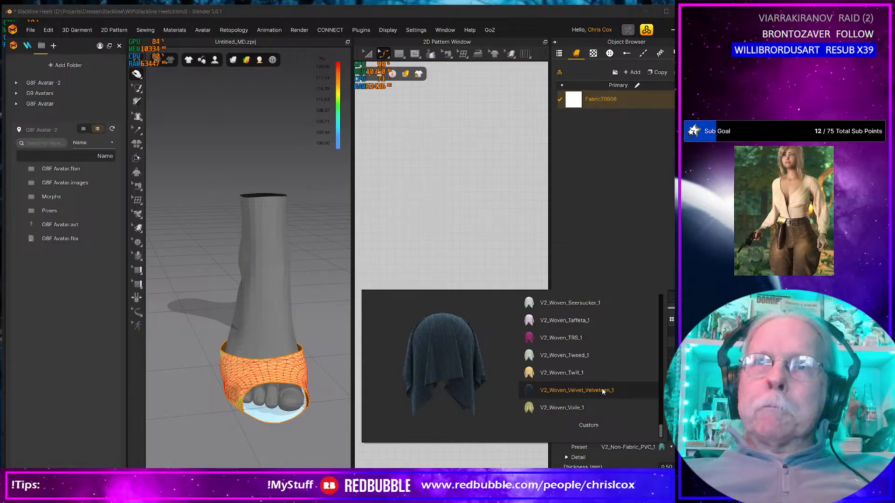
scroll(603, 391, up, 5)
scroll(602, 390, up, 4)
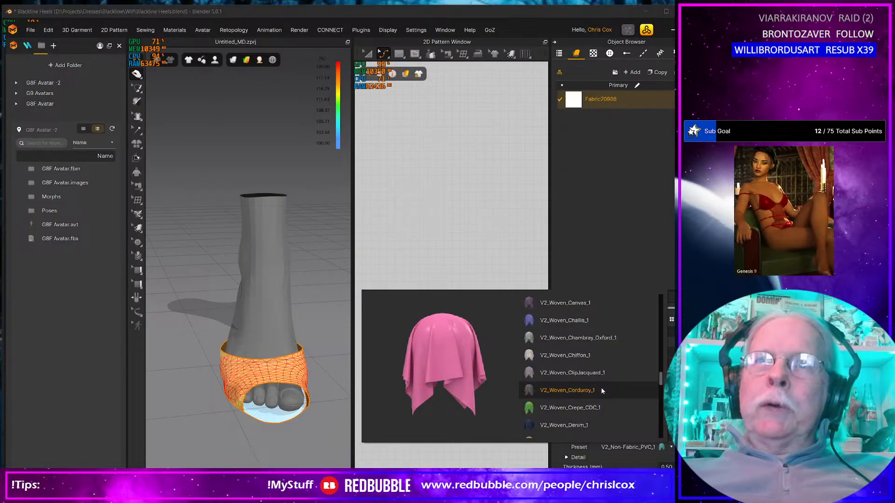
scroll(601, 388, up, 3)
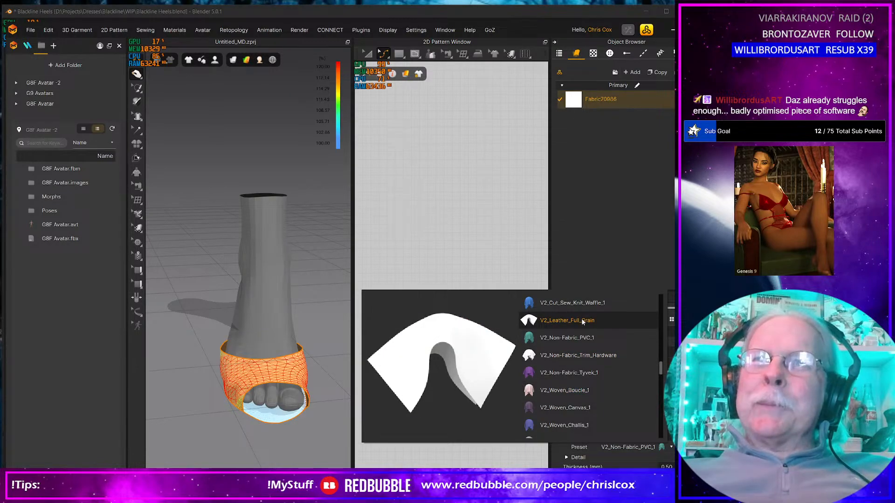
click(583, 355)
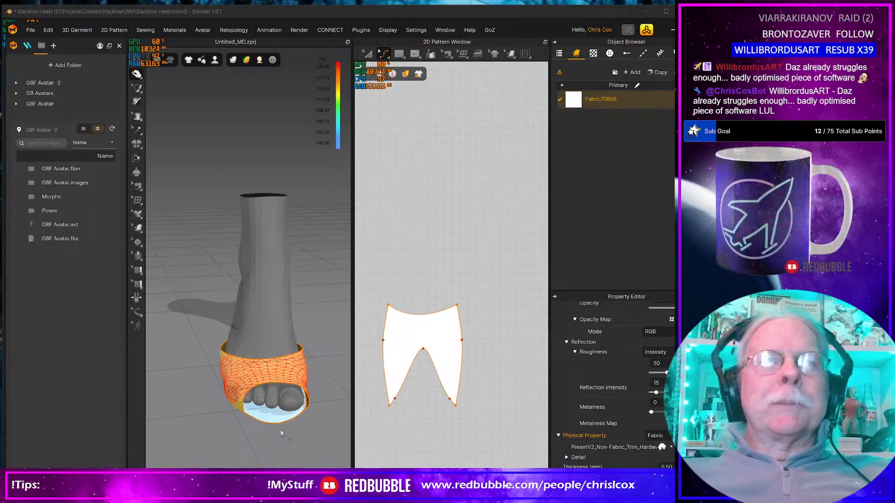
key(space)
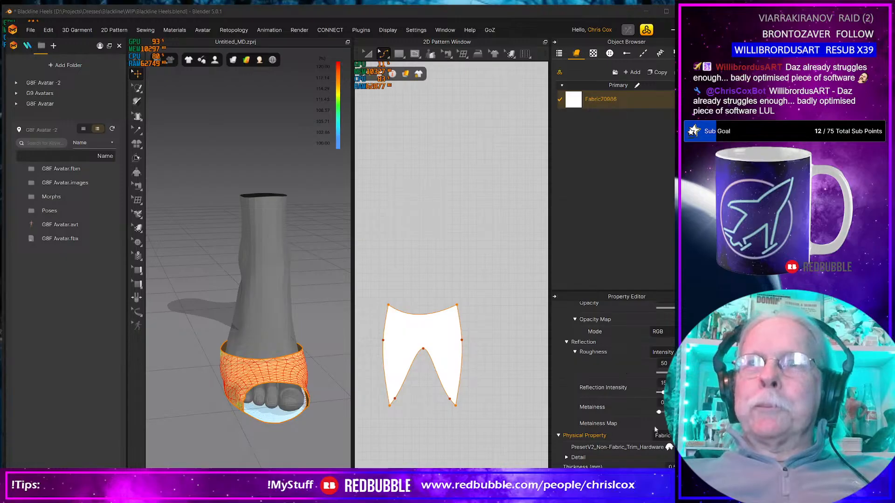
- Change the shoe fabric's physical property preset to V2_Leather_Full_Grain and check the upper from the side
scroll(642, 430, down, 1)
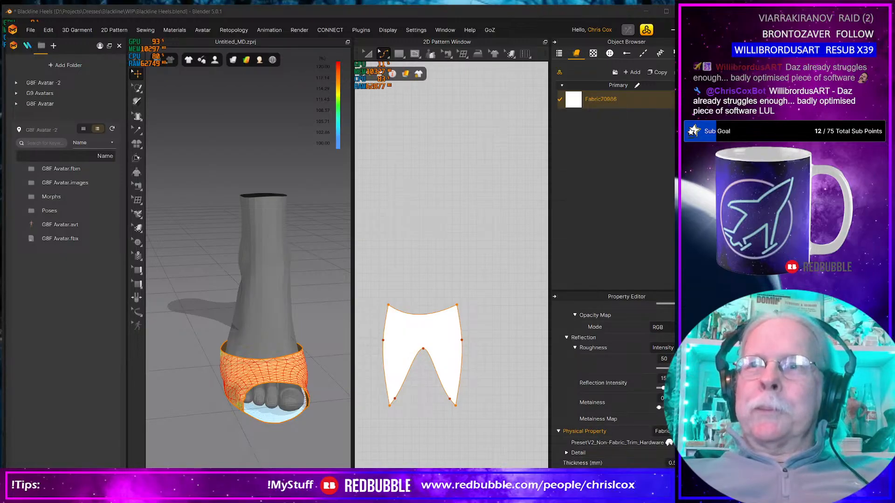
click(652, 443)
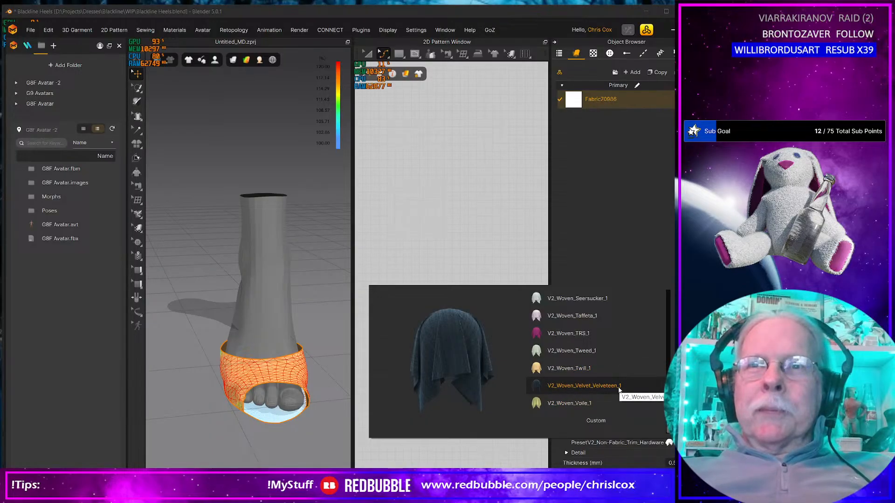
scroll(619, 389, up, 5)
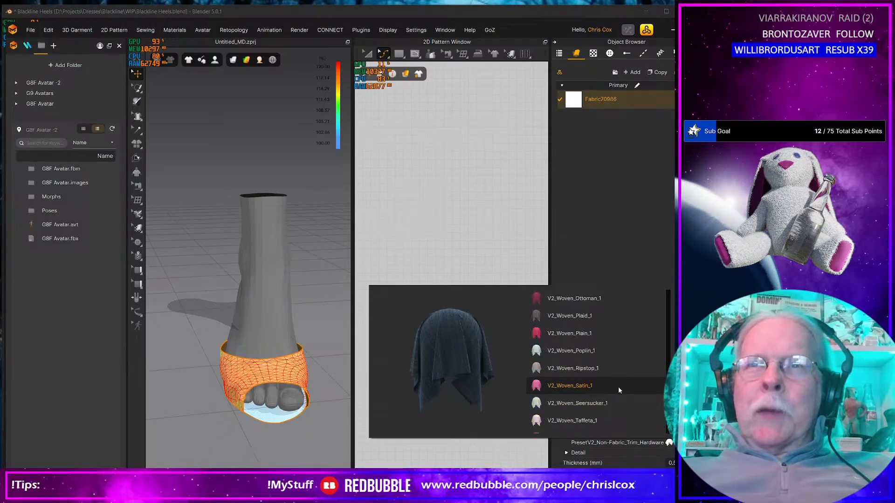
scroll(618, 387, up, 5)
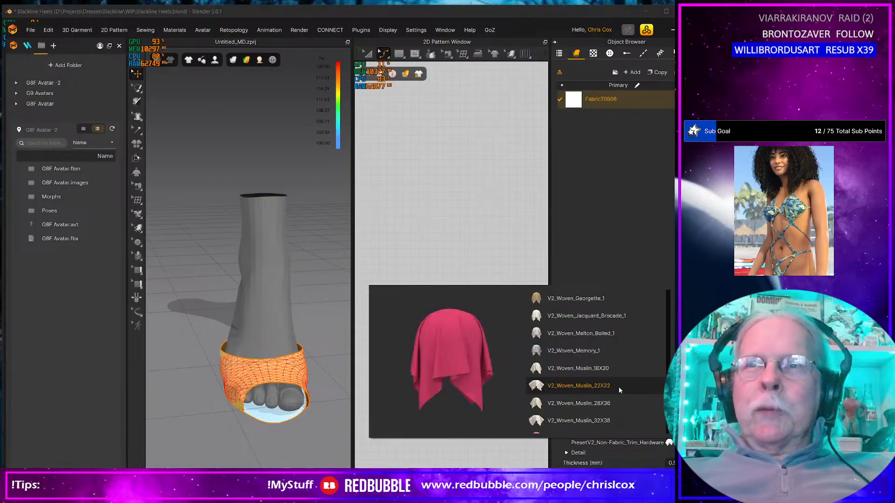
scroll(619, 387, up, 3)
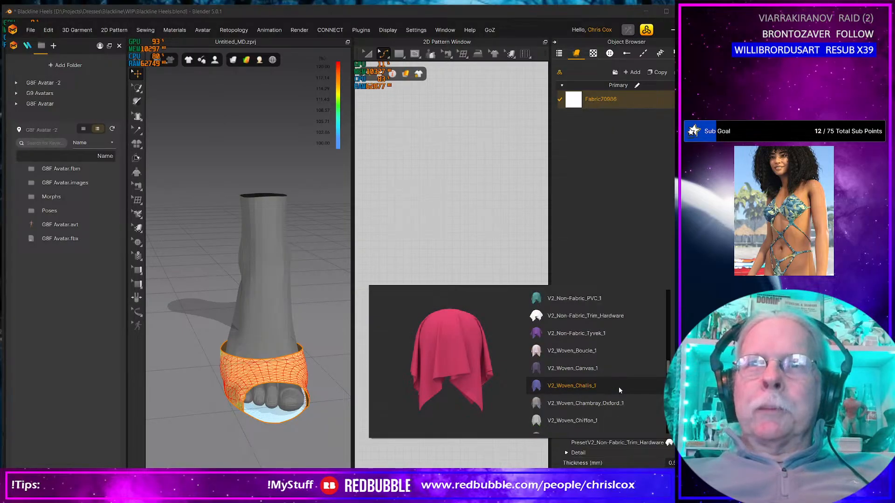
scroll(607, 311, up, 1)
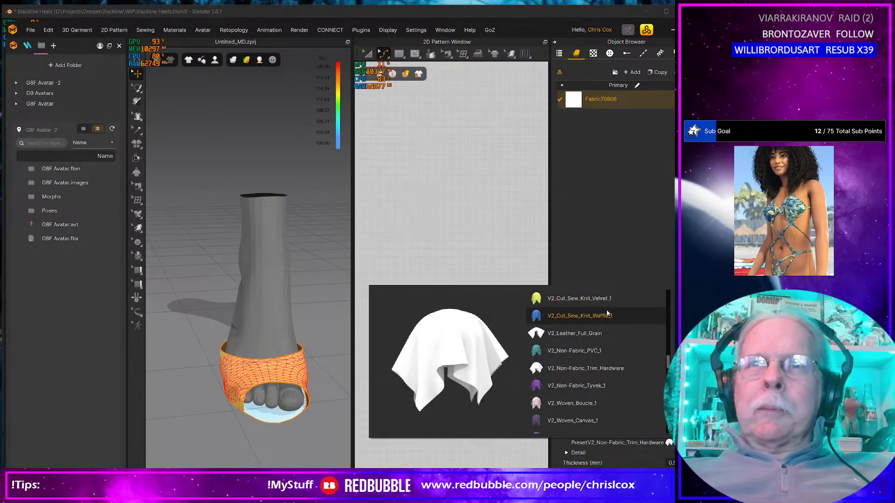
click(599, 334)
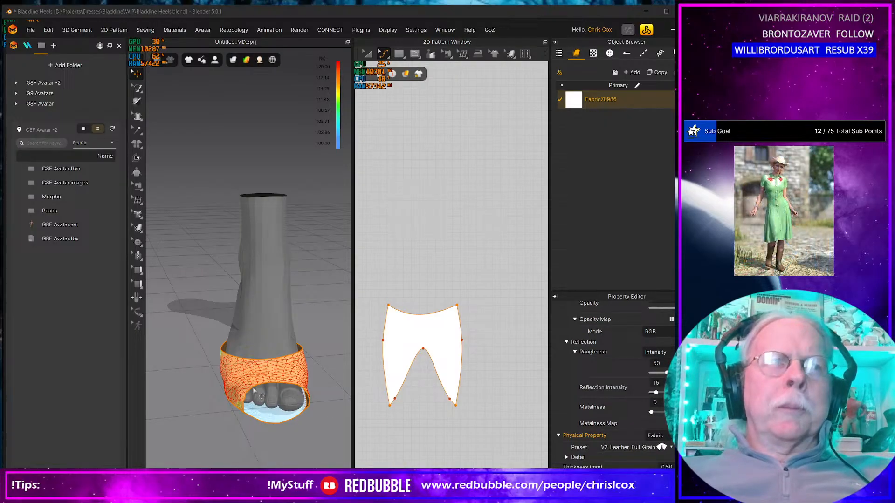
key(q)
right_drag(287, 430, 249, 394)
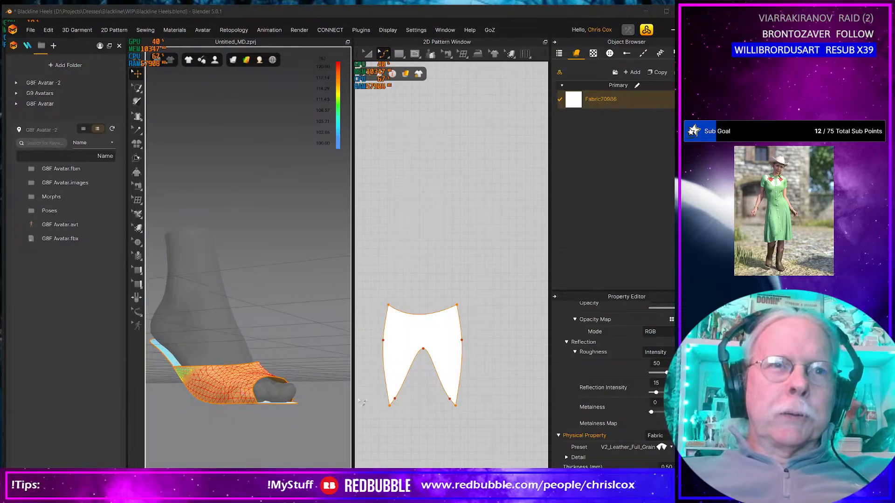
- Set the particle distance of all pattern pieces to 10 mm and resimulate the shoe
click(487, 431)
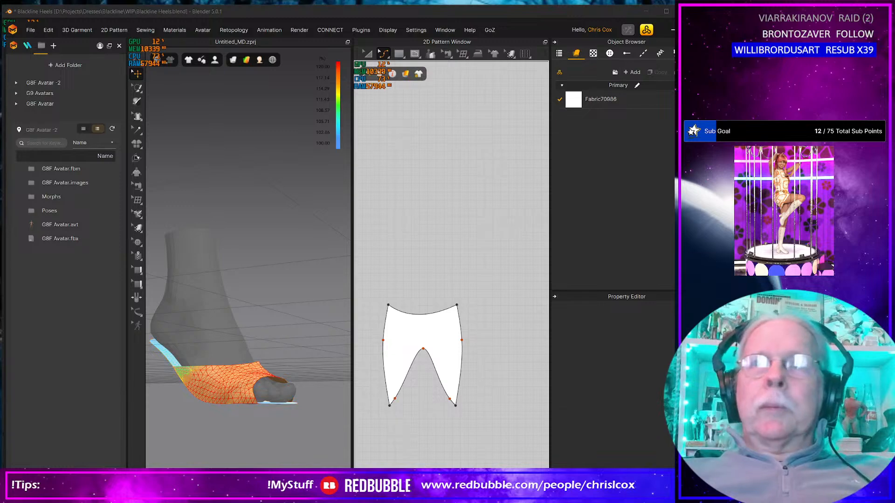
key(ctrl+a)
click(666, 328)
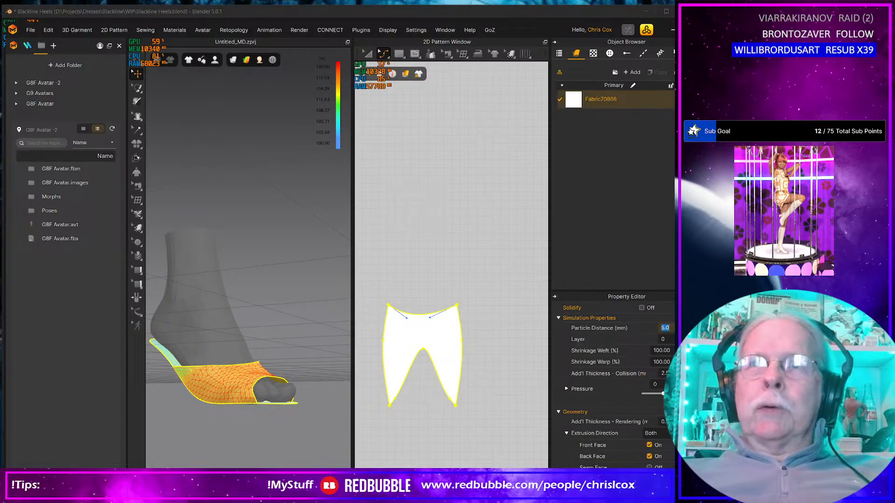
key(Return)
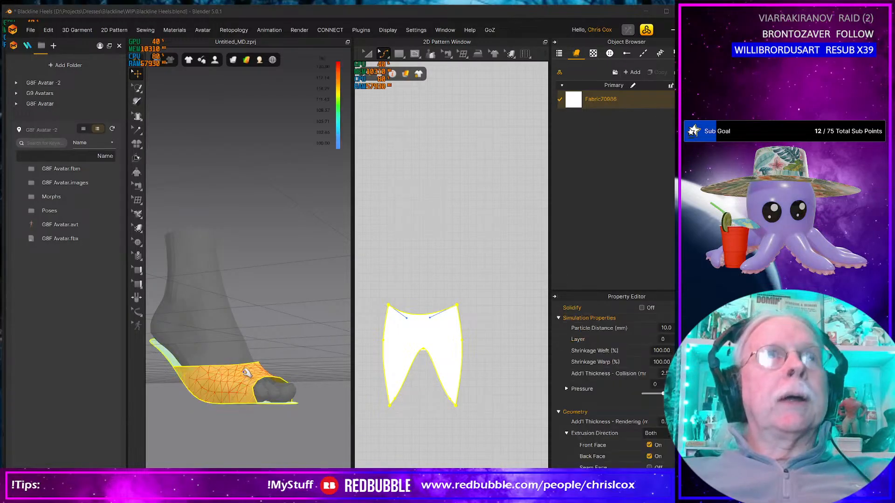
key(space)
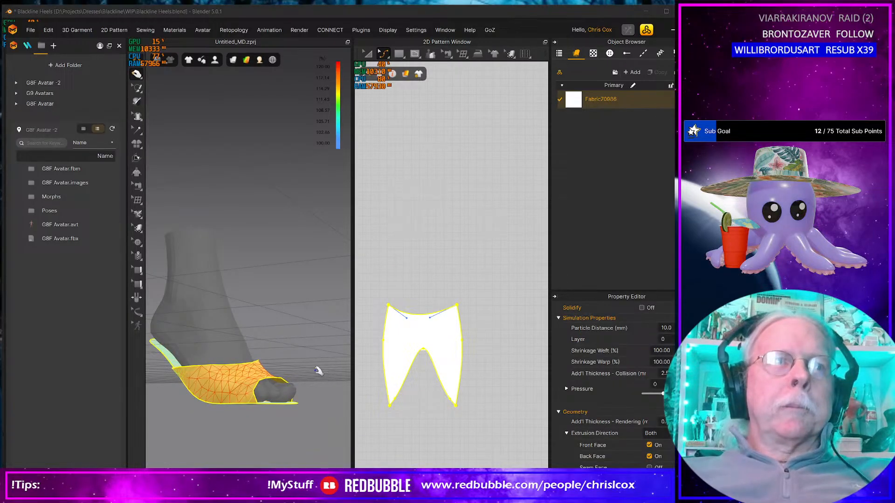
- Examine the sole and upper from the side and compare them with the red slingback product photo in the browser
right_drag(317, 377, 300, 363)
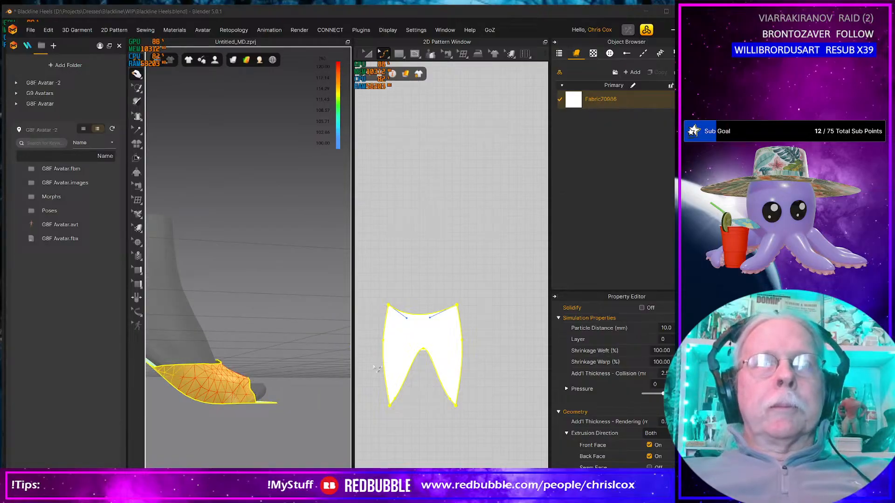
scroll(496, 361, up, 5)
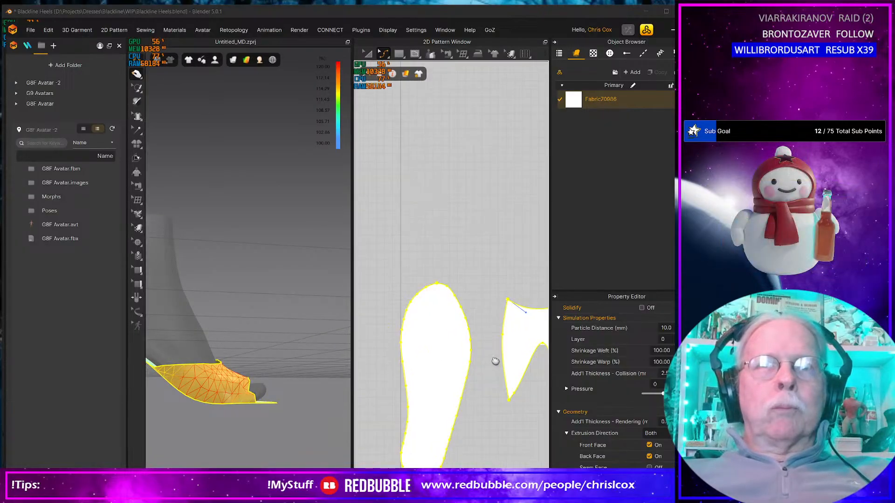
middle_drag(494, 361, 467, 274)
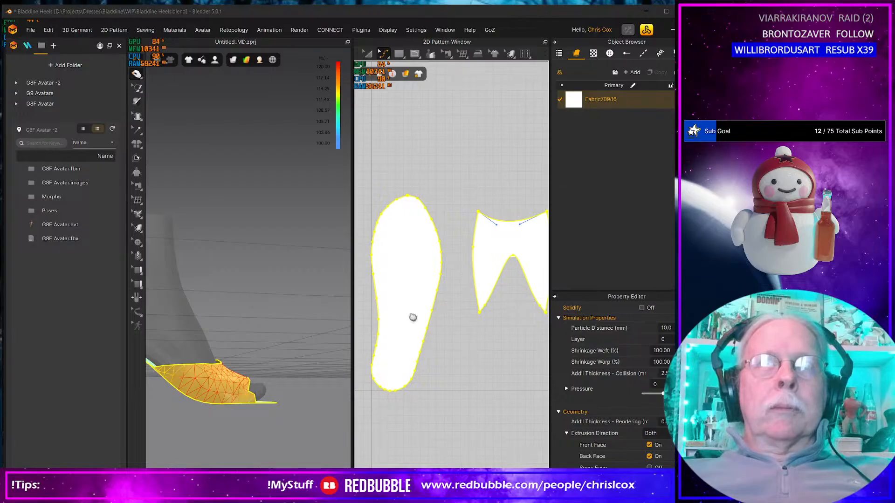
right_drag(276, 365, 189, 331)
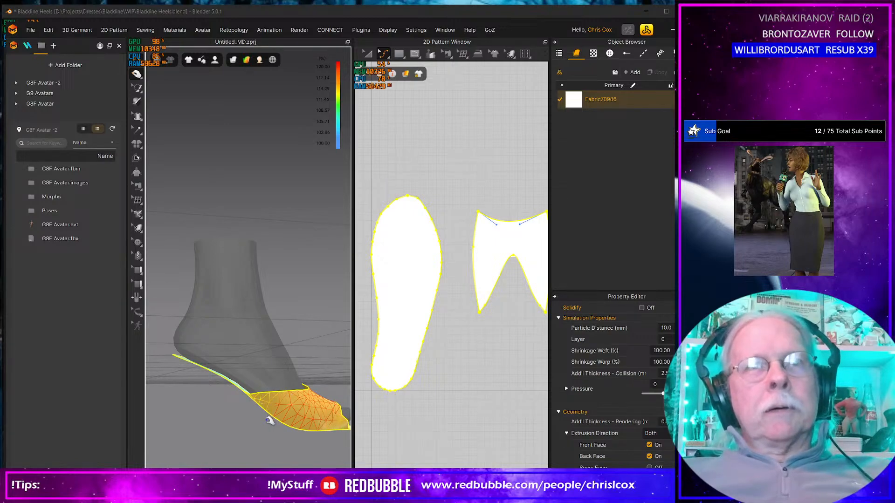
key(alt+Tab)
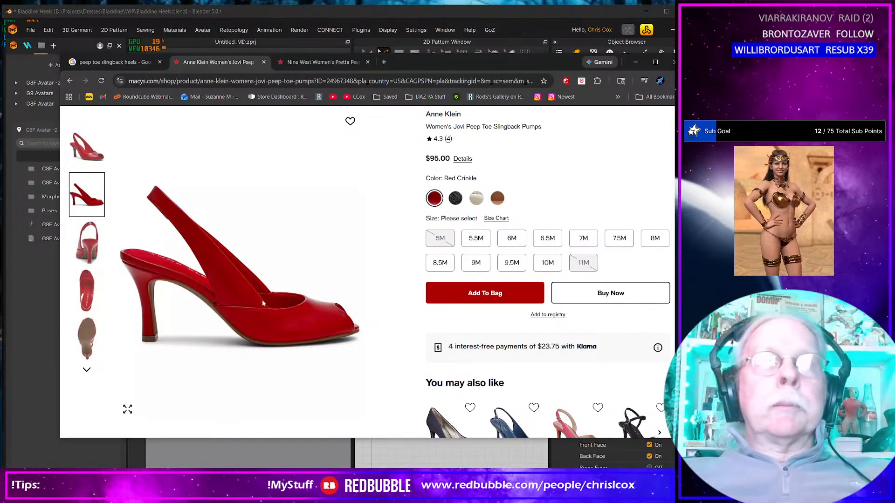
key(alt+Tab)
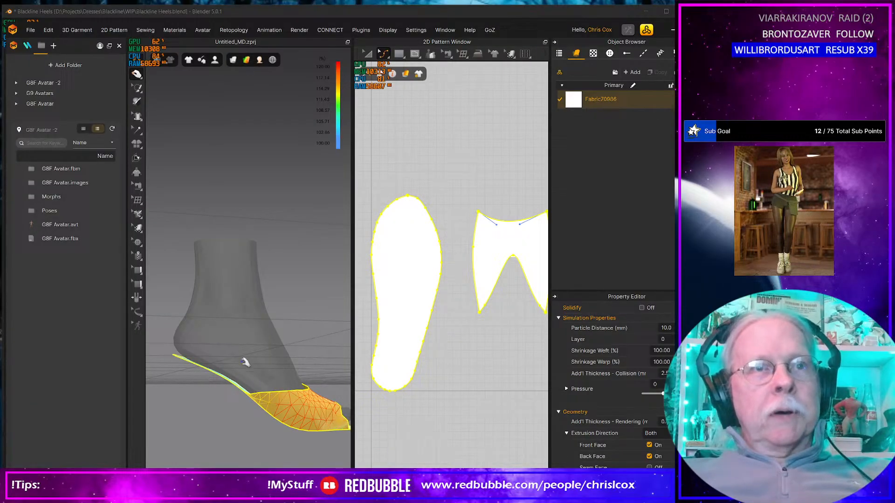
- Create a rectangular strap pattern 100 mm wide and 15 mm high above the sole and toe upper patterns
middle_drag(450, 401, 433, 415)
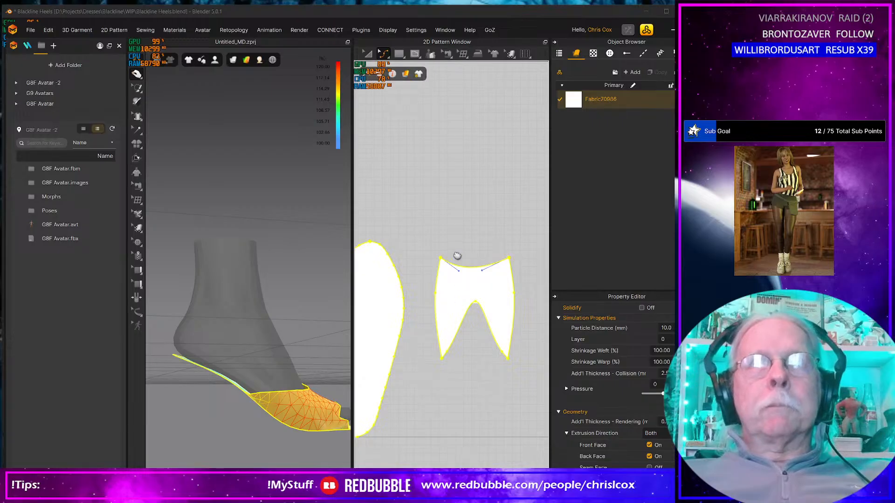
middle_drag(457, 256, 439, 265)
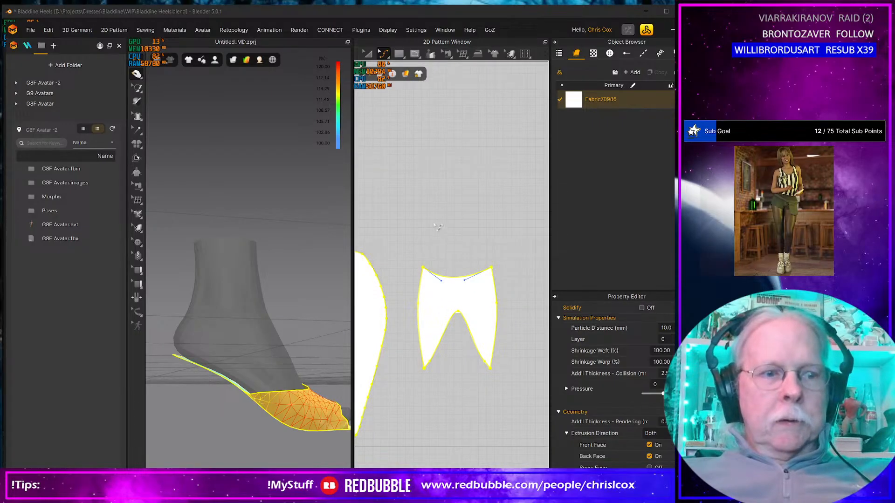
key(s)
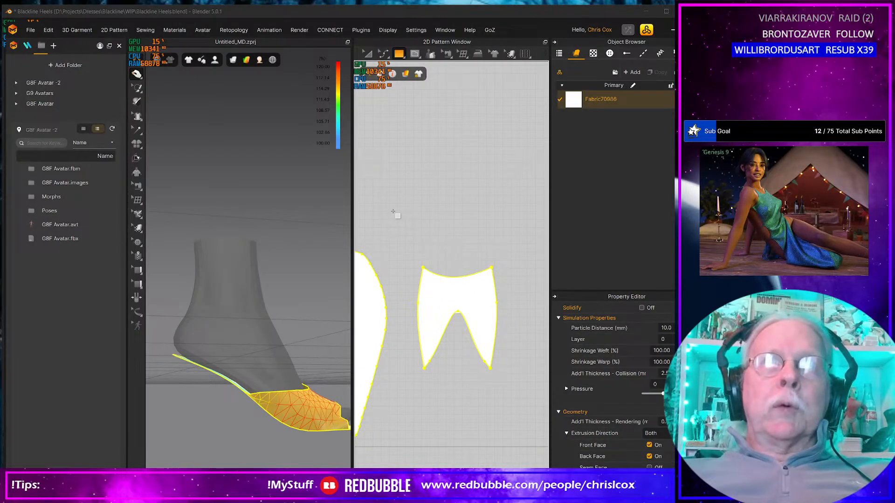
click(393, 213)
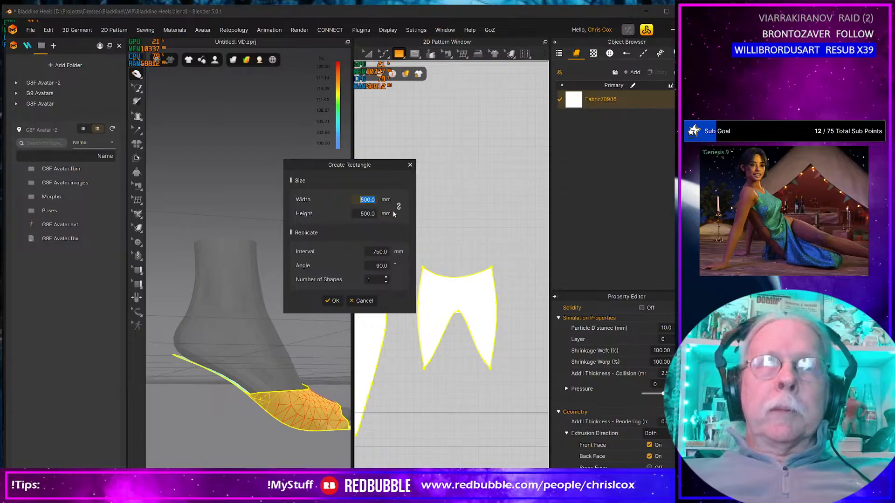
text(10)
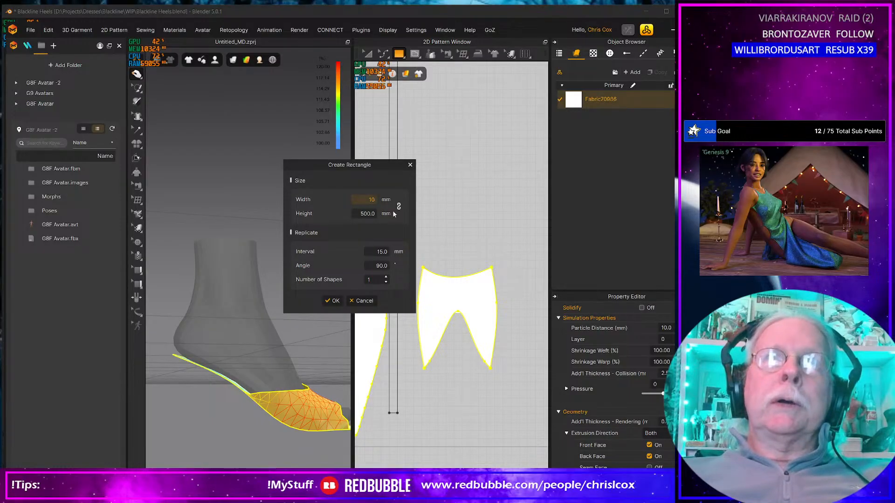
text(0)
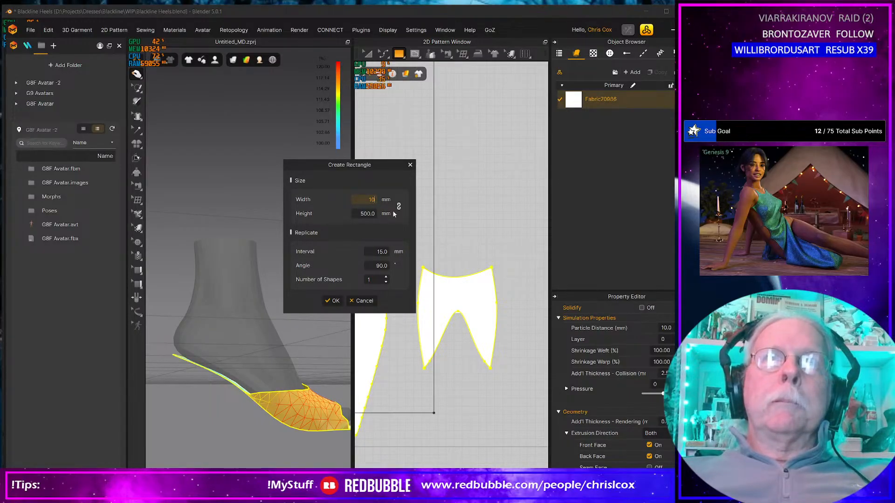
key(Tab)
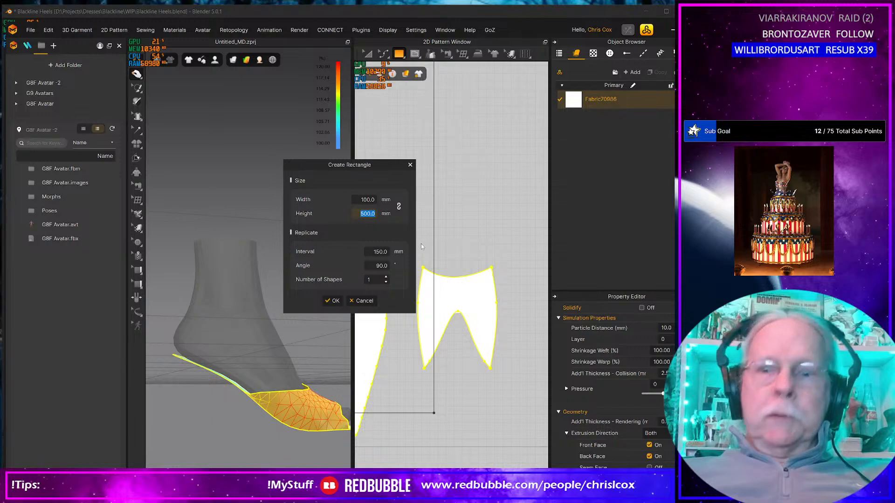
text(15)
click(333, 301)
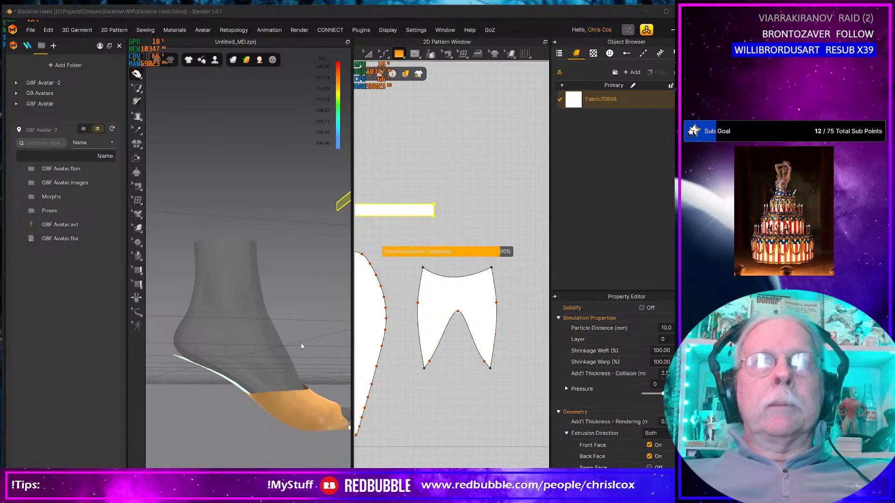
scroll(312, 345, down, 3)
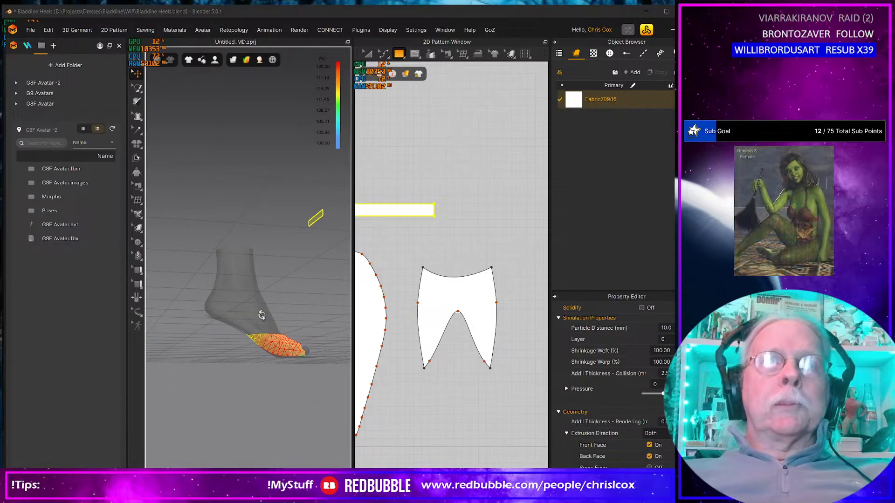
- Save the project under the name Blackline Heels in the Blackline WIP folder
right_drag(263, 316, 275, 299)
click(28, 30)
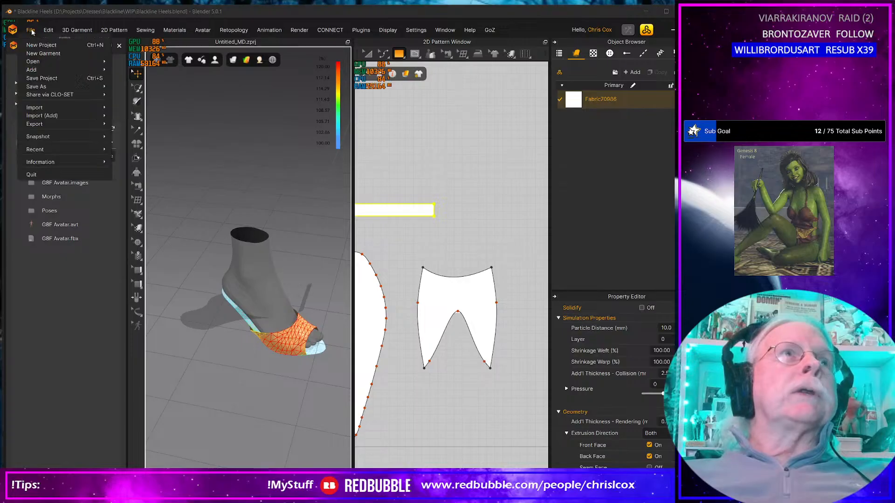
mouse_move(37, 125)
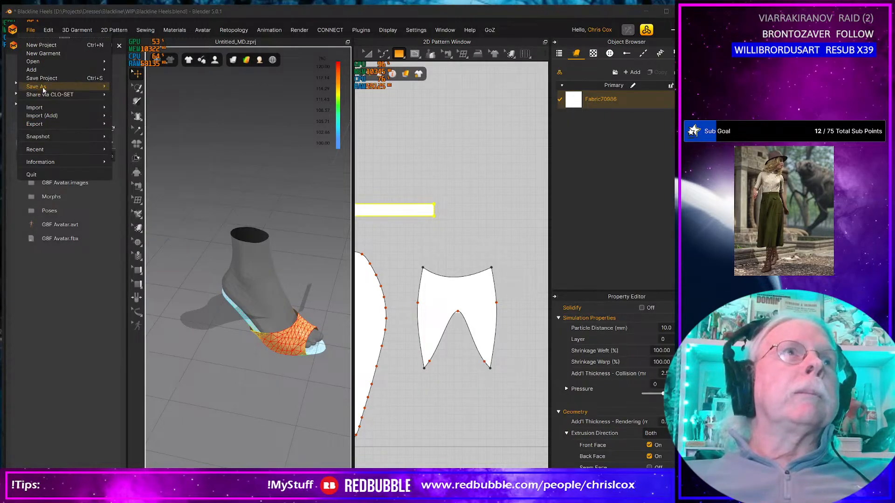
mouse_move(44, 87)
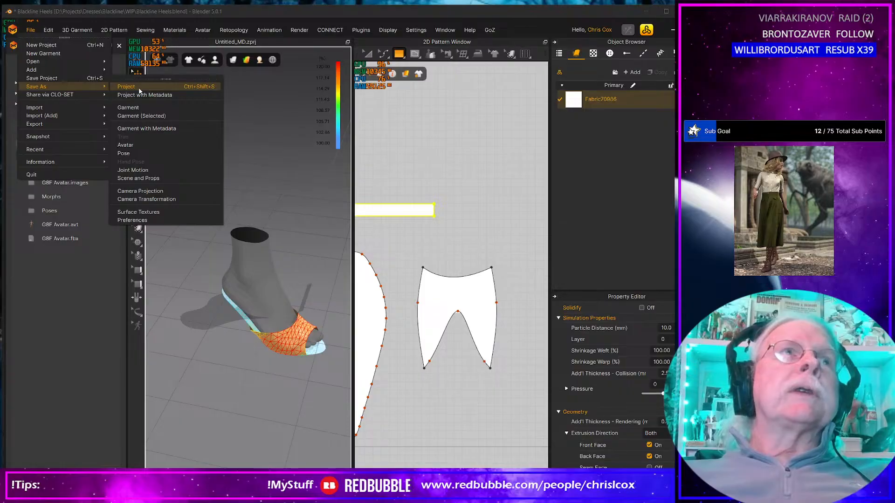
click(139, 88)
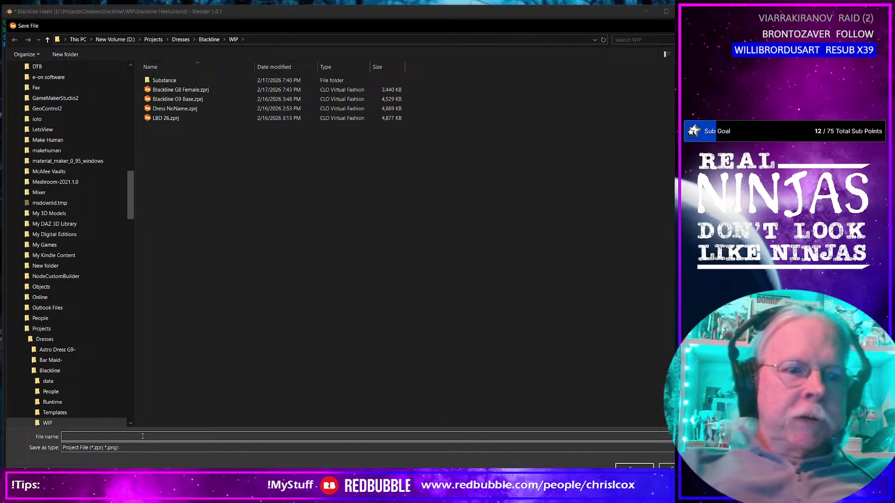
text(Bla)
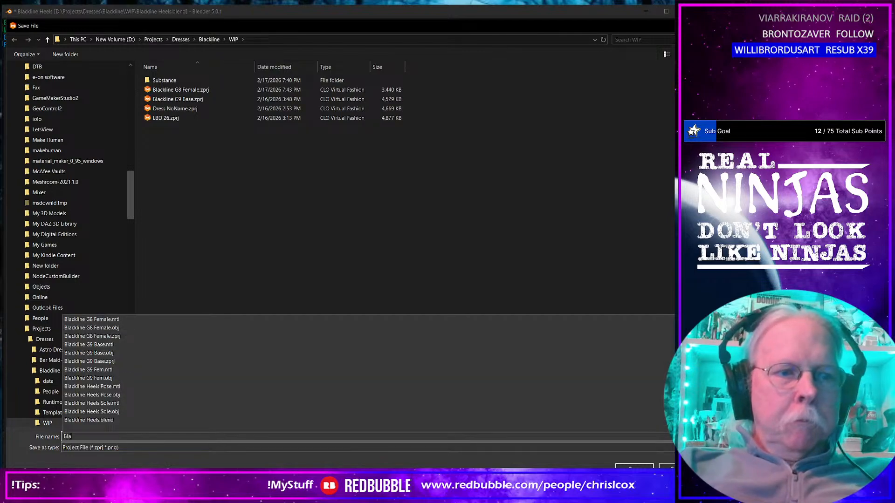
text(ckline Heels)
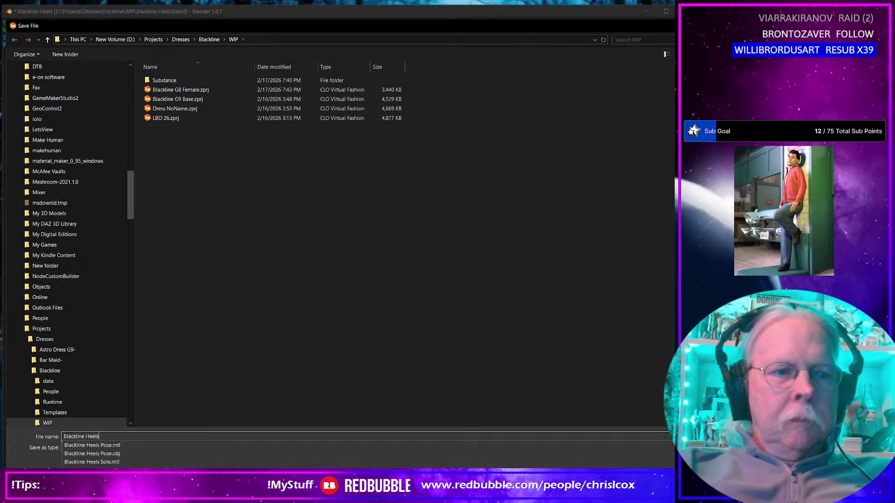
key(Return)
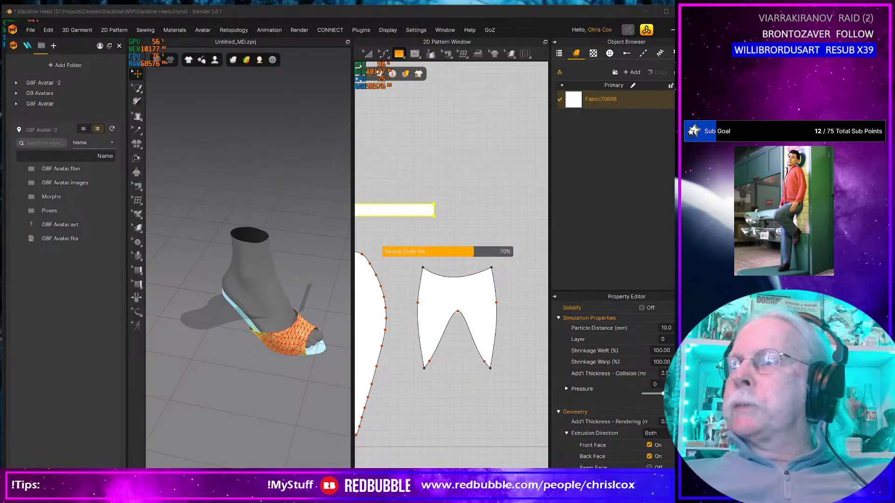
- Switch to the Daz Studio scene with the Blackline dress
key(alt+Tab)
click(415, 285)
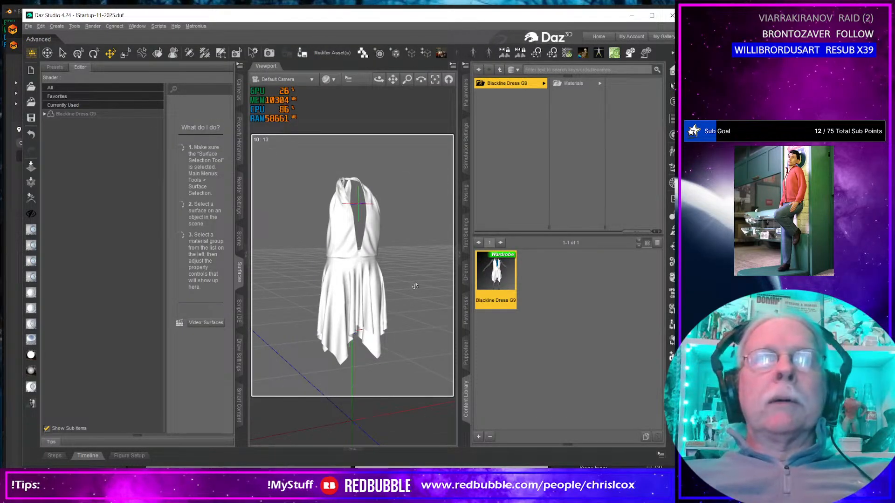
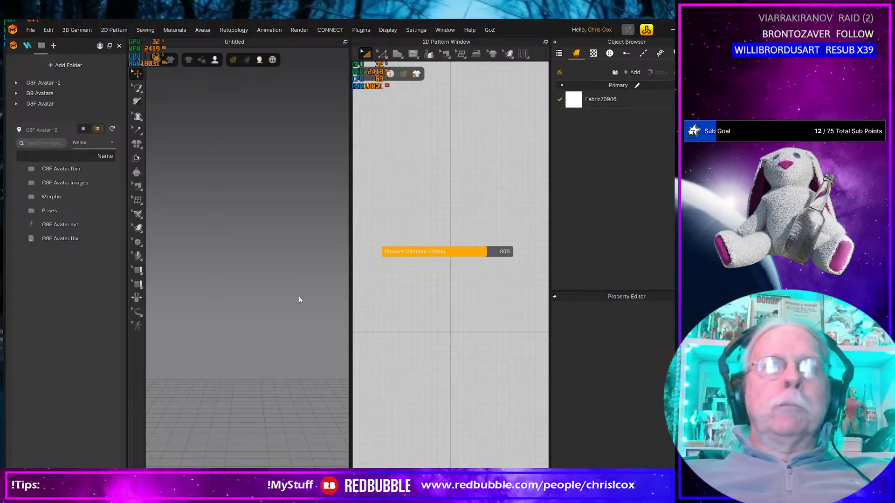
- Delete the surplus curve points along the sole pattern's edge facing the toe upper and shift a remaining point to smooth the outline
scroll(285, 351, up, 5)
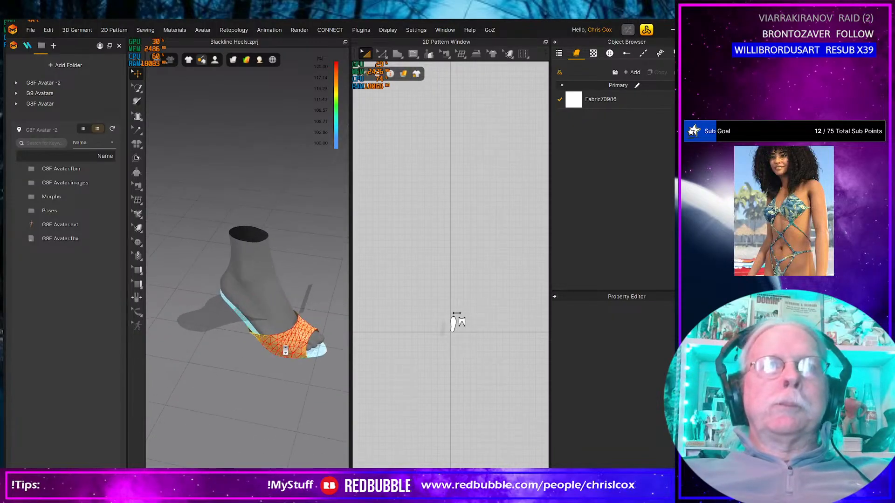
scroll(456, 331, up, 10)
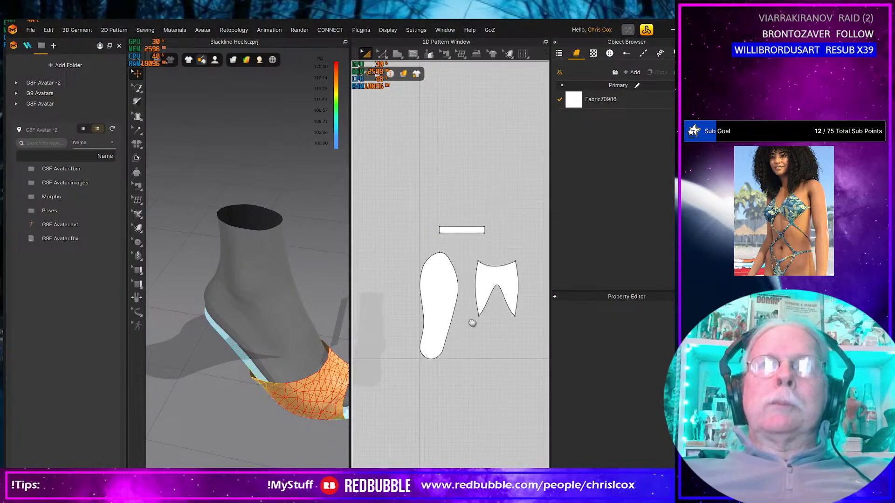
scroll(438, 331, up, 3)
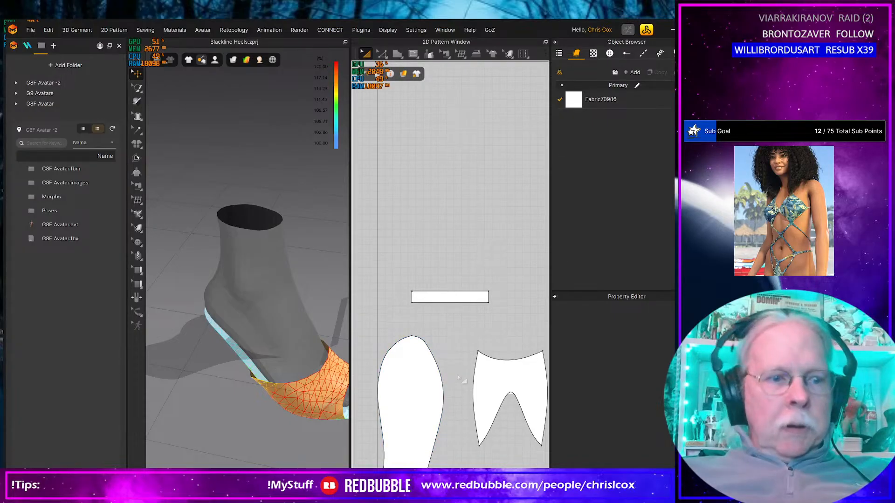
key(z)
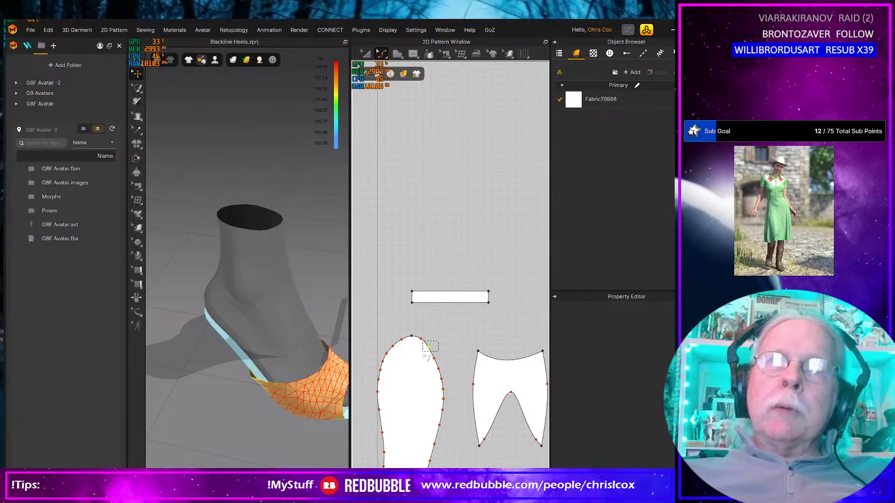
click(426, 354)
click(443, 359)
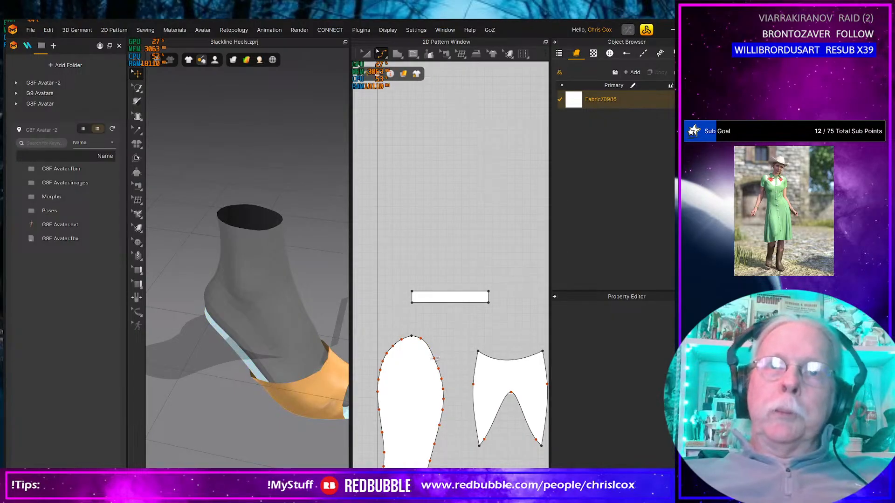
click(431, 366)
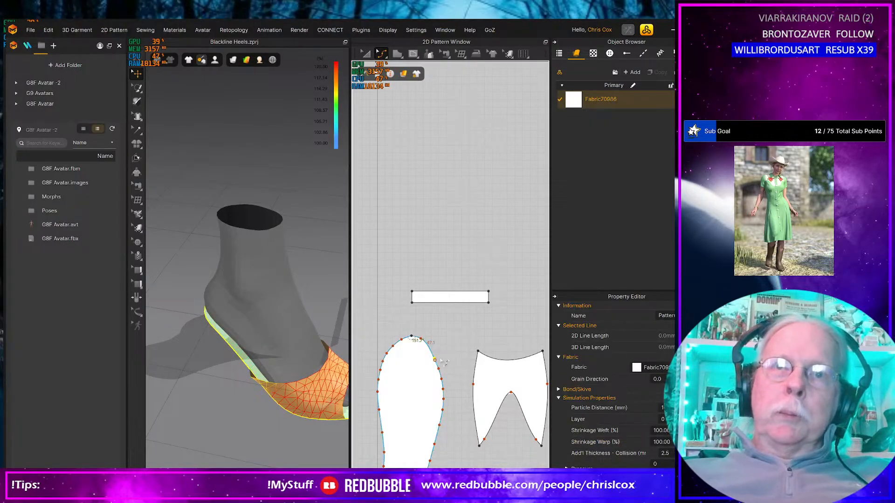
click(443, 354)
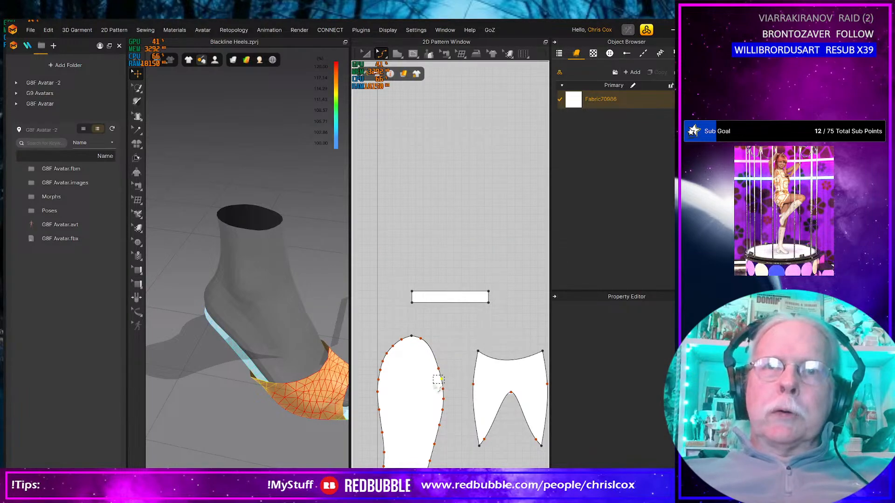
click(439, 383)
key(Delete)
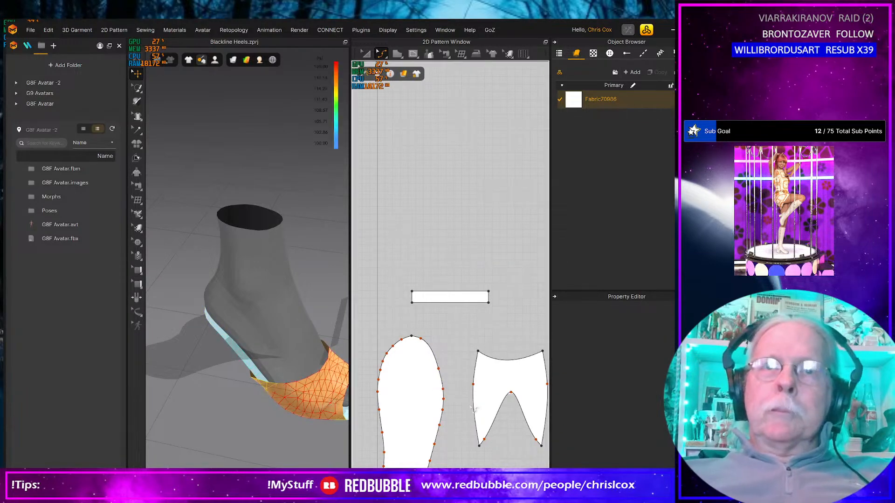
click(441, 400)
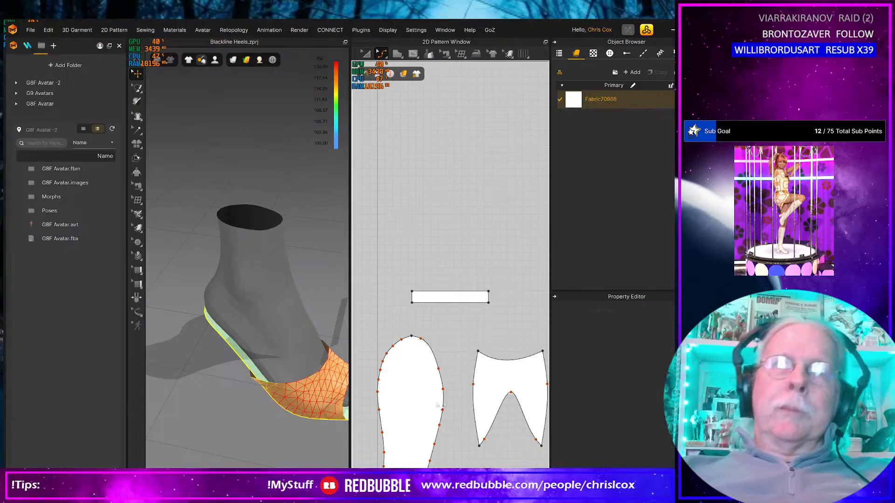
key(Delete)
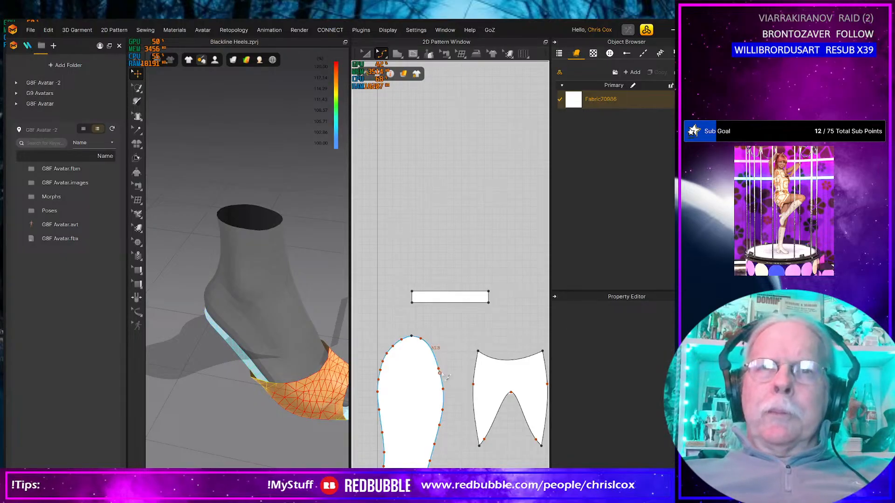
click(441, 372)
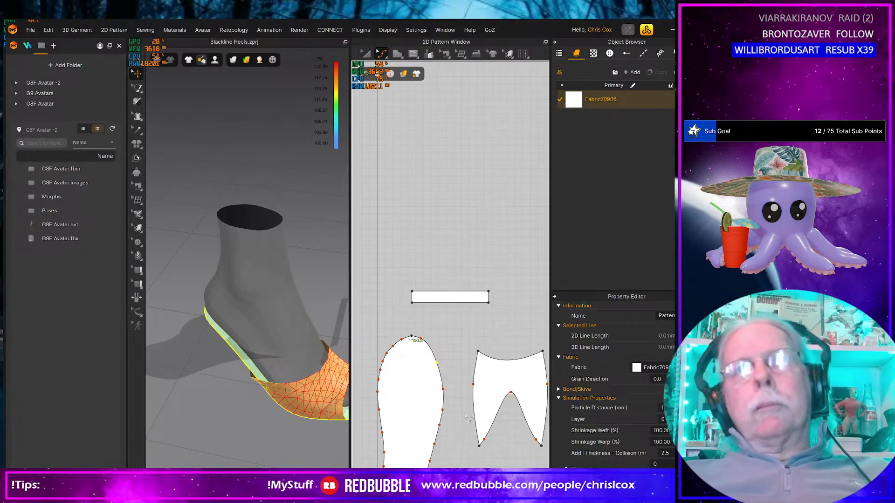
- Turn off the strain map display on the shoe in the 3D view
scroll(454, 384, up, 2)
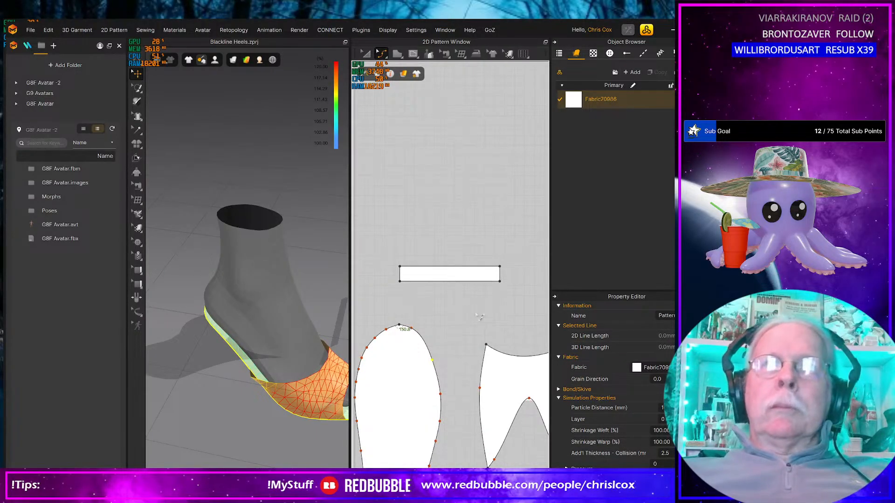
scroll(479, 317, down, 2)
scroll(316, 240, down, 4)
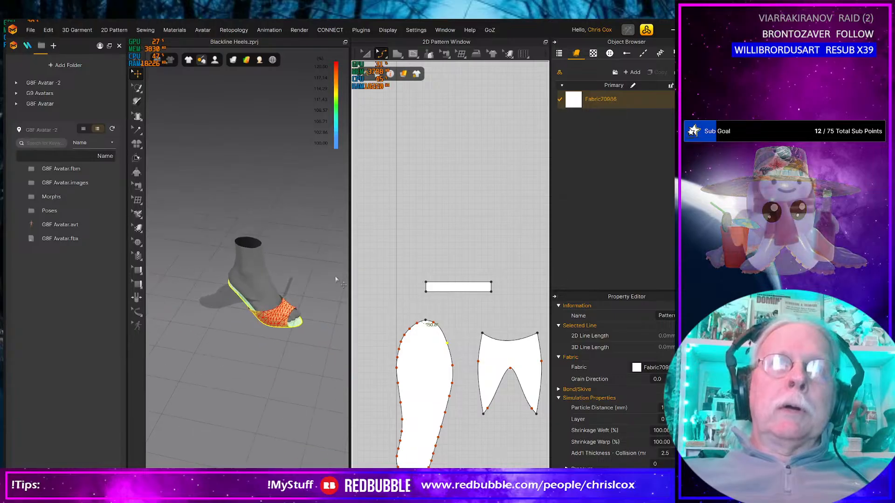
mouse_move(243, 59)
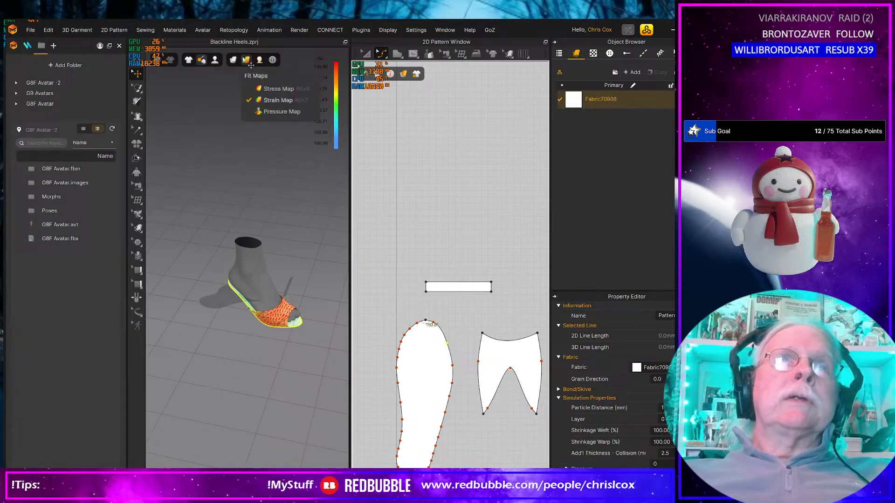
click(267, 101)
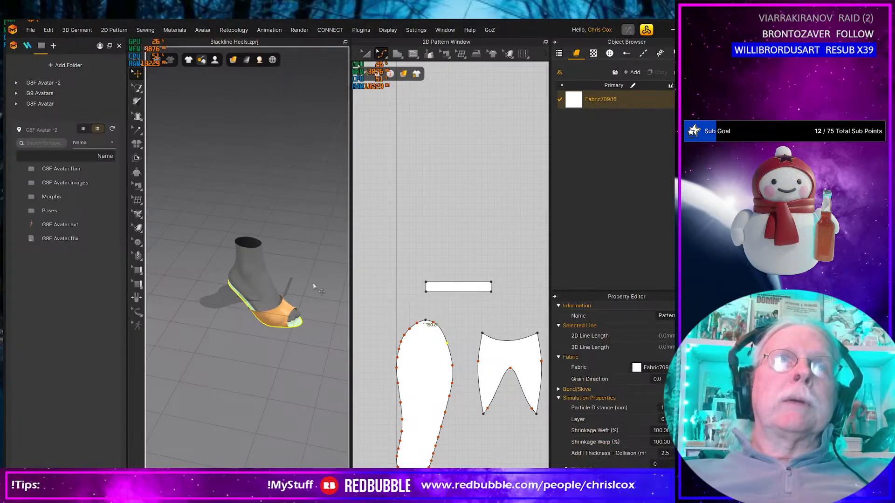
- Move the strap pattern in 3D from its spot away from the foot to close beside the ankle
middle_drag(312, 292, 274, 326)
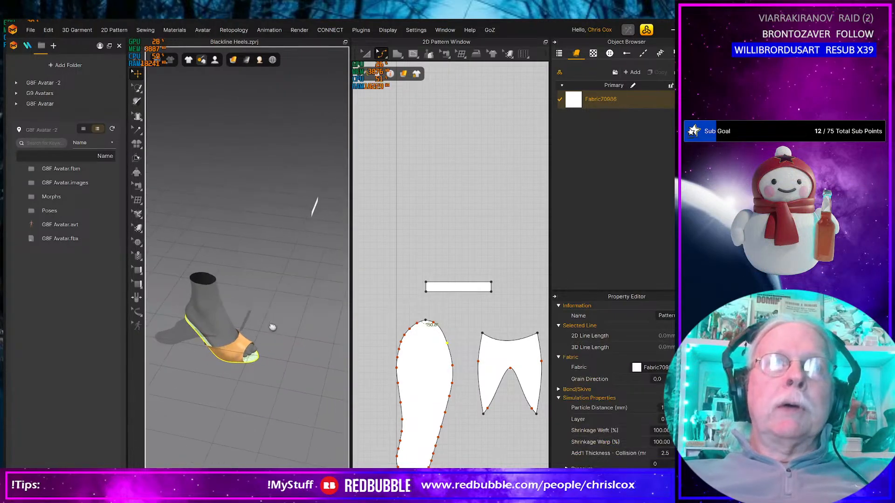
click(316, 209)
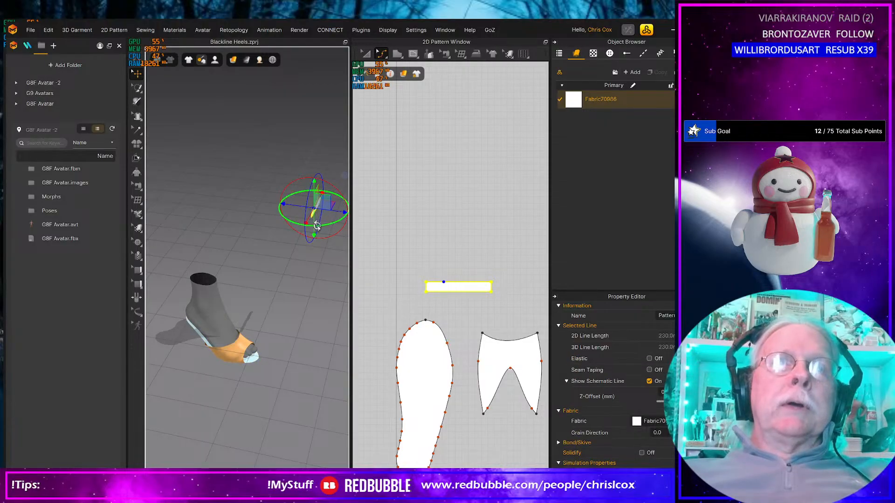
drag(278, 218, 269, 211)
right_drag(271, 236, 315, 208)
drag(323, 199, 229, 303)
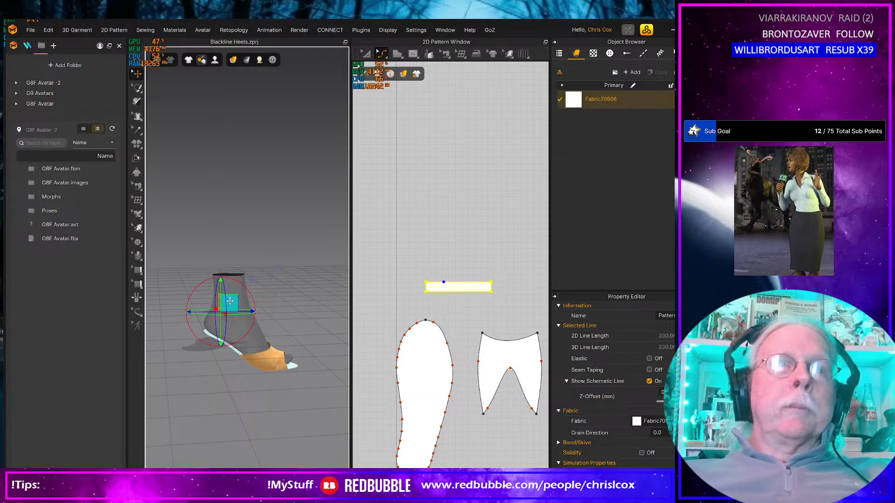
mouse_move(280, 318)
right_down()
mouse_move(254, 312)
mouse_move(260, 298)
mouse_move(273, 310)
right_up()
drag(303, 258, 232, 261)
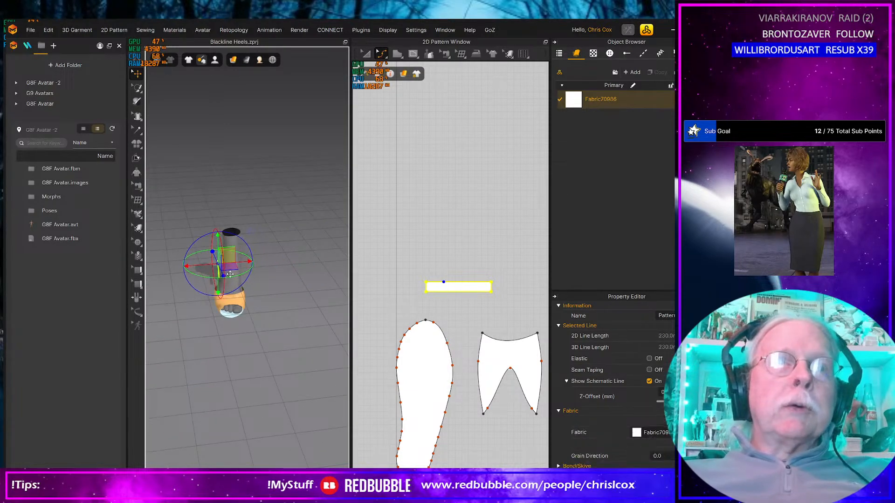
- Tilt the strap so it slopes from the back of the heel down toward the toe upper, and raise it along the ankle
right_drag(232, 267, 278, 269)
scroll(252, 294, up, 5)
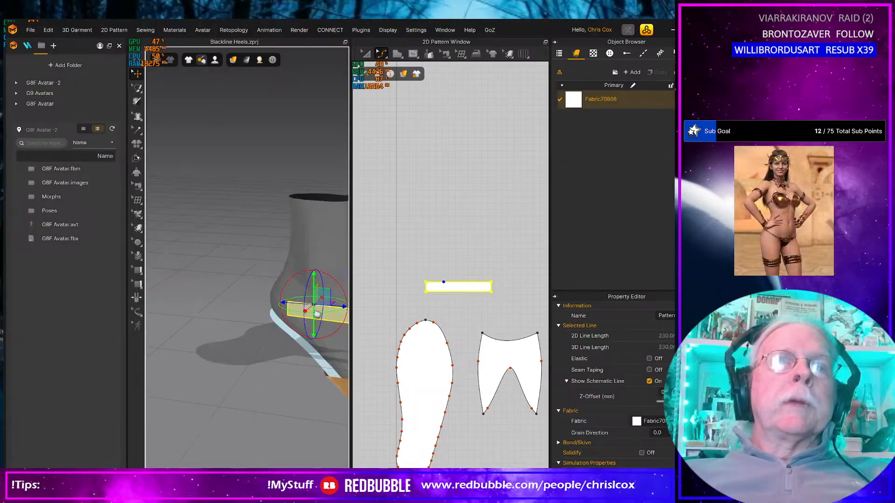
right_drag(250, 309, 272, 227)
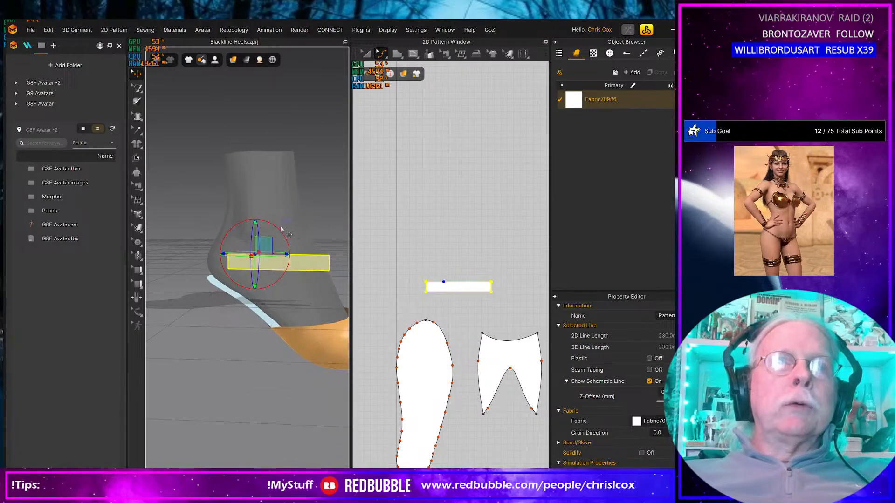
drag(273, 227, 249, 227)
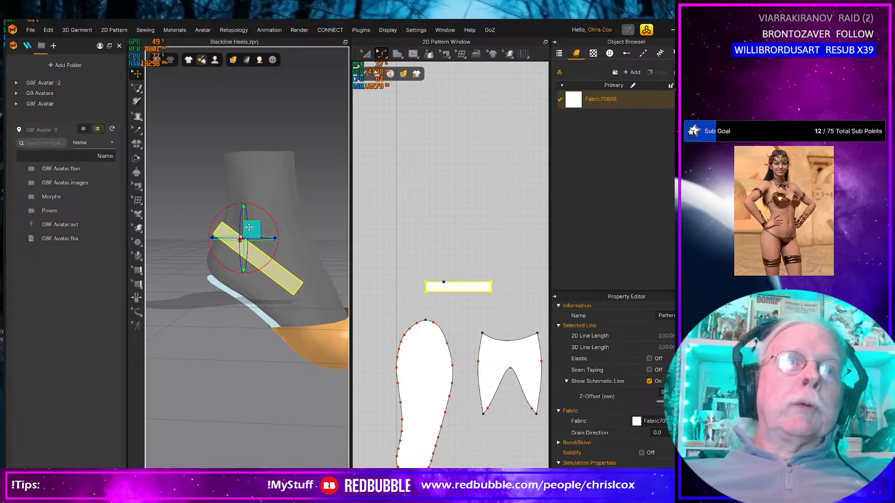
- Lengthen the strap pattern to 330 mm by moving its short end edge outward so it reaches the toe upper
middle_drag(286, 280, 268, 277)
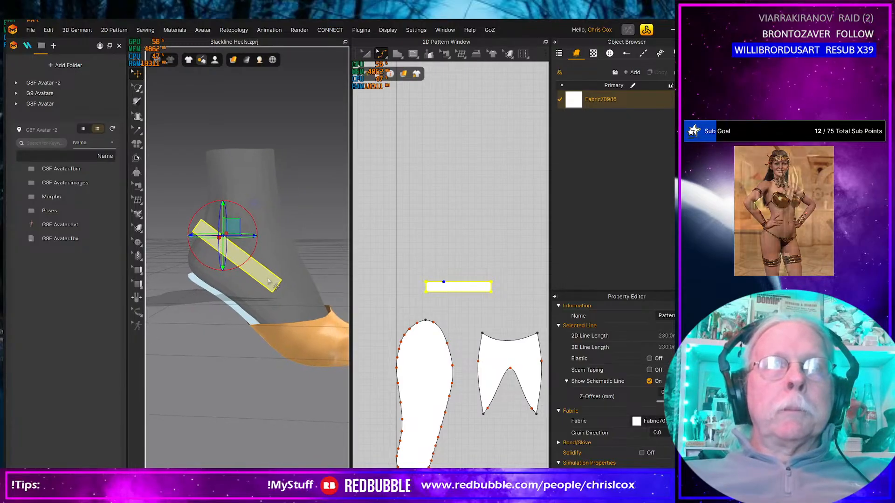
click(272, 279)
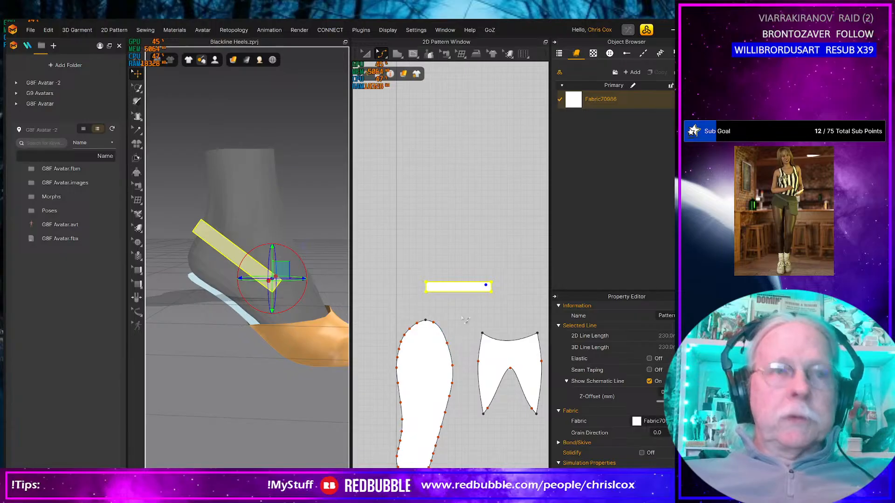
key(a)
key(z)
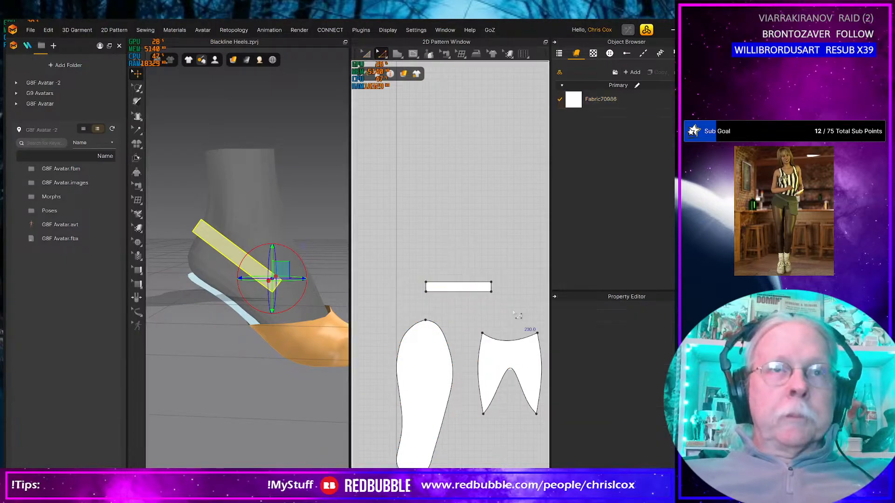
click(491, 286)
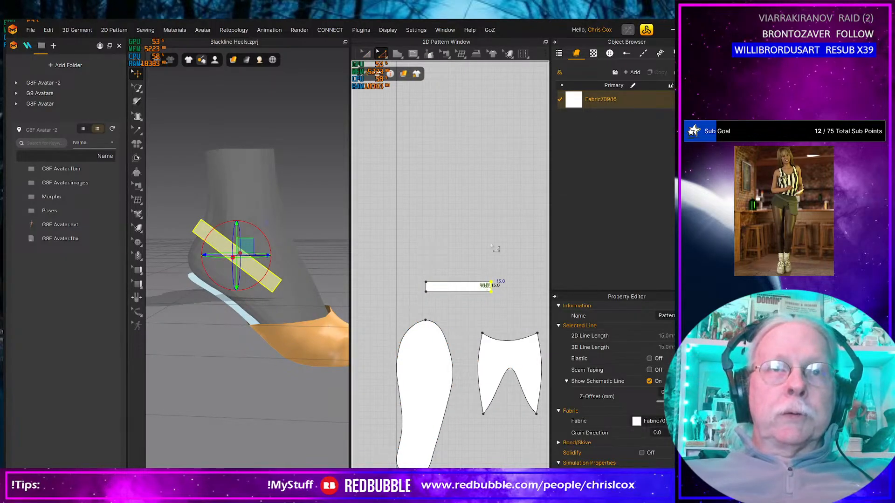
key(Right)
key(Right)
key(Right)
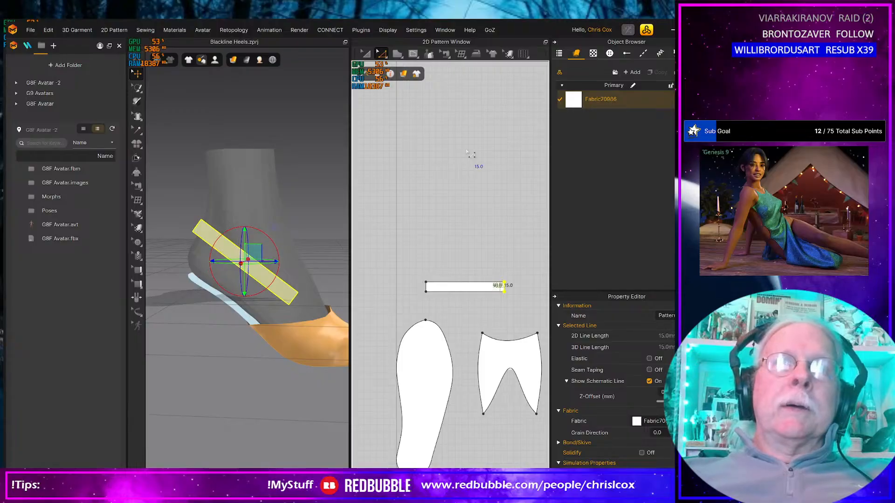
key(Right)
key(Right)
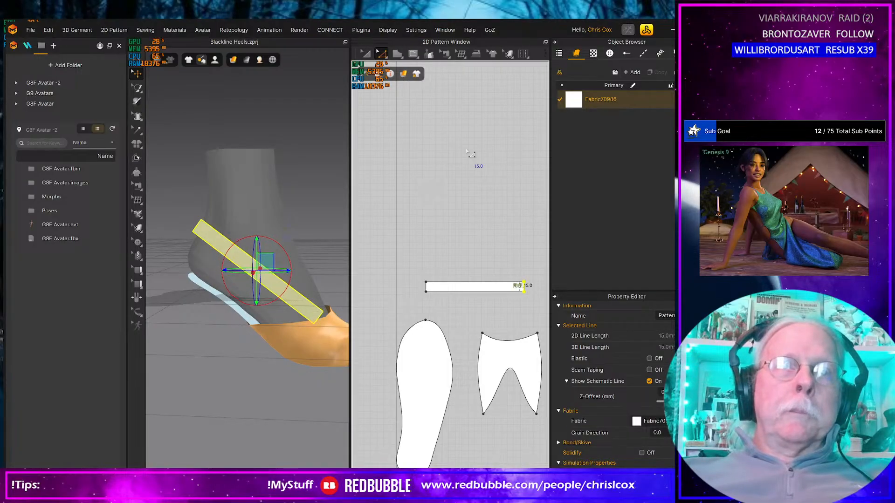
middle_drag(502, 261, 437, 268)
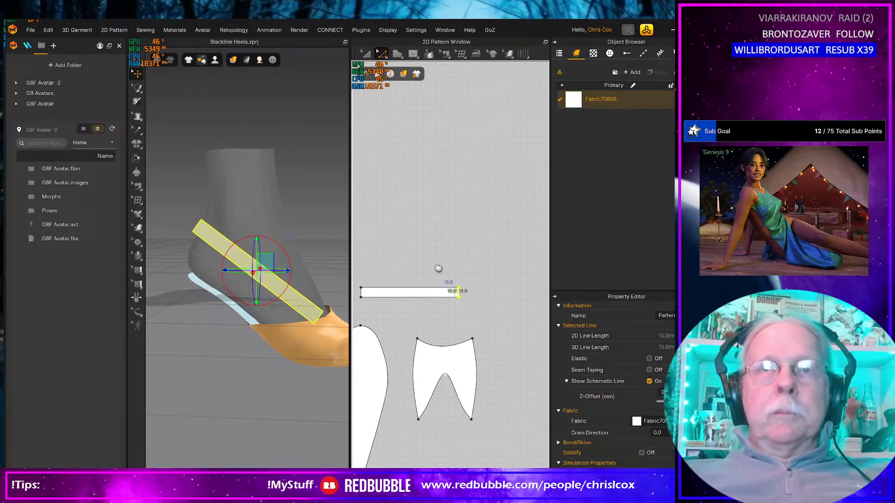
key(a)
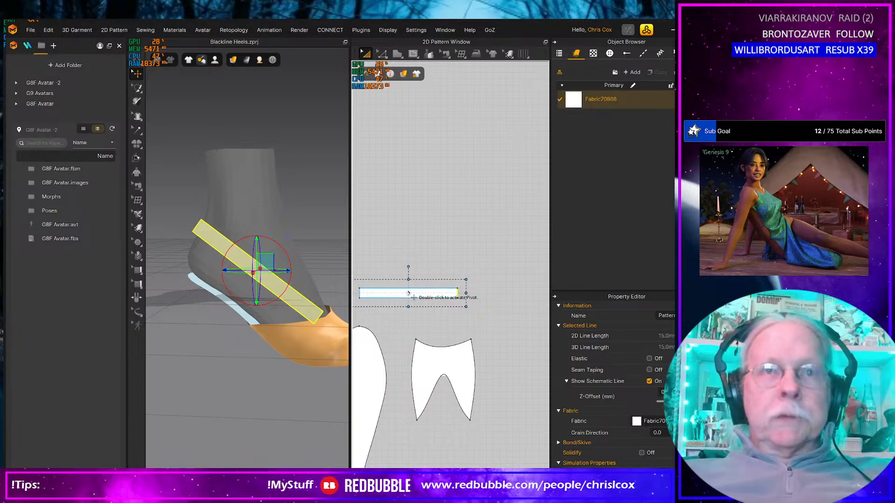
key(ctrl+d)
click(501, 296)
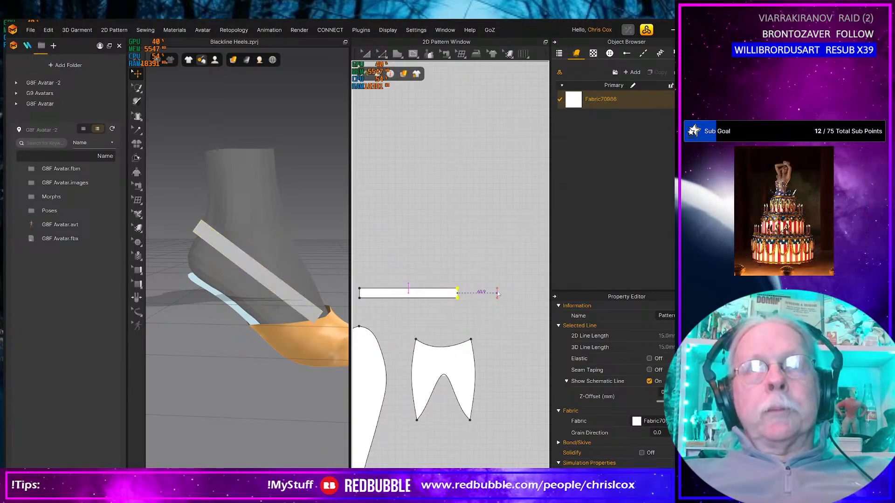
click(451, 282)
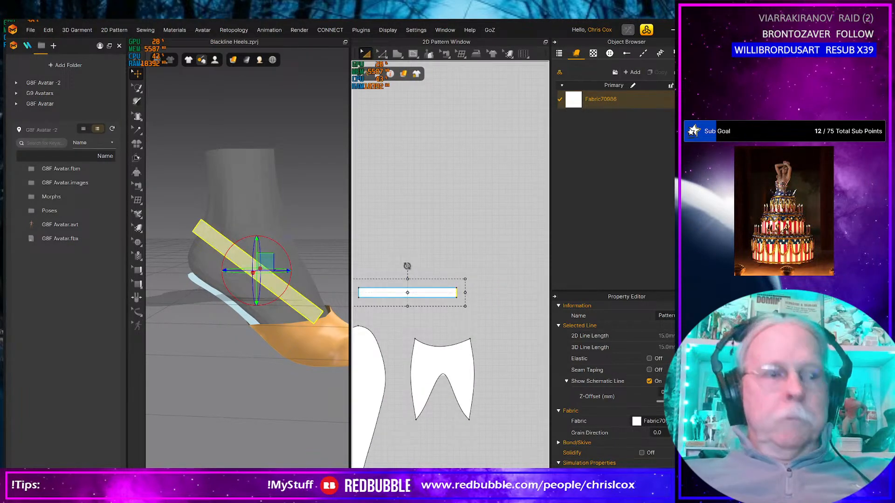
- Create a linked symmetric copy of the whole strap pattern and place it beside the original in 2D
click(382, 290)
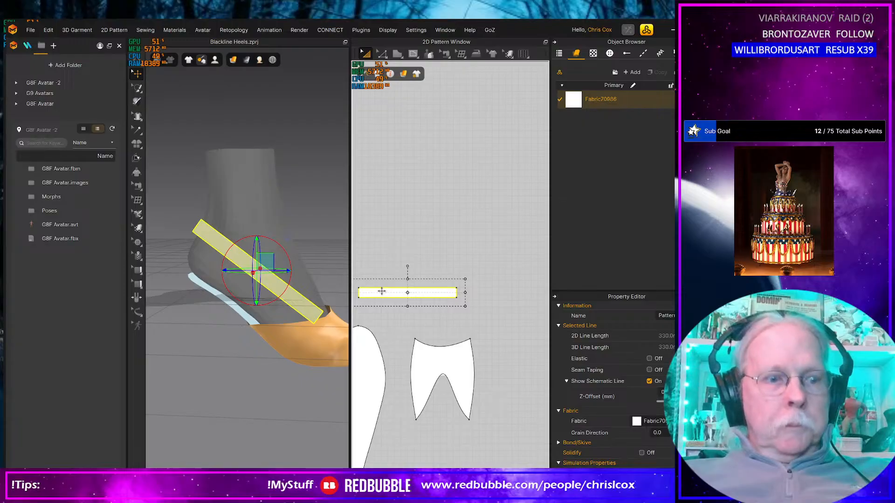
key(ctrl+v)
click(502, 306)
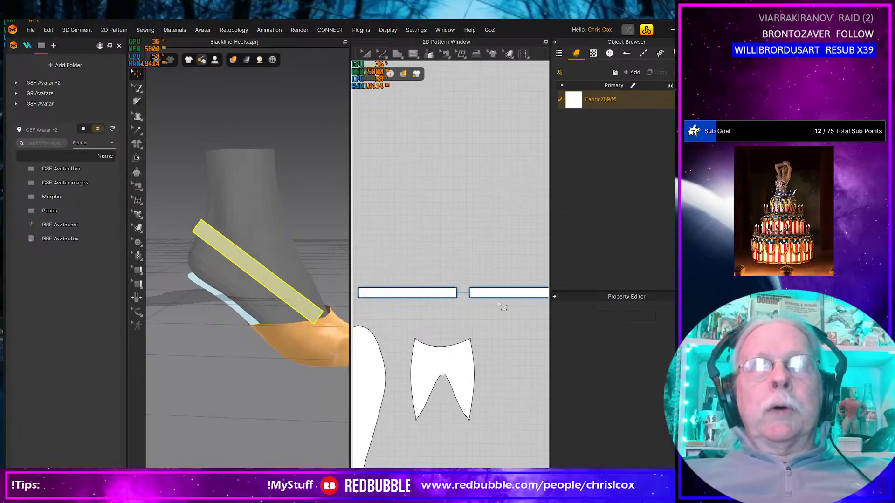
- Move the mirrored strap copy in 3D from its spot away from the avatar to close beside the foot
right_drag(322, 281, 233, 279)
scroll(281, 286, up, 3)
scroll(280, 284, down, 2)
scroll(279, 284, down, 3)
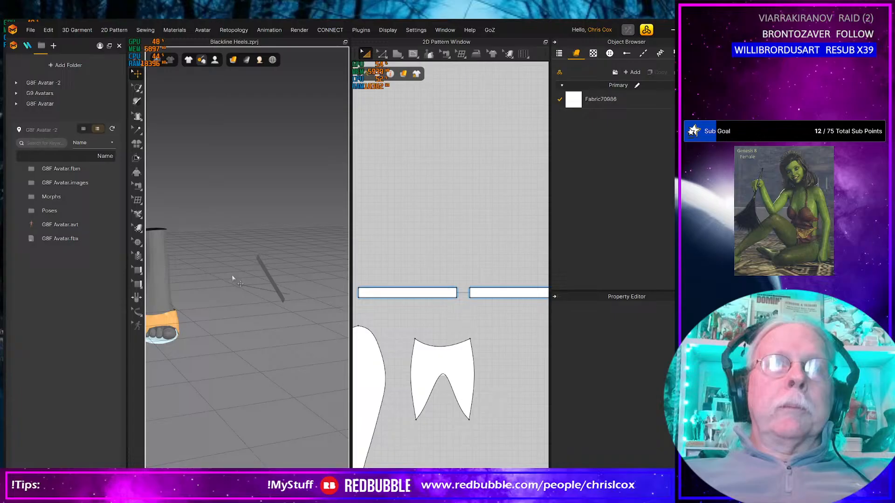
click(274, 285)
drag(289, 276, 196, 287)
right_drag(190, 298, 252, 298)
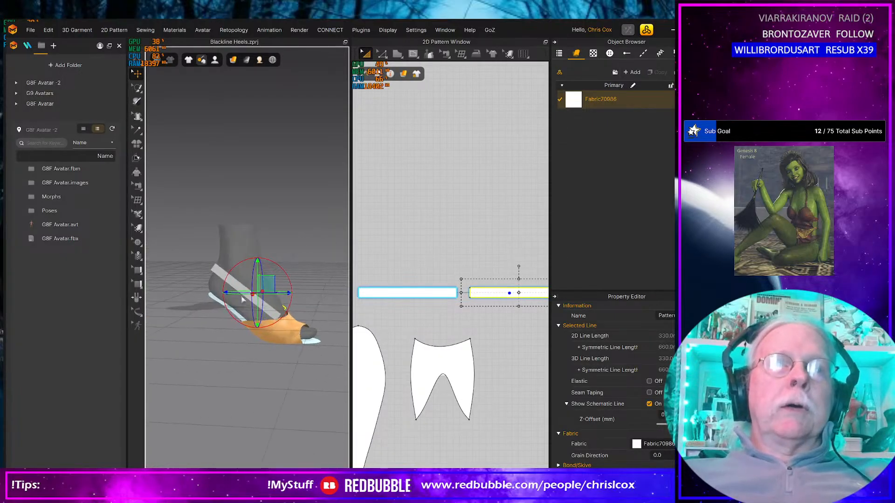
- Sew the strap's 15 mm toe-side end to a matching segment on the toe upper's inner curved edge using free sewing
click(280, 327)
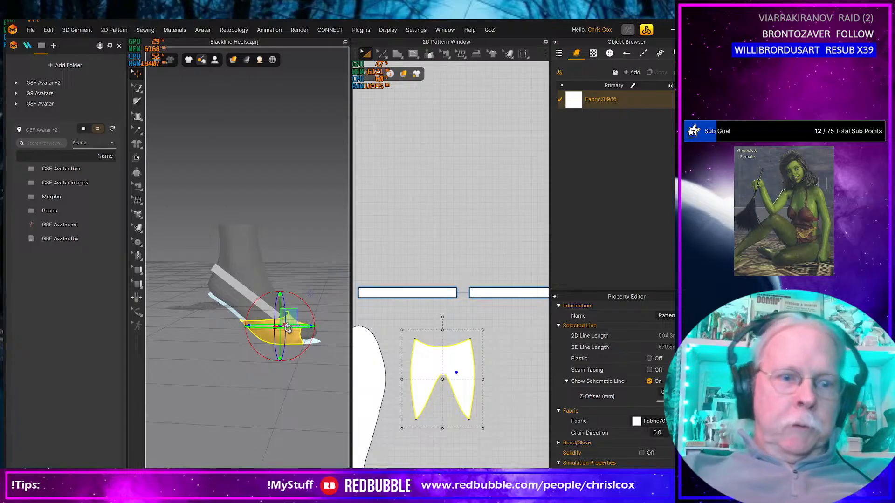
scroll(298, 338, up, 5)
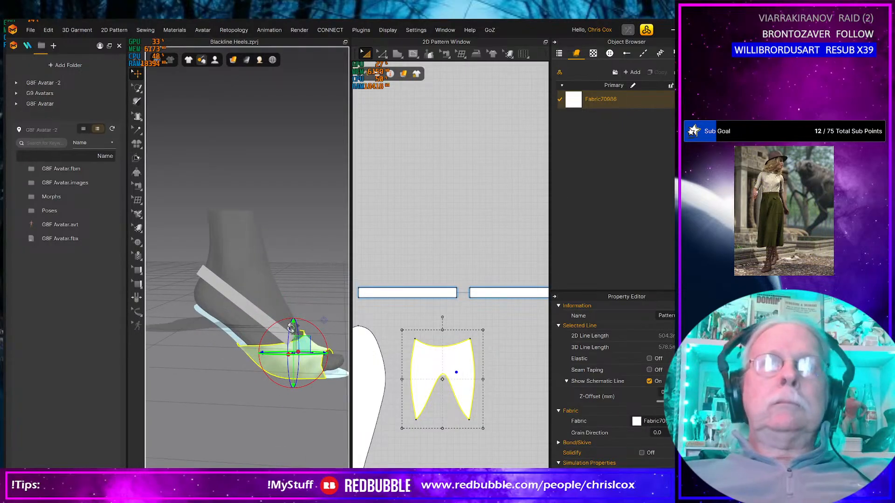
middle_drag(302, 341, 240, 306)
mouse_move(236, 359)
right_down()
mouse_move(217, 361)
mouse_move(240, 364)
right_up()
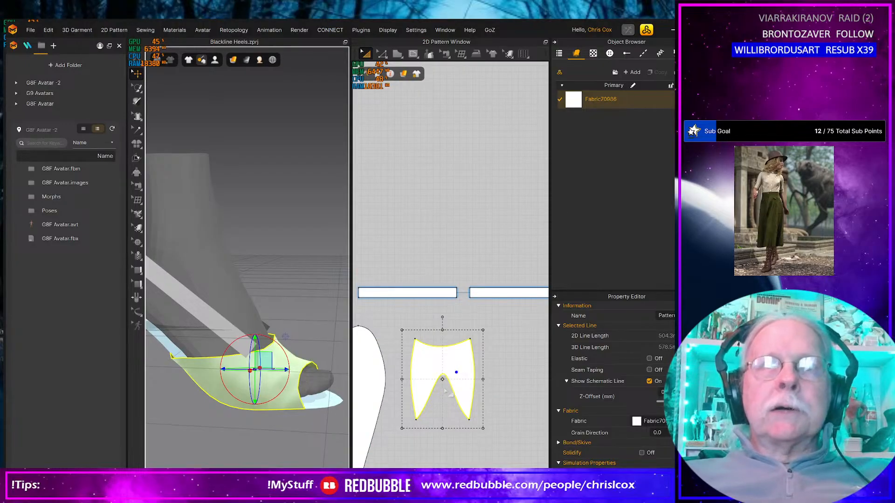
click(233, 357)
scroll(427, 391, up, 3)
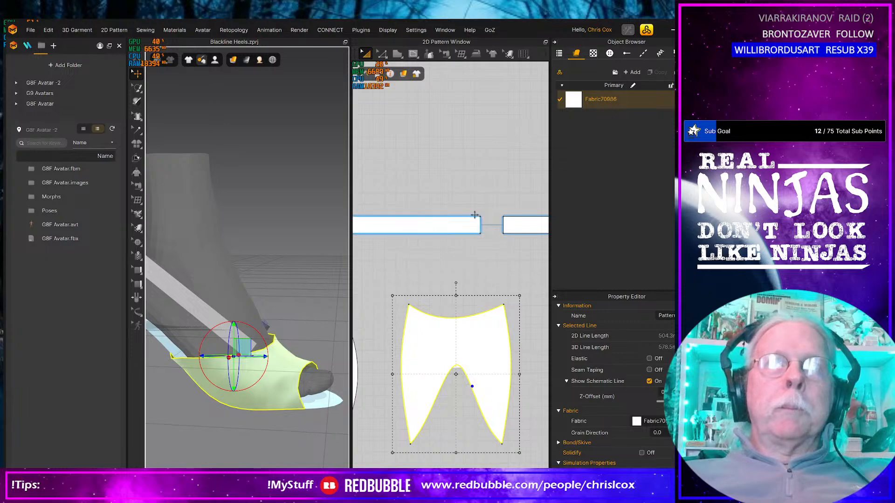
key(n)
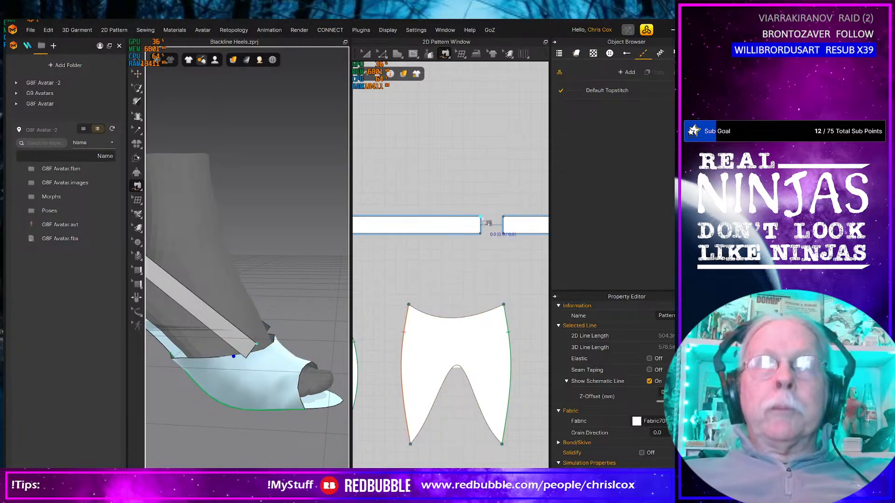
click(482, 218)
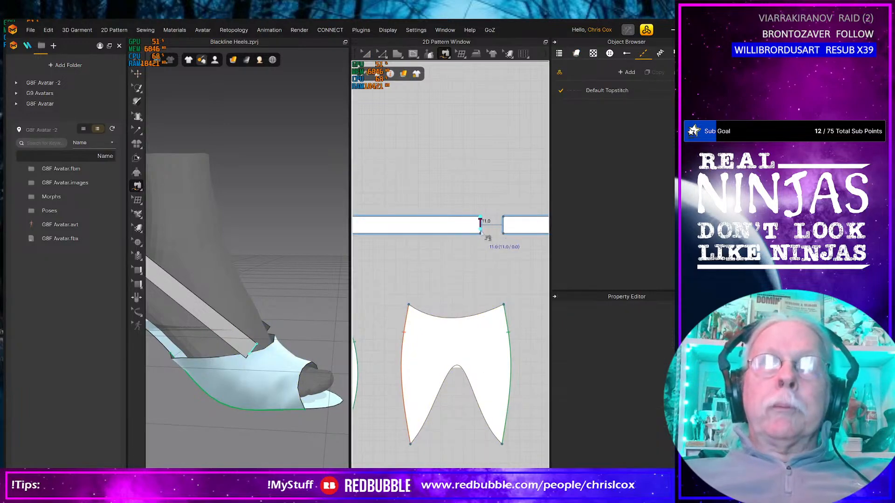
click(468, 379)
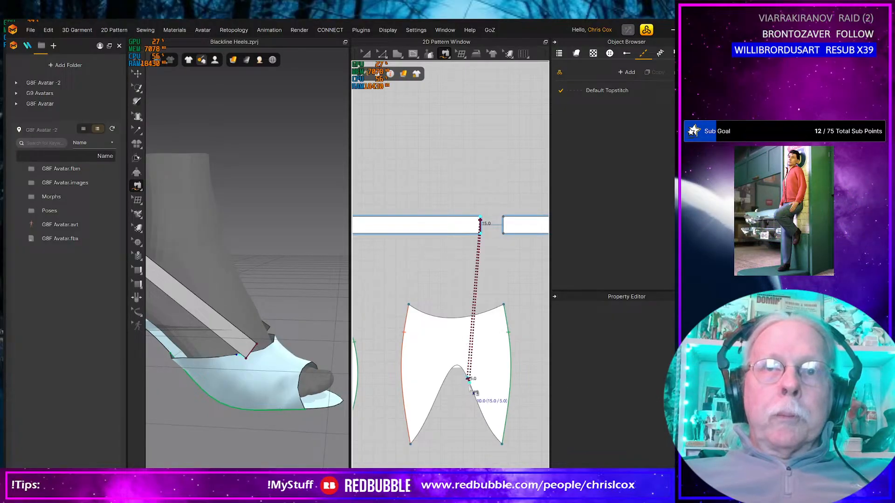
click(282, 404)
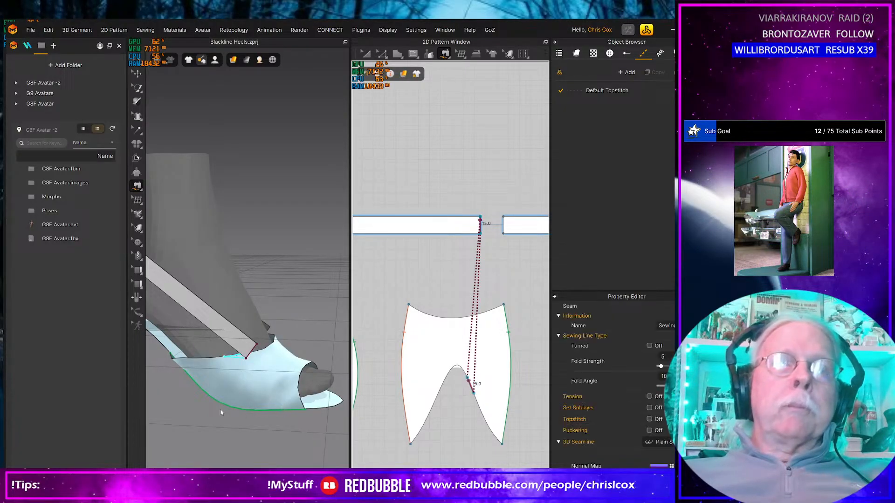
- Slide the strap seam along the toe upper's inner curve, farther from the peak and toward the heel-side tip
right_drag(220, 410, 276, 409)
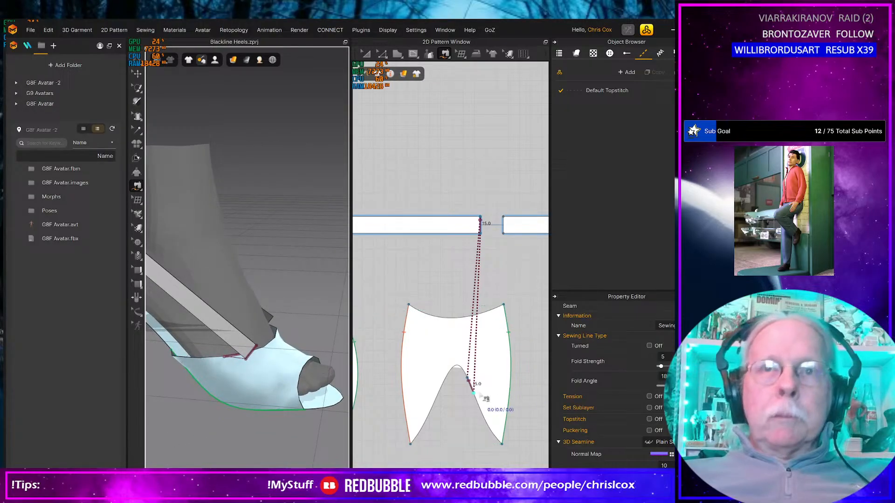
click(476, 394)
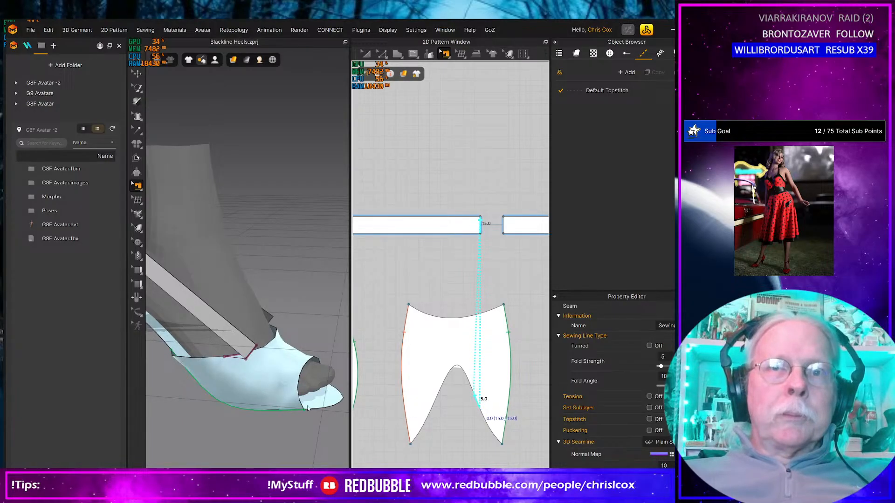
right_drag(308, 408, 277, 395)
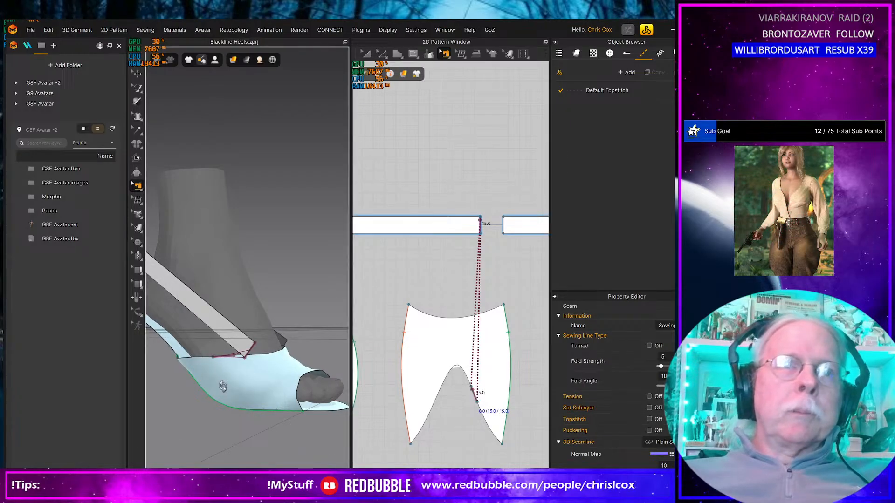
- Sew the second strap's inner end to a 15 mm segment on the opposite side of the toe piece's inner curve
right_drag(280, 394, 327, 336)
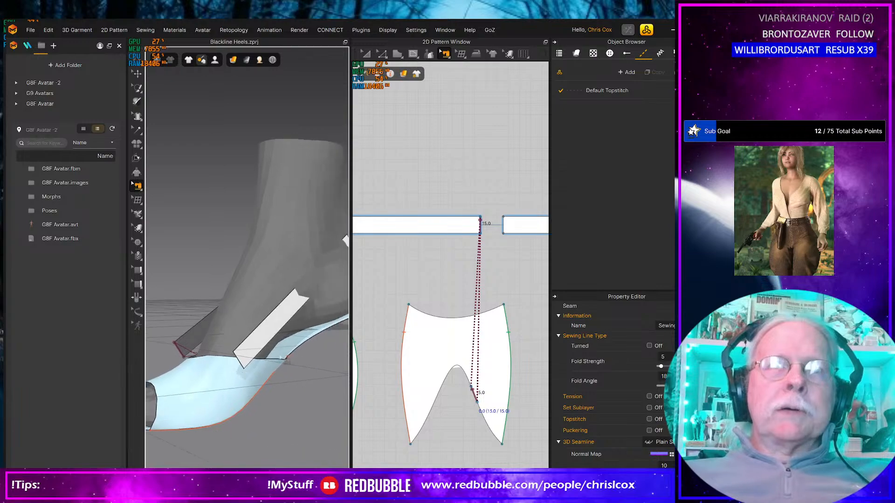
click(505, 228)
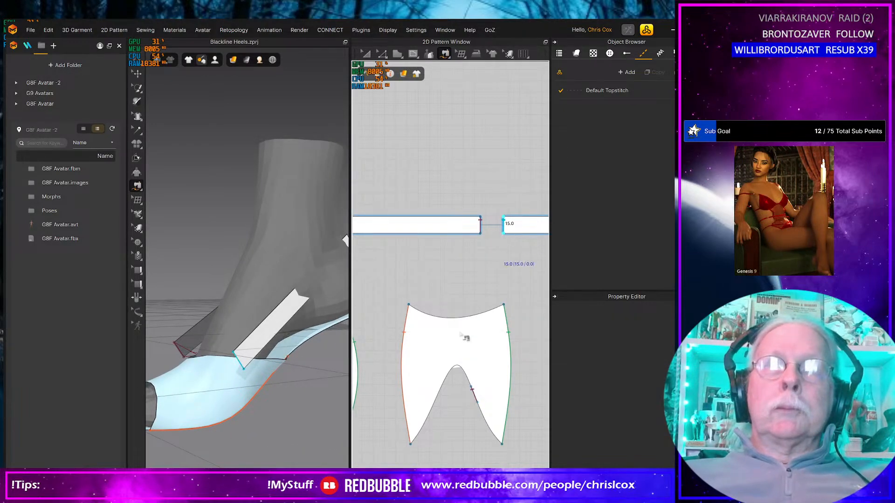
click(440, 402)
click(434, 394)
right_drag(326, 400, 414, 407)
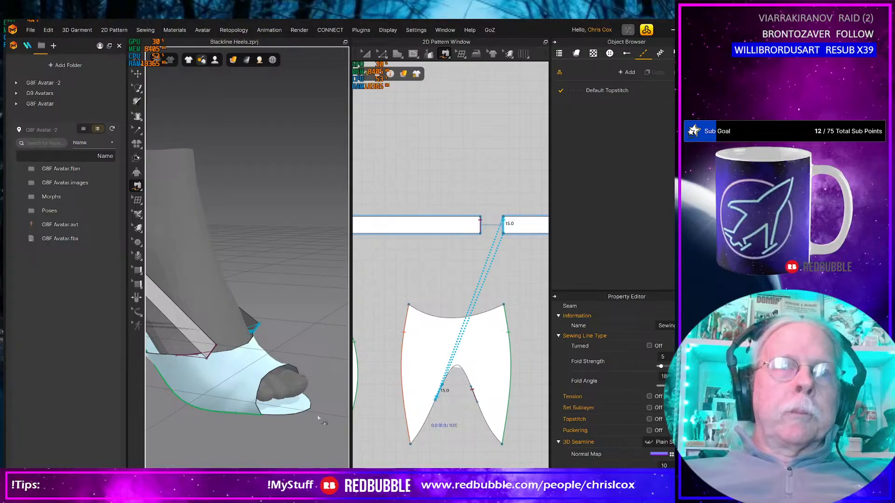
right_drag(319, 418, 148, 421)
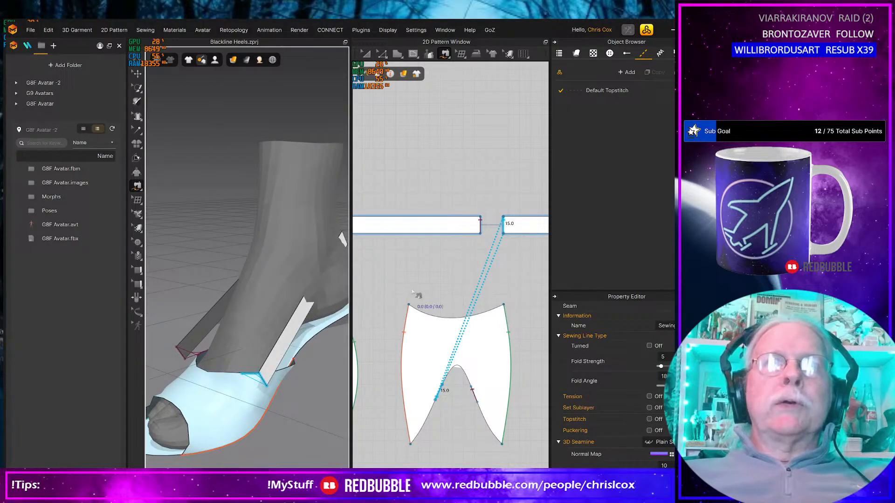
- Sew the outer 15 mm ends of the two mirrored straps together to join them behind the heel
scroll(418, 295, down, 4)
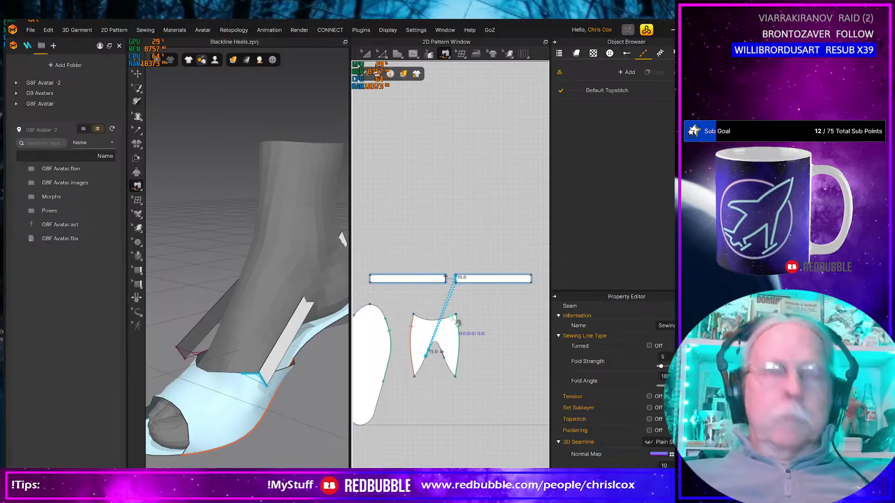
click(370, 281)
click(454, 288)
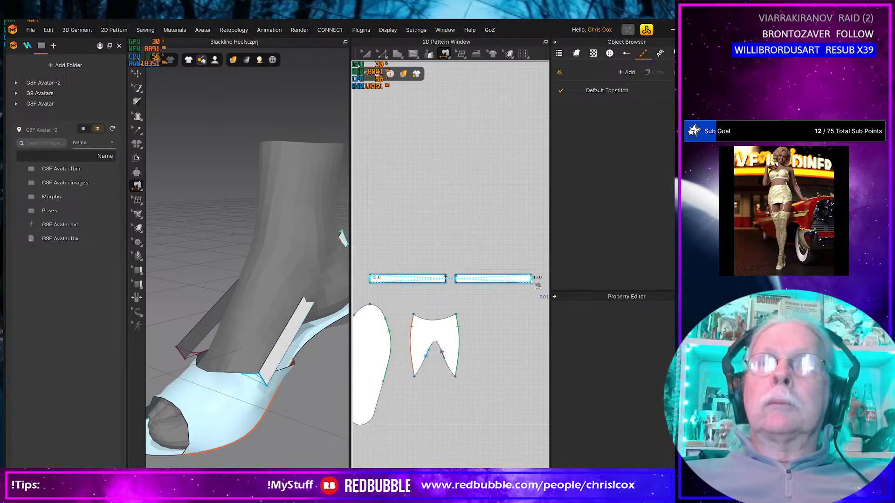
click(537, 285)
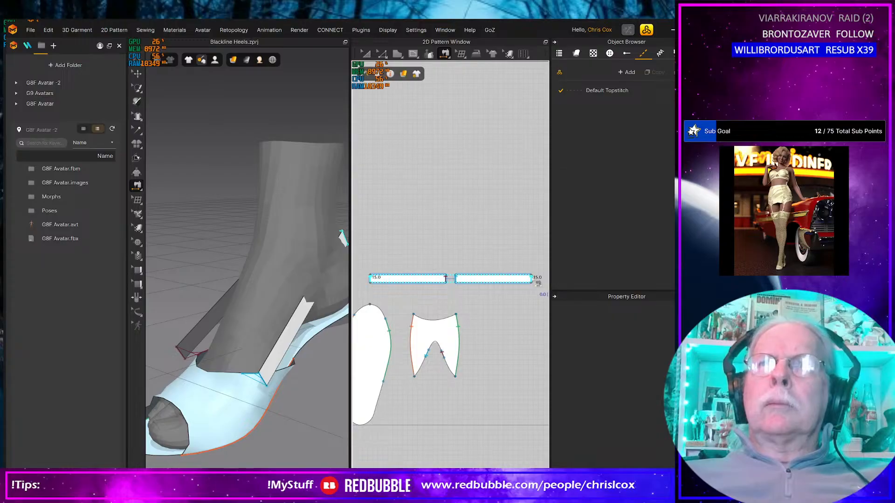
click(532, 278)
- Simulate the garment to draw the sewn straps against the foot
middle_drag(170, 348, 166, 338)
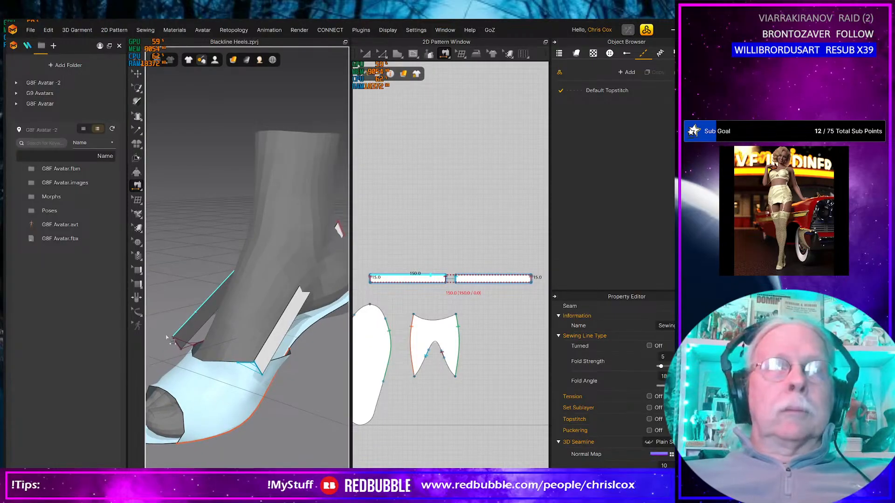
right_drag(167, 337, 91, 342)
key(space)
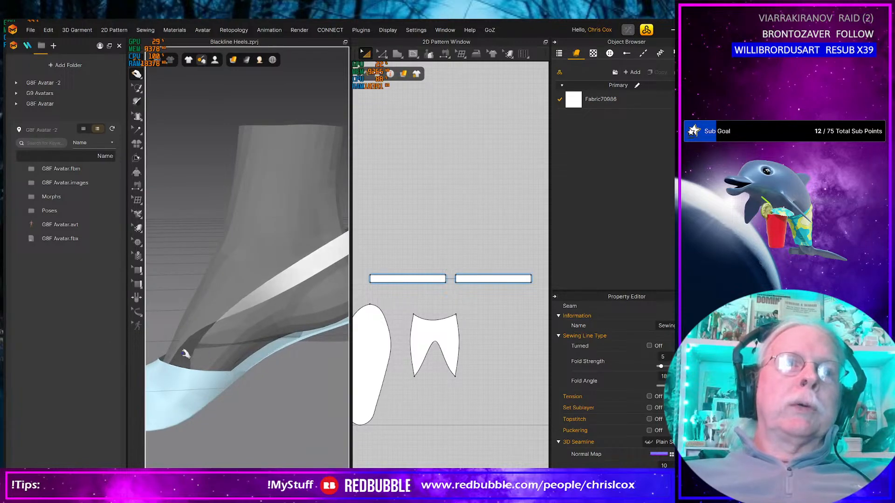
click(184, 353)
right_drag(295, 382, 256, 379)
- Reverse the sewing direction of the seam joining the second strap to the toe piece
key(n)
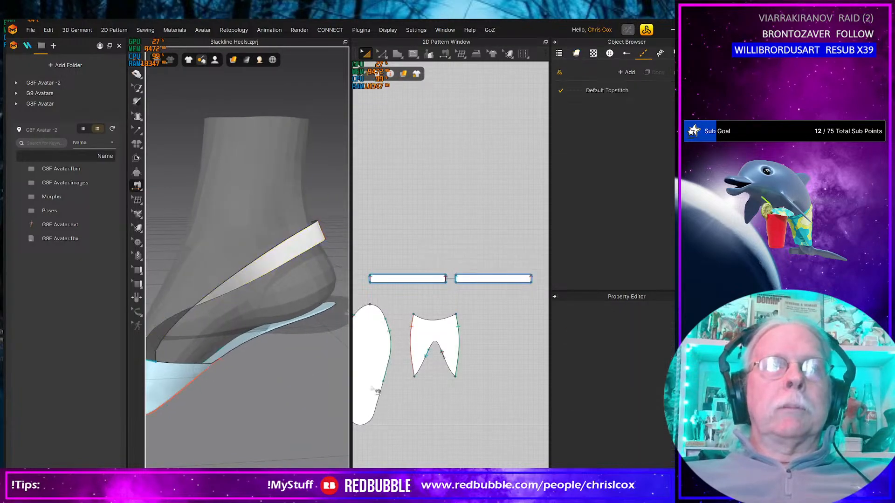
middle_drag(414, 390, 446, 389)
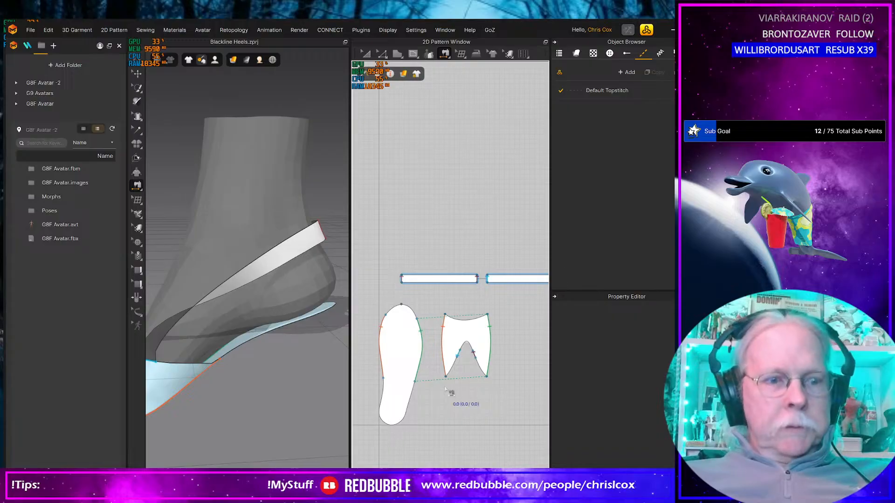
right_click(459, 356)
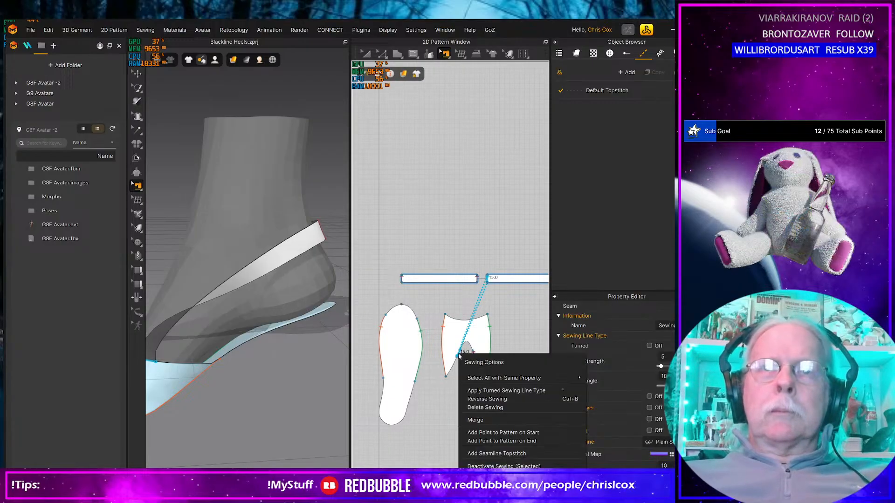
click(483, 399)
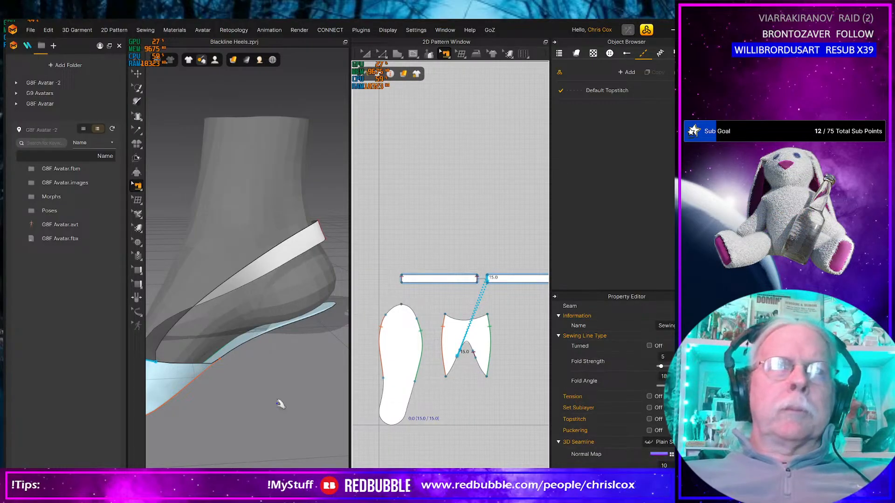
- Run the simulation again and pull the strap up at the back of the heel
key(space)
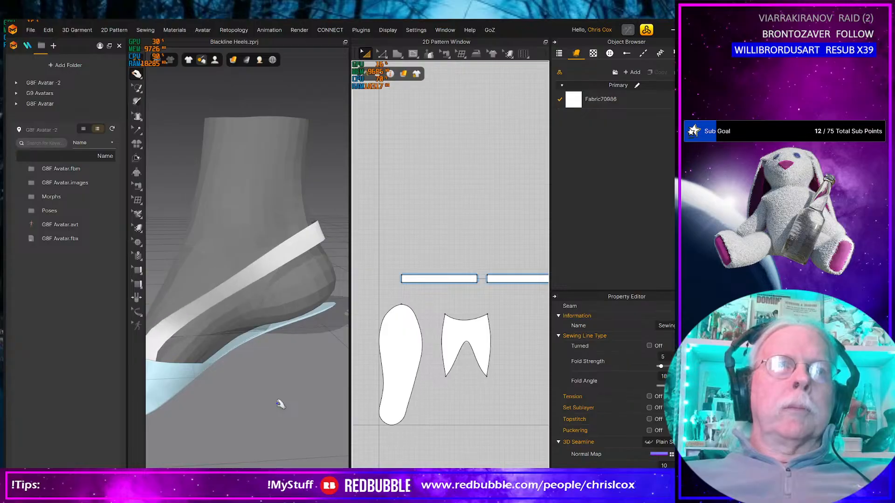
right_drag(277, 404, 245, 400)
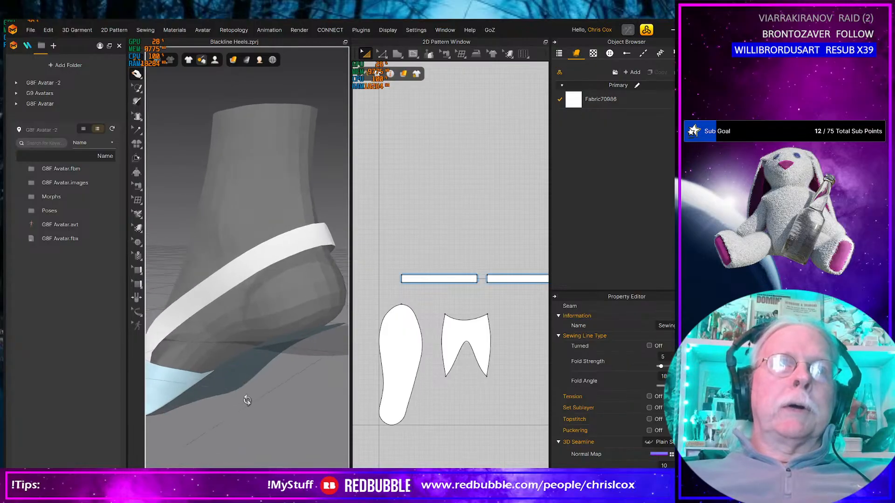
click(319, 232)
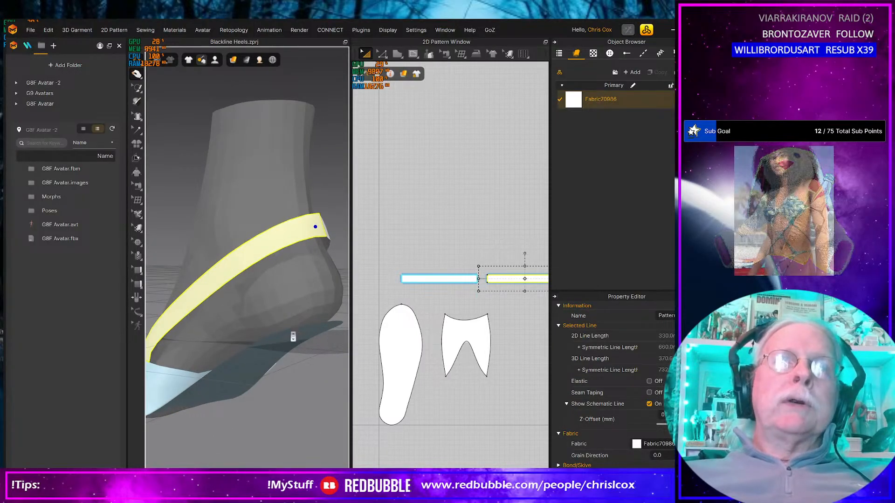
right_drag(293, 336, 149, 362)
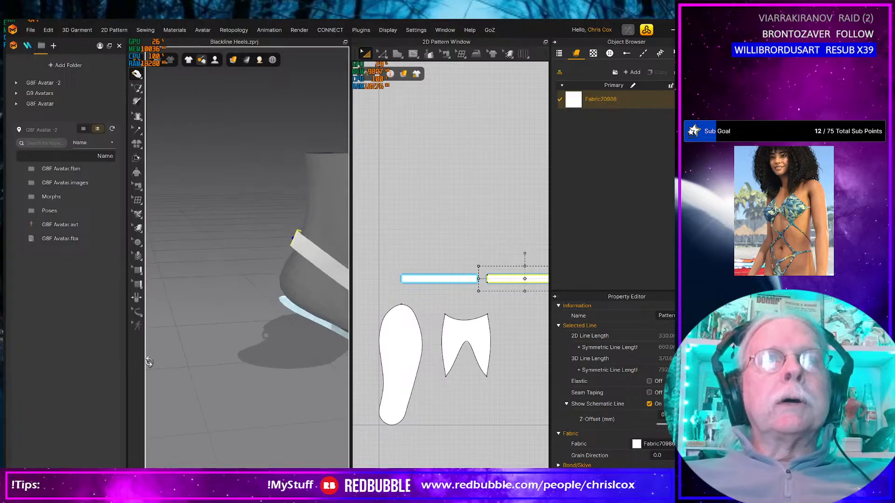
middle_drag(252, 372, 209, 369)
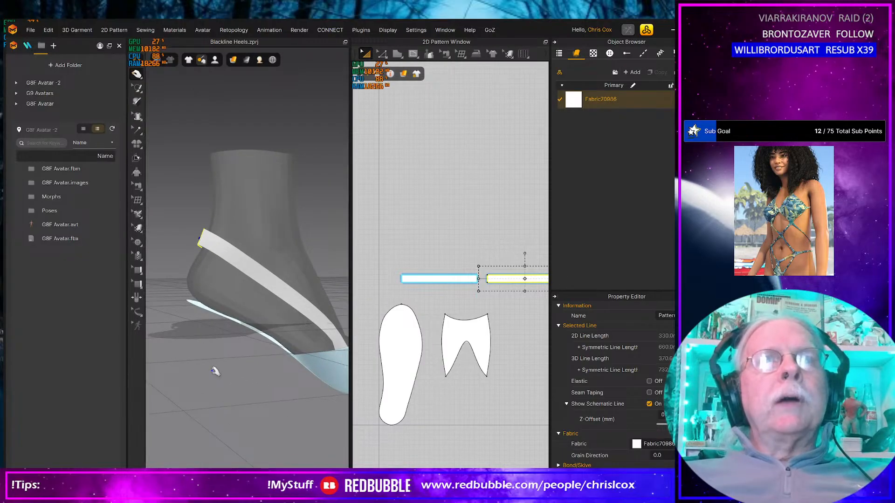
- Switch to the browser to examine the Anne Klein peep toe slingback reference photo, and return to the shoe to compare the strap
key(alt+Tab)
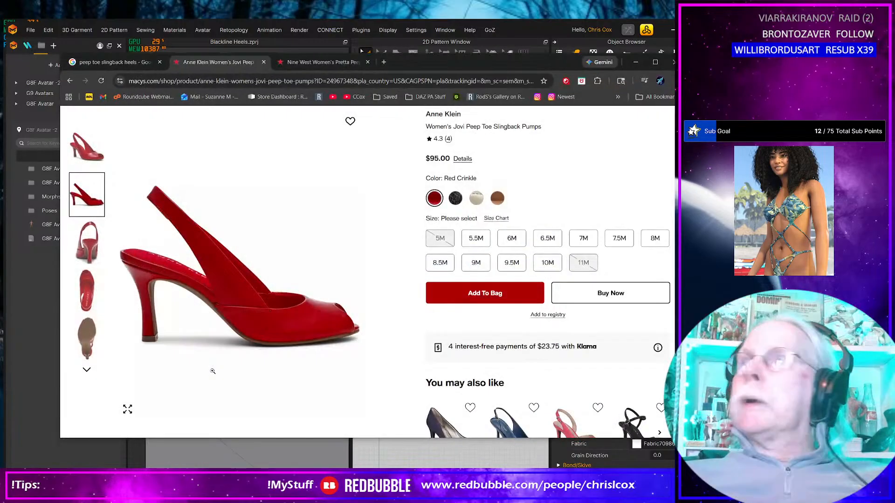
key(alt+Tab)
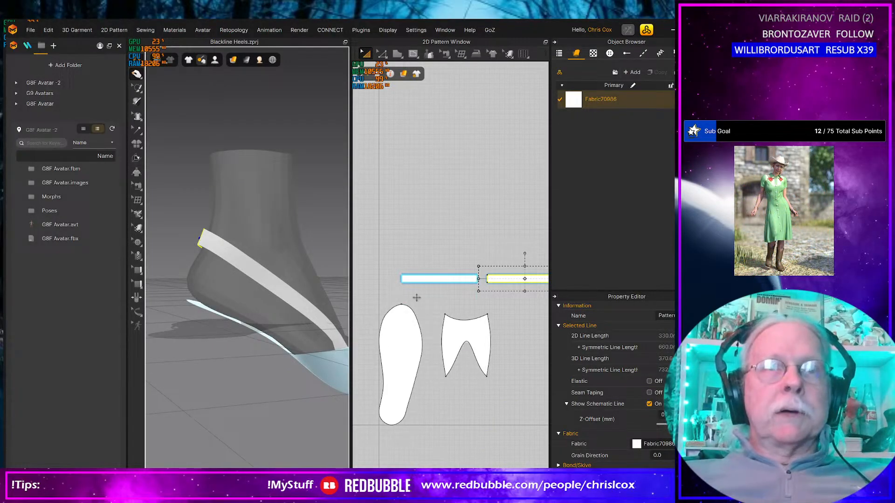
middle_drag(315, 345, 269, 334)
right_drag(269, 340, 236, 343)
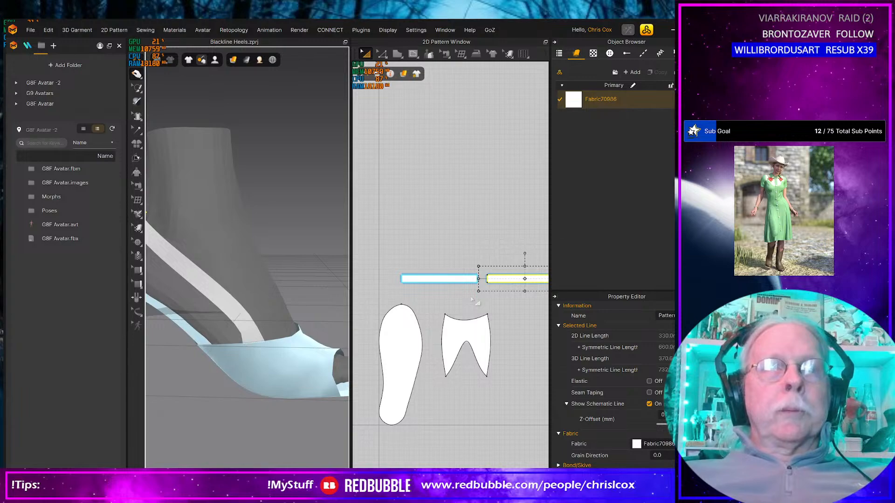
- Move the mirrored straps' lower inner corner down and outward, widening the strap into an angled end with a corner of about 122.5°
scroll(428, 381, up, 6)
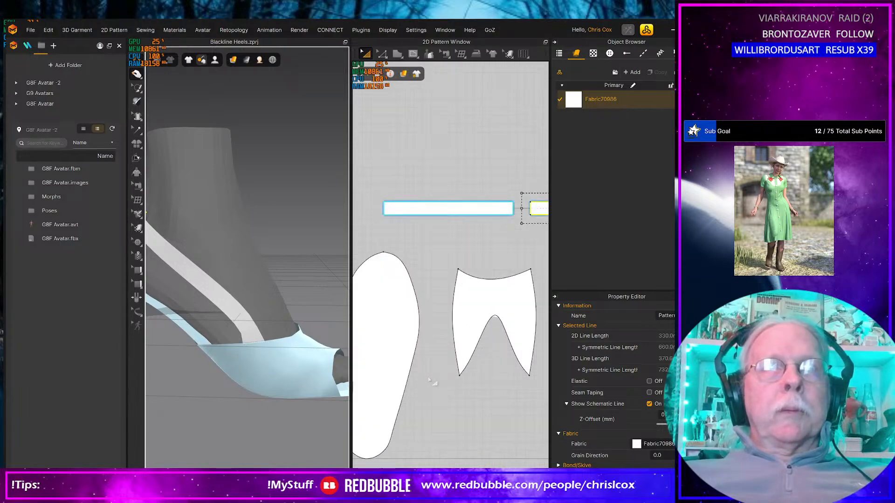
click(515, 243)
key(z)
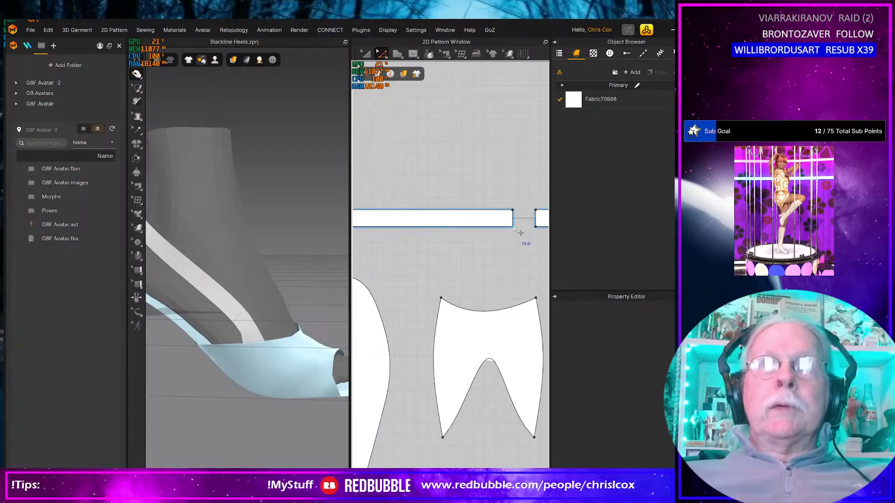
drag(514, 227, 475, 251)
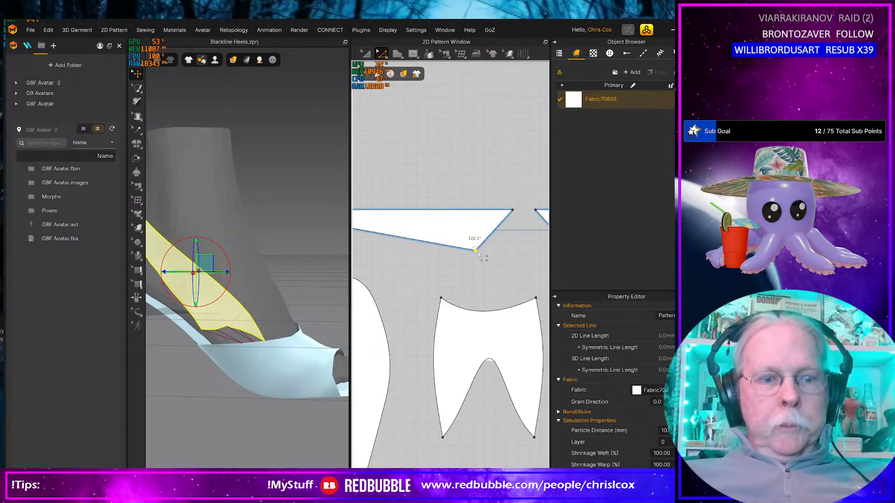
- Slide and lengthen both strap seams along the toe piece's inner curve so they reach its lower tips
key(b)
click(482, 247)
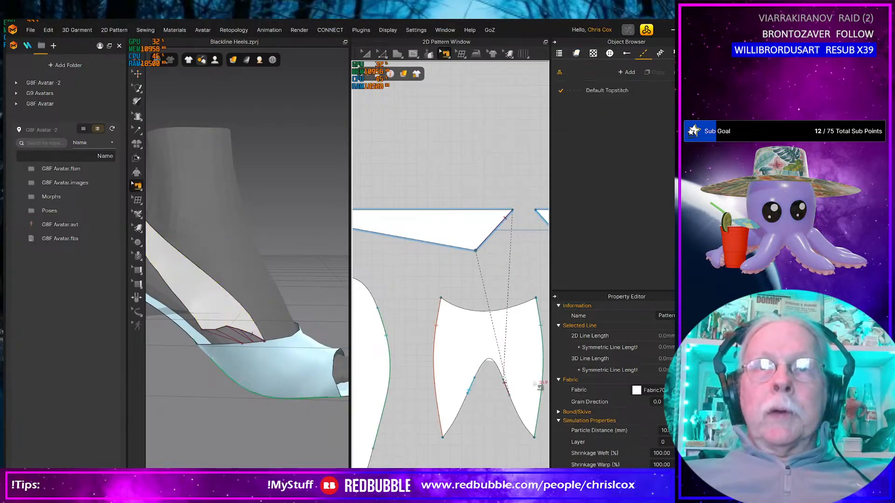
click(510, 397)
drag(512, 401, 523, 425)
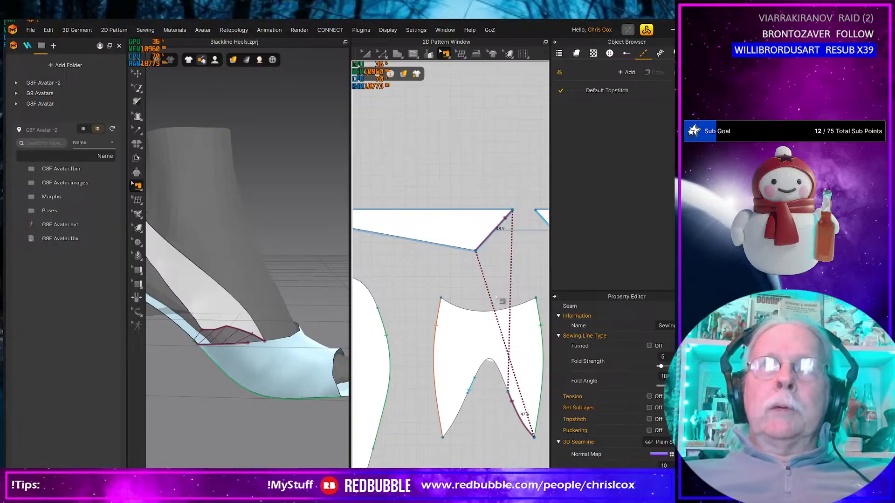
drag(468, 393, 457, 422)
- Simulate the widened straps and check their fit on the foot
scroll(271, 414, down, 4)
middle_drag(273, 393, 273, 410)
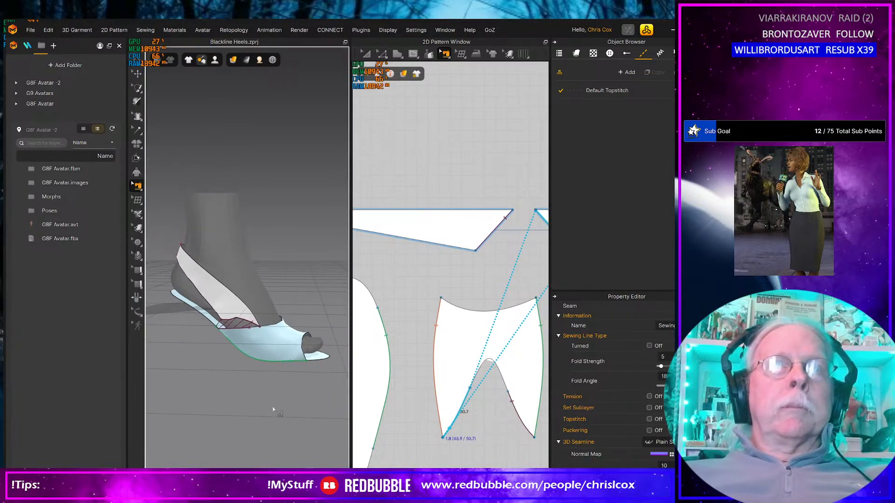
key(space)
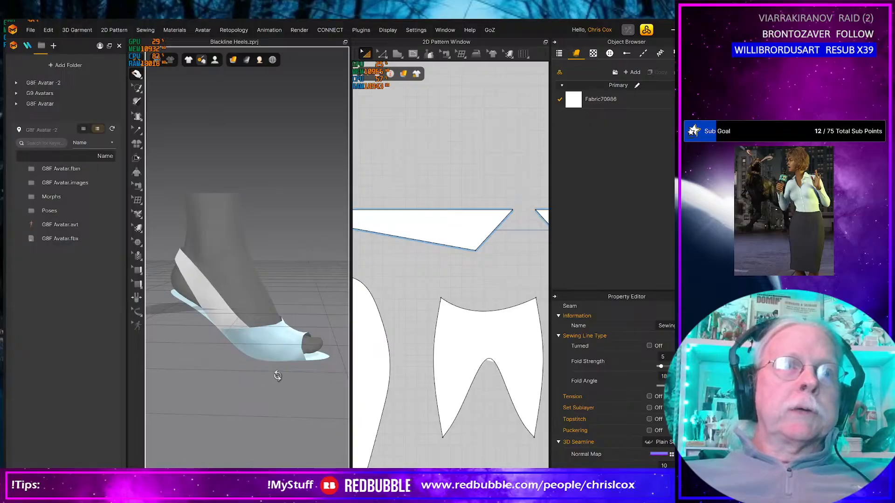
mouse_move(278, 376)
right_down()
mouse_move(306, 377)
mouse_move(210, 380)
mouse_move(275, 380)
right_up()
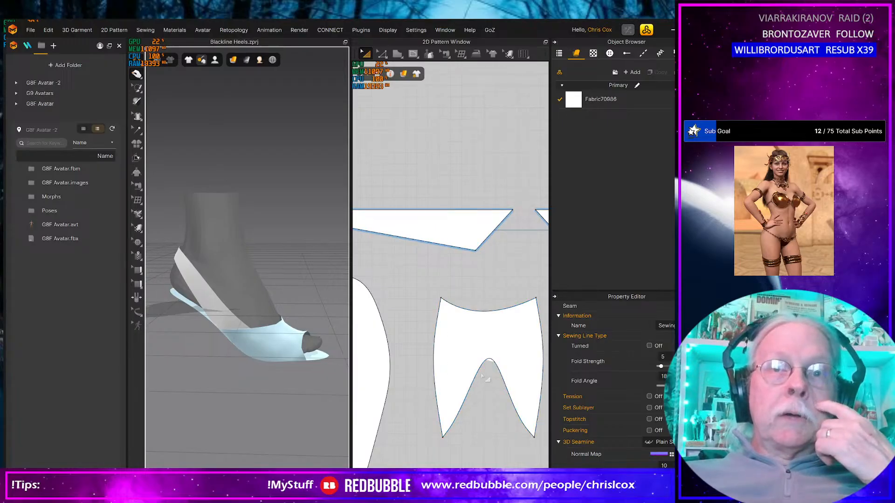
- Move the straps' lower inner corner further down and outward, to a corner angle of about 115°
middle_drag(487, 338, 448, 347)
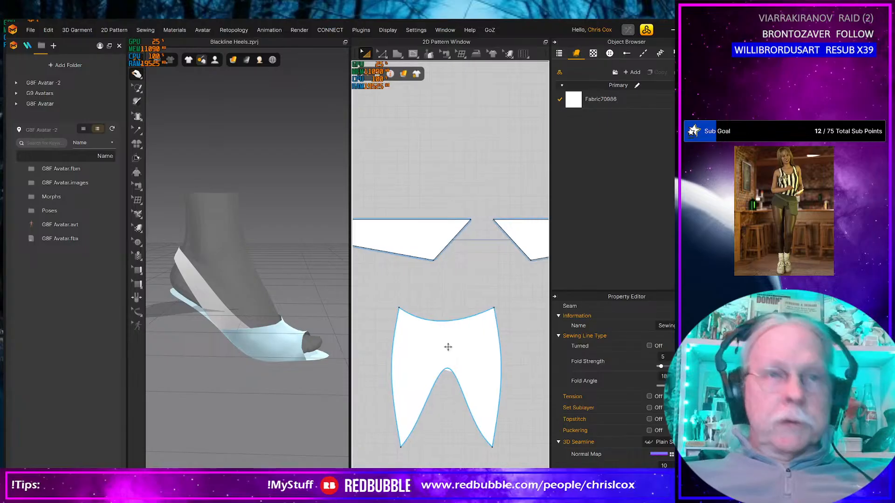
key(z)
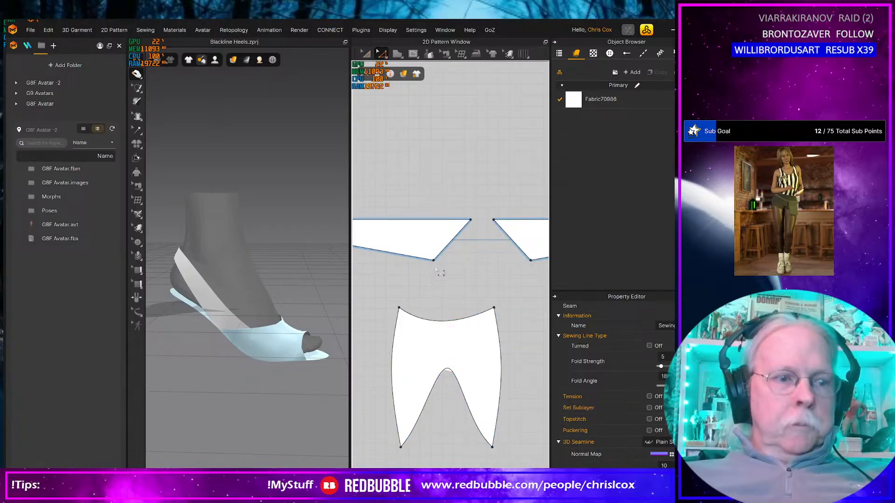
drag(435, 261, 421, 274)
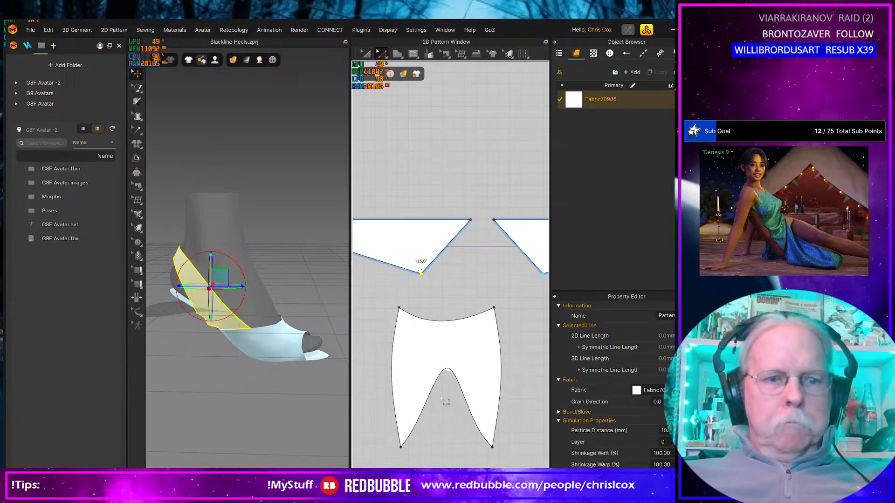
- Extend both strap seams up the toe piece's inner curve to 65.2 mm to match the angled strap ends
key(b)
click(471, 409)
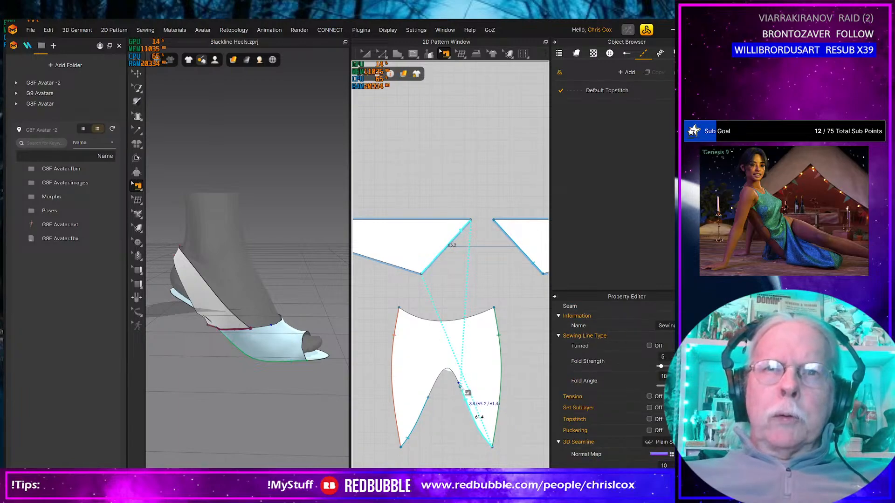
click(461, 393)
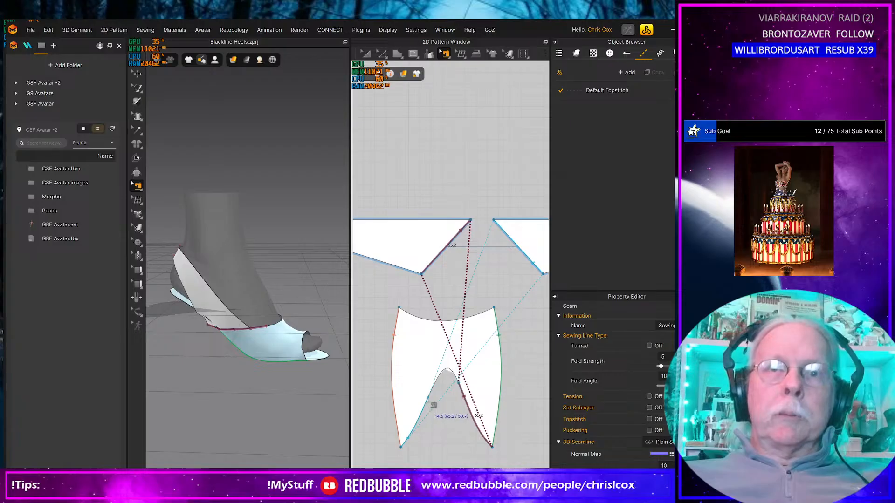
click(434, 403)
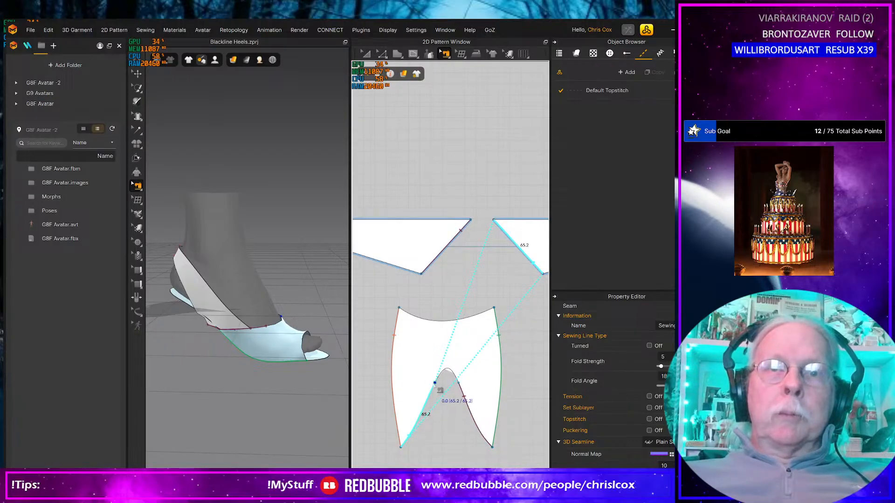
- Simulate the angled straps with their extended seams and check the fit around the toe, side and heel of the foot
right_drag(234, 404, 213, 403)
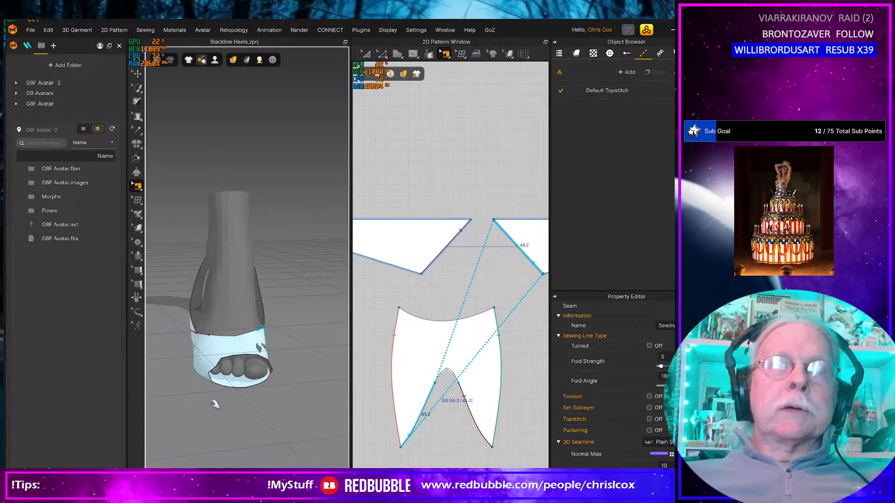
key(space)
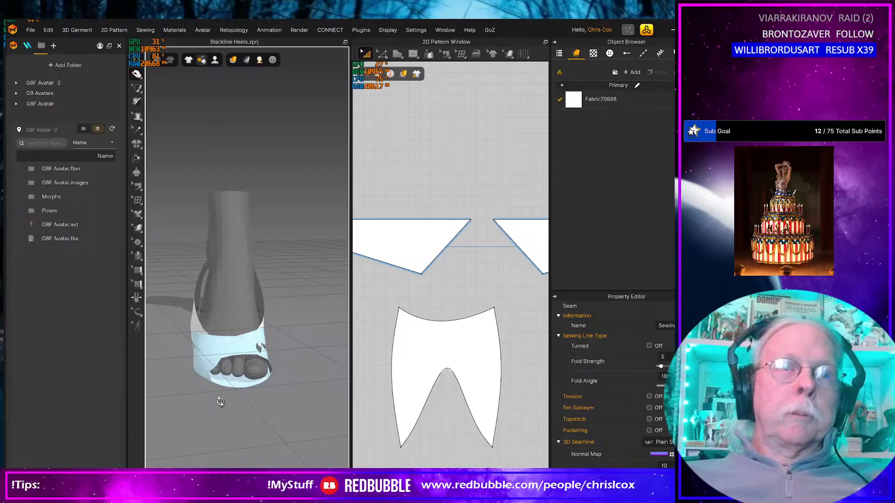
right_drag(220, 401, 273, 407)
click(256, 322)
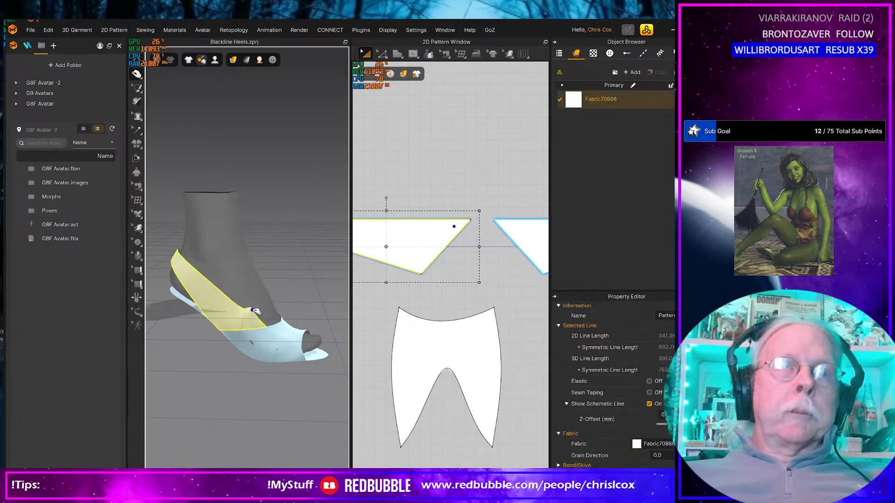
right_drag(256, 322, 355, 328)
right_drag(264, 344, 328, 333)
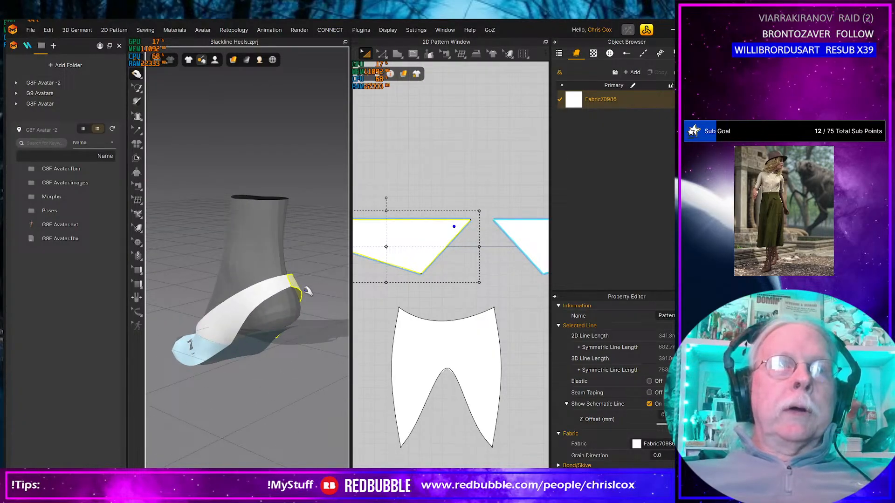
right_drag(307, 291, 300, 317)
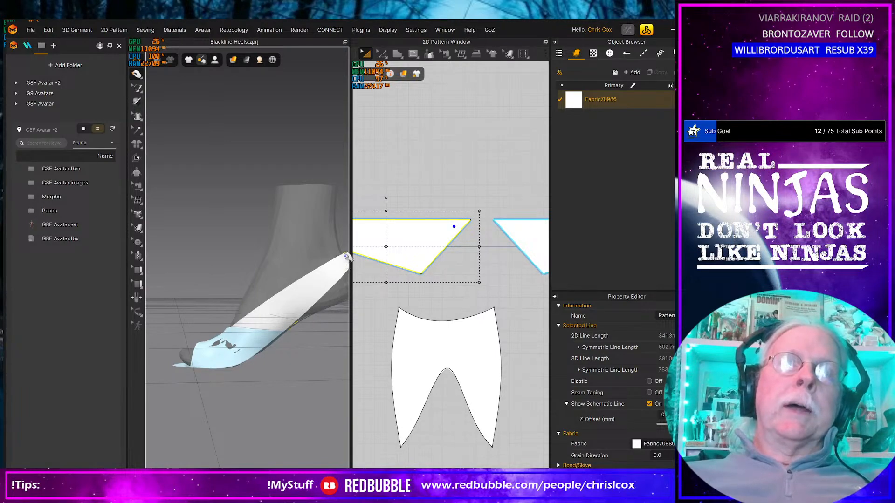
- Try moving the strap's lower heel-end corner up and outward to a 99° angle, and simulate the result
scroll(429, 279, up, 5)
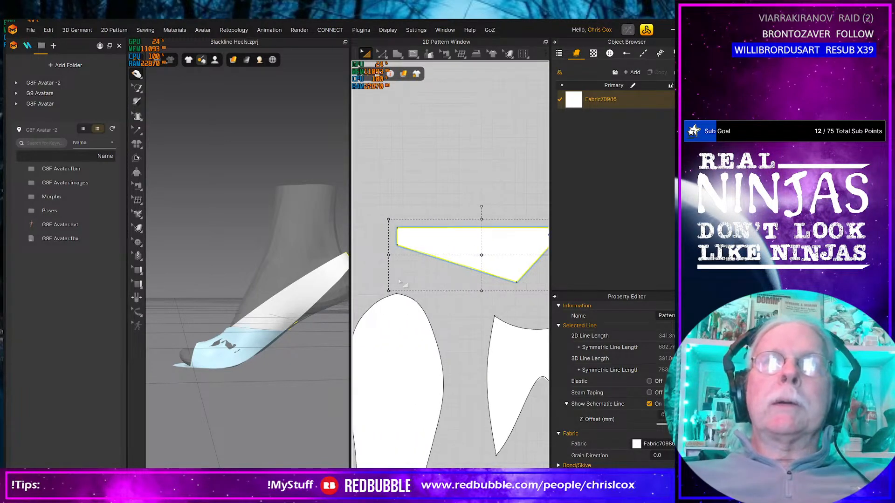
key(z)
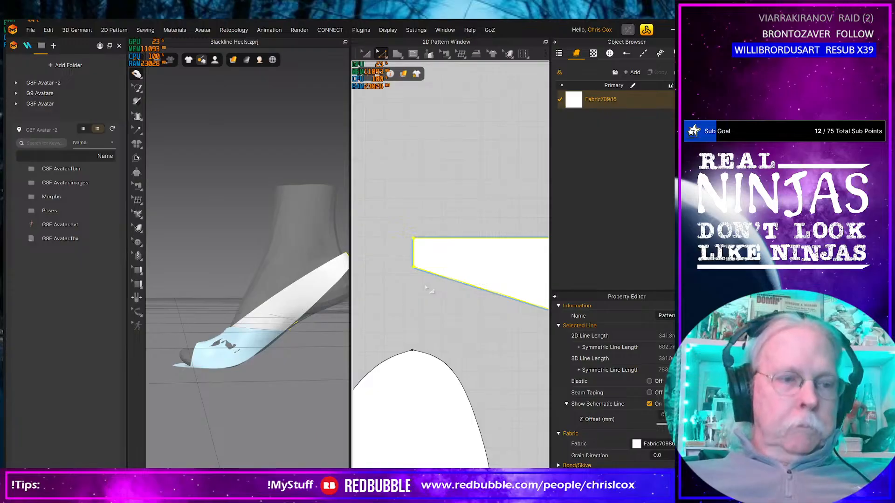
right_drag(307, 309, 259, 320)
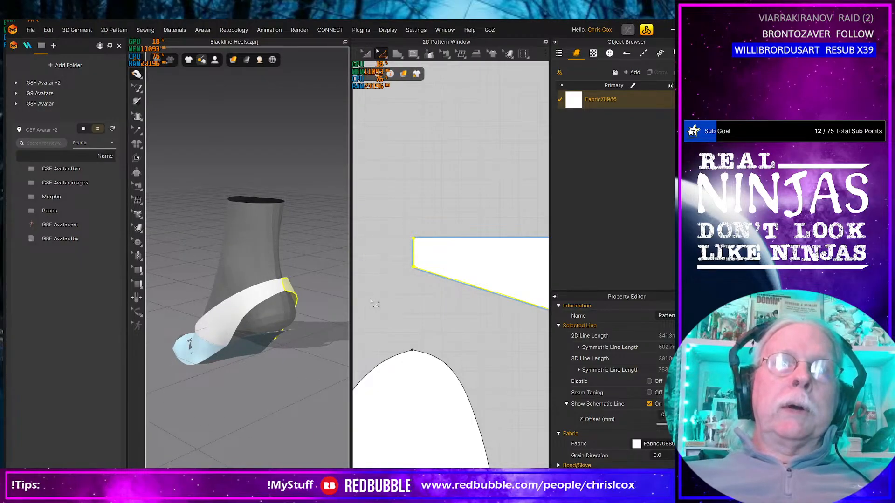
click(414, 269)
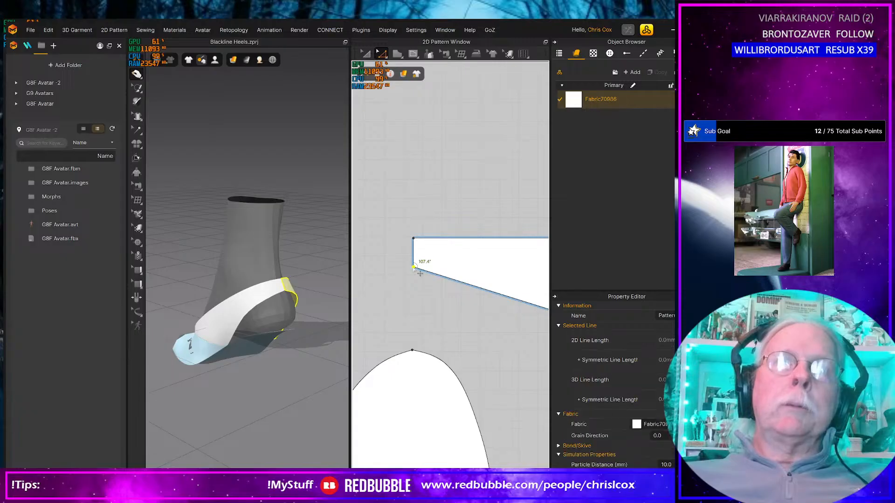
drag(414, 268, 411, 263)
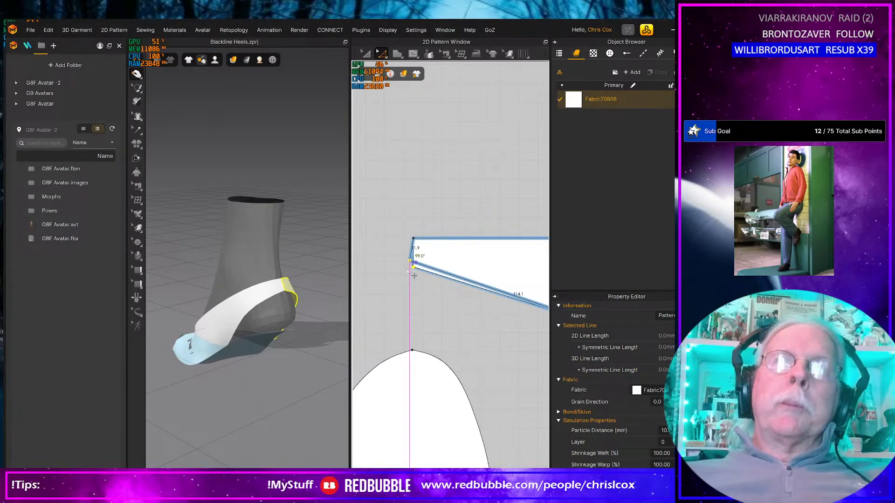
drag(411, 264, 412, 263)
key(space)
middle_drag(478, 318, 383, 312)
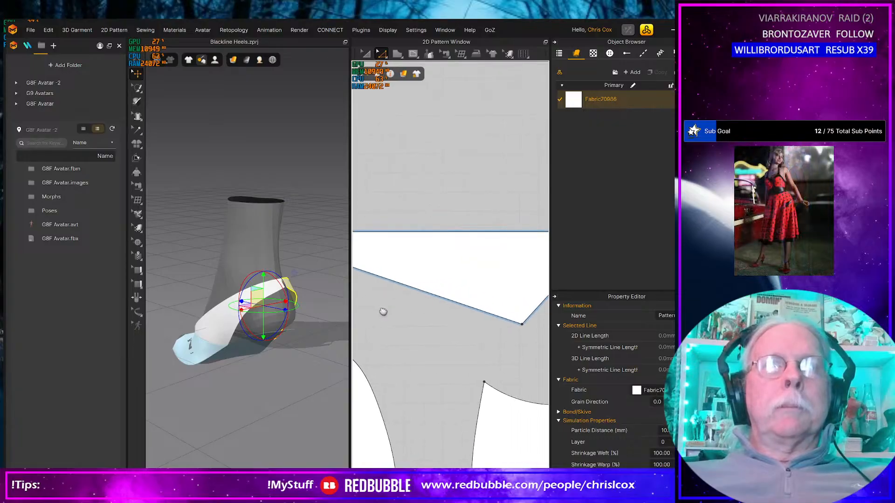
key(space)
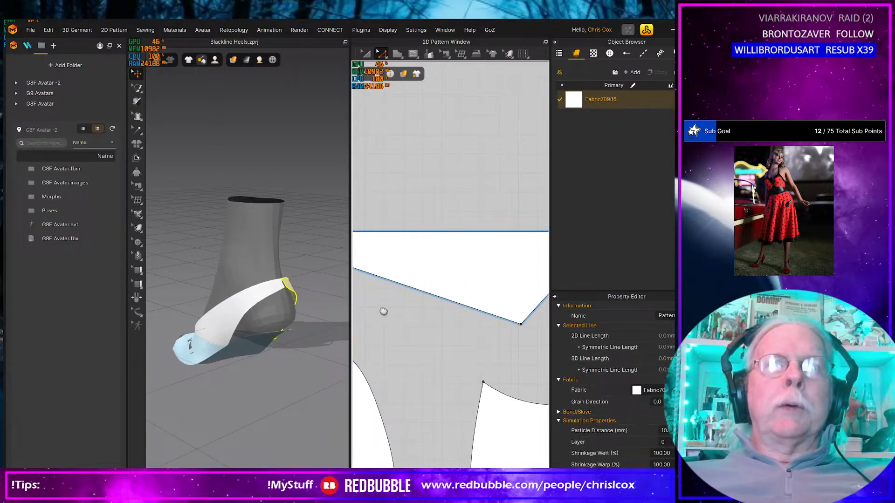
middle_drag(384, 312, 487, 347)
key(space)
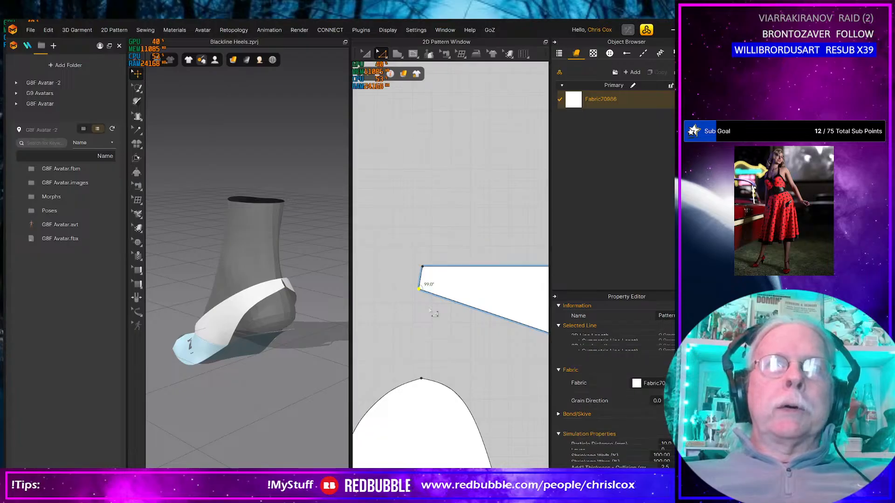
- Undo the corner move, then try shifting the same corner up and inward to a 127.3° angle and undo that too
drag(423, 300, 421, 291)
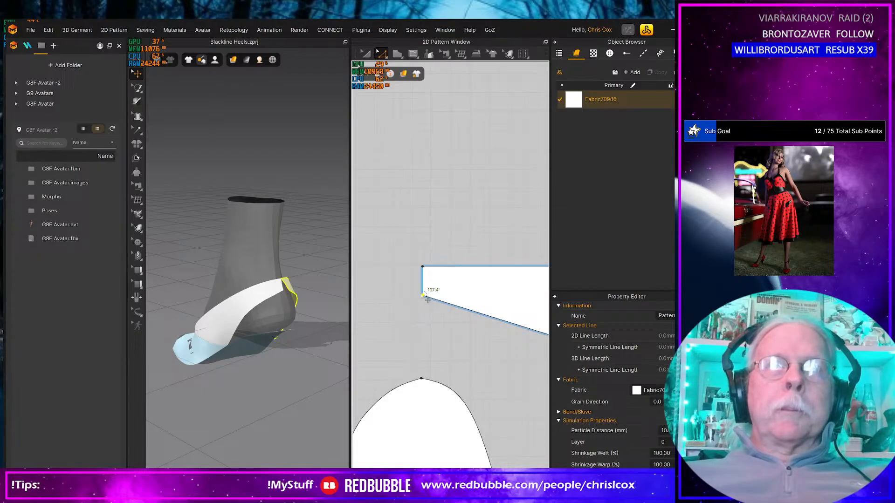
click(424, 296)
drag(429, 301, 431, 291)
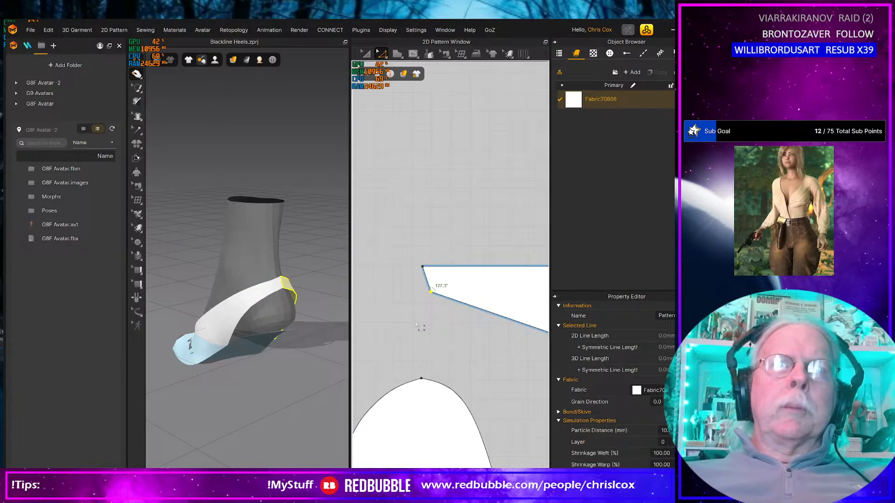
key(ctrl+z)
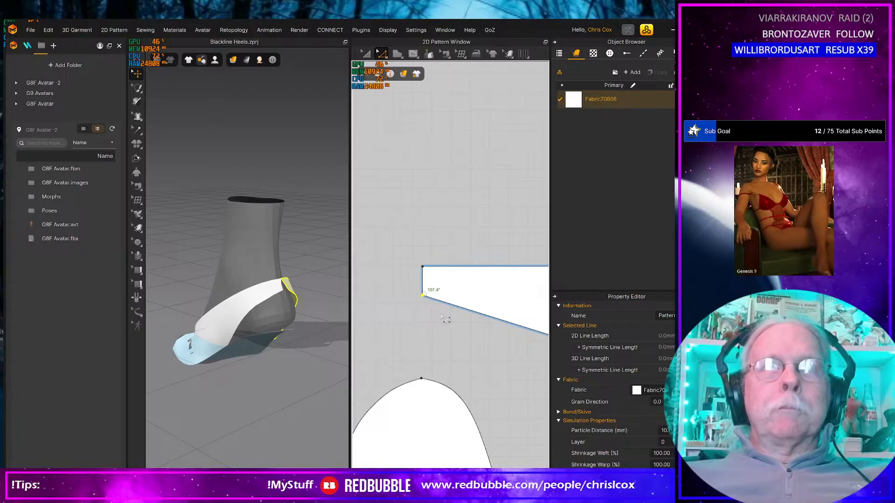
- Raise the strap's lower heel-end corner straight up to a 109.5° angle and bend the lower edge into a concave curve about 117.4 mm long
drag(422, 297, 423, 287)
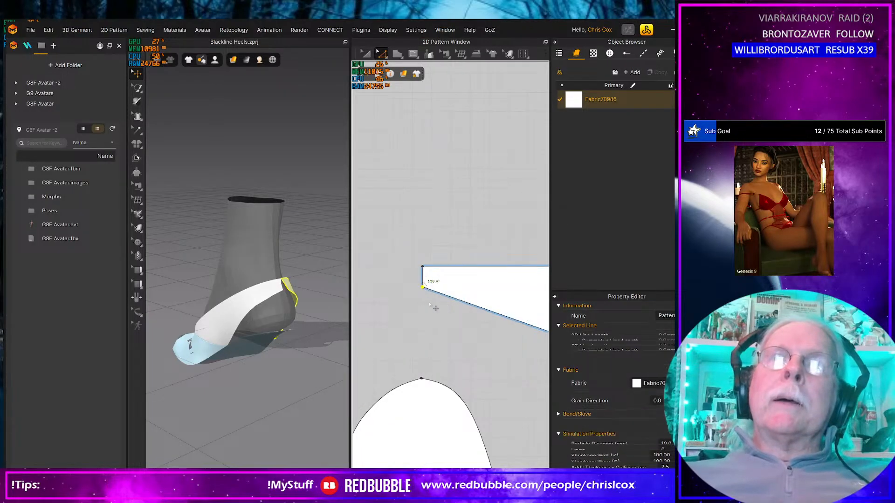
right_drag(448, 340, 372, 323)
scroll(465, 337, down, 2)
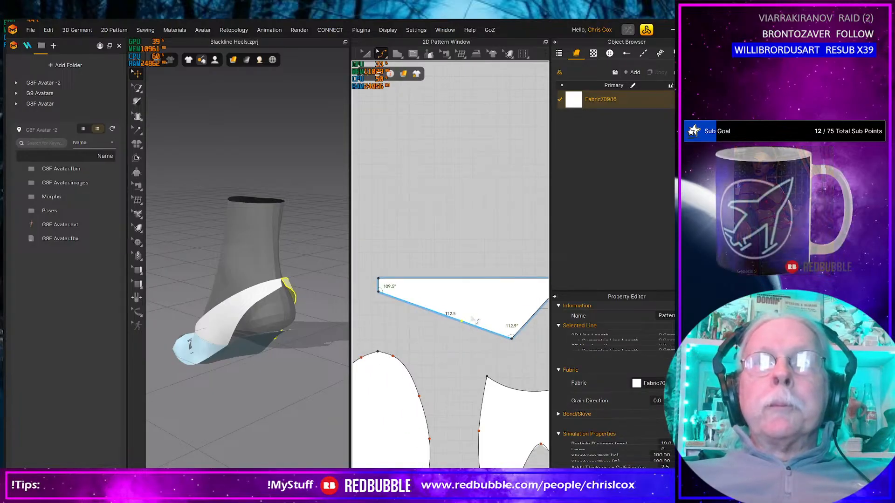
drag(462, 322, 500, 325)
- Simulate the strap with its curved lower edge and check how it sits along the side of the foot
right_drag(275, 365, 178, 355)
key(space)
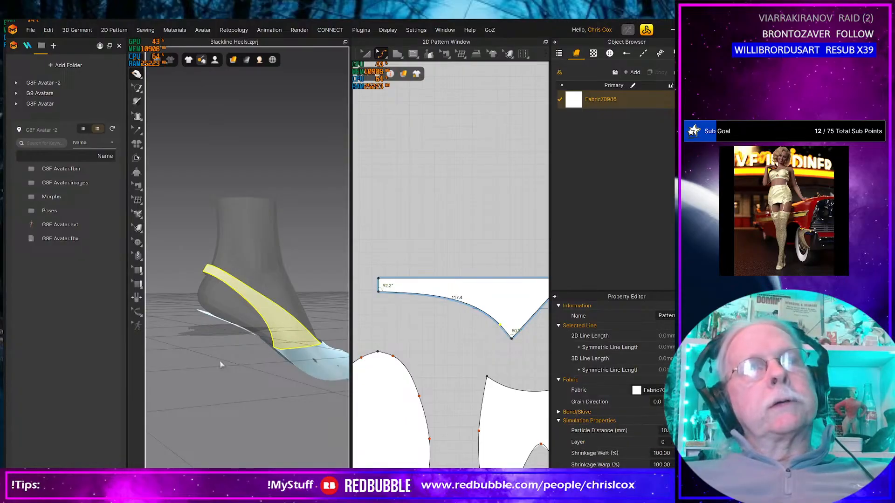
right_drag(245, 379, 214, 379)
- Bend the strap's upper edge into a shallow concave curve about 150.6 mm long, using curve points near both ends
middle_drag(515, 295, 470, 301)
drag(485, 288, 498, 290)
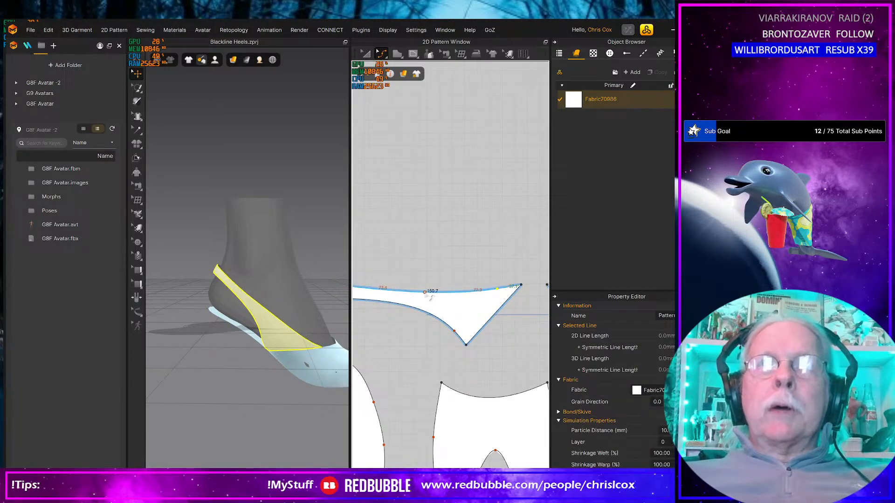
drag(426, 293, 396, 291)
middle_drag(432, 294, 549, 294)
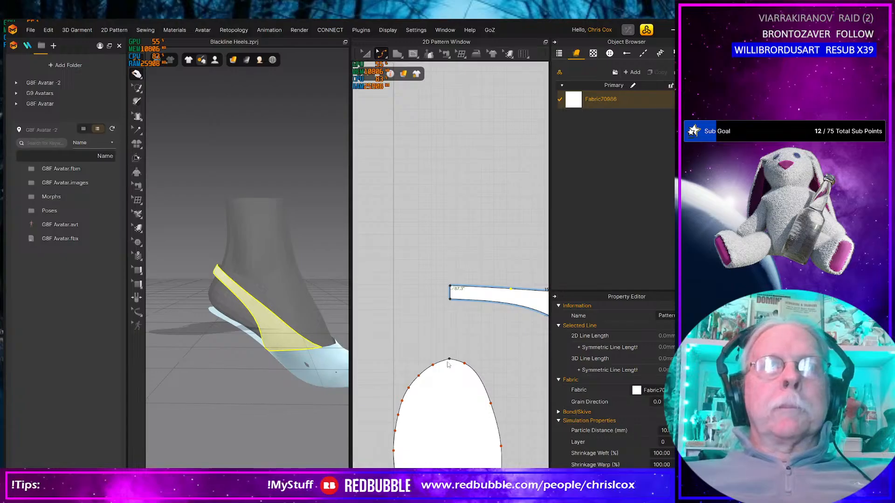
scroll(464, 355, up, 3)
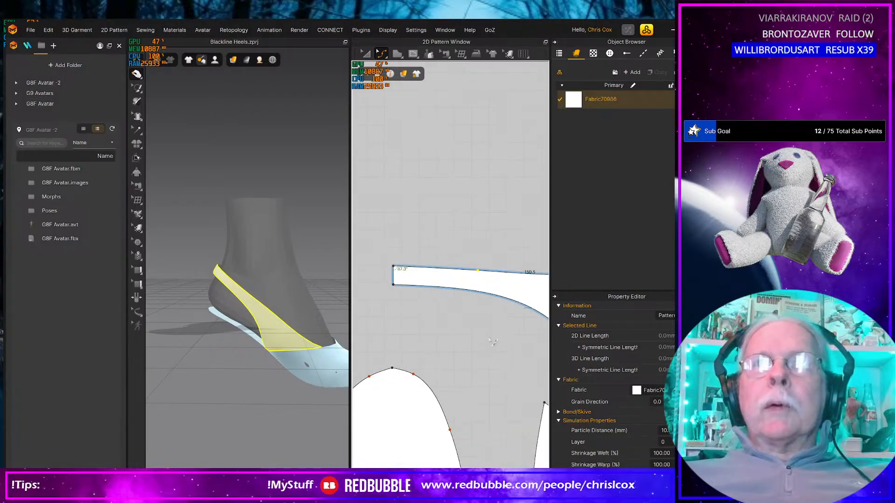
middle_drag(492, 342, 407, 362)
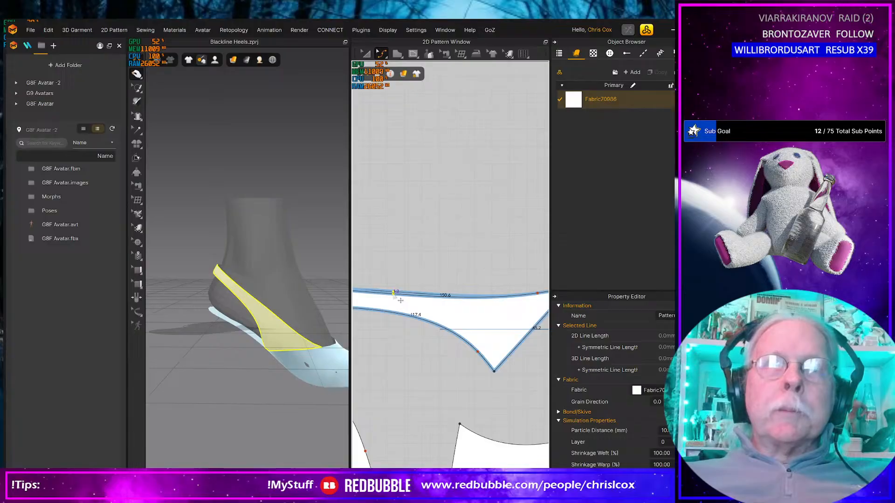
drag(393, 294, 393, 294)
- Simulate the curved straps, inspect them from both sides of the foot, and display the Strain Map
key(space)
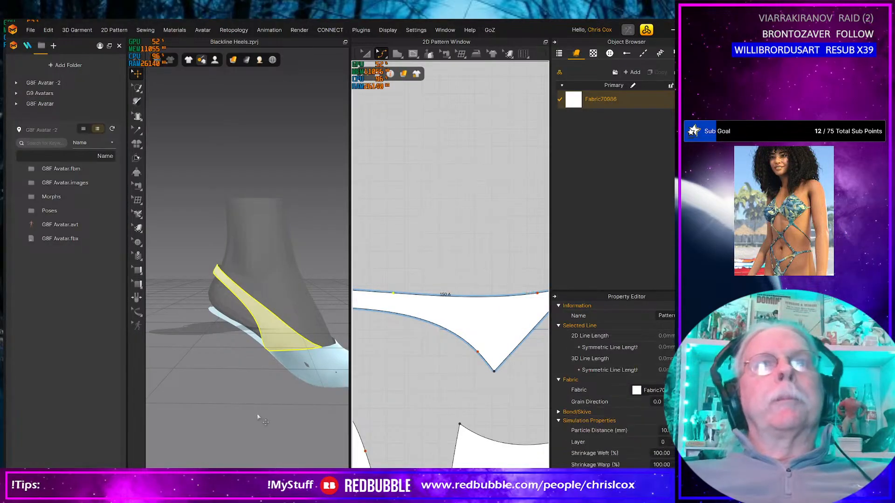
key(space)
right_drag(272, 406, 447, 404)
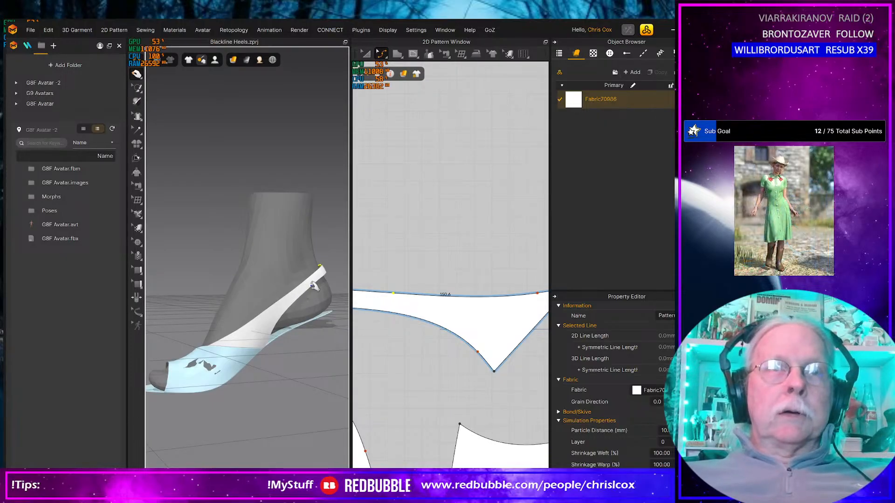
right_drag(306, 293, 496, 363)
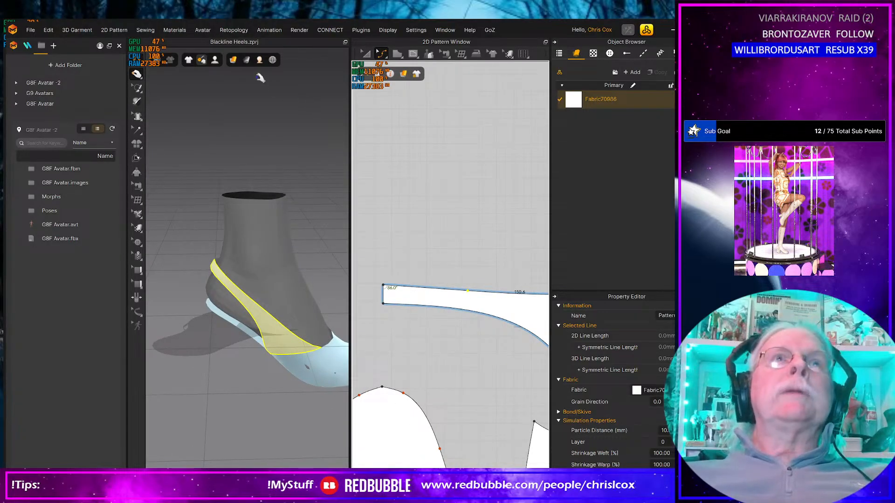
mouse_move(247, 61)
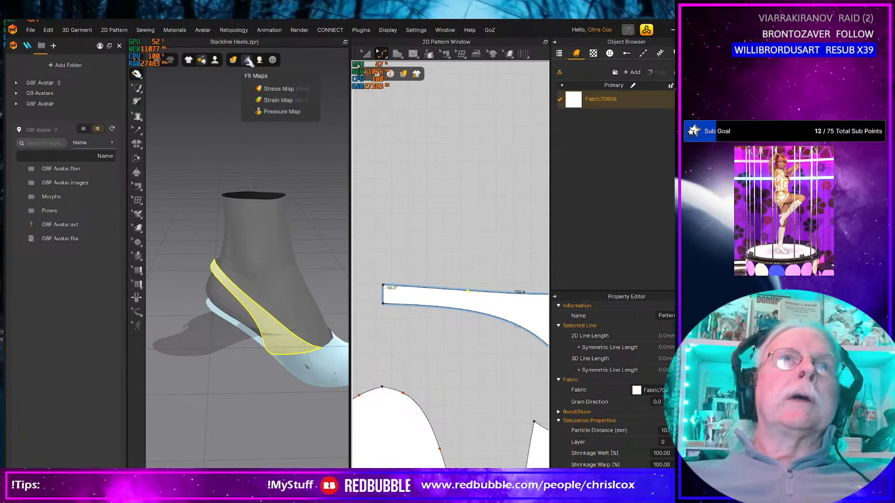
click(276, 101)
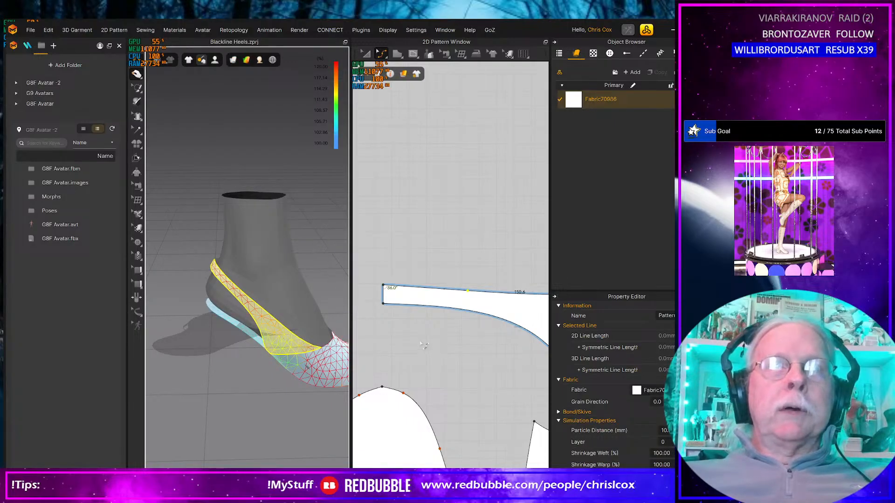
- Shorten the strap by moving both corners of its heel end inward, and check the strain on the foot
middle_drag(440, 342, 464, 342)
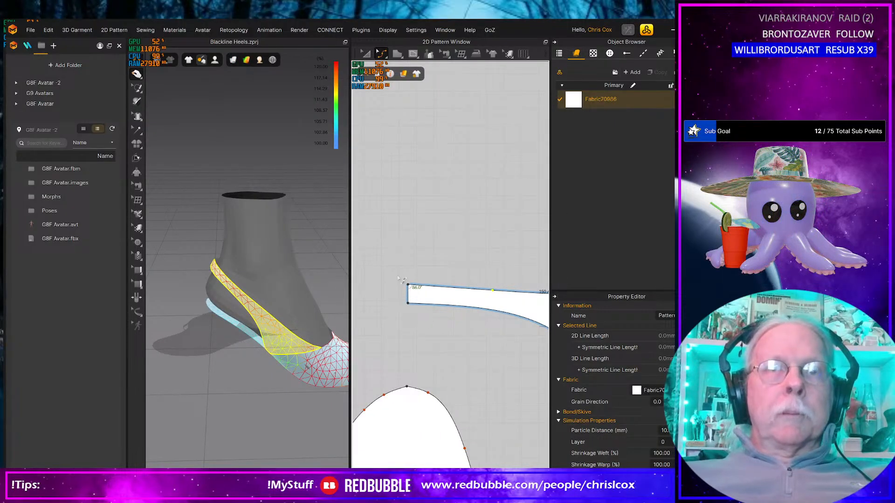
drag(401, 280, 423, 321)
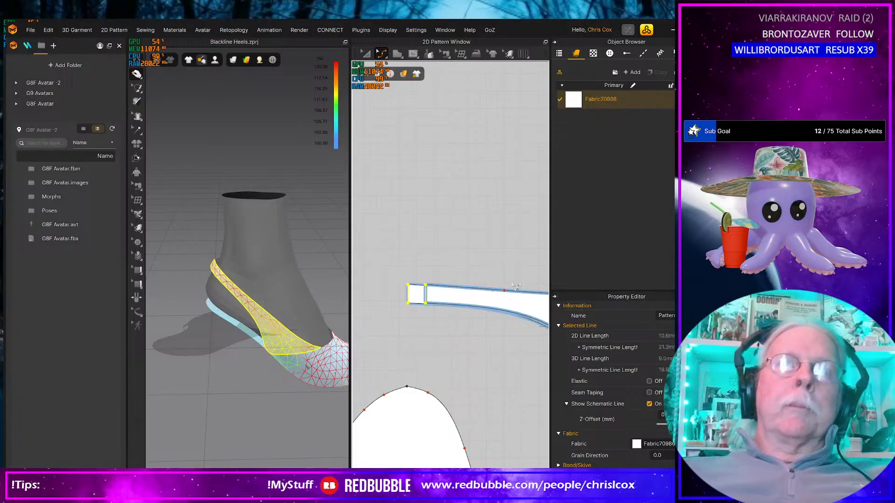
key(Delete)
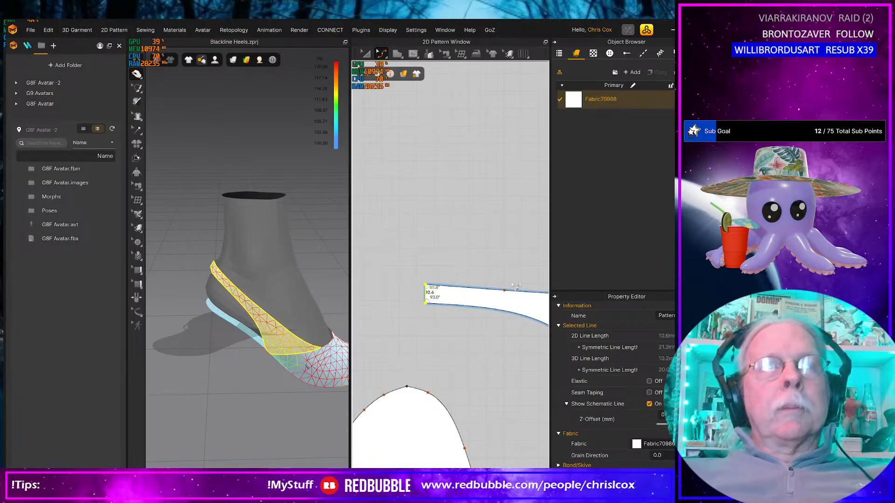
right_drag(358, 339, 352, 314)
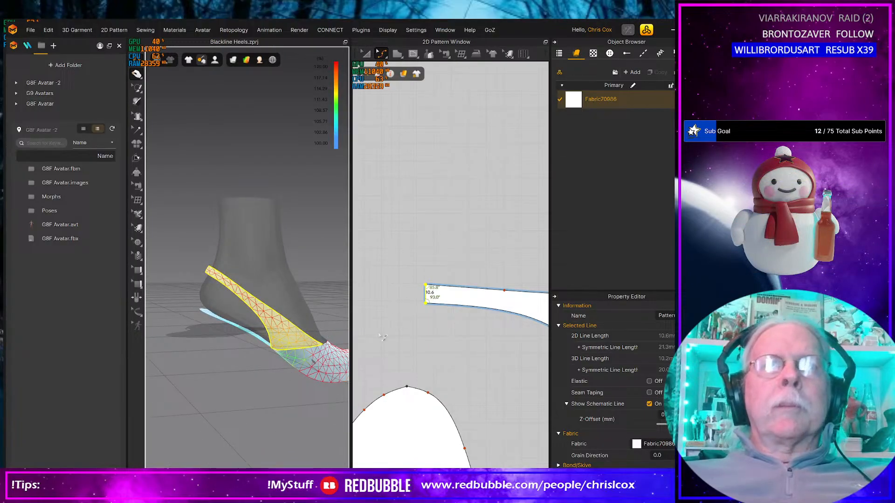
- Move the strap's upper heel-end corner inward to a 103.9° angle and check the slanted end on the foot
click(427, 284)
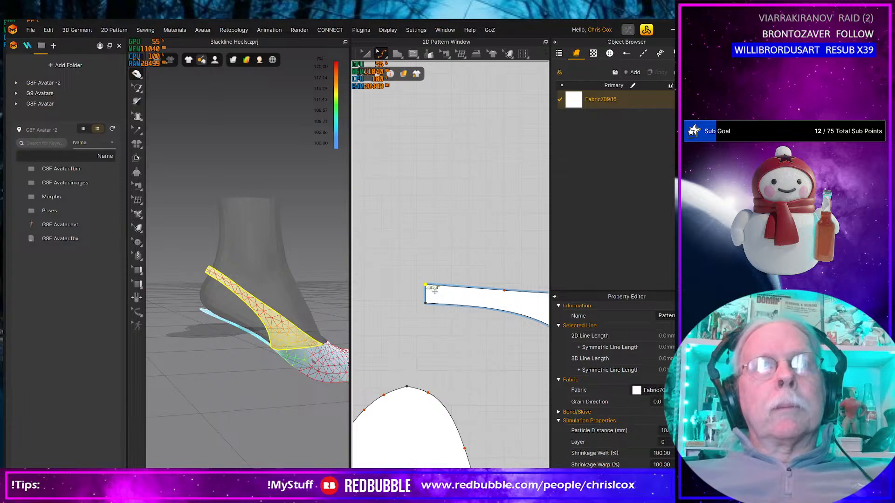
drag(435, 291, 432, 285)
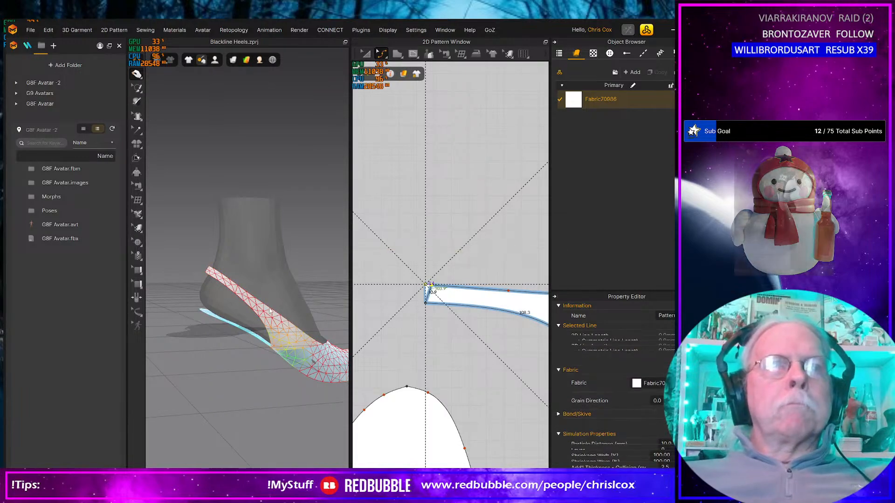
right_drag(271, 308, 239, 304)
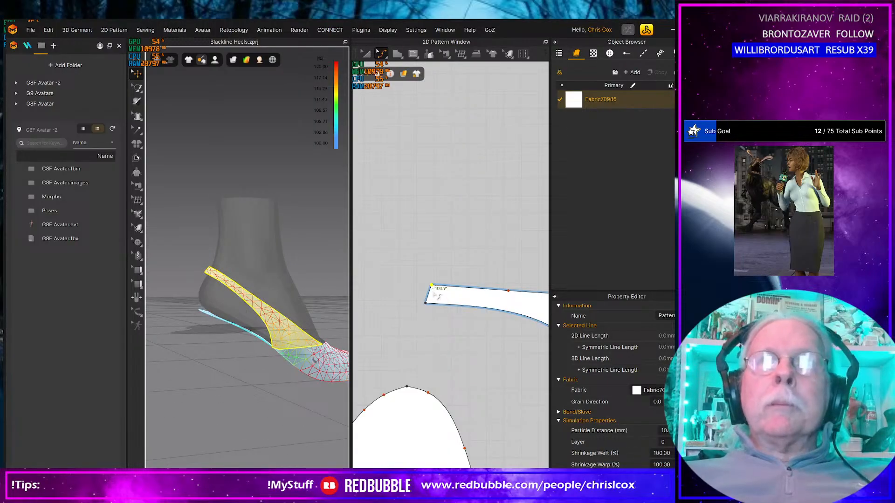
- Straighten the strap's slanted heel end and move the whole end edge inward to shorten the strap
drag(437, 295, 415, 305)
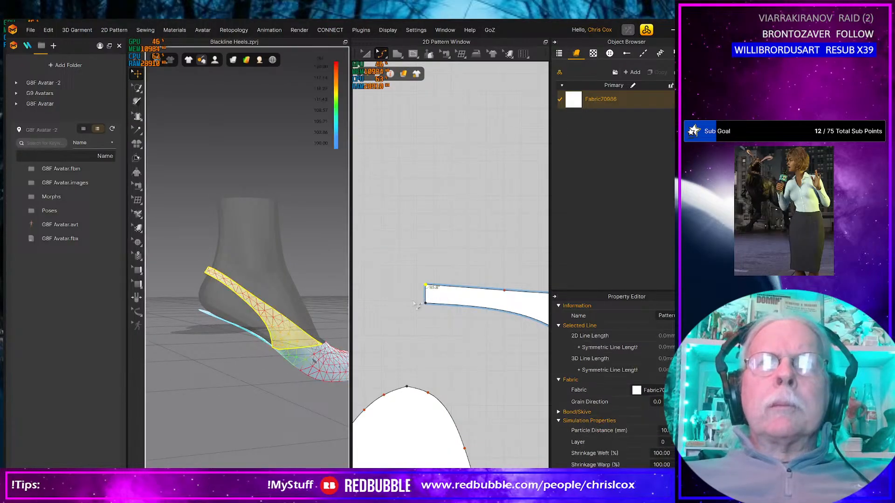
click(426, 294)
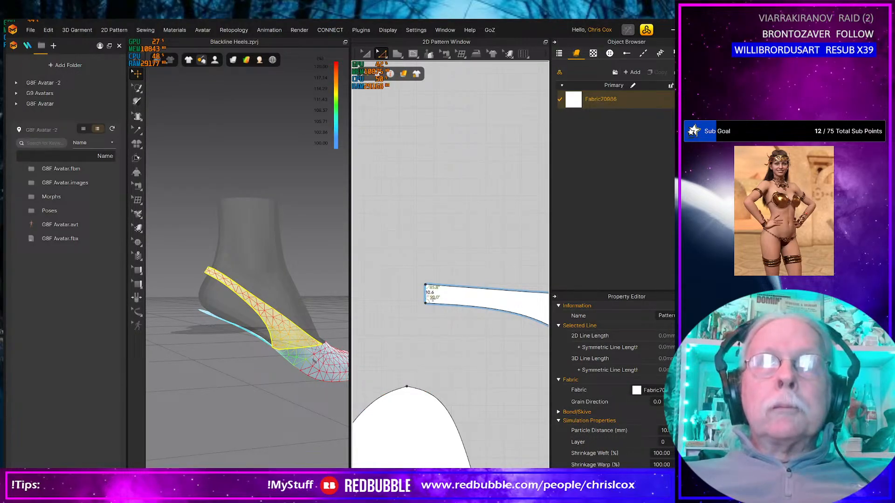
click(426, 295)
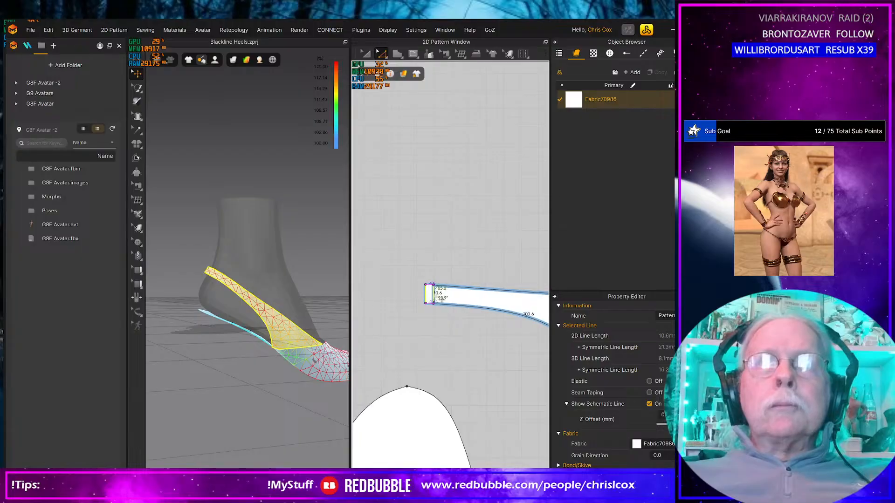
drag(442, 300, 449, 301)
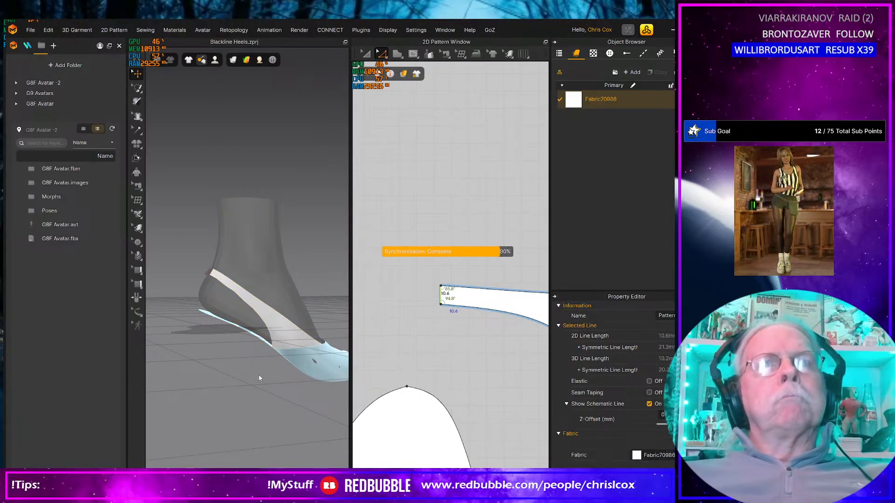
- Simulate the shortened straps and pull their heel ends up into place around the back of the foot, checking both sides
key(space)
click(290, 336)
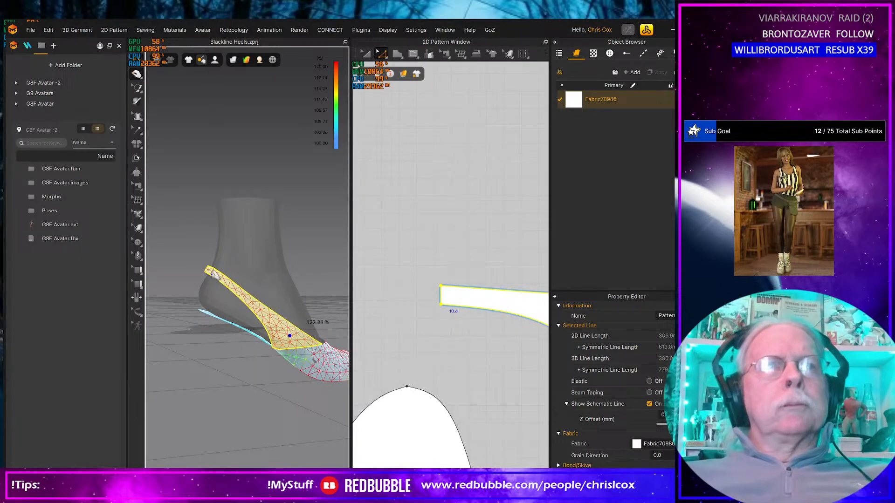
drag(213, 274, 211, 261)
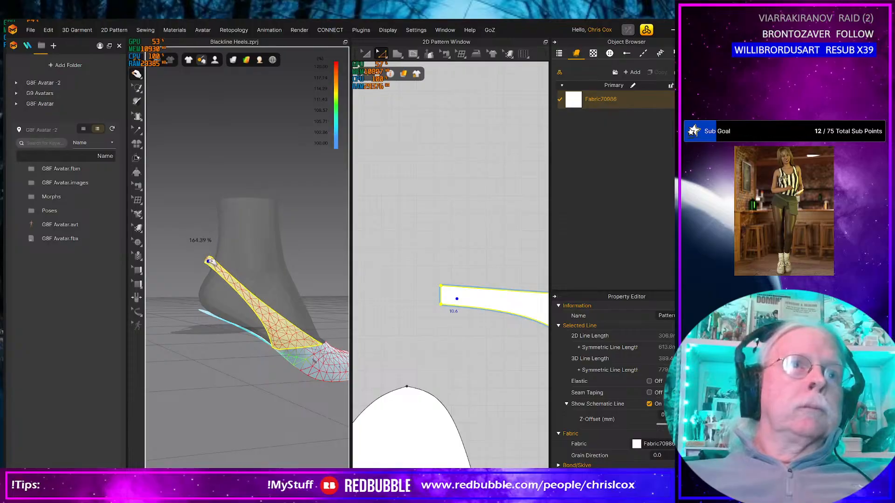
right_drag(230, 270, 308, 273)
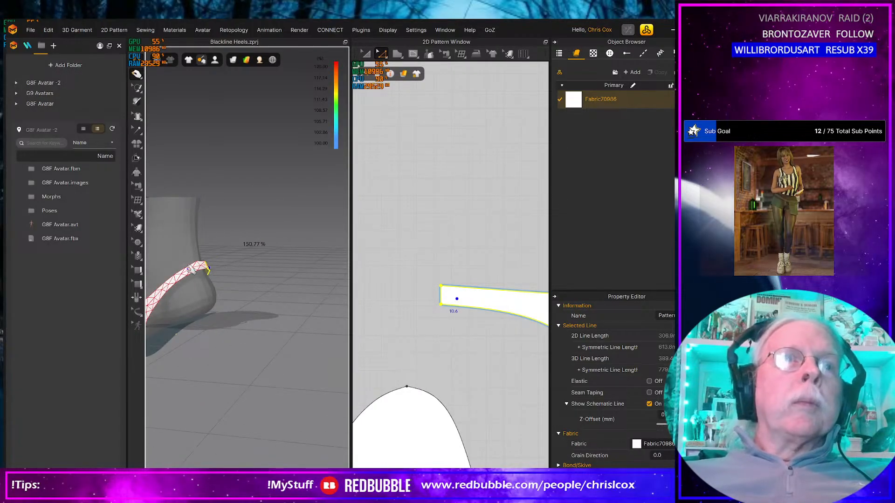
mouse_move(192, 270)
mouse_down()
mouse_move(208, 273)
mouse_move(209, 264)
mouse_move(202, 269)
mouse_up()
right_drag(202, 270, 213, 270)
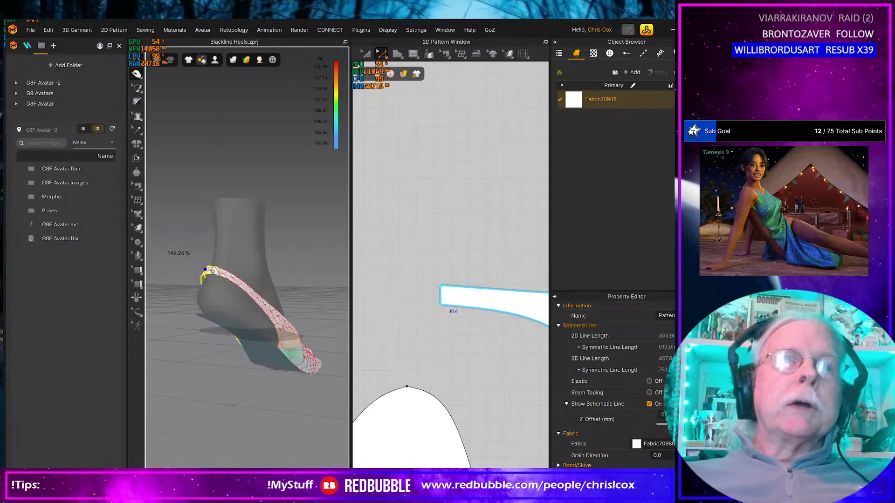
drag(218, 271, 214, 268)
right_drag(215, 269, 254, 308)
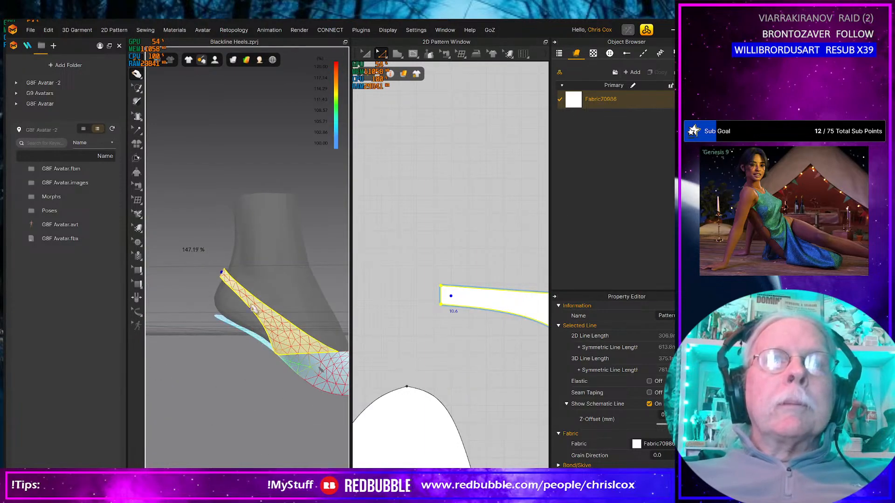
- Set the Mesh Type of all the shoe's pattern pieces to Quad (Optimized)
scroll(432, 359, down, 5)
middle_drag(454, 382, 428, 309)
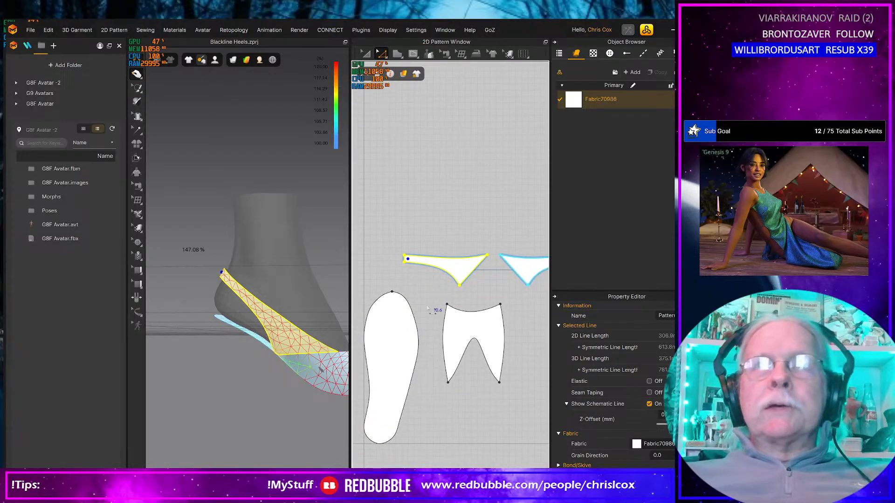
scroll(429, 310, down, 2)
key(ctrl+a)
scroll(608, 407, down, 3)
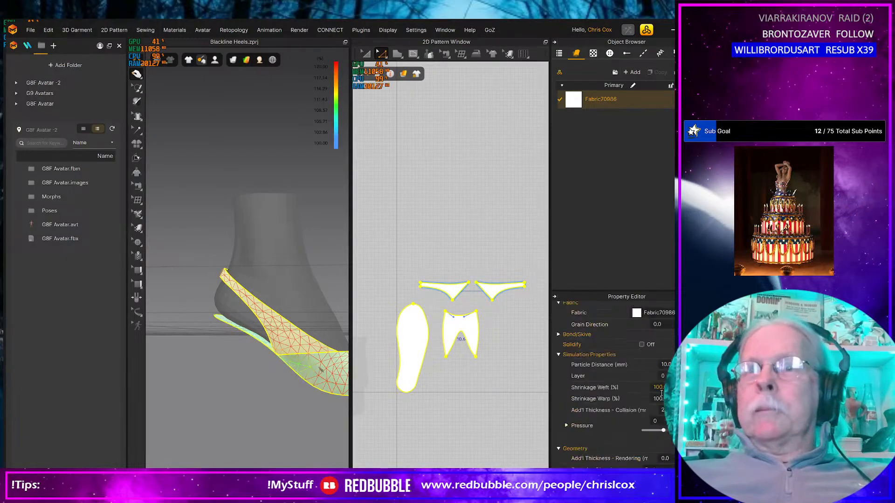
scroll(661, 394, down, 5)
click(651, 424)
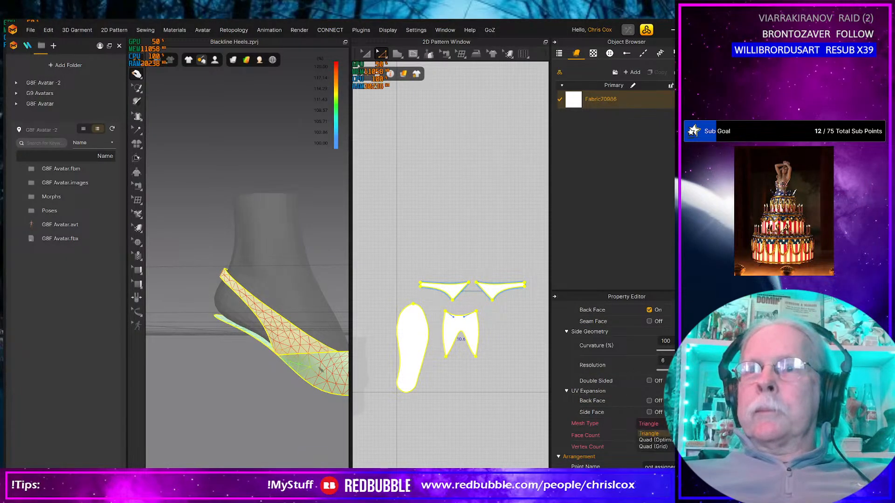
click(654, 440)
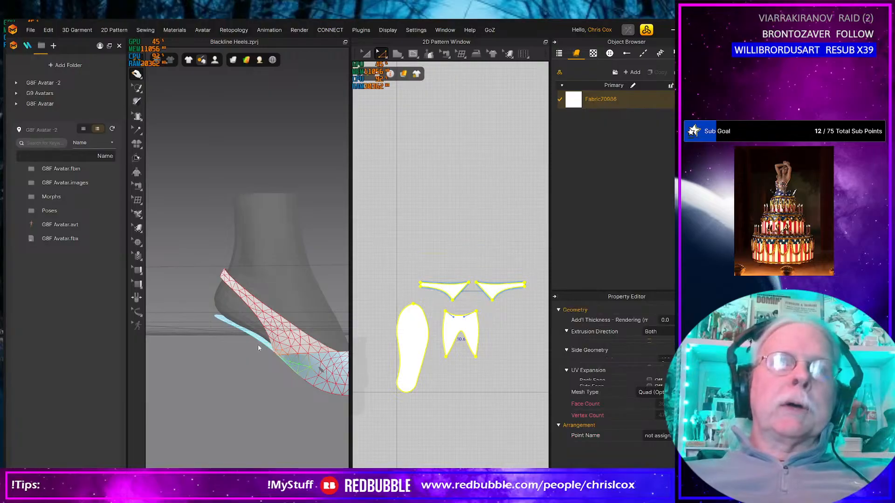
- Display the 2D patterns in the Wireframe rendering style to check their quad meshes
scroll(301, 365, up, 4)
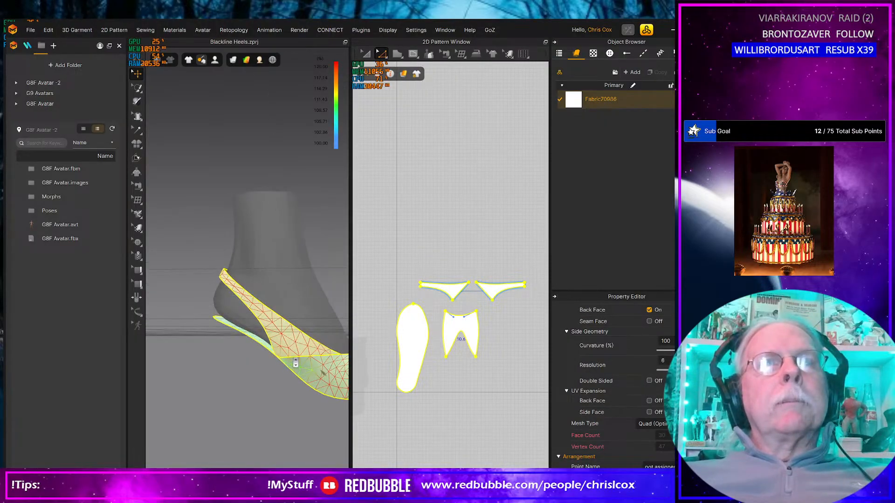
right_drag(344, 366, 258, 318)
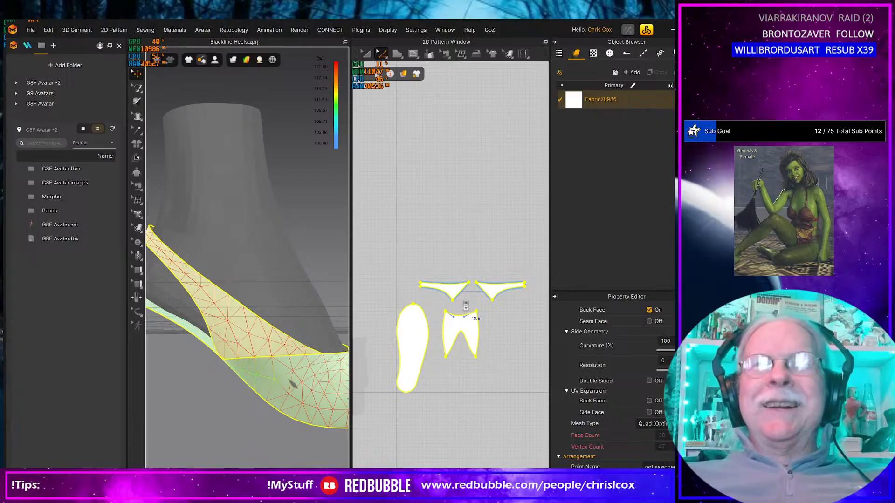
scroll(466, 307, up, 2)
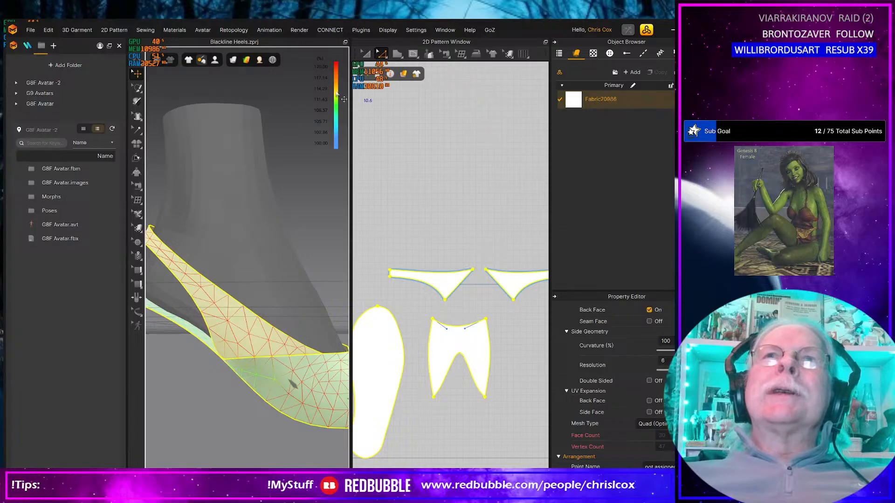
mouse_move(510, 54)
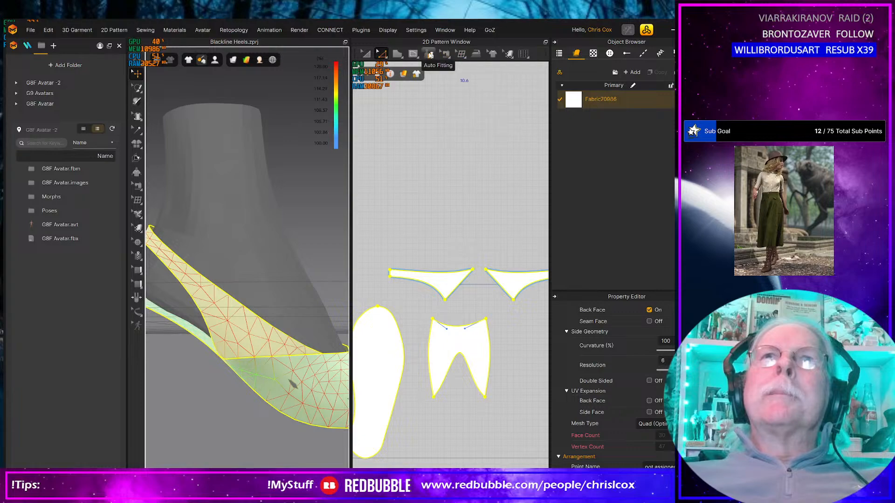
mouse_move(418, 55)
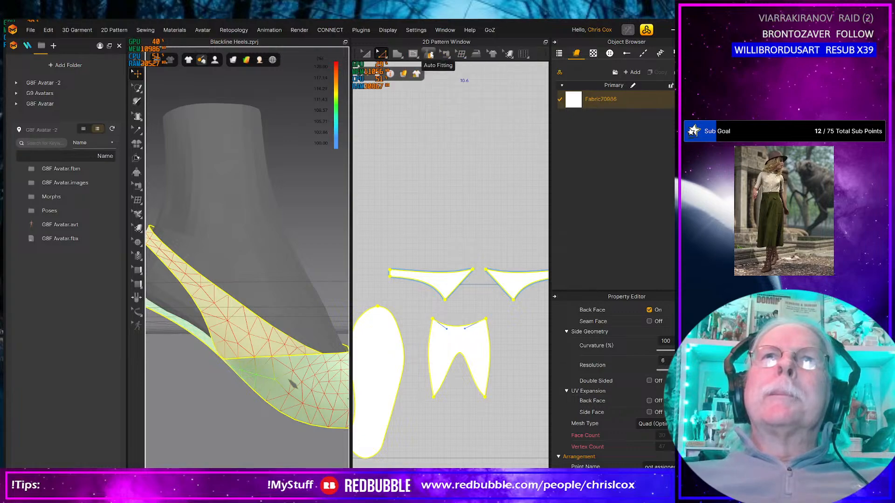
mouse_move(416, 75)
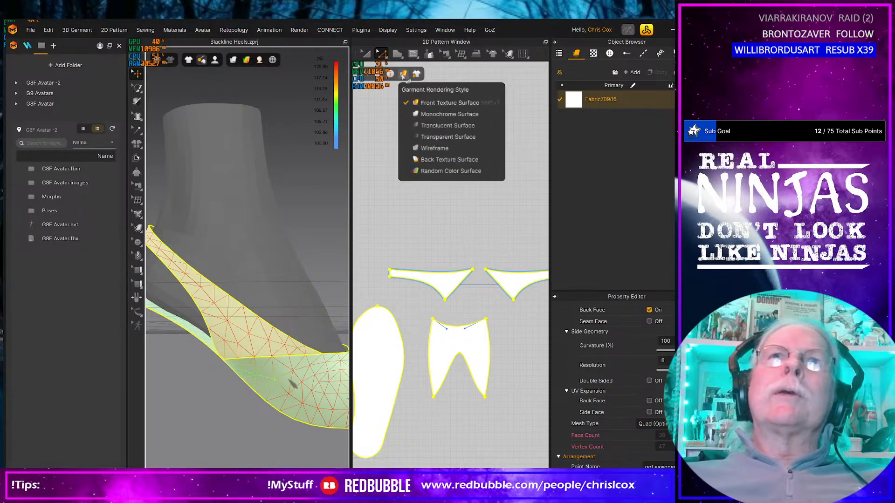
click(423, 150)
scroll(500, 393, up, 2)
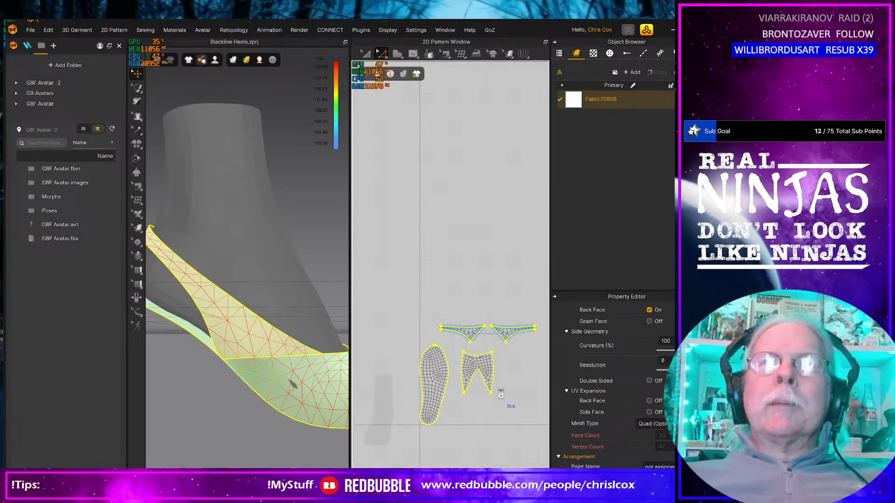
scroll(494, 391, down, 3)
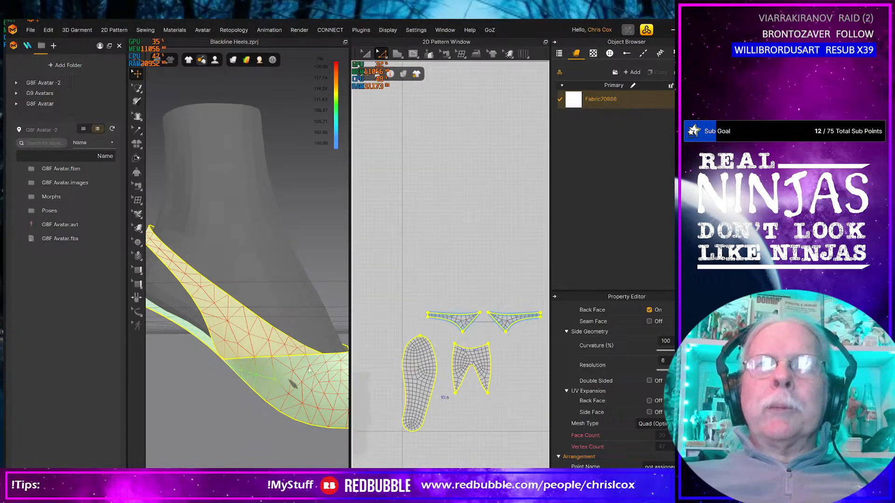
- Select the toe piece and examine how it and the straps sit on the foot from the front and the side
scroll(253, 373, down, 4)
right_drag(281, 344, 300, 357)
right_drag(240, 374, 210, 359)
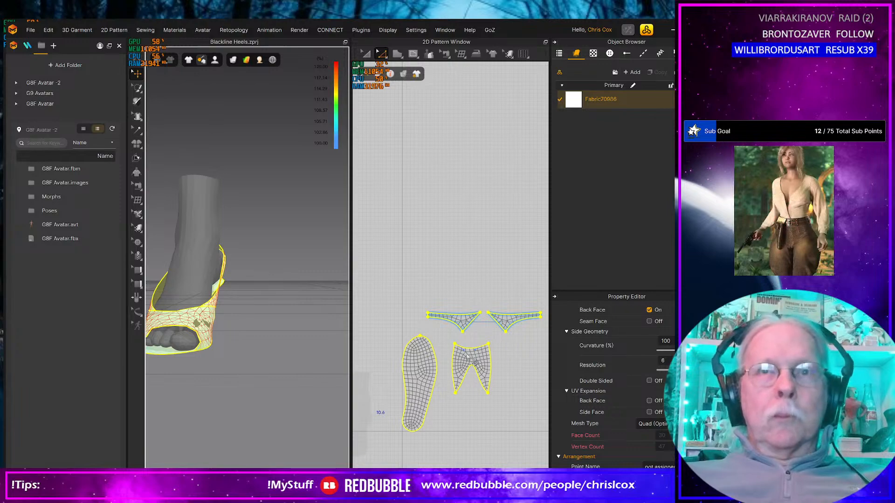
key(a)
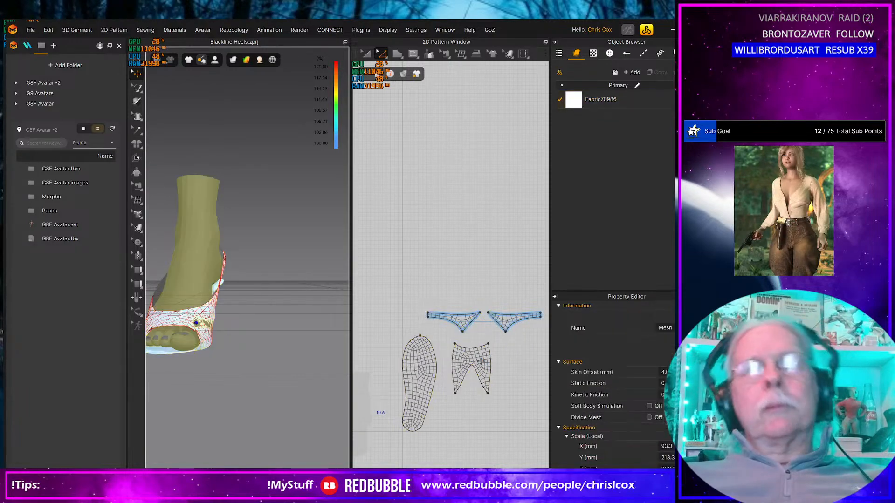
click(481, 362)
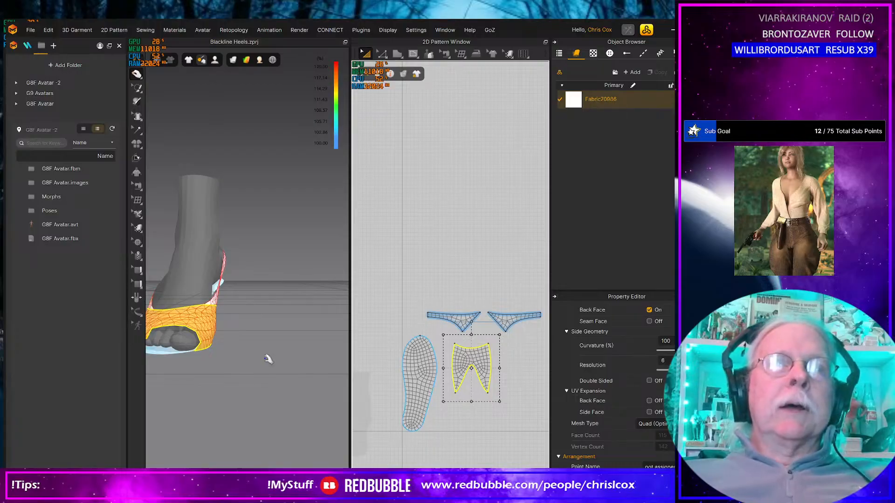
right_drag(245, 359, 294, 355)
right_drag(249, 324, 31, 313)
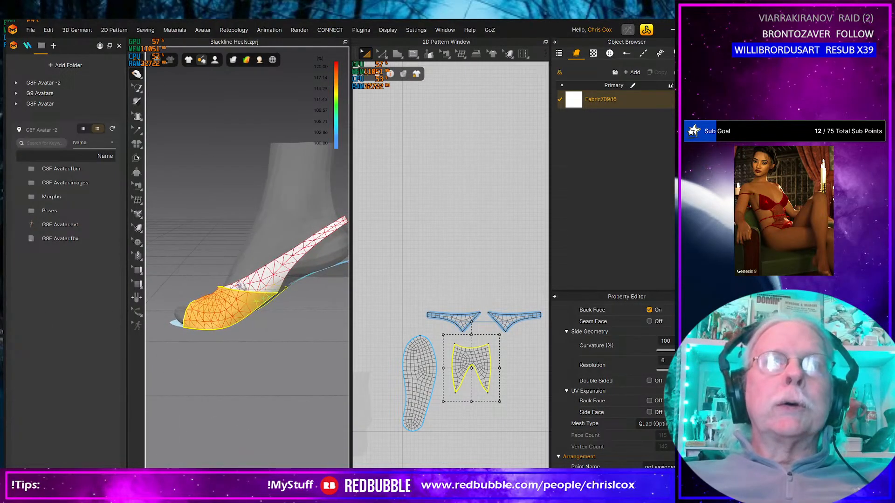
scroll(292, 260, down, 2)
scroll(293, 259, up, 5)
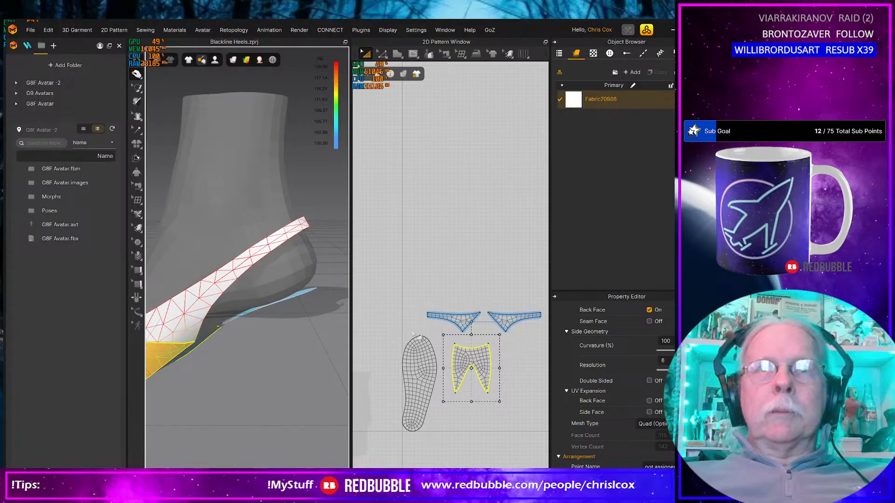
- Select the strap on the other side of the foot and remove its linked editing
click(232, 259)
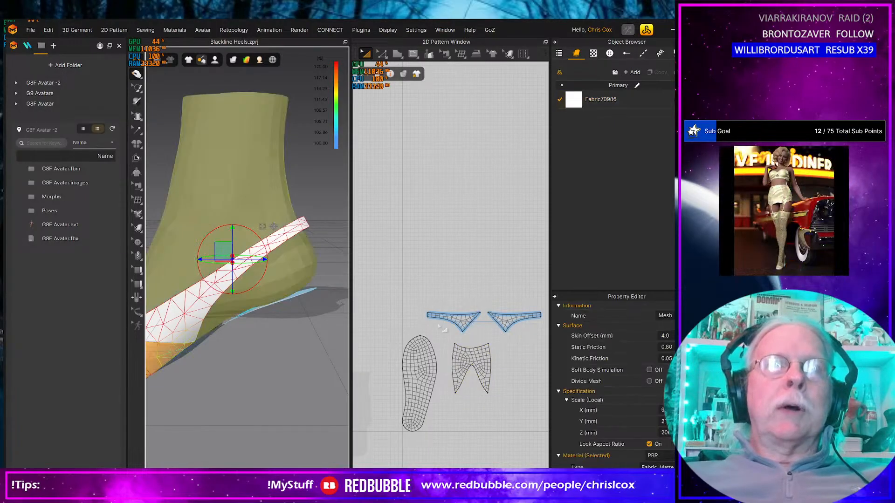
scroll(470, 326, up, 4)
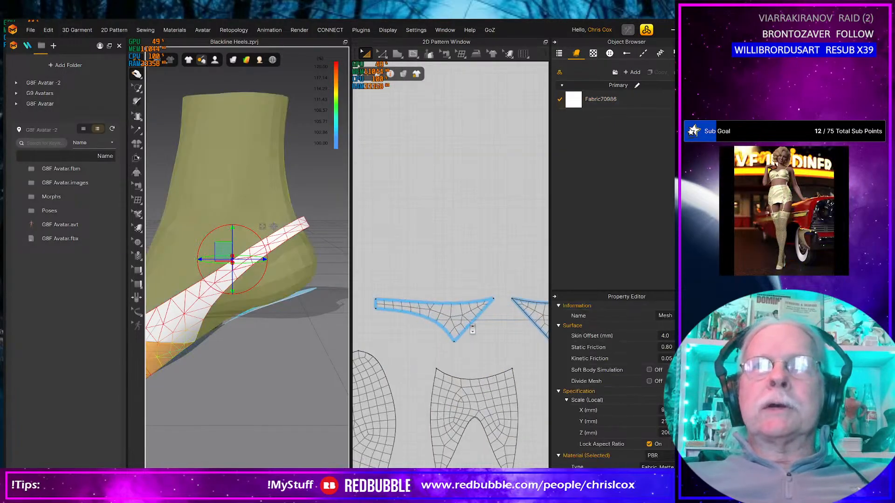
click(282, 335)
click(239, 260)
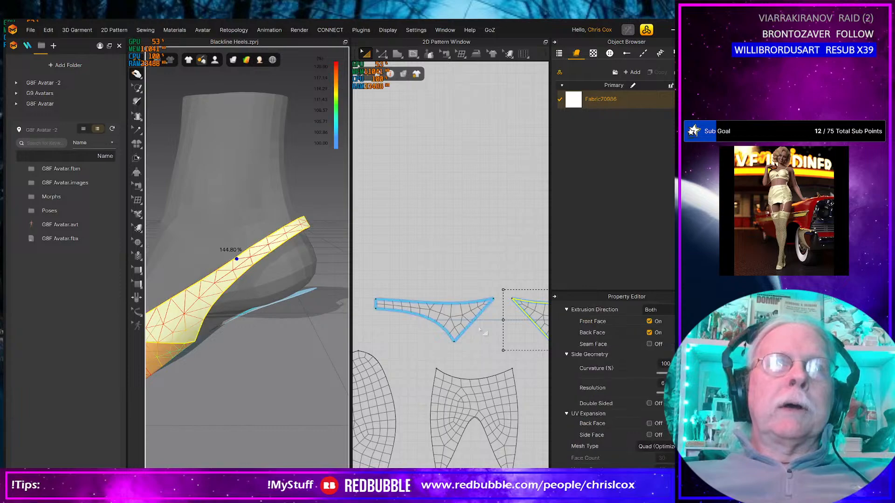
middle_drag(376, 321, 434, 319)
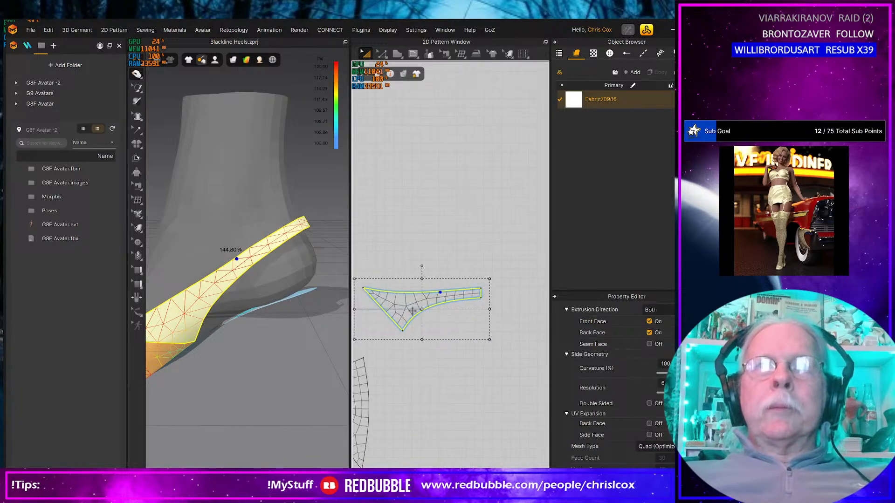
right_click(404, 306)
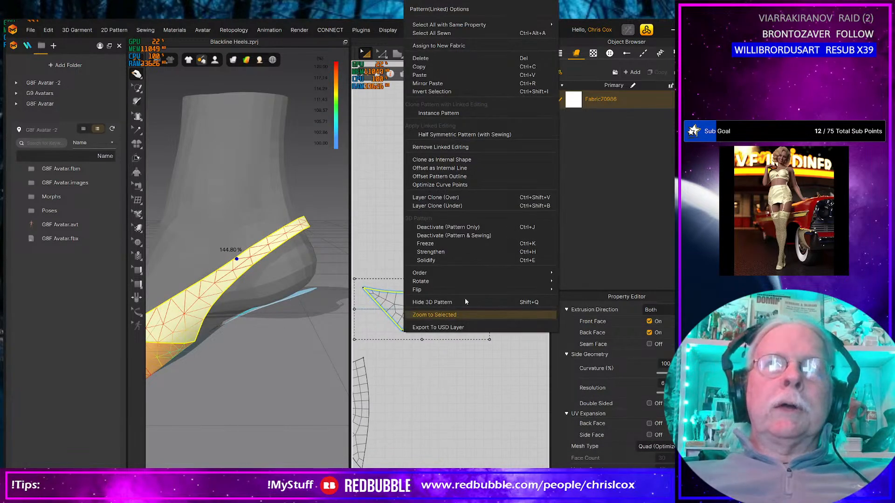
click(449, 148)
- Draw an internal line across the unlinked strap from its upper to its lower edge, about 45 mm from the heel end
scroll(446, 303, up, 2)
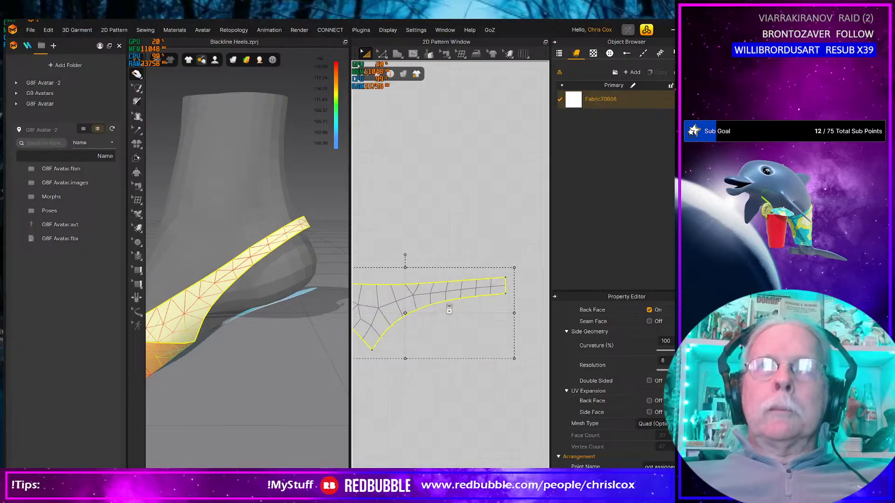
key(g)
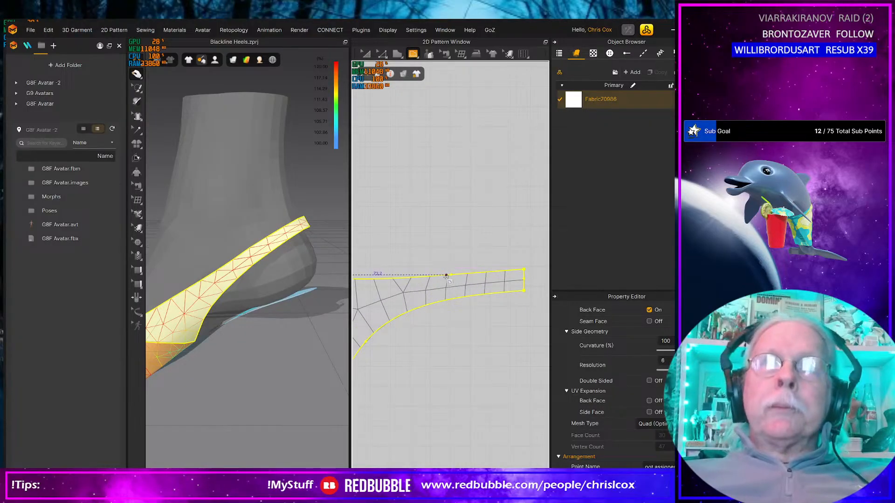
click(432, 277)
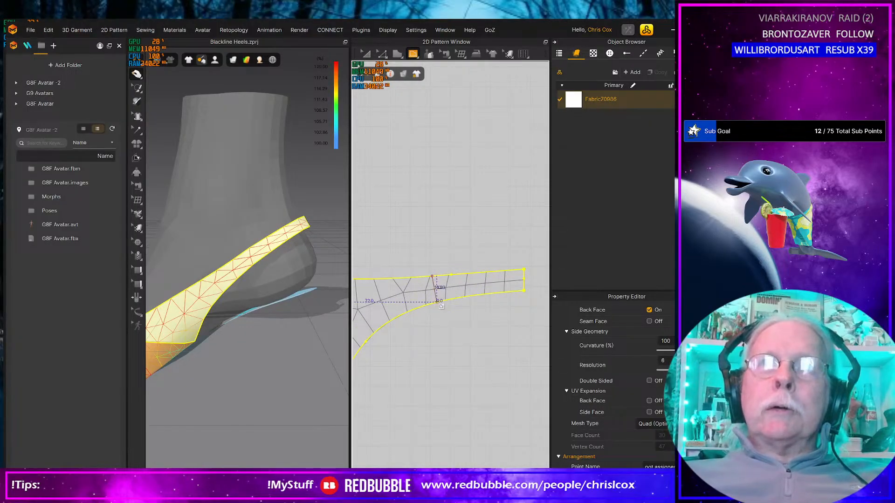
double_click(437, 303)
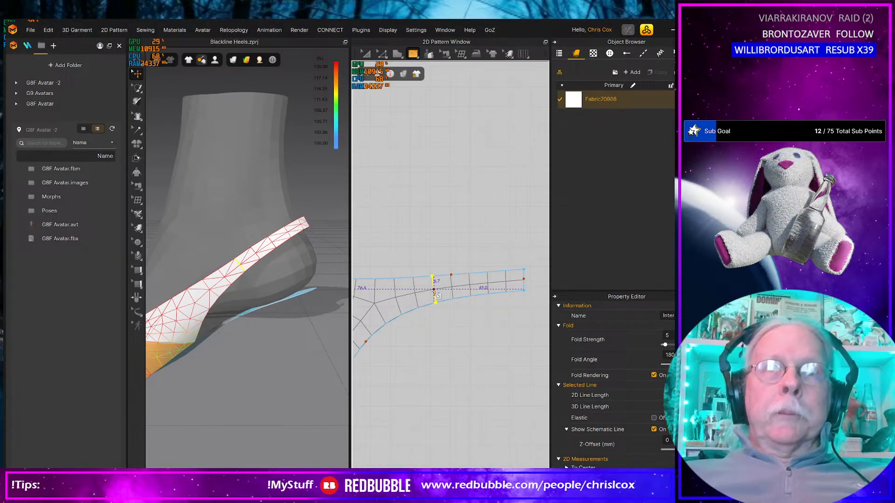
- Offset the strap's cross line as one internal line 15 mm toward the heel end, extended to the pattern outline
key(z)
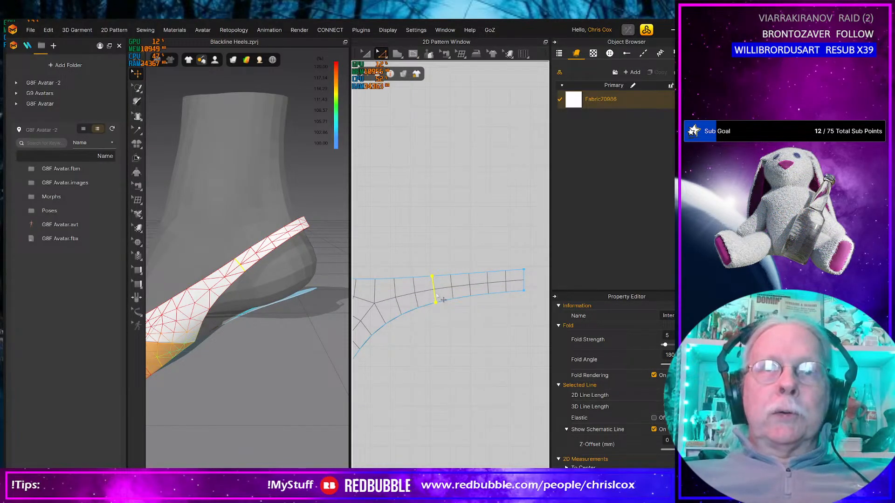
right_click(435, 294)
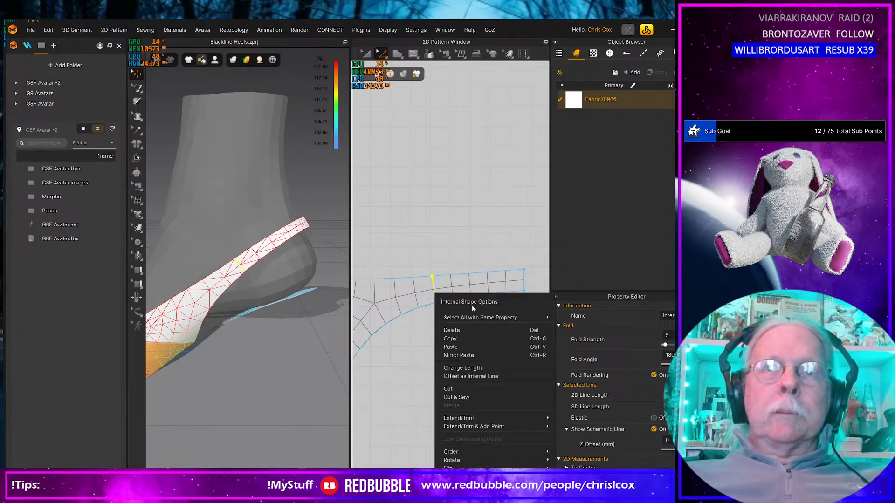
click(488, 376)
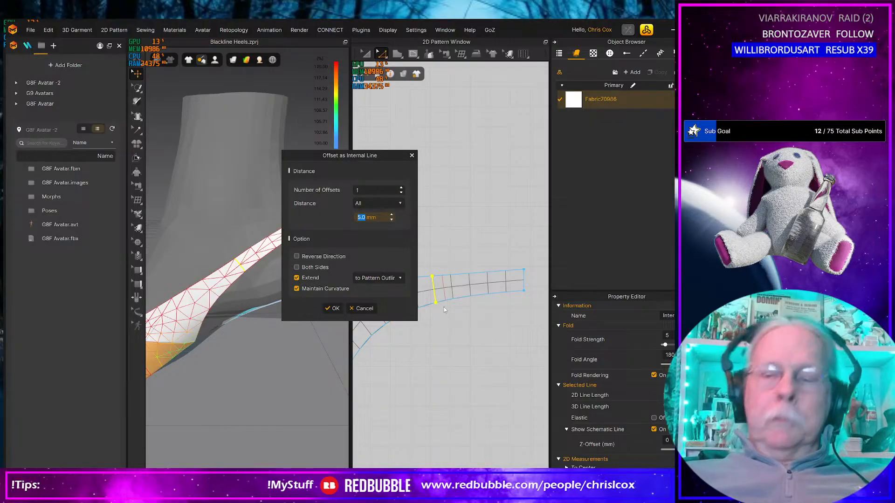
text(15)
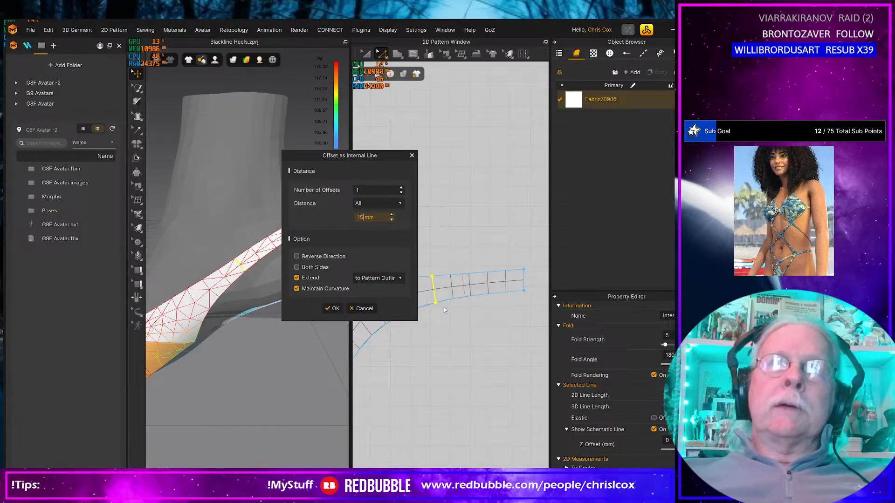
click(333, 309)
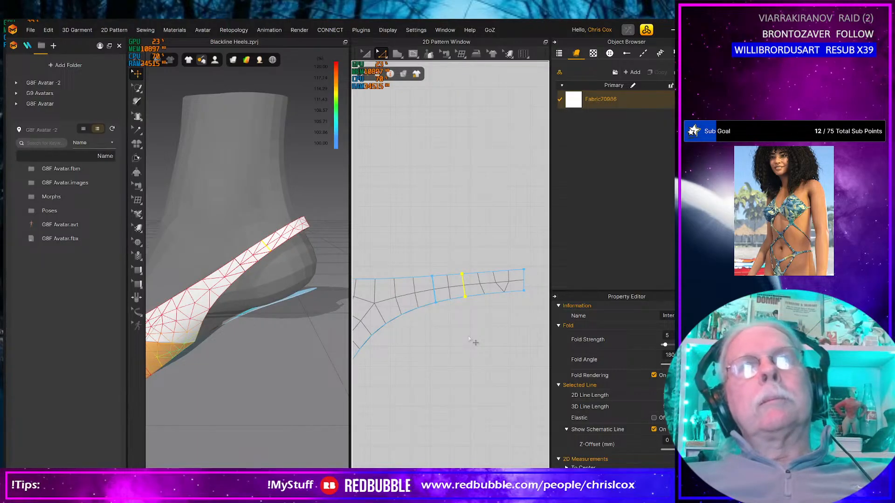
- Select both internal cross lines on the strap and extend/trim them to the pattern outline with added points
click(434, 286)
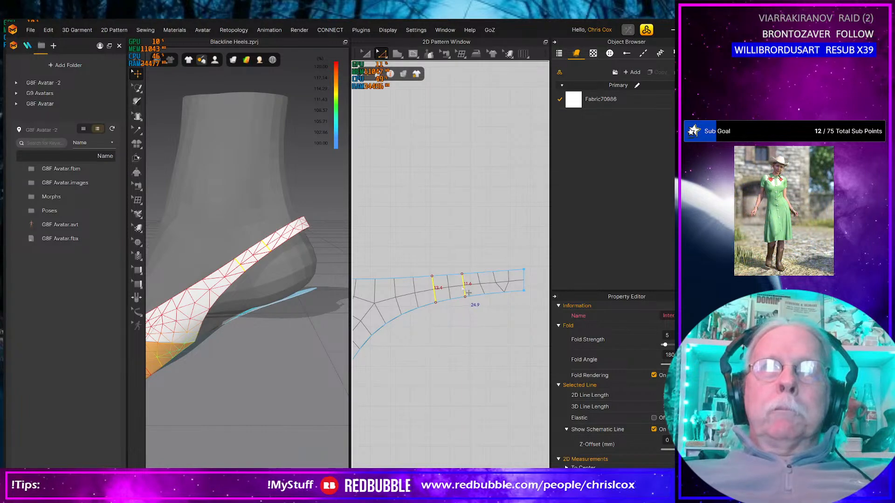
click(443, 284)
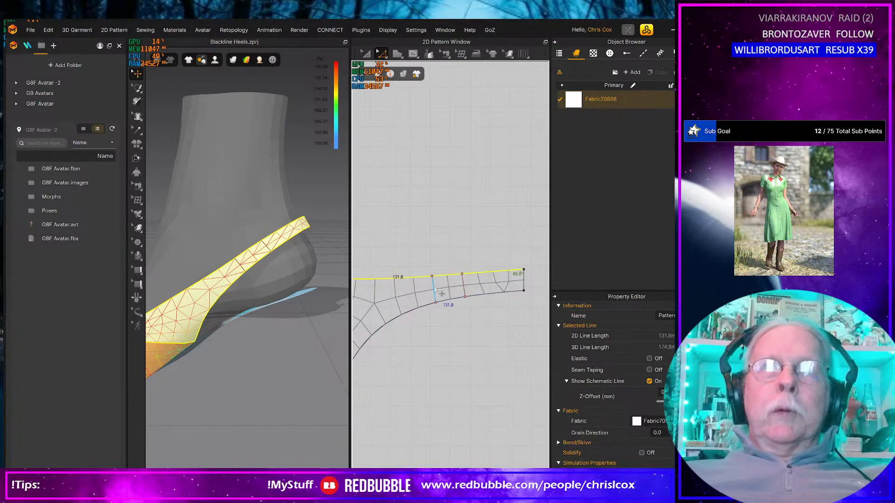
click(434, 289)
click(469, 293)
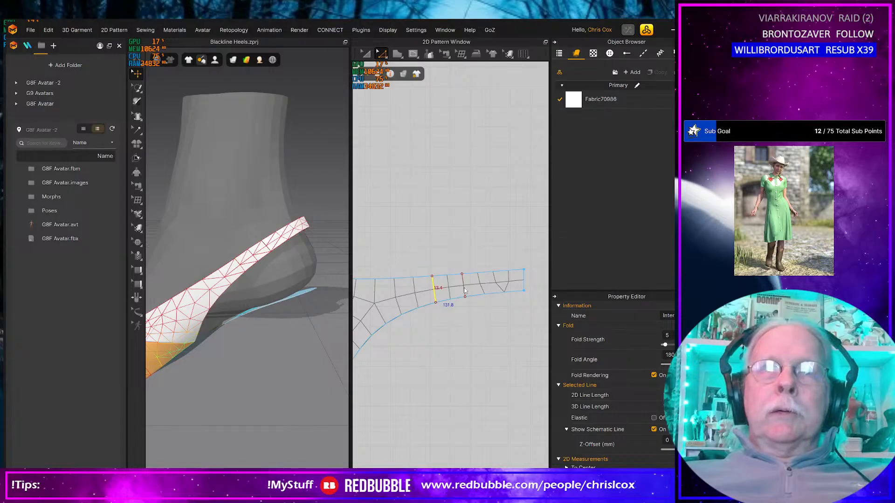
right_click(465, 291)
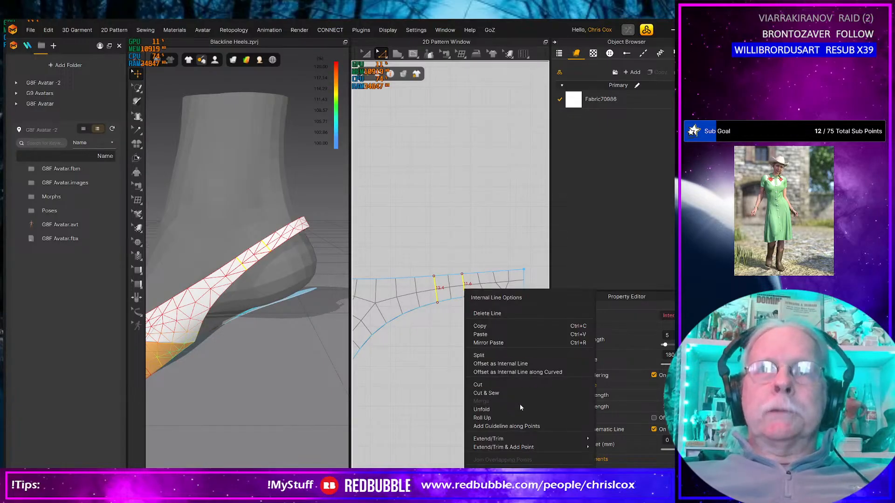
mouse_move(509, 448)
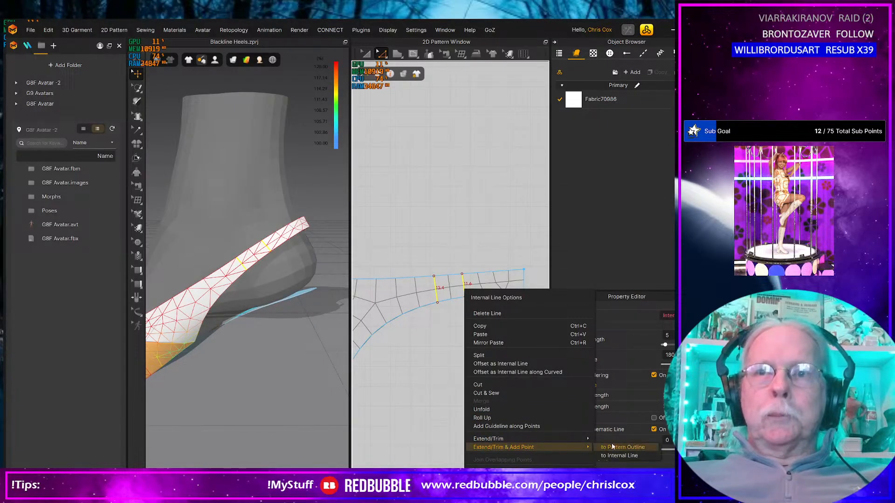
click(620, 447)
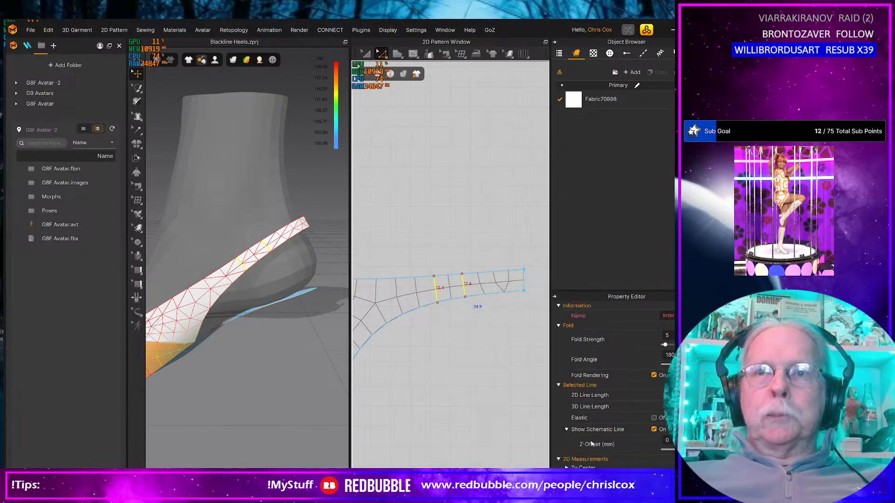
- Try to offset the strap's upper and lower edge segments between the cross lines inward as internal lines at 2 mm, with Extend off
click(448, 301)
shift+click(448, 276)
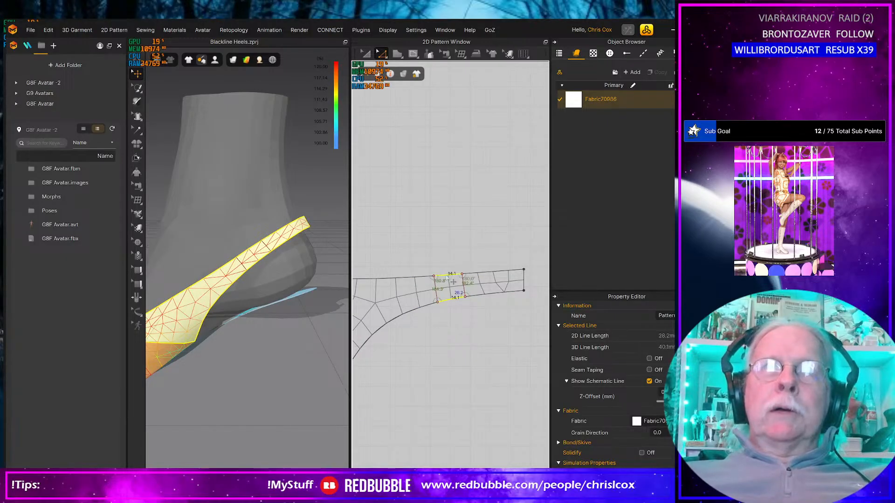
right_click(446, 277)
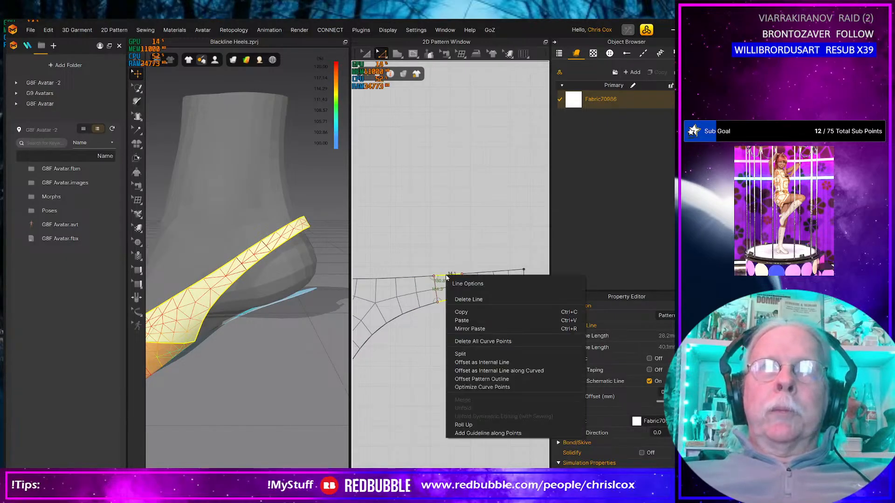
click(468, 363)
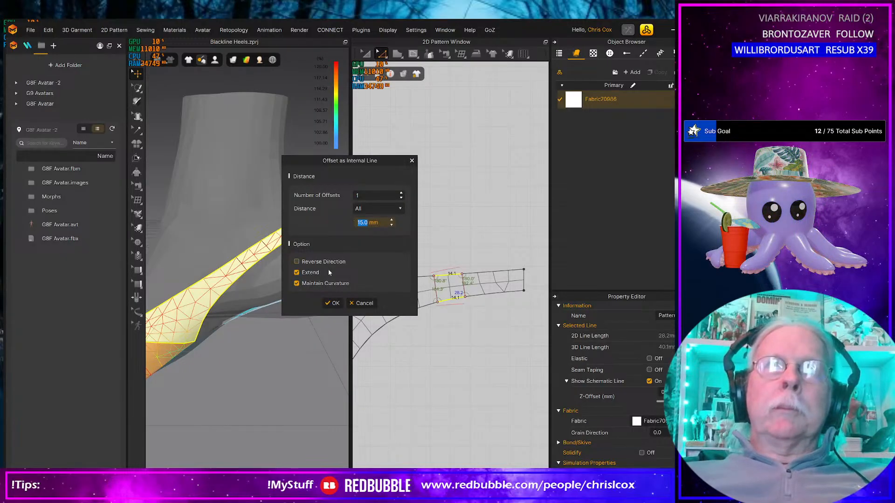
click(315, 263)
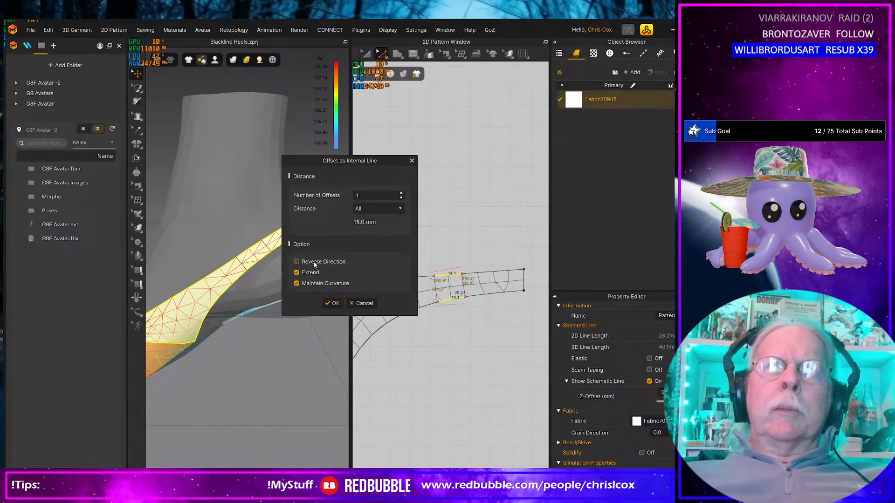
click(314, 264)
click(373, 223)
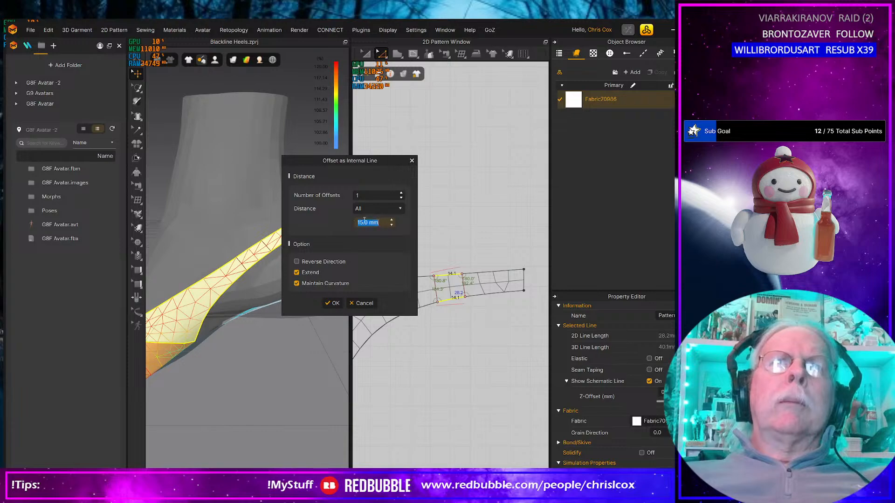
text(2)
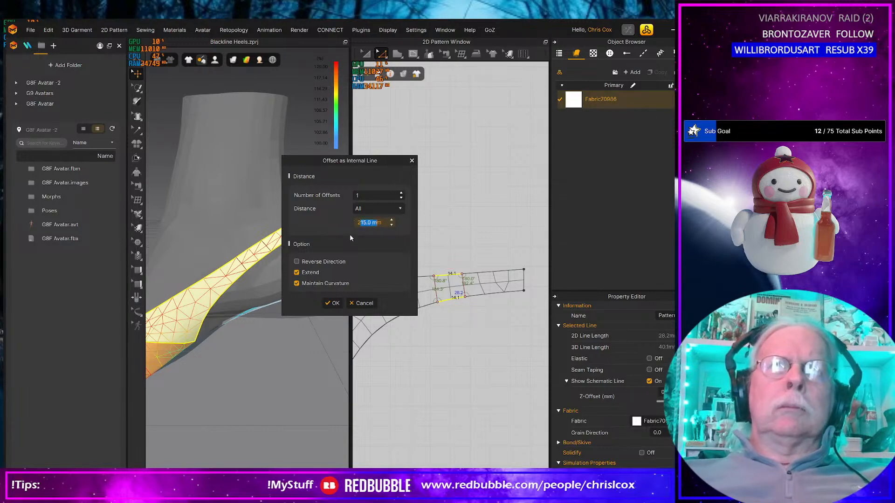
key(shift+End)
key(Delete)
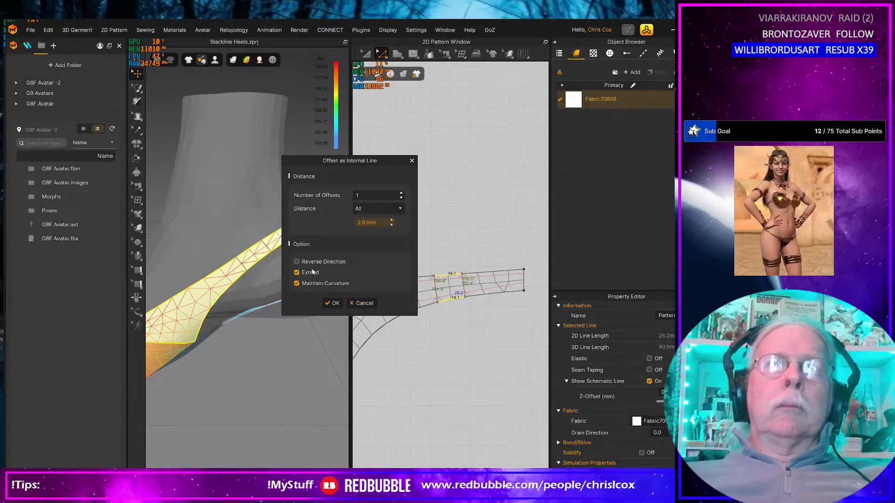
click(333, 303)
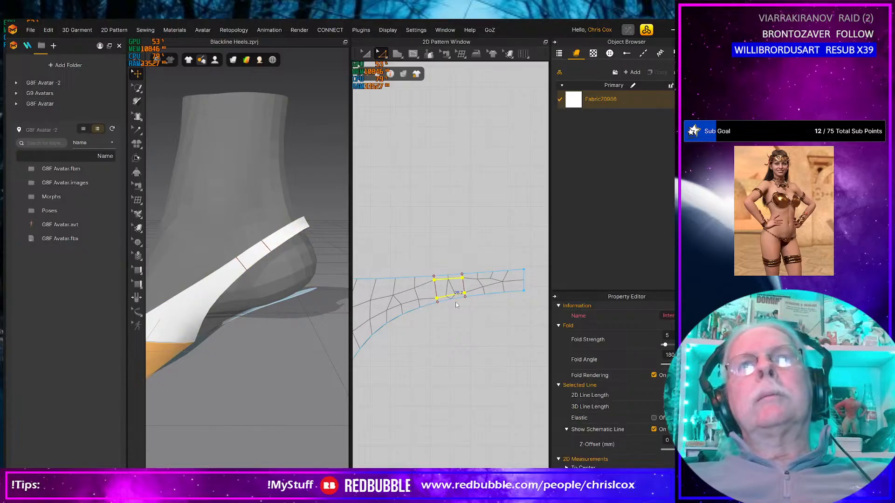
- Undo the 2 mm offset and offset the upper and lower edge segments between the cross lines inward as internal lines at 1 mm
scroll(457, 303, up, 3)
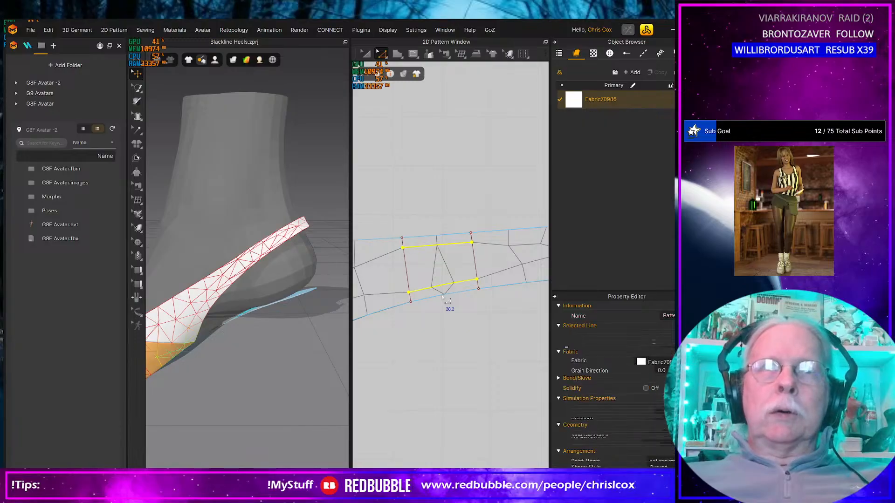
click(443, 296)
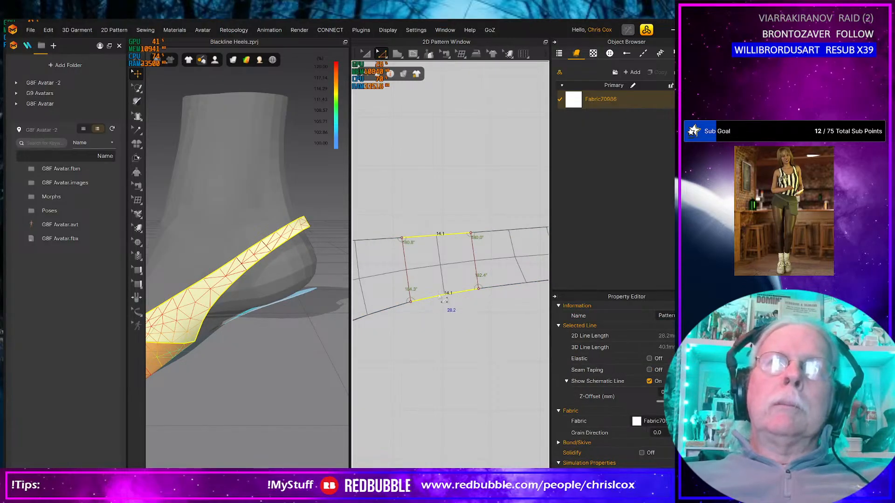
right_click(442, 298)
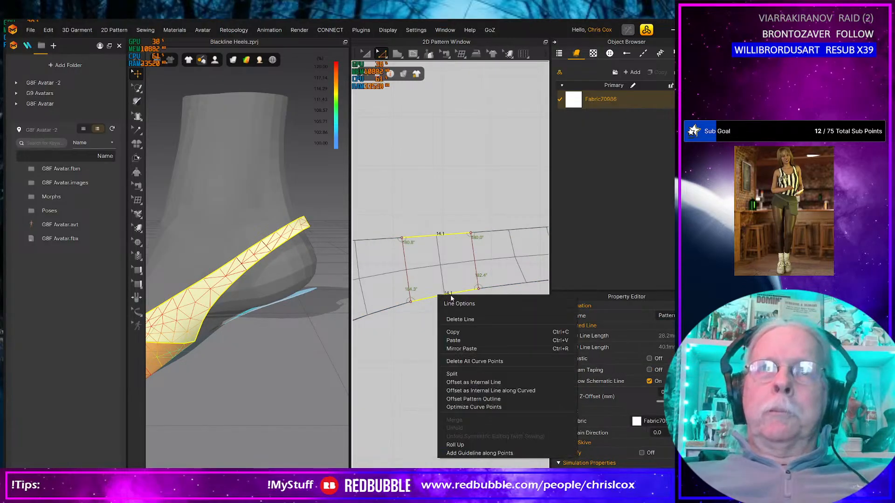
click(472, 383)
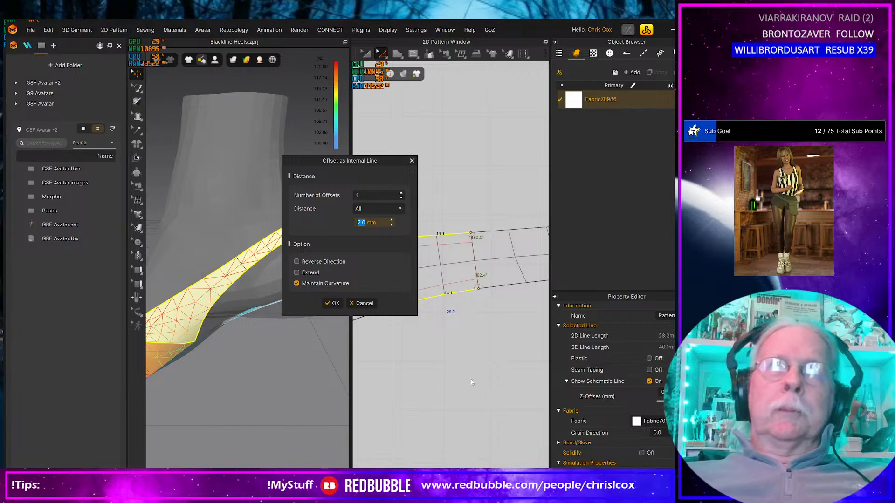
text(1)
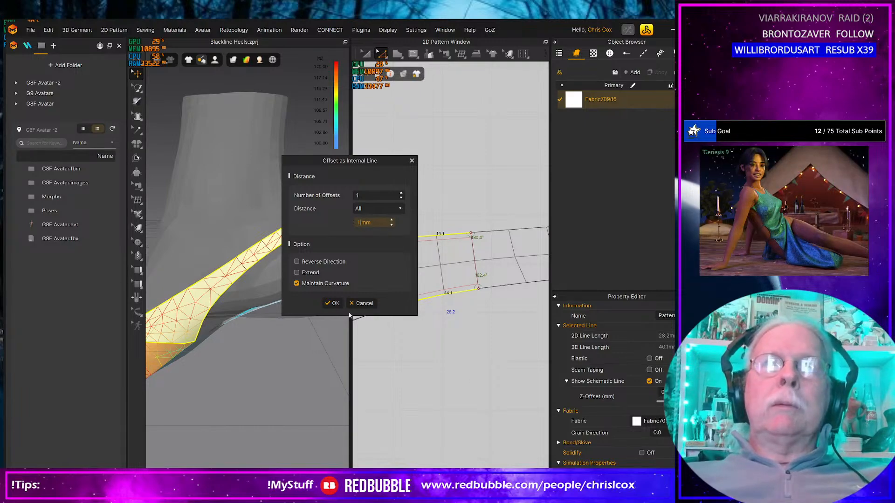
click(332, 303)
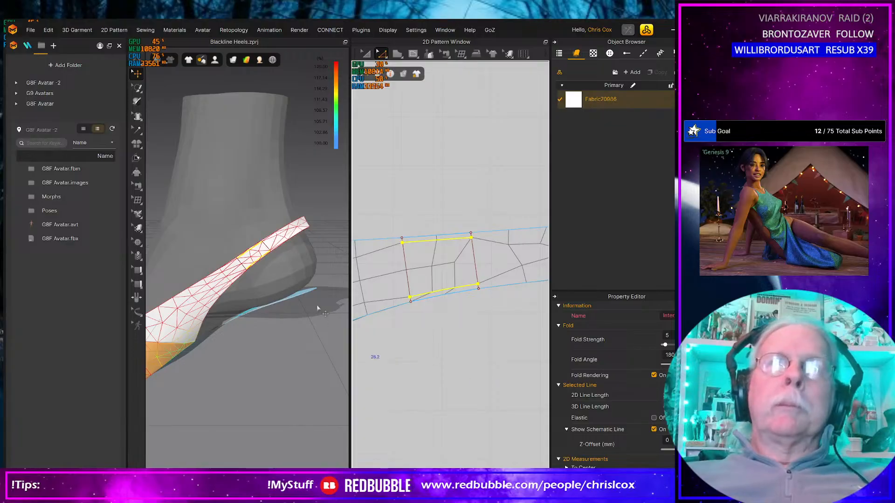
- Select all of the shoe's patterns in the 2D layout: the sole, the toe piece and both straps
scroll(491, 395, down, 6)
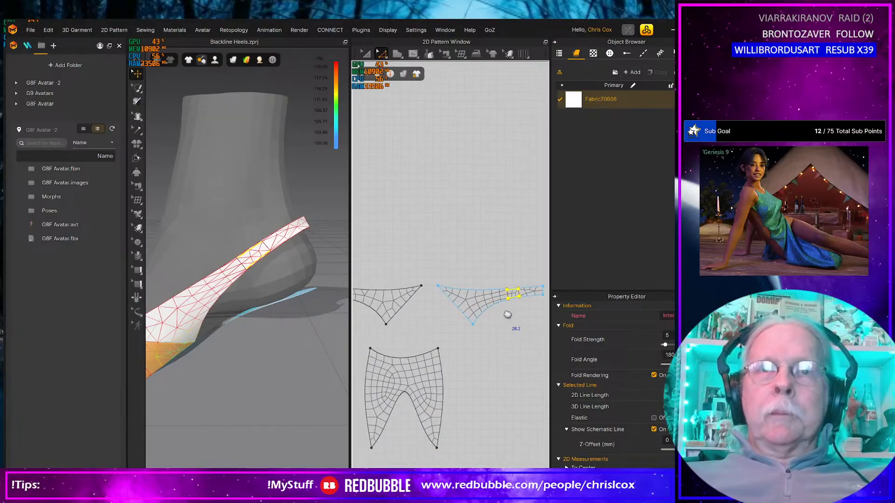
right_drag(327, 350, 305, 383)
click(304, 359)
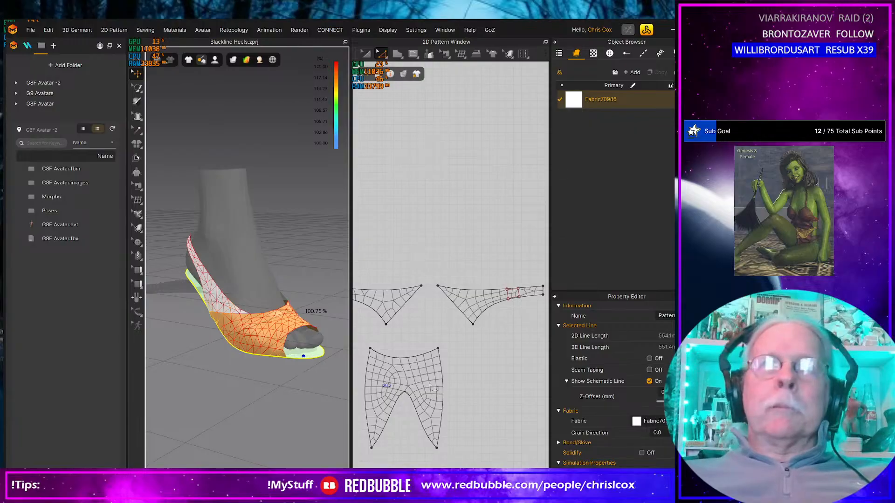
scroll(434, 382, down, 6)
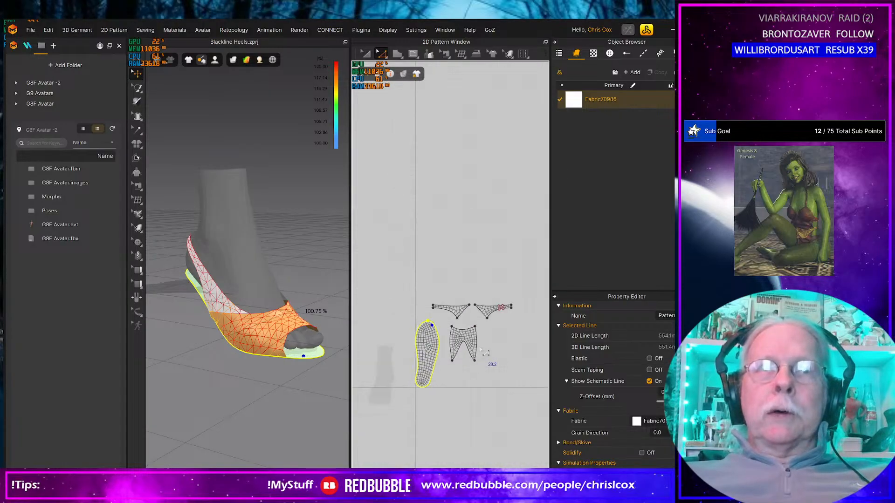
middle_drag(481, 350, 486, 338)
drag(393, 260, 536, 400)
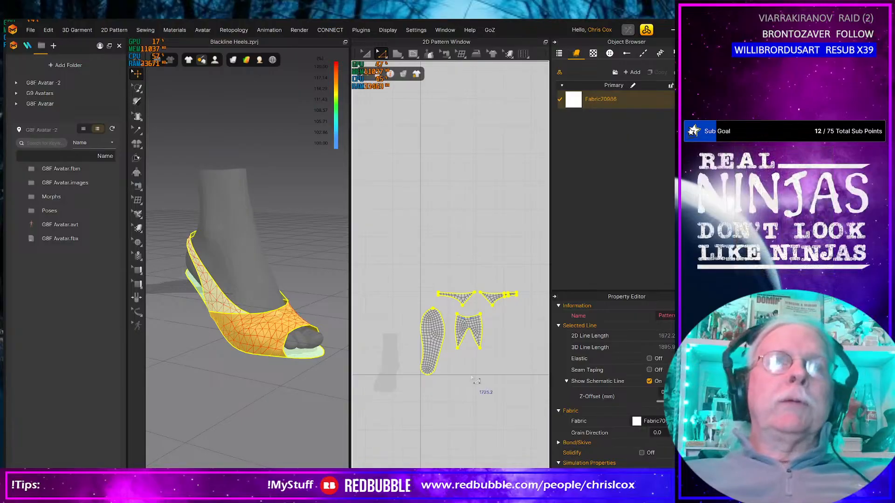
click(30, 30)
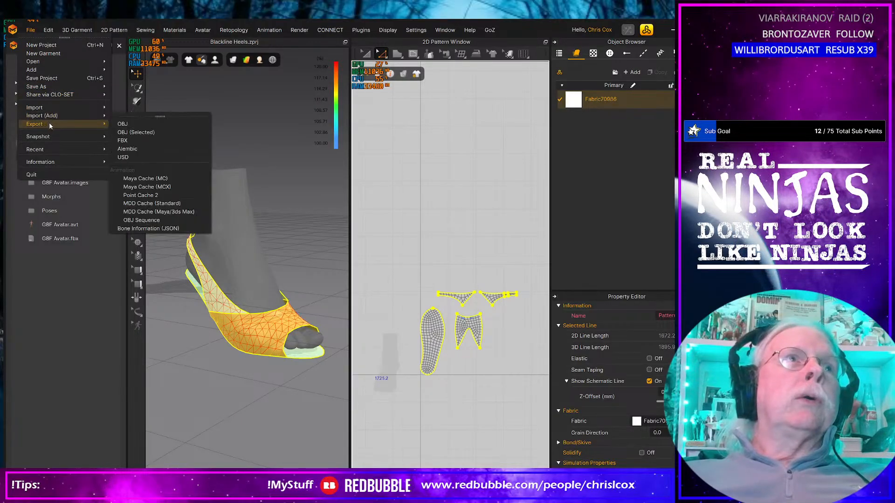
click(132, 134)
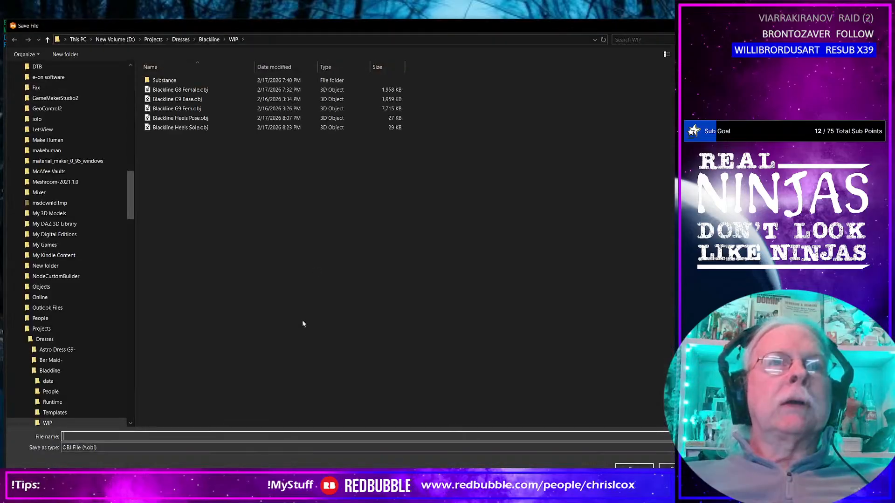
click(174, 128)
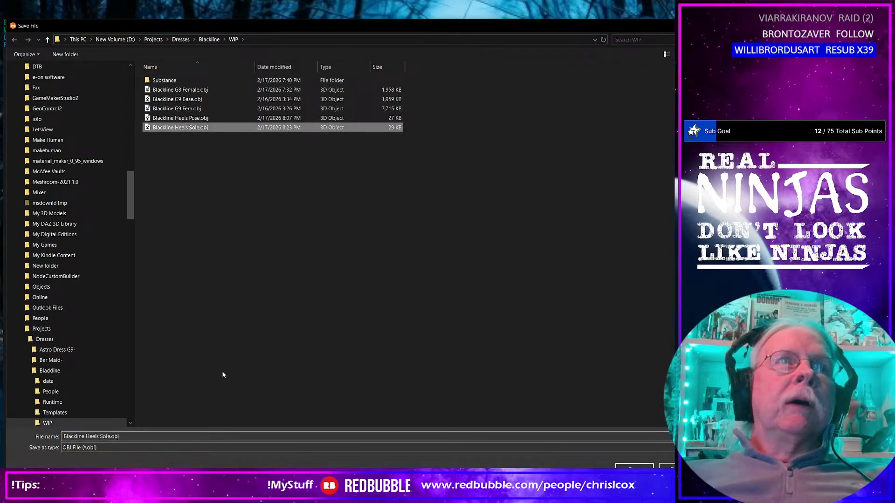
click(96, 436)
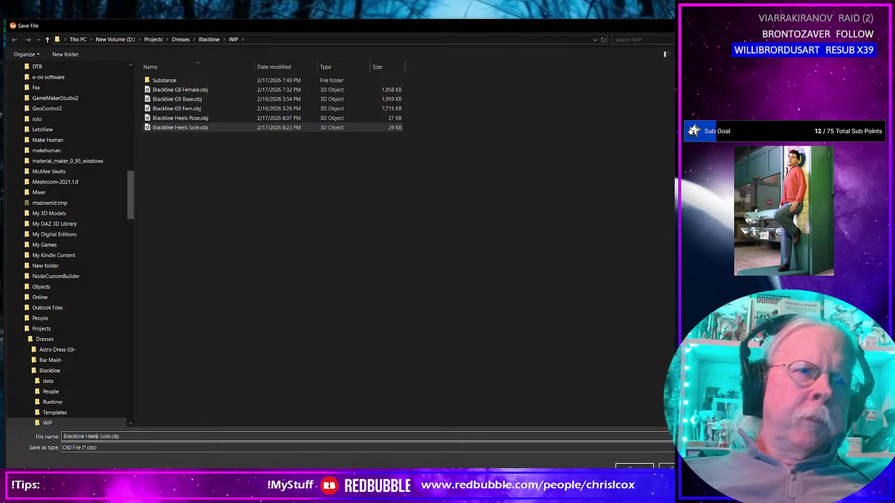
drag(98, 437, 111, 437)
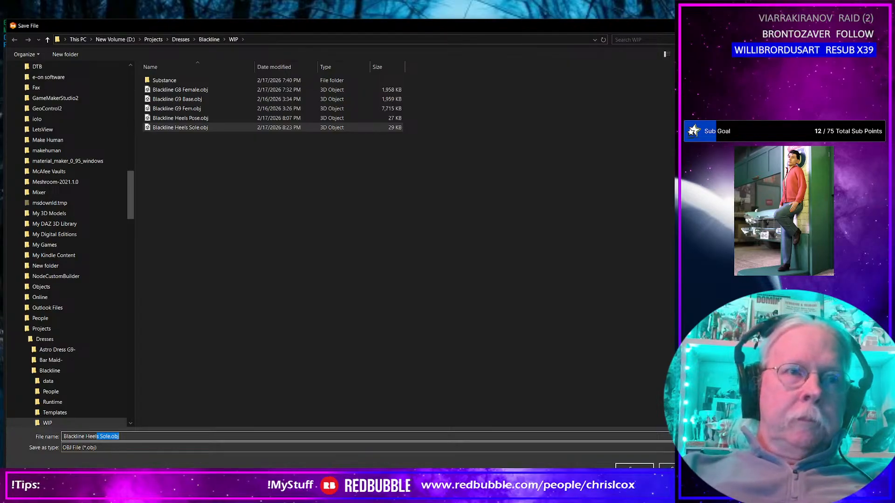
key(BackSpace)
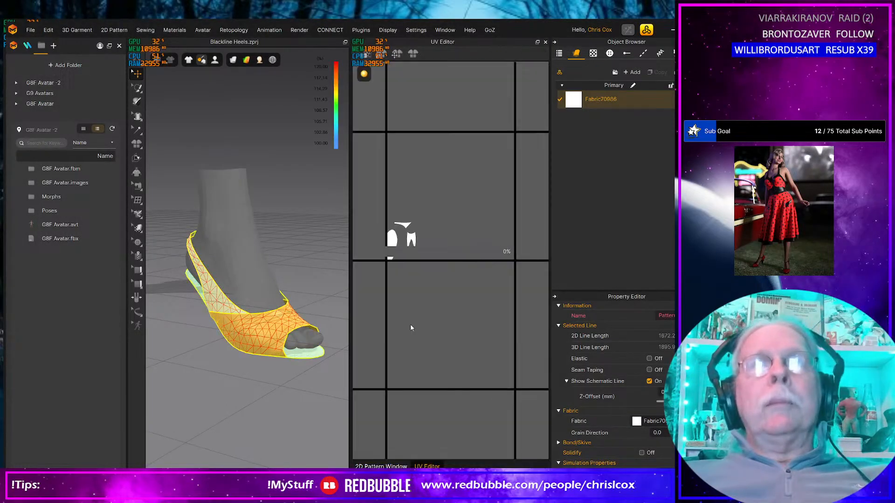
- Switch from the 2D patterns to Blender, then collapse and hide the Heel collection
click(394, 417)
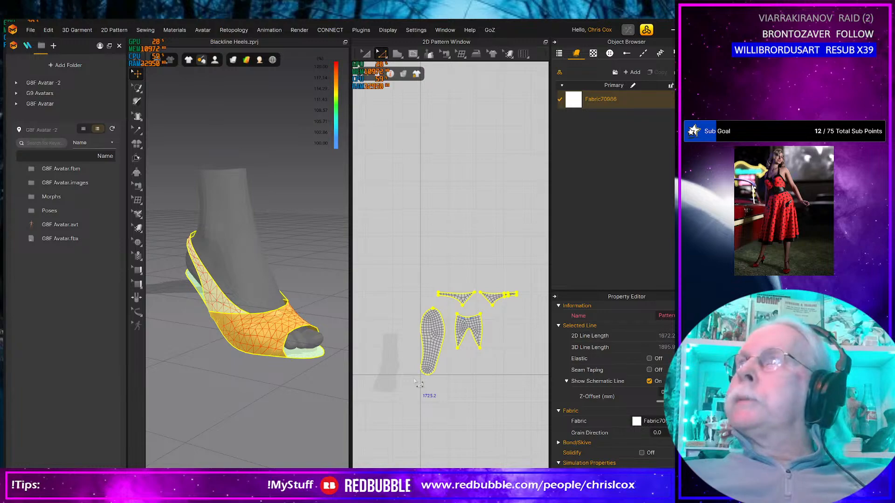
key(alt+Tab)
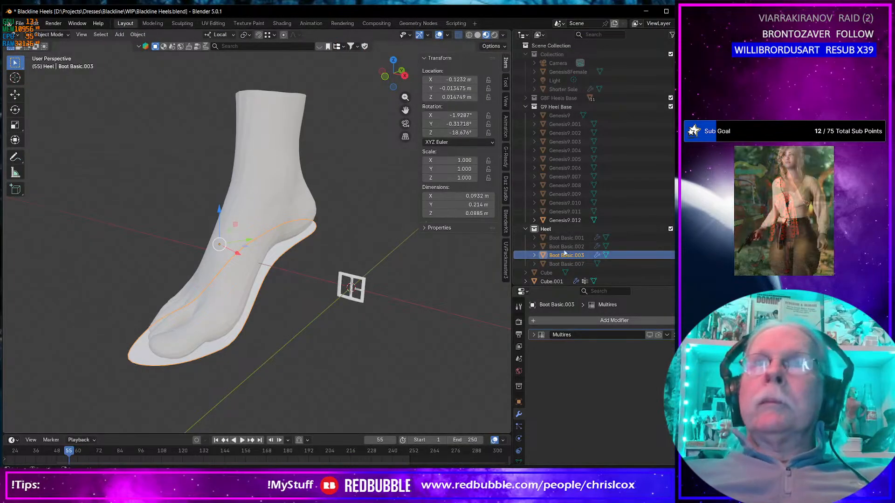
click(526, 229)
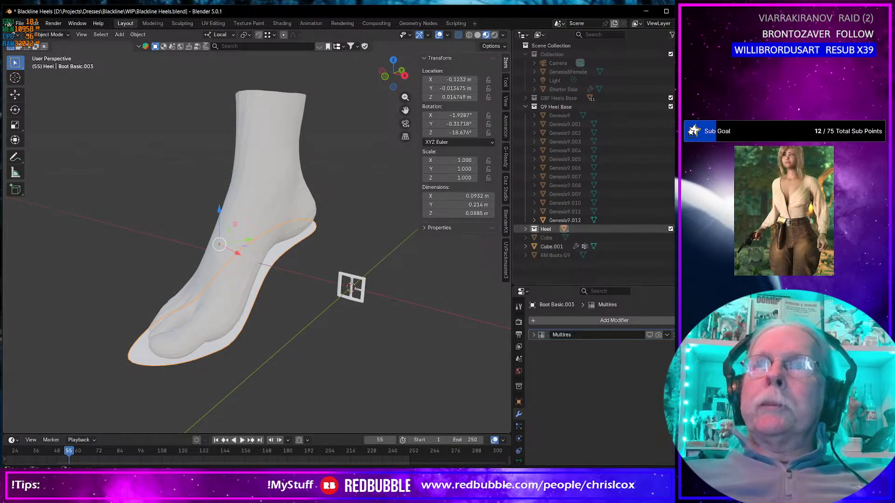
click(594, 270)
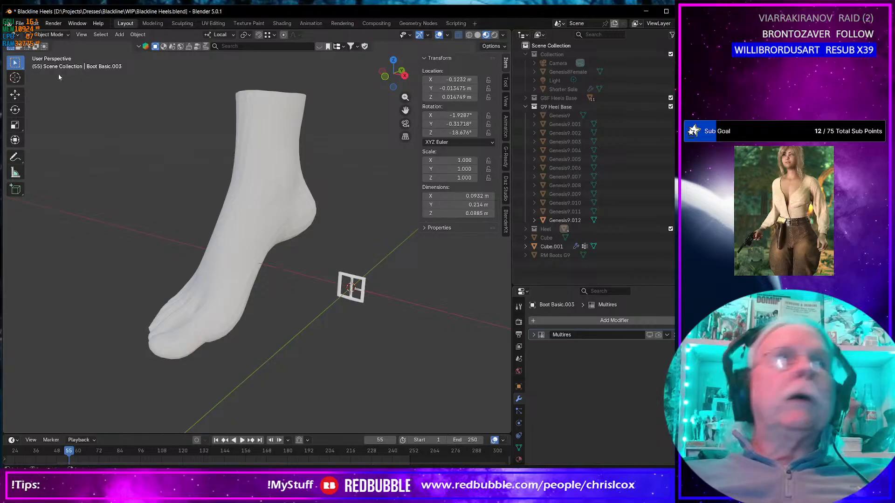
- Import Blackline Heel.obj from the Blackline WIP folder, with the files sorted by date modified
click(20, 24)
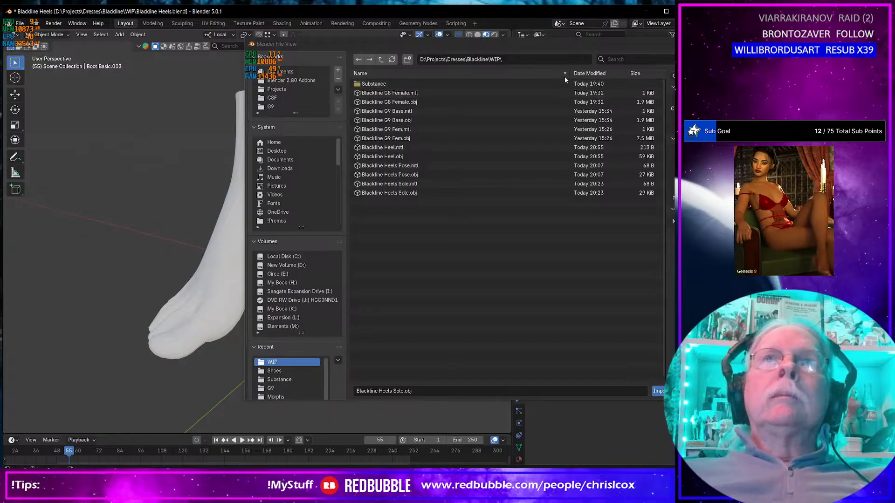
click(580, 73)
click(398, 102)
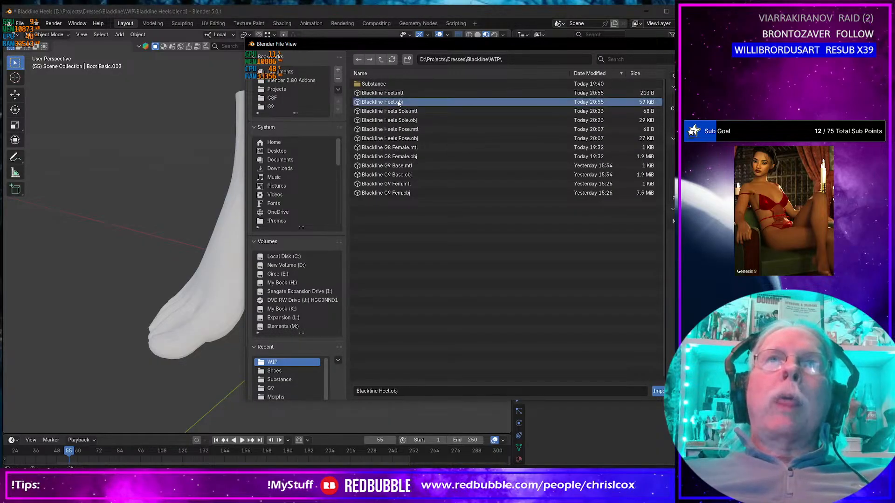
double_click(399, 103)
- Enter Edit Mode on the imported heel and examine its mesh and face orientation around the foot and sole
middle_drag(219, 325, 289, 287)
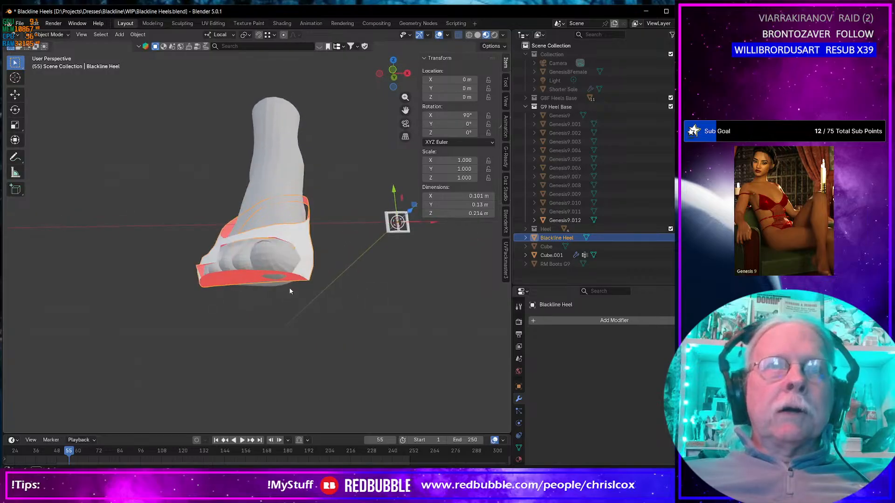
middle_drag(217, 267, 198, 286)
key(Tab)
scroll(250, 333, up, 3)
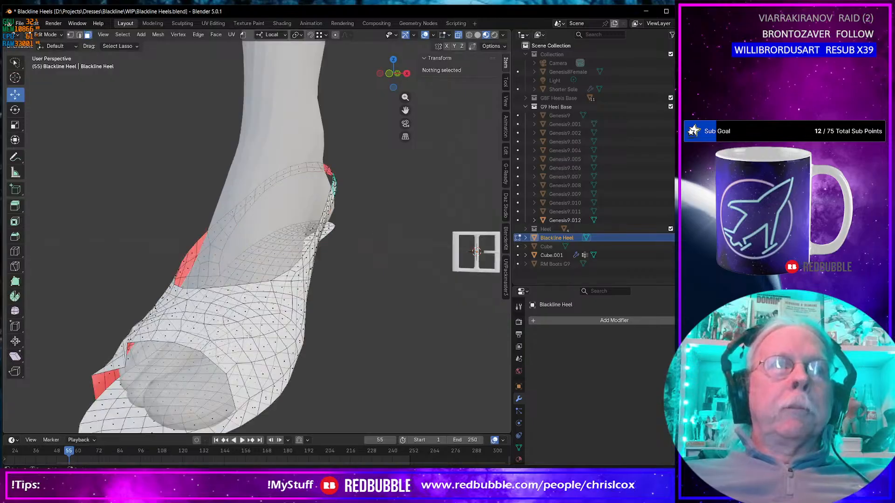
middle_drag(249, 333, 252, 299)
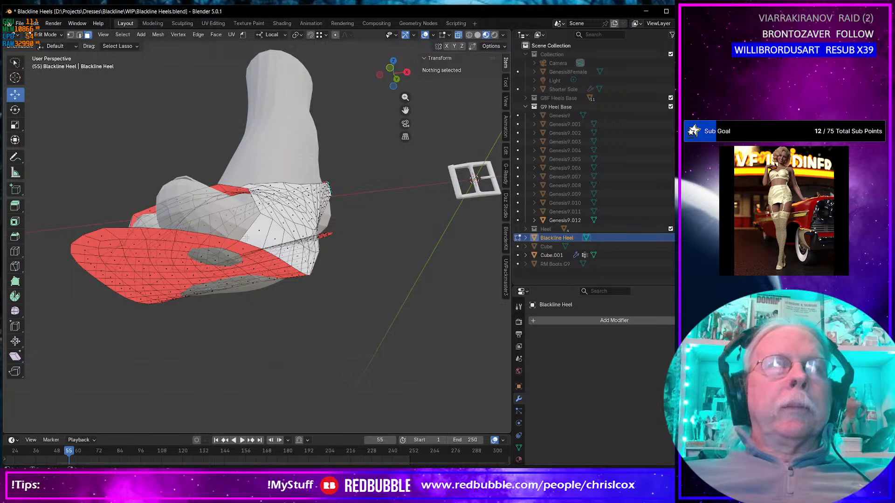
middle_drag(246, 239, 297, 271)
scroll(351, 297, up, 3)
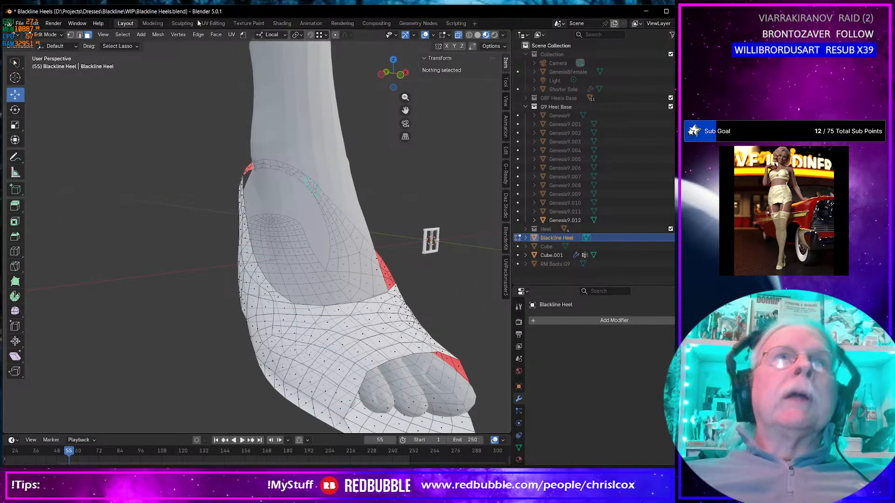
- Open the heel in the Sculpting workspace and try a mask filter on it
click(182, 23)
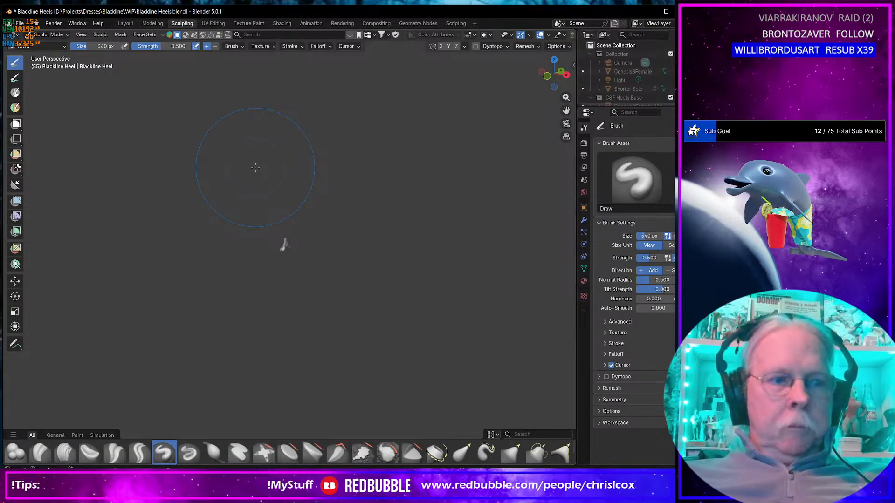
key(alt+a)
click(312, 264)
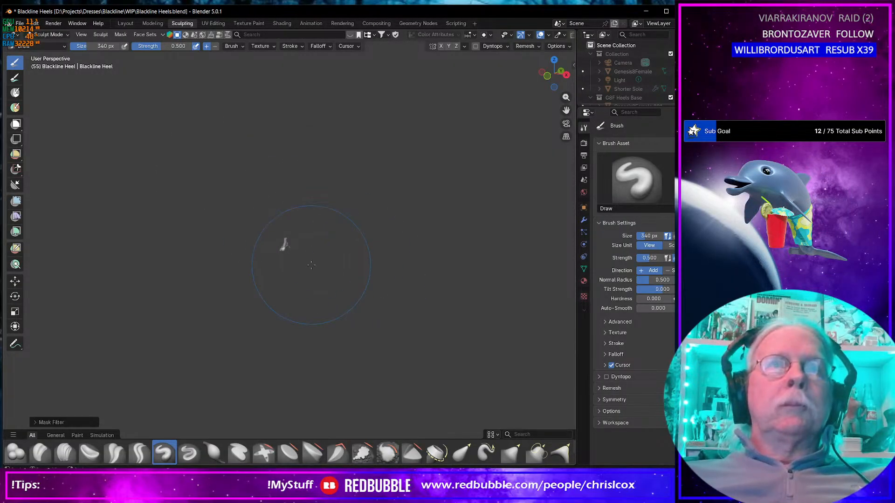
key(a)
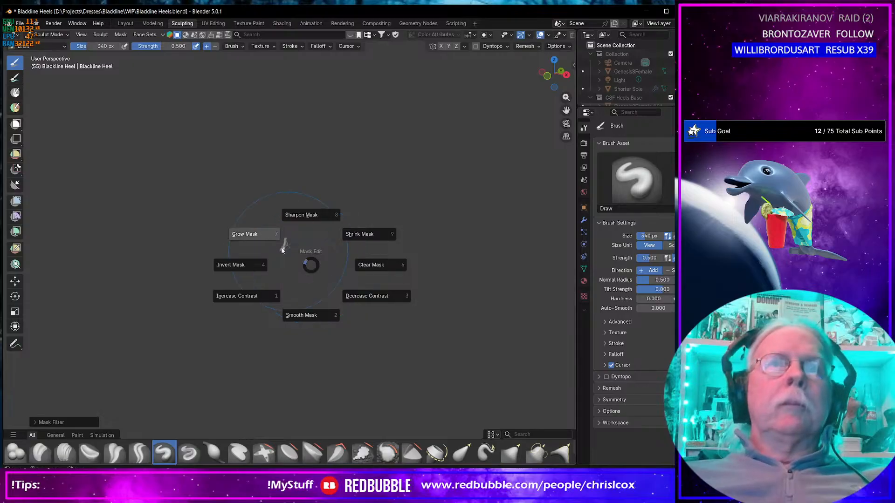
click(296, 259)
shift+middle_drag(295, 259, 301, 260)
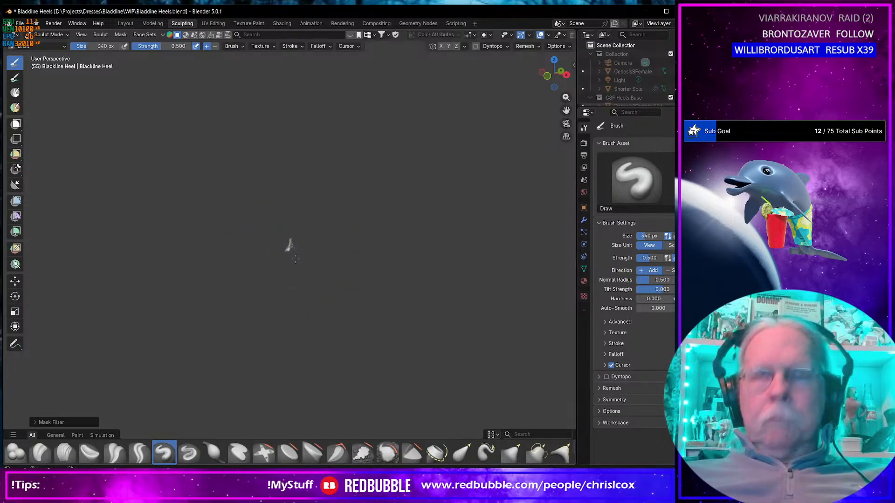
- Frame the heel mesh in the view and return to Sculpt Mode to examine the toe opening
key(Tab)
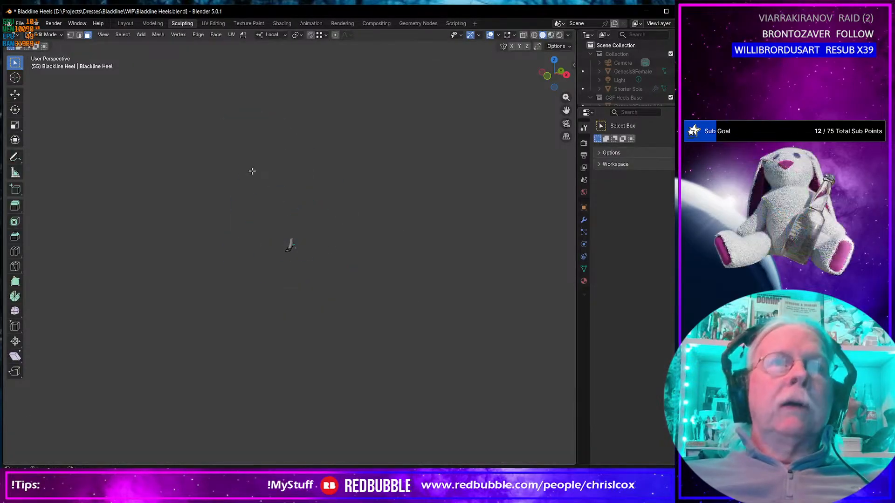
key(KP_Decimal)
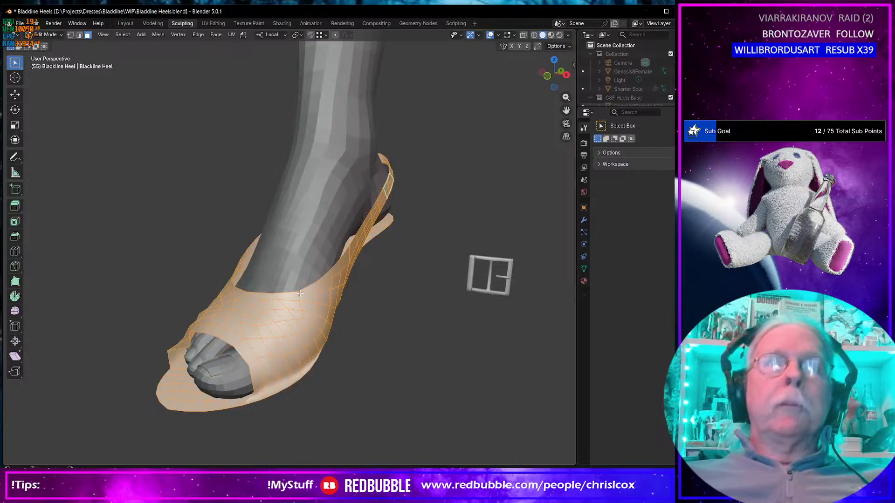
middle_drag(252, 171, 395, 290)
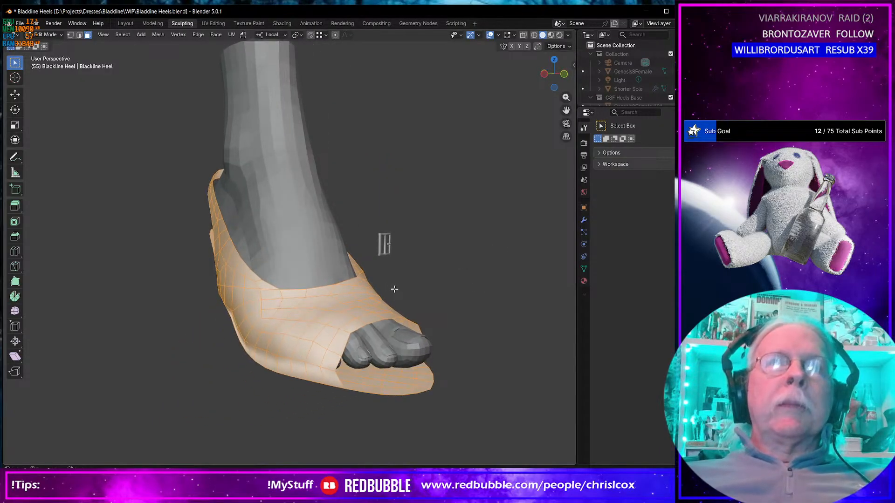
key(shift+space)
key(space)
key(Tab)
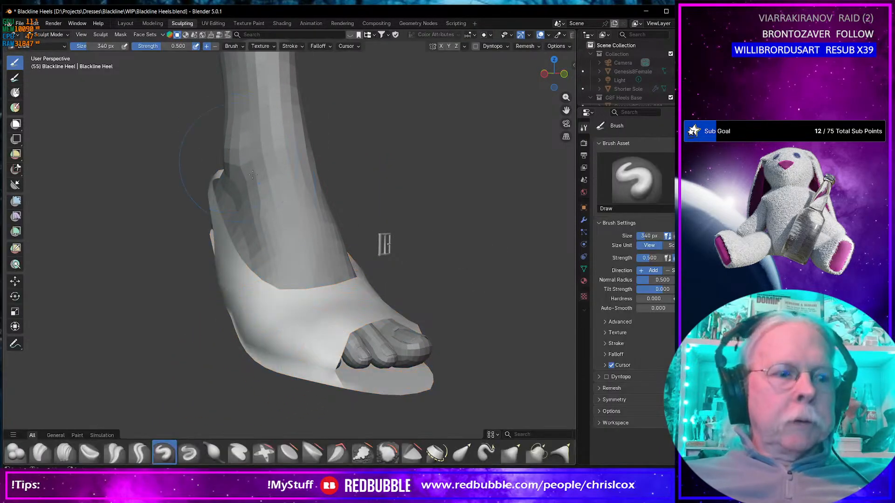
right_click(335, 326)
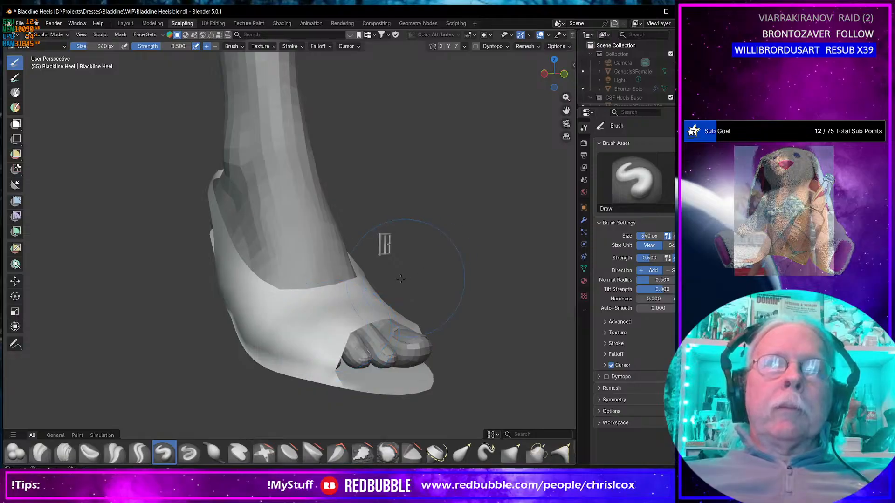
mouse_move(326, 294)
middle_down()
mouse_move(383, 293)
mouse_move(252, 421)
mouse_move(239, 335)
mouse_move(270, 327)
middle_up()
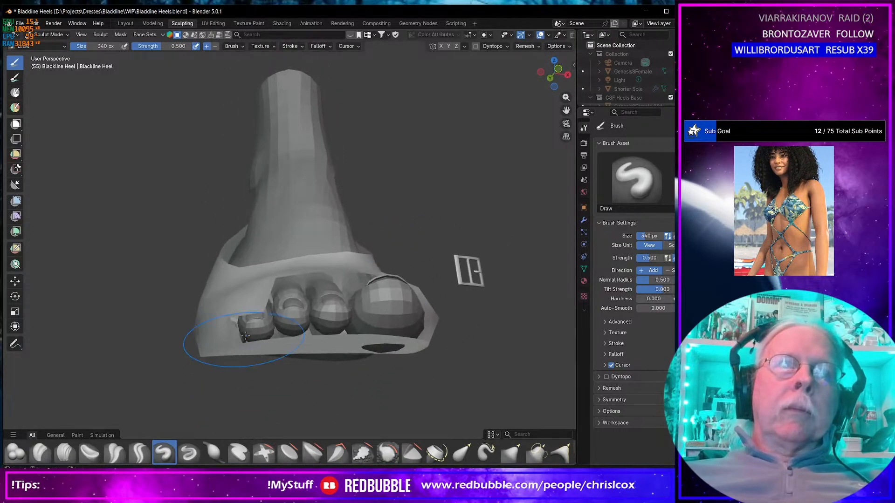
- Put the heel in Edit Mode with vertex selection and return to the Layout workspace
key(Tab)
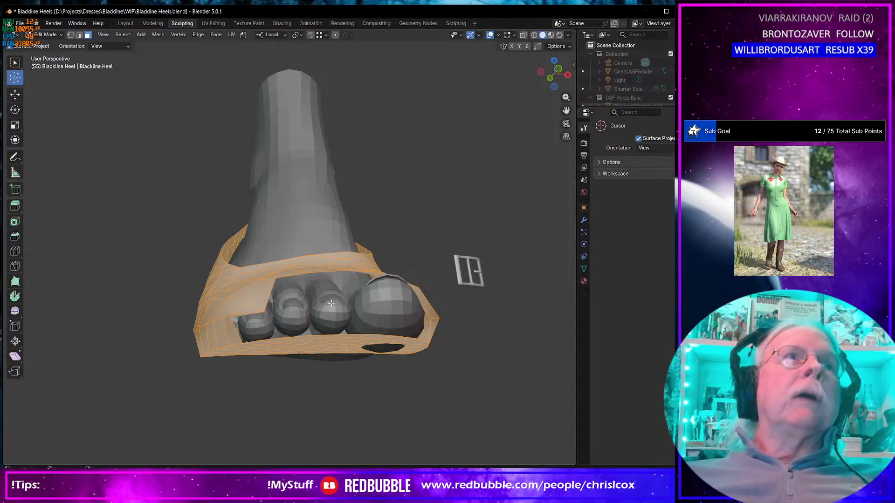
middle_drag(391, 269, 302, 236)
click(70, 35)
middle_drag(203, 276, 253, 355)
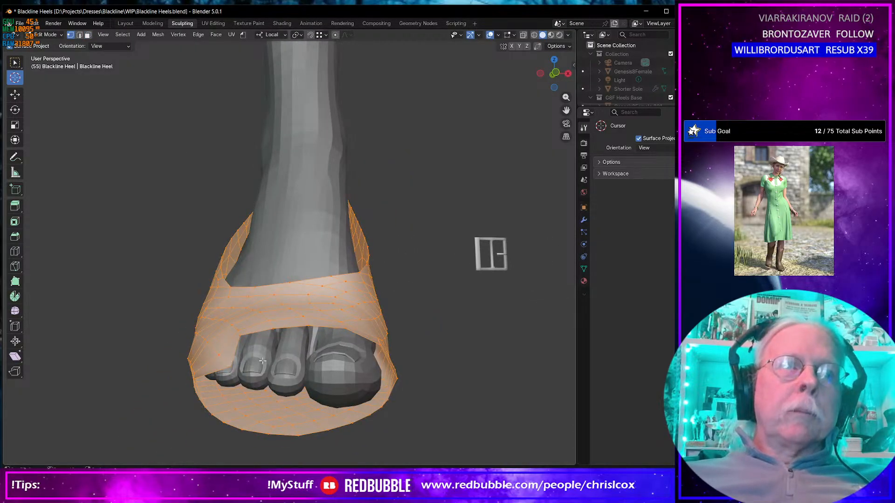
click(126, 24)
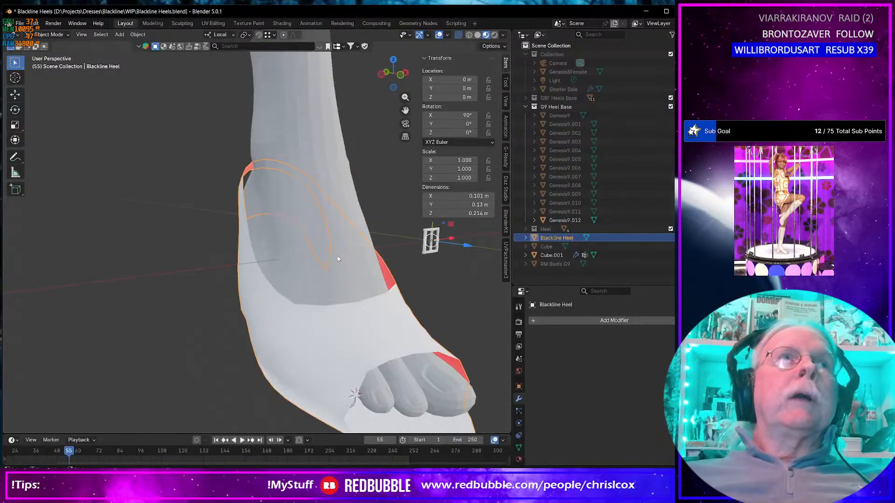
- Enter Edit Mode on the heel in Layout and select the edge loop around the toe opening from its little-toe corner vertex
shift+middle_drag(243, 304, 377, 311)
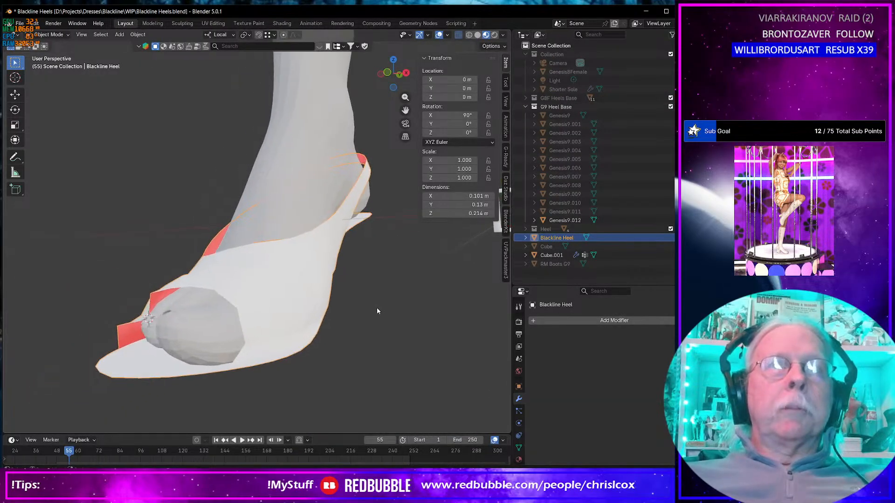
key(Tab)
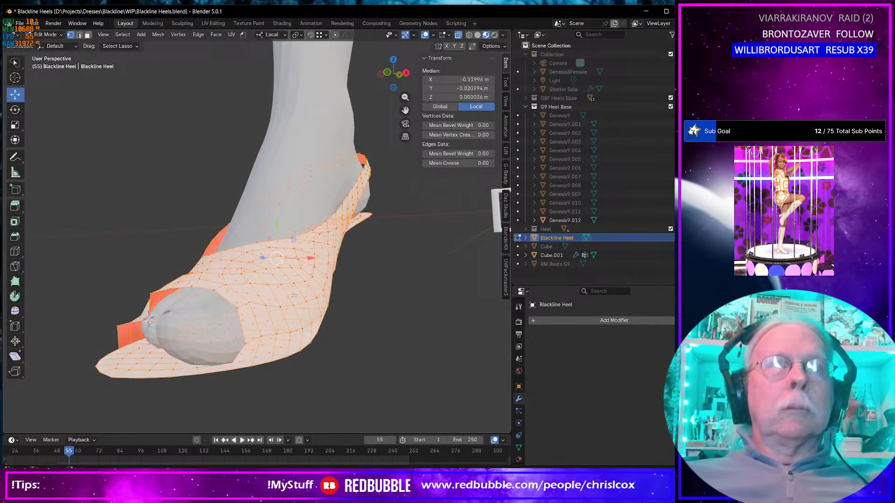
click(262, 287)
click(148, 319)
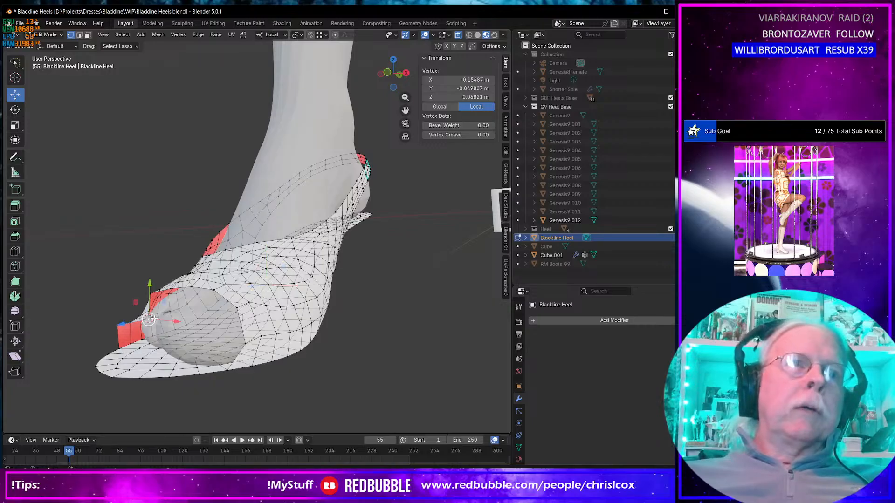
middle_drag(148, 319, 189, 321)
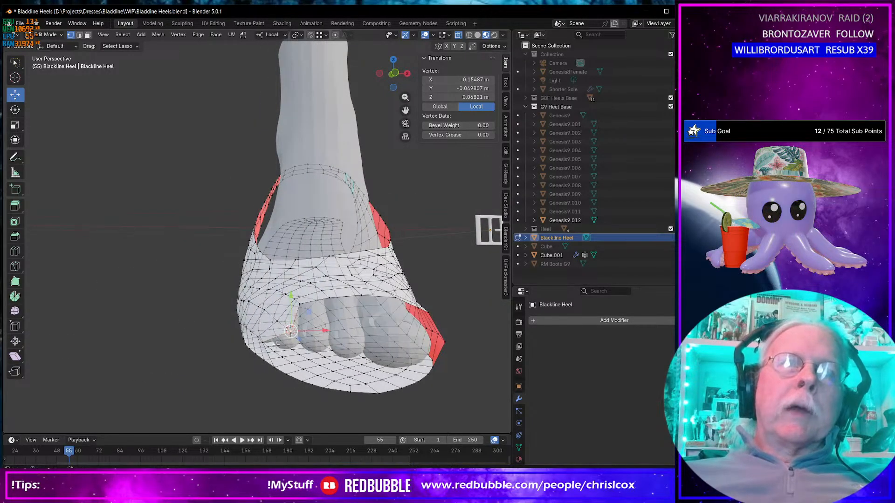
key(ctrl+l)
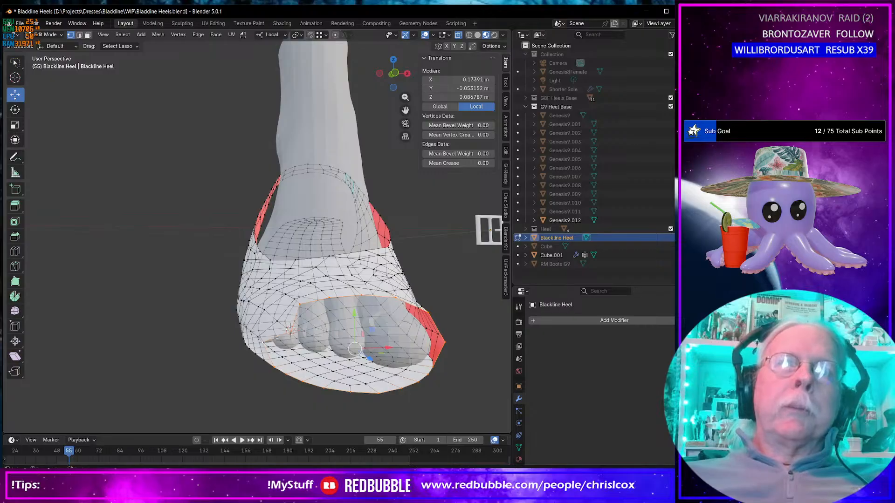
- Select the shortest vertex path along the little-toe side of the toe opening and smooth it with LoopTools Relax
click(330, 299)
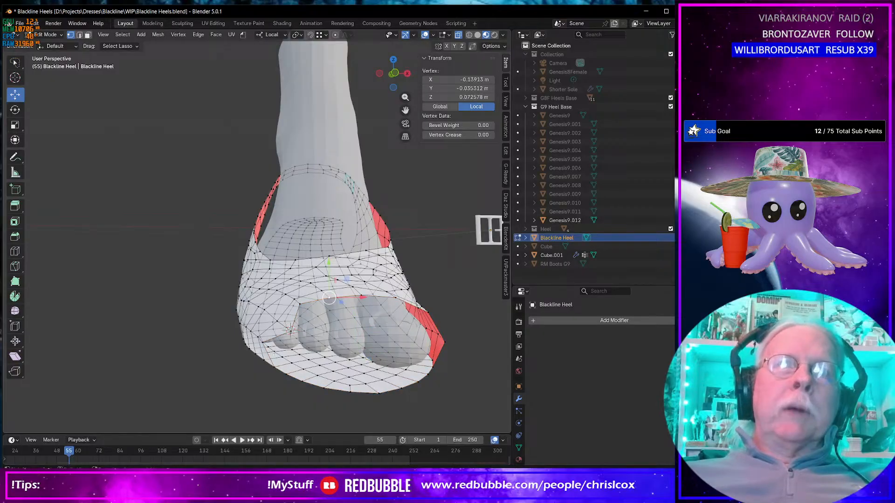
ctrl+shift+click(275, 368)
right_click(233, 254)
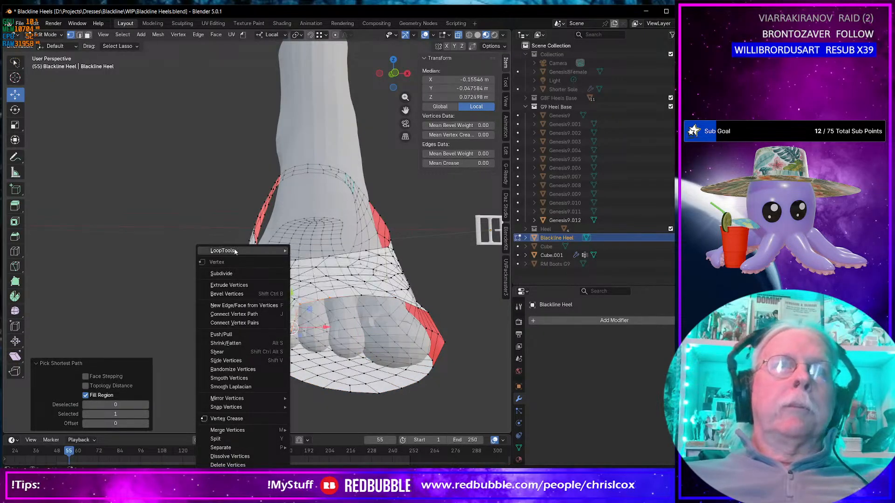
mouse_move(261, 250)
click(312, 302)
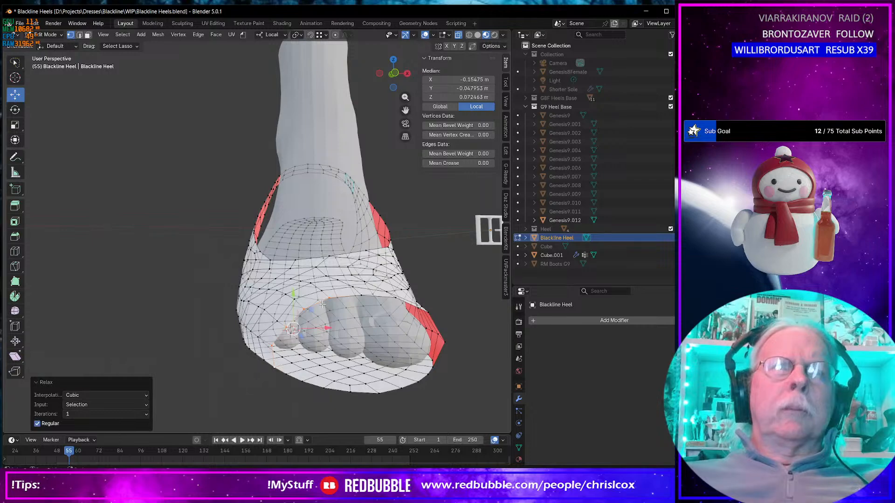
- Move a vertex beside the little toe about -0.0032 m in local X and 0.0023 m in local Y, and turn off X-ray display
middle_drag(323, 304, 252, 292)
click(224, 280)
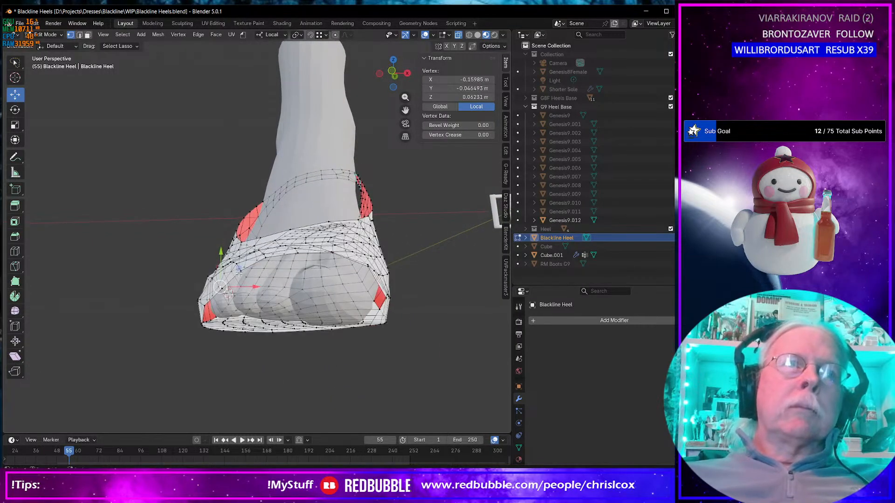
drag(238, 269, 231, 266)
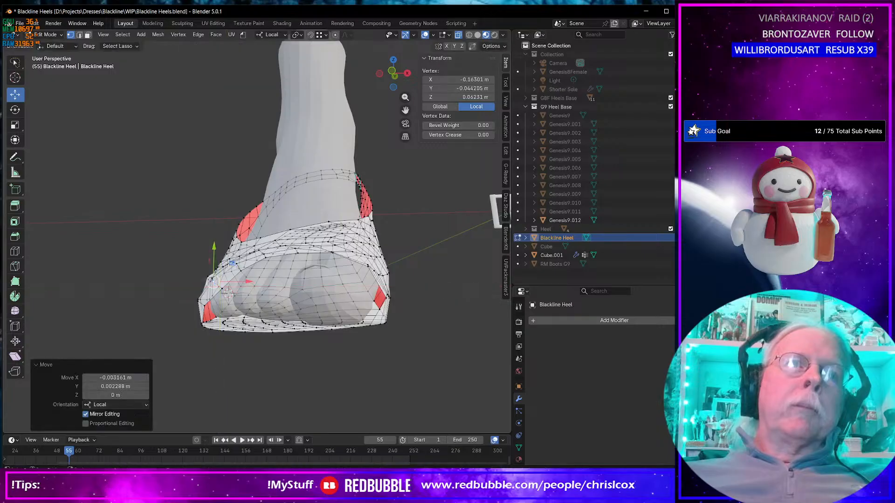
middle_drag(230, 266, 305, 310)
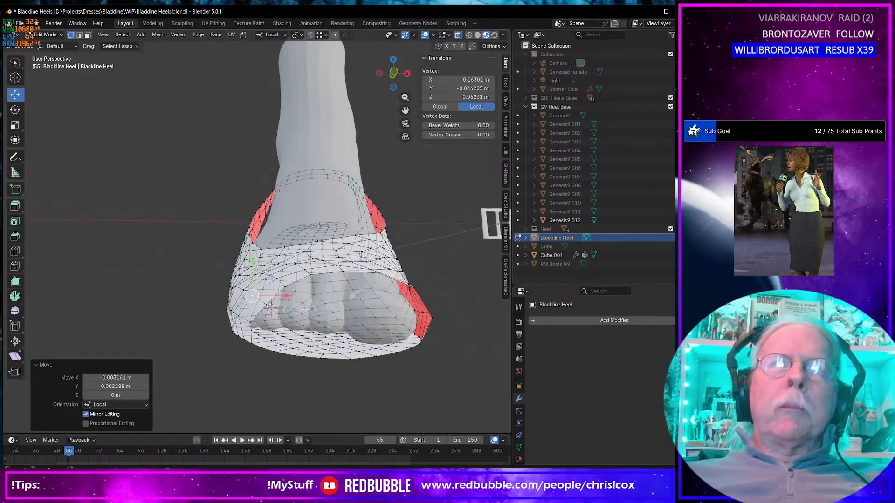
click(459, 36)
scroll(301, 272, down, 2)
scroll(301, 272, up, 3)
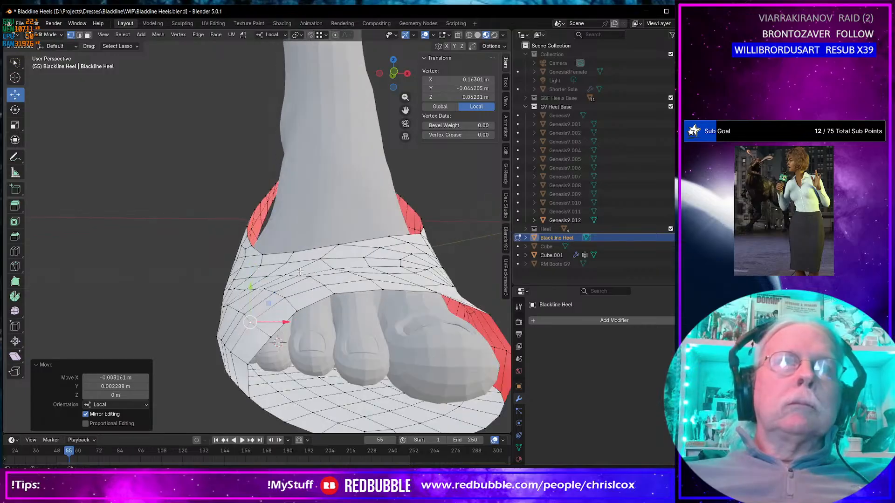
- Move the vertex above the little toe to about -0.1593 m in local X and -0.0460 m in local Y
middle_drag(301, 271, 223, 278)
click(266, 303)
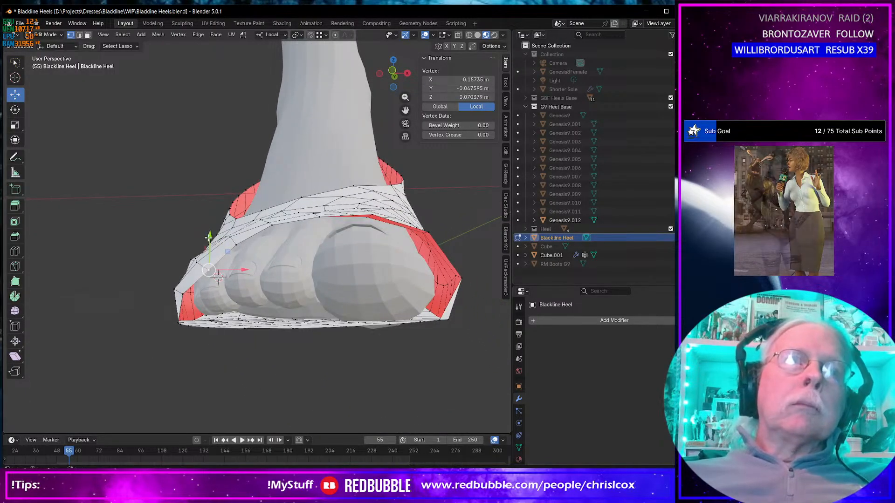
mouse_move(211, 240)
mouse_down()
mouse_move(211, 232)
mouse_move(220, 249)
mouse_up()
scroll(236, 270, down, 4)
- In face selection, delete the irregular faces at the heel-side end of the outlined section on the sling strap
middle_drag(244, 273, 155, 297)
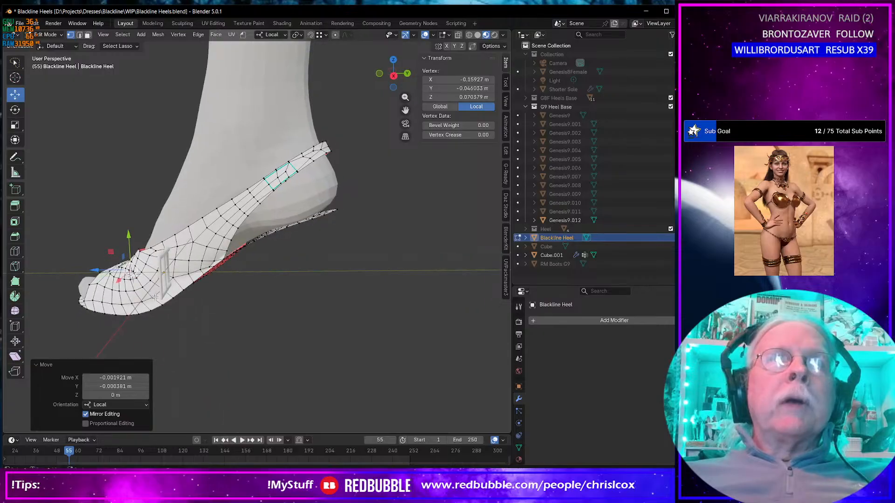
scroll(262, 275, down, 3)
scroll(324, 145, up, 10)
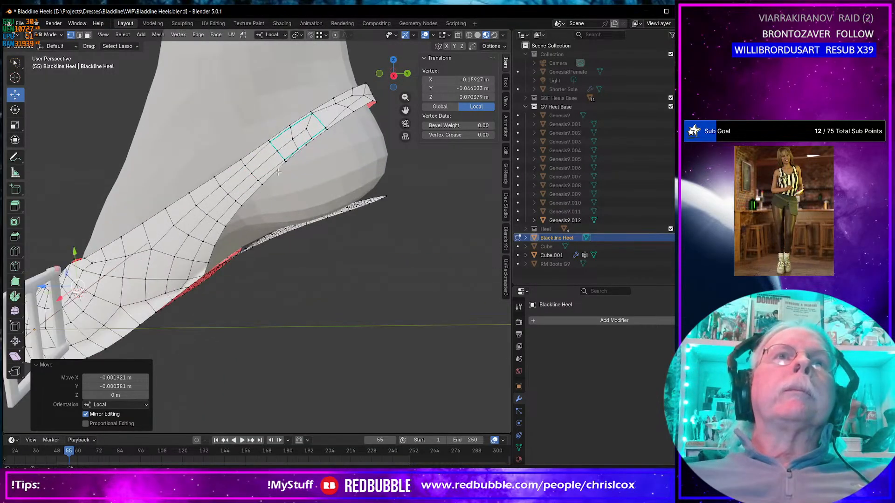
shift+middle_drag(323, 146, 289, 258)
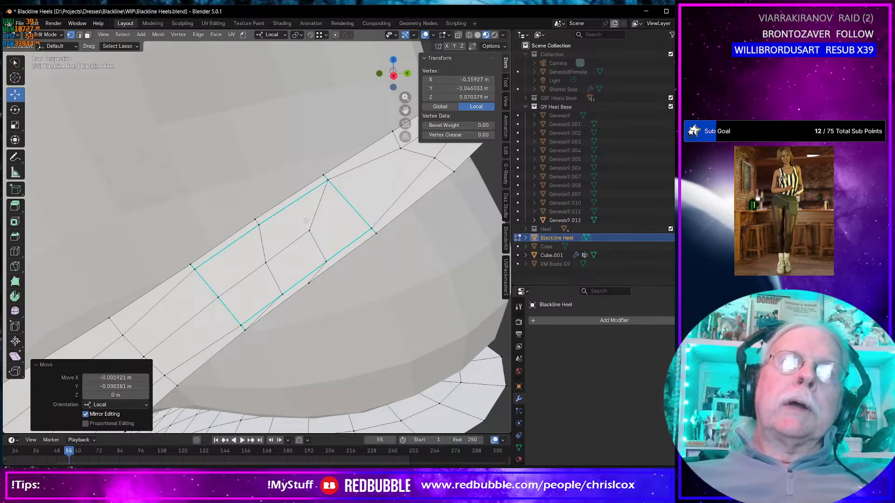
scroll(303, 220, down, 3)
scroll(303, 221, up, 3)
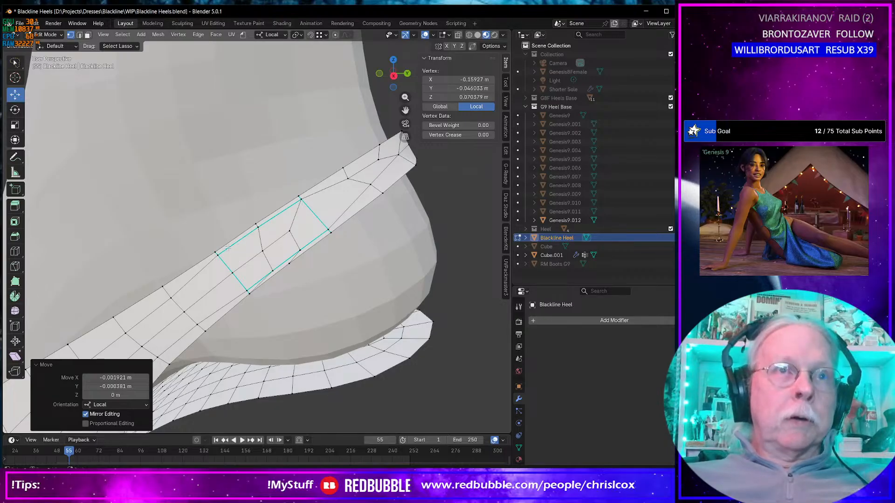
key(2)
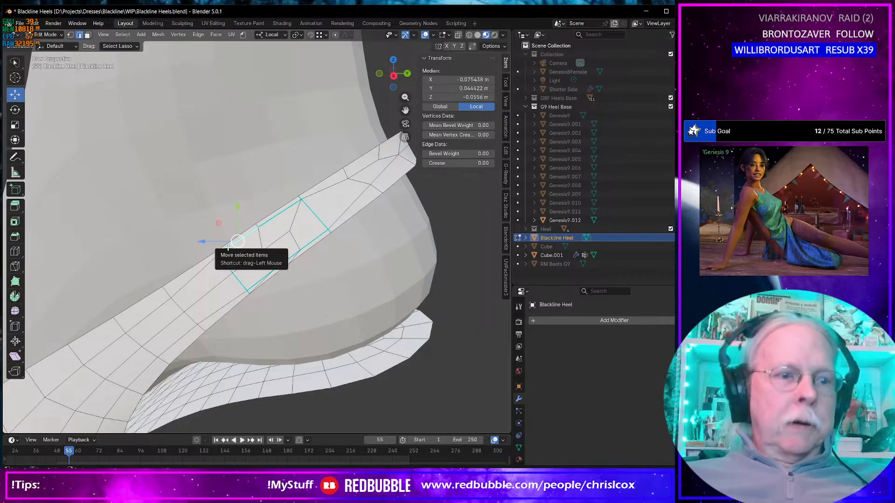
key(3)
click(228, 247)
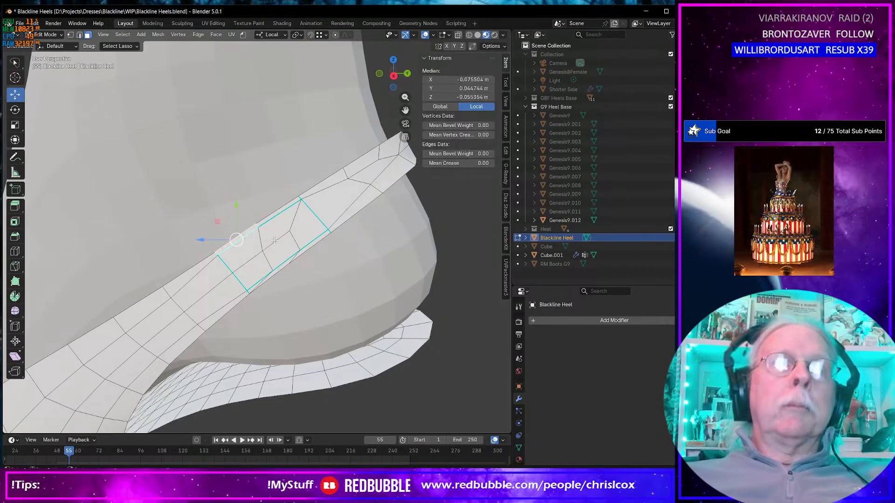
ctrl+shift+click(315, 241)
click(314, 241)
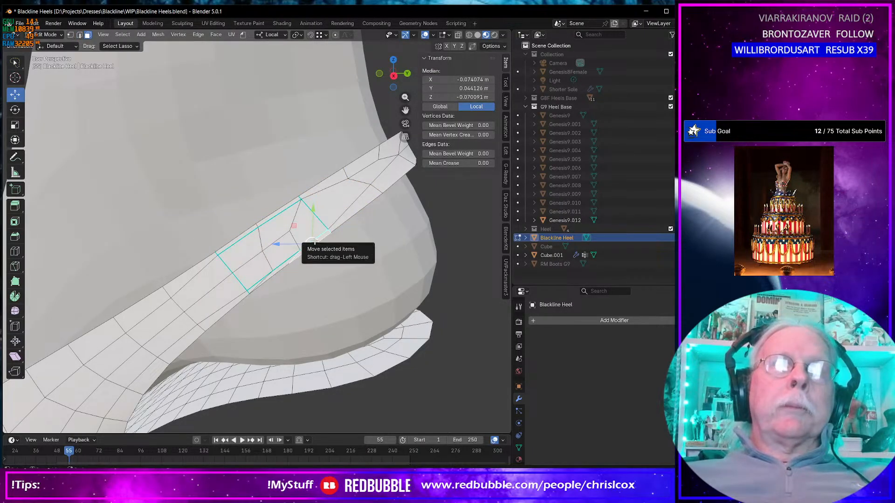
ctrl+shift+click(232, 245)
click(303, 226)
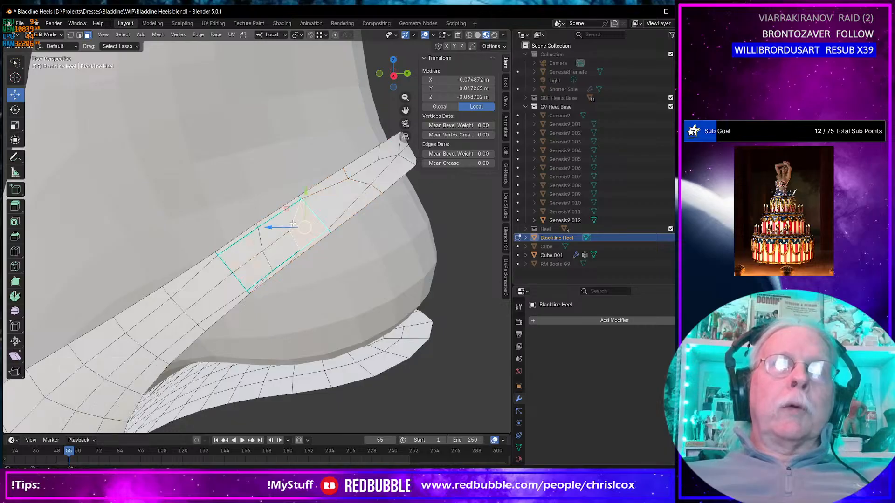
click(293, 206)
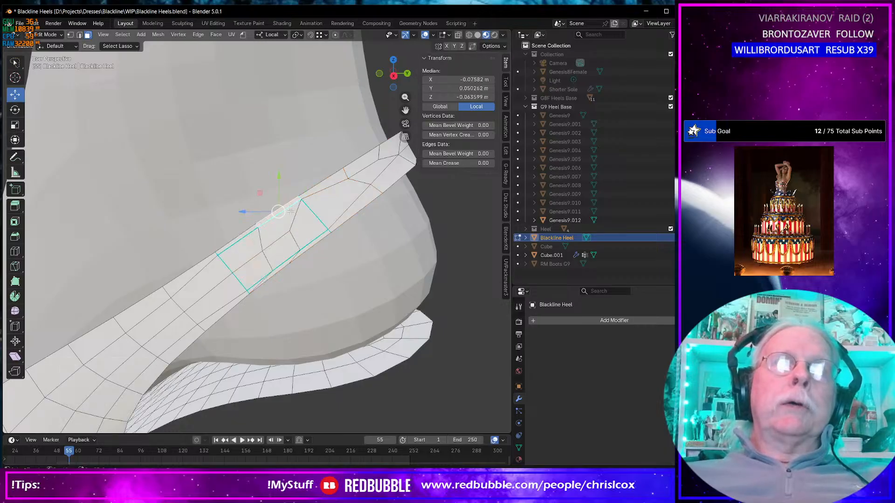
click(305, 233)
key(x)
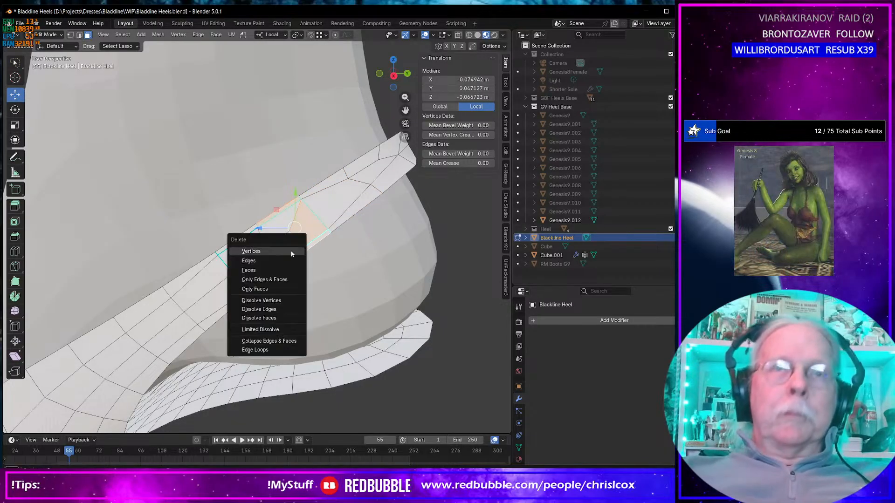
click(263, 270)
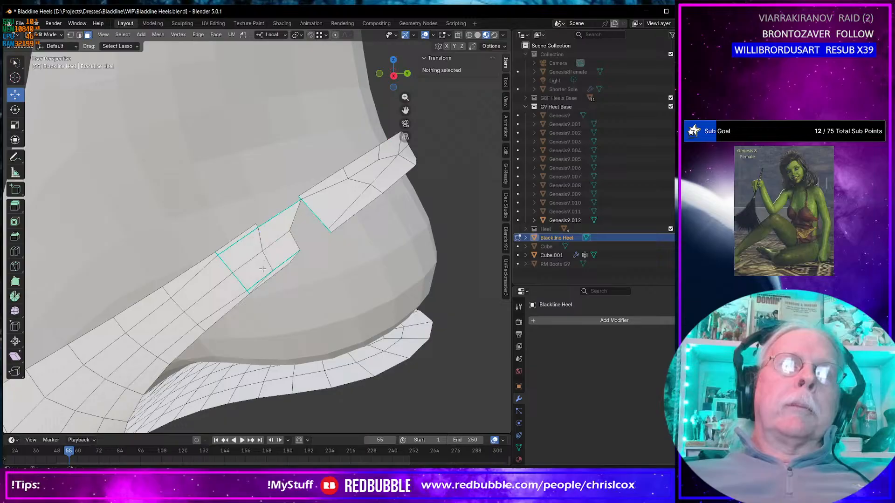
- Select the remaining faces of the outlined strap section as a filled shortest-path region and delete them
click(239, 238)
ctrl+shift+click(285, 263)
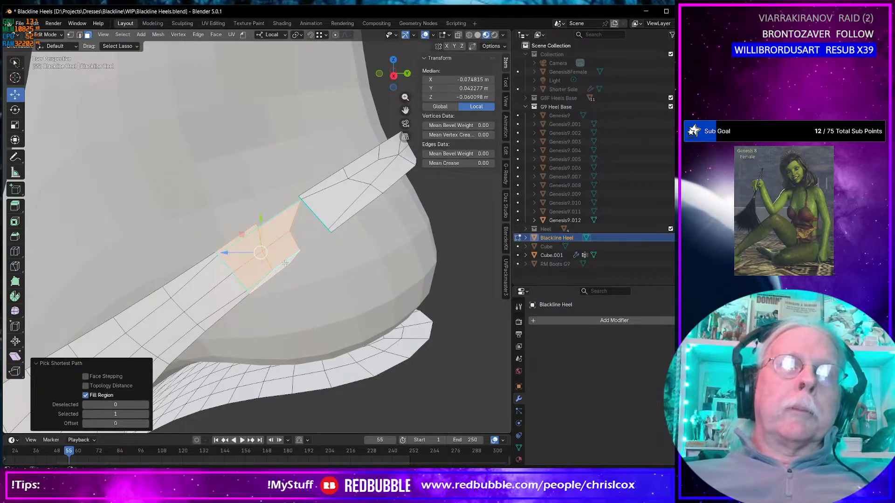
key(x)
click(285, 263)
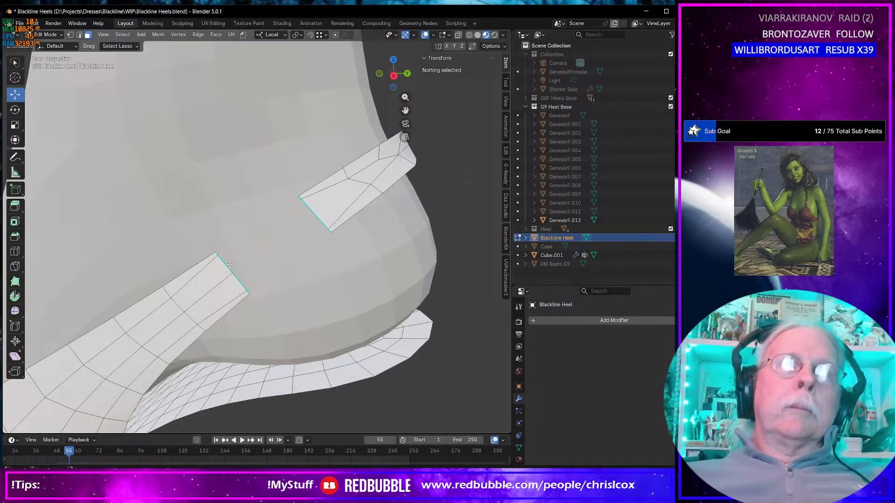
- Switch to edge selection and examine the open strap ends and the face layout on both sides of the gap
key(2)
click(238, 278)
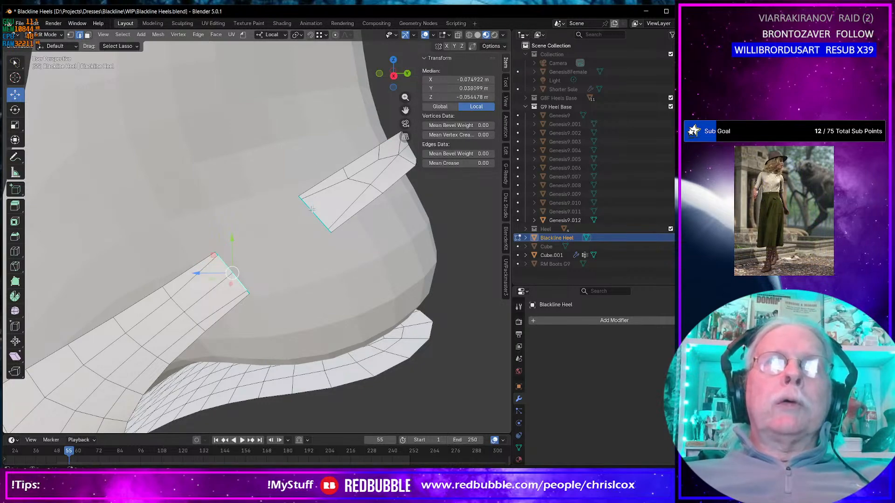
scroll(286, 253, up, 6)
scroll(286, 253, down, 8)
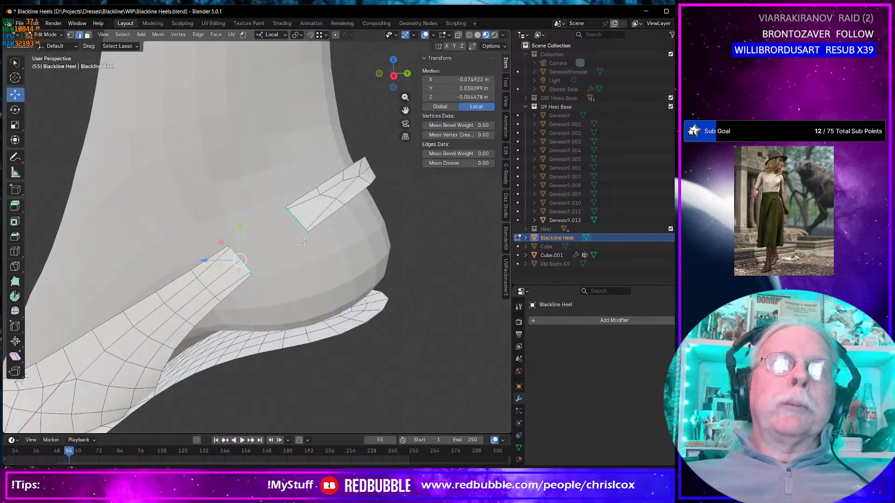
mouse_move(298, 252)
middle_down()
mouse_move(265, 244)
mouse_move(297, 239)
middle_up()
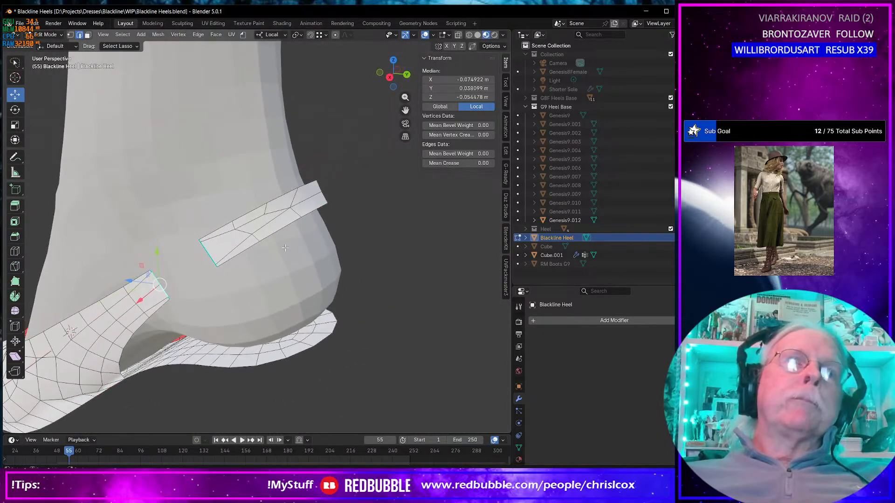
scroll(227, 255, up, 5)
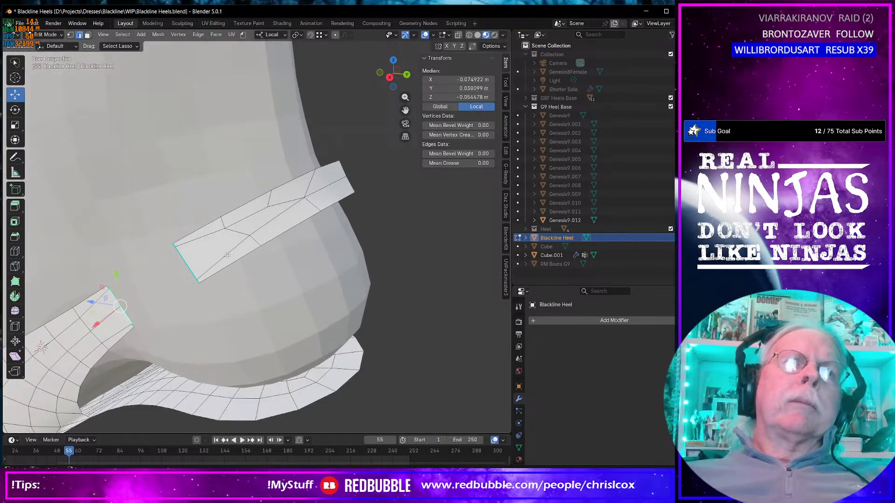
scroll(229, 253, down, 4)
shift+middle_drag(229, 251, 280, 239)
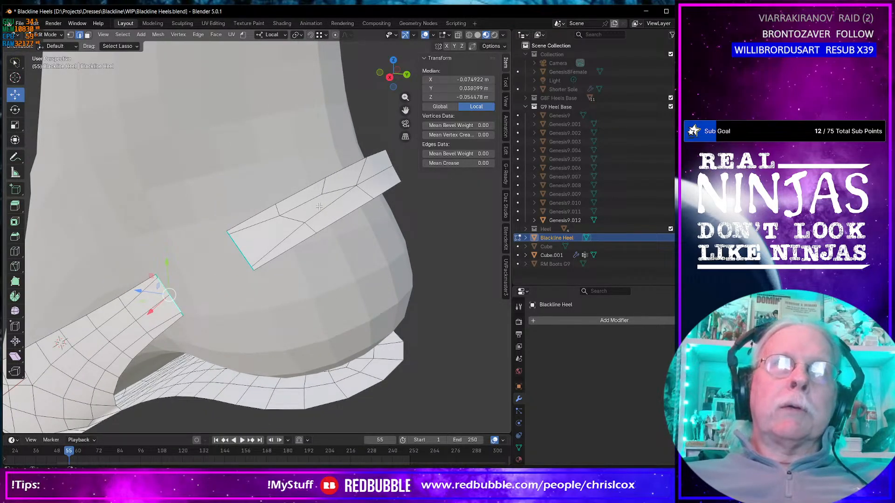
middle_drag(323, 196, 343, 203)
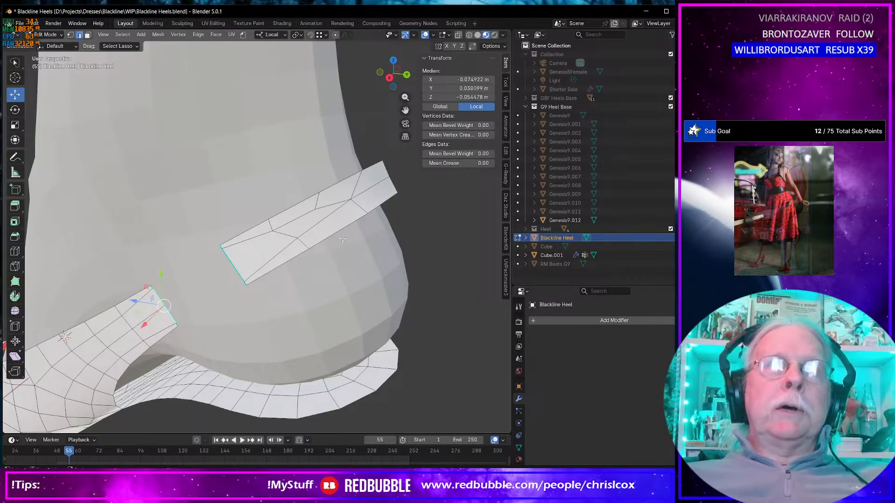
- Knife a cut from the rear strap piece's lower edge inward and along its middle to the centre of its open end
key(k)
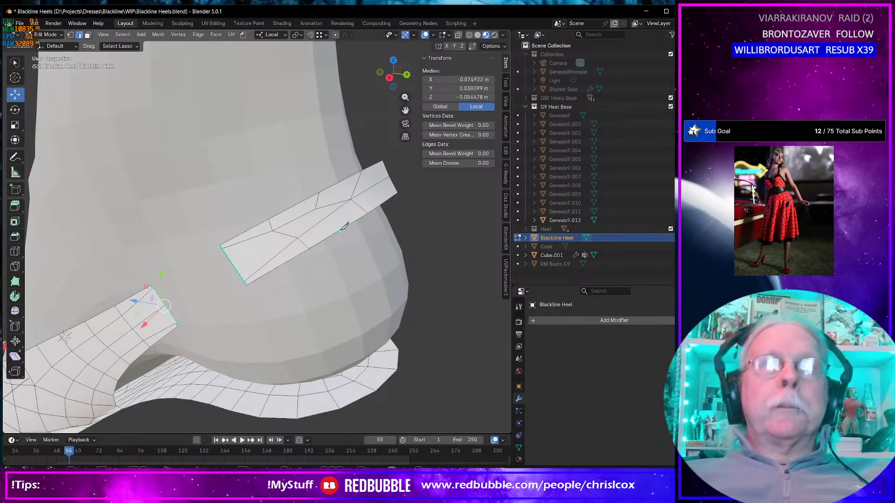
click(323, 219)
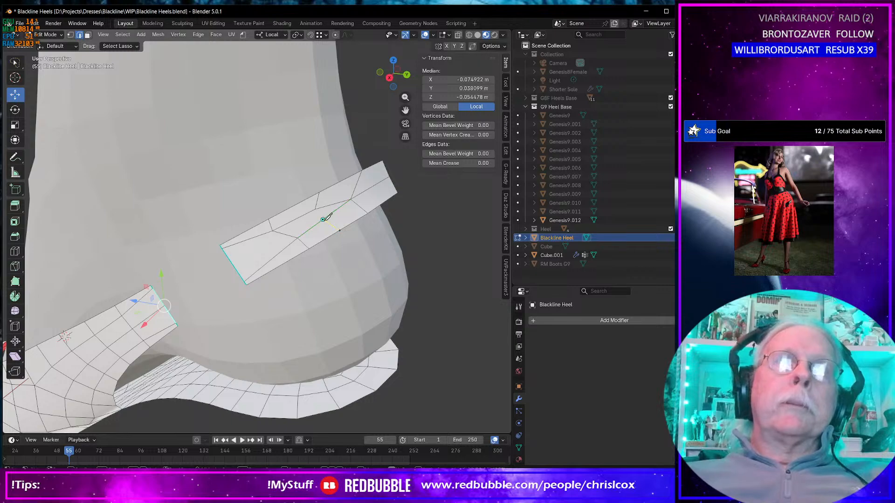
click(286, 234)
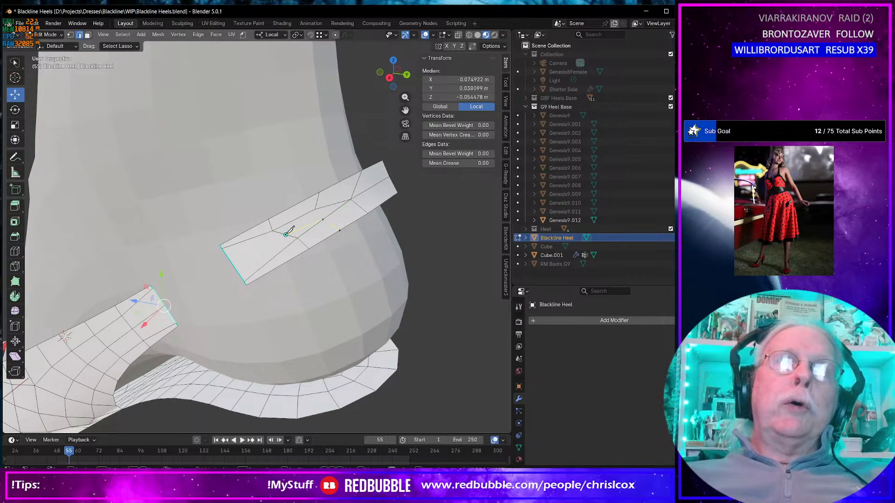
click(232, 265)
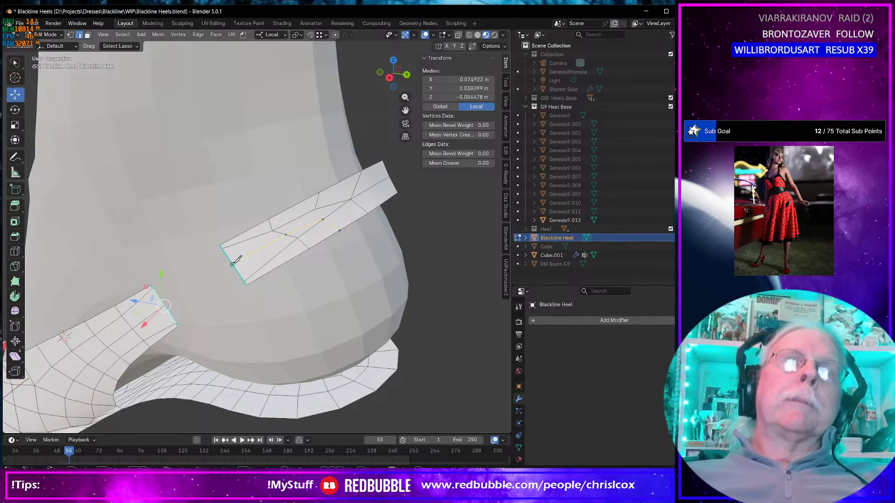
key(Return)
- In vertex selection, merge the vertices at the bend of the new cut with At Center
key(1)
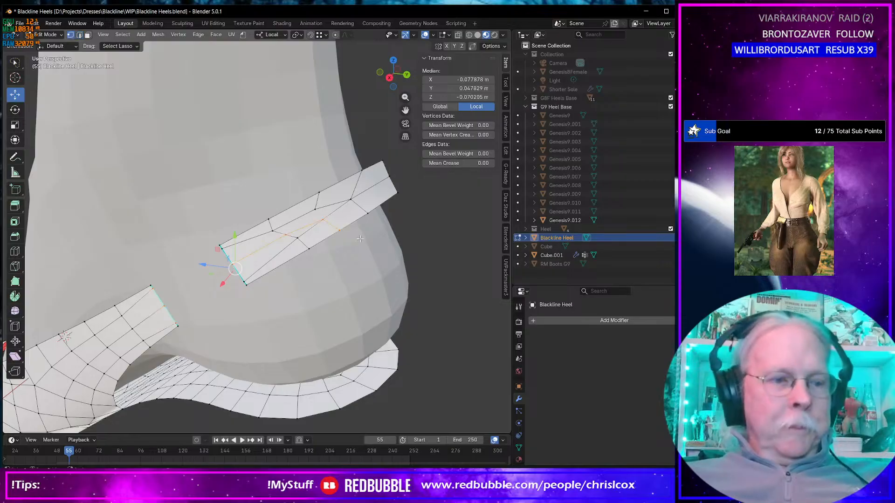
click(320, 215)
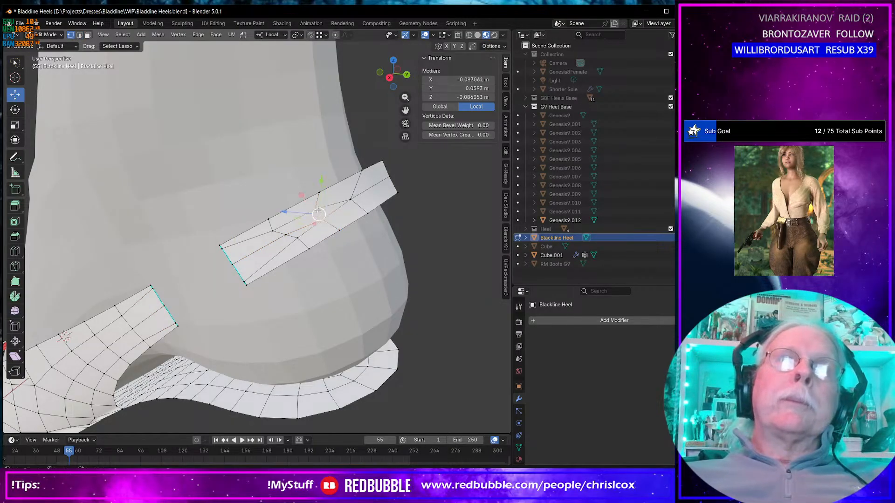
key(m)
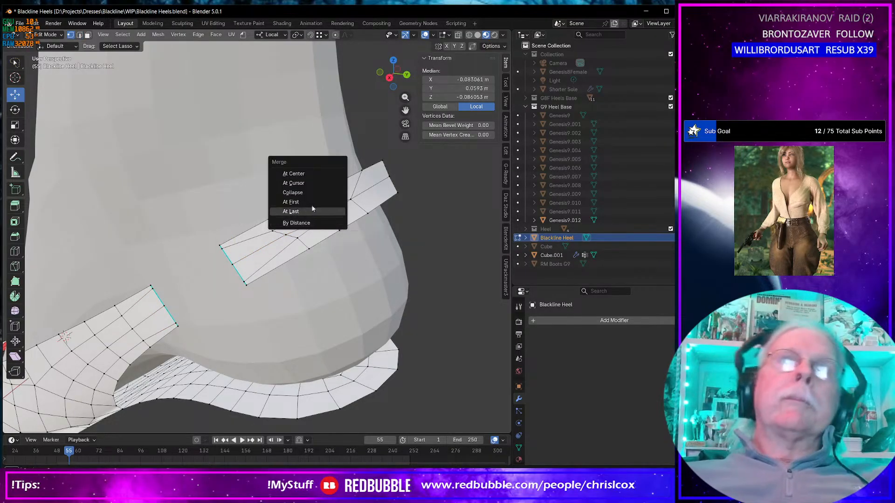
click(292, 173)
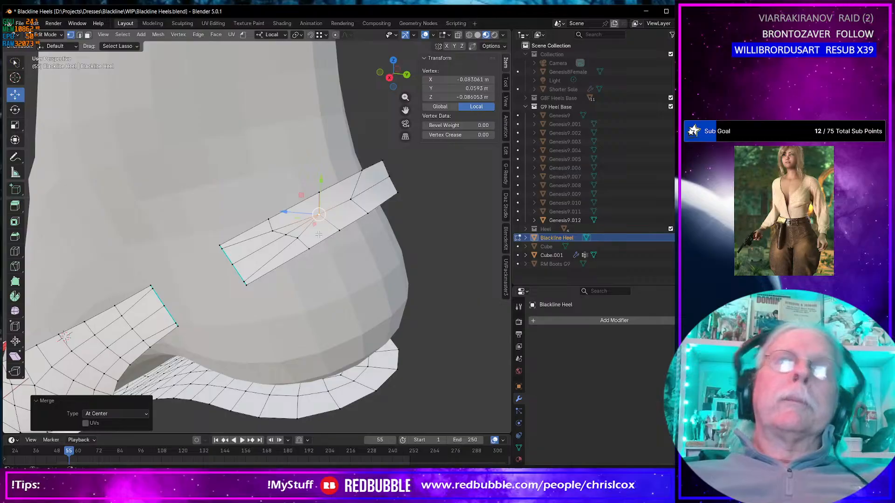
click(285, 234)
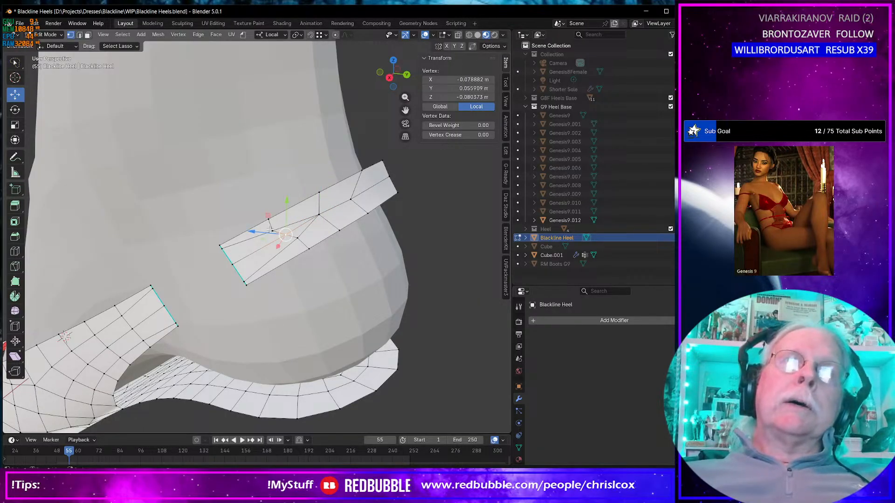
drag(286, 235, 273, 233)
ctrl+shift+click(307, 247)
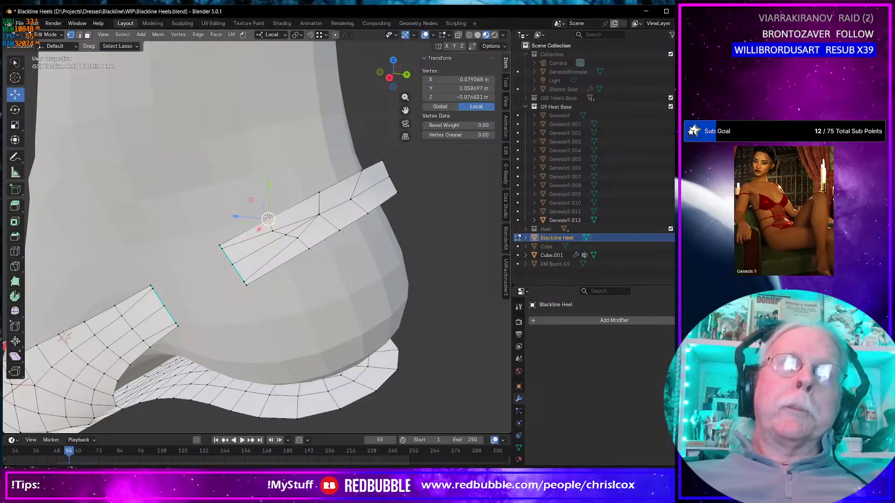
right_click(307, 246)
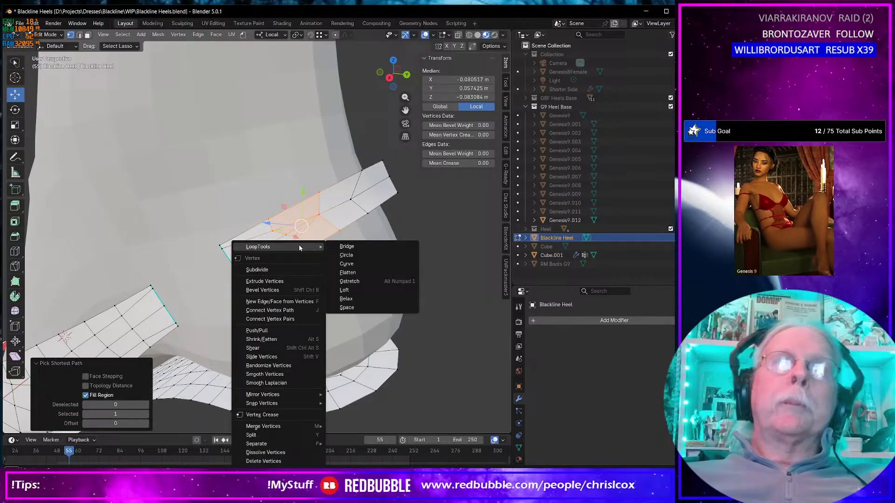
key(Escape)
- Select the vertex row across the rear strap piece near its open end and straighten it with LoopTools Gstretch, spread evenly
click(269, 227)
right_click(275, 230)
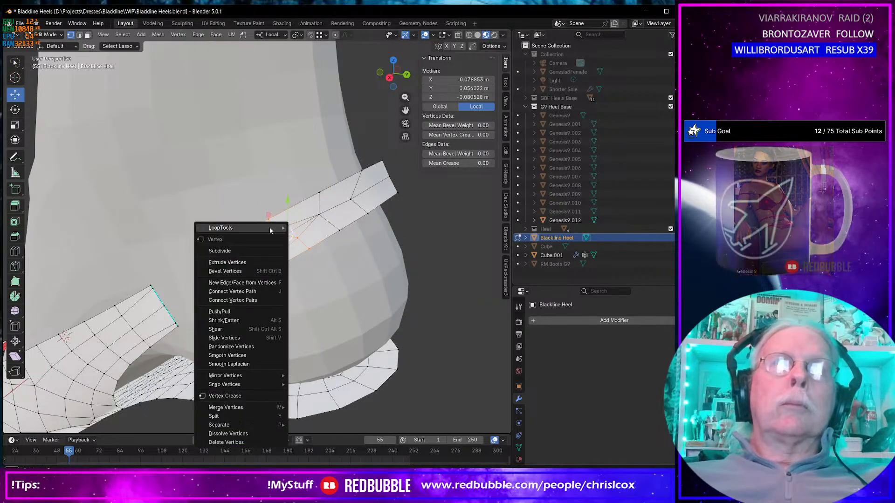
mouse_move(279, 228)
click(321, 262)
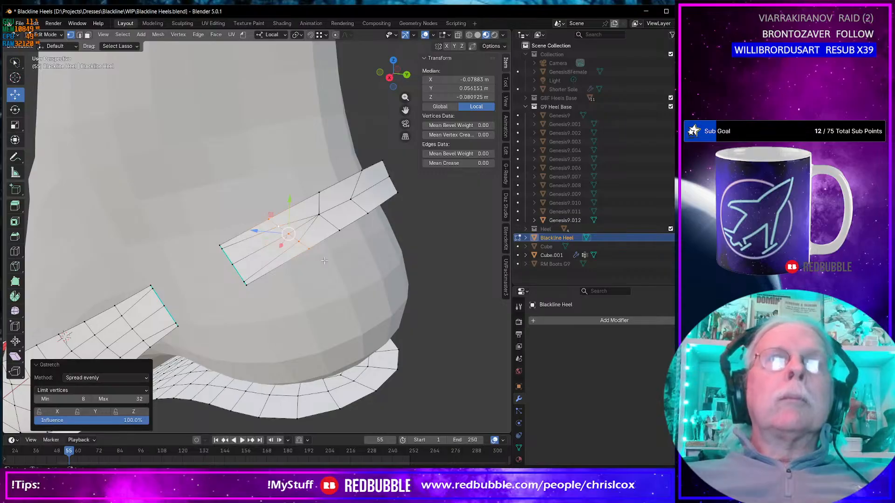
- Slide the junction vertex in the middle of the rear strap piece rearward along its centre edge by a factor of 0.256
middle_drag(325, 261, 322, 261)
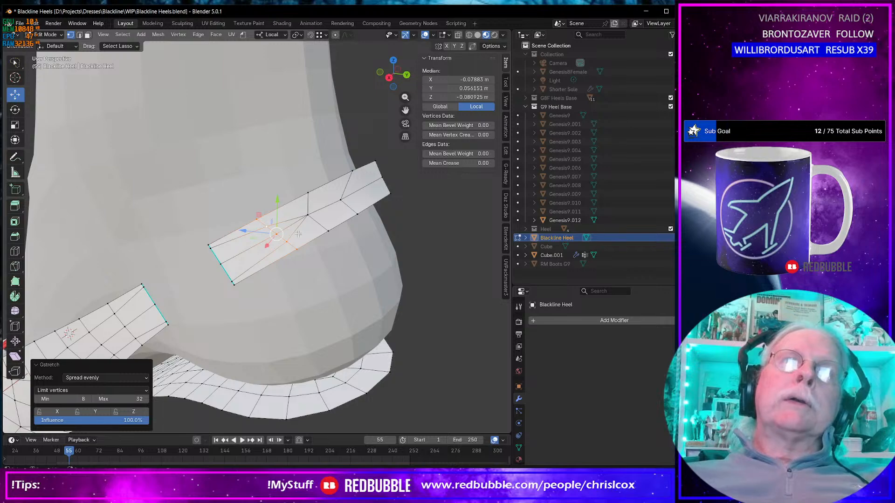
click(307, 215)
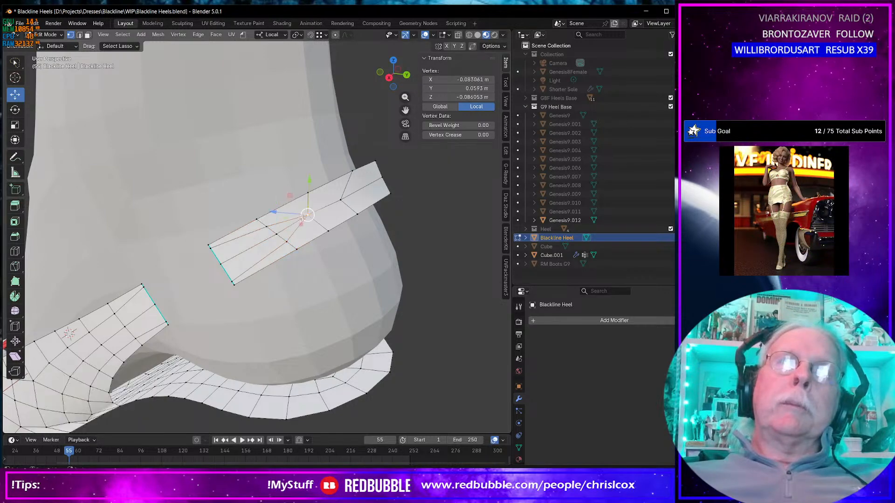
key(shift+v)
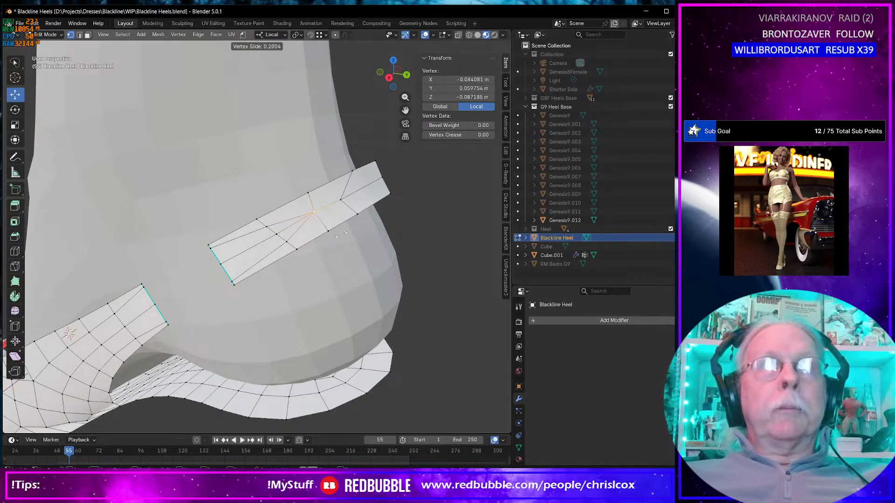
click(331, 235)
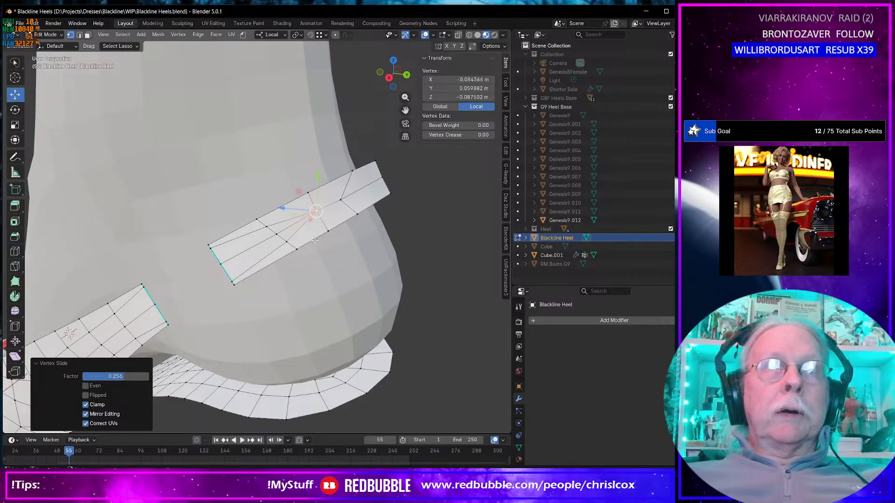
- Knife a cut across the rear strap piece from its lower edge to its upper edge, just in front of the moved junction vertex
key(k)
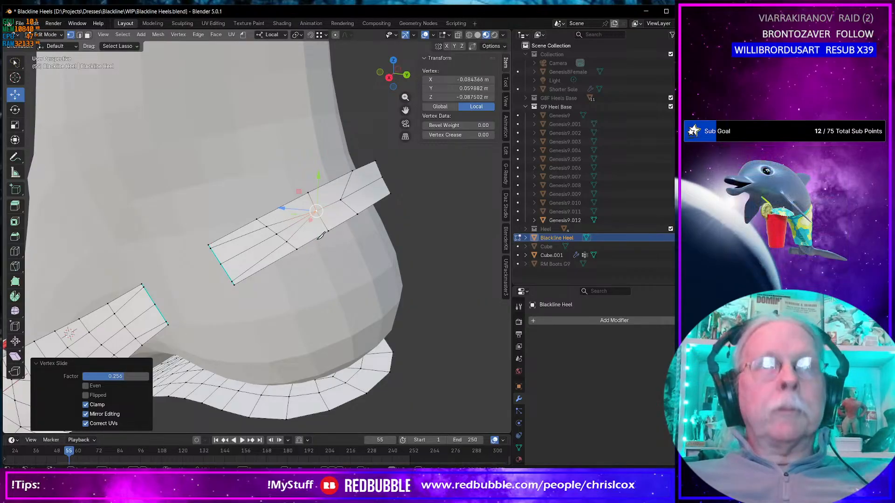
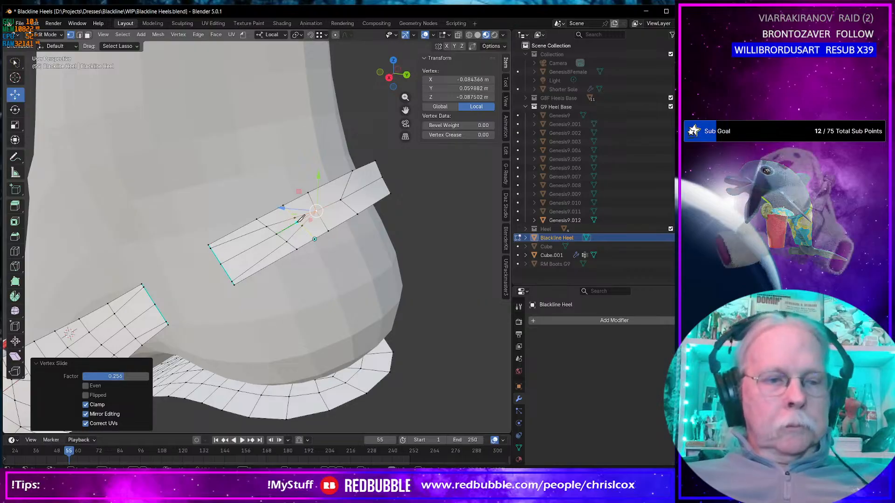
key(Return)
key(g)
right_click(294, 215)
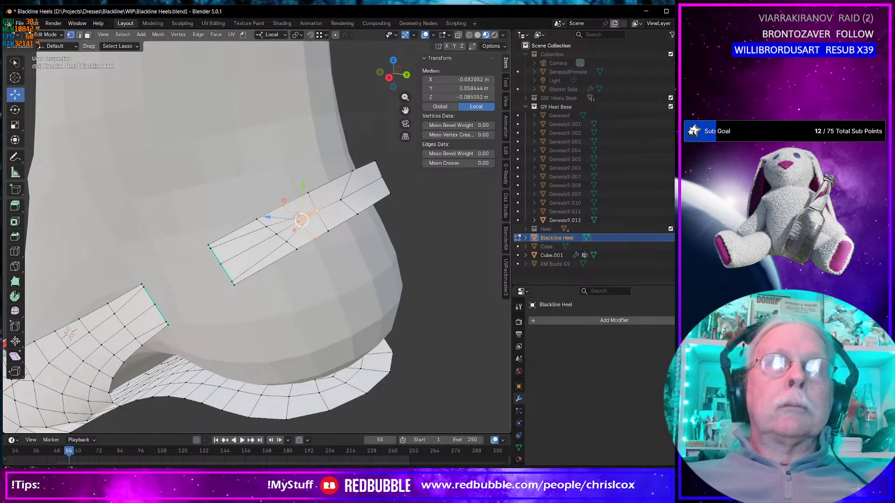
- Slide the new cut's upper inner vertex by a factor of 0.270 and its lower inner vertex by 0.325 towards their strap edges
click(295, 218)
key(g)
key(g)
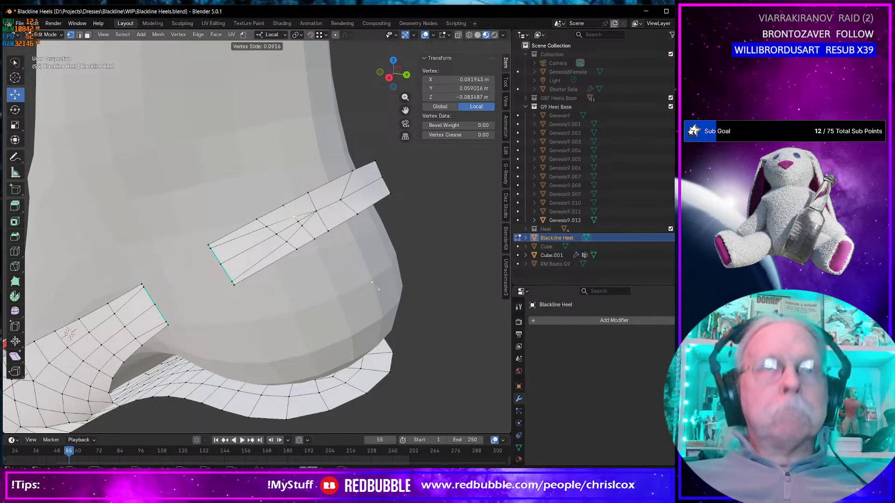
click(344, 273)
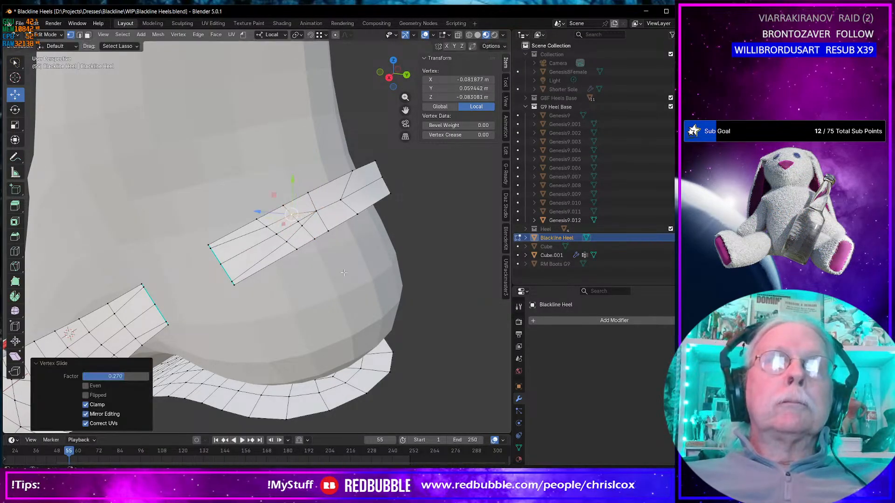
key(g)
key(g)
click(305, 229)
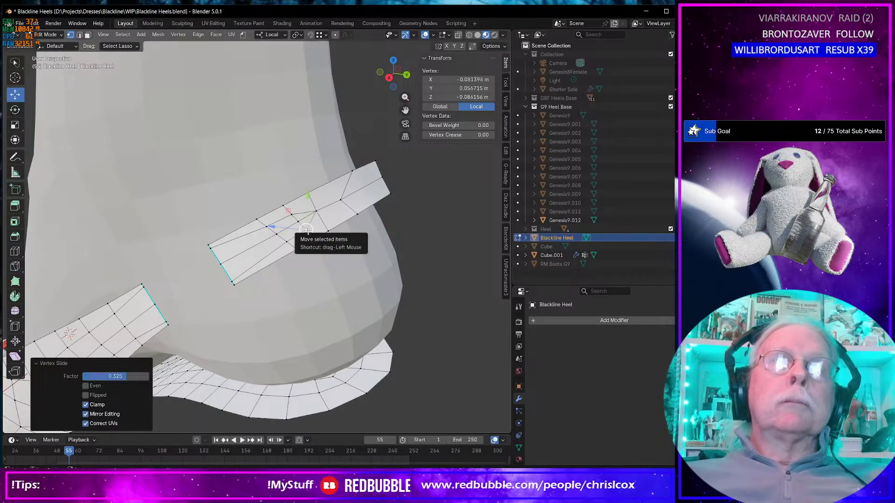
- Delete the leftover vertex in the middle of the new cut on the rear strap piece
click(298, 223)
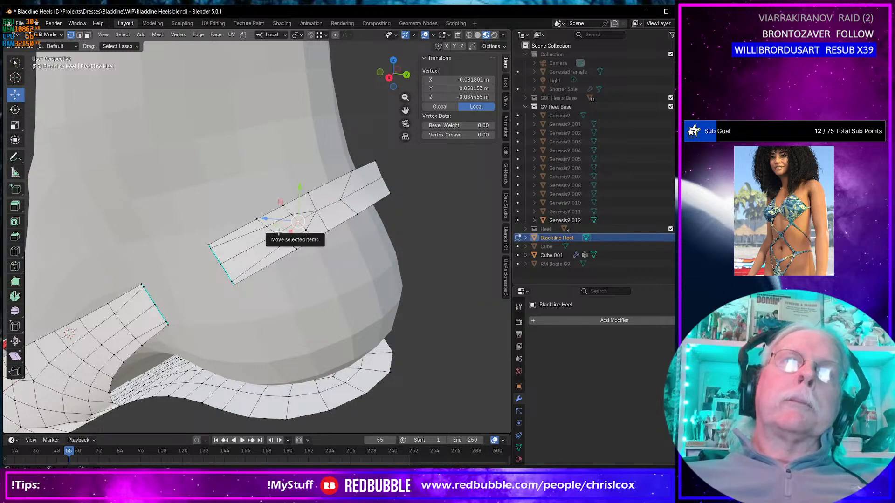
key(x)
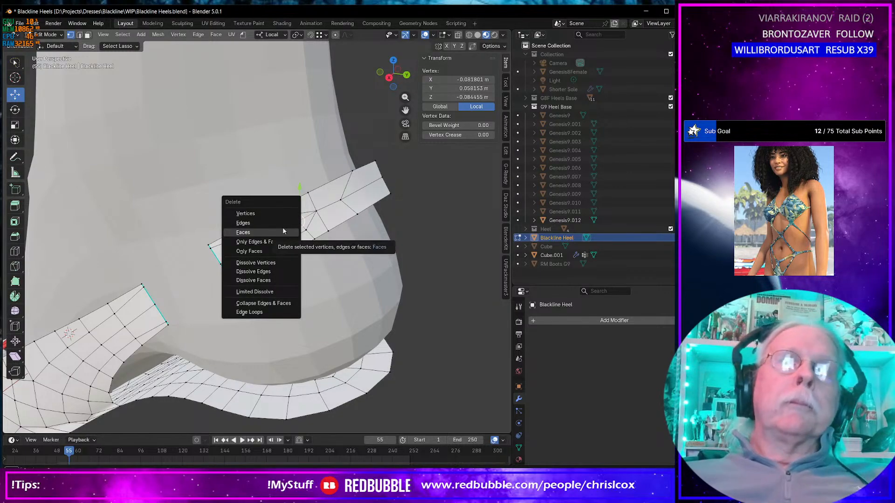
click(262, 214)
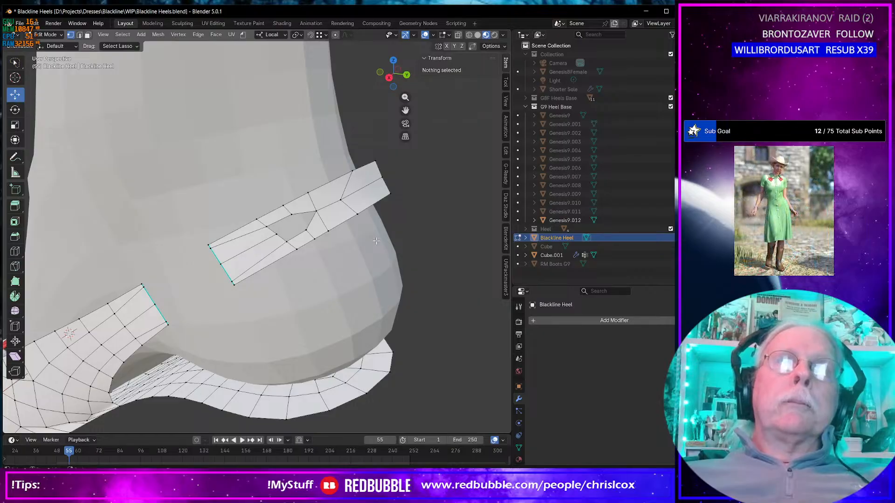
- Fill the hole in the rear strap piece with two faces meeting along an edge between its front and rear centre vertices
click(282, 234)
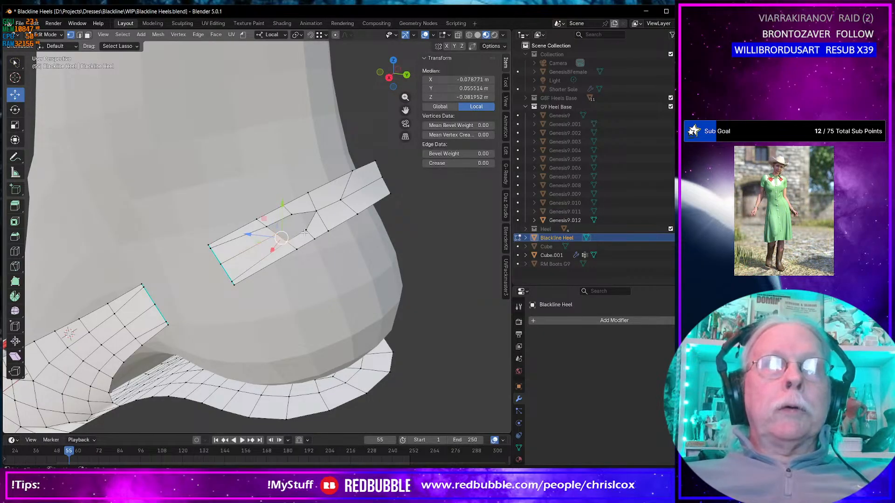
shift+click(316, 212)
key(f)
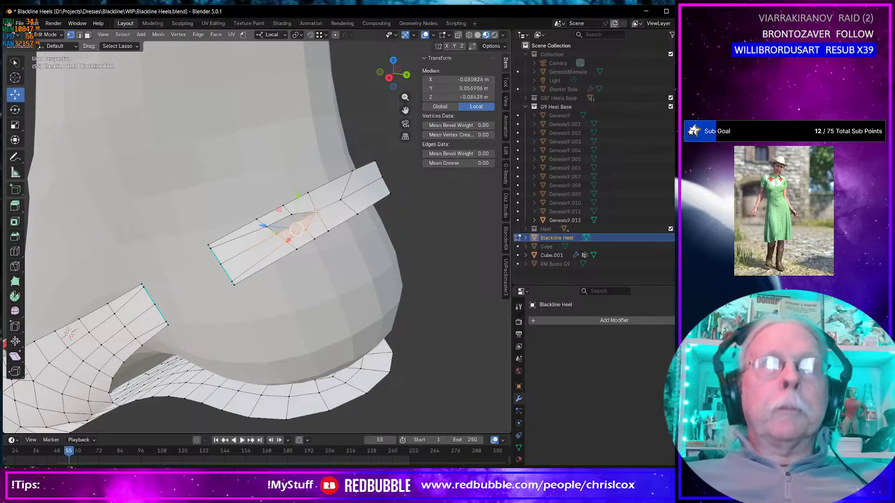
click(316, 212)
shift+click(291, 215)
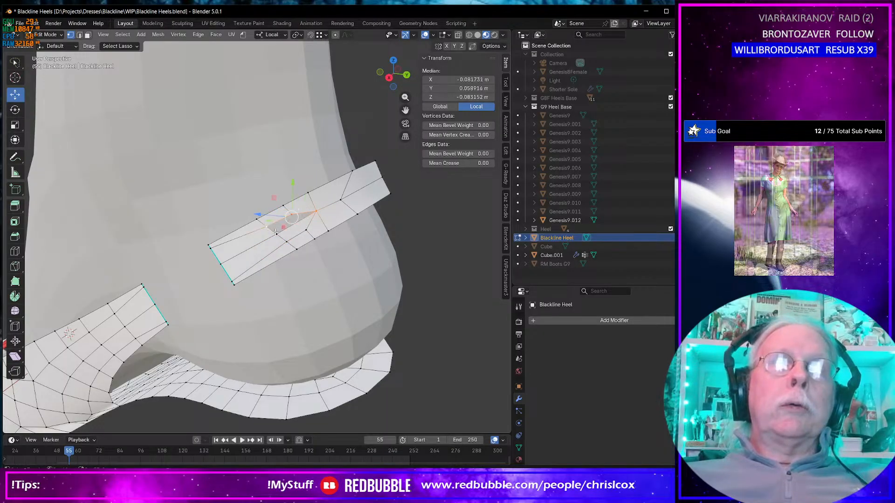
shift+click(276, 234)
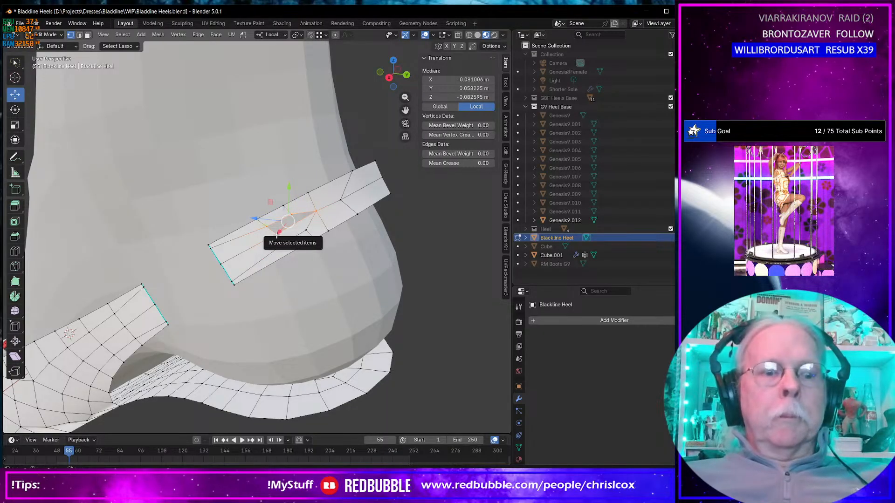
key(f)
click(413, 229)
middle_drag(413, 228, 429, 233)
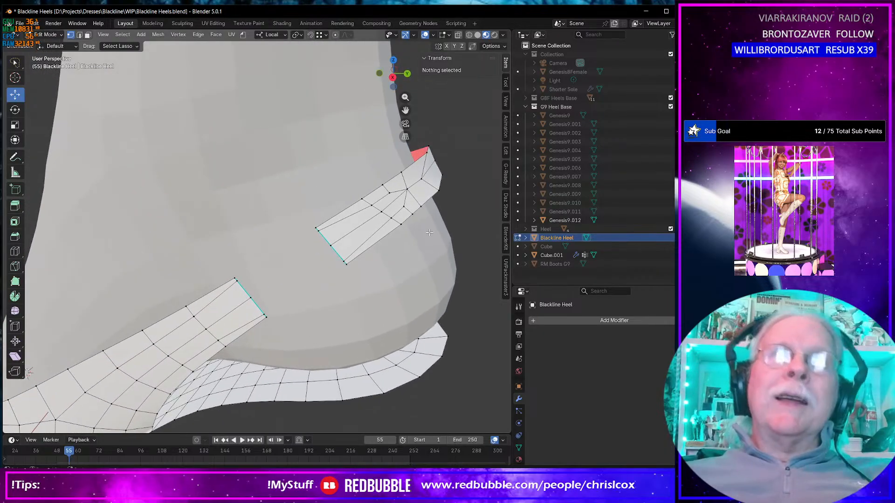
- Select the open end edges of both strap pieces and join them with Bridge Edge Loops
click(236, 280)
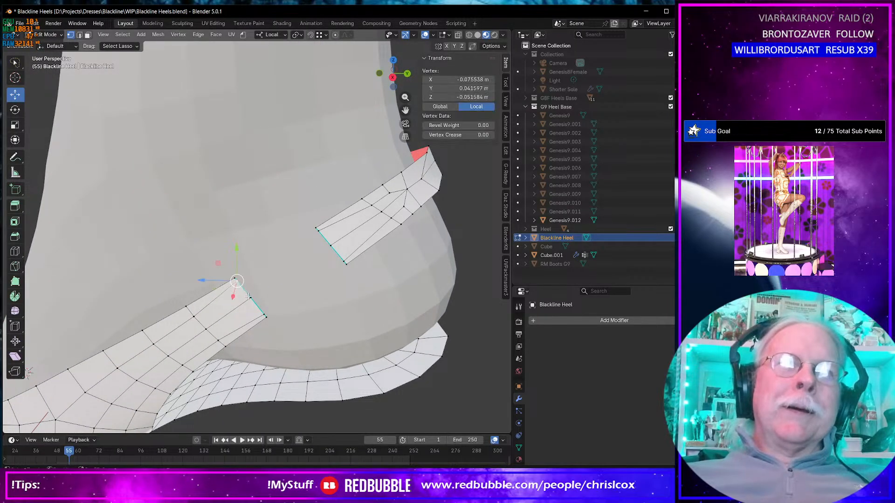
shift+click(266, 317)
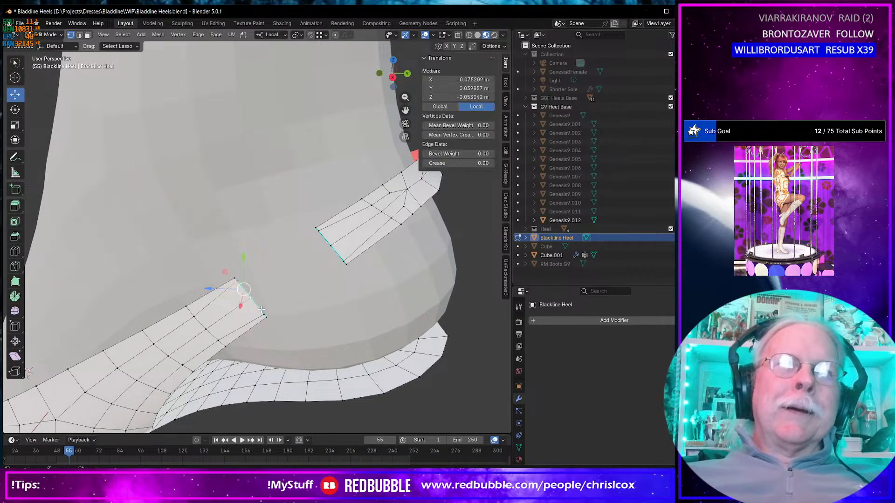
shift+click(317, 230)
shift+click(345, 263)
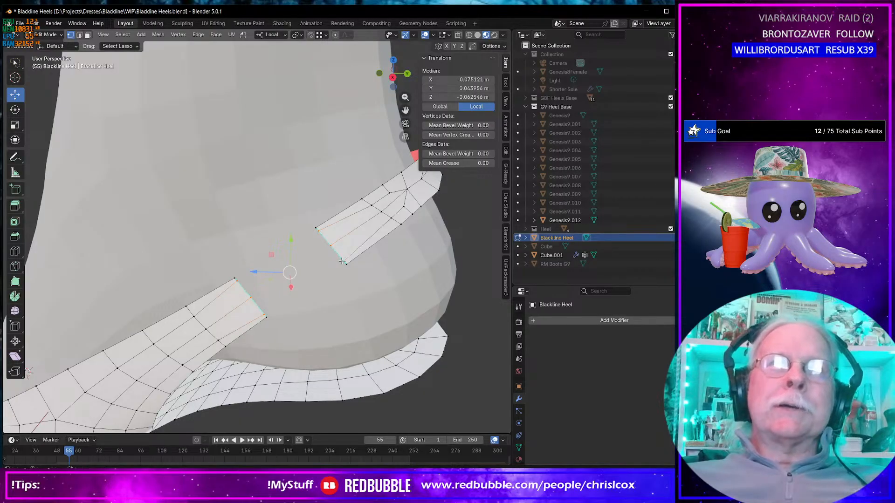
right_click(342, 260)
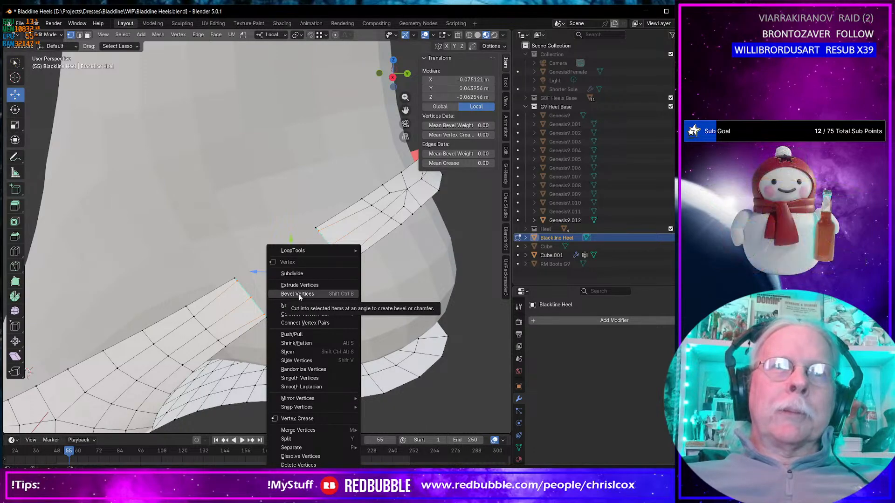
click(242, 290)
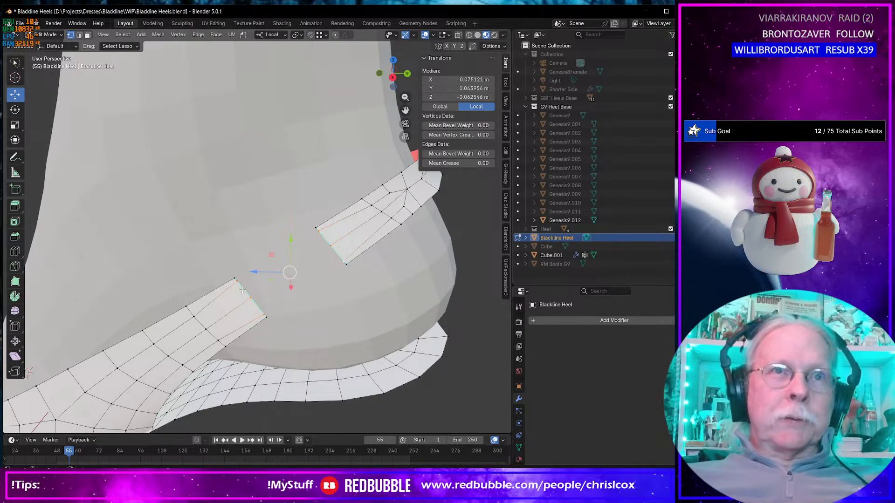
key(2)
right_click(243, 290)
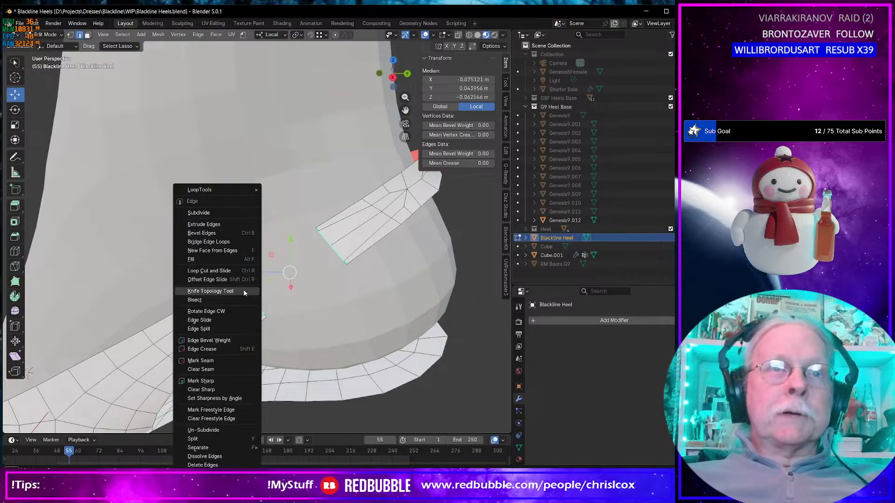
click(233, 243)
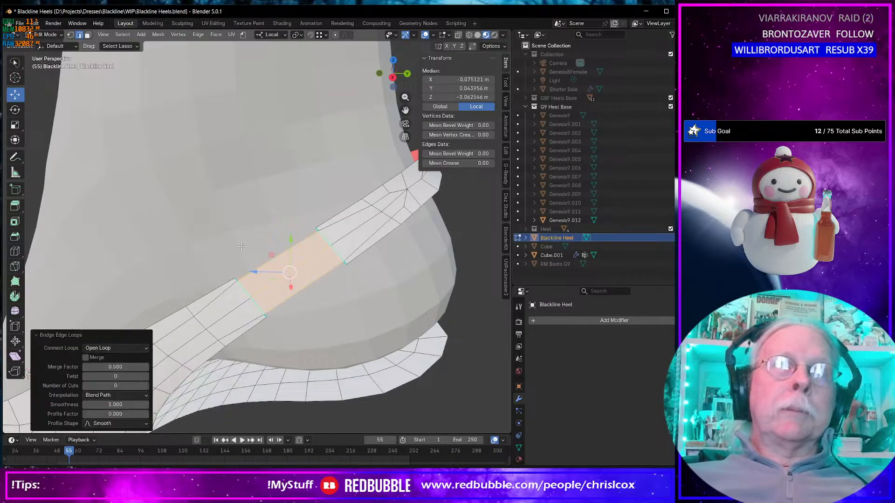
- Add a centred loop cut across the bridged strap section and bevel it with one segment to a width of about 0.005 m
middle_drag(280, 274, 286, 263)
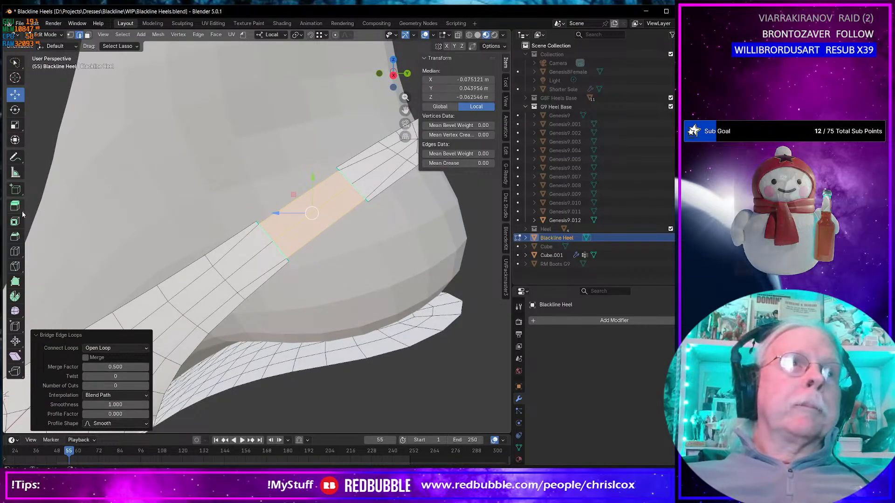
click(15, 251)
click(311, 205)
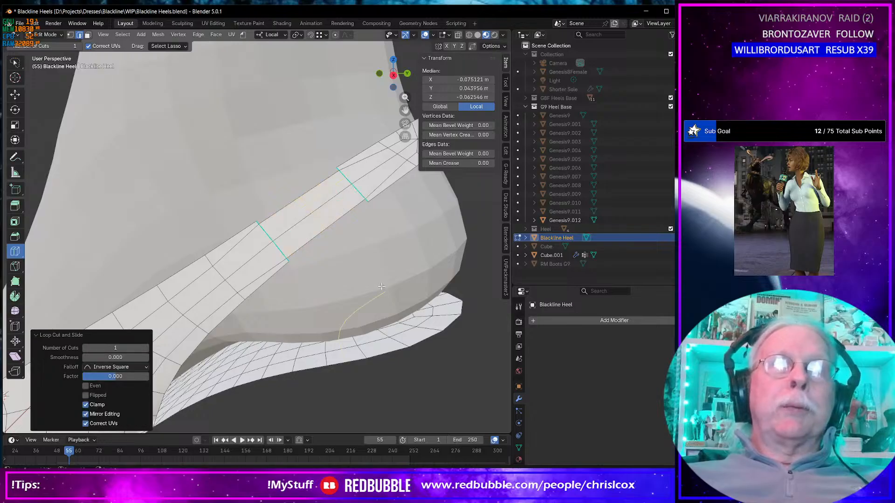
key(ctrl+b)
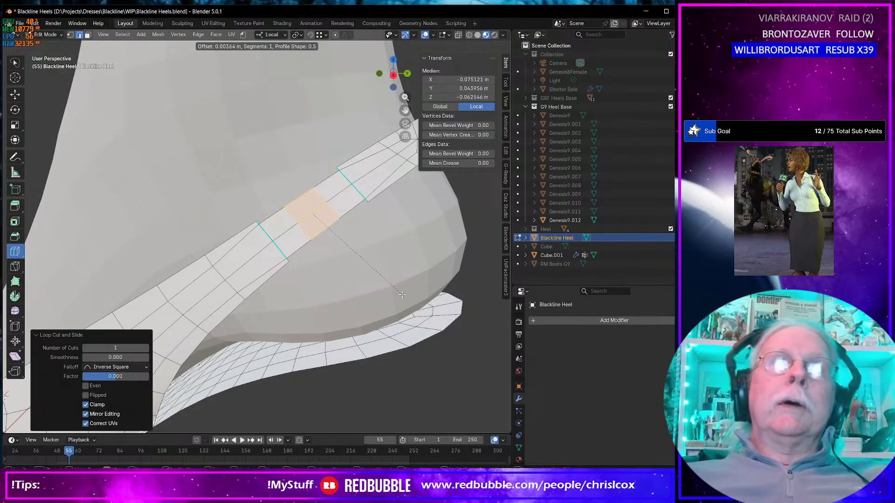
click(408, 299)
scroll(401, 295, down, 5)
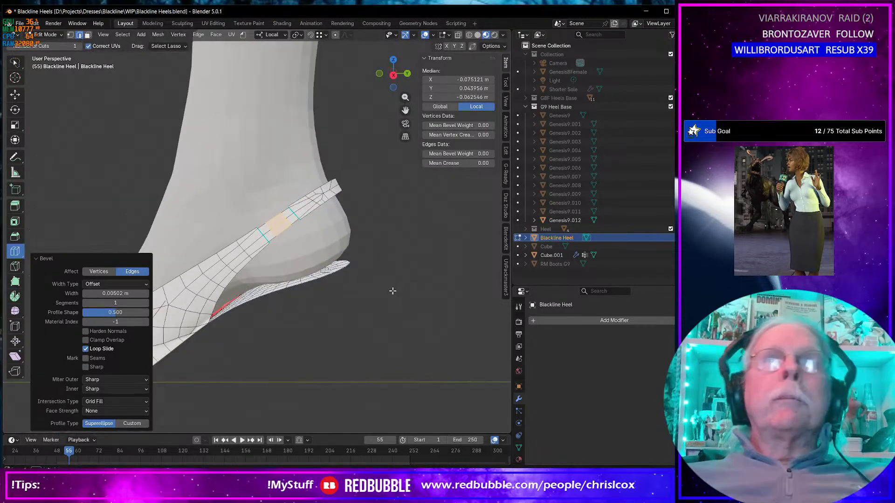
middle_drag(391, 292, 409, 284)
- Return to Object Mode and rename the Blackline Heel's existing material to Sole
key(Tab)
mouse_move(358, 294)
middle_down()
mouse_move(391, 286)
mouse_move(472, 293)
mouse_move(354, 293)
mouse_move(335, 310)
mouse_move(410, 331)
mouse_move(429, 301)
mouse_move(398, 331)
mouse_move(381, 331)
mouse_move(363, 322)
mouse_move(347, 289)
middle_up()
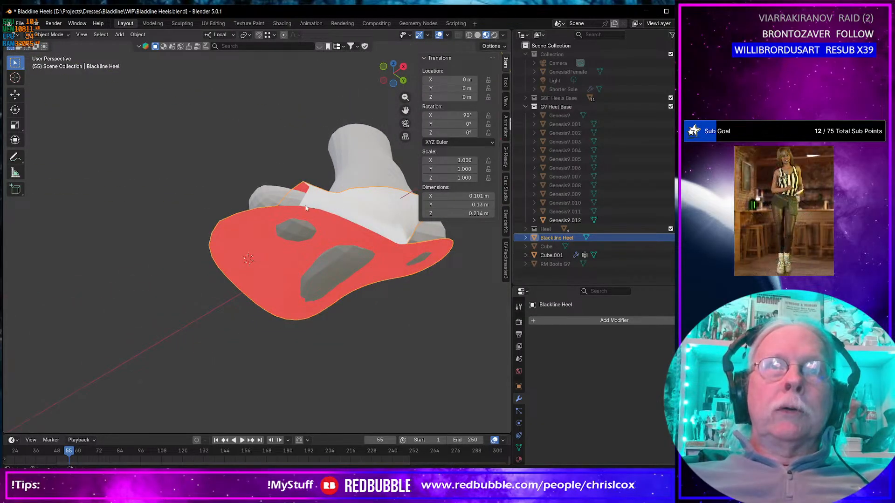
middle_drag(345, 235, 325, 244)
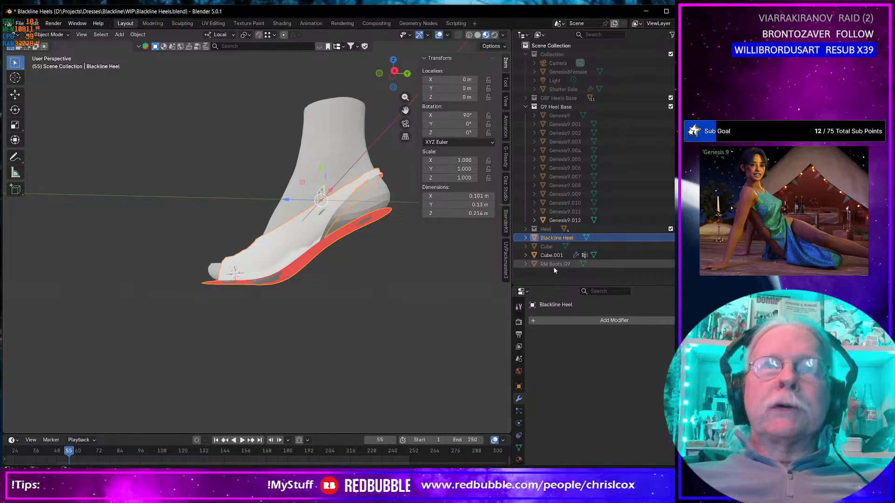
click(519, 460)
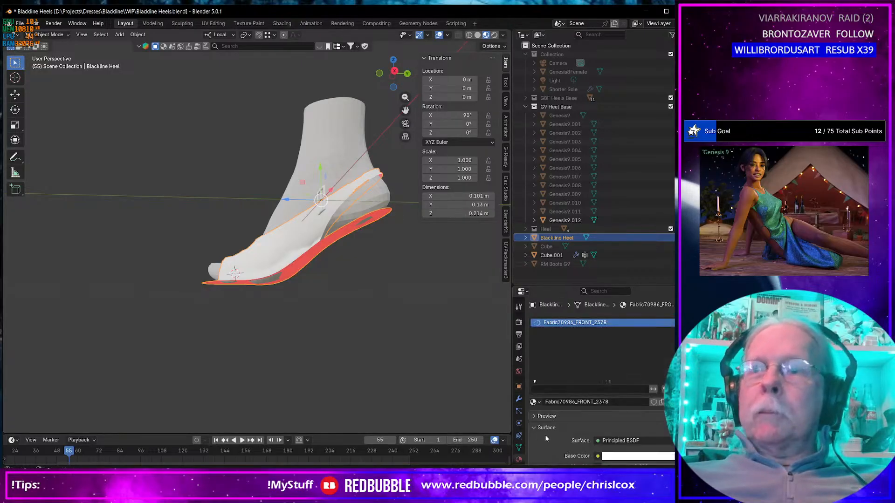
double_click(592, 322)
text(S)
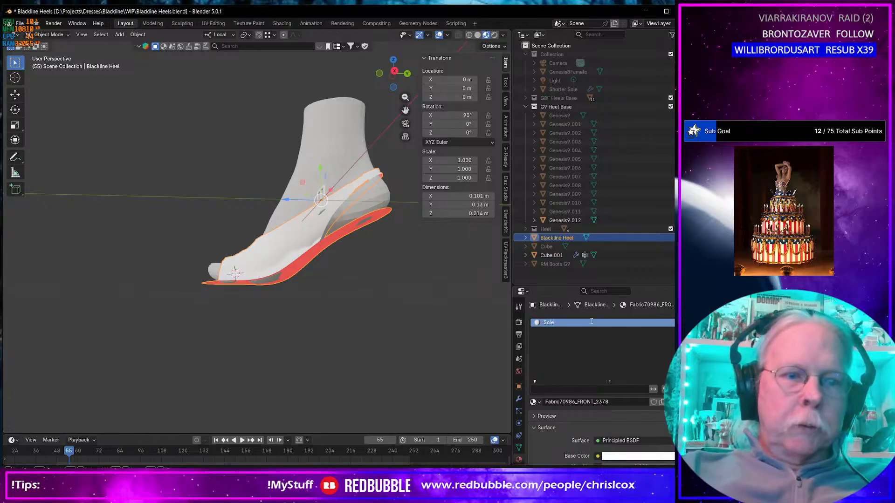
text(ole)
key(Return)
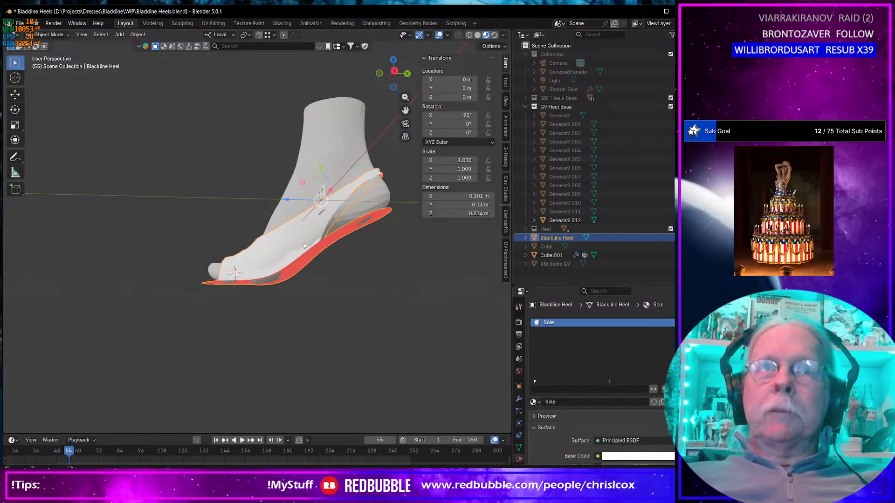
- Add a second material slot to the Blackline Heel and rename the Sole material to Heel_Sole
middle_drag(304, 243, 373, 275)
click(687, 323)
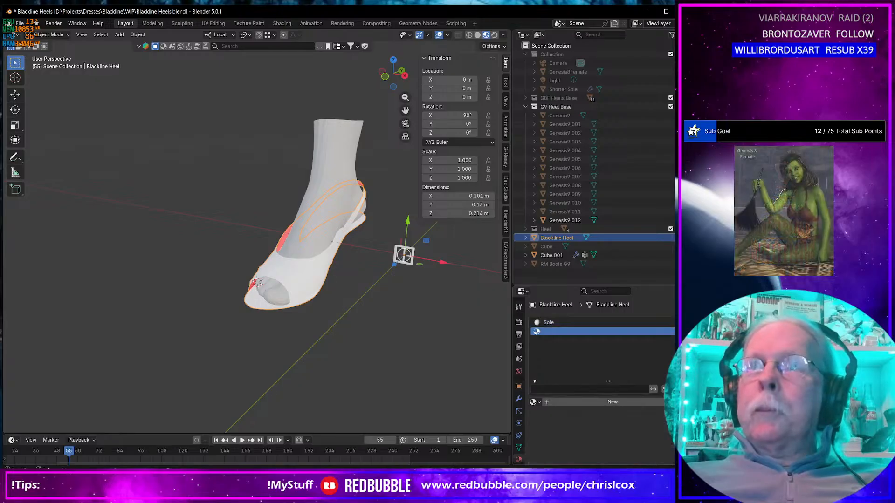
double_click(547, 324)
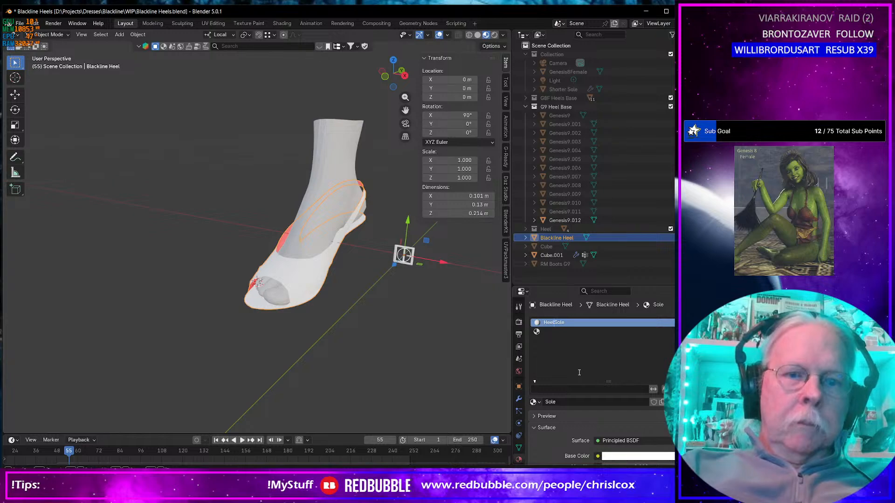
- Create a new material in the empty slot and name it Heal_Upper
click(539, 332)
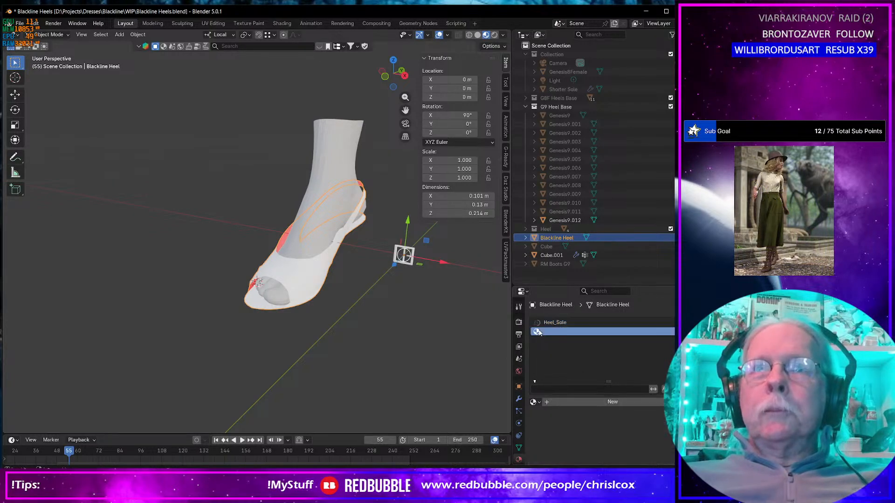
click(563, 400)
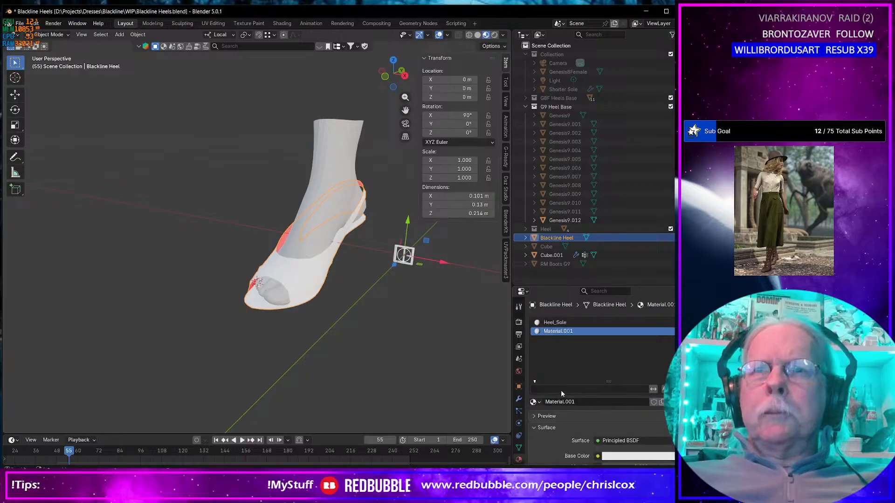
click(578, 401)
drag(585, 402, 545, 402)
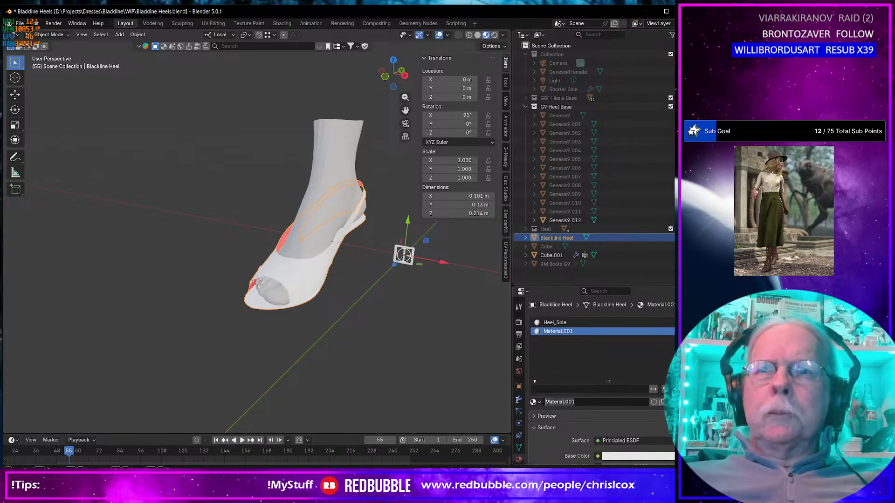
text(Heal)
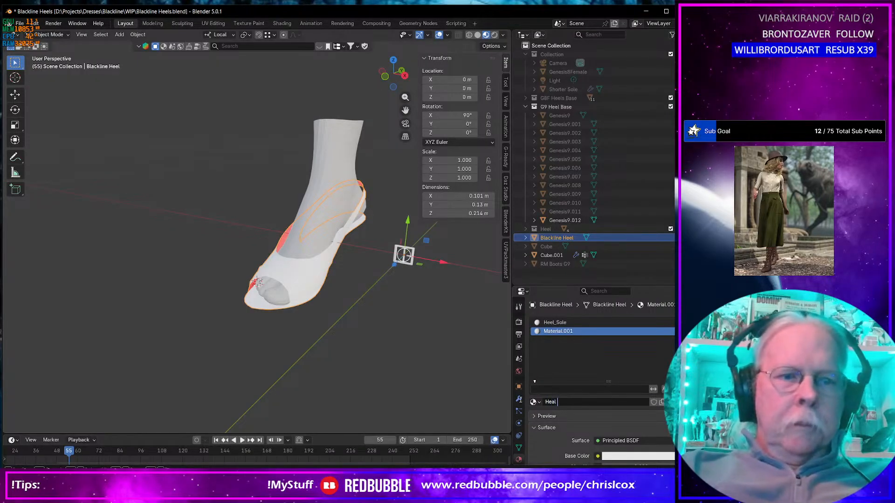
text(_Upper)
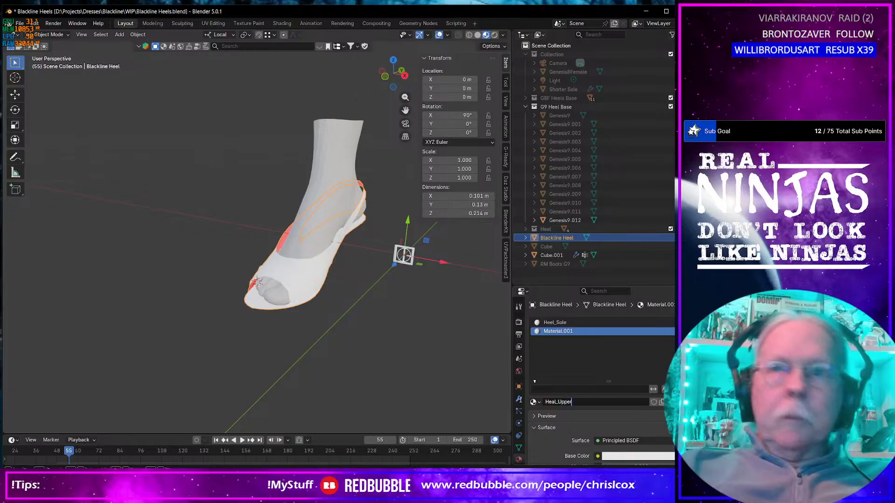
key(Return)
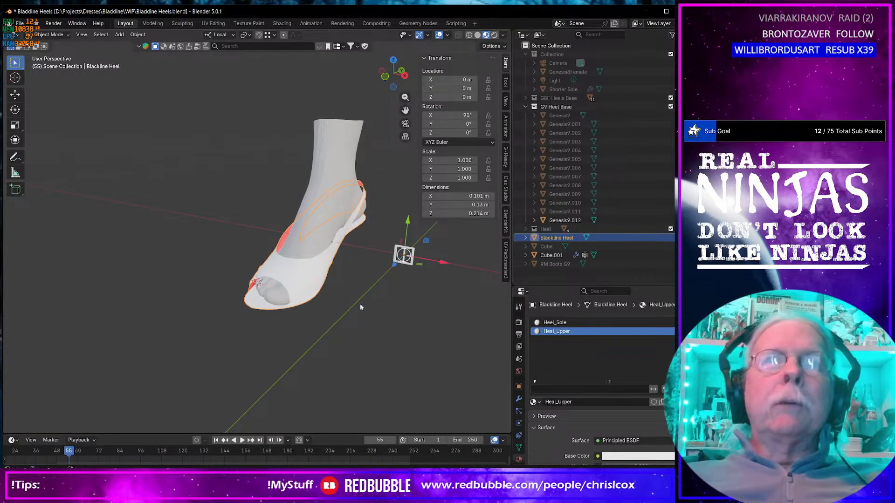
- In Edit Mode, select the strip of faces along the upper's lower edge on one side, assign it Heal_Upper and hide it
middle_drag(434, 331, 284, 261)
key(Tab)
scroll(296, 279, up, 4)
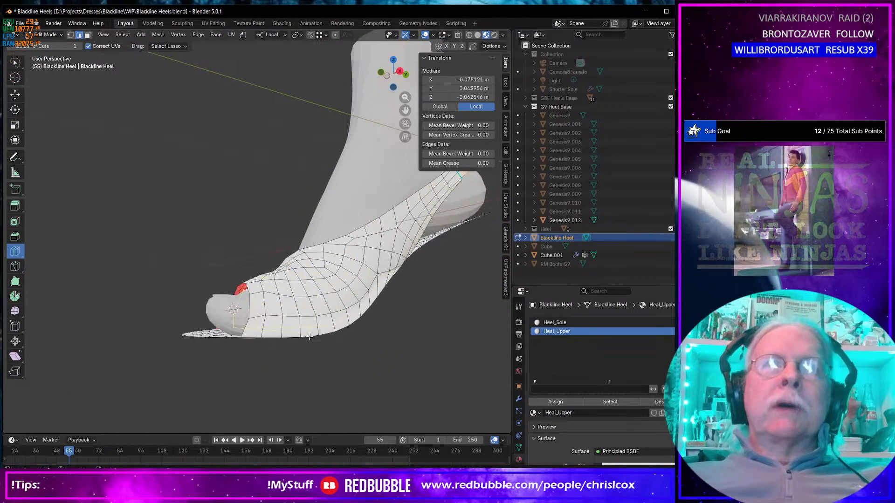
key(3)
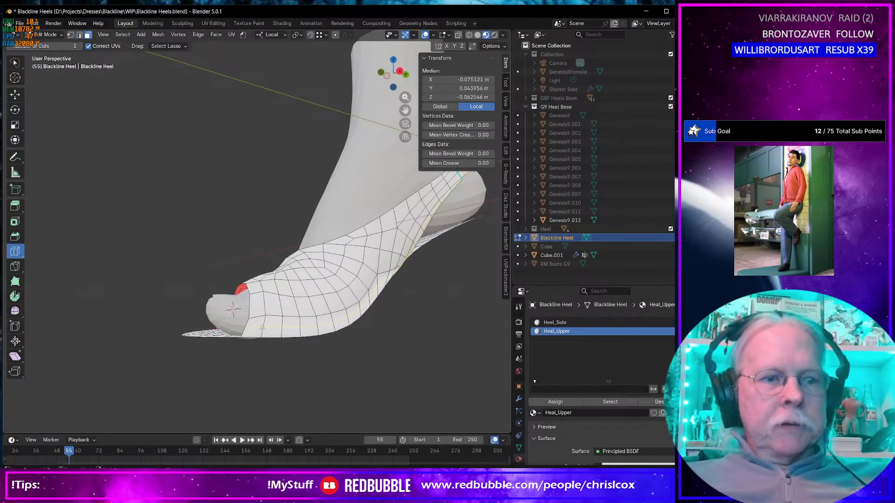
key(shift+space)
key(g)
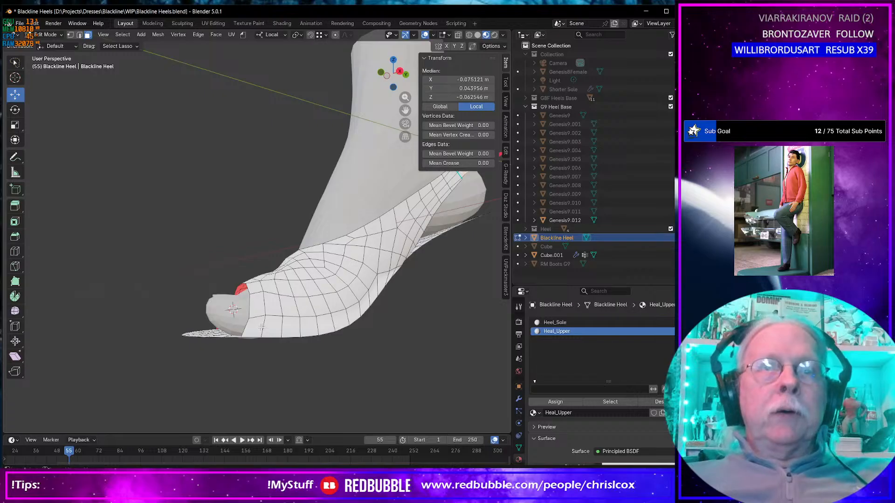
mouse_move(261, 327)
middle_down()
mouse_move(460, 331)
mouse_move(256, 341)
middle_up()
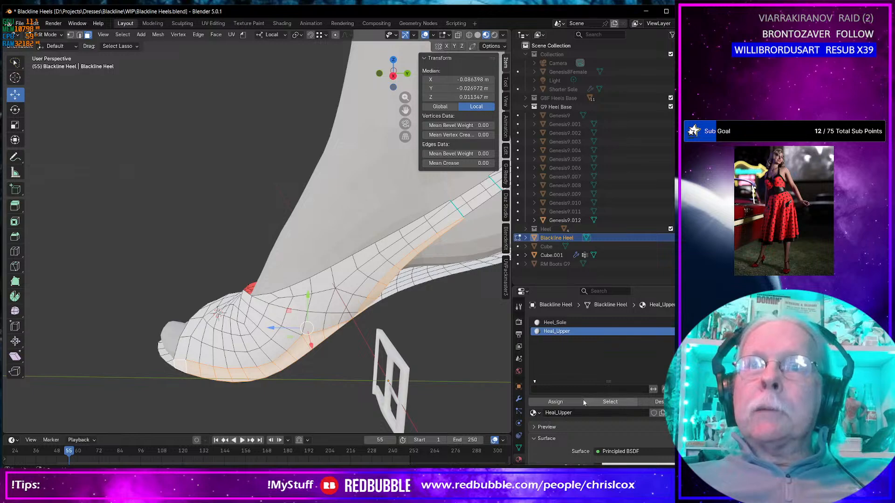
middle_drag(355, 364, 491, 358)
scroll(349, 344, up, 4)
key(h)
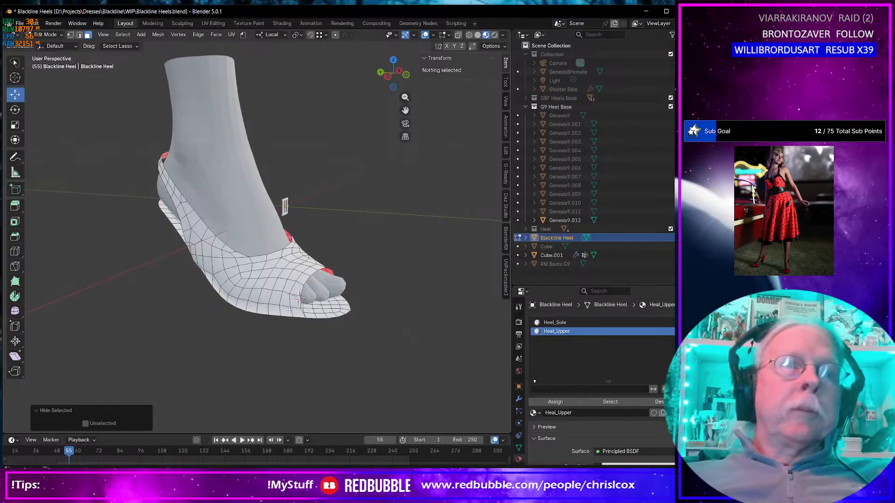
- Select the lower-edge face strip on the opposite side of the upper, assign it the Heal_Upper material and hide it
key(alt+h)
middle_drag(289, 310, 466, 307)
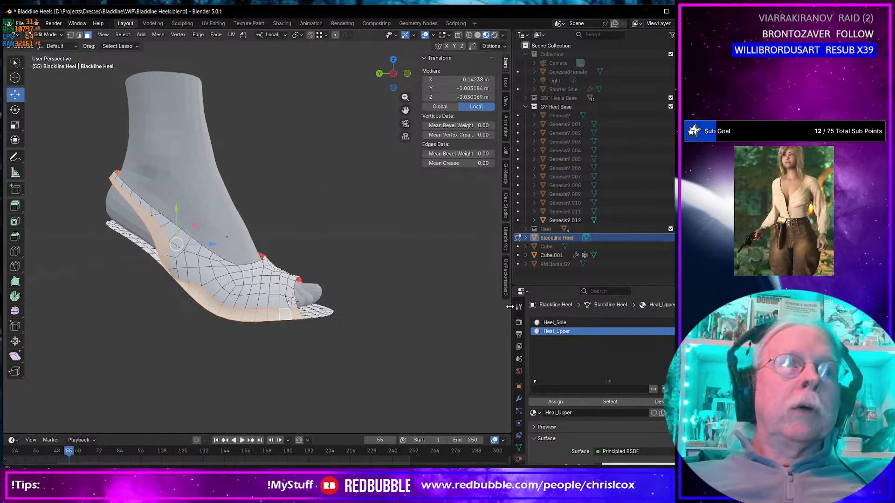
right_click(561, 332)
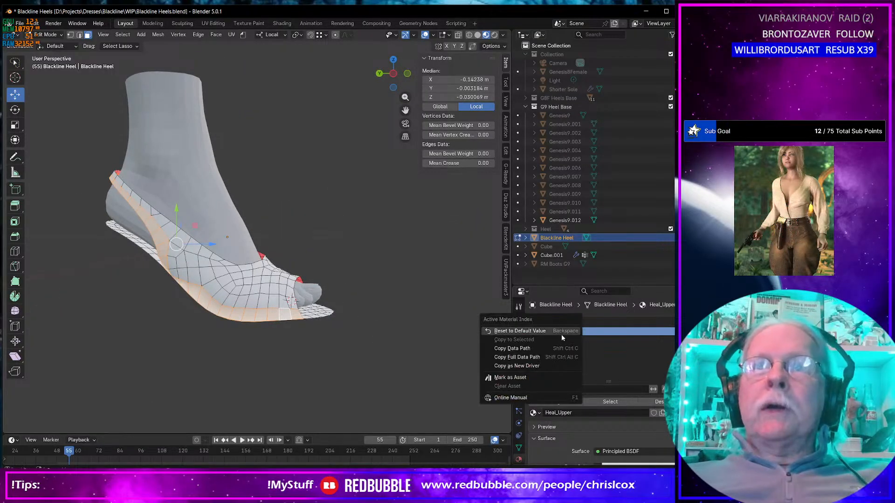
click(558, 403)
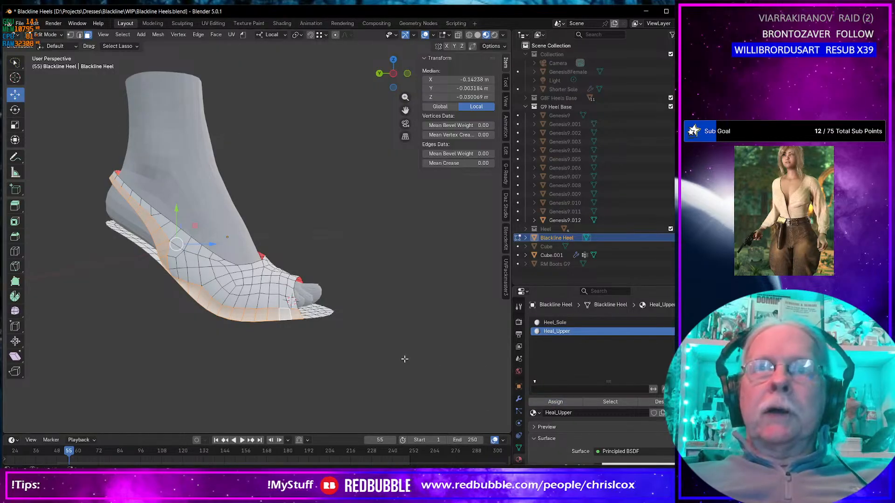
key(h)
- Select all linked faces of the remaining upper and assign them the Heal_Upper material
click(234, 275)
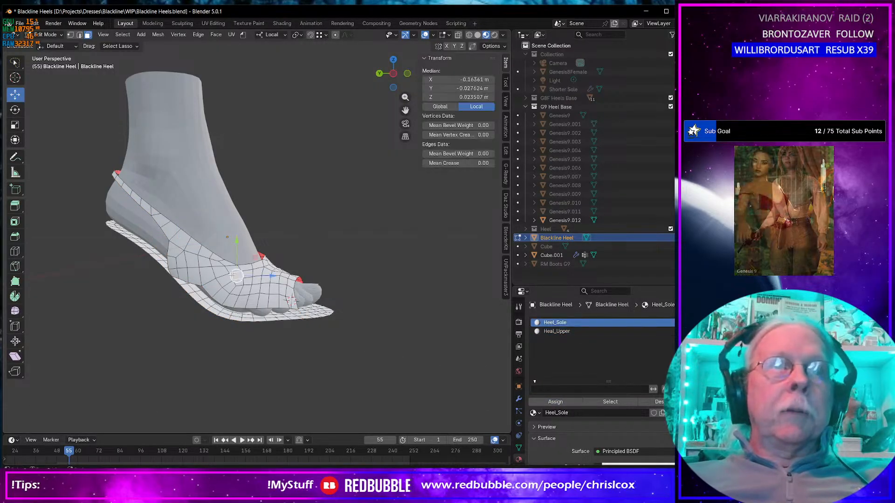
key(ctrl+l)
middle_drag(233, 275, 35, 285)
scroll(251, 302, up, 3)
click(559, 332)
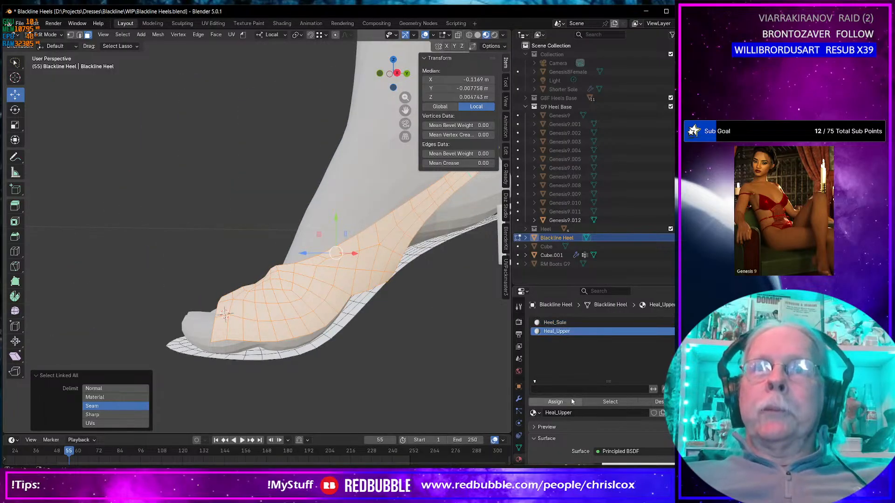
click(555, 402)
- Set the Heal_Upper material's base color to pink
scroll(639, 419, down, 4)
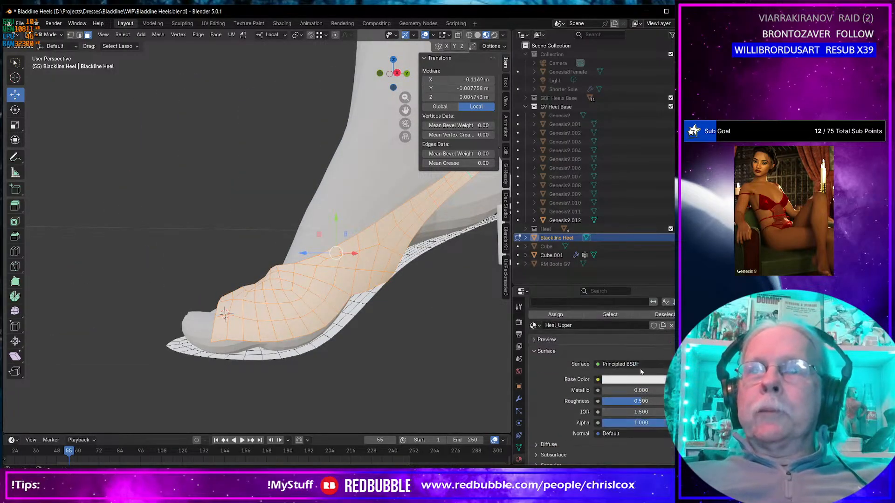
click(640, 380)
click(635, 281)
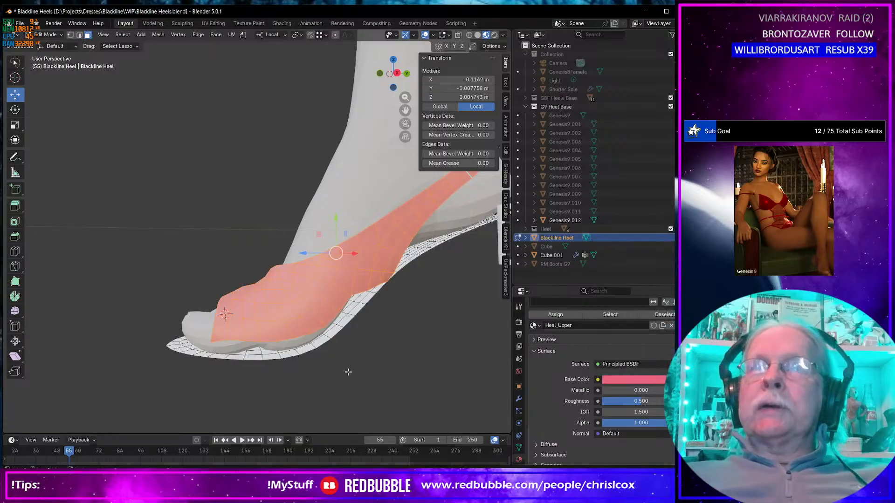
- Reveal the hidden face strips of the upper and return to Object Mode
middle_drag(350, 372, 336, 381)
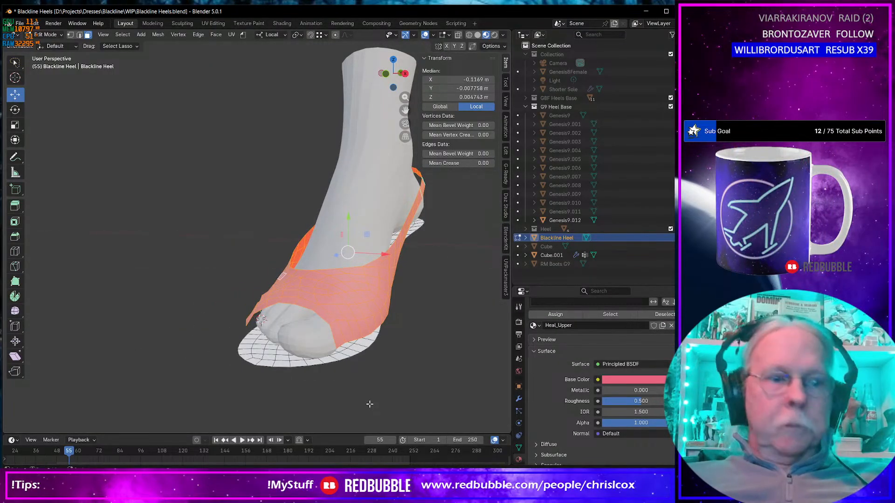
key(ctrl+h)
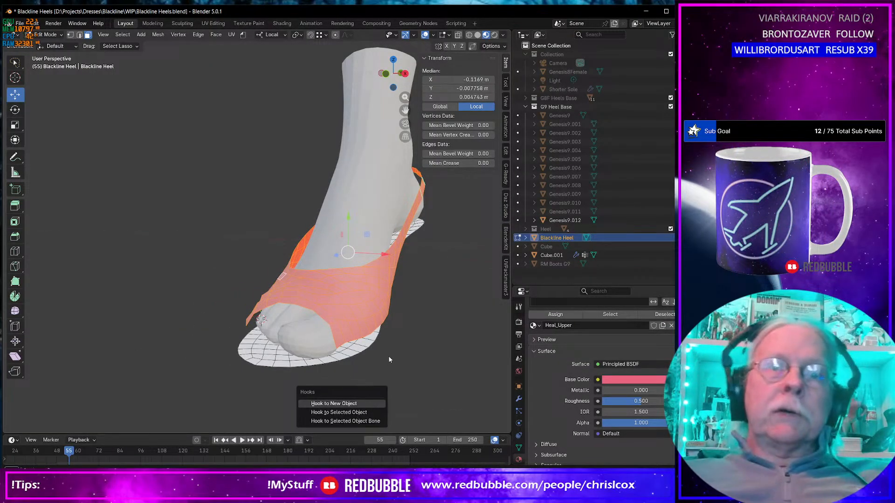
key(alt+h)
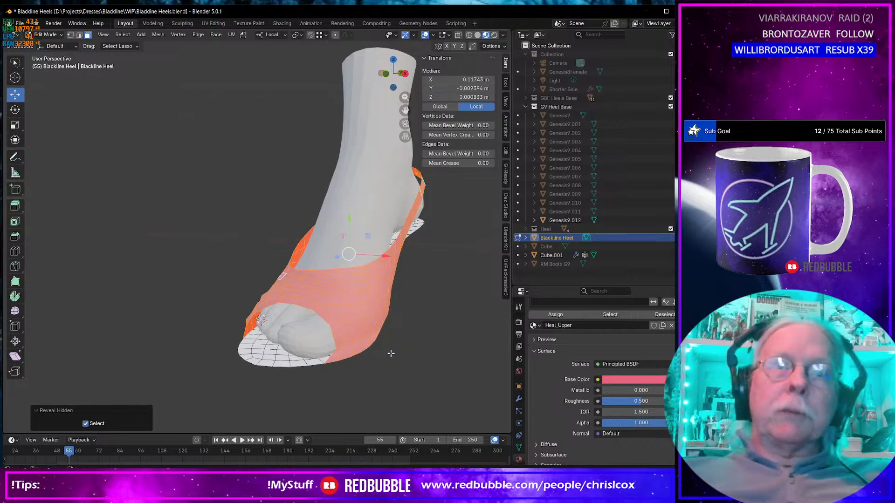
key(Tab)
- Inspect where the upper meets the sole and compare it with the side and rear photos of the red slingback pump in the browser
middle_drag(389, 353, 348, 327)
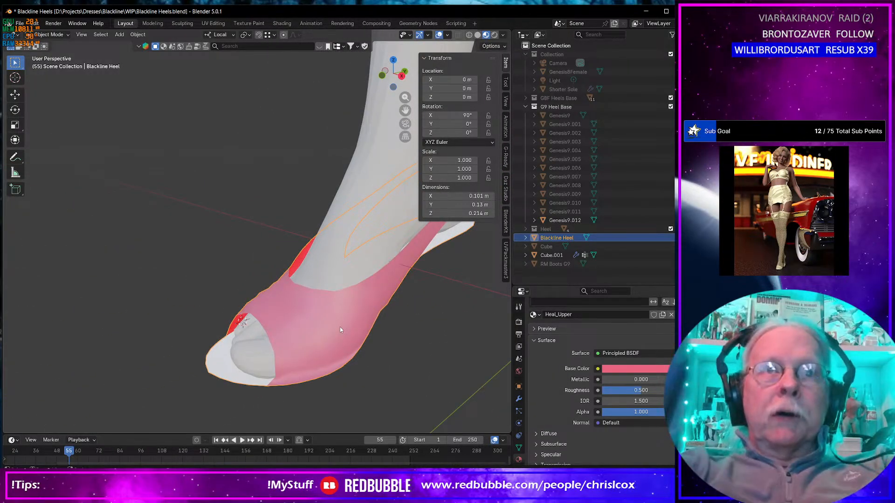
middle_drag(341, 330, 386, 253)
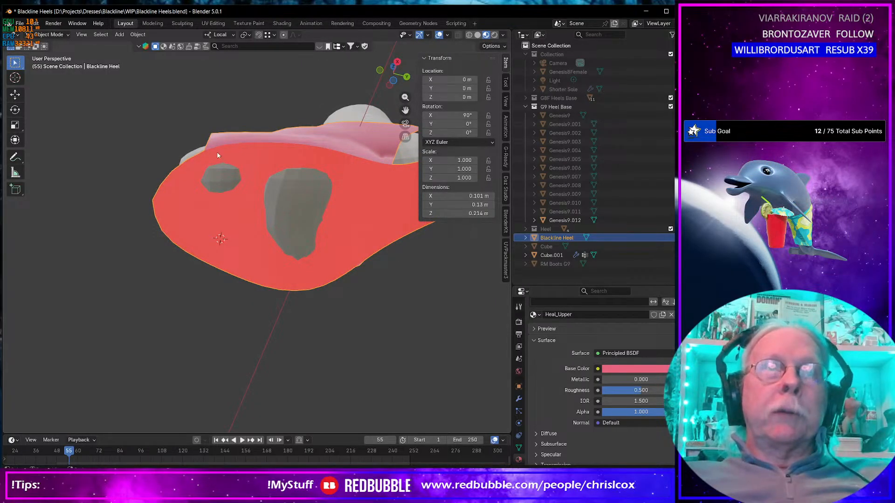
middle_drag(365, 204, 363, 252)
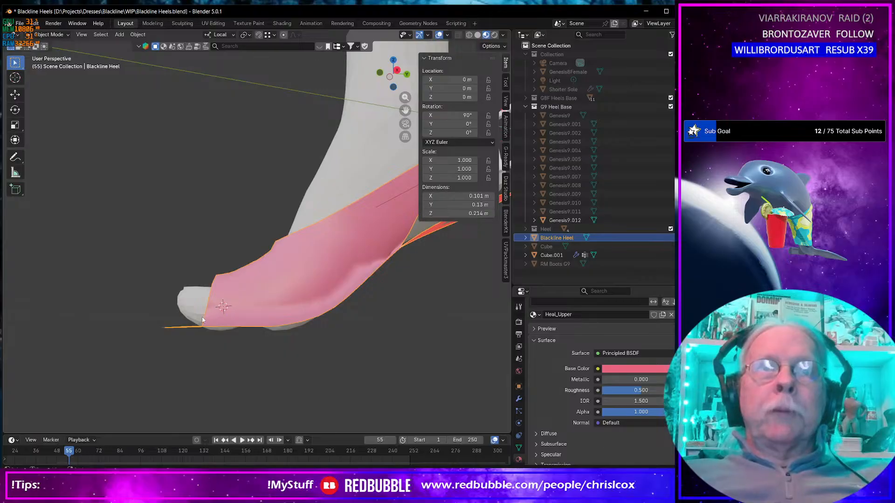
middle_drag(201, 330, 228, 329)
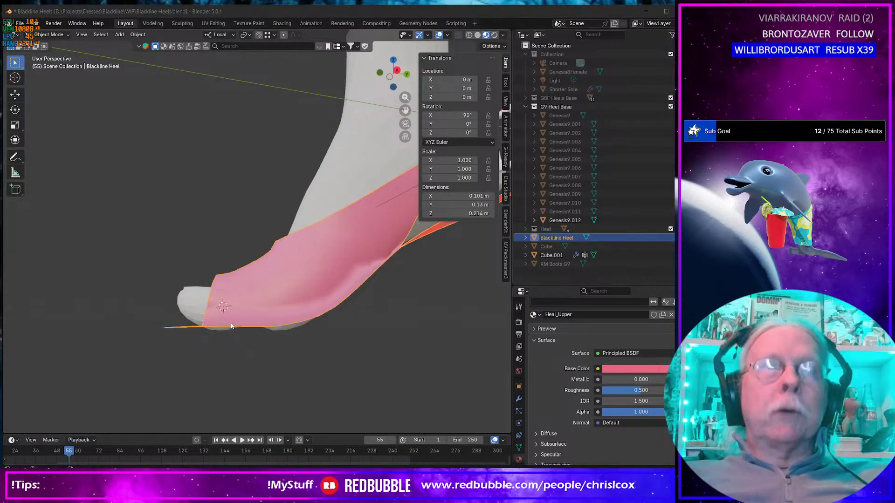
key(alt+Tab)
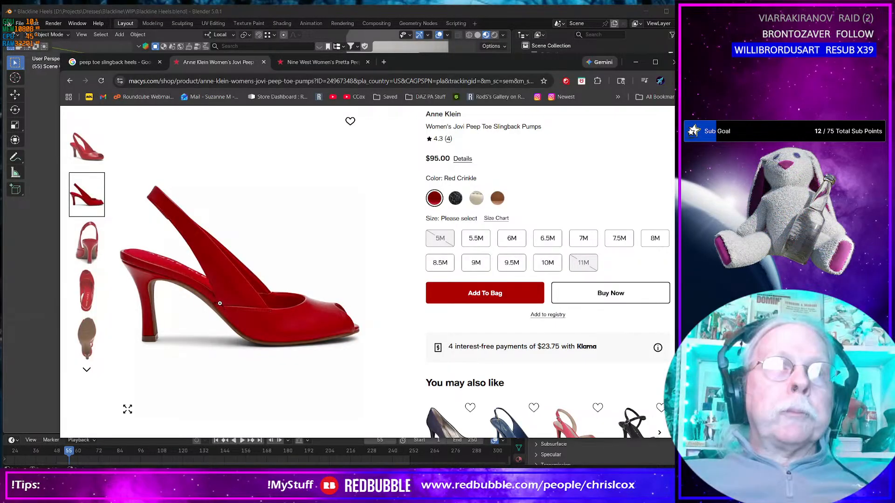
scroll(219, 337, up, 2)
scroll(210, 343, down, 3)
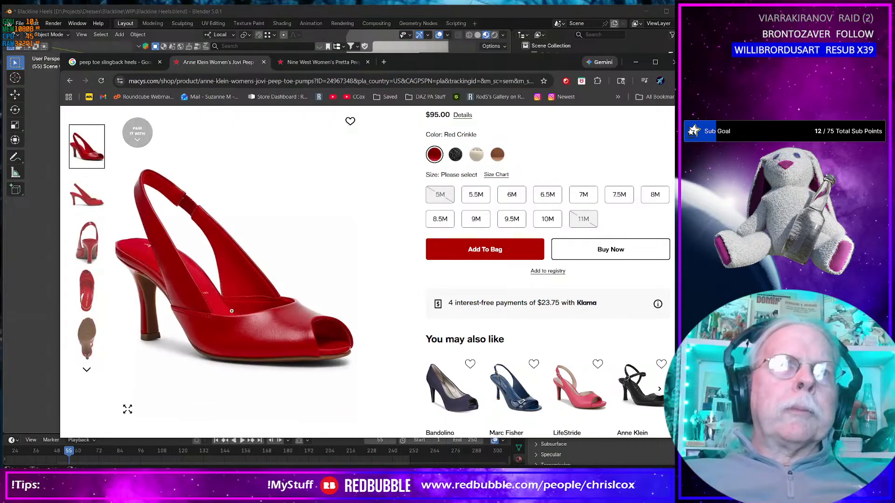
click(98, 204)
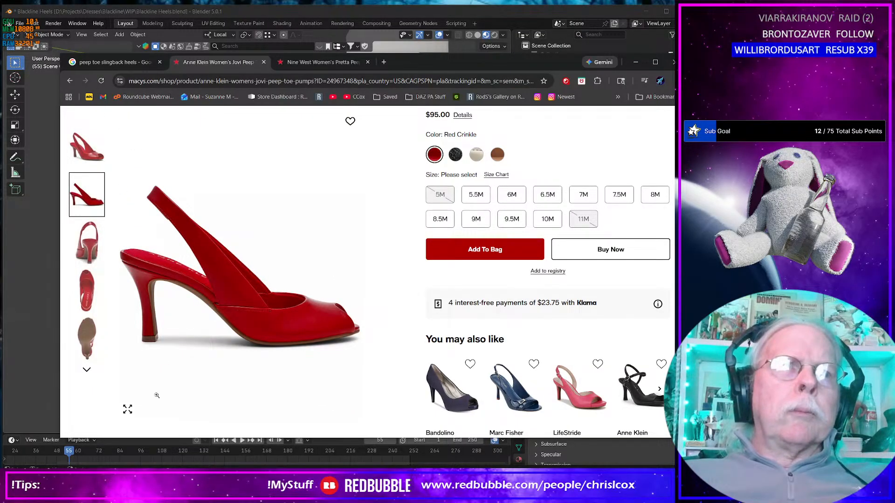
click(86, 241)
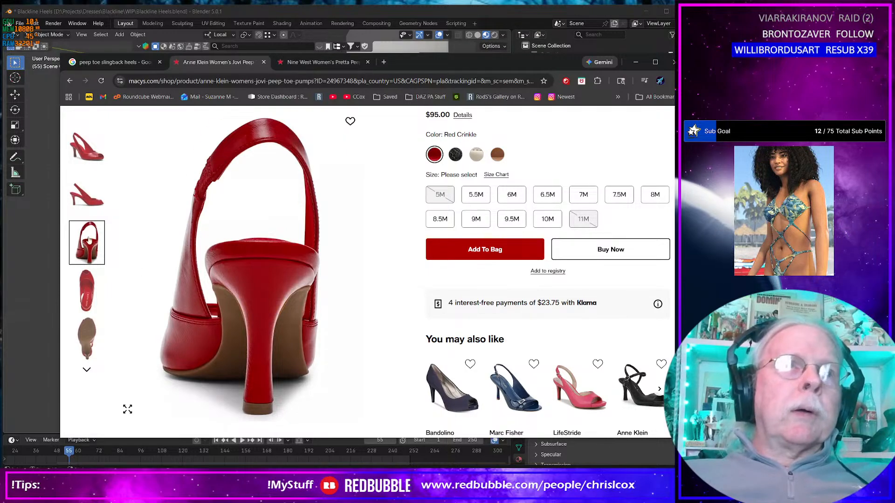
click(87, 196)
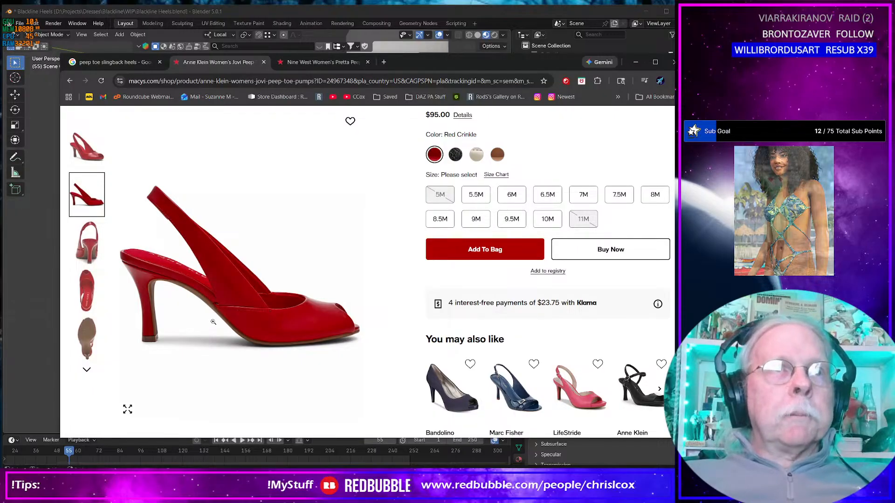
- Switch back to Blender and extrude the selected upper faces along their normals by about 0.00144 m in Edit Mode
key(alt+Tab)
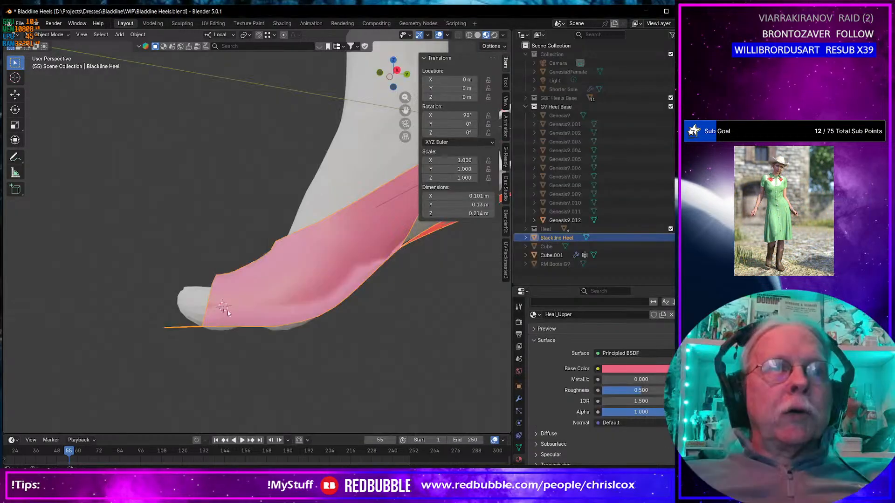
middle_drag(195, 339, 272, 343)
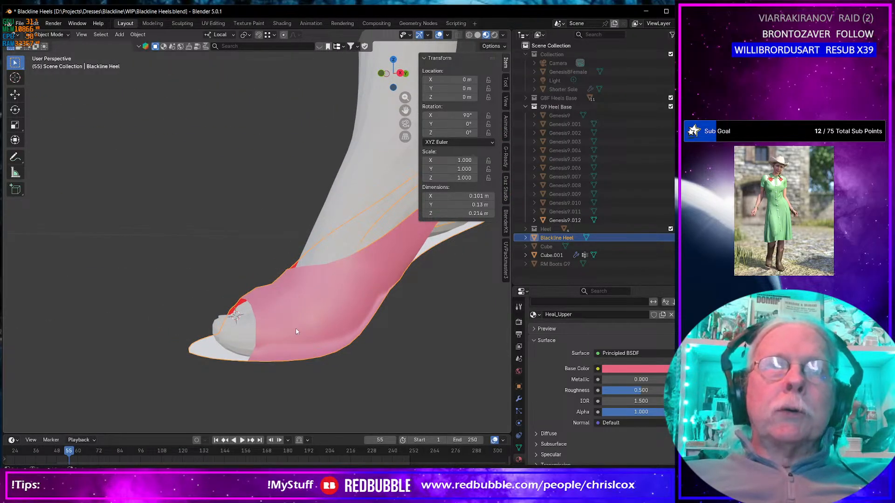
key(Tab)
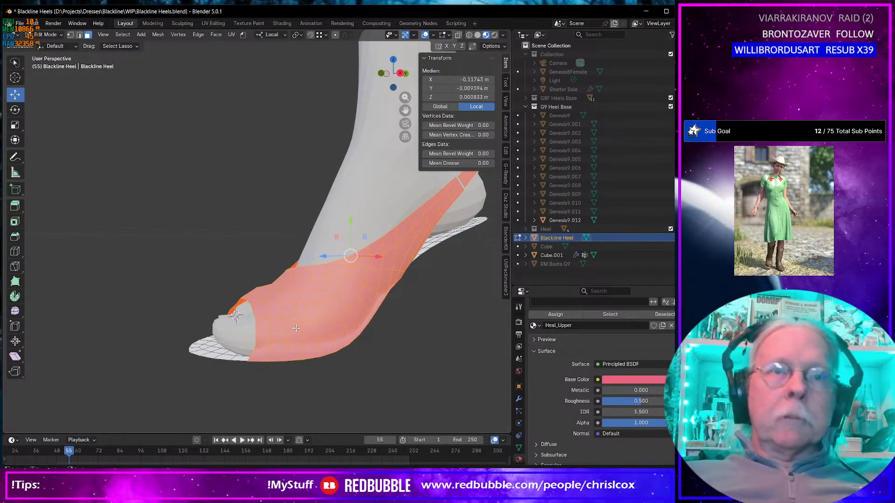
mouse_move(296, 329)
middle_down()
mouse_move(469, 320)
mouse_move(289, 332)
middle_up()
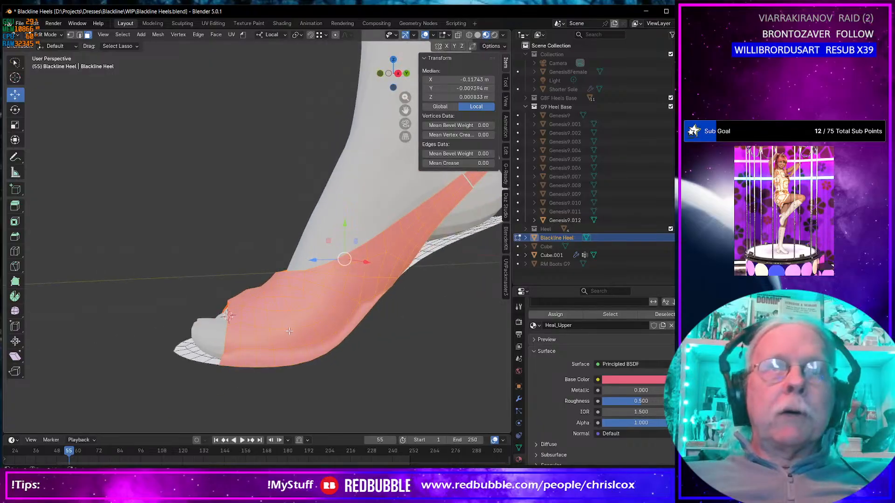
key(ctrl+f)
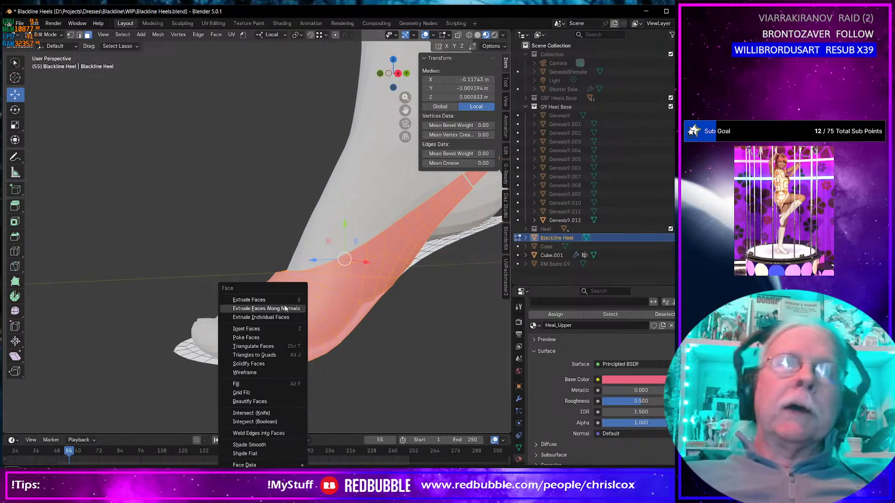
click(286, 309)
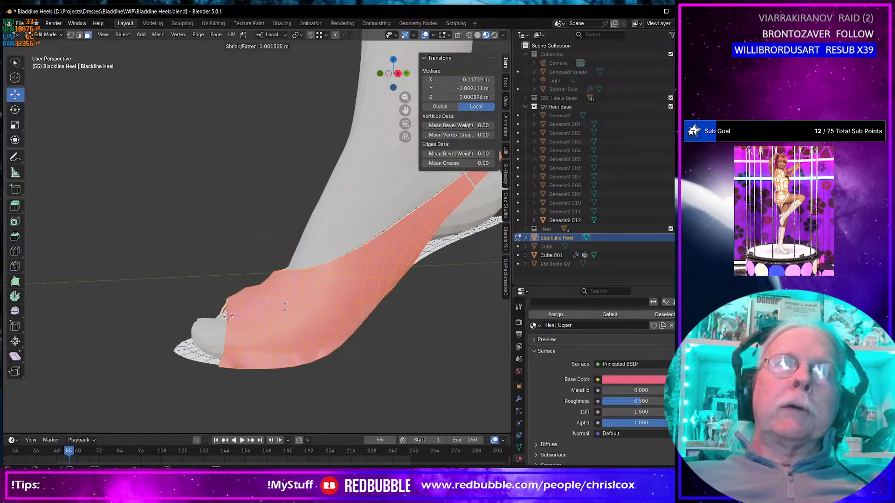
click(285, 308)
middle_drag(285, 308, 222, 290)
scroll(207, 327, up, 2)
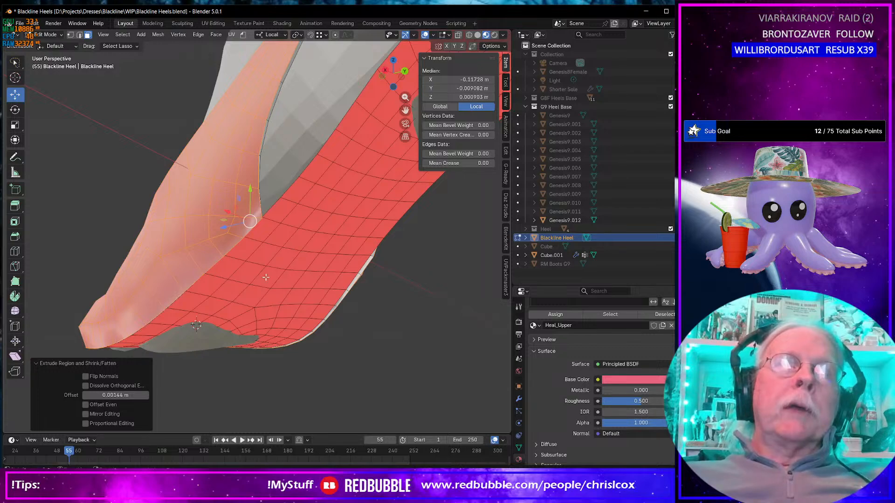
- Grow the selection to include the extruded rim faces and assign them the Heal_Upper material
key(ctrl+KP_Add)
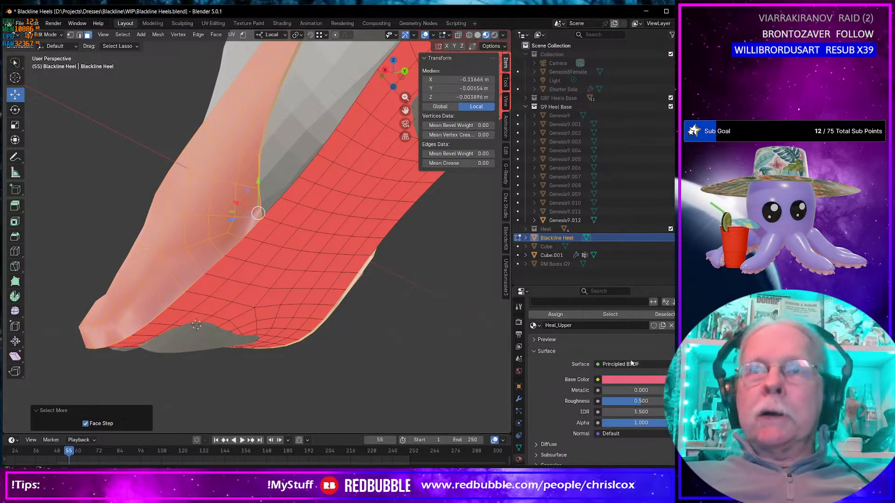
click(559, 319)
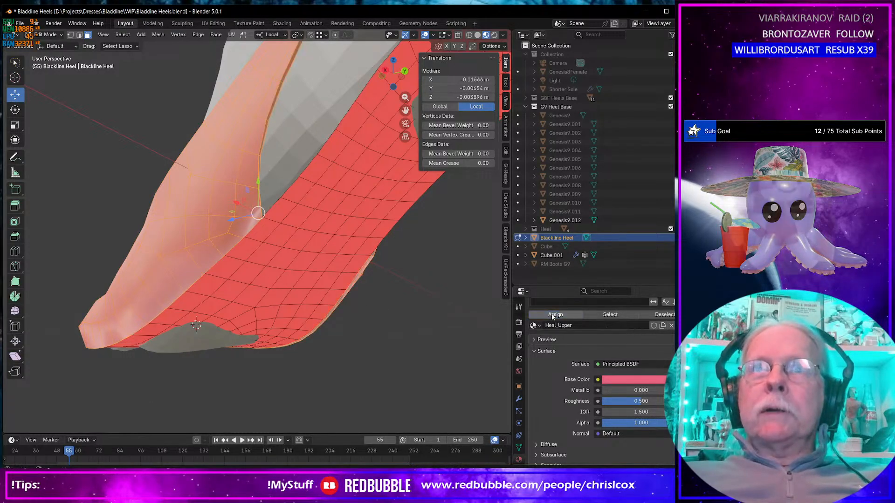
scroll(562, 321, up, 3)
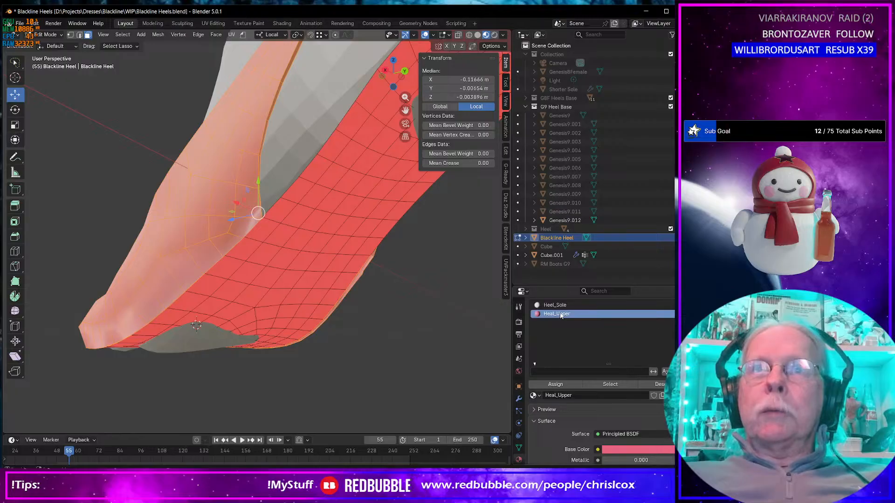
middle_drag(296, 322, 305, 233)
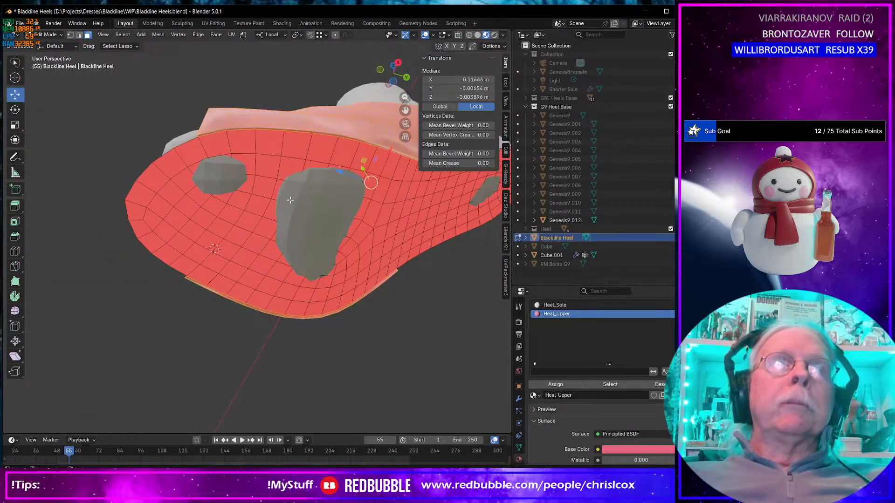
middle_drag(290, 200, 273, 251)
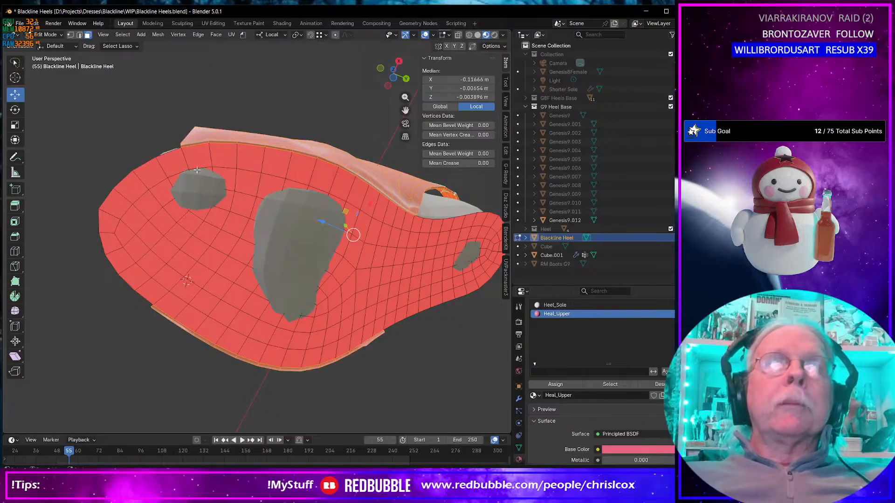
- Select all faces that use the Heel_Sole material
click(195, 144)
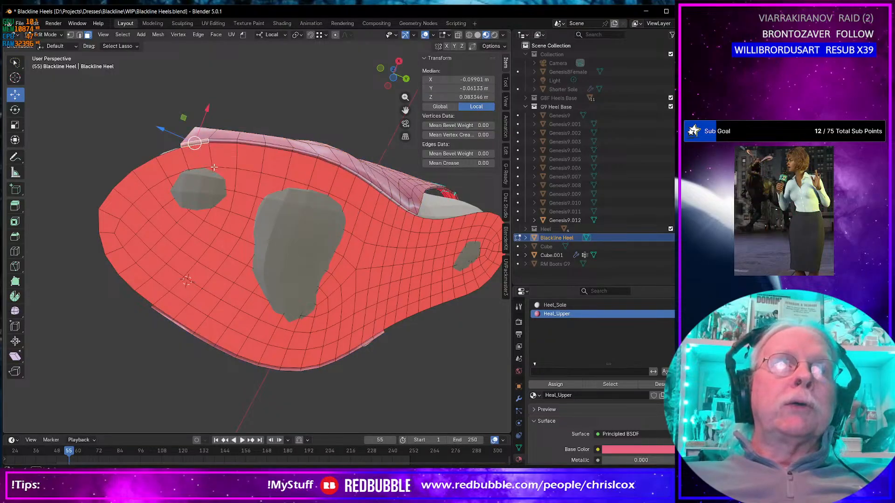
middle_drag(213, 167, 308, 273)
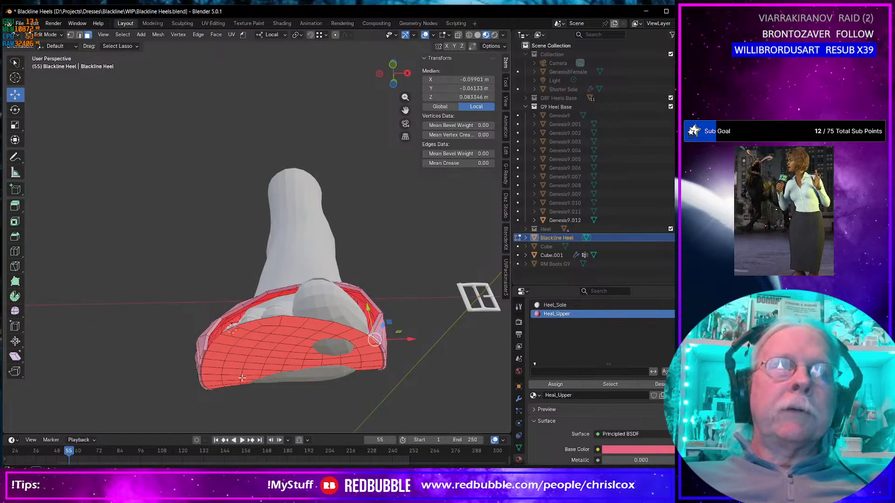
middle_drag(243, 373, 255, 304)
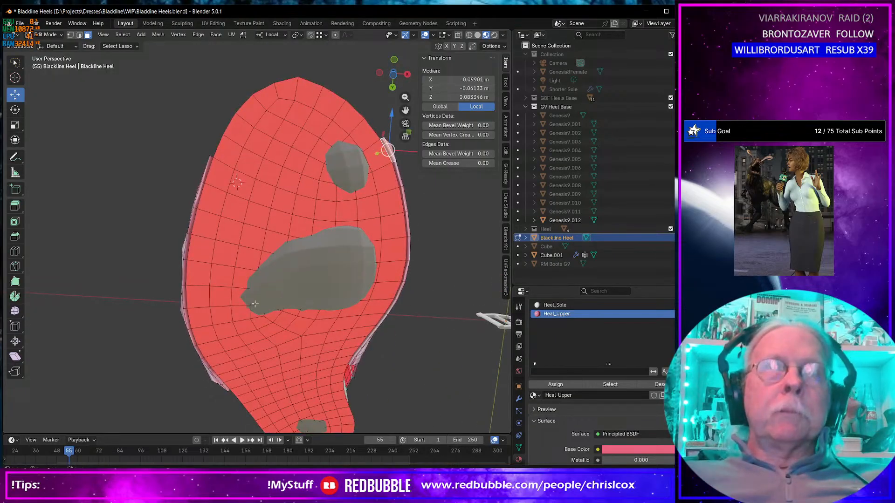
click(269, 180)
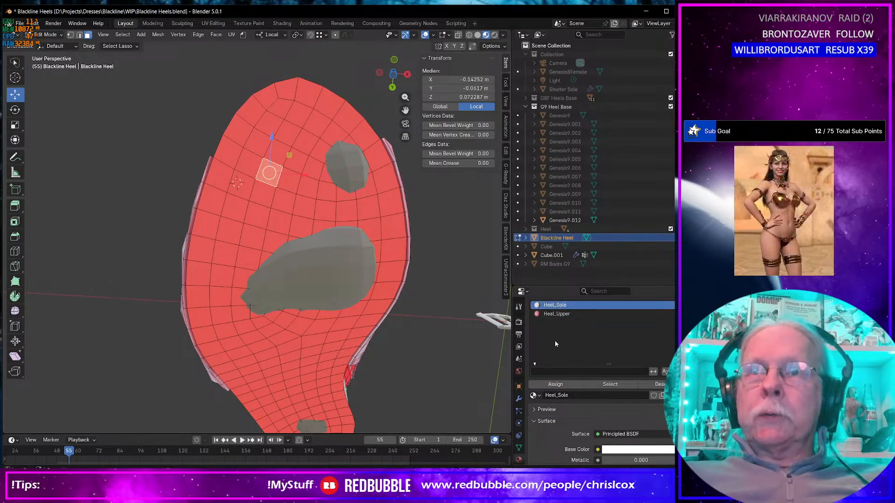
click(421, 386)
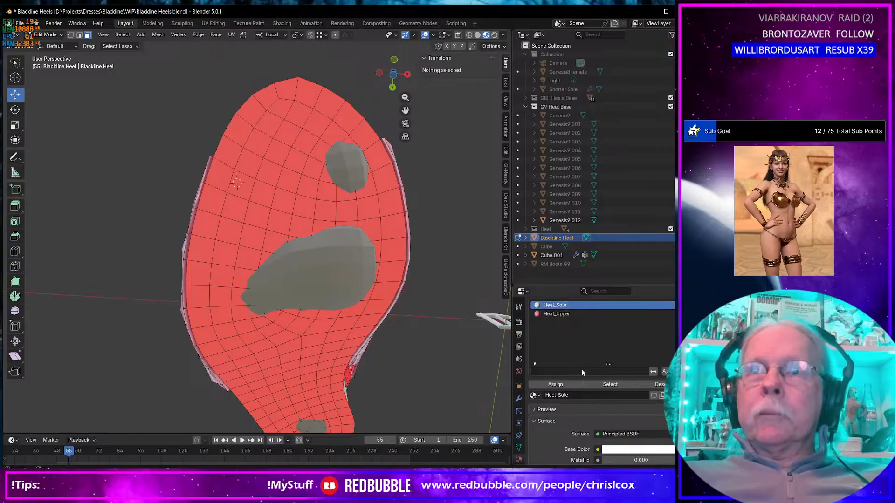
click(611, 385)
- Add the strip of rim faces along one lower edge of the upper to the sole selection
middle_drag(404, 328, 329, 320)
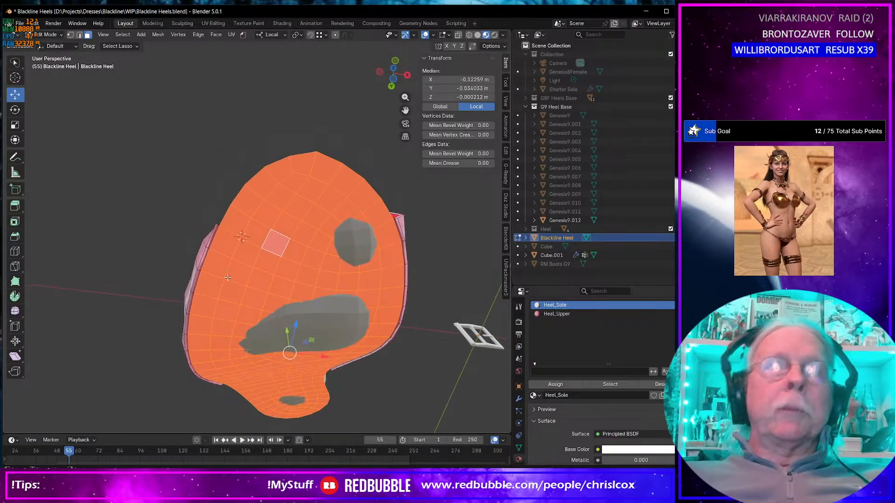
shift+click(211, 241)
shift+click(201, 264)
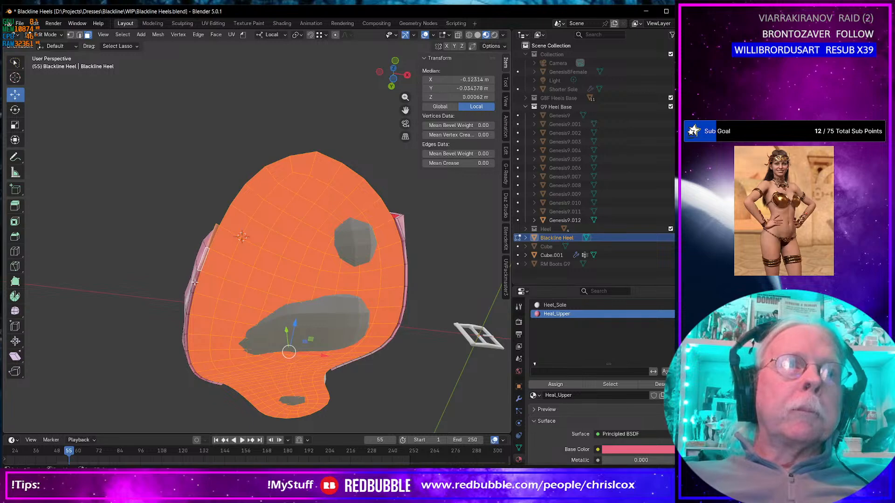
shift+click(196, 283)
shift+click(192, 300)
middle_drag(193, 300, 263, 235)
scroll(263, 236, up, 3)
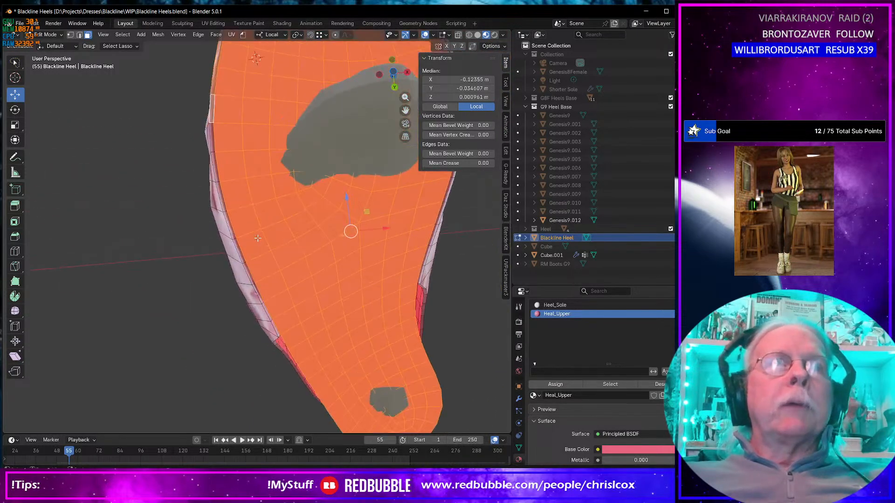
middle_drag(299, 267, 223, 189)
ctrl+shift+click(259, 294)
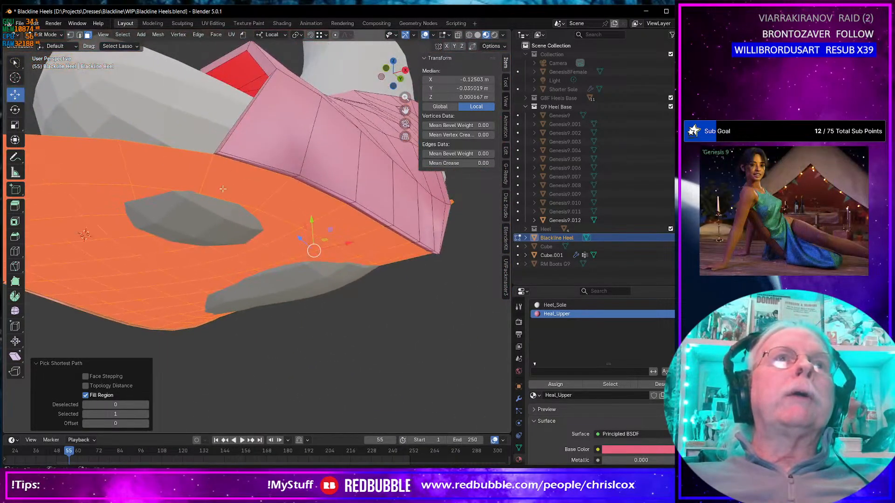
- Add the rim faces along the upper's opposite lower edge to the selection
shift+click(242, 160)
middle_drag(361, 201, 306, 151)
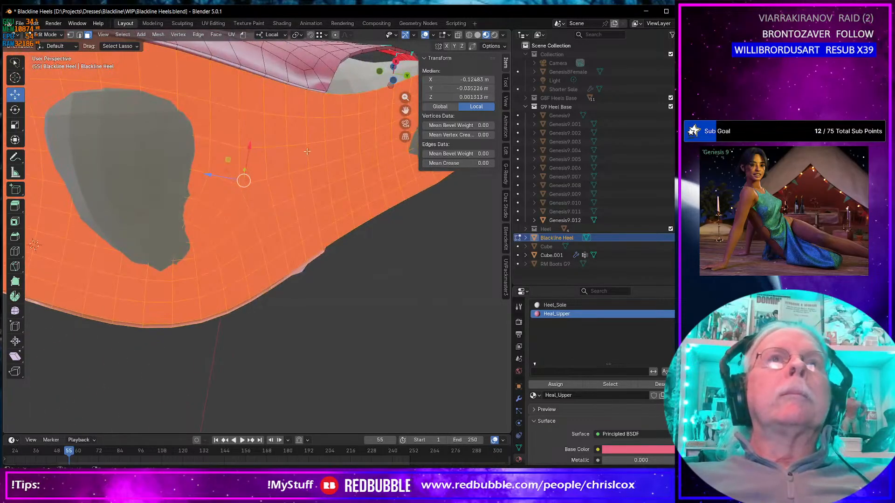
ctrl+click(319, 91)
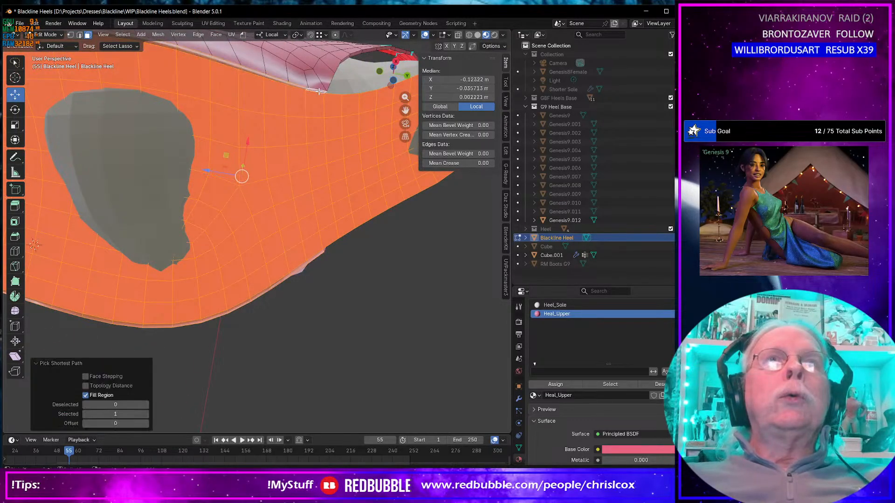
- Try extruding the selected sole and rim faces and moving them about 0.0019 m down, then undo the move
middle_drag(319, 91, 235, 174)
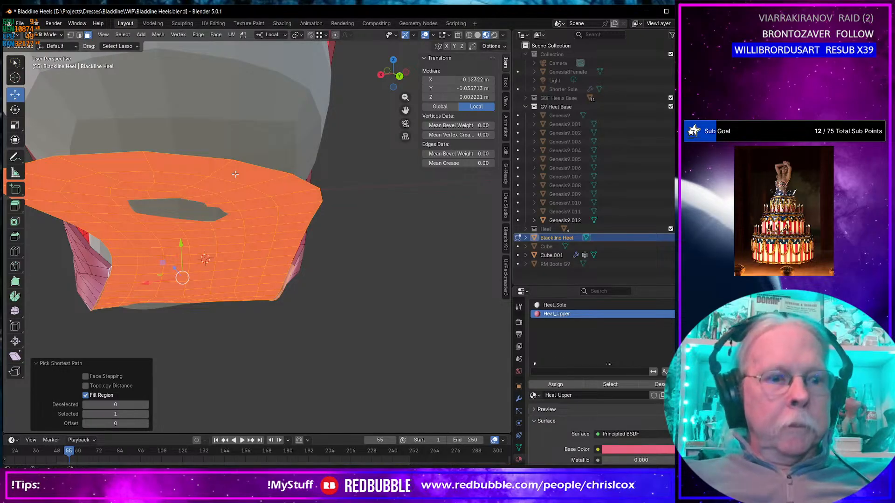
key(e)
right_click(235, 174)
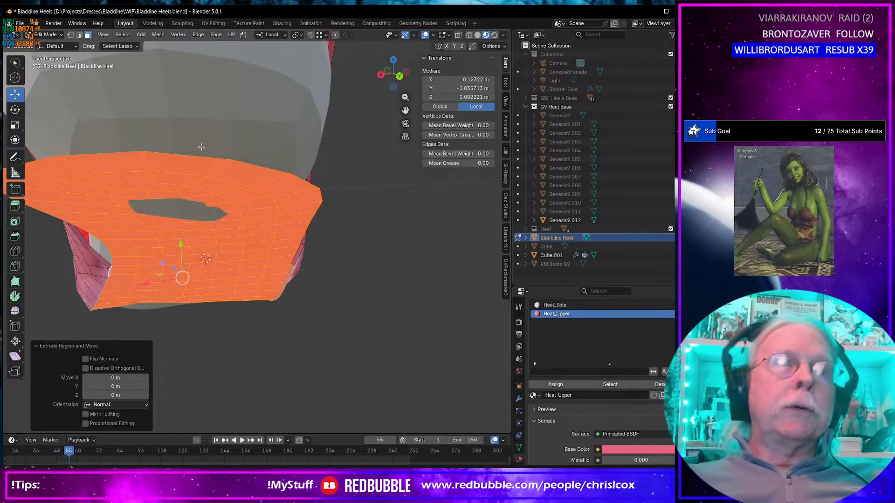
drag(181, 244, 181, 250)
middle_drag(182, 250, 205, 258)
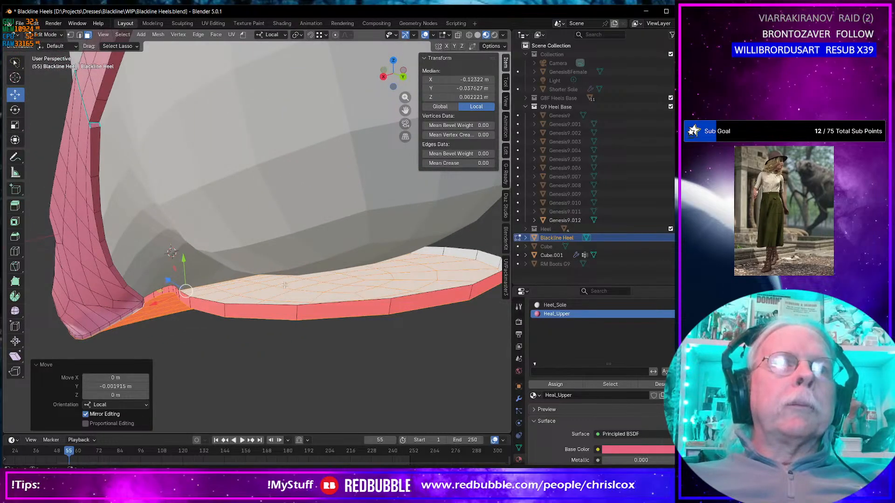
scroll(285, 286, up, 3)
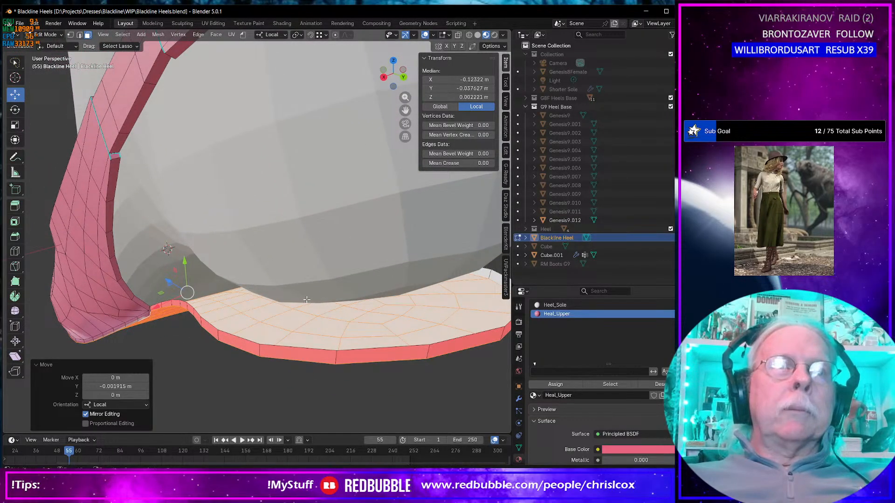
key(ctrl+z)
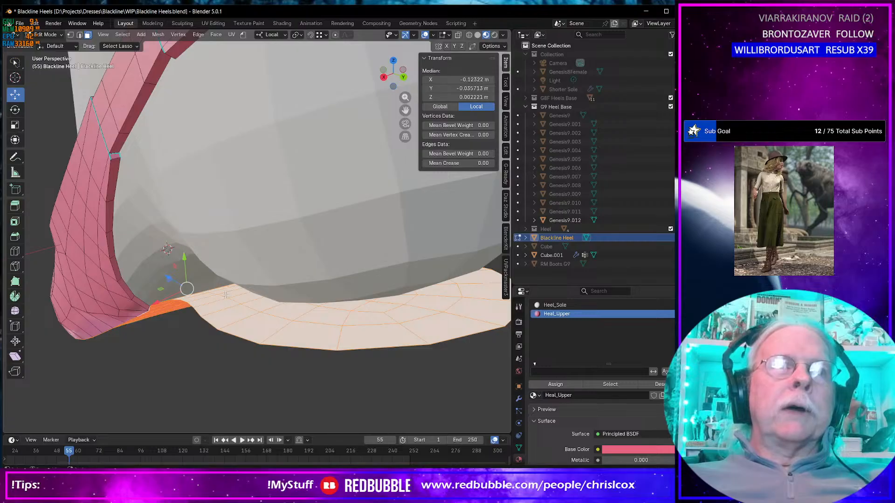
- Try extruding the sole selection along normals with zero offset and lowering it about 0.0013 m, then undo the attempt
middle_drag(225, 295, 222, 280)
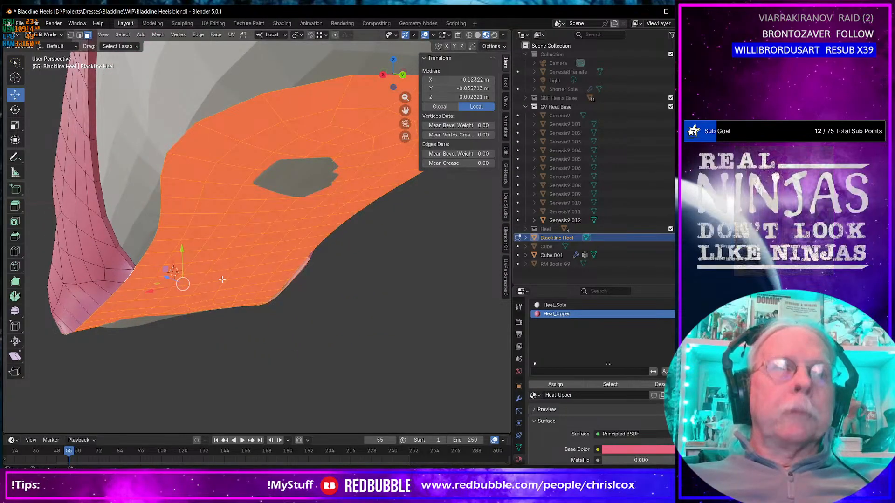
right_click(222, 280)
click(222, 280)
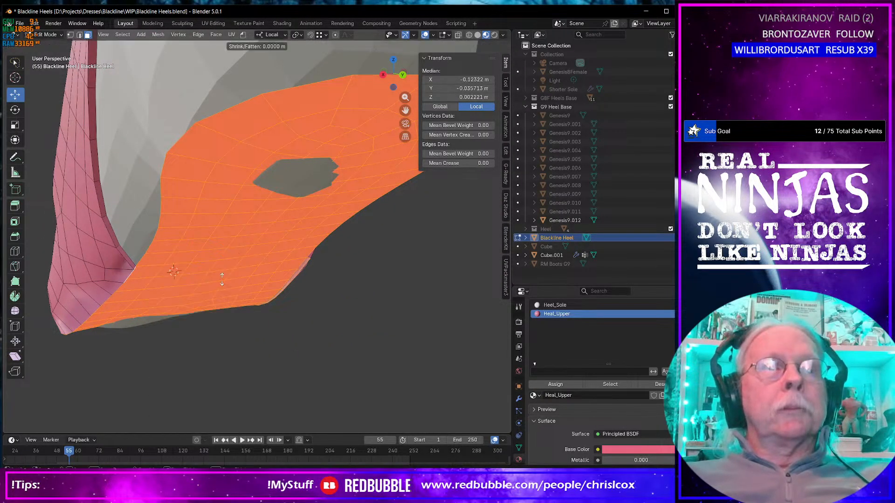
click(222, 279)
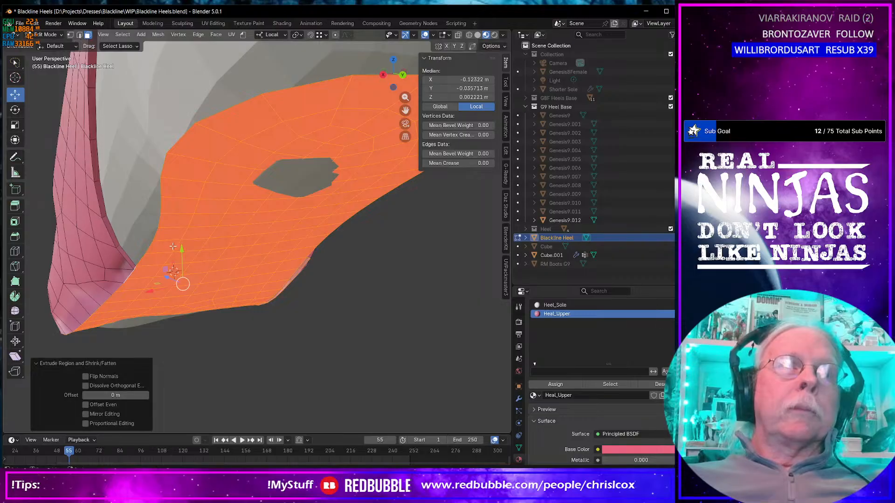
drag(181, 250, 181, 261)
middle_drag(259, 245, 259, 287)
scroll(256, 248, down, 4)
scroll(256, 264, up, 2)
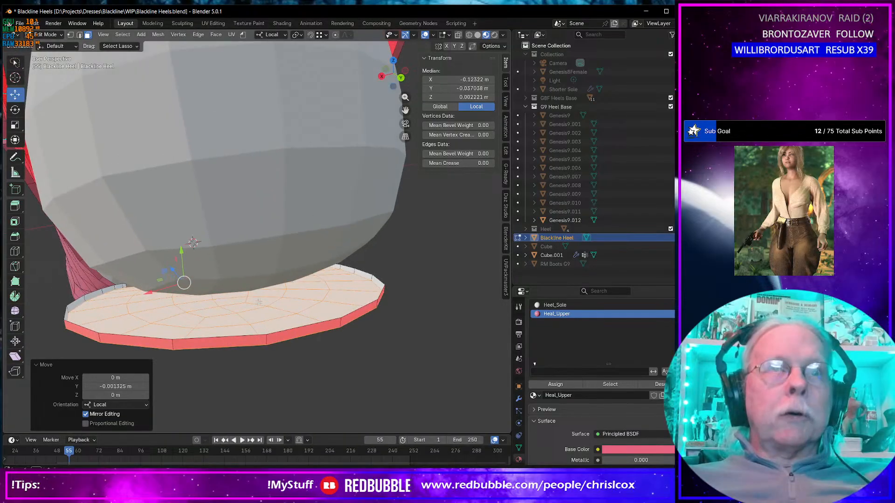
drag(183, 253, 183, 254)
key(ctrl+z)
key(ctrl+z)
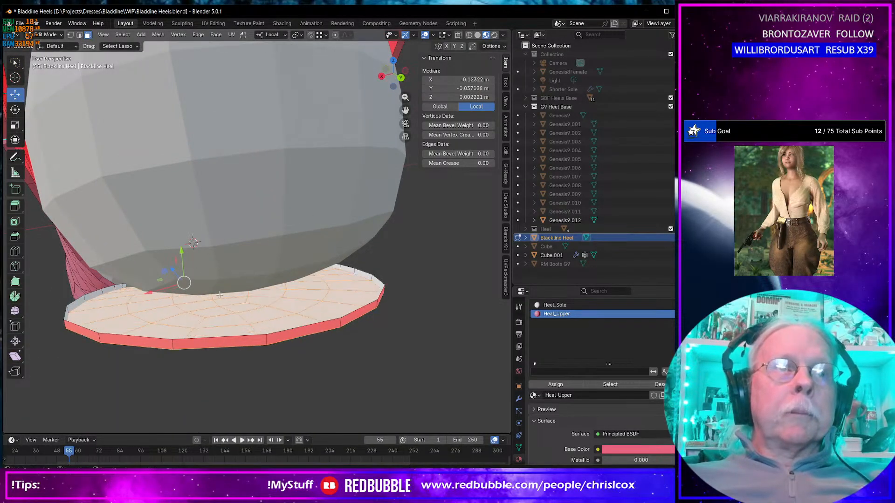
- Duplicate the selected sole and rim faces in place
middle_drag(220, 295, 266, 297)
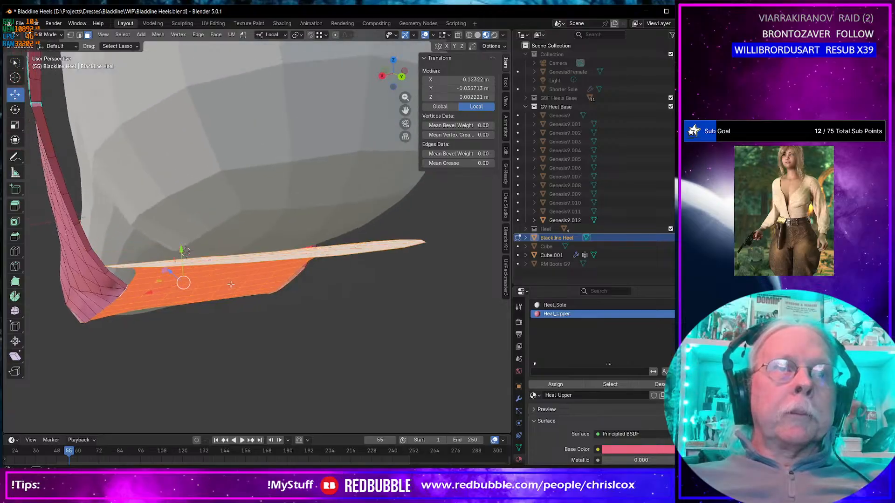
key(shift+d)
right_click(268, 297)
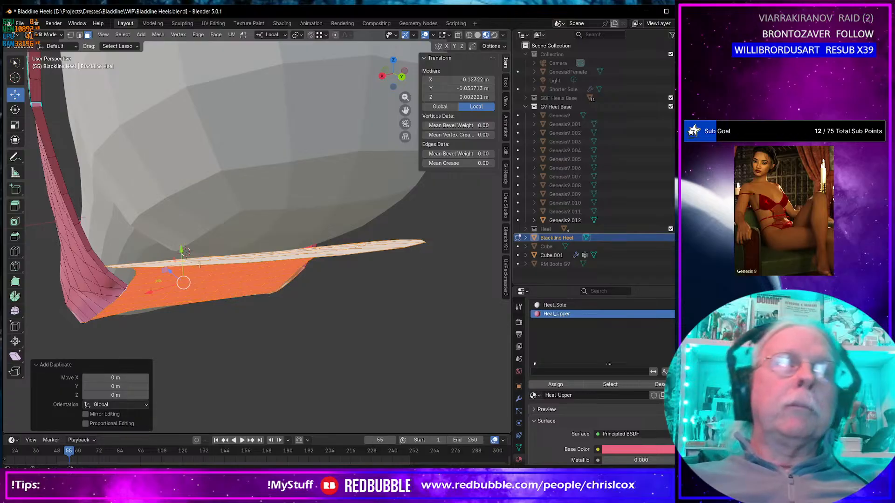
- Lower the duplicated sole and rim faces about 0.0008 m along the local Y axis
drag(185, 252, 186, 253)
mouse_move(187, 253)
middle_down()
mouse_move(190, 228)
mouse_move(195, 256)
middle_up()
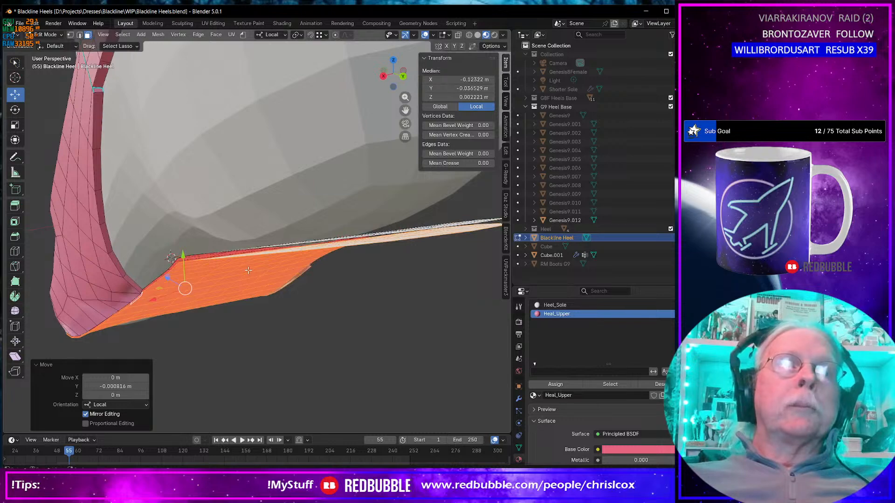
middle_drag(249, 271, 252, 269)
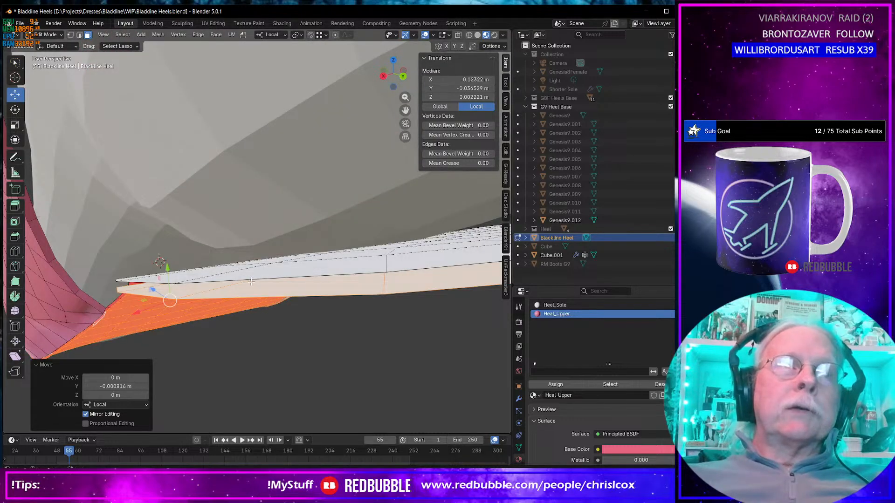
- Fill a side face between the sole's border edge and the matching edge of the lowered duplicate
key(2)
click(251, 278)
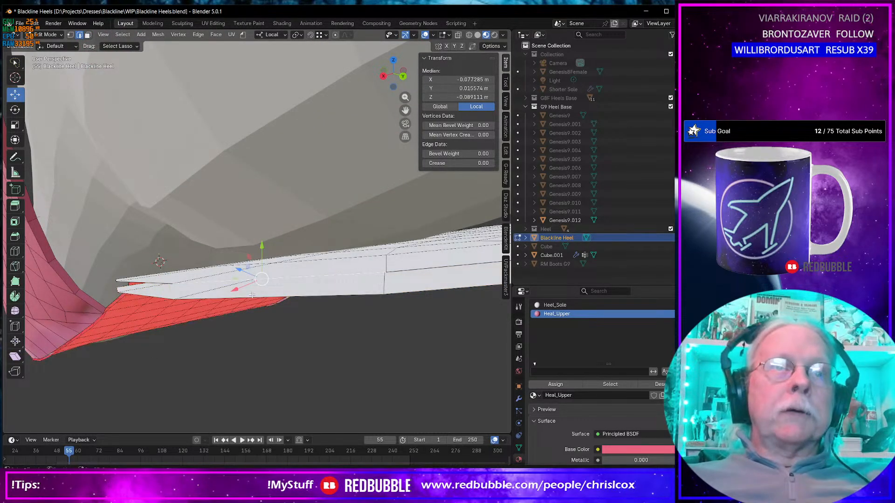
shift+click(253, 296)
key(f)
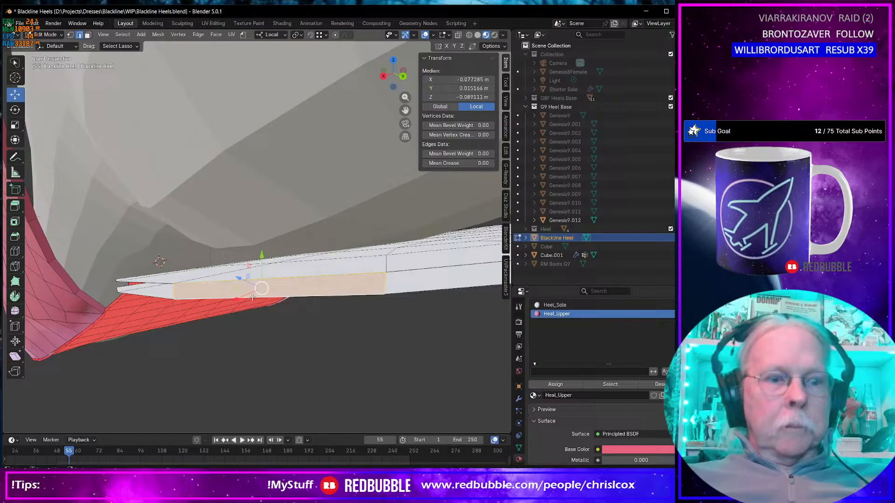
- Select the end edges of the new side face and examine the gap between the sole and its duplicate
click(174, 290)
scroll(194, 314, up, 2)
scroll(195, 312, down, 3)
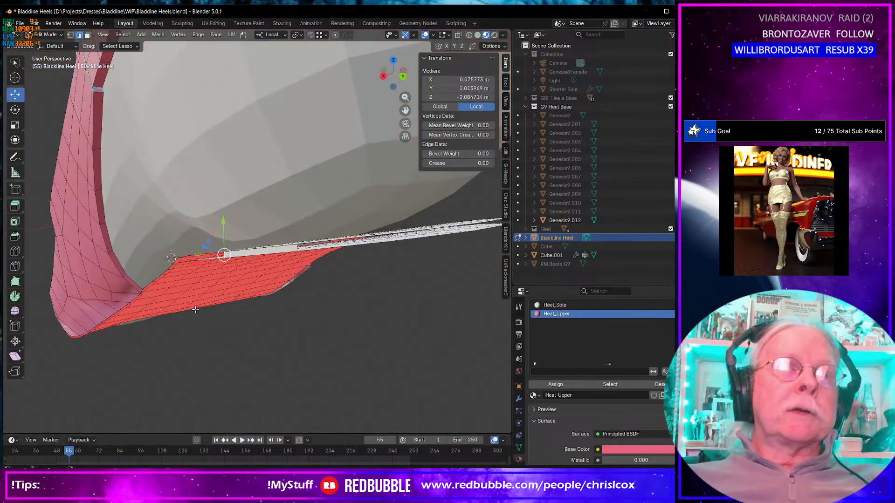
middle_drag(195, 310, 199, 303)
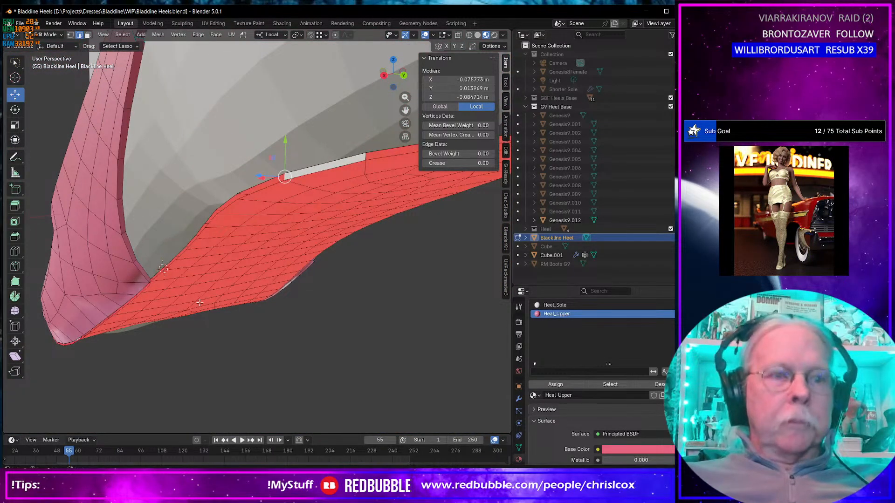
scroll(205, 289, down, 3)
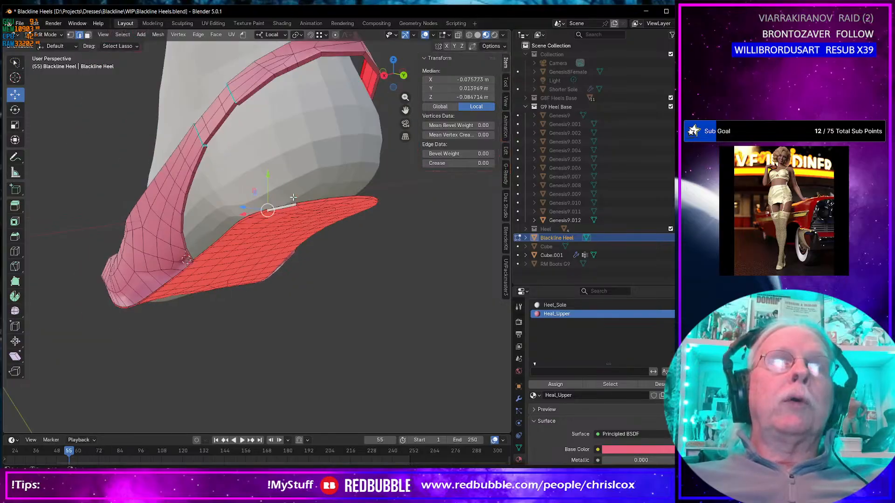
scroll(305, 187, up, 4)
scroll(304, 188, up, 2)
scroll(305, 188, down, 2)
middle_drag(304, 188, 278, 188)
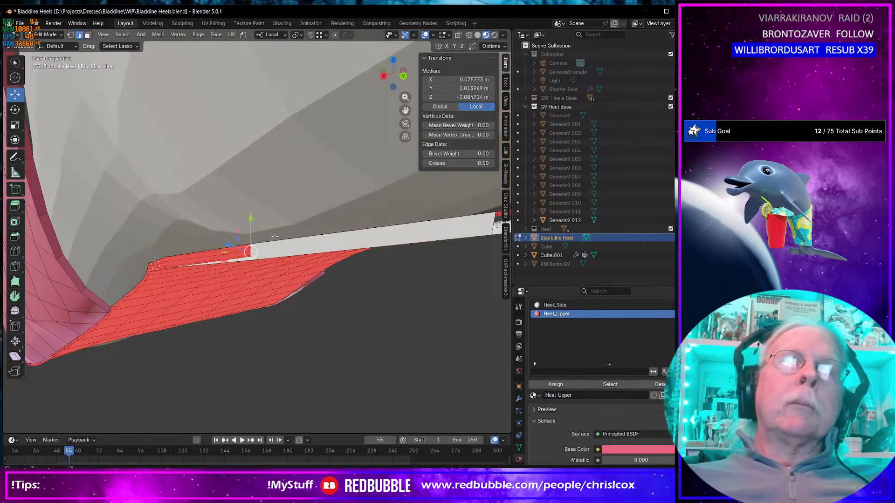
middle_drag(274, 238, 279, 240)
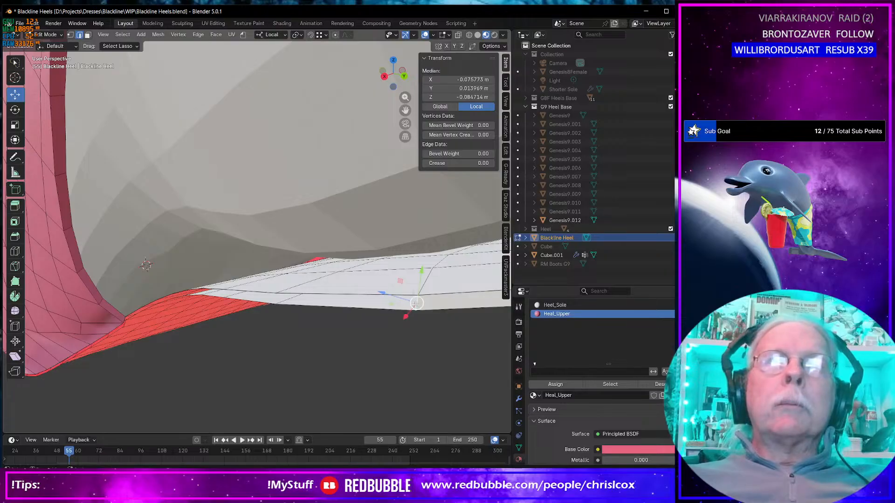
middle_drag(427, 303, 415, 301)
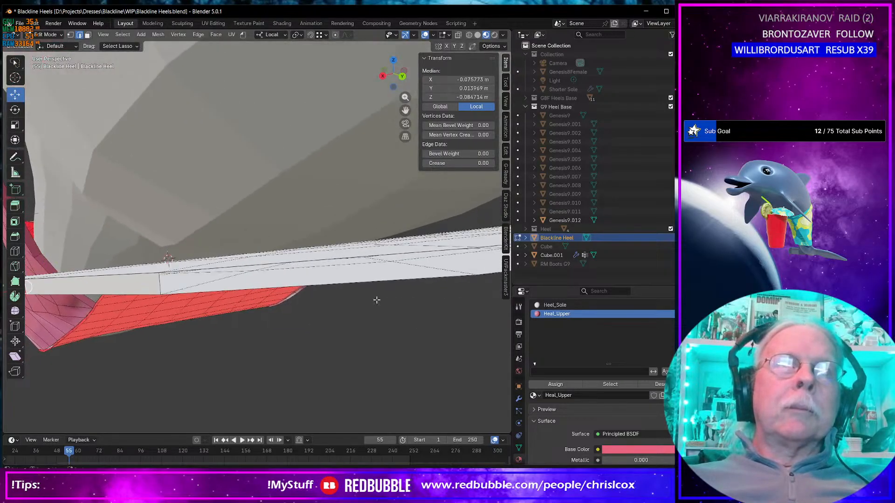
click(161, 284)
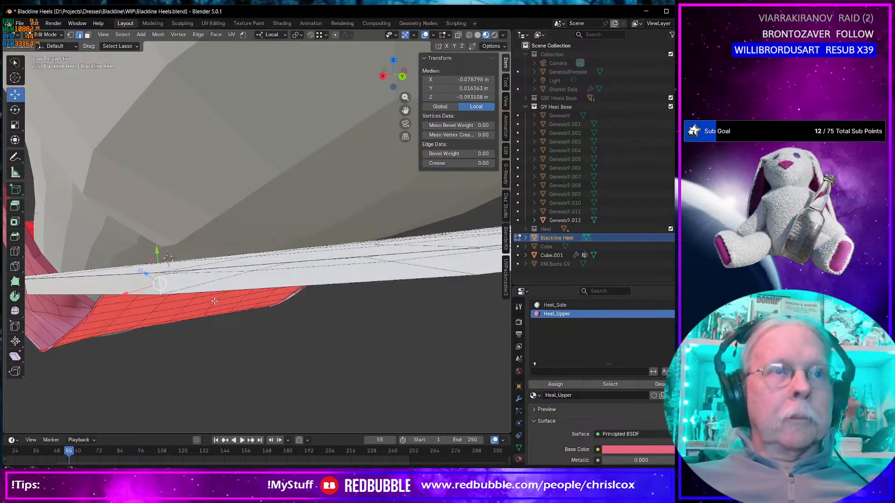
key(KP_Decimal)
middle_drag(213, 293, 214, 298)
- Undo the side face fill, the lowering and the duplication of the sole and rim faces, back to an earlier face selection
key(ctrl+z)
key(ctrl+z)
key(ctrl+z)
key(ctrl+z)
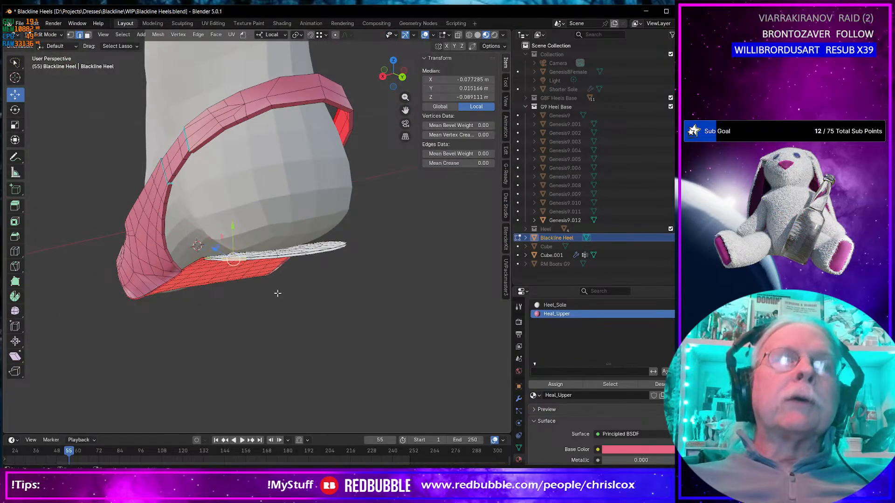
key(ctrl+z)
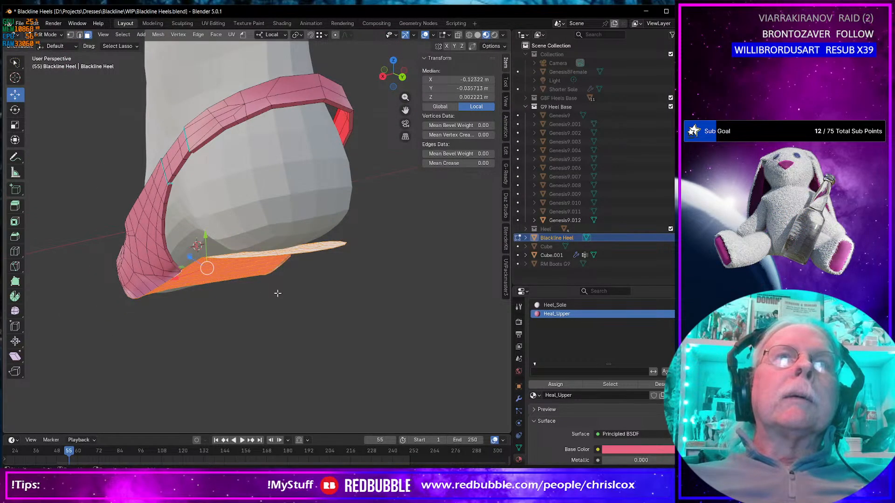
key(ctrl+z)
key(ctrl+z)
key(ctrl+z)
key(ctrl+z)
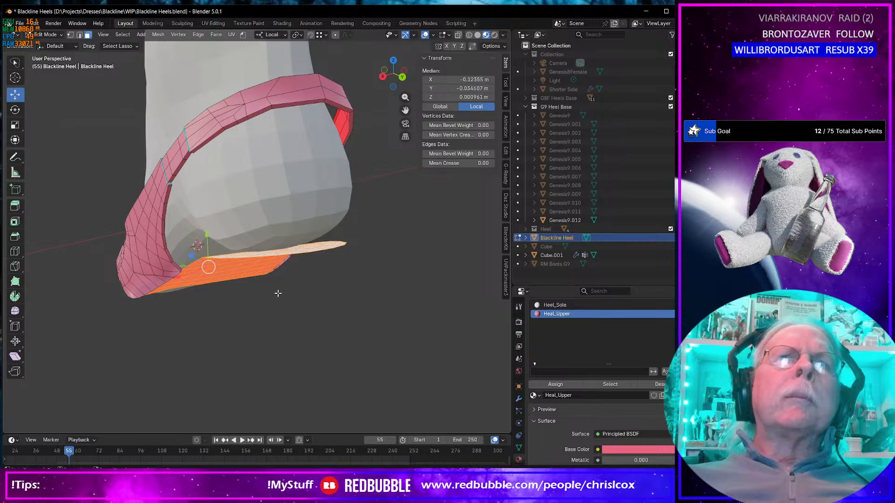
- Examine the upper and selected sole from the toe, the side and underneath to plan the outsole
middle_drag(278, 294, 313, 305)
scroll(273, 215, up, 3)
scroll(317, 282, down, 3)
scroll(262, 264, down, 3)
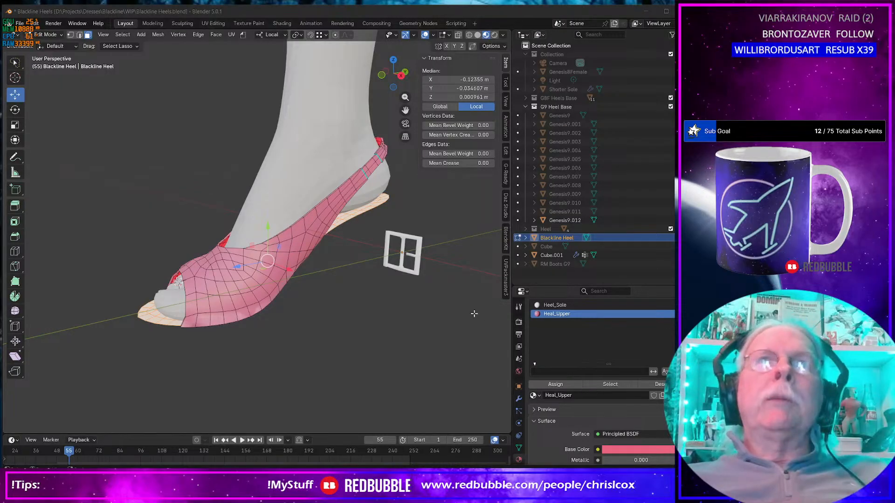
mouse_move(315, 314)
middle_down()
mouse_move(497, 299)
mouse_move(330, 320)
middle_up()
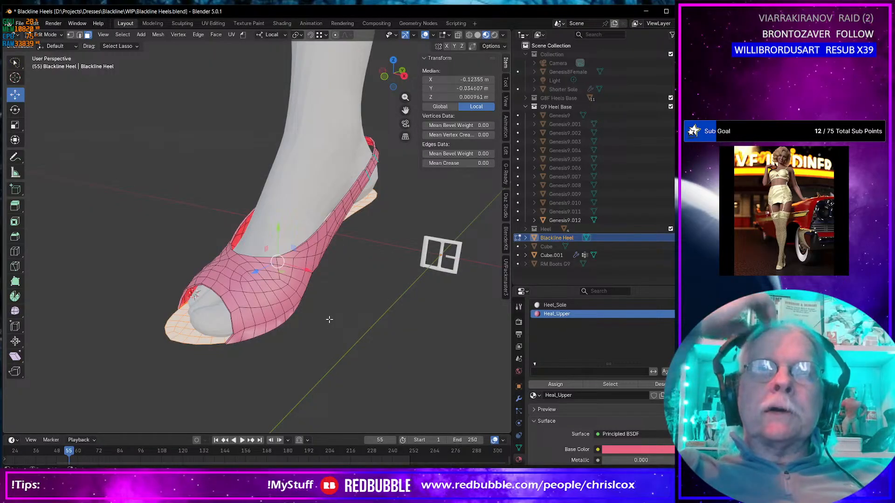
middle_drag(287, 337, 266, 275)
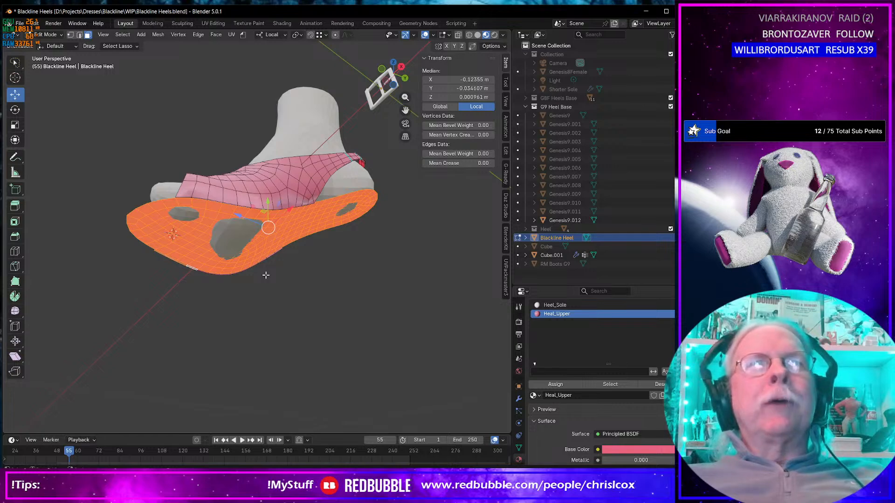
middle_drag(265, 276, 304, 309)
scroll(346, 325, up, 3)
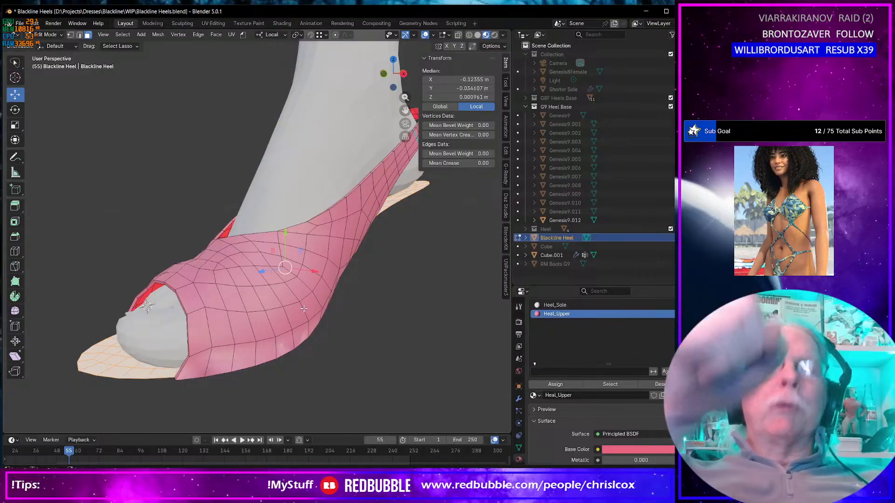
scroll(304, 309, up, 4)
scroll(304, 312, down, 6)
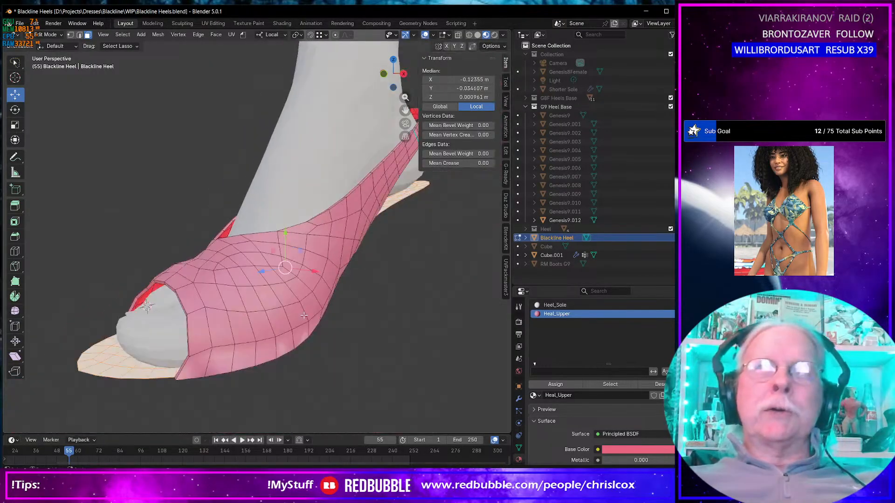
mouse_move(304, 312)
middle_down()
mouse_move(92, 337)
mouse_move(110, 321)
mouse_move(314, 310)
middle_up()
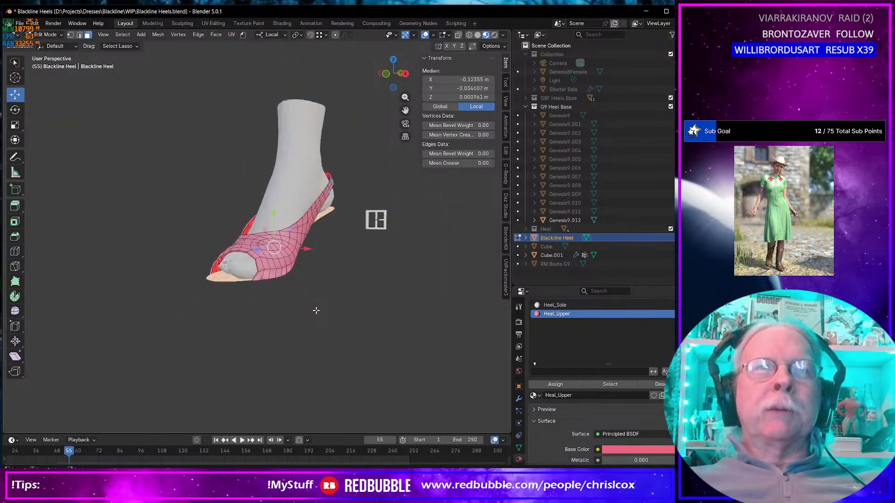
scroll(317, 311, up, 3)
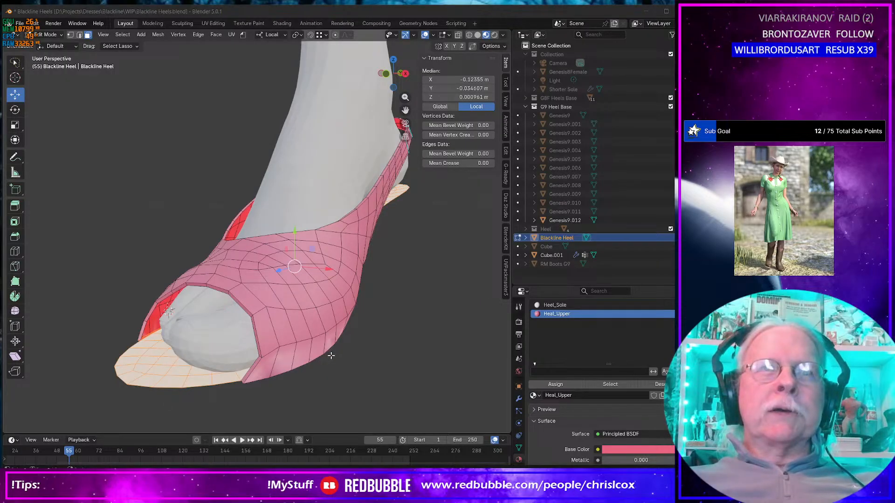
middle_drag(330, 355, 322, 349)
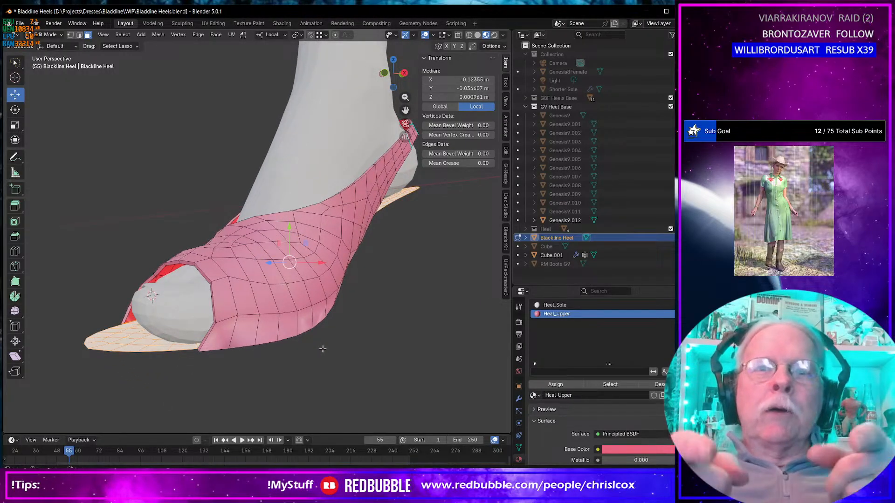